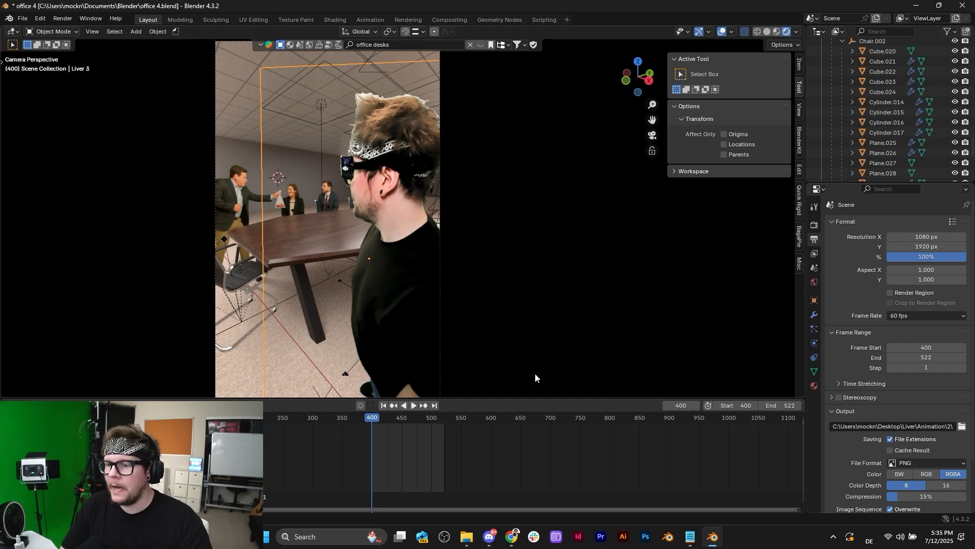
Step: Leave the camera view and examine the office rooms, then frame the selected Liver 3 figure at the conference table
key("KP_0")
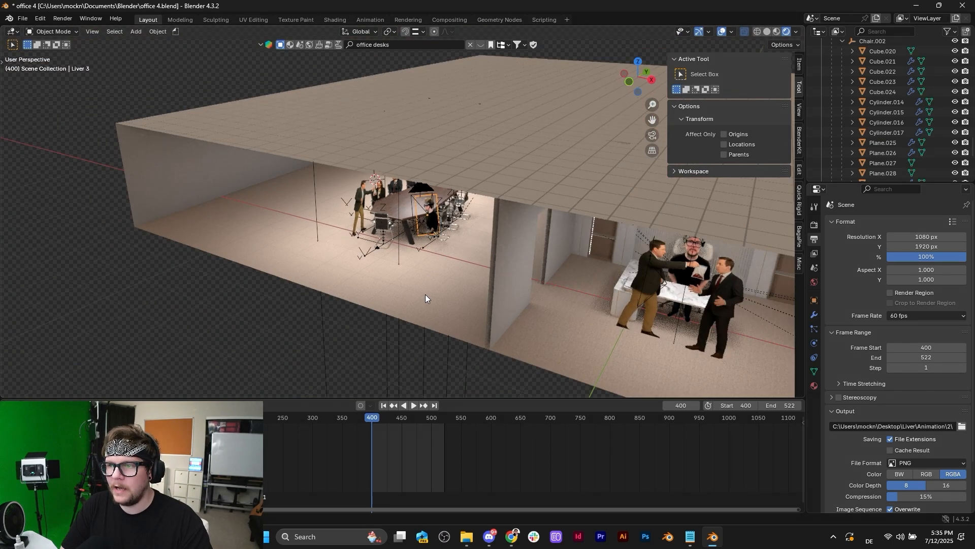
middle_click_drag(660, 262, 437, 205)
scroll(437, 205, "up", 8)
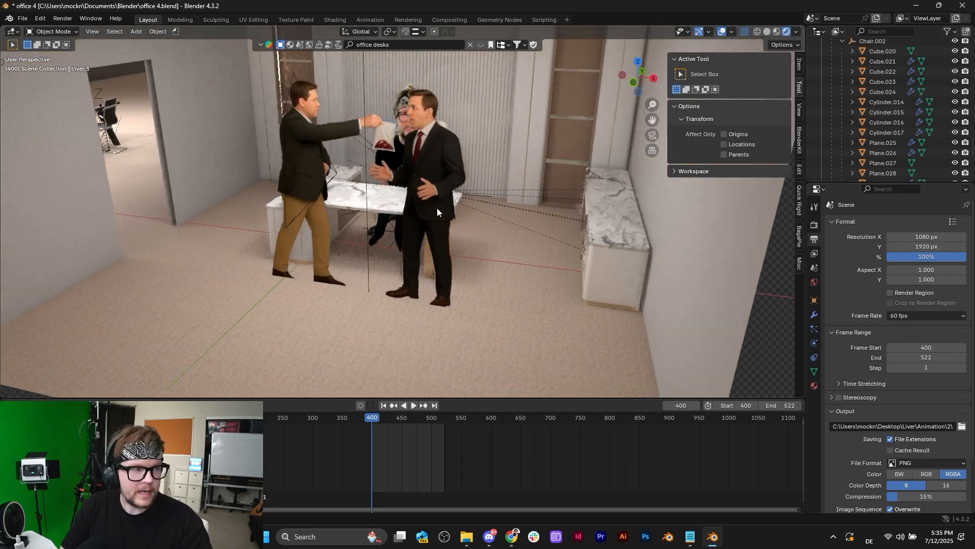
scroll(447, 197, "down", 3)
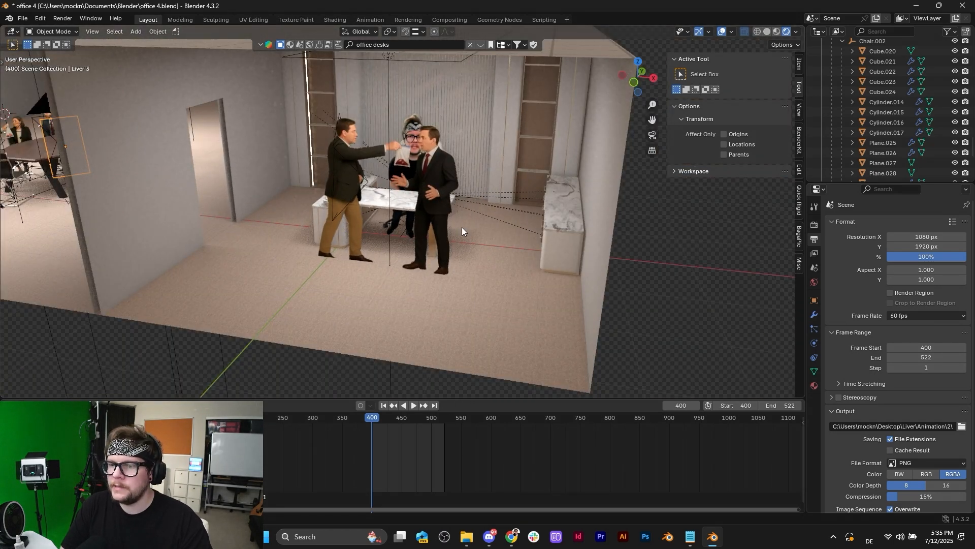
middle_click_drag(359, 216, 536, 245, "shift")
scroll(272, 221, "up", 3)
scroll(273, 222, "down", 2)
middle_click_drag(309, 232, 502, 265, "shift")
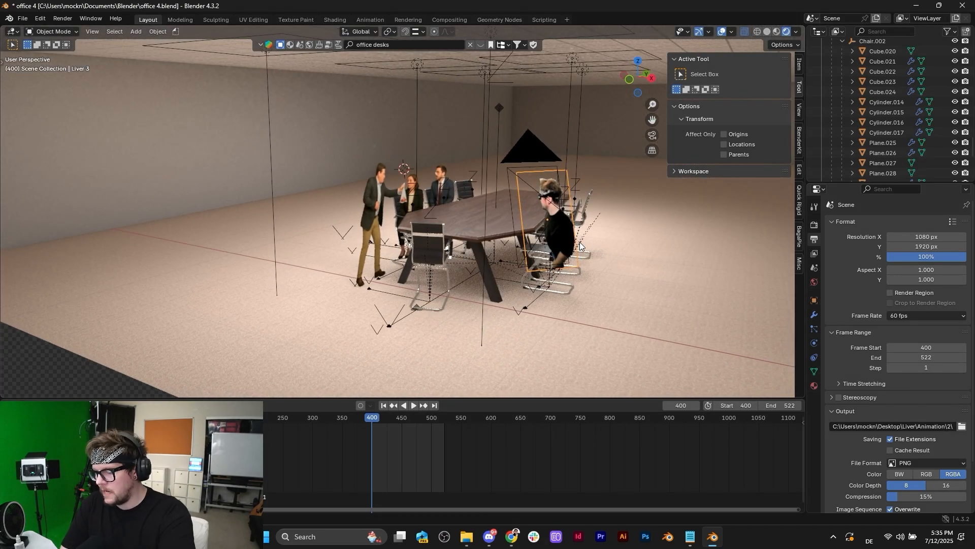
key("KP_Decimal")
middle_click_drag(464, 214, 399, 207)
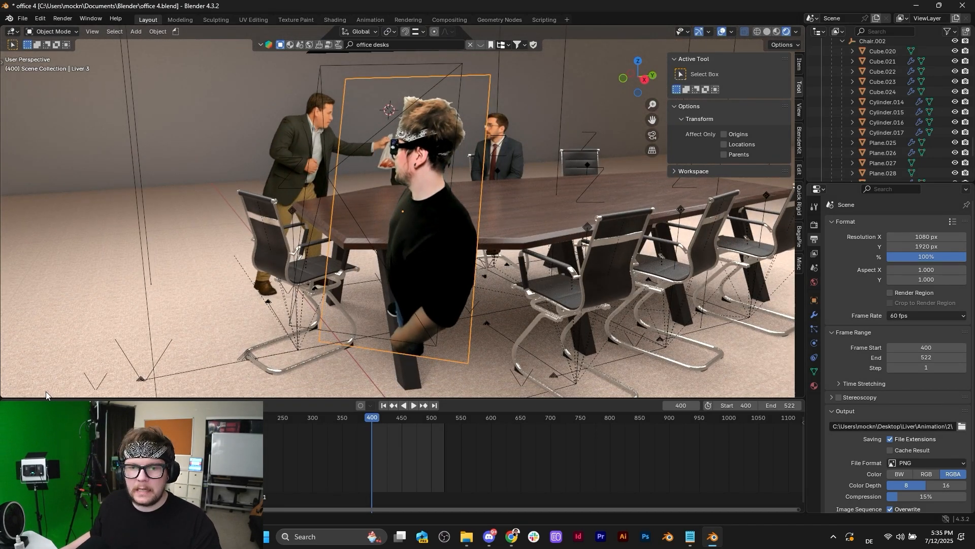
Step: Change the timeline area to the Video Sequencer and play the animation in the perspective view
left_click(11, 405)
left_click(46, 382)
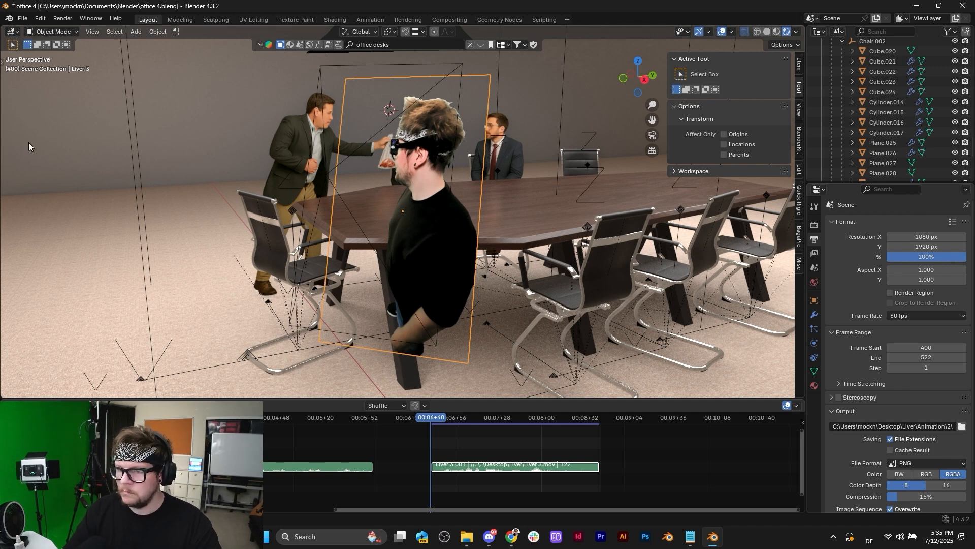
key("space")
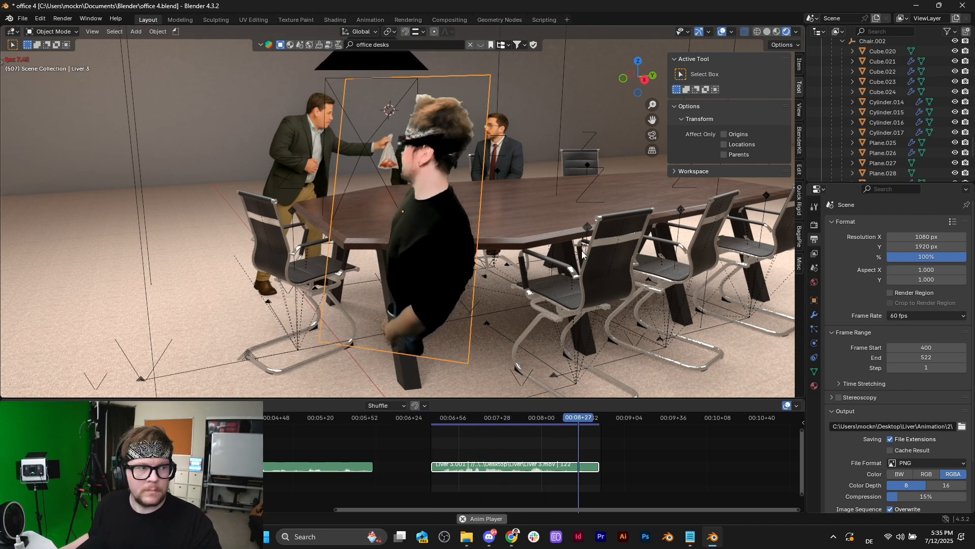
key("space")
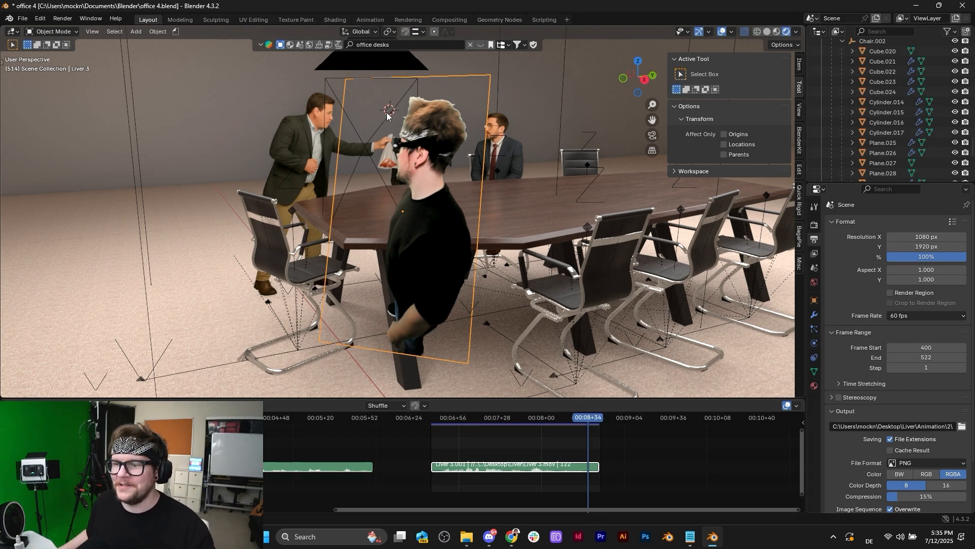
Step: Return the playhead to frame 402 and play the shot through the camera view
left_click(433, 418)
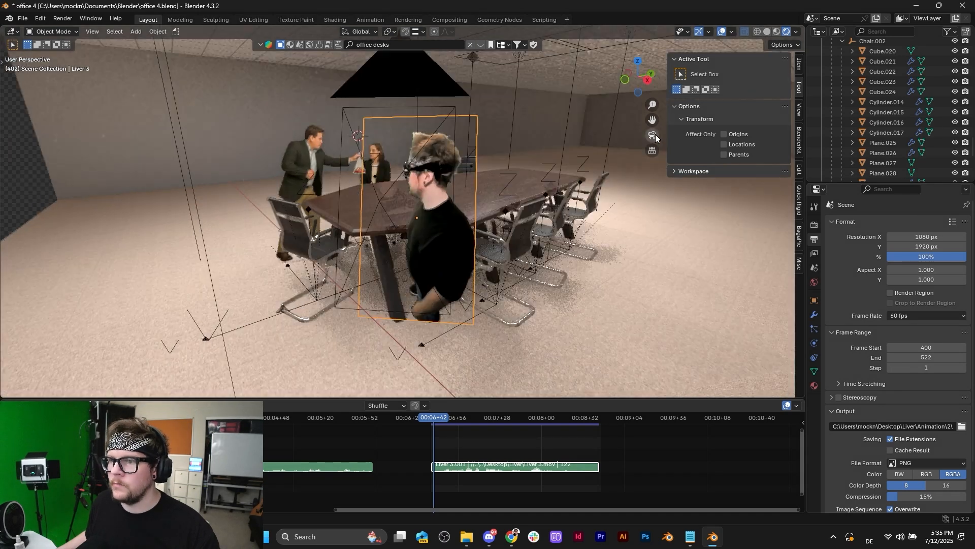
left_click(656, 135)
key("space")
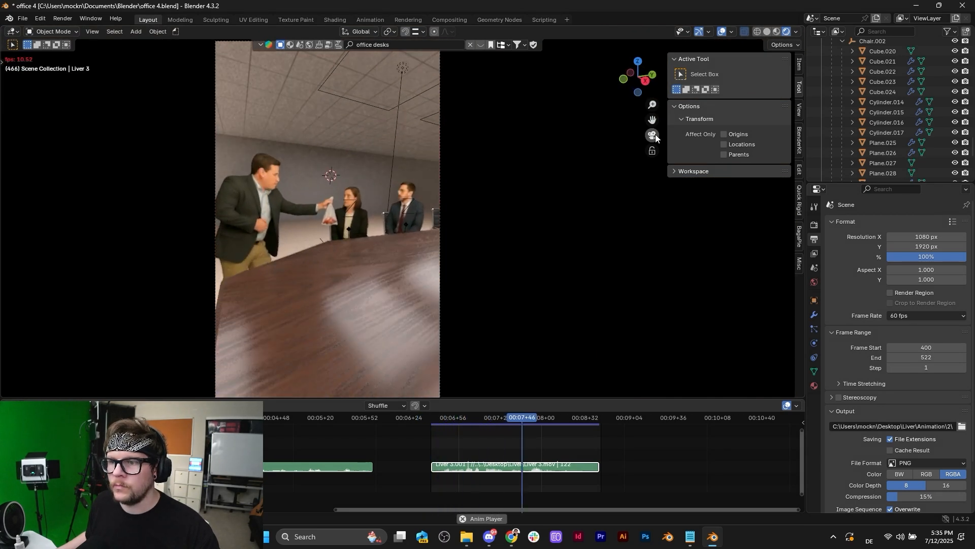
key("space")
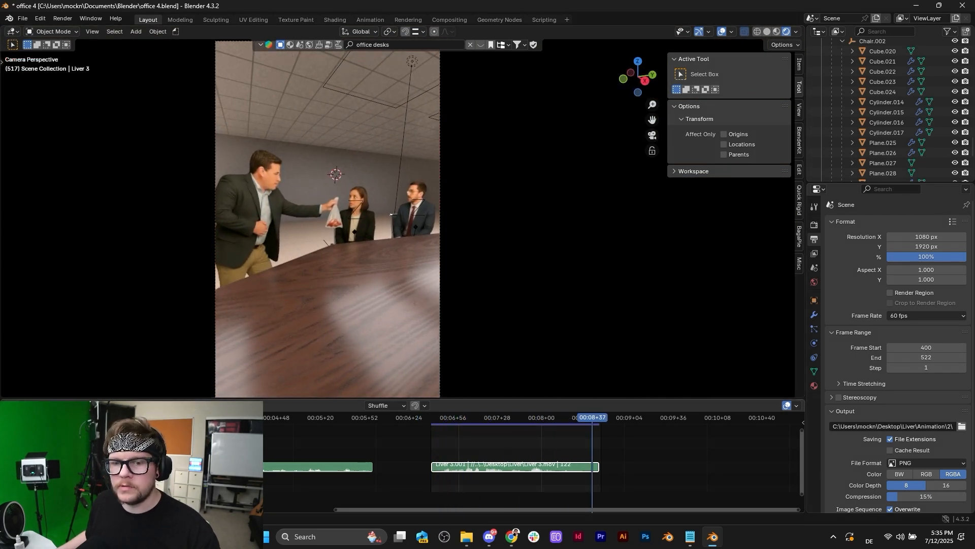
left_click(508, 248)
scroll(509, 246, "down", 1)
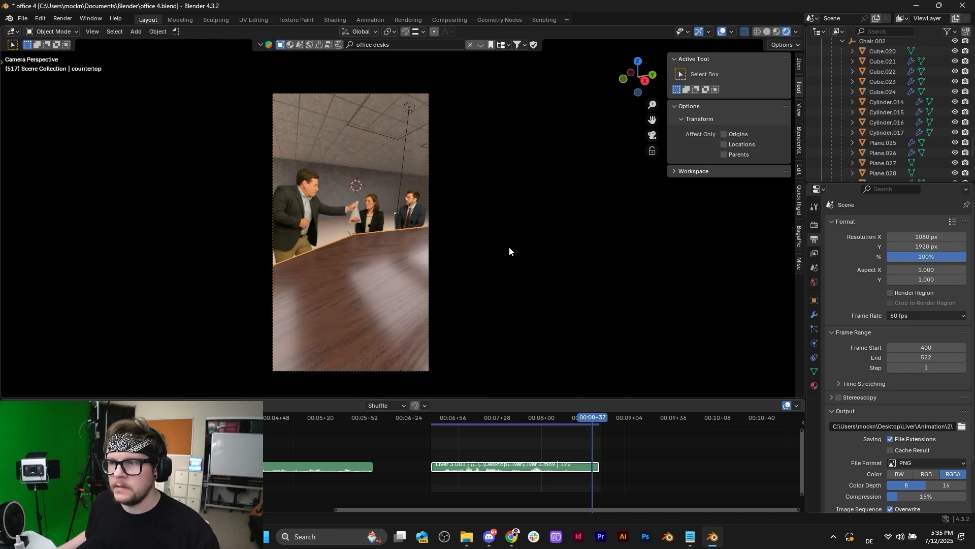
scroll(509, 246, "down", 1)
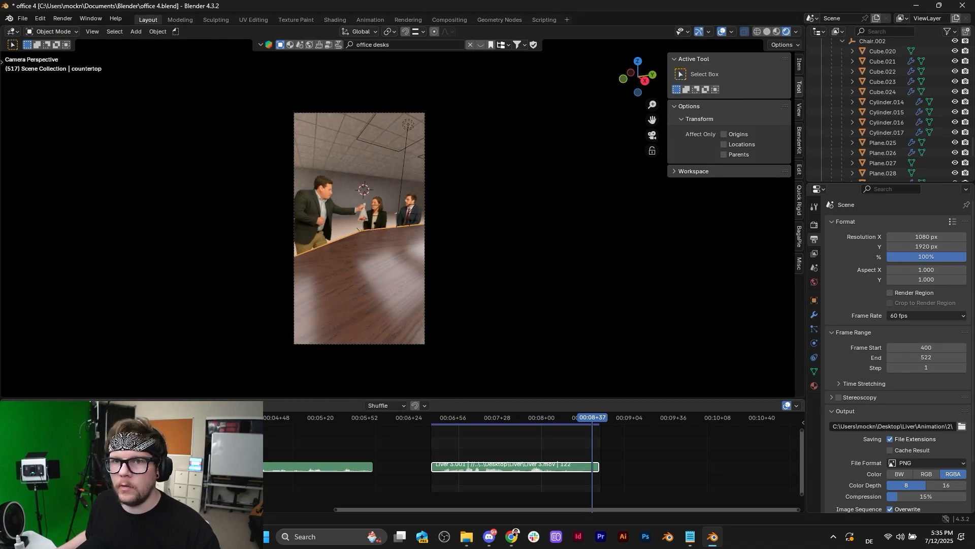
Step: Save the project as a new file named office 5.blend in the Blender folder
left_click(22, 18)
left_click(43, 94)
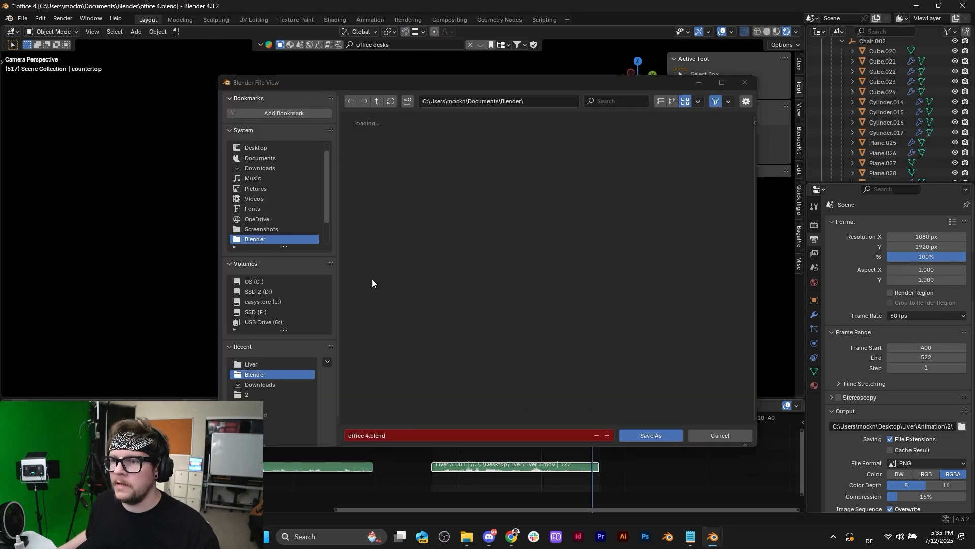
left_click(366, 436)
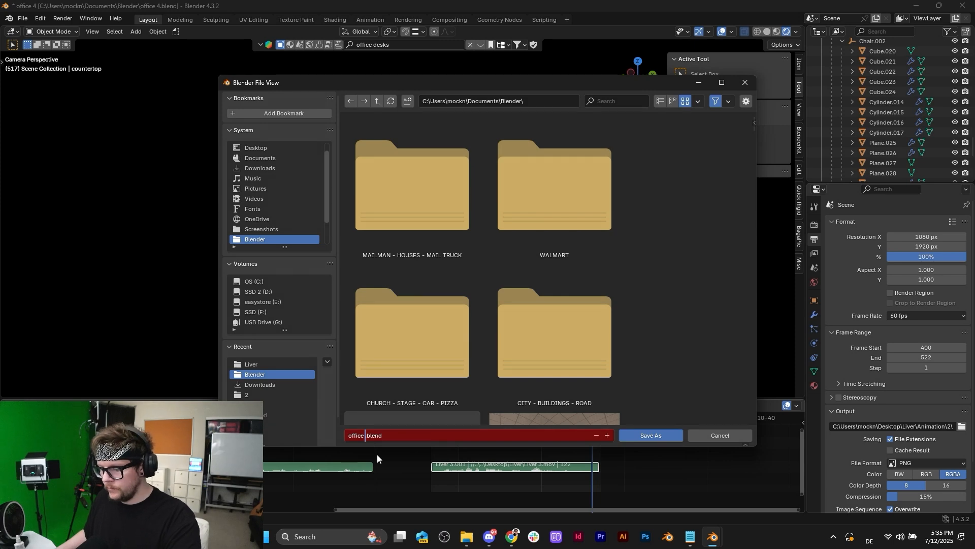
type("5")
left_click(665, 436)
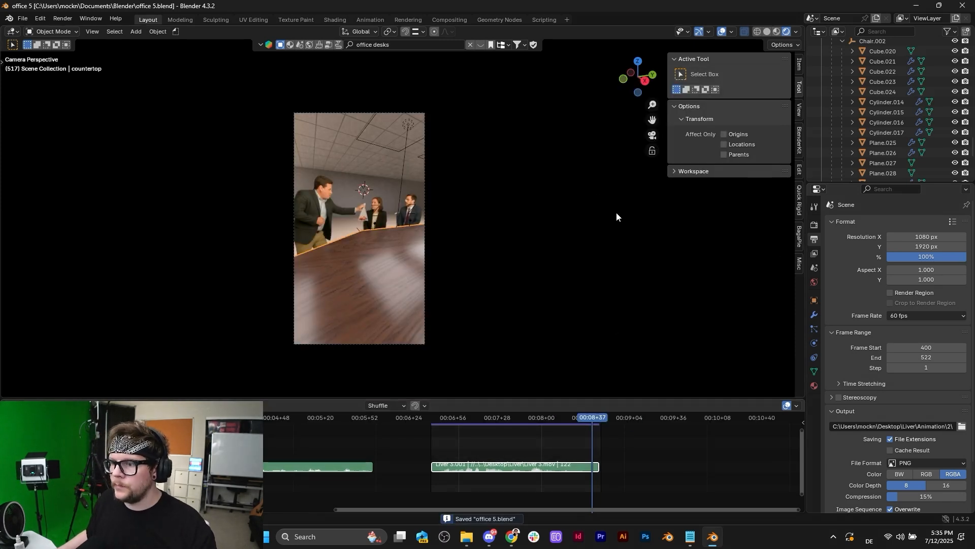
Step: Open the office building's wall mesh for editing, with its far end wall in view
middle_click_drag(616, 212, 628, 233)
scroll(562, 221, "down", 6)
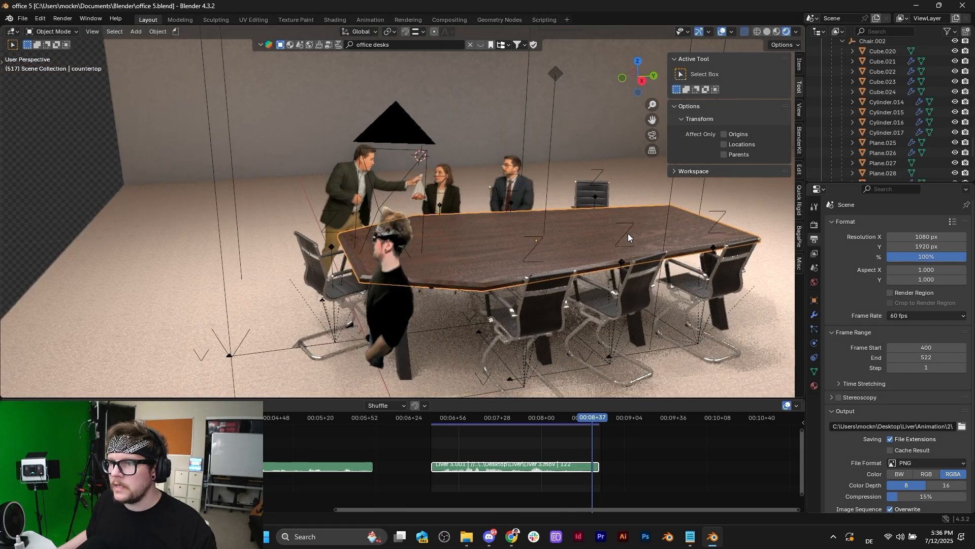
middle_click_drag(459, 234, 401, 221, "shift")
scroll(406, 221, "down", 9)
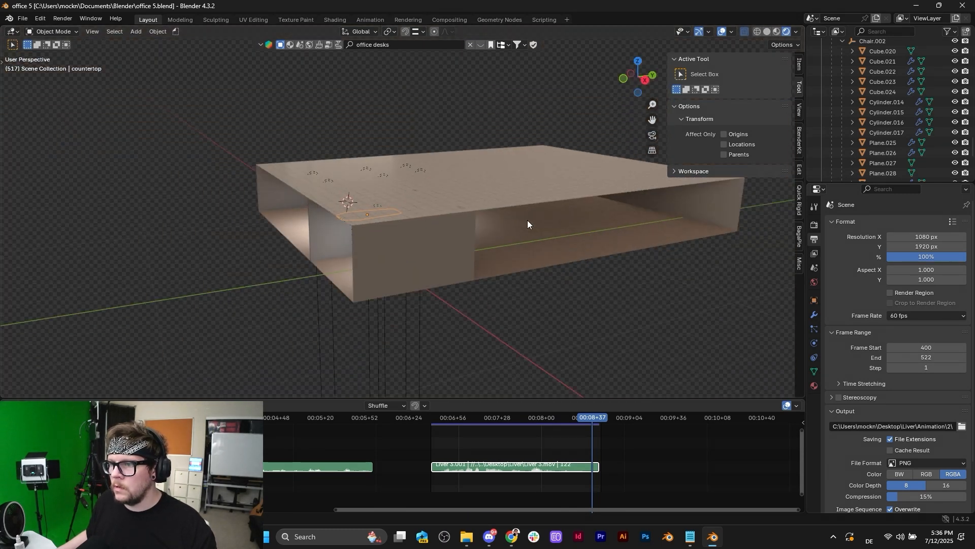
middle_click_drag(527, 220, 449, 228)
left_click(444, 187)
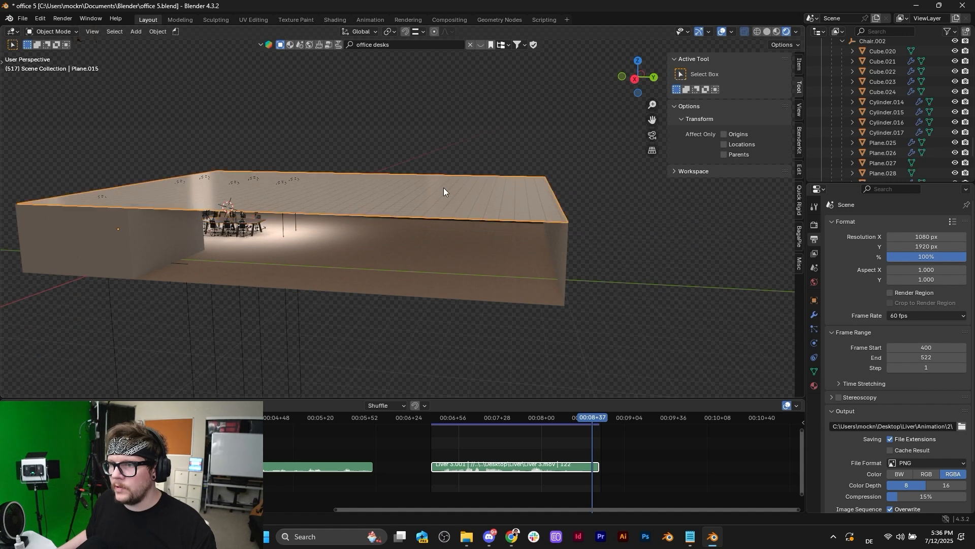
middle_click_drag(443, 187, 479, 209)
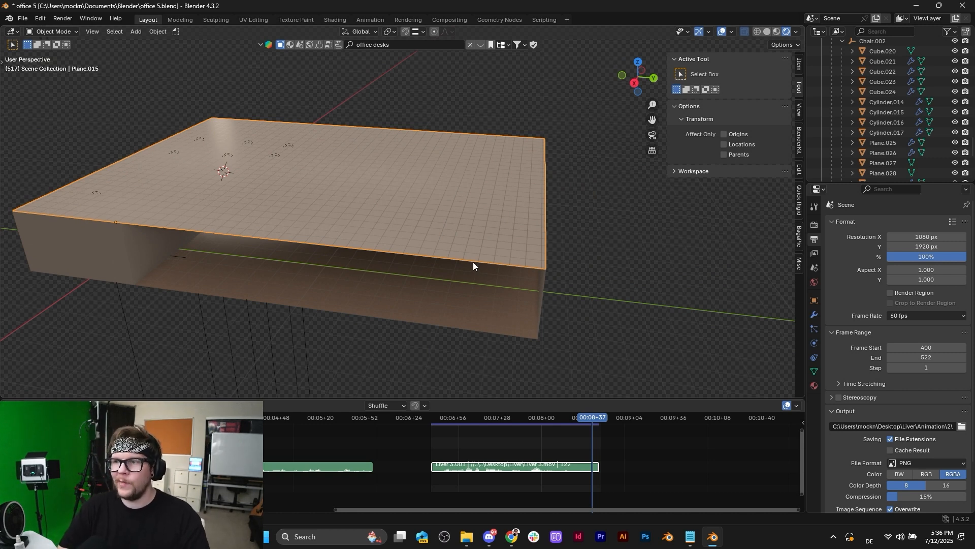
middle_click_drag(501, 219, 483, 262)
scroll(434, 239, "up", 2)
mouse_move(433, 239)
middle_mouse_down()
mouse_move(476, 220)
mouse_move(449, 233)
mouse_move(461, 263)
mouse_move(449, 241)
middle_mouse_up()
scroll(457, 236, "down", 3)
key("Tab")
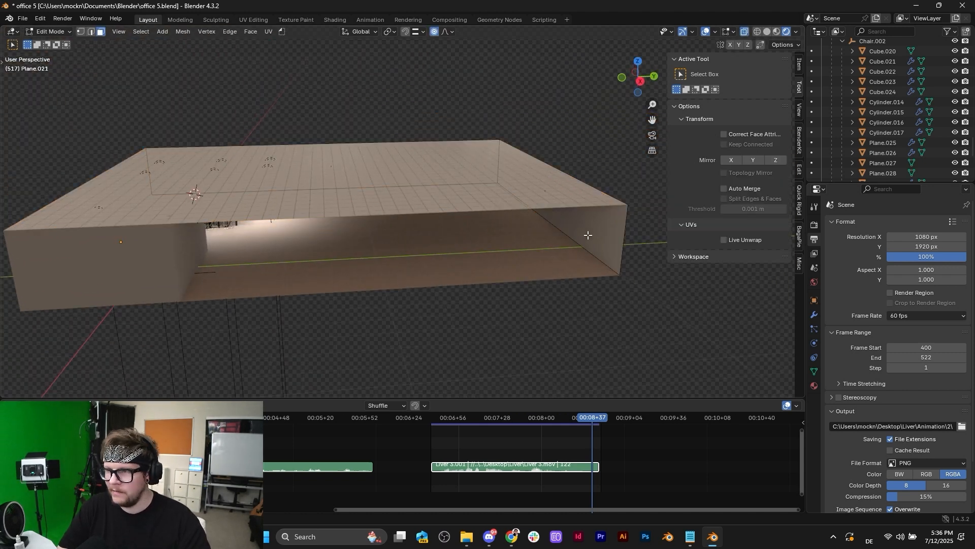
Step: Add a centred vertical loop cut to the far end wall and extrude its outer half about 6.8 m into the room
key("ctrl+r")
left_click(576, 209)
right_click(583, 219)
key("3")
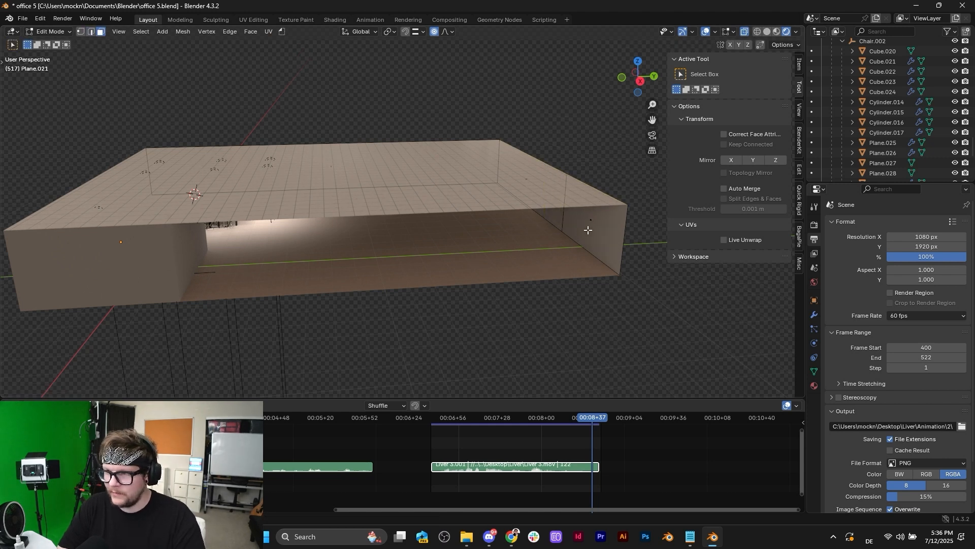
left_click(590, 230)
key("e")
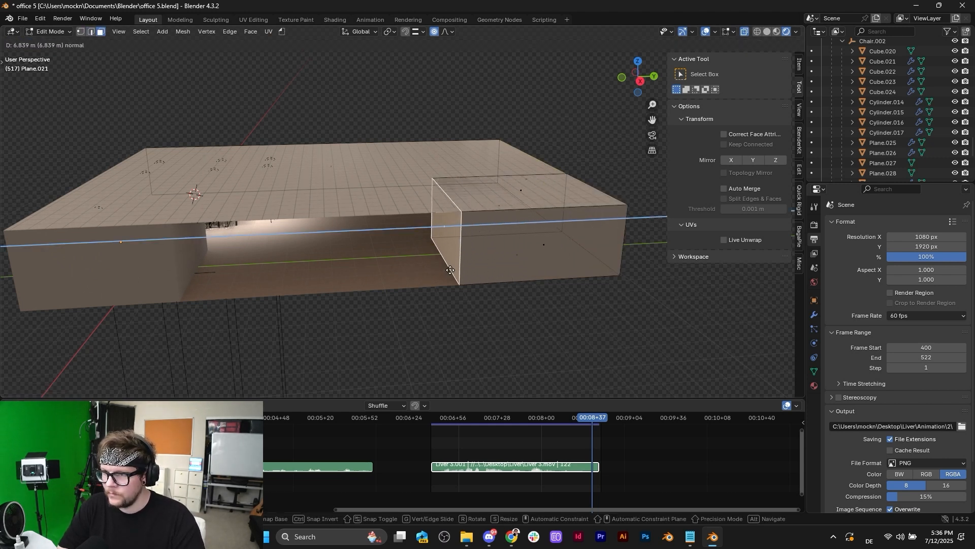
left_click(451, 270)
Step: Try deleting the outer side face of the extruded section
left_click(532, 249)
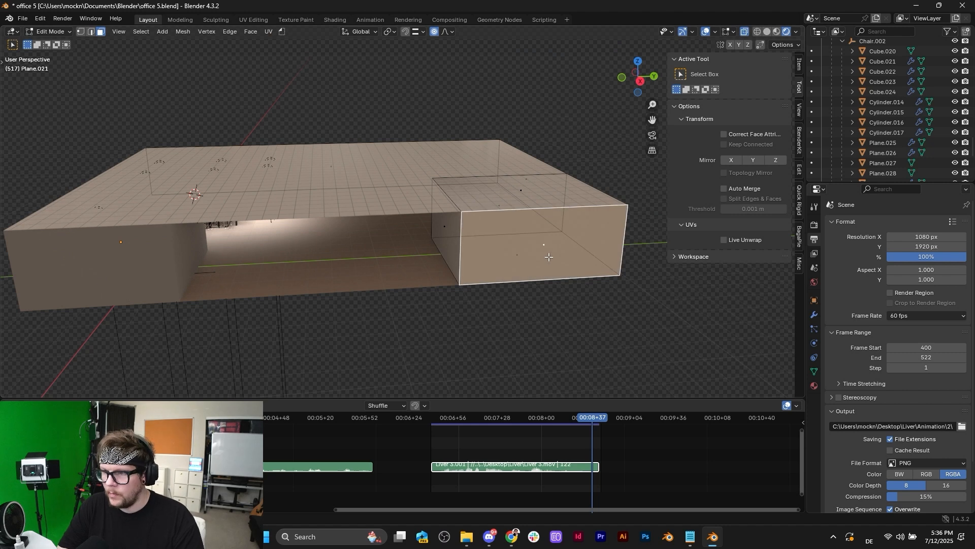
key("x")
left_click(547, 275)
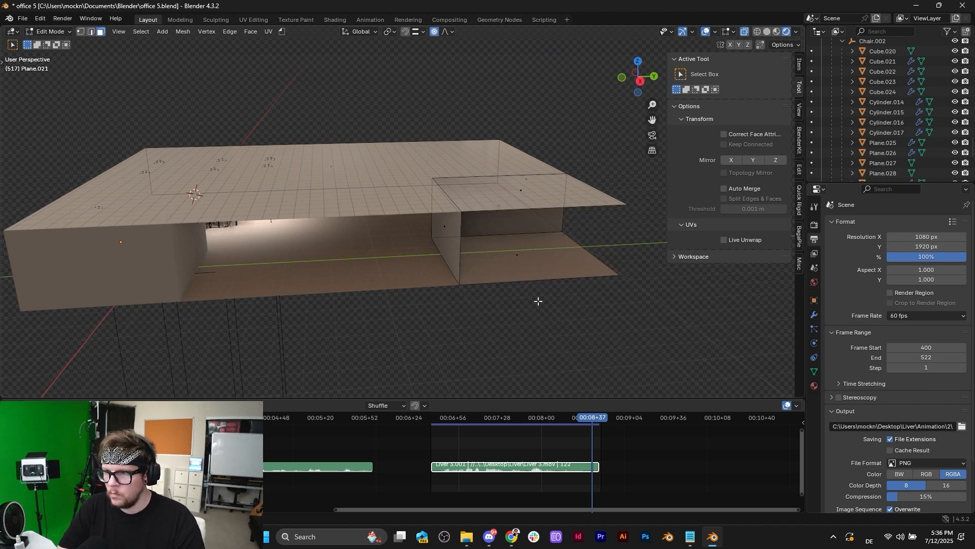
key("ctrl+z")
key("ctrl+z")
Step: Switch the keyboard layout to US and delete the floor face of the extruded section
left_click(871, 539)
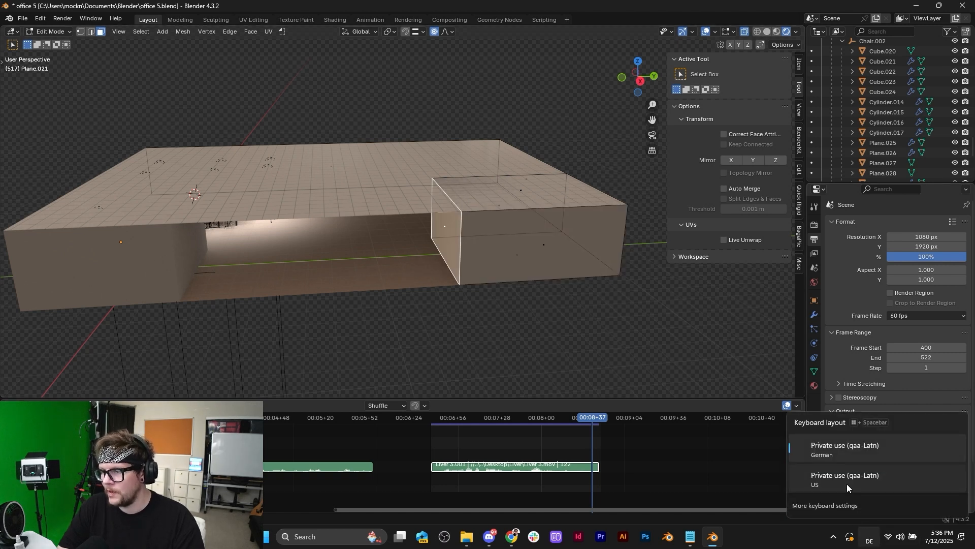
left_click(845, 479)
middle_click_drag(609, 276, 326, 257)
scroll(318, 247, "up", 4)
left_click(300, 337)
scroll(272, 341, "down", 5)
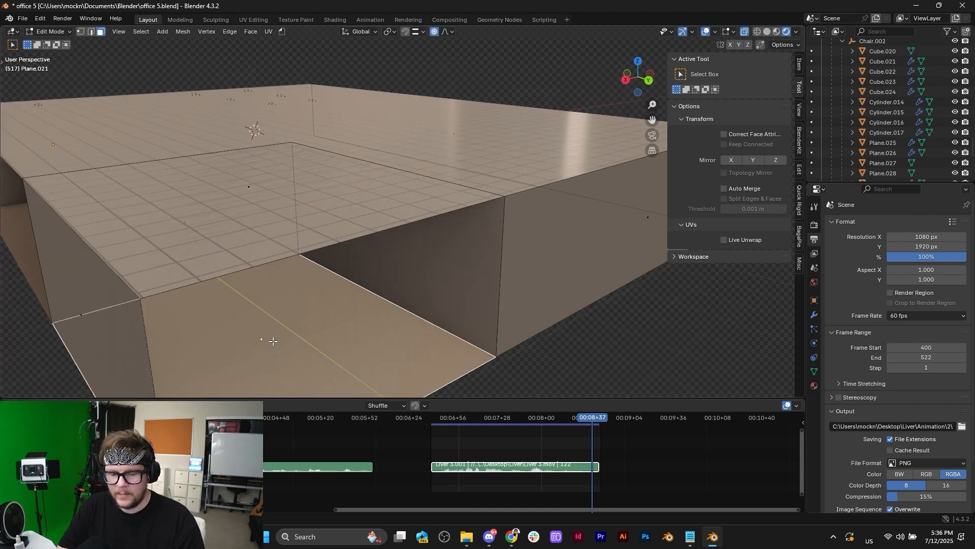
key("x")
left_click(273, 341)
Step: Delete the ceiling face and the inner end face of the extruded section
middle_click_drag(364, 320, 289, 216)
left_click(326, 165)
key("x")
left_click(324, 165)
left_click(289, 216)
middle_click_drag(440, 276, 379, 234)
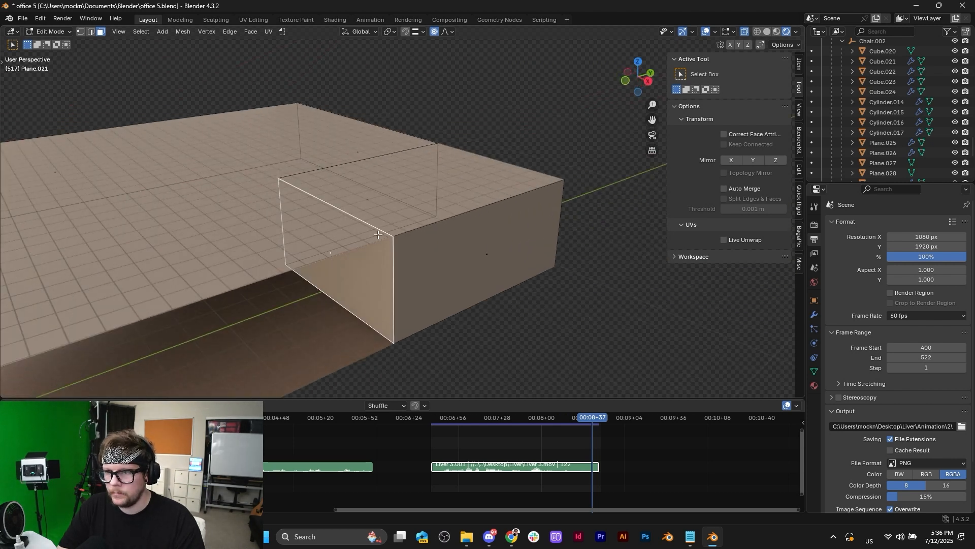
key("x")
left_click(428, 199)
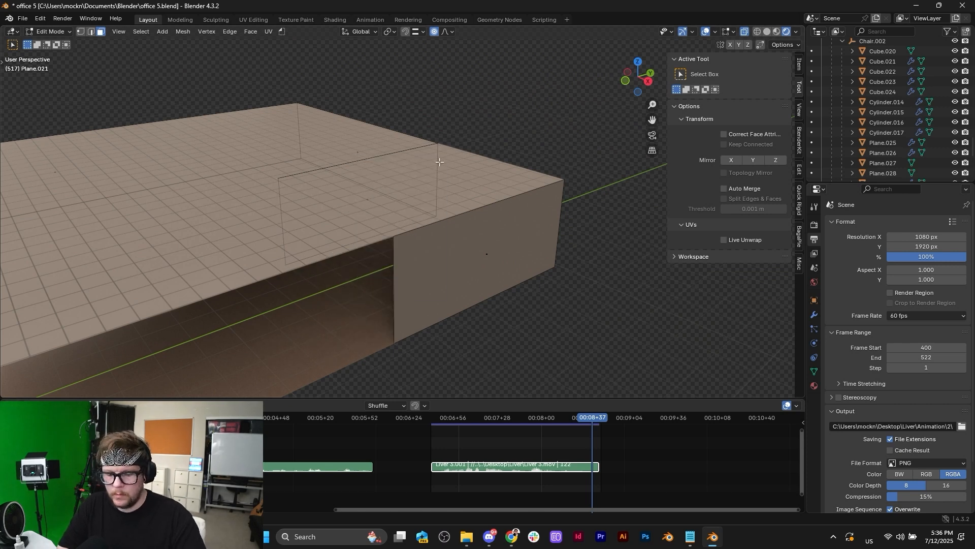
Step: Fill the open half of the far end wall with a face between its two vertical edges and inspect the room inside
key("2")
left_click(438, 161)
left_click(560, 227, "shift")
key("f")
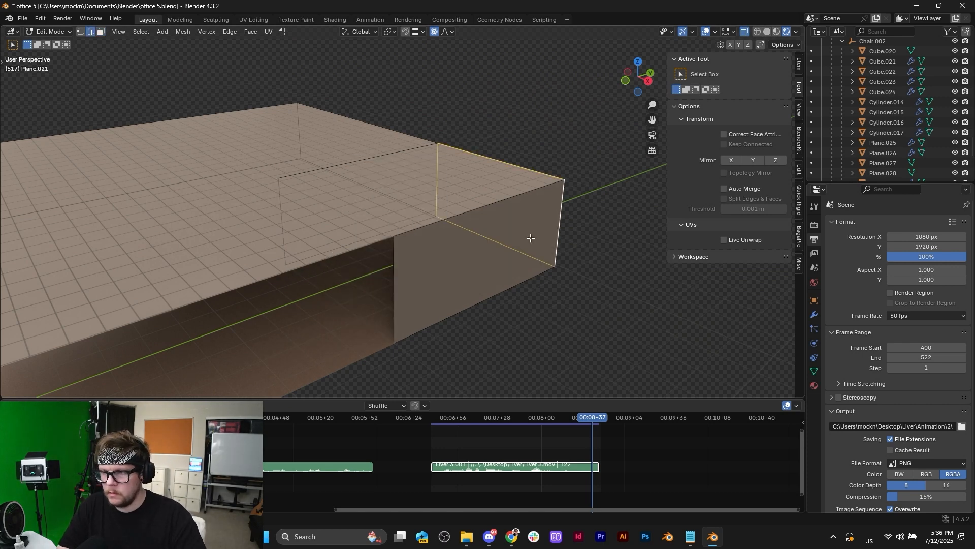
scroll(500, 241, "up", 4)
middle_click_drag(500, 240, 354, 301)
left_click(370, 206)
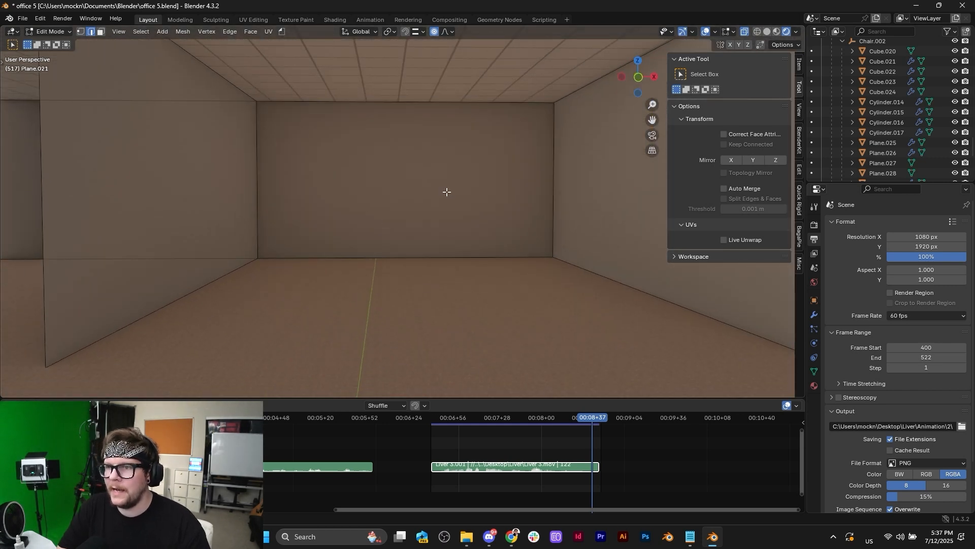
middle_click_drag(447, 191, 446, 201, "shift")
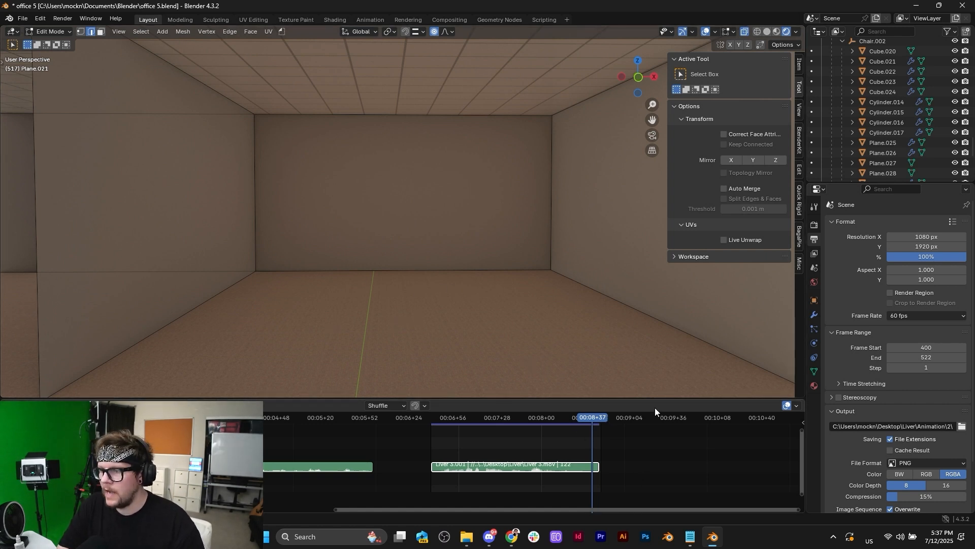
Step: Change the Video Sequencer area back to the Timeline and move the playhead to frame 546
left_click(13, 405)
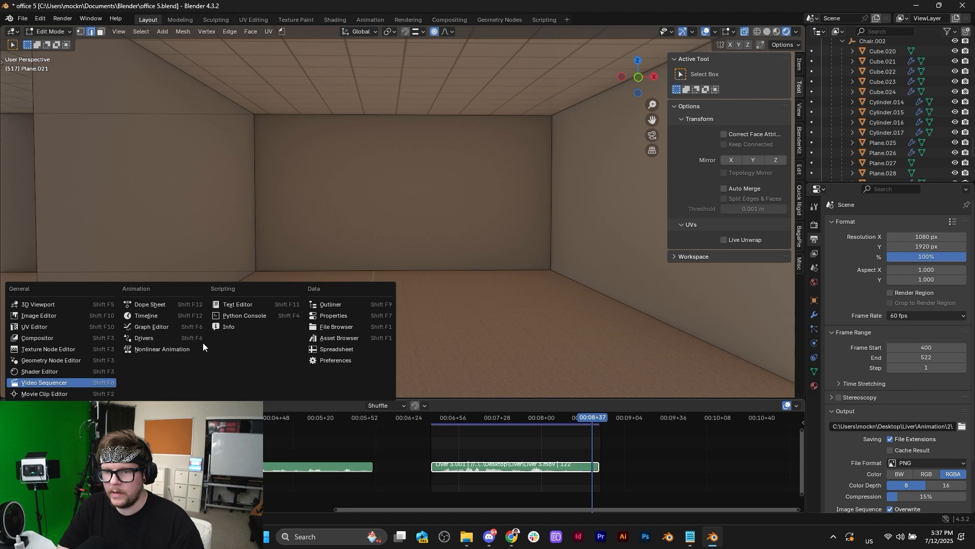
left_click(181, 318)
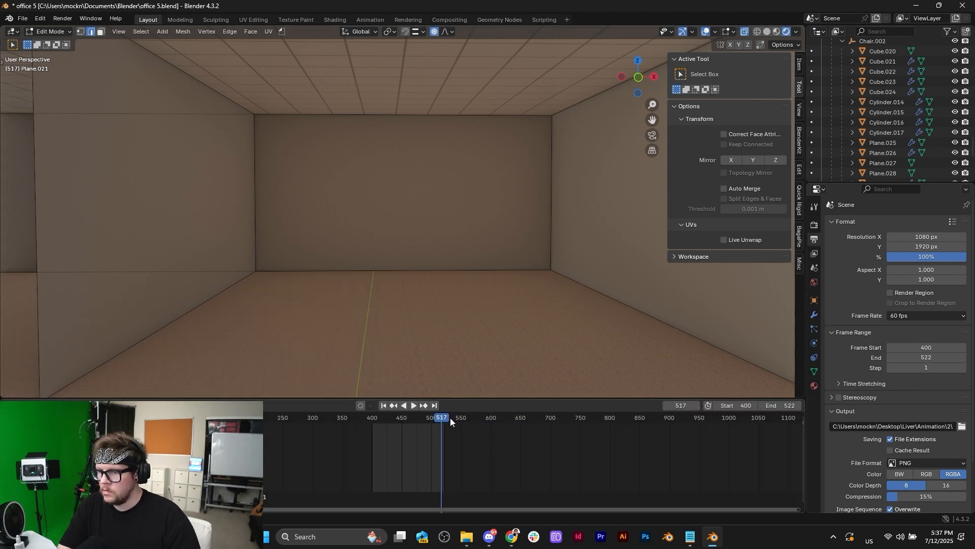
left_click_drag(446, 419, 458, 423)
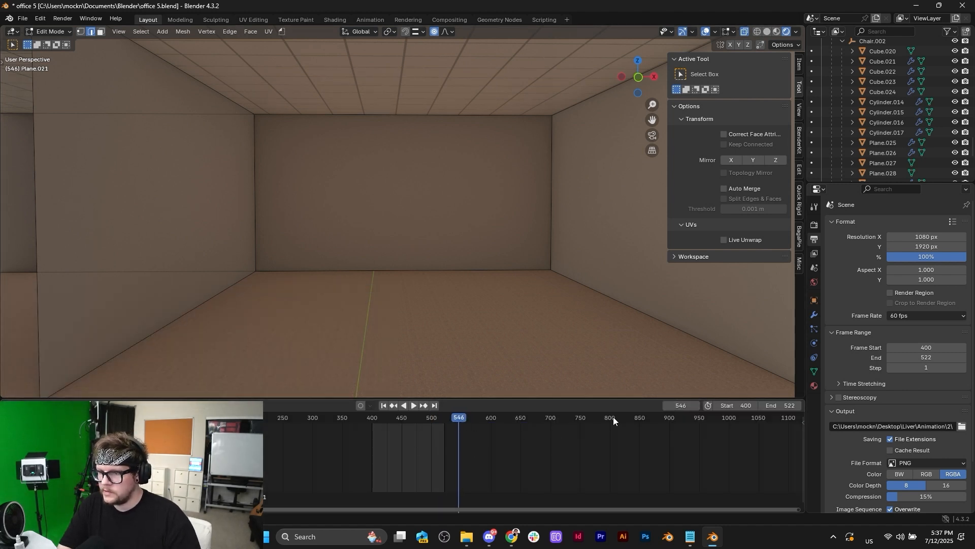
Step: Set the frame range to start at 550 and end at 650, and jump the playhead to the start frame
left_click(730, 405)
type("550")
key("Return")
left_click(778, 405)
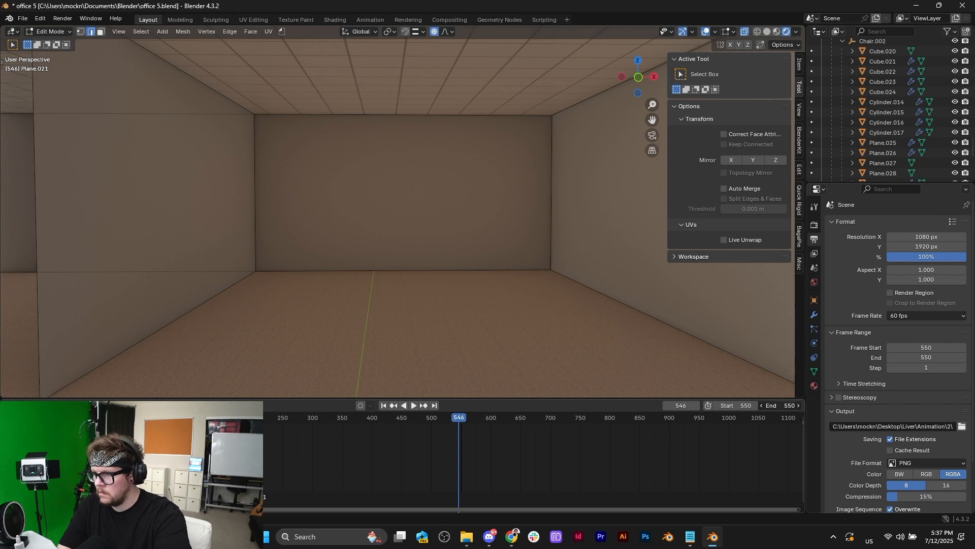
type("650")
key("Return")
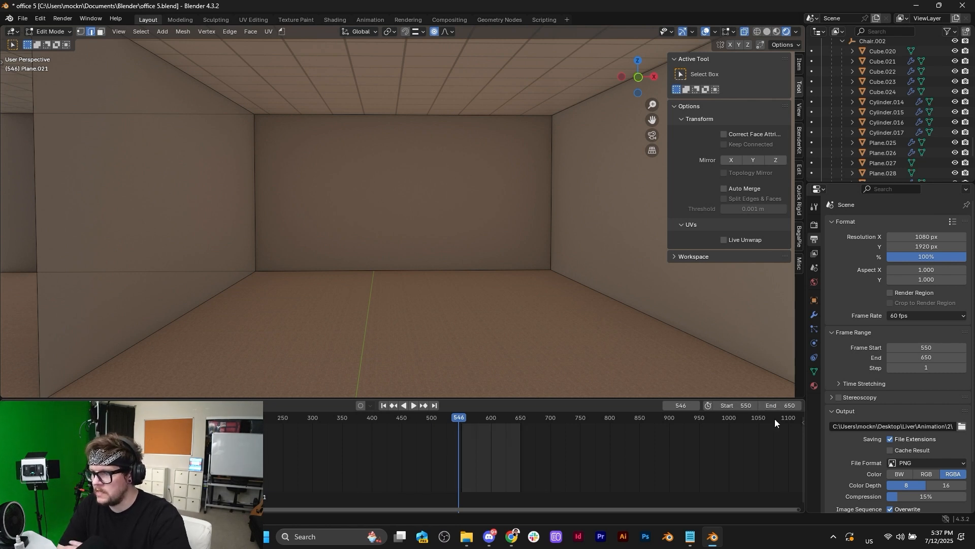
left_click(384, 406)
middle_click_drag(417, 457, 430, 477)
Step: Switch to File Explorer, open the Liver folder, and move its window mostly off Blender so the editor area is accessible
left_click(467, 539)
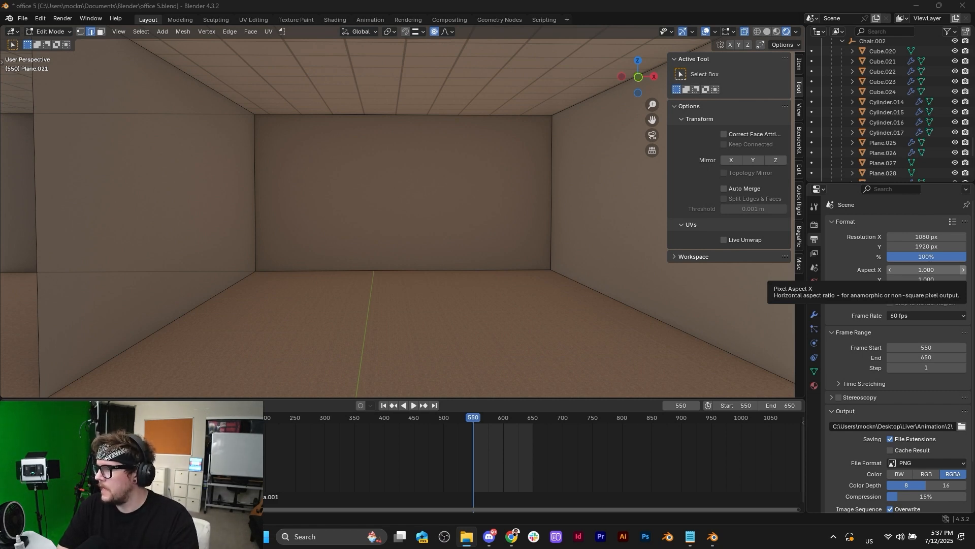
left_click_drag(974, 305, 395, 34)
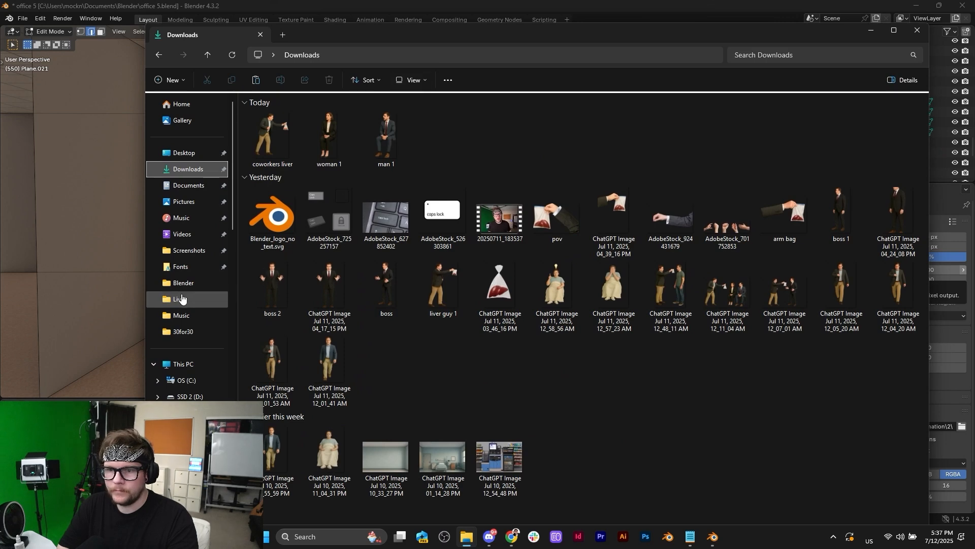
left_click(180, 300)
left_click(440, 133)
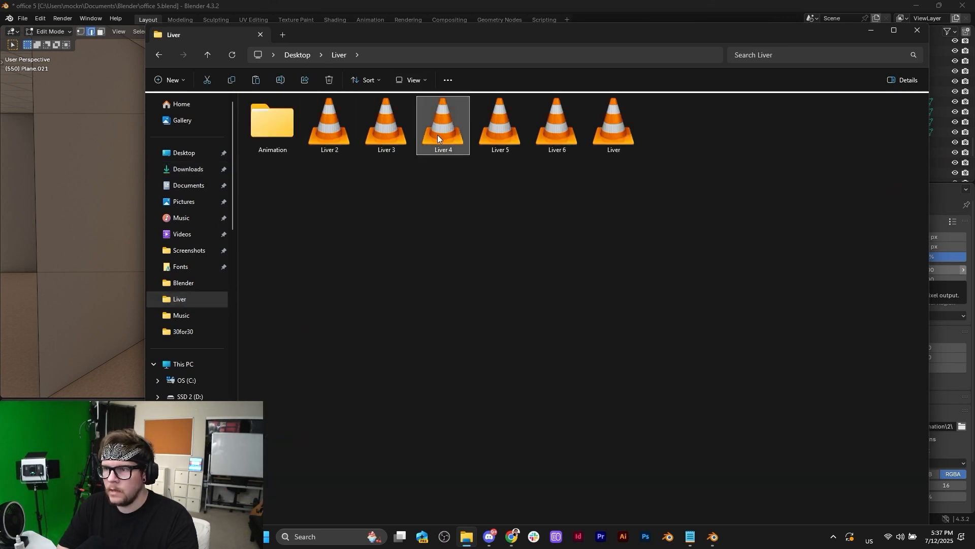
left_click_drag(554, 37, 974, 98)
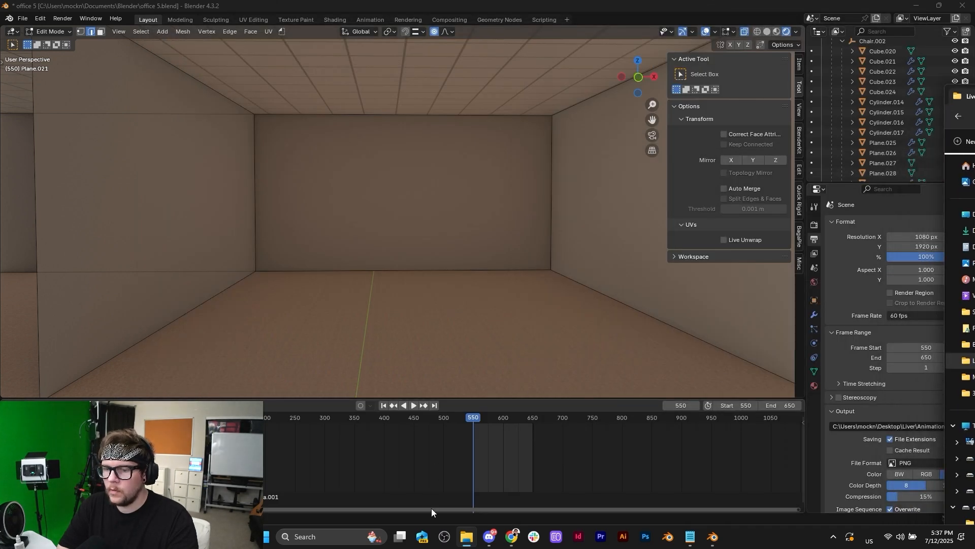
Step: Change the Timeline area to the Video Sequencer and add Liver 4.mov from the folder, starting at frame 550
left_click(11, 404)
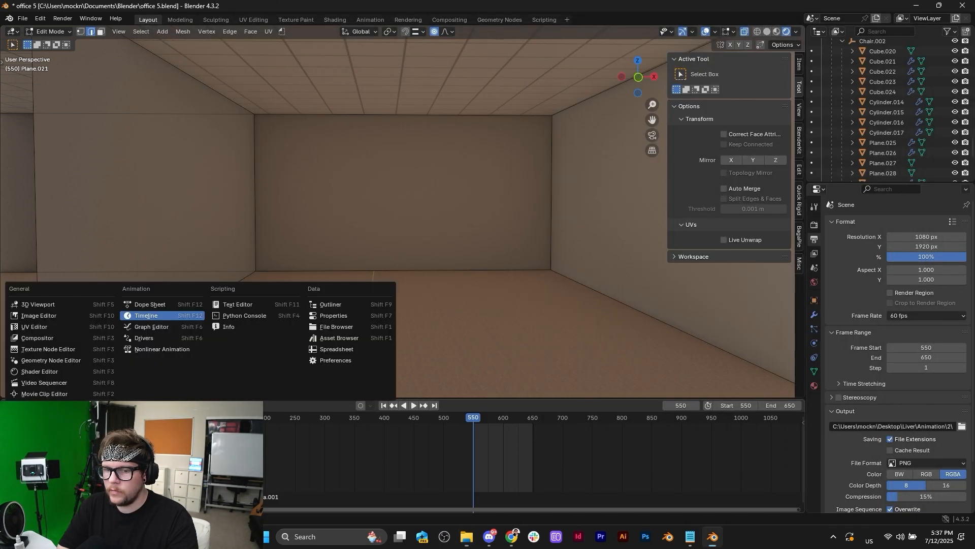
left_click(51, 379)
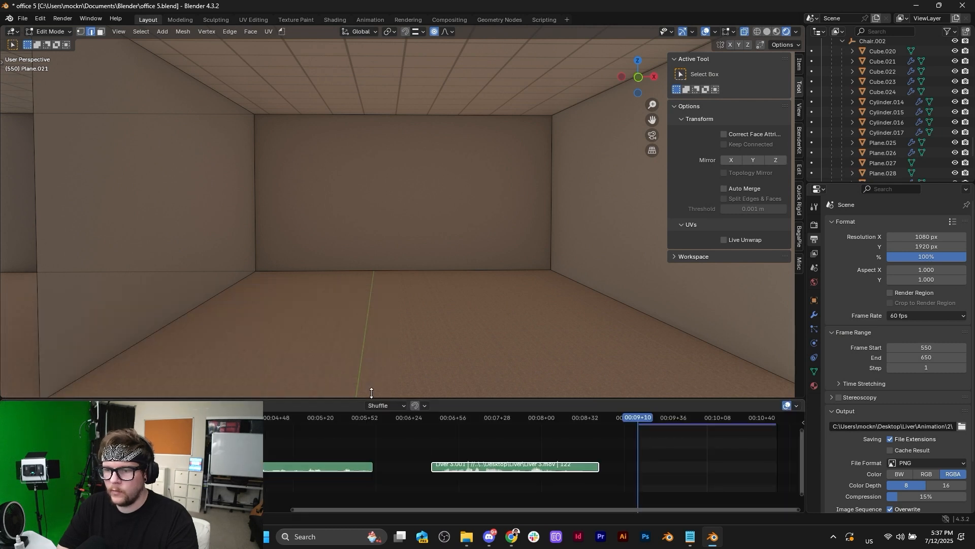
left_click_drag(974, 356, 643, 459)
scroll(711, 445, "up", 7)
middle_click_drag(776, 445, 420, 435)
left_click_drag(508, 442, 501, 442)
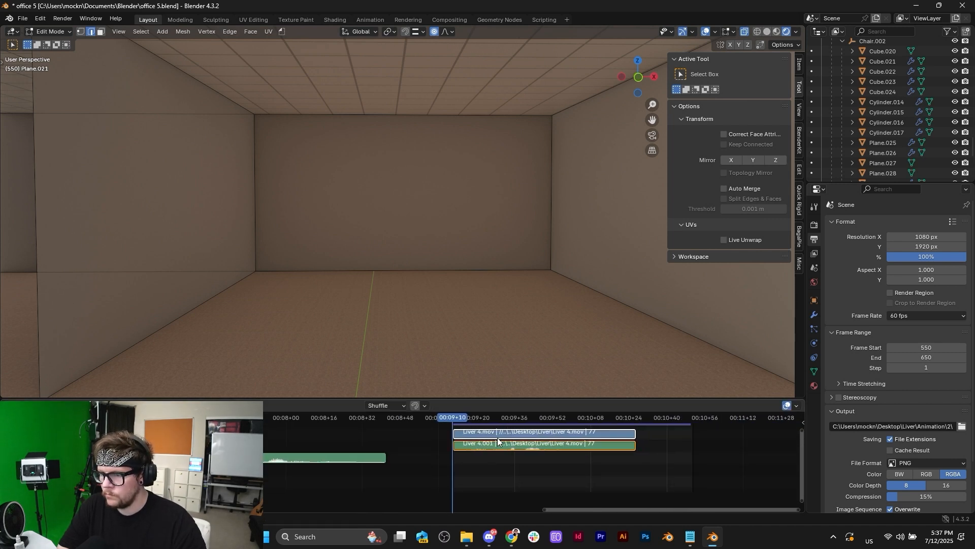
Step: Play back the Liver 4 strips and place the playhead at their end, at frame 627
key("space")
key("space")
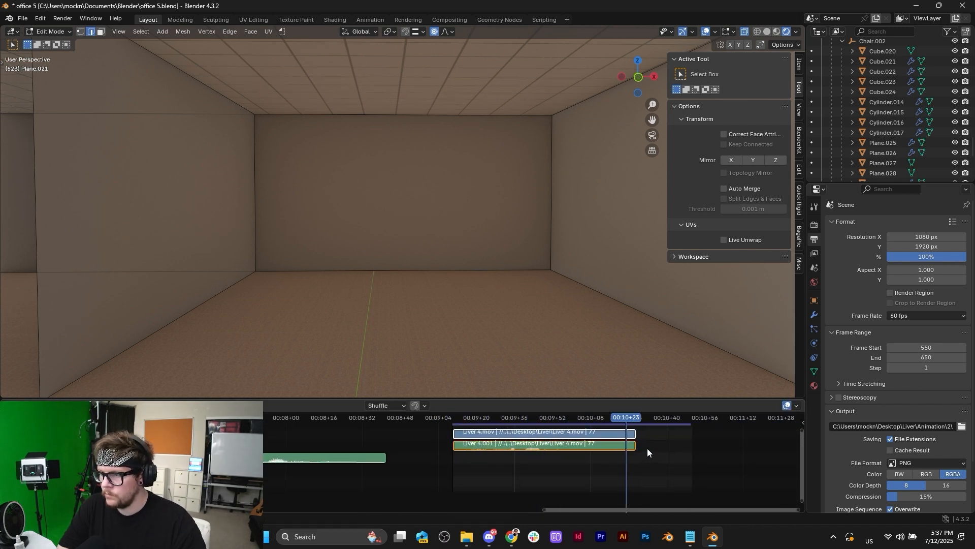
left_click(635, 419)
scroll(655, 446, "up", 3)
middle_click_drag(655, 446, 475, 443)
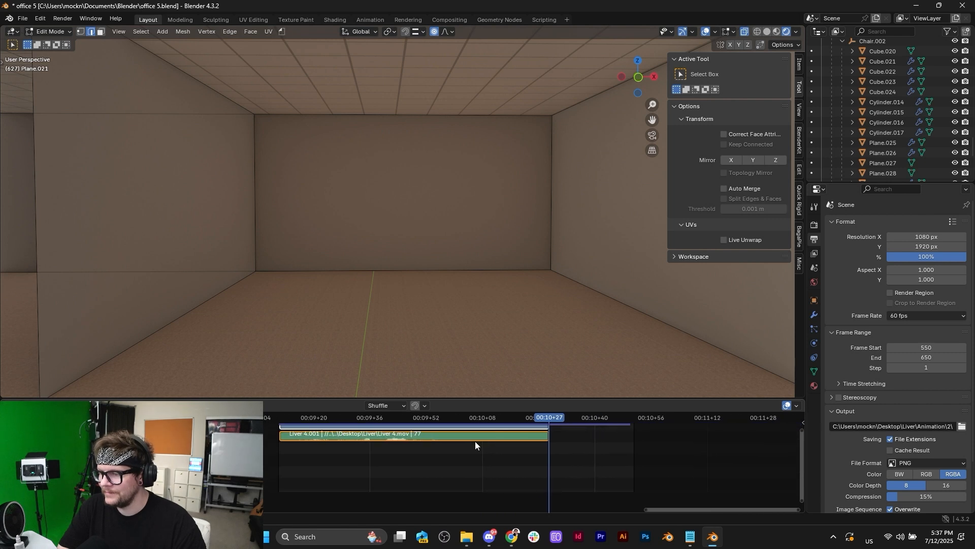
Step: Change the area back to the Timeline, set the end frame to 627, and return the playhead to the start frame
left_click(11, 405)
left_click(186, 317)
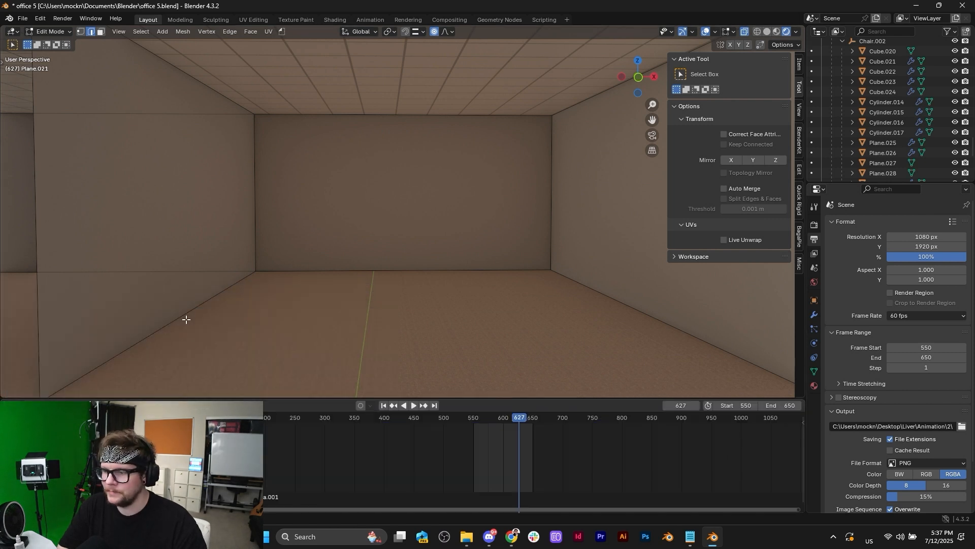
left_click(784, 405)
type("6")
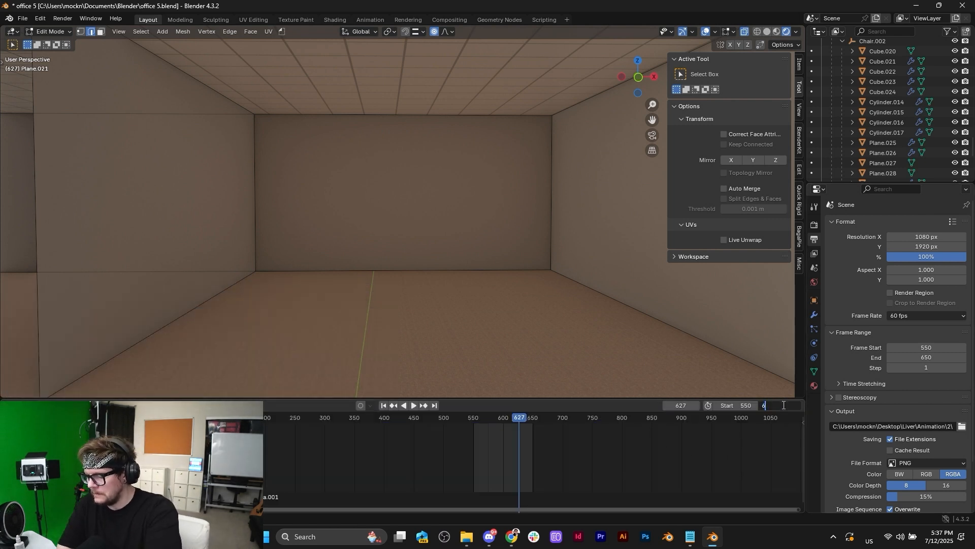
type("27")
key("Return")
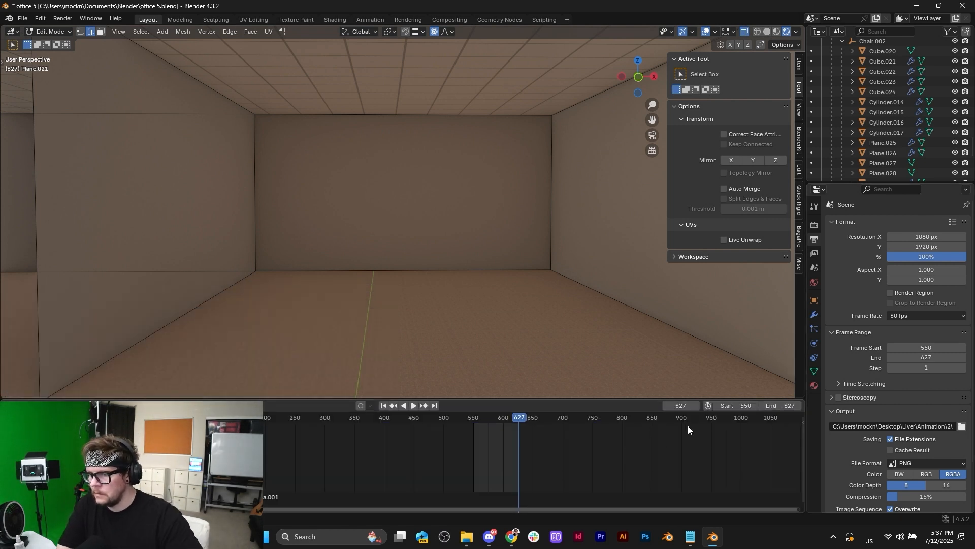
left_click(383, 405)
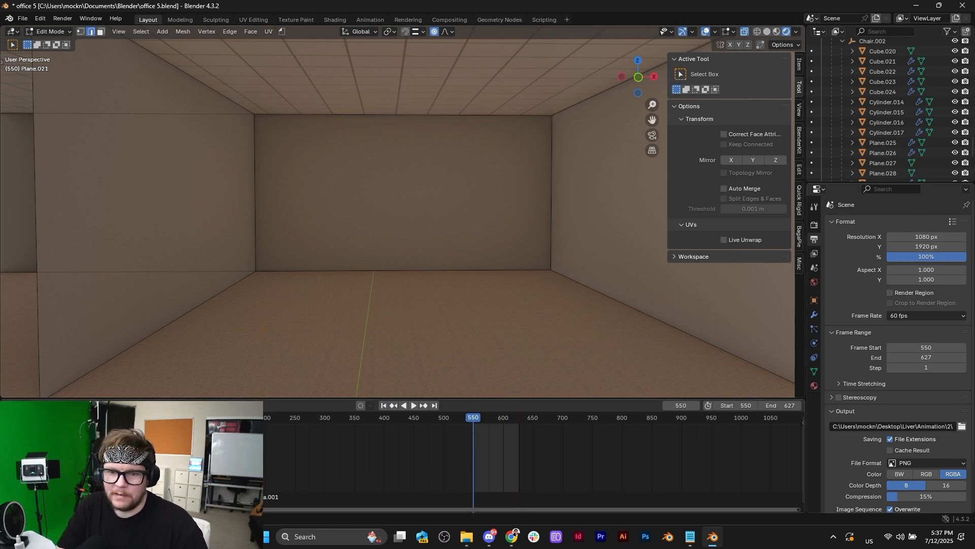
Step: In the Video Sequencer, disconnect the Liver 4 video and sound strips and delete the video strip
left_click(11, 405)
left_click(76, 384)
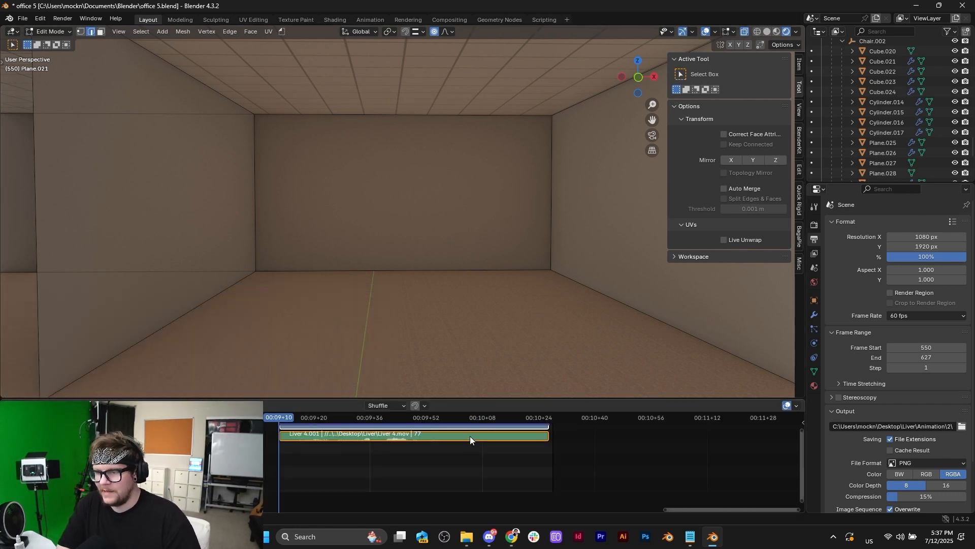
scroll(526, 438, "up", 2)
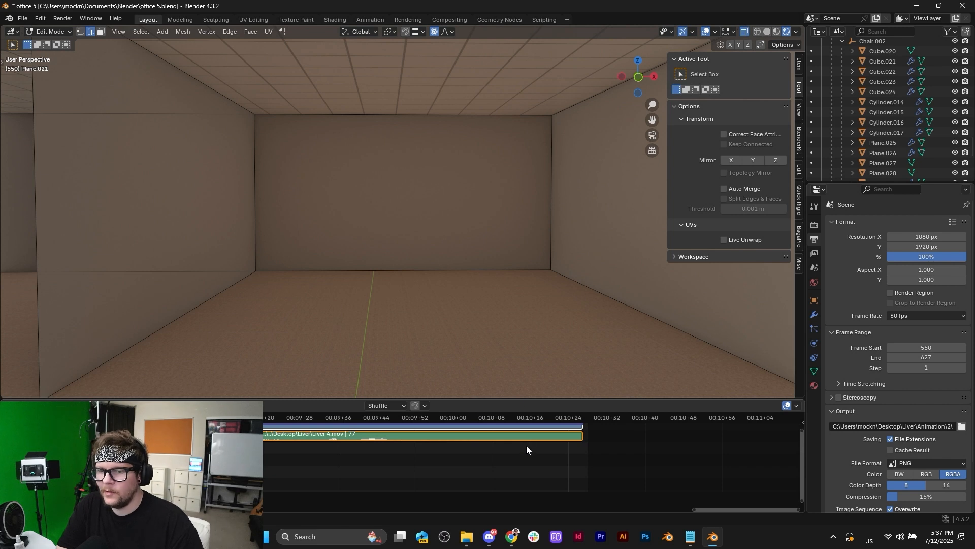
right_click(522, 436)
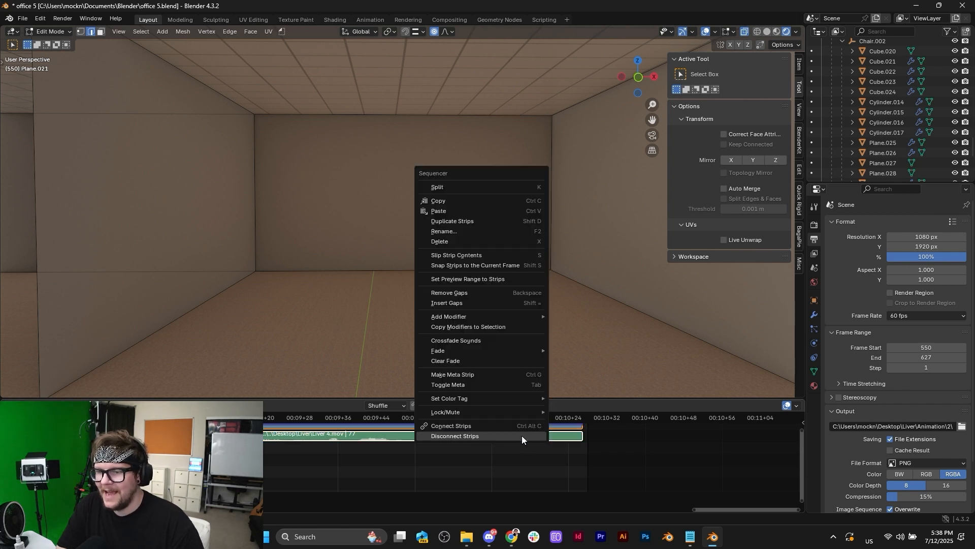
left_click(482, 436)
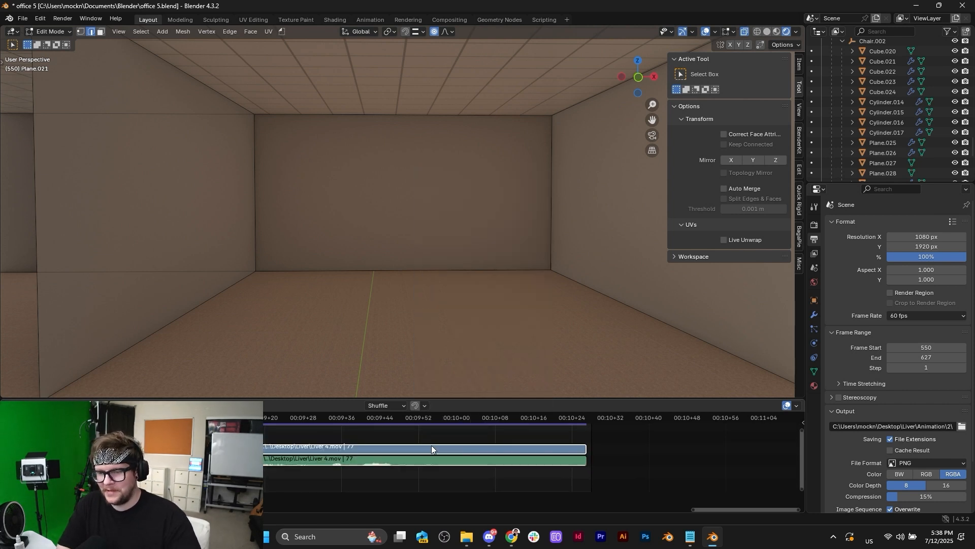
left_click(431, 445)
key("Delete")
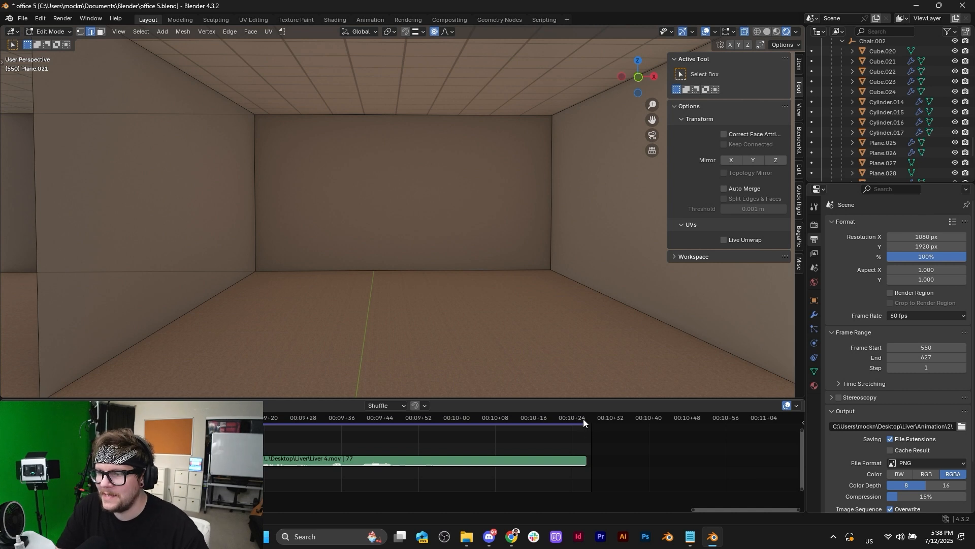
Step: Place the playhead at the end of the Liver 4 sound strip, frame 627, and change the area back to the Timeline
left_click_drag(584, 420, 586, 419)
scroll(616, 462, "up", 4)
middle_click_drag(617, 462, 404, 460)
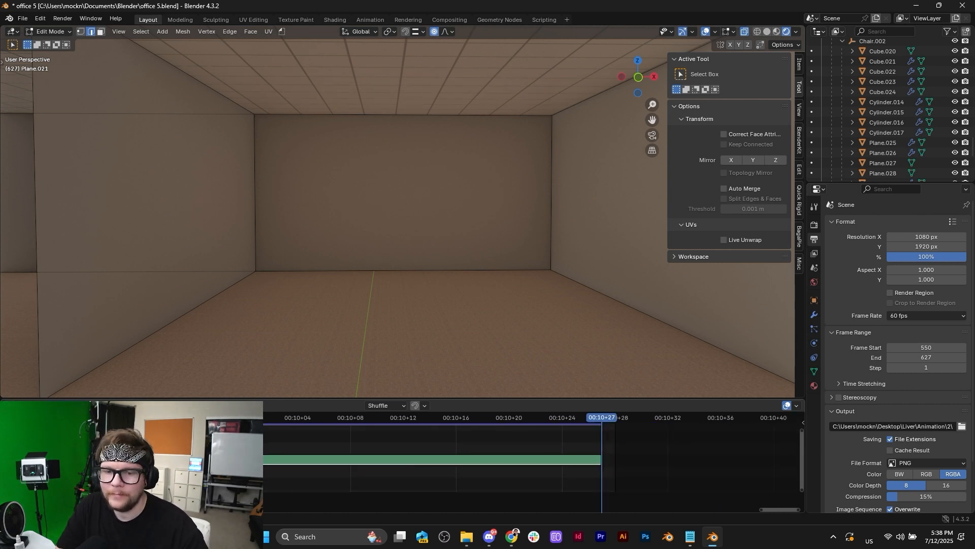
left_click(10, 405)
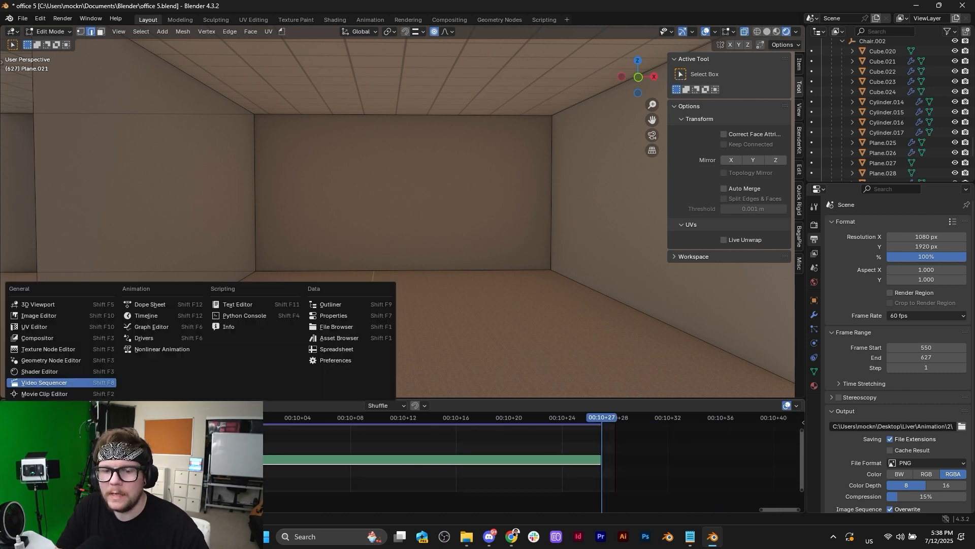
left_click(139, 314)
scroll(550, 451, "up", 10)
middle_click_drag(533, 449, 364, 438)
scroll(395, 449, "up", 10)
middle_click_drag(488, 454, 385, 456)
scroll(385, 455, "down", 4)
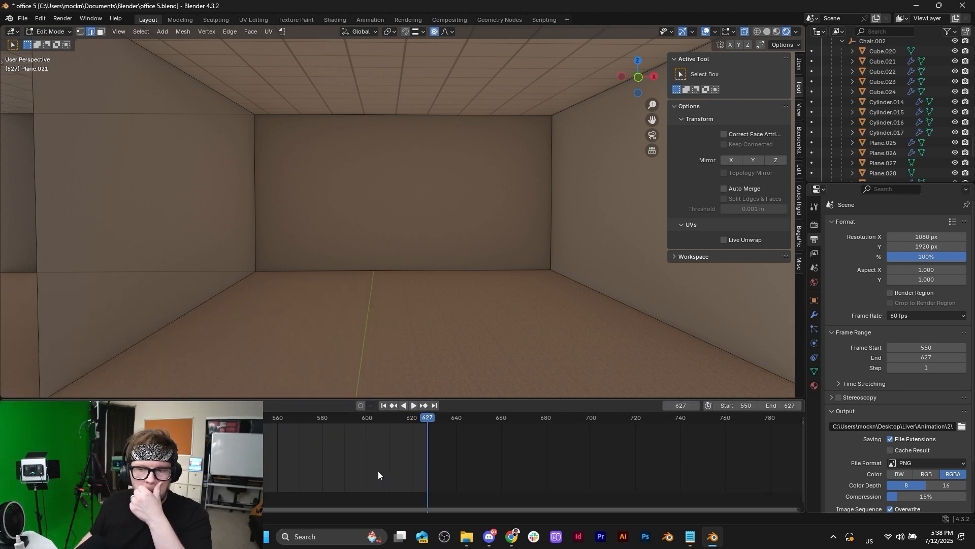
Step: Return the playhead to the start frame 550 and save the file
key("space")
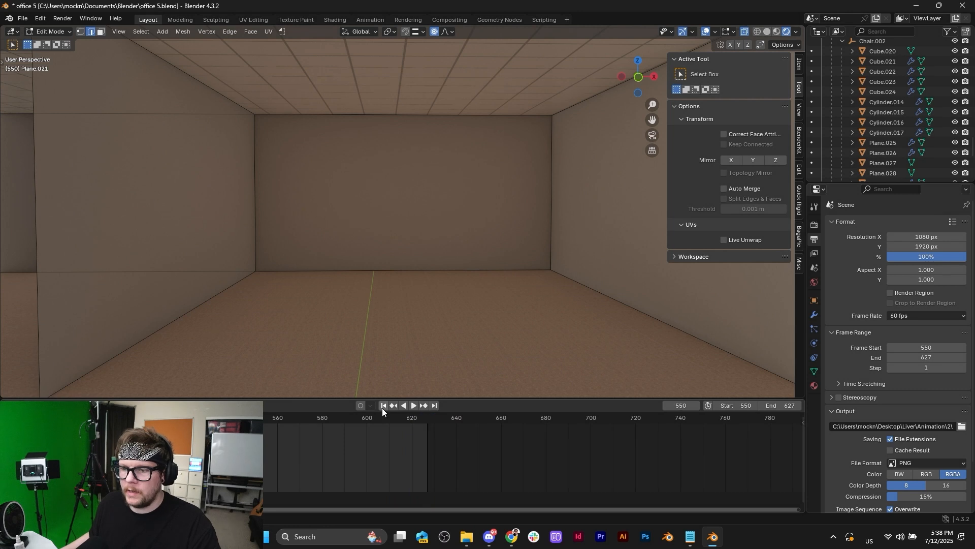
left_click(384, 406)
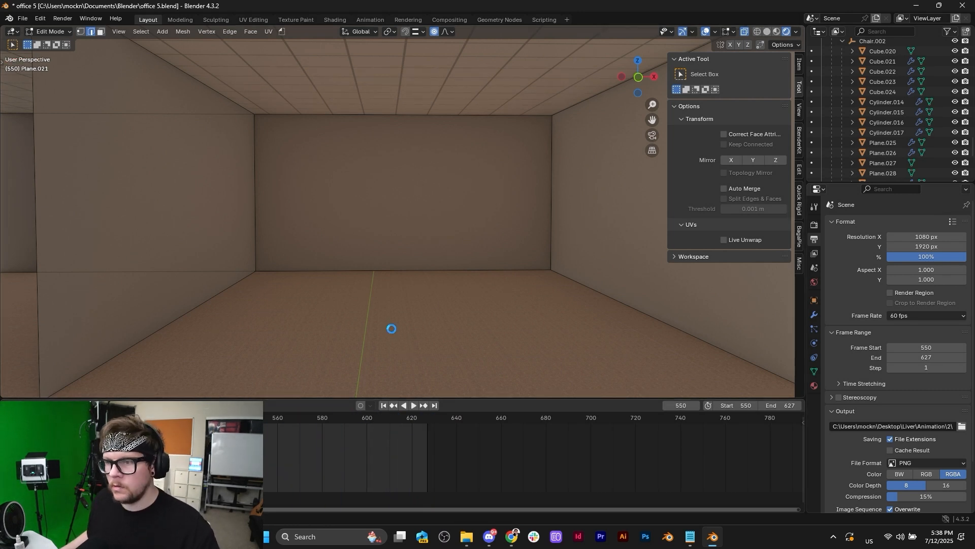
key("ctrl+s")
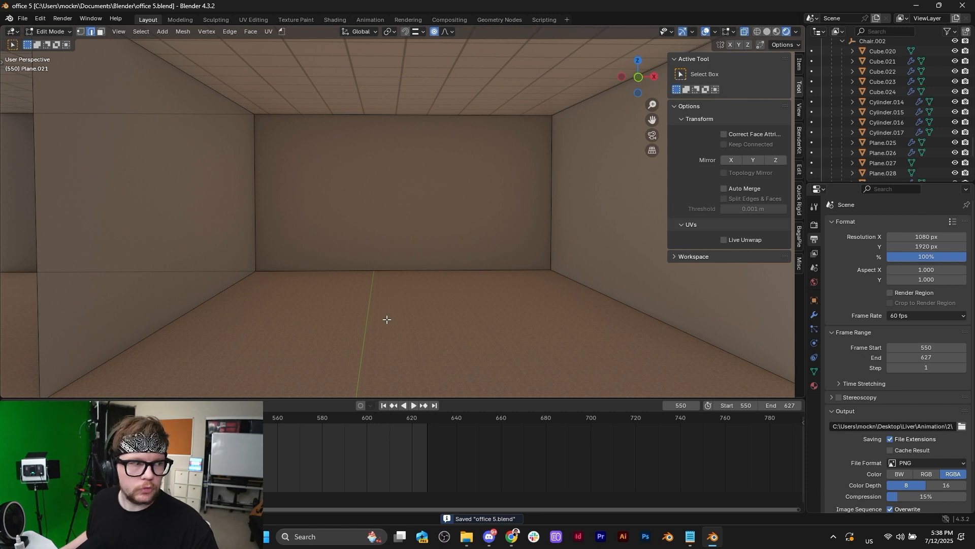
Step: Switch to Object Mode and import Liver 4.mov as an image mesh plane at the 3D cursor on the new room's floor
left_click(389, 328)
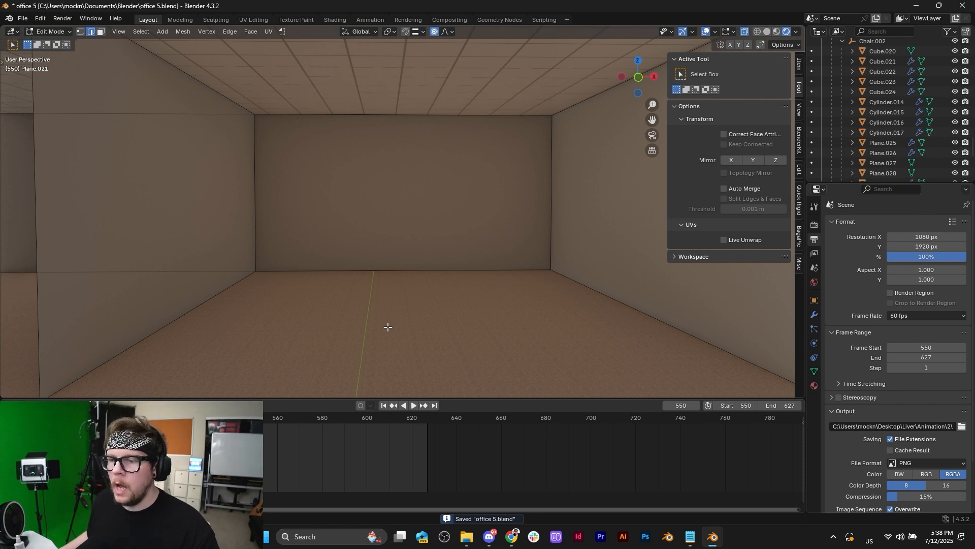
left_click(59, 34)
left_click(65, 51)
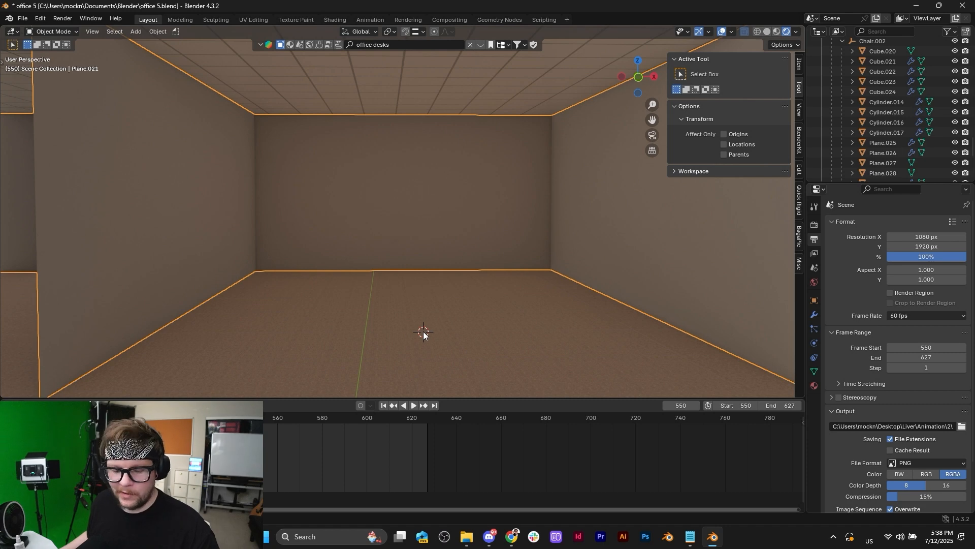
key("shift+a")
mouse_move(423, 332)
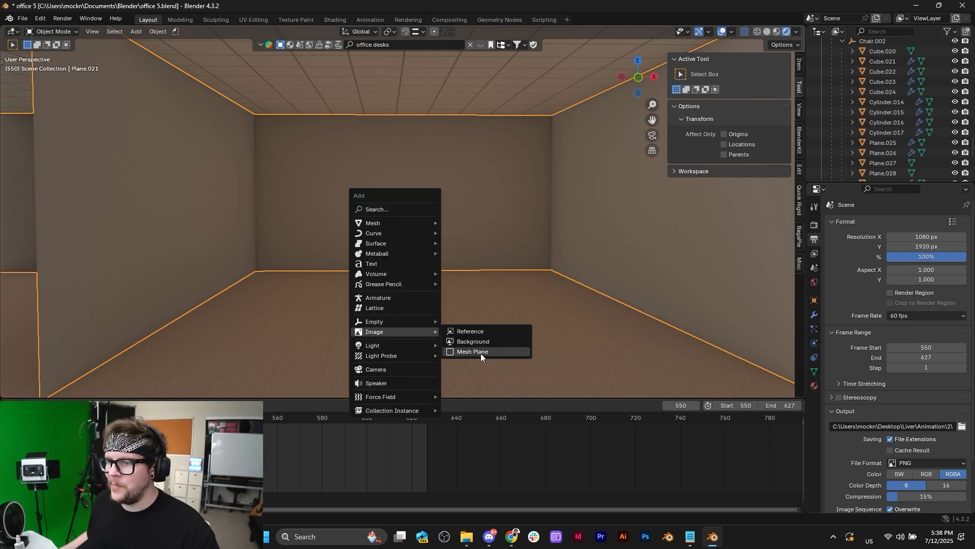
left_click(480, 353)
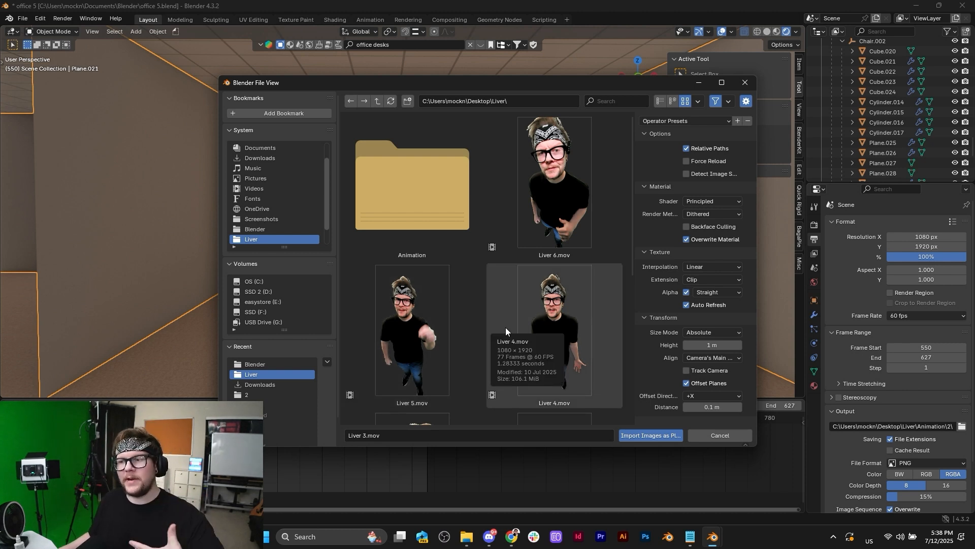
left_click(529, 308)
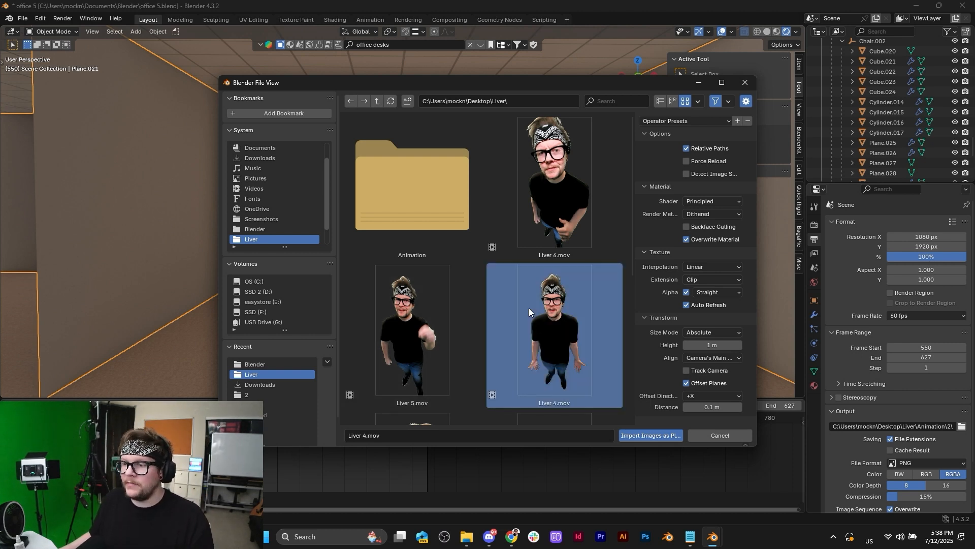
left_click(657, 437)
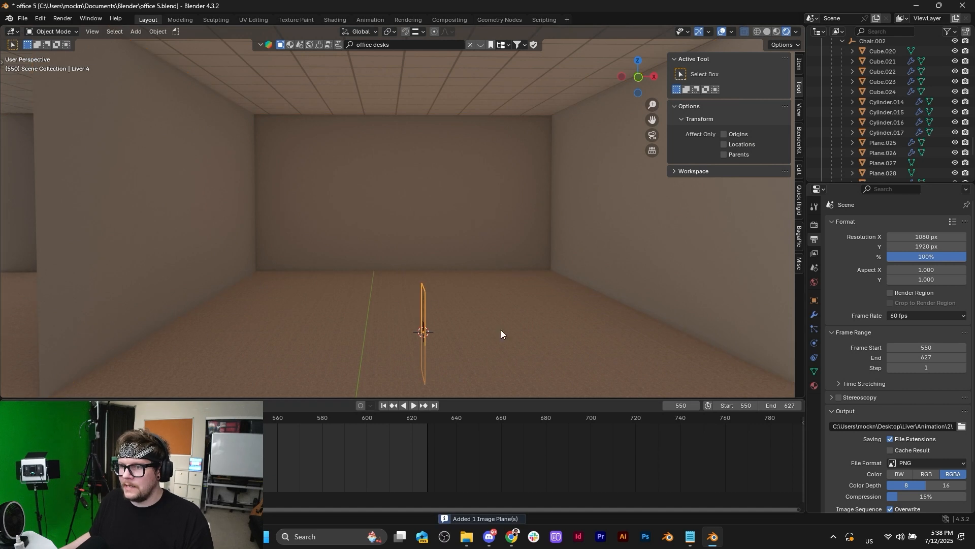
Step: Rotate the Liver 4 plane 90° about the Z axis and raise it vertically out of the floor
type("rz90")
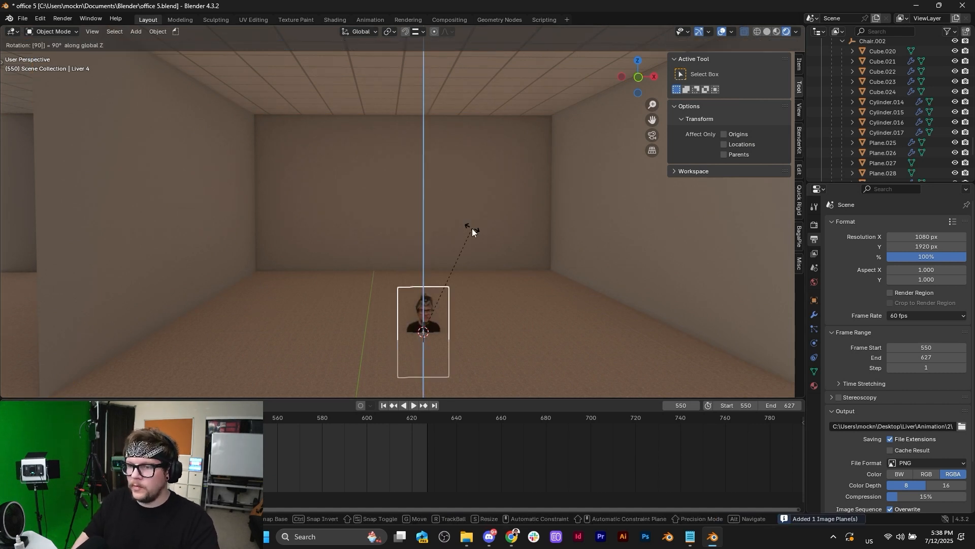
key("Return")
key("g")
key("z")
left_click(481, 198)
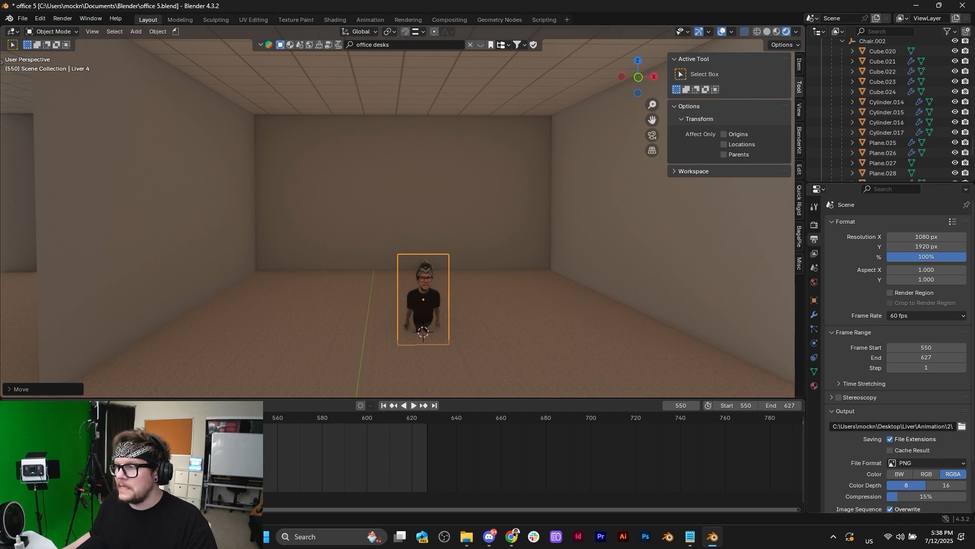
Step: Set the Liver 4 material's IOR to 1.000 and nudge the plane slightly along the Y axis
left_click(814, 386)
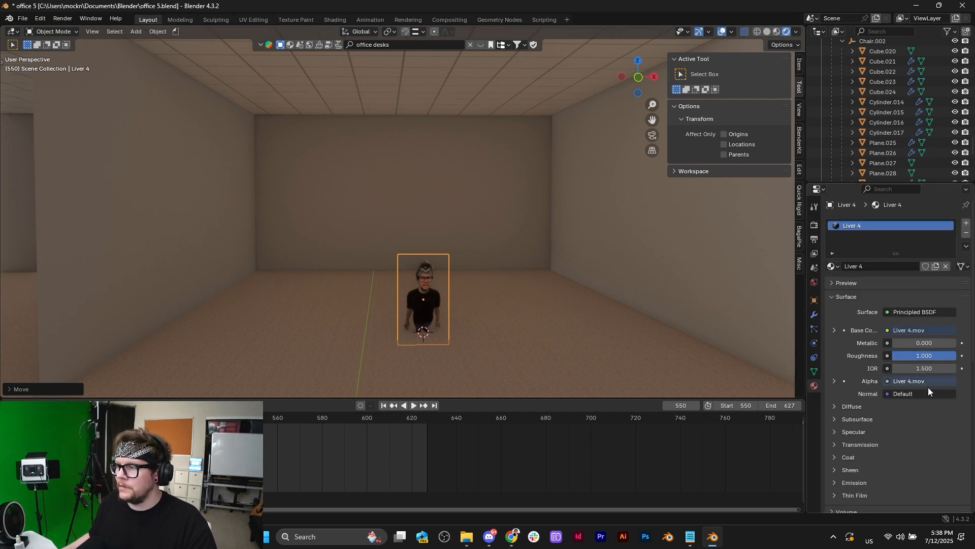
left_click_drag(936, 368, 896, 368)
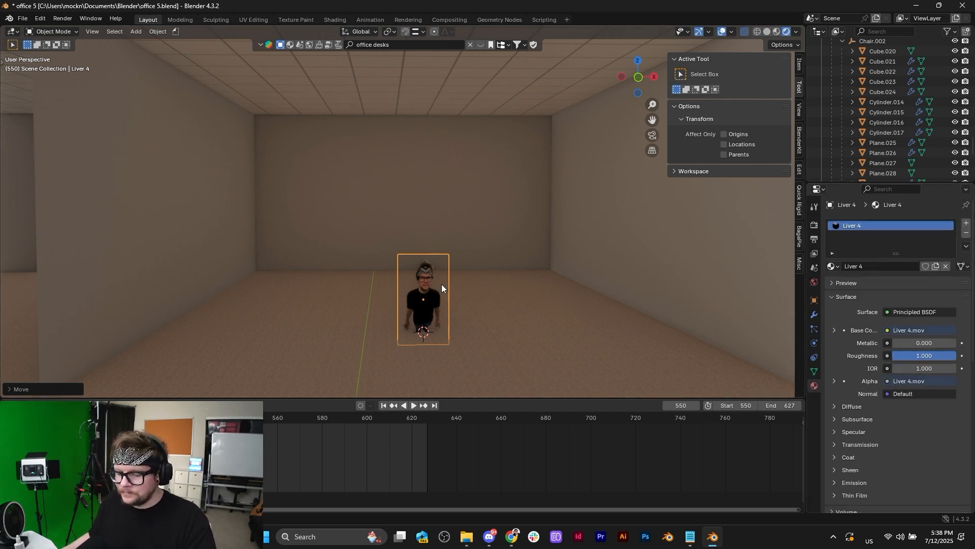
key("g")
key("x")
key("y")
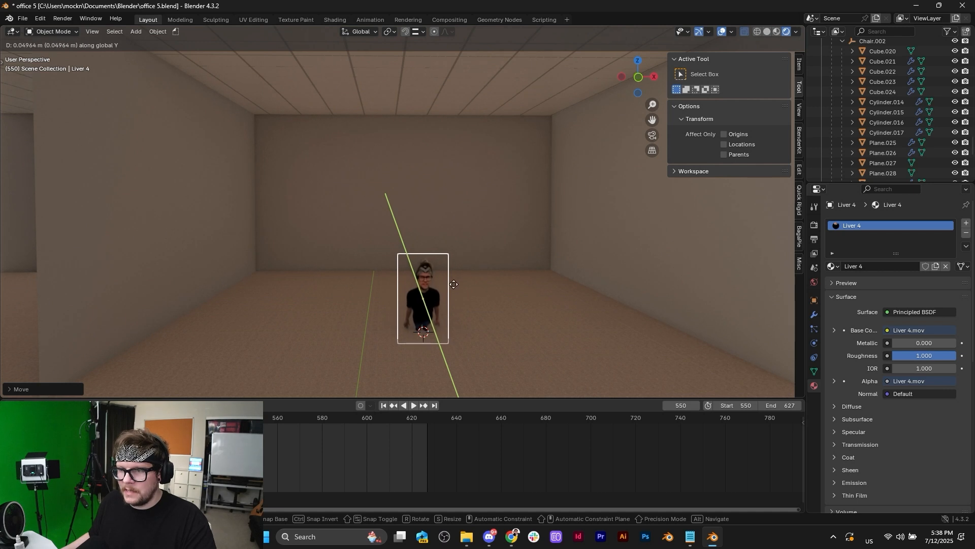
left_click(451, 310)
Step: In Edit Mode, raise the Liver 4 mesh about 0.39 m along Z so the origin sits at the character's feet, and return to Object Mode
key("Tab")
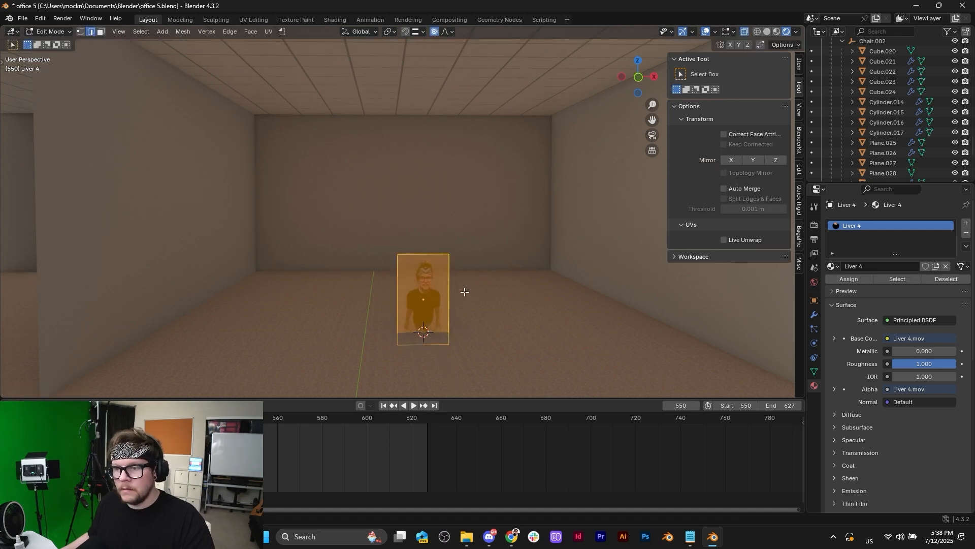
key("g")
key("z")
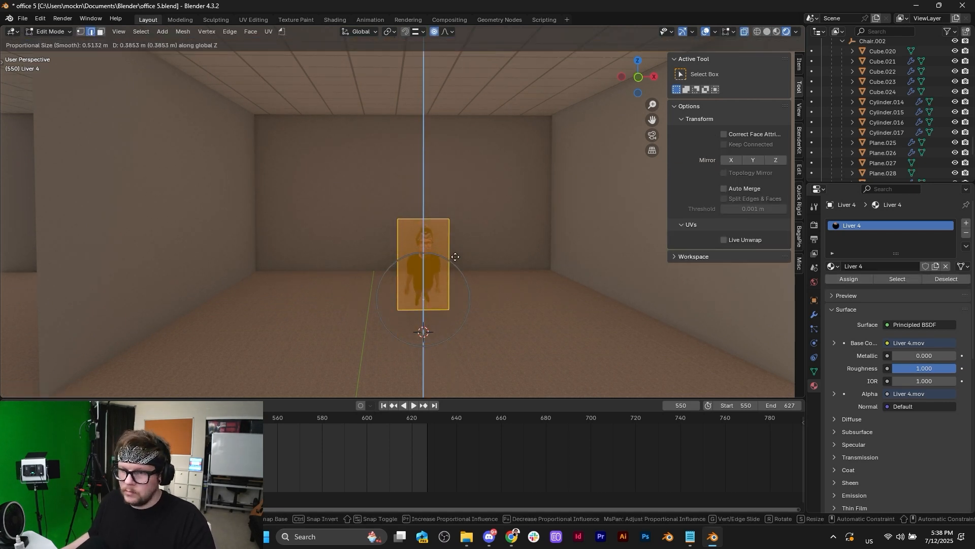
left_click(453, 256)
key("Tab")
Step: Scale the Liver 4 plane up about 1.53 times and tilt it slightly back around the X axis
key("s")
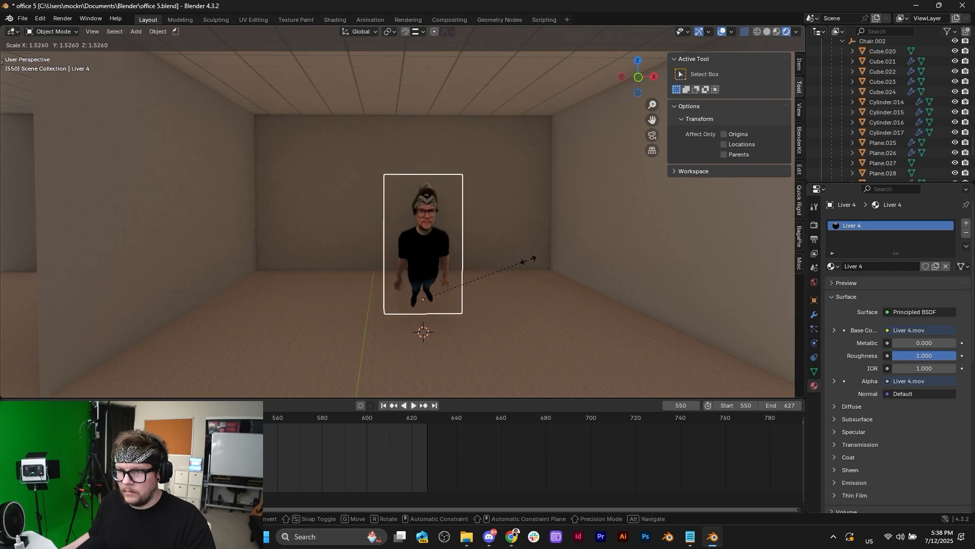
left_click(526, 263)
key("r")
key("x")
left_click(493, 239)
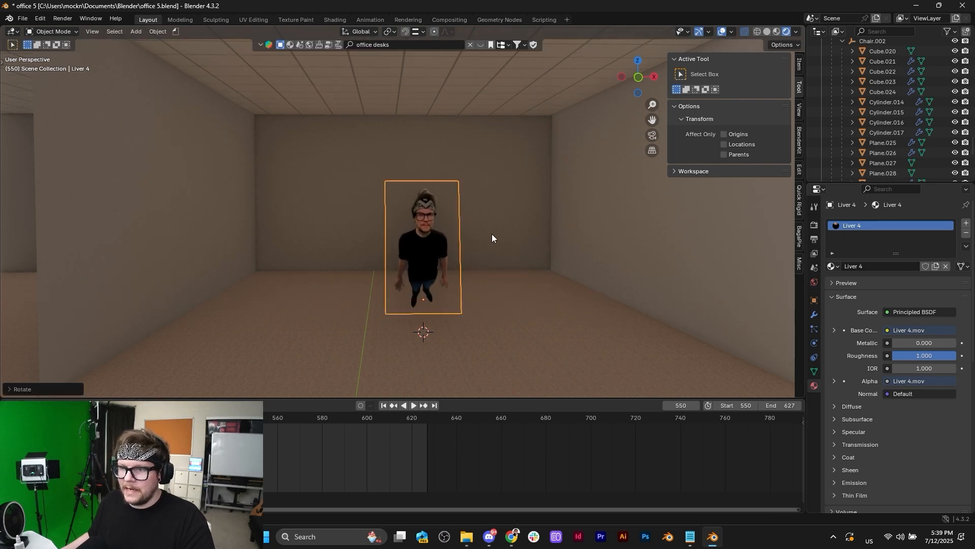
Step: Lower the Liver 4 plane along Z until the character's feet rest on the floor
key("g")
key("z")
left_click(443, 248)
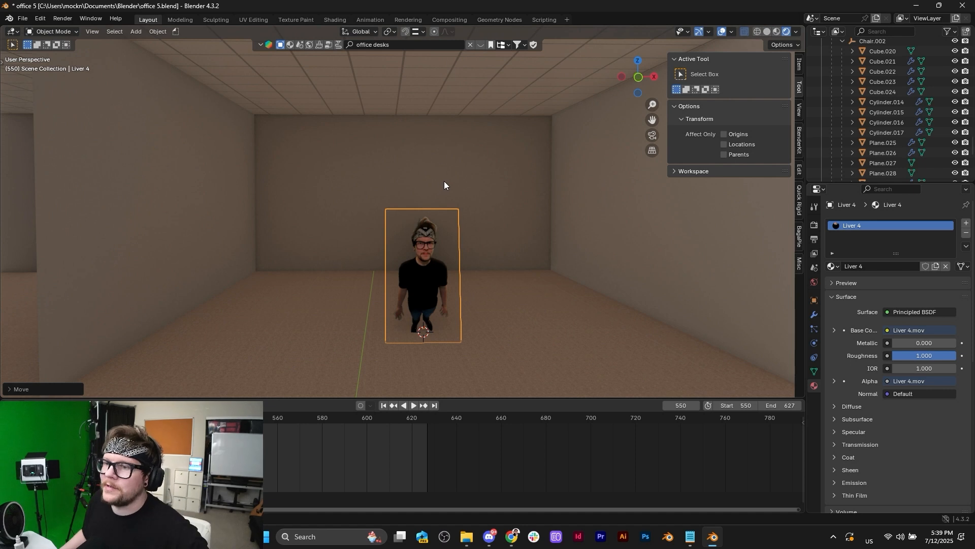
Step: Set the start frame of the Liver 4.mov base color texture to 550 and play the animation to check the clip
key("space")
key("space")
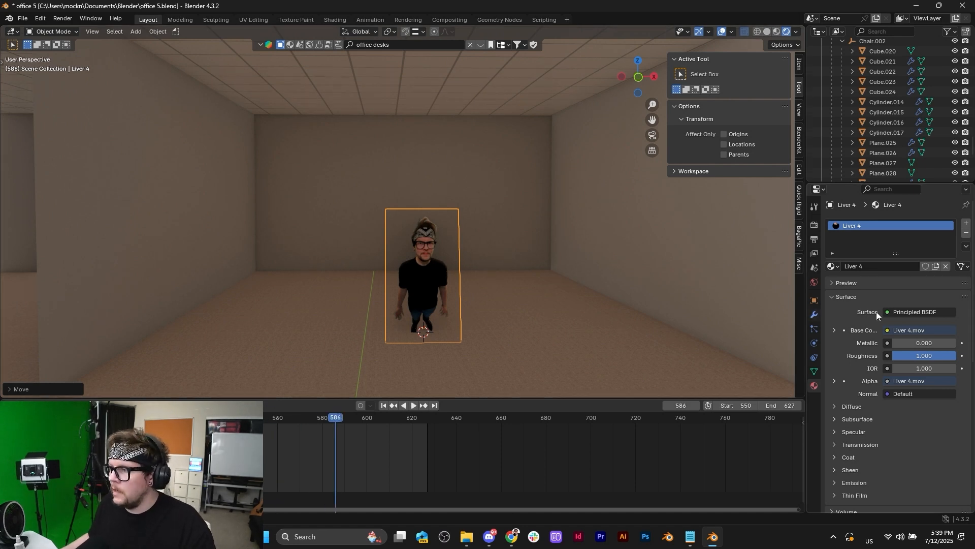
left_click(384, 404)
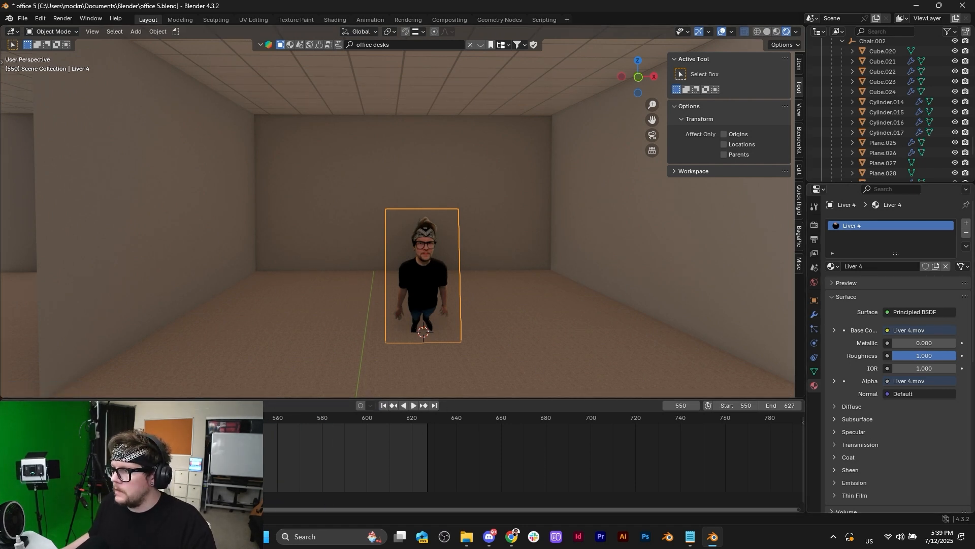
left_click(834, 330)
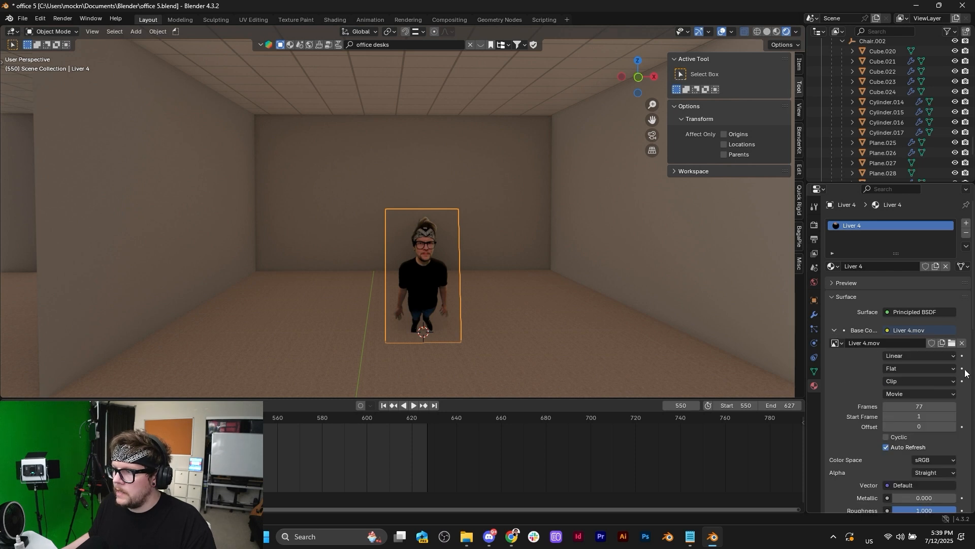
left_click(927, 416)
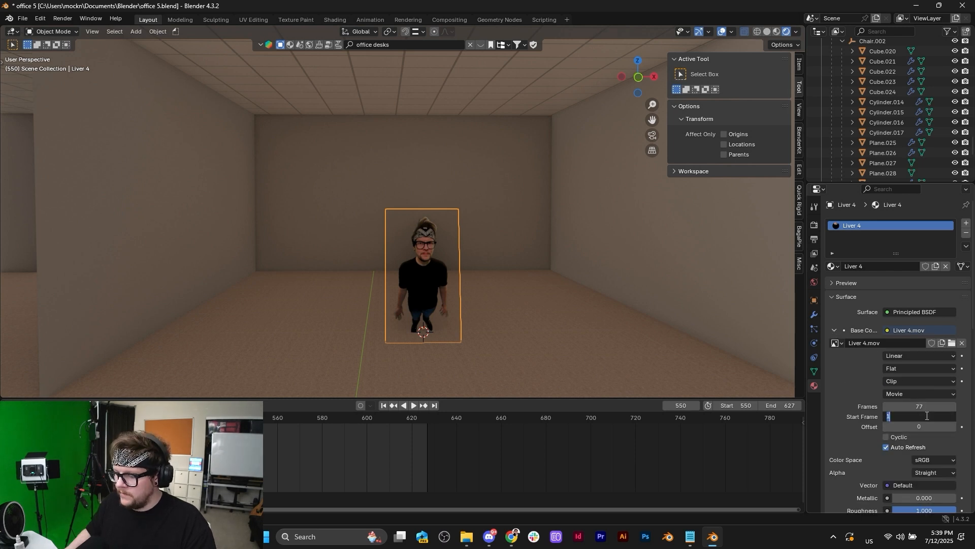
type("550")
key("Return")
key("space")
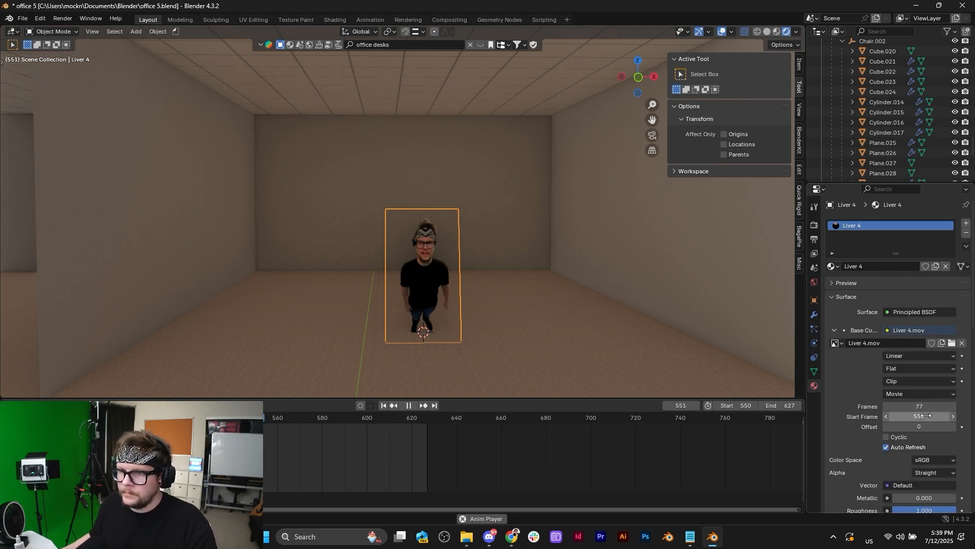
key("space")
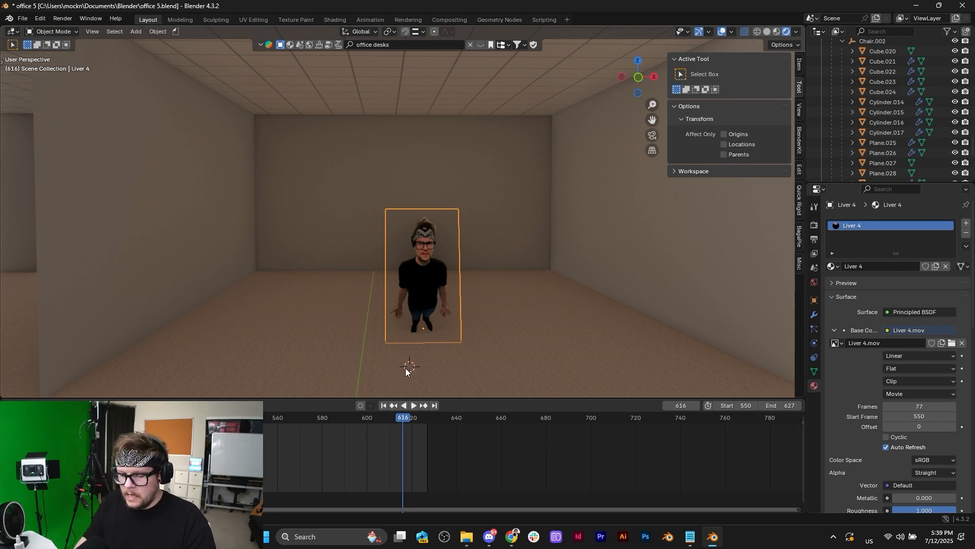
Step: Look through the scene camera and move Camera.001 forward along its local Z axis, close to the character
key("KP_0")
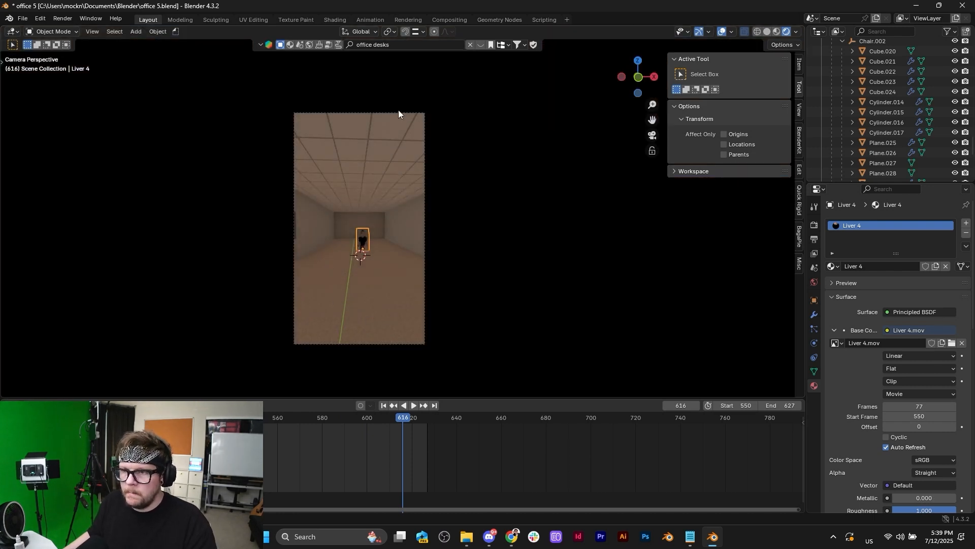
left_click(389, 190)
left_click(397, 113)
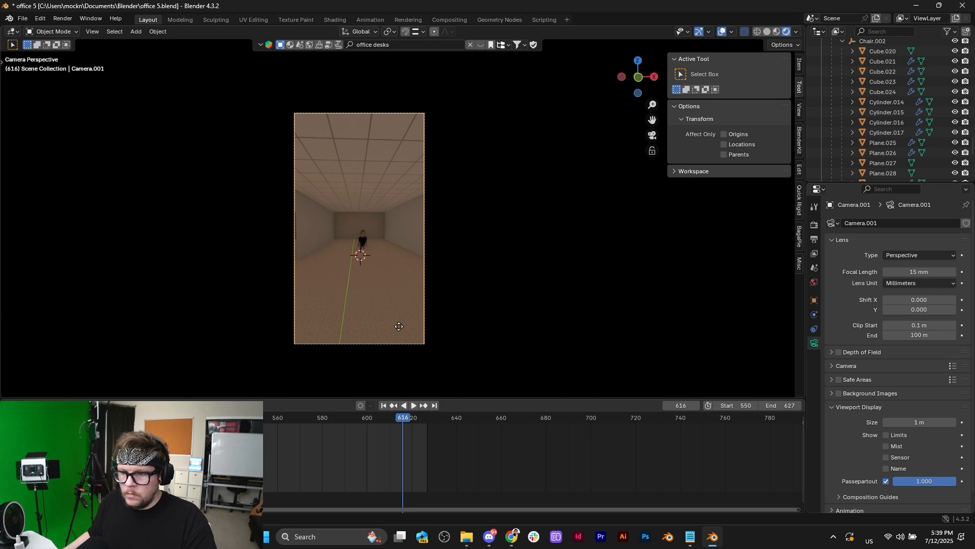
key("g")
key("z")
key("z")
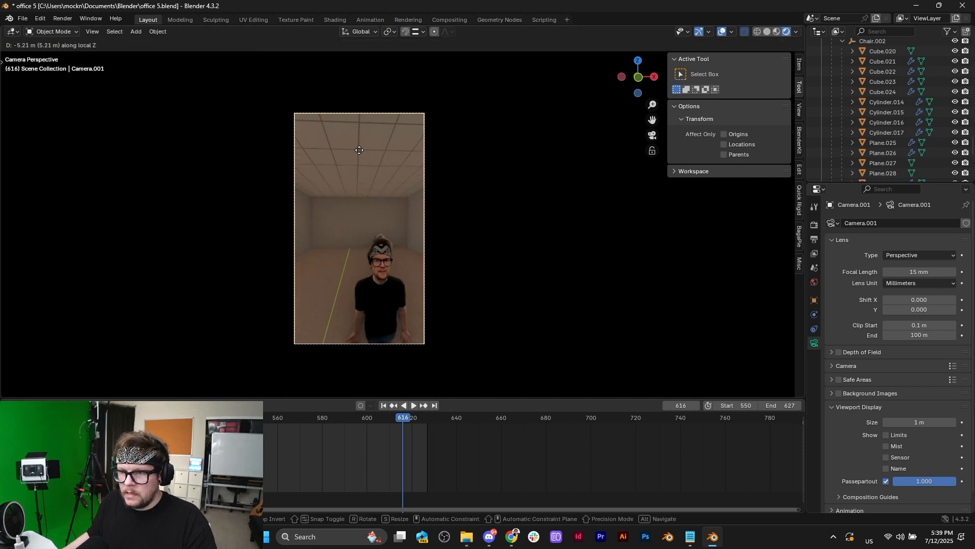
left_click(301, 417)
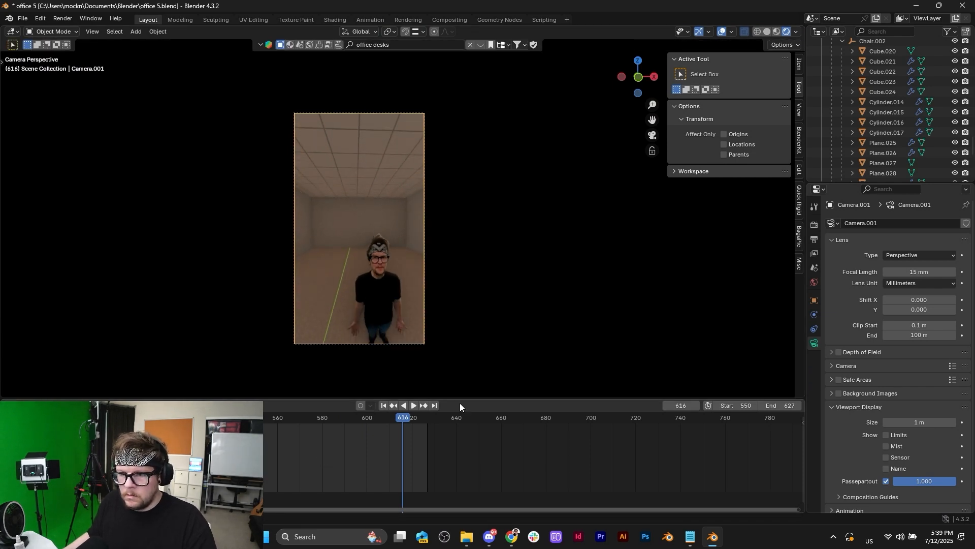
key("g")
key("z")
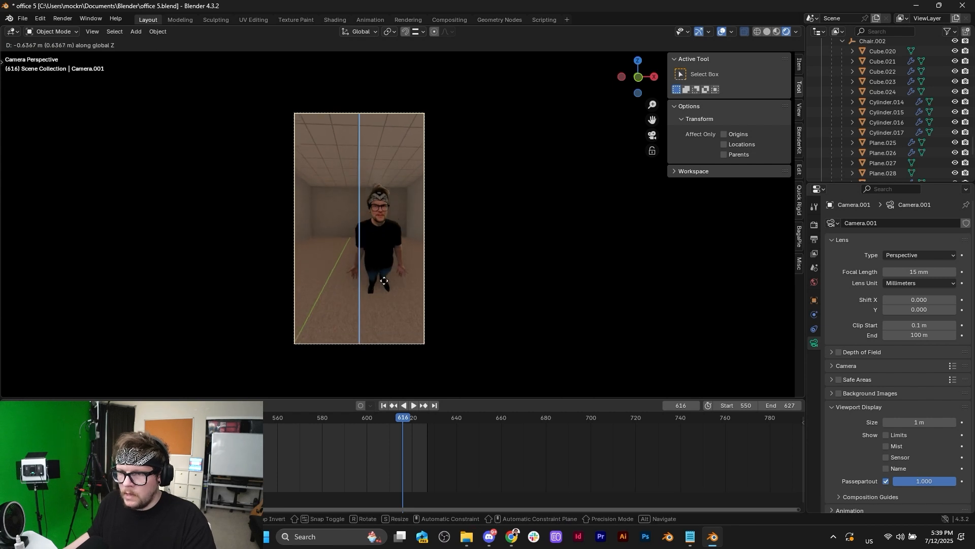
right_click(387, 260)
Step: Scale the Liver 4 plane up to fill most of the camera frame and tilt it back about 3° around X
left_click(391, 288)
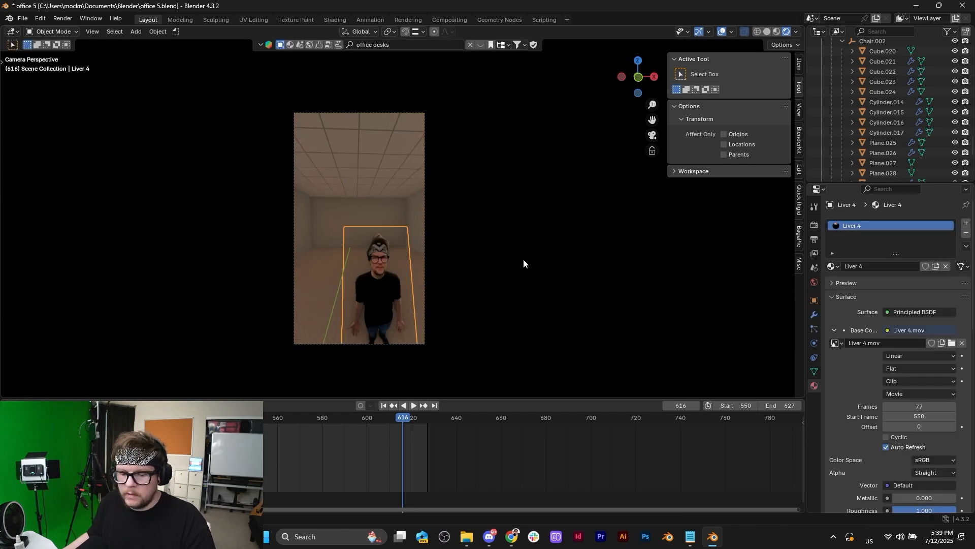
key("s")
left_click(626, 274)
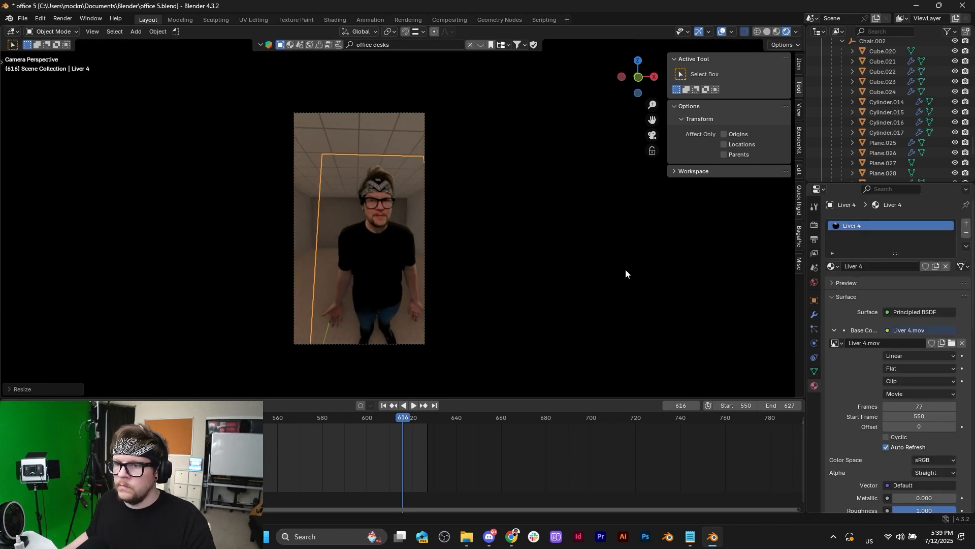
key("r")
key("x")
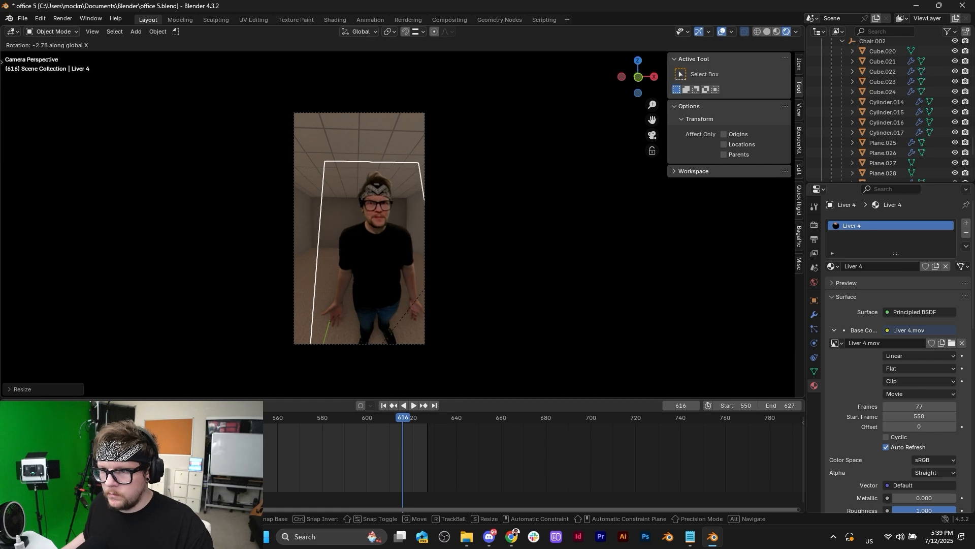
left_click(462, 333)
key("r")
left_click(434, 204)
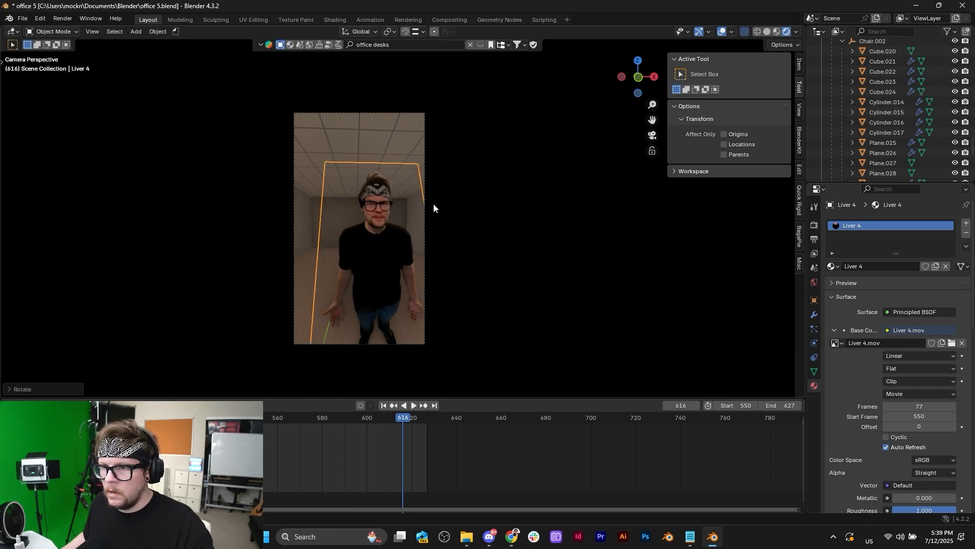
Step: Move Camera.001 and the Liver 4 plane together about 2 m along Y toward the room's far wall
left_click(400, 114)
key("g")
key("y")
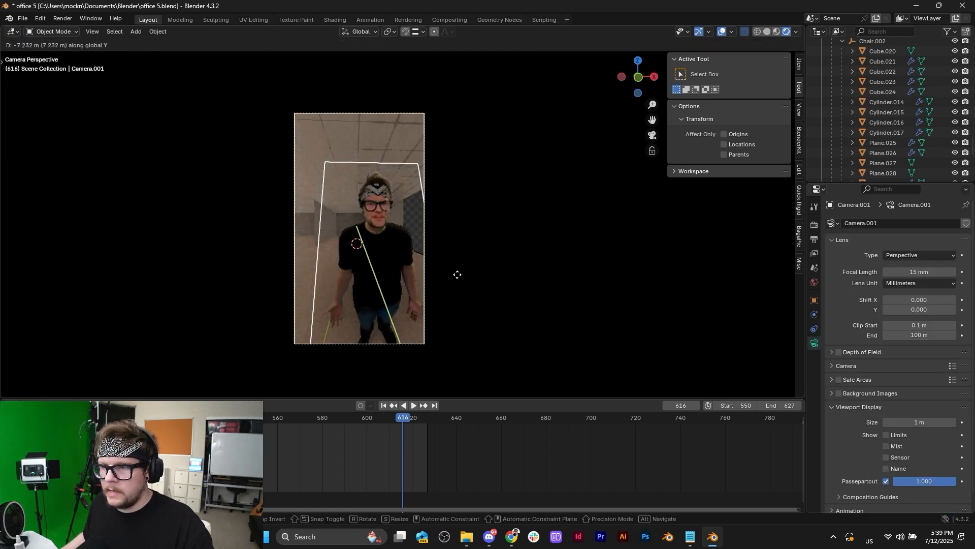
right_click(456, 276)
key("g")
key("y")
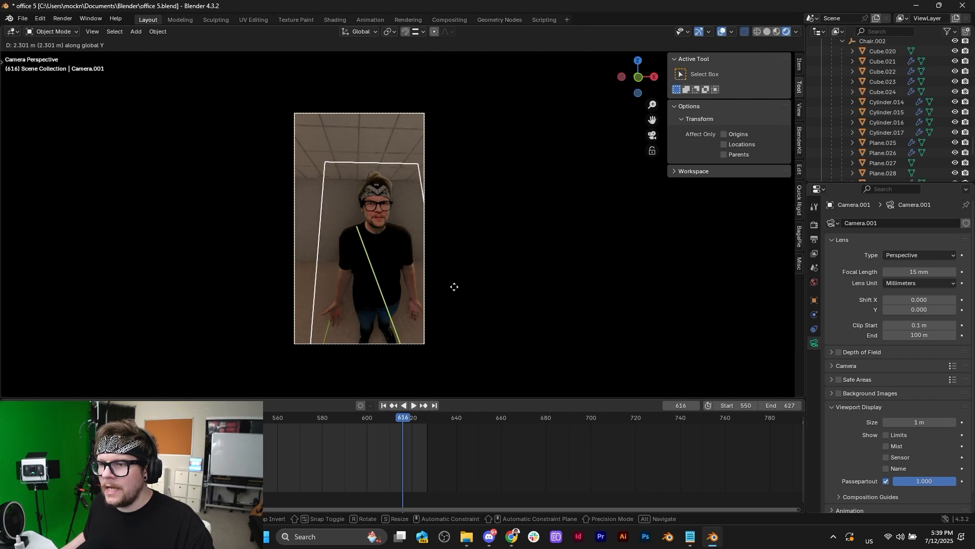
left_click(454, 285)
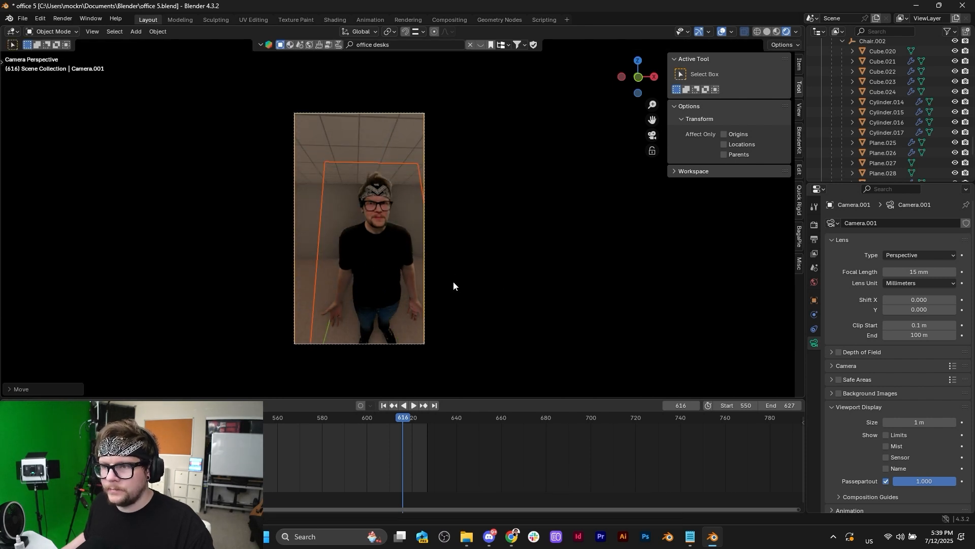
Step: Move the Liver 4 plane away from the camera along Y and about -0.2 m along X to centre the character in frame
left_click(374, 270)
key("g")
key("y")
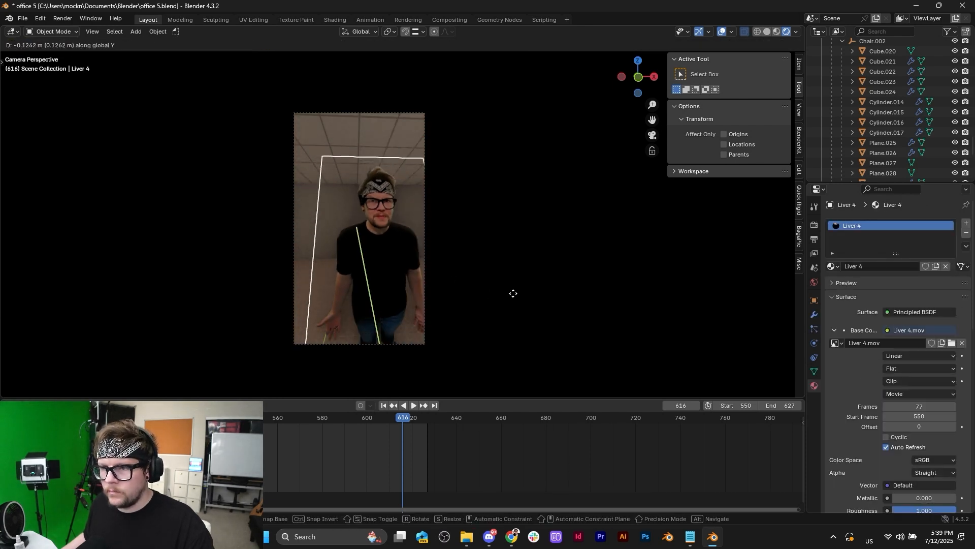
left_click(518, 319)
key("g")
key("x")
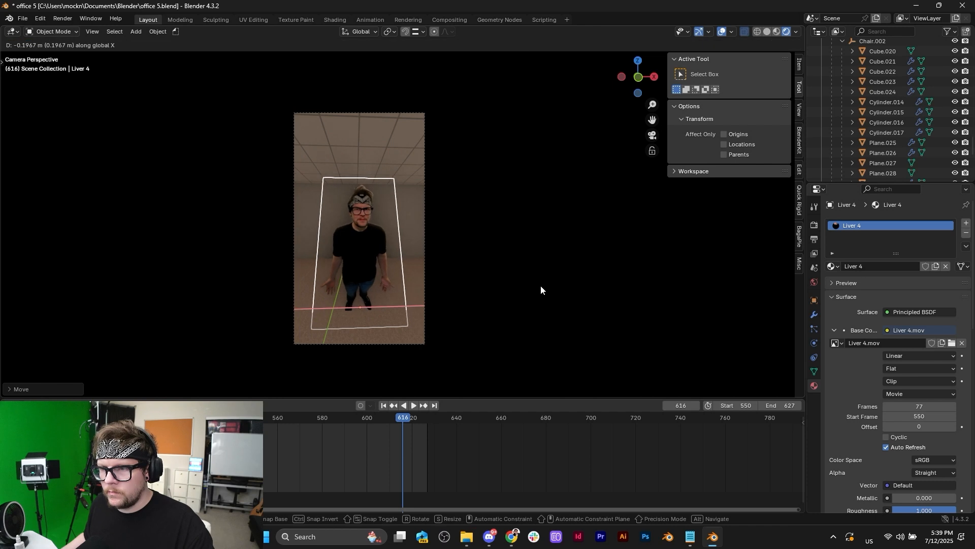
left_click(541, 290)
Step: Raise Camera.001 about 0.41 m along Z and tilt it down about 10° around the X axis
left_click(373, 114)
key("g")
key("z")
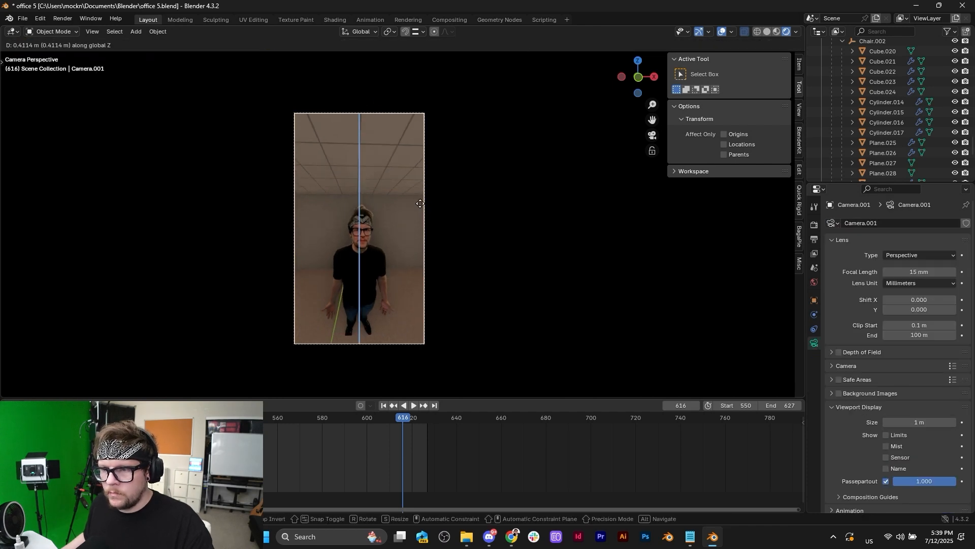
left_click(420, 203)
key("r")
key("x")
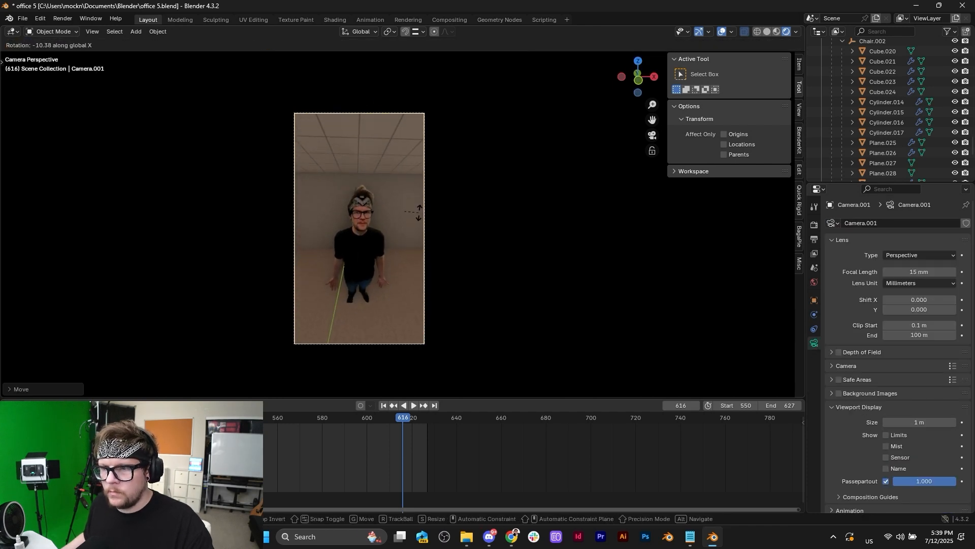
left_click(419, 213)
left_click(378, 212)
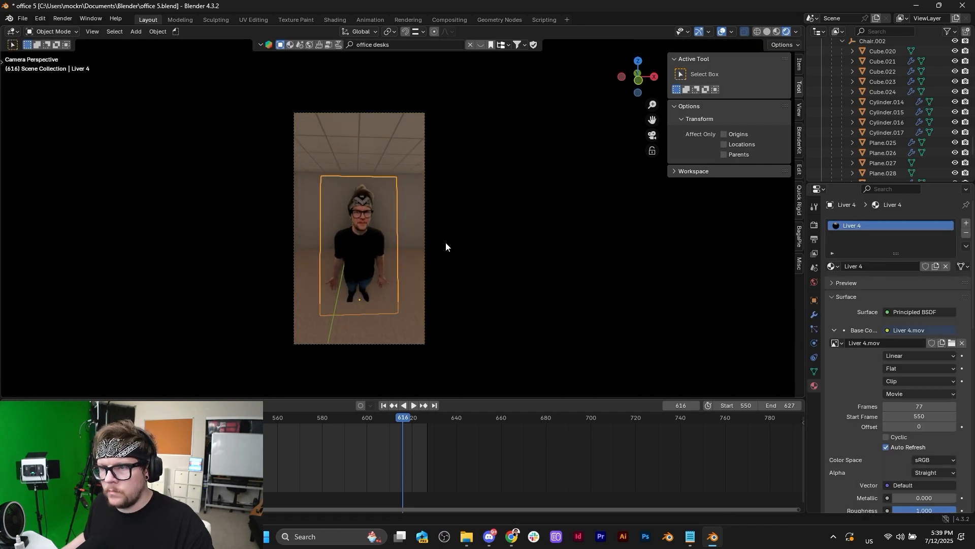
left_click(404, 205)
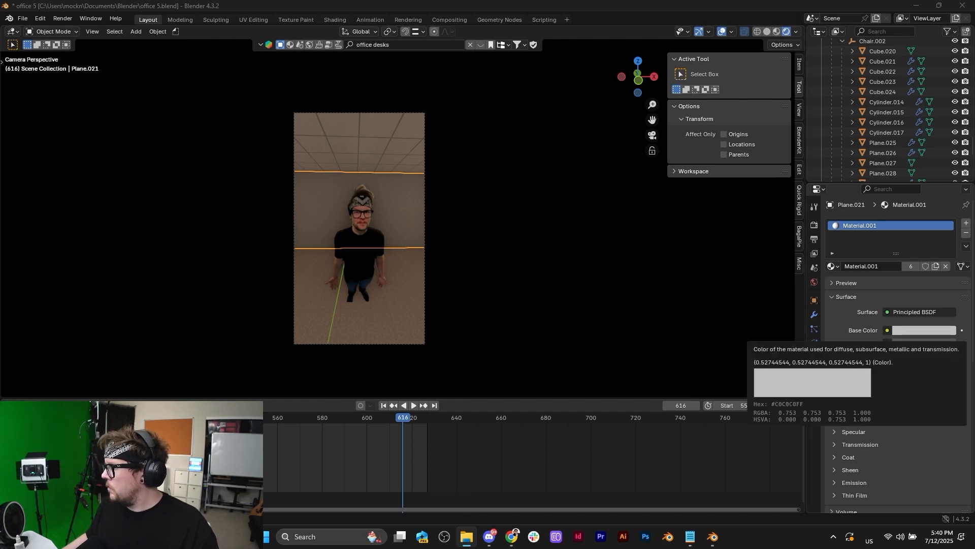
Step: Switch to the Downloads folder in File Explorer and view the image ChatGPT Image Jul 11, 2025, 12_48_11 AM.png
left_click_drag(974, 133, 505, 37)
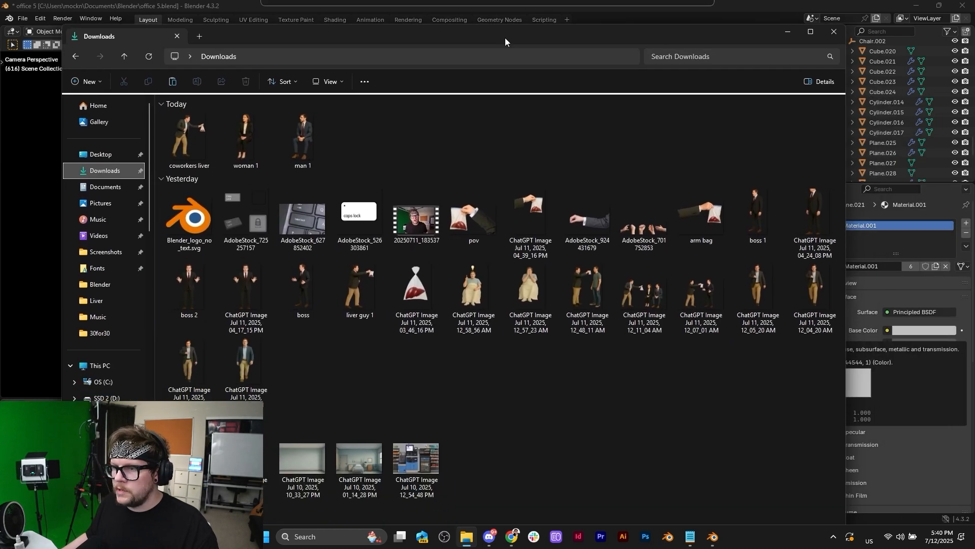
left_click(587, 311)
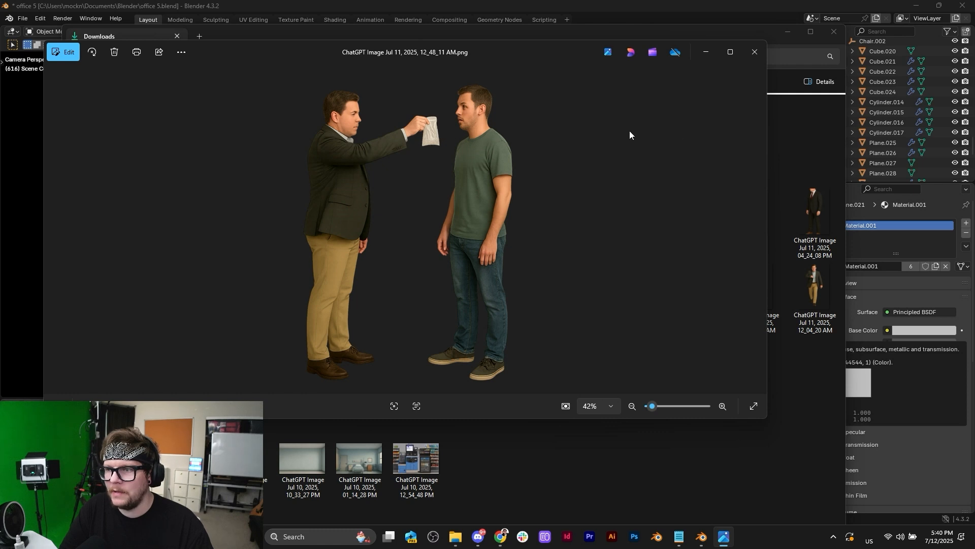
left_click(750, 62)
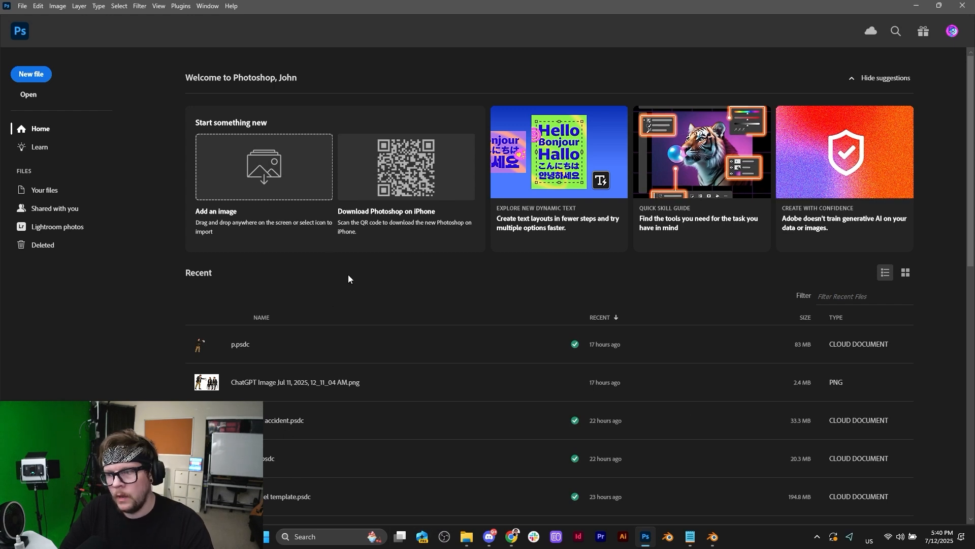
Step: Switch to Photoshop and open p.psdc, plus ChatGPT Image Jul 11, 2025, 12_48_11 AM.png from the Downloads folder
left_click(245, 345)
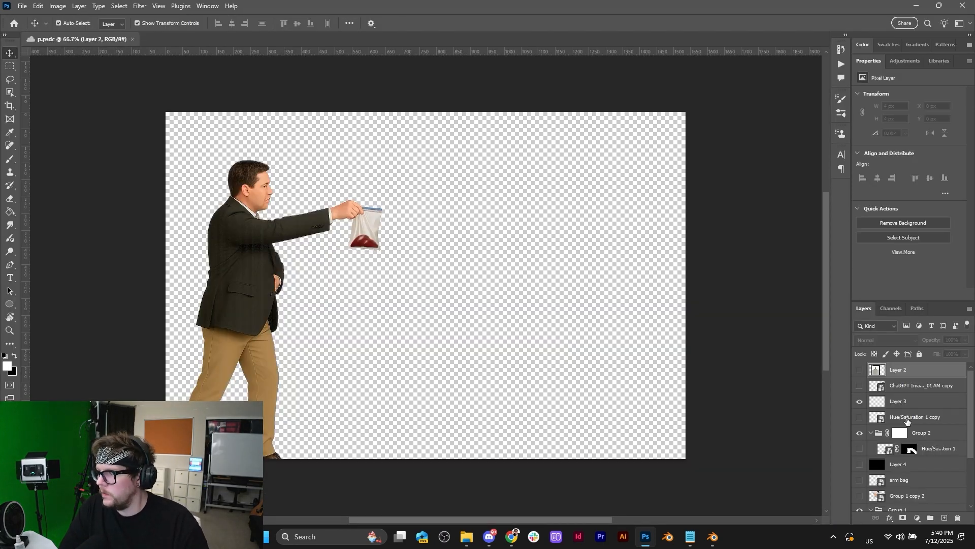
left_click(465, 538)
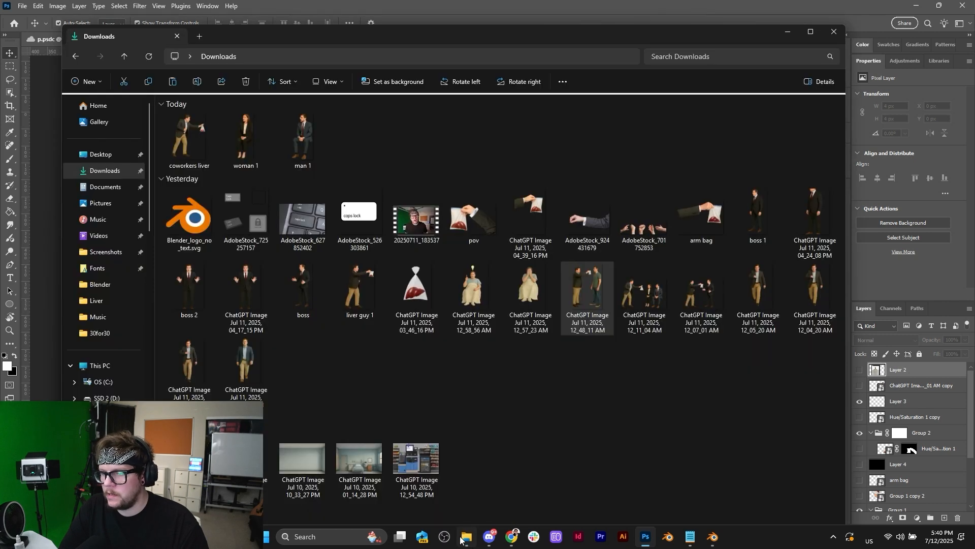
left_click_drag(594, 311, 414, 15)
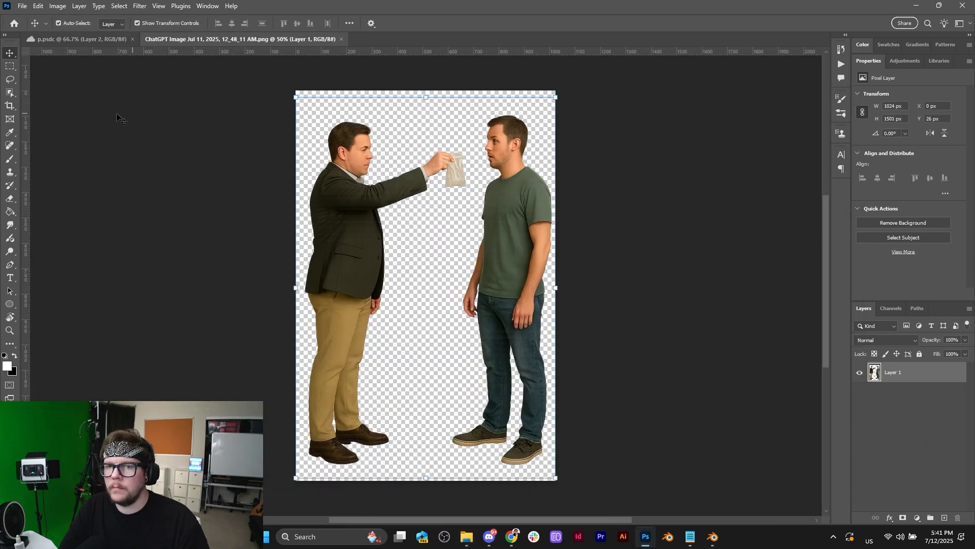
Step: Lasso the man in the green T-shirt, copy him to a new layer and hide Layer 1
left_click(10, 80)
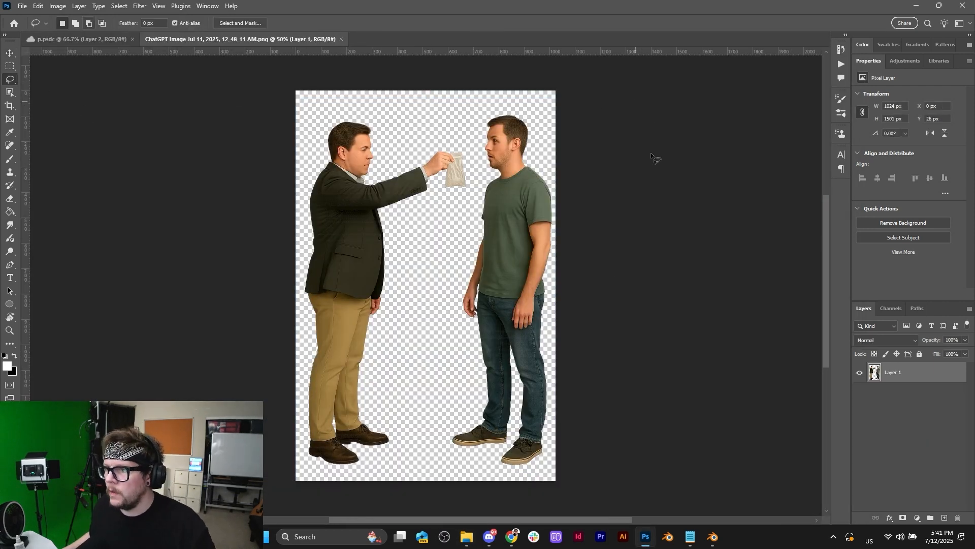
mouse_move(564, 129)
left_mouse_down()
mouse_move(497, 105)
mouse_move(442, 354)
mouse_move(447, 459)
mouse_move(561, 481)
mouse_move(598, 284)
mouse_move(573, 161)
left_mouse_up()
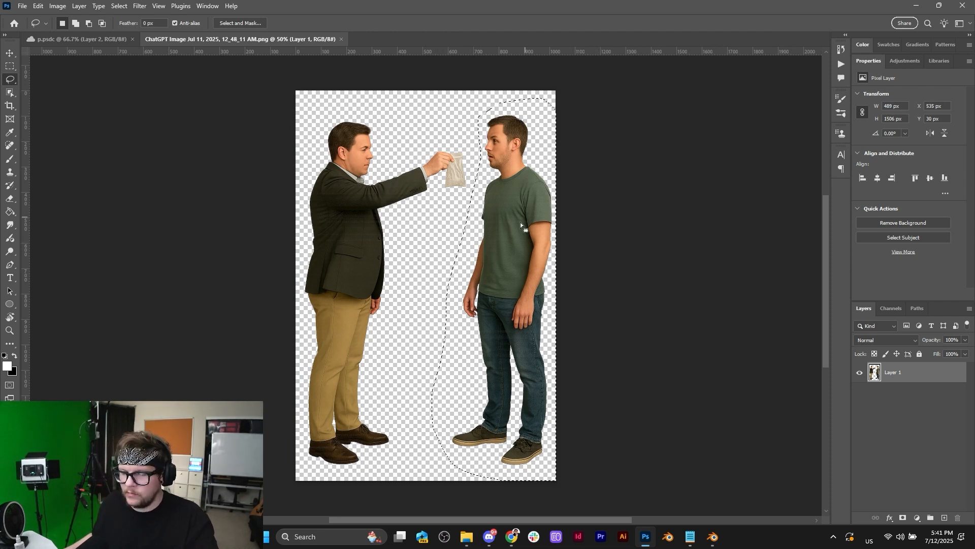
scroll(542, 217, "up", 1)
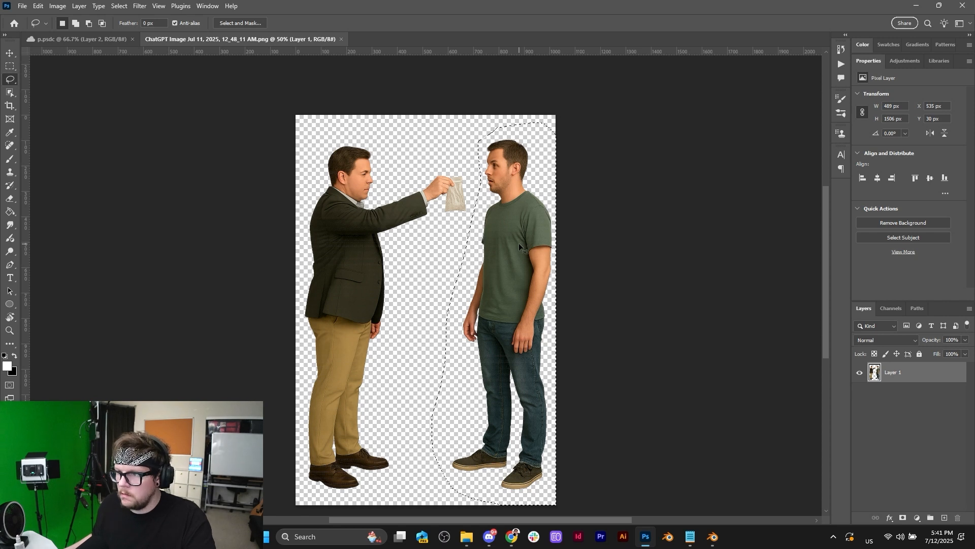
key("ctrl+j")
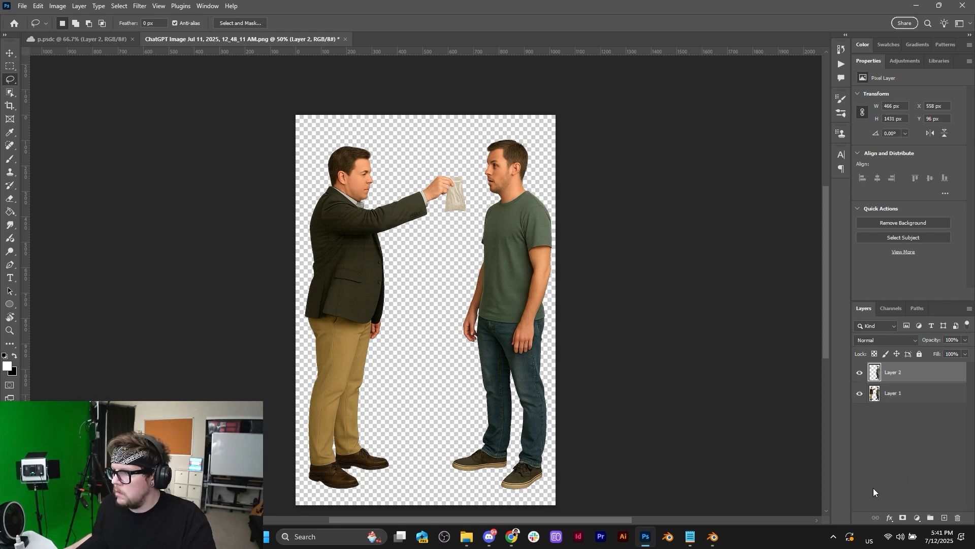
left_click(859, 394)
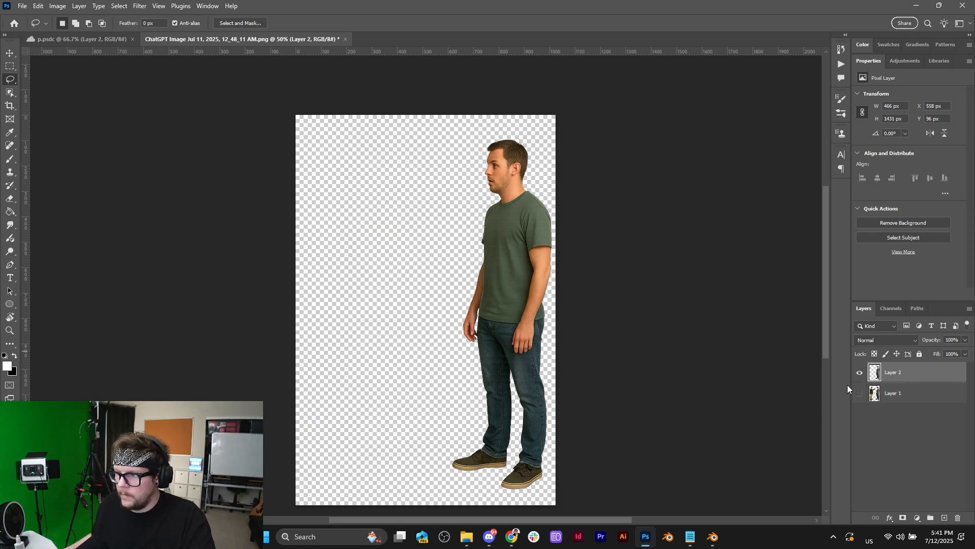
left_click(860, 373)
left_click(859, 373)
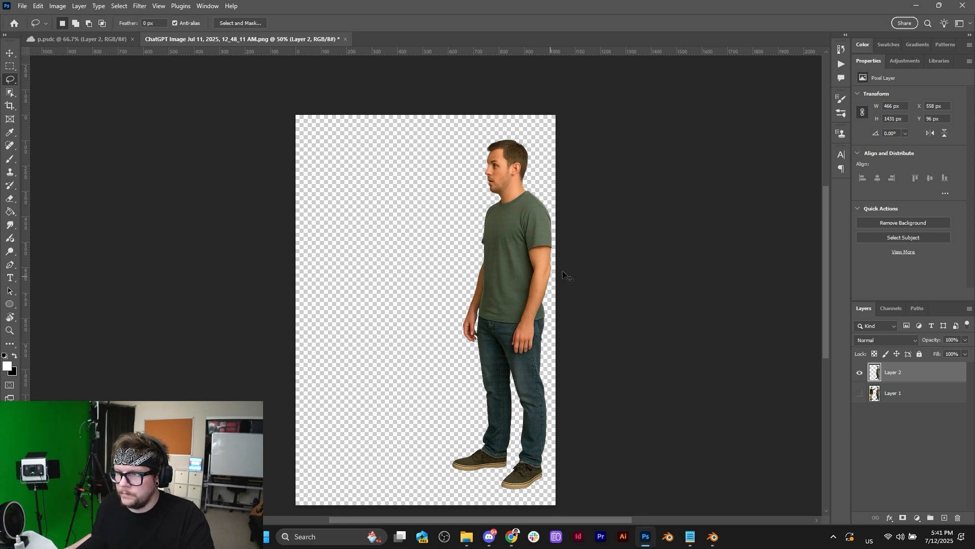
Step: Duplicate the green T-shirt man's layer and convert both copies into one smart object
key("ctrl+j")
scroll(571, 290, "up", 1)
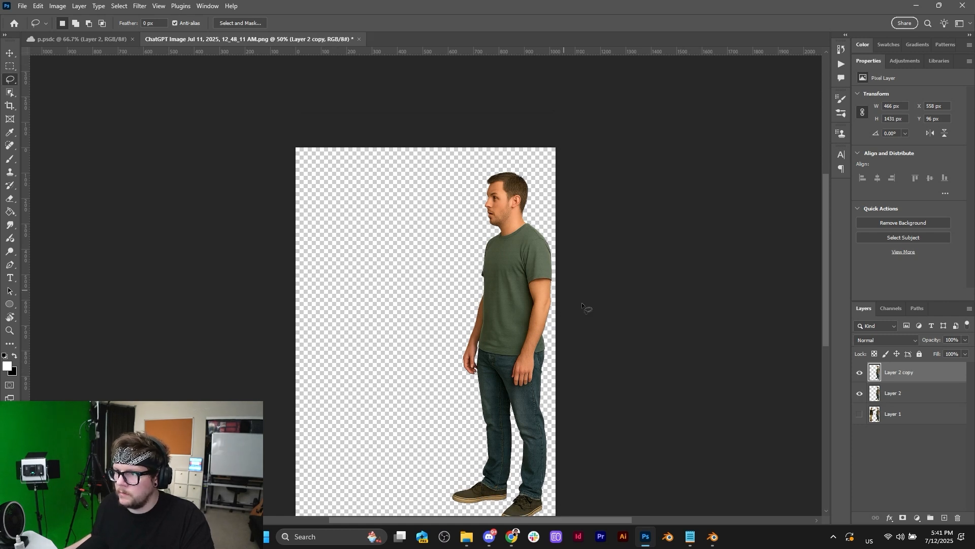
left_click(890, 392, "shift")
right_click(892, 392)
left_click(928, 337)
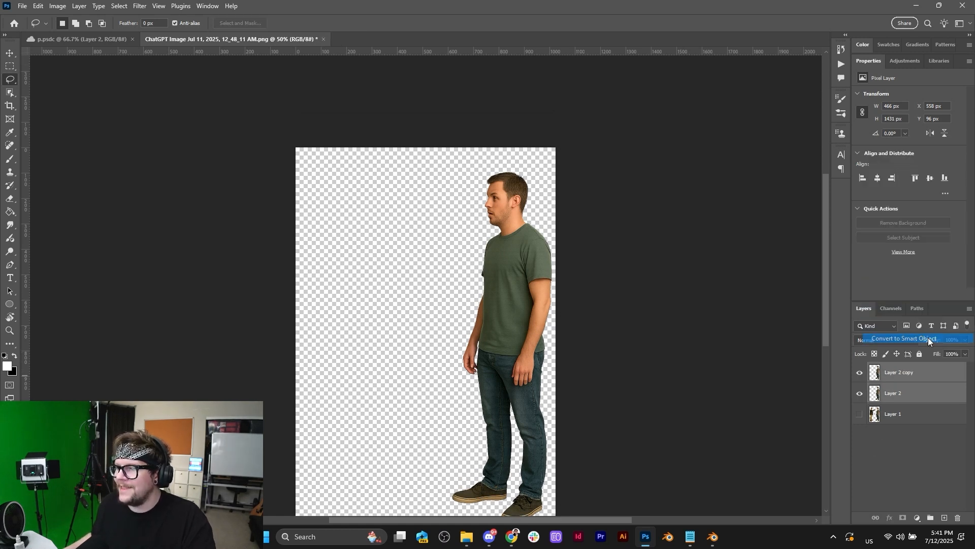
Step: Quick-export the green T-shirt man's smart object as a PNG named seethroughness in the Downloads folder
left_click(11, 53)
right_click(882, 375)
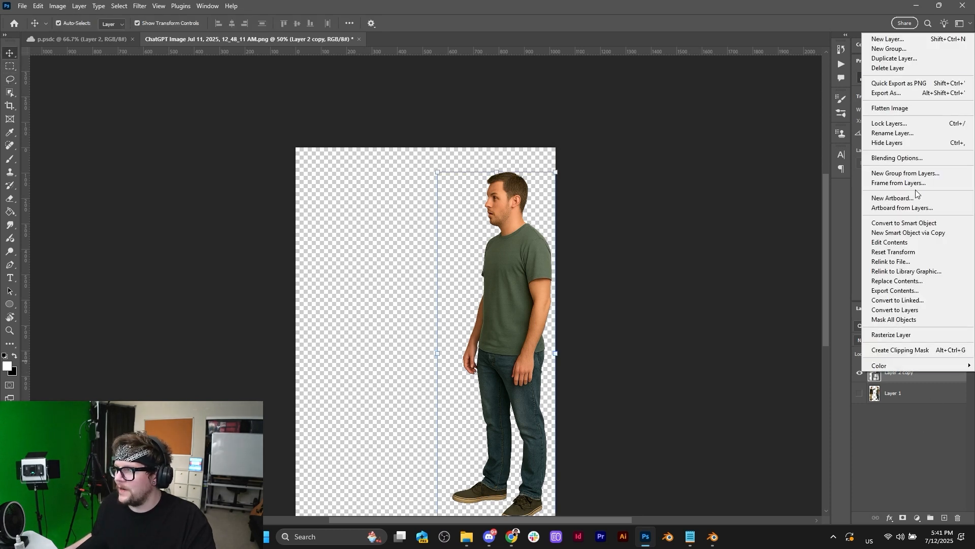
left_click(896, 84)
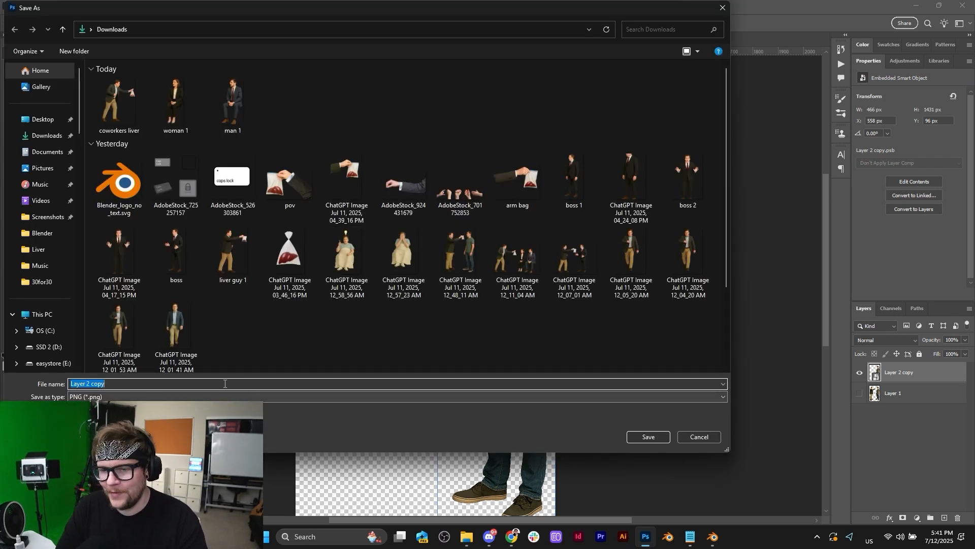
left_click(225, 385)
key("ctrl+a")
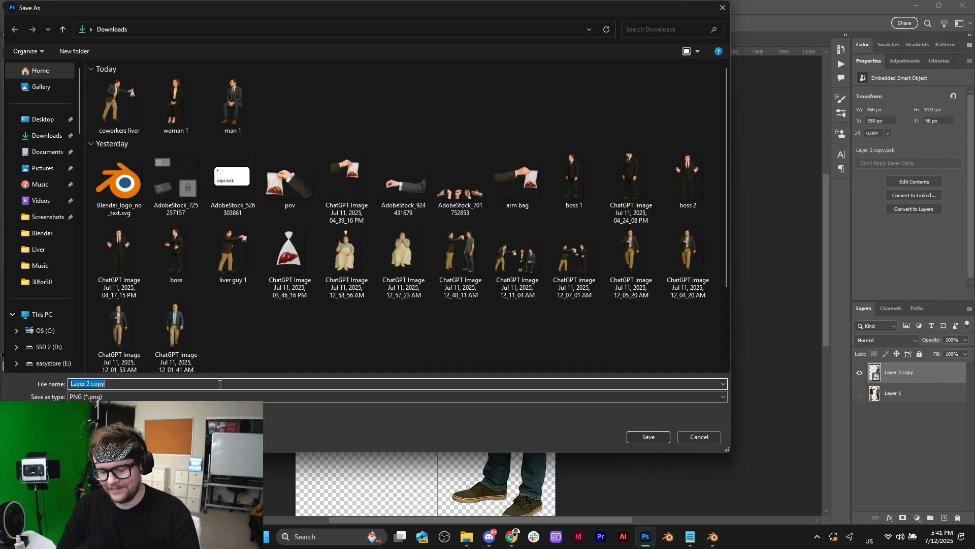
type("see")
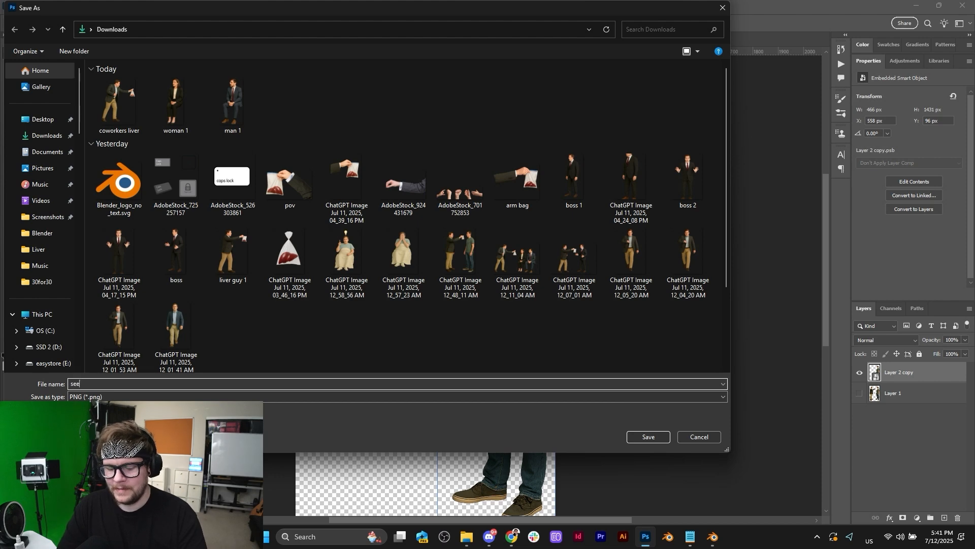
type("throughness")
key("Return")
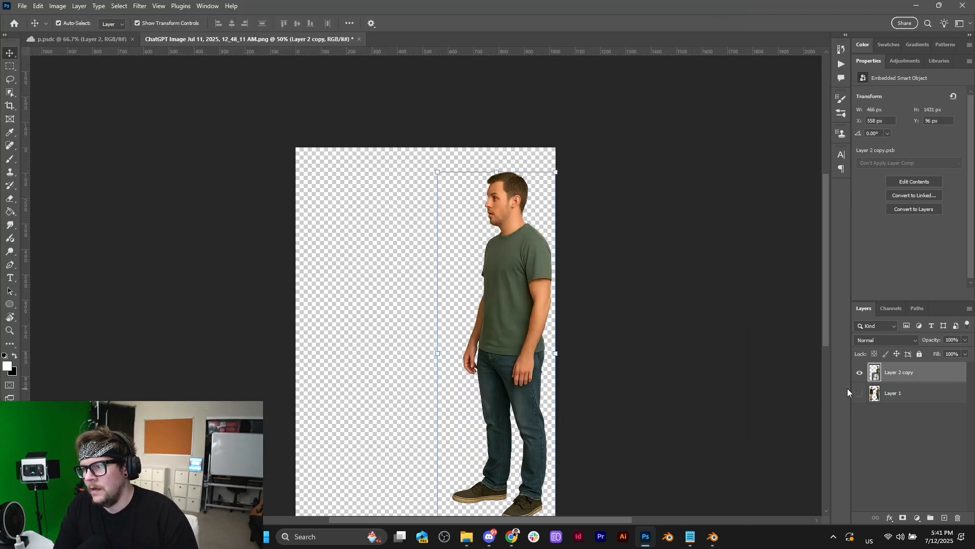
Step: Hide Layer 2 copy, show Layer 1, lasso the man holding the bag and copy him to a new layer
left_click(860, 372)
left_click(859, 393)
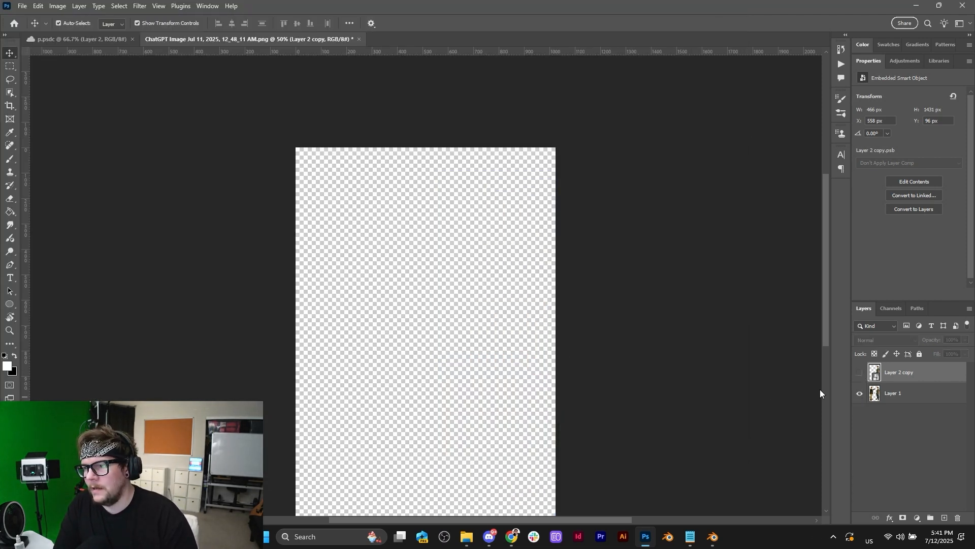
left_click(10, 80)
scroll(426, 203, "down", 2)
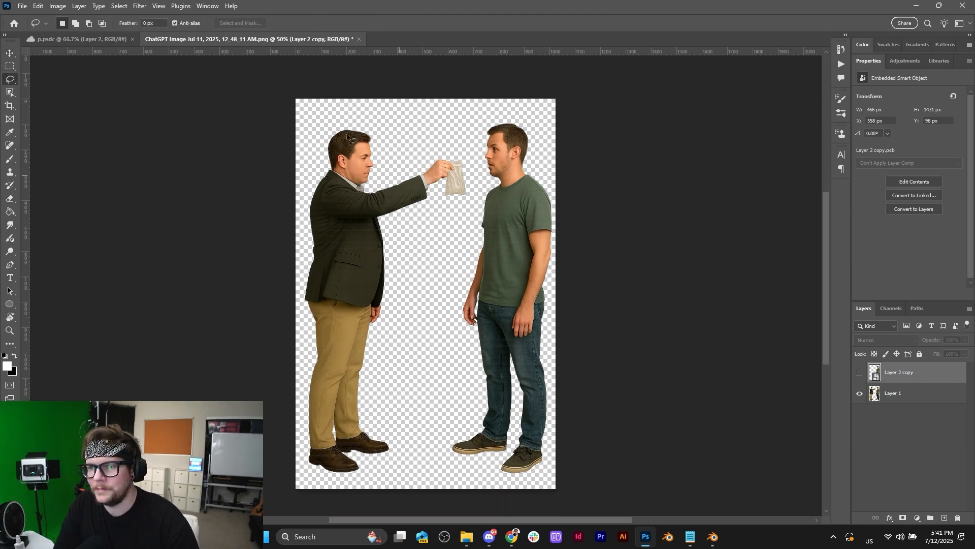
mouse_move(327, 126)
left_mouse_down()
mouse_move(434, 106)
mouse_move(464, 167)
mouse_move(467, 226)
mouse_move(414, 314)
mouse_move(400, 434)
mouse_move(348, 483)
mouse_move(270, 470)
mouse_move(277, 155)
mouse_move(327, 126)
left_mouse_up()
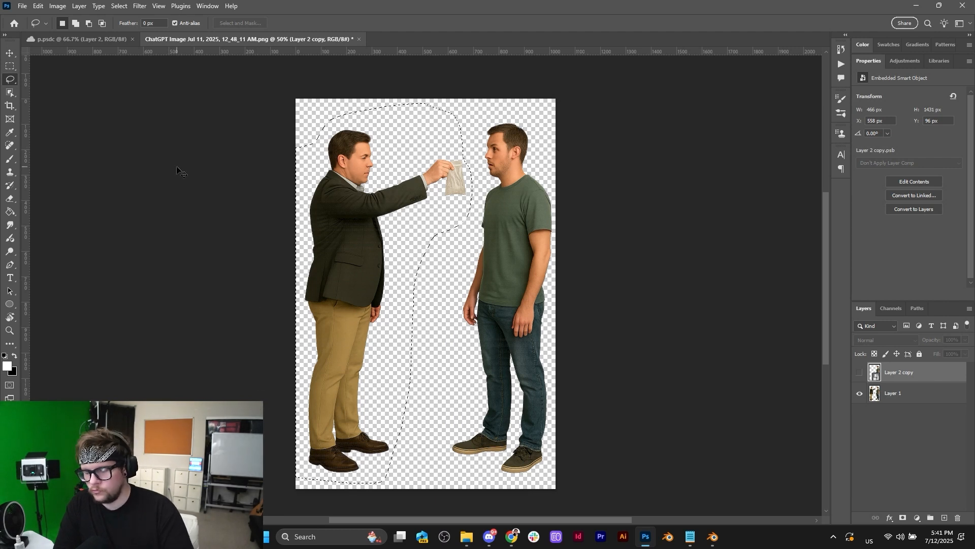
key("ctrl+j")
left_click(478, 199)
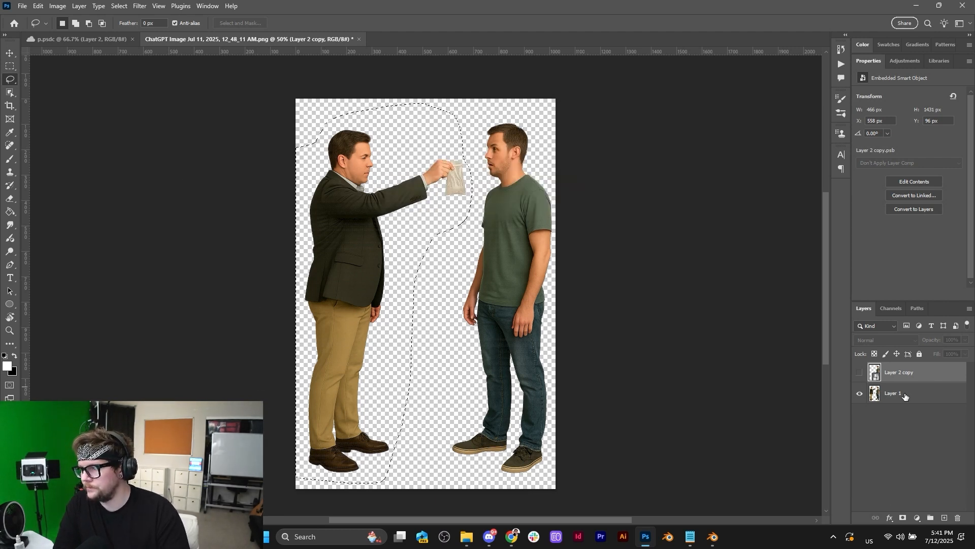
left_click(906, 395)
key("ctrl+j")
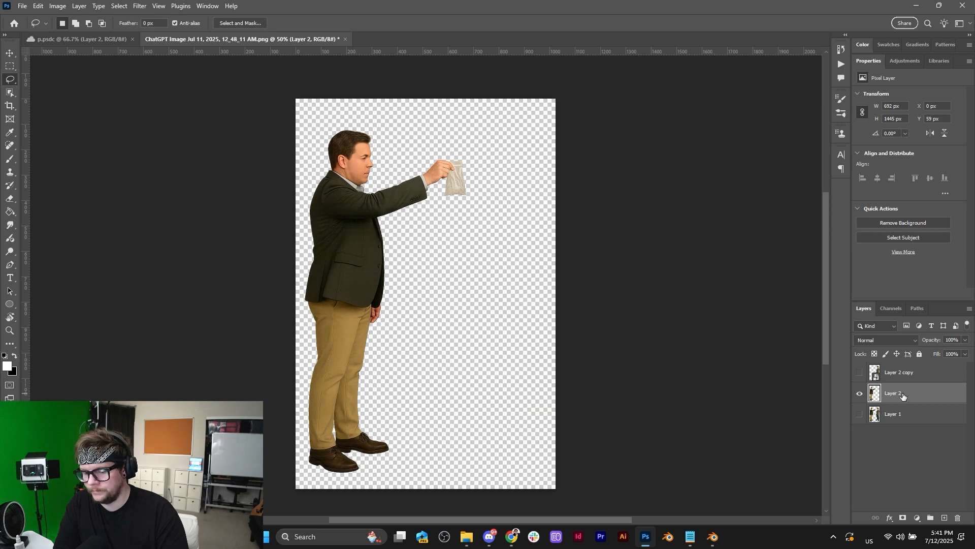
Step: Duplicate the bag-holding man's layer and convert both copies into one smart object
key("ctrl+j")
key("v")
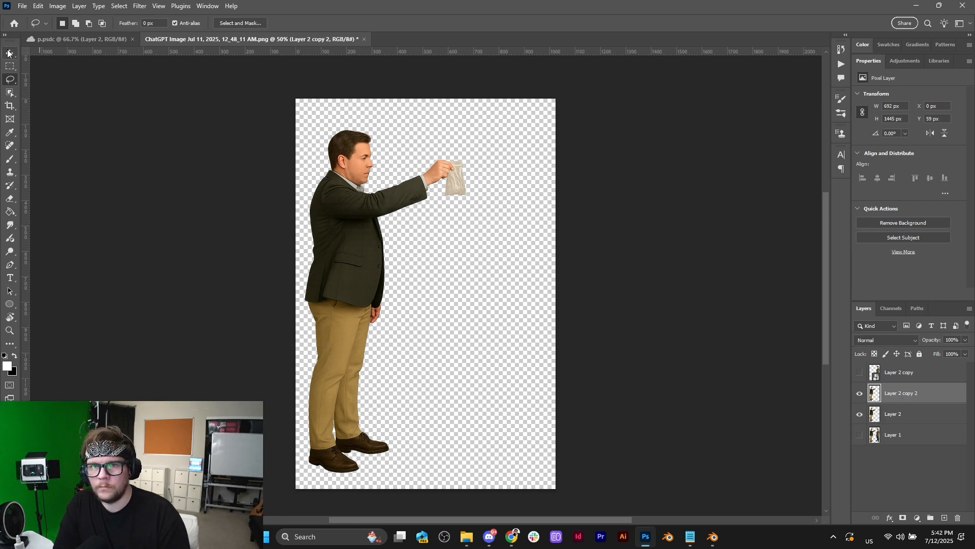
left_click(910, 414, "shift")
right_click(898, 388)
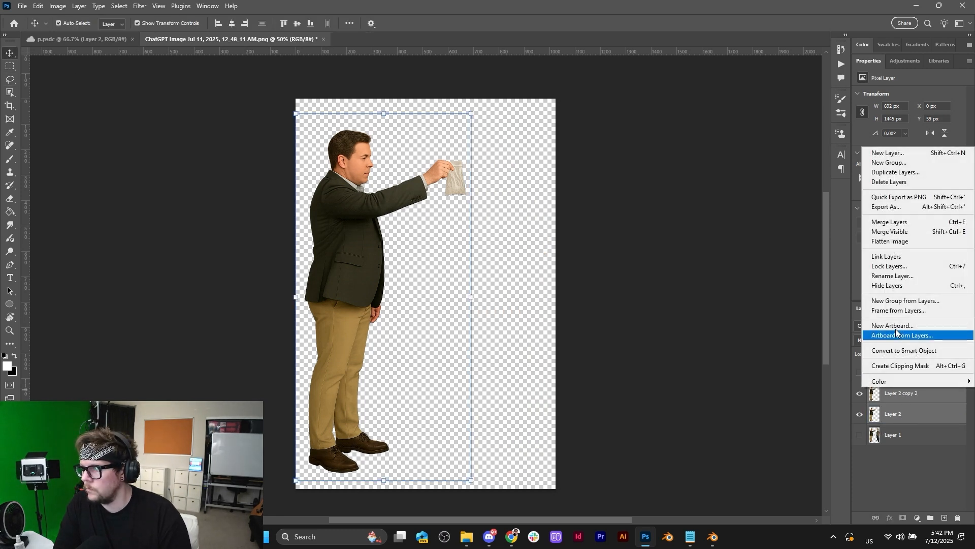
left_click(897, 350)
Step: Copy the liver layer from p.psdc into the 12_48_11 AM image and place it over the bag
left_click(75, 40)
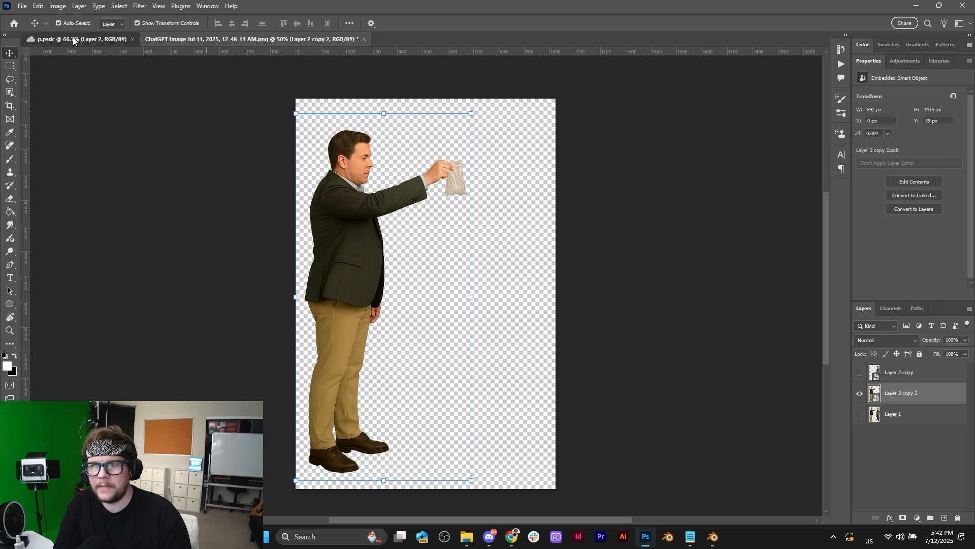
left_click(369, 236)
left_click_drag(369, 189, 459, 189)
scroll(459, 189, "up", 6, "alt")
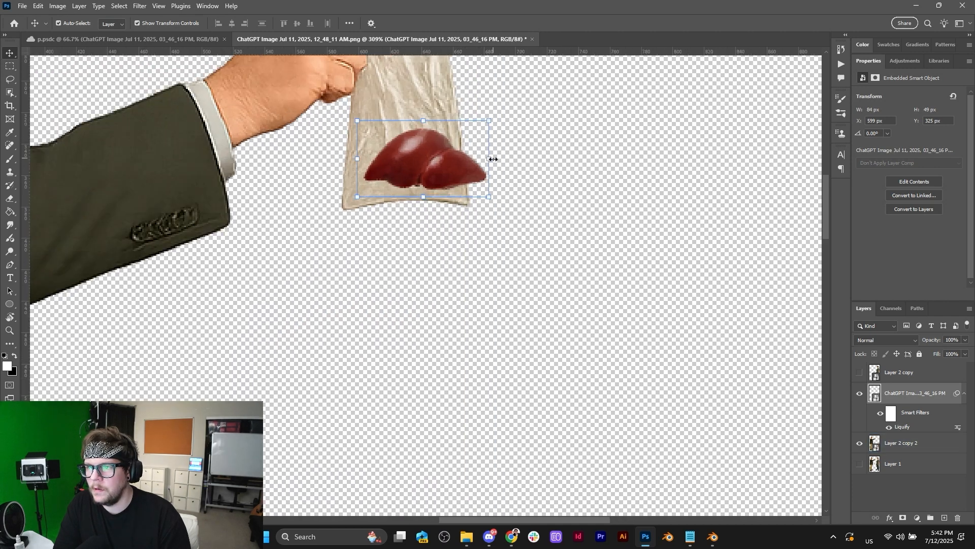
Step: Move the liver into the base of the bag and distort its lower corners to fit the bag's shape
left_click_drag(422, 164, 400, 173)
left_click_drag(467, 207, 455, 193, "ctrl")
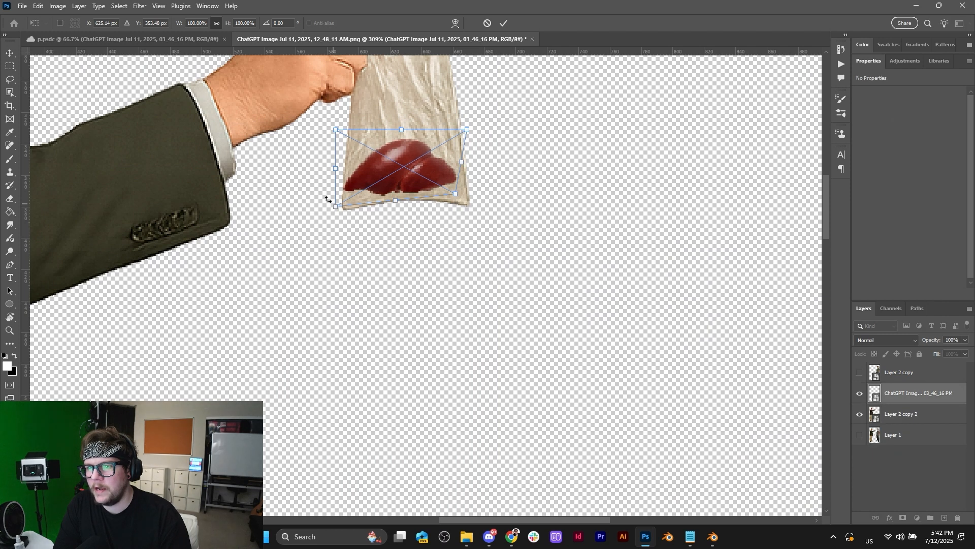
left_click_drag(335, 207, 342, 211, "ctrl")
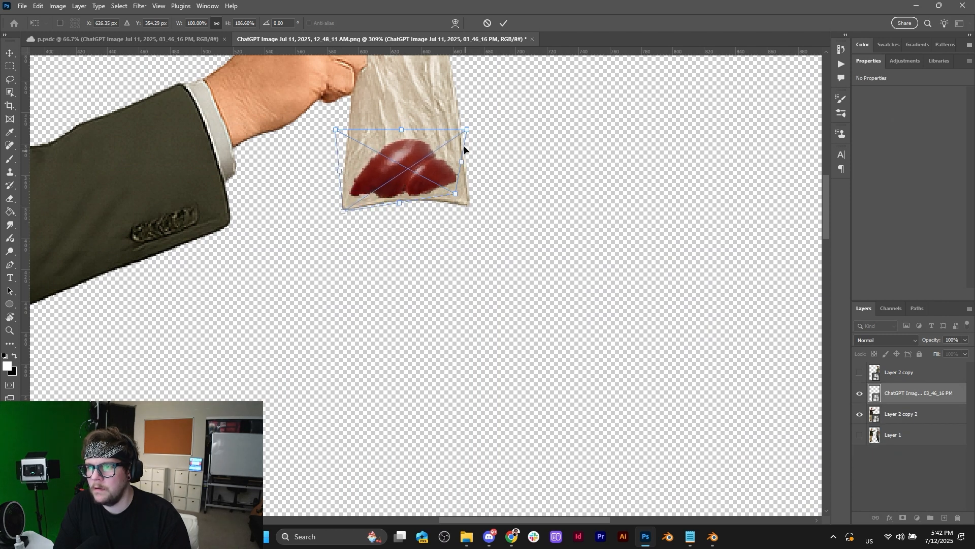
key("ctrl+z")
key("ctrl+z")
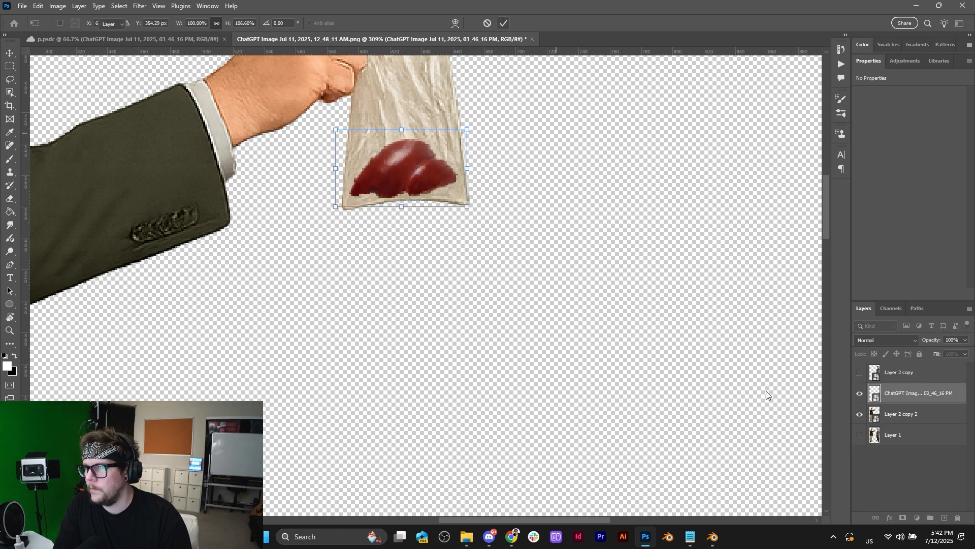
key("Return")
Step: Set the liver layer's blending mode to Overlay so it blends with the plastic bag
left_click(896, 340)
left_click(910, 374)
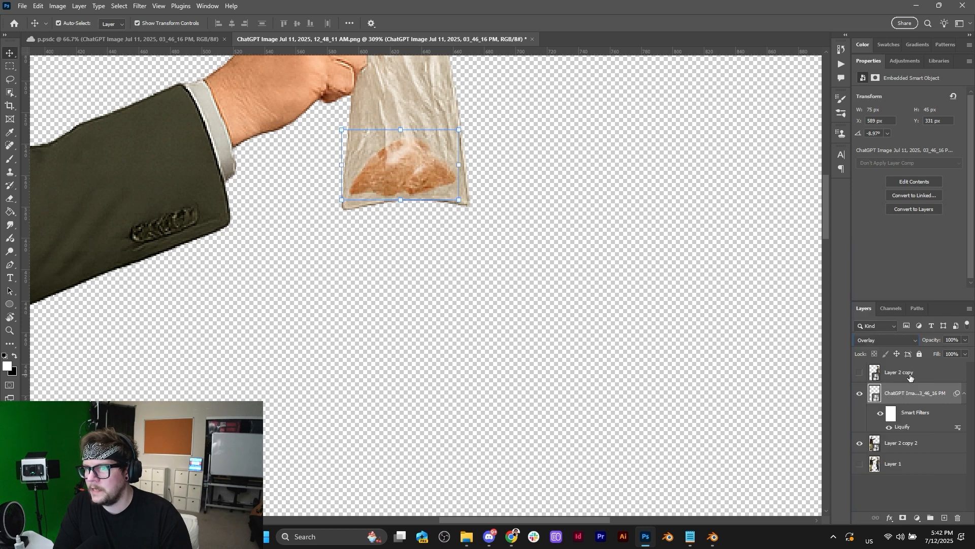
left_click(498, 181)
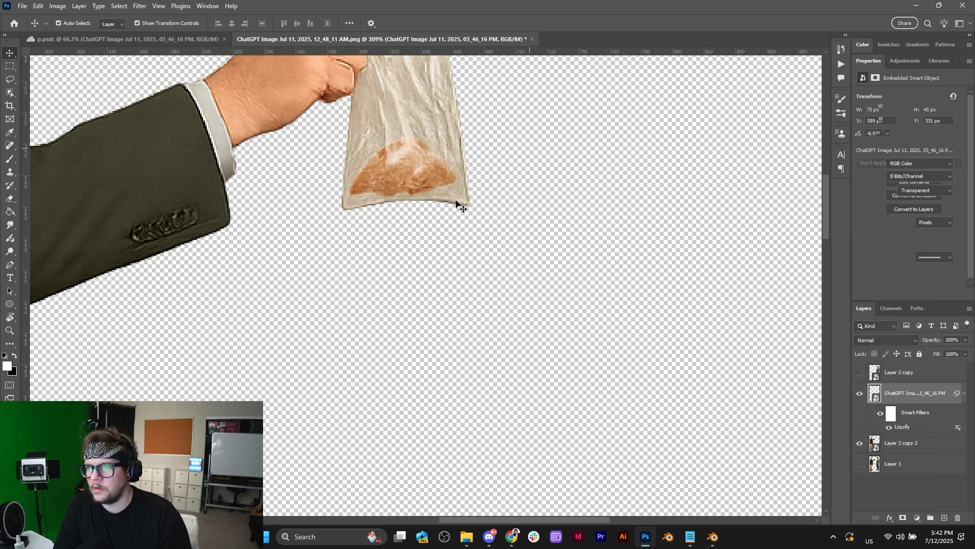
scroll(411, 173, "down", 3)
scroll(413, 175, "up", 4)
Step: Duplicate the Overlay liver layer to strengthen its red colour inside the bag
left_click(416, 196)
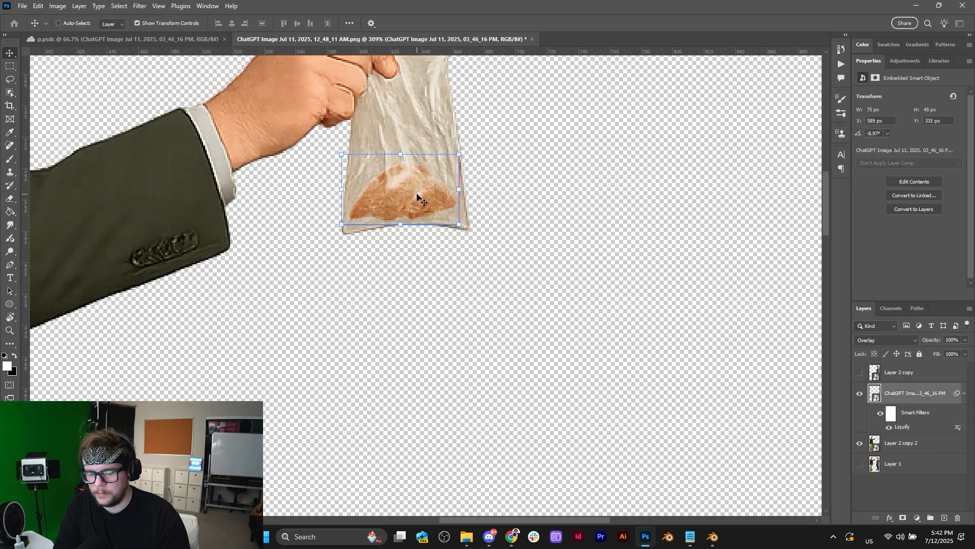
key("ctrl+j")
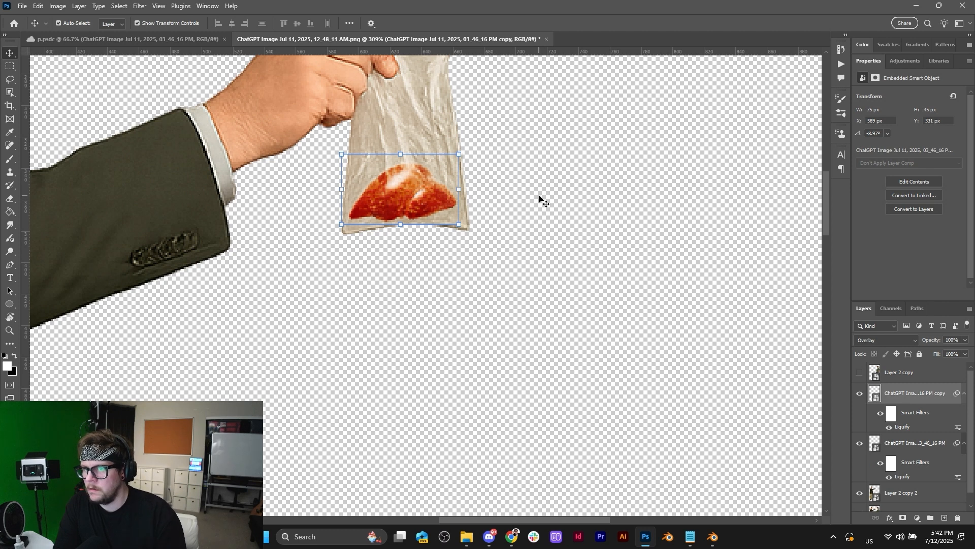
left_click(540, 197)
scroll(386, 308, "down", 5, "alt")
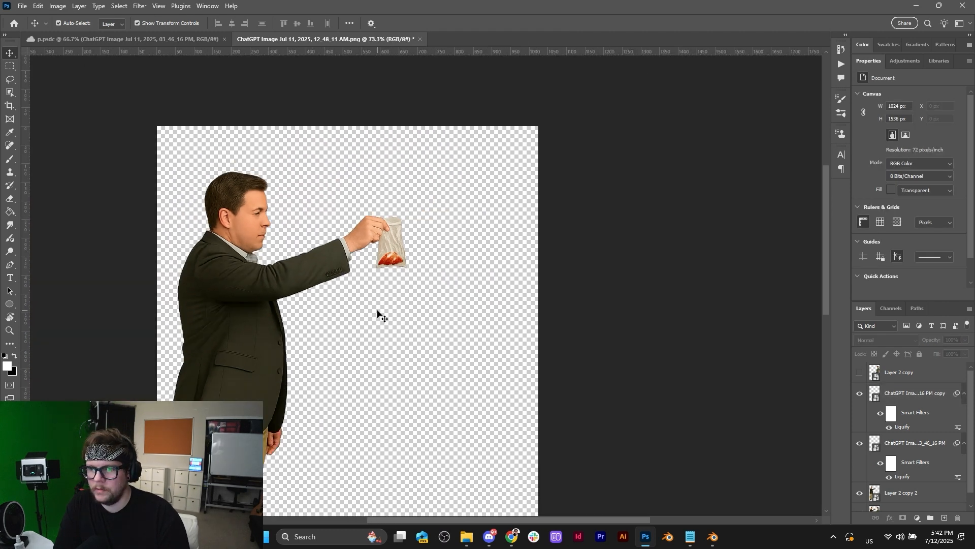
scroll(379, 311, "down", 1)
scroll(385, 254, "down", 1)
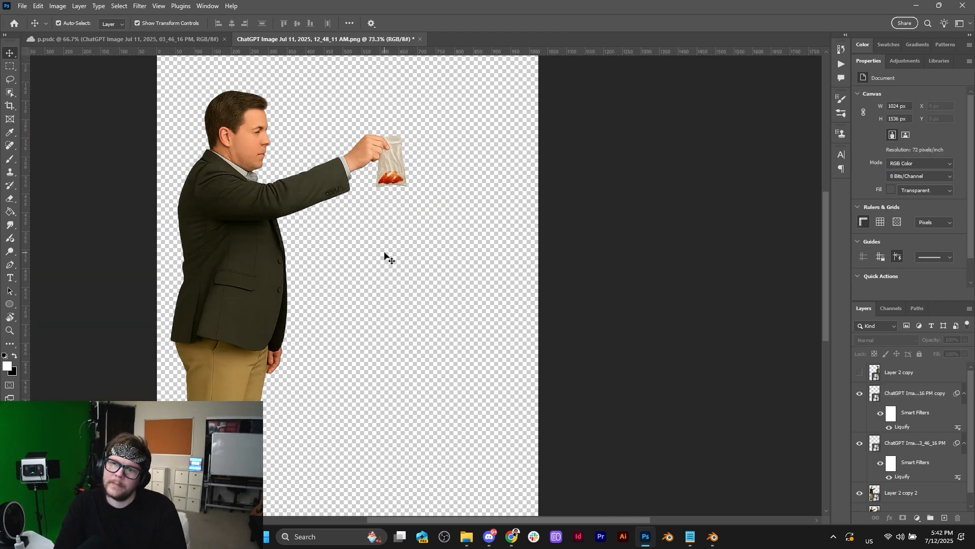
scroll(385, 254, "down", 2, "alt")
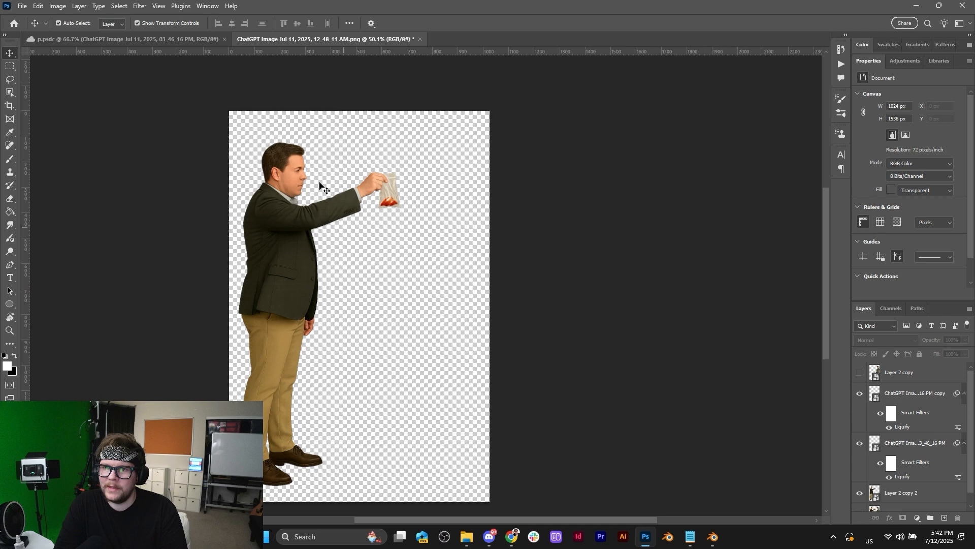
Step: Clip a Hue/Saturation adjustment to the upper liver copy and set its saturation to -100 and lightness to -72
left_click(161, 40)
scroll(344, 279, "up", 2, "alt")
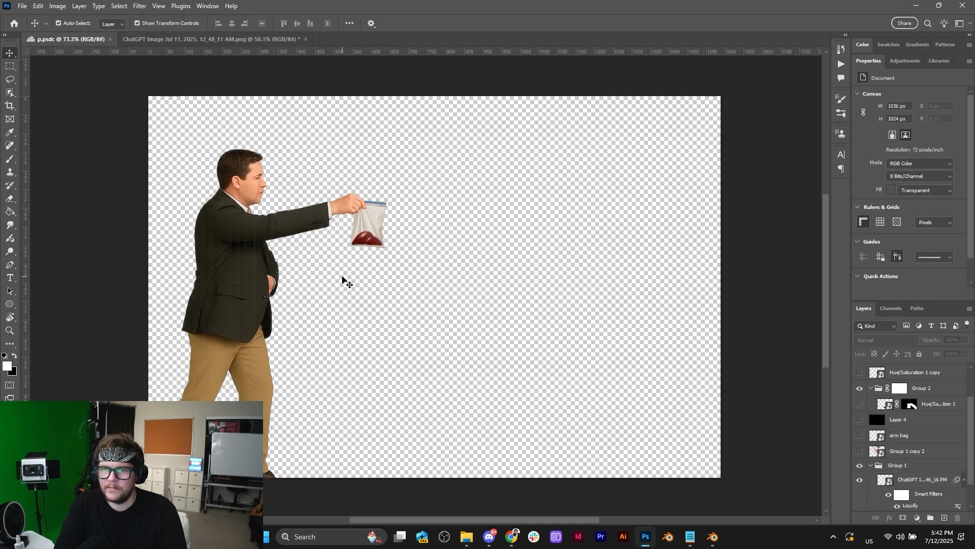
left_click(265, 40)
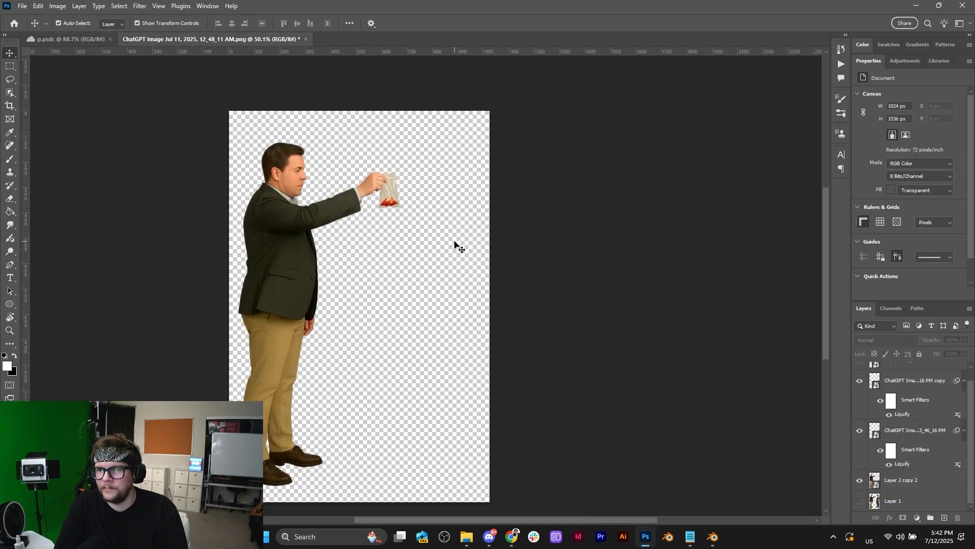
left_click(392, 205)
scroll(394, 244, "up", 3, "alt")
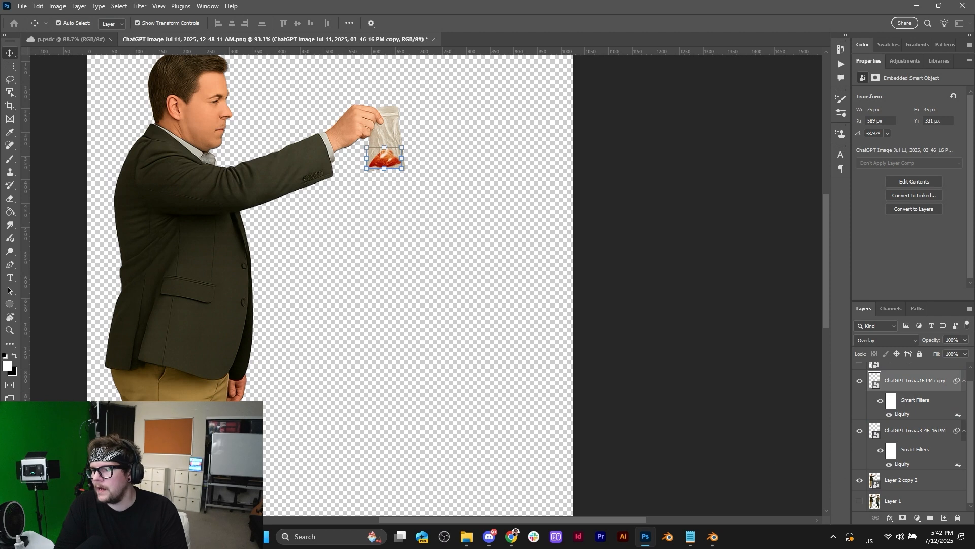
left_click(917, 518)
left_click(935, 421)
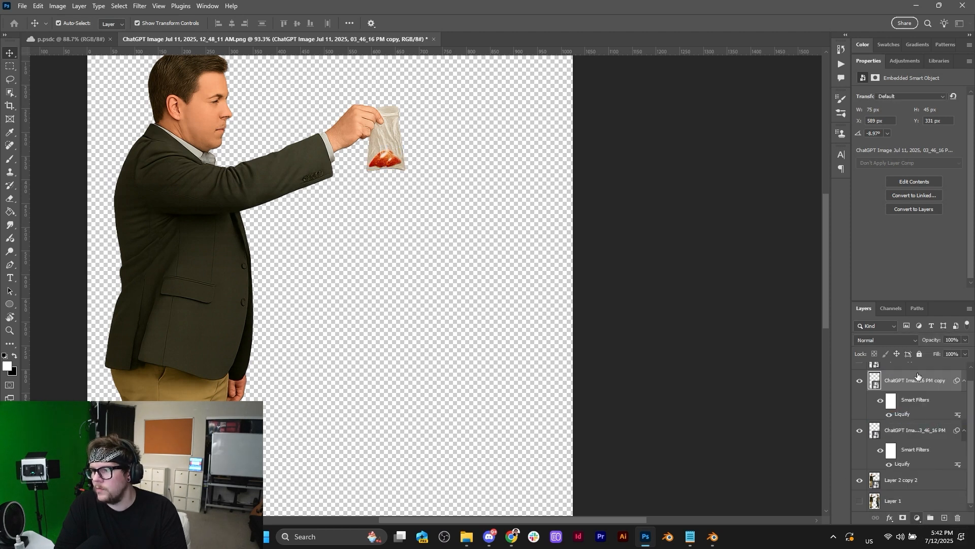
left_click(913, 390, "alt")
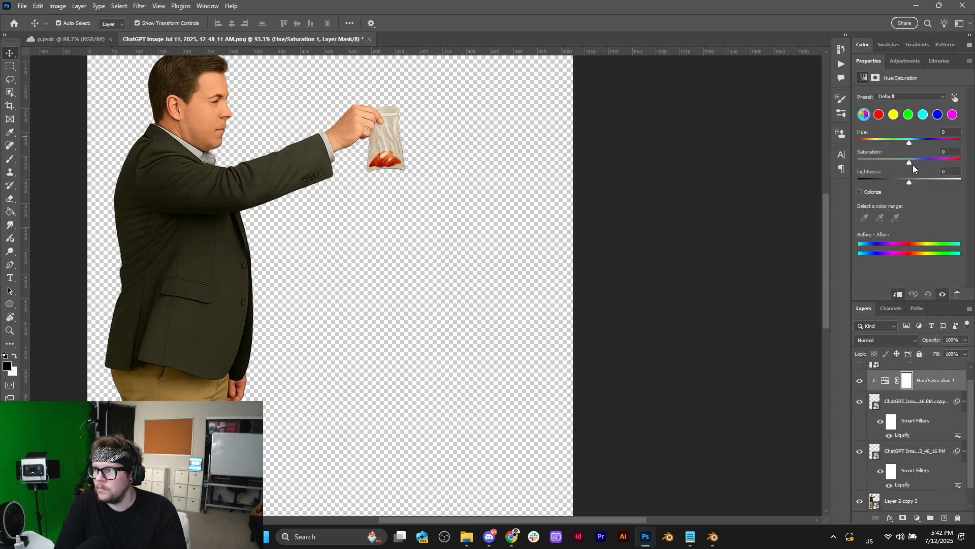
left_click_drag(908, 181, 760, 170)
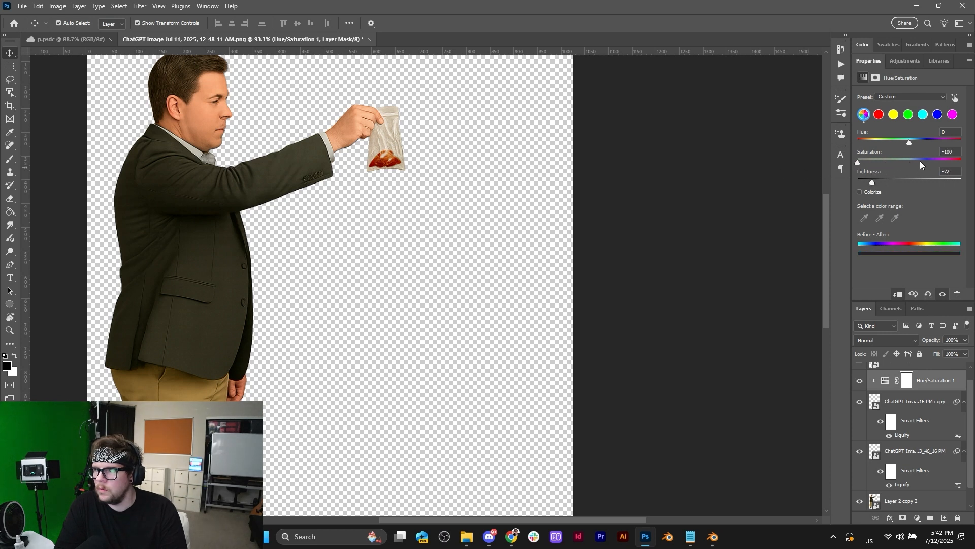
Step: Group the two Overlay liver layers
left_click(909, 455)
left_click(915, 404, "shift")
left_click(929, 517)
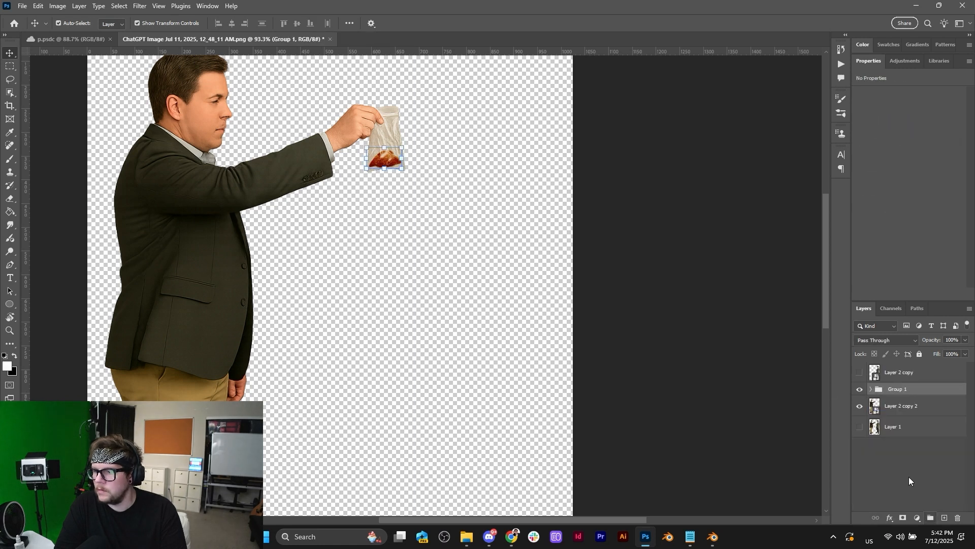
Step: Move the Hue/Saturation adjustment above the liver group and clip it to the whole group
left_click(872, 389)
left_click(930, 405)
left_click(926, 425)
left_click_drag(931, 404, 918, 381)
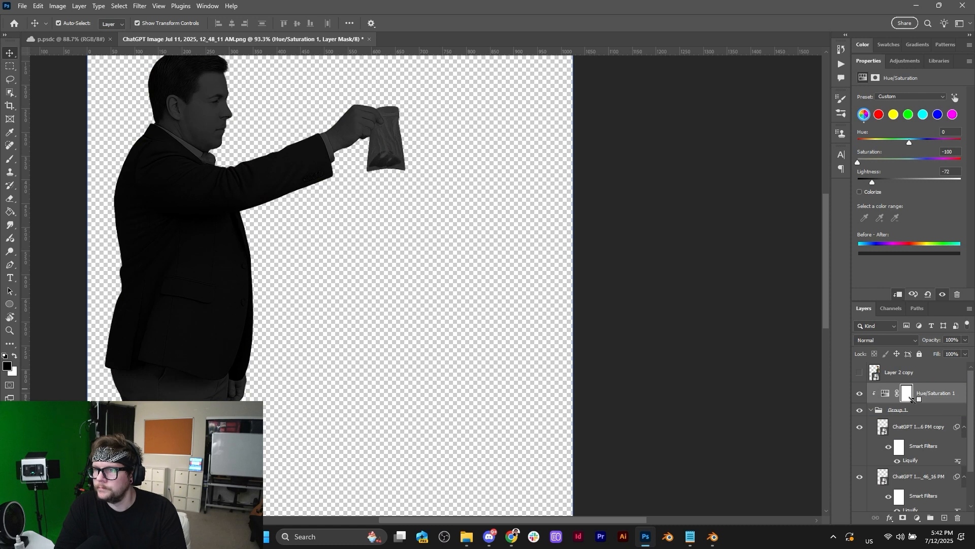
left_click(904, 436)
left_click(925, 391)
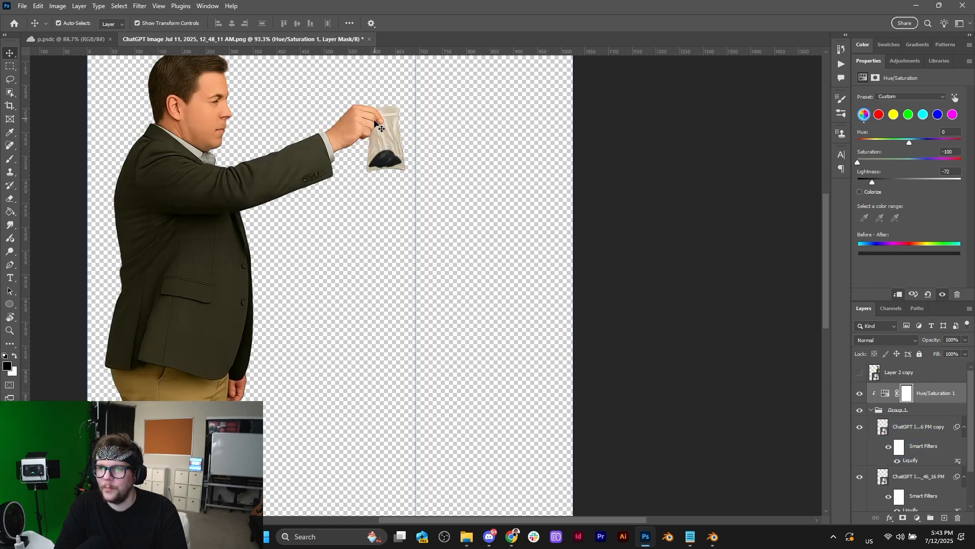
Step: Set the liver group's Hue/Saturation adjustment to saturation -26 and lightness -25
scroll(379, 127, "up", 5, "alt")
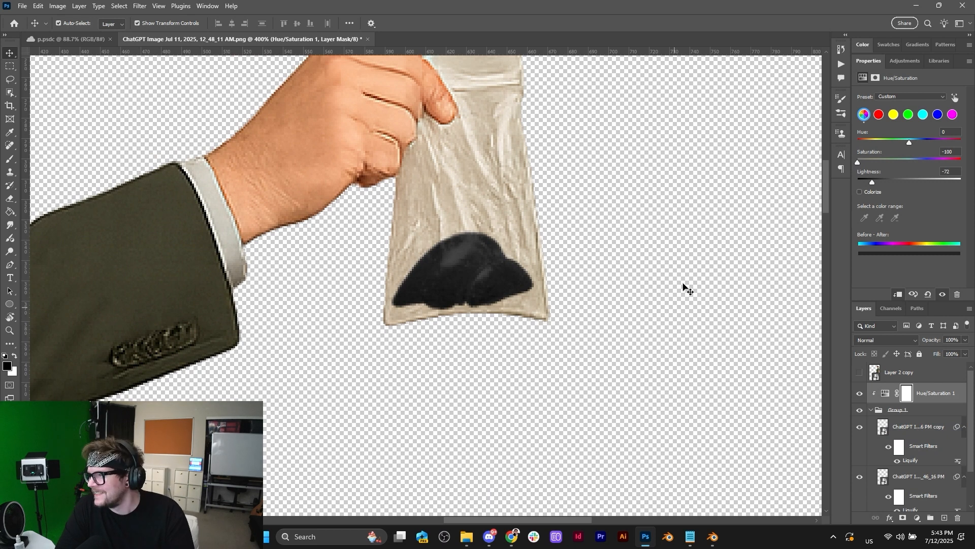
scroll(520, 331, "down", 2, "alt")
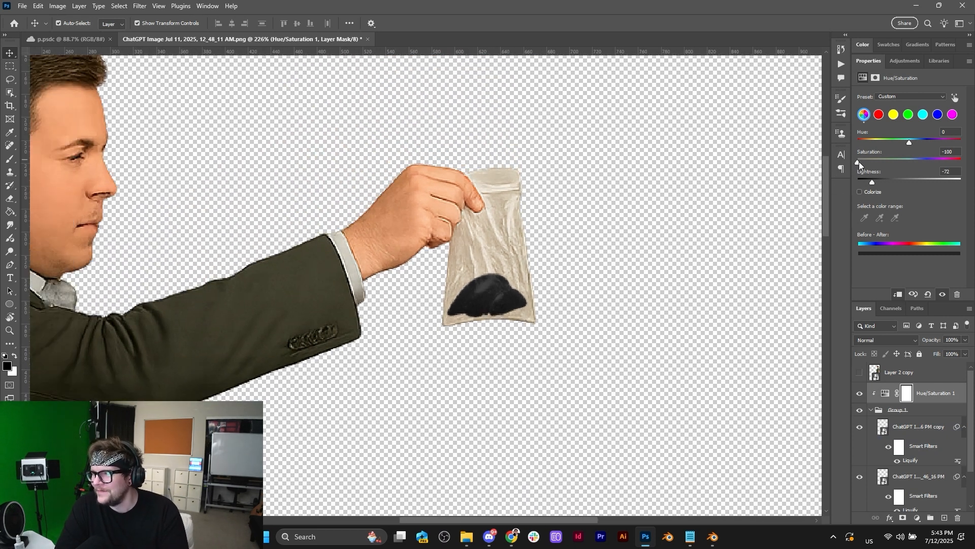
left_click_drag(863, 163, 897, 184)
left_click(895, 181)
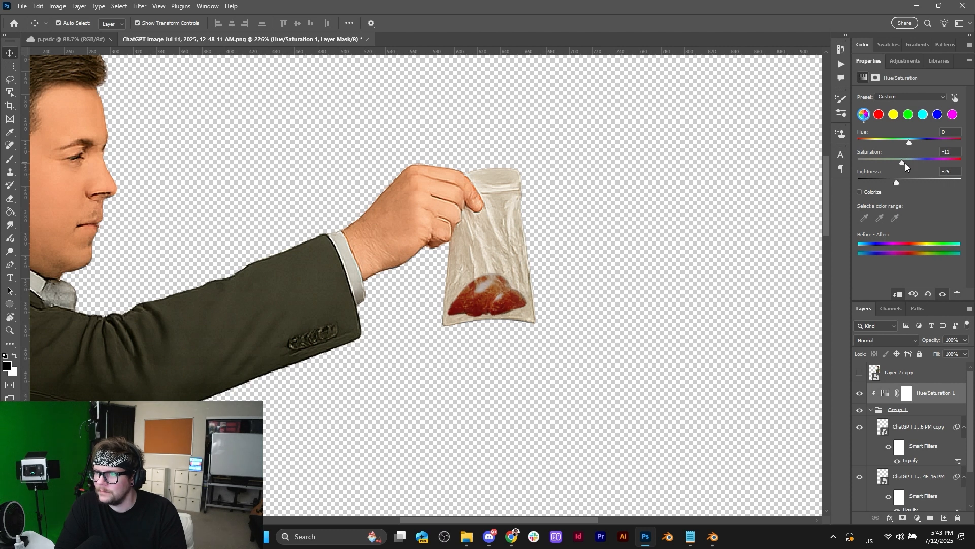
left_click_drag(897, 165, 896, 164)
scroll(595, 257, "down", 6, "alt")
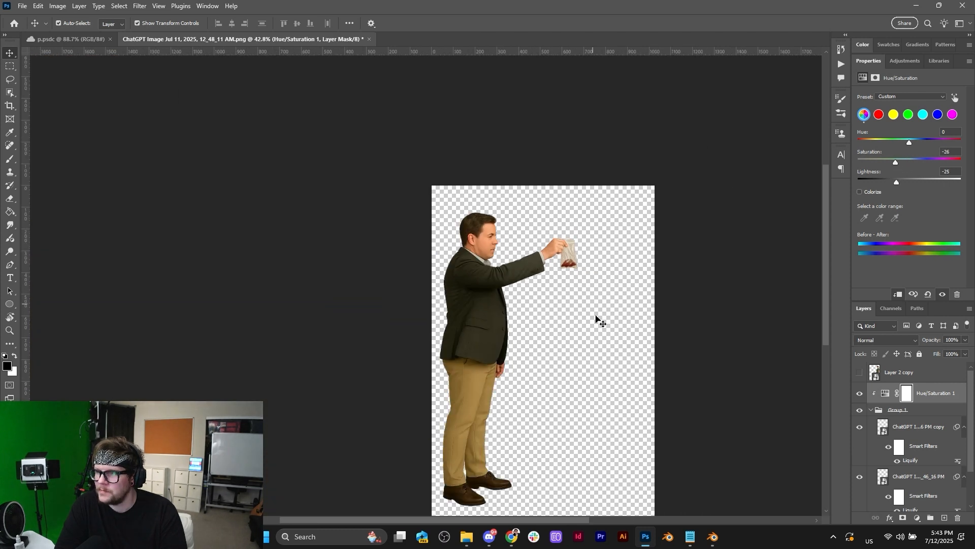
left_click_drag(581, 303, 554, 251)
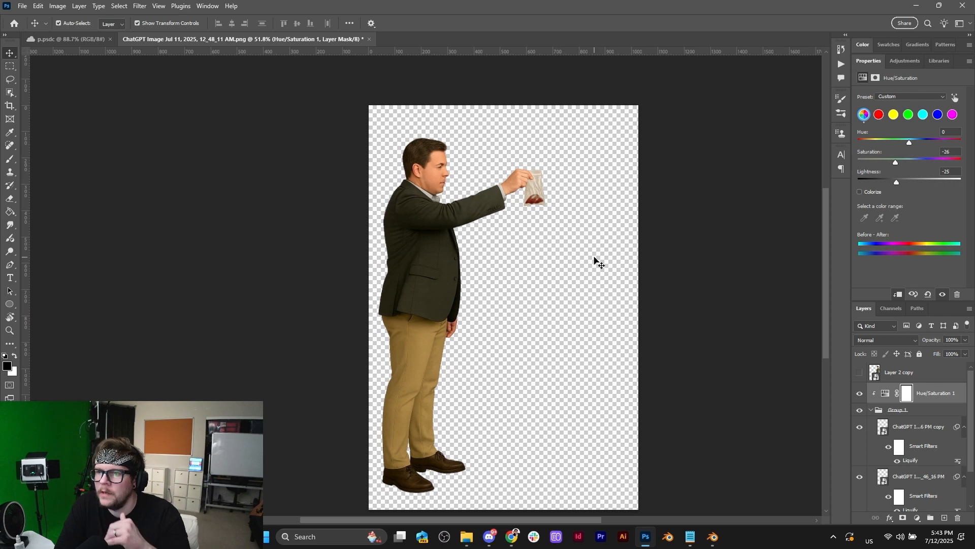
left_click(666, 273)
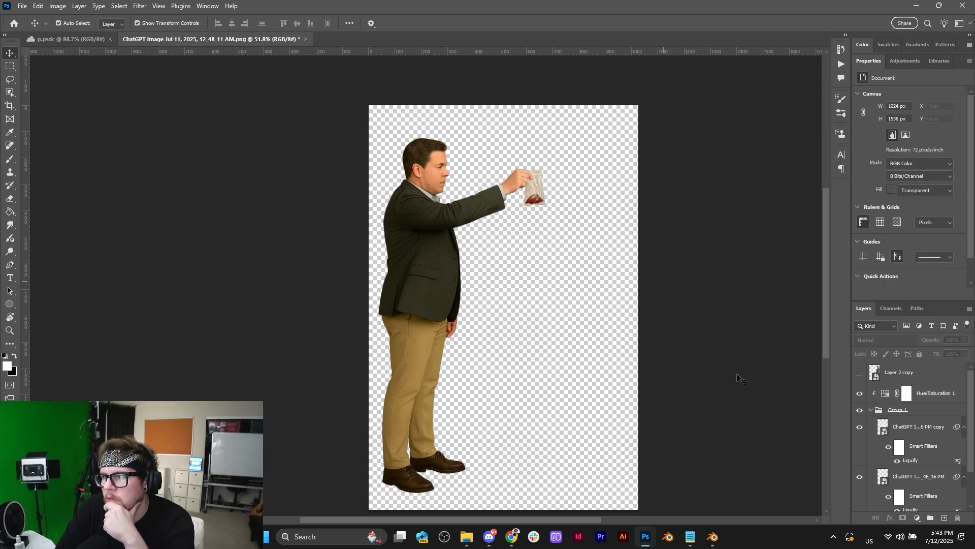
Step: Stamp all visible artwork of the man and bagged liver onto a new top layer and convert it to a smart object
key("ctrl+shift+alt+e")
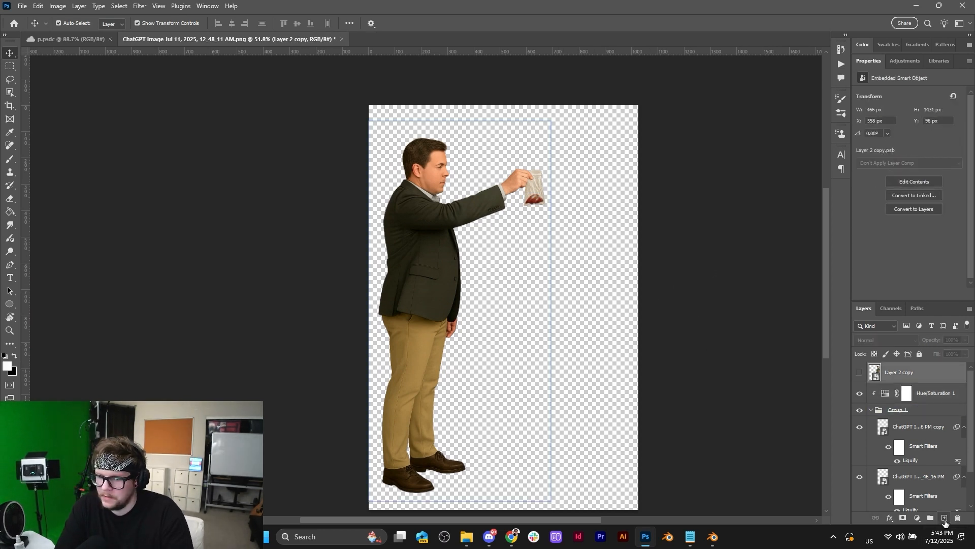
right_click(910, 373)
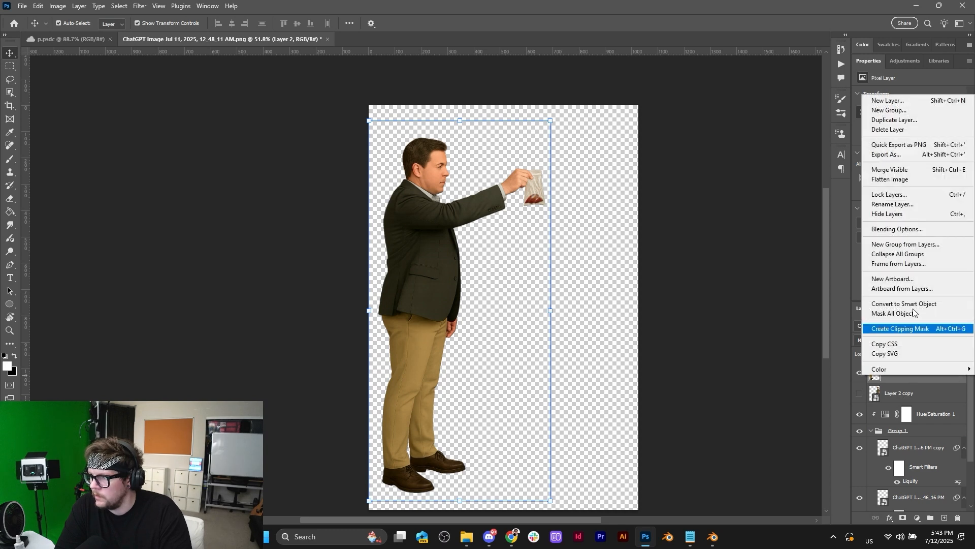
left_click(925, 304)
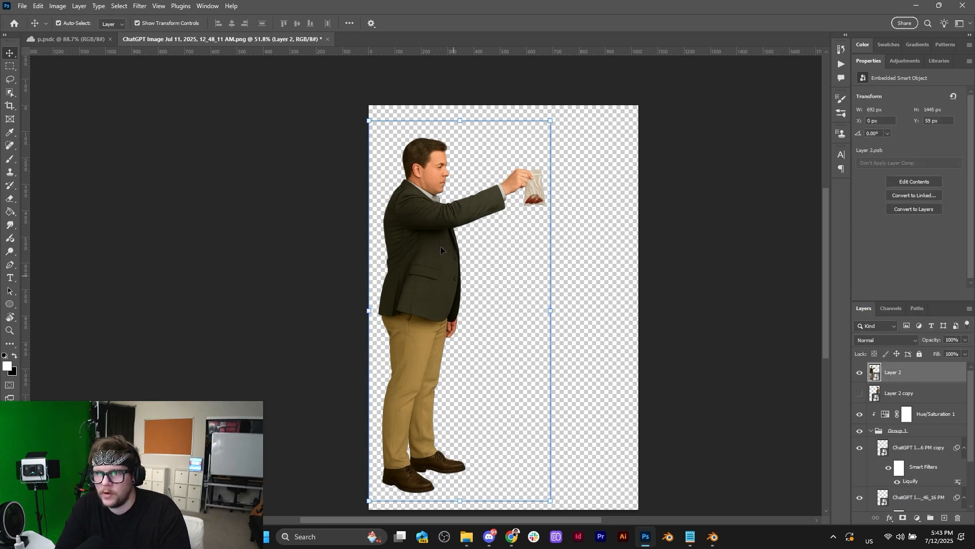
right_click(889, 368)
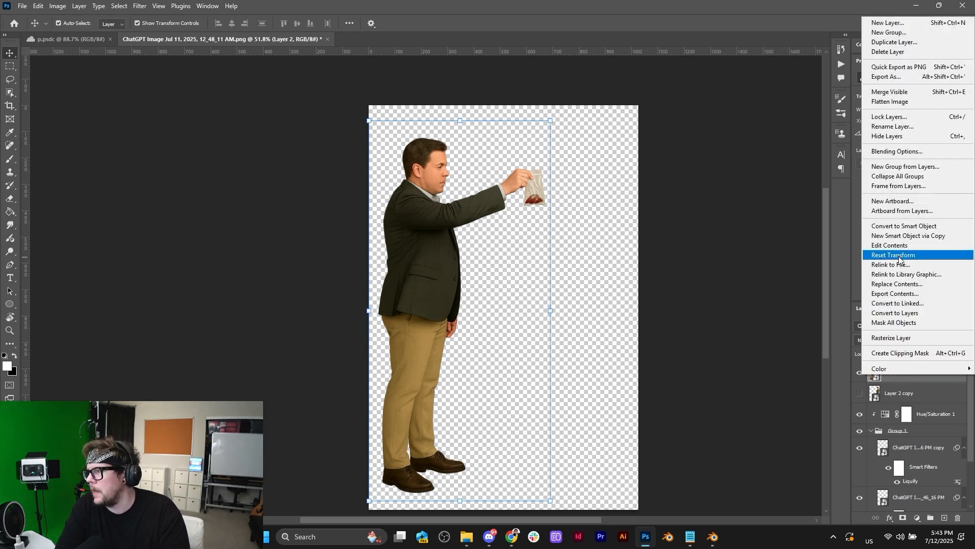
left_click(929, 69)
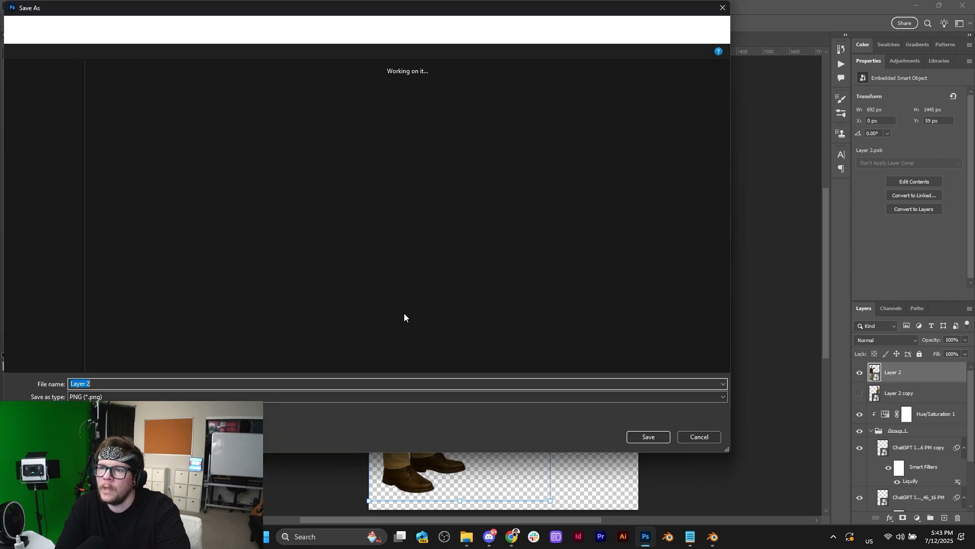
left_click(712, 440)
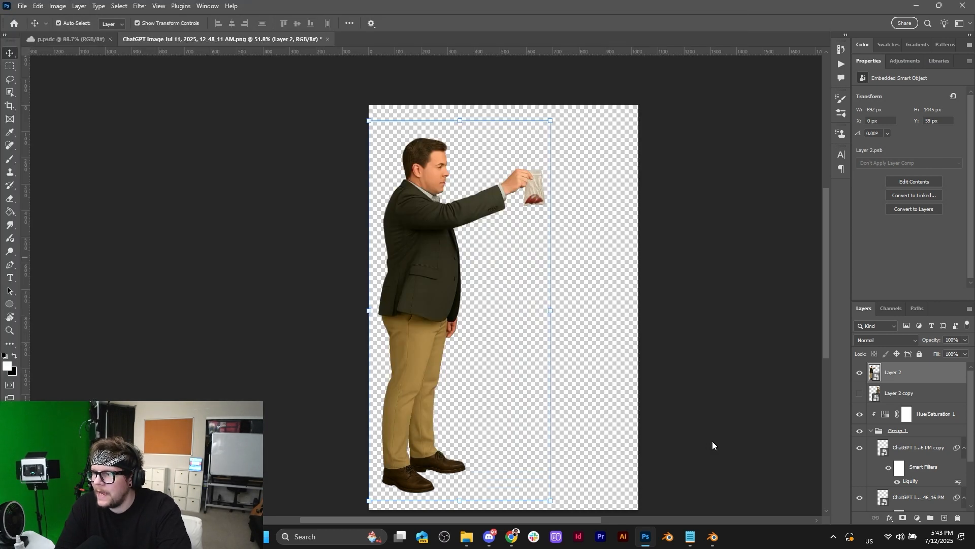
Step: Try hiding Layer 2 and stamping the visible artwork onto another new layer
left_click(860, 374)
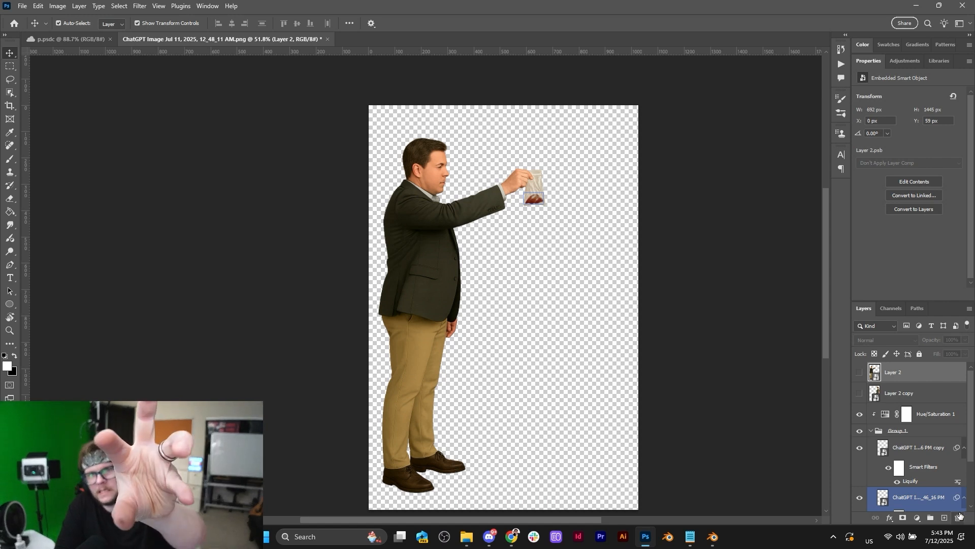
left_click(944, 518)
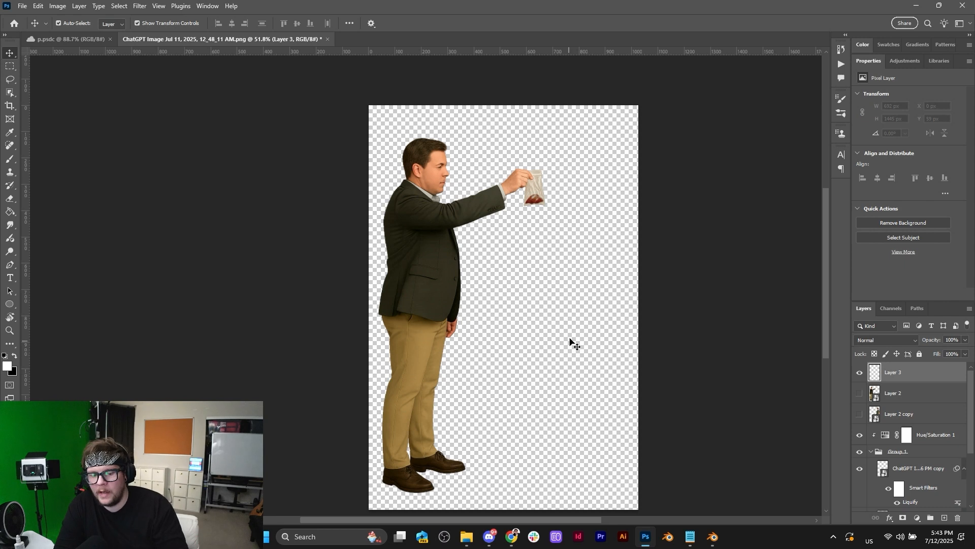
key("ctrl+shift+alt+e")
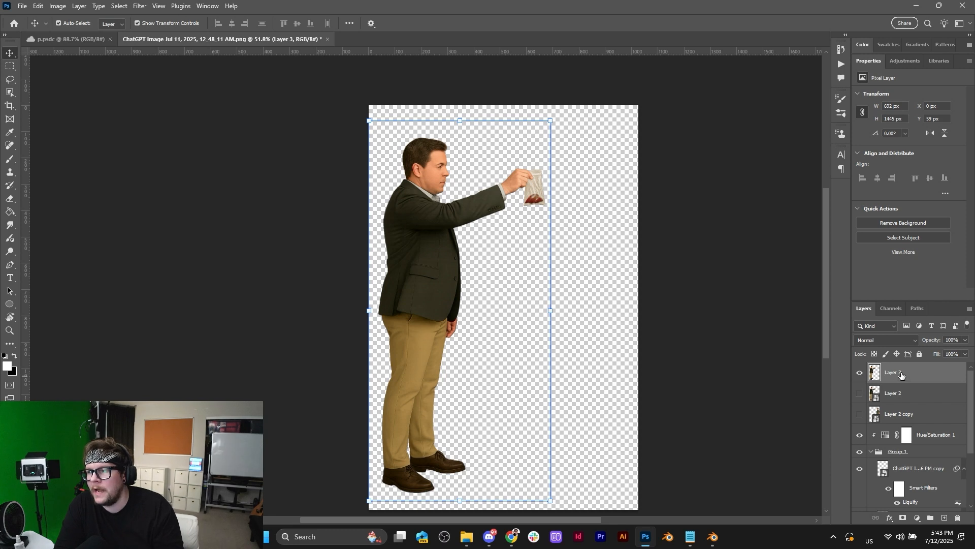
mouse_move(490, 218)
left_mouse_down()
mouse_move(549, 304)
mouse_move(519, 217)
mouse_move(538, 204)
mouse_move(549, 213)
mouse_move(534, 226)
mouse_move(496, 187)
mouse_move(490, 217)
left_mouse_up()
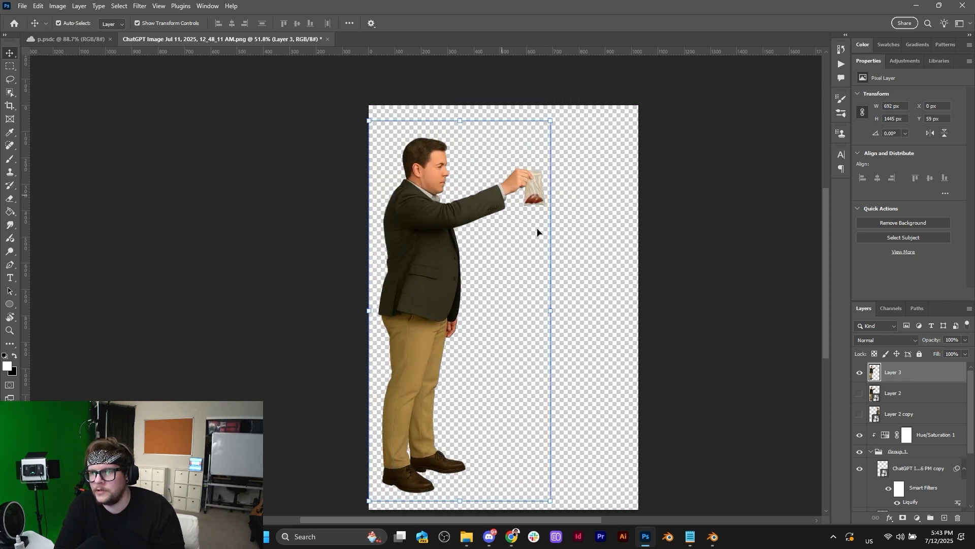
right_click(894, 376)
left_click(904, 402)
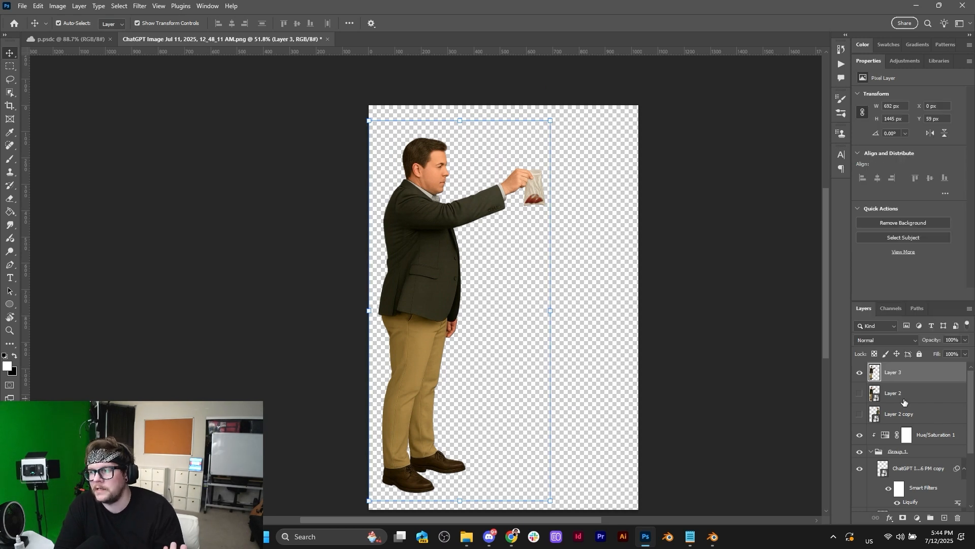
key("ctrl+z")
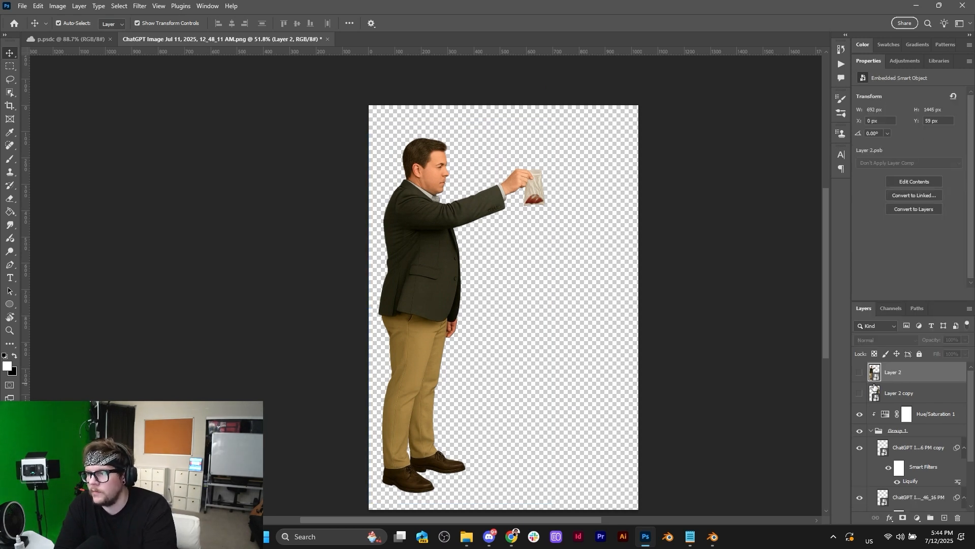
scroll(921, 438, "down", 3)
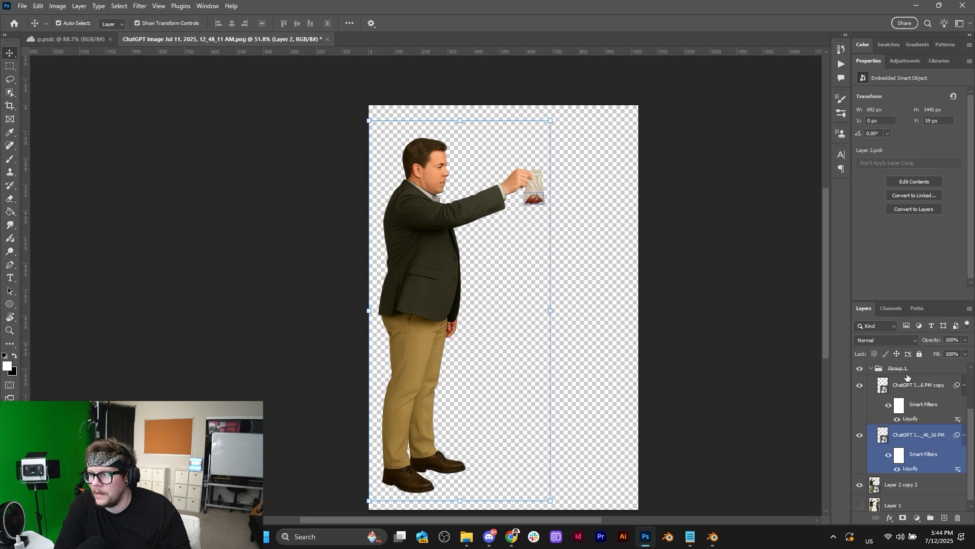
left_click(927, 437)
scroll(929, 437, "up", 3)
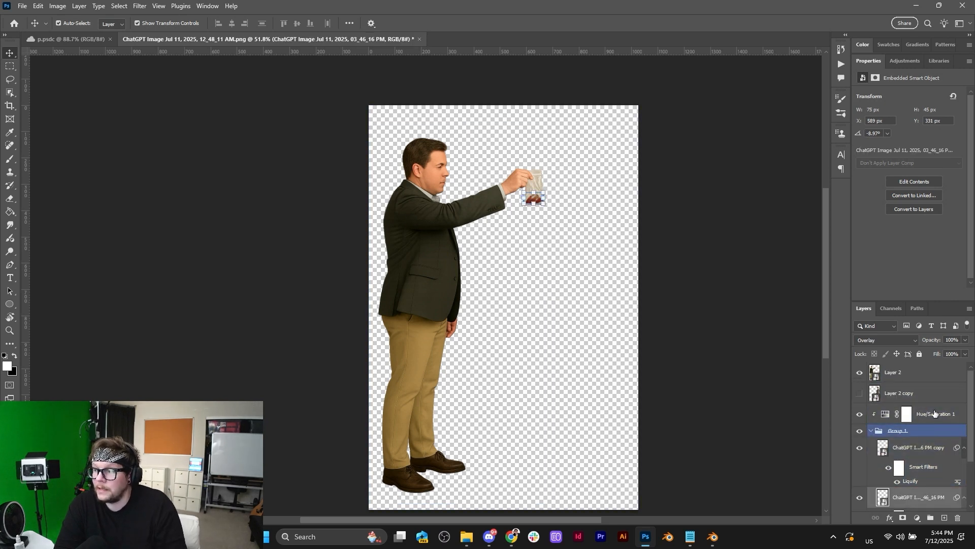
left_click(907, 376)
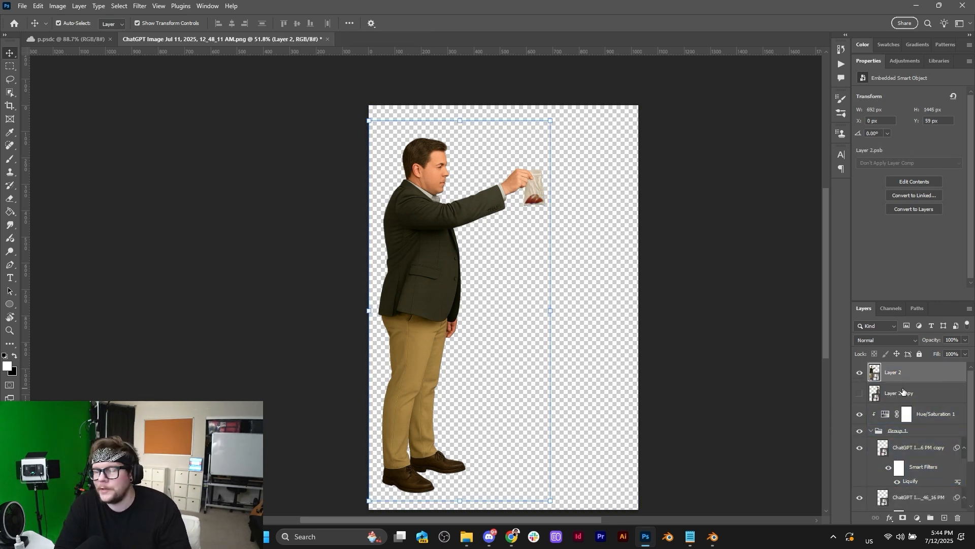
left_click(898, 420)
left_click(896, 371)
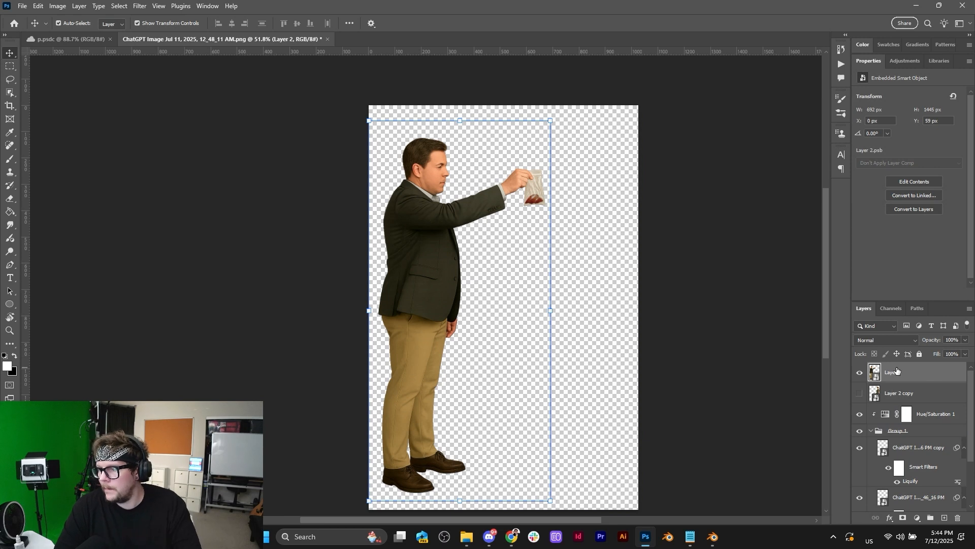
left_click(468, 539)
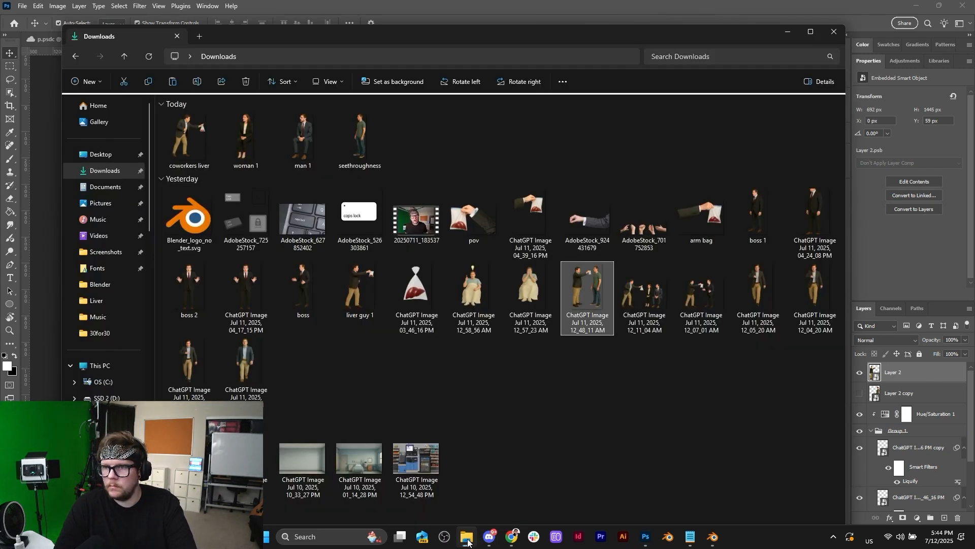
left_click(468, 538)
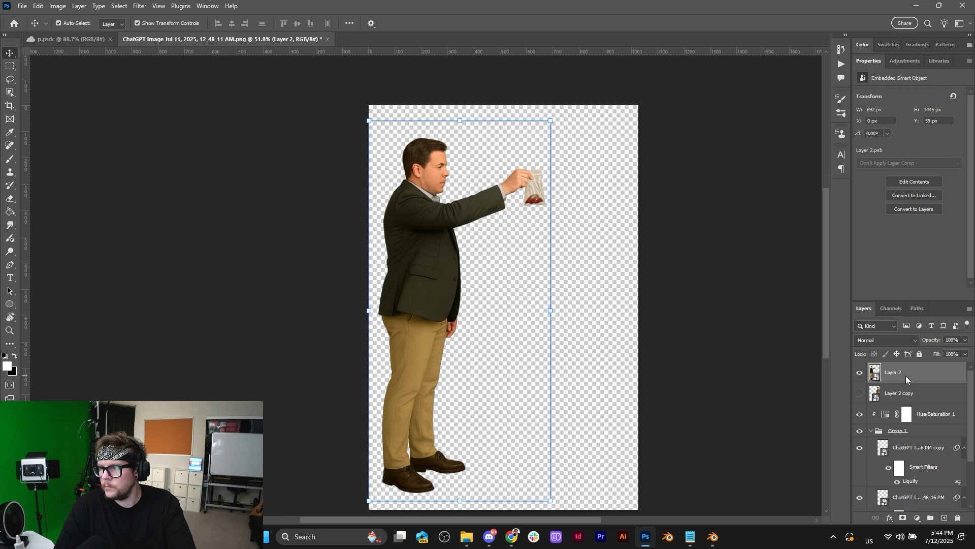
right_click(907, 376)
left_click(904, 67)
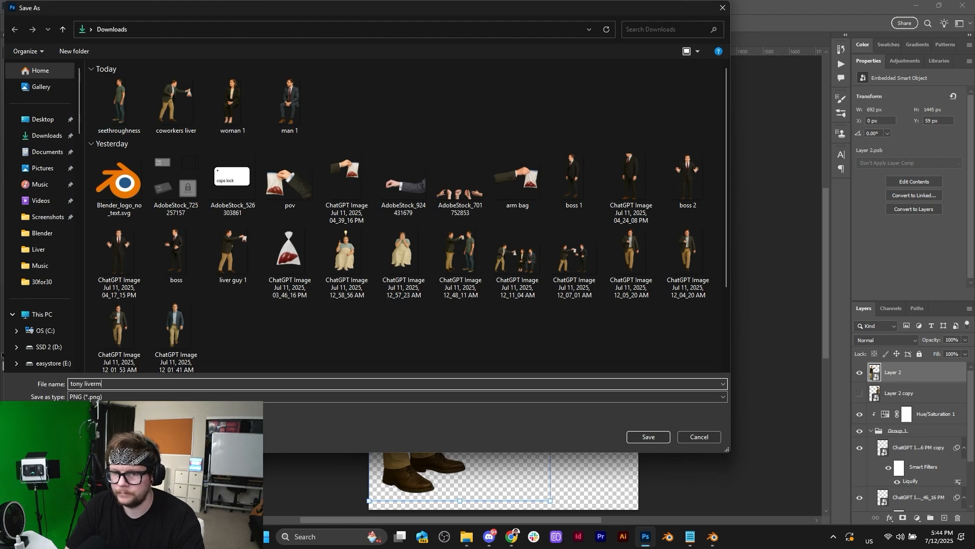
key("Return")
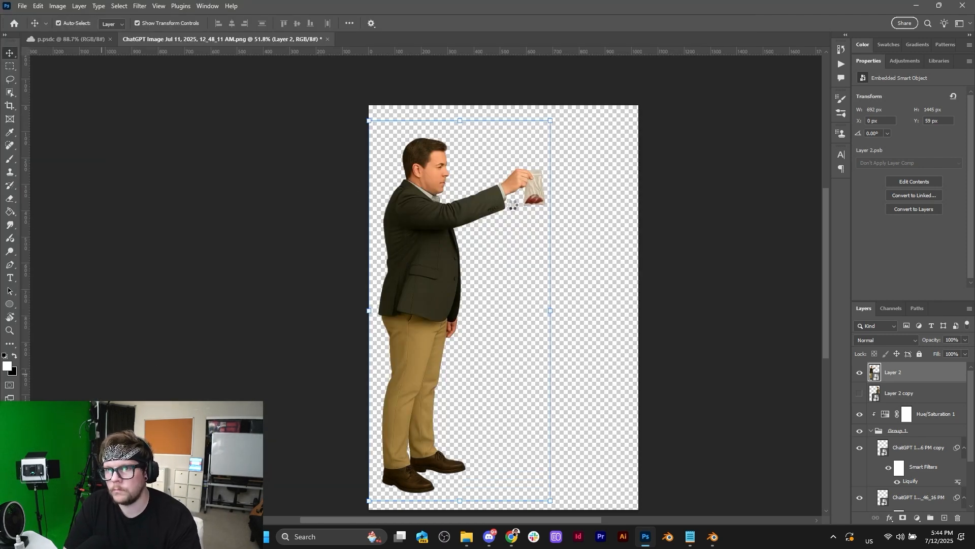
left_click(917, 6)
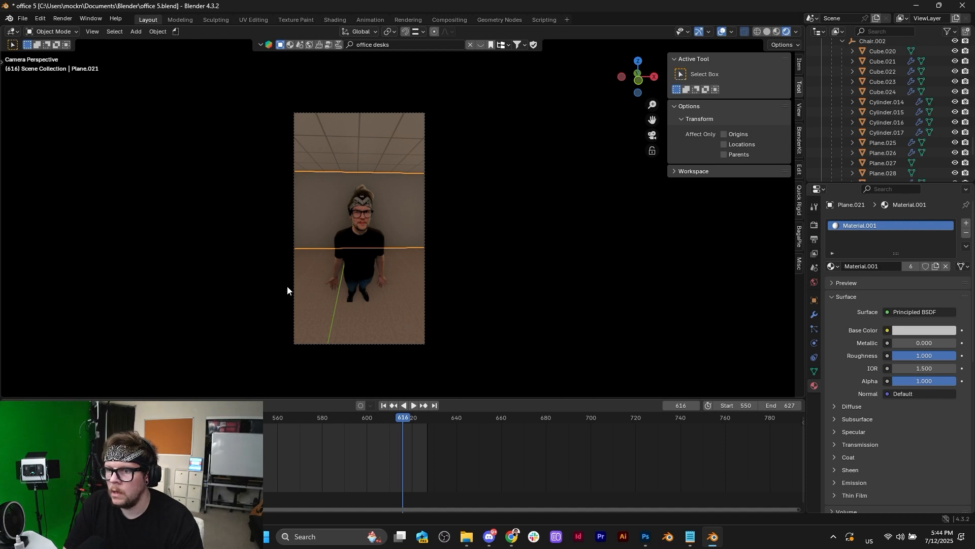
key("shift+a")
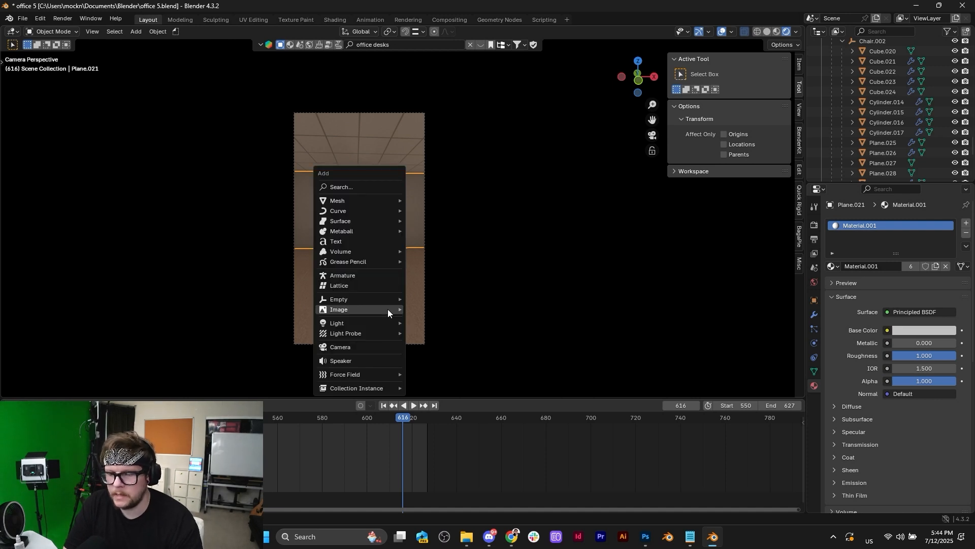
mouse_move(392, 312)
left_click(413, 331)
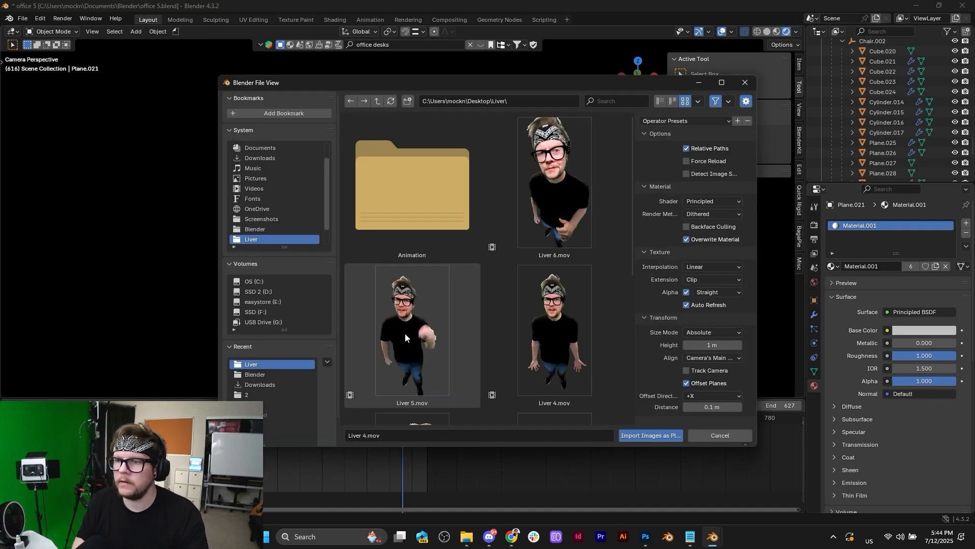
left_click(259, 158)
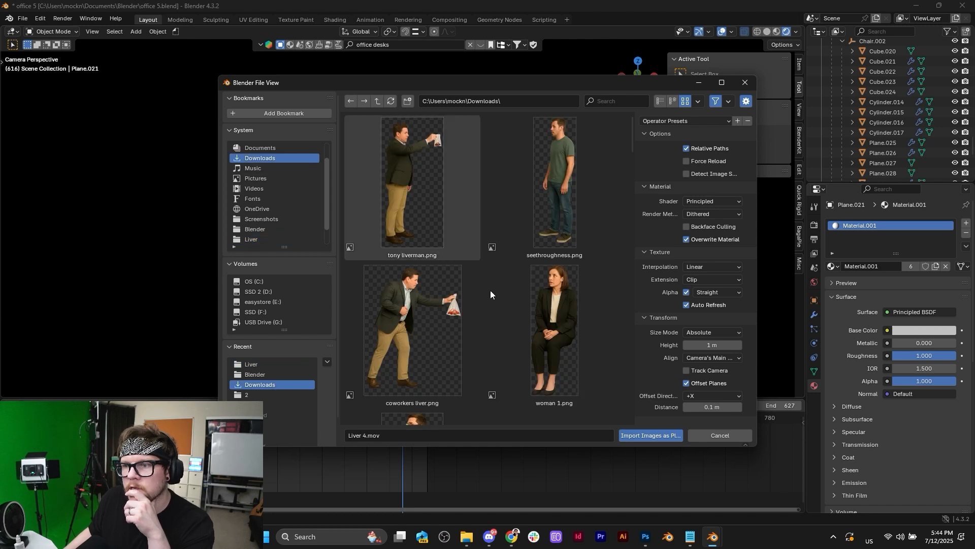
double_click(434, 202)
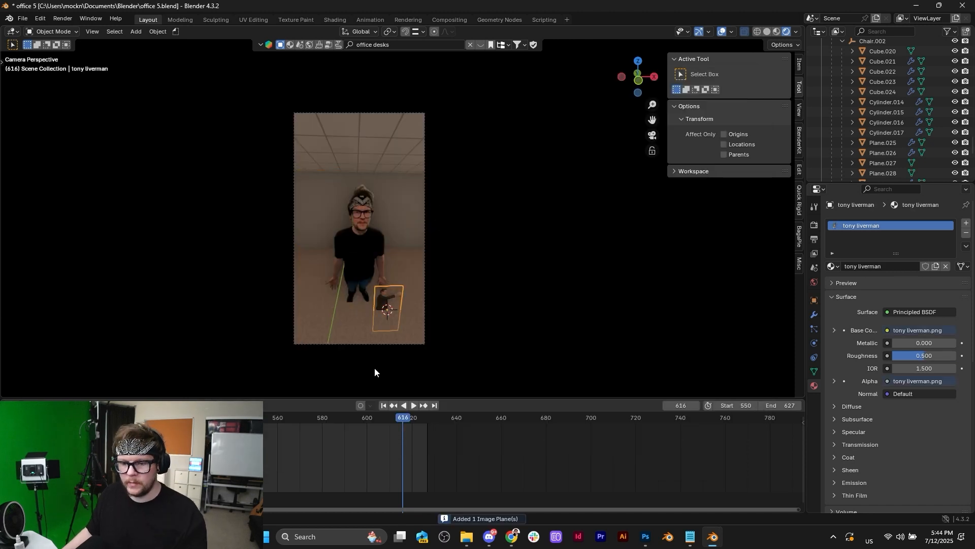
key("Tab")
key("g")
key("z")
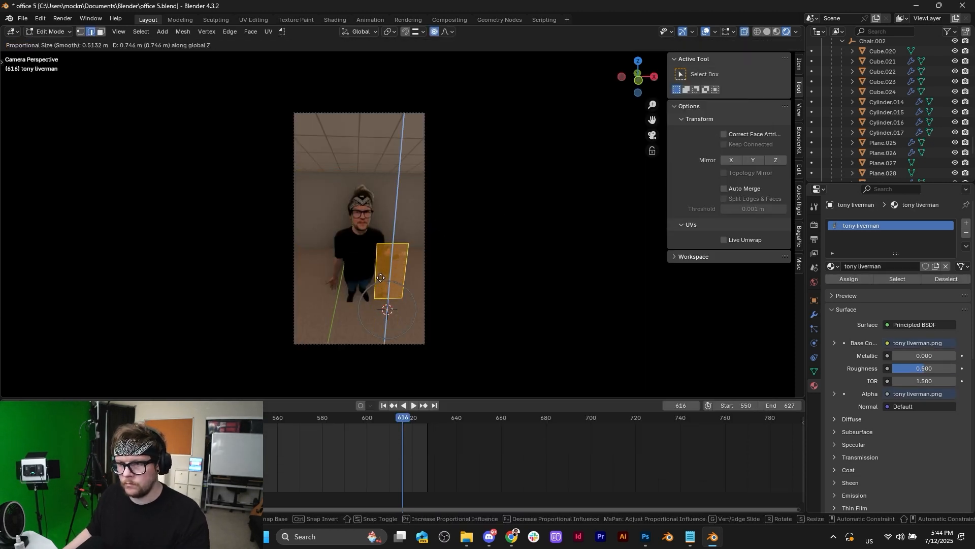
left_click(386, 295)
key("Tab")
key("g")
key("x")
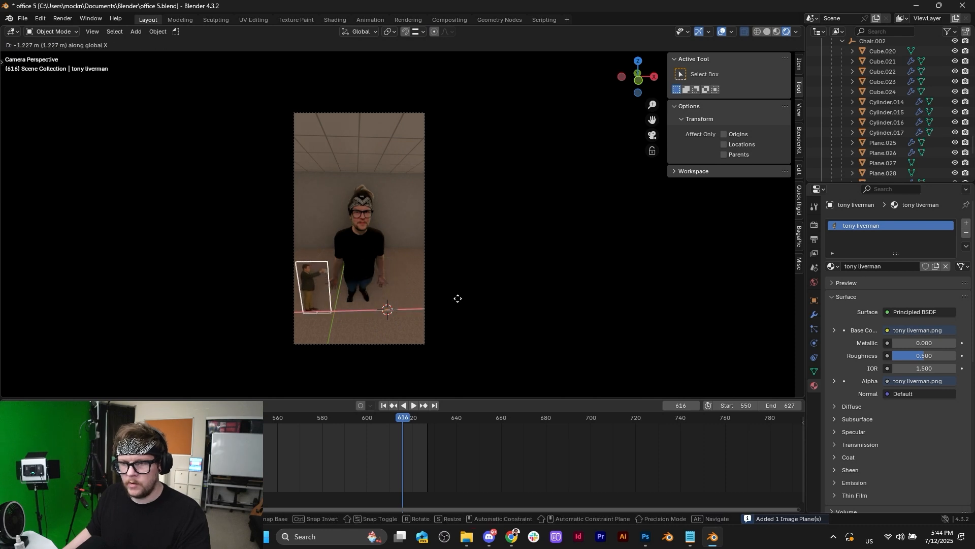
left_click(456, 299)
key("s")
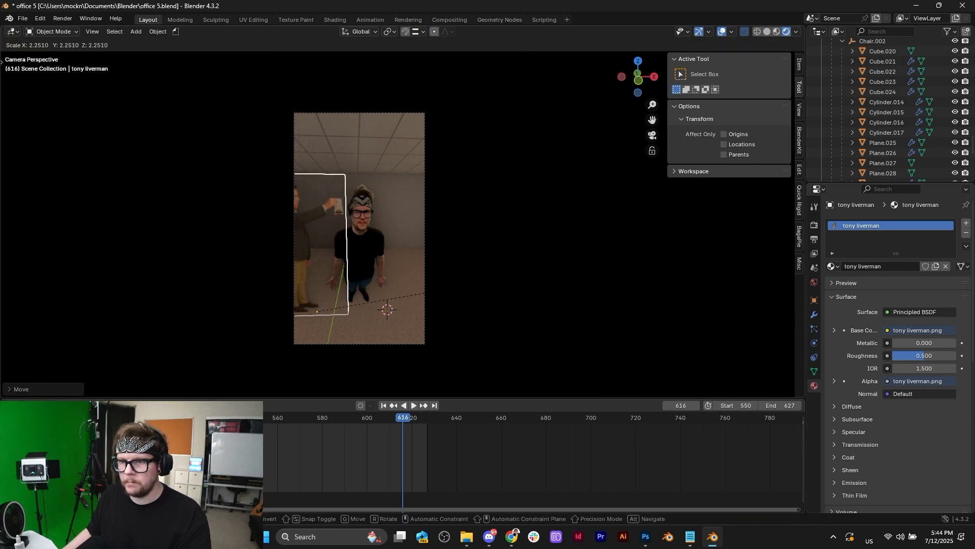
left_click(368, 208)
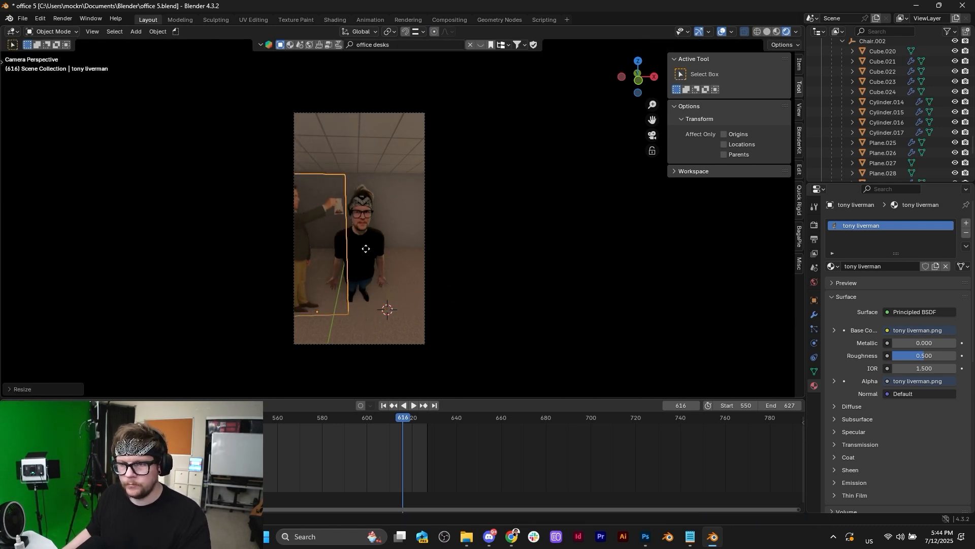
key("g")
key("y")
right_click(398, 199)
scroll(392, 216, "down", 1)
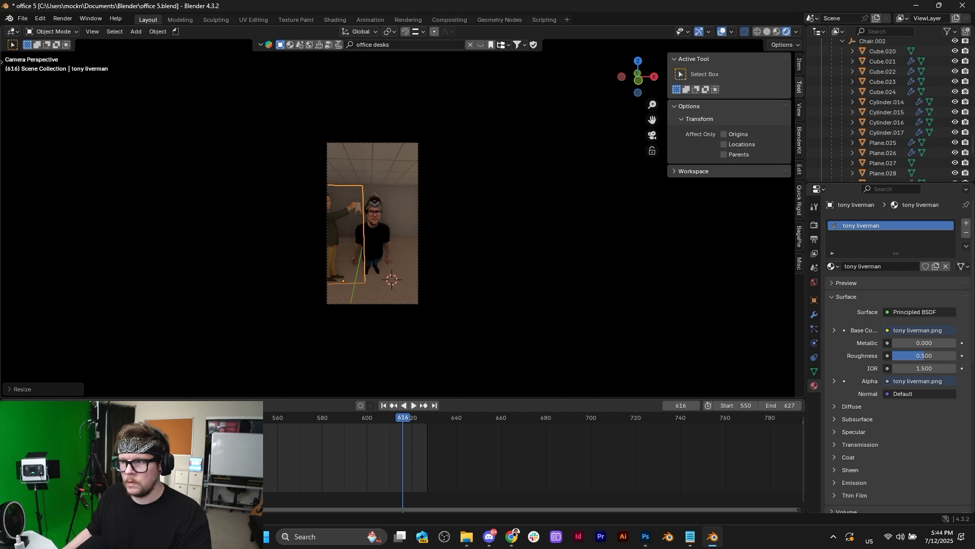
left_click_drag(930, 368, 894, 368)
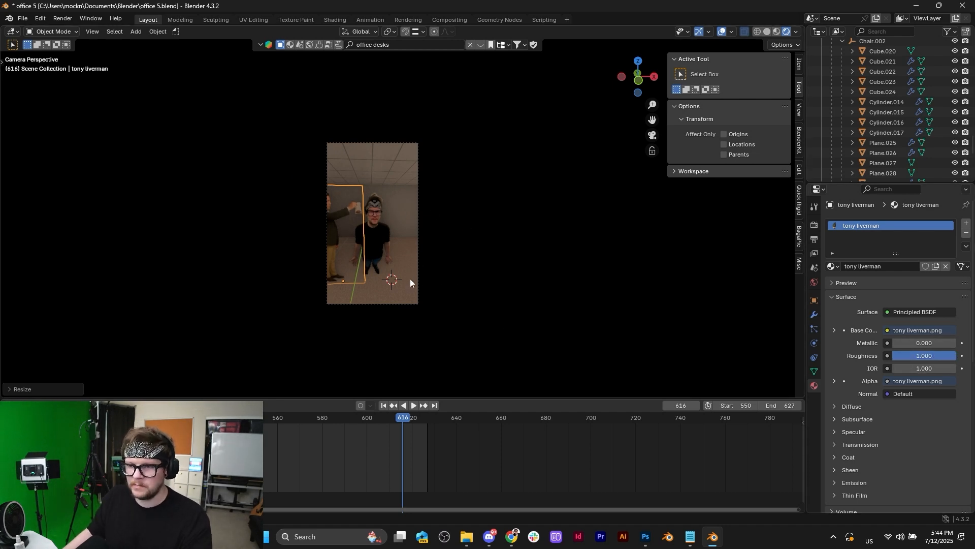
Step: Import "seethroughness.png" from the Downloads folder as an image mesh plane
key("shift+a")
mouse_move(407, 279)
left_click(459, 298)
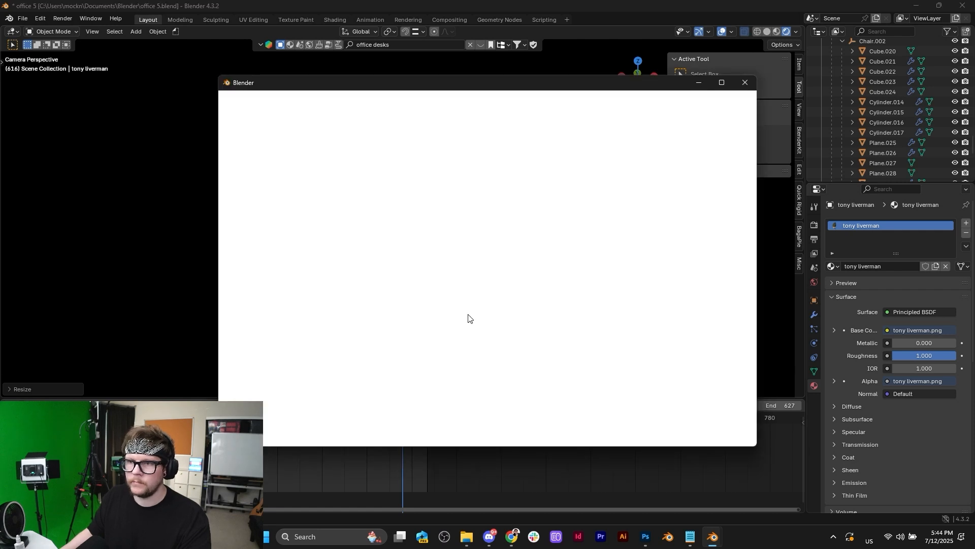
double_click(559, 157)
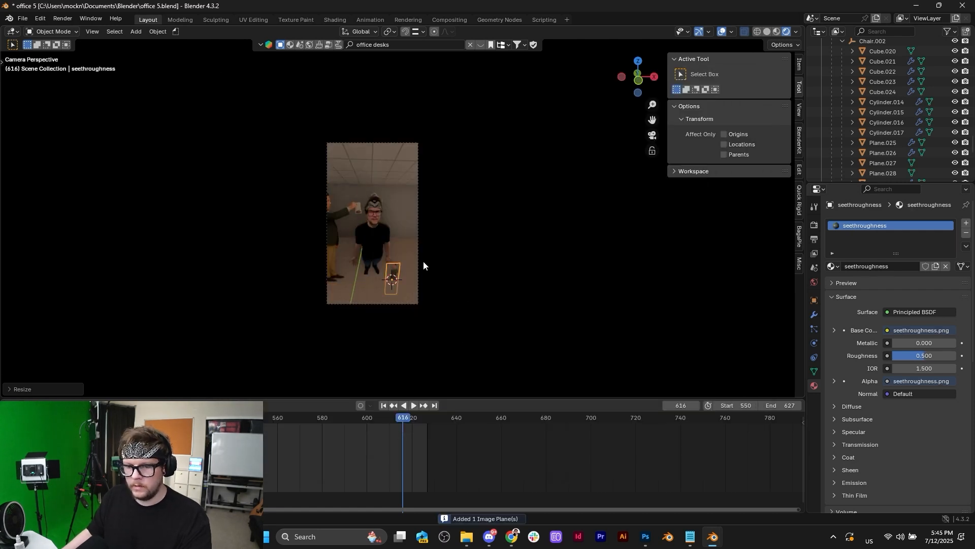
Step: In Edit Mode, raise the seethroughness plane's geometry along Z so that its base sits at the origin
key("Tab")
key("g")
key("z")
left_click(420, 246)
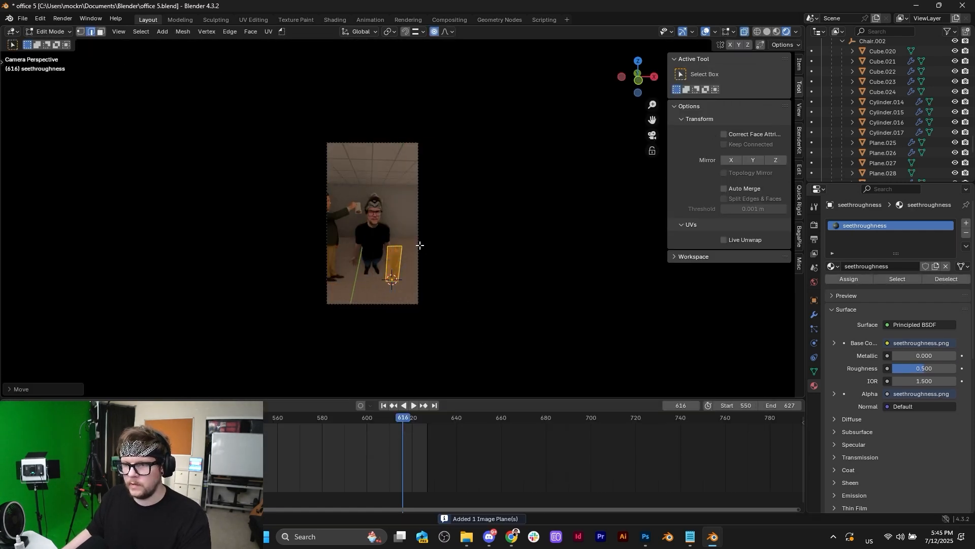
key("Tab")
Step: Scale the seethroughness plane up by about 2.2 and shift it along X toward the edge of the camera frame
key("s")
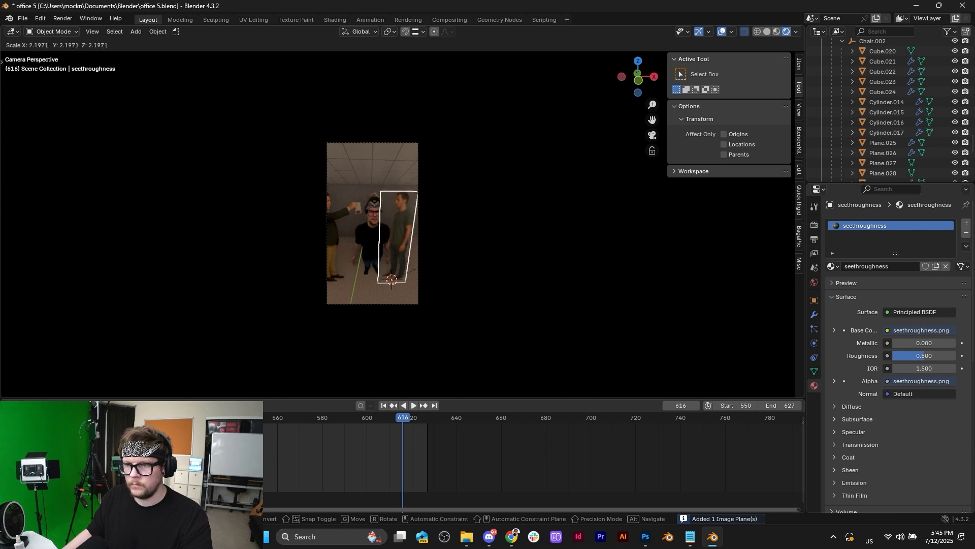
left_click(470, 242)
key("g")
key("x")
left_click(478, 242)
scroll(461, 261, "up", 2)
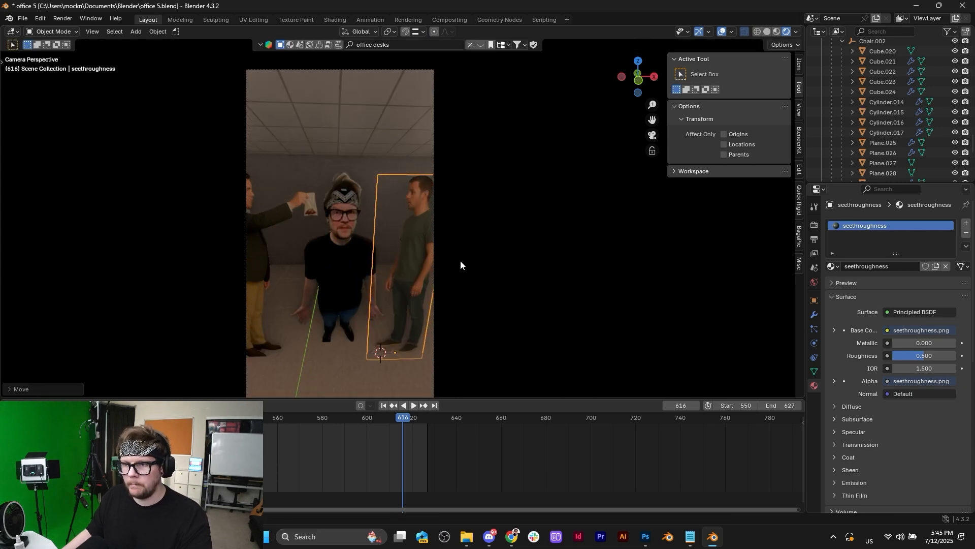
scroll(400, 270, "down", 1)
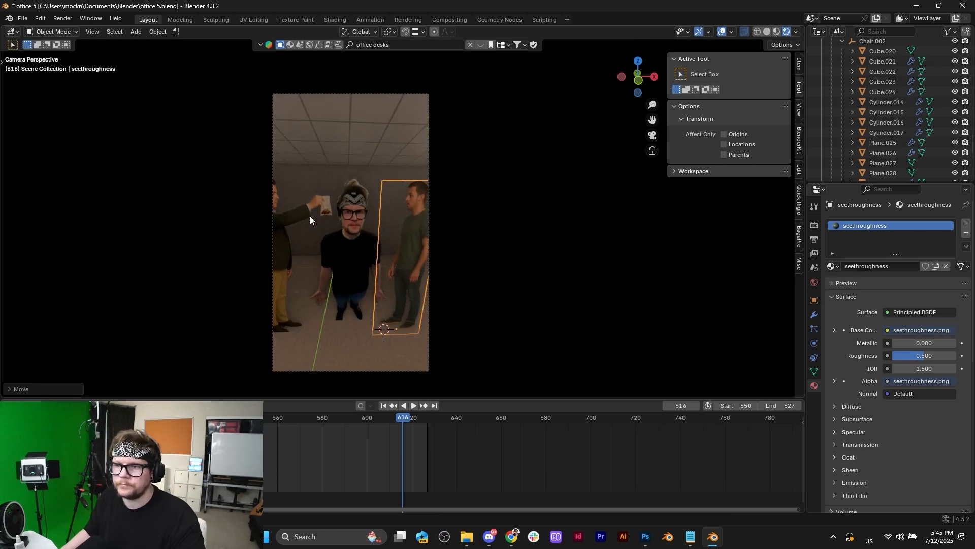
Step: Move the Liver 4 video plane about 1 m back along Y, behind the two standing men
middle_click_drag(356, 154, 392, 168)
scroll(358, 151, "down", 4)
scroll(393, 167, "down", 2)
right_click(426, 214)
left_click(426, 214)
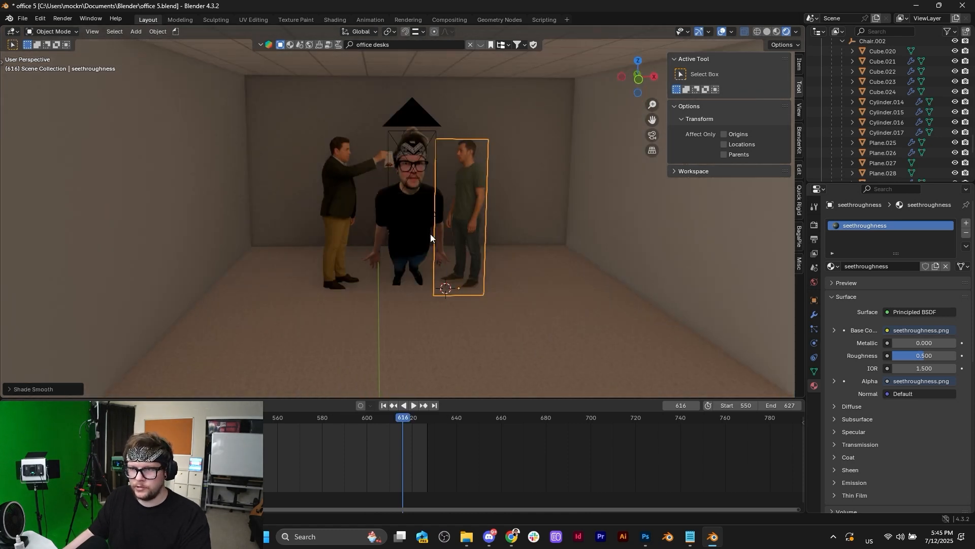
left_click(425, 222)
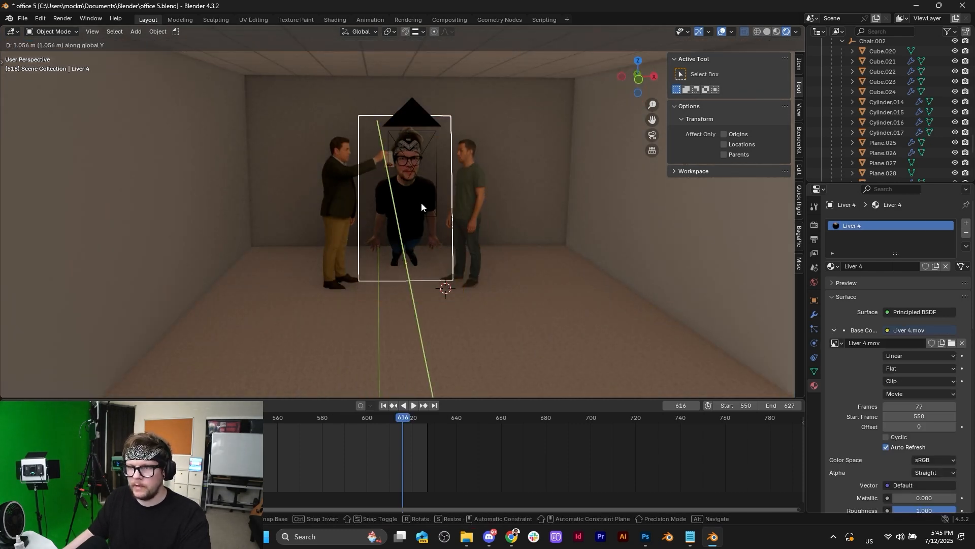
Step: Set the seethroughness material's roughness and IOR to 1.000
left_click(482, 189)
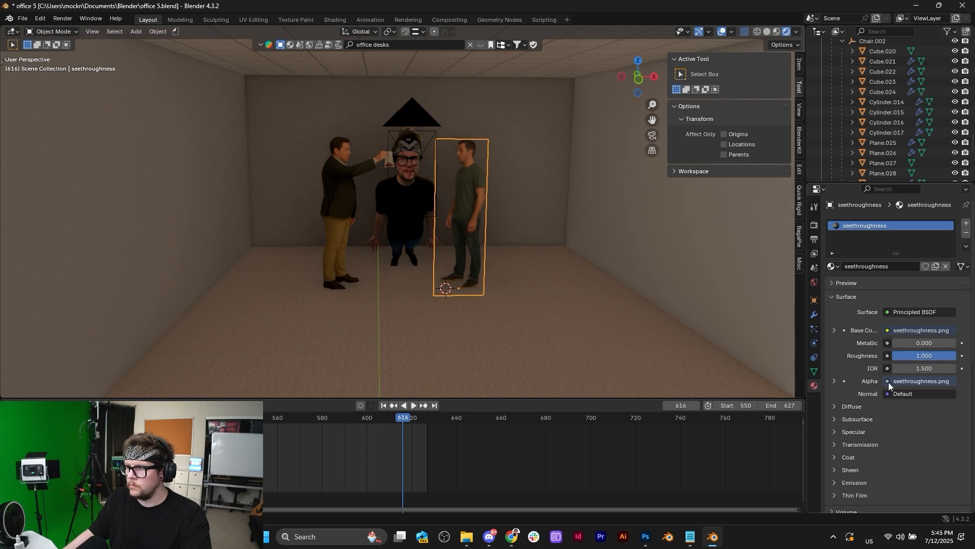
key("BackSpace")
left_click(535, 239)
scroll(411, 148, "down", 5)
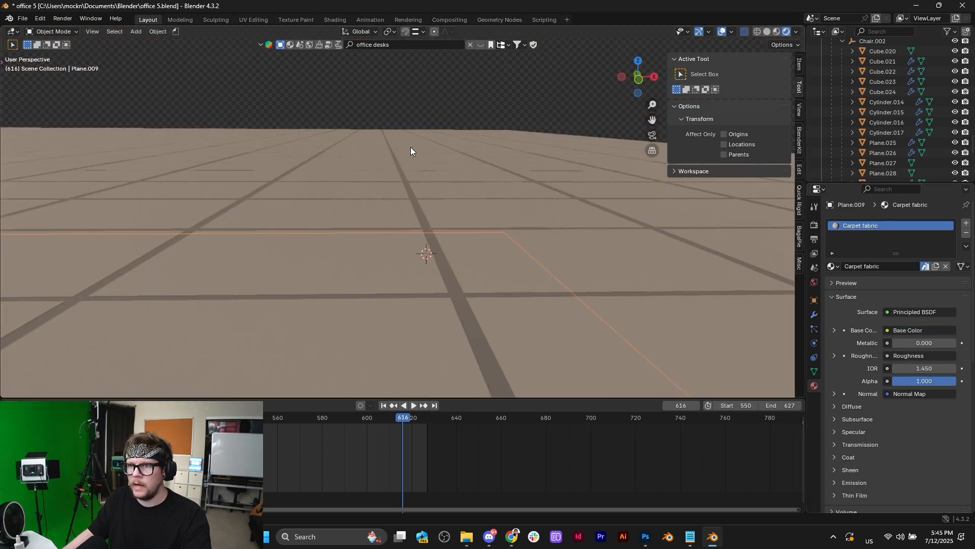
scroll(410, 160, "up", 5)
middle_click_drag(410, 160, 401, 186, "shift")
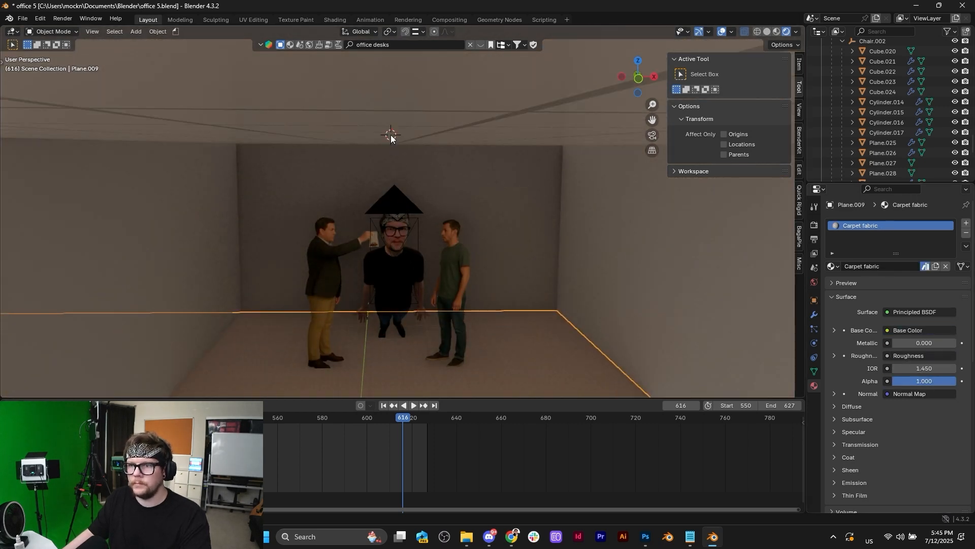
key("shift+a")
mouse_move(379, 192)
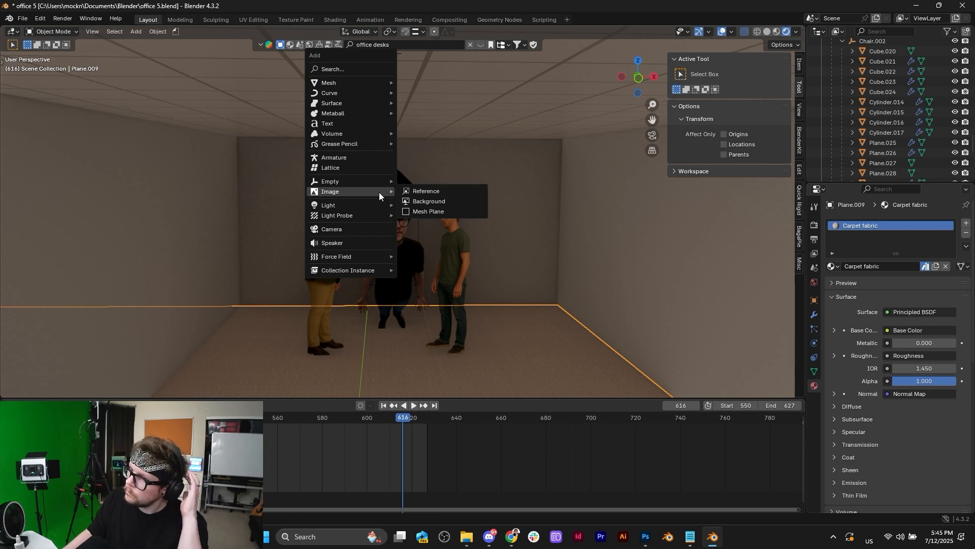
left_click(440, 184)
Step: Duplicate the area light above the boss in the small office and move the copy about 18 m along Y
scroll(467, 325, "down", 12)
middle_click_drag(369, 335, 362, 344)
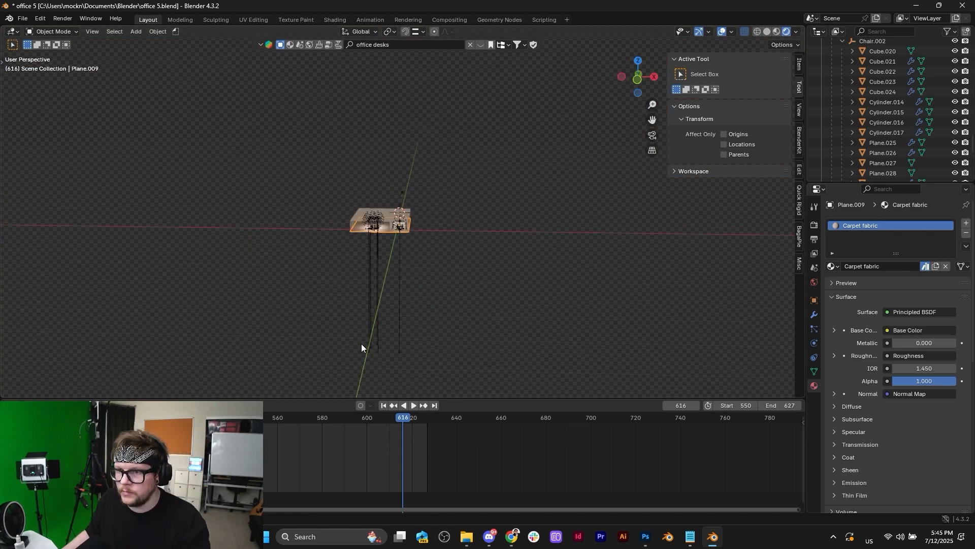
scroll(360, 323, "up", 6)
left_click(399, 252)
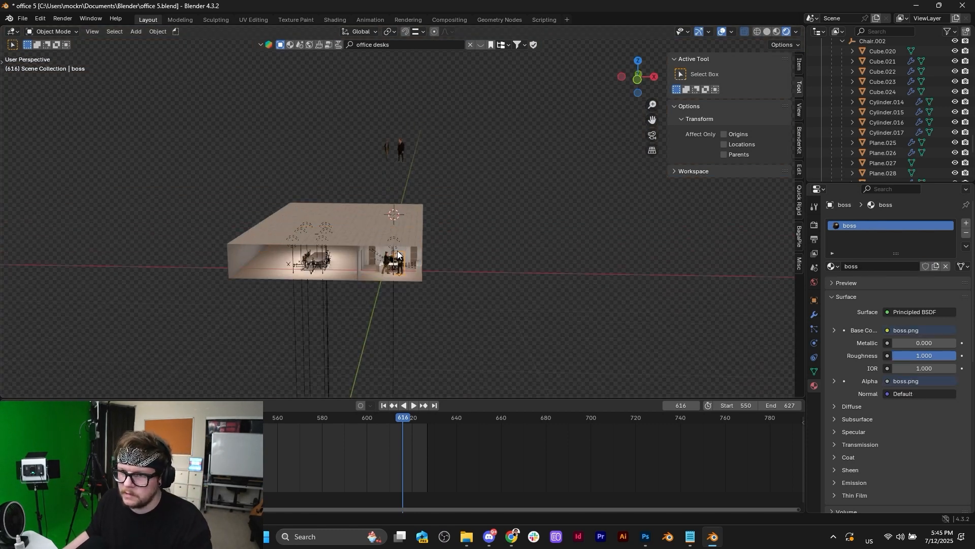
scroll(397, 252, "up", 8)
scroll(359, 325, "down", 2)
scroll(359, 328, "down", 4)
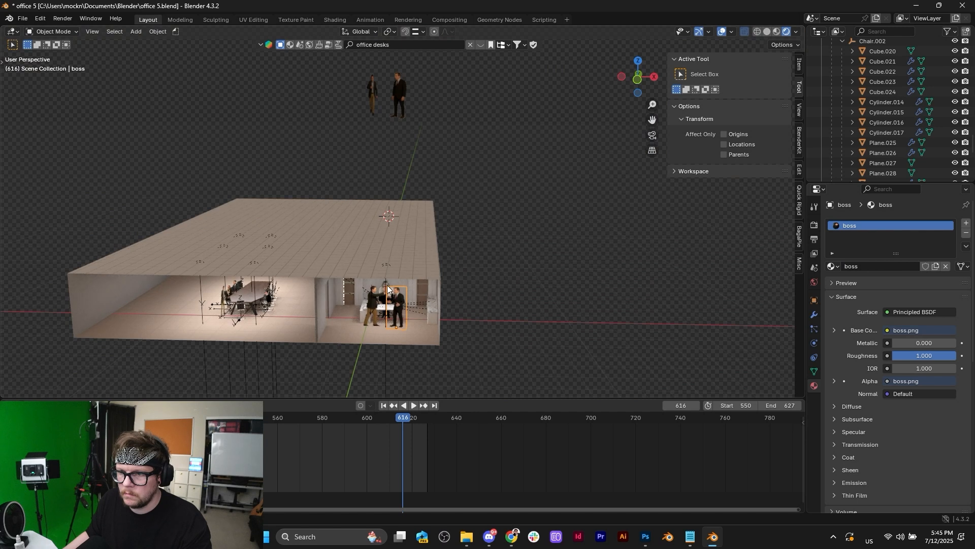
left_click(389, 263)
left_click(388, 263)
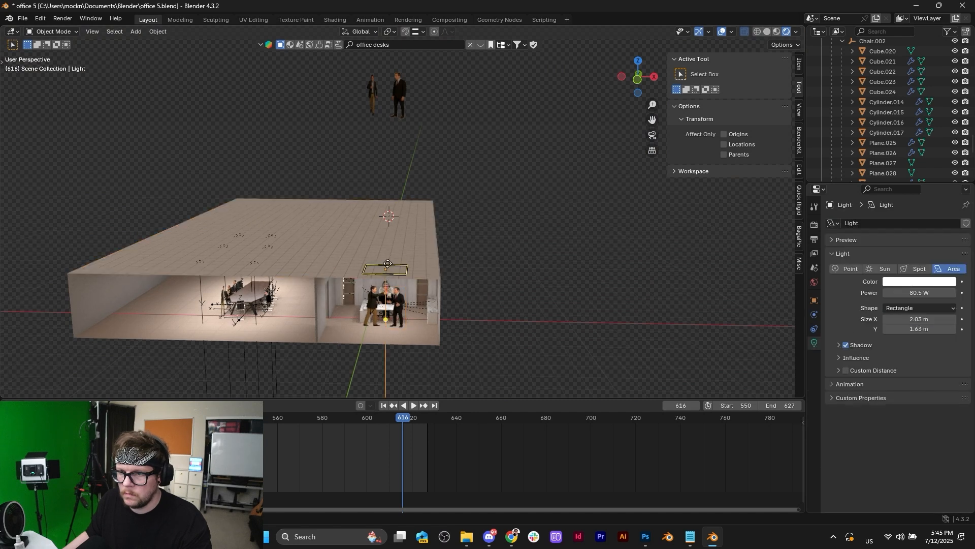
key("g")
key("y")
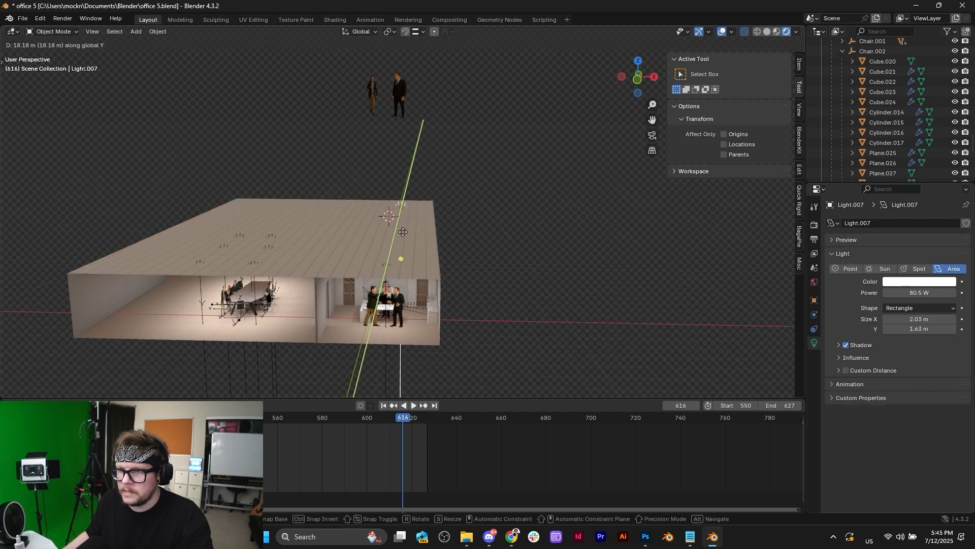
left_click(401, 234)
Step: Shift the duplicated area light along X while checking it through the camera
key("KP_0")
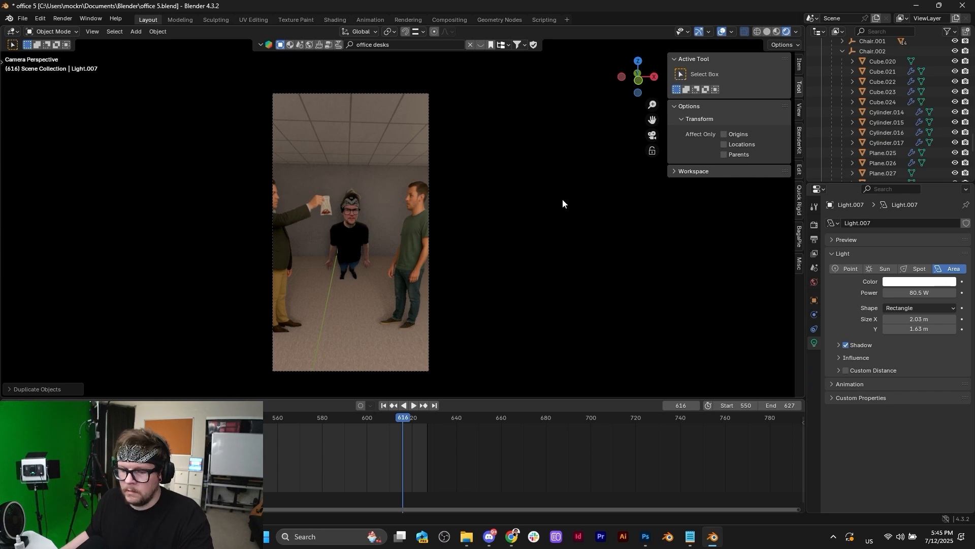
key("g")
key("x")
left_click(431, 199)
Step: Move the duplicated area light about 3 m further along Y, toward the standing characters
key("KP_0")
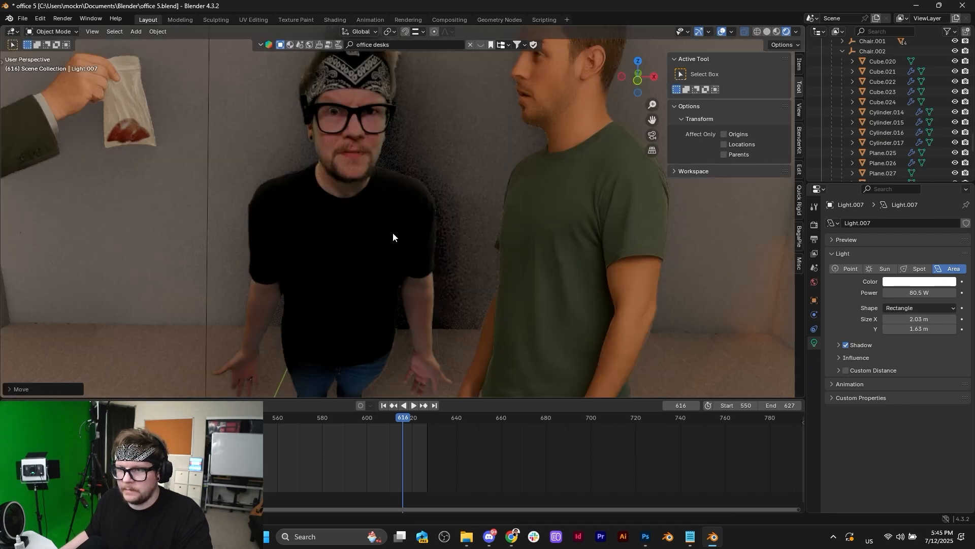
key("g")
key("y")
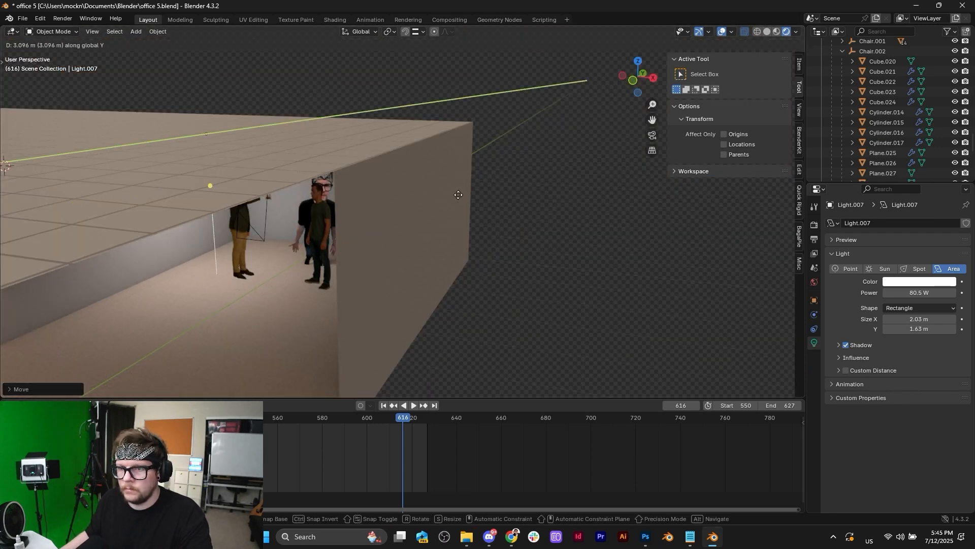
left_click(406, 234)
scroll(407, 233, "up", 4)
Step: Fine-tune the duplicated area light's position near the ceiling in the camera view
left_click(654, 138)
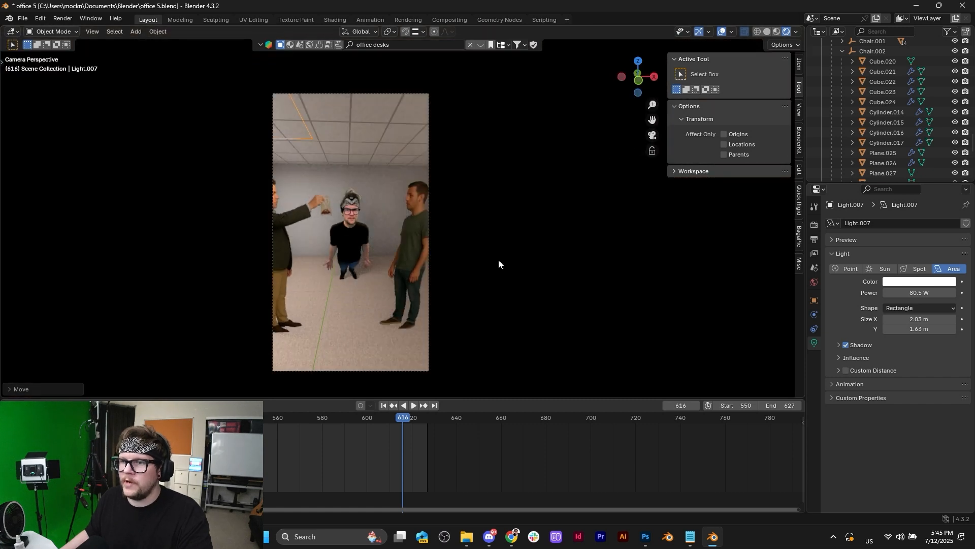
key("g")
key("y")
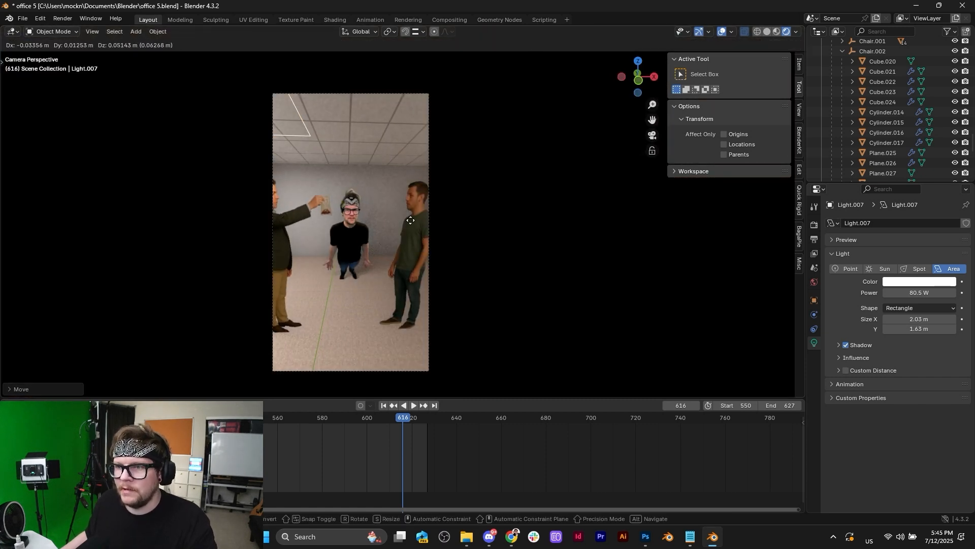
key("x")
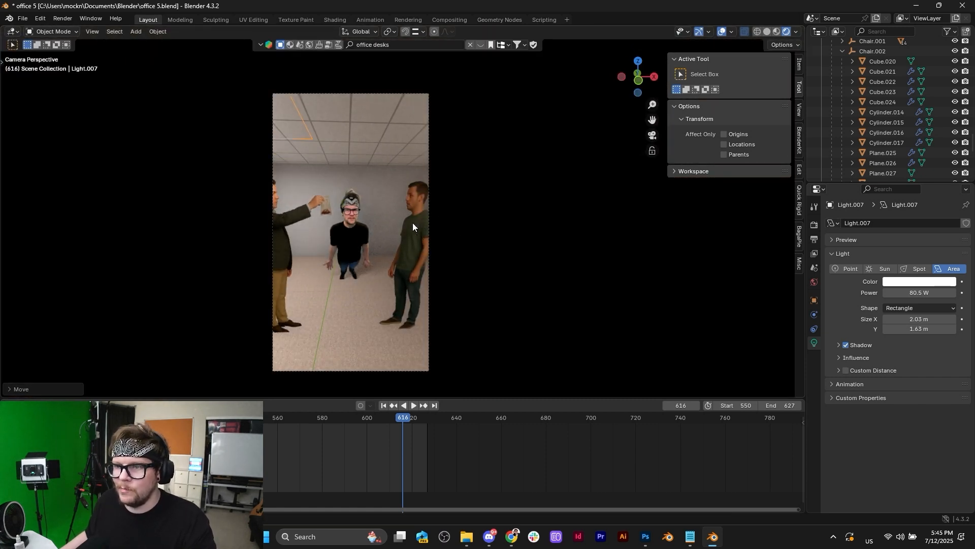
left_click(357, 173)
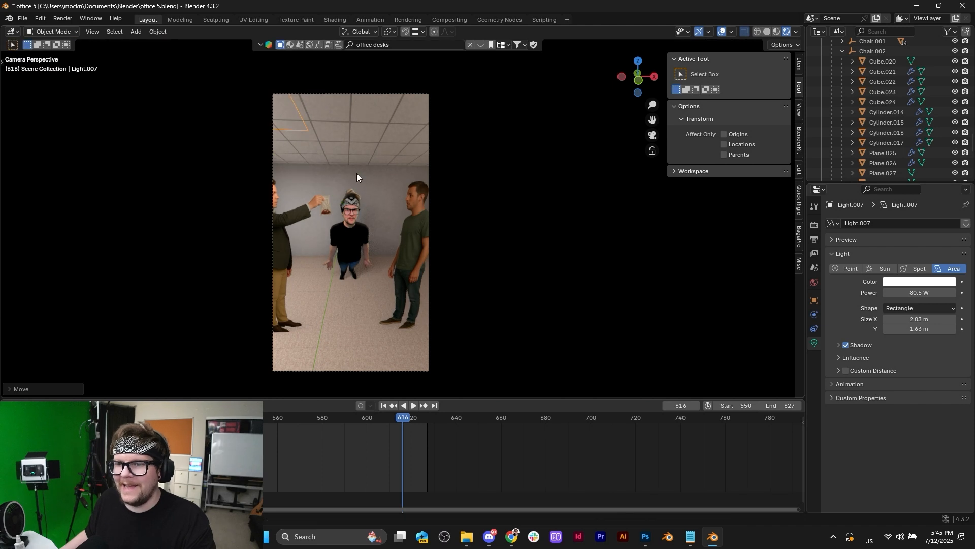
Step: Duplicate the ceiling area light and move the copy along X, above the space between the standing characters
key("shift+d")
key("x")
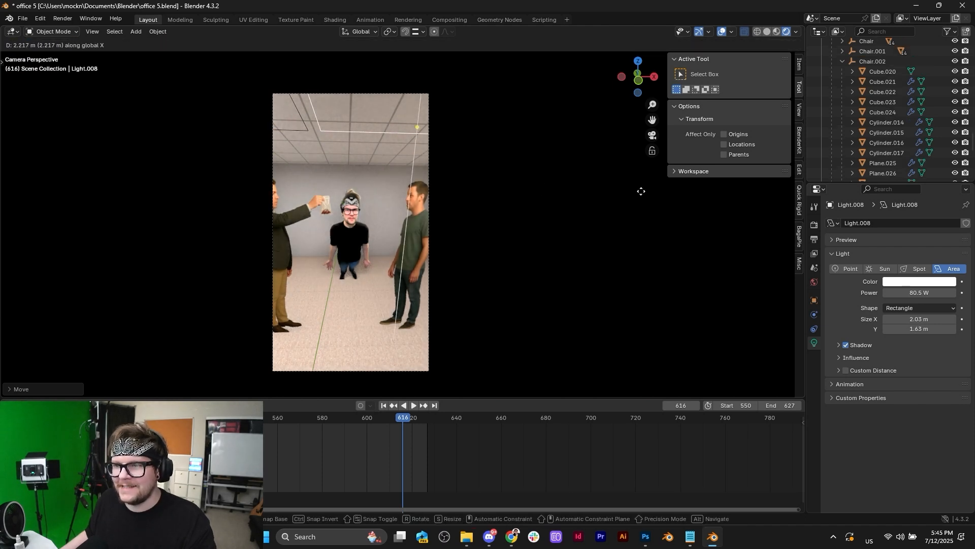
left_click(580, 191)
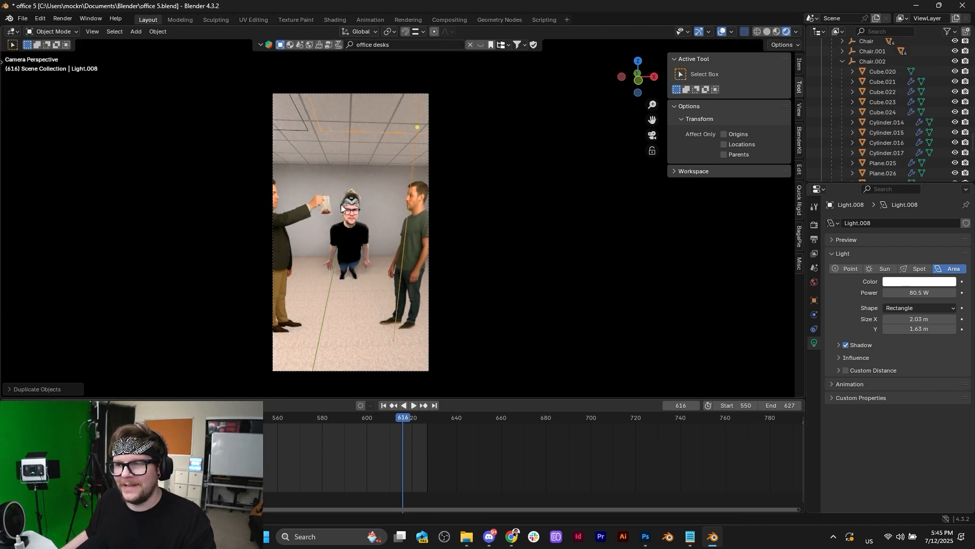
Step: Select the Liver 4 video character plane, inspect it from outside the camera view, and save the file
scroll(381, 192, "up", 5)
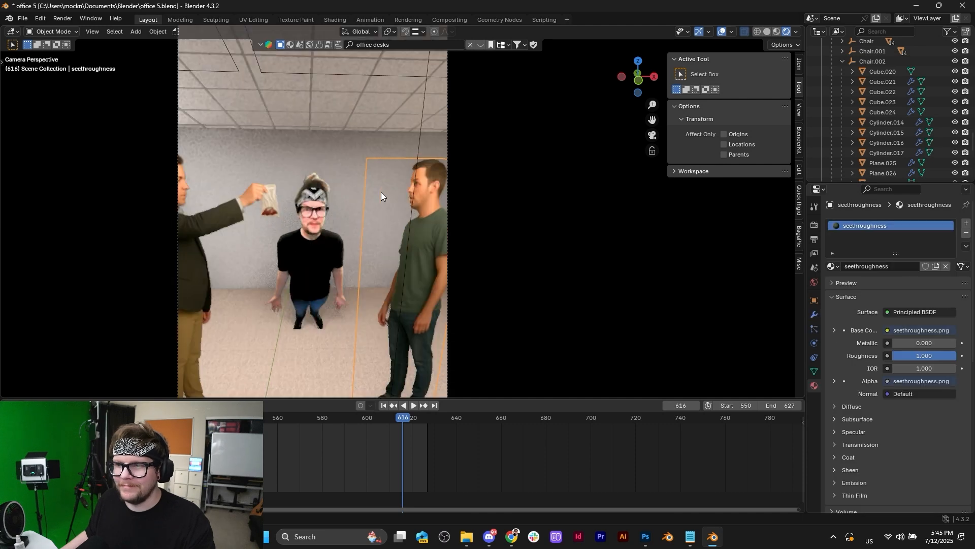
left_click(338, 187)
key("KP_Decimal")
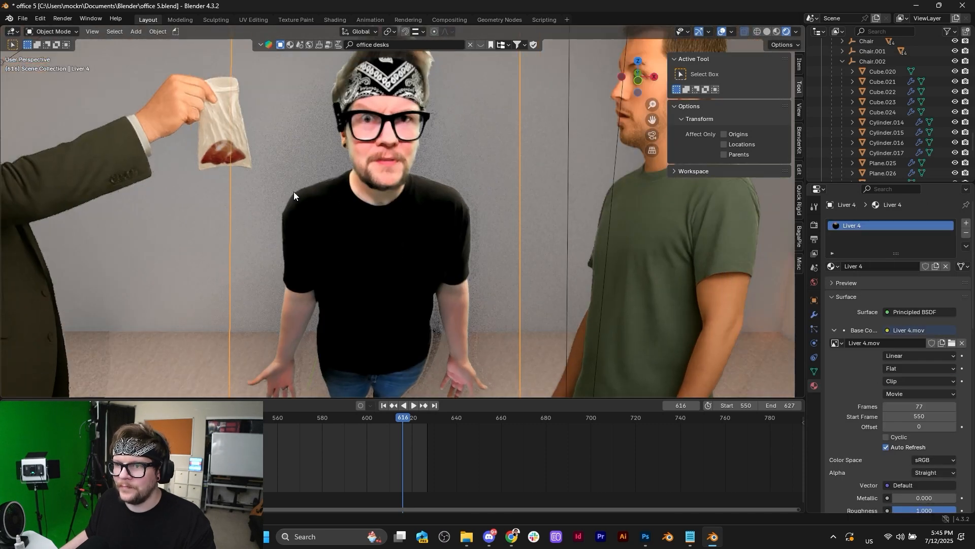
scroll(275, 191, "down", 8)
middle_click_drag(294, 191, 245, 169)
scroll(341, 213, "up", 8)
key("ctrl+s")
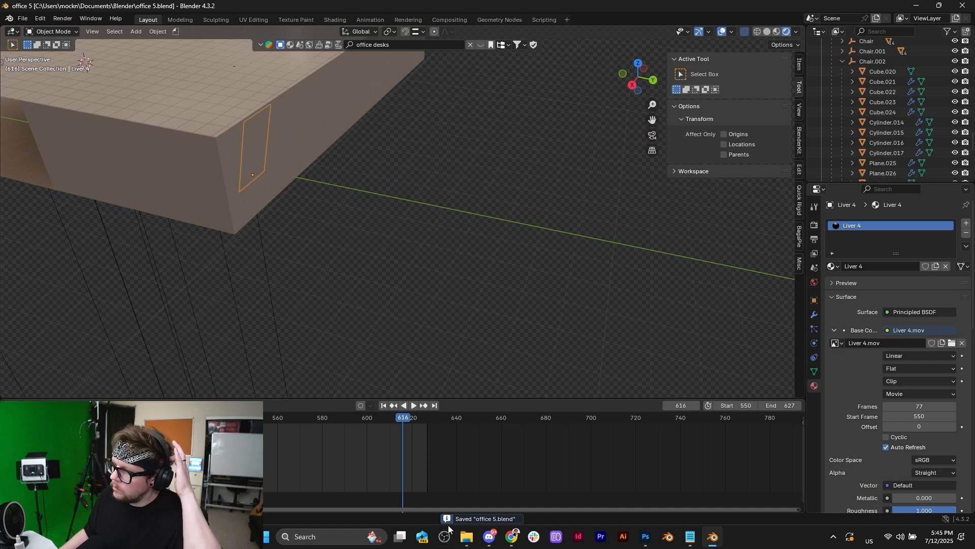
Step: Switch to File Explorer and check the 2025 folders on SSD 2 (D:) and easystore (E:) for assets
left_click(466, 537)
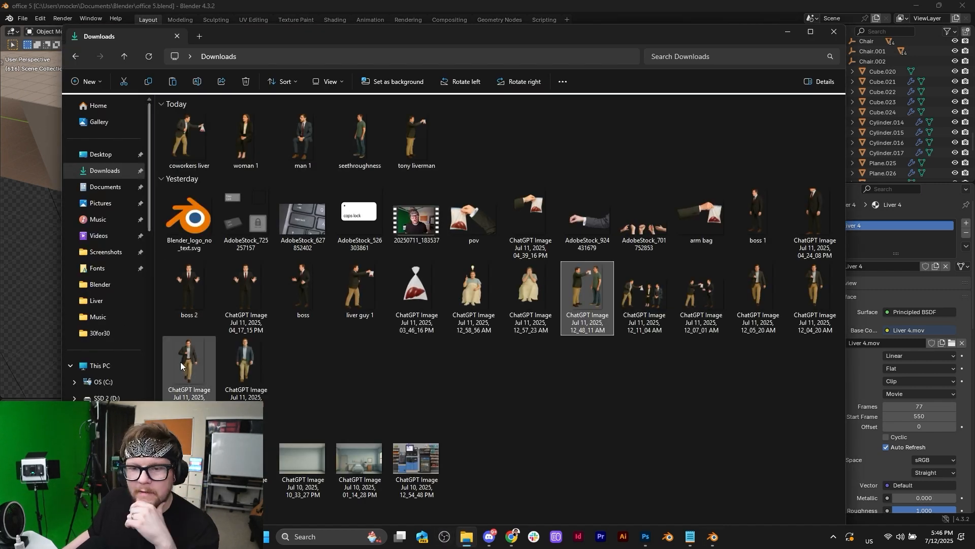
left_click(115, 398)
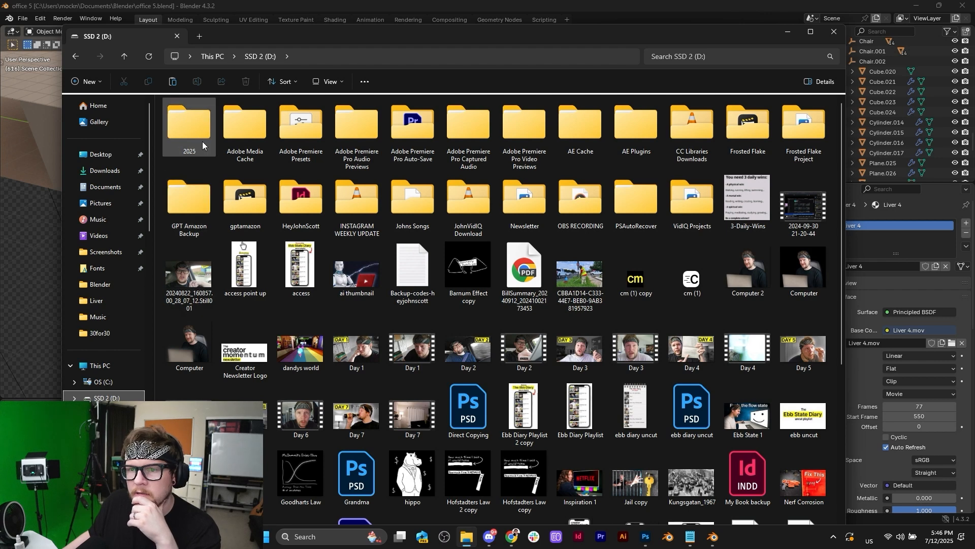
double_click(203, 159)
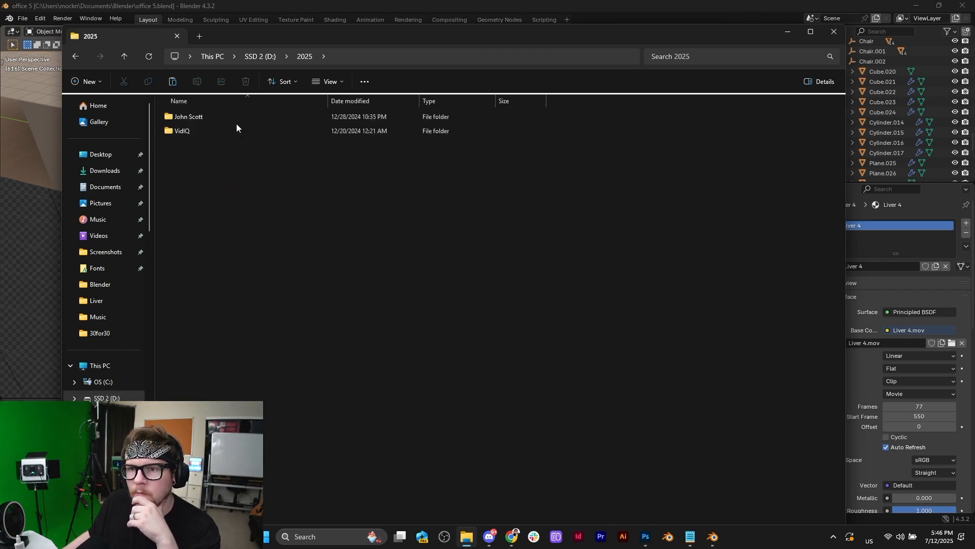
left_click(112, 414)
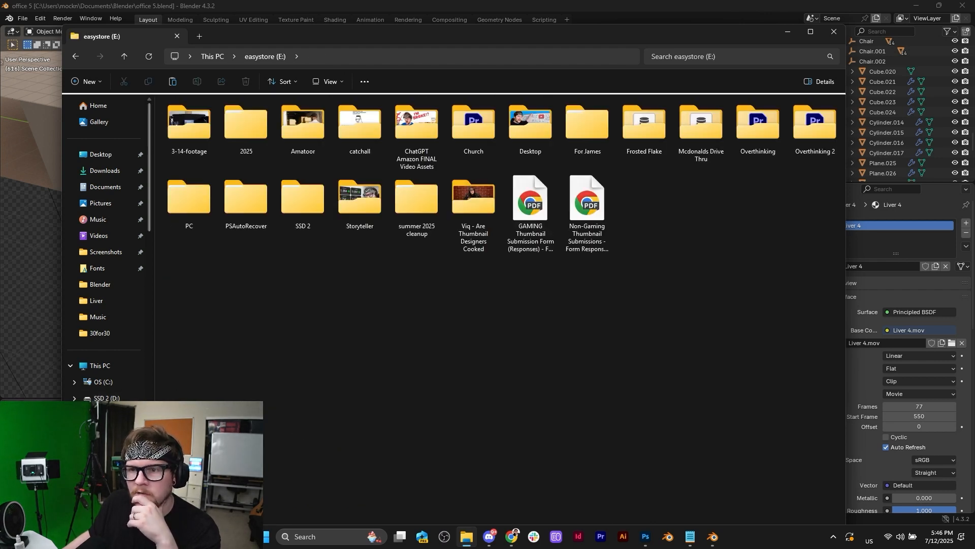
double_click(249, 133)
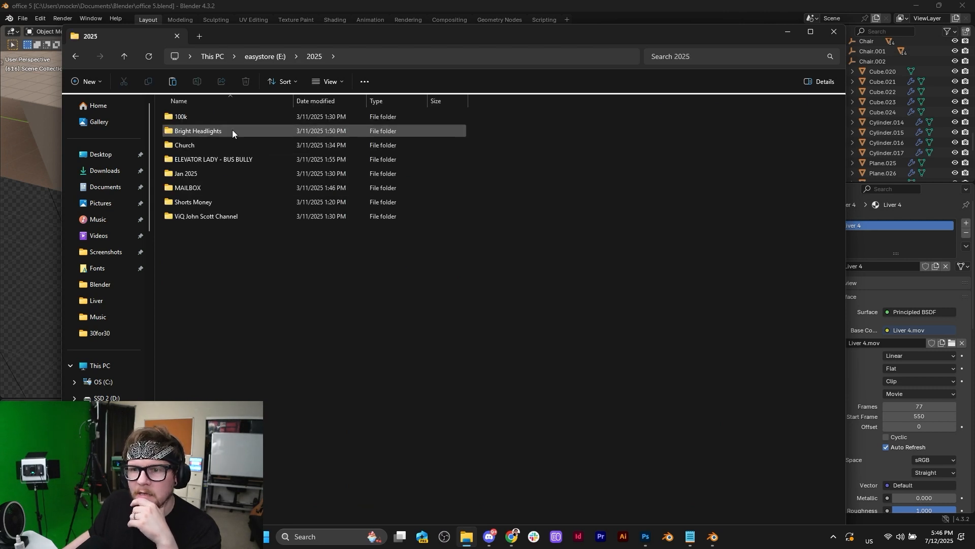
left_click(269, 56)
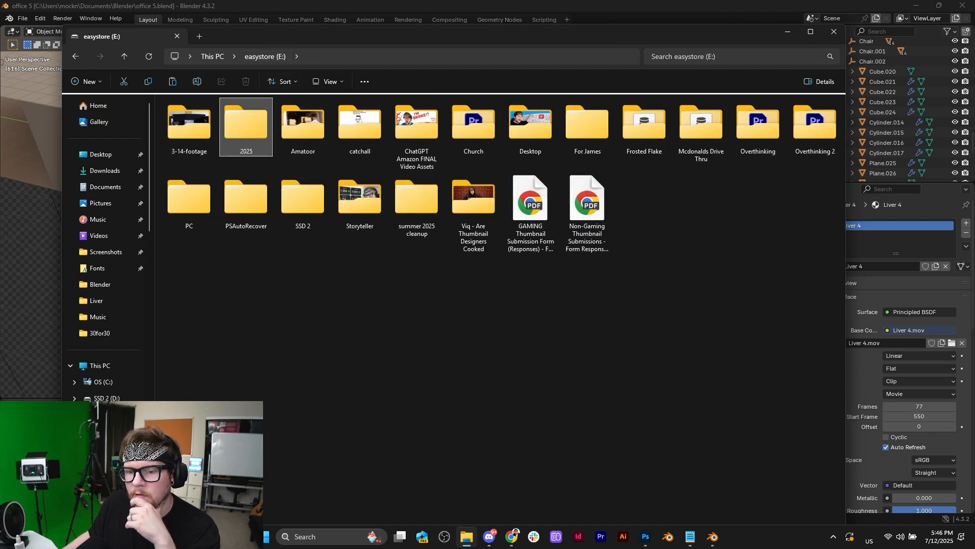
Step: Open summer 2025 cleanup > Downloads on easystore (E:) and look through its stock images and other files
double_click(420, 197)
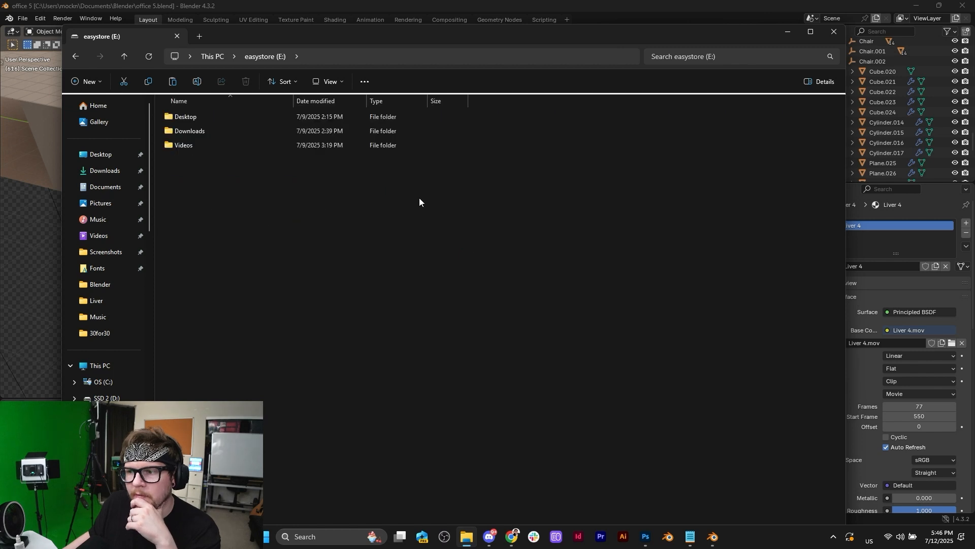
double_click(203, 128)
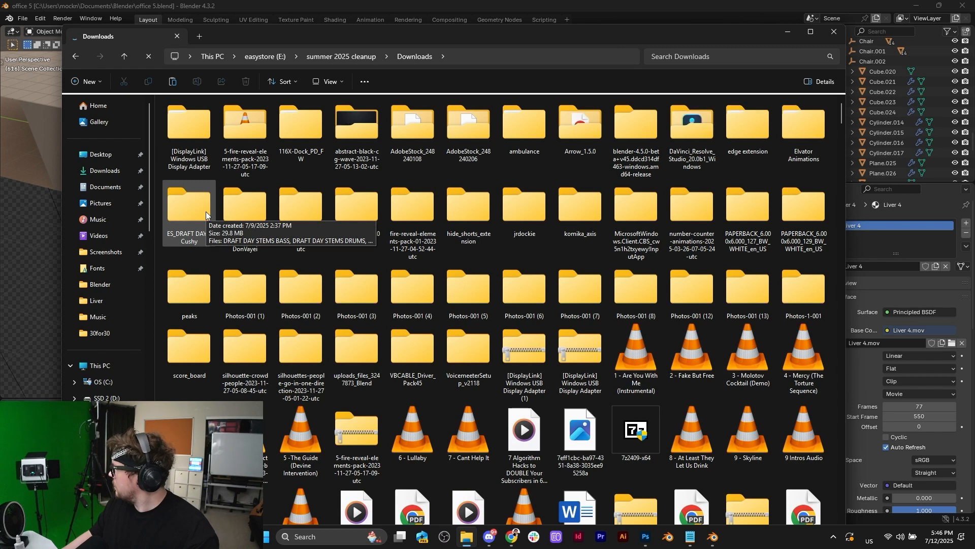
scroll(534, 372, "down", 5)
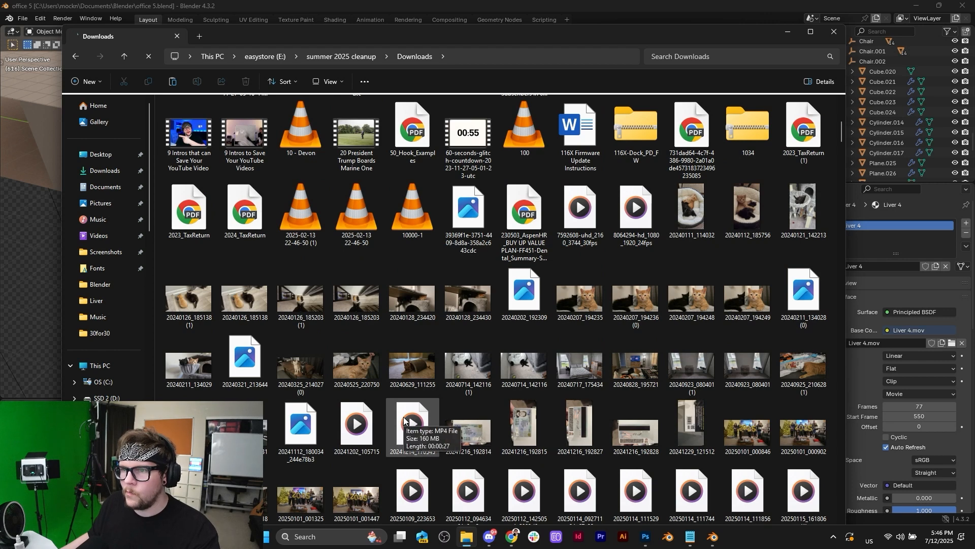
scroll(526, 409, "down", 6)
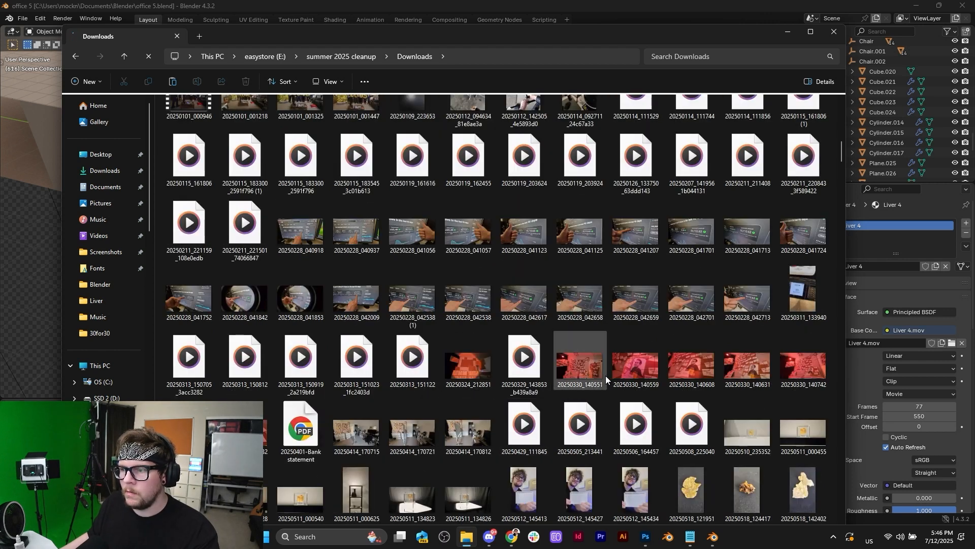
scroll(605, 376, "down", 6)
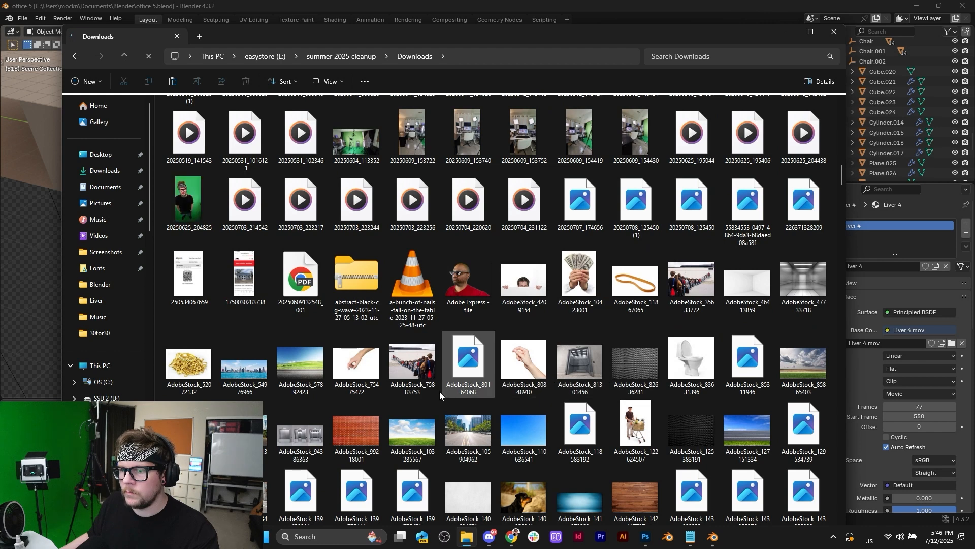
left_click(491, 451)
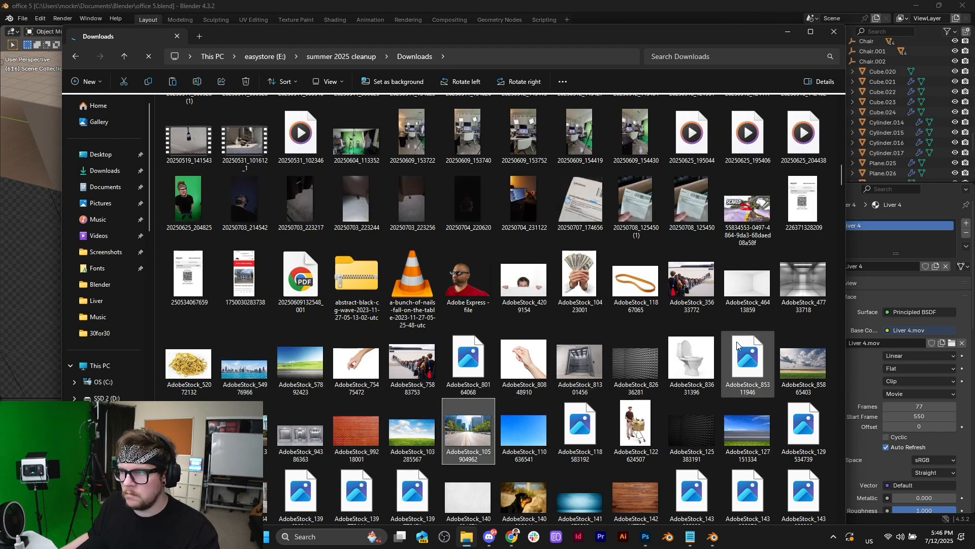
scroll(569, 376, "down", 3)
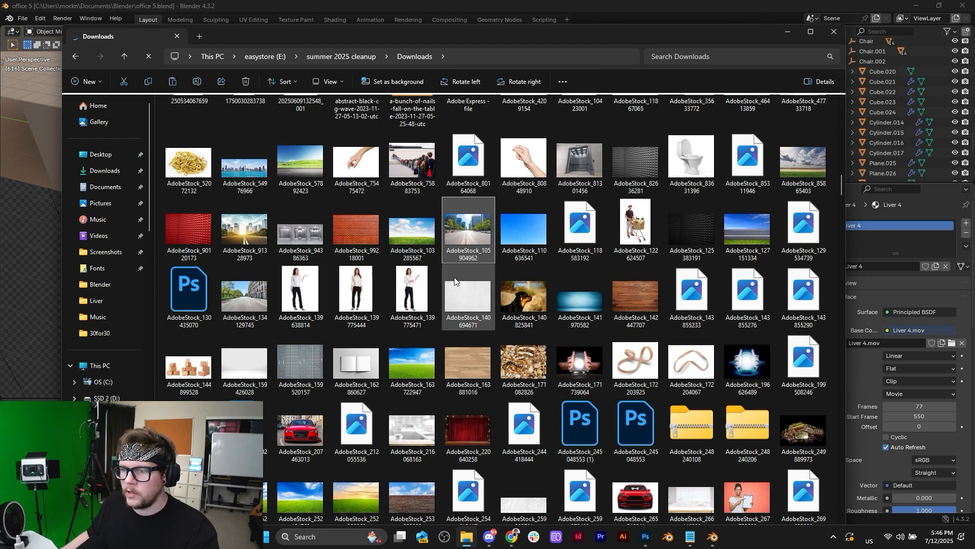
left_click(581, 235)
scroll(581, 235, "down", 3)
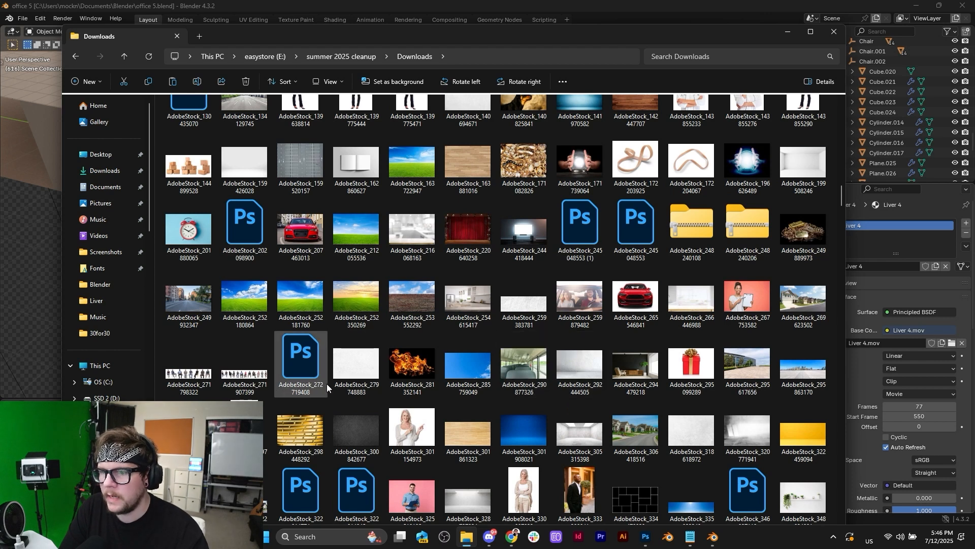
scroll(288, 251, "down", 3)
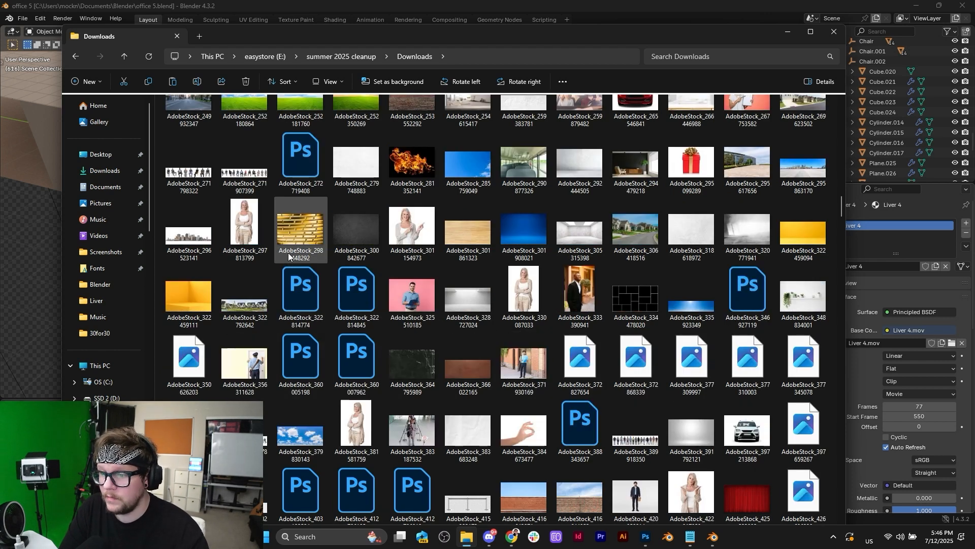
scroll(288, 252, "down", 3)
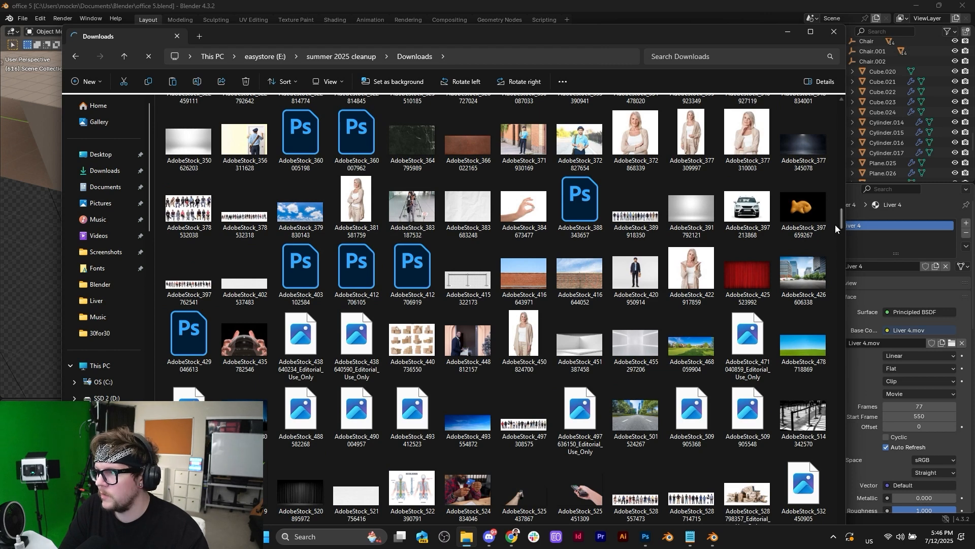
left_click_drag(845, 223, 844, 528)
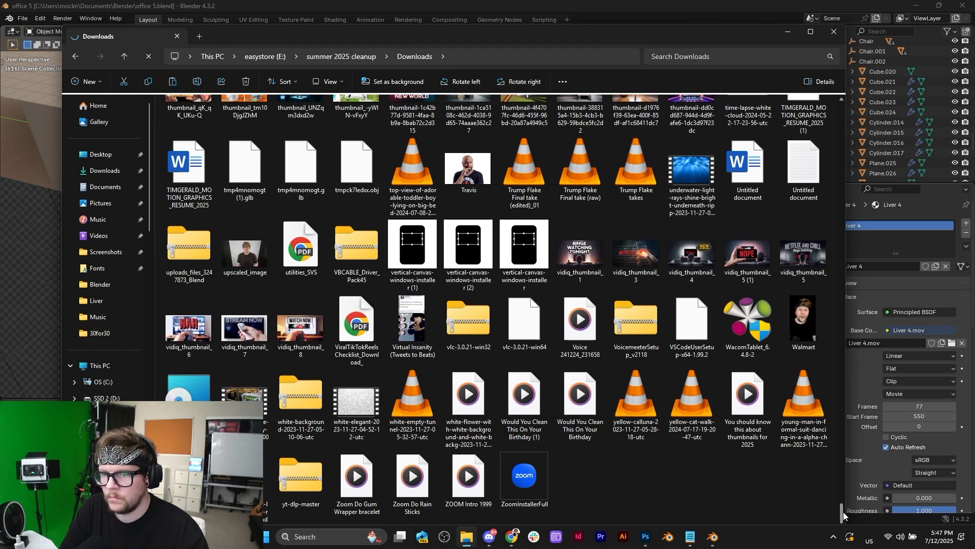
left_click_drag(843, 511, 849, 472)
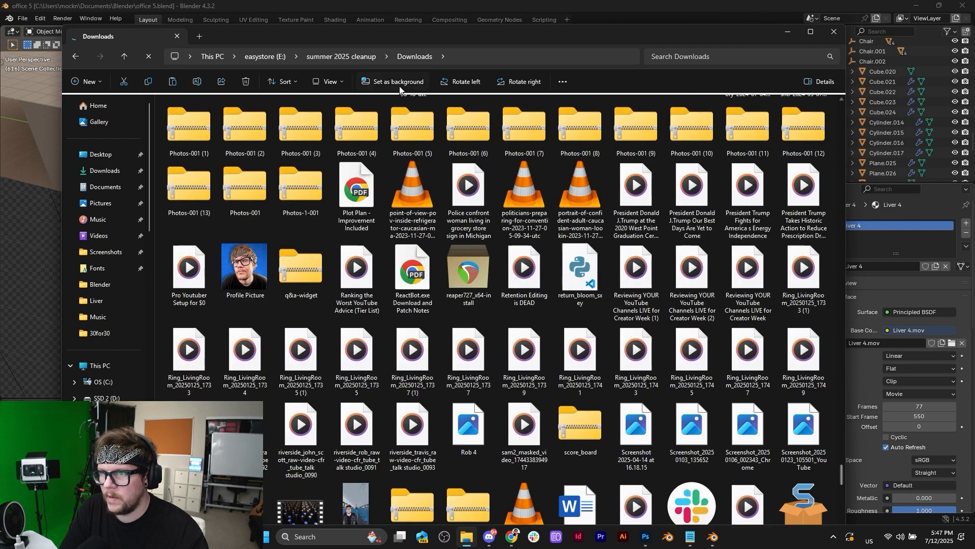
Step: Choose a sort order for the Downloads folder and scan its files again from beginning to end
left_click(284, 82)
left_click(290, 121)
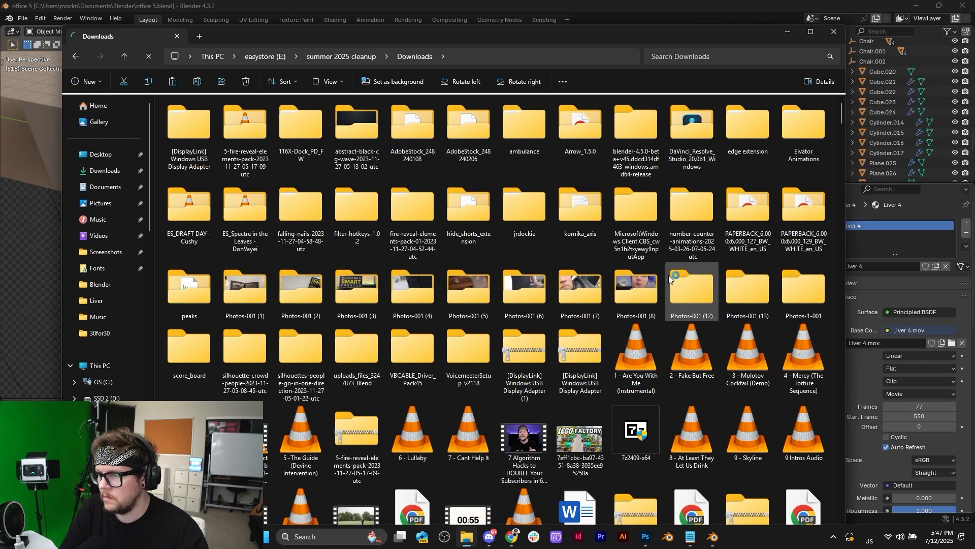
scroll(665, 276, "down", 10)
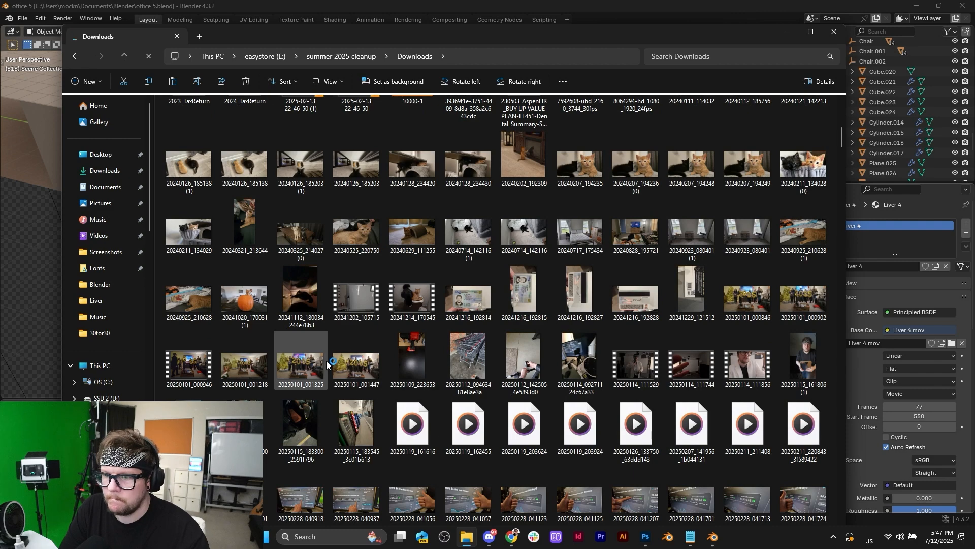
scroll(329, 365, "up", 8)
scroll(328, 365, "down", 6)
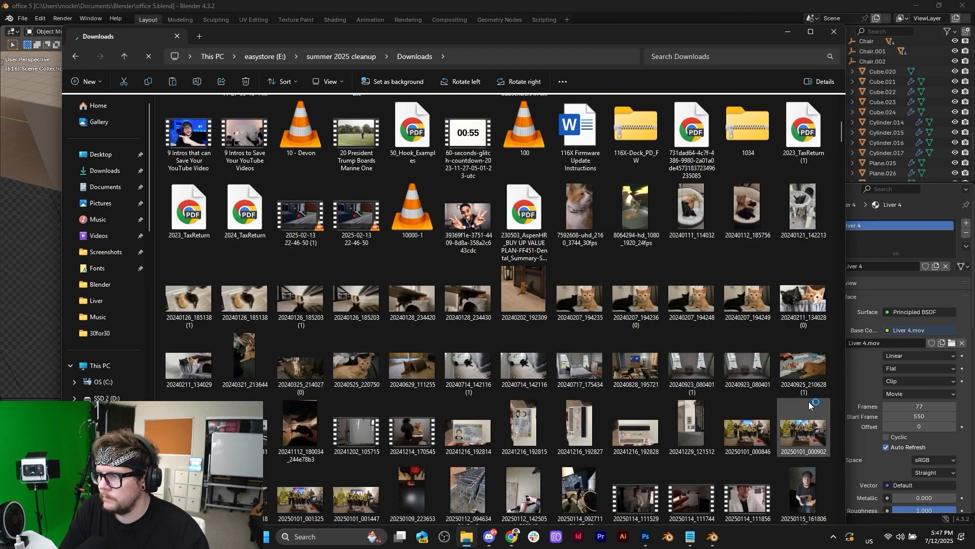
left_click_drag(843, 136, 840, 521)
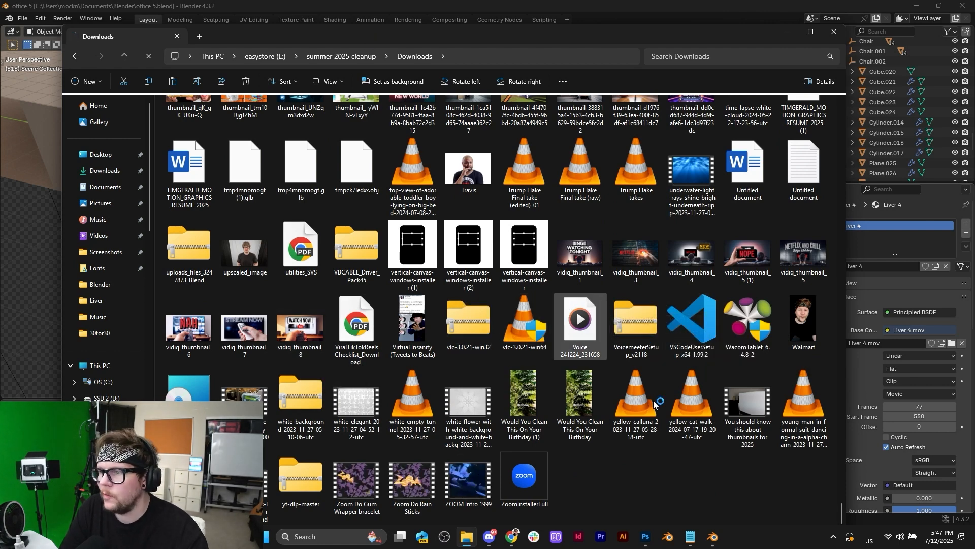
left_click_drag(843, 511, 843, 434)
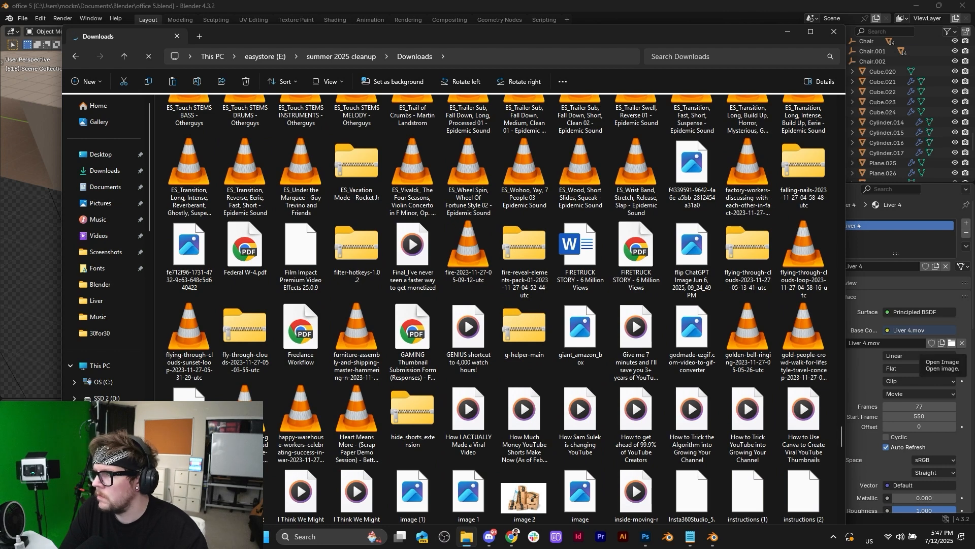
left_click(201, 37)
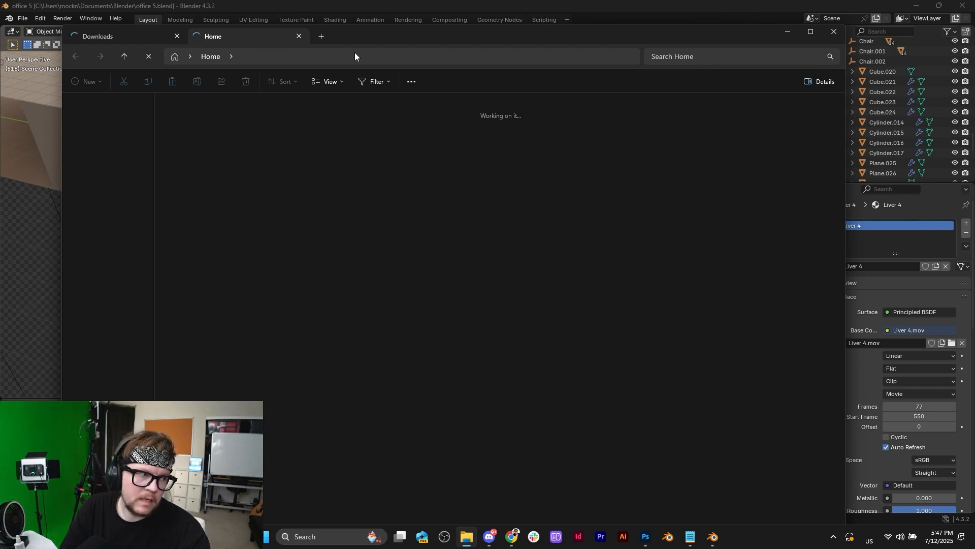
left_click_drag(355, 35, 355, 0)
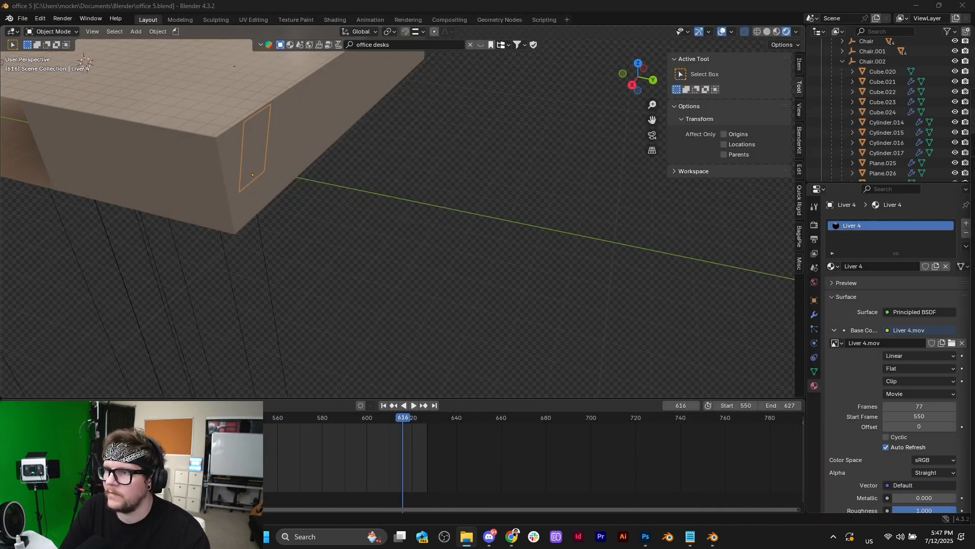
middle_click_drag(320, 177, 327, 172)
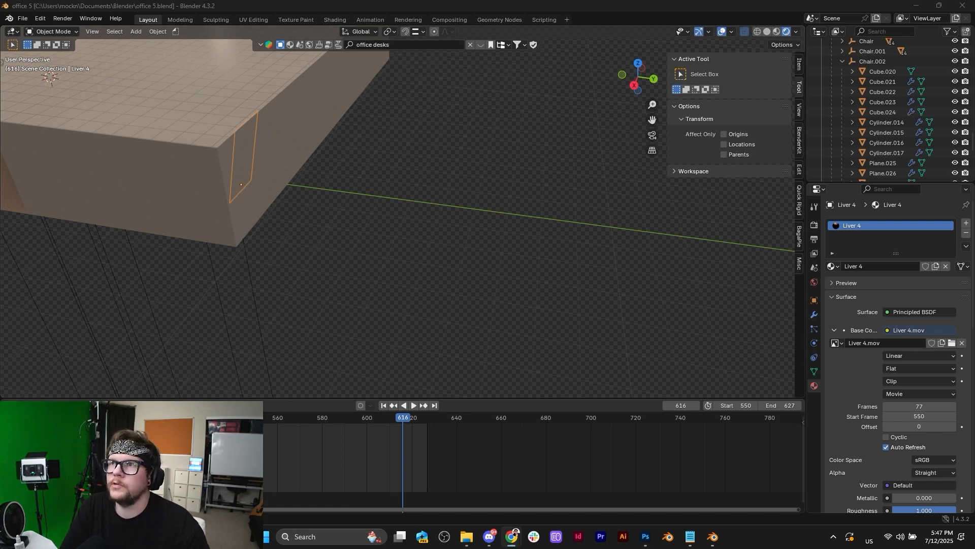
Step: Switch to ChatGPT, maximize its window, and start a prompt recalling the cheat of extending the sky to get a larger flat image below
left_click_drag(478, 56, 489, 130)
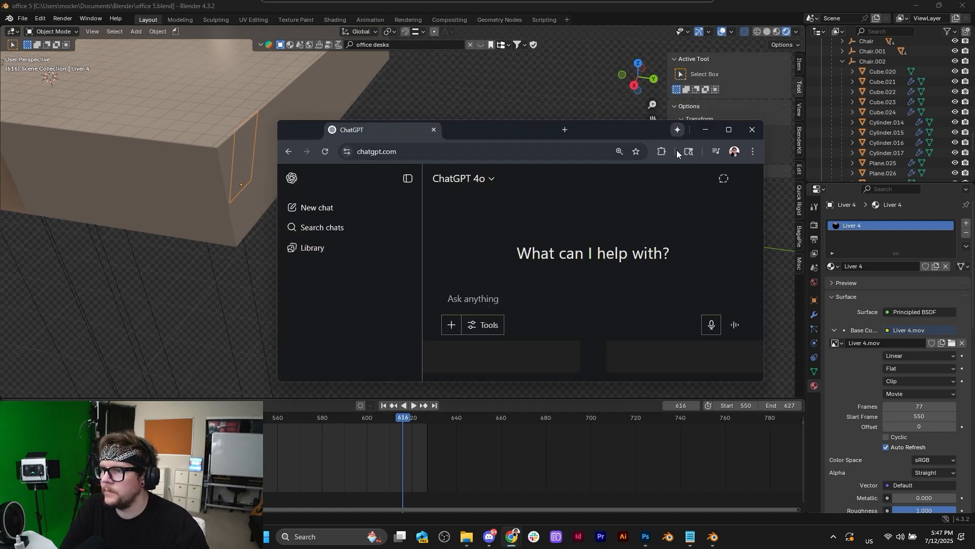
left_click(736, 129)
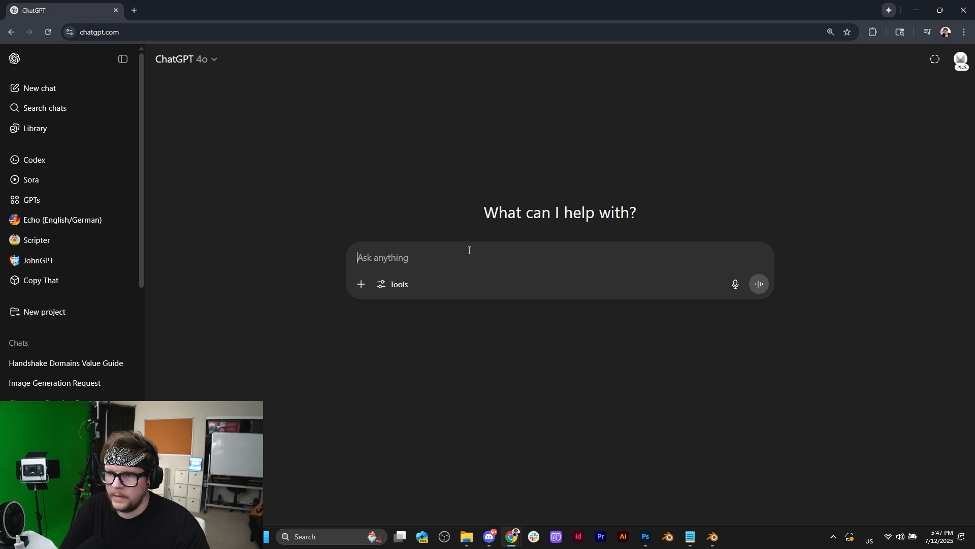
type("You kn")
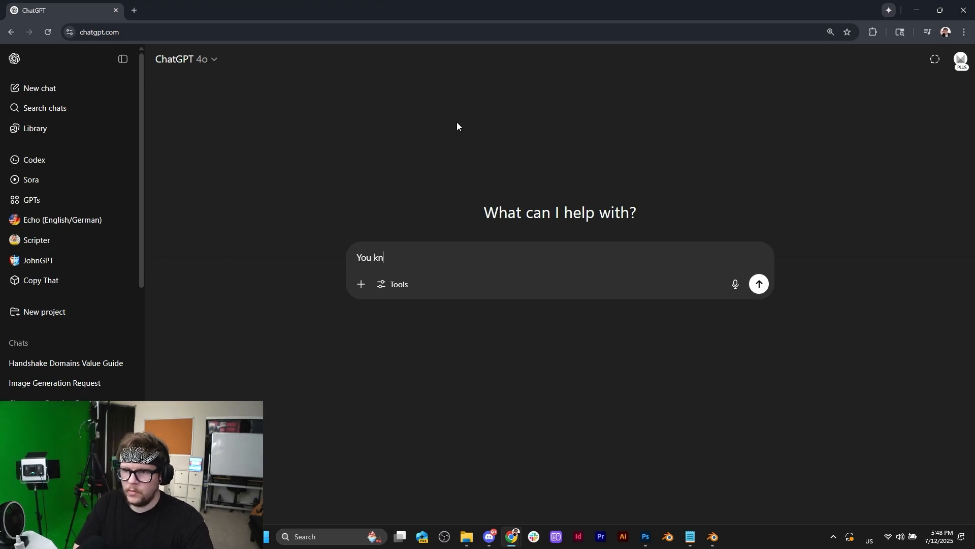
type("ow that way ")
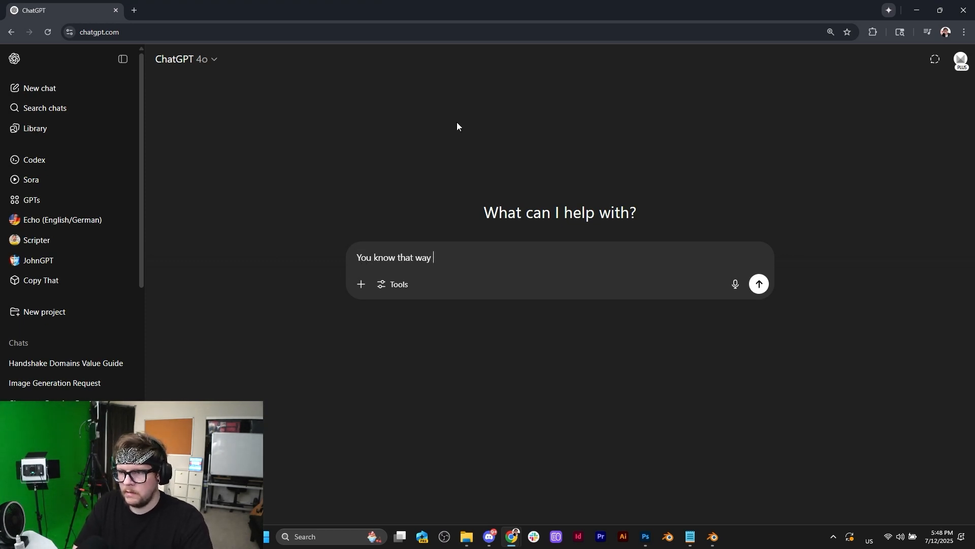
type("that we cheack")
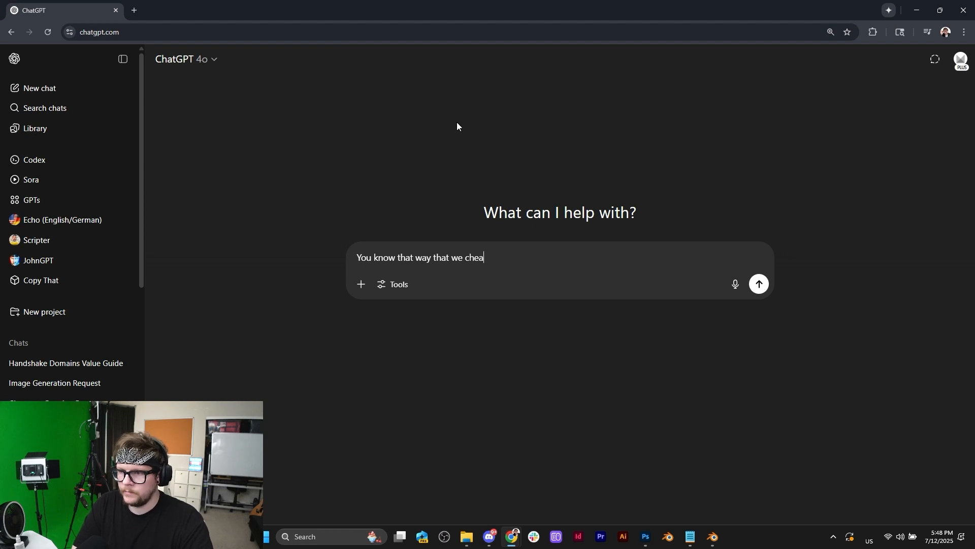
key("BackSpace")
key("BackSpace")
type("t")
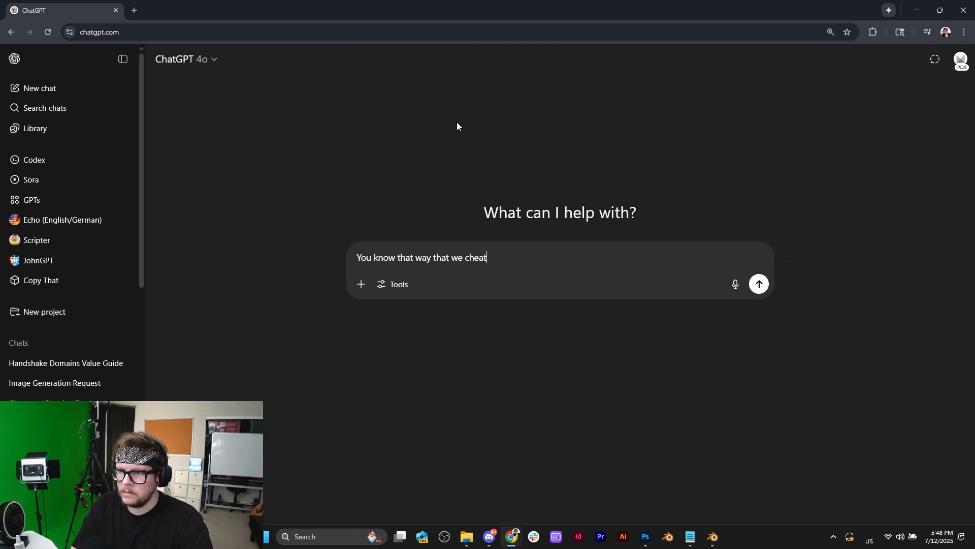
type(" to get a larger flat image at the bottom by ext")
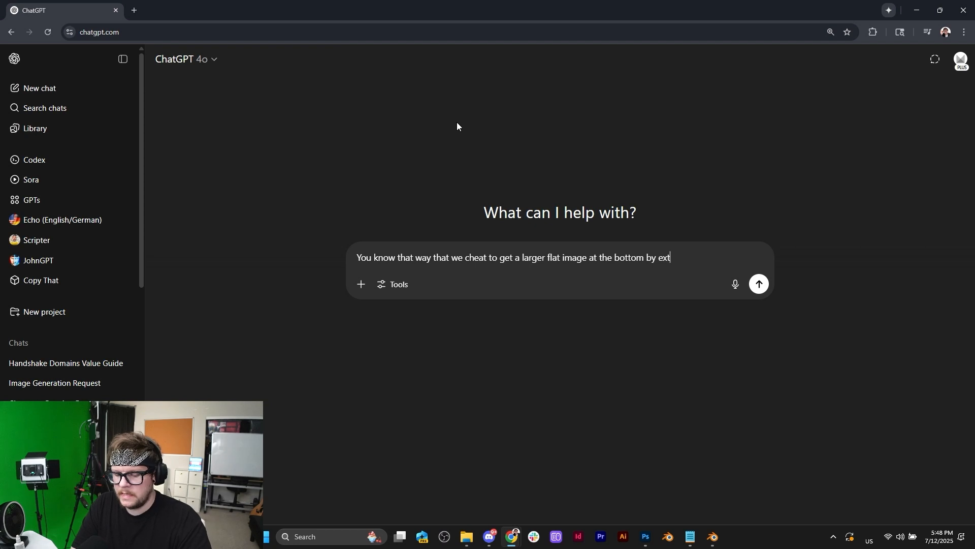
type("y? ")
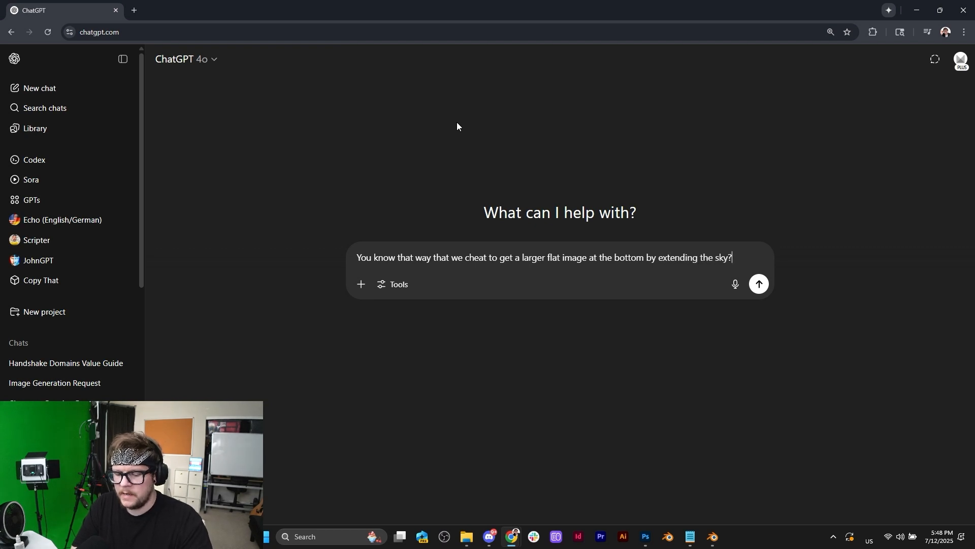
Step: Continue the prompt by requesting a flat scene of a city sidewalk, with road at bottom and the sidewalk horizontally above that
type("Well I nee")
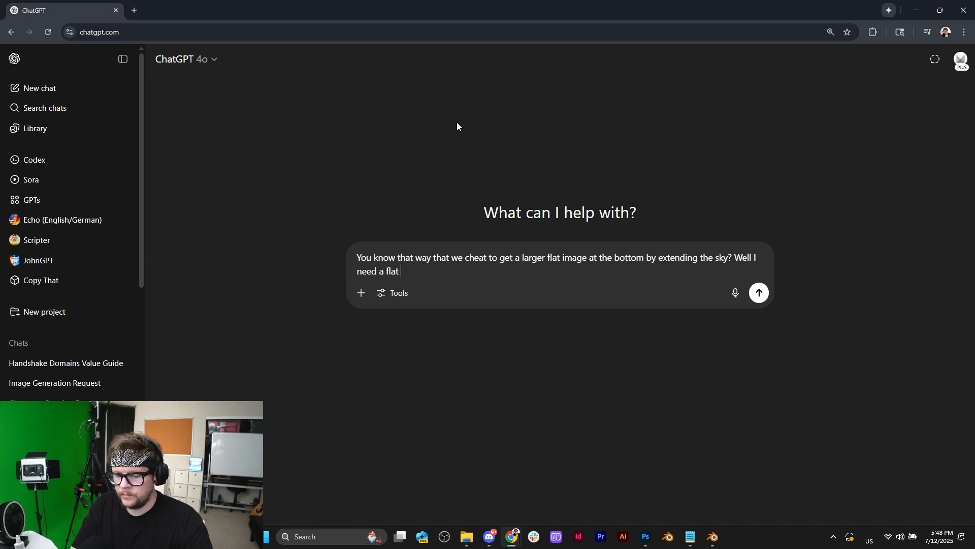
type("d a flat scene")
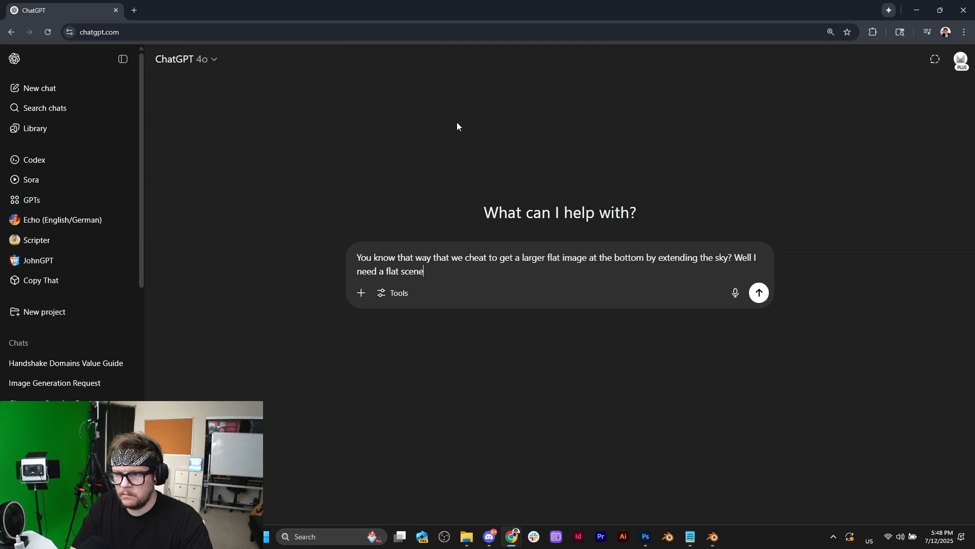
type(" of a cit")
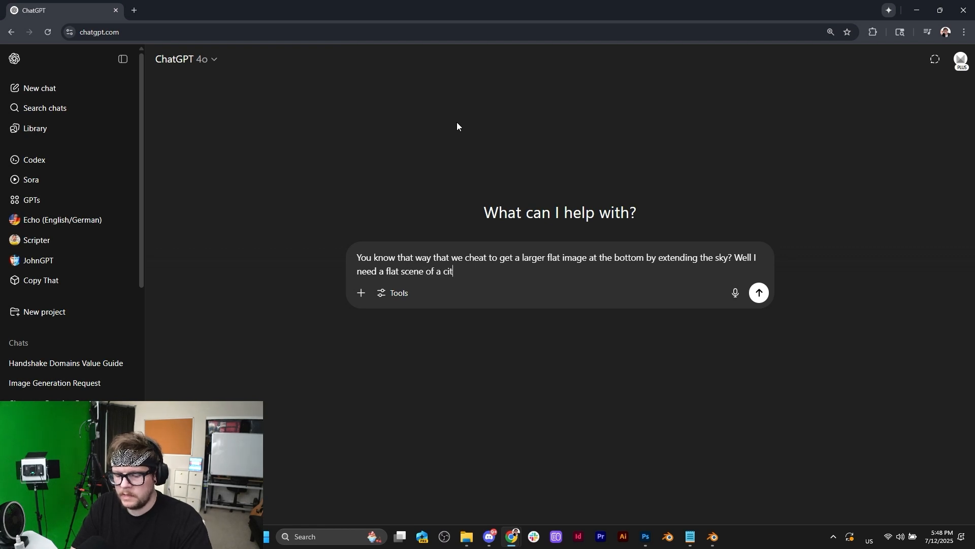
type("y sidewalk, ")
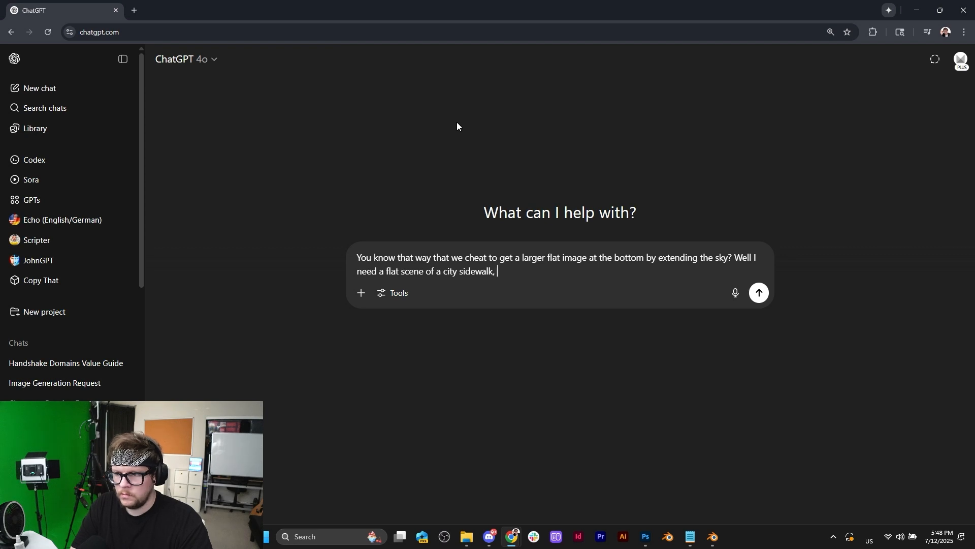
type("rough")
key("BackSpace")
key("BackSpace")
key("BackSpace")
type("ad a")
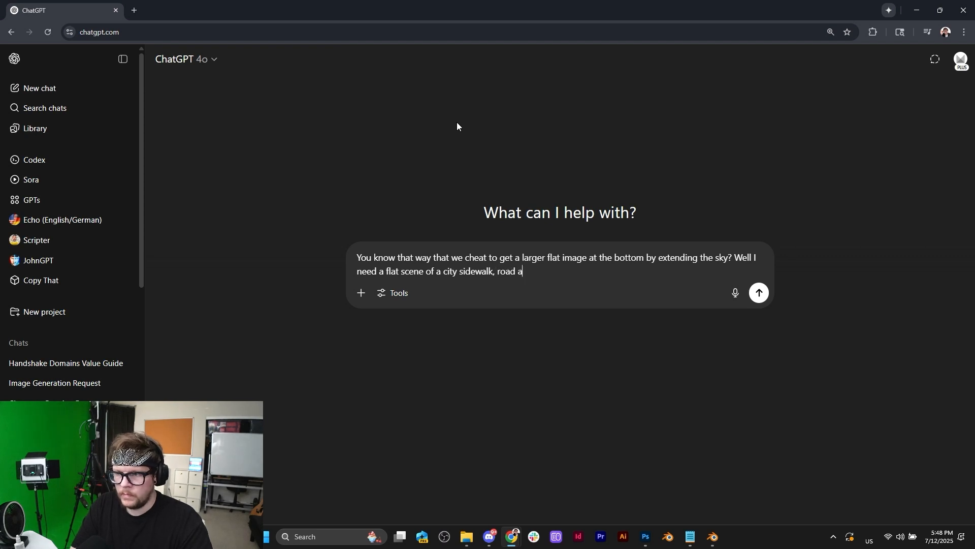
type("t bottom, then sidewalk horizontal")
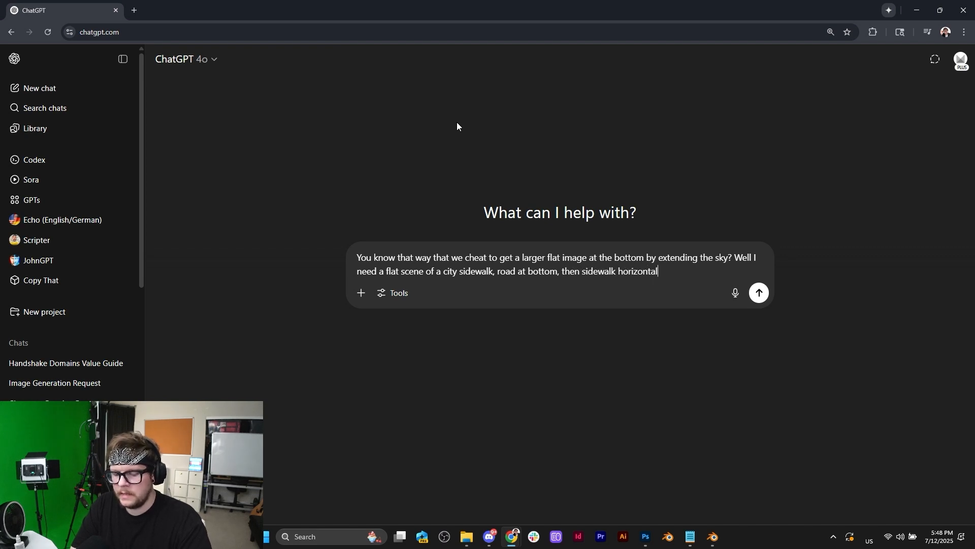
type("ly above that, th")
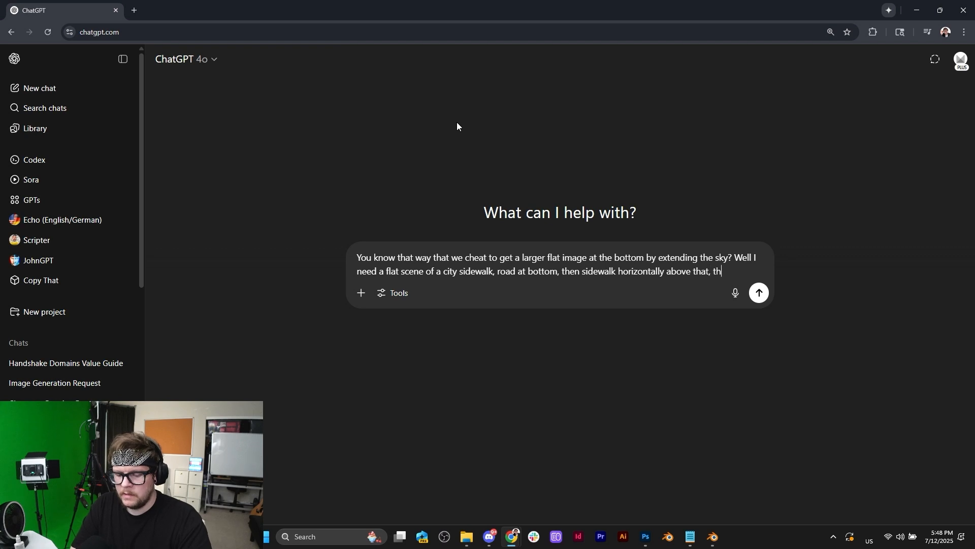
Step: Finish the prompt by asking for about ten city buildings next to each other with lots of sky at the top, and submit it
type("en of course city buildings, try to fit like")
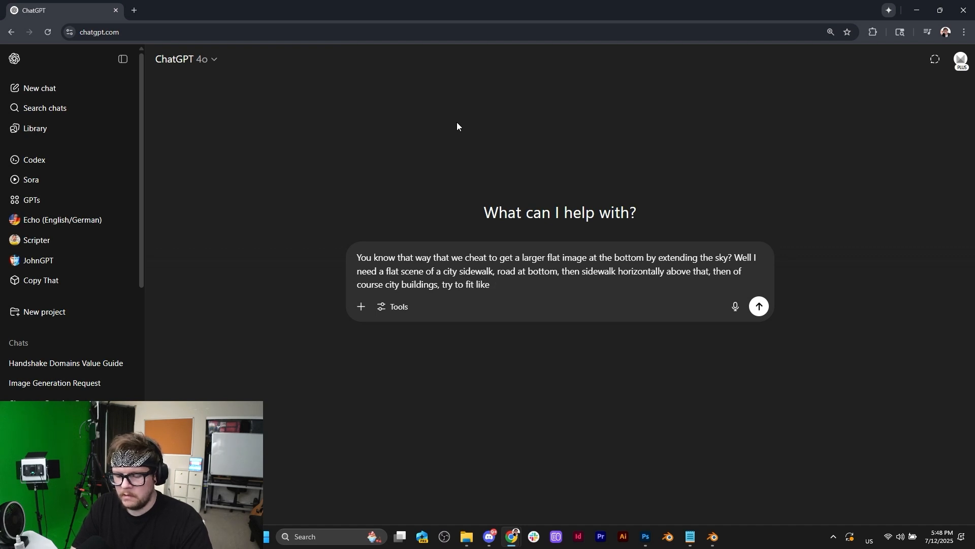
type("next to")
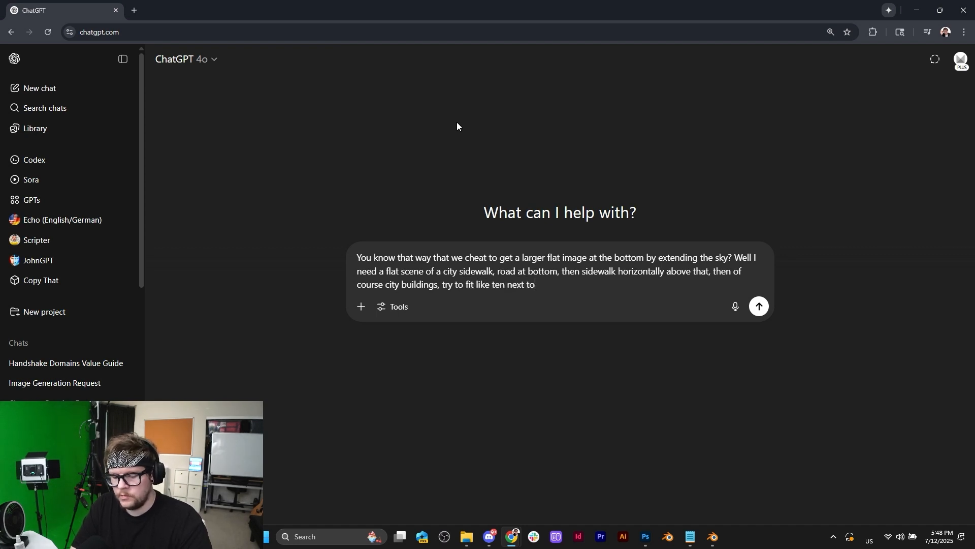
type(" each other whic")
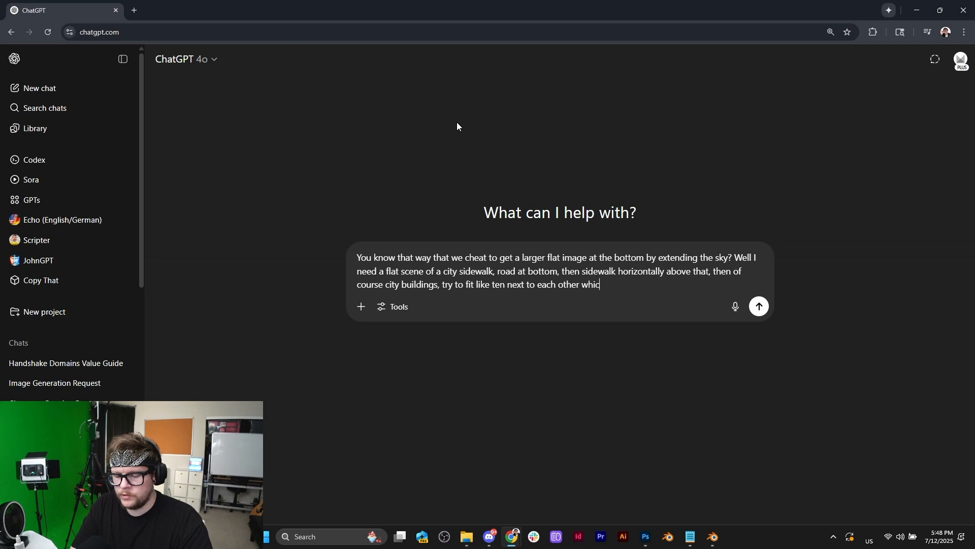
type("h will require")
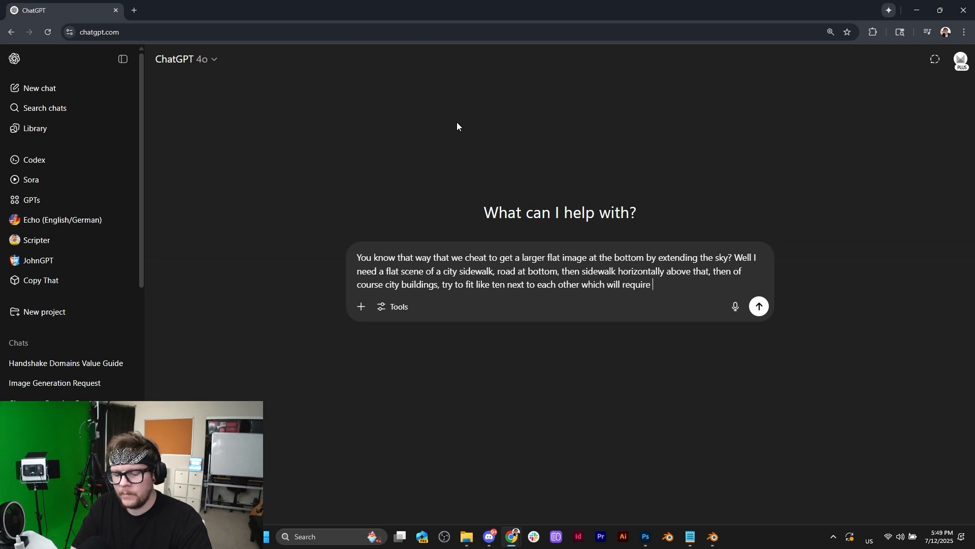
type(" a shitload of")
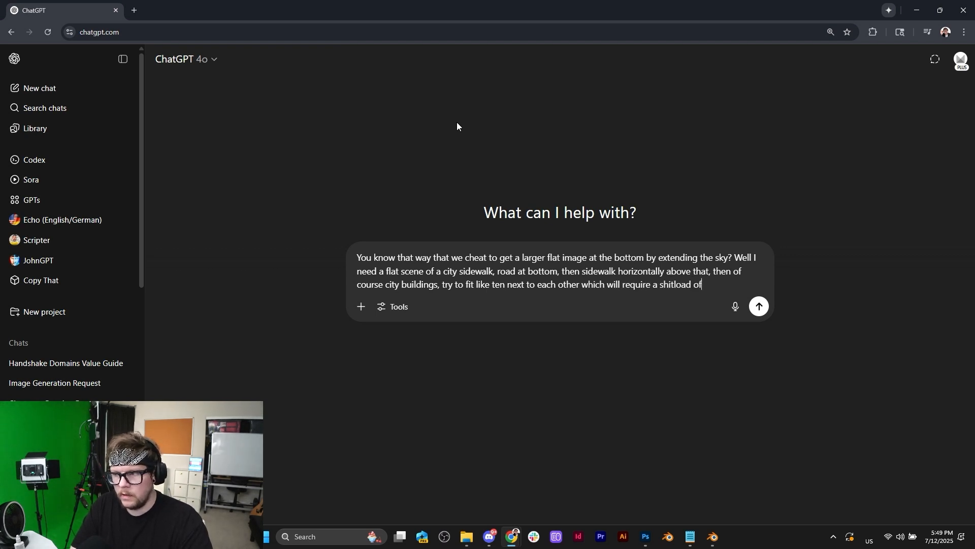
type(" sky")
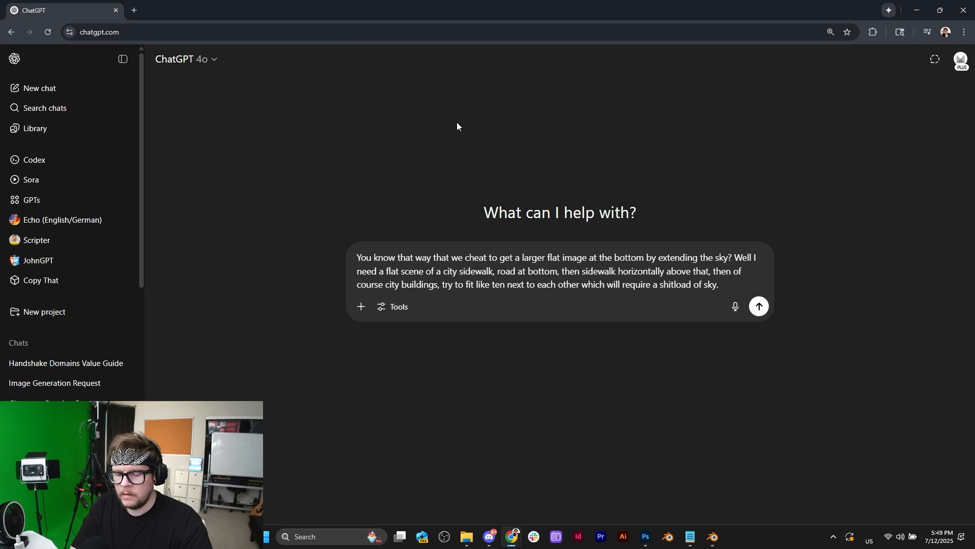
type(" at the tom")
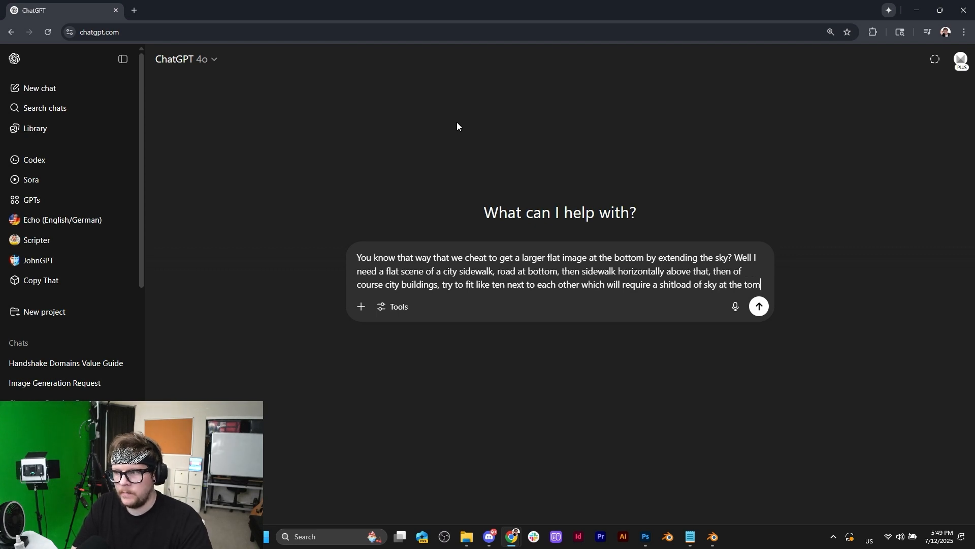
key("Return")
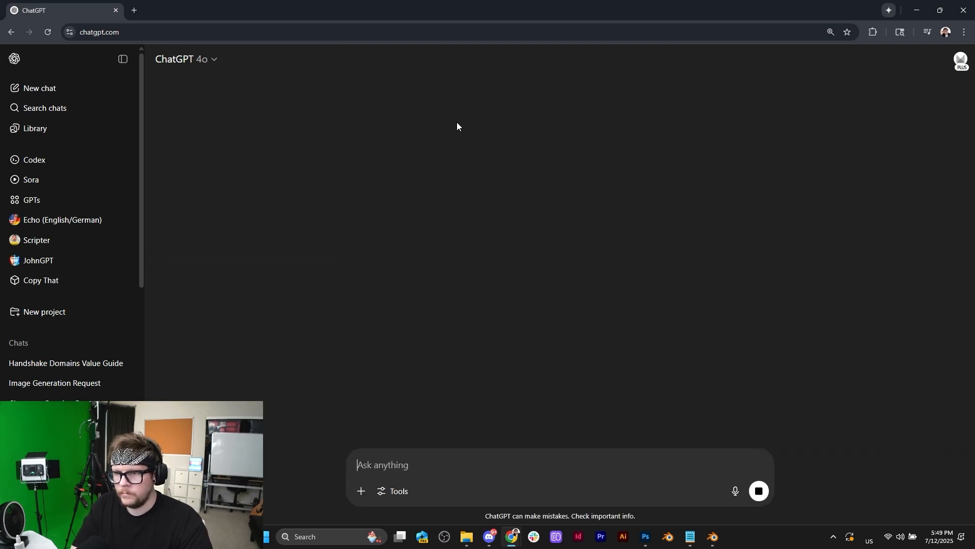
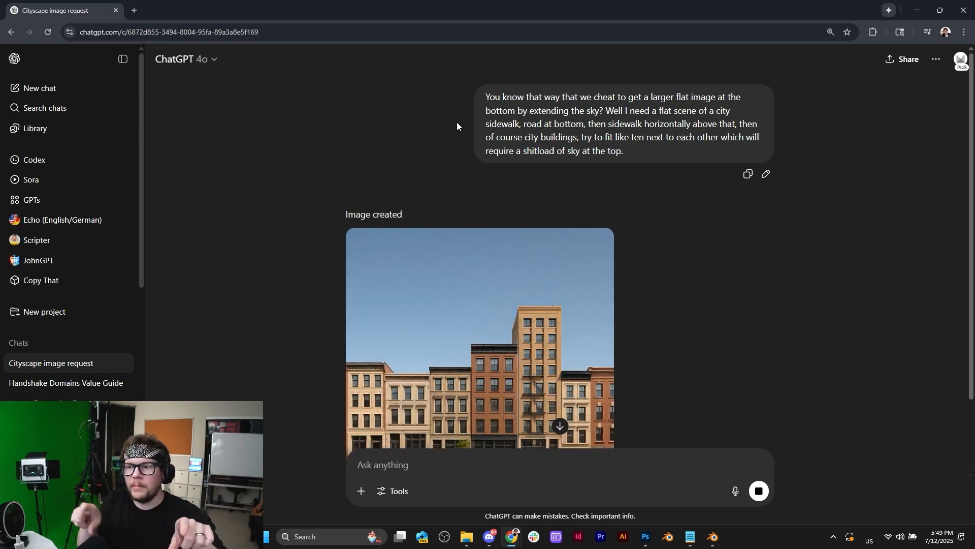
Step: Download the generated cityscape image and send the follow-up request "zoom out more please, but yes"
scroll(592, 298, "down", 3)
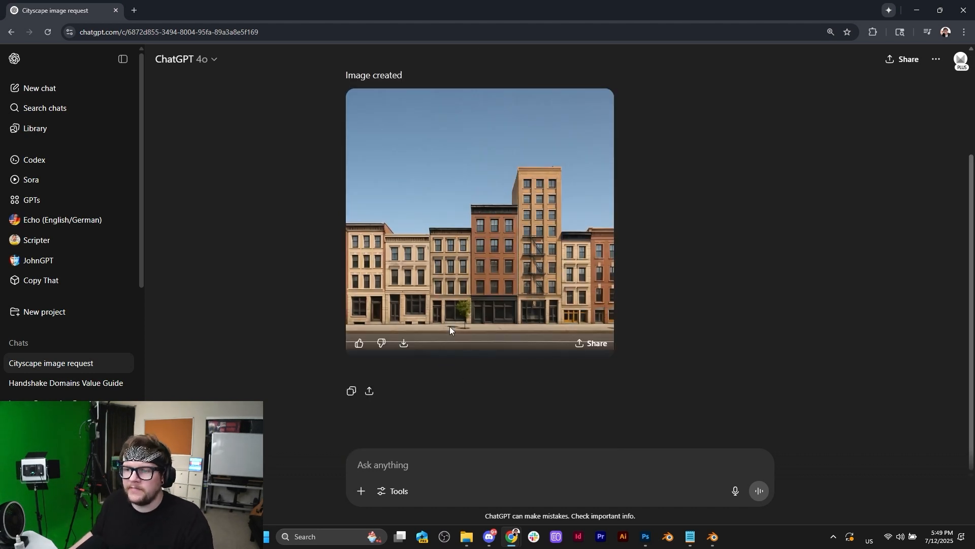
left_click(405, 348)
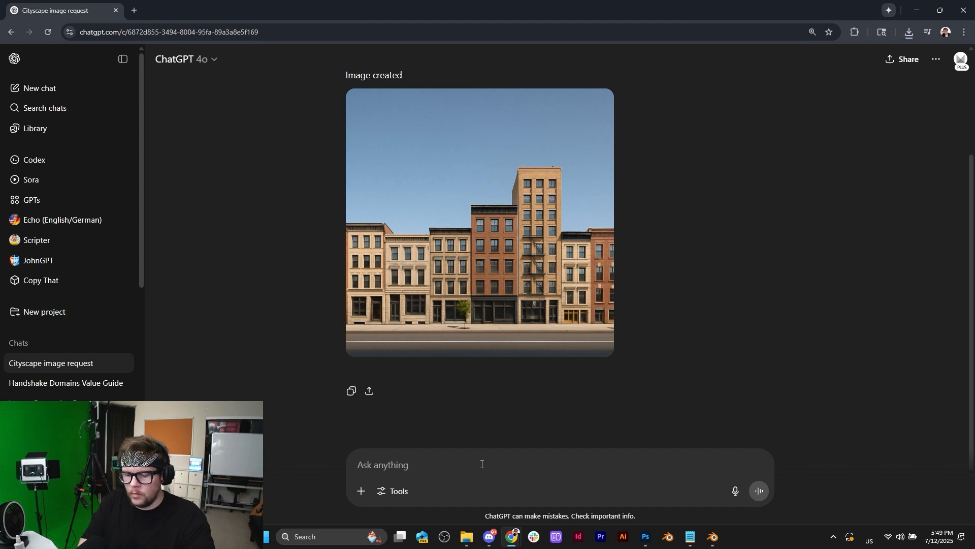
type("zoom out mo")
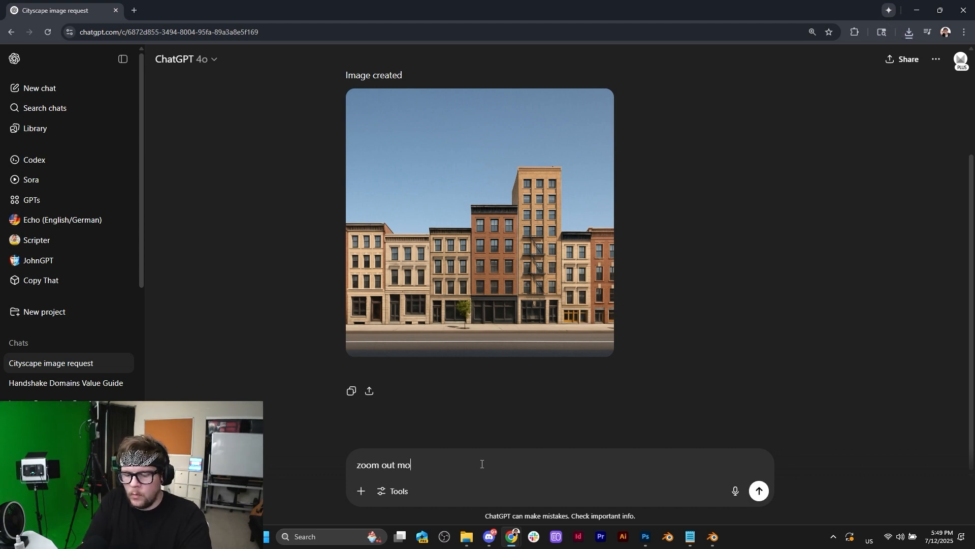
type("re please, but")
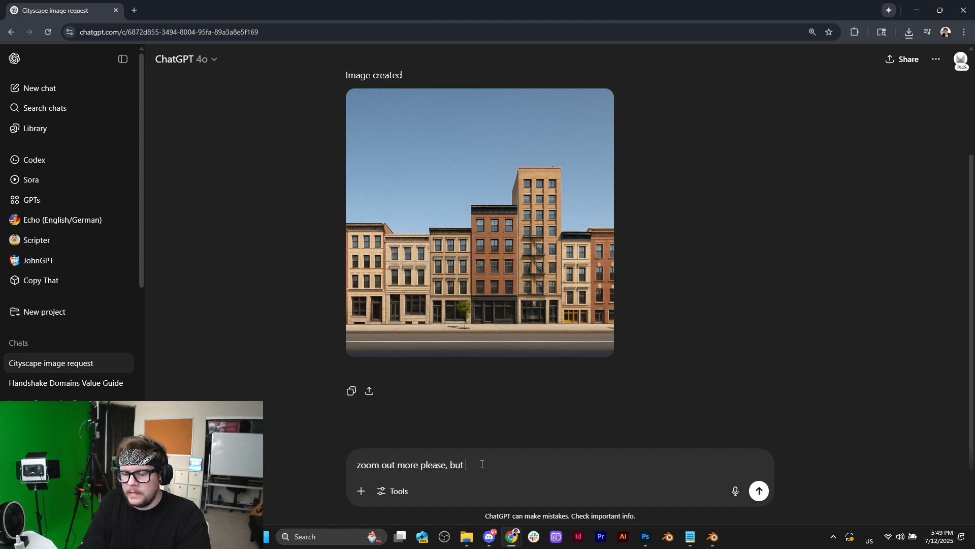
type(" yes")
key("Return")
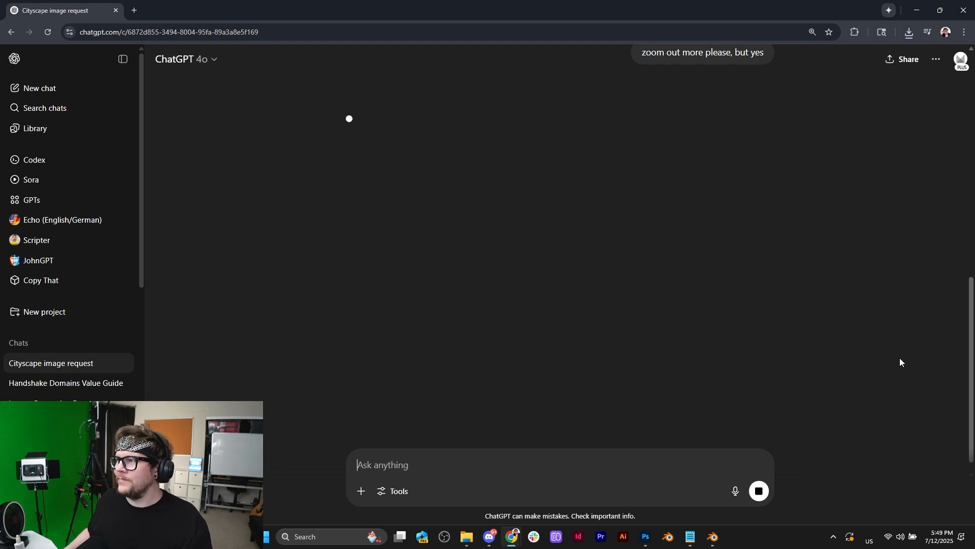
Step: Review the first cityscape image in the chat while the new version generates, and open it enlarged
scroll(684, 233, "up", 8)
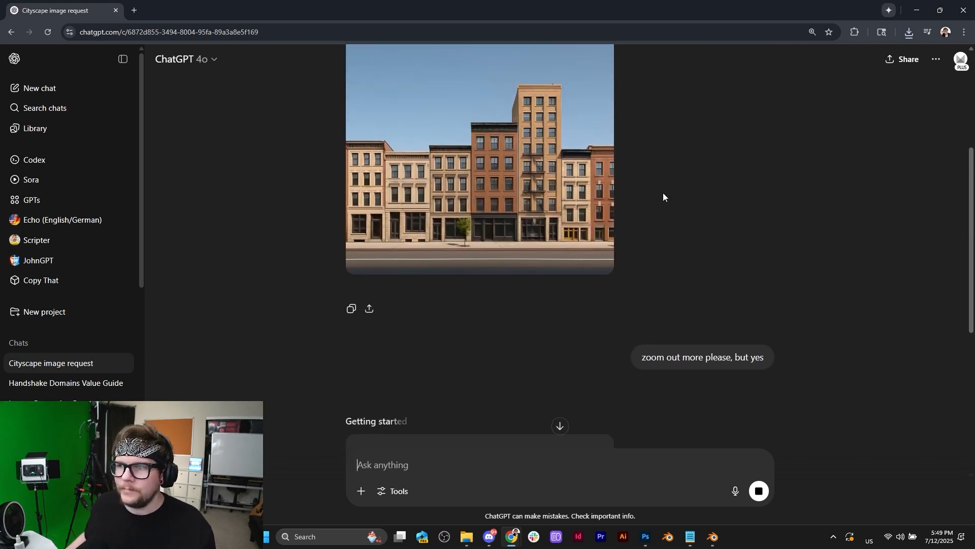
scroll(666, 191, "down", 1)
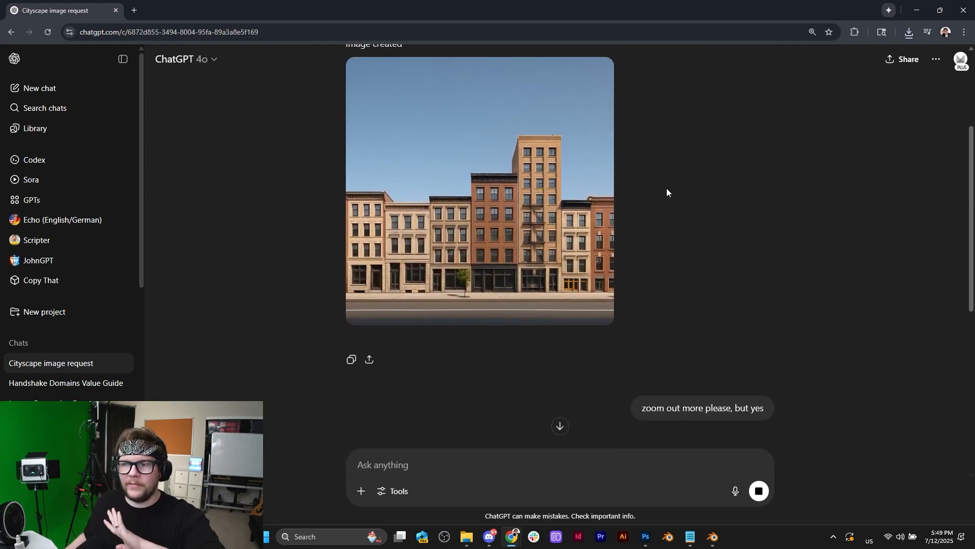
scroll(675, 177, "up", 1)
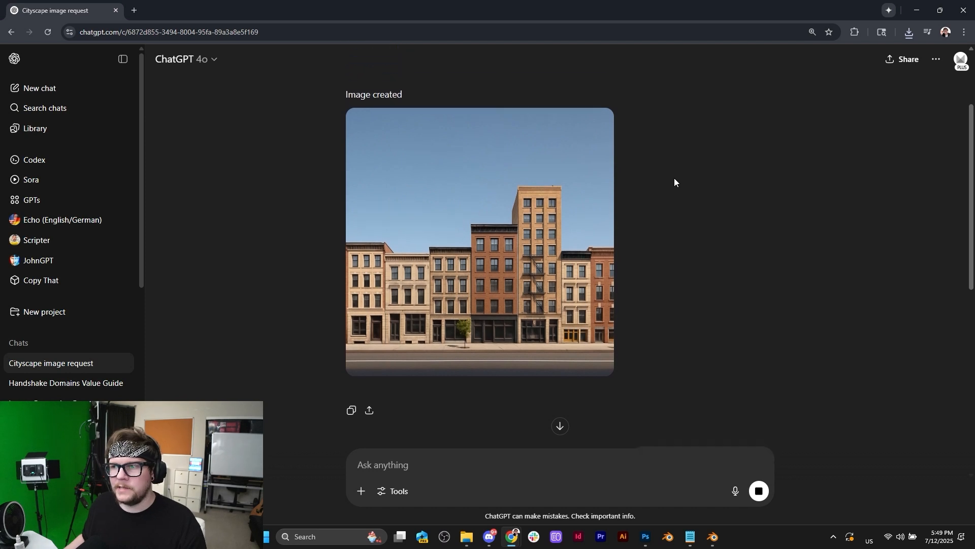
scroll(674, 178, "down", 2)
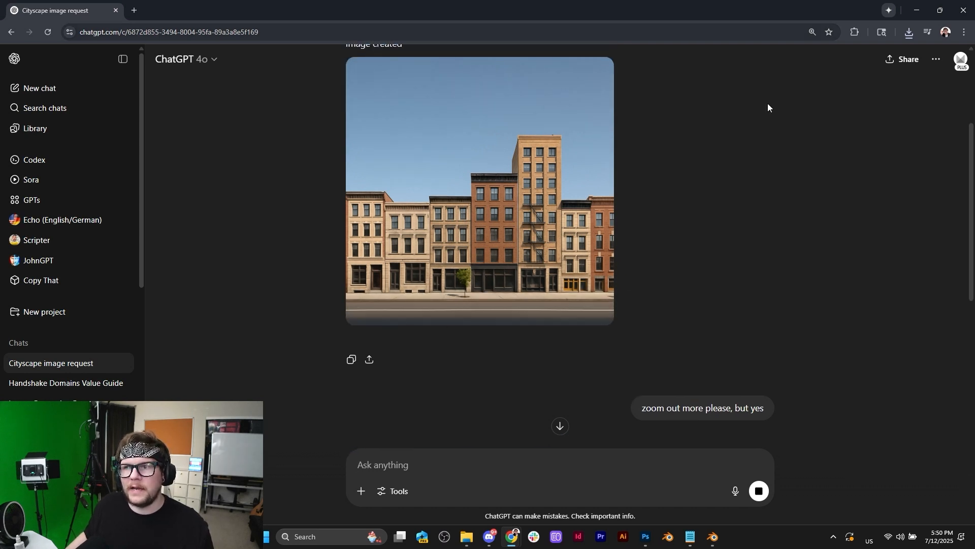
scroll(705, 231, "down", 4)
scroll(584, 254, "up", 3)
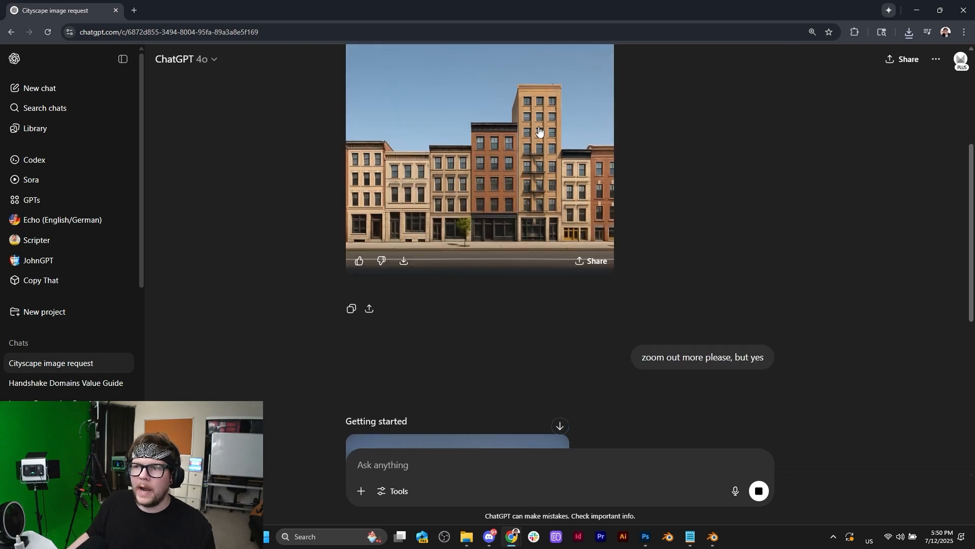
left_click(541, 135)
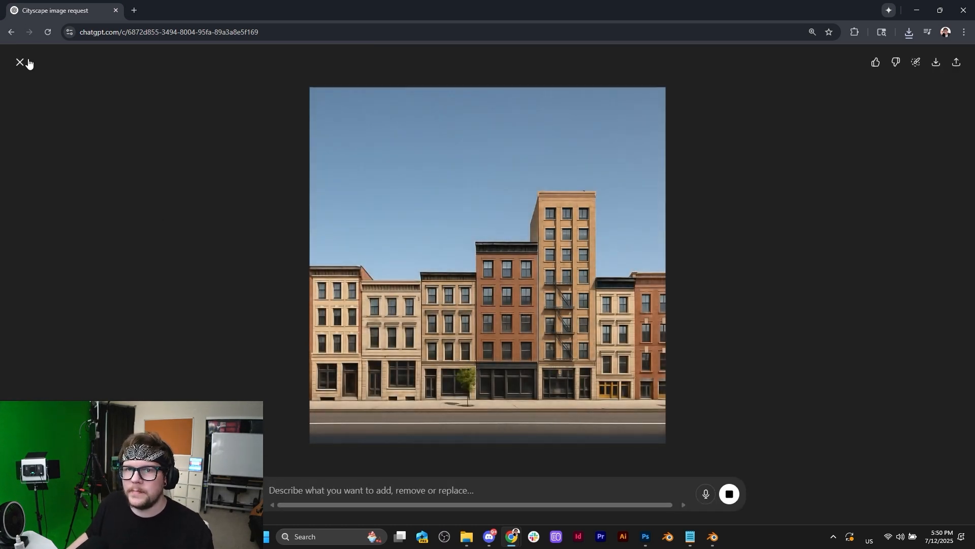
Step: Close the enlarged image, check the new version's progress in the chat, and show the downloaded cityscape file in its folder
left_click(21, 62)
scroll(579, 264, "down", 4)
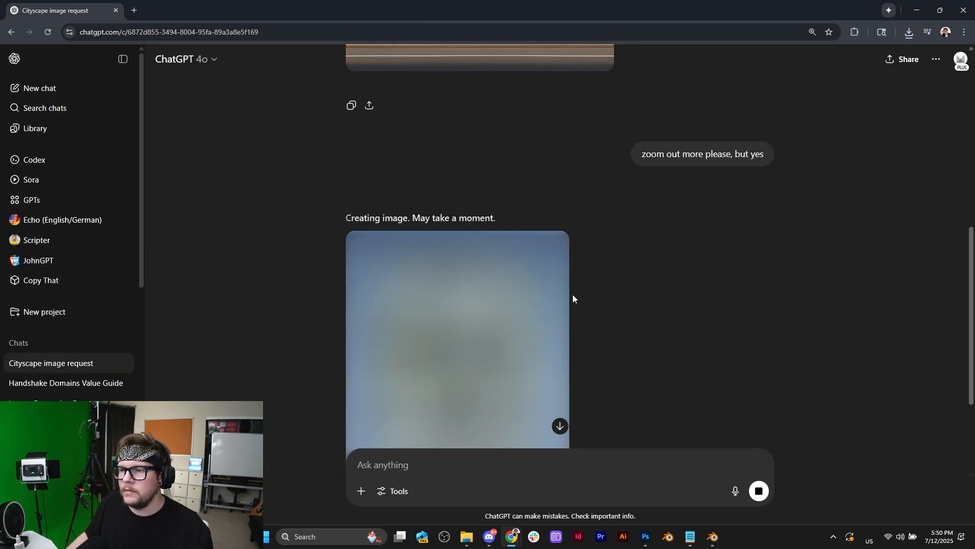
scroll(572, 304, "down", 2)
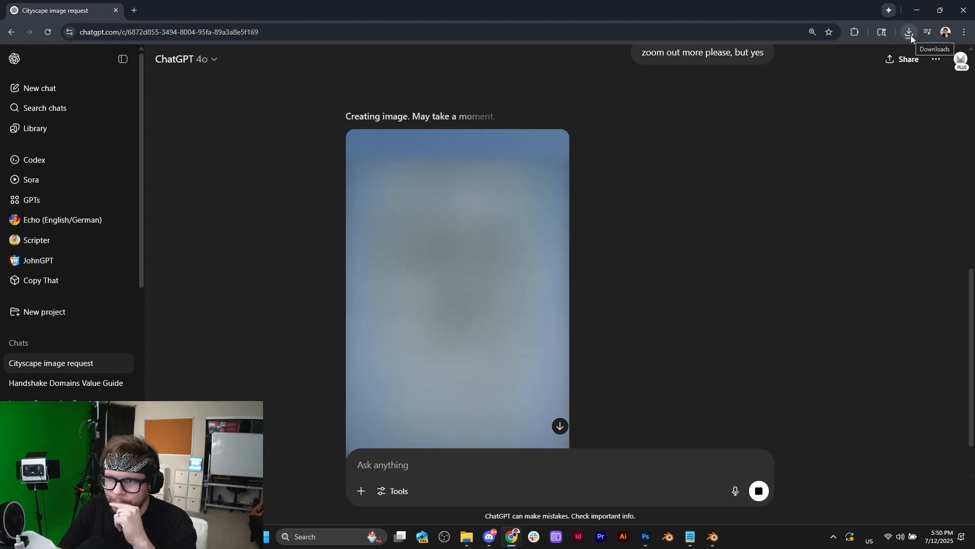
left_click(910, 35)
left_click(883, 76)
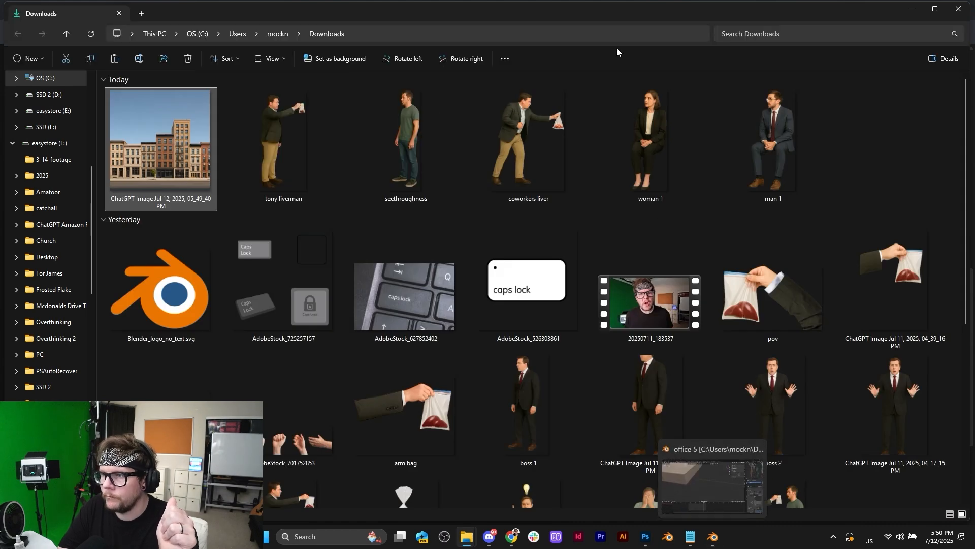
Step: Switch to the office 5 scene in Blender and start an images-as-planes import with the Emission shader
left_click(713, 536)
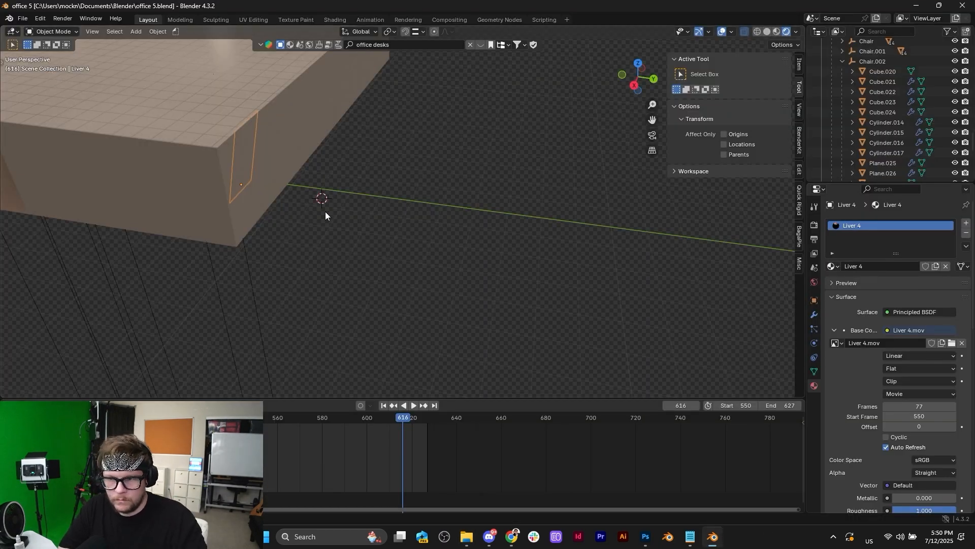
key("shift+a")
mouse_move(325, 212)
left_click(379, 233)
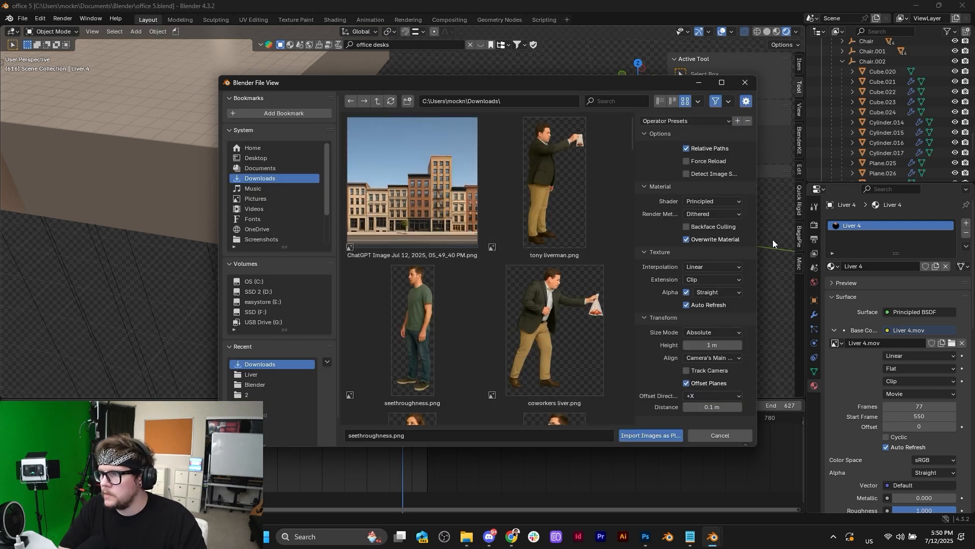
left_click(716, 200)
left_click(694, 234)
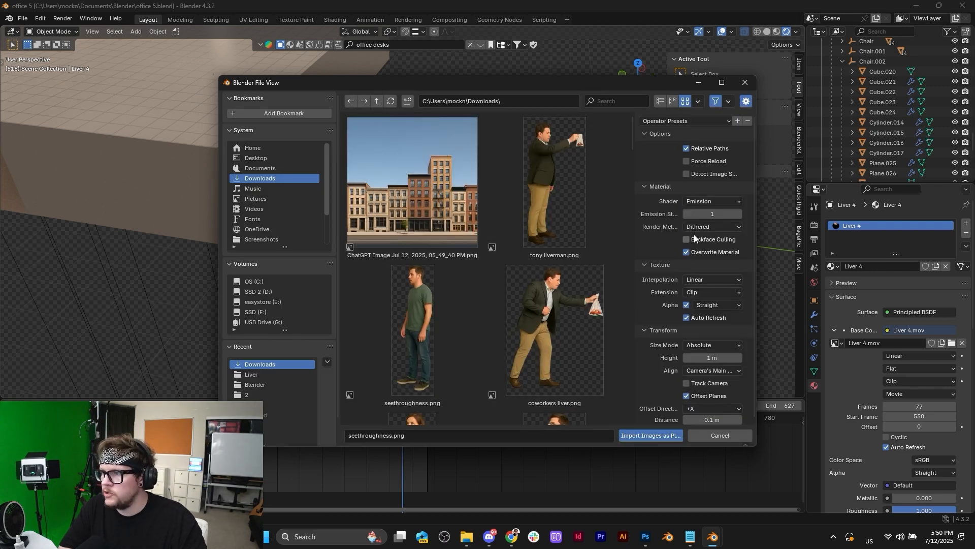
left_click(657, 436)
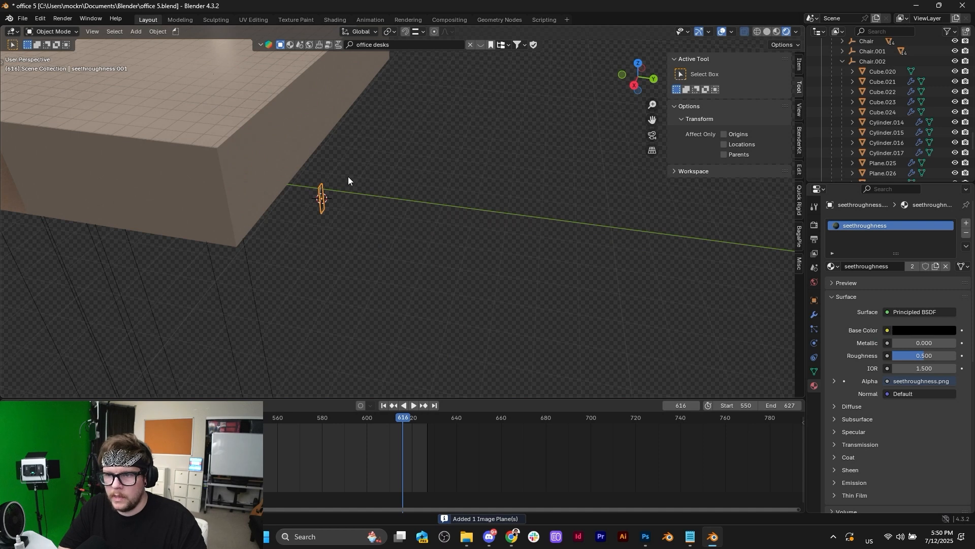
key("KP_Decimal")
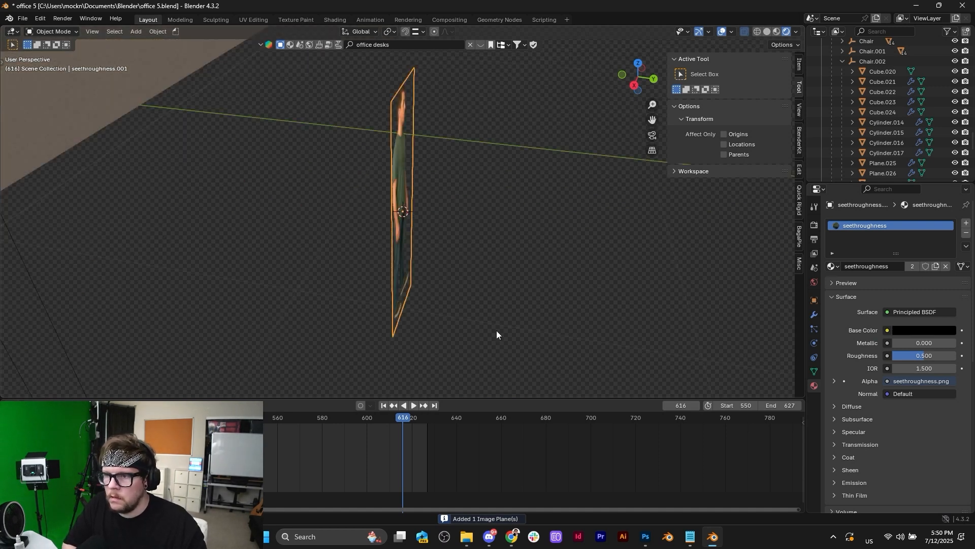
scroll(496, 285, "down", 3)
key("x")
left_click(495, 286)
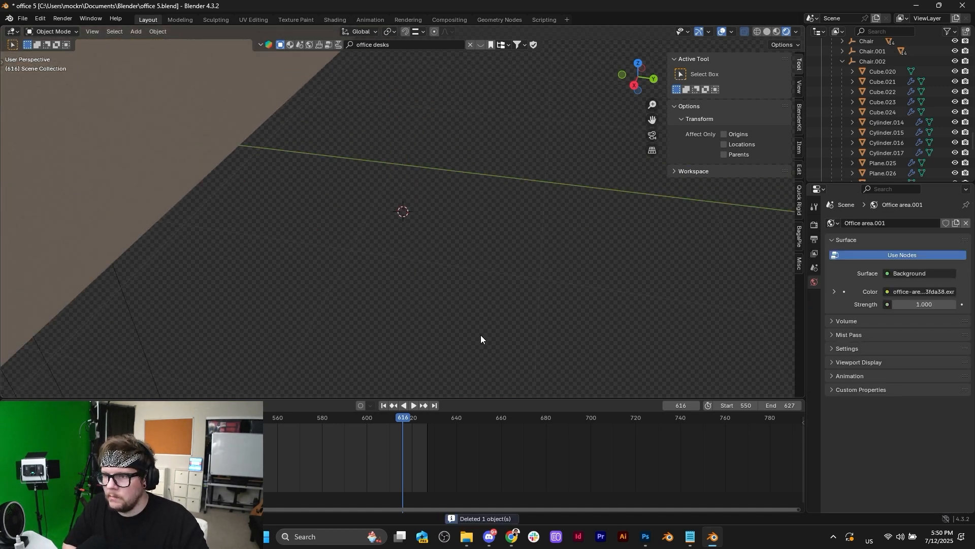
Step: Import the first cityscape, ChatGPT Image Jul 12, 2025, 05_49_40 PM.png, from Downloads as an image plane
key("shift+a")
mouse_move(513, 209)
left_click(538, 226)
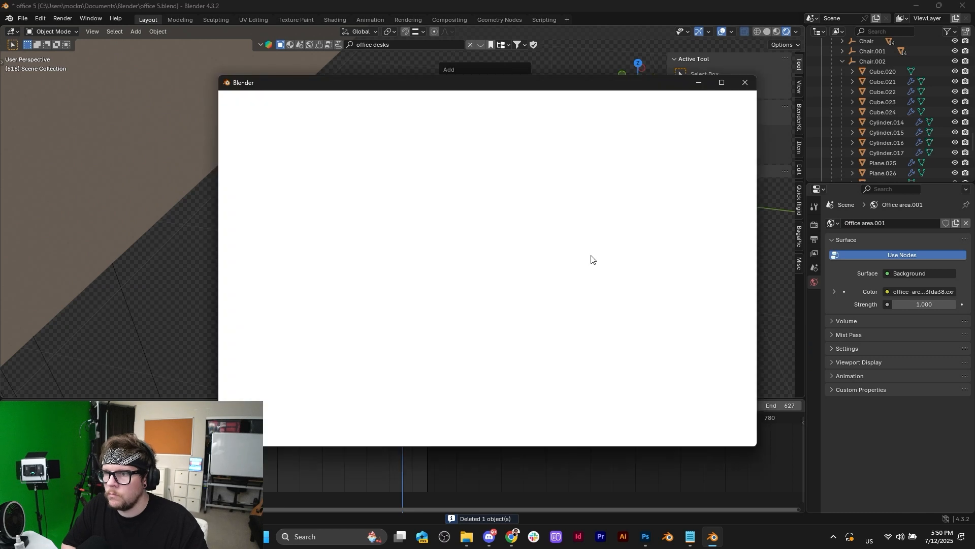
left_click(377, 153)
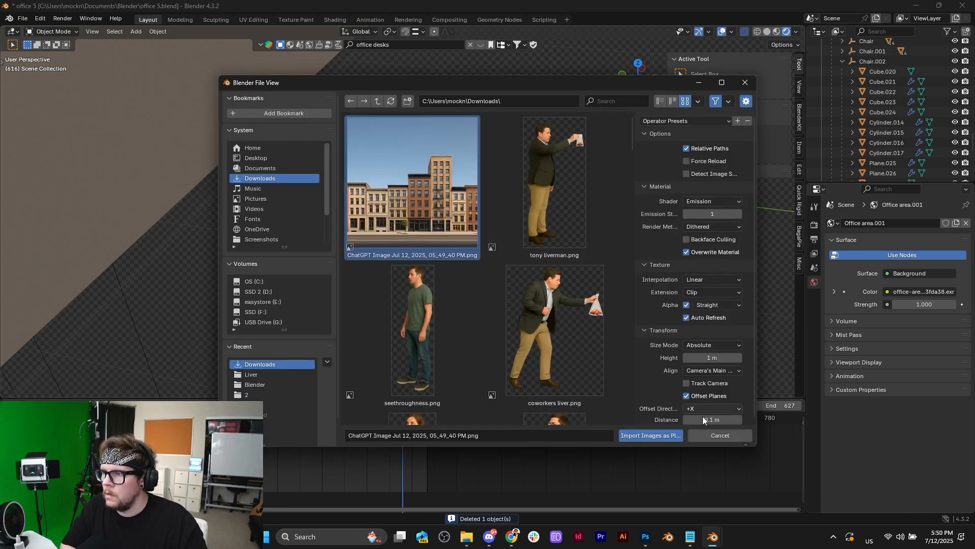
left_click(651, 435)
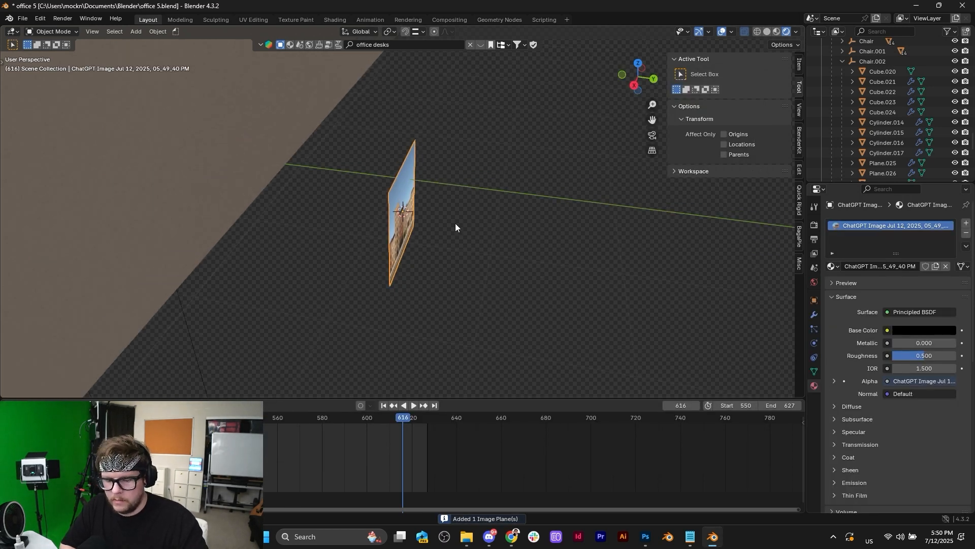
Step: In camera view, scale the cityscape plane up to span most of the frame and raise it about 1.85 m along Z
key("KP_0")
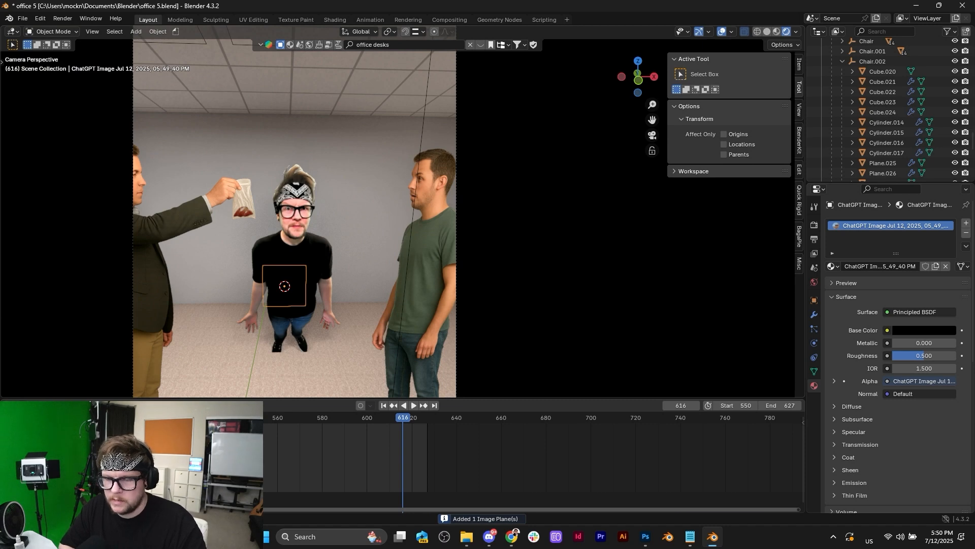
key("s")
key("Escape")
key("s")
key("z")
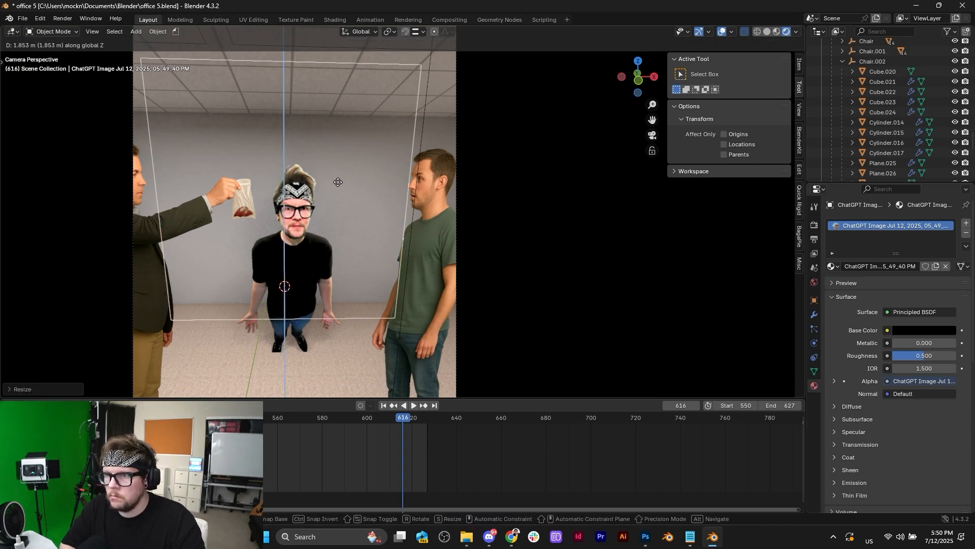
left_click(337, 182)
Step: Return to the ChatGPT cityscape chat, compare both images, download the zoomed-out version and show it in its folder
left_click(645, 536)
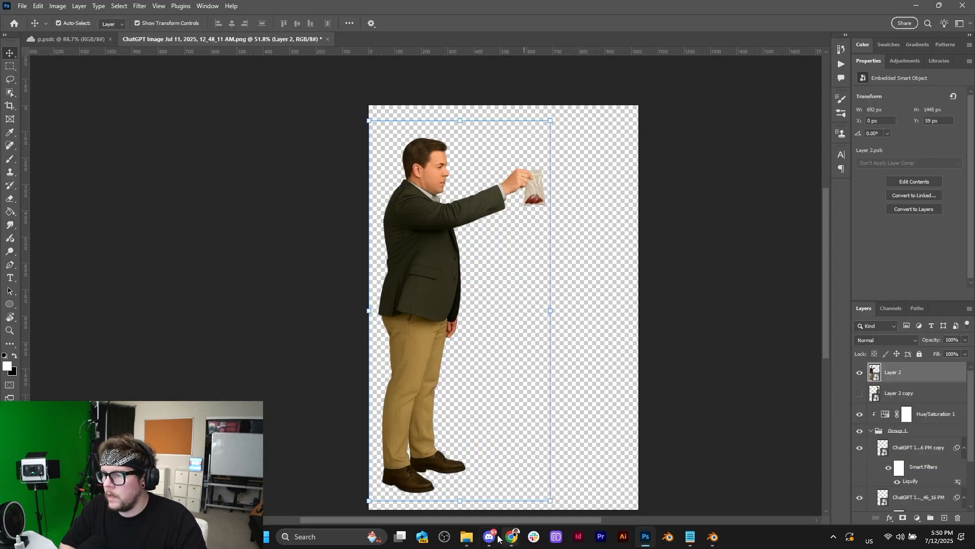
left_click(510, 539)
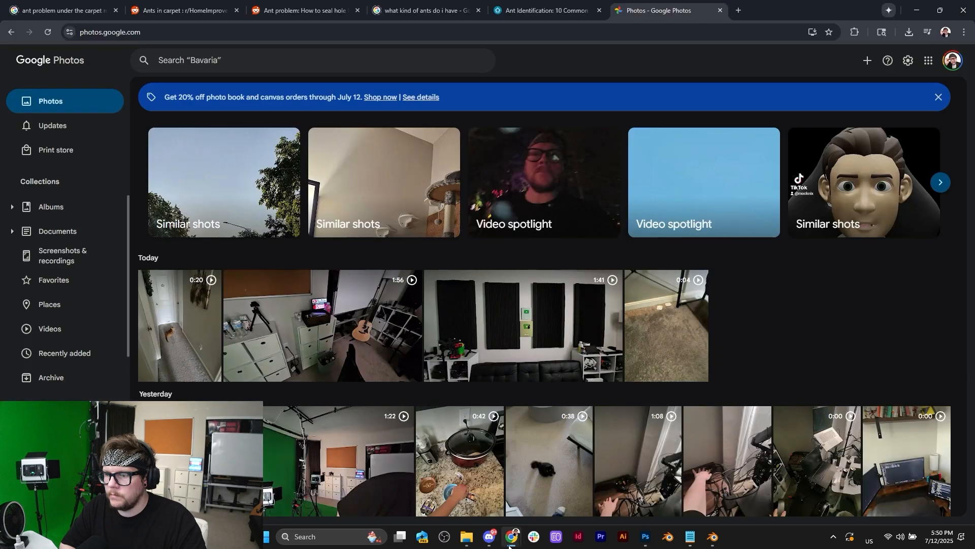
mouse_move(509, 543)
left_click(608, 493)
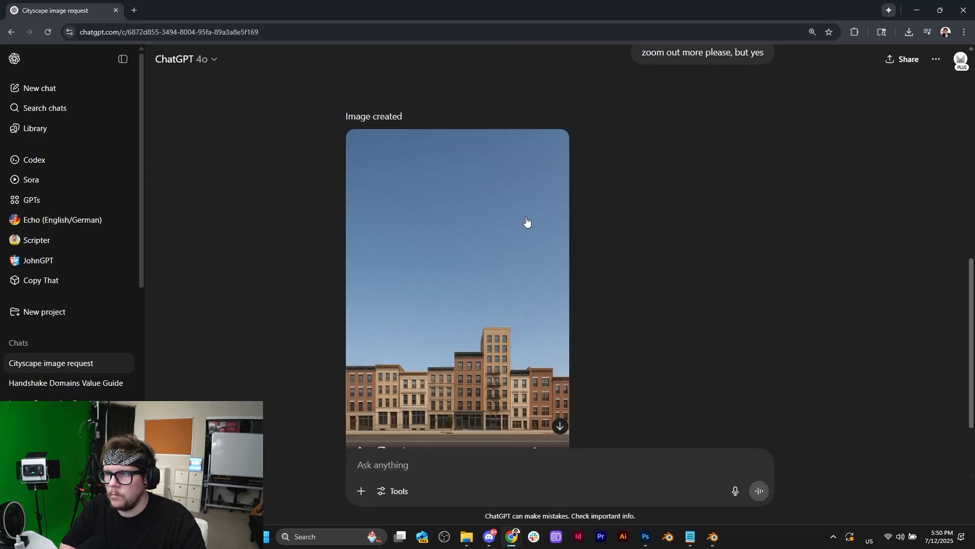
scroll(582, 303, "down", 1)
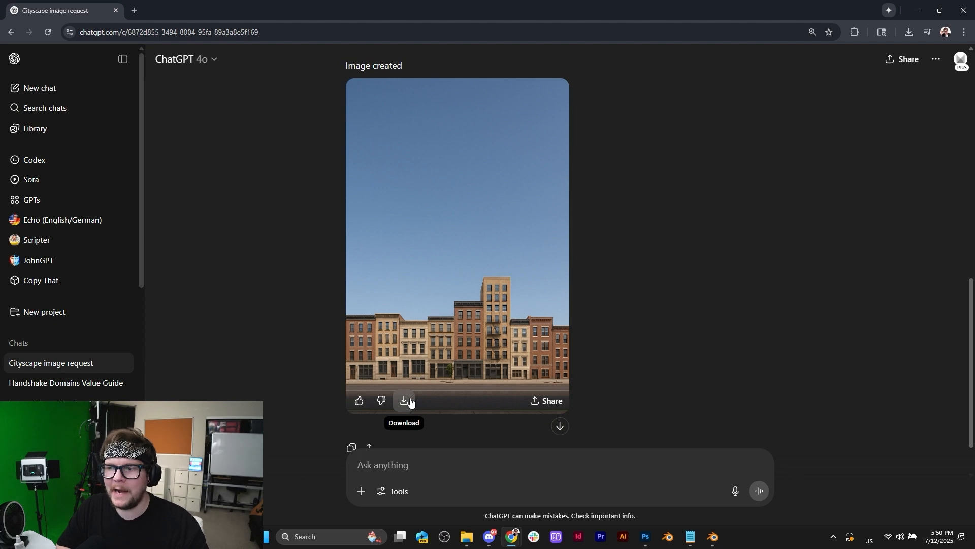
scroll(452, 398, "up", 7)
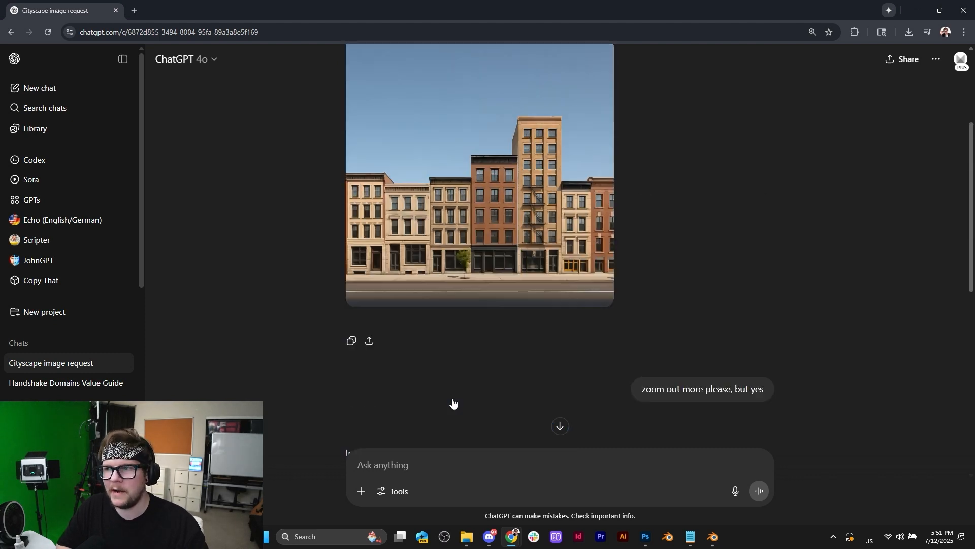
scroll(452, 402, "down", 7)
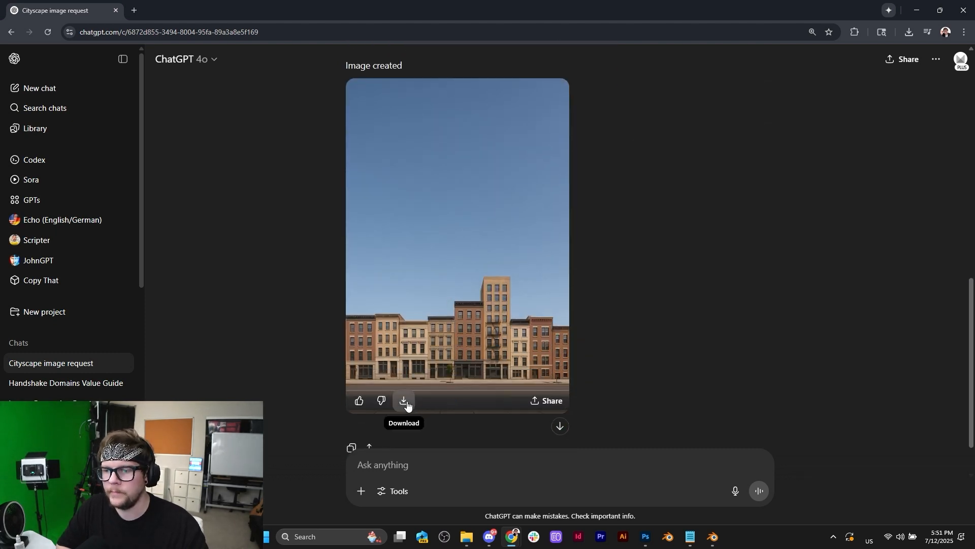
left_click(404, 401)
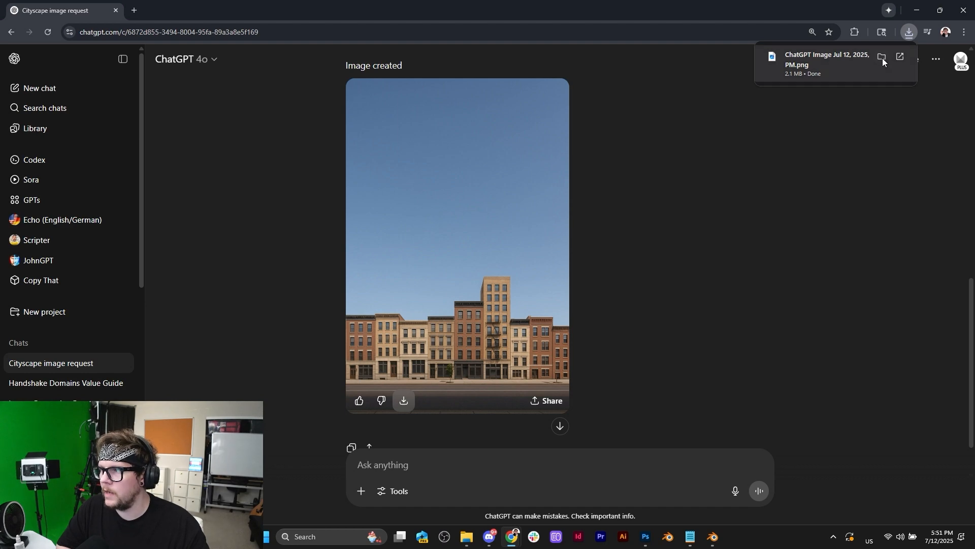
left_click(884, 57)
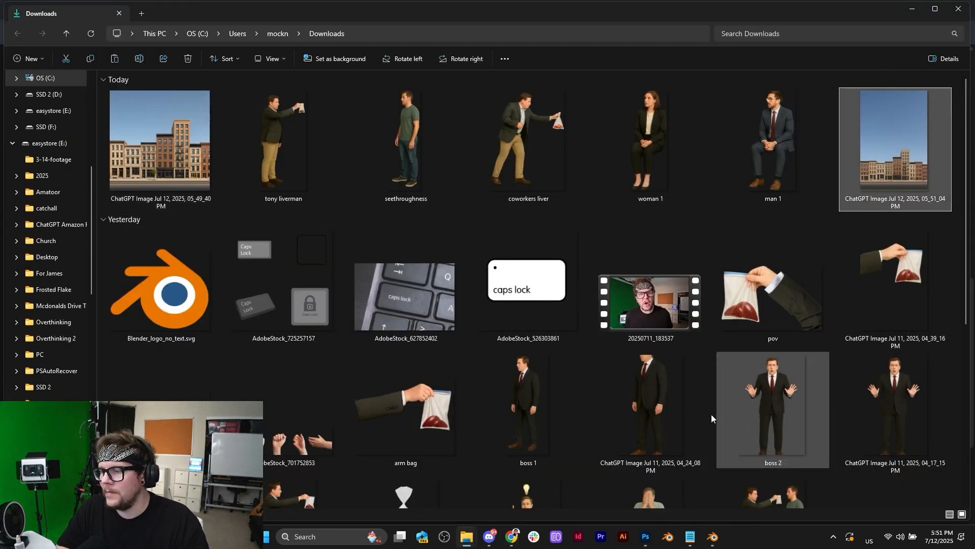
Step: Switch to the other browser window and look through its open pages about ant problems and ant identification
left_click(646, 537)
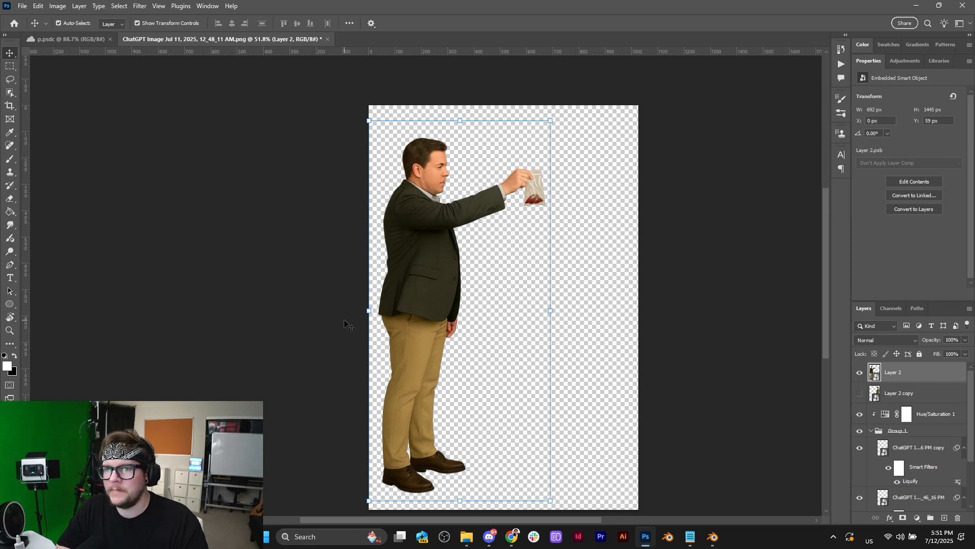
mouse_move(512, 537)
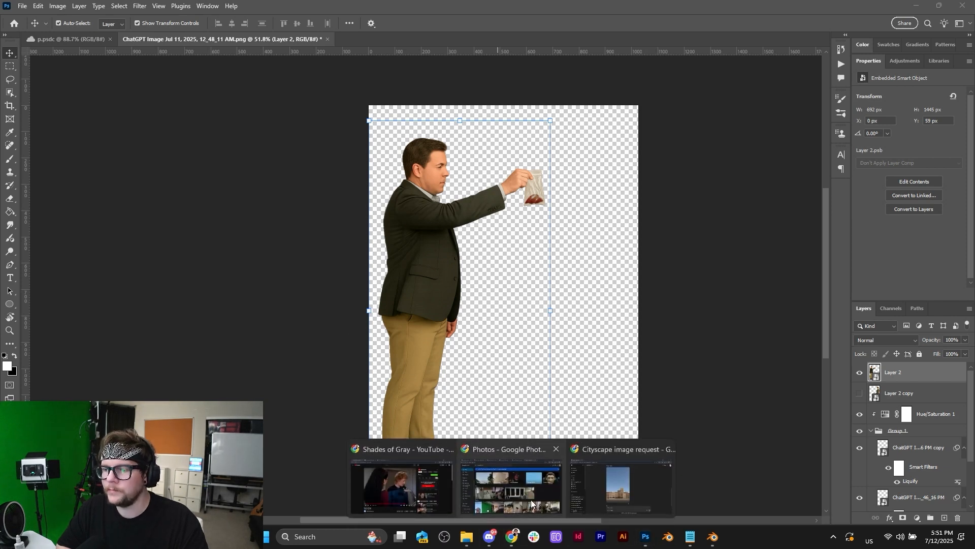
left_click(534, 489)
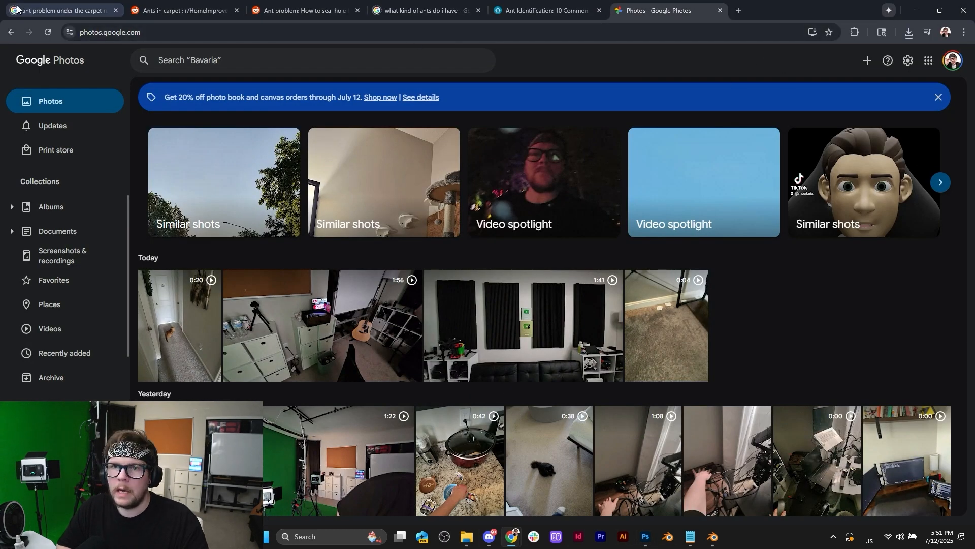
left_click(76, 12)
left_click(203, 12)
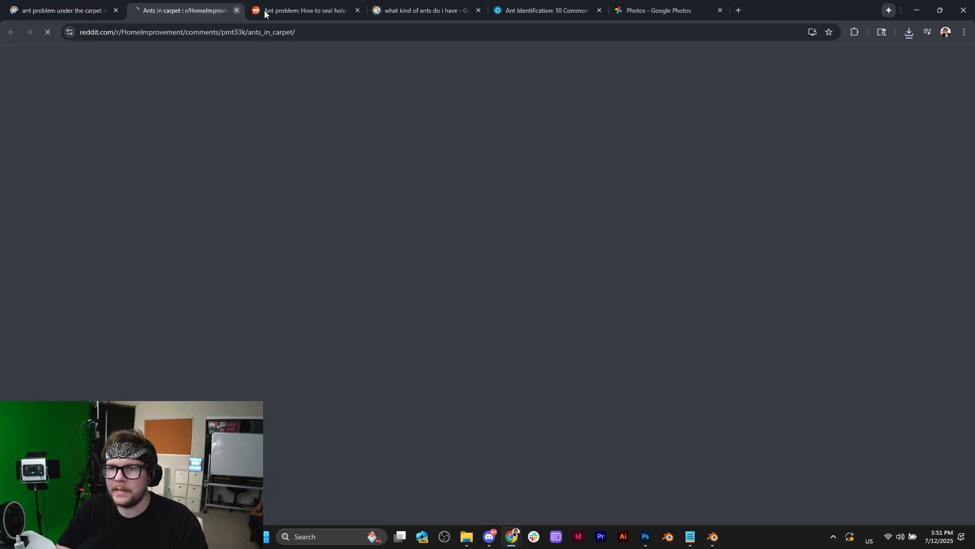
left_click(294, 11)
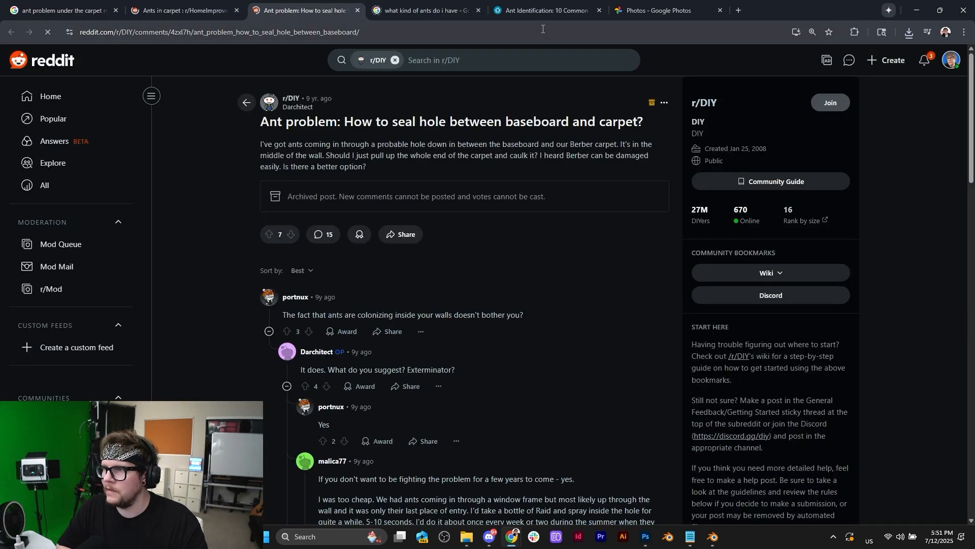
left_click(542, 16)
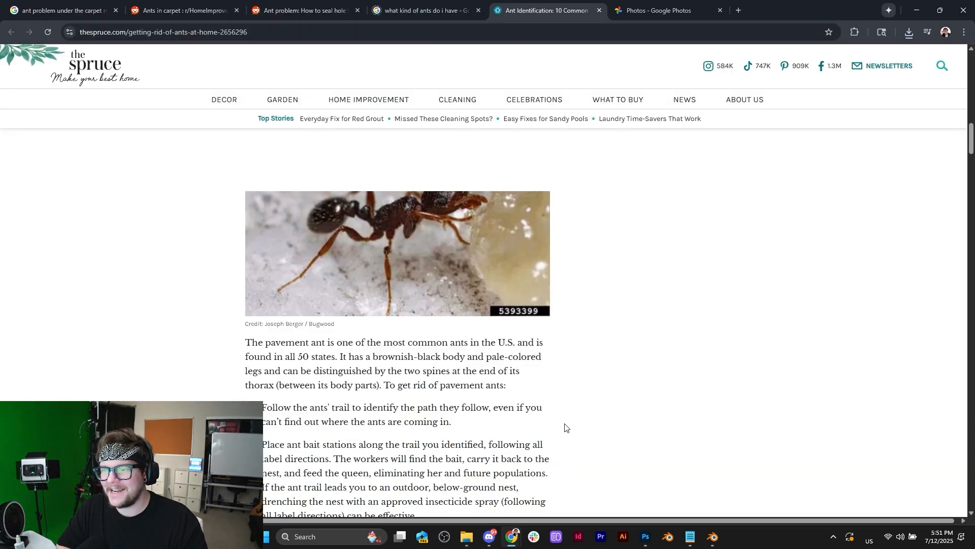
Step: Read the fire ant control tips in the ant identification article on The Spruce
scroll(565, 427, "down", 2)
scroll(565, 427, "down", 10)
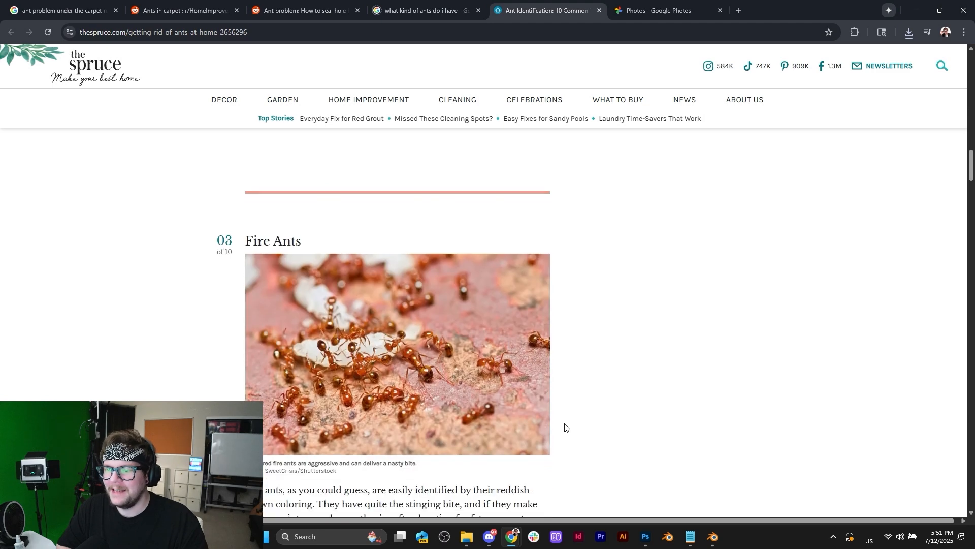
scroll(565, 426, "down", 2)
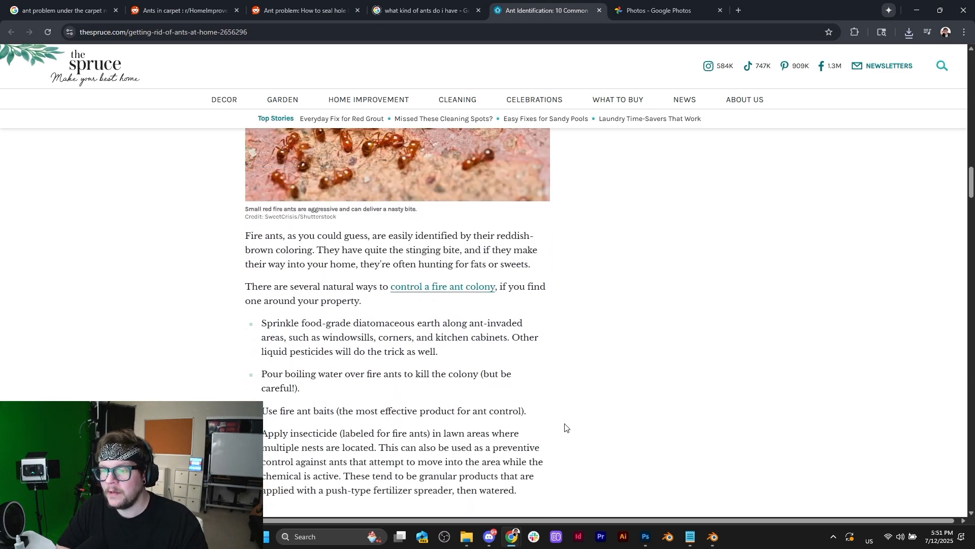
left_click_drag(285, 374, 501, 385)
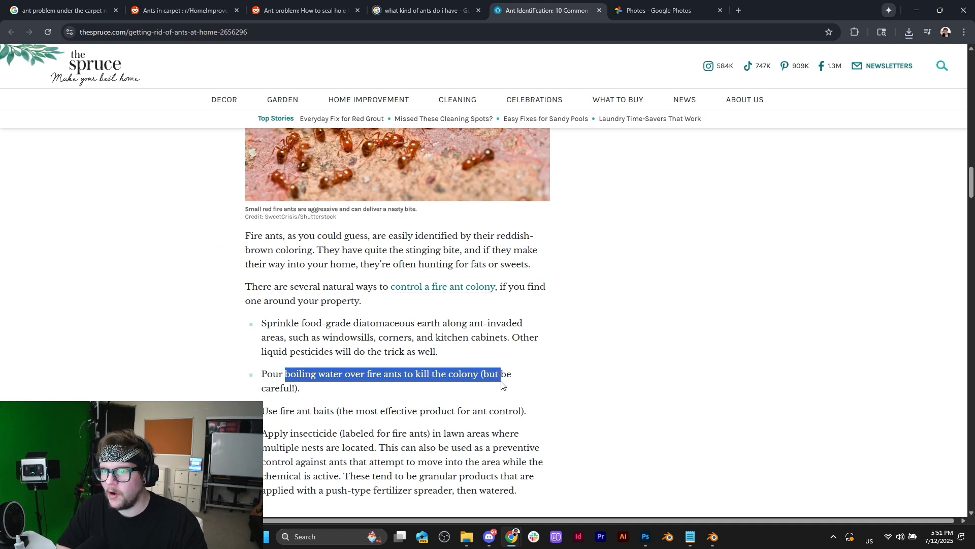
left_click_drag(428, 362, 264, 321)
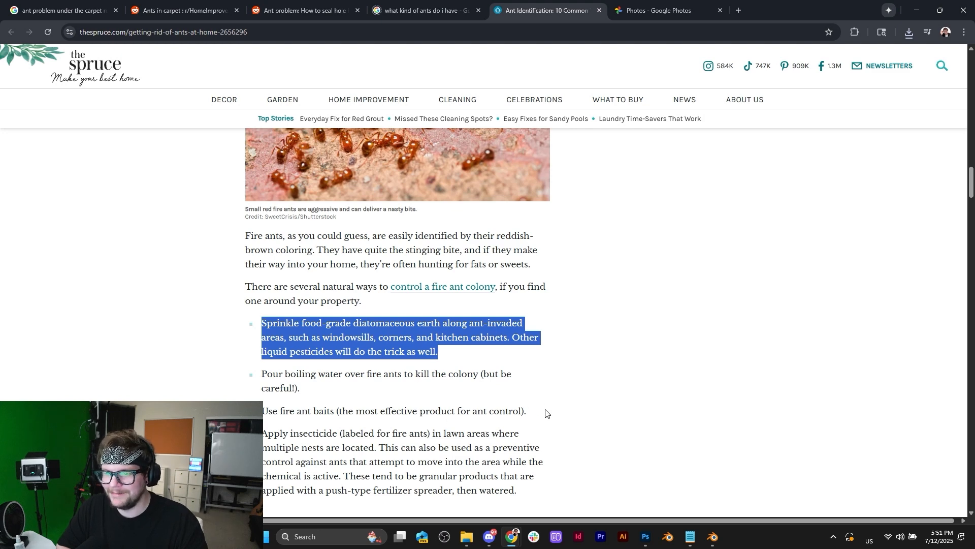
left_click_drag(546, 413, 362, 414)
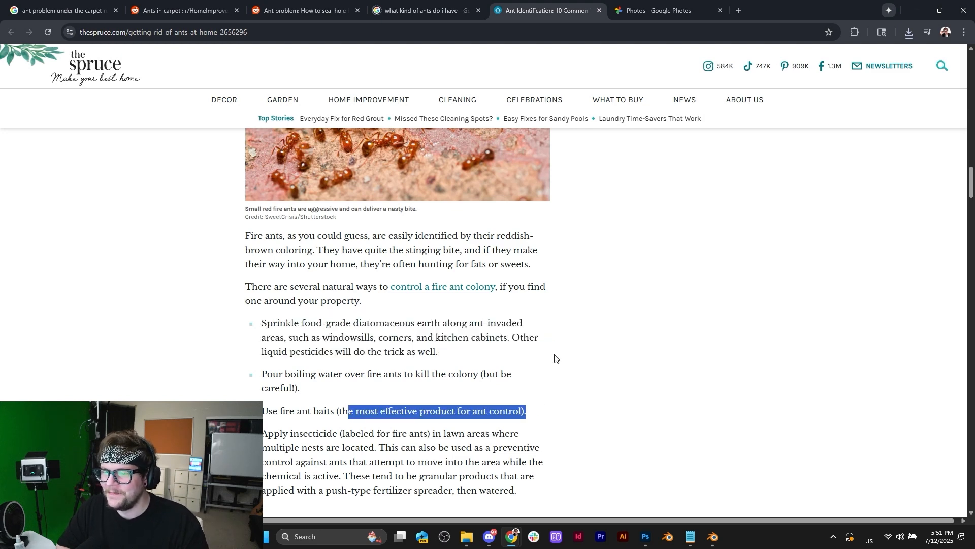
Step: Close the browser window with the ant pages and minimize Photoshop to get back to the Downloads folder
left_click(959, 13)
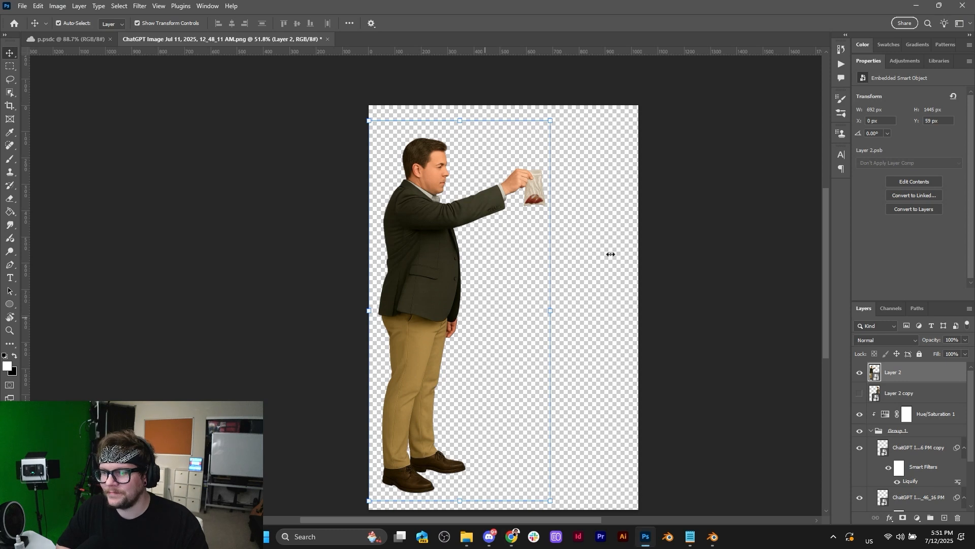
left_click(917, 7)
mouse_move(714, 535)
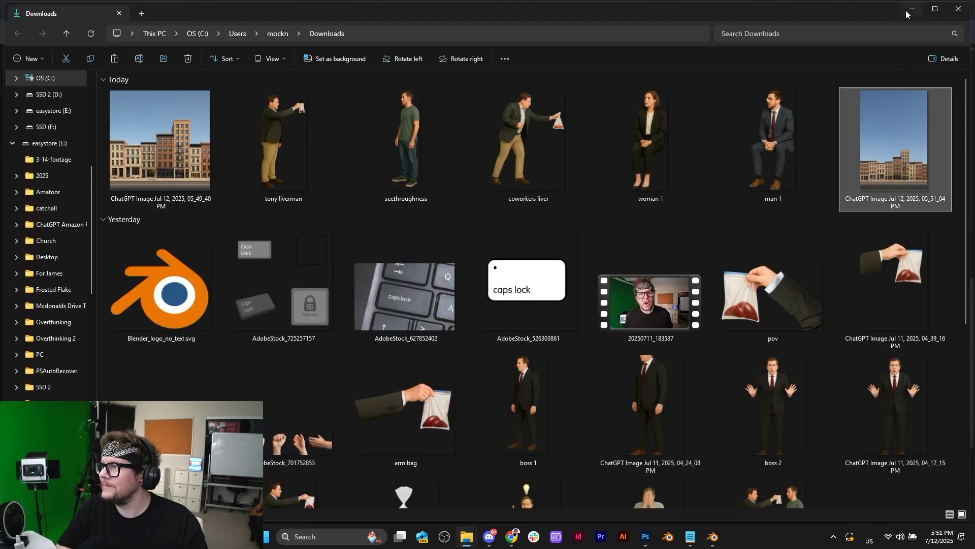
Step: Put away the Downloads folder and switch to the office scene in Blender
left_click_drag(789, 15, 974, 15)
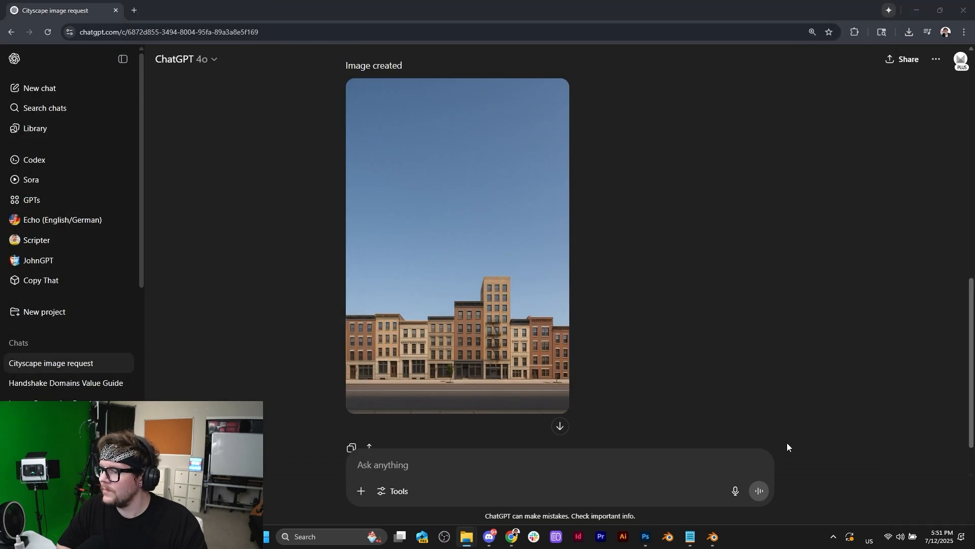
left_click(646, 539)
left_click(713, 537)
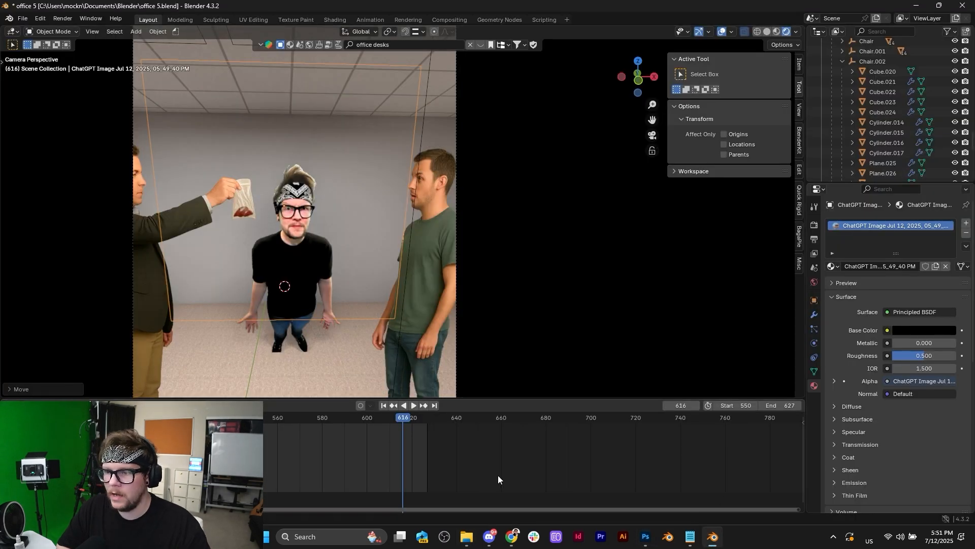
Step: Delete the old 05_49_40 PM cityscape image plane standing at the end of the office building
left_click(345, 223)
key("KP_Decimal")
scroll(360, 230, "down", 3)
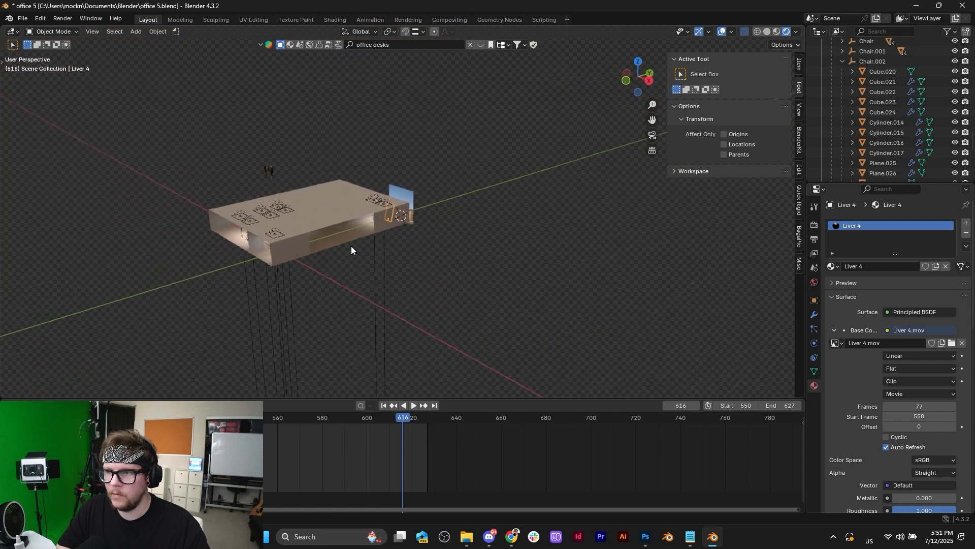
left_click(407, 198)
scroll(411, 216, "up", 4)
middle_click_drag(508, 224, 485, 222)
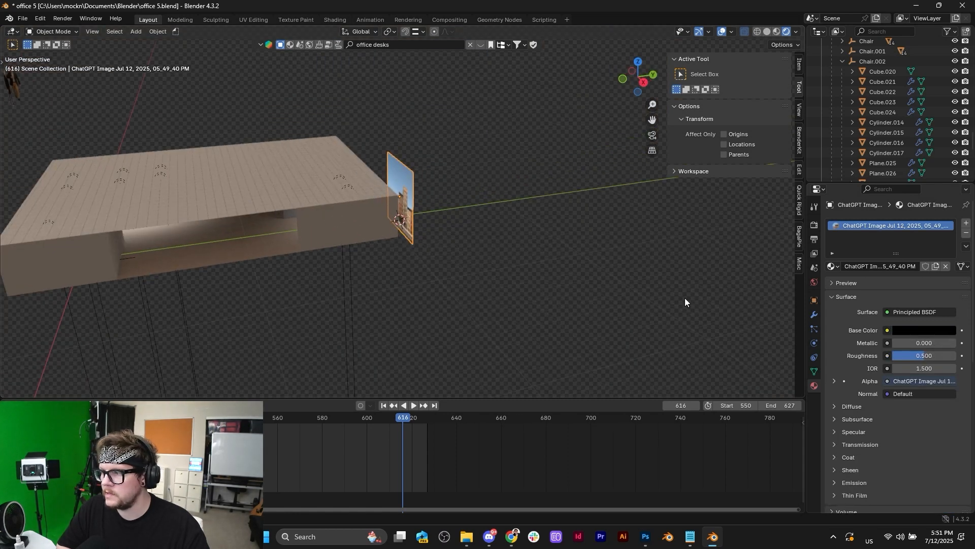
scroll(464, 190, "up", 5)
key("x")
left_click(465, 186)
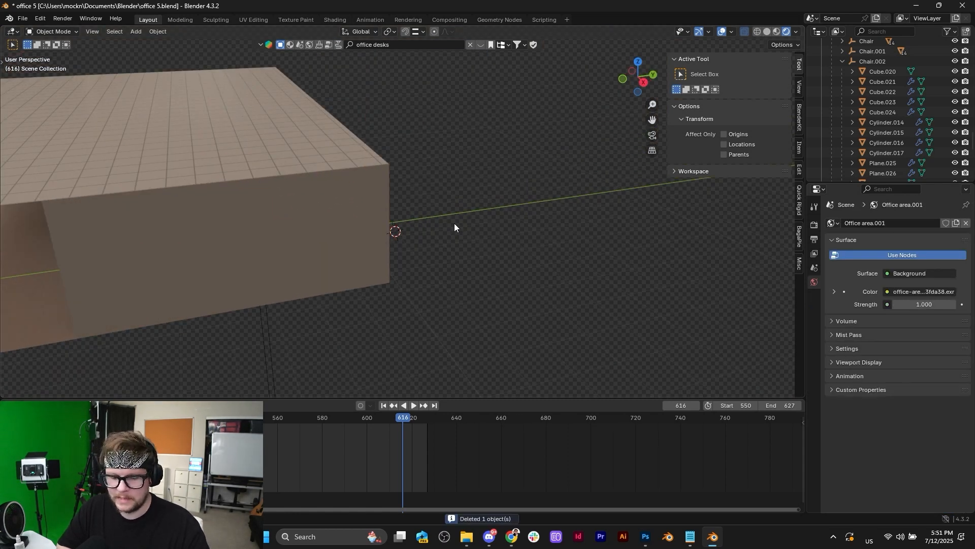
Step: Import the zoomed-out cityscape "ChatGPT Image Jul 12, 2025, 05_51_04 PM.png" as an image plane with an Emission shader
key("shift+a")
mouse_move(454, 223)
left_click(522, 242)
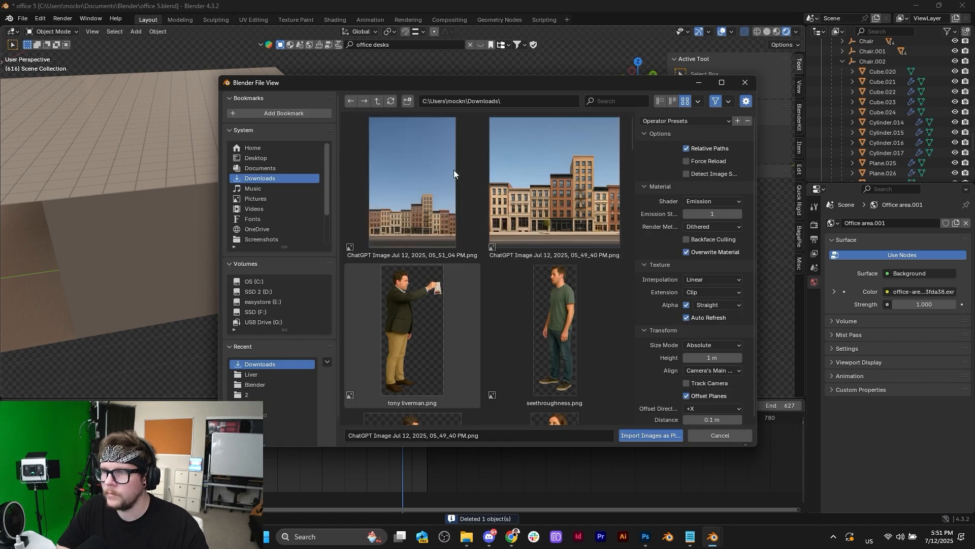
left_click(660, 436)
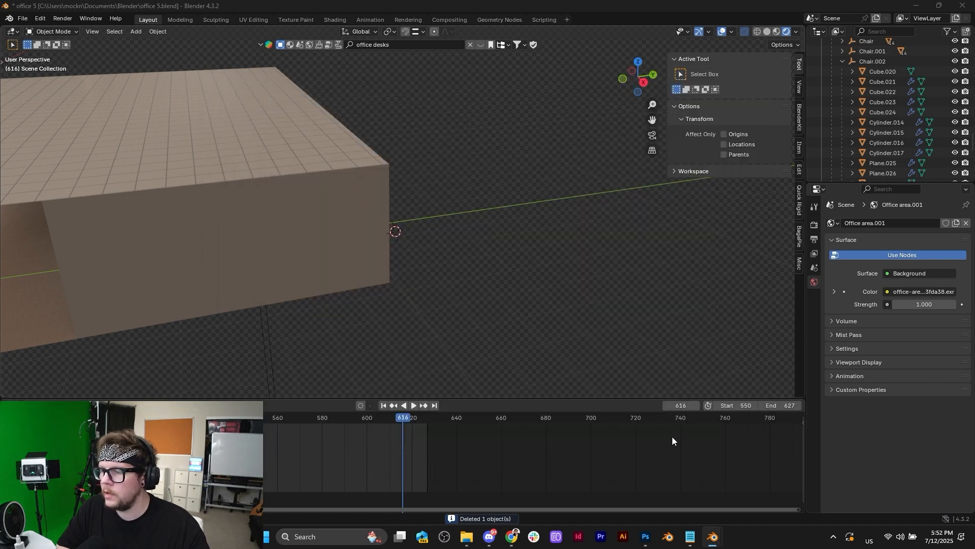
Step: Raise the new cityscape plane's geometry so its origin sits near the base, and scale the plane up past the room's height
key("KP_Decimal")
middle_click_drag(450, 271, 462, 245)
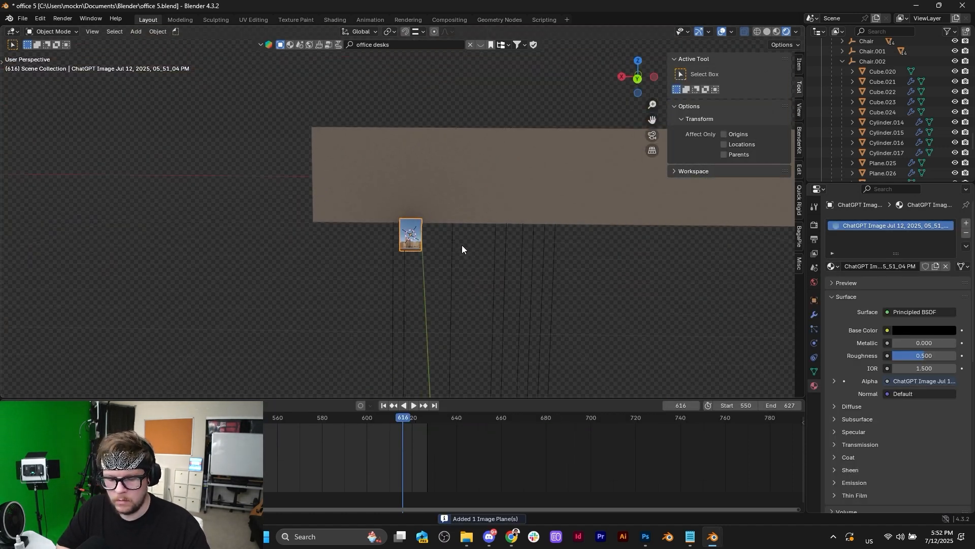
key("Tab")
key("g")
key("z")
left_click(465, 231)
key("Tab")
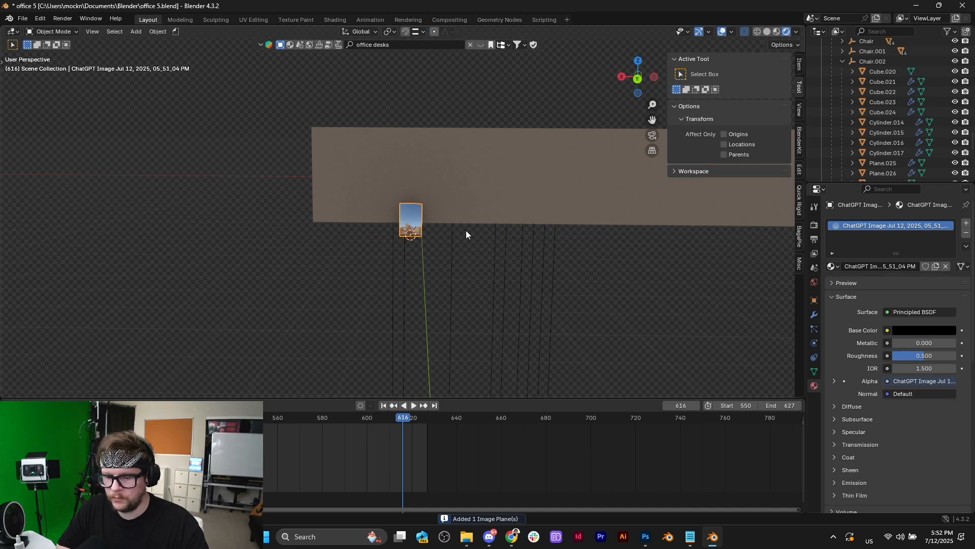
key("s")
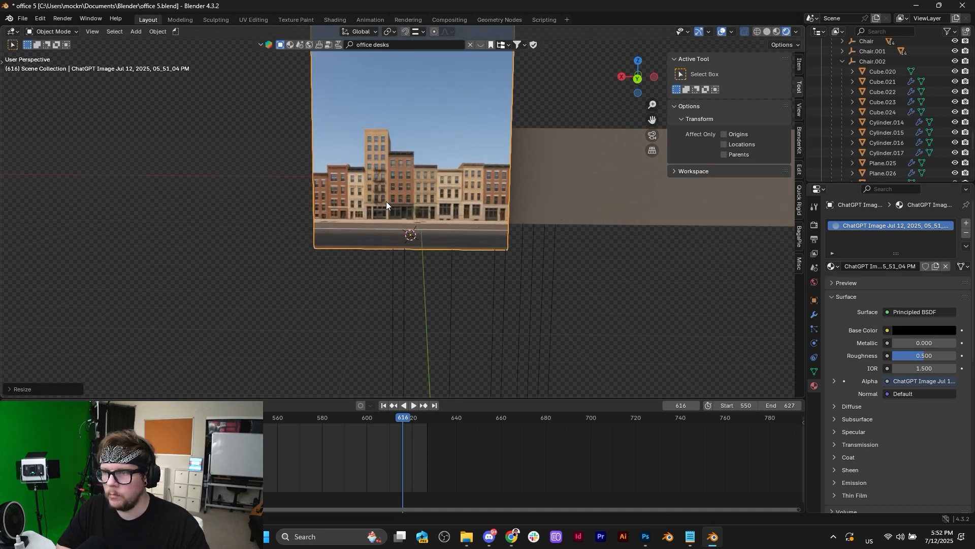
left_click(386, 201)
Step: Select the office wall object and pick its back wall face behind the characters in face editing mode
middle_click_drag(386, 202, 425, 184)
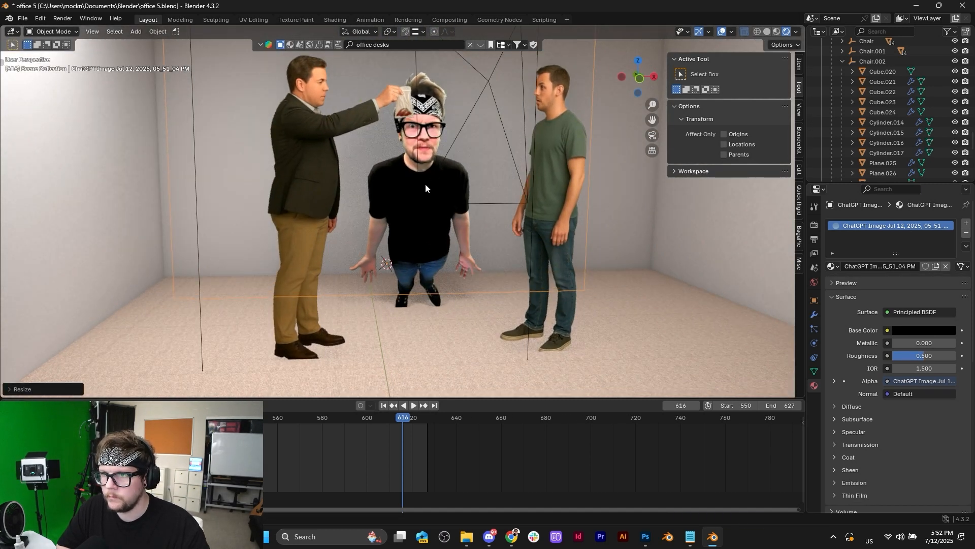
scroll(431, 174, "down", 2)
left_click(371, 117)
left_click(325, 147)
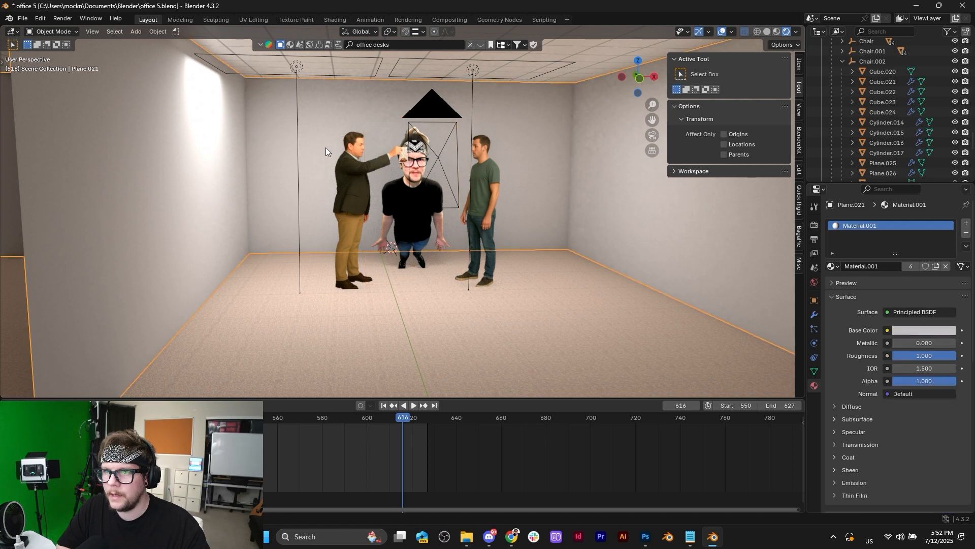
scroll(332, 149, "up", 2)
middle_click_drag(332, 149, 303, 158)
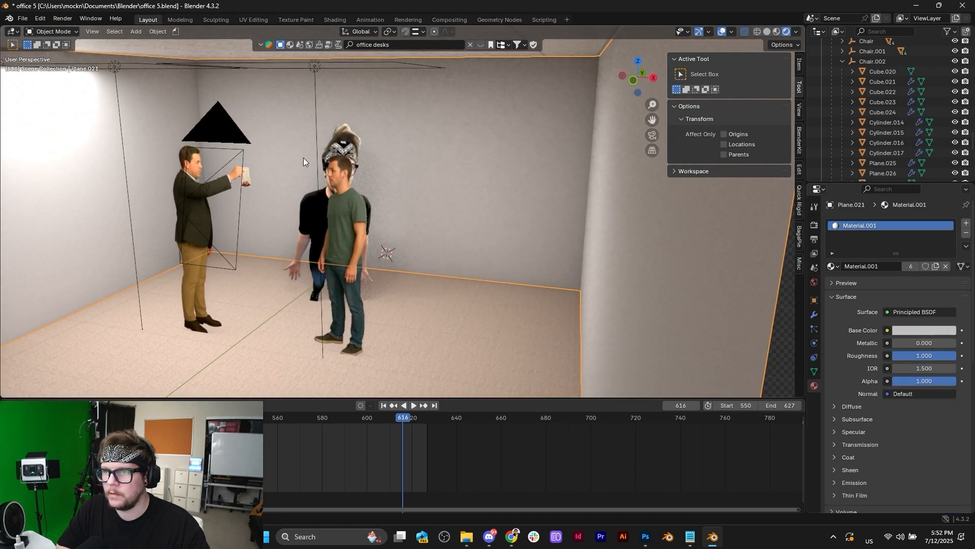
scroll(474, 142, "up", 4)
middle_click_drag(472, 144, 487, 149)
scroll(487, 150, "down", 3)
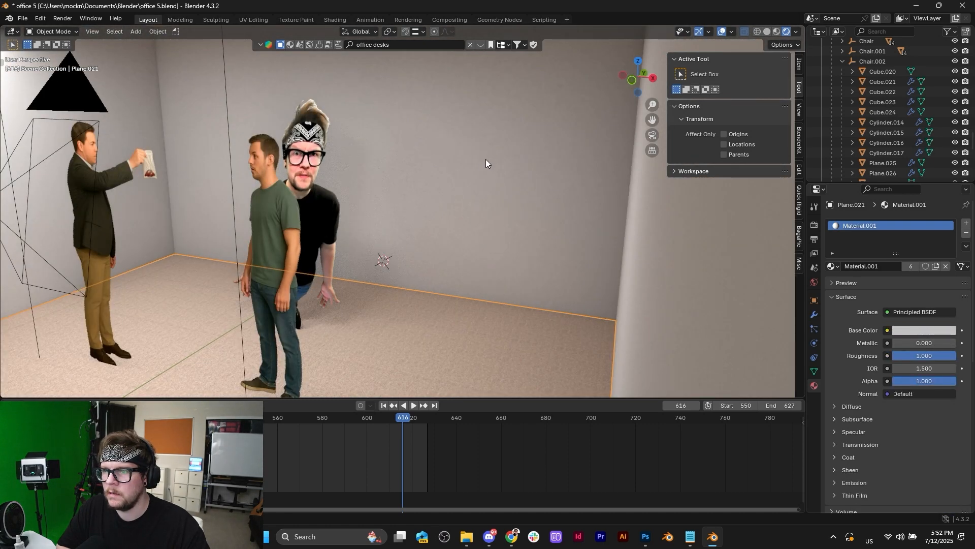
key("Tab")
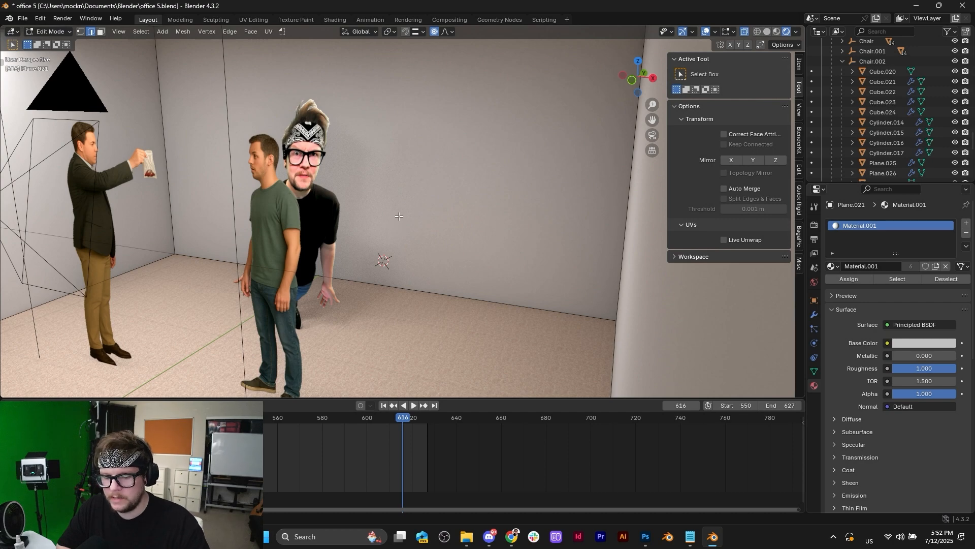
key("3")
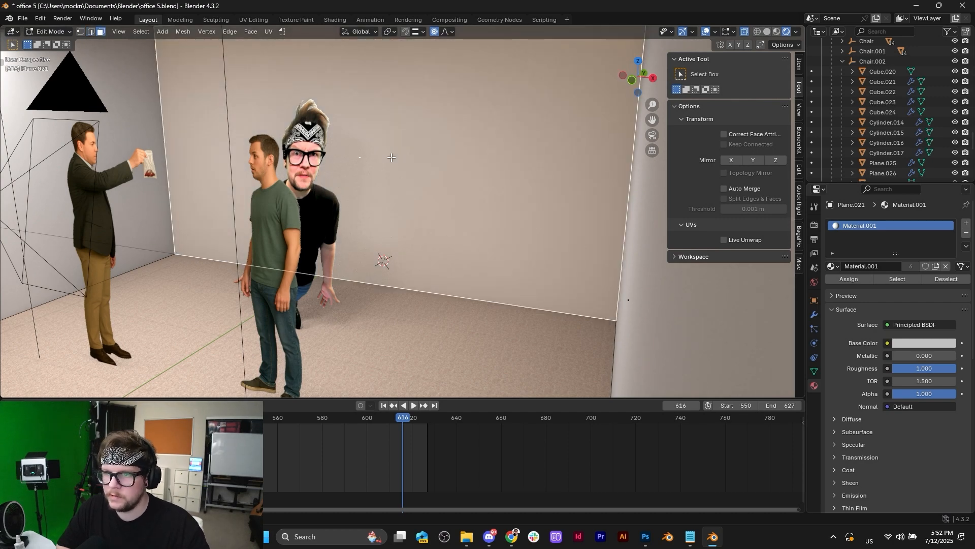
Step: Examine the selected back wall face from both sides of the room
key("KP_Divide")
key("KP_Divide")
middle_click_drag(404, 162, 429, 157)
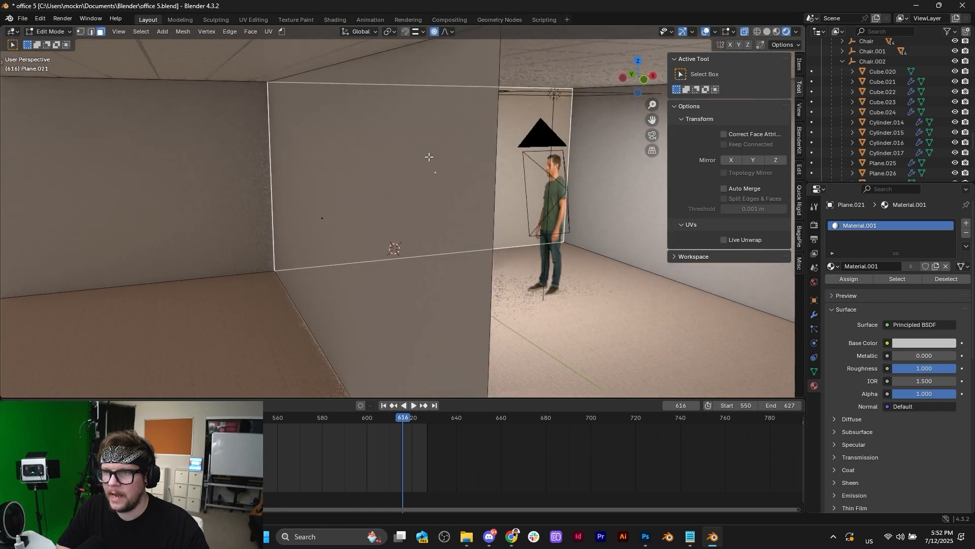
scroll(428, 156, "up", 1)
middle_click_drag(361, 212, 350, 206)
scroll(446, 143, "down", 3)
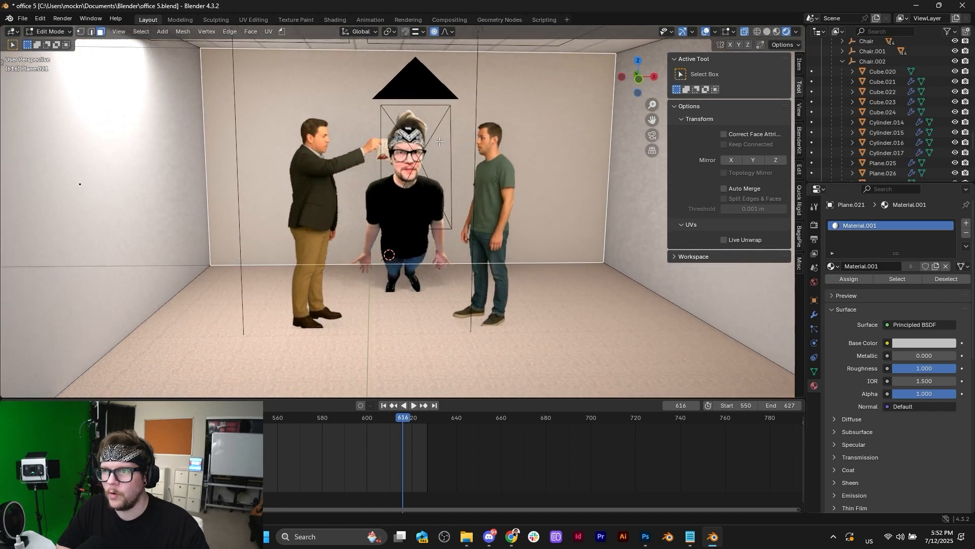
middle_click_drag(446, 143, 433, 141)
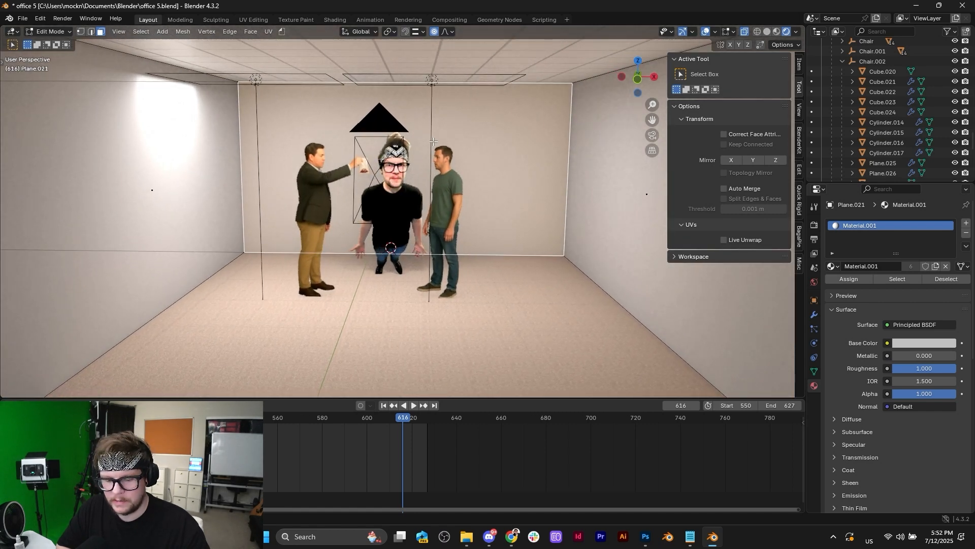
key("ctrl+r")
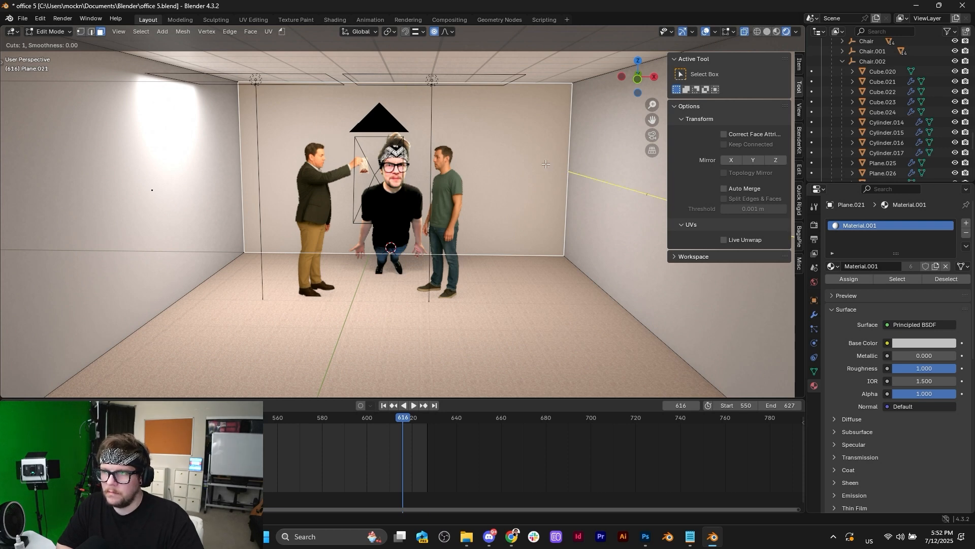
key("Escape")
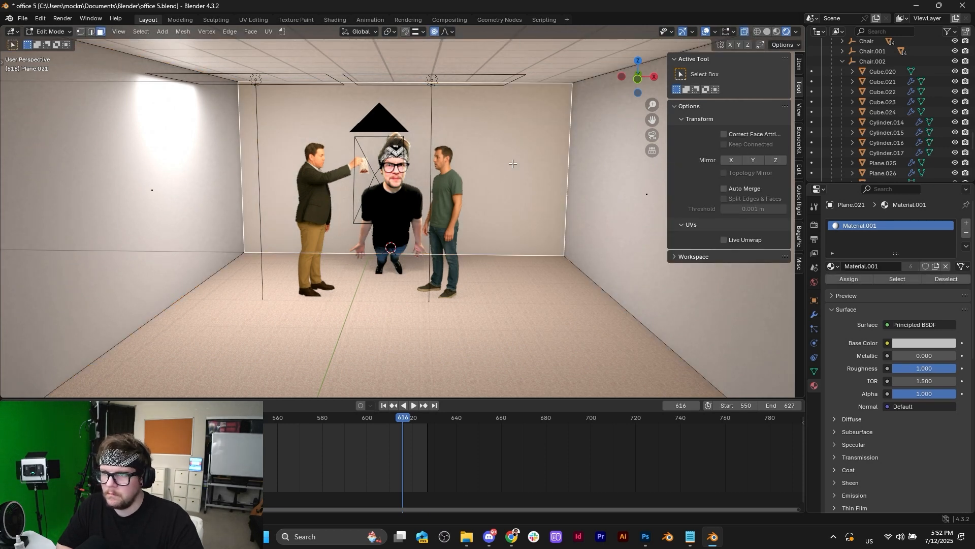
key("1")
key("a")
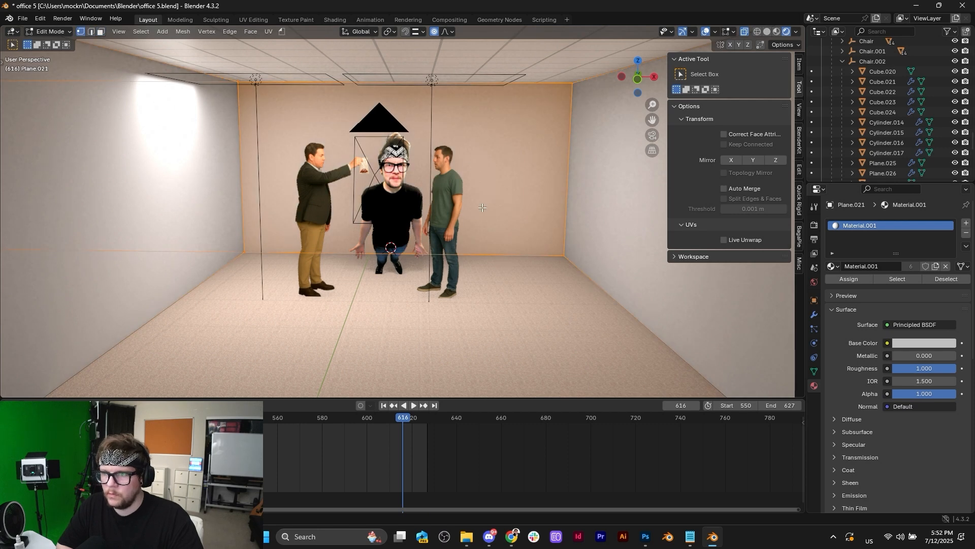
scroll(483, 184, "up", 4)
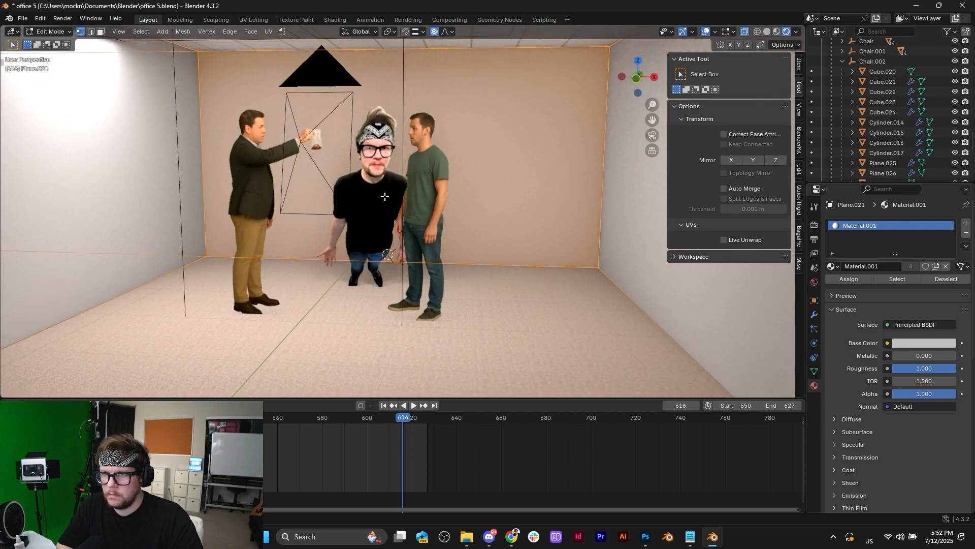
key("ctrl+r")
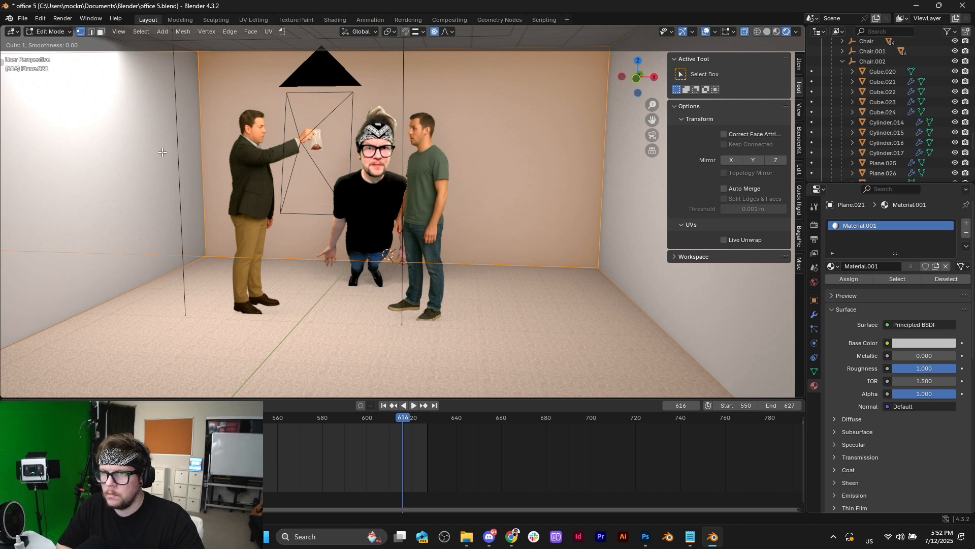
key("Escape")
scroll(450, 198, "down", 3)
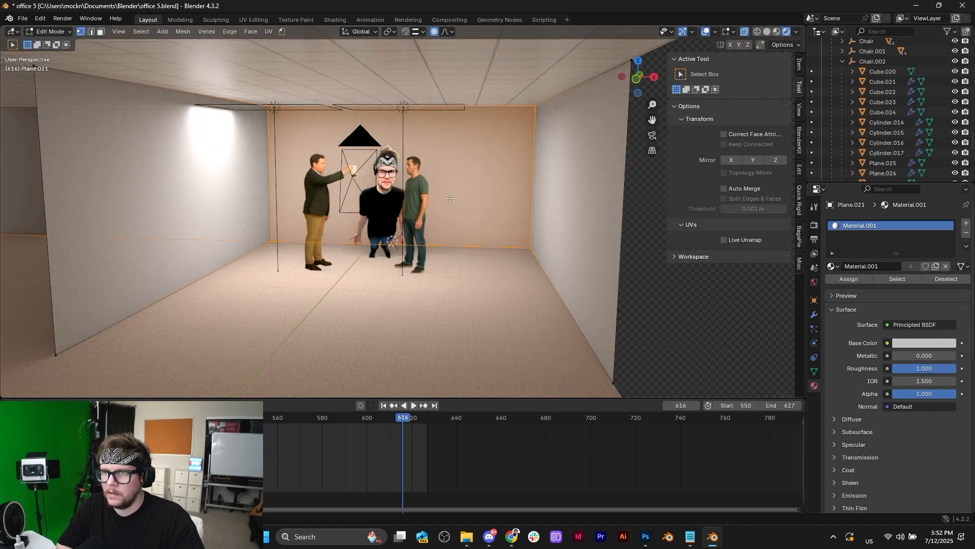
Step: Separate the back wall face behind the characters from the wall mesh into its own object
key("Tab")
key("Tab")
key("3")
left_click(459, 172)
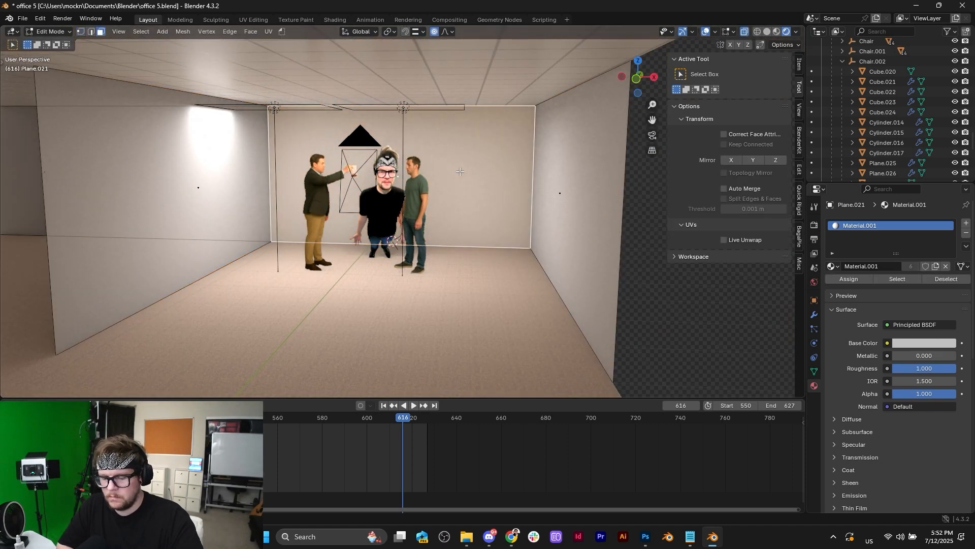
key("p")
key("p")
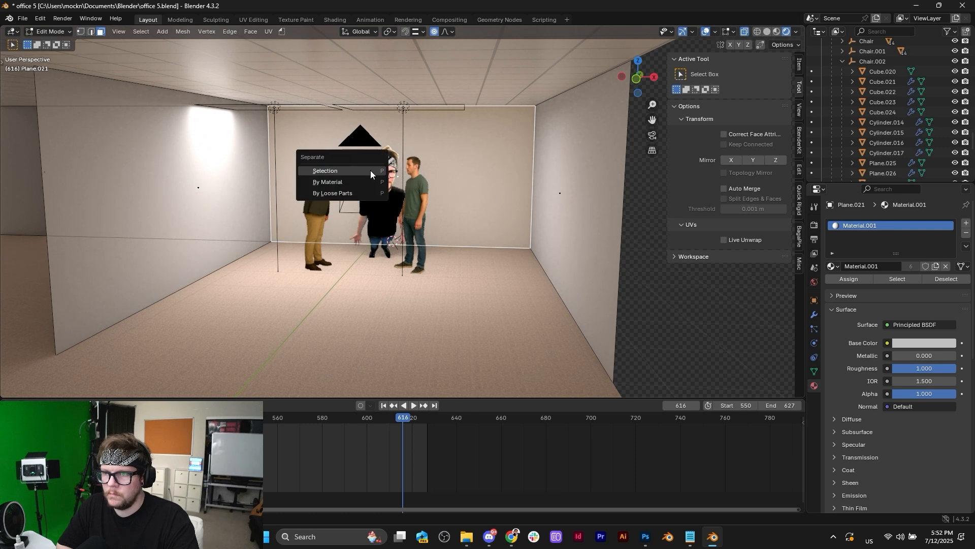
left_click(370, 170)
key("Tab")
Step: Add three evenly spaced vertical loop cuts to the separated back wall
left_click(417, 184)
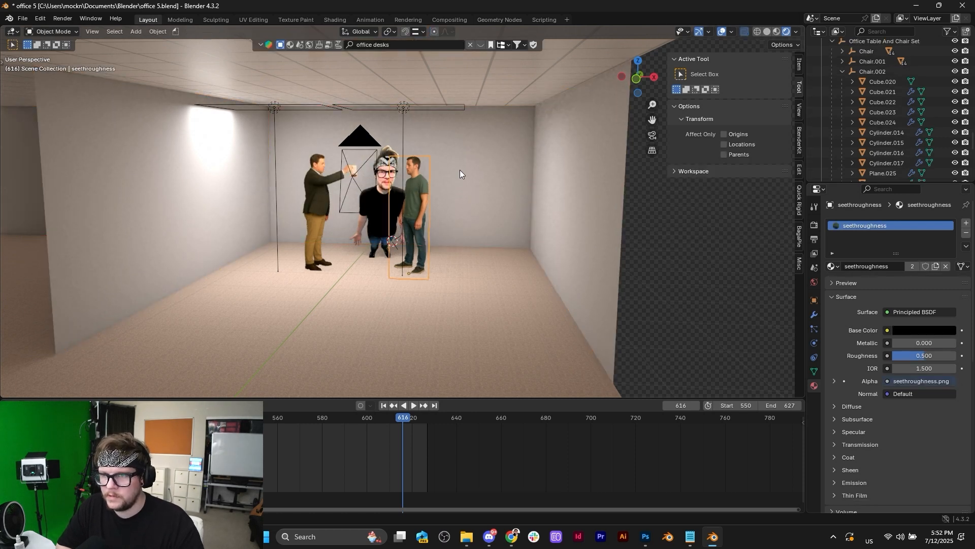
left_click(484, 163)
key("Tab")
key("ctrl+r")
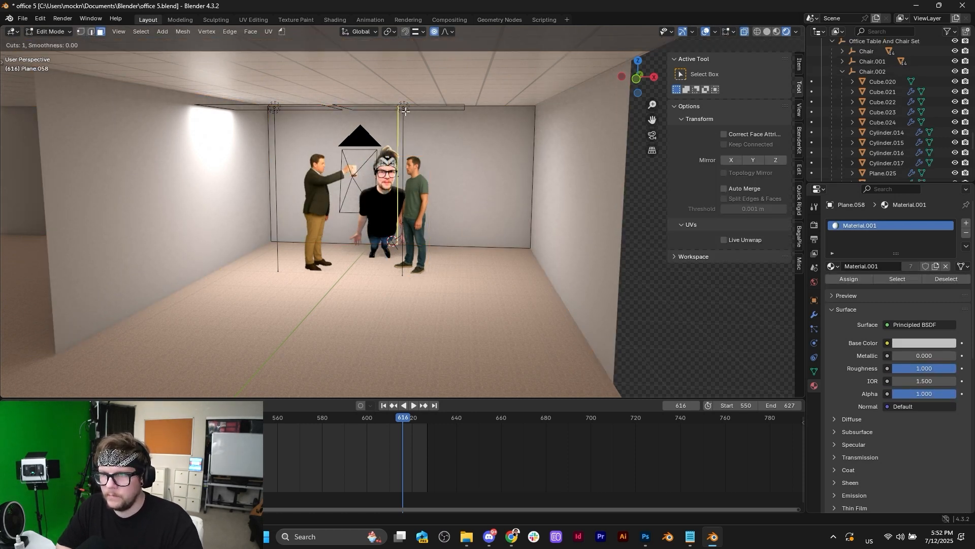
scroll(405, 110, "up", 2)
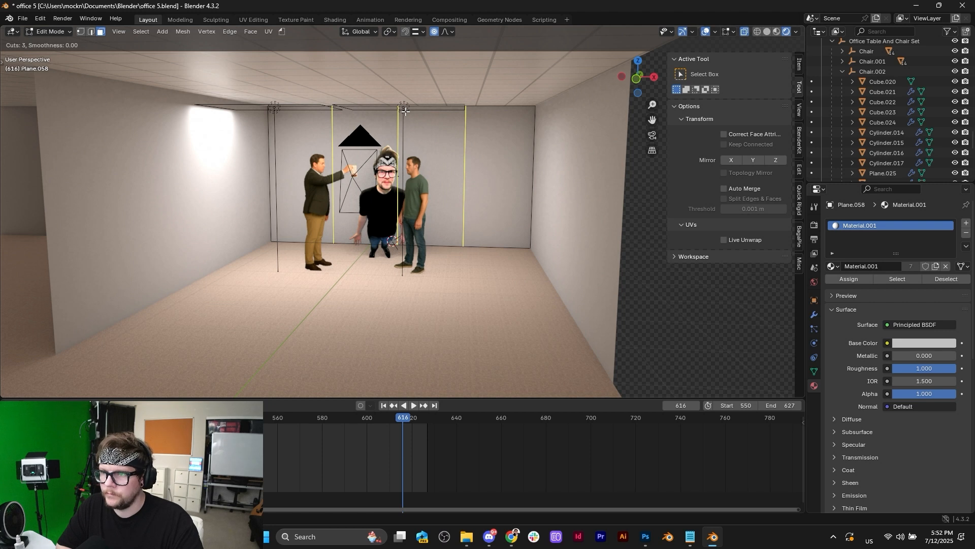
left_click(405, 111)
right_click(405, 111)
Step: Add two evenly spaced horizontal loop cuts across the separated back wall
key("ctrl+r")
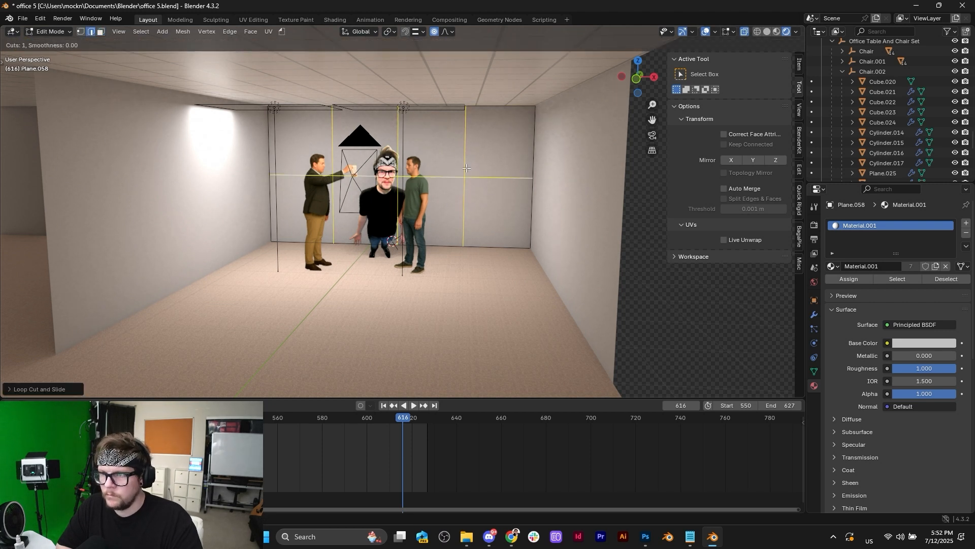
left_click(466, 167)
right_click(471, 191)
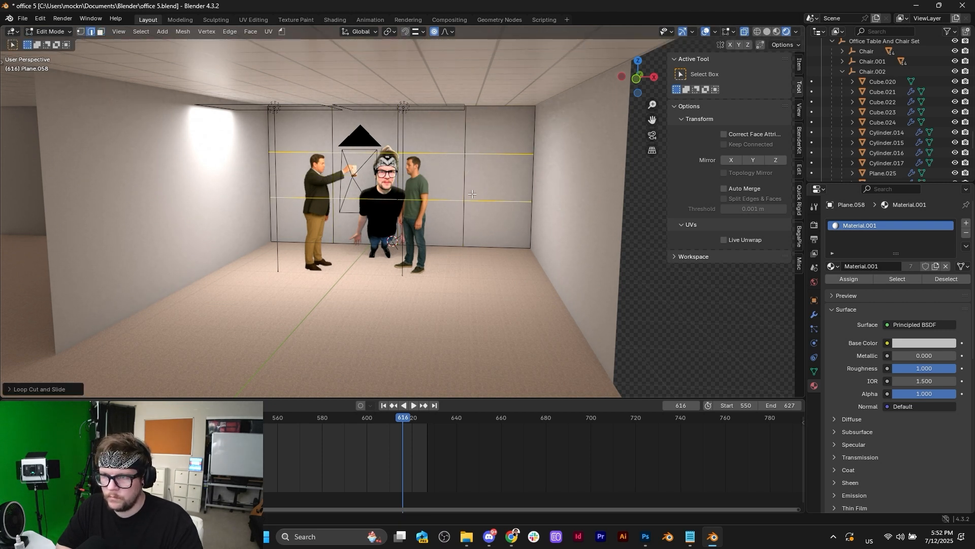
Step: Bevel the middle segments of the two outer vertical loop cuts on the back wall by about 0.13 m, forming two square faces
left_click(378, 171)
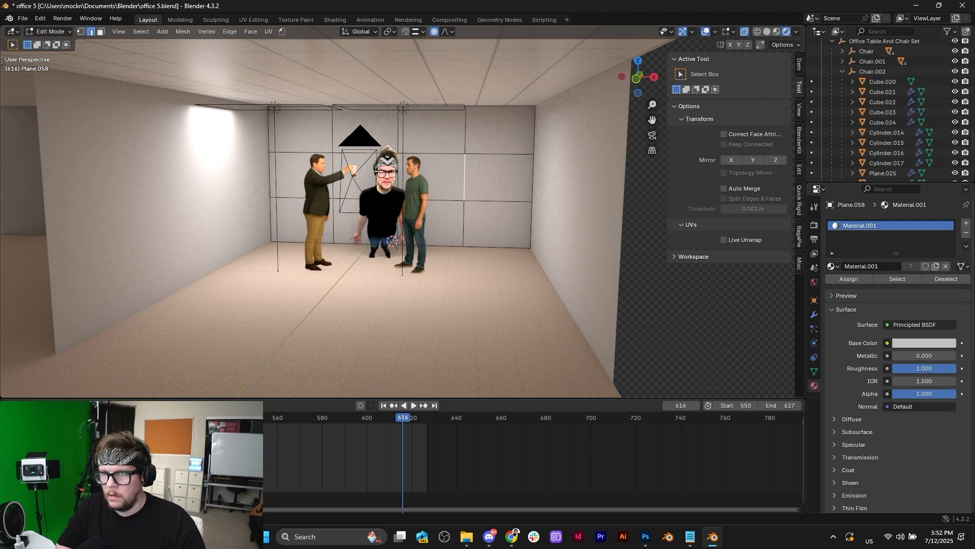
left_click(335, 161, "shift")
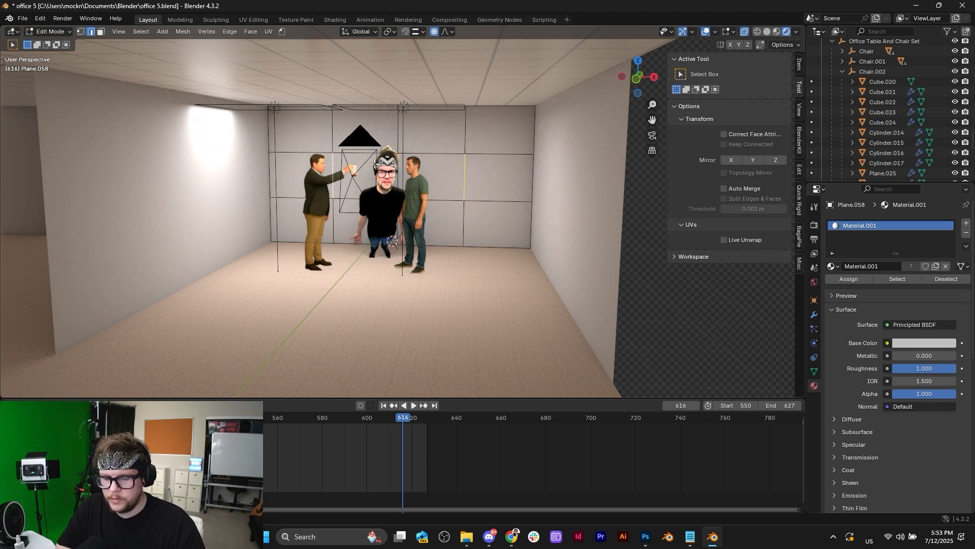
key("ctrl+b")
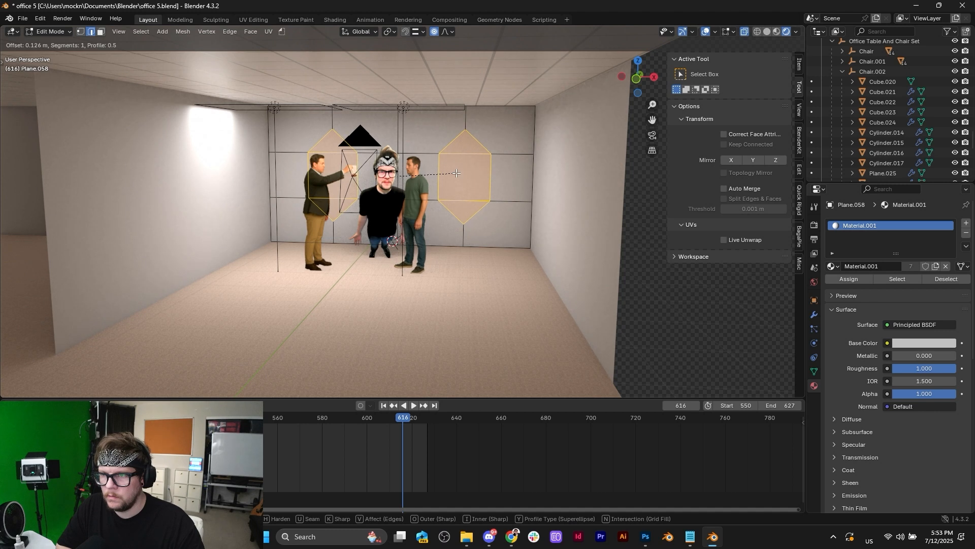
left_click(393, 195)
Step: Try to bevel the middle vertical edge of the back wall between the two square faces
key("alt+a")
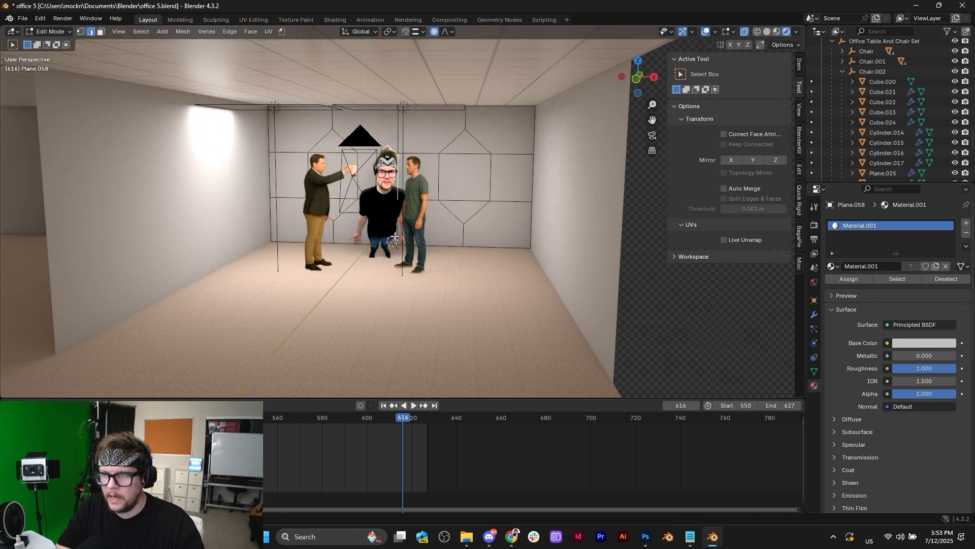
key("ctrl+b")
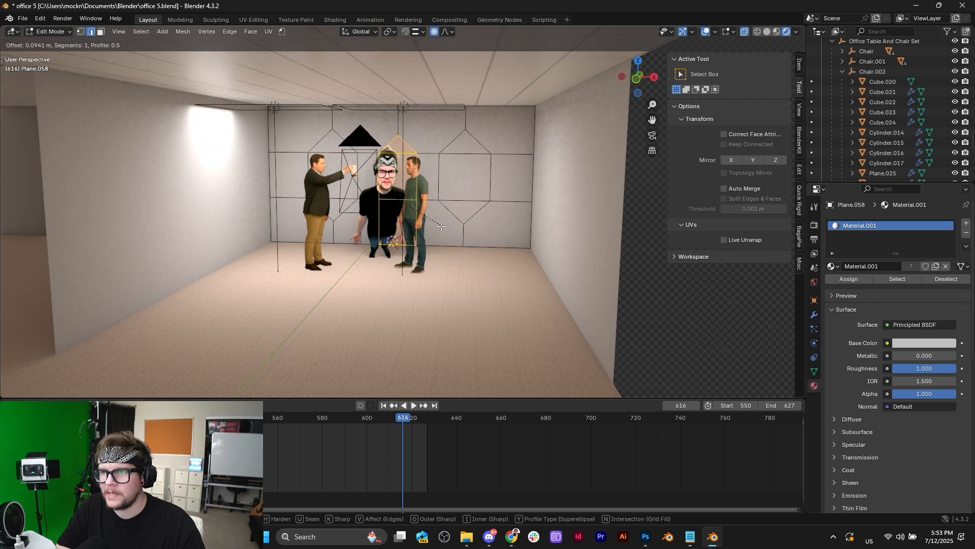
left_click(445, 228)
Step: Select the two square beveled faces on the back wall in face selection mode
left_click(341, 172)
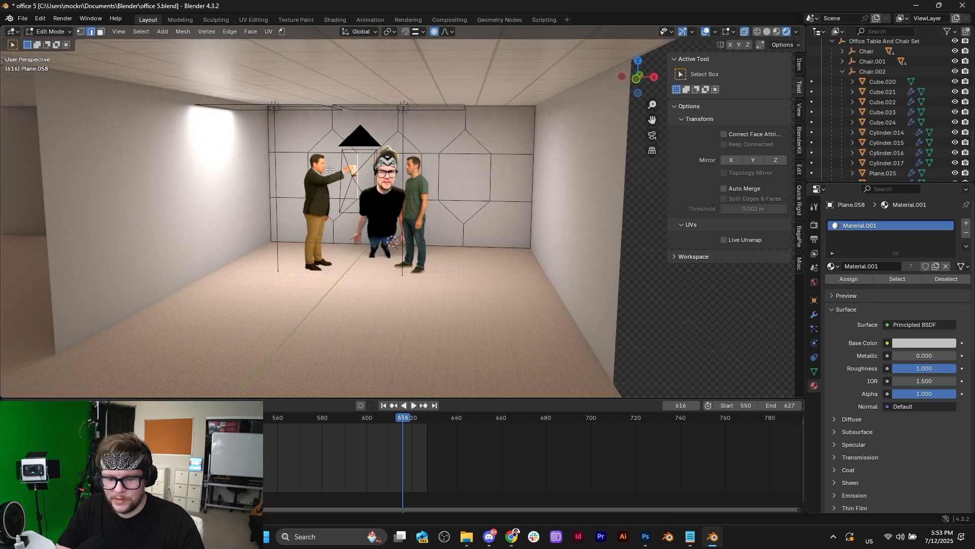
key("3")
left_click(331, 170)
left_click(460, 175)
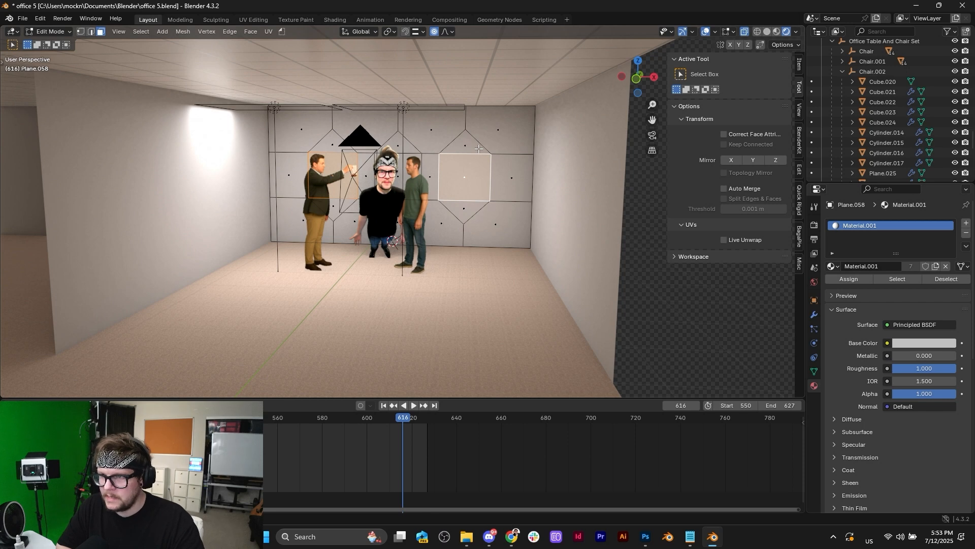
Step: Try to generate BagaPie windows from the two selected back wall faces
key("j")
key("shift+j")
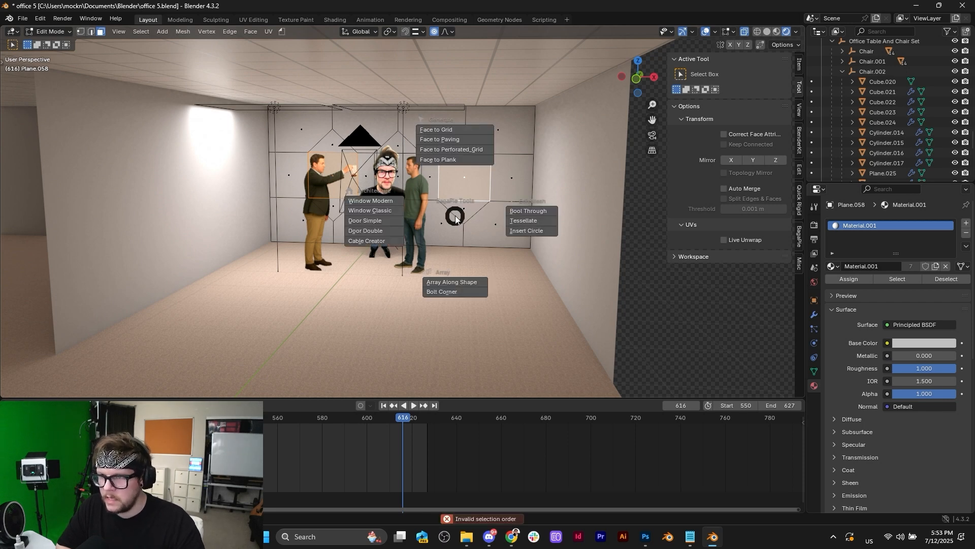
left_click(376, 201)
scroll(484, 177, "up", 2)
middle_click_drag(483, 177, 426, 207)
scroll(463, 194, "up", 1)
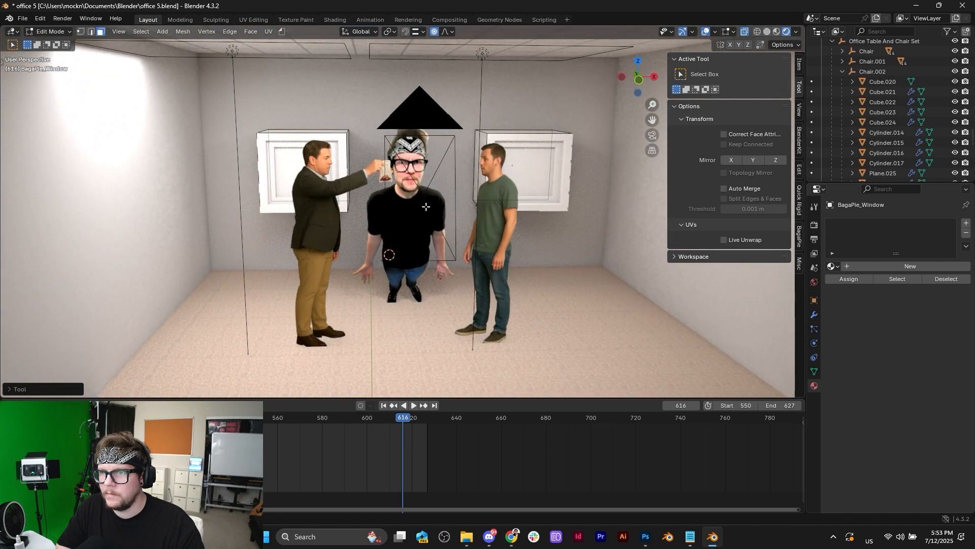
key("alt+q")
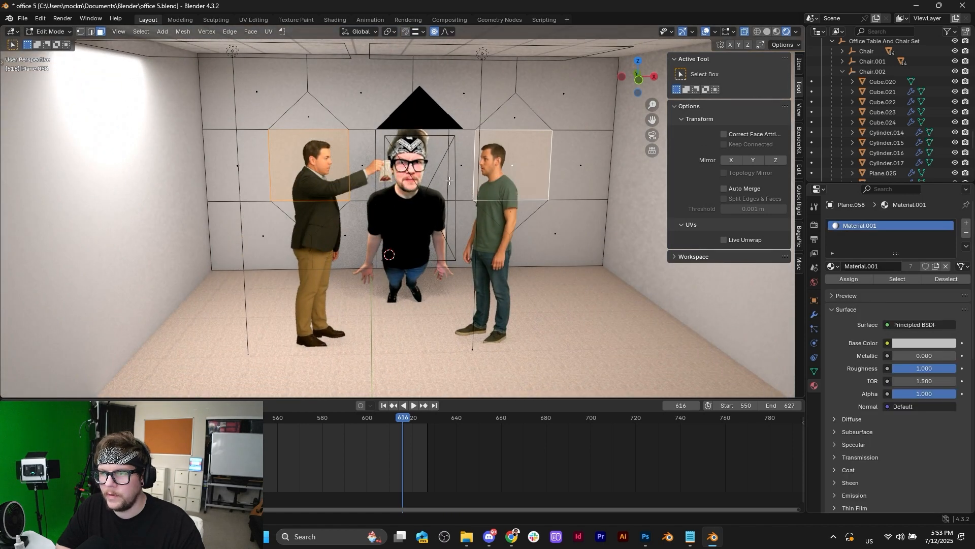
Step: Apply all transforms to the back wall and generate BagaPie Window Modern windows on its two selected faces
key("Tab")
key("ctrl+a")
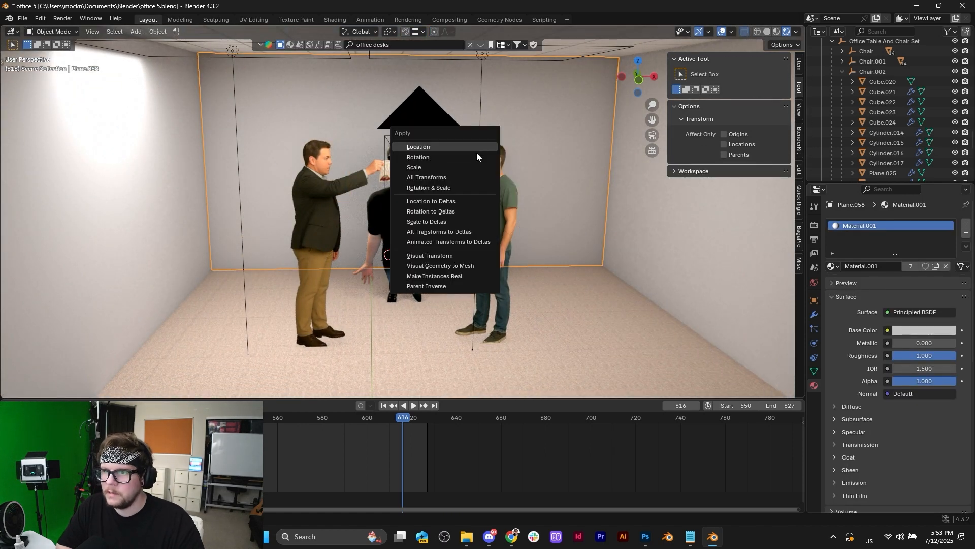
left_click(474, 177)
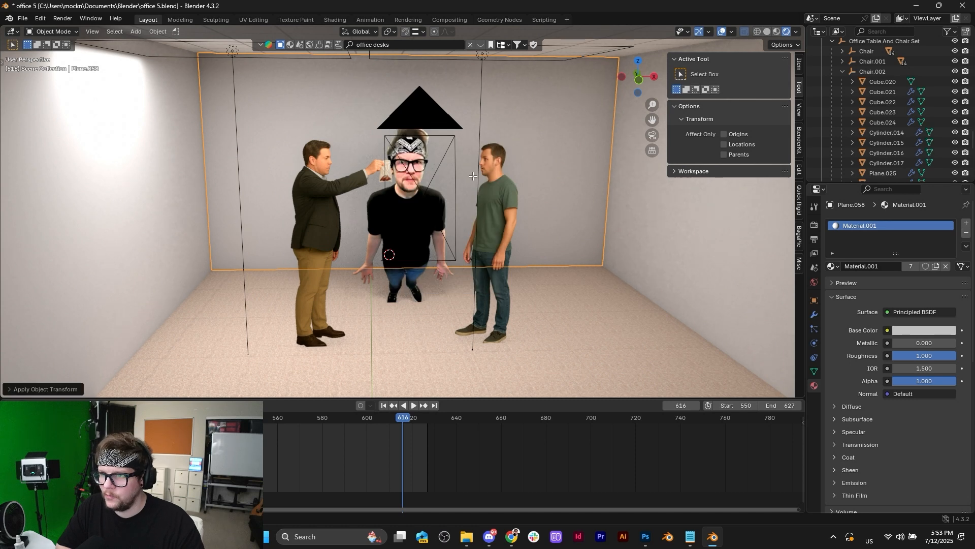
key("Tab")
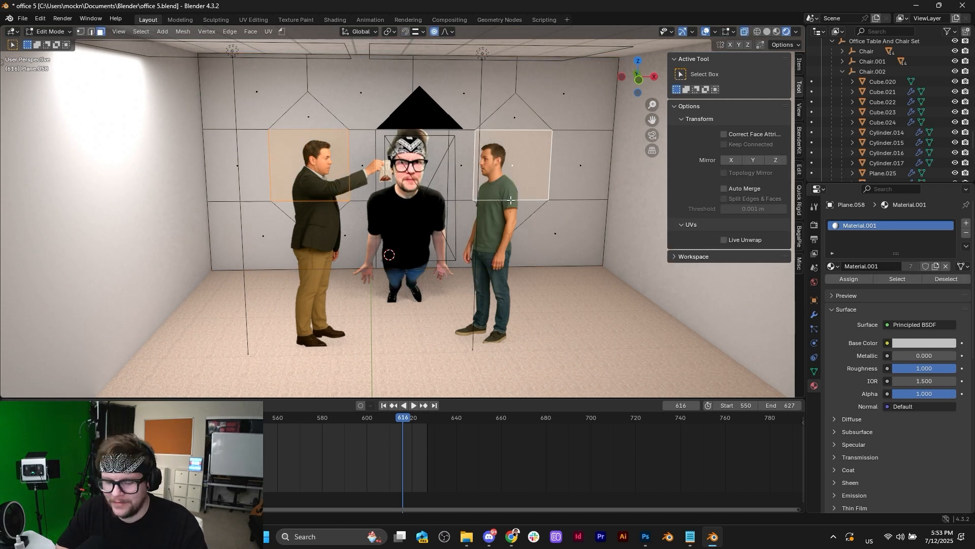
key("j")
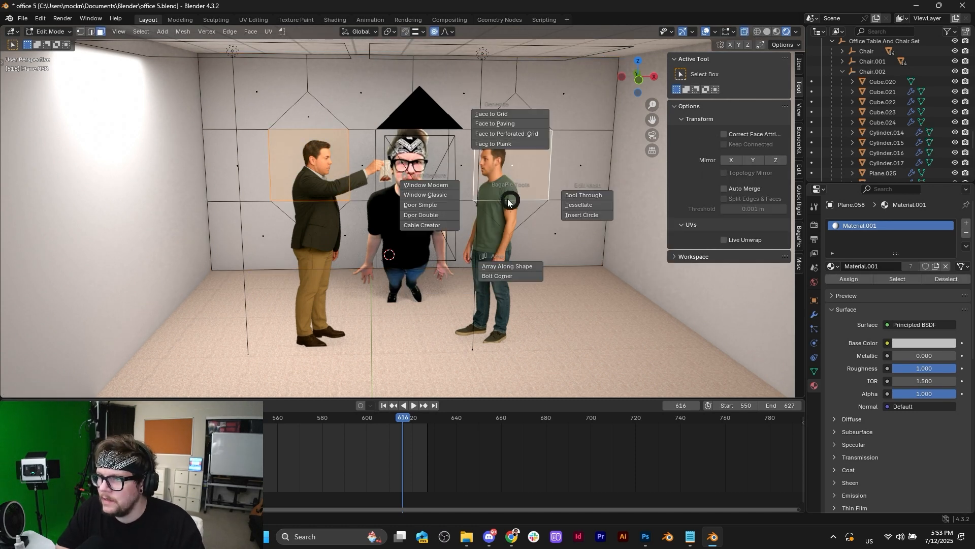
left_click(440, 186)
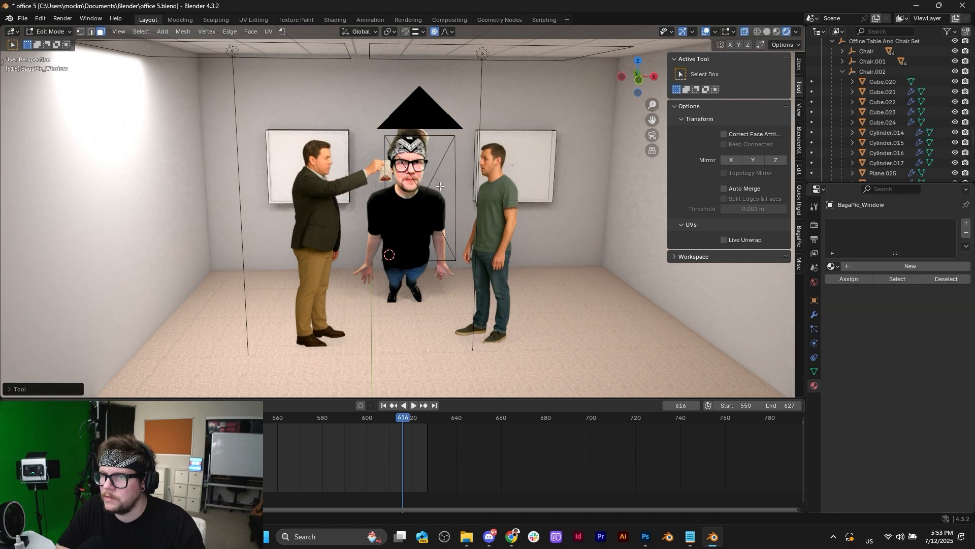
Step: Turn off the shutters on the two BagaPie windows and return to Object Mode
middle_click_drag(549, 156, 400, 179)
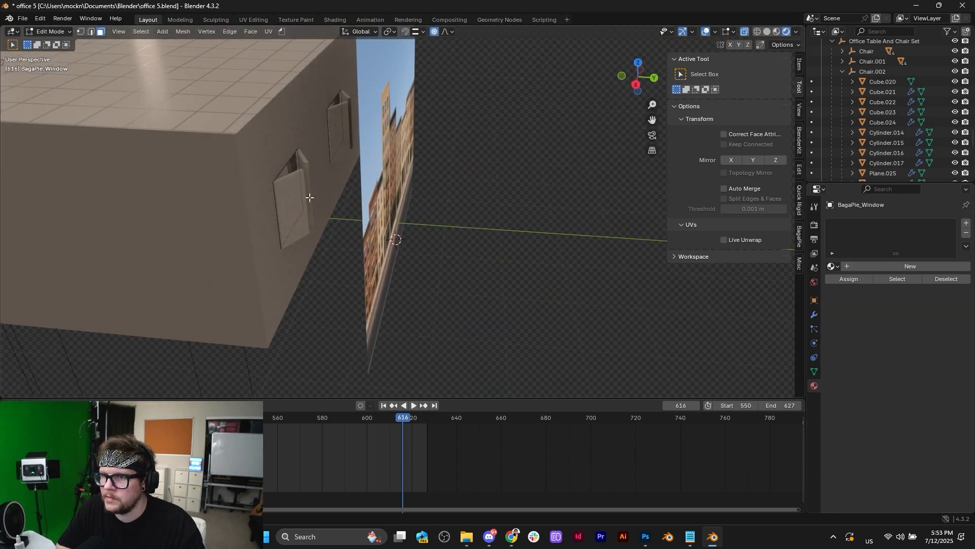
left_click(296, 194)
middle_click_drag(298, 194, 384, 224, "shift")
scroll(384, 224, "up", 4)
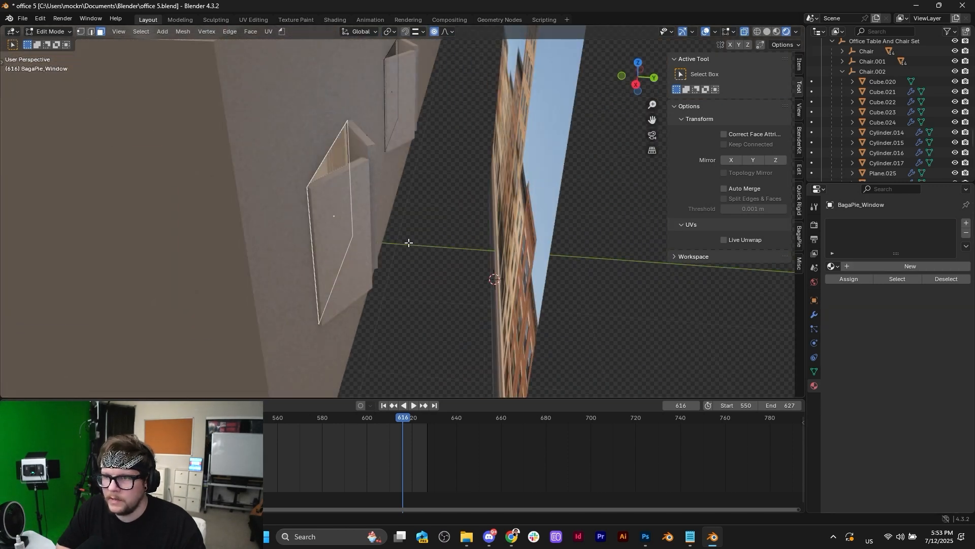
left_click(800, 235)
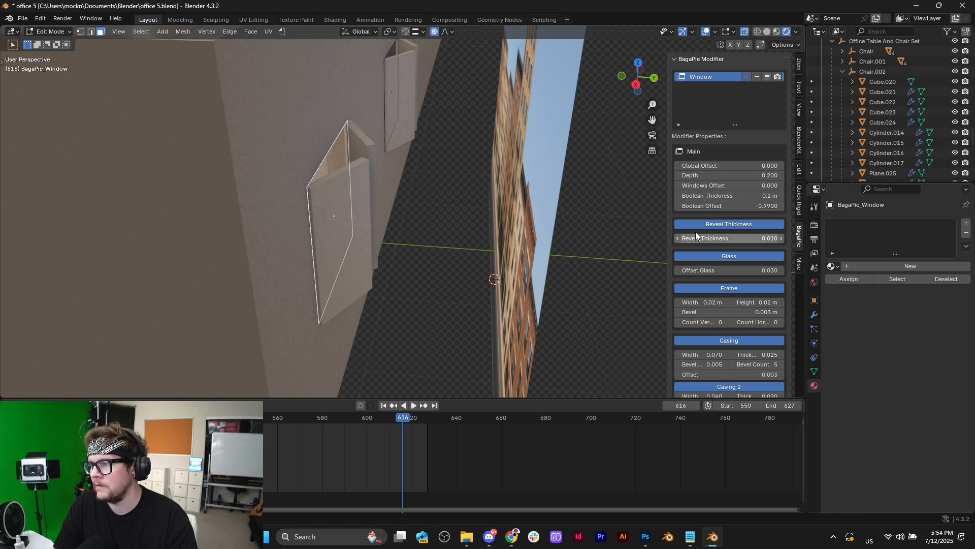
scroll(696, 238, "down", 5)
scroll(661, 305, "down", 5)
scroll(710, 329, "up", 1)
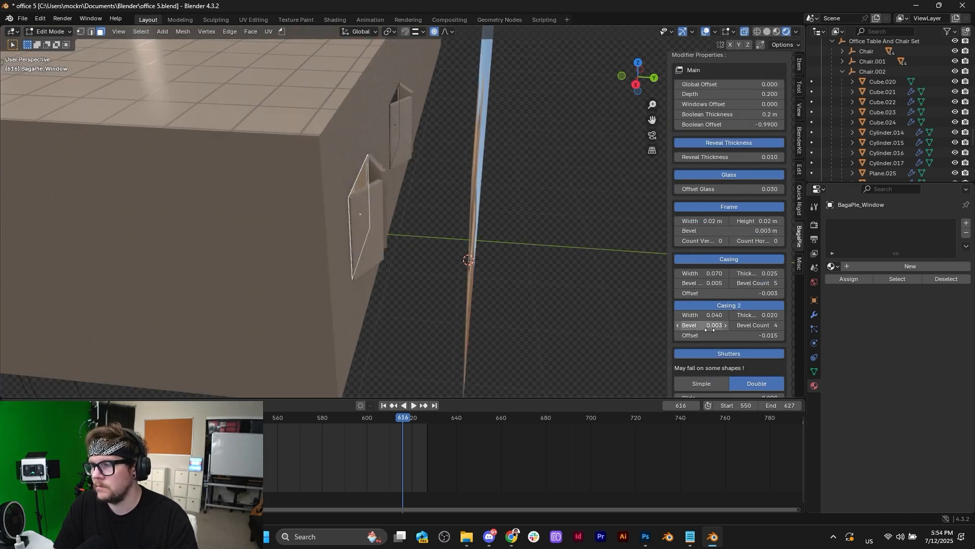
left_click(726, 353)
scroll(364, 177, "up", 4)
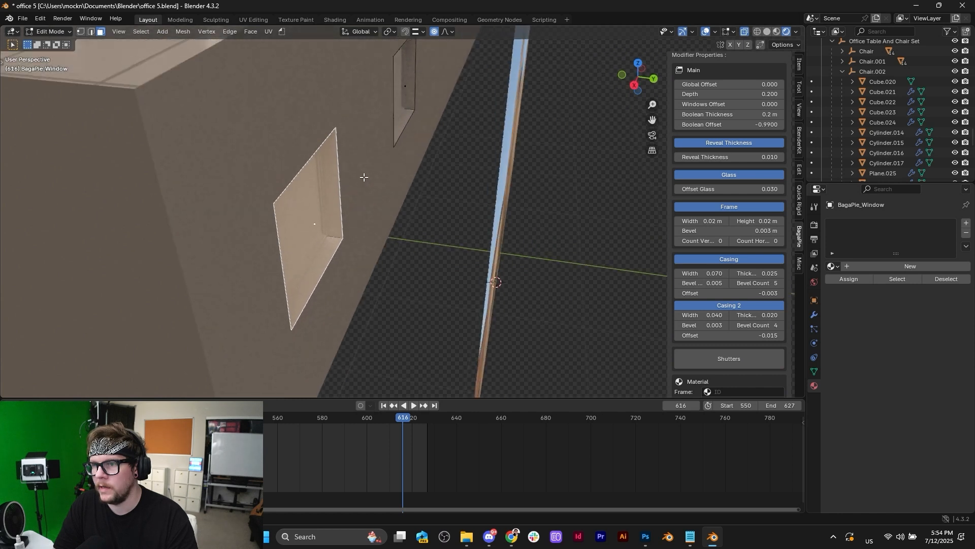
middle_click_drag(364, 177, 305, 223)
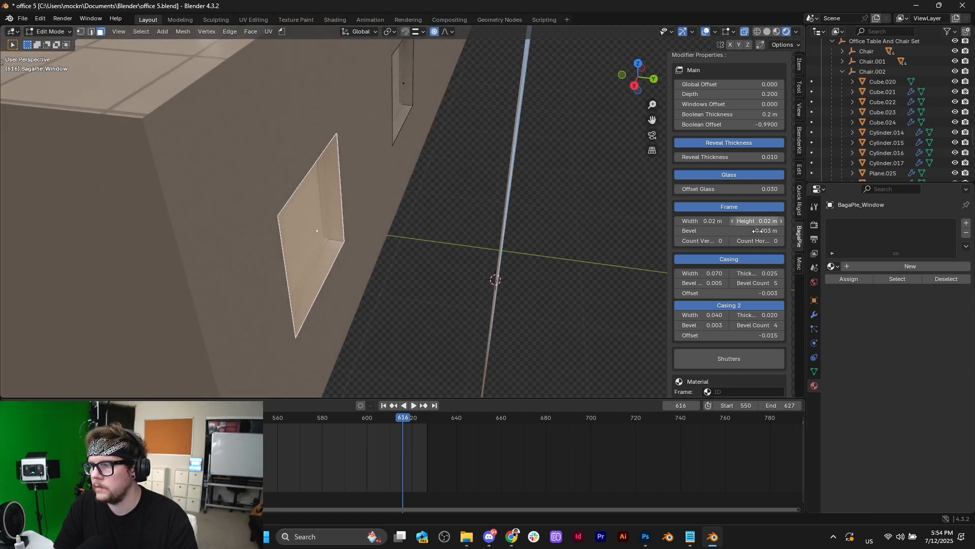
scroll(702, 349, "down", 3)
key("Tab")
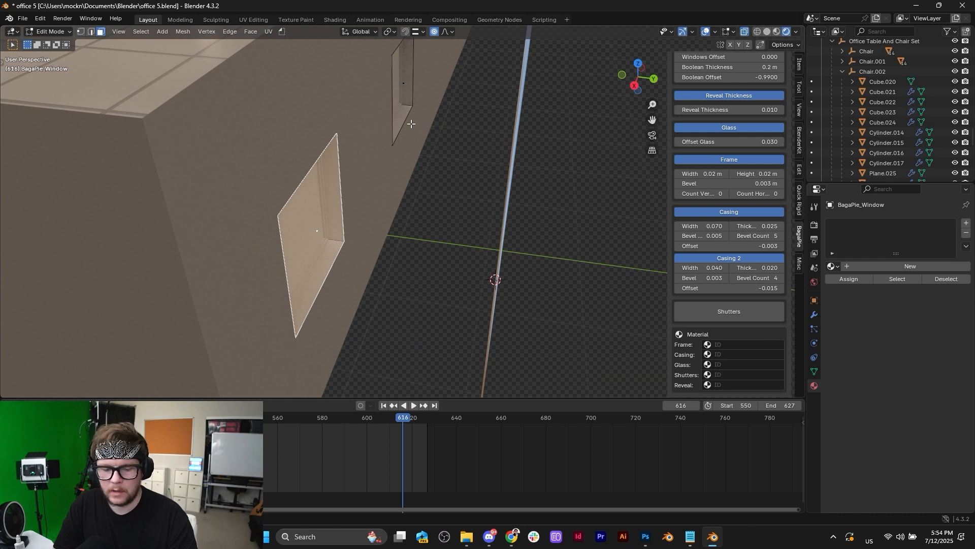
Step: Add a cube mesh outside the building beyond the cityscape plane and scale it down
scroll(555, 227, "down", 5)
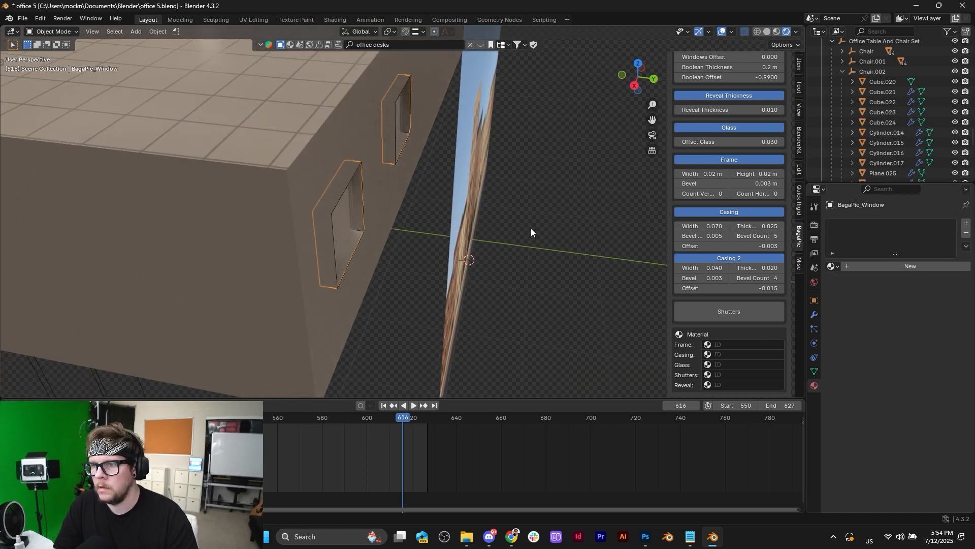
middle_click_drag(531, 227, 561, 219)
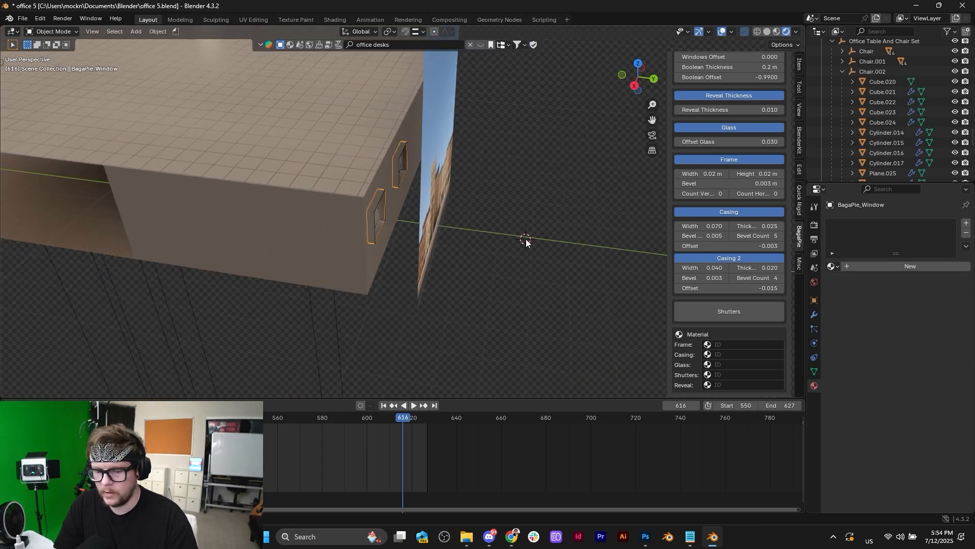
key("shift+a")
mouse_move(503, 131)
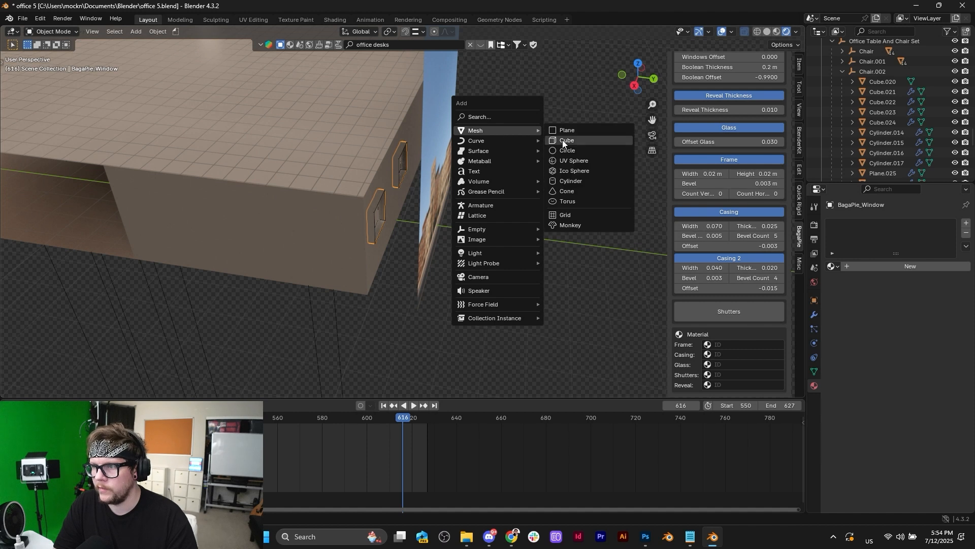
left_click(562, 139)
key("s")
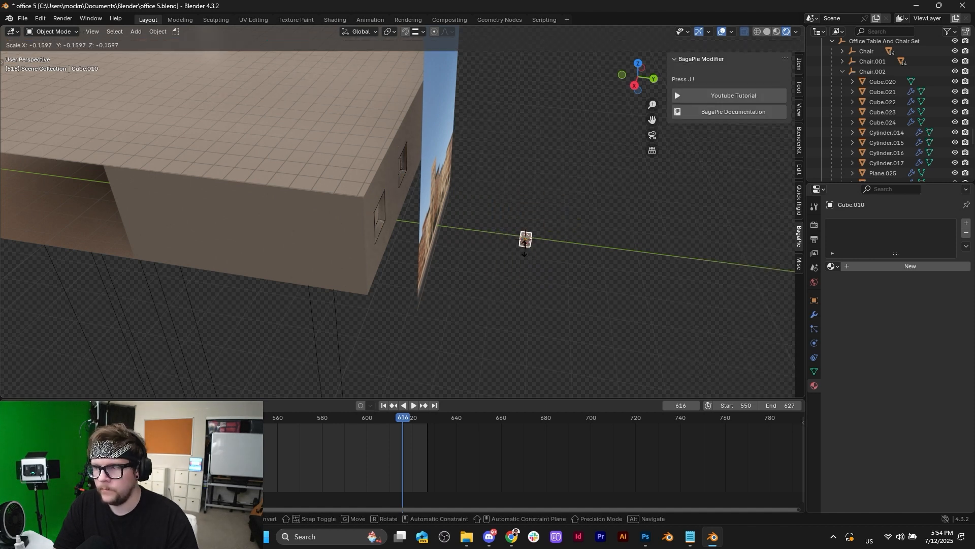
left_click(548, 250)
scroll(548, 251, "up", 4)
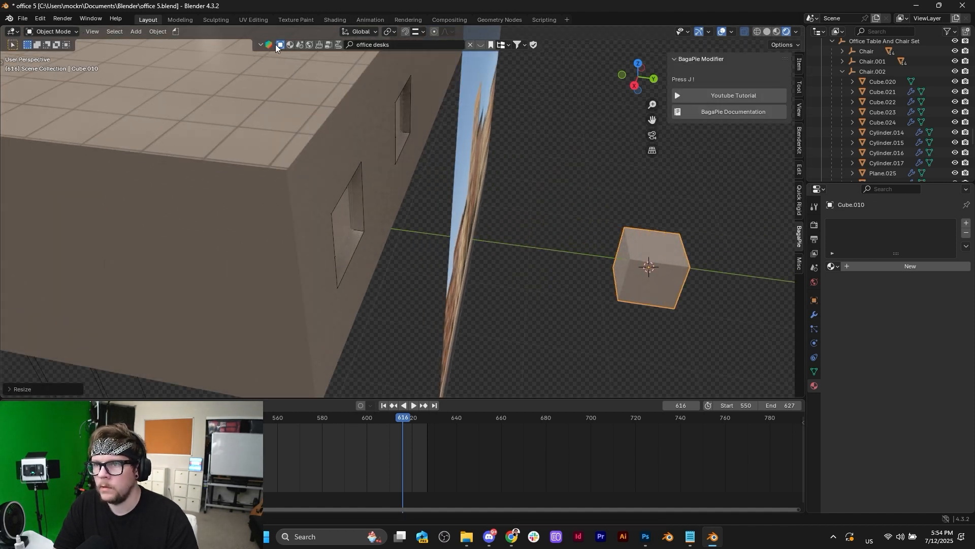
Step: Search the BlenderKit material library for "glass"
left_click(292, 45)
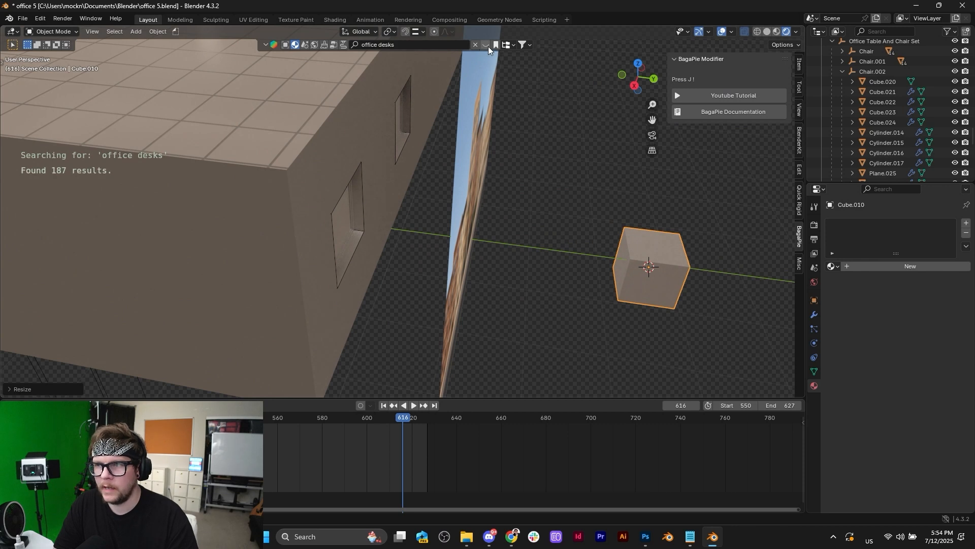
left_click(404, 46)
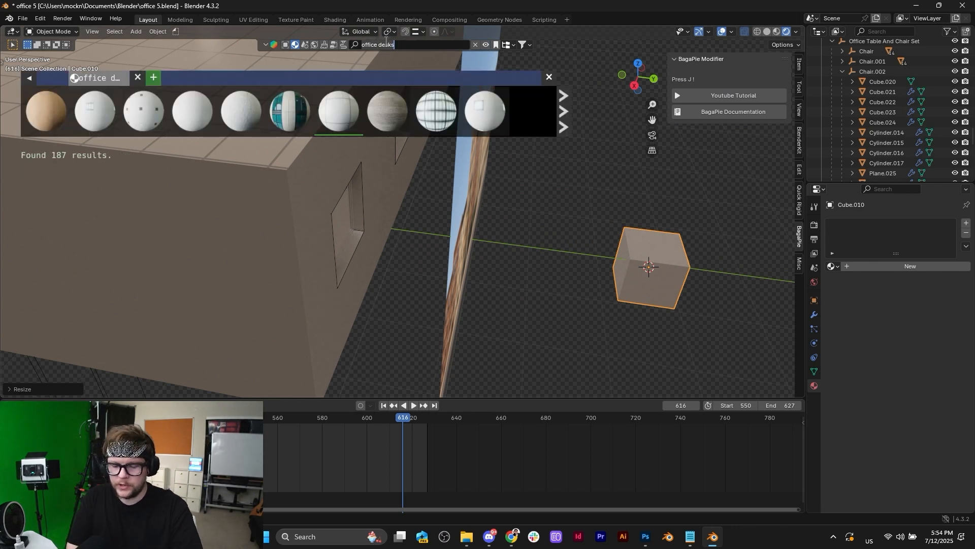
key("ctrl+a")
type("bl")
key("BackSpace")
key("BackSpace")
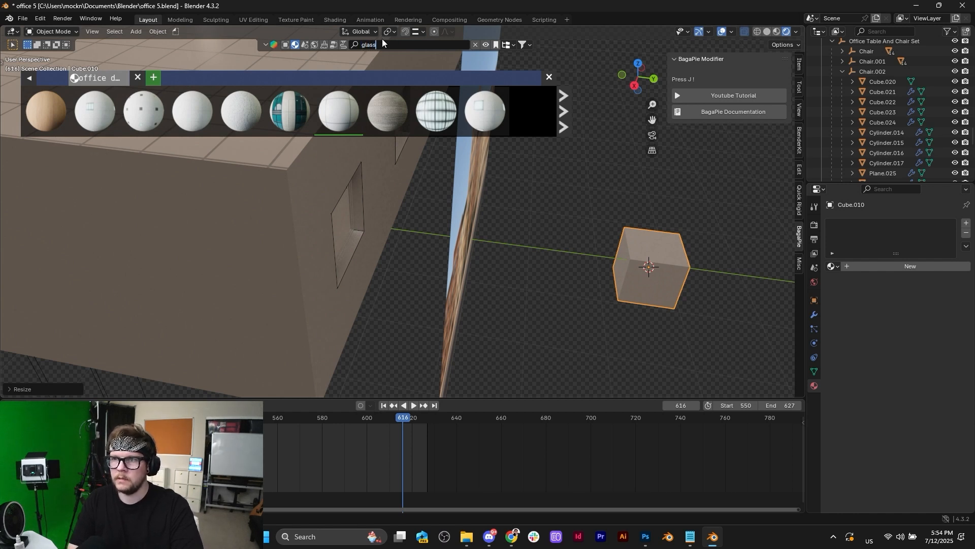
key("Return")
Step: Apply the Cool glass material to the small cube and close the asset results
mouse_move(294, 116)
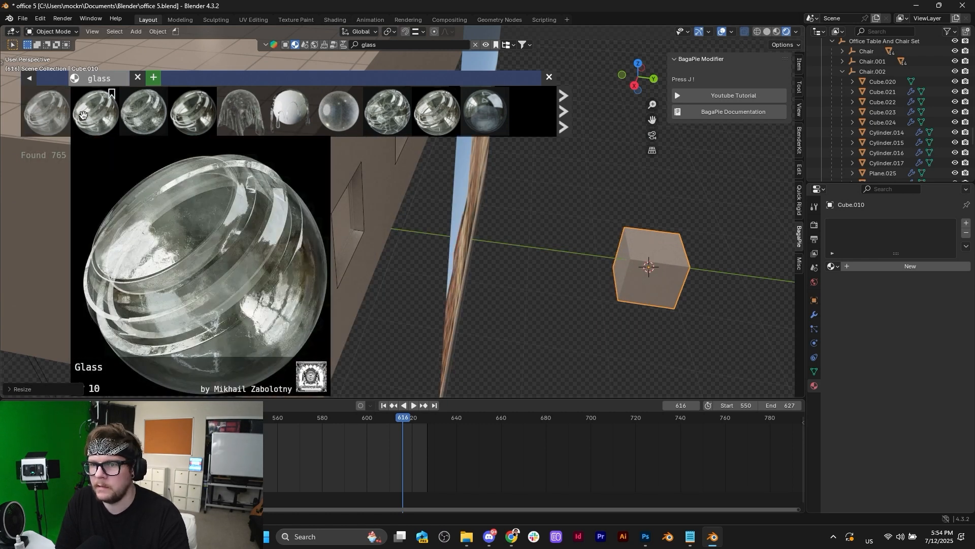
left_click(565, 110)
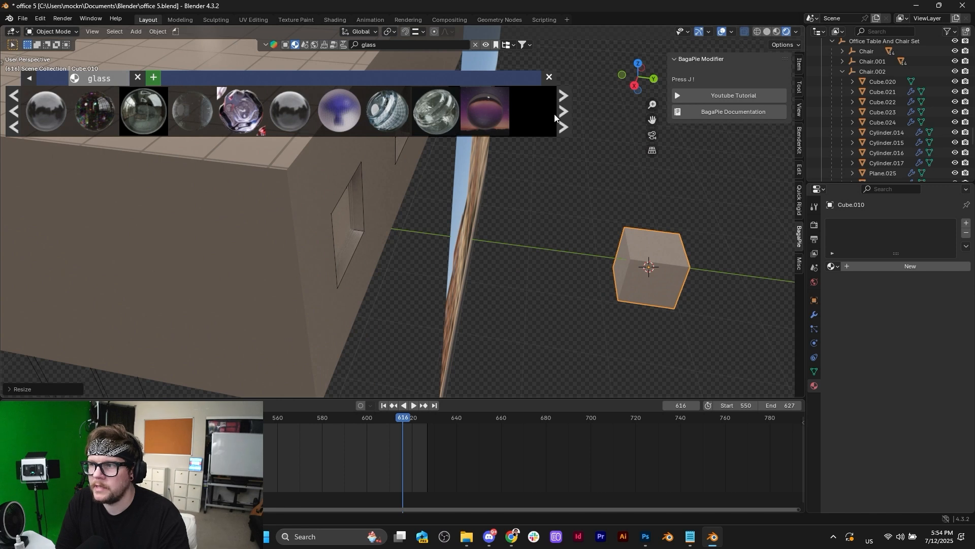
left_click(562, 116)
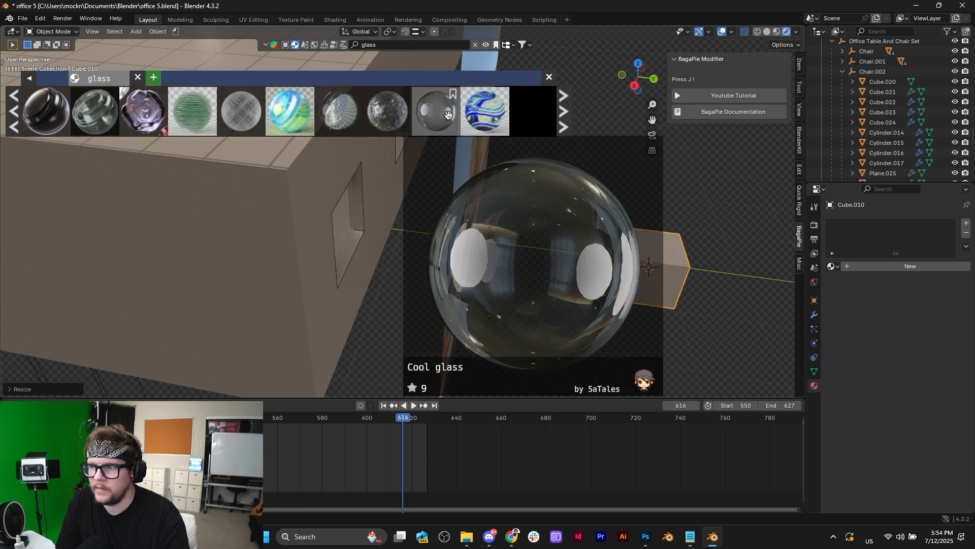
left_click(440, 117)
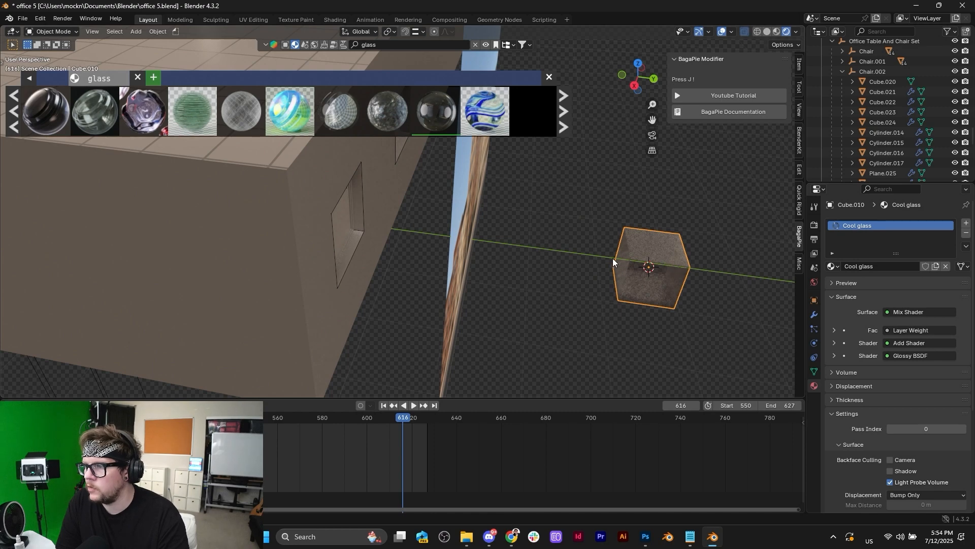
middle_click_drag(716, 240, 468, 275)
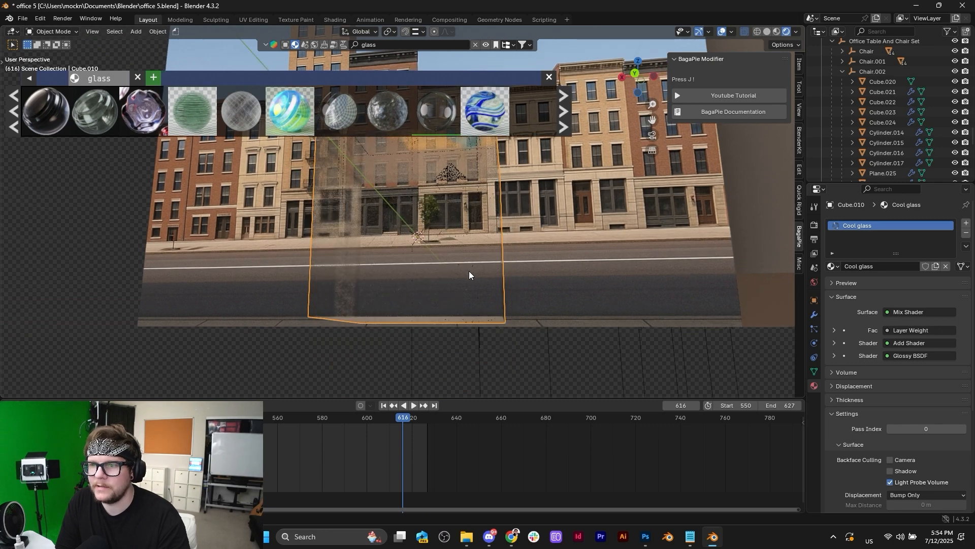
left_click(550, 76)
Step: Select the BagaPie windows and filter the existing materials by "glass" for their material slot
middle_click_drag(552, 73, 371, 165)
left_click(350, 171)
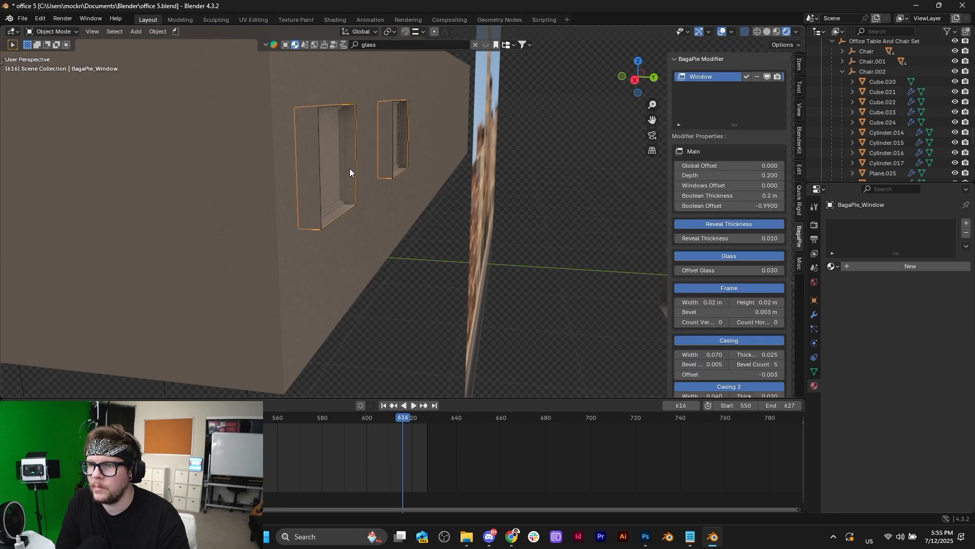
left_click(834, 266)
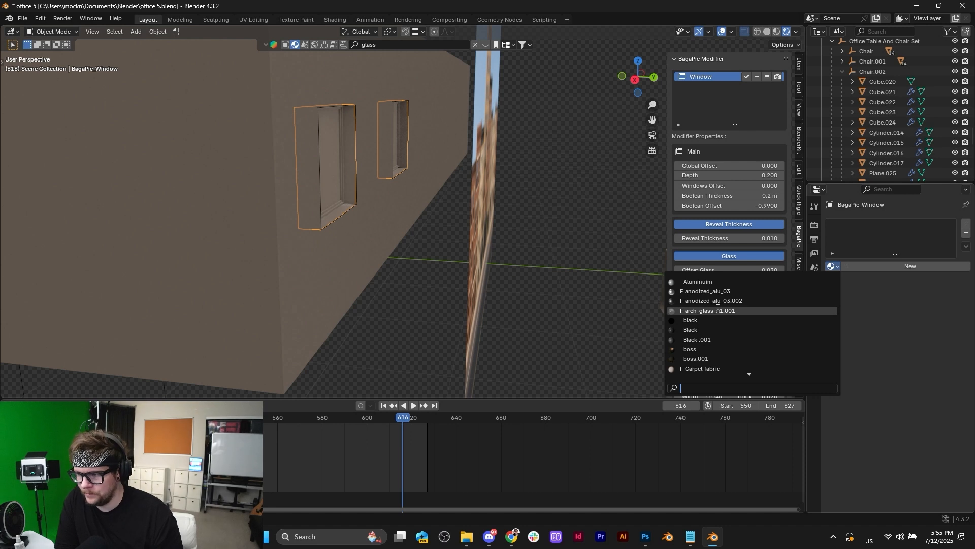
type("glass")
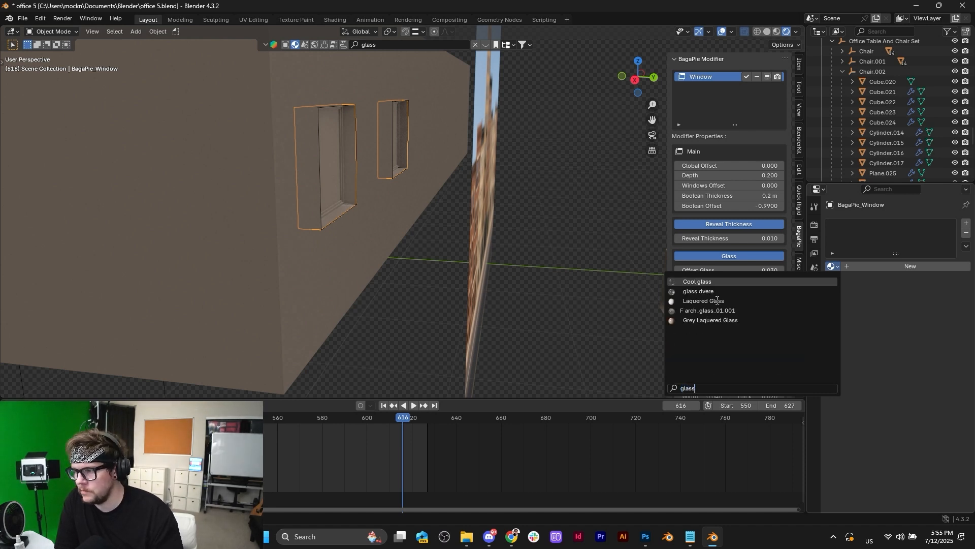
Step: Assign the Cool glass material to the Glass slot of the BagaPie window
key("Return")
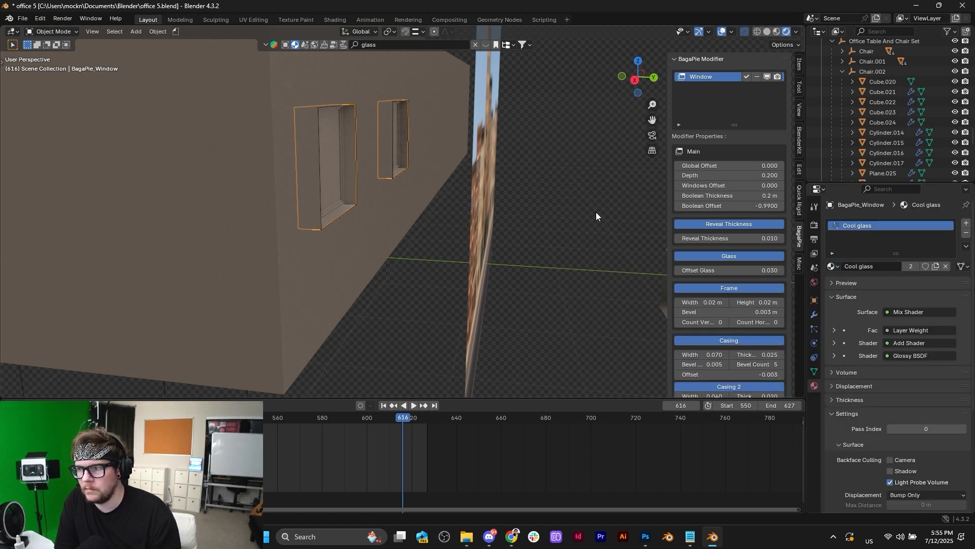
key("ctrl+z")
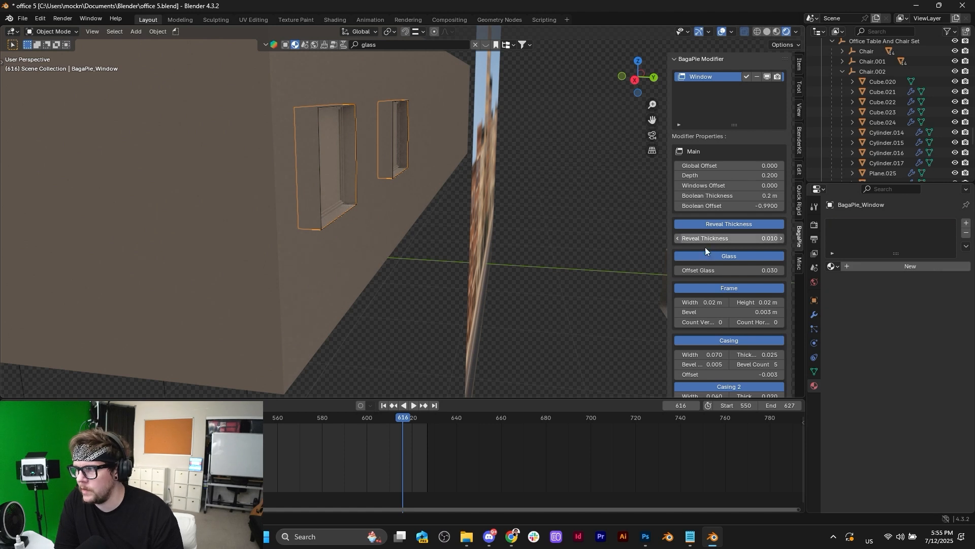
scroll(706, 254, "down", 6)
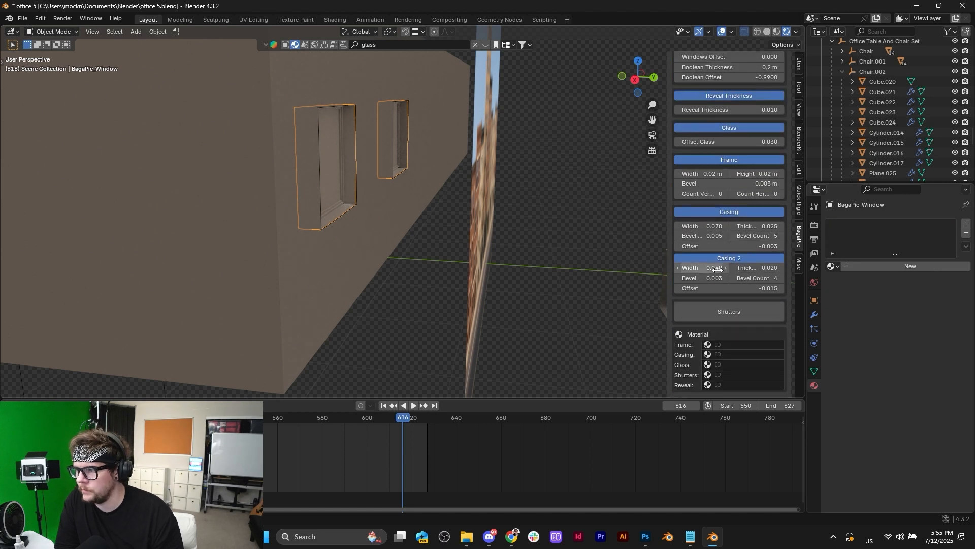
left_click(728, 364)
type("gla")
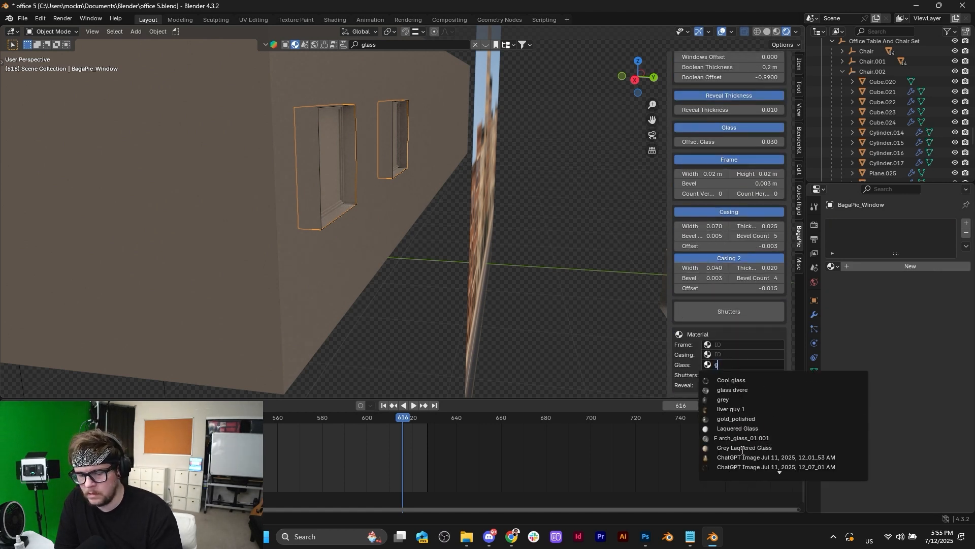
left_click(734, 381)
Step: Examine the windows and their glass from outside and inside the room
mouse_move(660, 319)
middle_mouse_down()
mouse_move(350, 163)
mouse_move(486, 164)
mouse_move(408, 180)
middle_mouse_up()
scroll(422, 164, "up", 5)
scroll(462, 160, "down", 6)
scroll(437, 166, "up", 4)
scroll(405, 181, "up", 4)
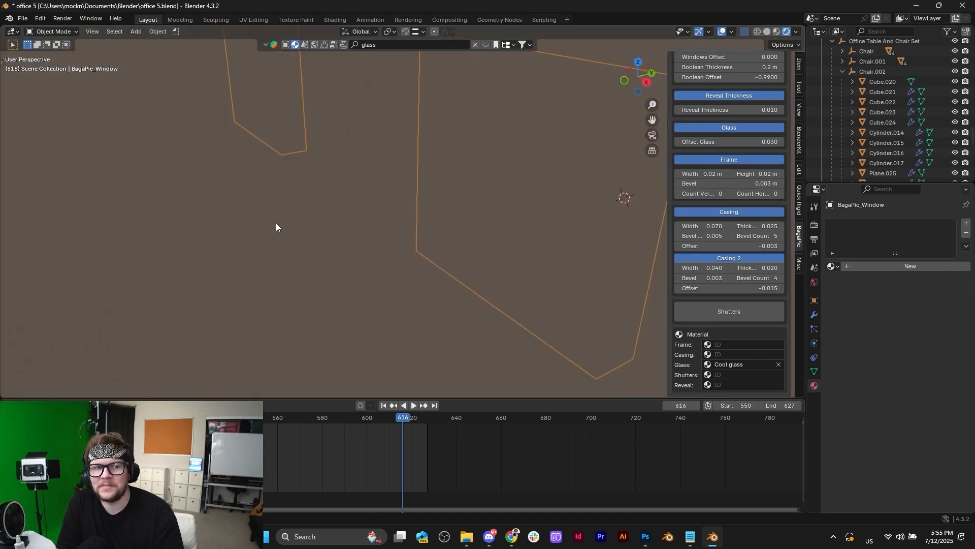
scroll(312, 199, "down", 4)
middle_click_drag(379, 222, 382, 288)
scroll(385, 214, "up", 4)
scroll(384, 210, "down", 4)
scroll(482, 208, "up", 2)
scroll(408, 284, "up", 3)
scroll(382, 288, "up", 1)
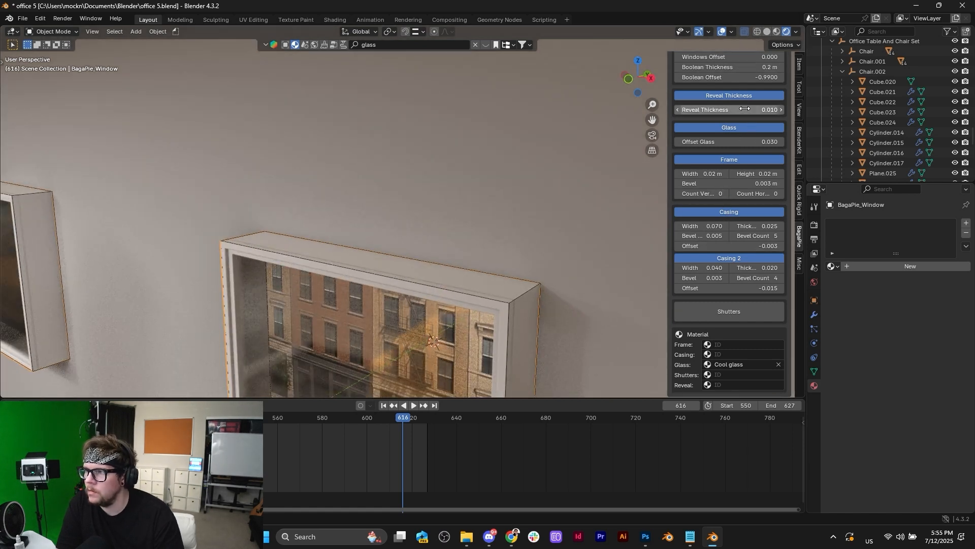
Step: Set the Depth of the BagaPie windows to -0.010
mouse_move(748, 110)
left_mouse_down()
mouse_move(727, 110)
mouse_move(744, 110)
left_mouse_up()
key("ctrl+z")
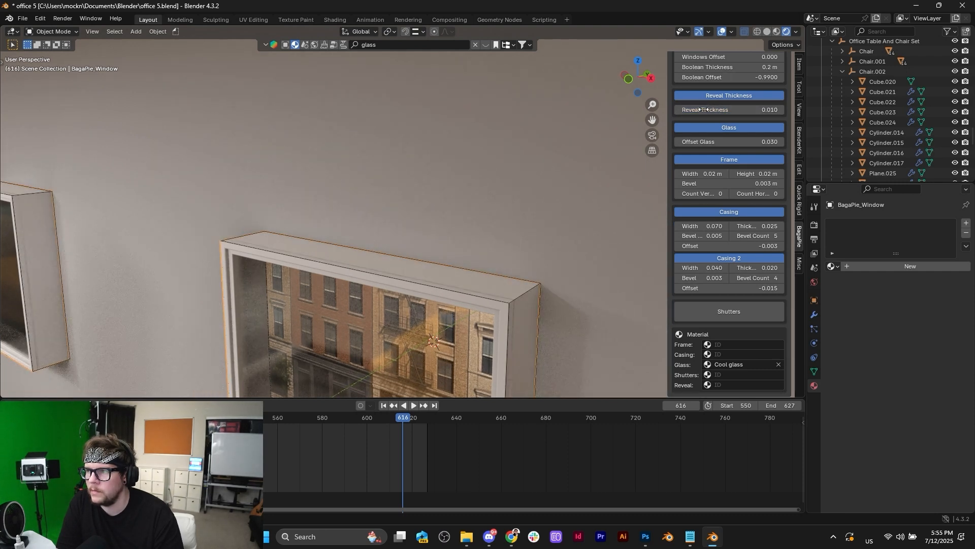
scroll(718, 74, "up", 3)
left_click_drag(721, 87, 693, 87)
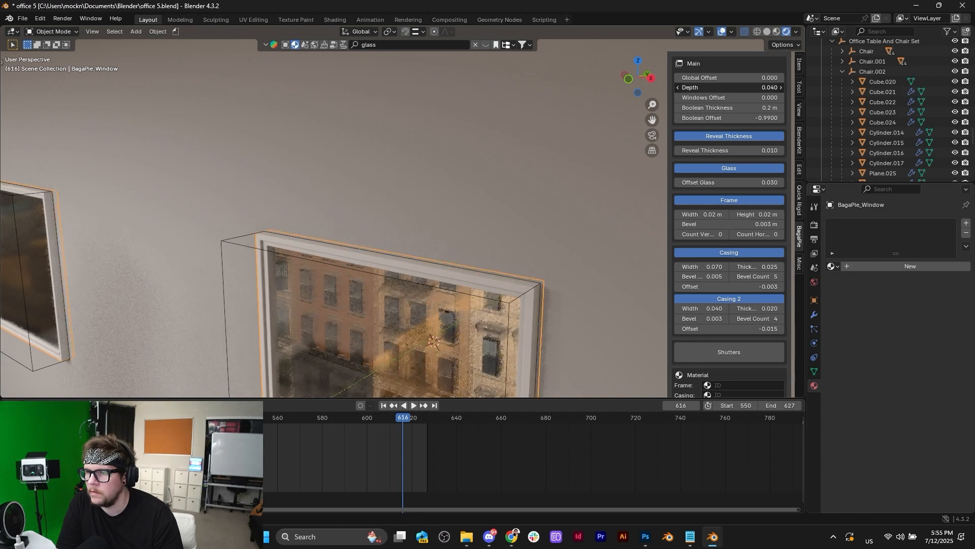
scroll(447, 235, "down", 3)
middle_click_drag(447, 235, 460, 253)
scroll(518, 220, "down", 3)
scroll(518, 226, "up", 5)
scroll(460, 253, "up", 2)
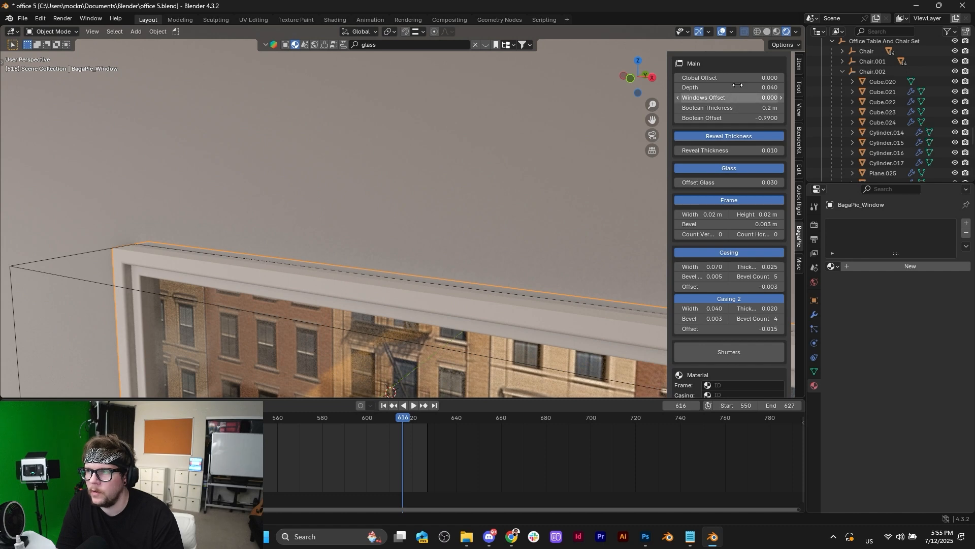
left_click_drag(729, 87, 695, 87)
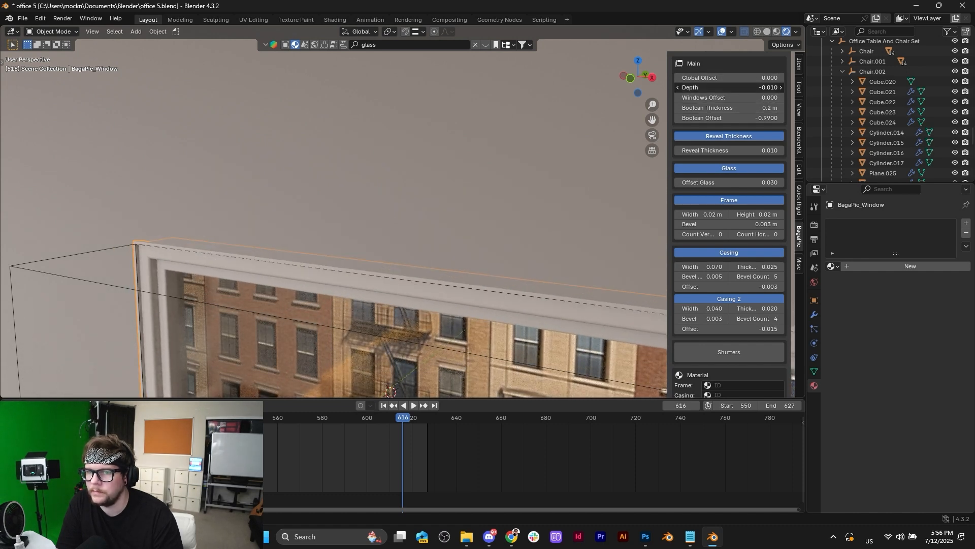
Step: Select the back wall containing the two windows and open its mesh for editing
scroll(411, 227, "down", 2)
middle_click_drag(411, 226, 477, 212)
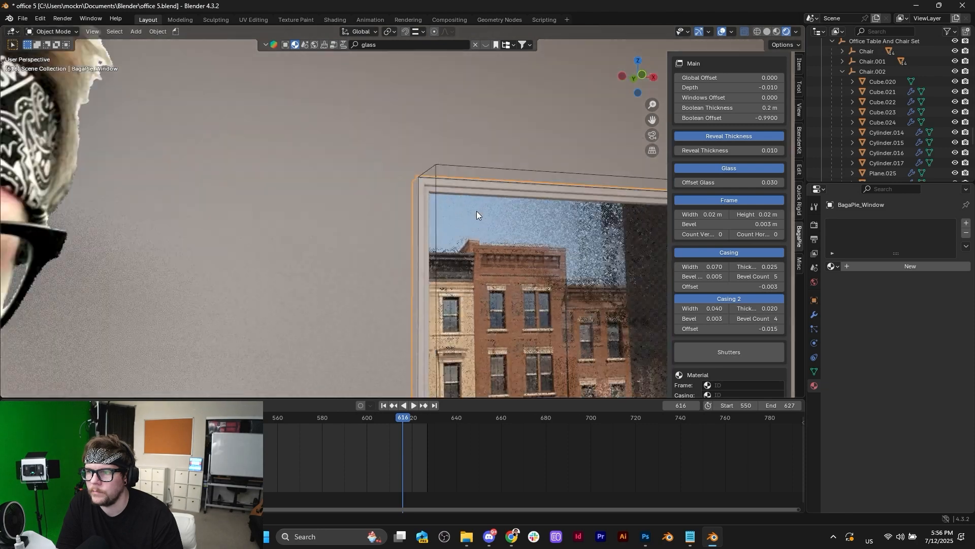
scroll(477, 212, "down", 3)
scroll(473, 263, "down", 4)
scroll(471, 266, "up", 3)
middle_click_drag(471, 266, 376, 290)
left_click(377, 289)
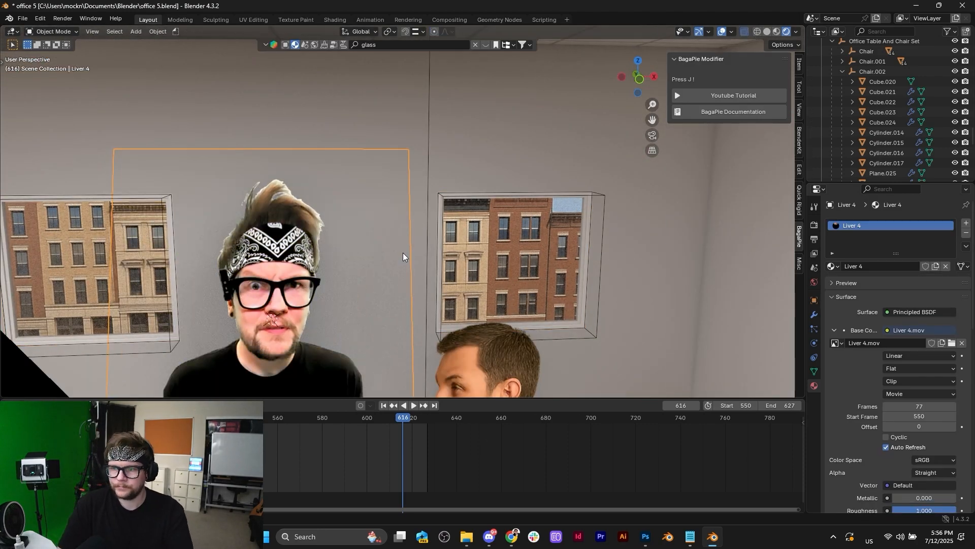
left_click(468, 122)
key("Tab")
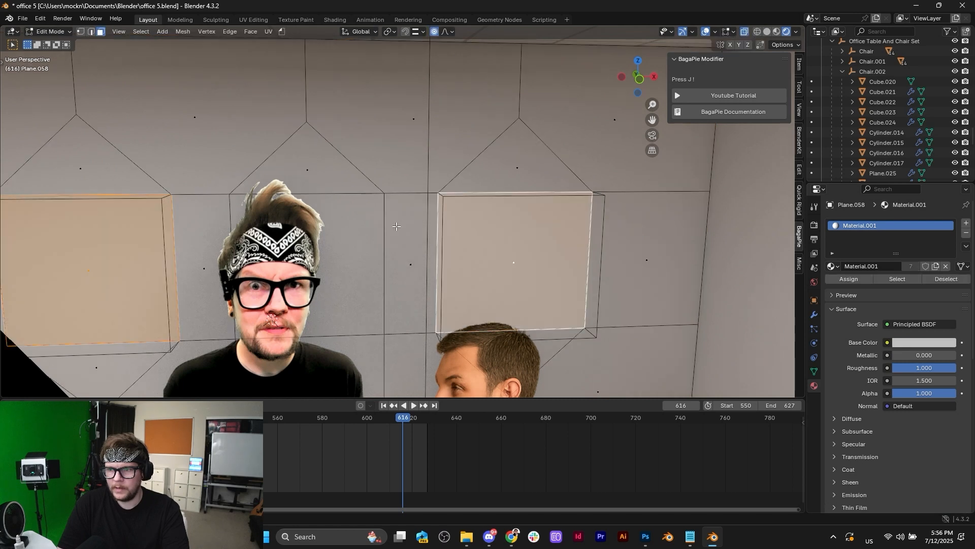
Step: Dissolve the horizontal edge crossing the wall panel between the windows and select the merged door-sized face
left_click(312, 266)
scroll(312, 267, "down", 4)
middle_click_drag(324, 292, 346, 274)
left_click(329, 312, "shift")
key("2")
left_click(344, 253)
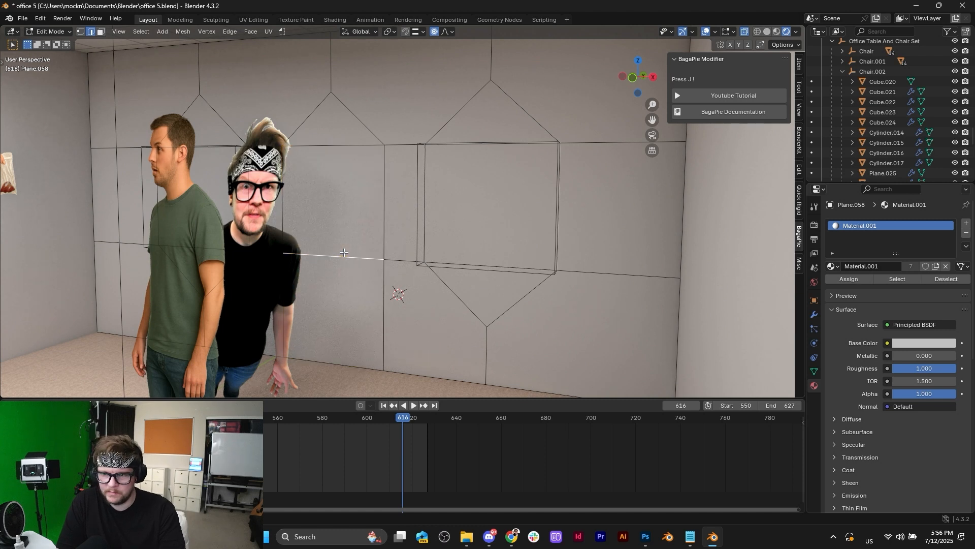
key("x")
left_click(339, 317)
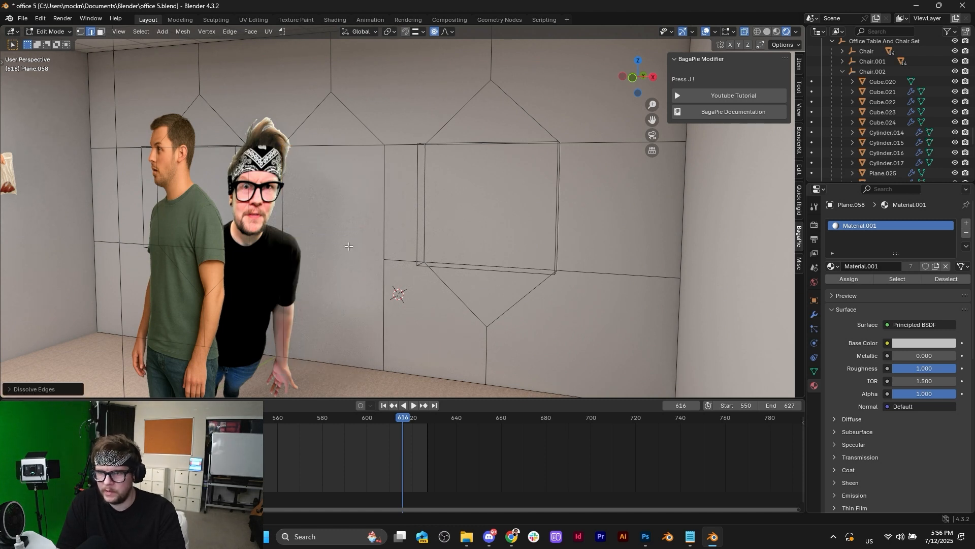
key("3")
left_click(346, 249)
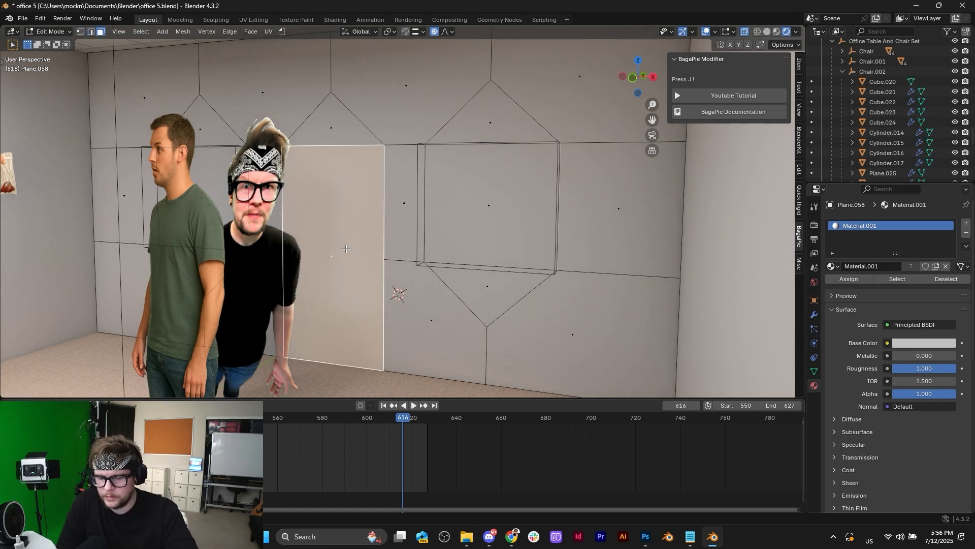
Step: Try a Door Simple from BagaPie on the selected wall face, inspect its handle side, and undo it
key("j")
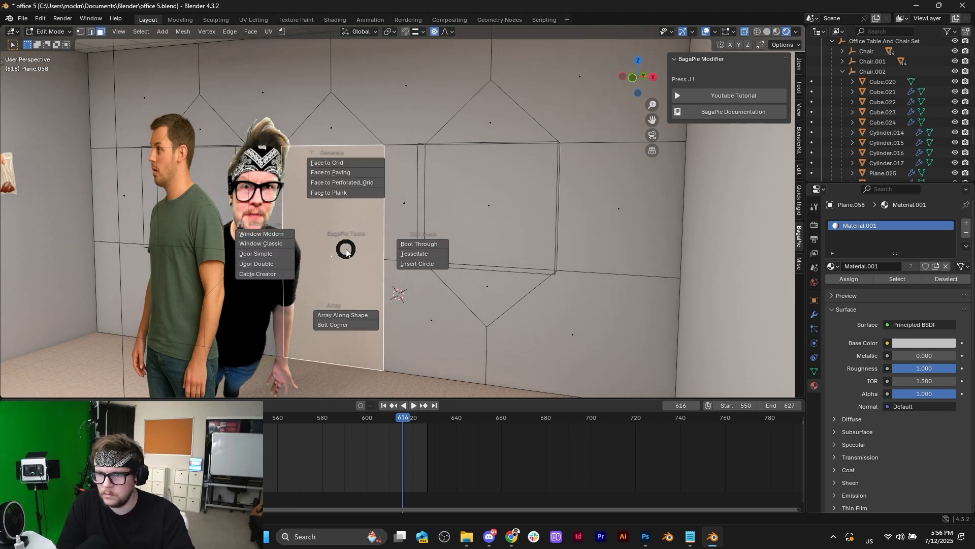
left_click(276, 256)
left_click(349, 261)
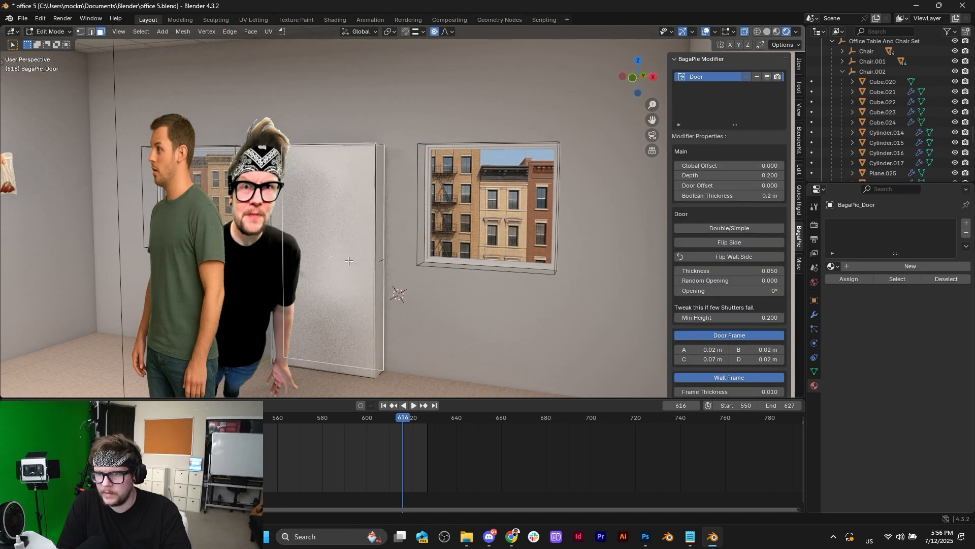
scroll(346, 305, "up", 3)
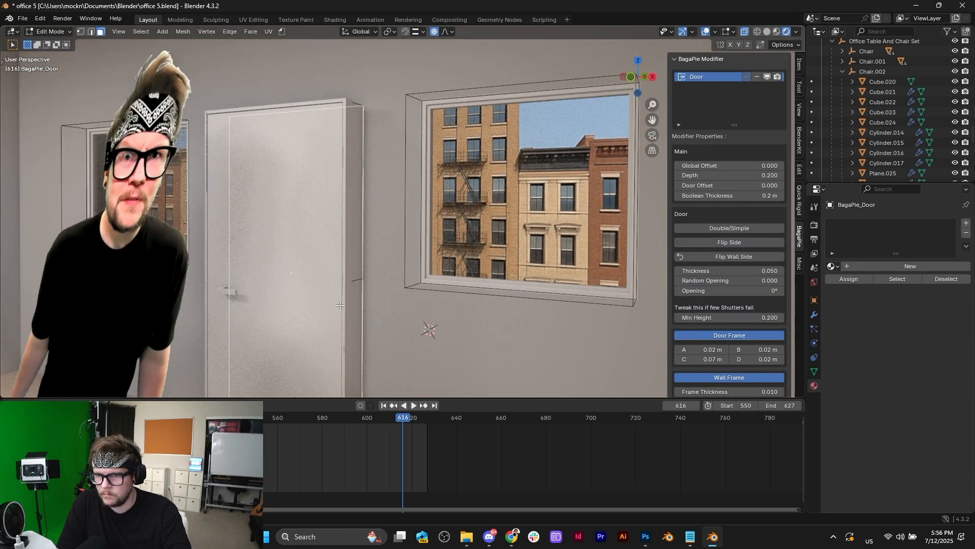
middle_click_drag(322, 322, 418, 248, "shift")
scroll(316, 236, "up", 3)
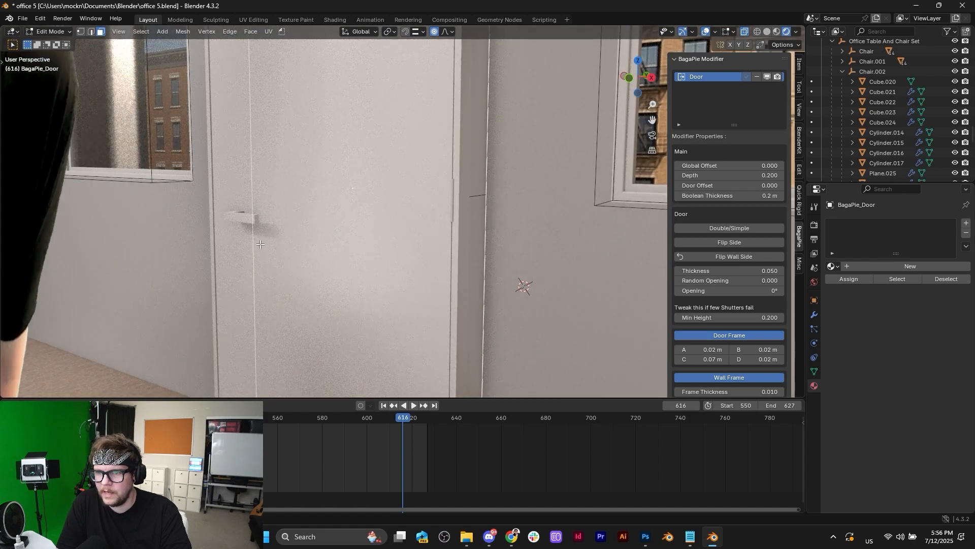
middle_click_drag(260, 253, 538, 284)
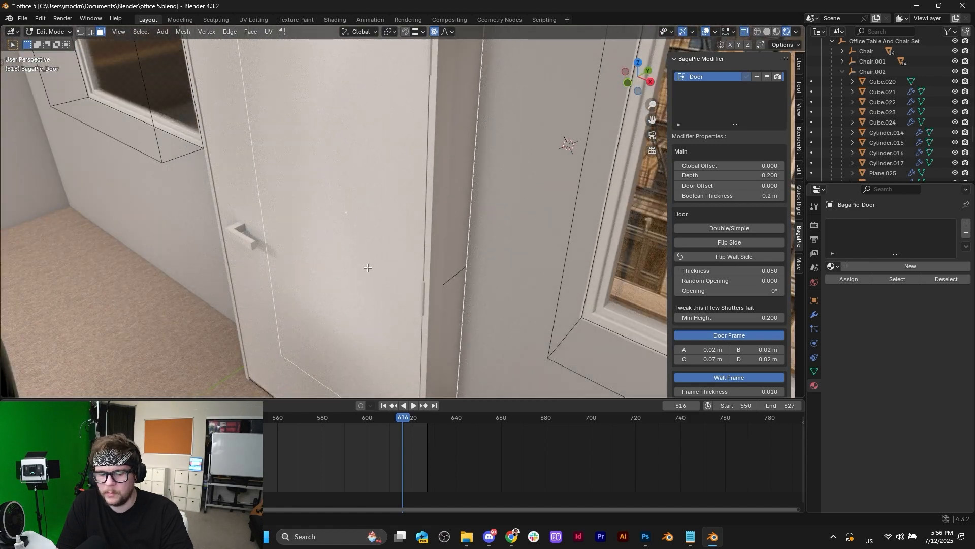
key("ctrl+z")
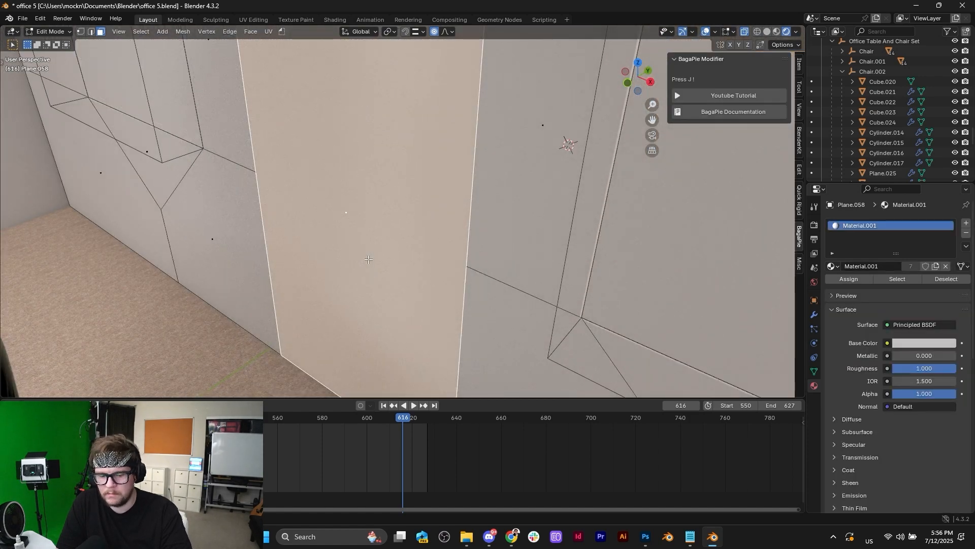
Step: Generate a Door Simple on the selected wall face and set its Depth to 0.020
key("j")
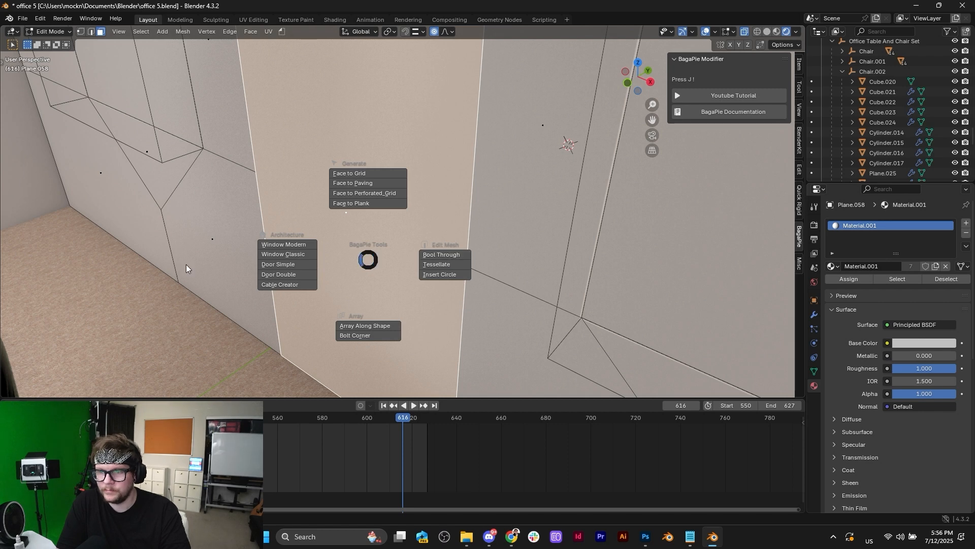
left_click(281, 265)
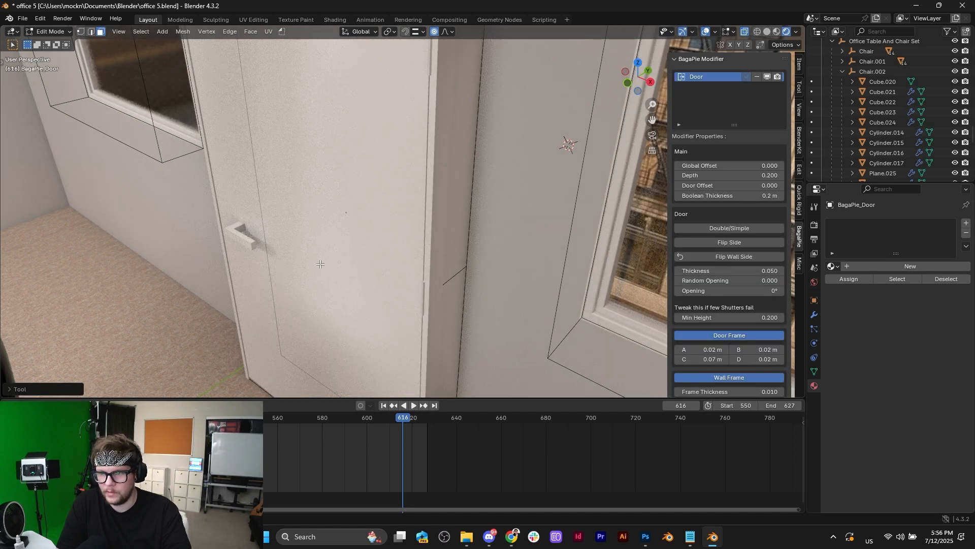
key("Tab")
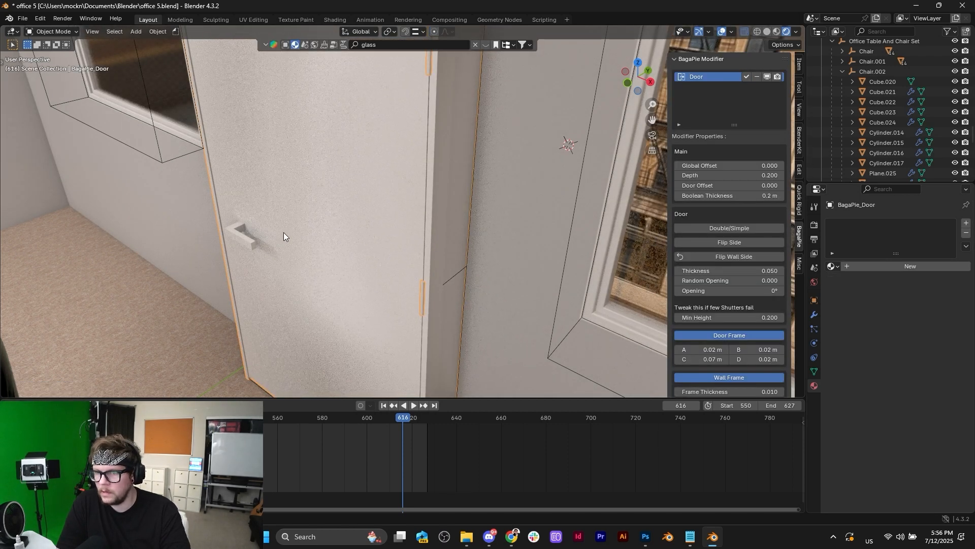
mouse_move(732, 176)
left_mouse_down()
mouse_move(701, 176)
mouse_move(716, 176)
left_mouse_up()
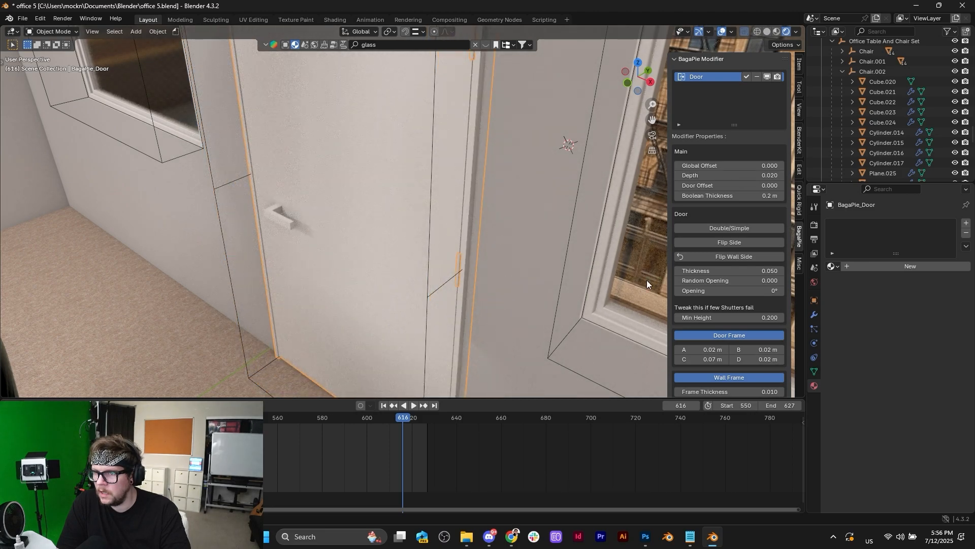
Step: View the whole office from the front and through the scene camera
middle_click_drag(373, 229, 453, 202)
scroll(458, 226, "down", 4)
scroll(464, 232, "down", 3)
scroll(452, 209, "down", 3)
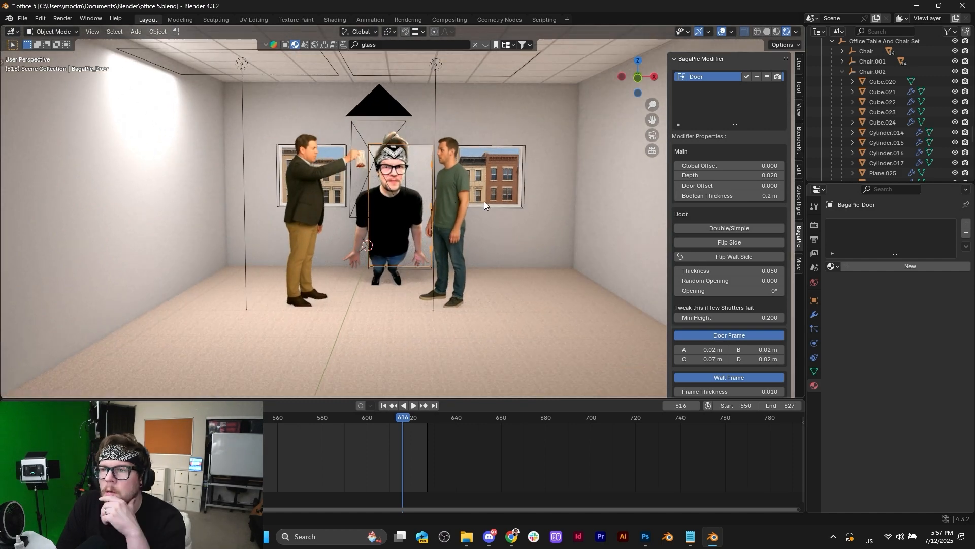
left_click(482, 172)
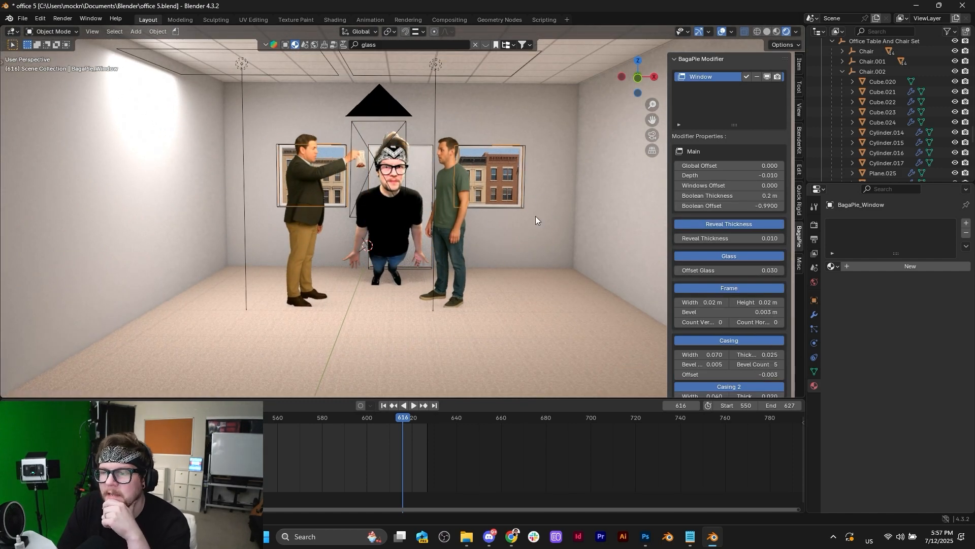
left_click(653, 135)
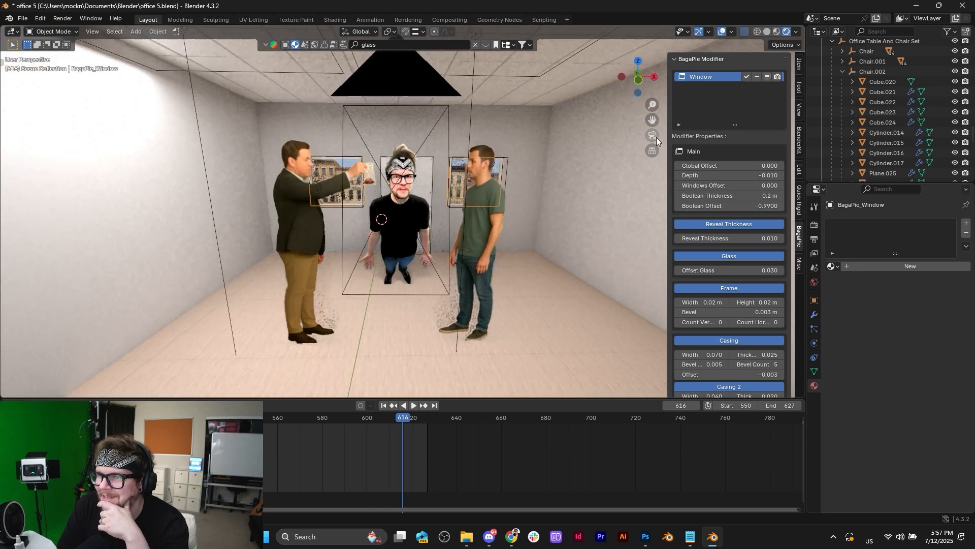
Step: Select the building backdrop image behind the windows and scale it up uniformly
left_click(378, 207)
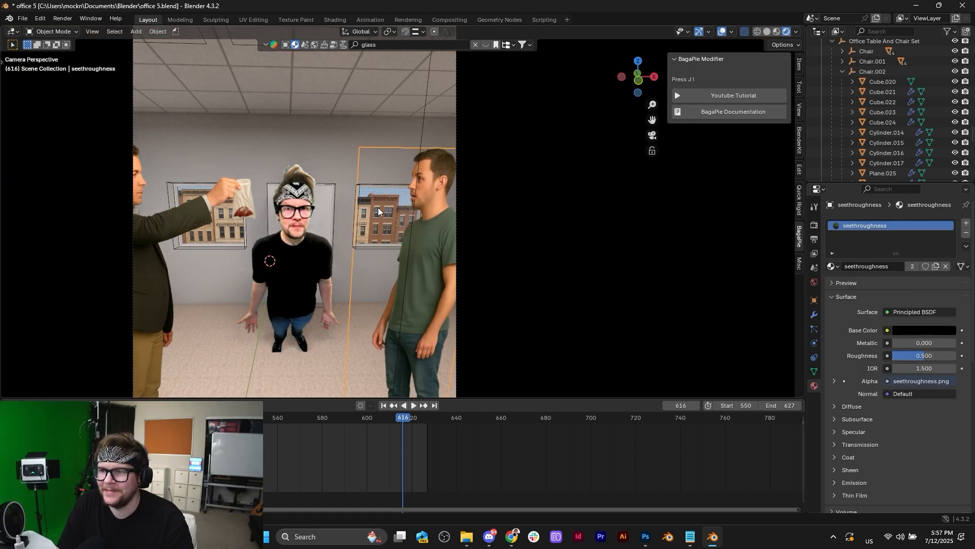
left_click(378, 208)
left_click(378, 207)
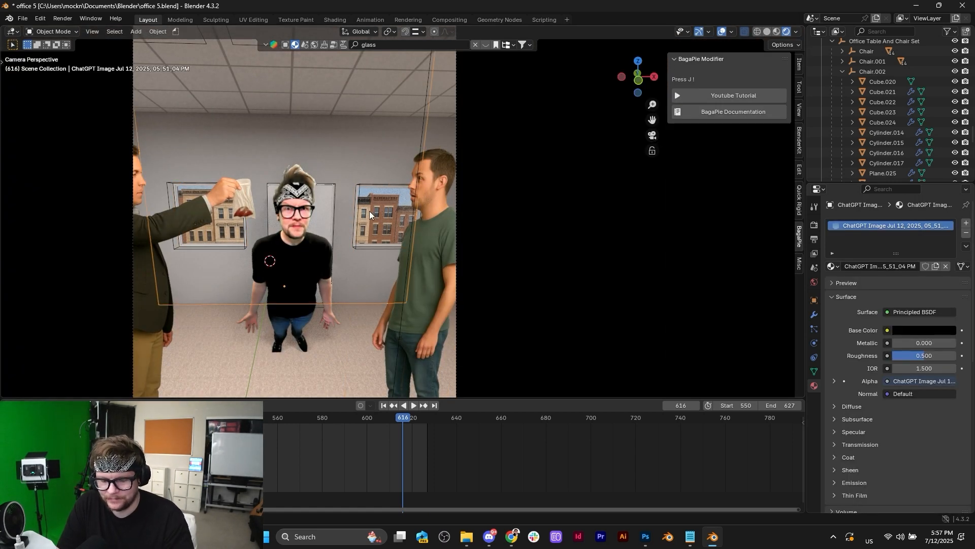
key("s")
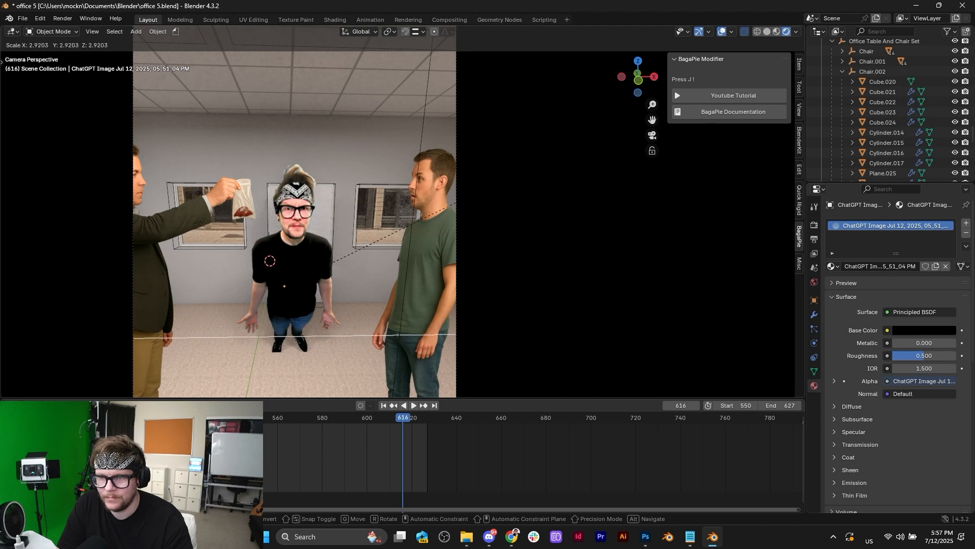
left_click(383, 223)
Step: Raise the building backdrop about 0.8 m along Z and shift it along negative X so it fills both windows
key("g")
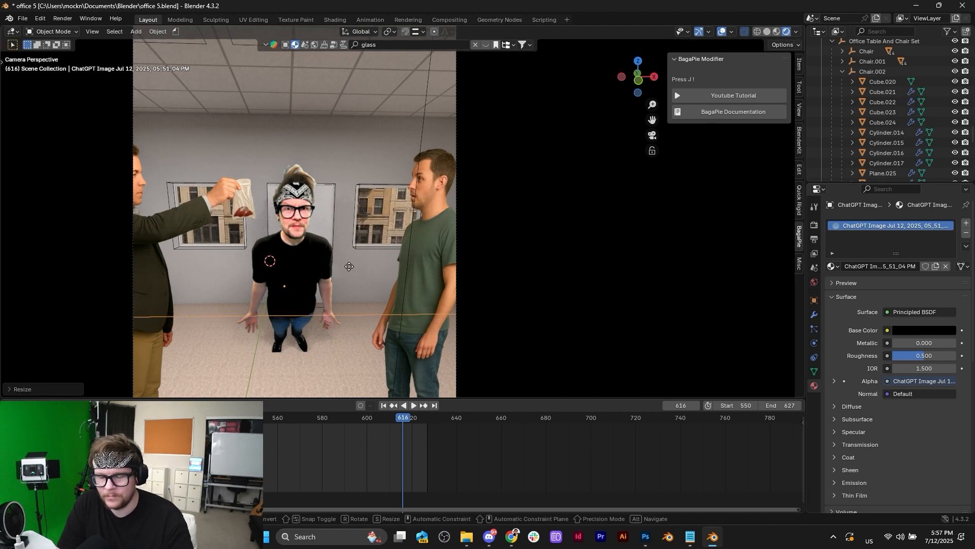
key("z")
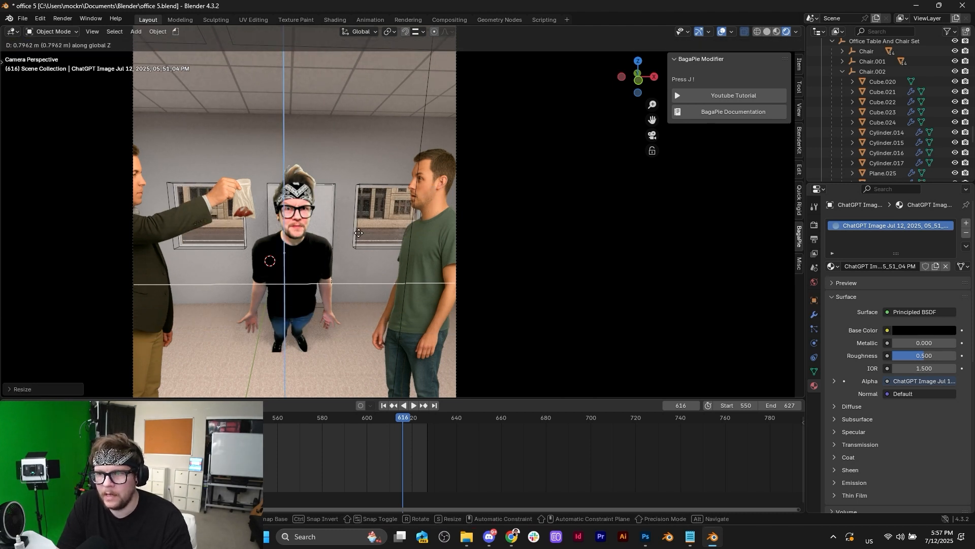
left_click(360, 234)
key("g")
key("x")
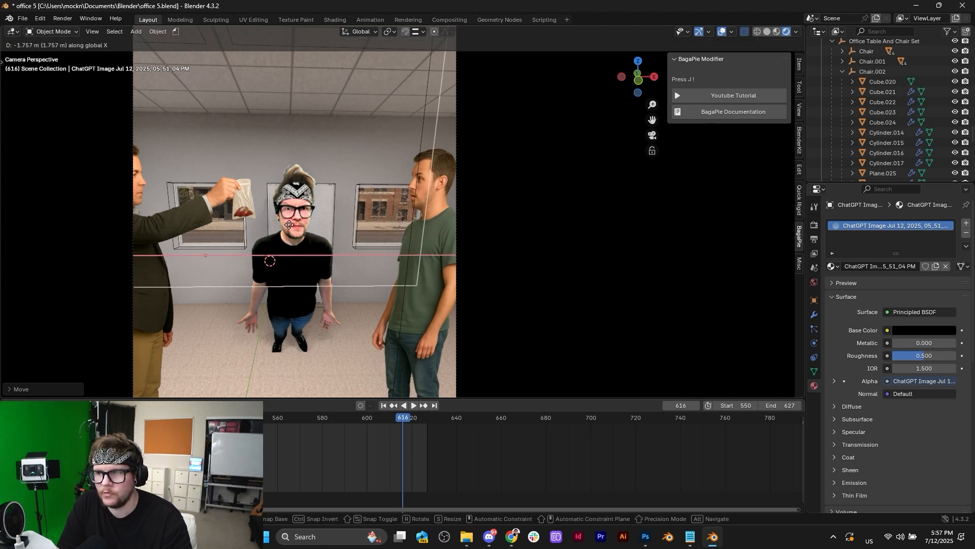
left_click(335, 228)
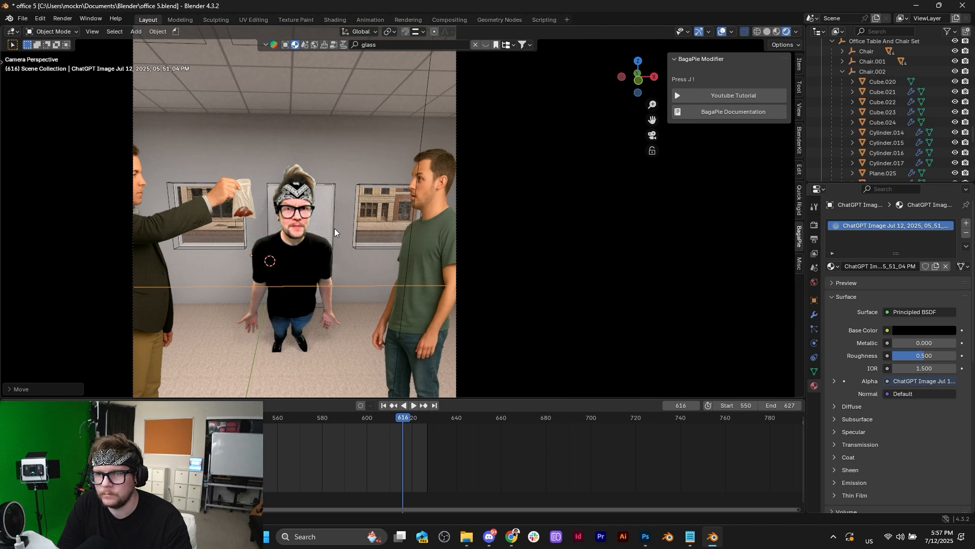
Step: Hide the viewport overlays to review the camera framing, save the file, and leave the camera view
scroll(330, 234, "down", 4)
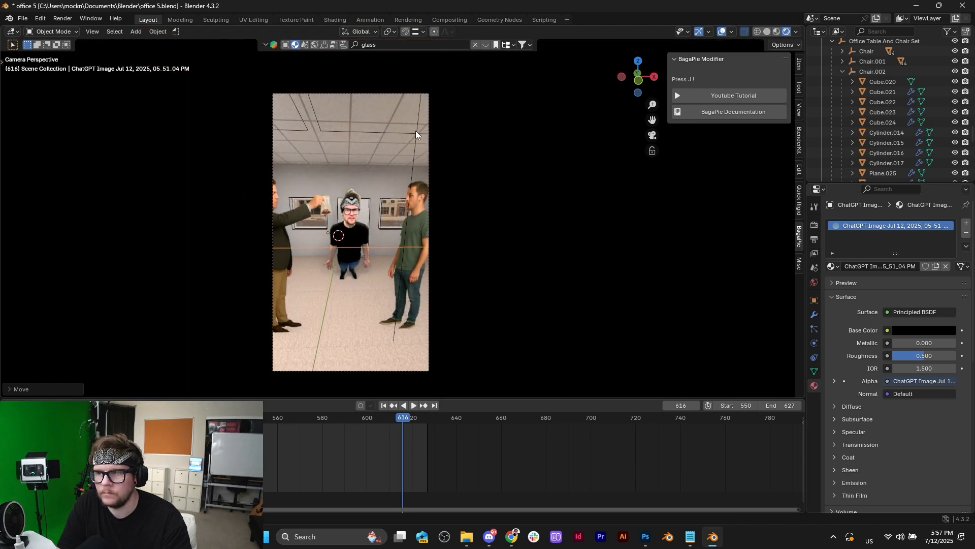
left_click(722, 34)
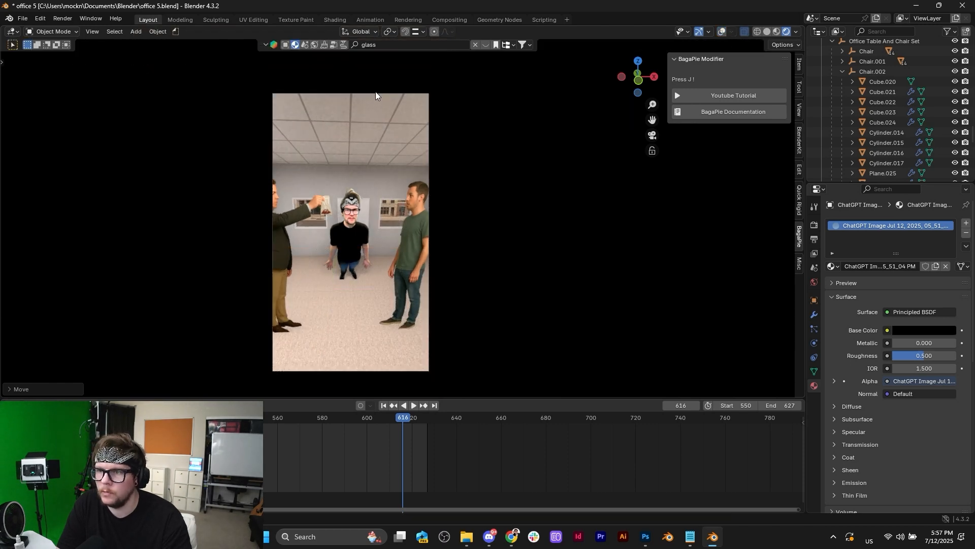
left_click(370, 151)
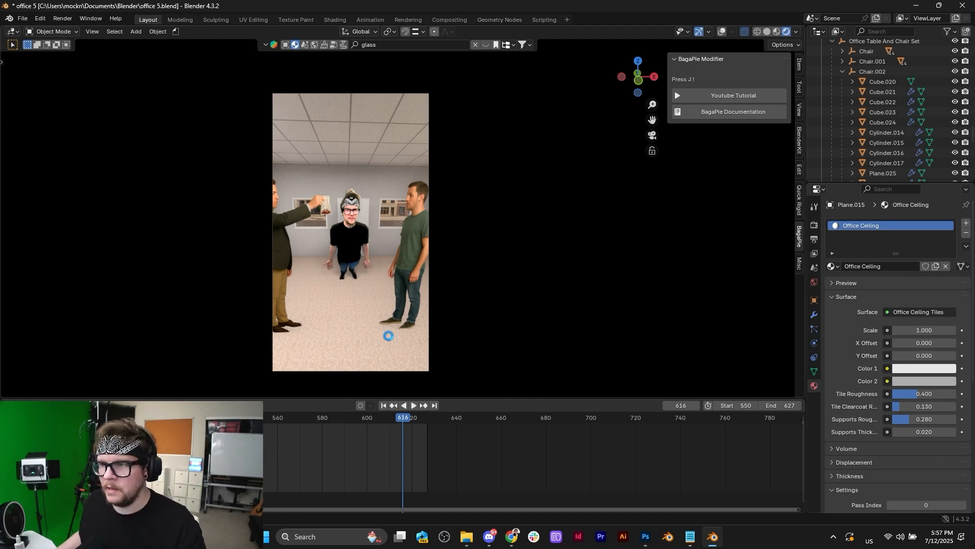
key("ctrl+s")
key("KP_0")
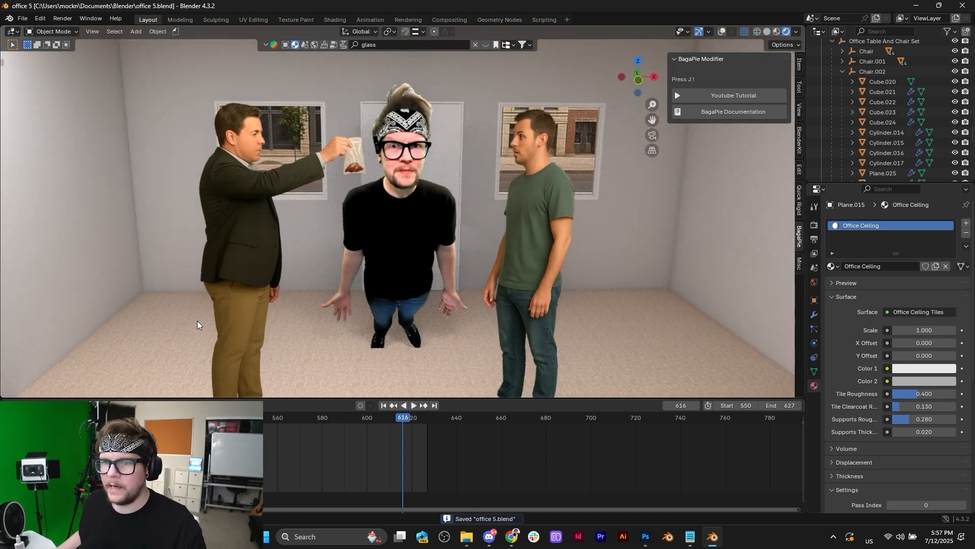
Step: Search the BlenderKit model assets for "chair"
left_click(285, 44)
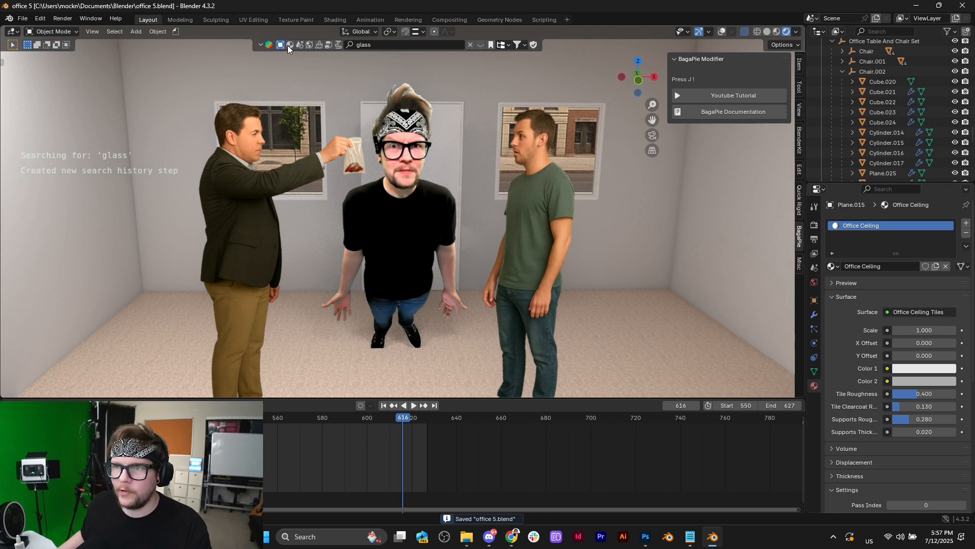
left_click(428, 45)
type("b")
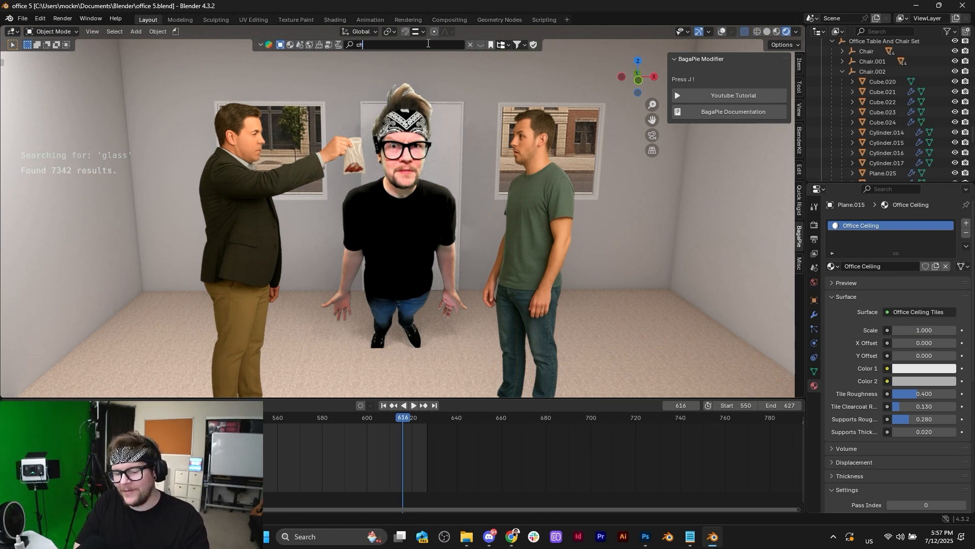
type("hair")
key("Return")
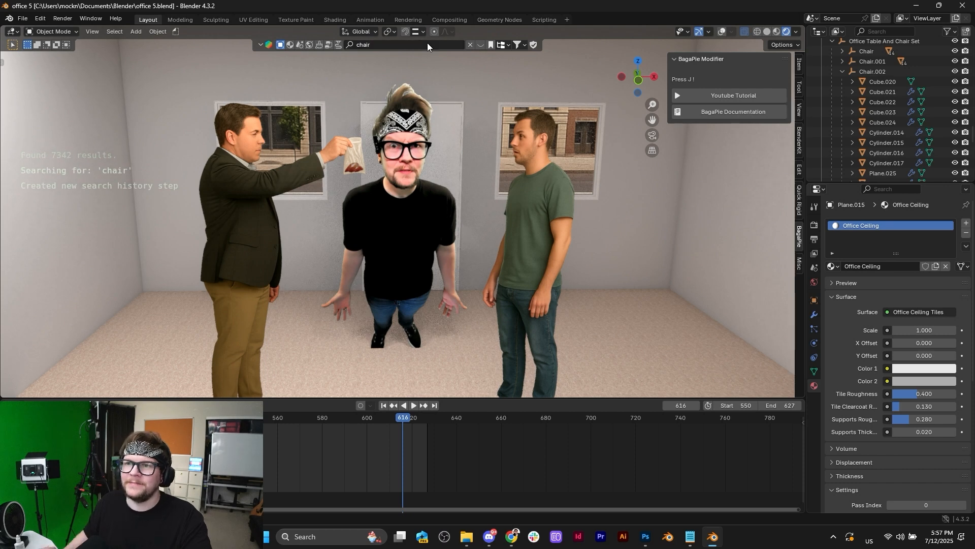
Step: Place the black metal-framed Chair asset on the floor near the back wall, beside the man in the jacket
mouse_move(327, 114)
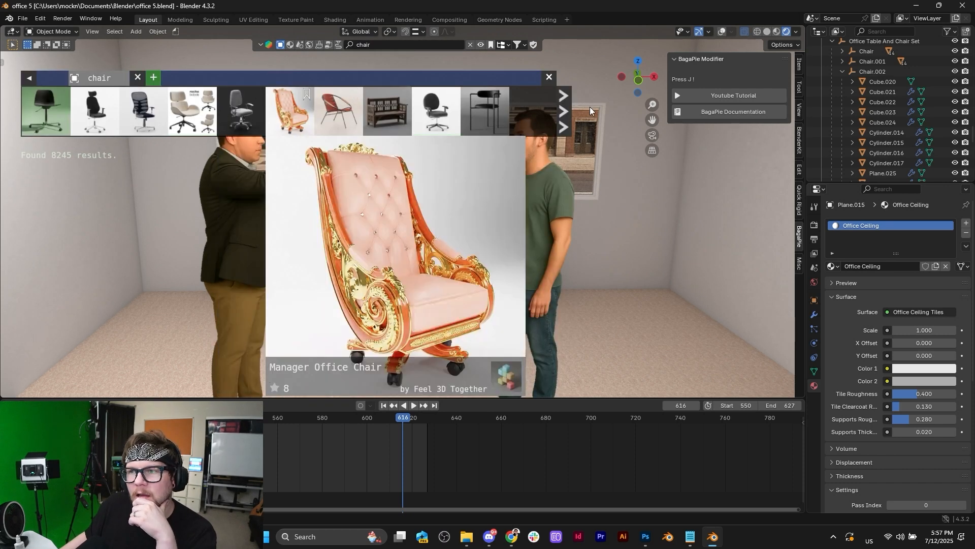
right_click(487, 109)
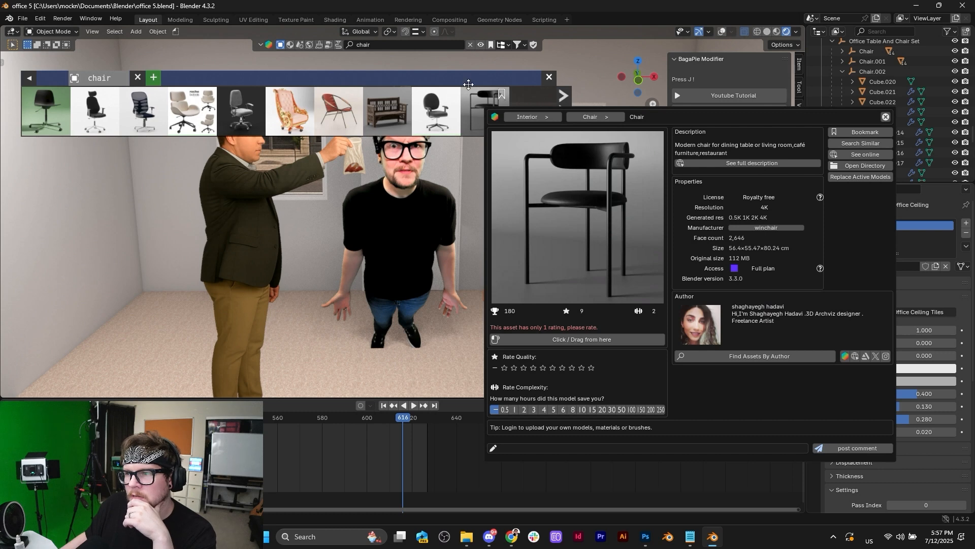
mouse_move(464, 121)
left_click_drag(485, 115, 155, 310)
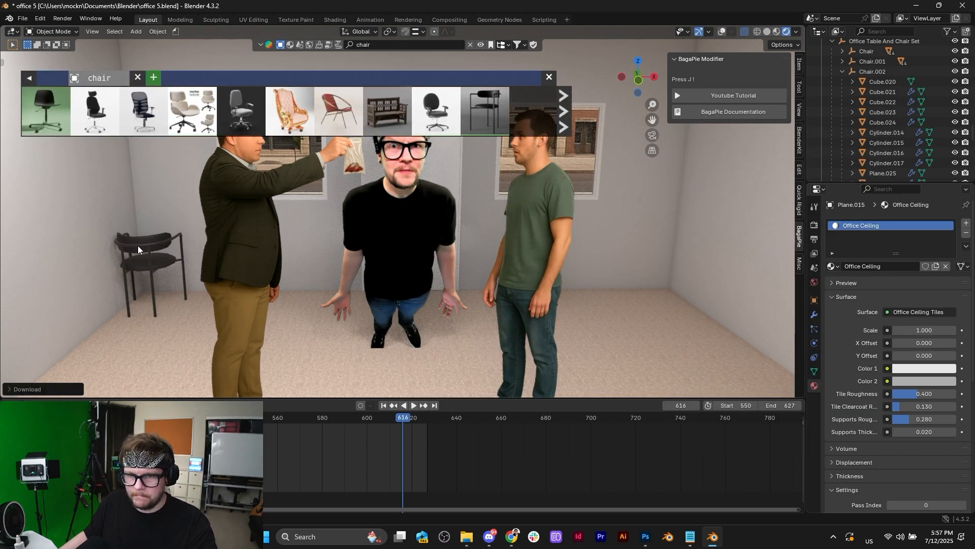
right_click(491, 113)
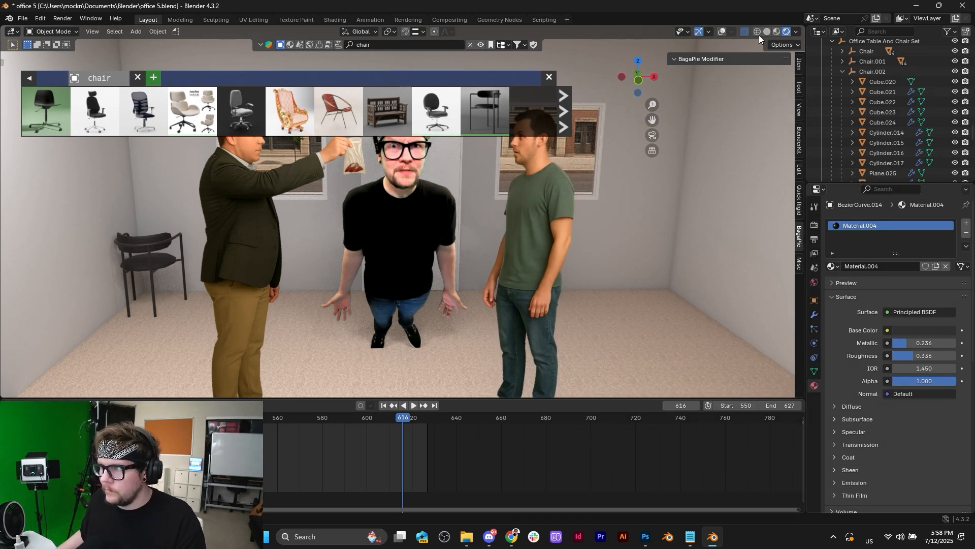
Step: Show the overlays, rotate the whole chair 180° about Z, and shift it about 0.04 m along X and slightly along Y
key("shift+alt+z")
left_click(144, 221)
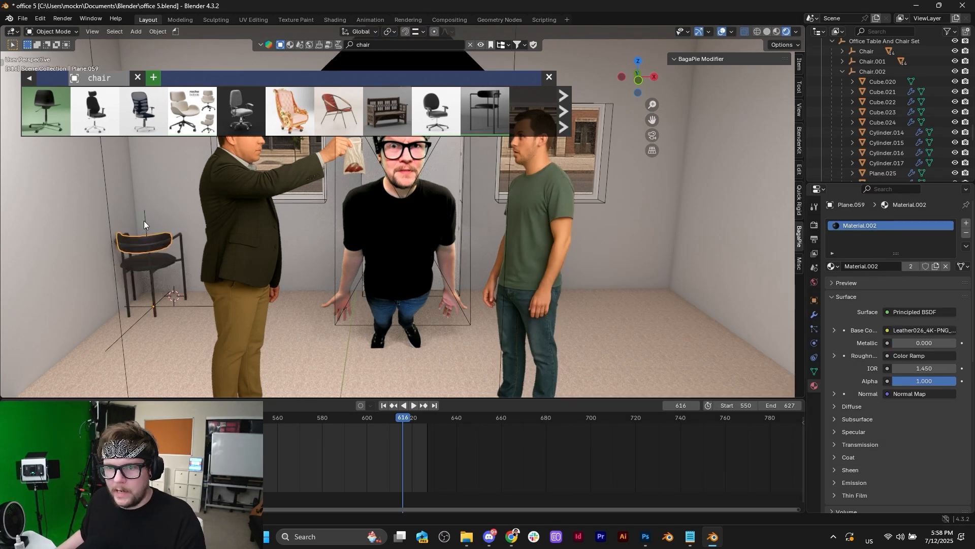
type("rz180")
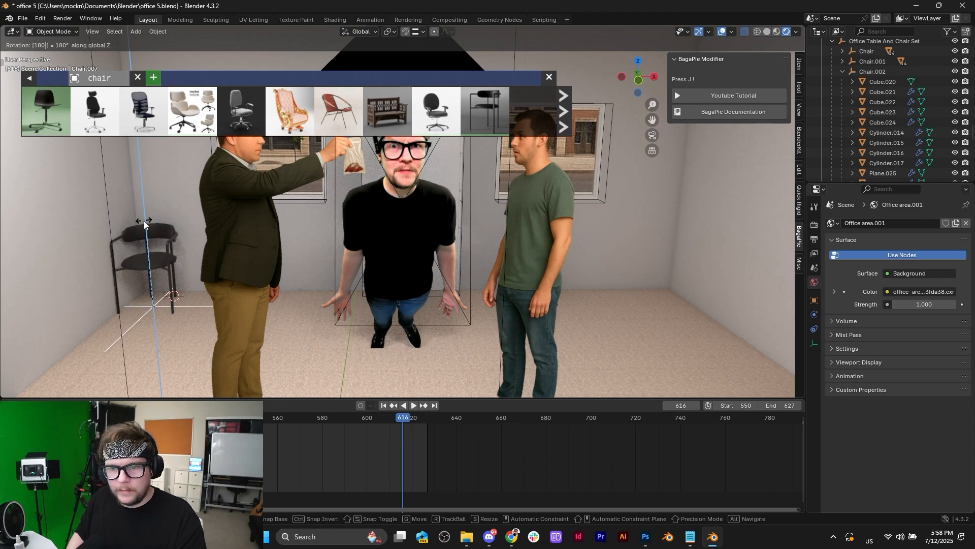
key("Return")
key("g")
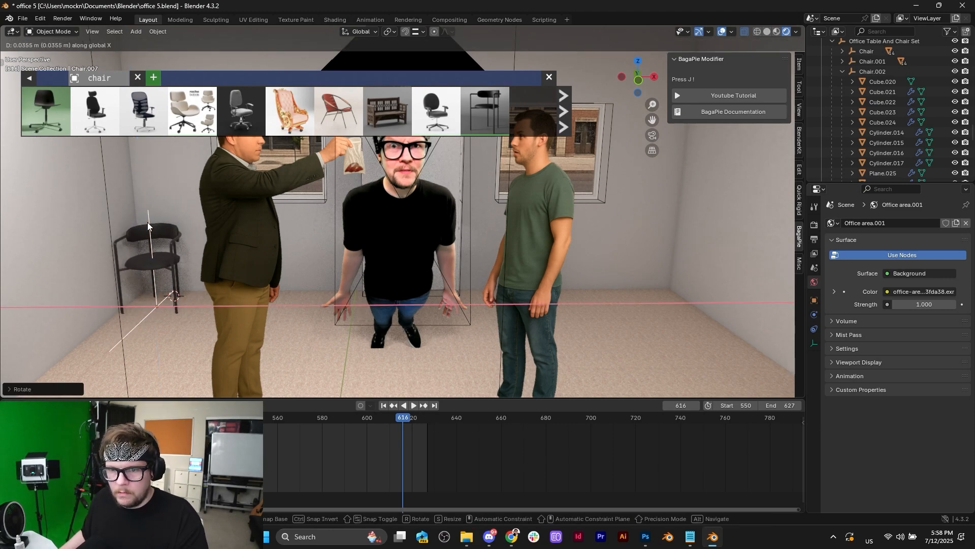
left_click(149, 227)
key("g")
key("y")
left_click(151, 226)
Step: Join the chair's seat, backrest and metal frame into a single object
scroll(106, 297, "up", 5)
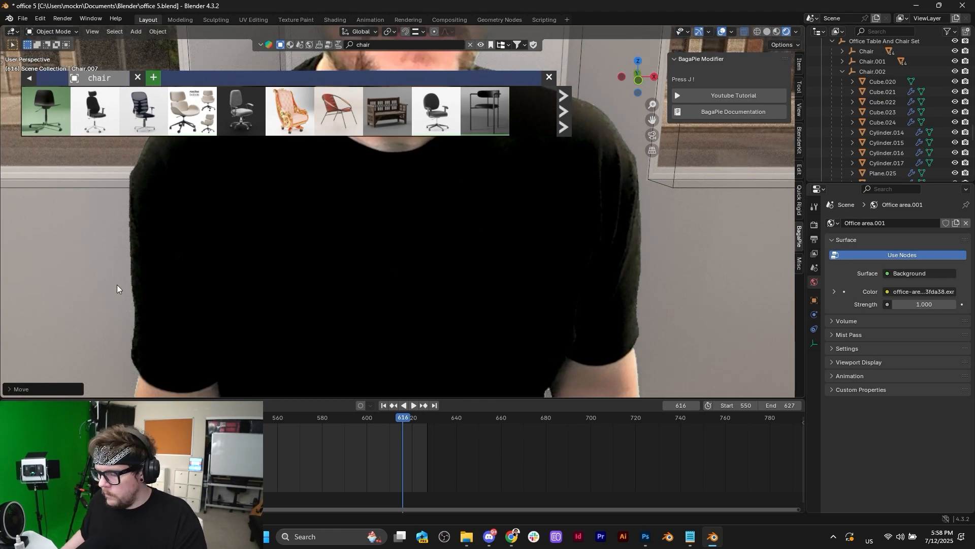
key("KP_Decimal")
middle_click_drag(371, 280, 355, 341, "shift")
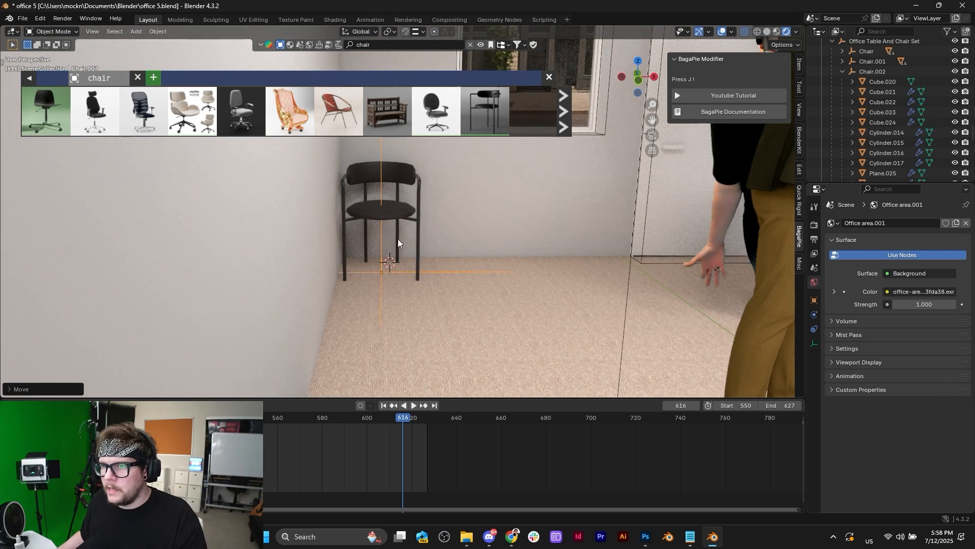
scroll(431, 200, "up", 3)
left_click(417, 207)
scroll(447, 244, "up", 1)
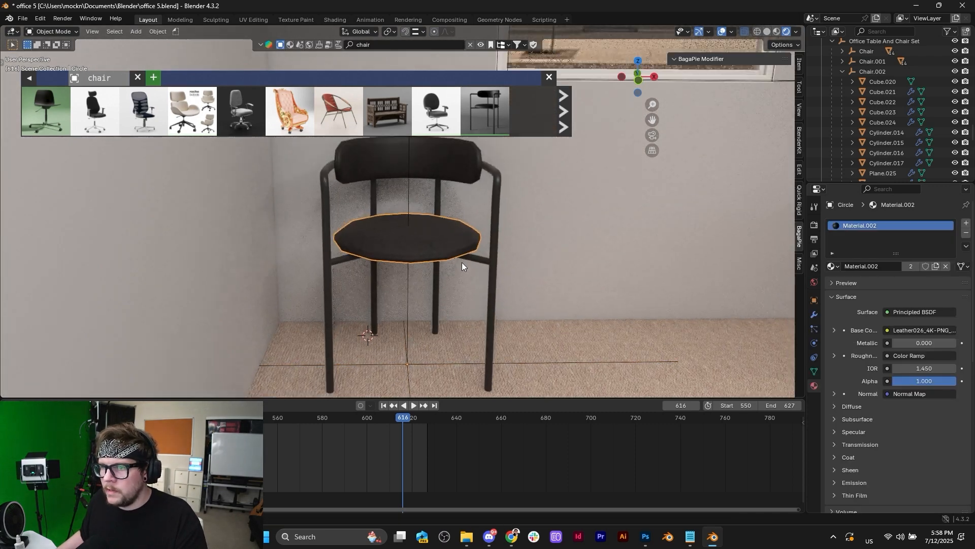
middle_click_drag(461, 262, 448, 282, "shift")
left_click(410, 172, "shift")
left_click(479, 203, "shift")
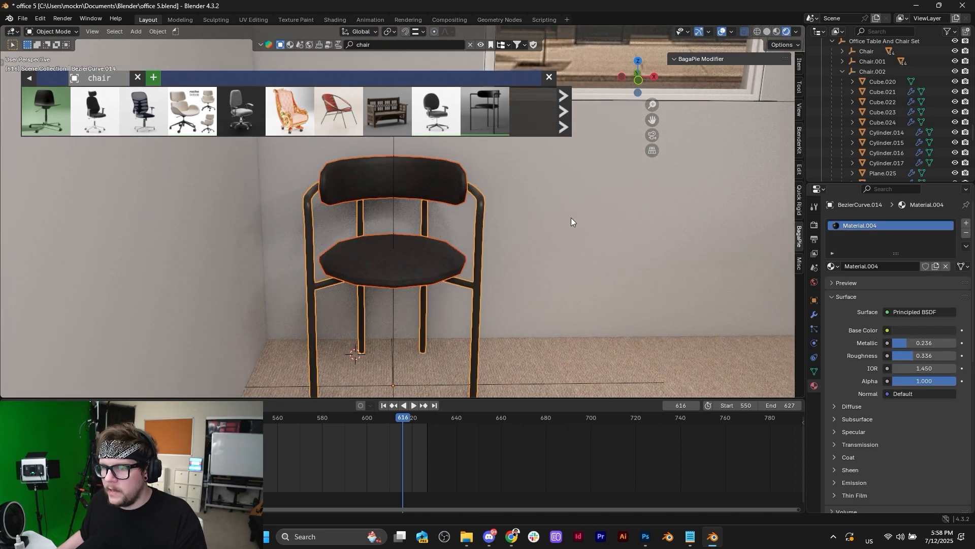
key("ctrl+j")
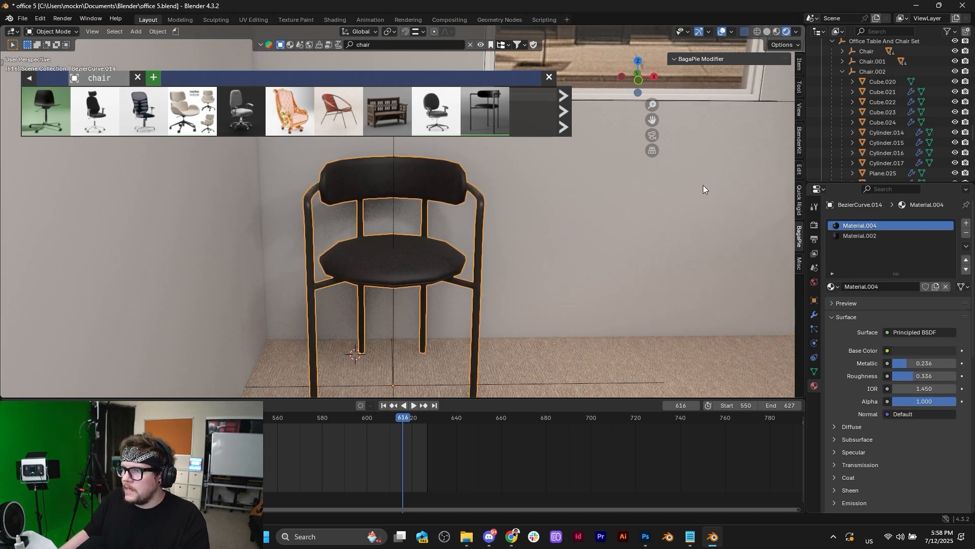
Step: Add an Array modifier to the joined chair with a Count of 3 and a relative offset Factor X of 1.130
left_click(814, 316)
left_click(850, 223)
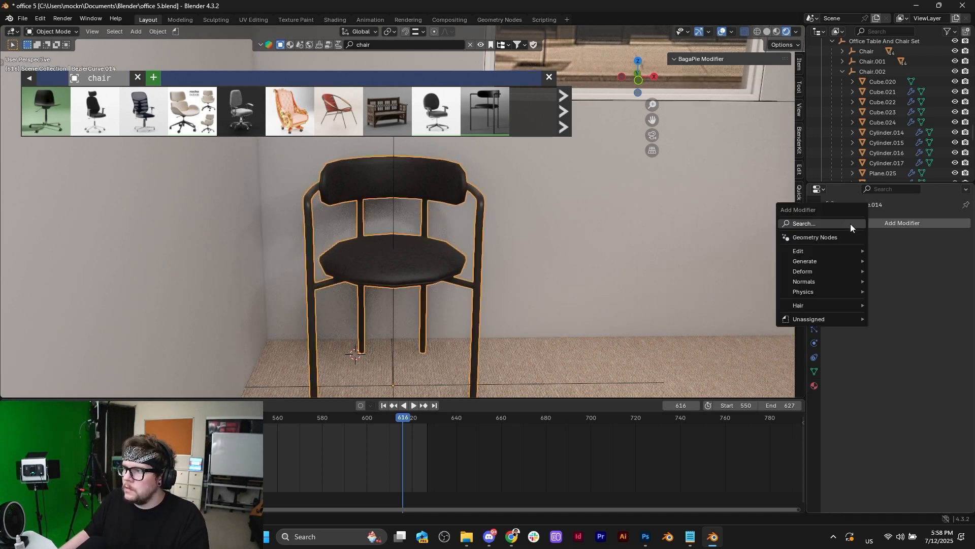
mouse_move(819, 261)
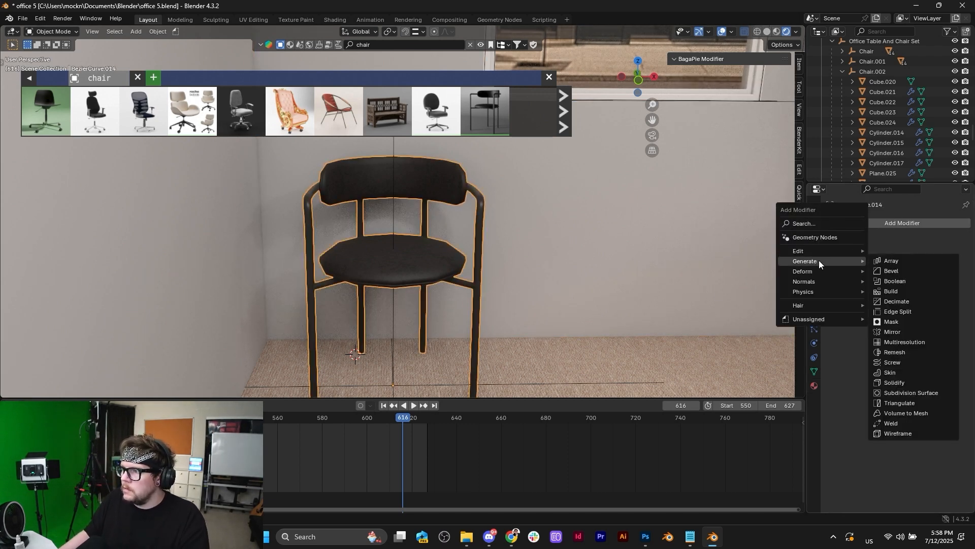
left_click(931, 261)
scroll(686, 293, "down", 2)
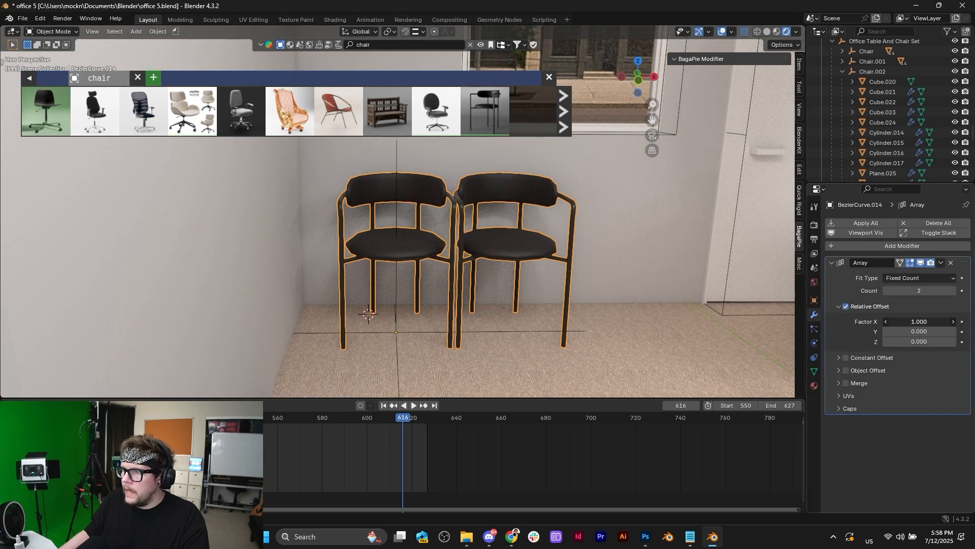
left_click_drag(920, 322, 946, 321)
left_click(953, 291)
Step: Duplicate the row of chairs and place the copy along the back wall on the other side of the door
scroll(611, 330, "down", 8)
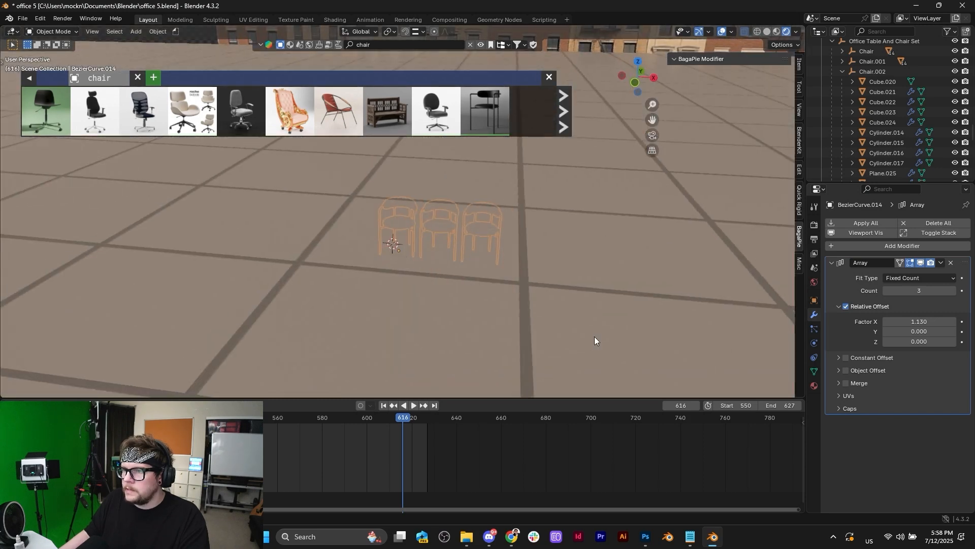
middle_click_drag(595, 337, 595, 332)
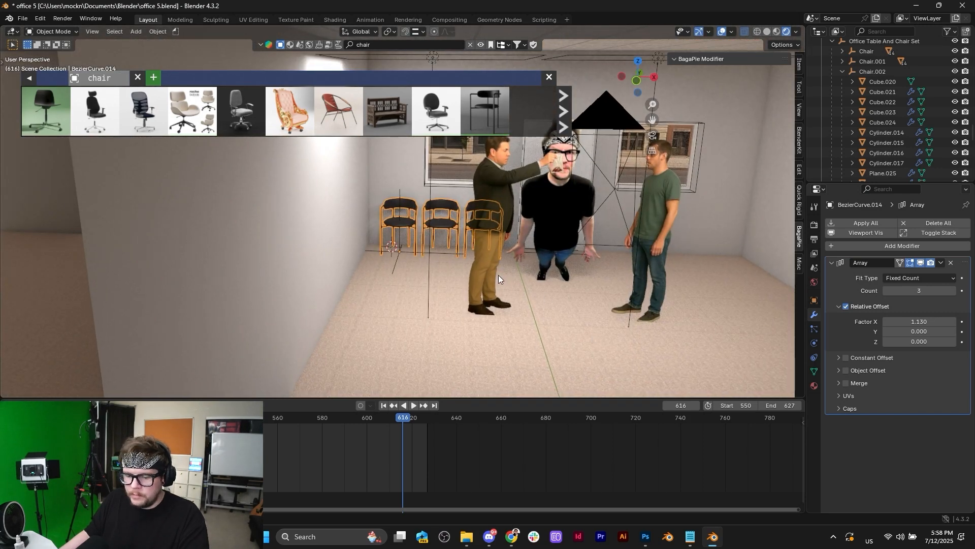
key("shift+d")
key("y")
left_click(711, 287)
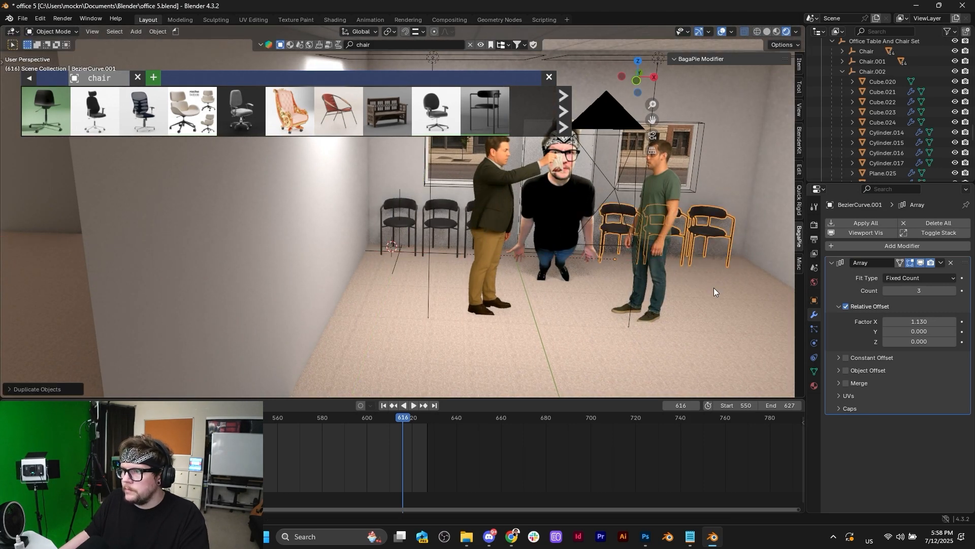
Step: Return to the camera view and move the duplicated chair row about 0.13 m along X
middle_click_drag(693, 271, 668, 103)
left_click(653, 135)
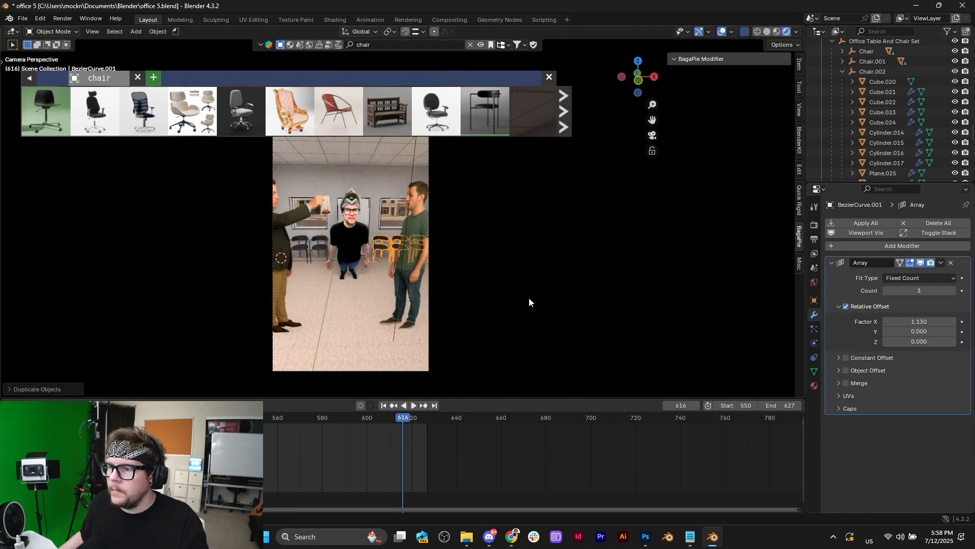
scroll(393, 274, "up", 3)
key("g")
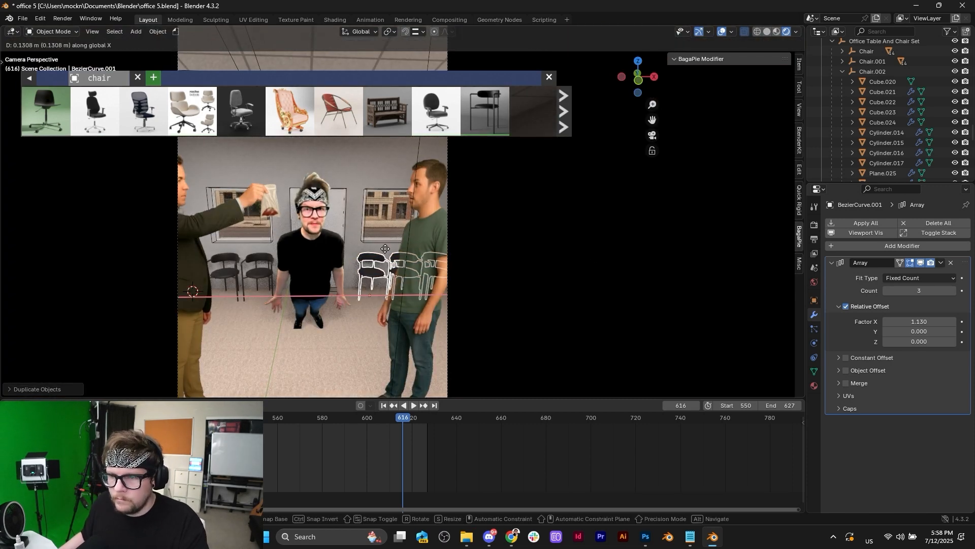
key("x")
left_click(385, 249)
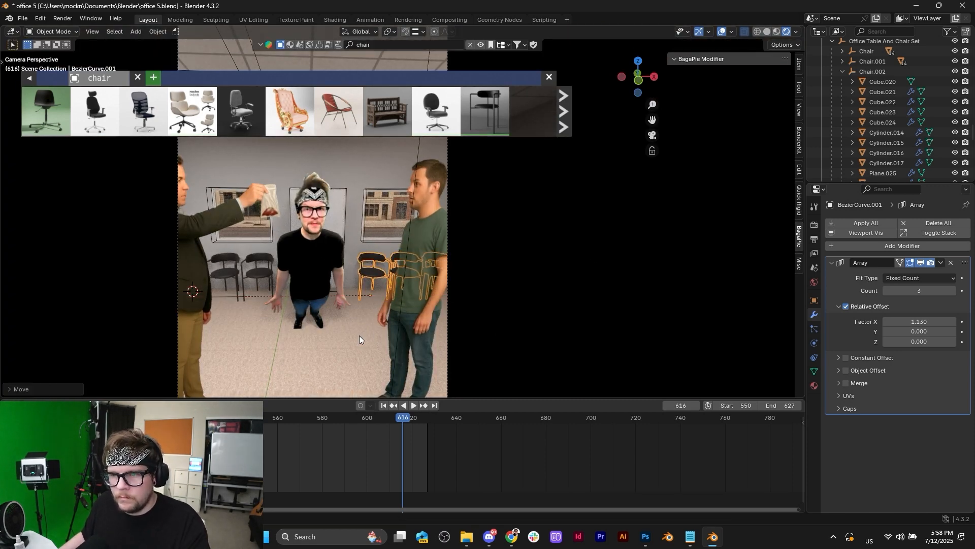
Step: Clear the rotation of the central character's image plane and rotate it 90° about X
left_click(359, 336)
scroll(351, 315, "down", 2)
scroll(346, 224, "down", 2)
scroll(364, 224, "up", 2, "shift")
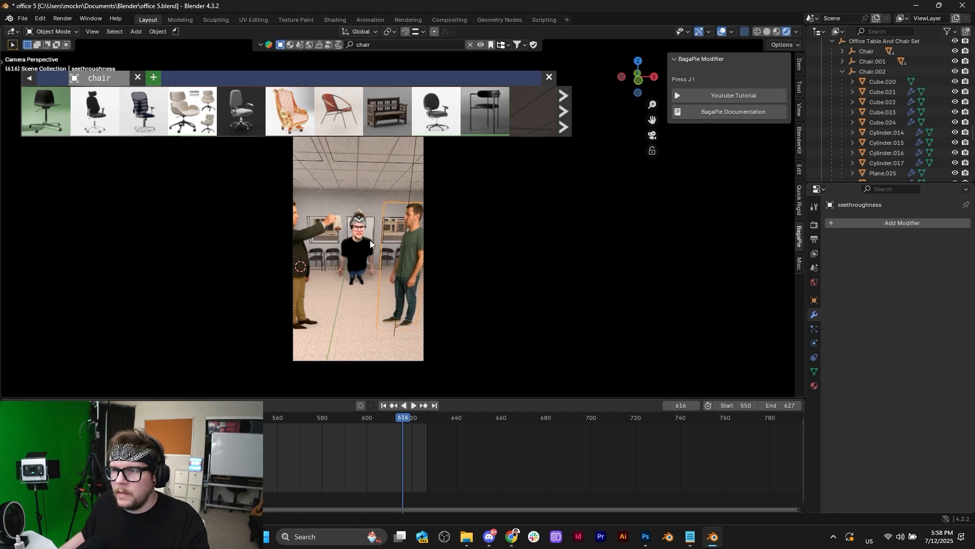
left_click(365, 246)
key("alt+r")
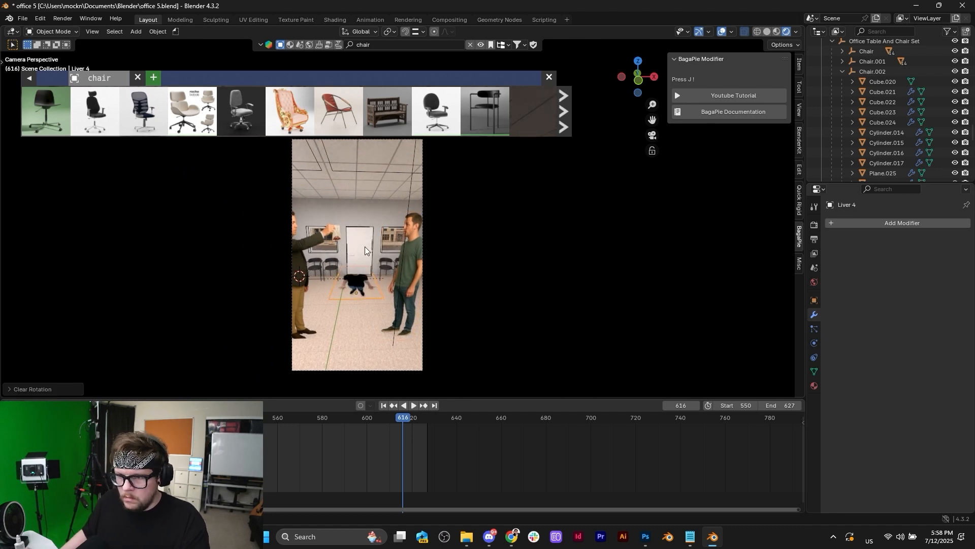
type("rx90")
key("Return")
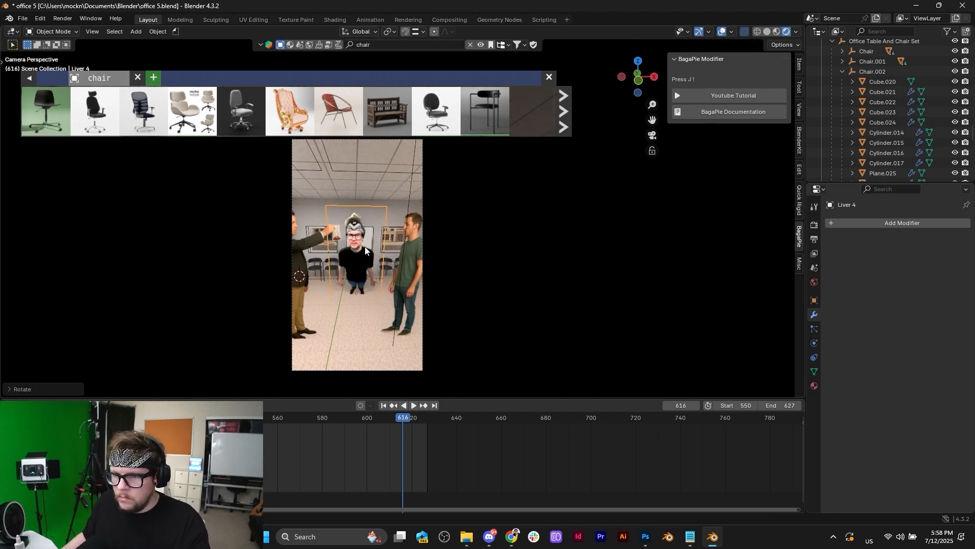
Step: Rotate the central character's image plane 180° about Z and turn it back by another 180°
type("rz180")
key("Return")
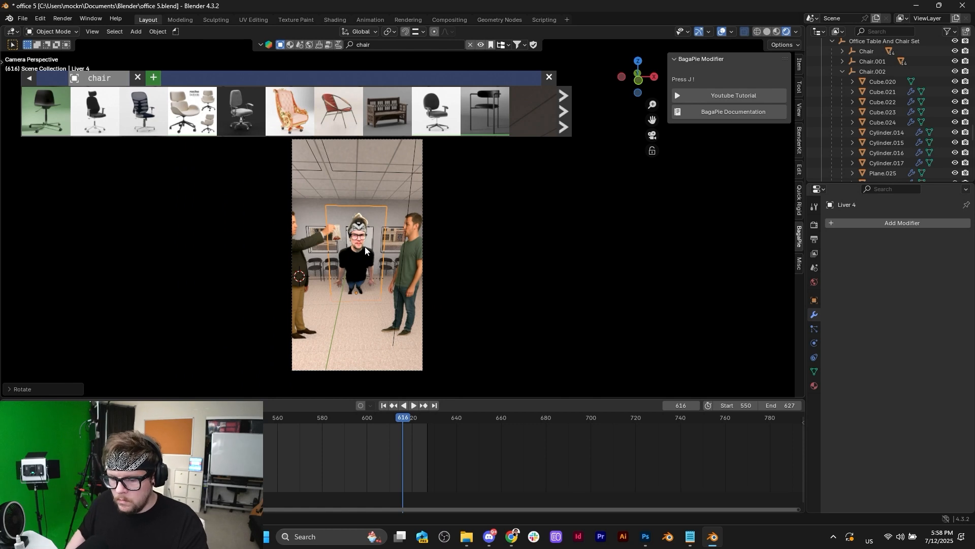
type("rz180")
key("Return")
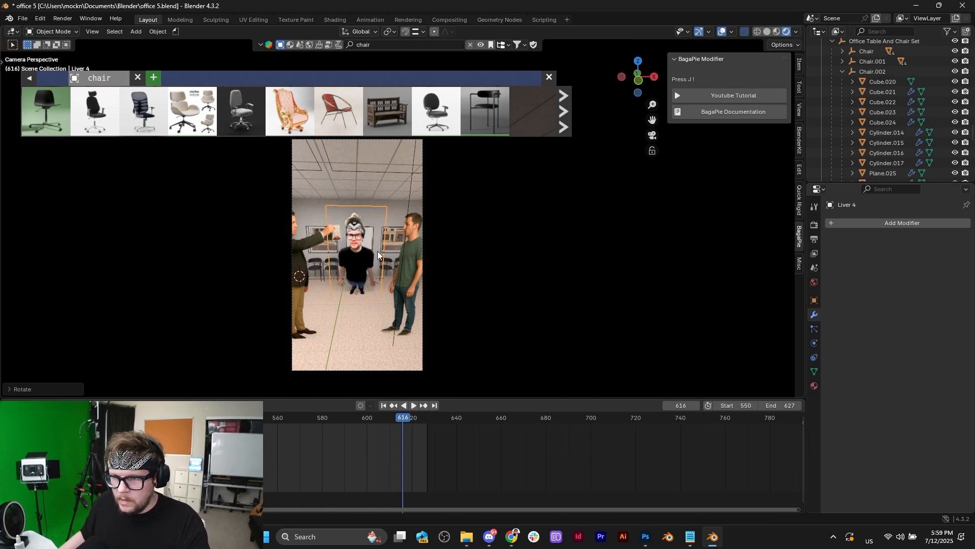
Step: Move the central character's image plane along Y toward the camera
scroll(377, 251, "up", 4)
key("g")
key("y")
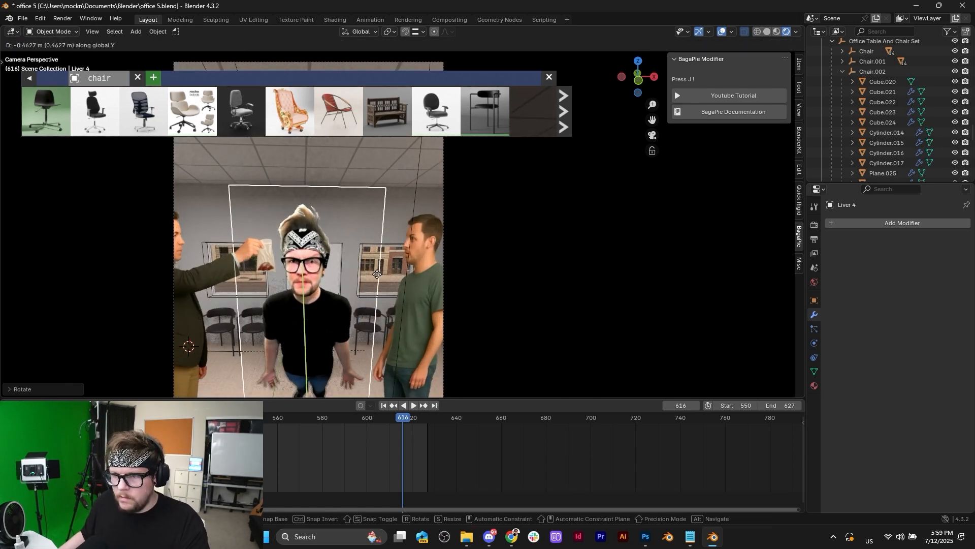
left_click(382, 262)
scroll(382, 262, "down", 4)
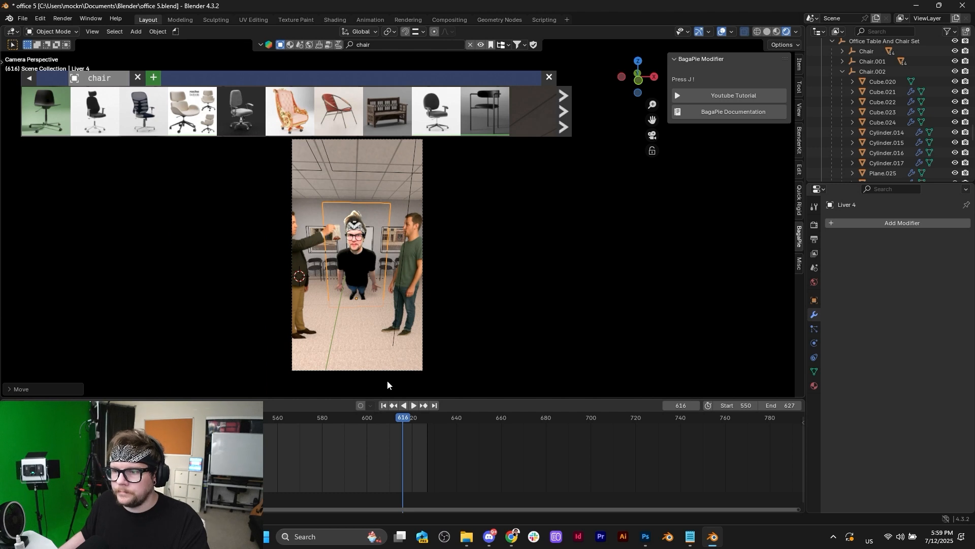
left_click(386, 350)
left_click(341, 234)
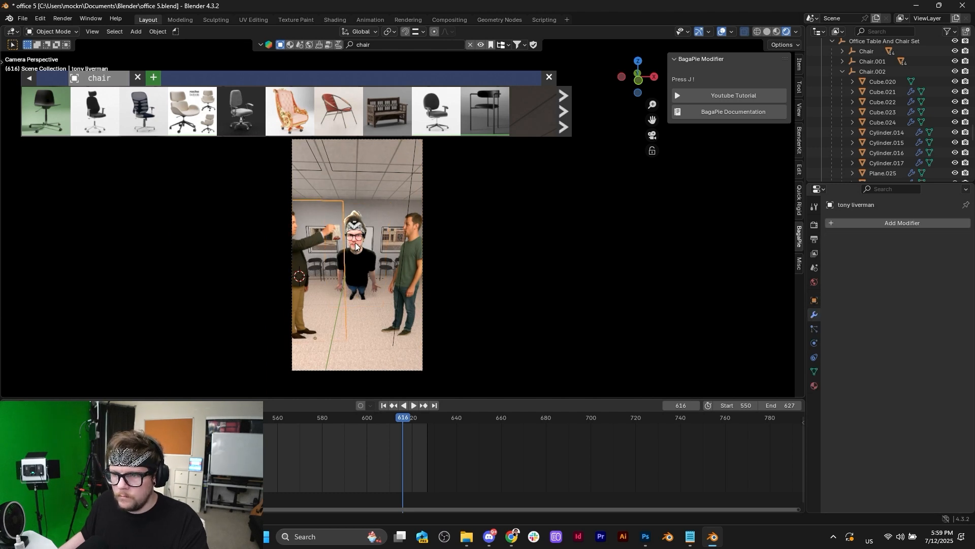
left_click(355, 243)
Step: Tilt the camera downward about the X axis to a rotation of about 65.8°
scroll(355, 243, "down", 3)
left_click(391, 179)
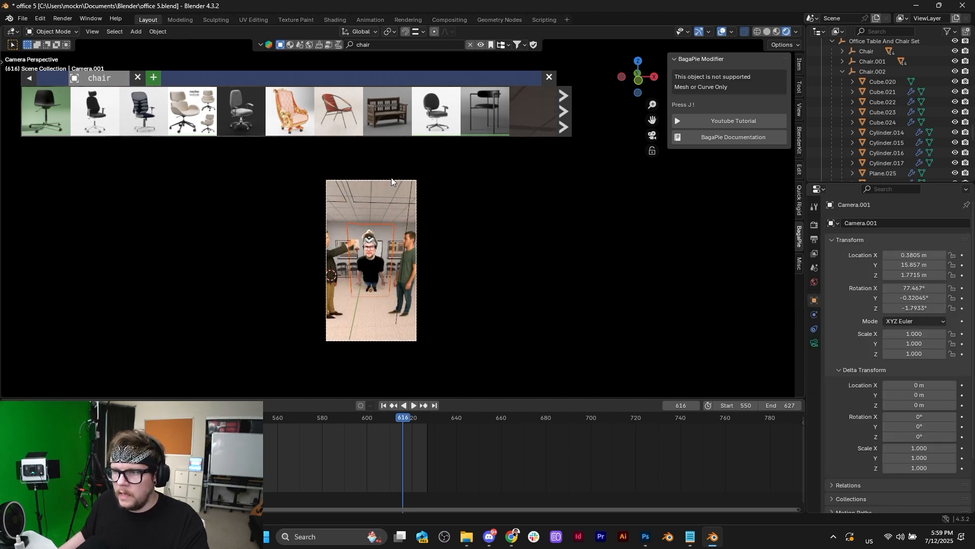
key("r")
key("x")
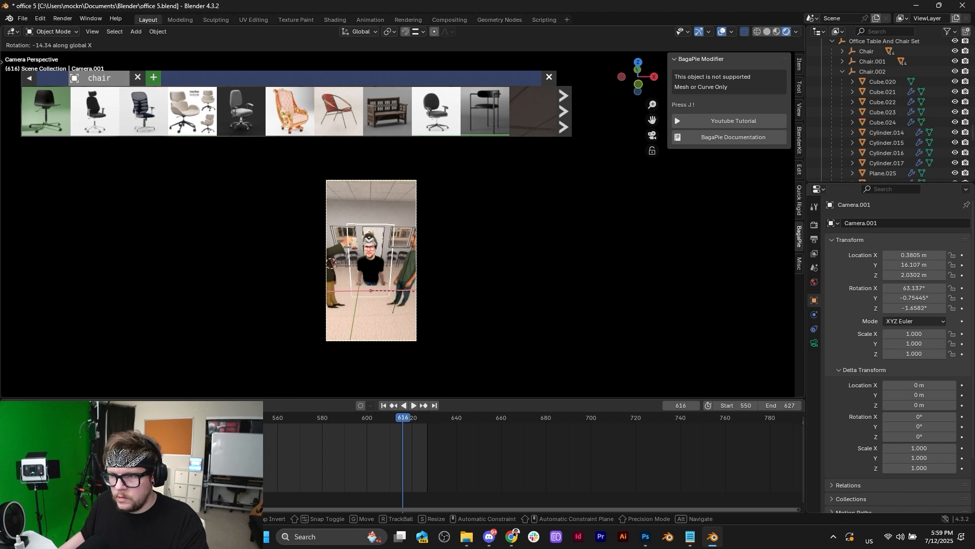
left_click(452, 296)
key("g")
key("y")
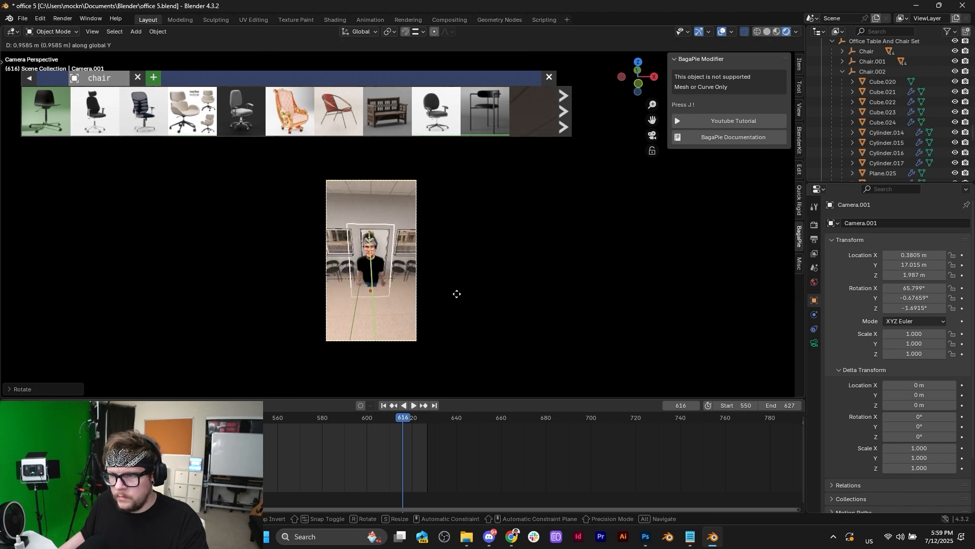
right_click(456, 302)
Step: Raise the camera along Z to a height of about 2.18 m
key("g")
key("z")
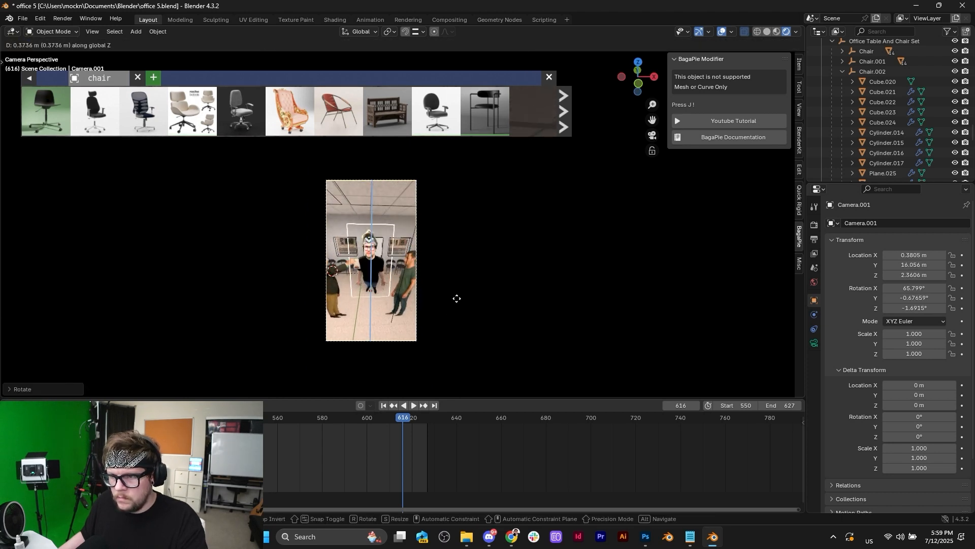
left_click(457, 303)
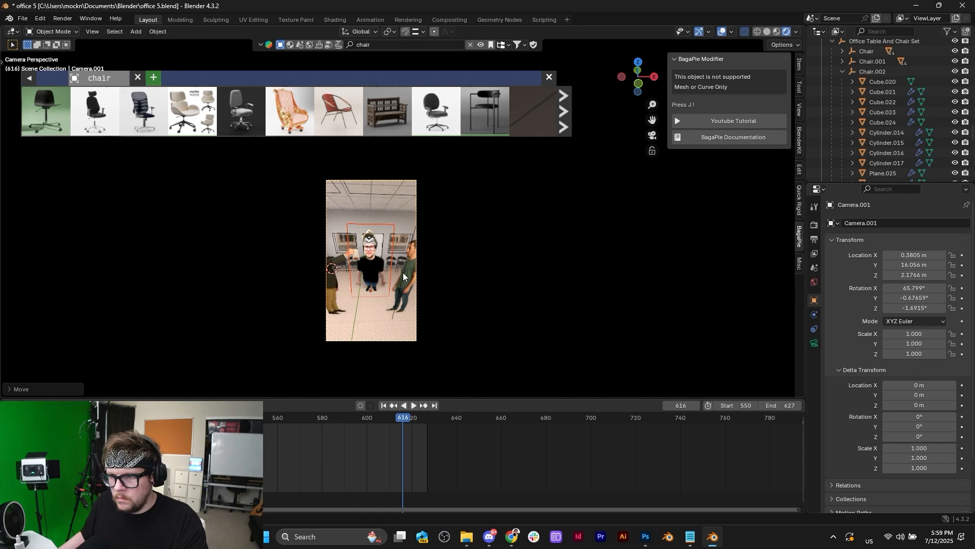
scroll(403, 273, "up", 3)
middle_click_drag(349, 306, 395, 265, "shift")
scroll(395, 264, "down", 3)
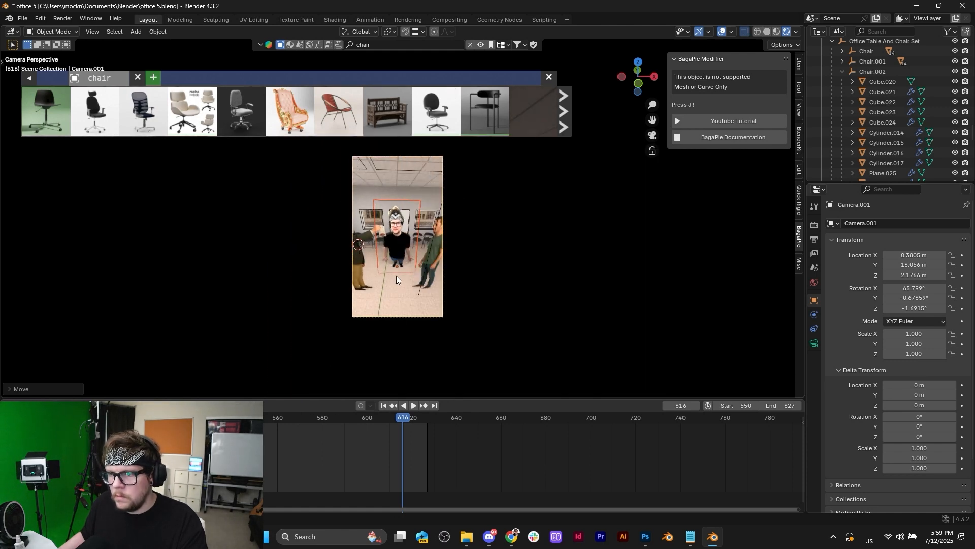
Step: Move the central character's plane about 0.95 m along Y toward the back wall and try a tilt about X
left_click(400, 224)
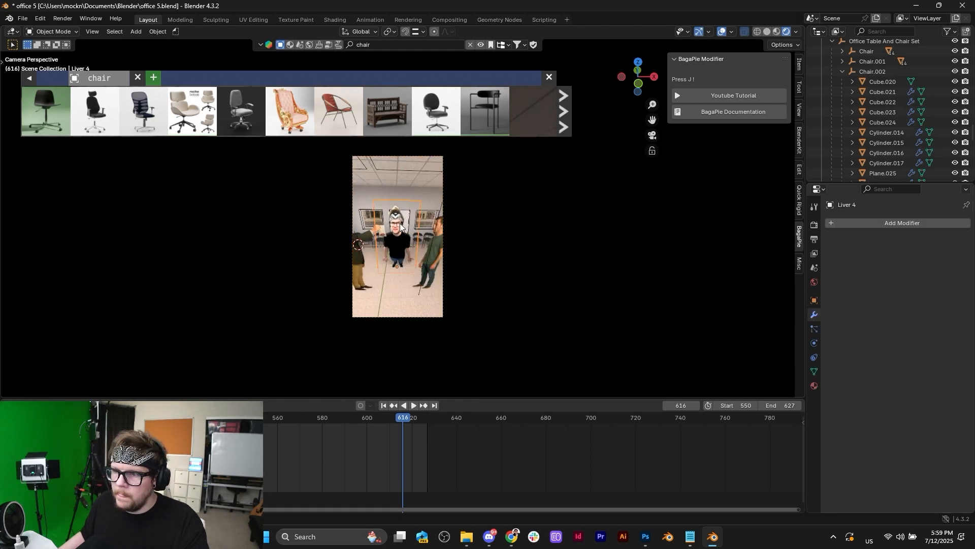
scroll(399, 237, "up", 3)
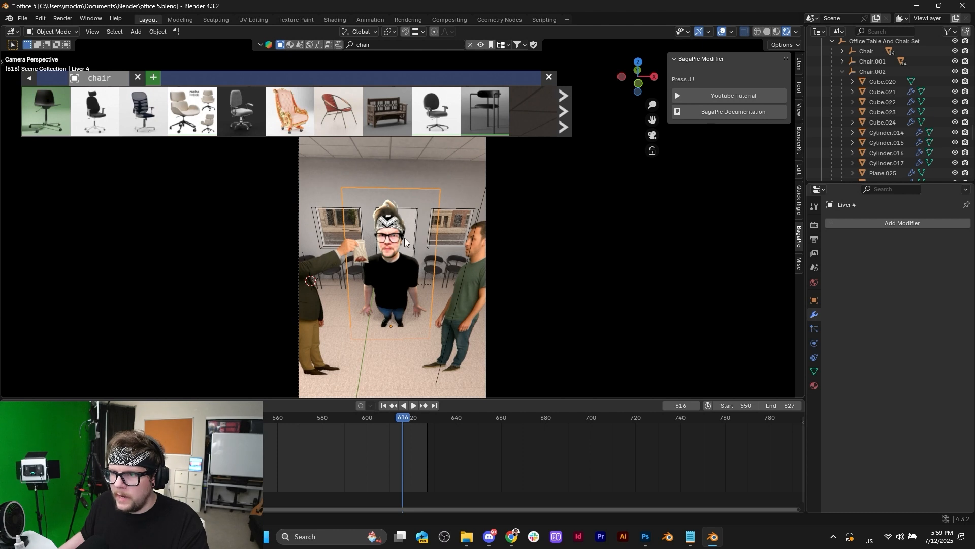
key("g")
key("y")
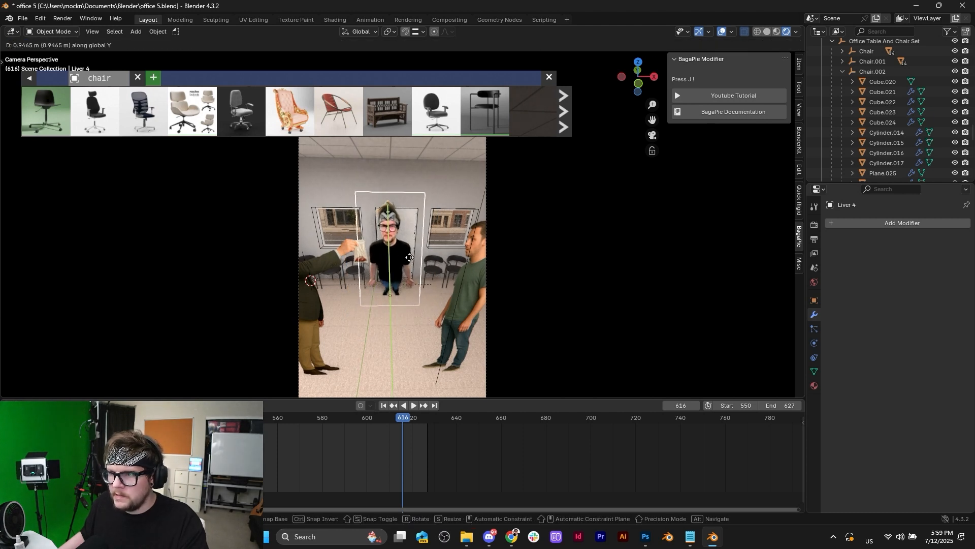
left_click(409, 257)
scroll(410, 257, "down", 1)
key("r")
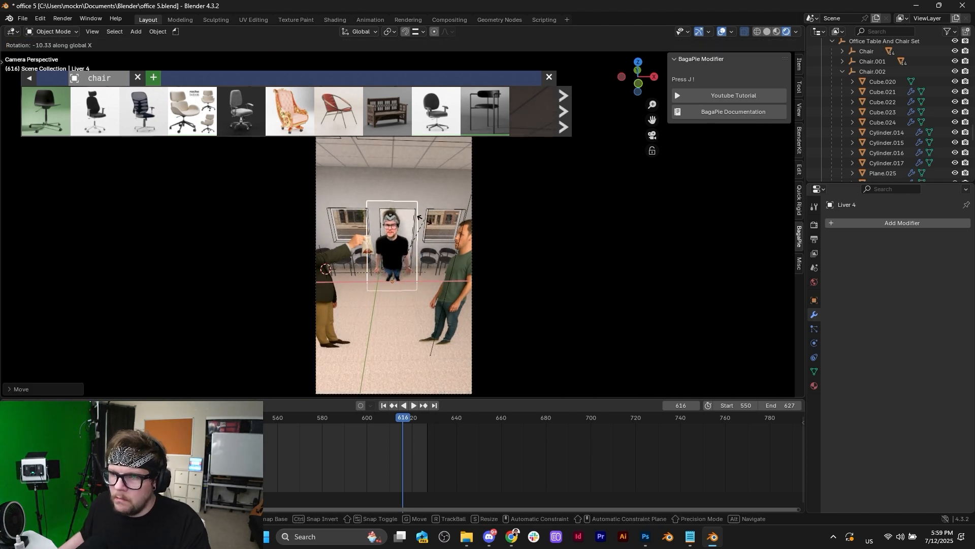
left_click(358, 250)
Step: Move the suited man about 0.3 m along X and the man in the green shirt inward along X, bringing both closer together
left_click(359, 249)
key("g")
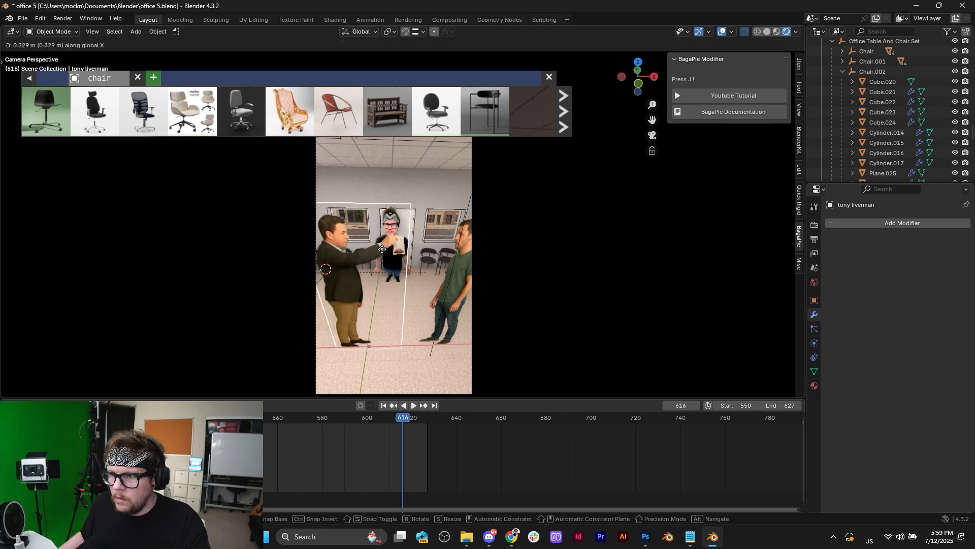
left_click(449, 254)
left_click(468, 255)
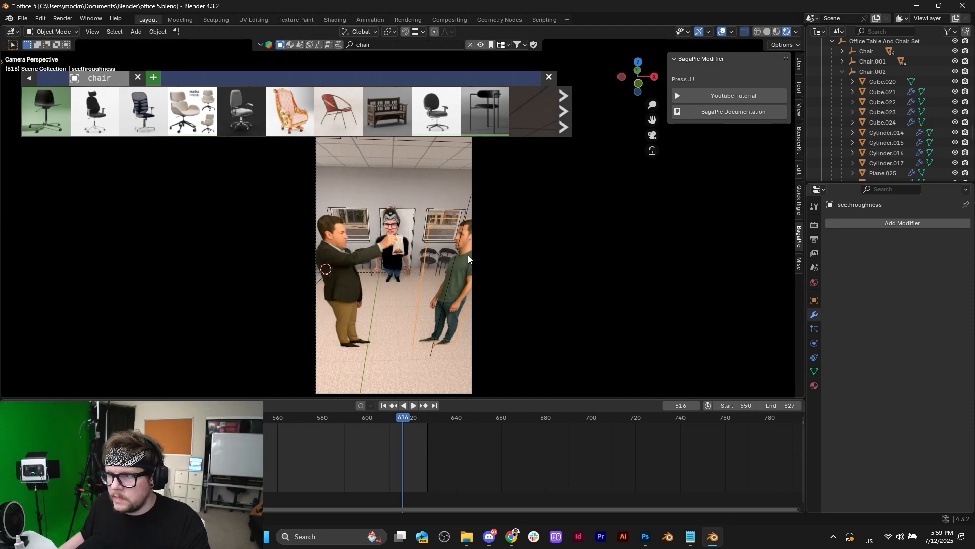
key("g")
key("x")
left_click(444, 257)
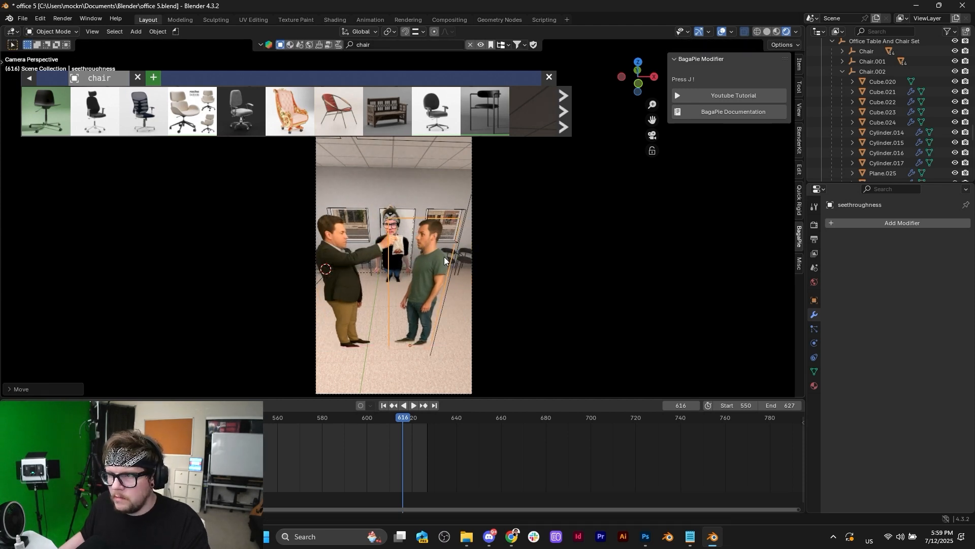
Step: Examine the hand and the bag up close where the two foreground character planes overlap
scroll(404, 264, "up", 7)
scroll(394, 290, "down", 4)
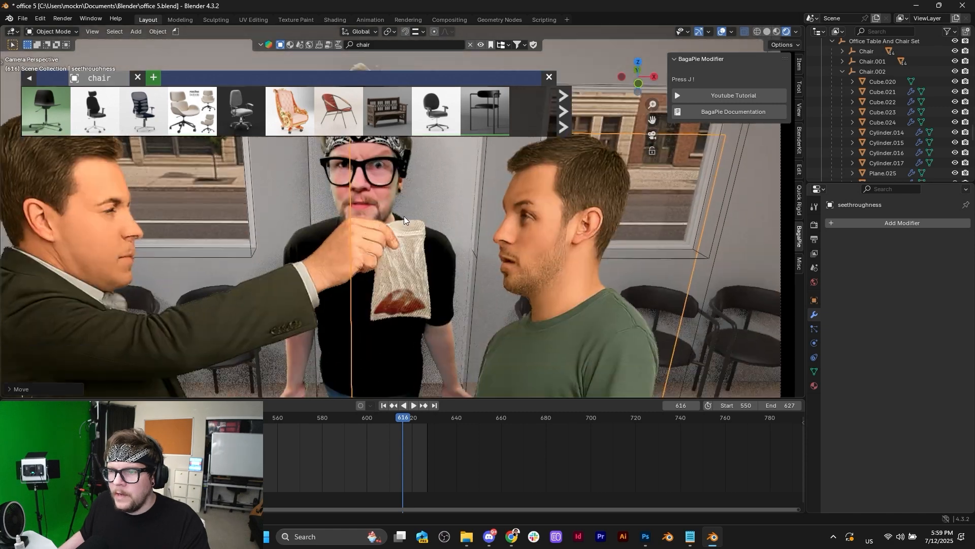
scroll(421, 226, "up", 2)
scroll(441, 246, "down", 3)
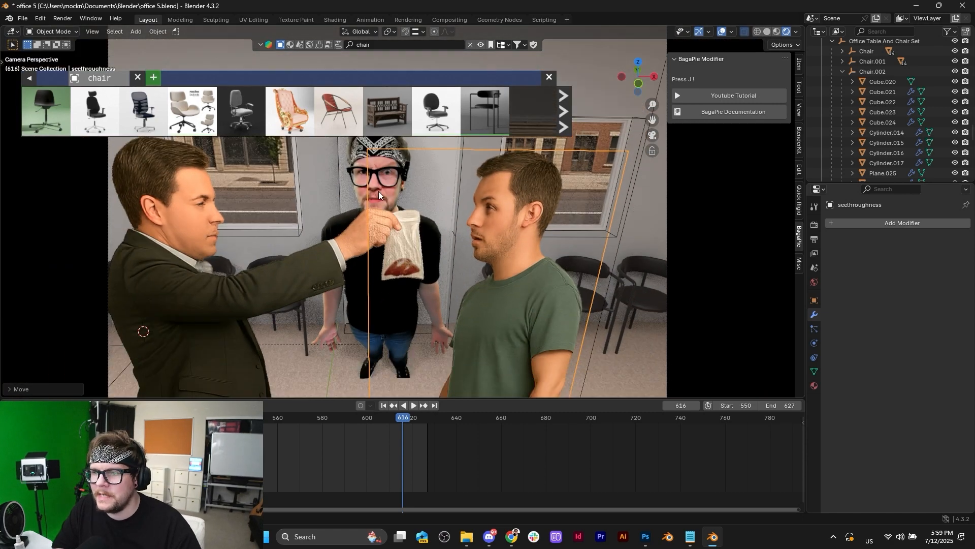
scroll(396, 295, "up", 4)
scroll(405, 310, "up", 4)
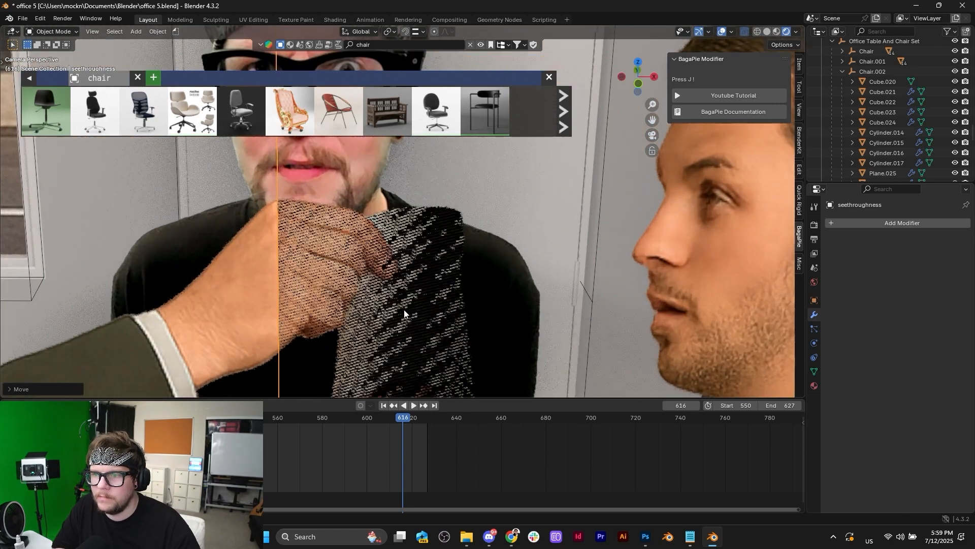
scroll(408, 331, "down", 6)
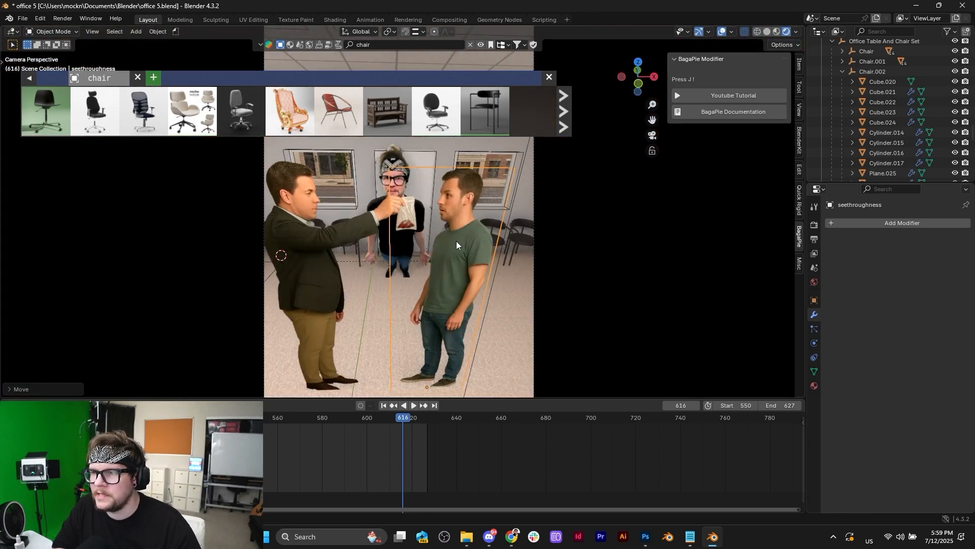
left_click(333, 203)
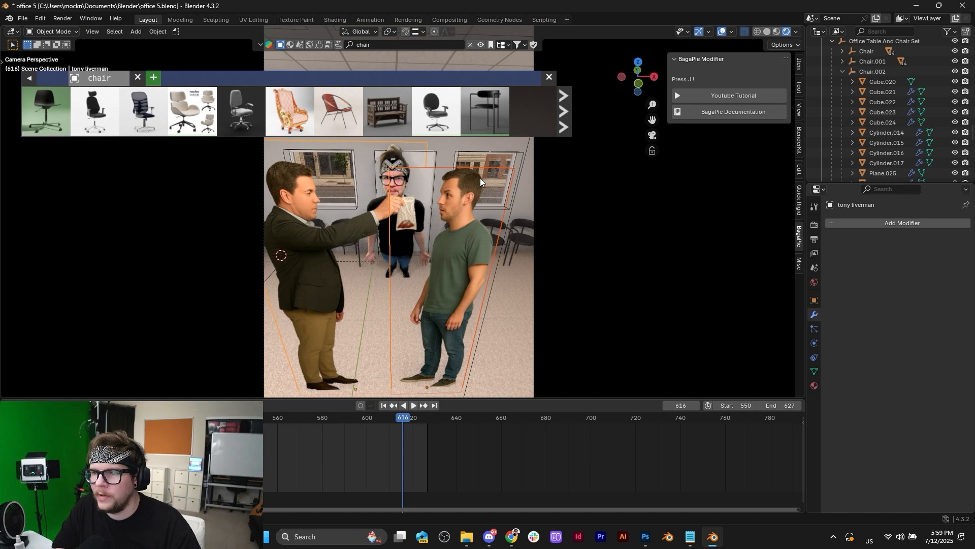
left_click(422, 192)
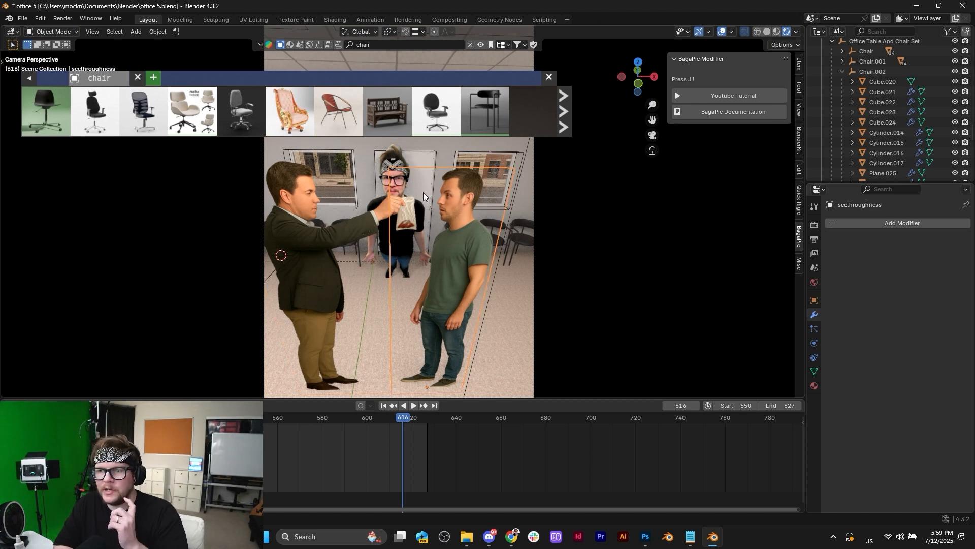
Step: Nudge the suited man's image plane about 0.001 m along Y toward the camera
left_click(321, 236)
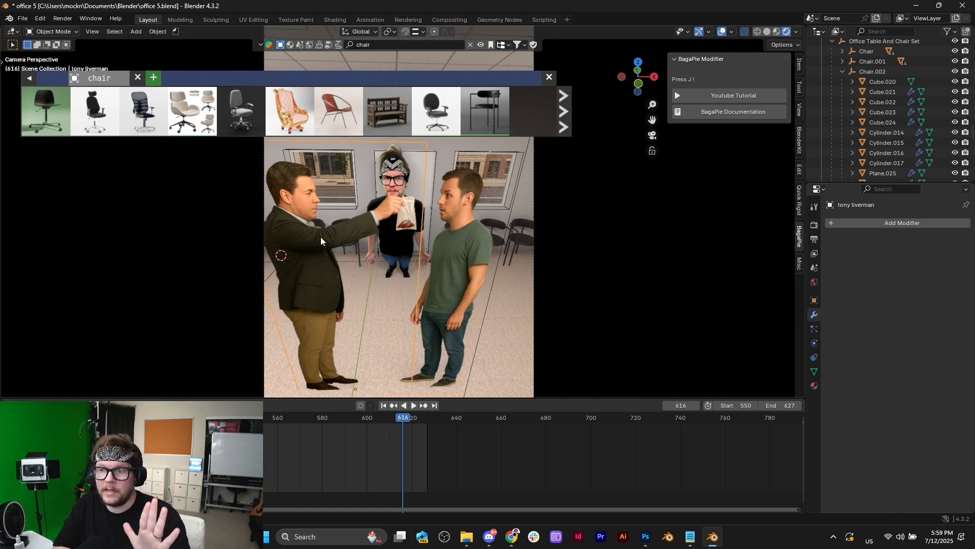
scroll(368, 245, "up", 6)
key("g")
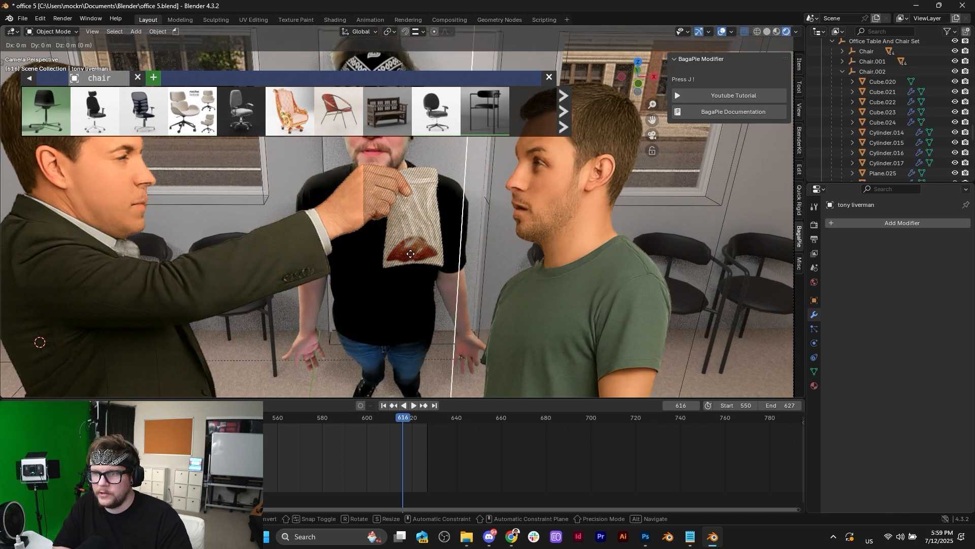
right_click(410, 254)
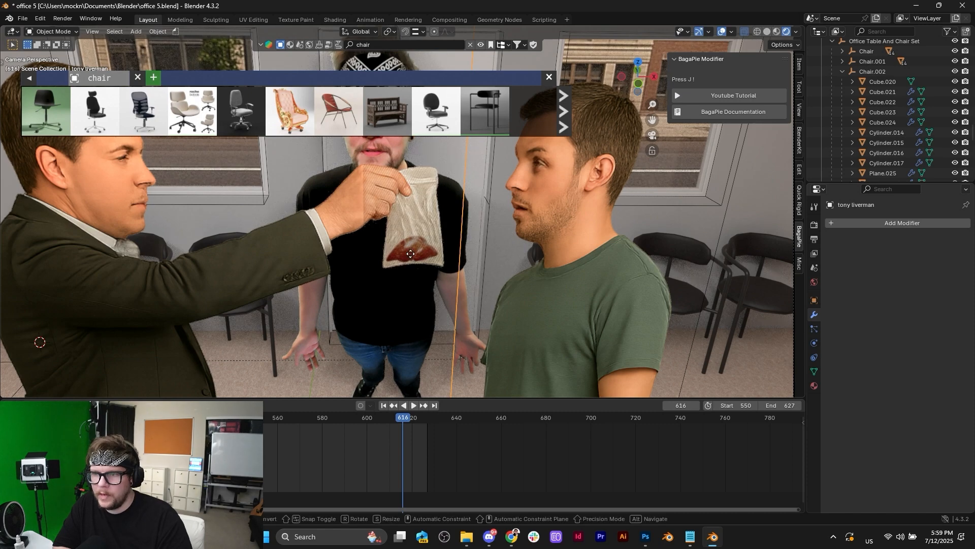
key("g")
key("y")
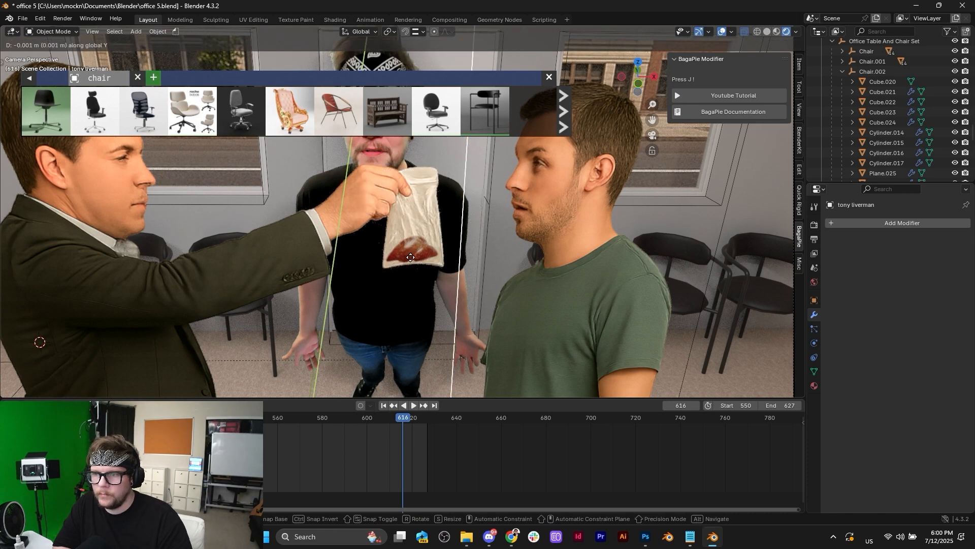
left_click(411, 256)
scroll(427, 251, "down", 5)
Step: Examine the overlap of the two foreground character planes up close in the top orthographic view
left_click(558, 272)
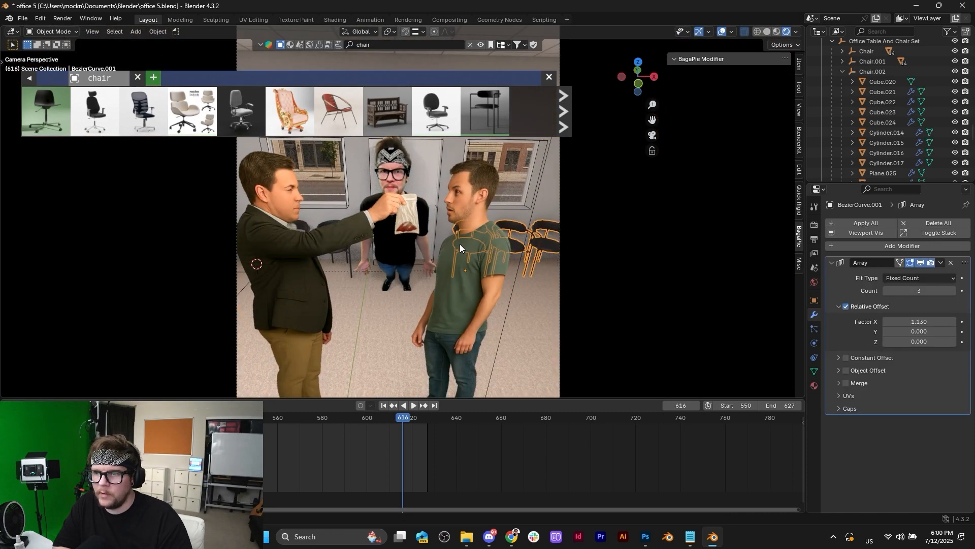
key("KP_Decimal")
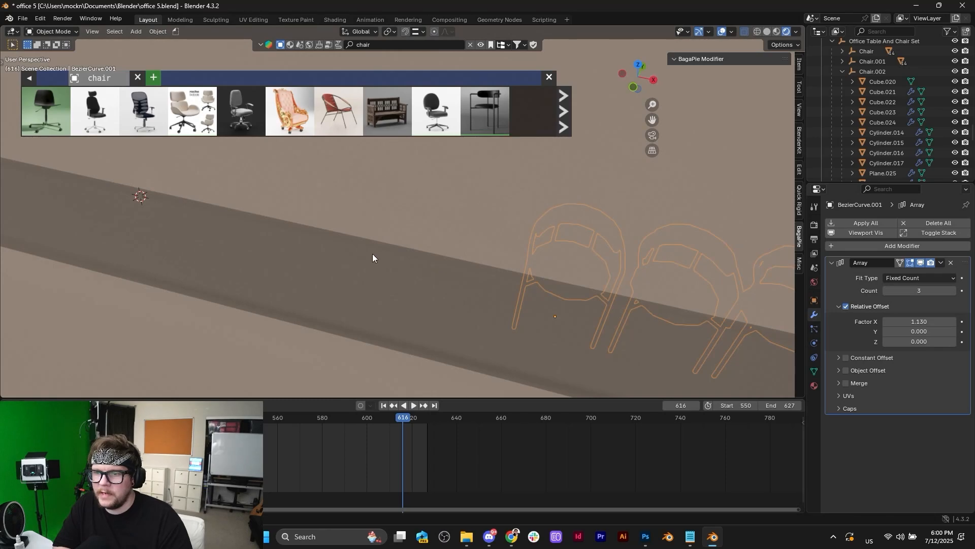
key("KP_0")
left_click(246, 248)
key("KP_Decimal")
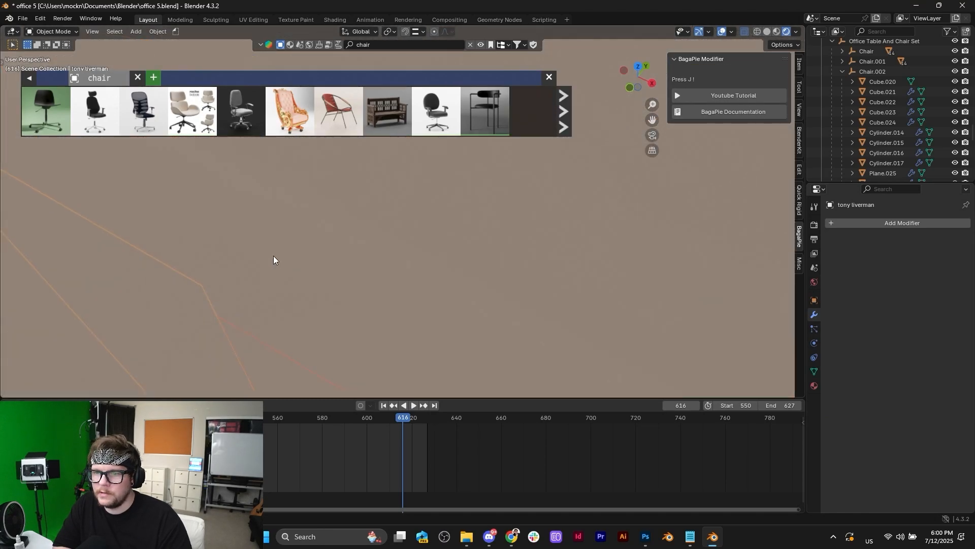
scroll(273, 255, "up", 1)
mouse_move(268, 257)
middle_mouse_down()
mouse_move(255, 257)
mouse_move(280, 265)
middle_mouse_up()
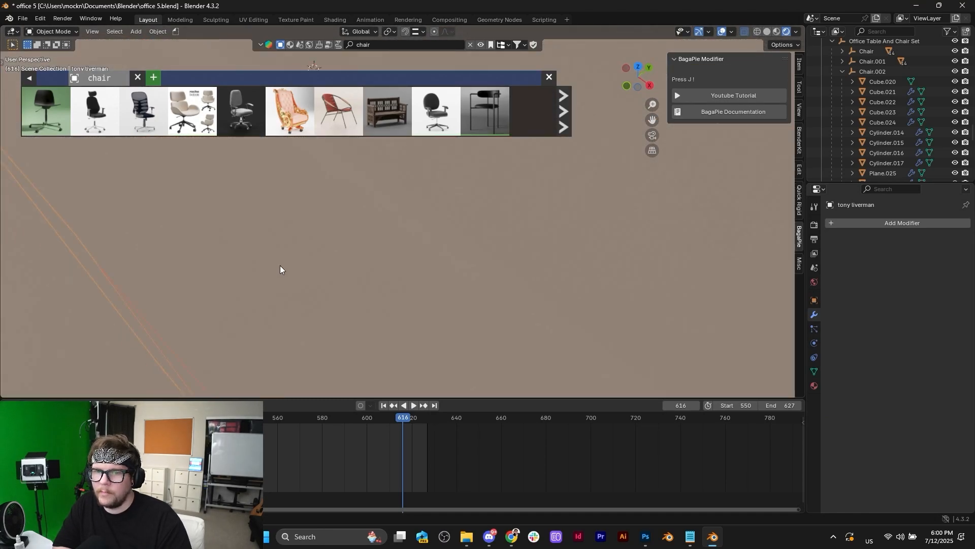
key("KP_7")
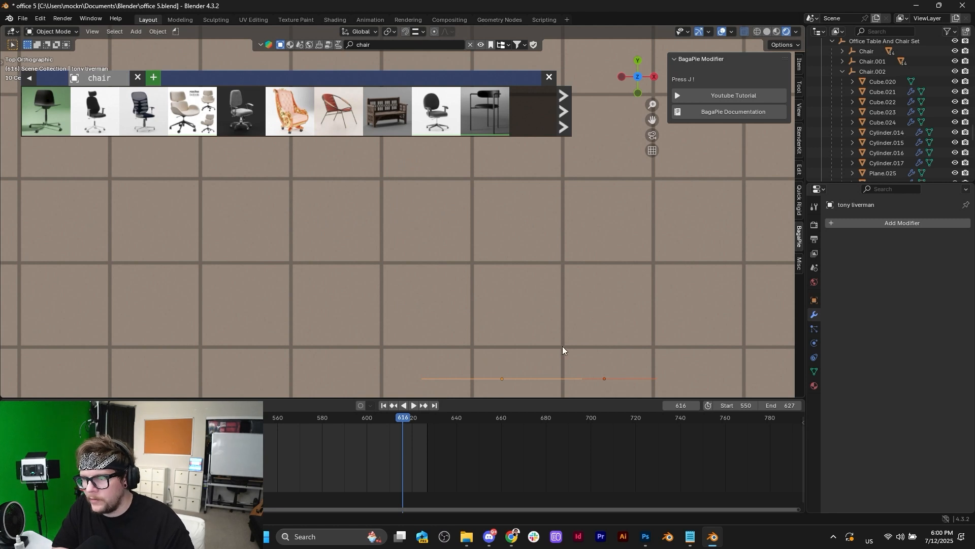
middle_click_drag(623, 372, 545, 221, "shift")
scroll(549, 224, "up", 10)
middle_click_drag(676, 258, 289, 208, "shift")
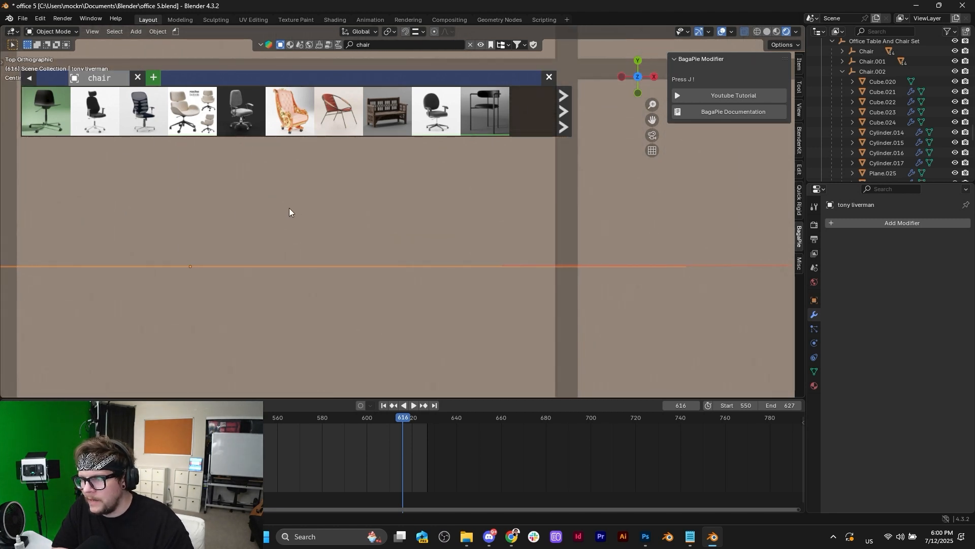
middle_click_drag(638, 239, 362, 285, "shift")
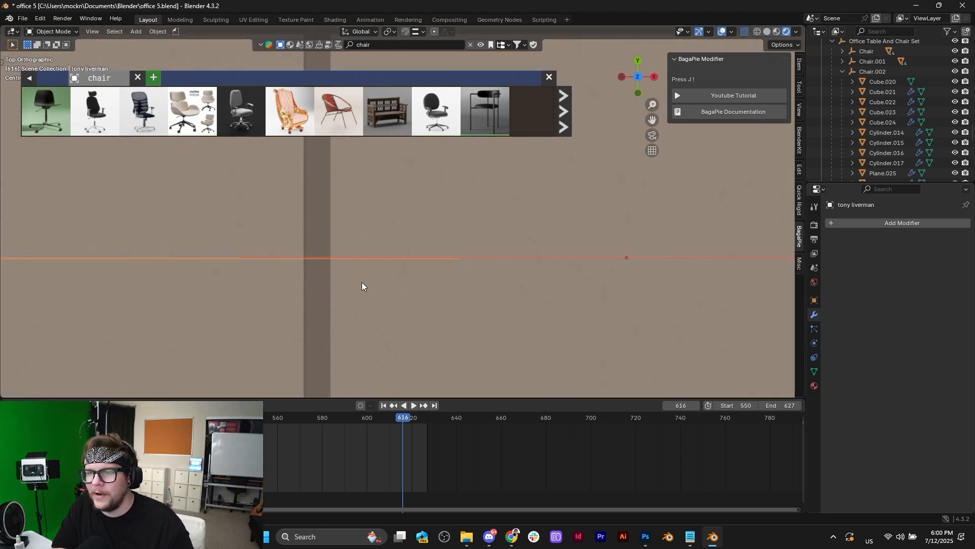
Step: Examine the hand and the bag at an angle in perspective, and return to the camera view
scroll(296, 265, "up", 1)
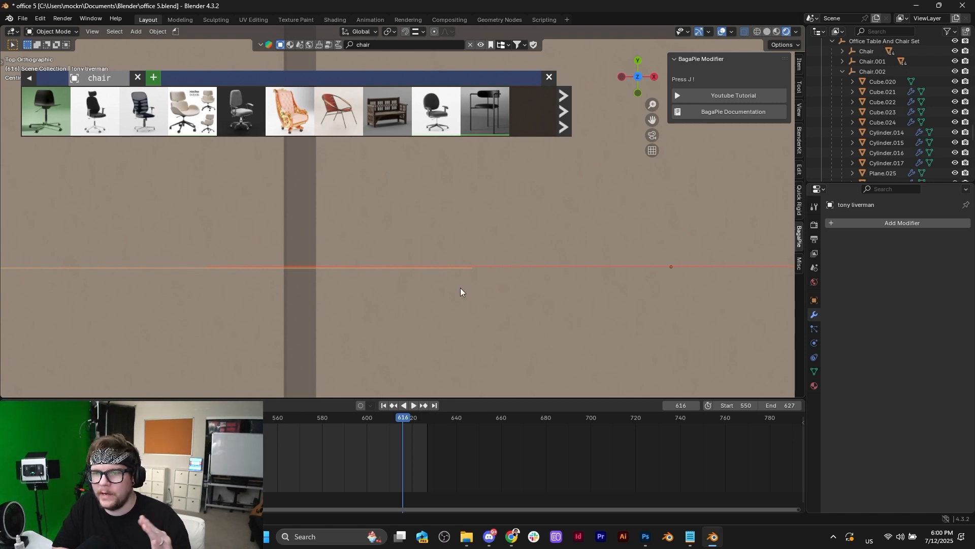
middle_click_drag(460, 289, 458, 343)
scroll(456, 242, "down", 8)
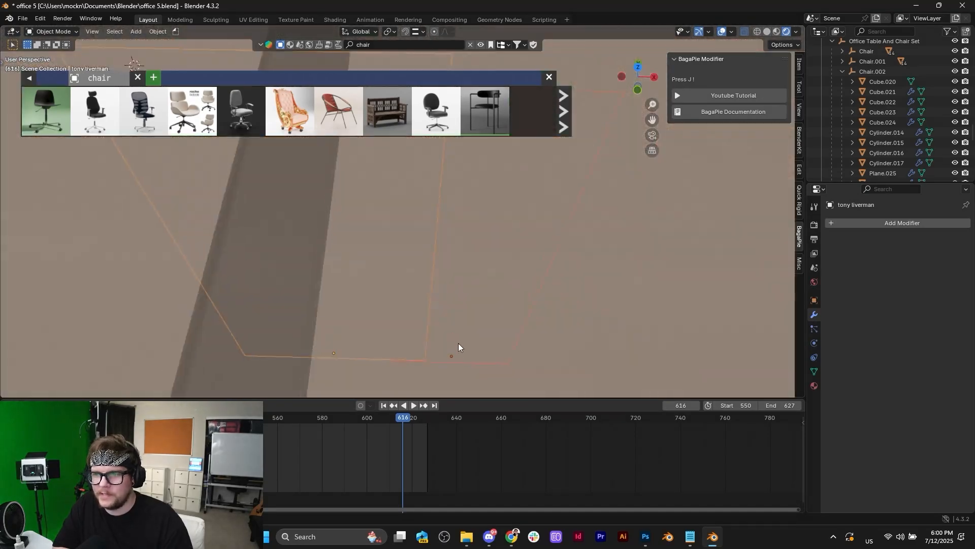
scroll(465, 315, "up", 5)
left_click(652, 136)
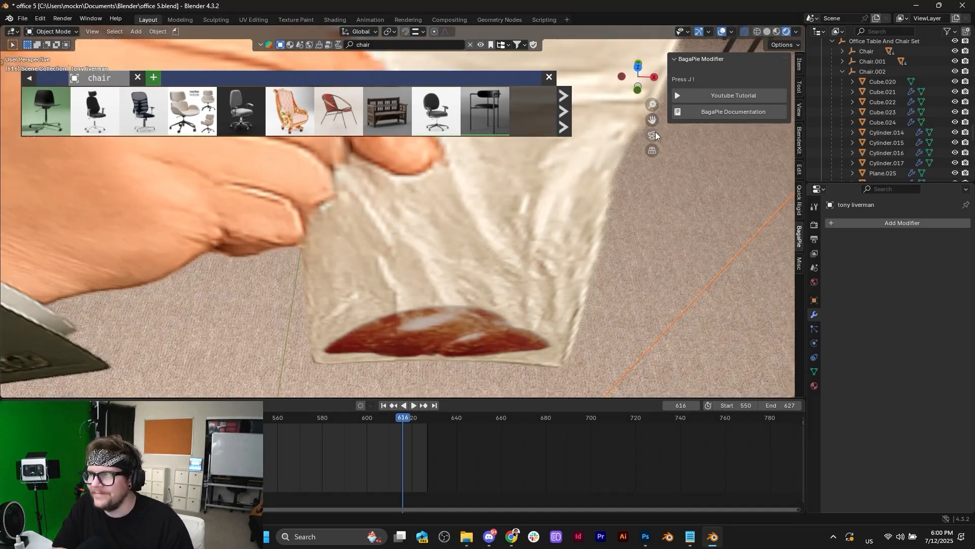
scroll(644, 153, "down", 4)
left_click(684, 288)
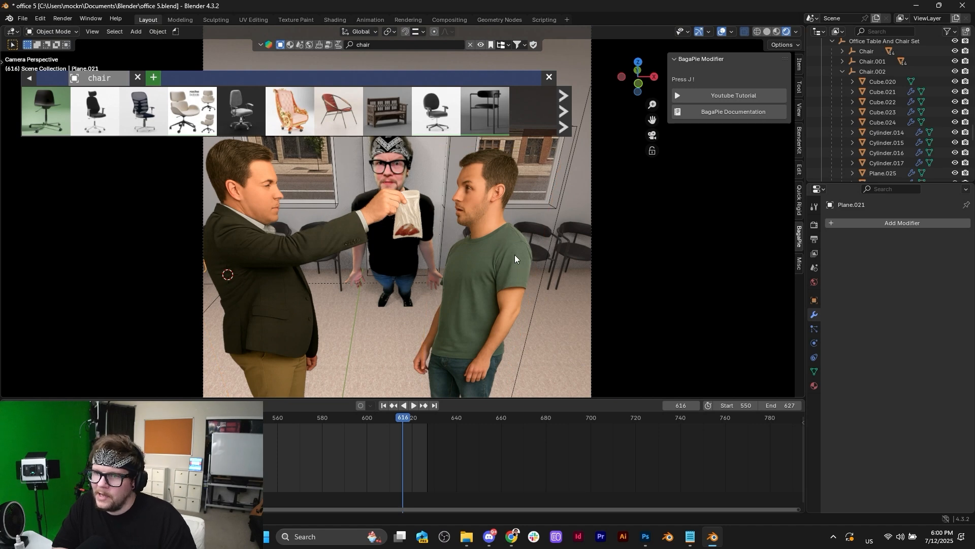
Step: Move the image plane of the man in the green shirt about 0.2 m outward along X, away from the suited man
left_click(509, 252)
scroll(459, 281, "down", 4)
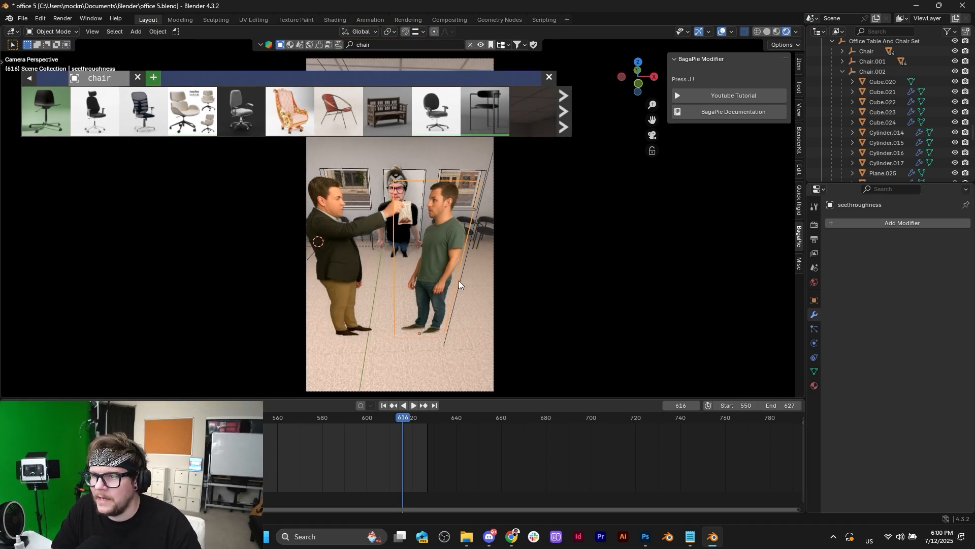
key("g")
key("x")
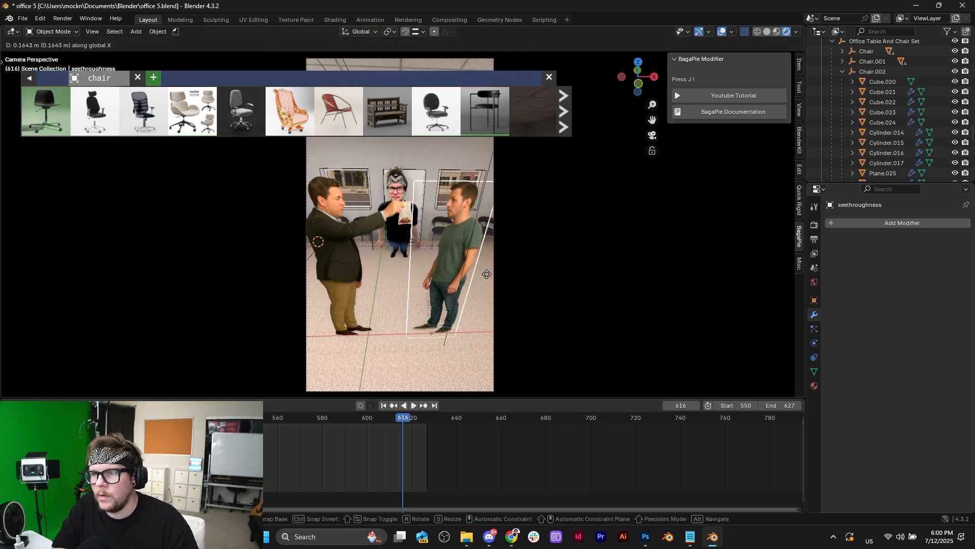
left_click(488, 272)
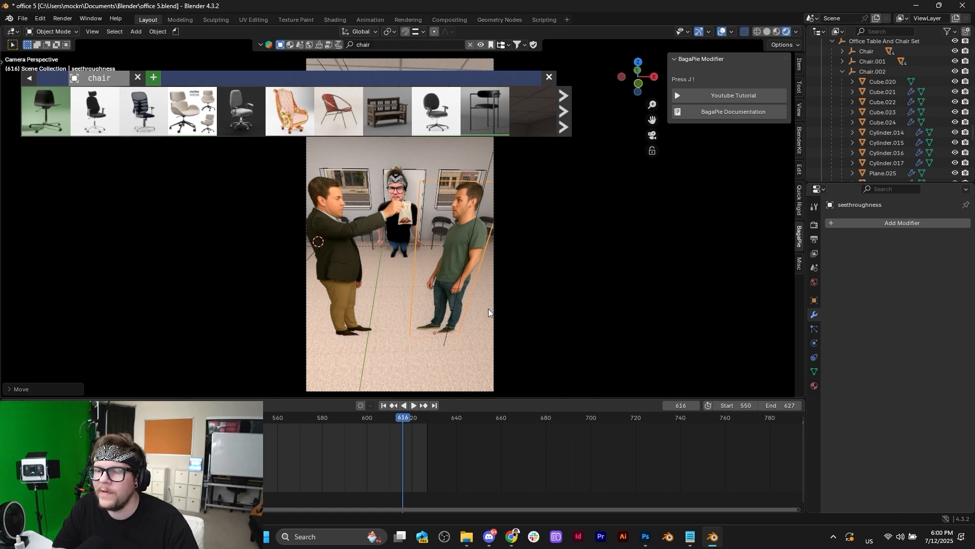
Step: Close the chair asset results and return the timeline to start frame 550 with the camera selected
left_click(549, 77)
left_click(444, 57)
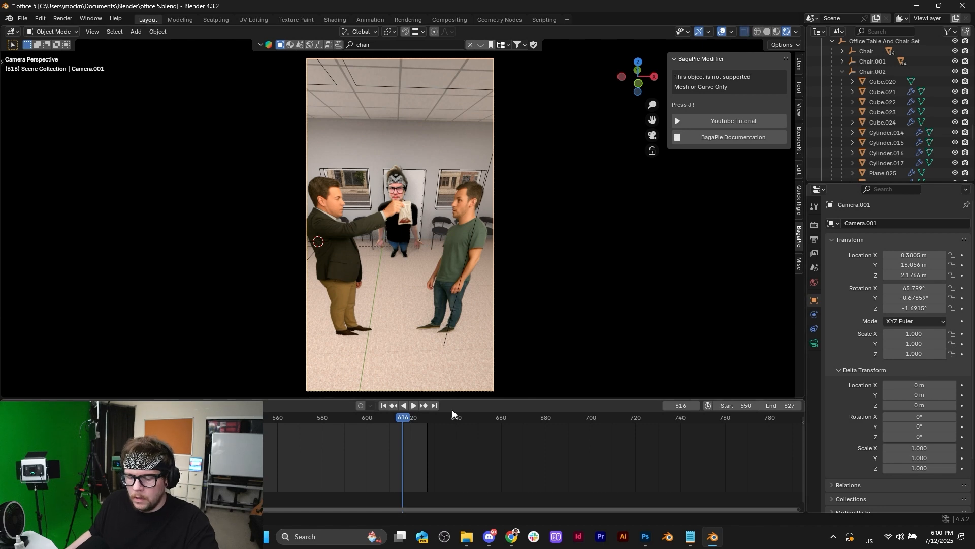
left_click(384, 406)
key("space")
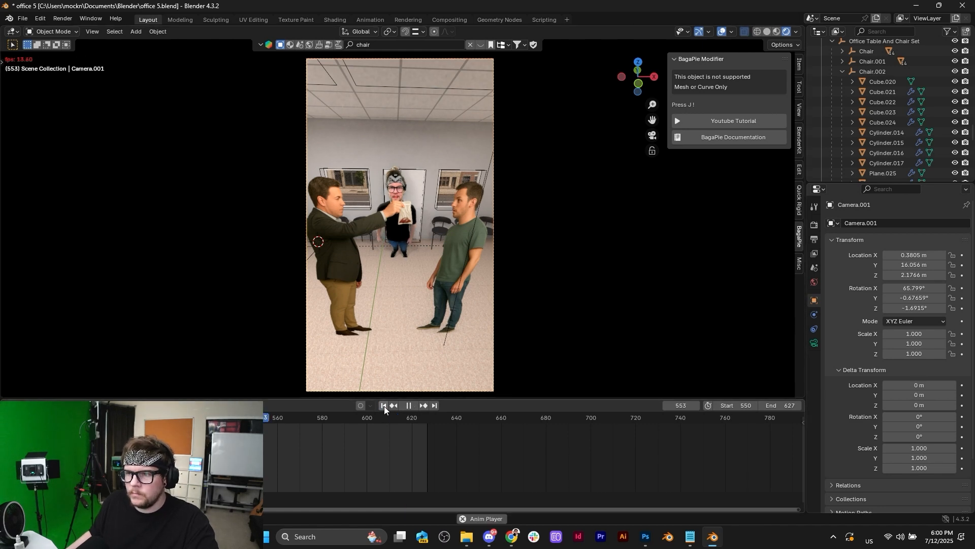
key("Escape")
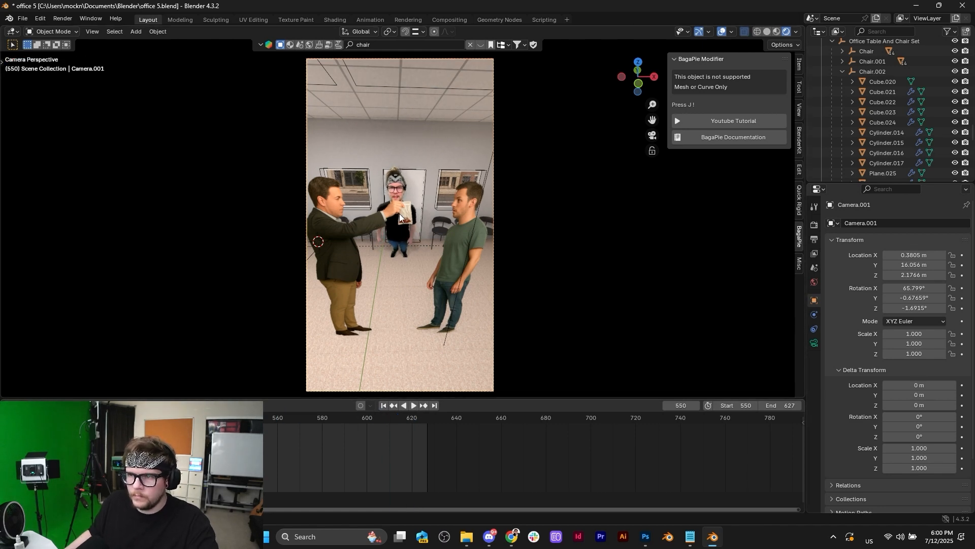
Step: Move the camera about 2.5 m forward along its local Z axis, toward the man in the black shirt
key("g")
key("z")
key("z")
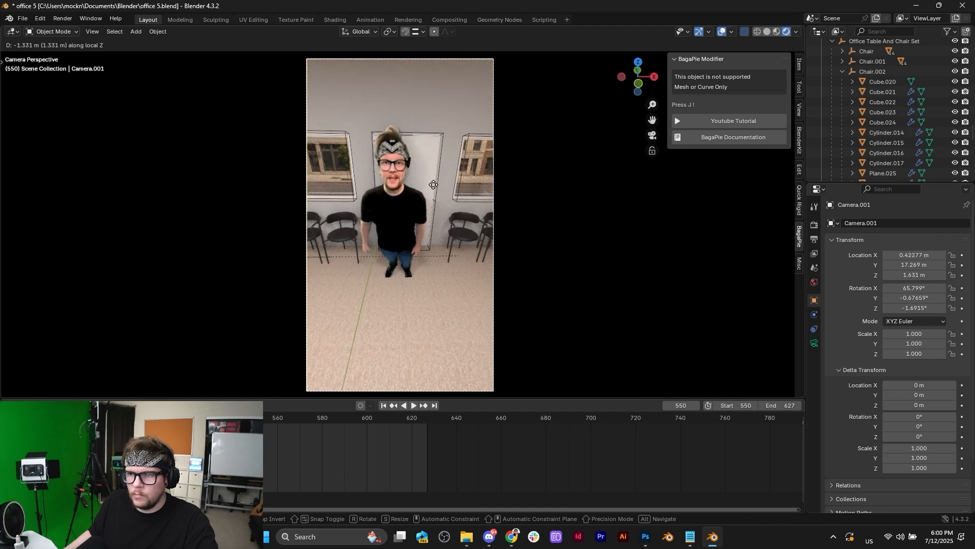
left_click(405, 139)
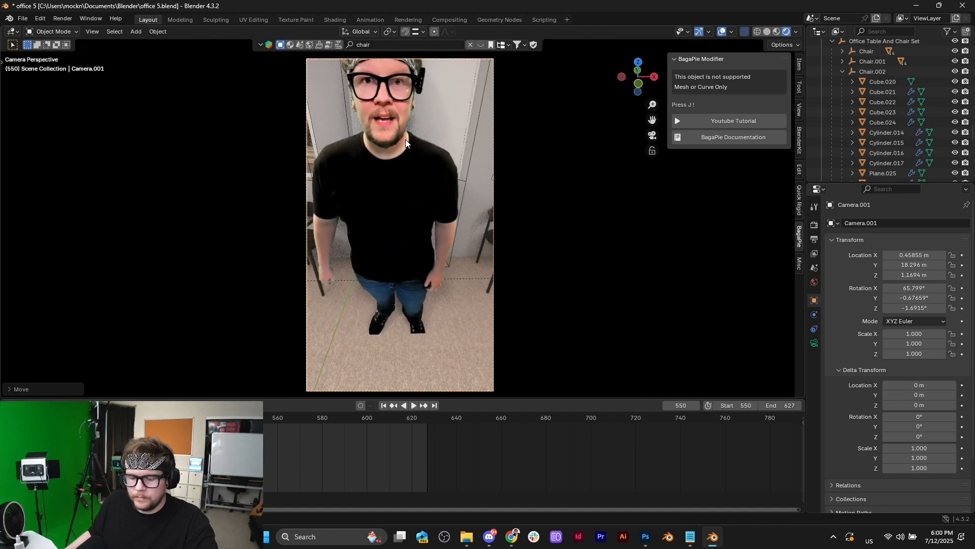
Step: Frame the man in the black shirt by raising the camera about 0.32 m, tilting it up about 4° around X and shifting it about -0.11 m along X
key("g")
key("r")
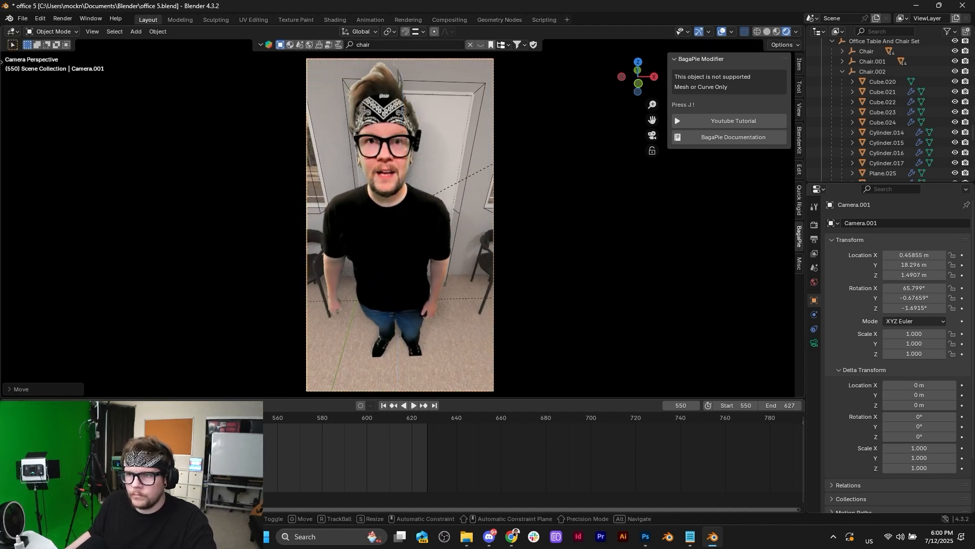
key("x")
left_click(529, 130)
key("g")
key("x")
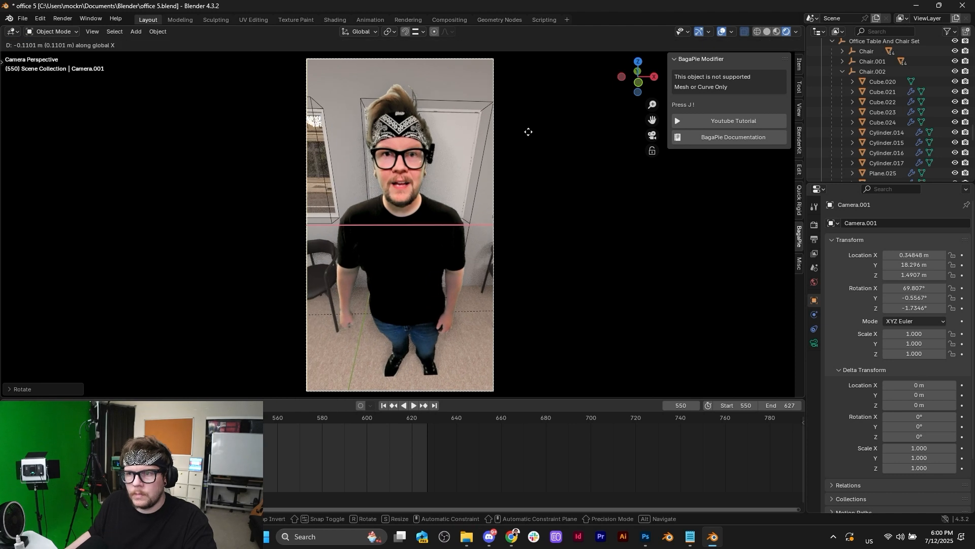
left_click(526, 135)
Step: Select the image plane of the man in the black shirt
scroll(513, 153, "down", 1)
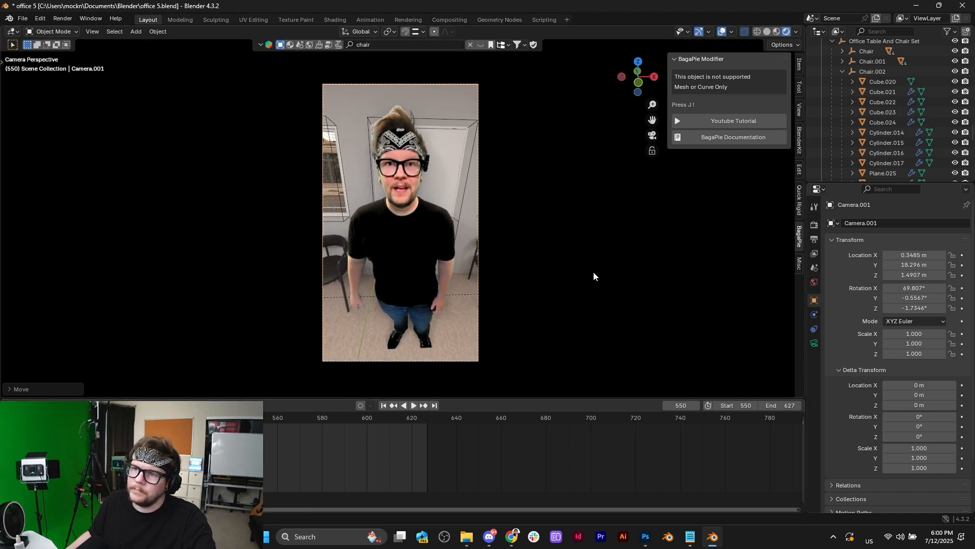
left_click(416, 258)
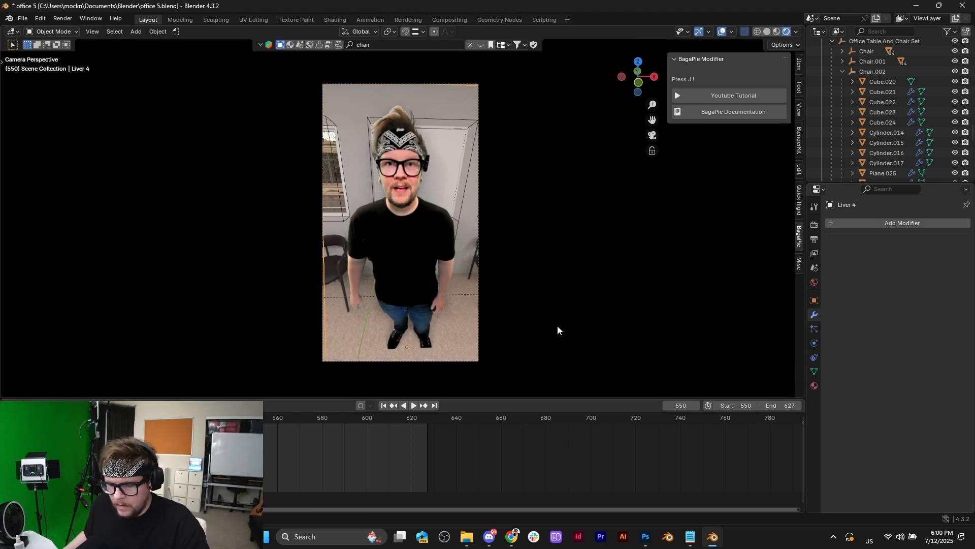
key("g")
key("z")
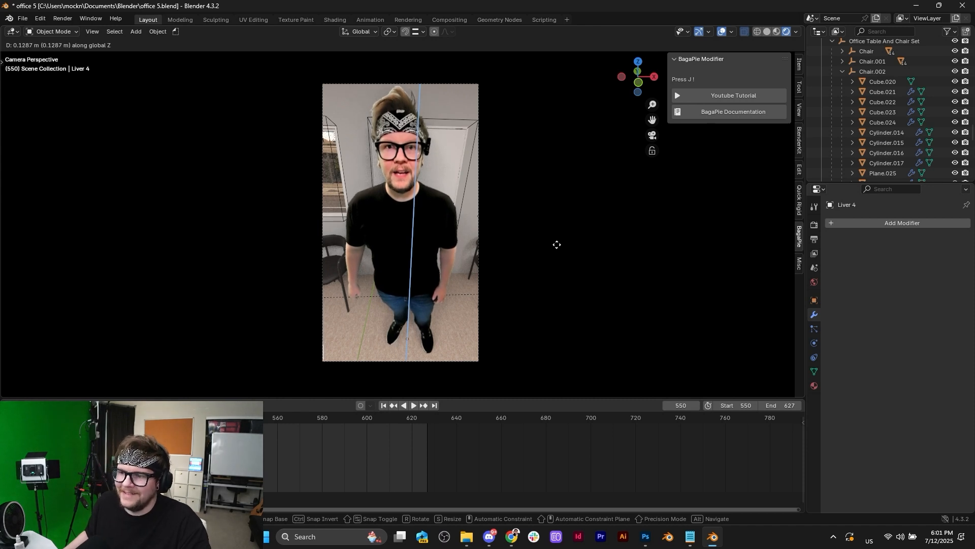
right_click(557, 245)
Step: Add a horizontal loop cut near the feet of the black-shirted man's plane and raise its lower edge about 0.25 m along Z with proportional editing
key("Tab")
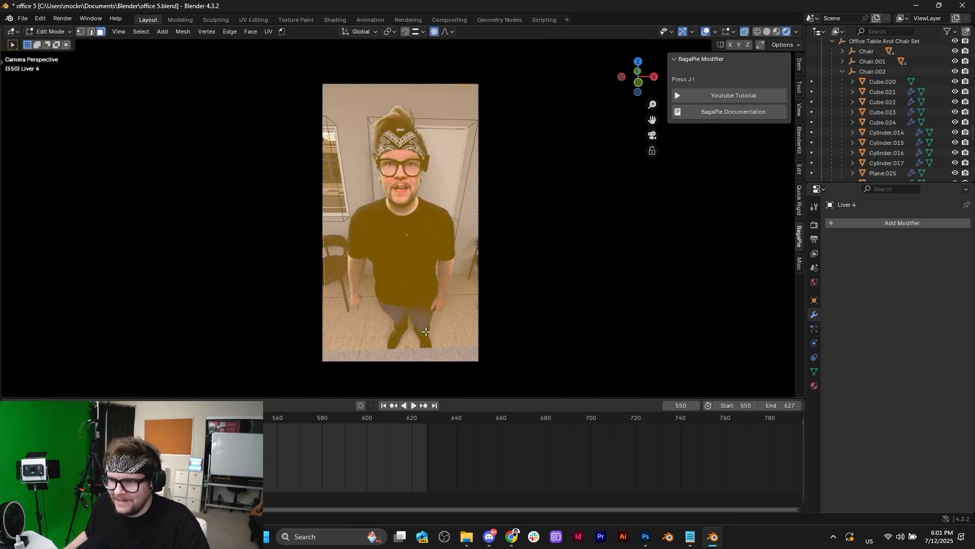
key("ctrl+r")
left_click(505, 239)
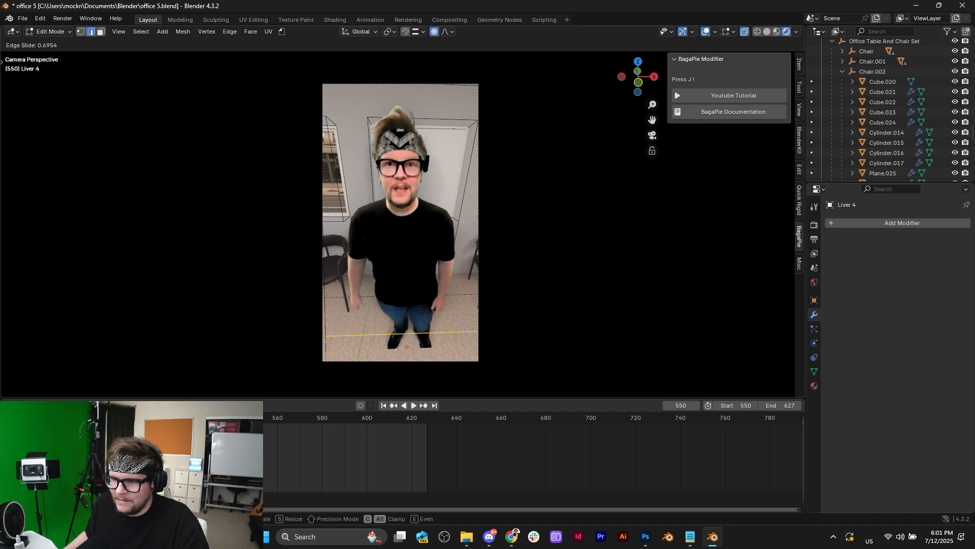
left_click(463, 364)
key("g")
key("z")
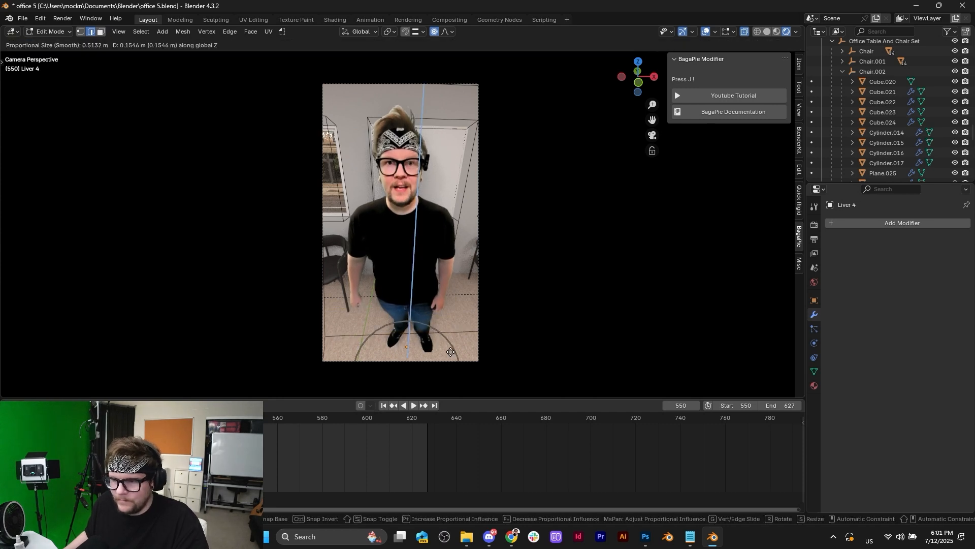
scroll(452, 352, "up", 7)
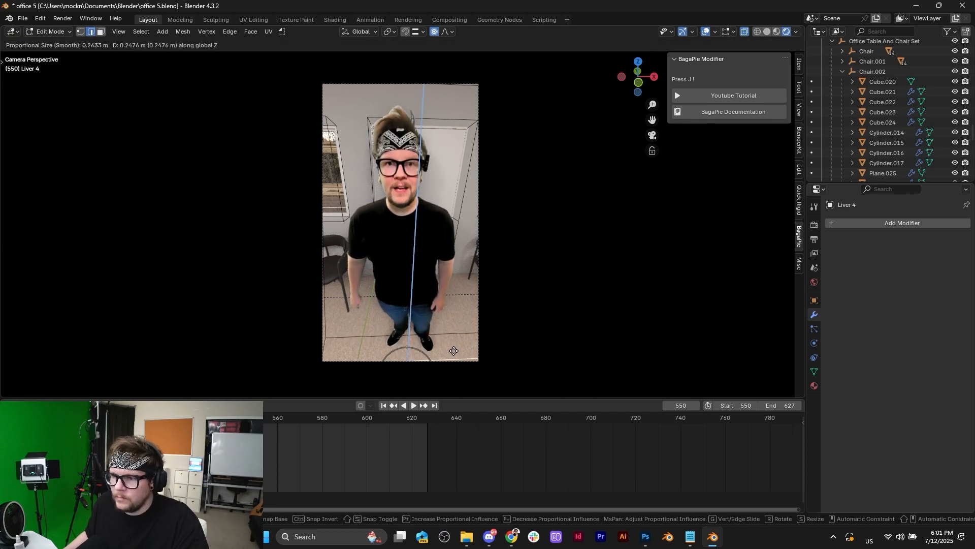
left_click(454, 352)
key("Tab")
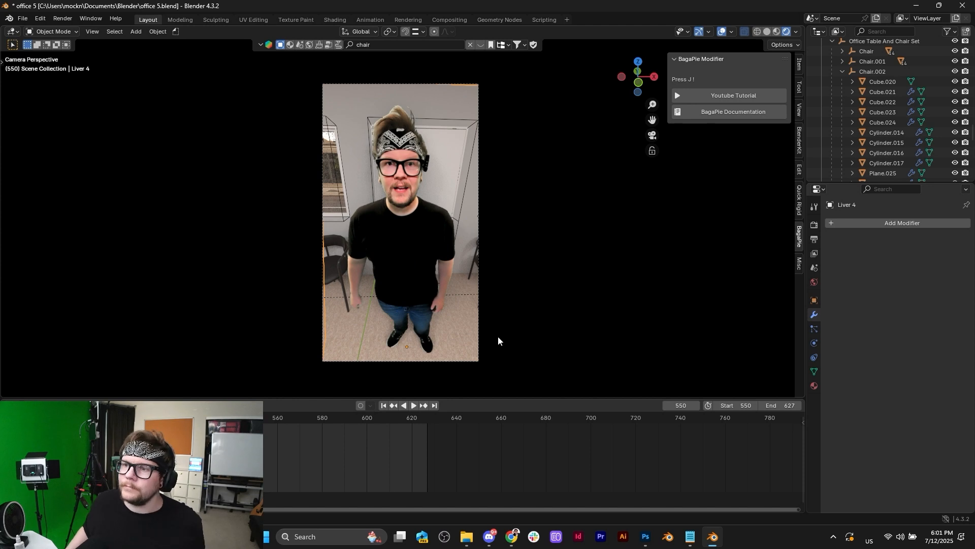
Step: Keyframe the camera's location, rotation and scale at frame 550, and advance the timeline to frame 592
left_click(401, 83)
key("i")
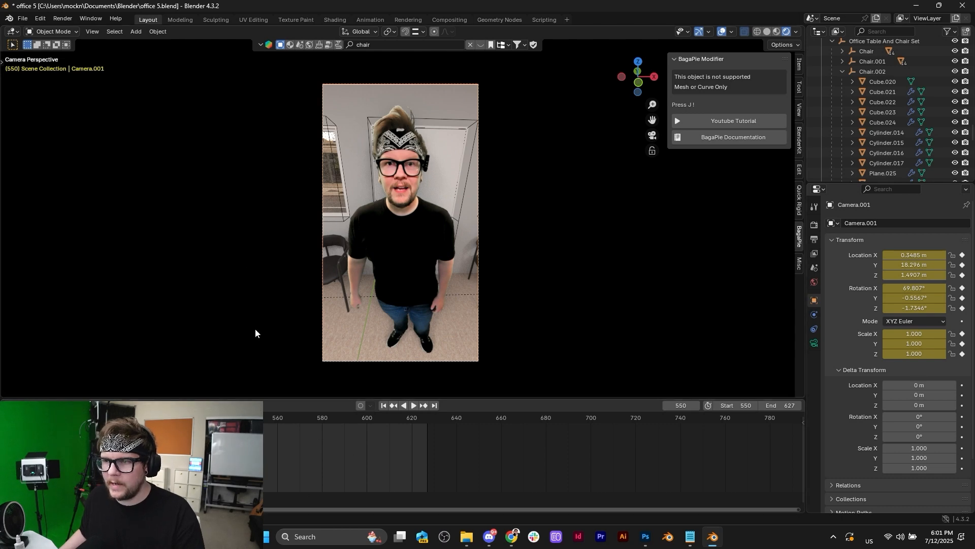
left_click_drag(288, 421, 349, 420)
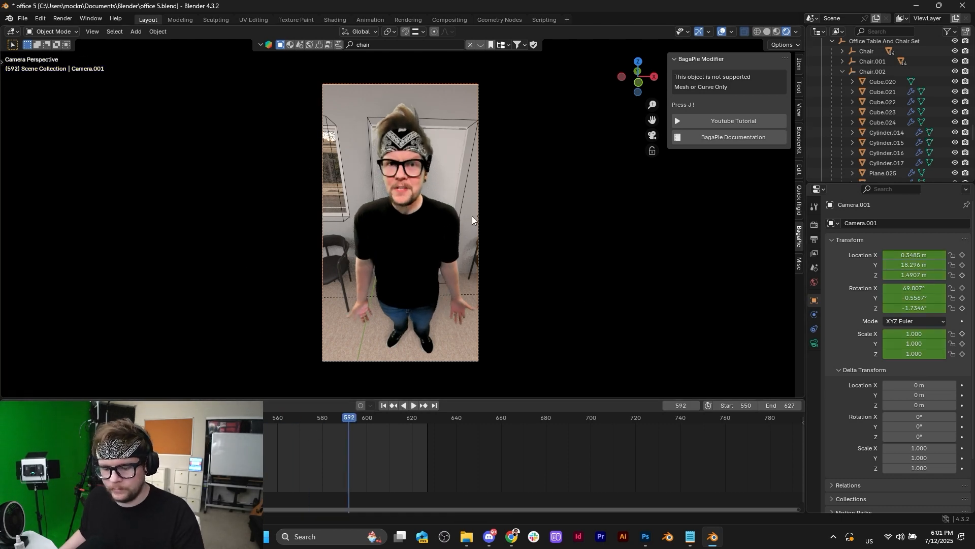
Step: Pull the camera back about 2.13 m along Y at frame 592, bringing the two foreground characters into the shot
key("g")
key("y")
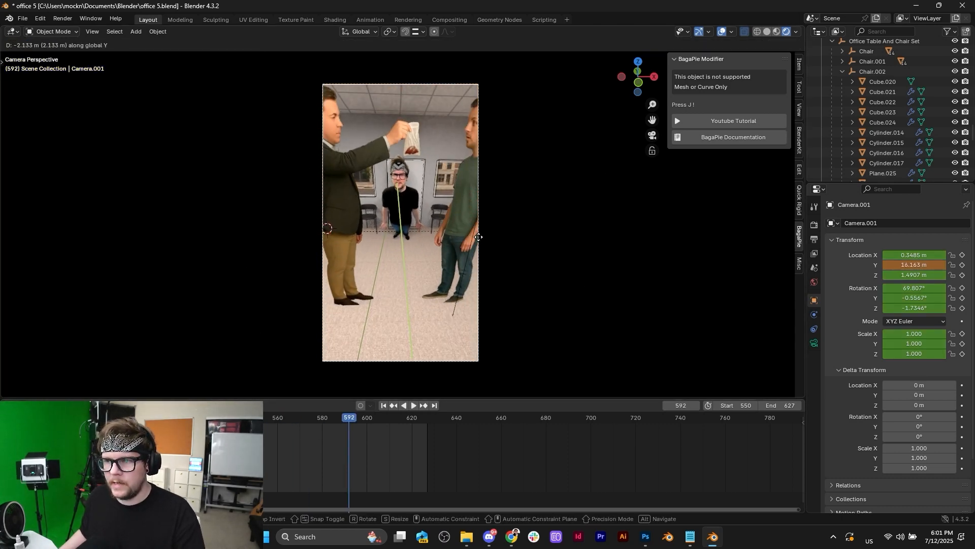
left_click(478, 237)
key("g")
key("z")
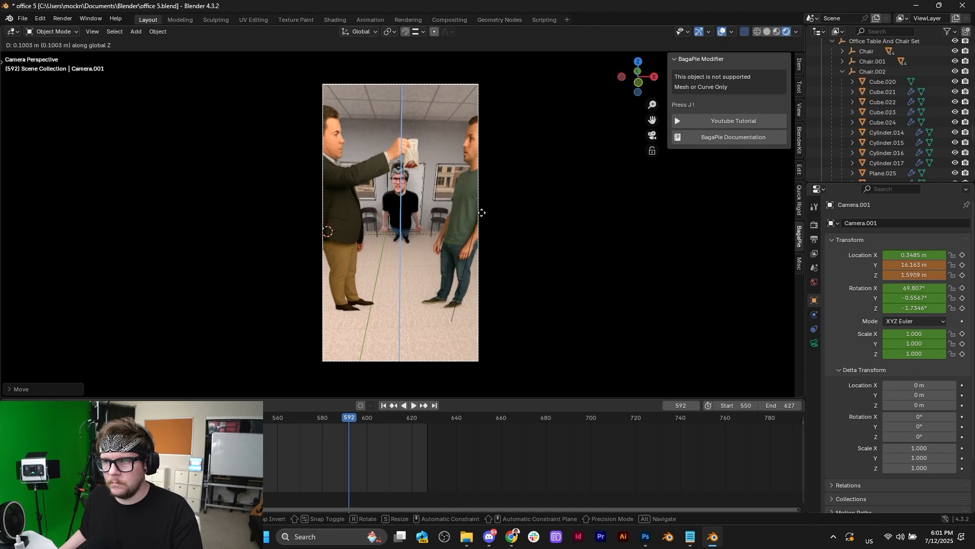
key("Escape")
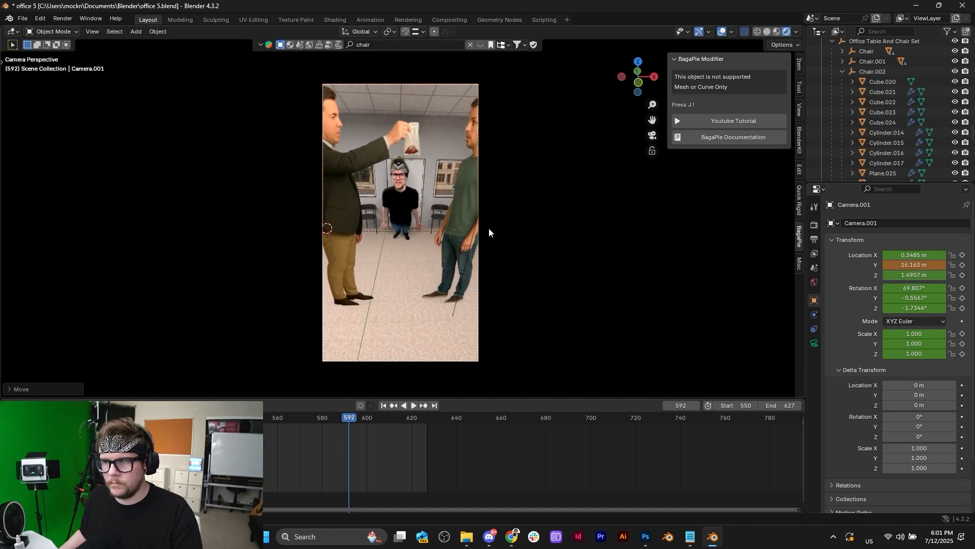
Step: Pull the camera back about 0.31 m more along Y so both foreground characters fit inside the frame
key("g")
key("y")
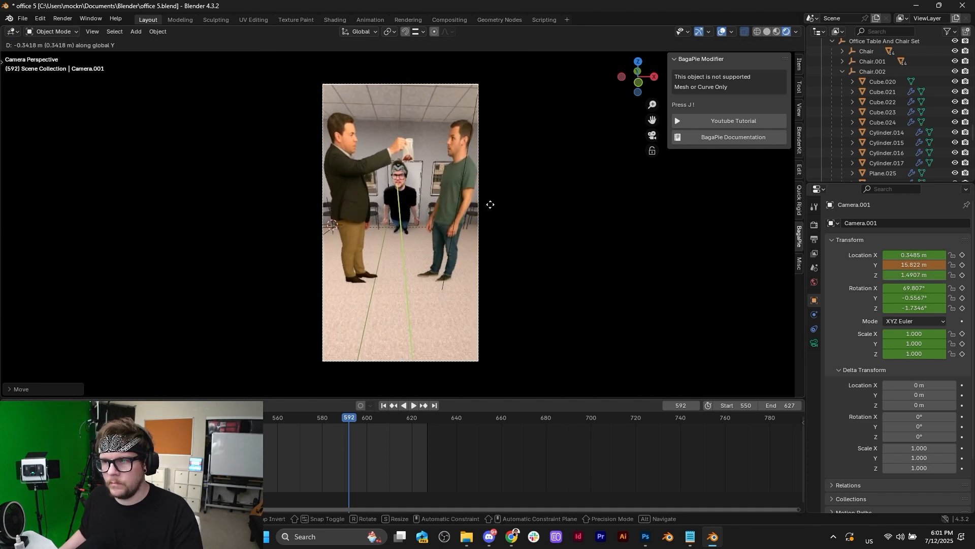
left_click(489, 204)
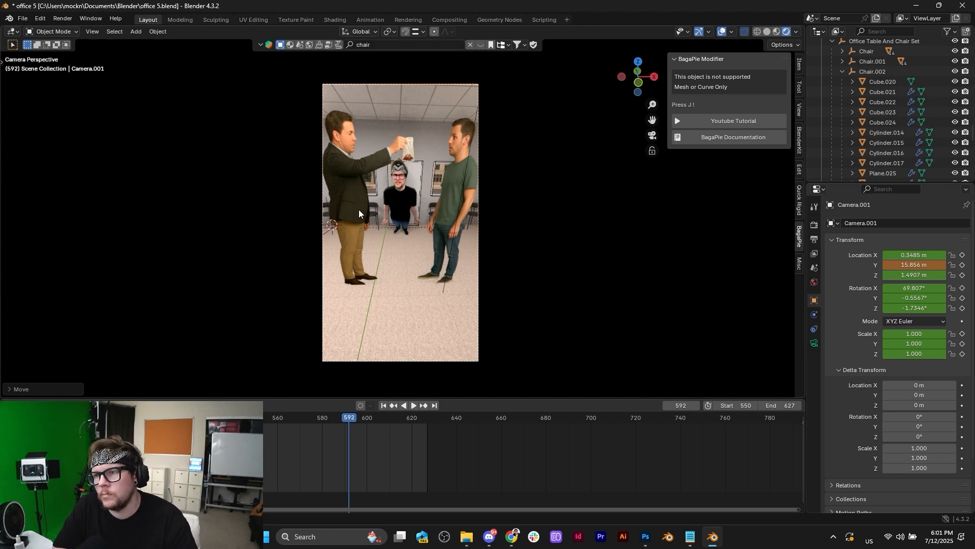
Step: Raise the camera about 0.75 m along Z and tilt it down about 16° around X to look down on the characters
key("g")
key("z")
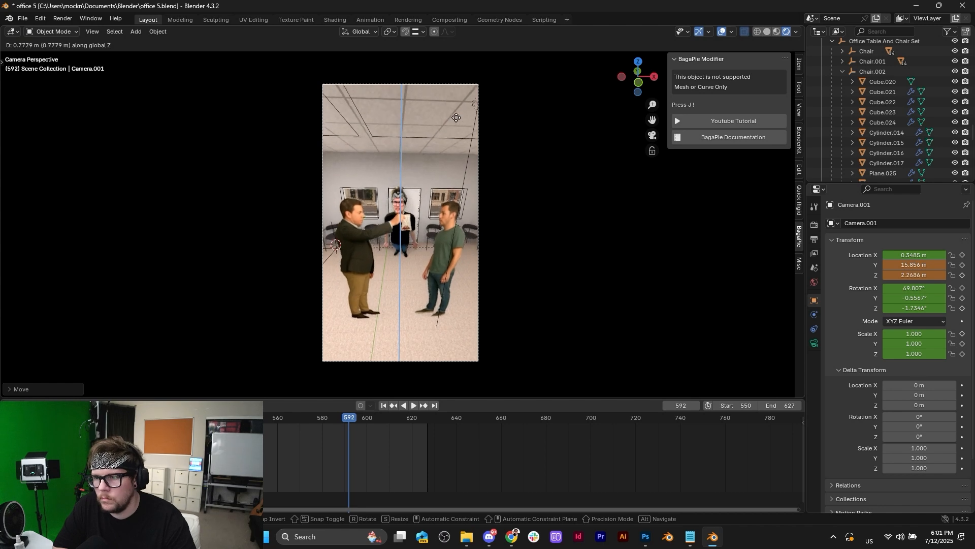
left_click(457, 148)
key("r")
key("x")
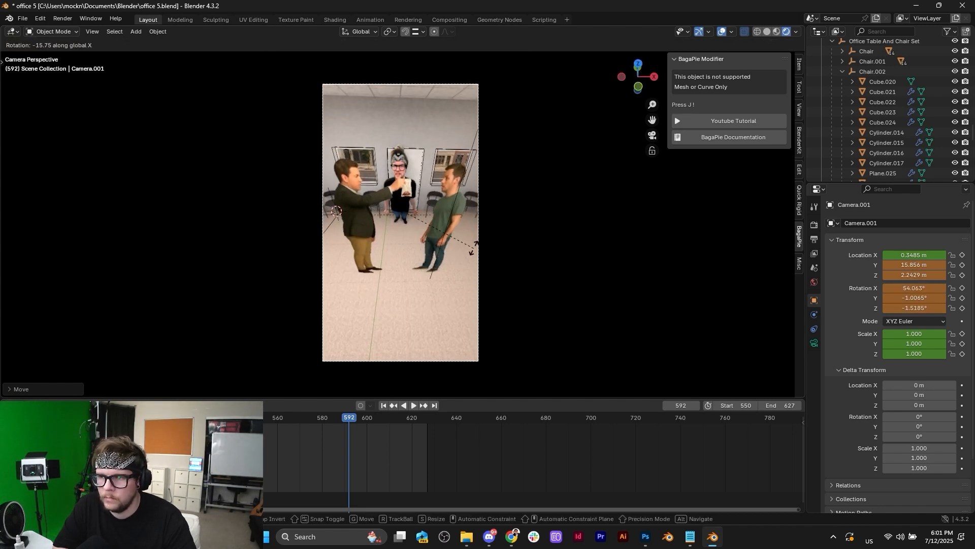
left_click(466, 227)
middle_click_drag(466, 227, 462, 257, "shift")
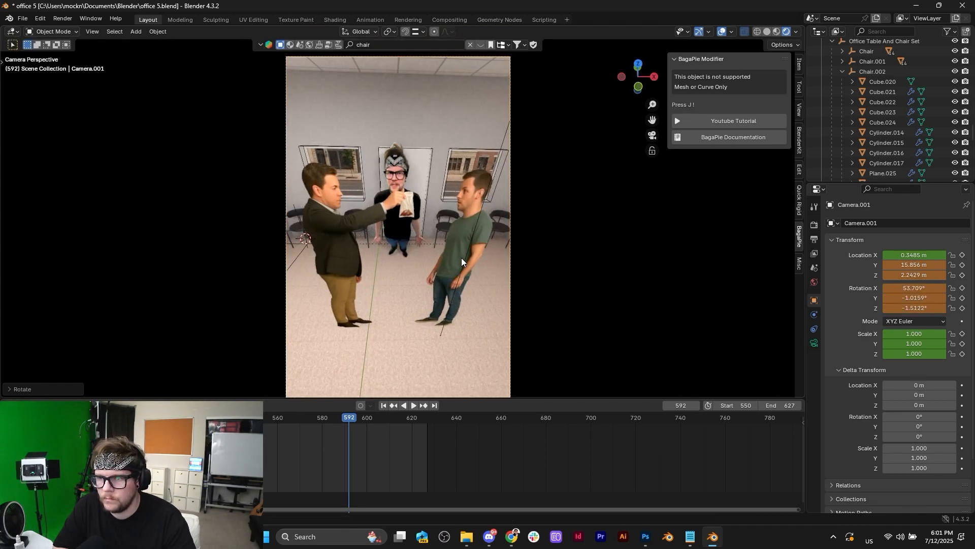
Step: Move the suited man's image plane about 0.11 m along Y toward the camera
left_click(357, 226)
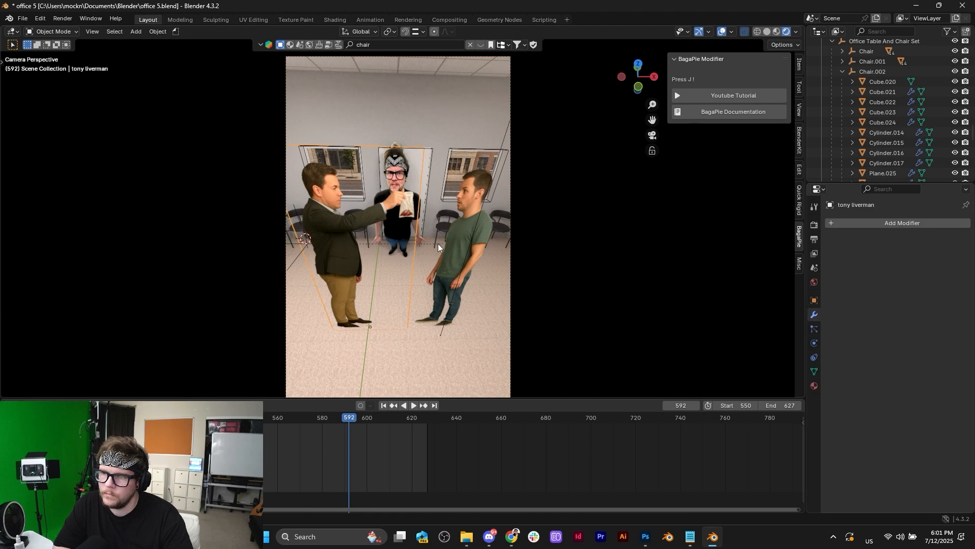
key("g")
key("y")
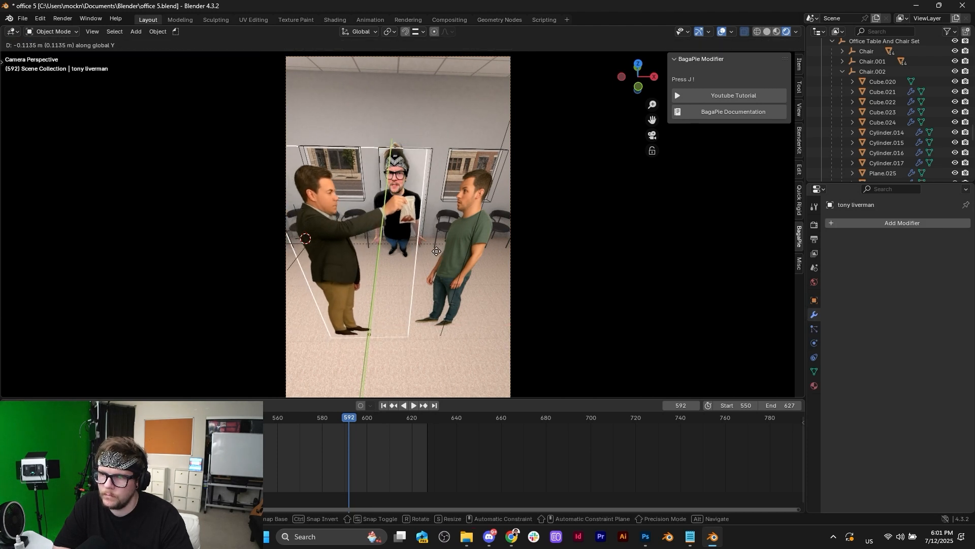
left_click(436, 251)
Step: Move the green-shirted man's image plane about 0.08 m along Y toward the camera and shift it along X toward the suited man
left_click(474, 222)
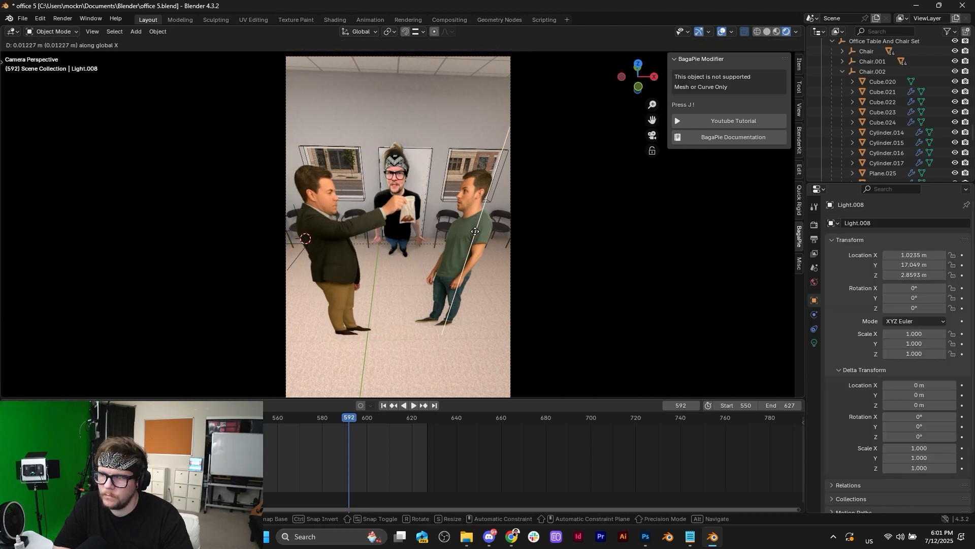
left_click(468, 225)
key("g")
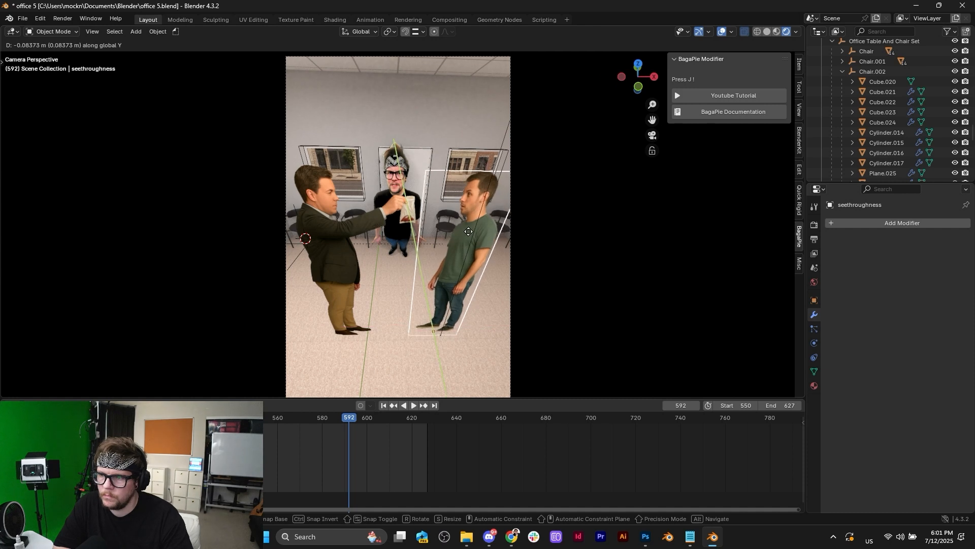
left_click(468, 232)
key("g")
key("x")
left_click(462, 232)
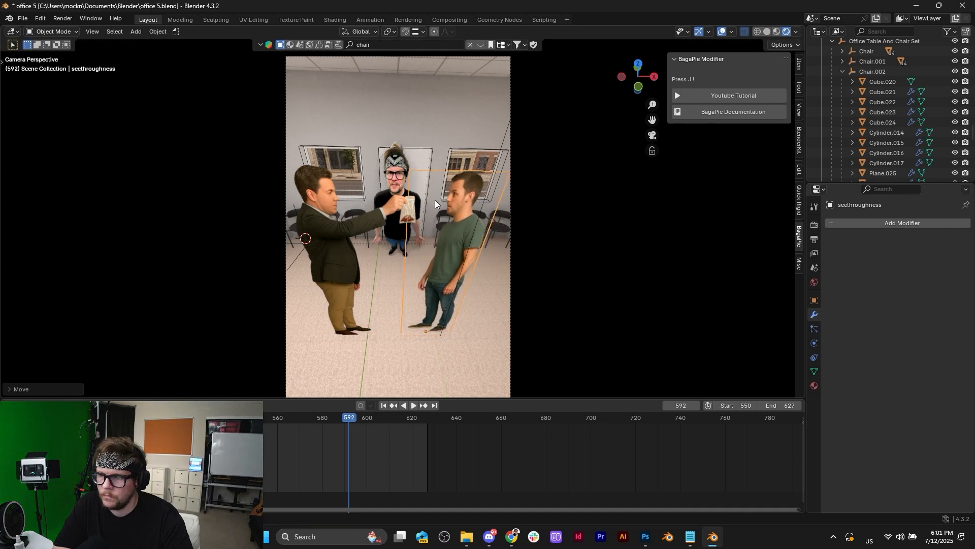
Step: Tilt the camera down about 6° around X and keyframe it at frame 592
scroll(437, 203, "down", 2)
left_click(413, 105)
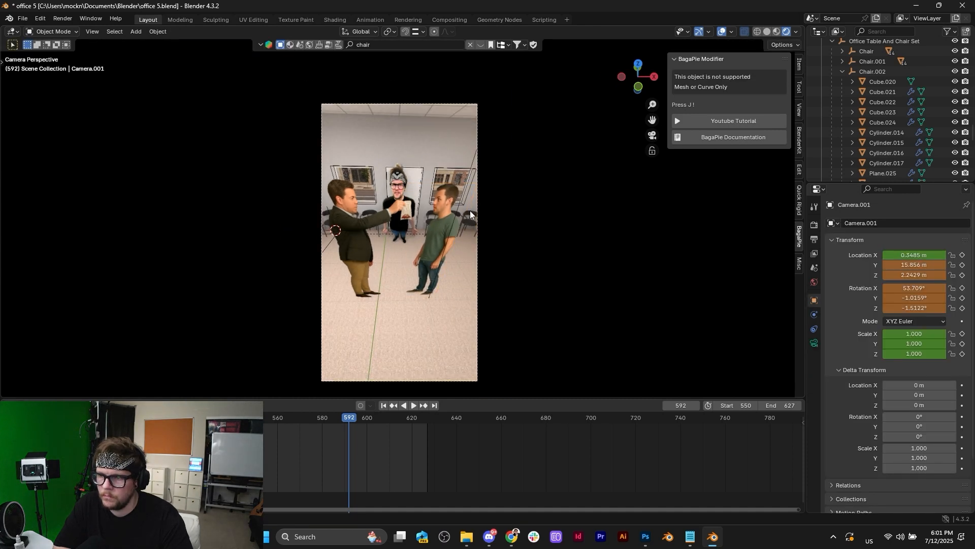
key("r")
key("x")
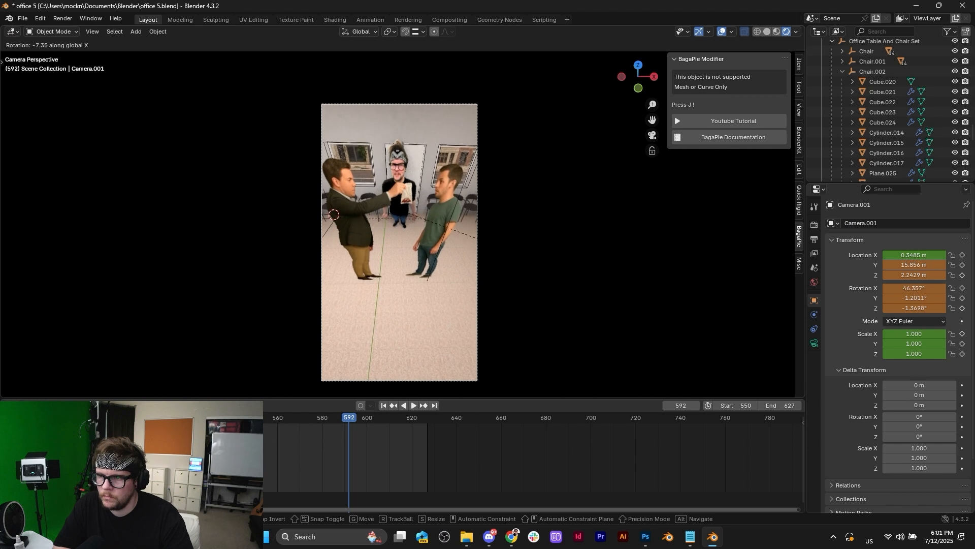
left_click(483, 238)
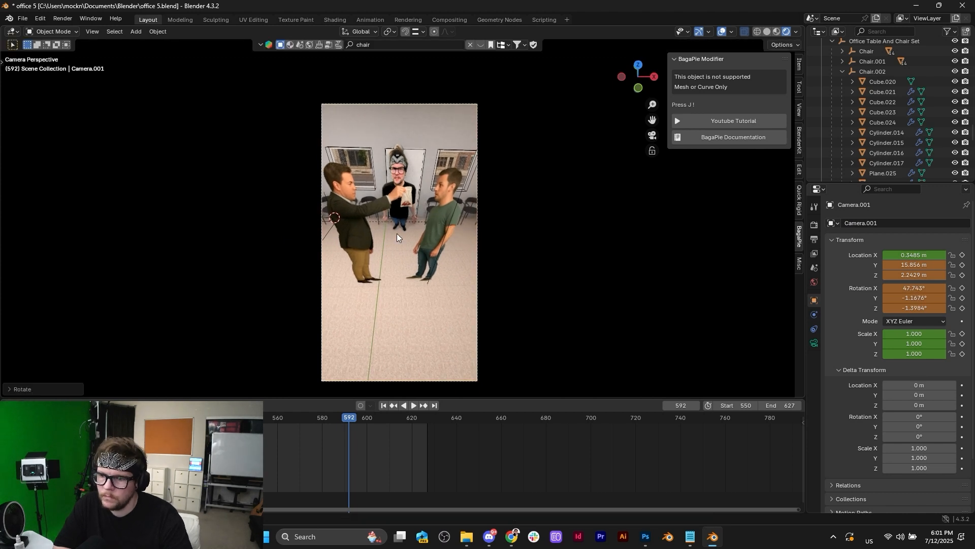
key("i")
Step: Rotate the suited man's image plane about -6.4° around X, and rotate the green-shirted man's plane around X to match
left_click(365, 195)
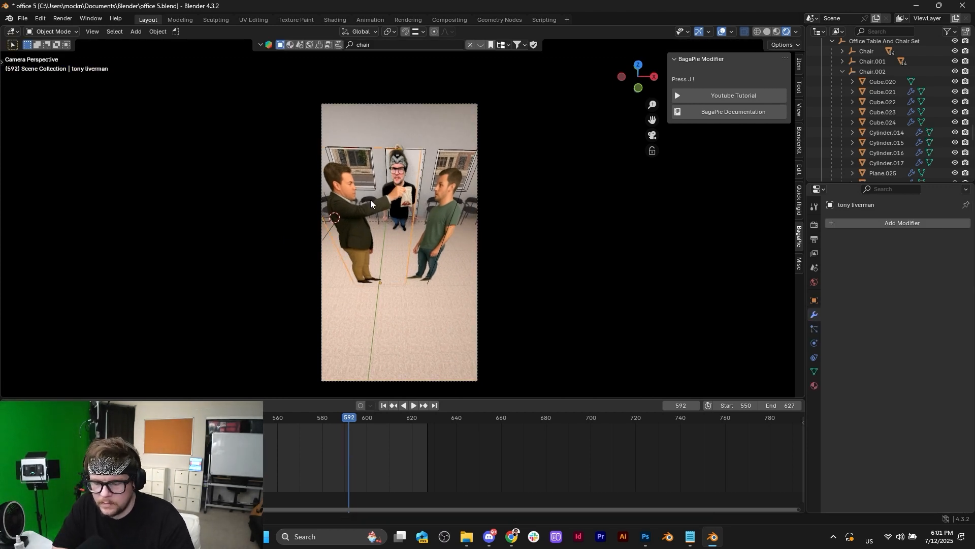
key("r")
key("x")
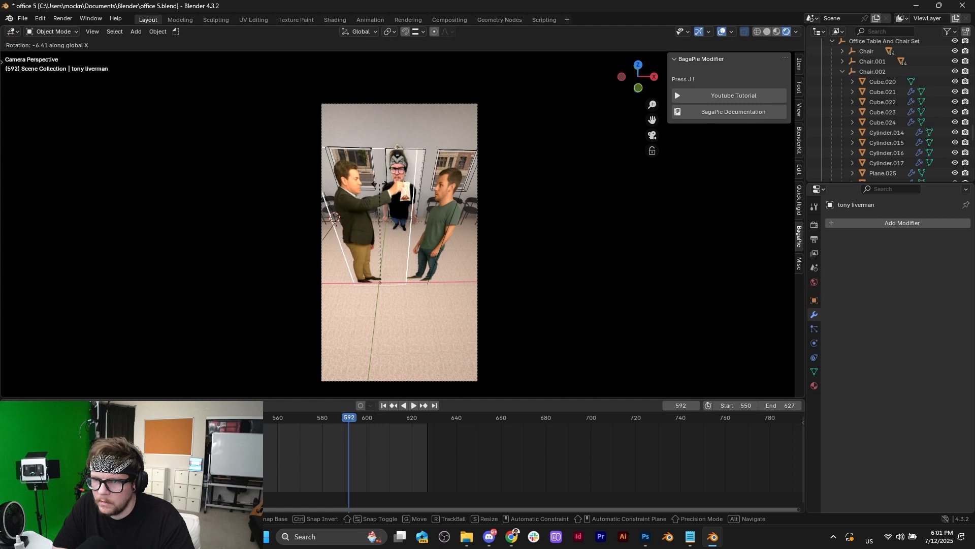
left_click(464, 173)
left_click(462, 213)
key("r")
key("x")
left_click(461, 206)
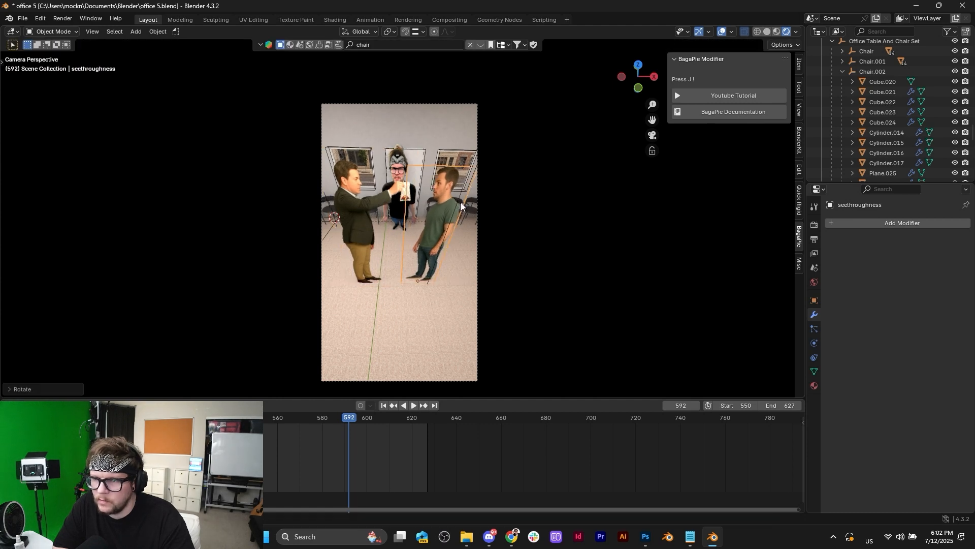
Step: Move both foreground characters' planes together along Y toward the camera and rotate them about -4° around X
left_click(371, 213)
key("g")
key("y")
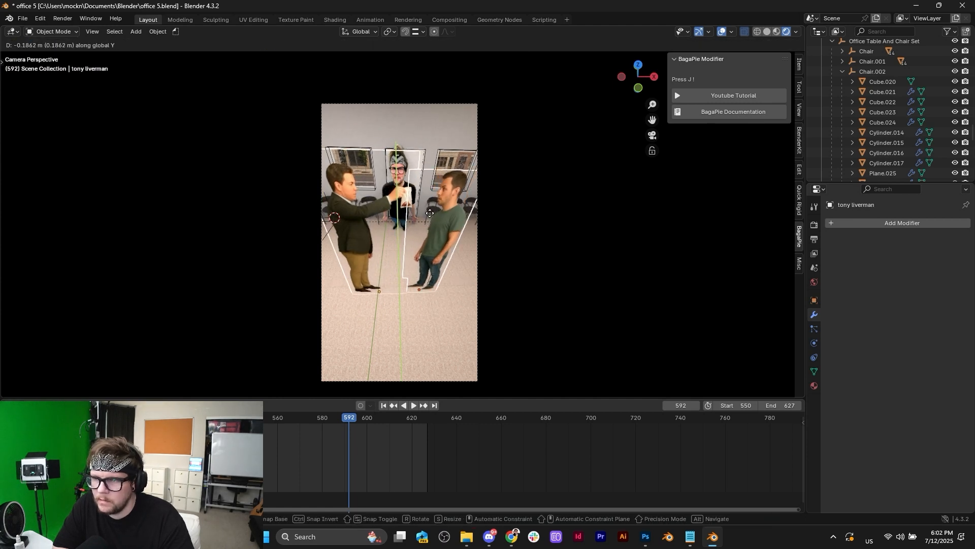
left_click(430, 205)
key("r")
key("x")
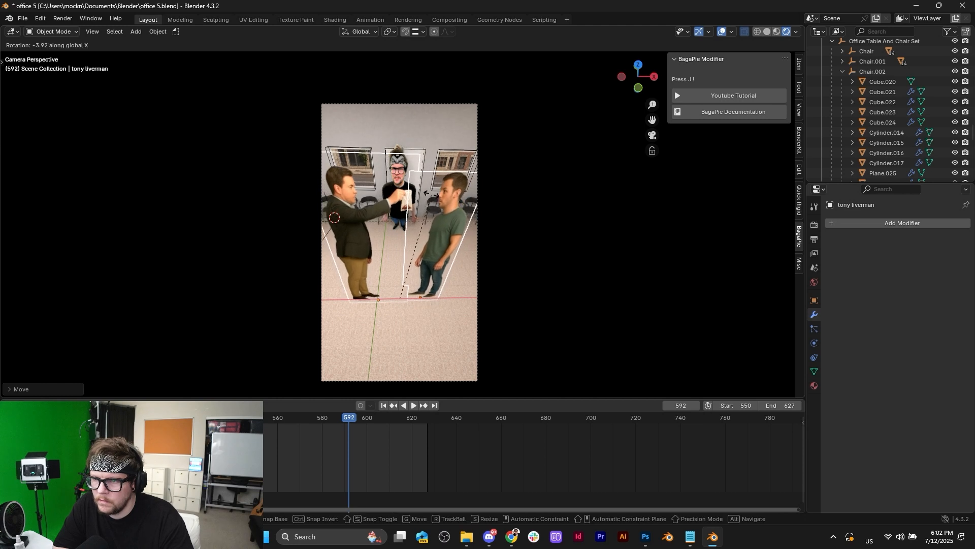
left_click(433, 192)
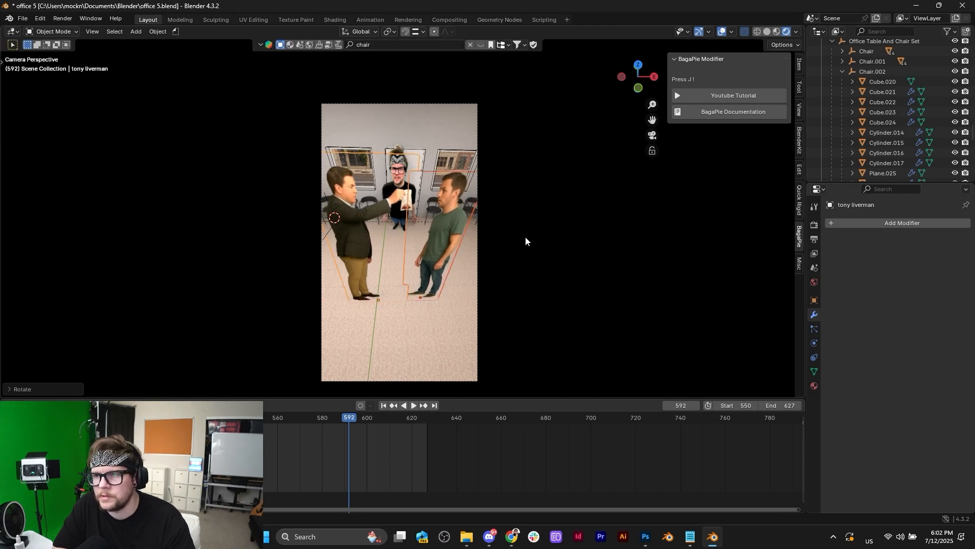
key("s")
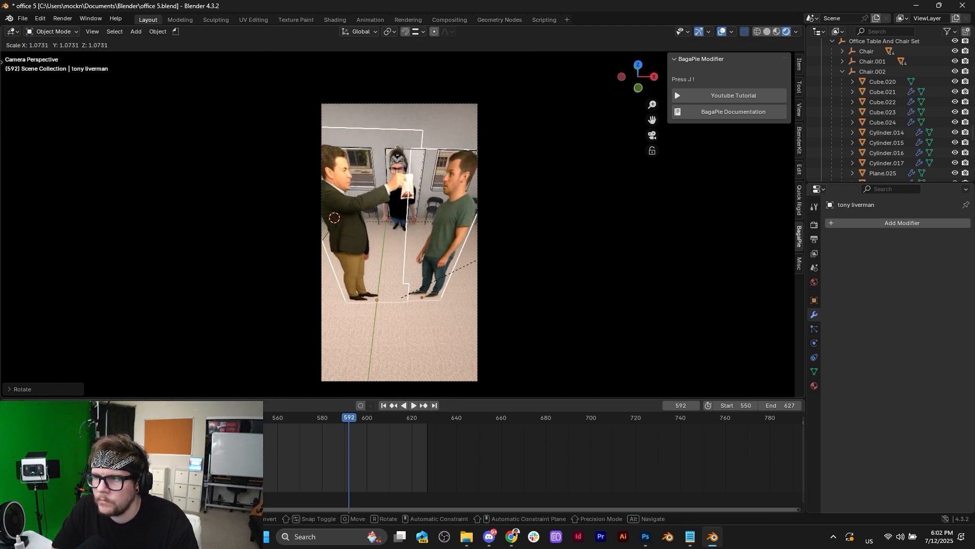
key("Escape")
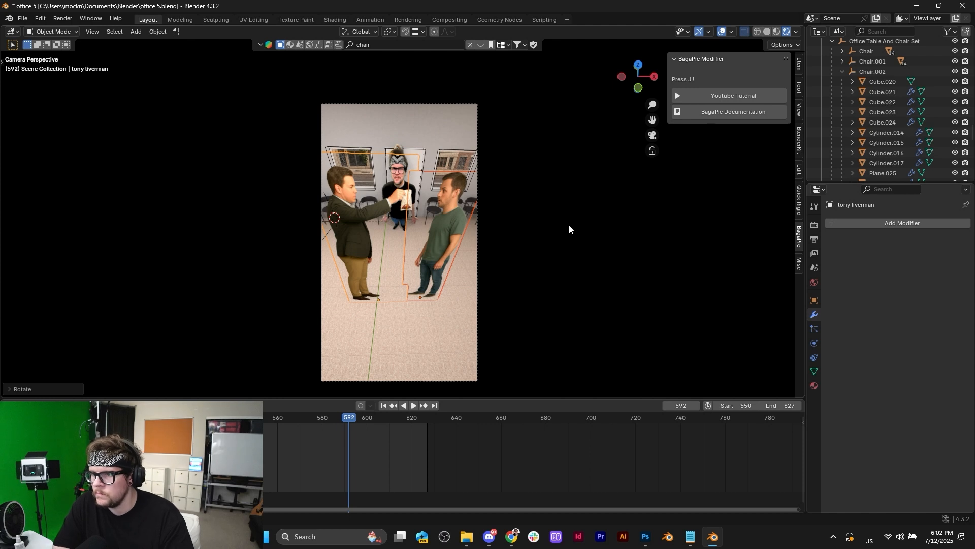
left_click(402, 169)
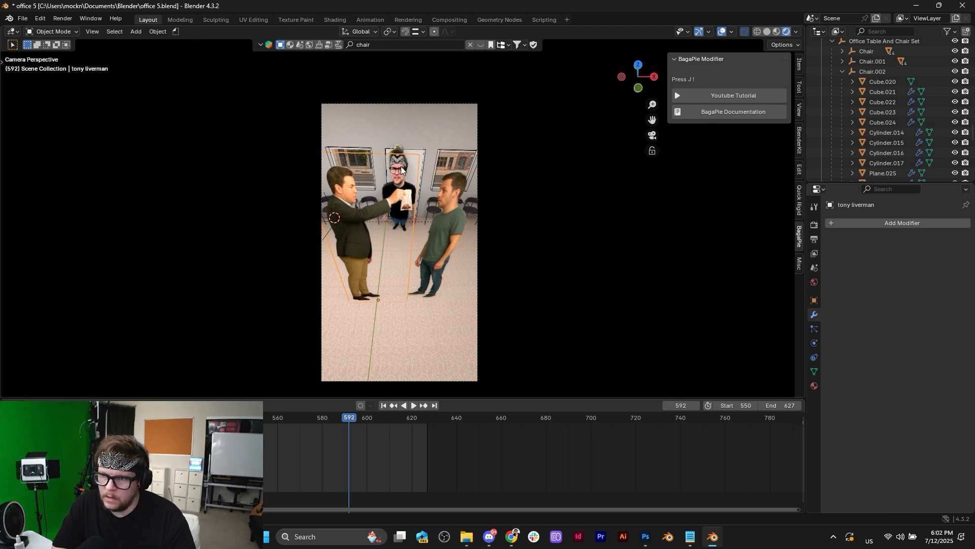
left_click(401, 169)
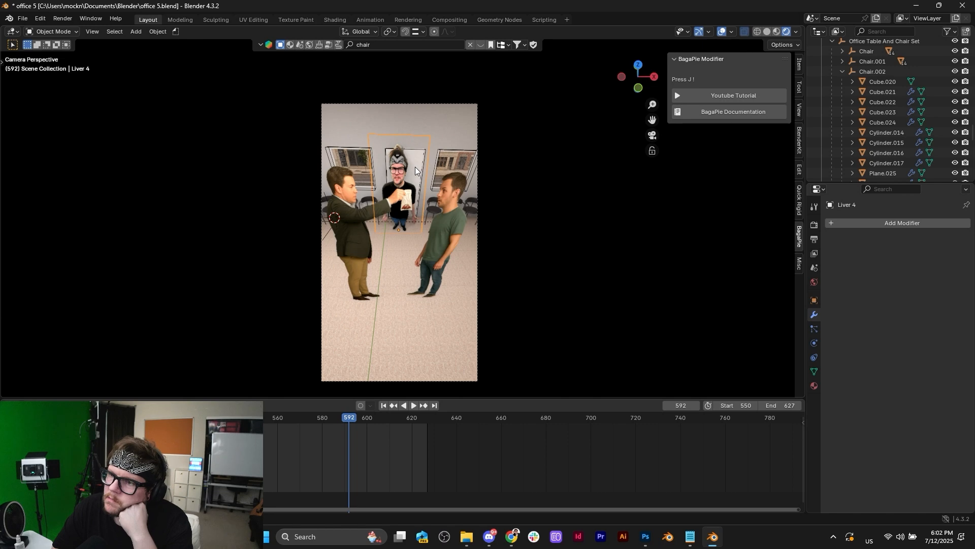
Step: Select the camera and play back its pull-back from about frame 566, stopping at frame 615
left_click(425, 104)
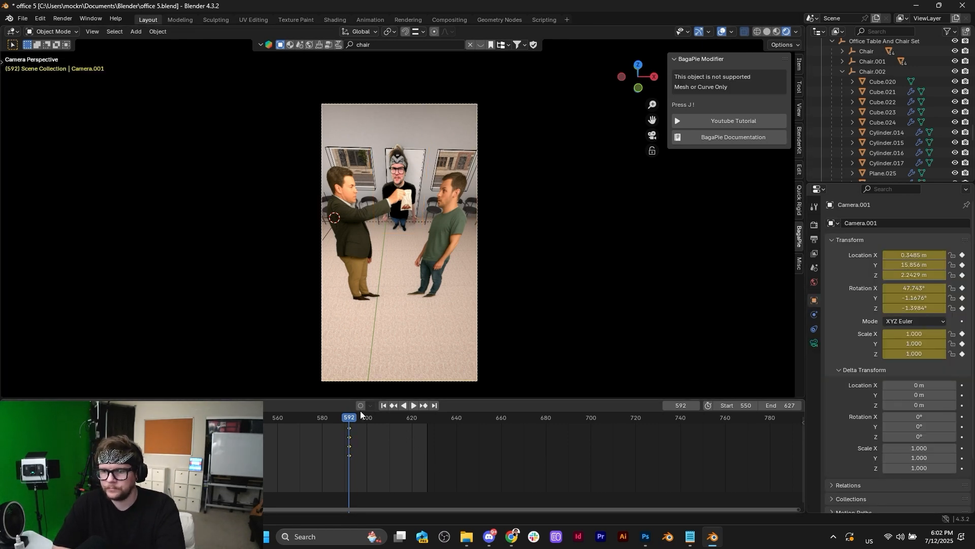
left_click_drag(350, 420, 290, 417)
key("space")
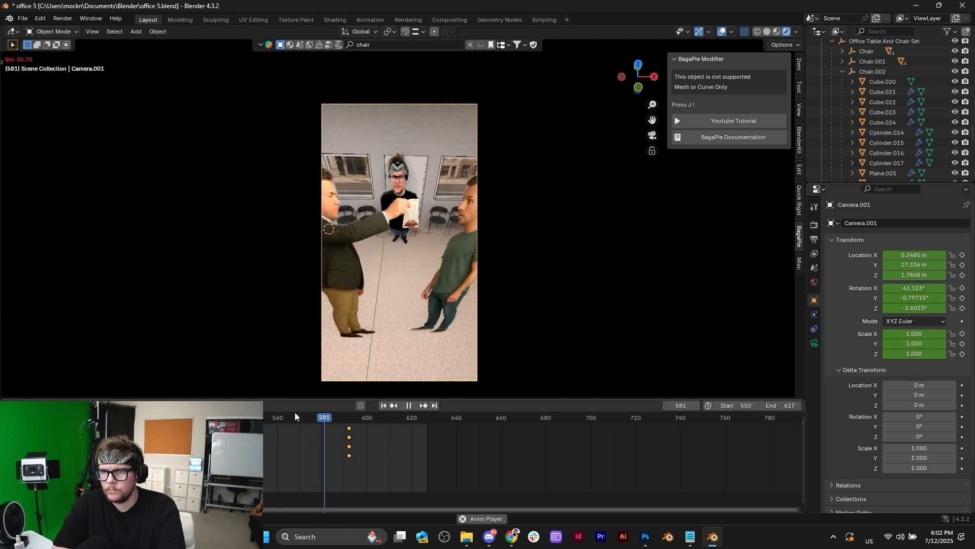
key("space")
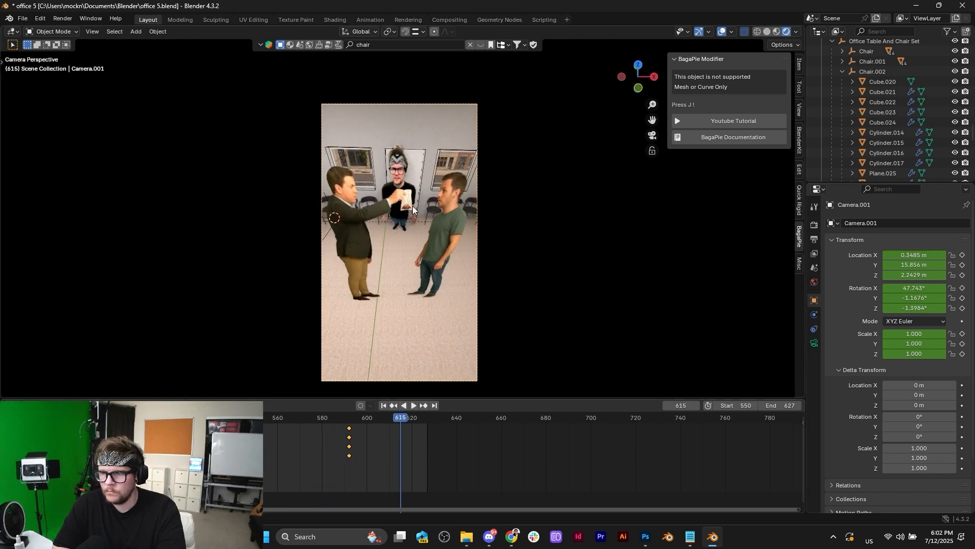
Step: Pull the camera back about 0.25 m along Y at frame 615 and raise it about 0.07 m along Z
key("g")
key("y")
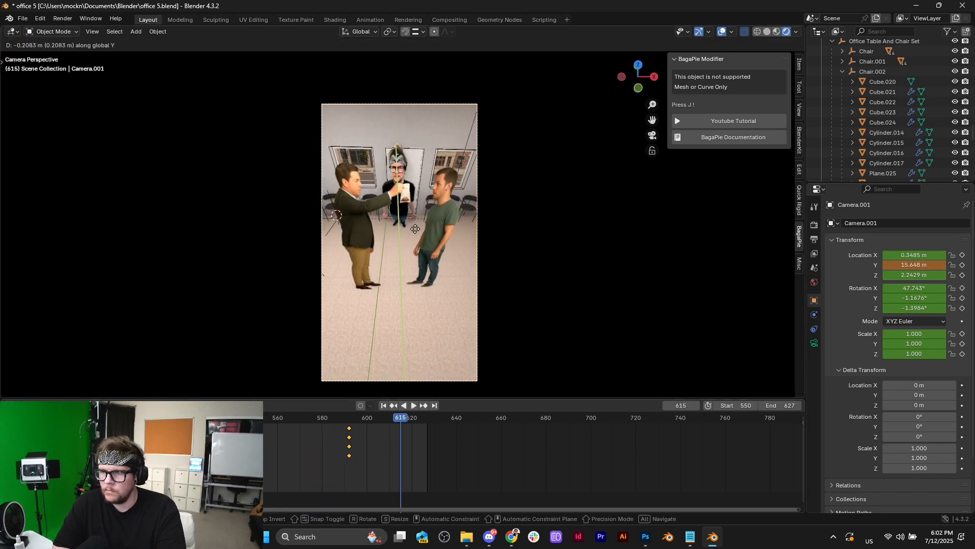
left_click(416, 234)
key("g")
key("z")
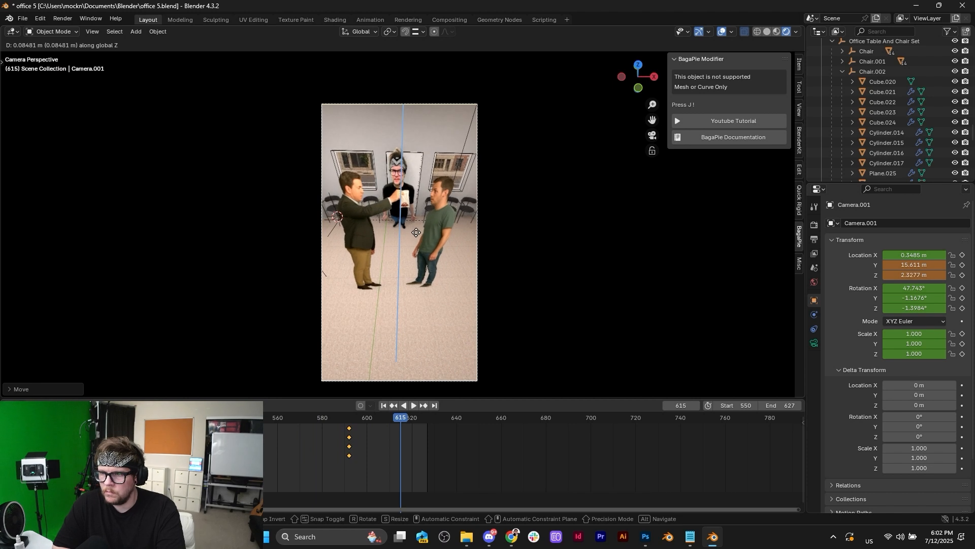
left_click(416, 233)
Step: Tilt the camera up about 5° around X and lower it about 0.05 m along Z
key("r")
key("x")
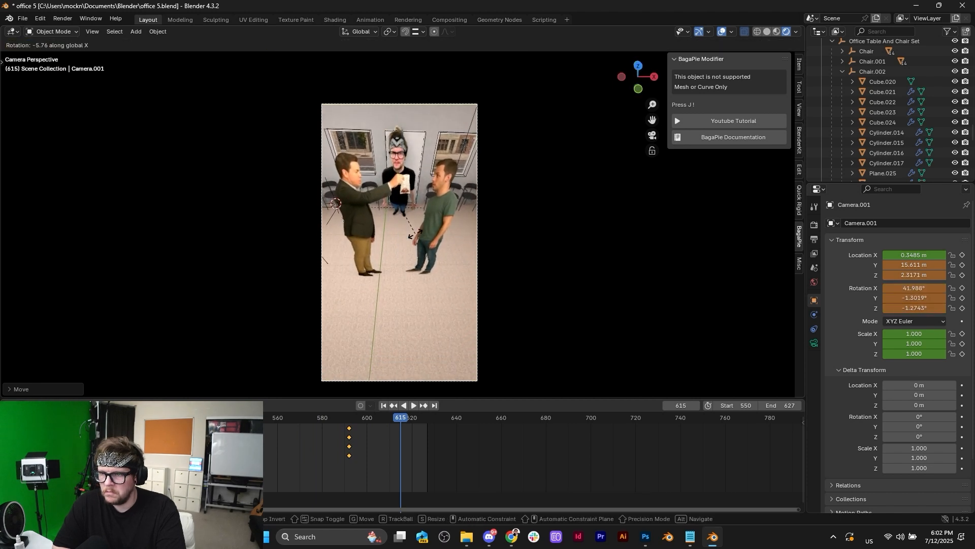
left_click(415, 233)
key("g")
key("z")
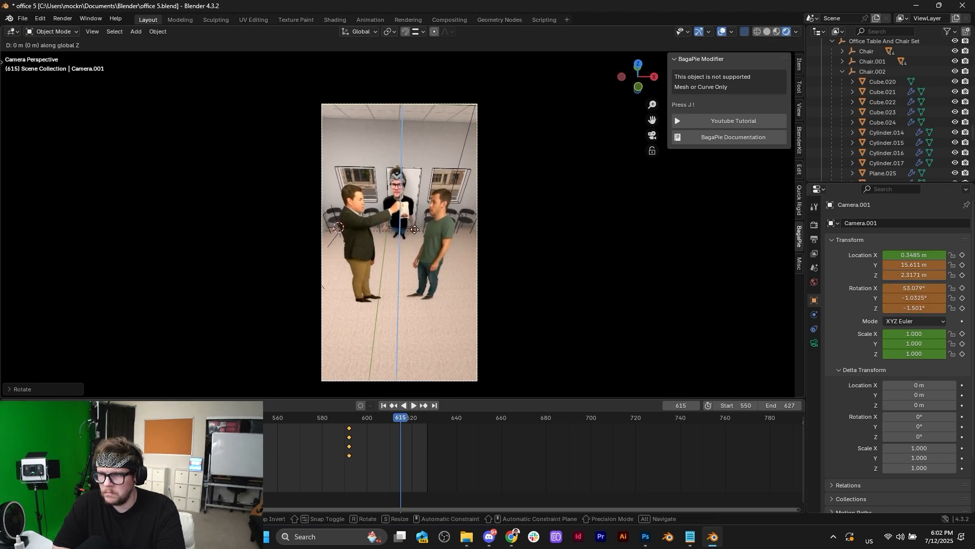
left_click(406, 239)
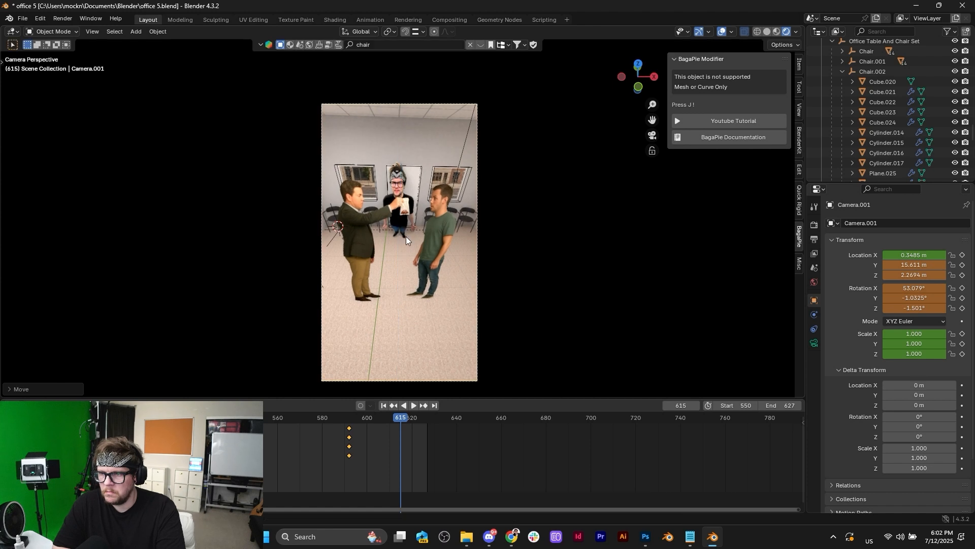
Step: Shift the camera about -0.05 m along X to center the group in the frame
key("g")
key("x")
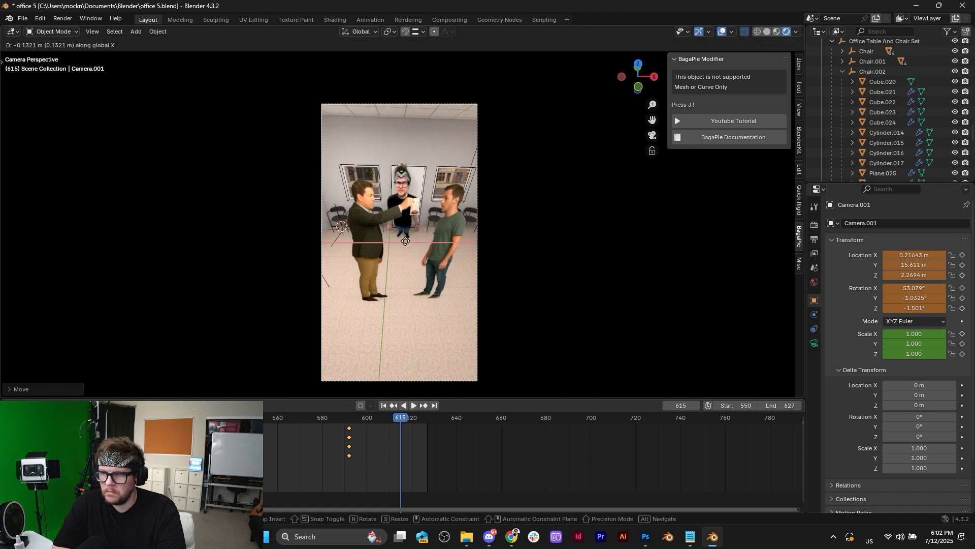
left_click(407, 239)
scroll(406, 227, "up", 3)
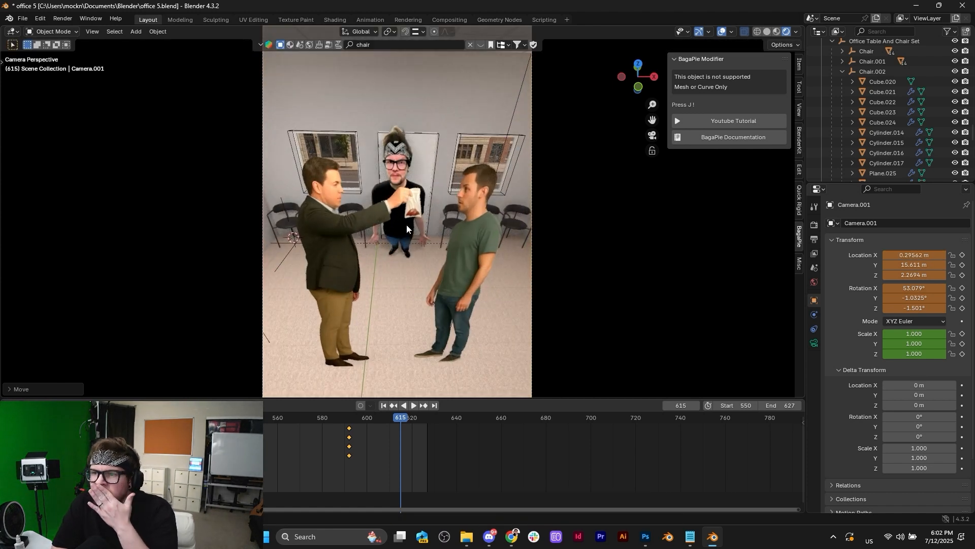
Step: Shift the black-shirted man's image plane along X toward the suited man
left_click(395, 158)
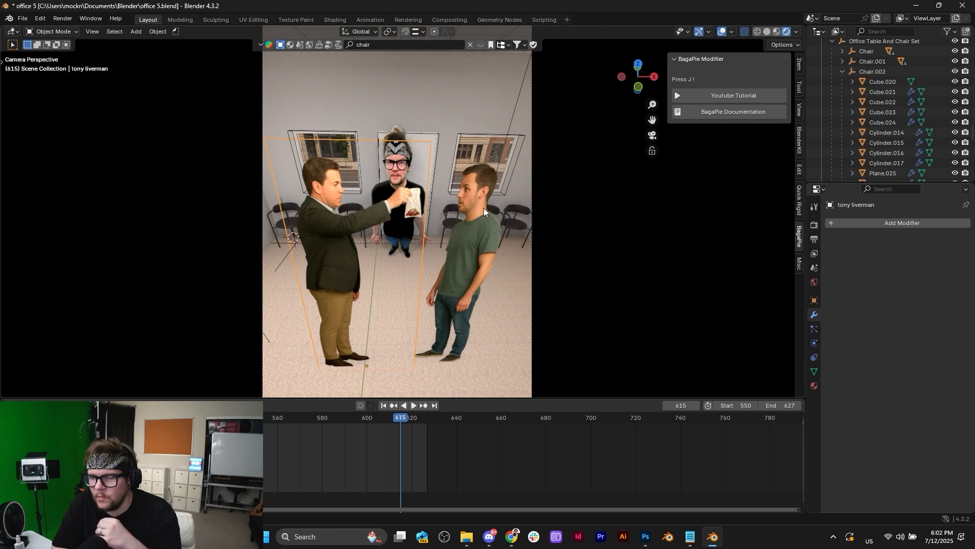
left_click(407, 157)
key("g")
key("x")
left_click(395, 161)
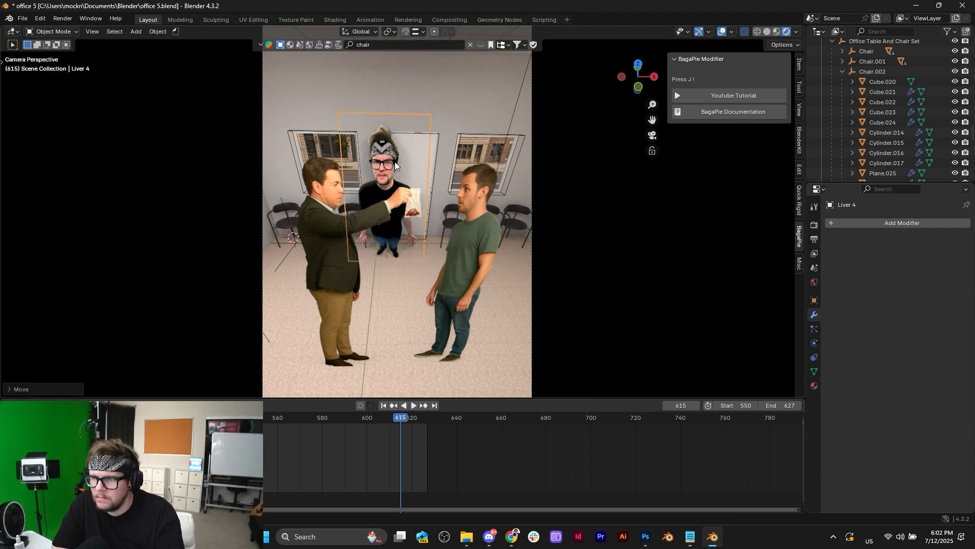
Step: Try rotating the black-shirted man's plane around Z and X, and undo both its rotation and its sideways move
key("r")
key("z")
left_click(355, 151)
key("r")
key("x")
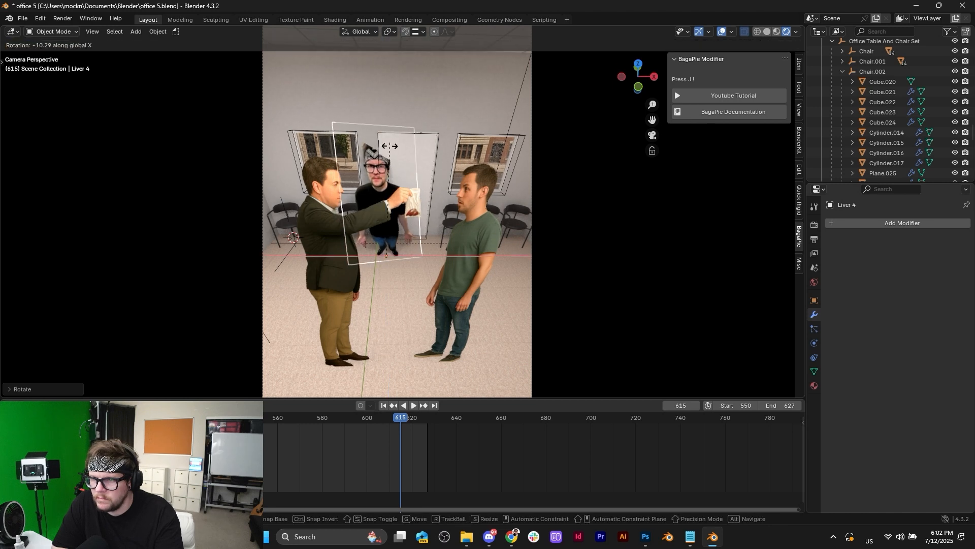
key("Escape")
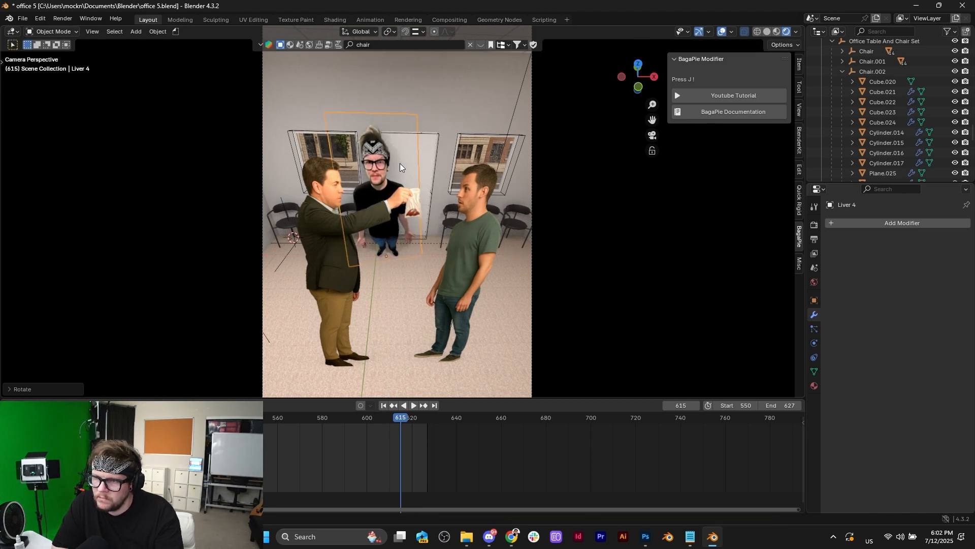
key("ctrl+z")
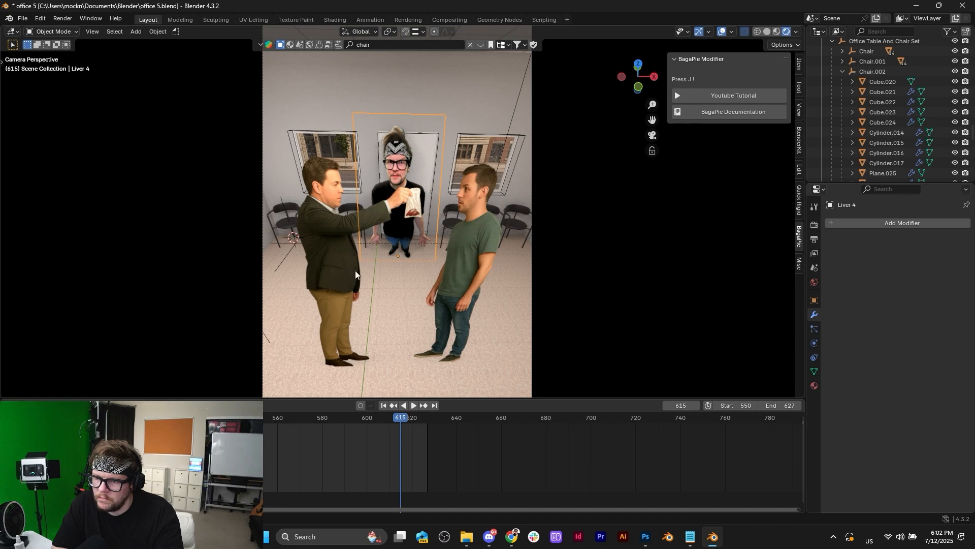
Step: Replay the camera pull-back from near its start and stop at frame 601
left_click_drag(401, 420, 280, 425)
key("space")
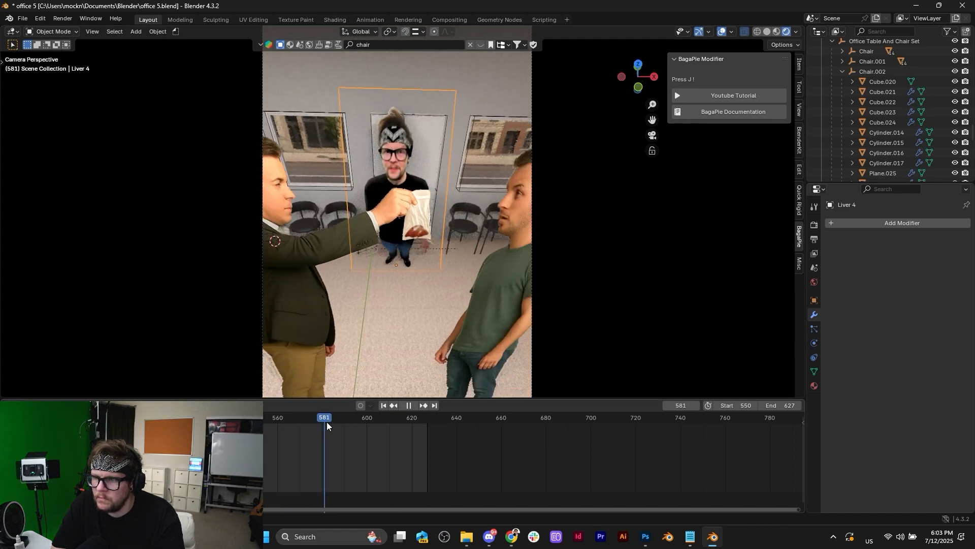
key("space")
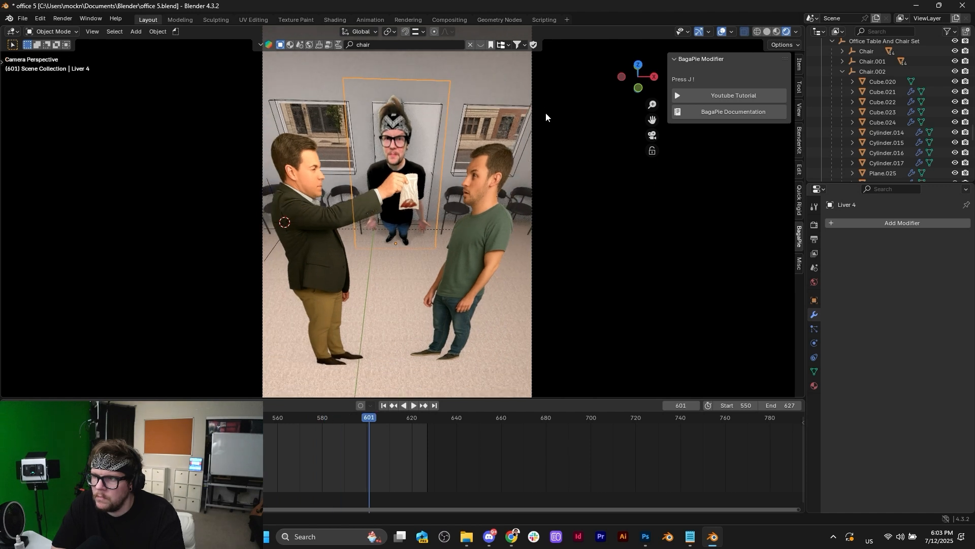
Step: Insert a camera keyframe at frame 590 and move the frame-592 keyframes to frame 627
left_click(532, 126)
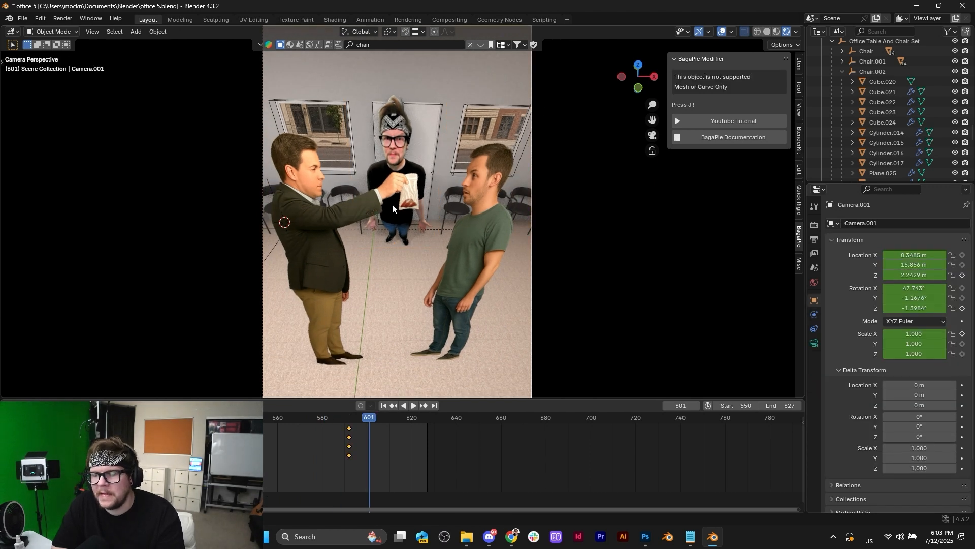
left_click(362, 419)
left_click_drag(348, 422, 345, 419)
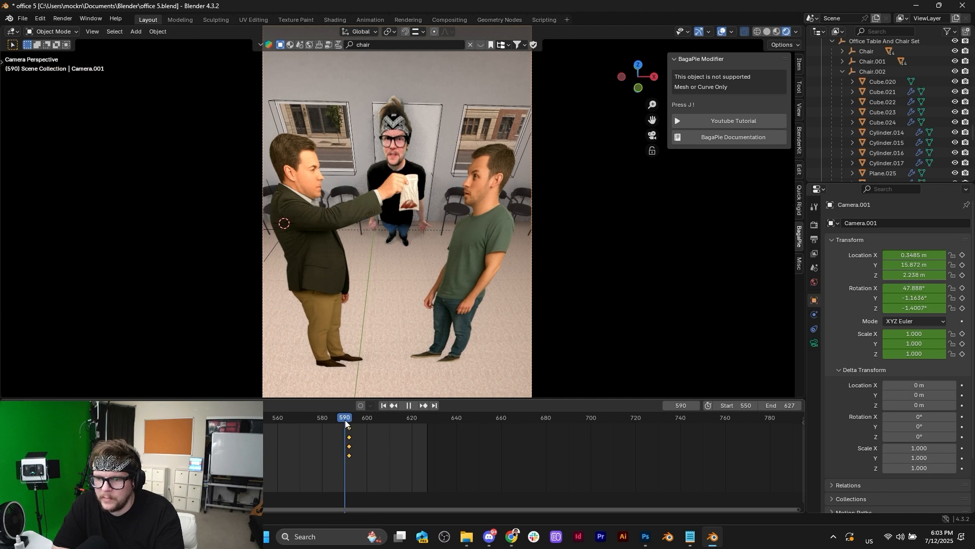
key("i")
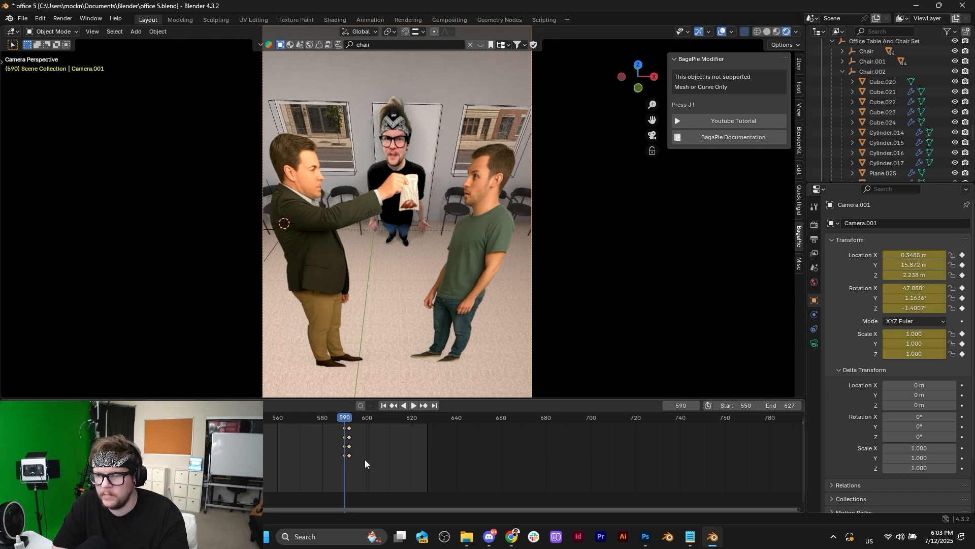
key("g")
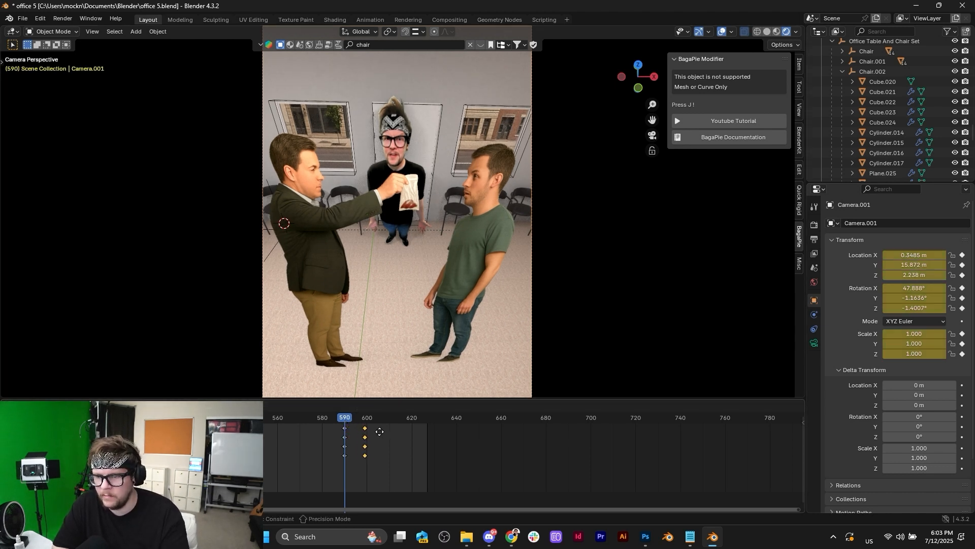
left_click(432, 431)
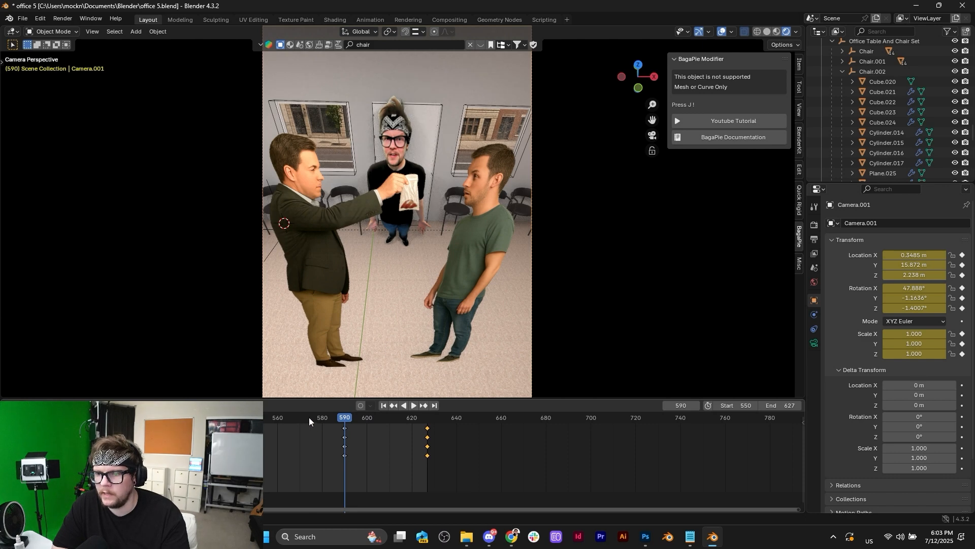
Step: Move the camera's frame-590 keyframes to frame 609 and replay the pull-back
key("space")
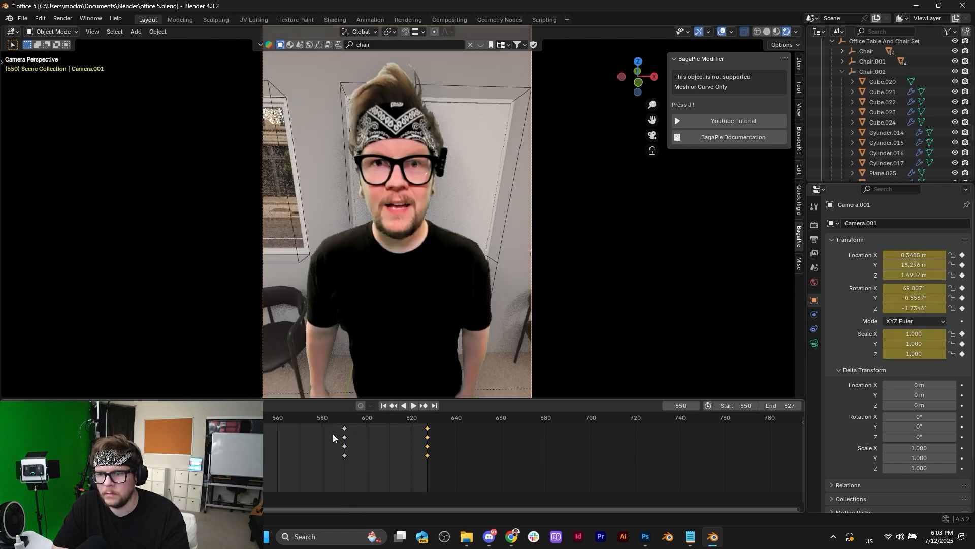
left_click_drag(347, 428, 394, 429)
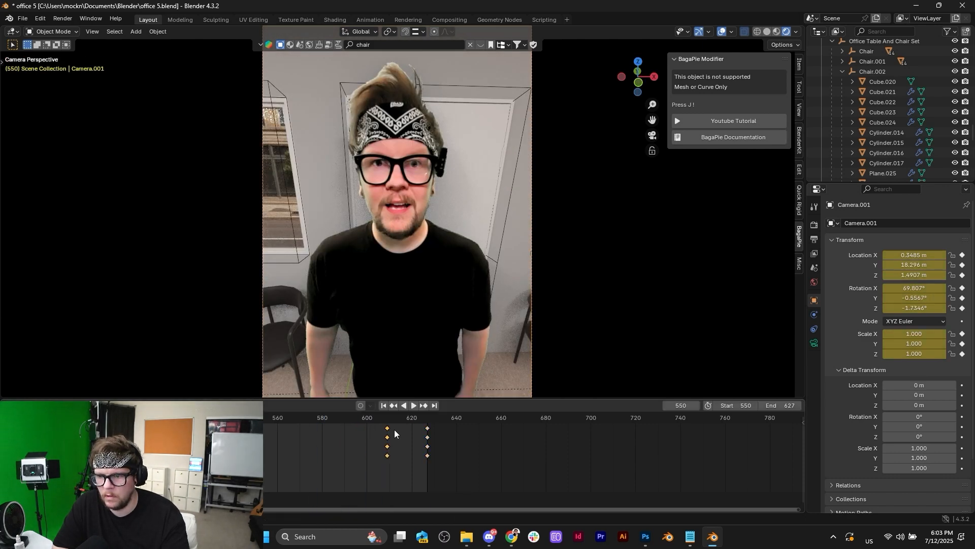
key("space")
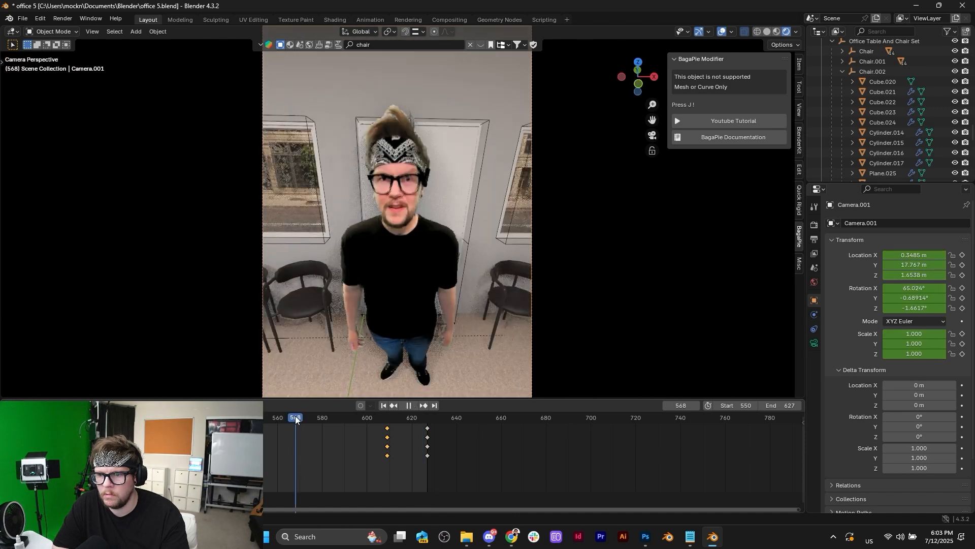
key("Escape")
Step: Shift both sets of camera keyframes earlier to frames 590 and 608, and replay the move
key("a")
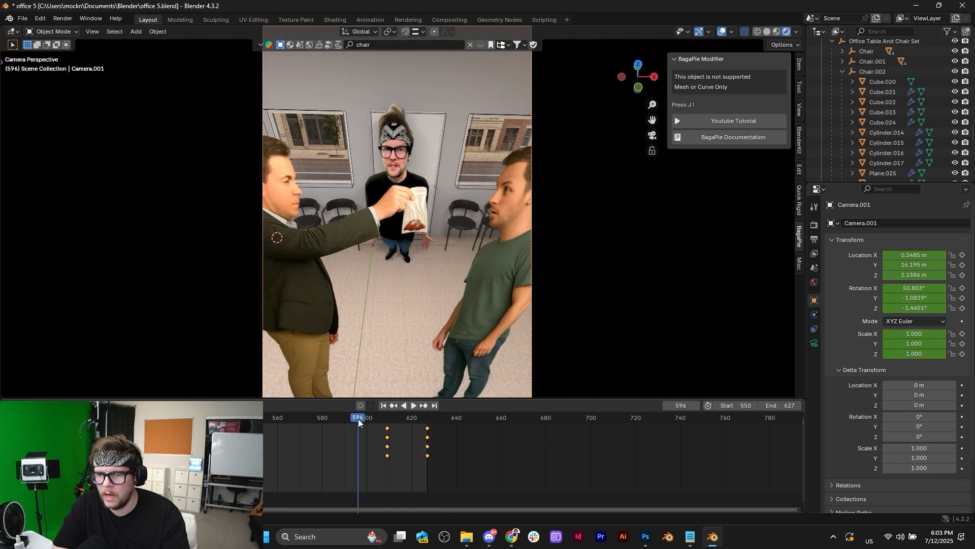
left_click_drag(359, 419, 344, 417)
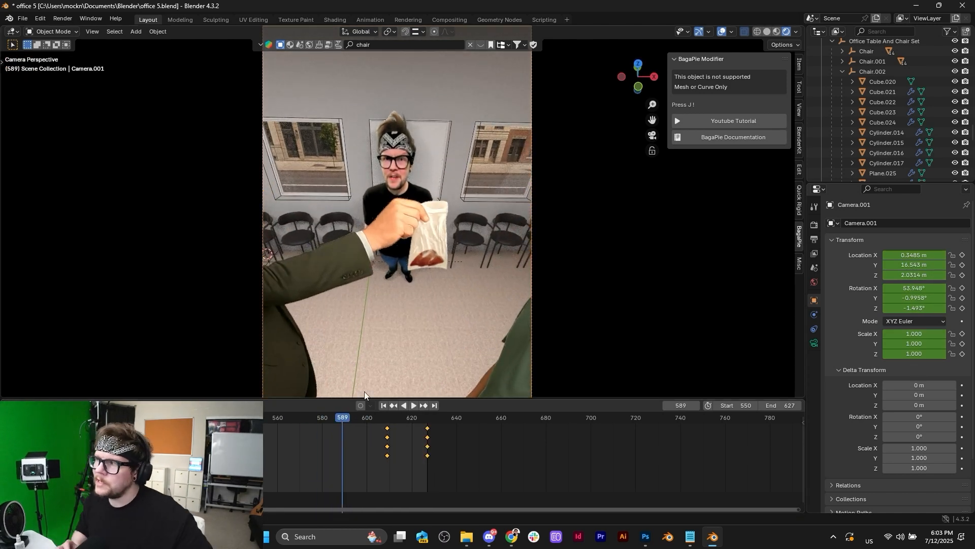
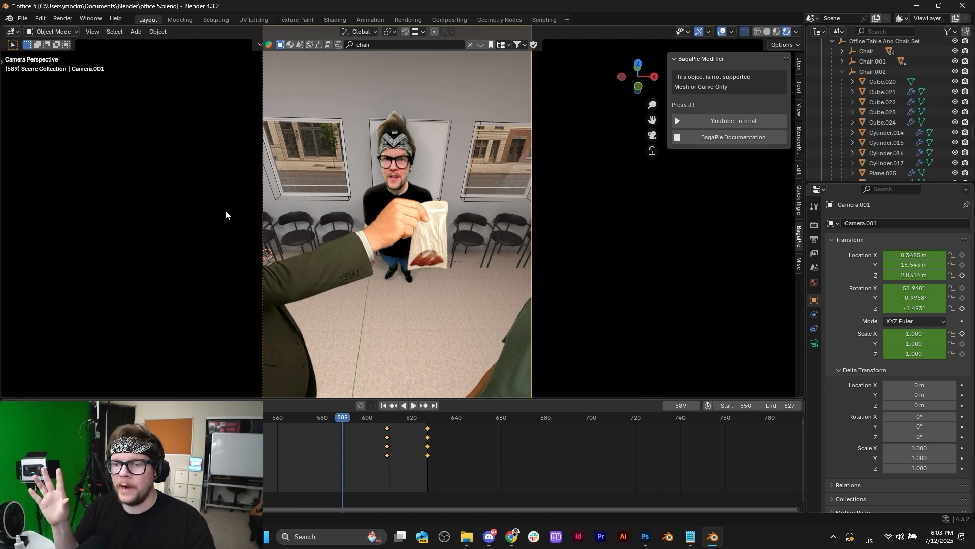
key("g")
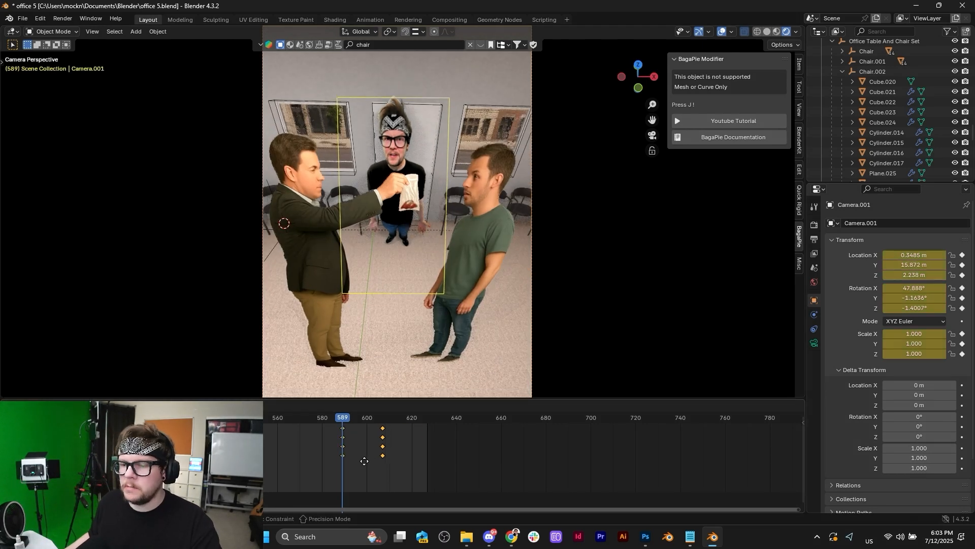
left_click(369, 461)
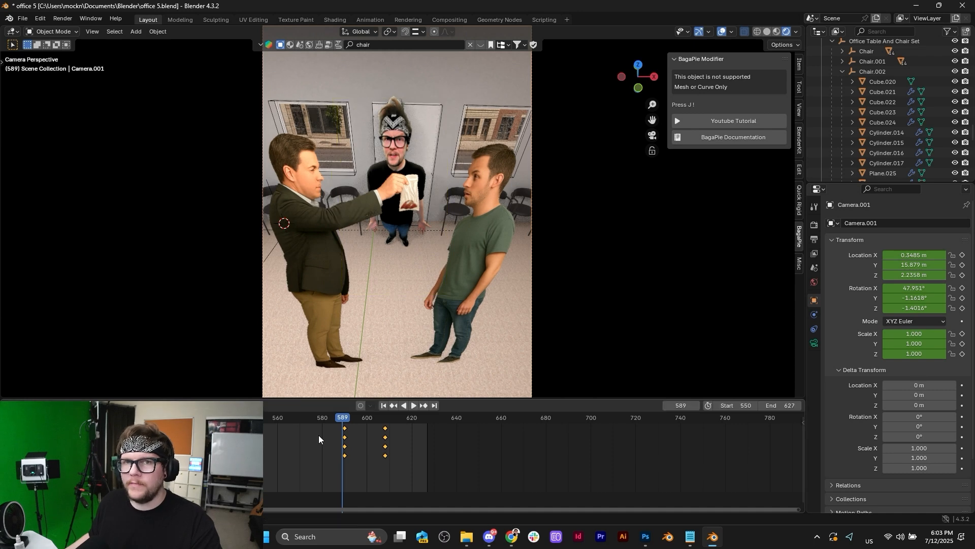
left_click(285, 419)
key("space")
key("space")
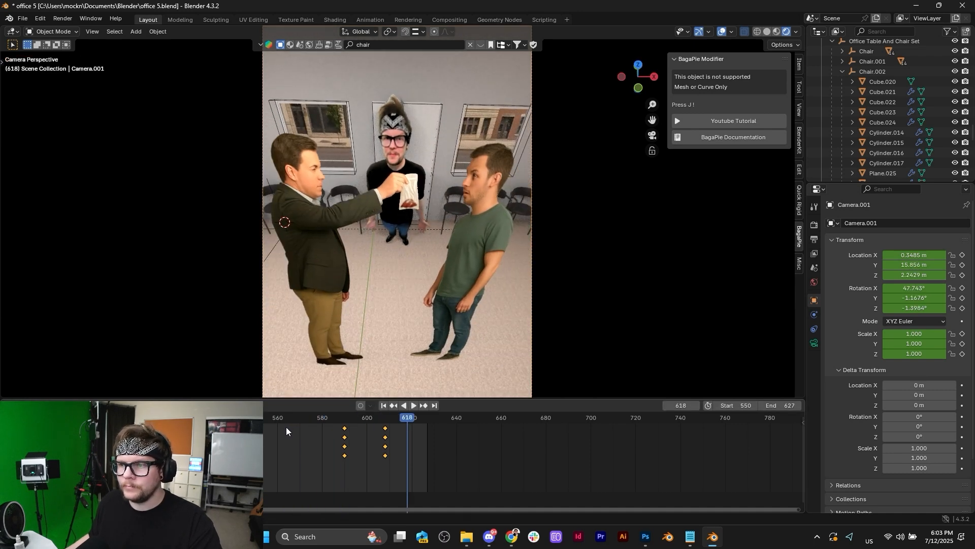
Step: At frame 608, pull the camera back along its local Z and lower it along global Z to about Y 15.583 m, Z 2.239 m
left_click(384, 419)
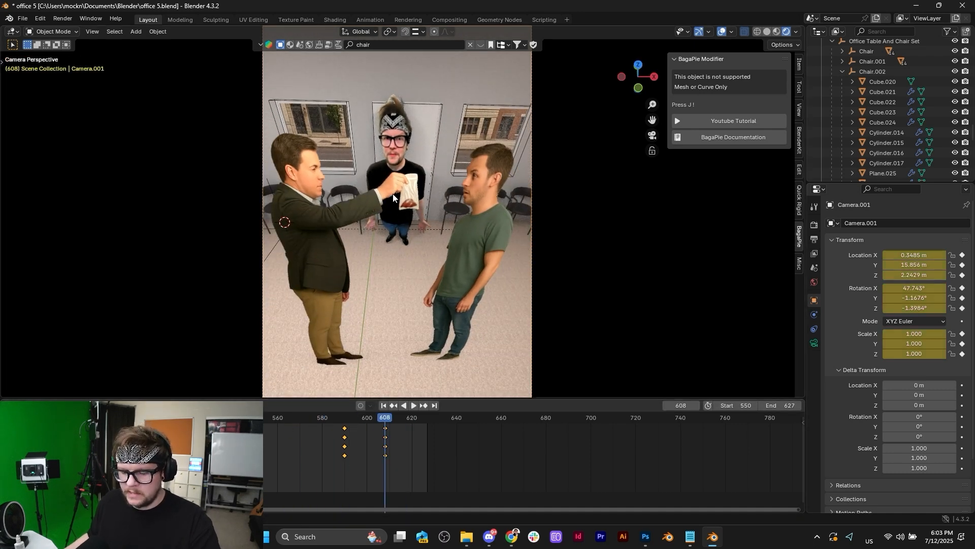
key("g")
key("z")
key("z")
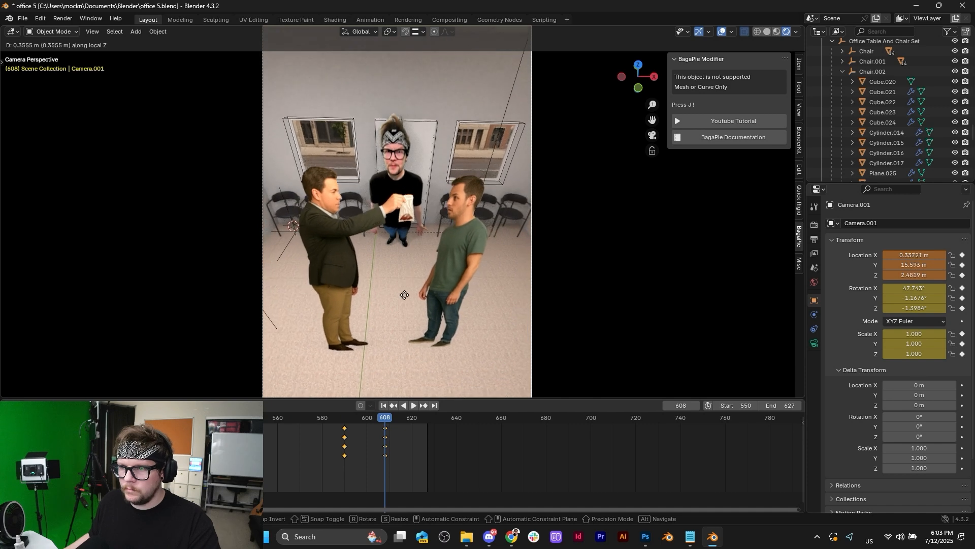
left_click(447, 196)
key("z")
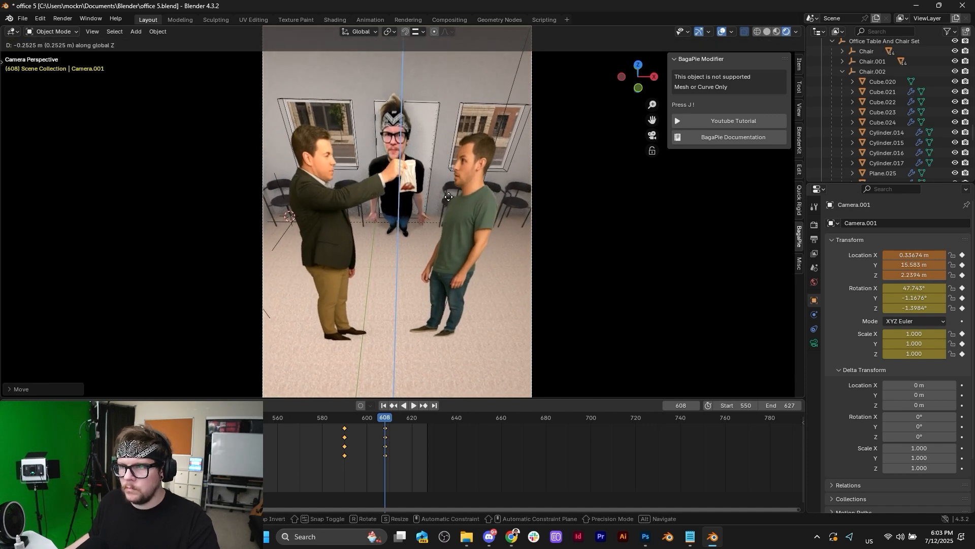
left_click(449, 197)
Step: Shift the camera along X to about 0.306 m to center the group in the frame
scroll(449, 197, "down", 3)
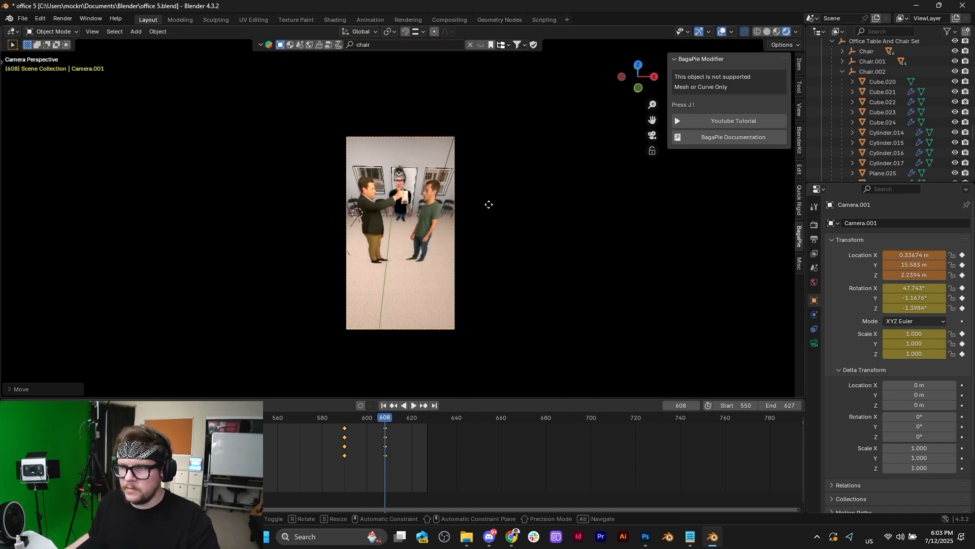
key("g")
key("x")
left_click(485, 206)
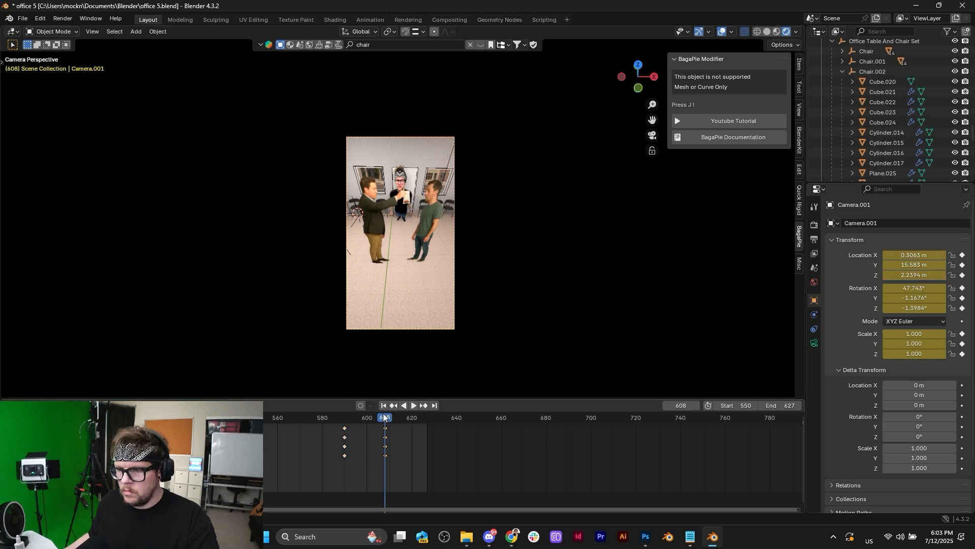
Step: Delete the camera's keyframes at frame 590 and replay the pull-back from frame 560
left_click(319, 420)
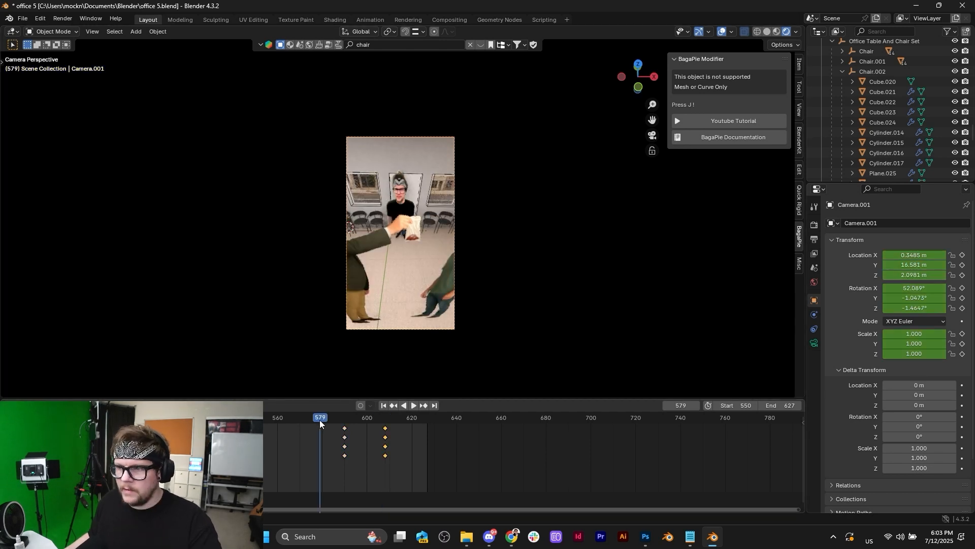
key("space")
key("space")
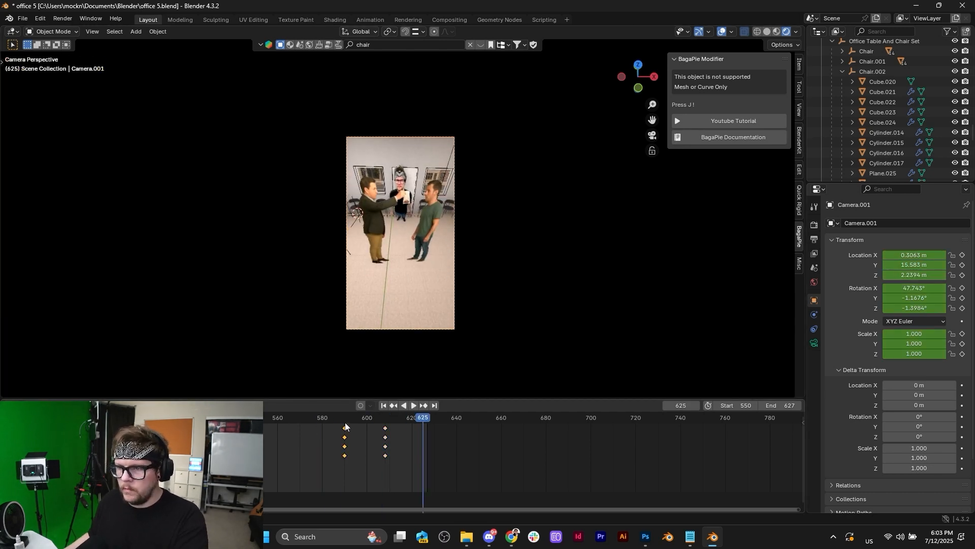
left_click(276, 416)
key("space")
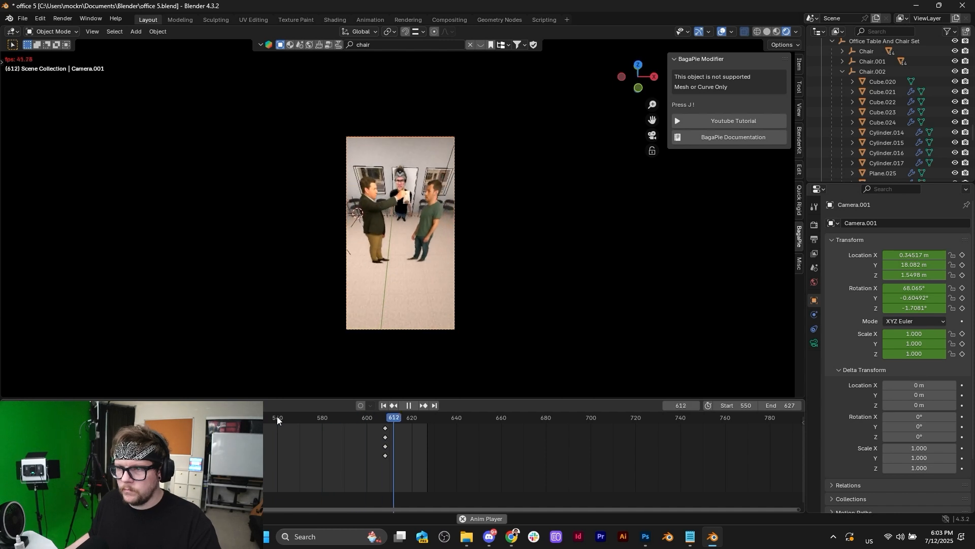
key("space")
Step: Insert a camera keyframe at frame 600 and move the frame-608 keyframes to frame 627
left_click(390, 416)
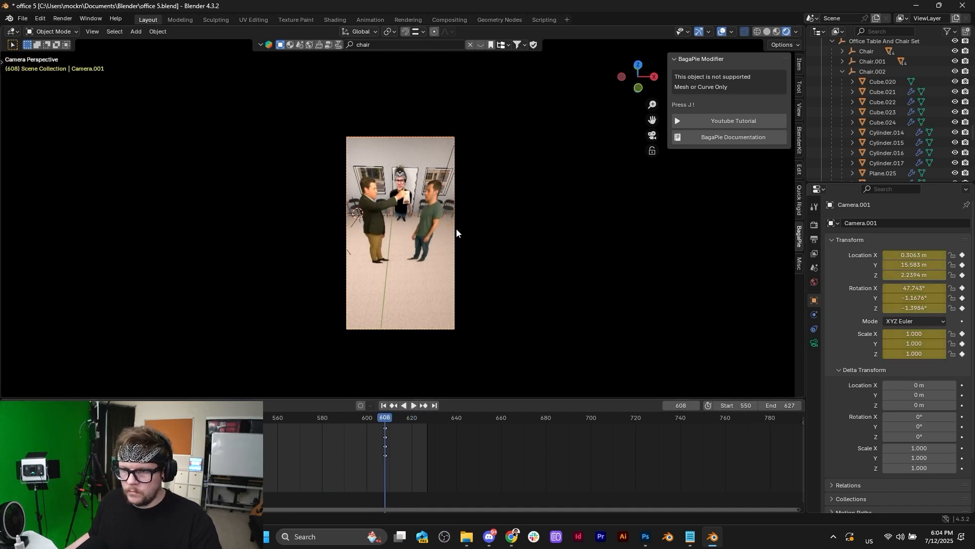
left_click_drag(380, 415, 429, 436)
key("i")
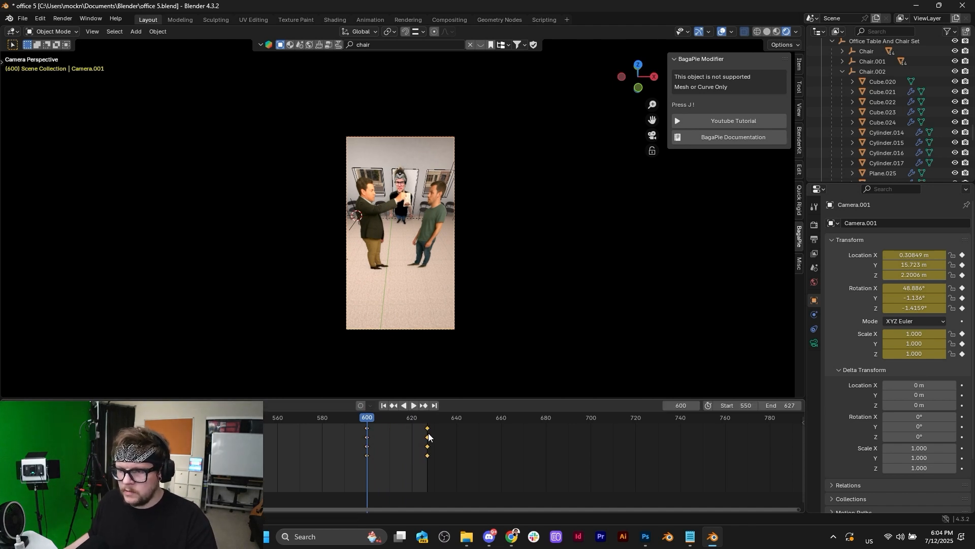
Step: Move the camera's frame-600 keyframes to about frame 595 and replay the pull-back from near frame 560
left_click_drag(367, 428, 349, 429)
left_click(280, 415)
key("space")
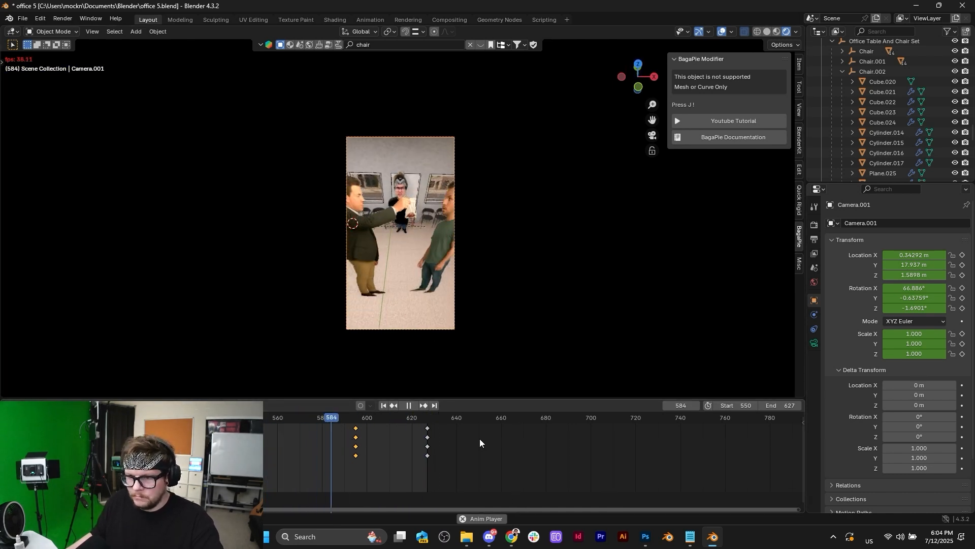
key("space")
Step: Move the ceiling light Light.008 along X to about 1.74 m, away from the group
key("Home")
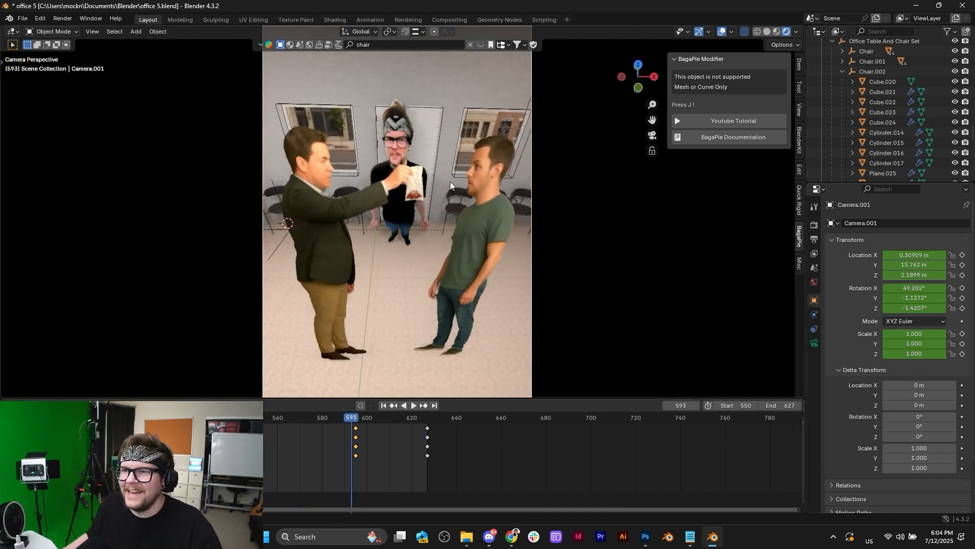
scroll(879, 100, "up", 4)
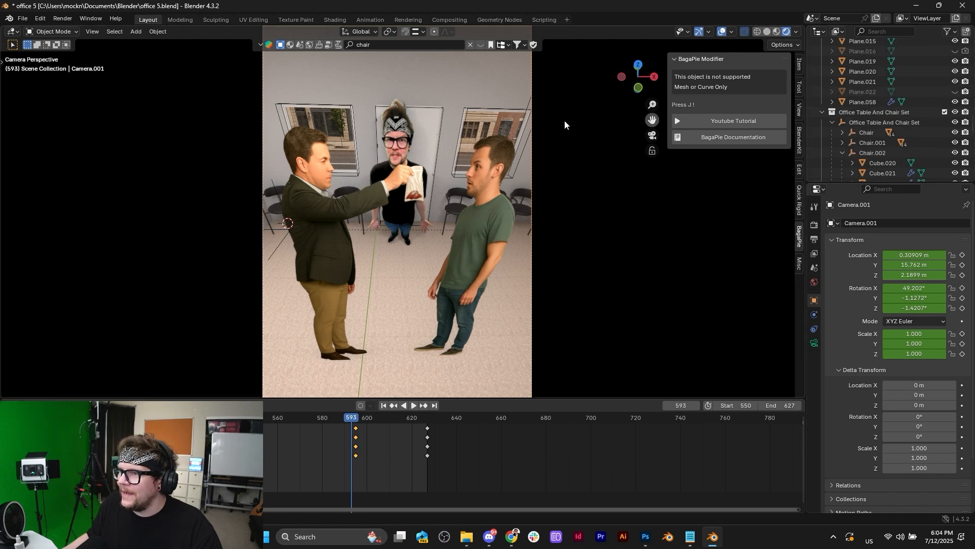
key("KP_Decimal")
scroll(565, 120, "down", 8)
middle_click_drag(520, 154, 513, 119)
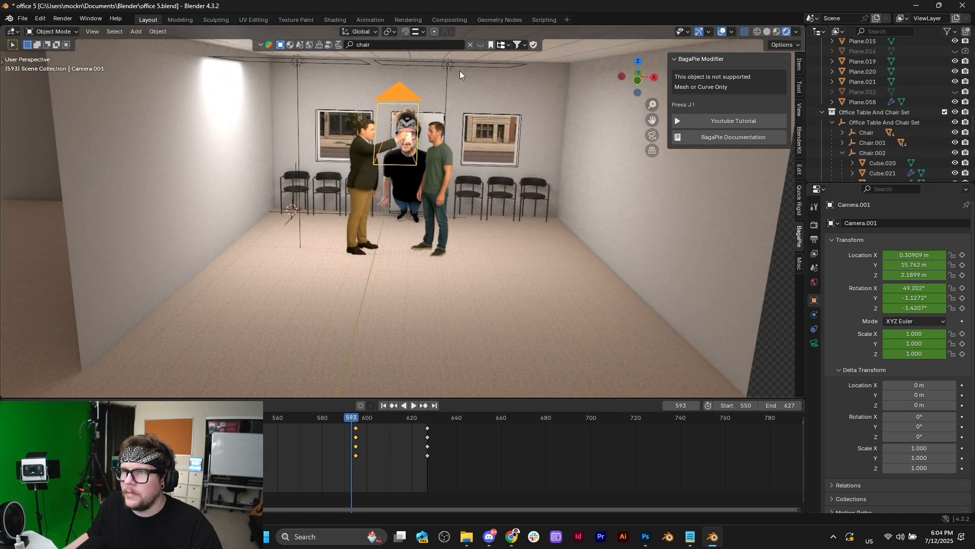
left_click(441, 66)
middle_click_drag(385, 96, 379, 112, "shift")
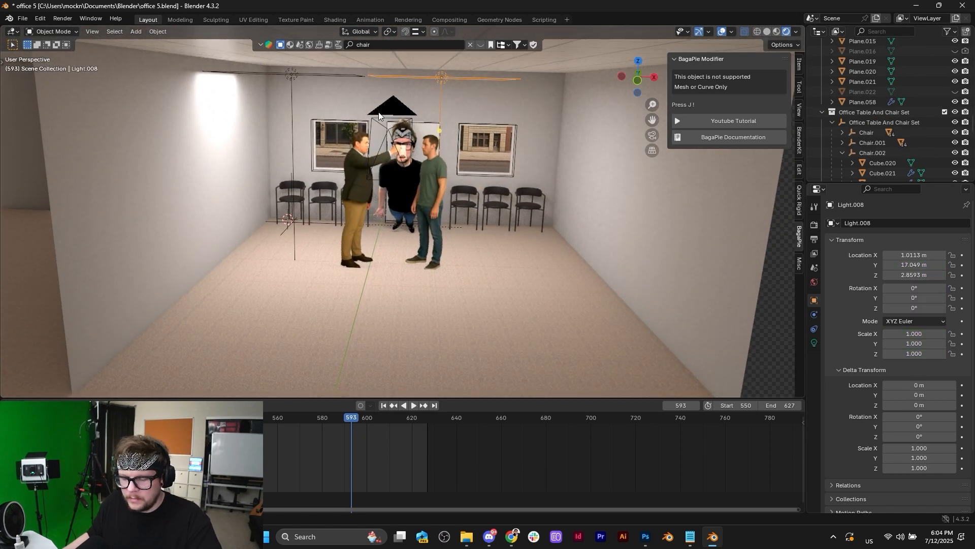
key("g")
left_click(520, 161)
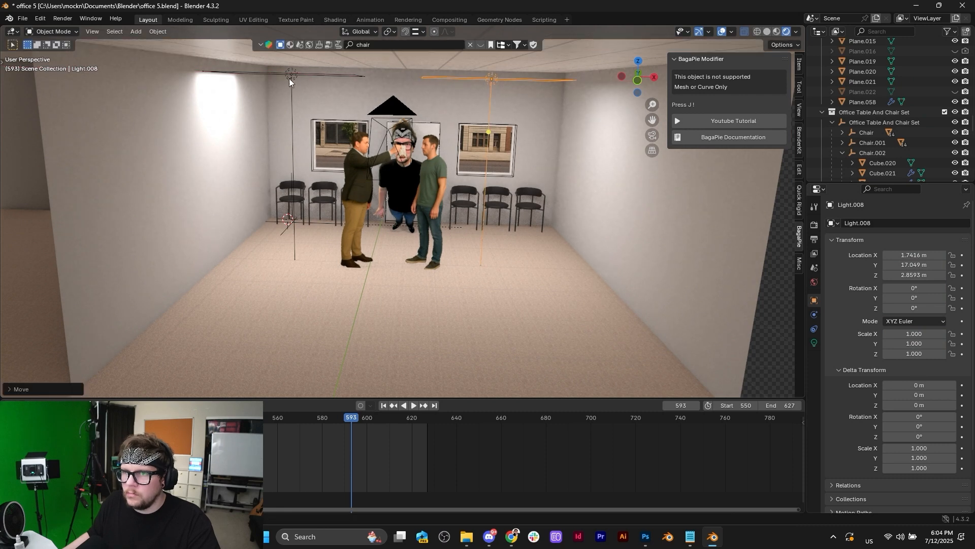
Step: Move the other ceiling light, Light.007, along X to about -0.98 m
left_click(288, 79)
key("g")
left_click(506, 95)
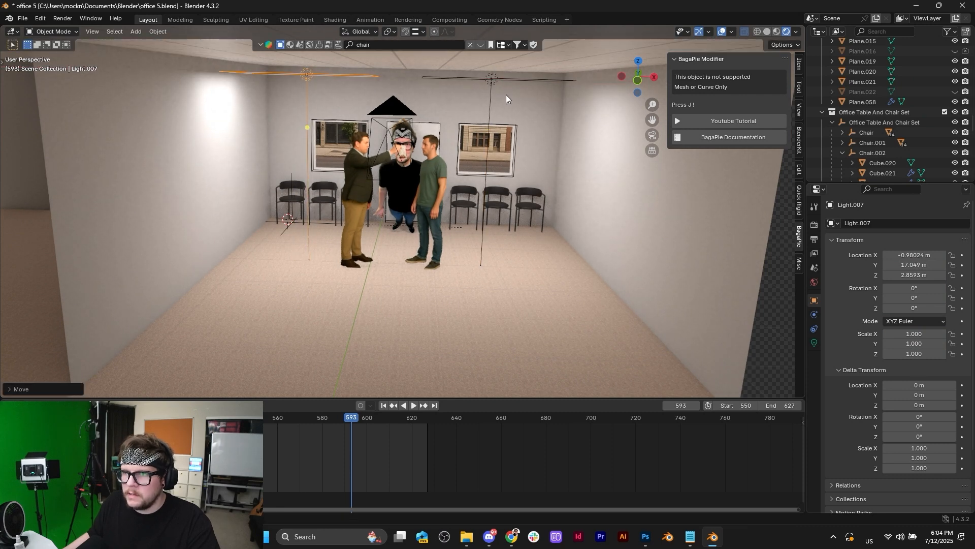
Step: Move both ceiling lights along Y to about 15.25 m and return to the camera view
left_click(493, 82)
middle_click_drag(474, 115, 445, 118)
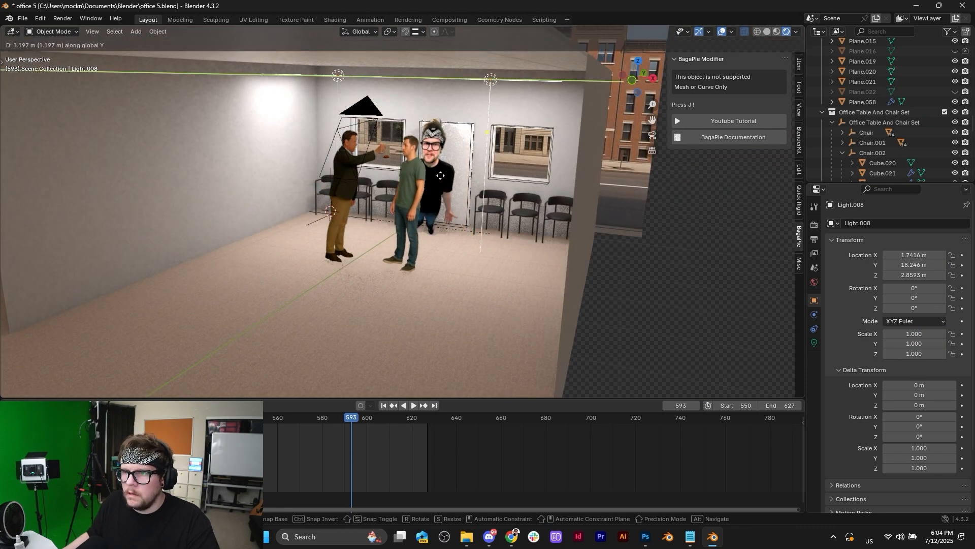
key("g")
key("y")
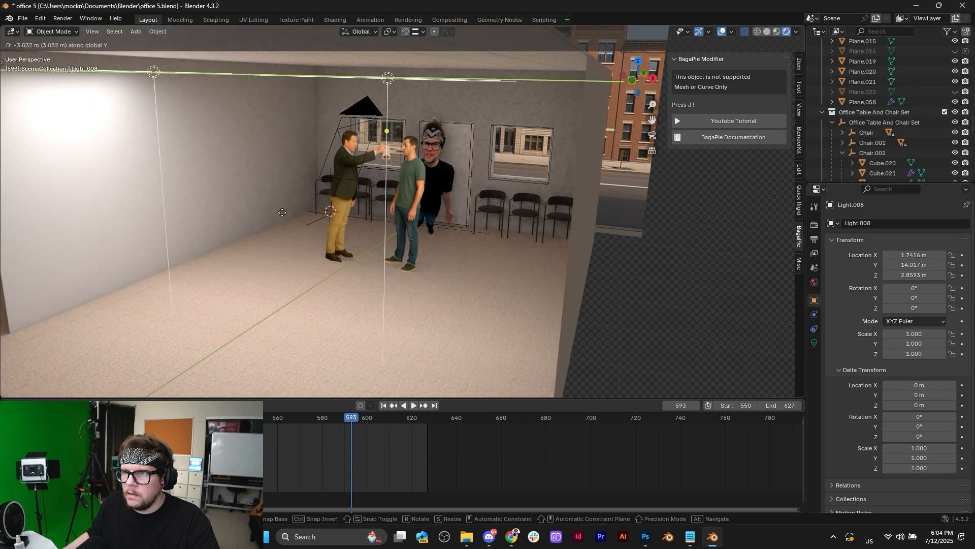
left_click(359, 207)
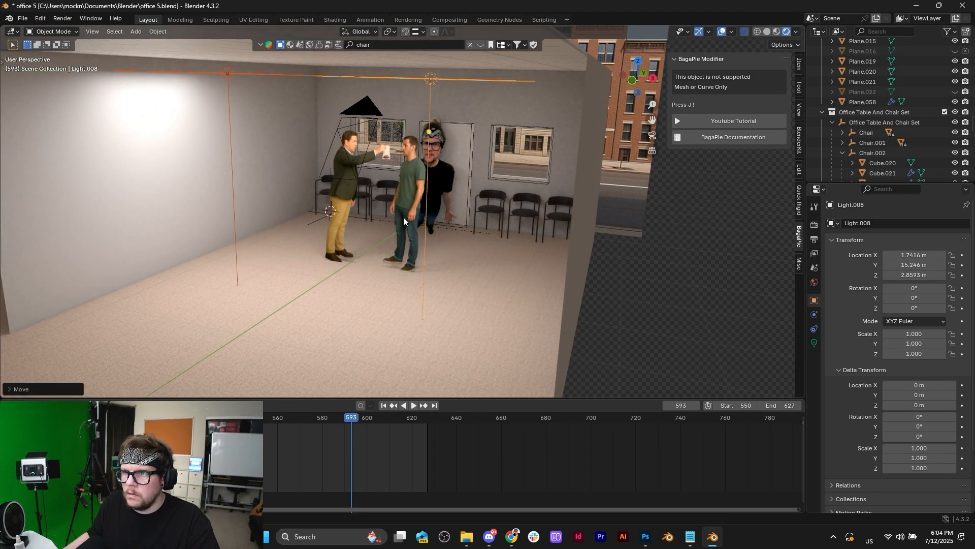
middle_click_drag(362, 207, 635, 117)
left_click(653, 135)
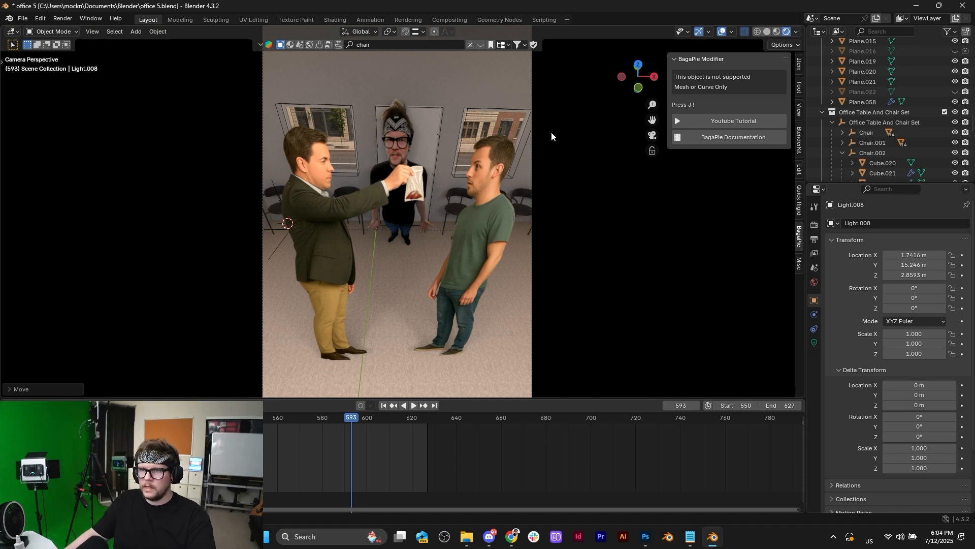
middle_click_drag(564, 183, 526, 190)
scroll(526, 189, "down", 3)
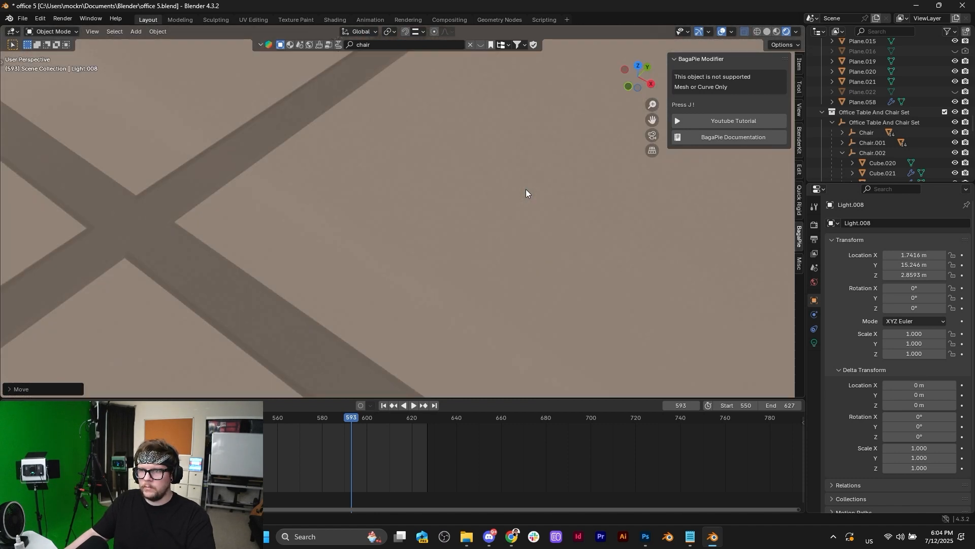
left_click(653, 135)
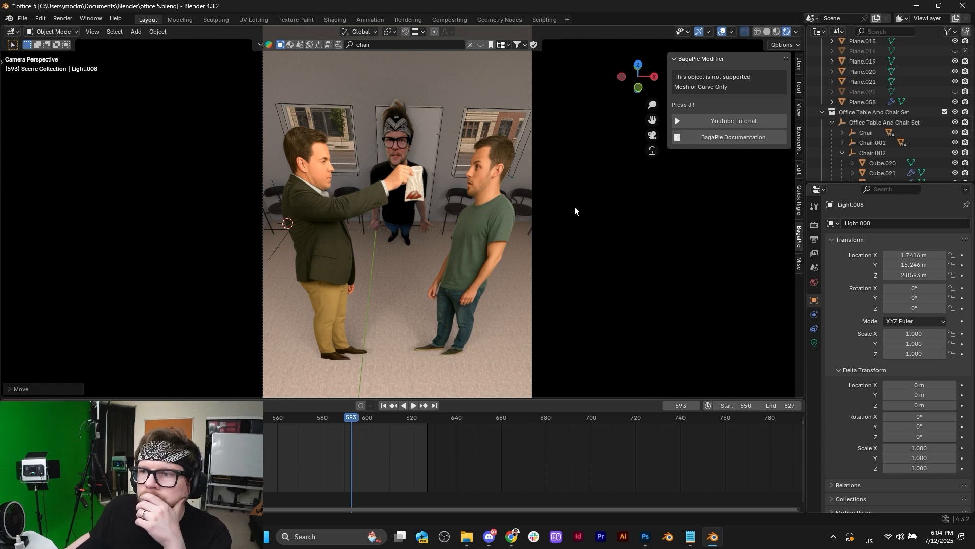
Step: Add a Sun light at the 3D cursor, outside the office's window wall near the street backdrop
middle_click_drag(502, 212, 481, 235)
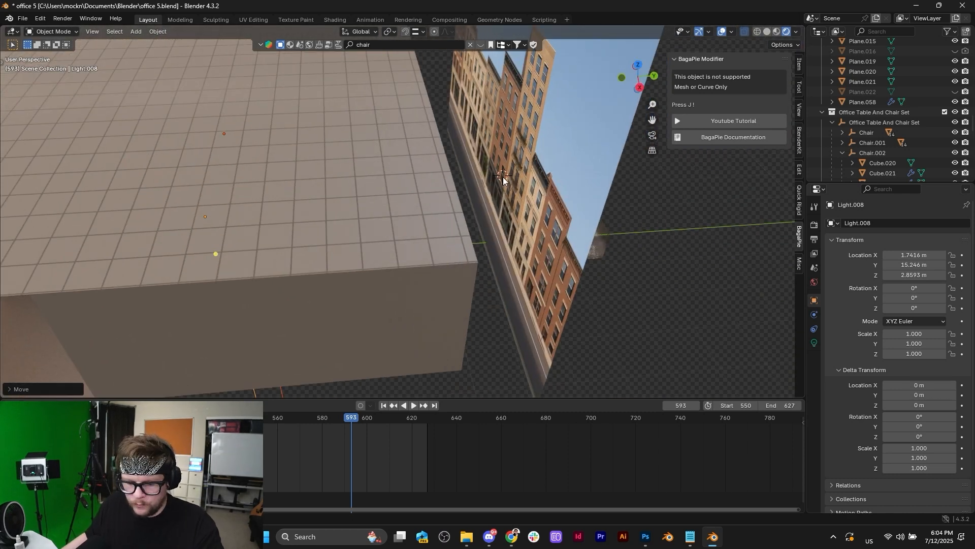
key("shift+a")
mouse_move(472, 297)
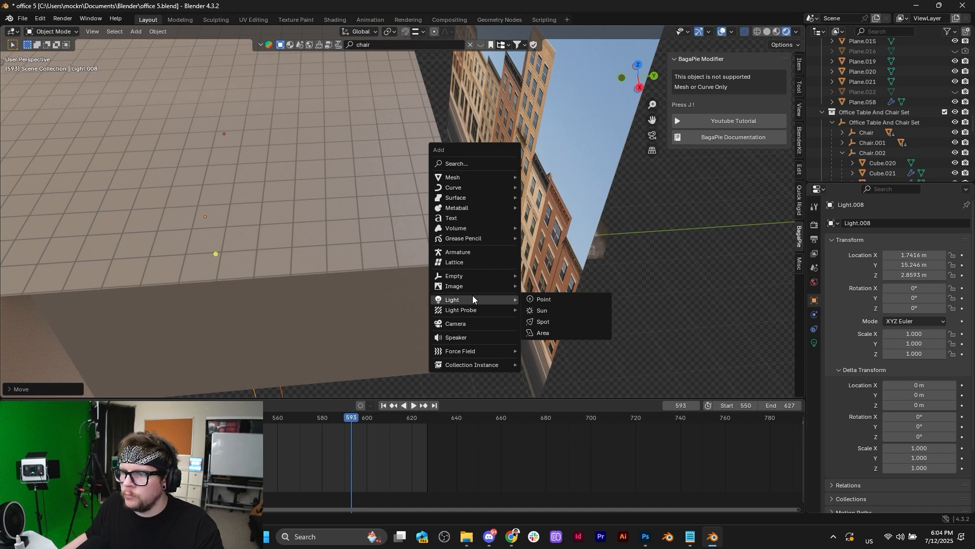
left_click(587, 310)
Step: Aim the Sun light through the windows into the room, rotated about -58.4°, -25.3° and -15.7°, and return to the camera view
left_click_drag(495, 214, 414, 211)
middle_click_drag(414, 212, 502, 222)
scroll(502, 218, "up", 5)
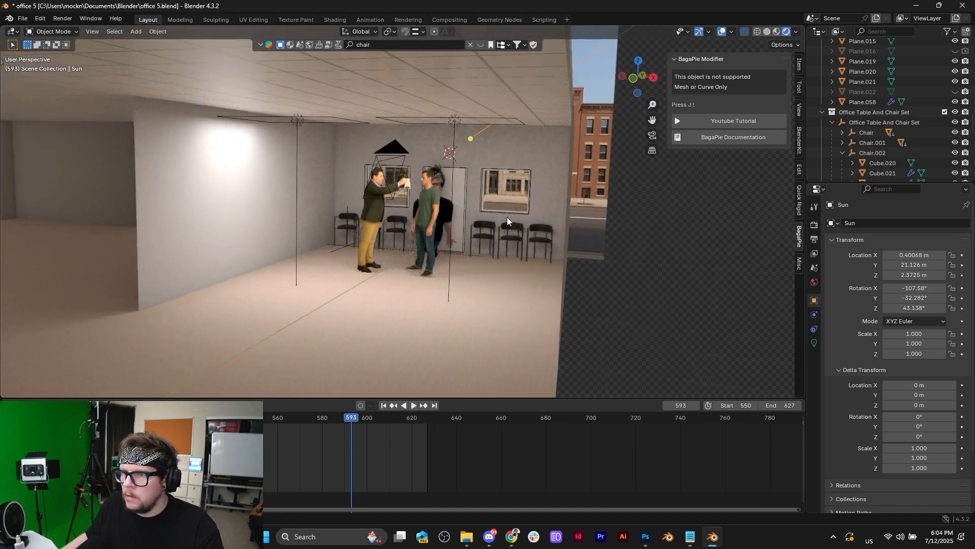
left_click_drag(468, 142, 452, 220)
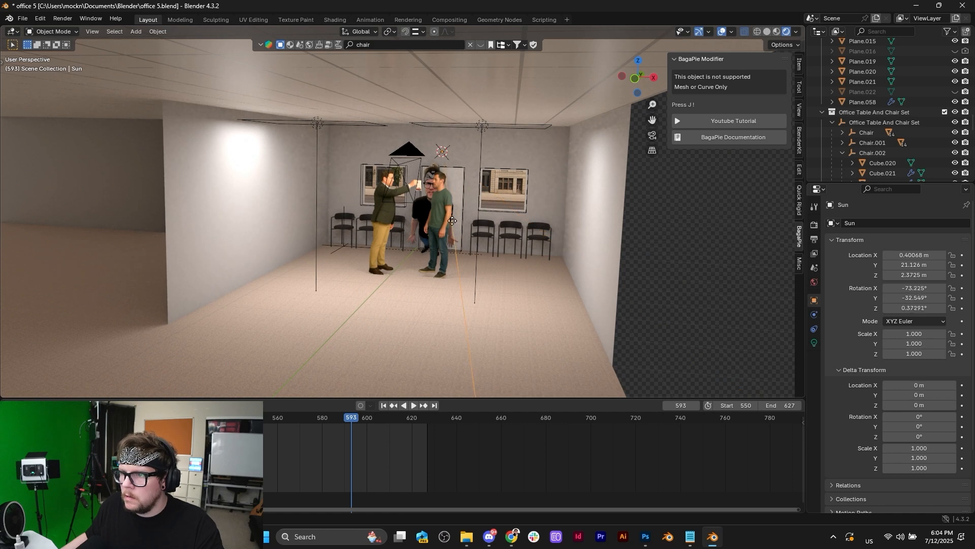
left_click_drag(418, 283, 407, 276)
left_click(653, 135)
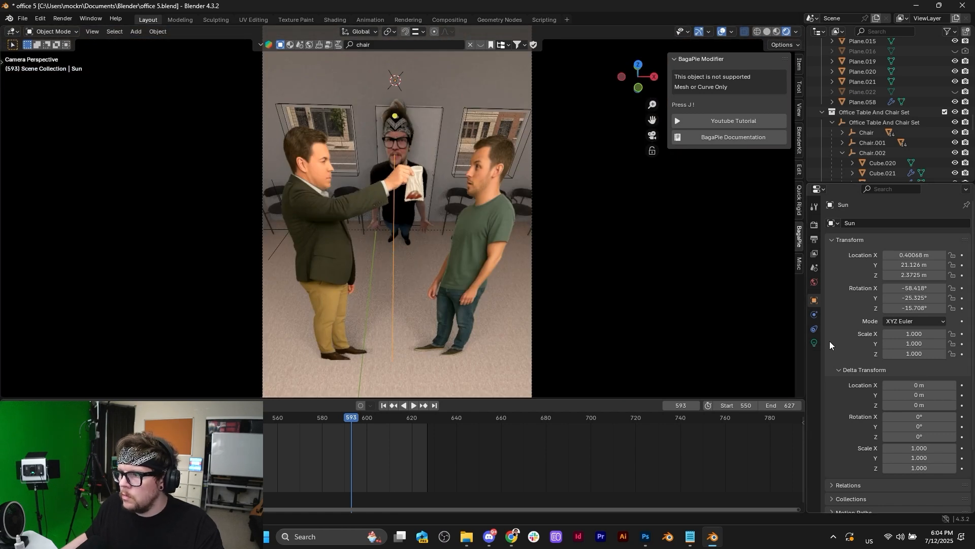
Step: Set the Sun light's strength to 10 with Shadow left enabled, and expand its Influence settings
left_click(815, 343)
left_click(844, 323)
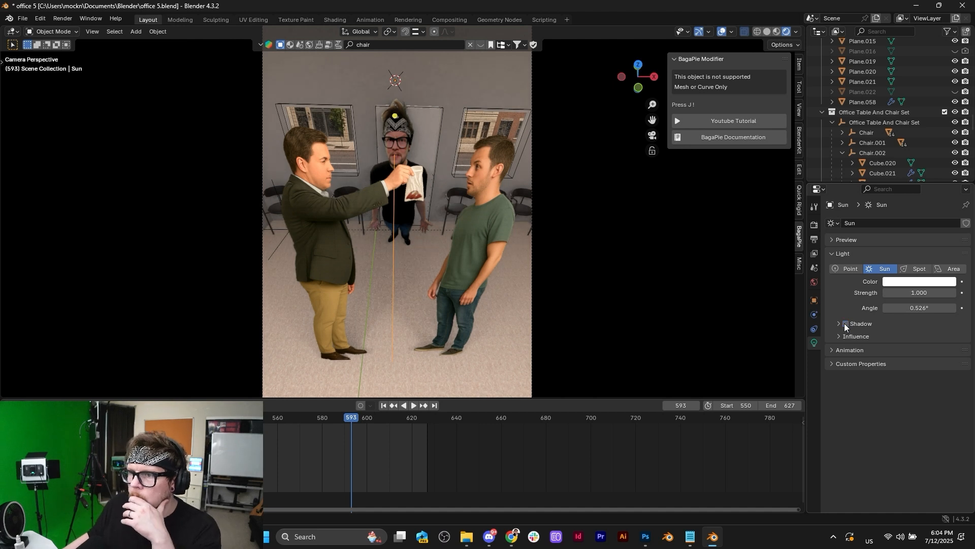
left_click(845, 323)
left_click(838, 338)
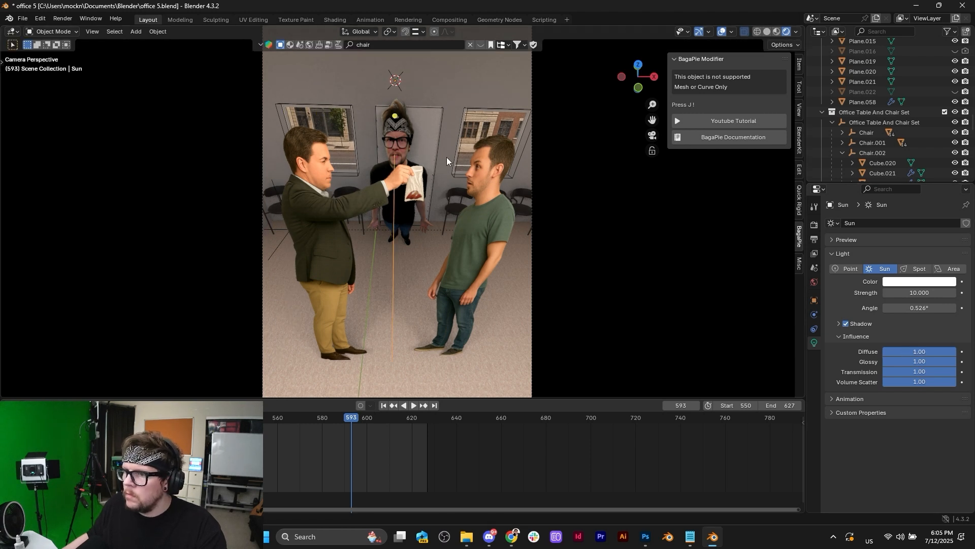
Step: Hide the BagaPie_Window object to check whether it blocks the sunlight, and show it again
left_click(327, 124)
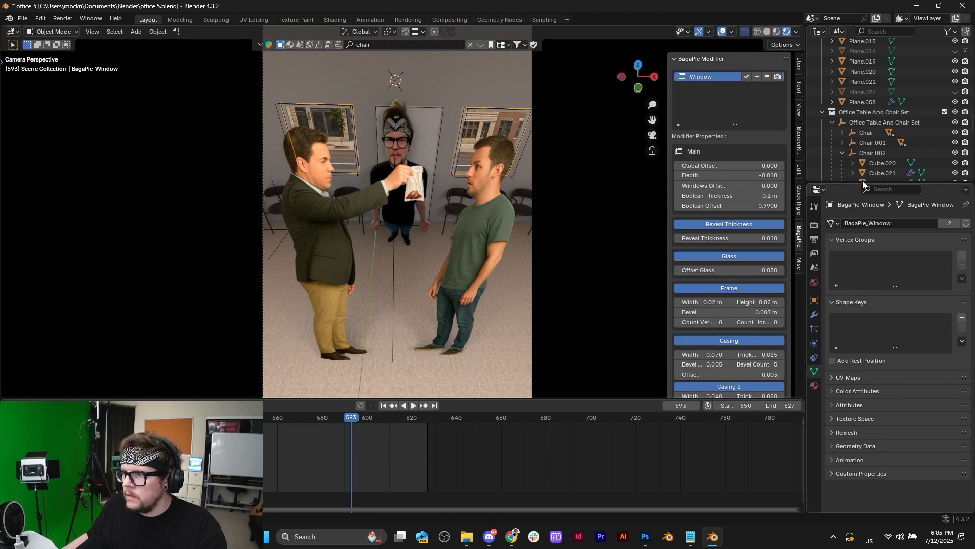
key("KP_Decimal")
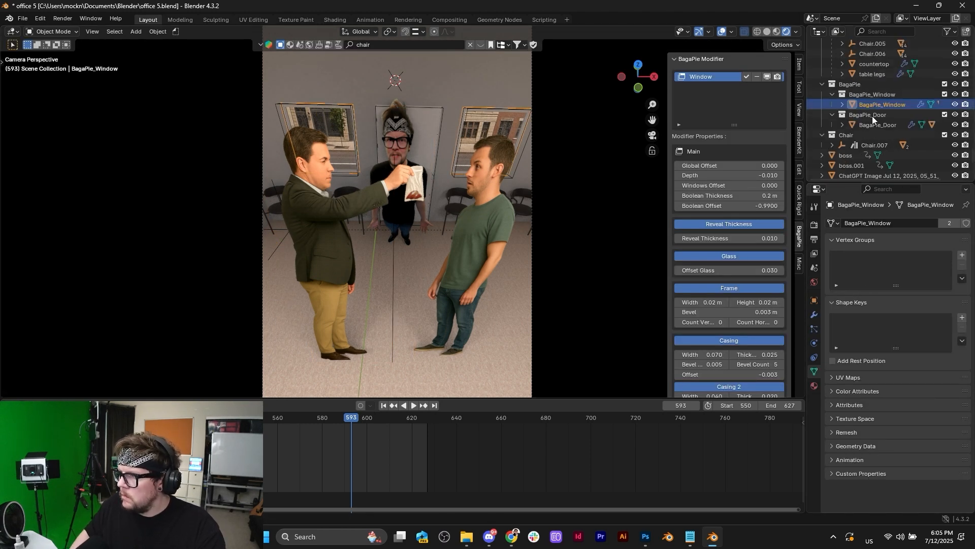
left_click(956, 104)
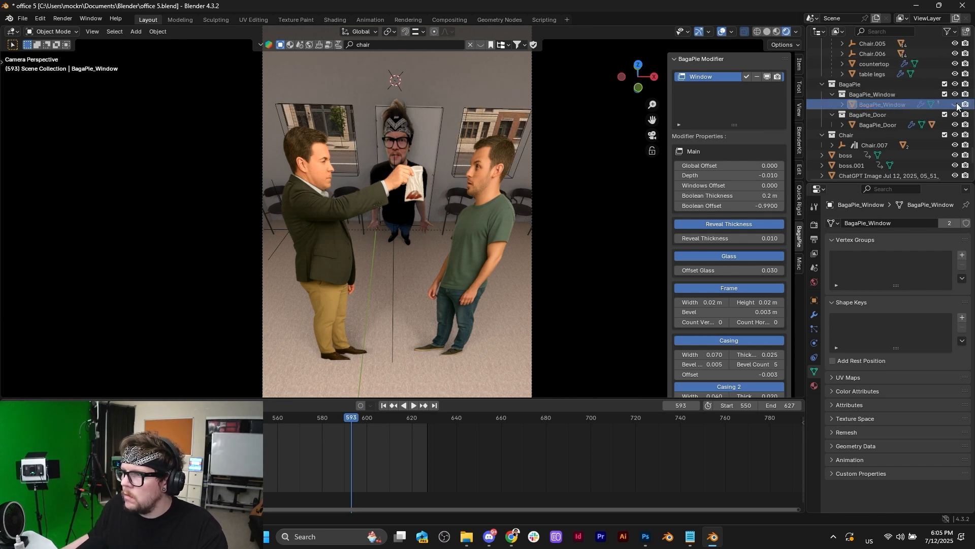
left_click(955, 105)
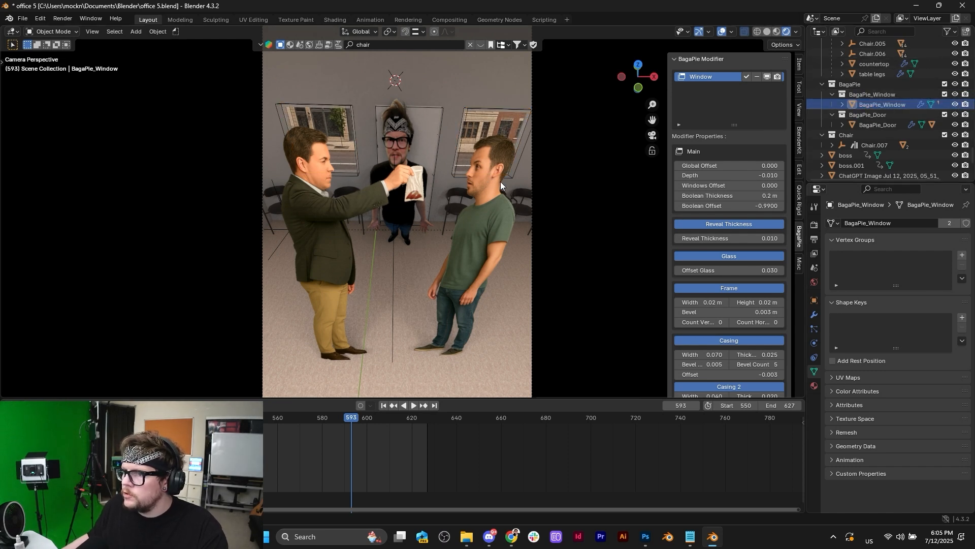
Step: Move the Sun light about -0.32 m along Y, between the street backdrop and the wall, and return to the camera view
middle_click_drag(501, 181, 441, 191)
scroll(441, 191, "down", 8)
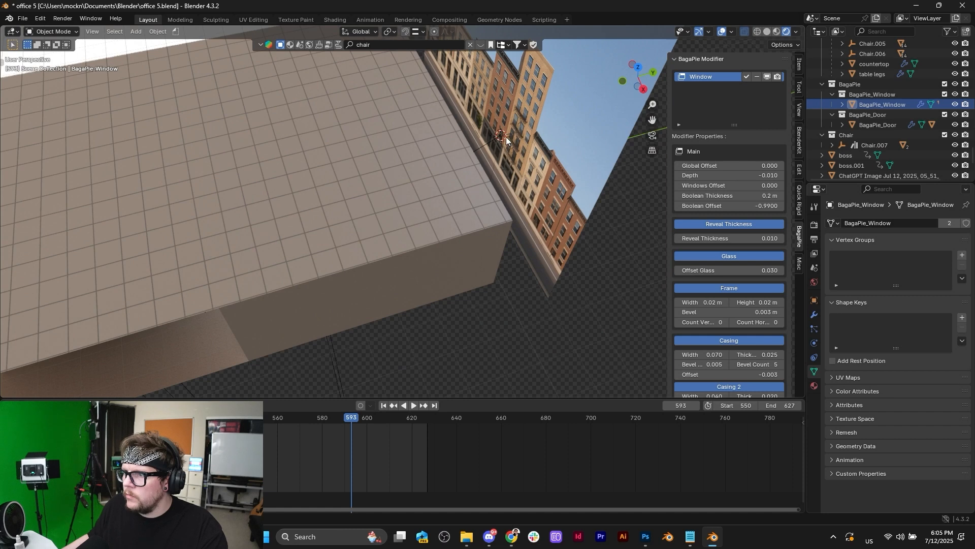
left_click(507, 140)
middle_click_drag(507, 141, 511, 173)
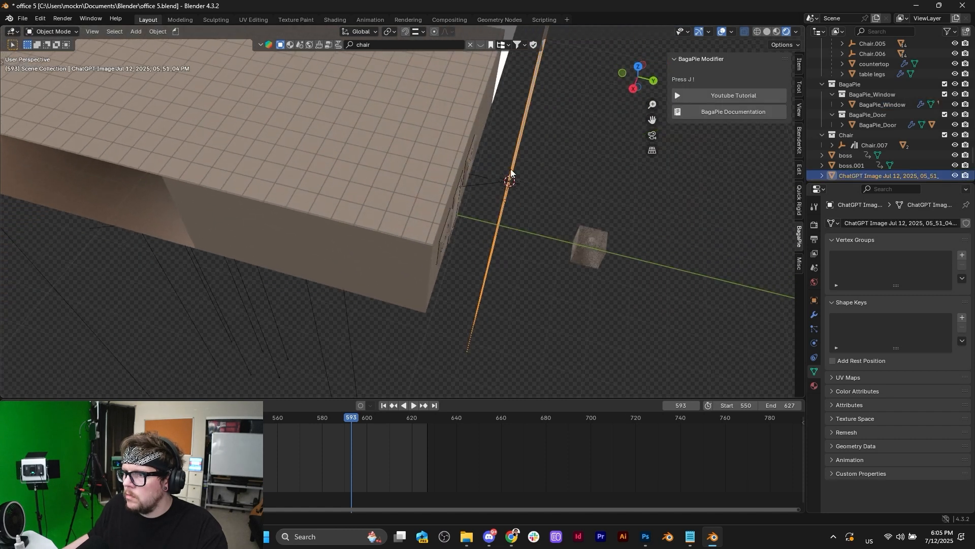
left_click(506, 180)
key("g")
key("y")
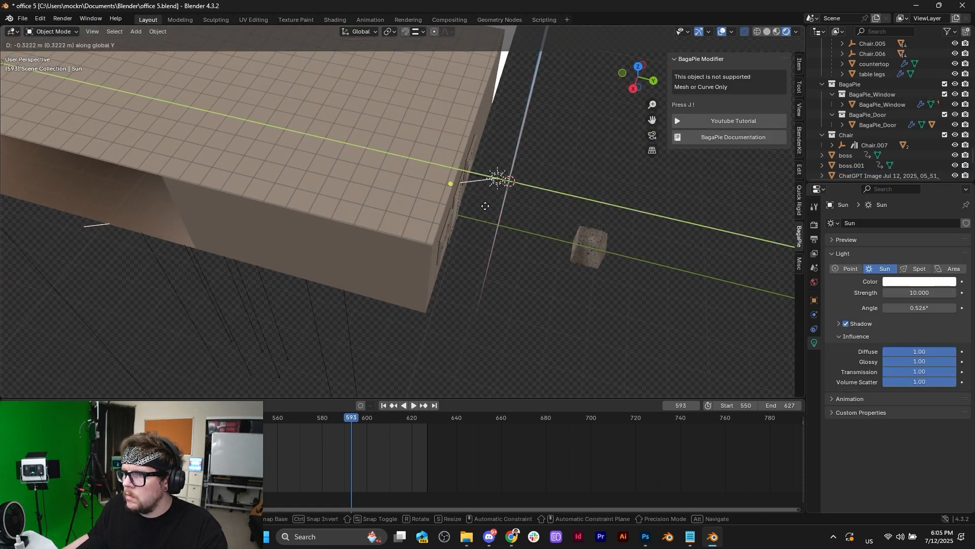
left_click(485, 205)
left_click(651, 134)
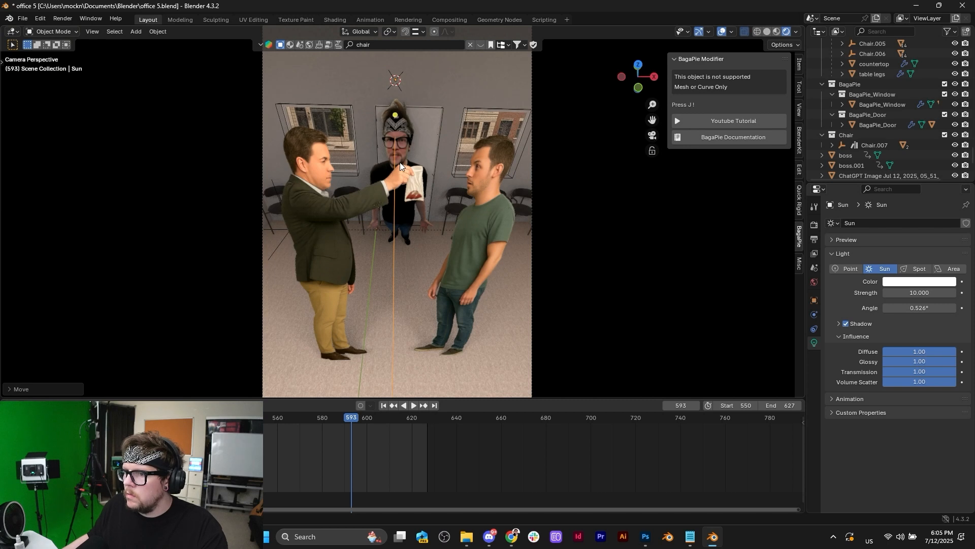
Step: Try a 180° angle and a shift along X on the Sun light, and revert both
key("g")
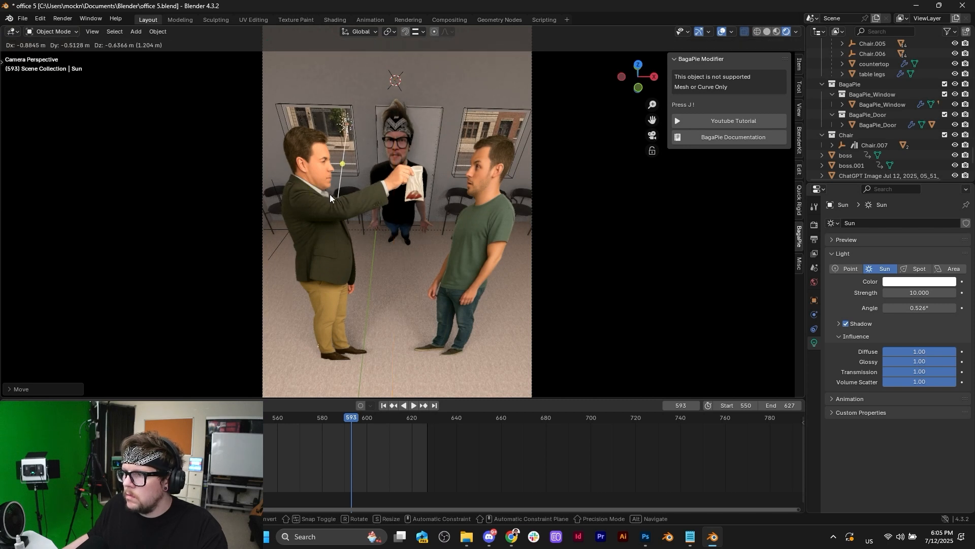
right_click(330, 194)
left_click_drag(903, 308, 925, 308)
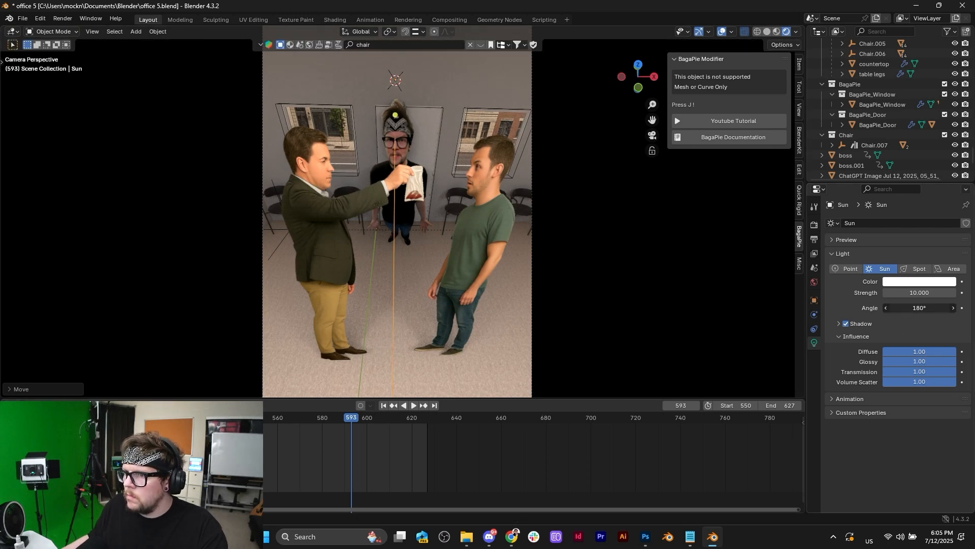
key("ctrl+z")
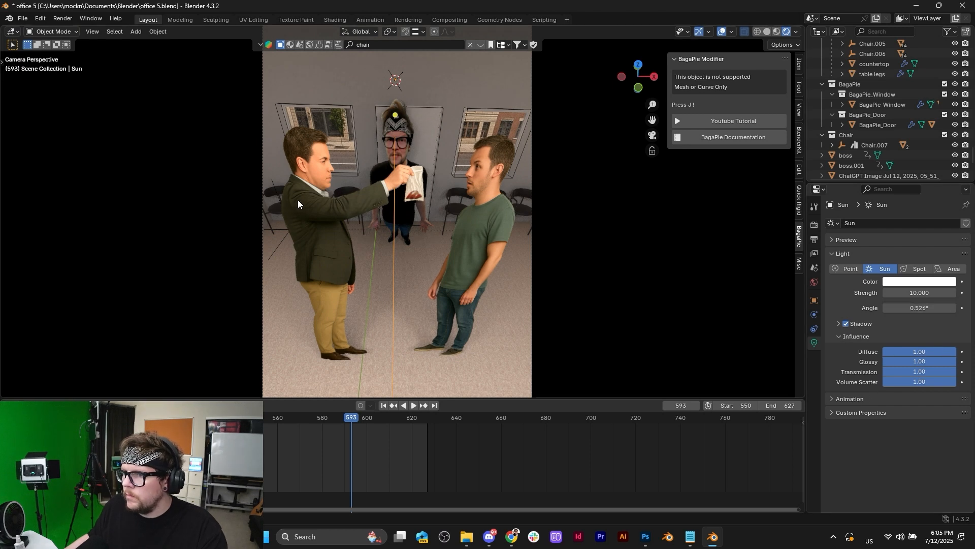
key("g")
key("x")
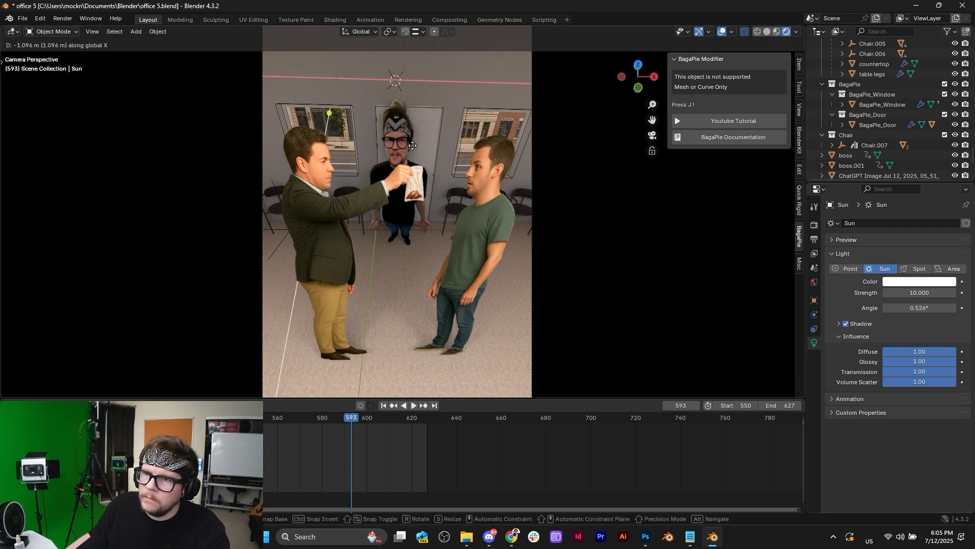
right_click(347, 147)
Step: Disable the Sun light's Shadow option and set its strength to 4.24
left_click(847, 323)
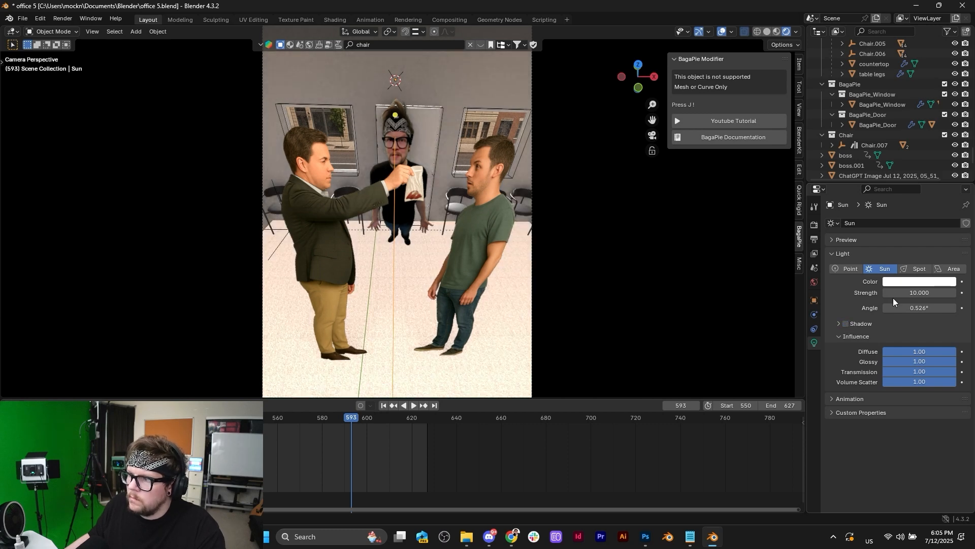
left_click_drag(908, 293, 878, 293)
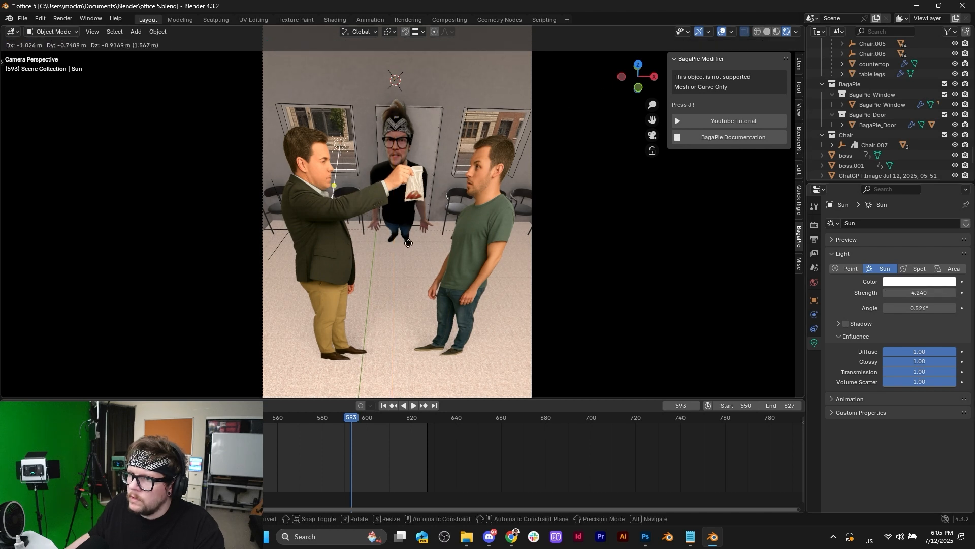
left_click(340, 121)
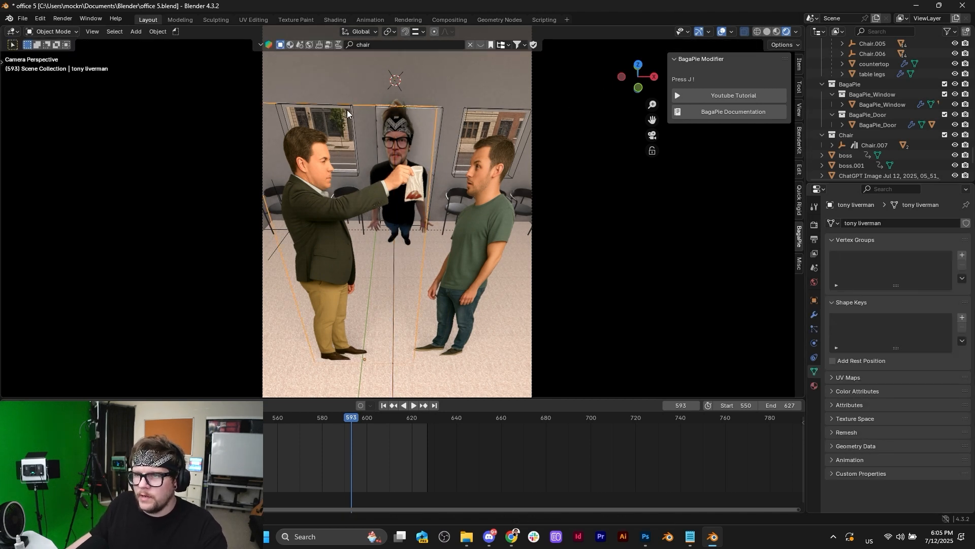
left_click(375, 89)
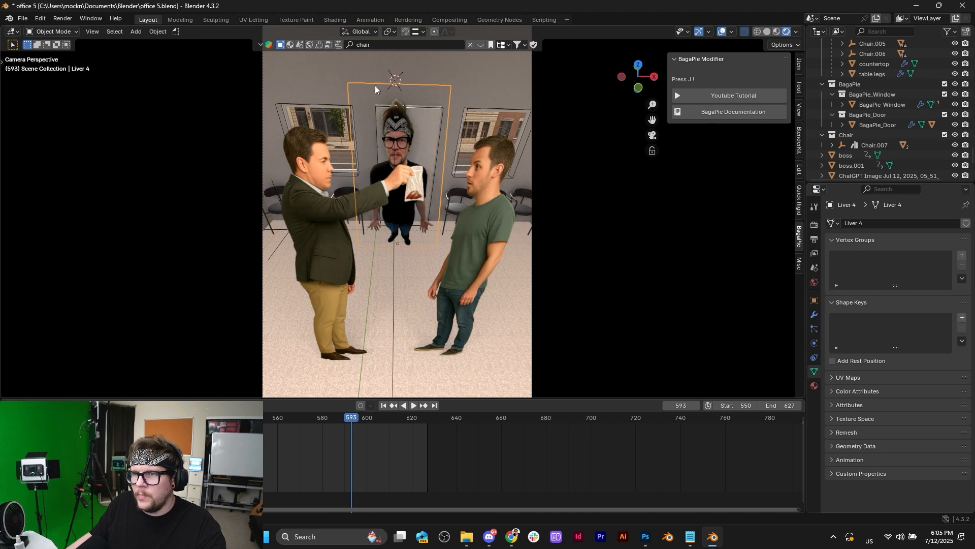
left_click(316, 78)
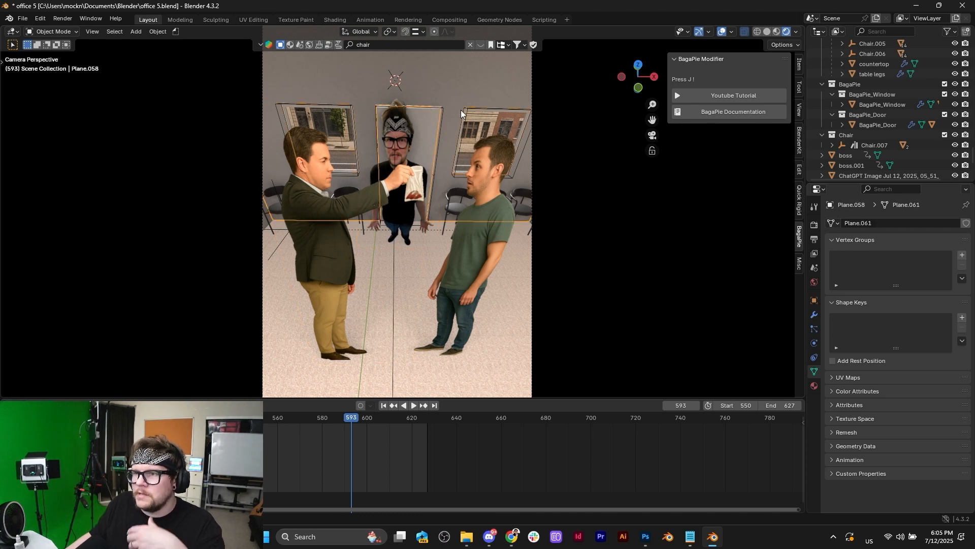
left_click(487, 163)
left_click(487, 163)
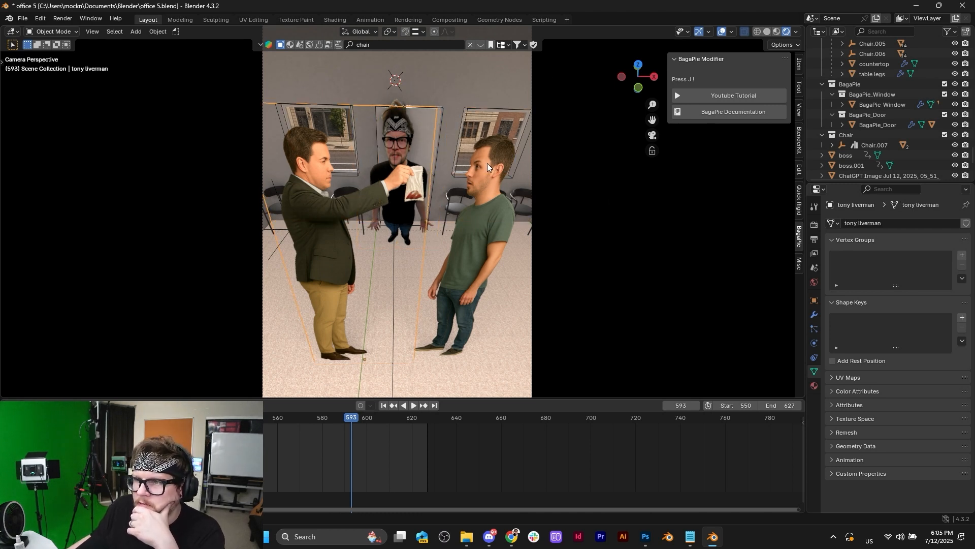
left_click(487, 165)
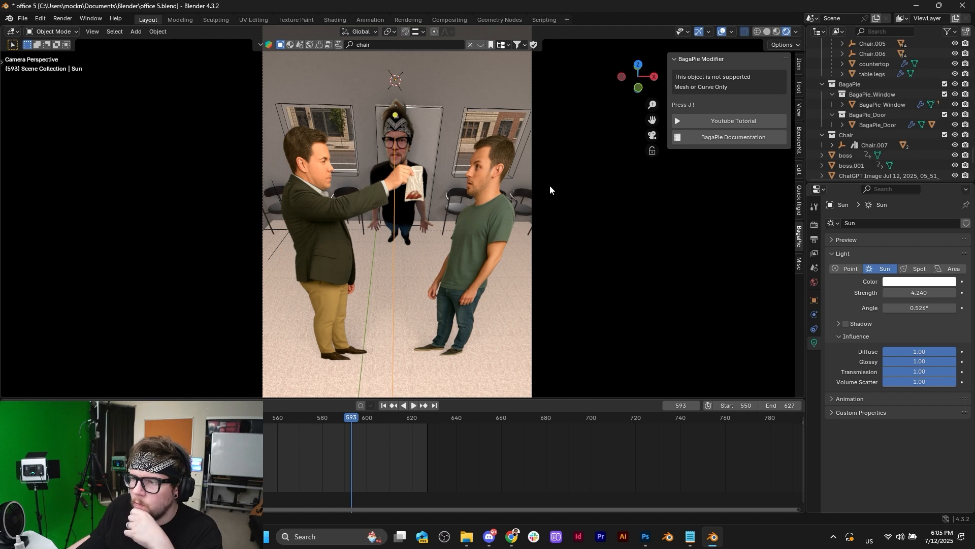
Step: Delete the face of wall Plane.058 that covers the window opening behind the man in the jacket
left_click(361, 102)
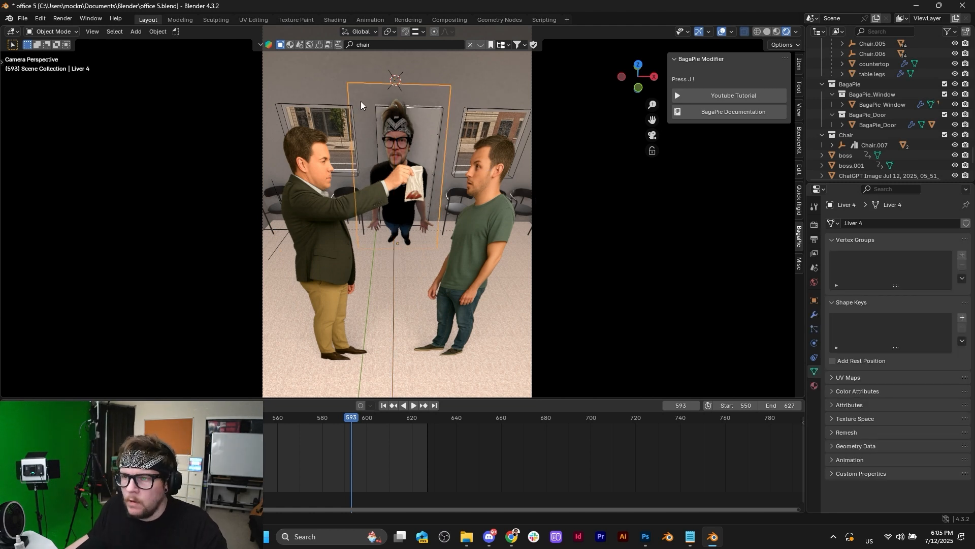
left_click(316, 87)
key("Tab")
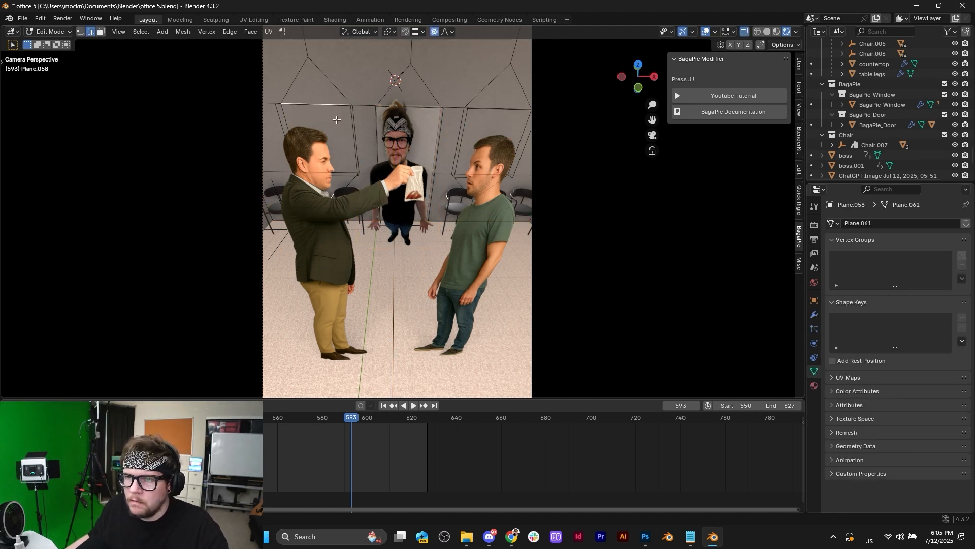
key("3")
left_click(332, 131)
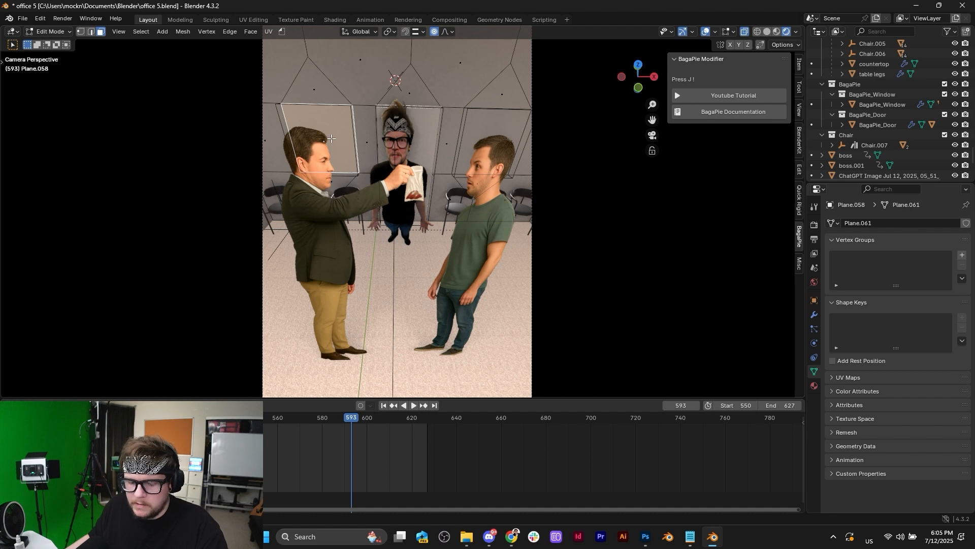
key("x")
left_click(327, 92)
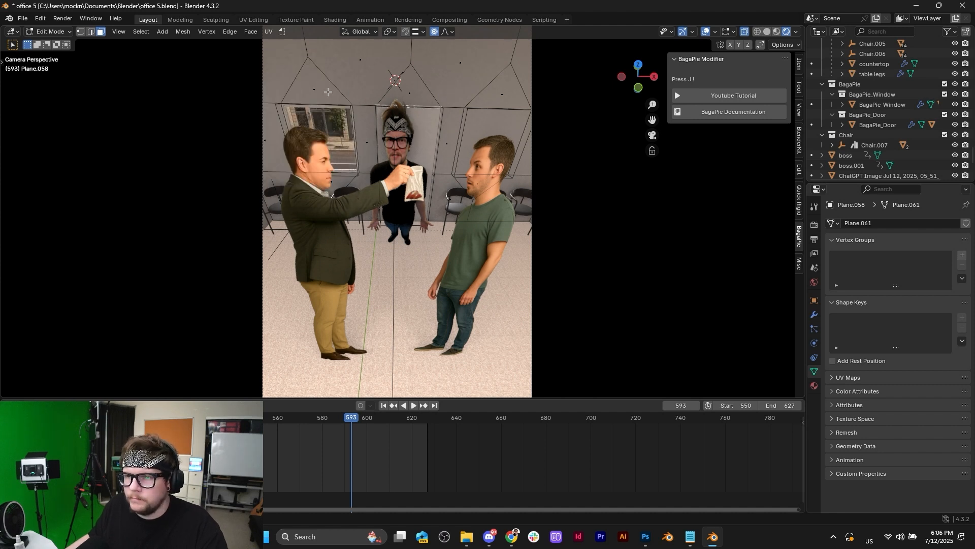
key("Tab")
Step: Select the BagaPie_Window object from outside the building and return to the camera view
left_click(409, 313)
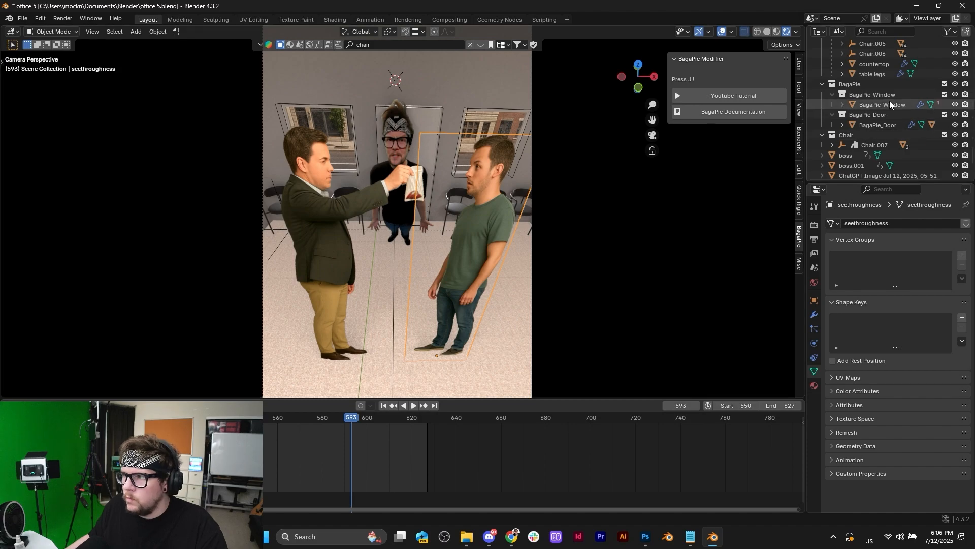
middle_click_drag(483, 147, 537, 160)
left_click(600, 153)
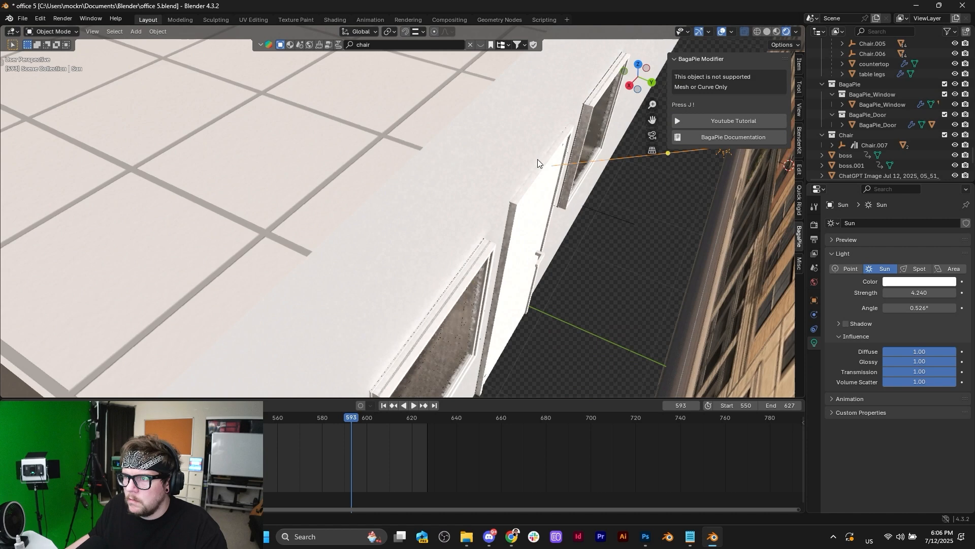
left_click(594, 130)
left_click(654, 136)
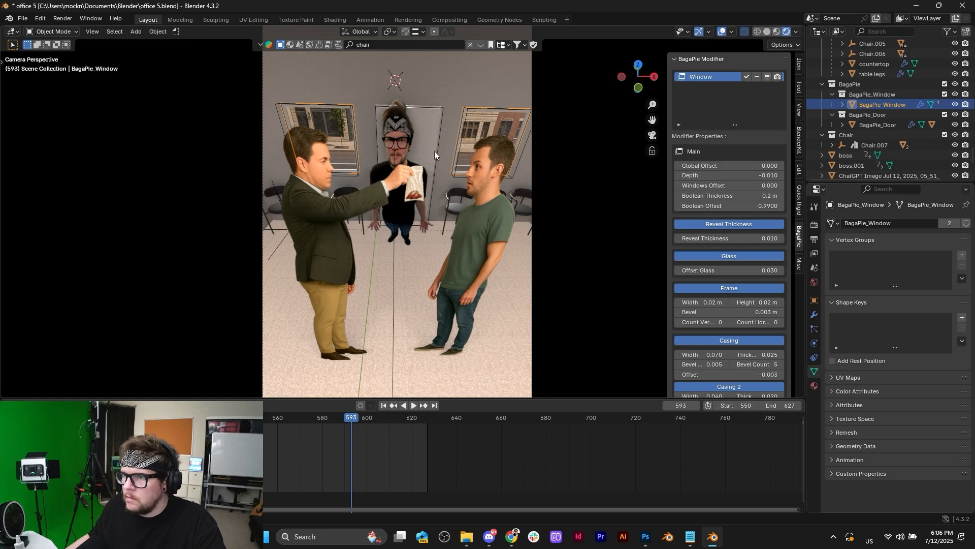
Step: Select the Sun light outside the building and return to the camera view
key("KP_Decimal")
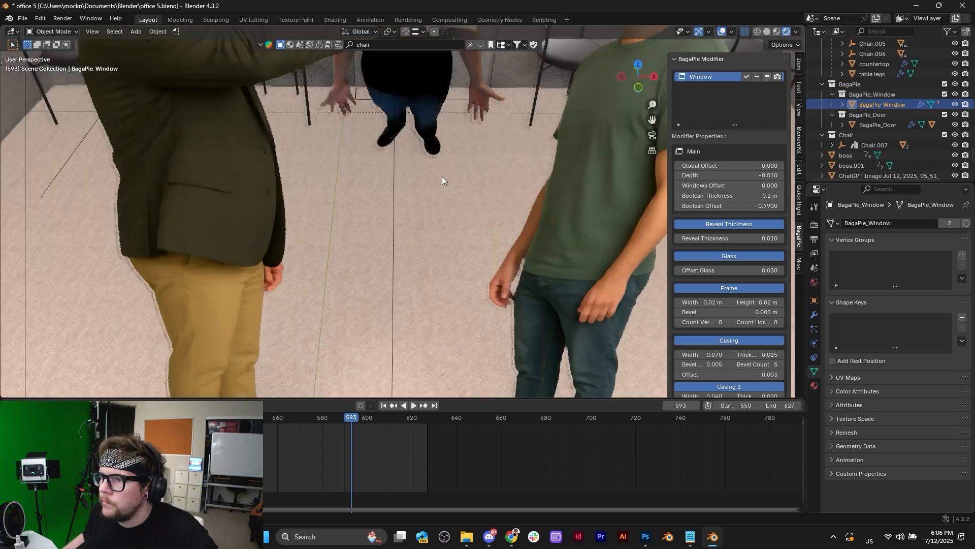
scroll(443, 166, "down", 8)
left_click(505, 131)
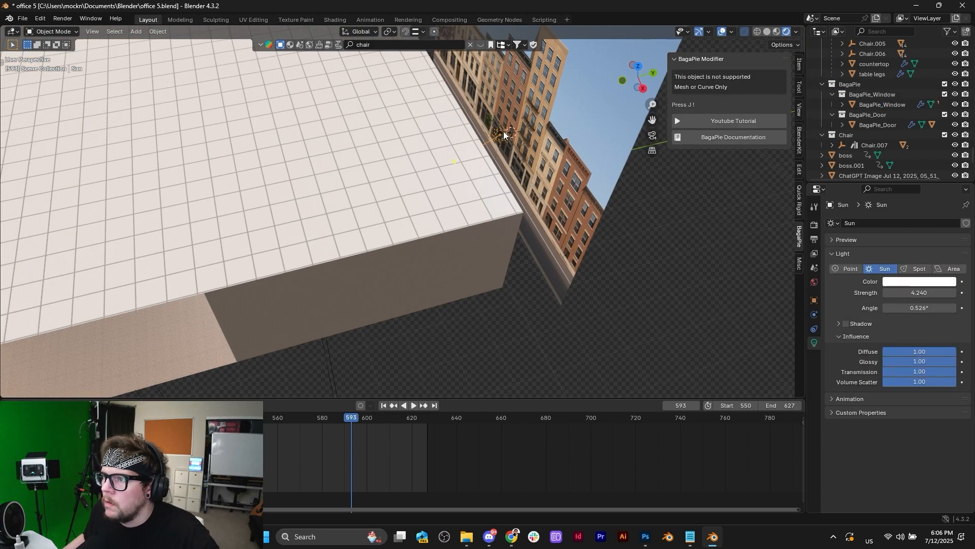
left_click(653, 135)
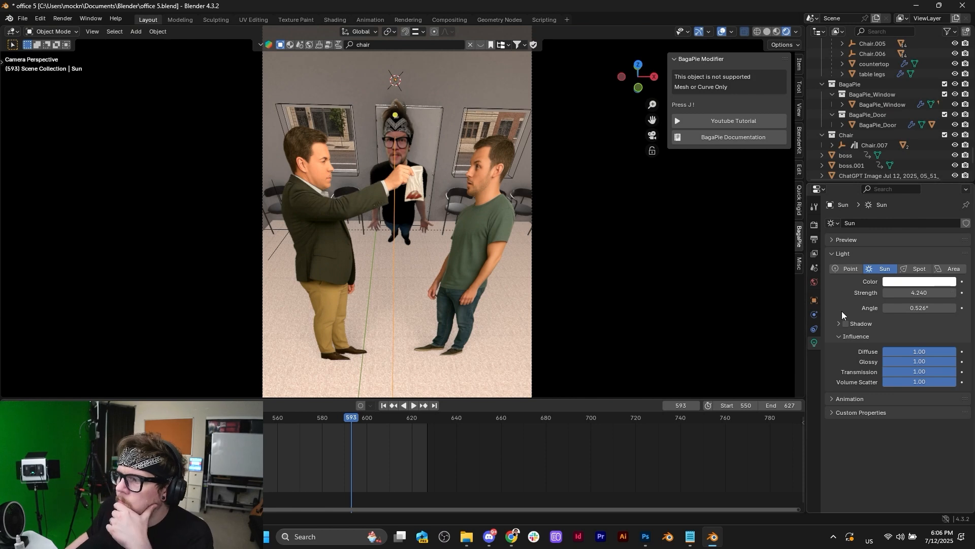
Step: Try the Sun light's Shadow option on and switch it back off
left_click(845, 323)
left_click(845, 324)
left_click(845, 323)
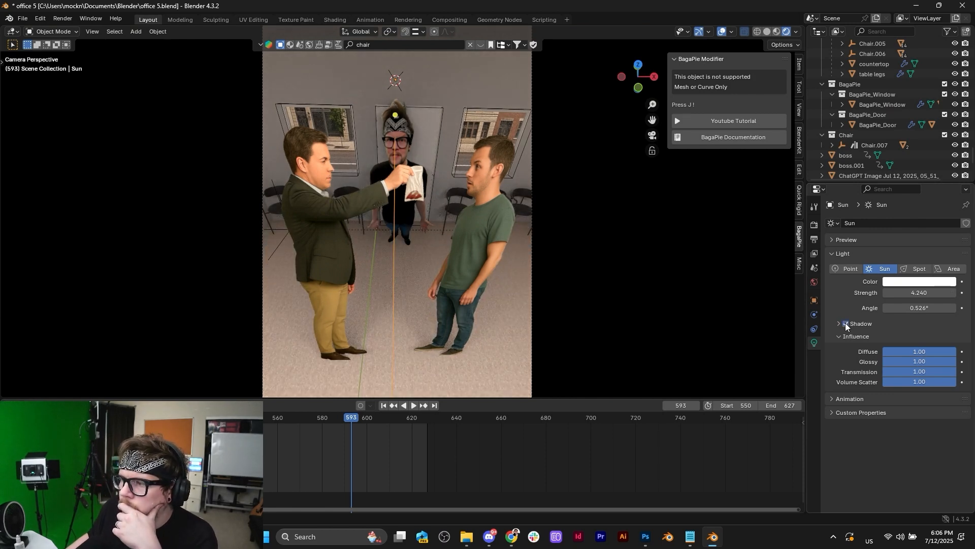
left_click(845, 323)
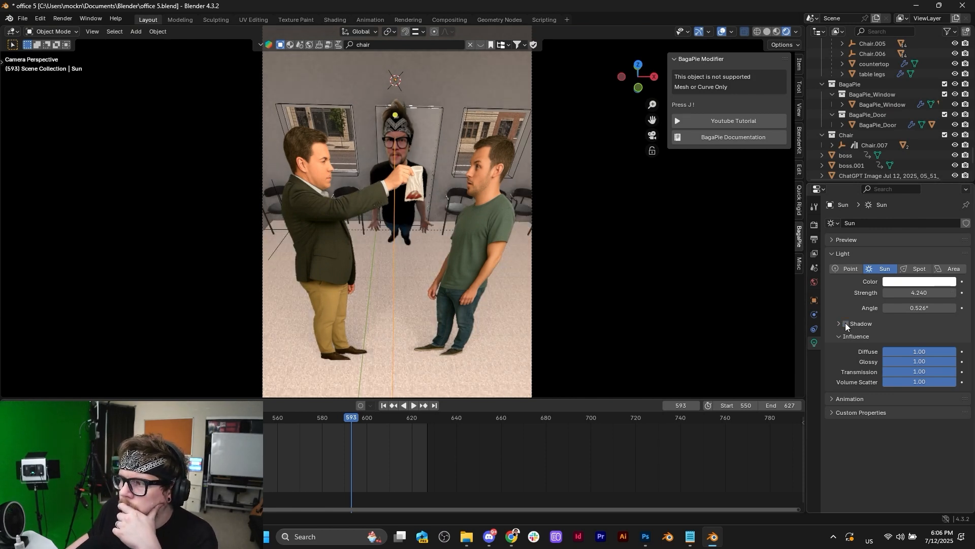
Step: Try the Area and Spot types on the selected light, and set it back to Sun
left_click(846, 267)
left_click(938, 269)
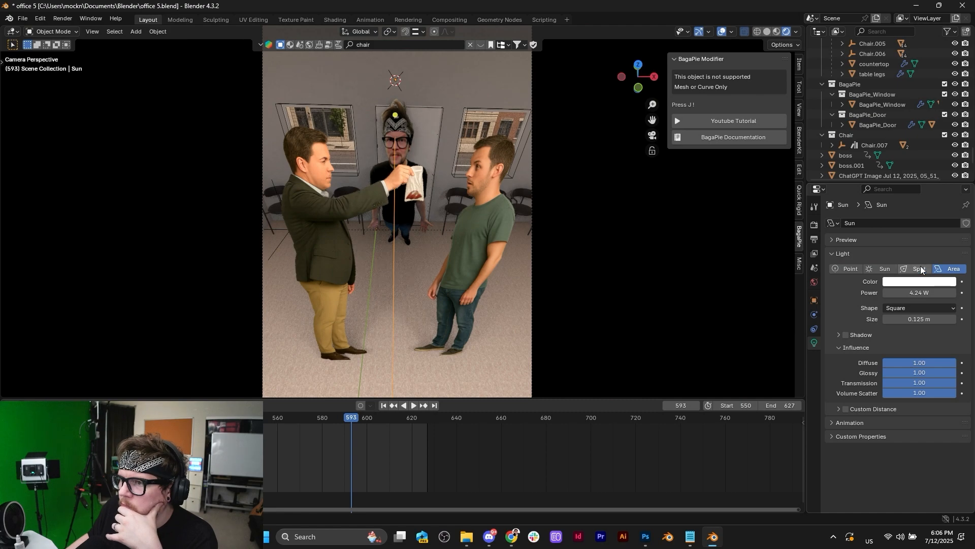
left_click(920, 269)
right_click(886, 269)
key("Escape")
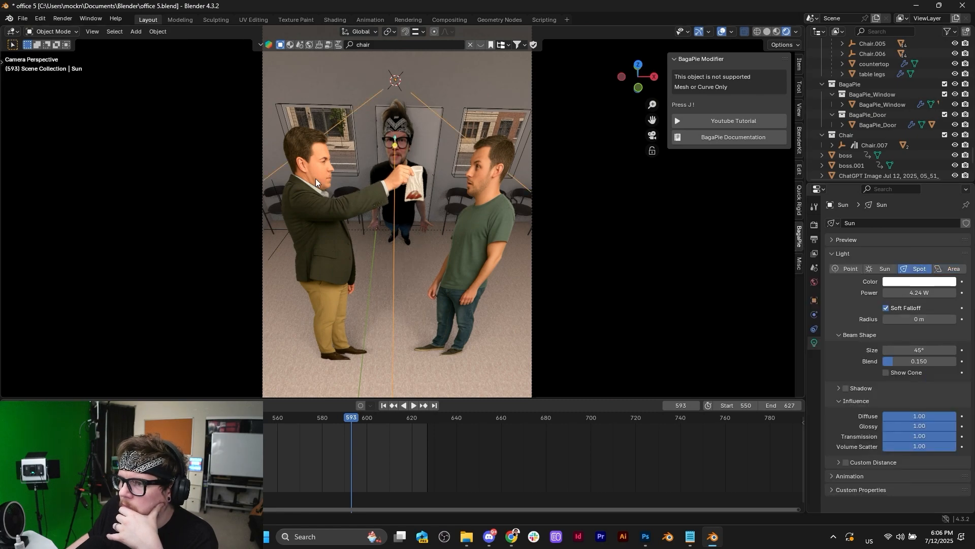
left_click(882, 269)
Step: Add a cube on the building's roof and raise it about 2 m along Z
middle_click_drag(553, 254, 409, 249)
scroll(449, 268, "down", 8)
middle_click_drag(433, 174, 430, 252)
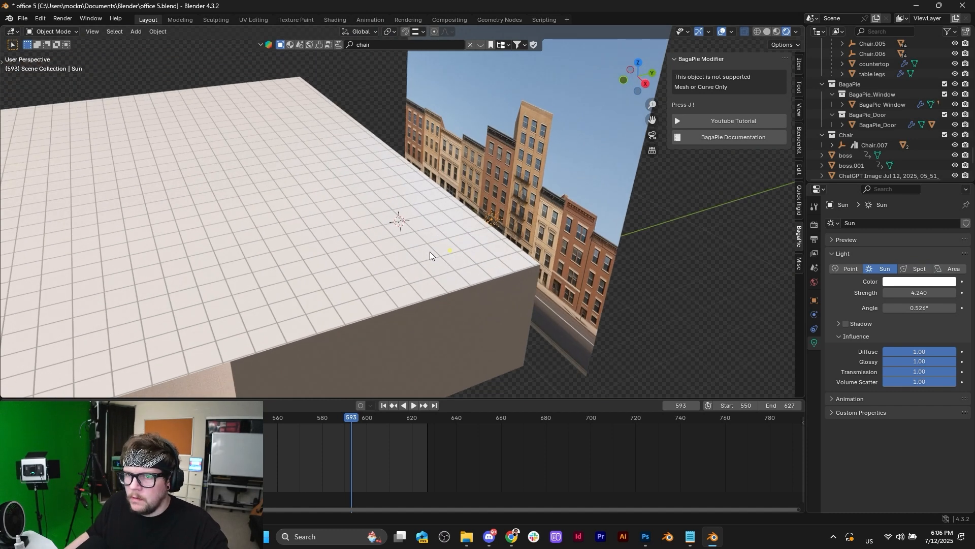
key("shift+a")
mouse_move(386, 125)
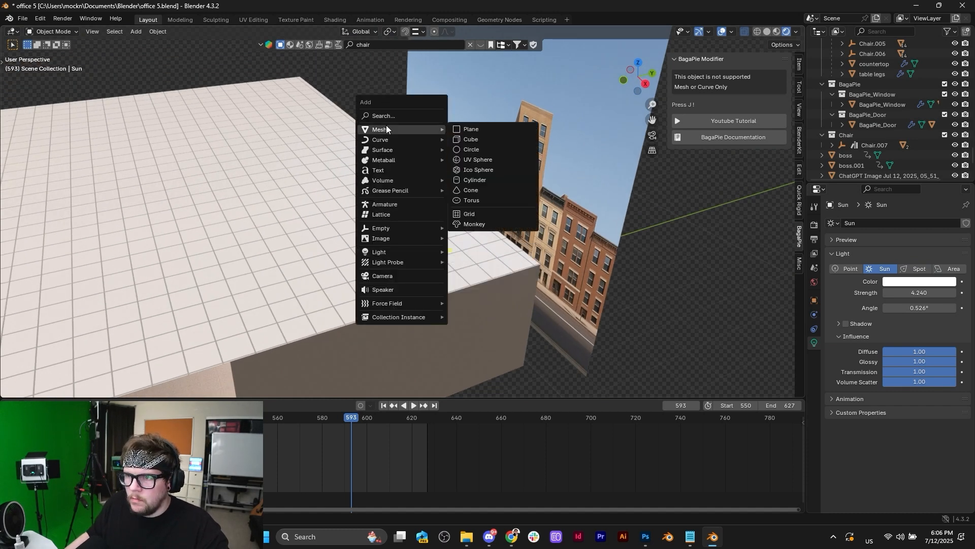
left_click(470, 136)
key("g")
key("z")
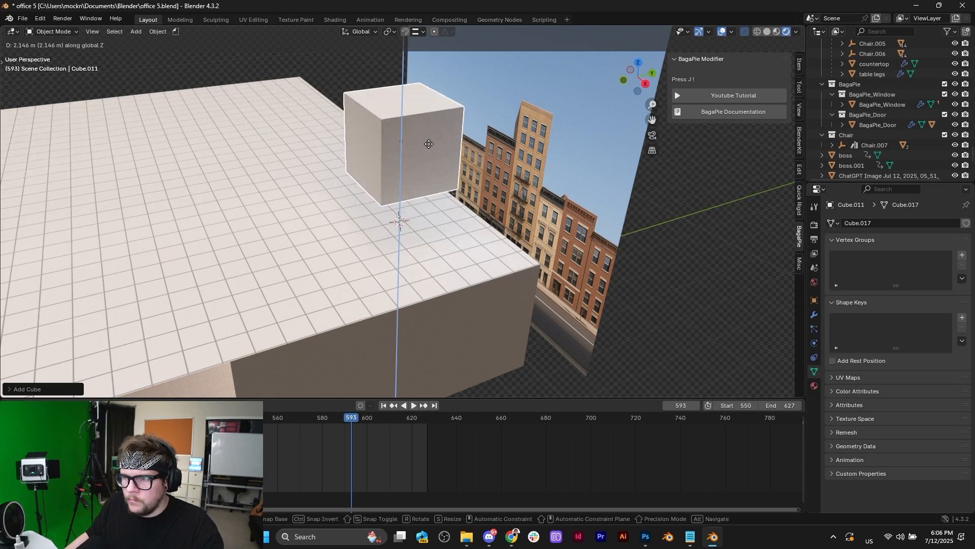
left_click(407, 154)
Step: Inset the cube's face toward the city backdrop and delete the inner face to make a window opening
scroll(407, 155, "up", 3)
middle_click_drag(407, 155, 224, 138)
key("Tab")
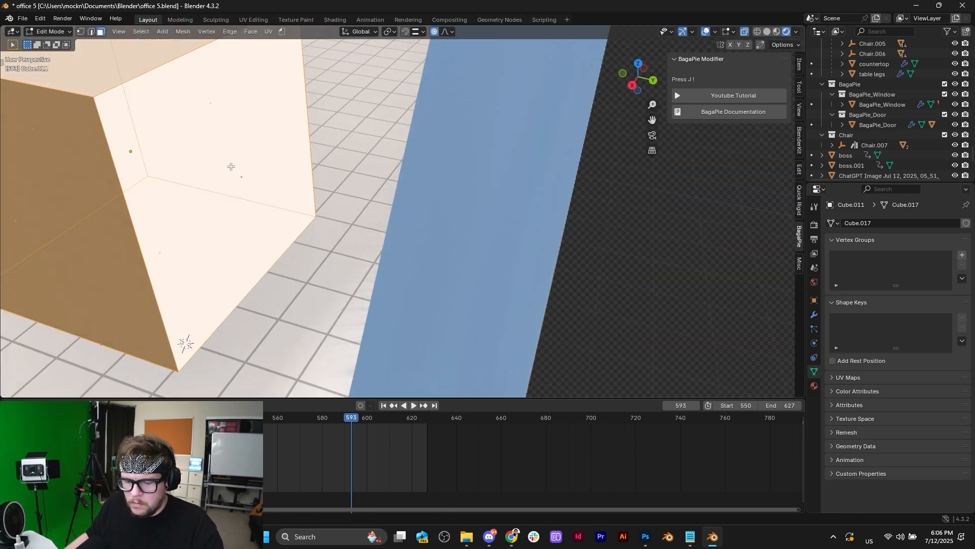
key("alt+a")
key("i")
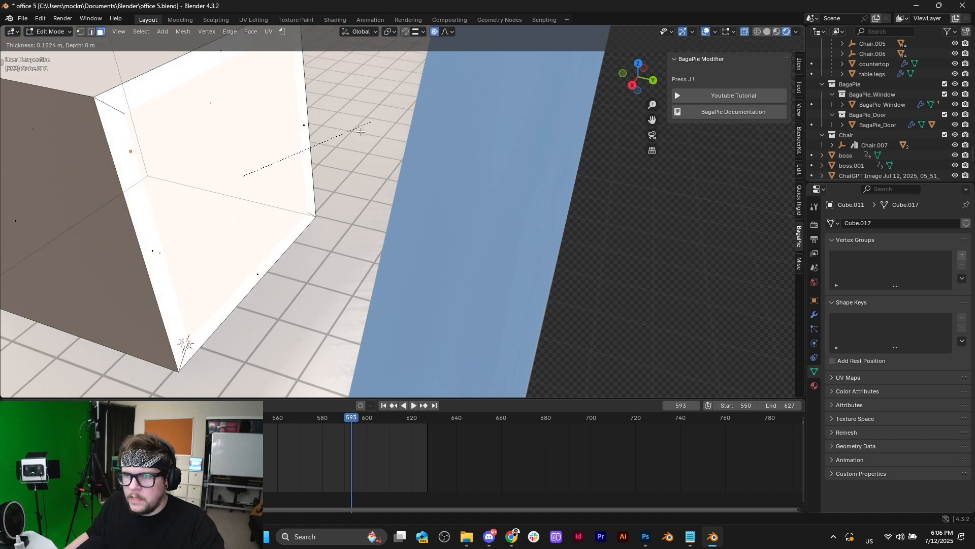
left_click(245, 165)
key("Tab")
key("Tab")
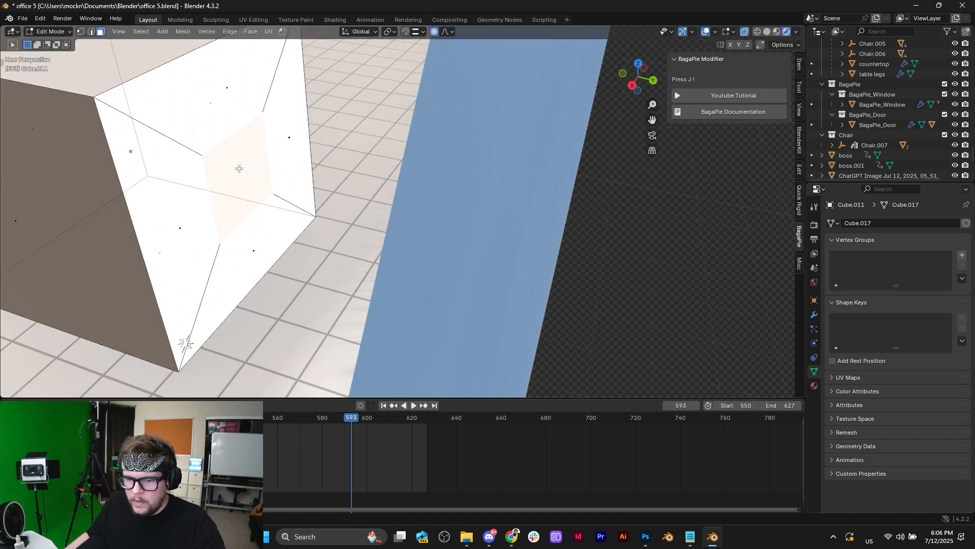
key("x")
left_click(235, 169)
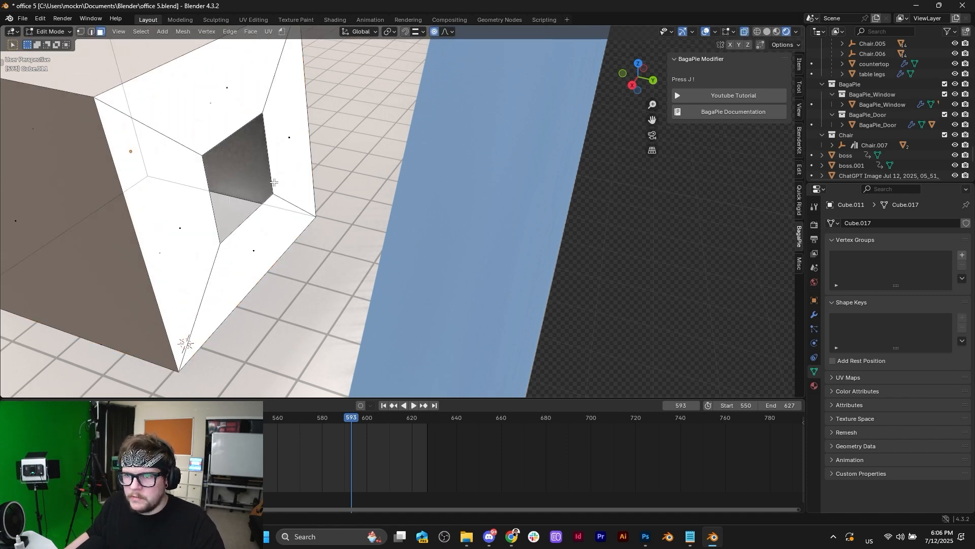
key("Tab")
Step: Scale up the cube on the roof and apply its transform
middle_click_drag(280, 197, 374, 199)
scroll(374, 198, "up", 5)
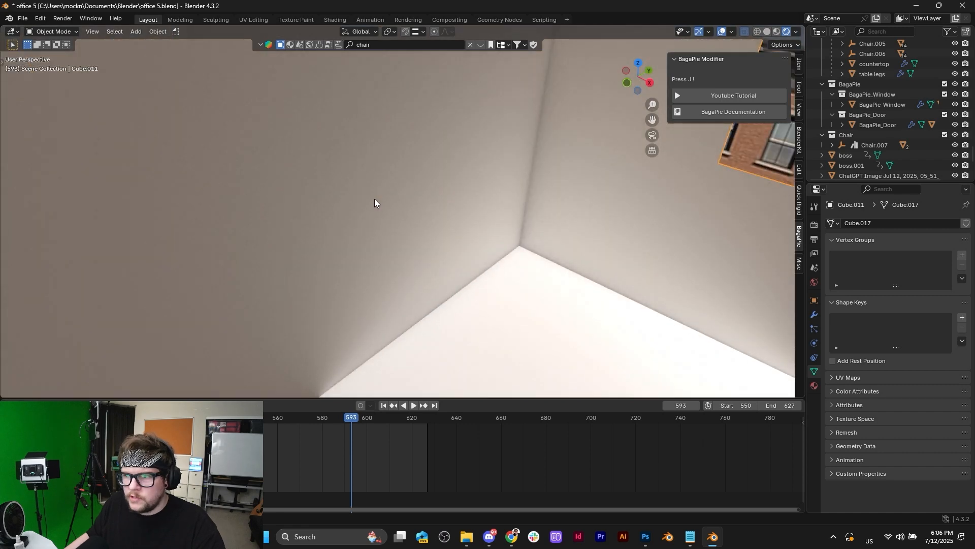
scroll(375, 201, "down", 3)
scroll(370, 204, "down", 4)
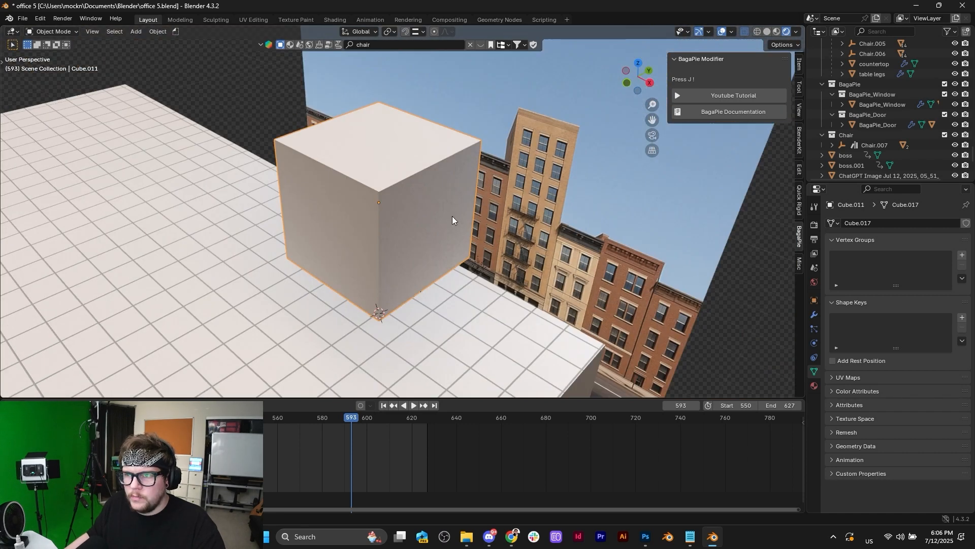
key("s")
left_click(611, 213)
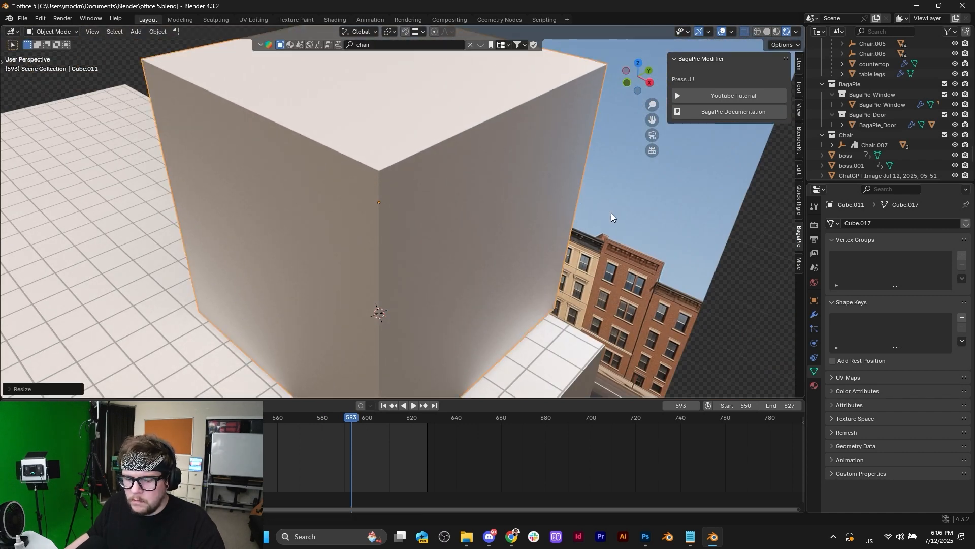
key("ctrl+a")
left_click(612, 212)
scroll(530, 232, "up", 3)
mouse_move(530, 231)
middle_mouse_down()
mouse_move(542, 213)
mouse_move(539, 225)
middle_mouse_up()
scroll(538, 215, "down", 1)
scroll(541, 213, "up", 2)
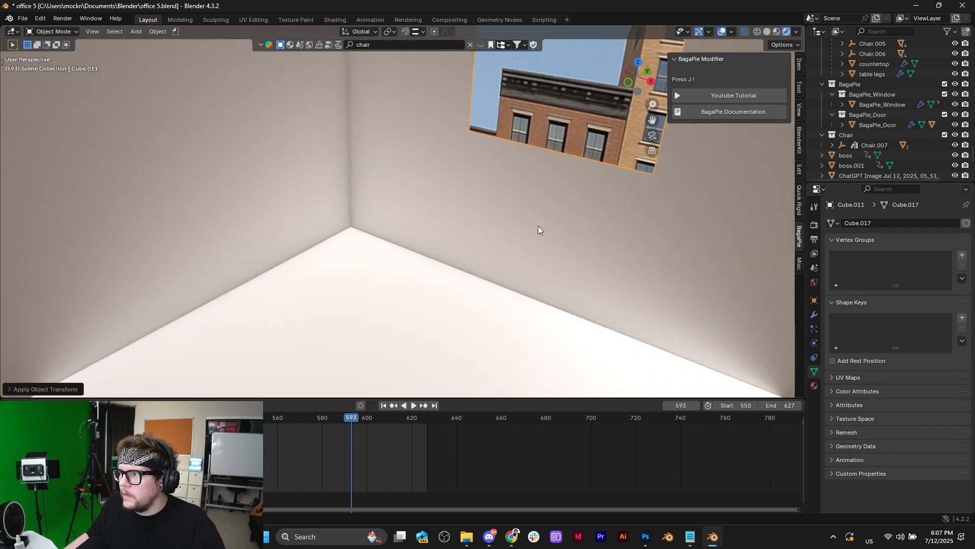
Step: Enable the Sun light's Shadow option and set its angle to 180°
scroll(869, 109, "down", 5)
left_click(894, 151)
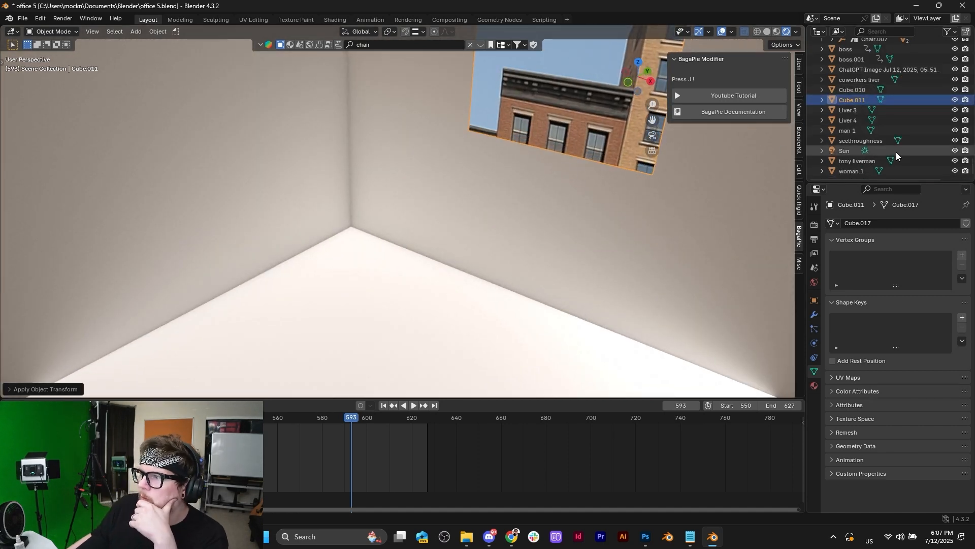
left_click(844, 323)
scroll(667, 297, "down", 6)
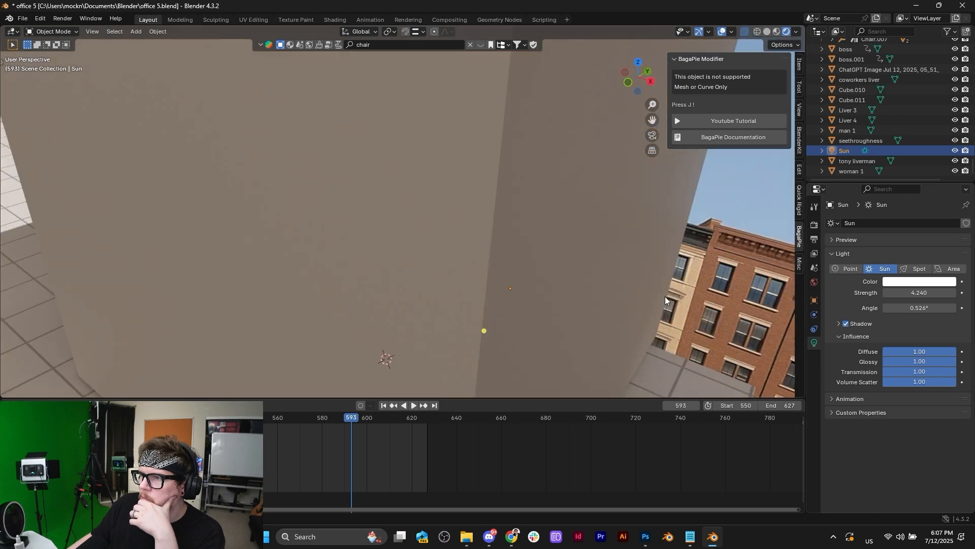
middle_click_drag(584, 286, 462, 291)
left_click(918, 308)
type("25")
key("Return")
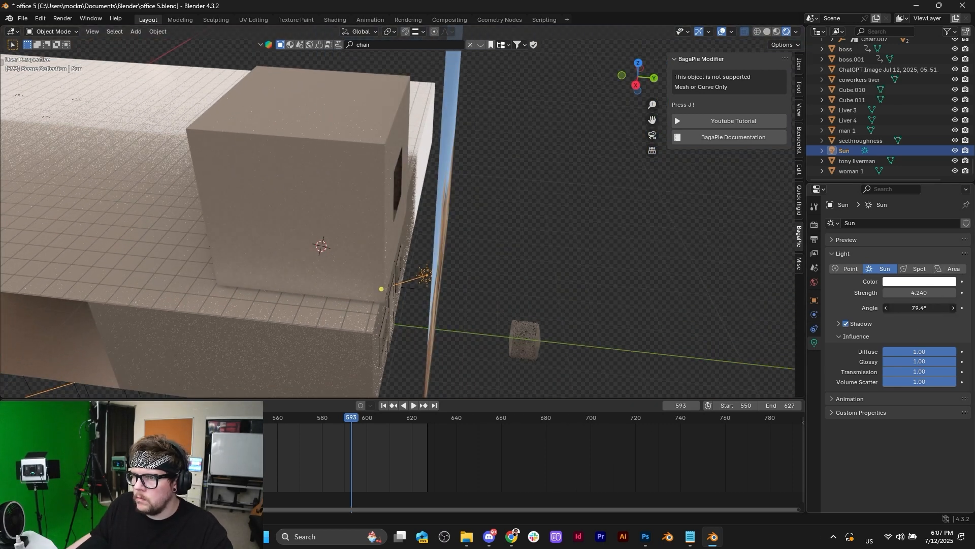
left_click_drag(917, 308, 955, 307)
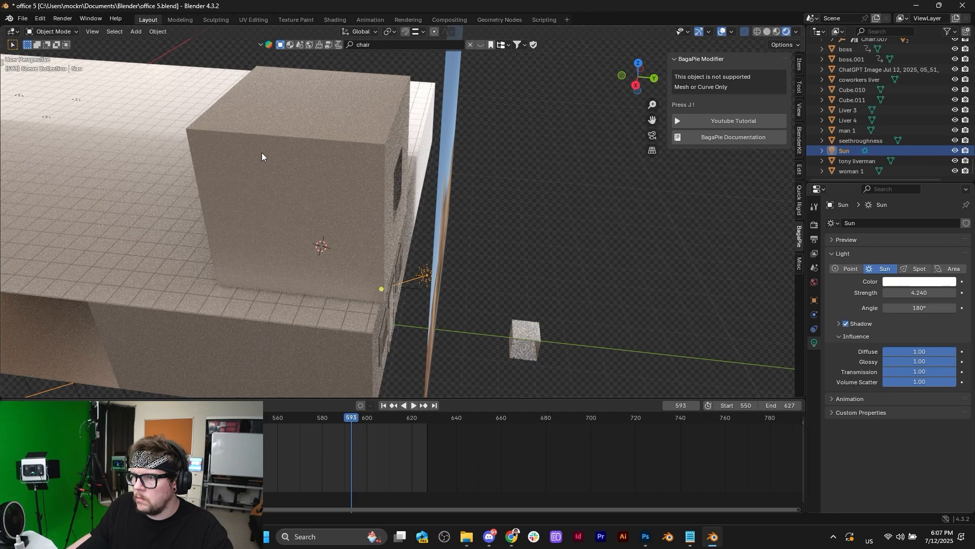
Step: Delete the cube's face opposite the window opening so the box is open toward the roof
scroll(325, 176, "up", 6)
middle_click_drag(469, 232, 502, 235)
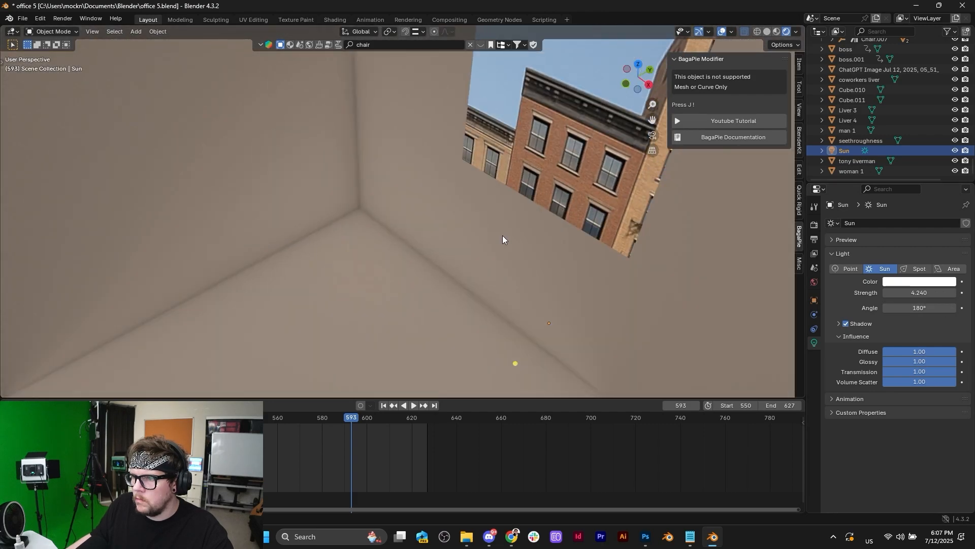
scroll(502, 235, "down", 5)
left_click(343, 269)
key("Tab")
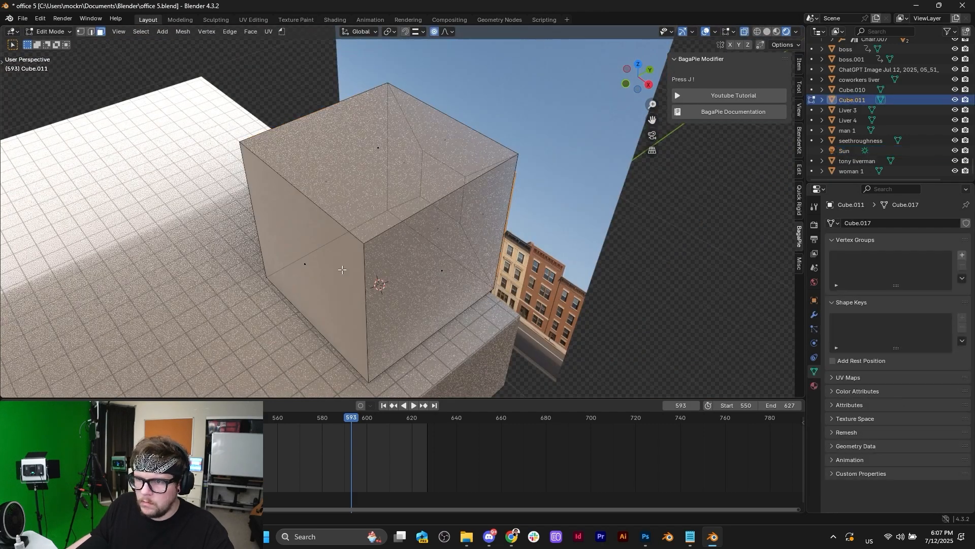
left_click(308, 265)
key("x")
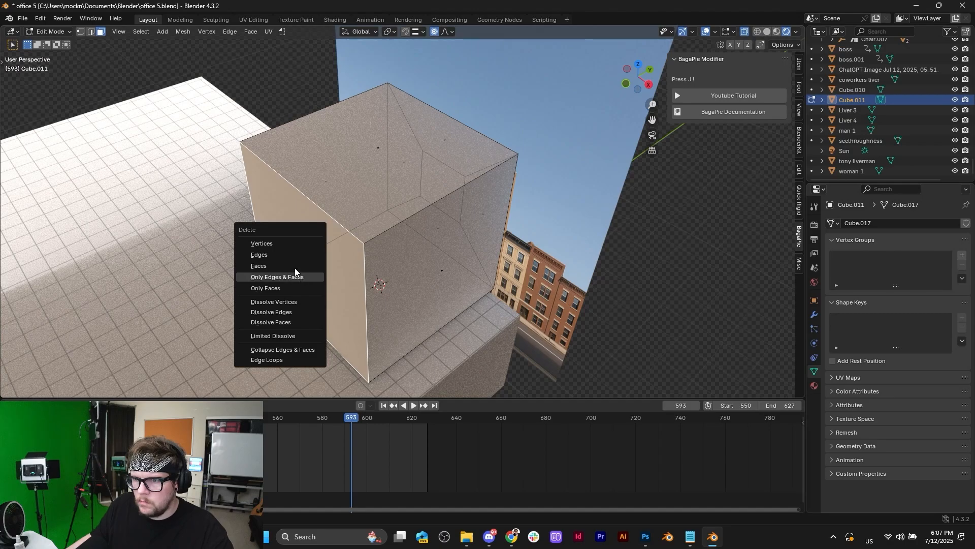
left_click(294, 266)
middle_click_drag(386, 270, 435, 248)
key("Tab")
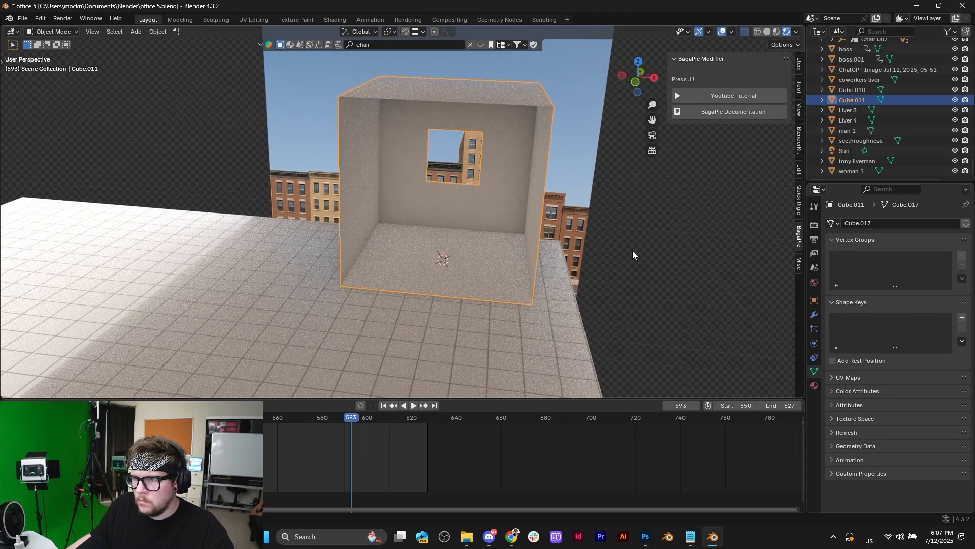
Step: Raise the Sun light along Z to the level of the box's window opening and aim it downward
middle_click_drag(632, 251, 422, 278)
left_click(428, 273)
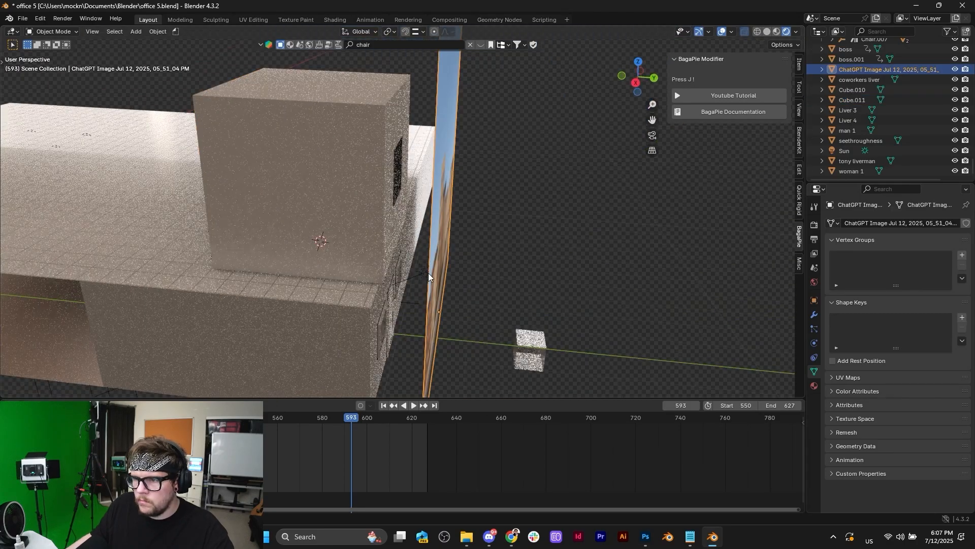
left_click(424, 273)
key("g")
key("z")
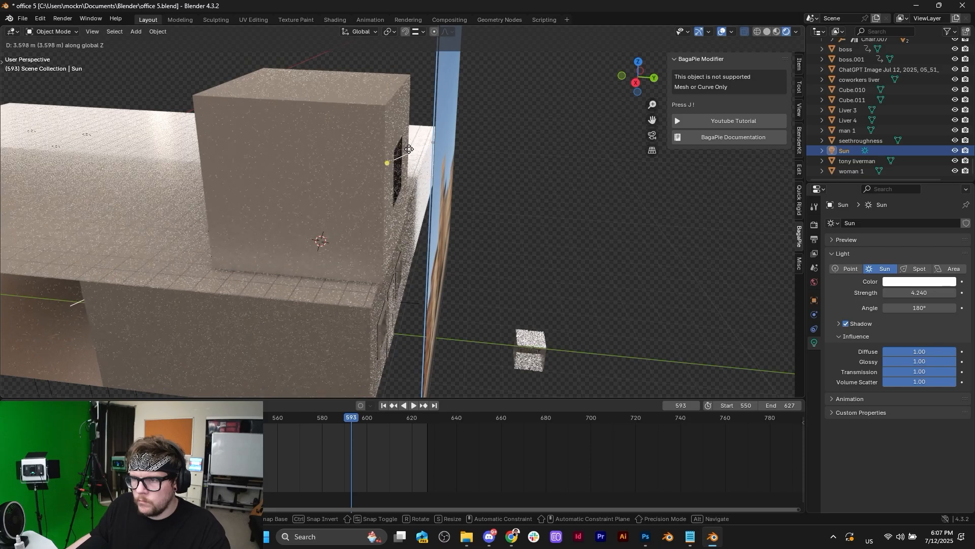
left_click(381, 175)
middle_click_drag(381, 176, 438, 199)
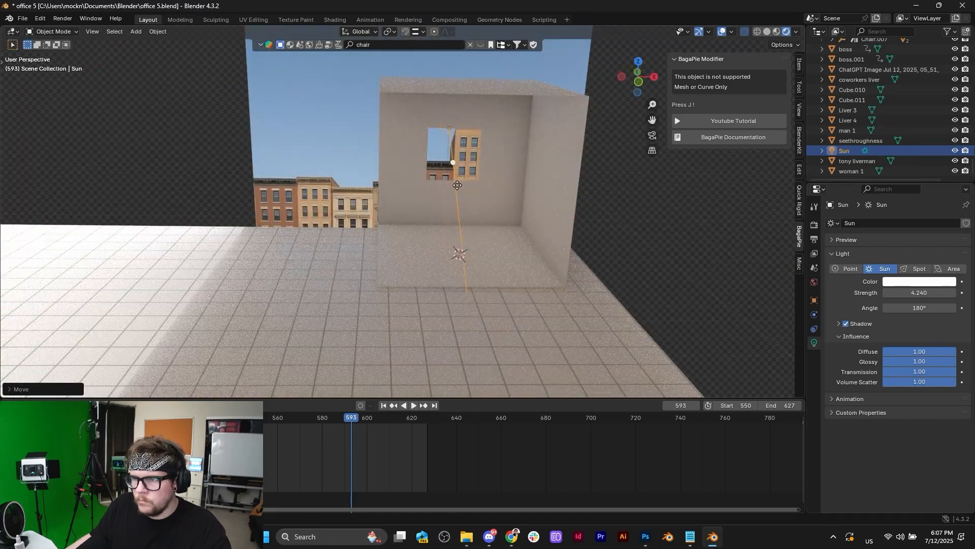
mouse_move(439, 200)
left_mouse_down()
mouse_move(470, 200)
mouse_move(450, 205)
left_mouse_up()
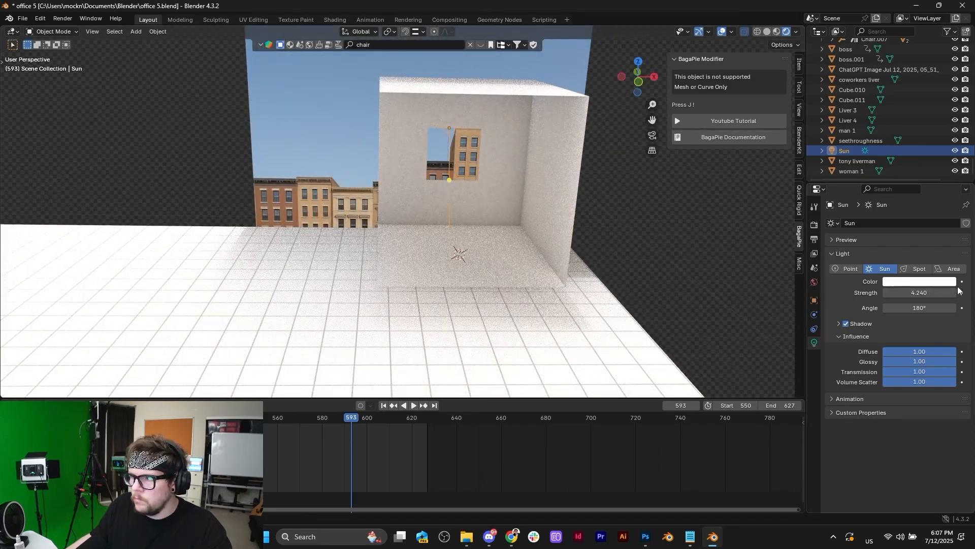
Step: Set the world background strength to 0 and re-aim the Sun light in front of the box's window opening
left_click(818, 284)
left_click_drag(938, 304, 912, 305)
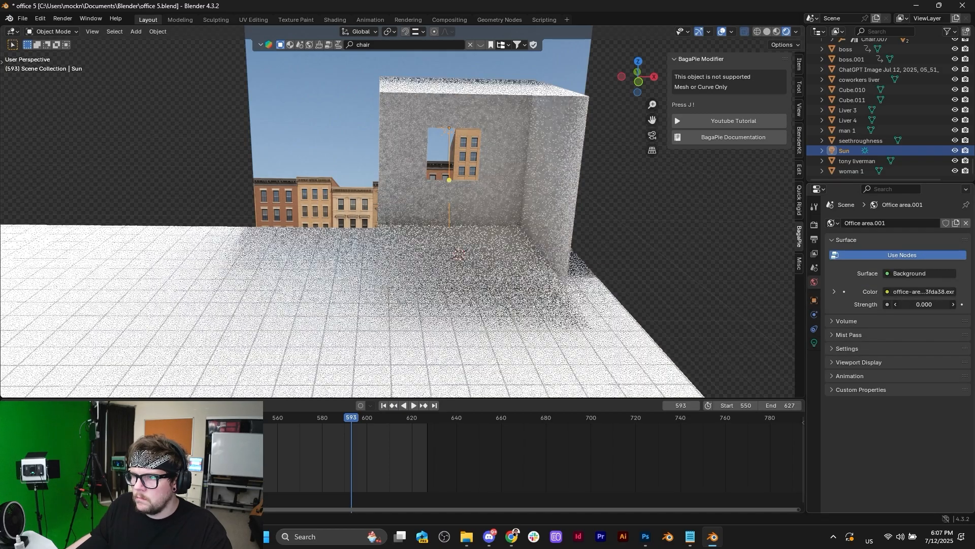
middle_click_drag(762, 219, 549, 212)
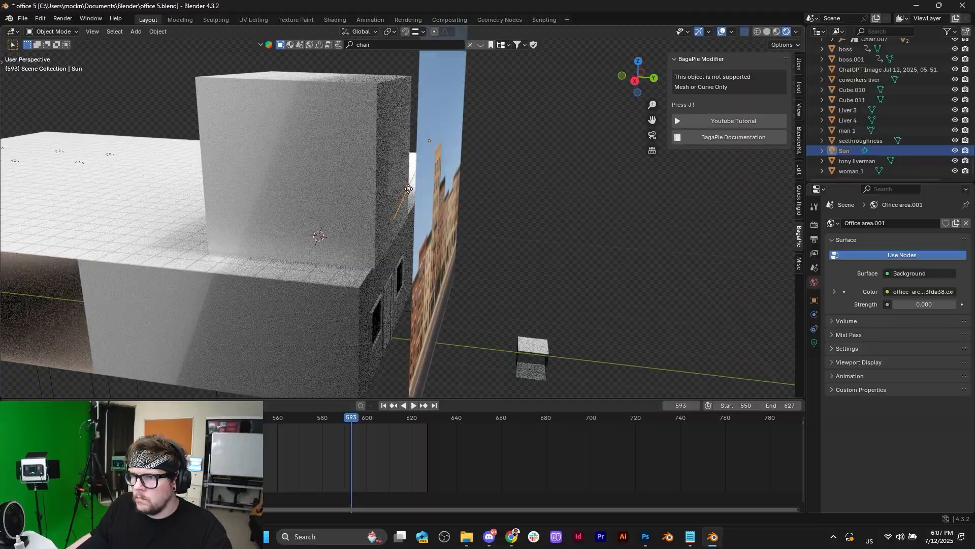
left_click_drag(409, 188, 355, 203)
middle_click_drag(425, 180, 508, 190)
left_click_drag(480, 175, 449, 223)
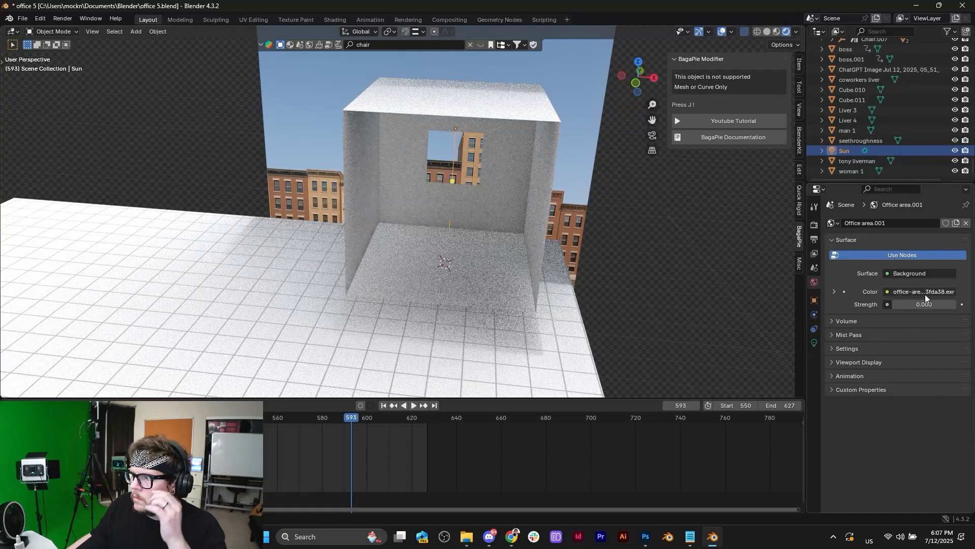
Step: Bring back the world background lighting, and set the Sun light's angle to 36.3° and strength to 1
left_click_drag(912, 304, 858, 296)
left_click(814, 342)
left_click(837, 336)
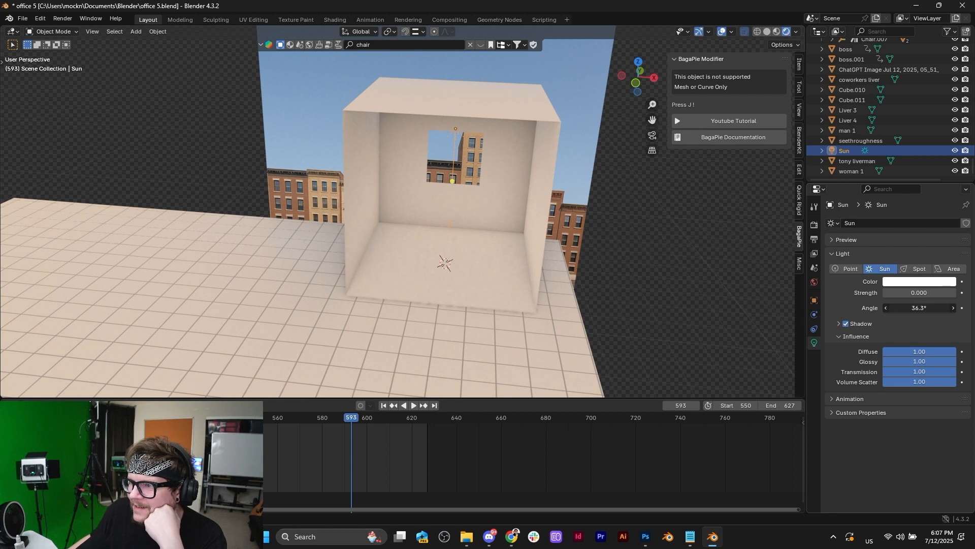
mouse_move(921, 293)
left_mouse_down()
mouse_move(968, 293)
mouse_move(914, 293)
left_mouse_up()
left_click(919, 295)
type("1")
key("Return")
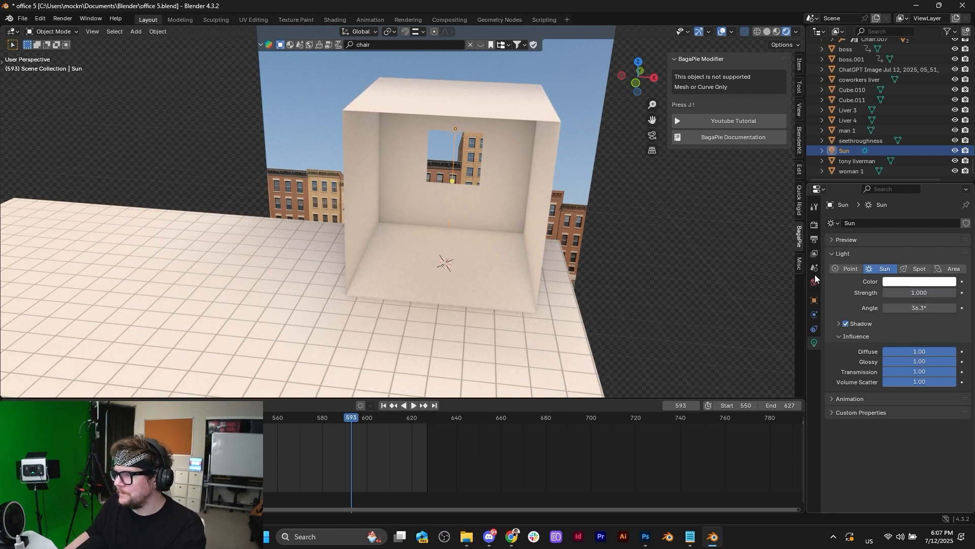
Step: Set the world background strength to 0 and aim the Sun light's direction toward the floor in front of the test box
left_click(816, 282)
left_click_drag(930, 305, 899, 304)
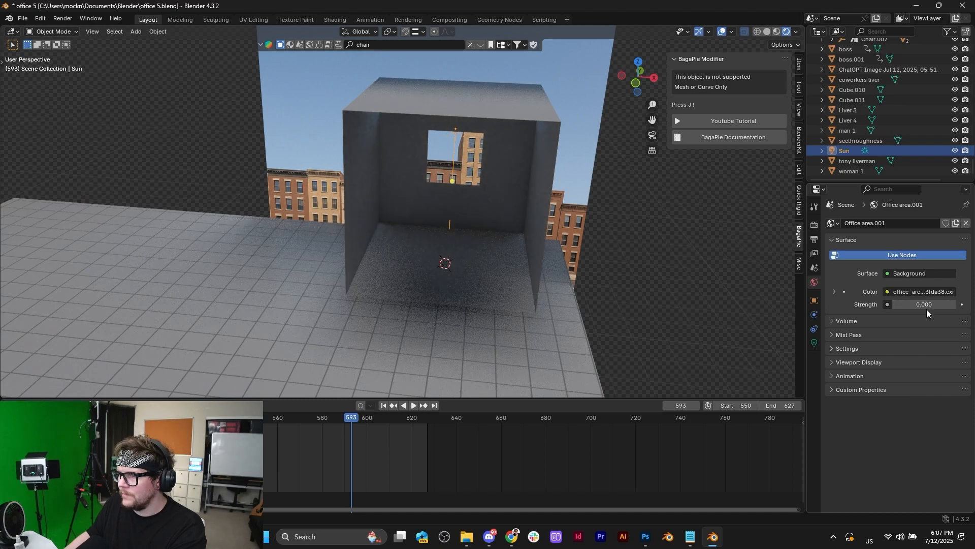
middle_click_drag(660, 254, 487, 243)
left_click_drag(450, 188, 425, 249)
middle_click_drag(425, 249, 514, 224)
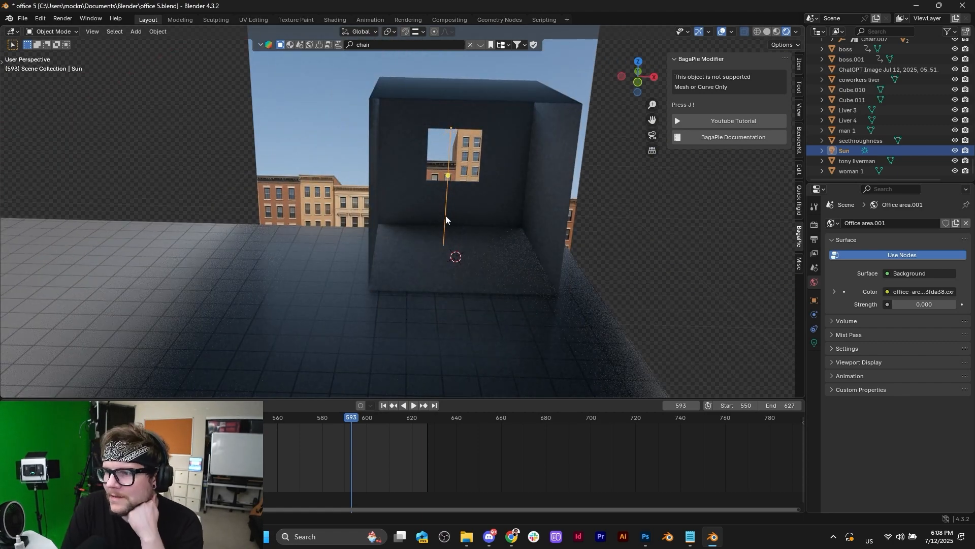
Step: Set the Sun light's angle to 0° for hard-edged shadows, keeping its shadow option enabled
left_click(815, 343)
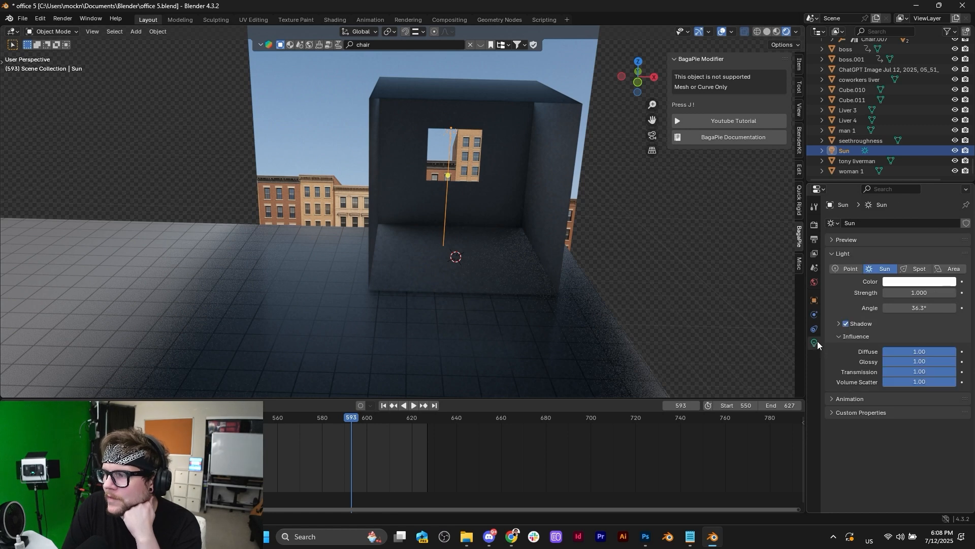
left_click(845, 325)
left_click(845, 324)
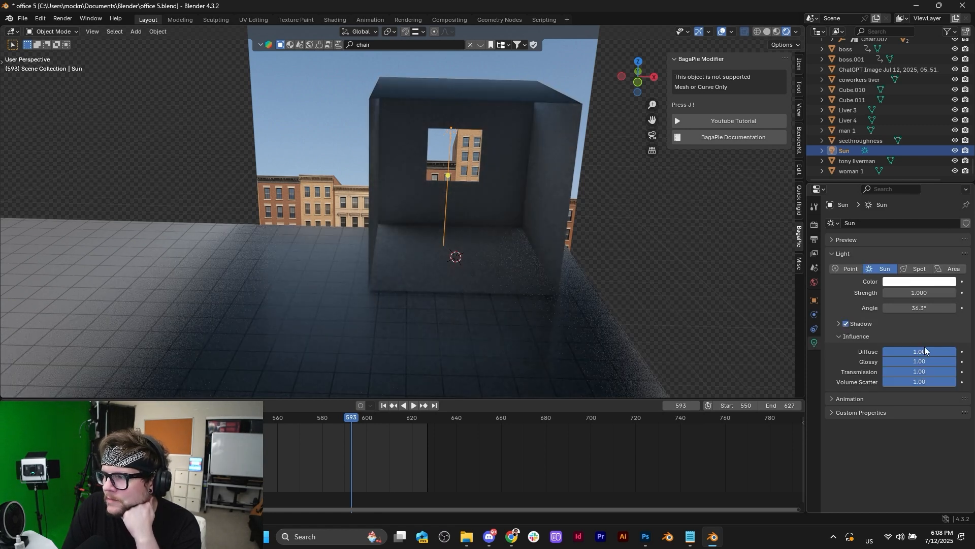
mouse_move(949, 361)
left_mouse_down()
mouse_move(883, 362)
mouse_move(957, 362)
mouse_move(883, 352)
mouse_move(883, 371)
mouse_move(957, 372)
left_mouse_up()
right_click(803, 348)
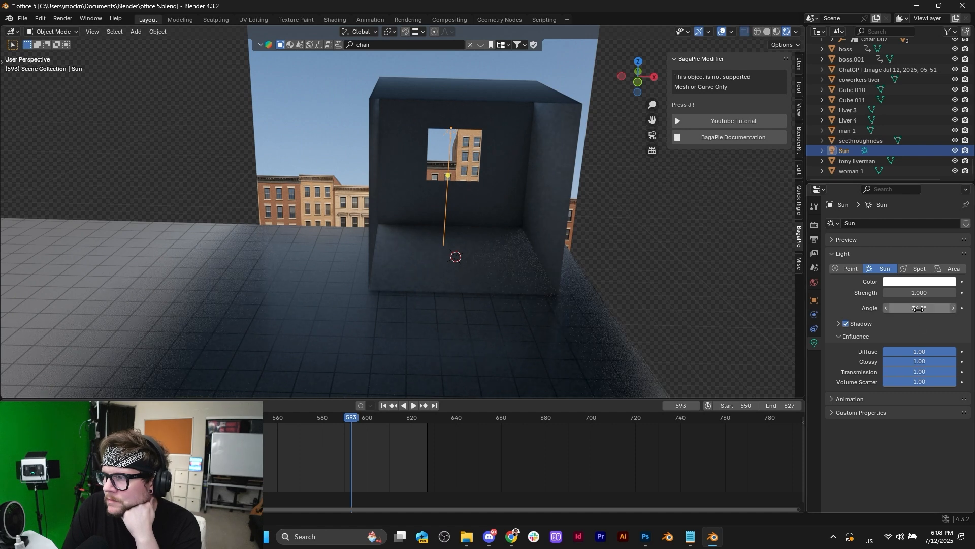
left_click_drag(925, 307, 708, 303)
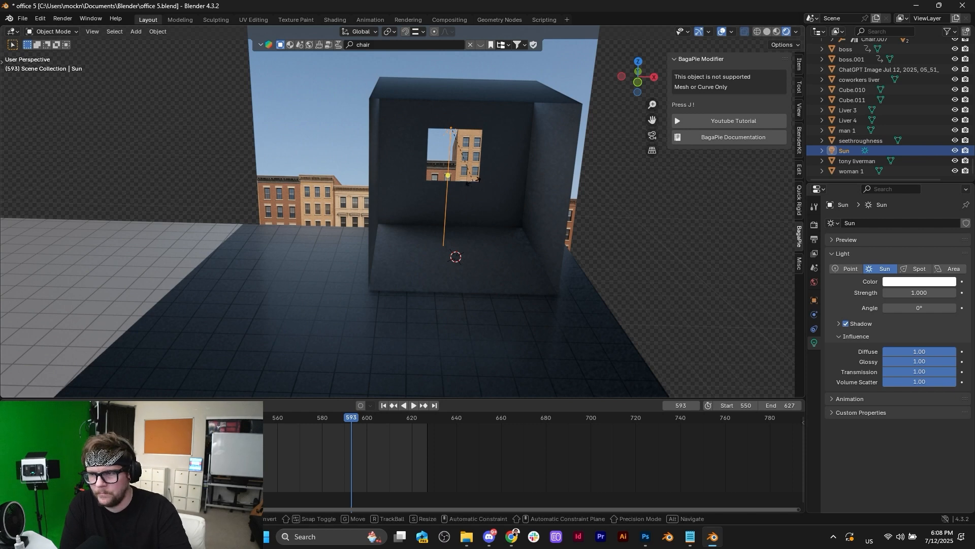
Step: Rotate the Sun light about the global X axis to tilt its beam toward the test box's window opening
key("r")
key("x")
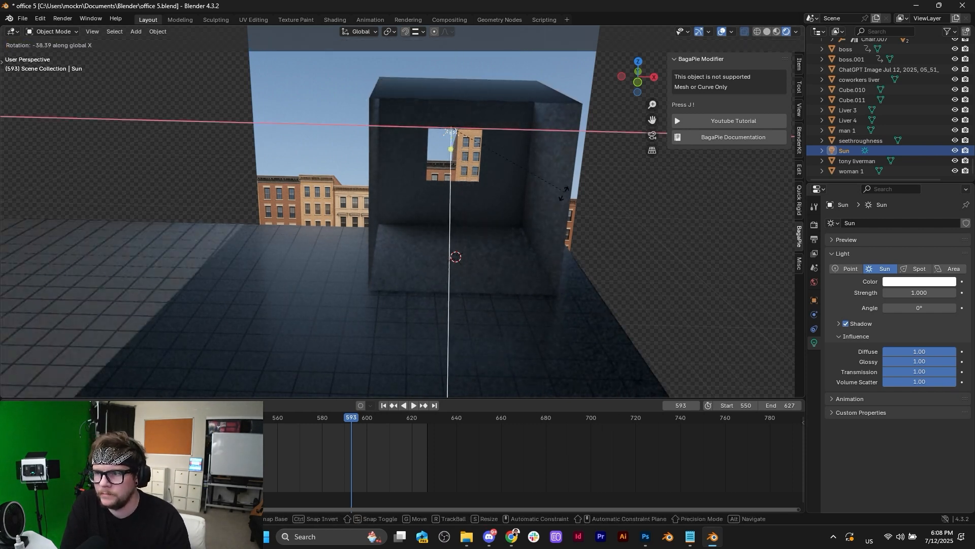
left_click(507, 225)
Step: Move the test box together with the Sun light about 9 m along negative Y, out of the city backdrop's shadow
scroll(507, 225, "down", 6)
middle_click_drag(503, 225, 431, 222)
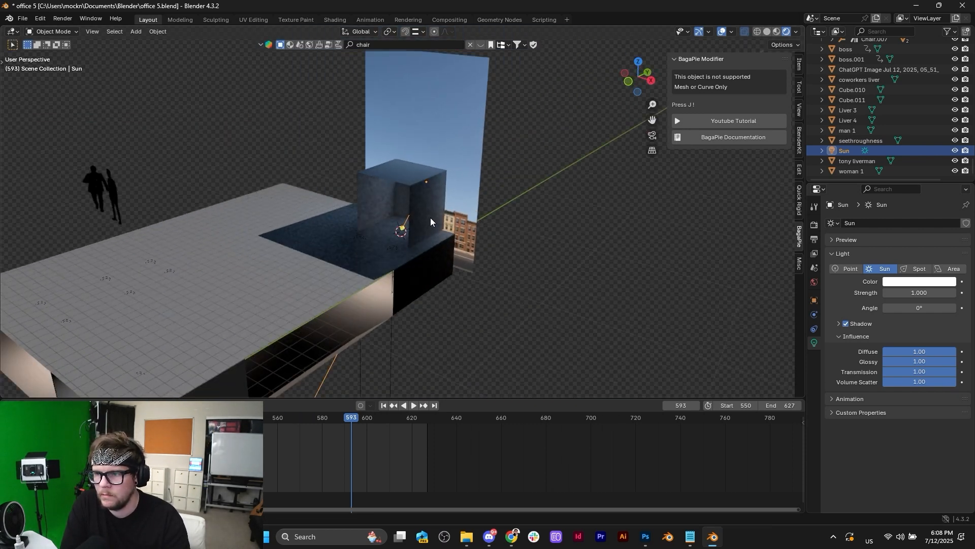
left_click(431, 221)
key("g")
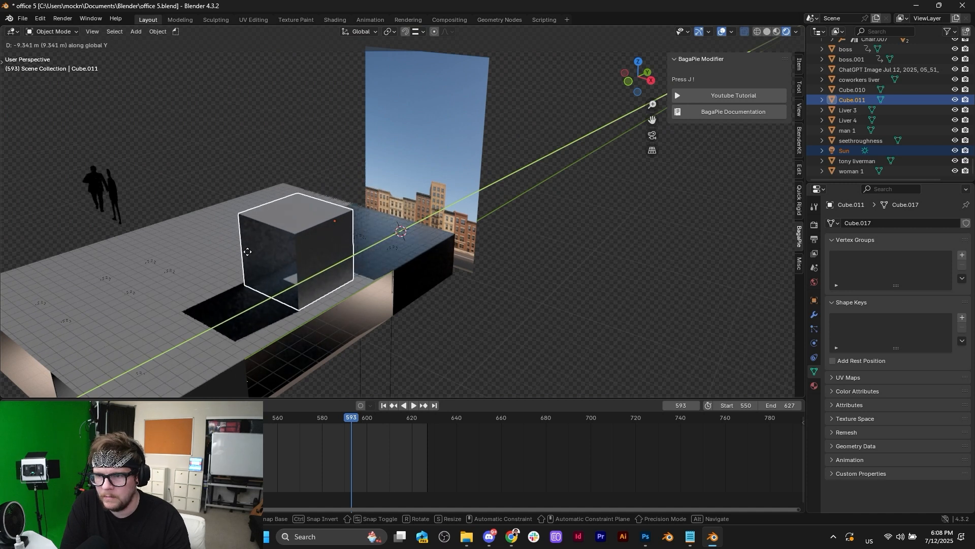
left_click(269, 274)
middle_click_drag(269, 273, 424, 286)
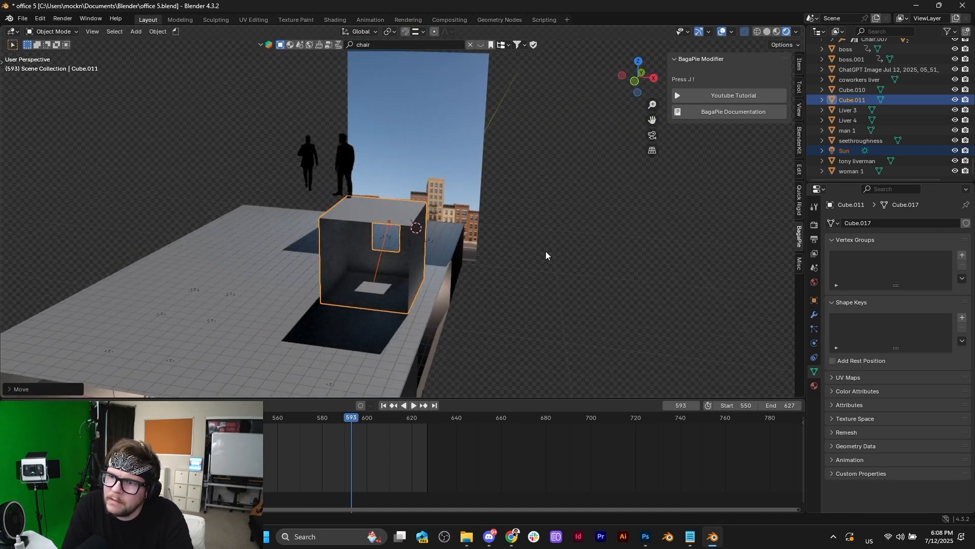
left_click(461, 182)
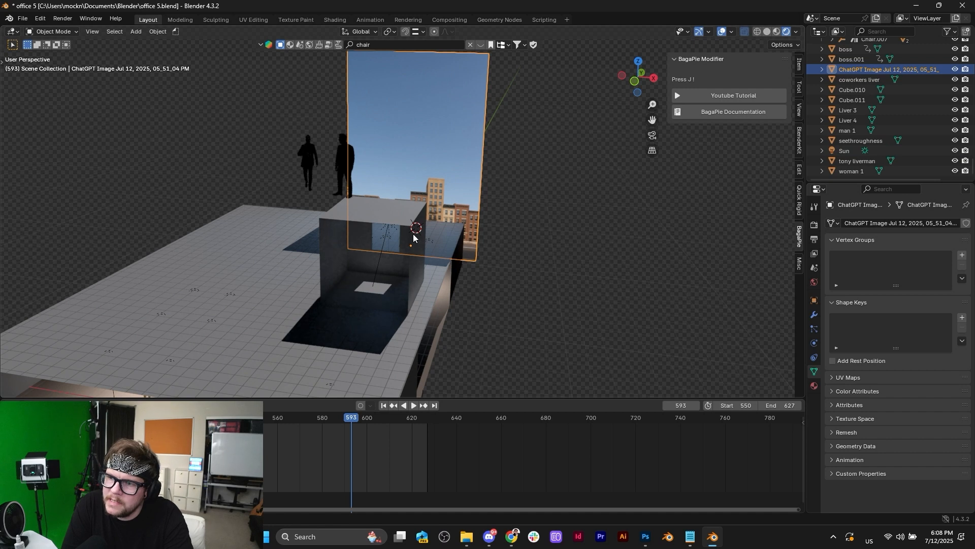
middle_click_drag(502, 205, 447, 251)
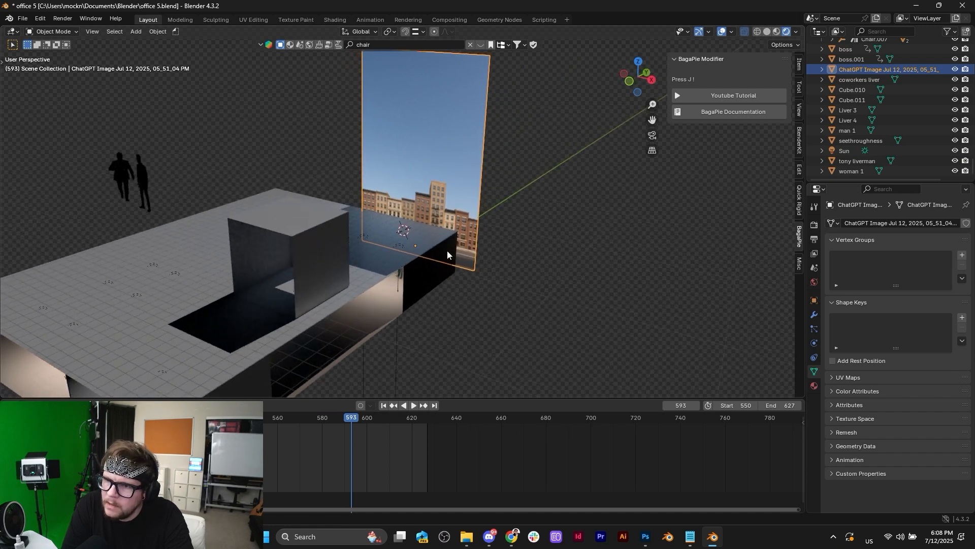
middle_click_drag(510, 254, 441, 285)
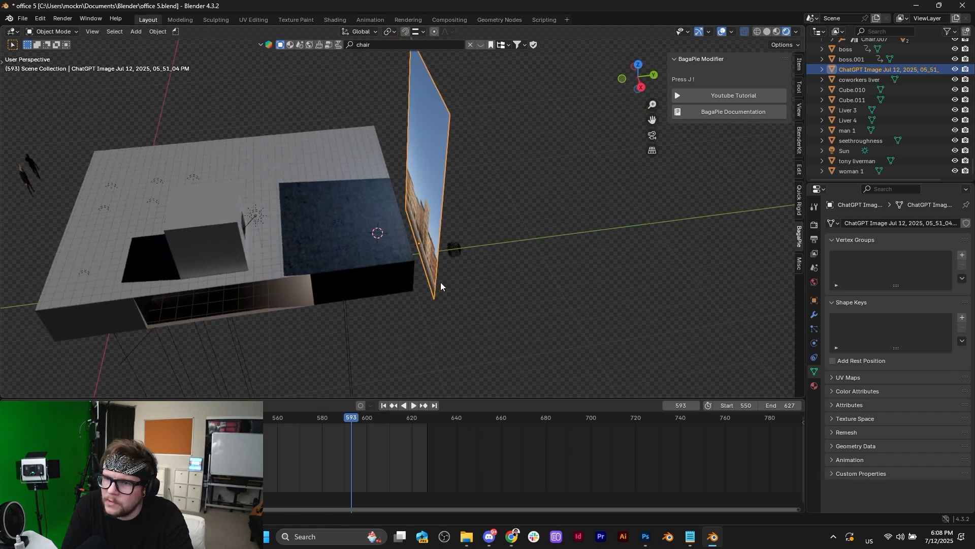
left_click(252, 215)
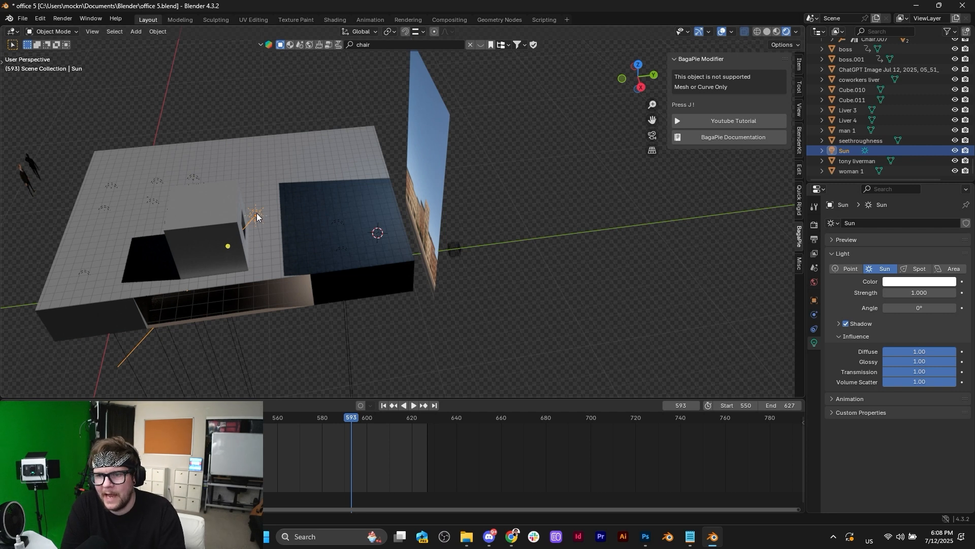
key("g")
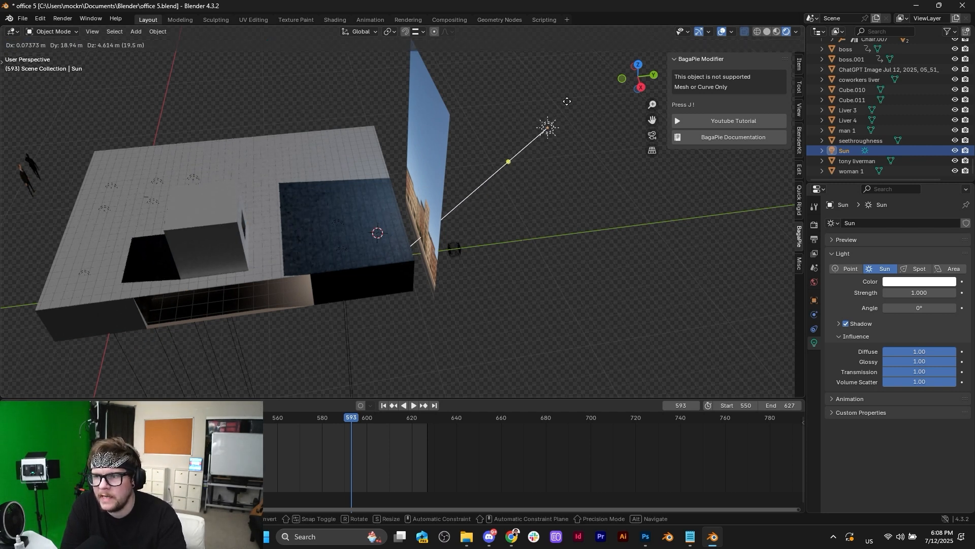
key("Escape")
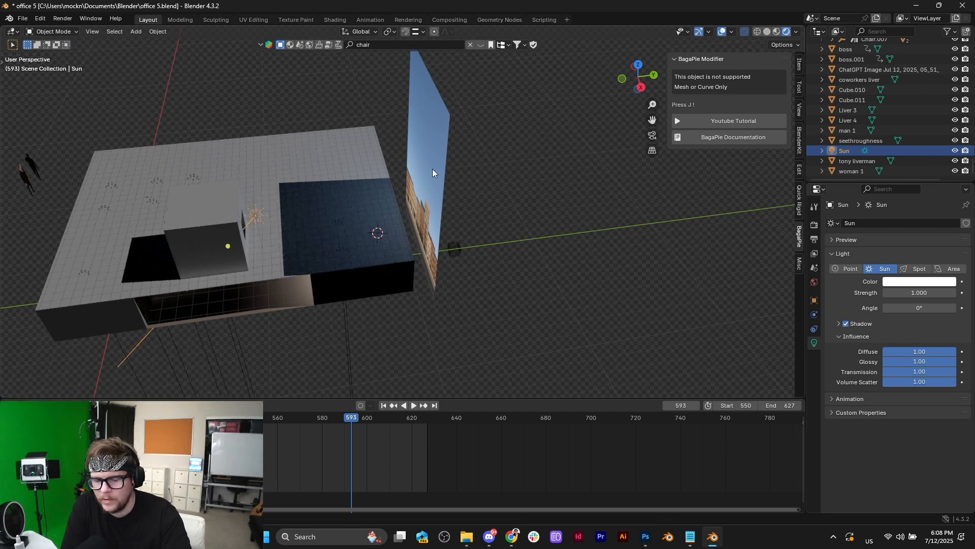
key("r")
key("z")
key("Escape")
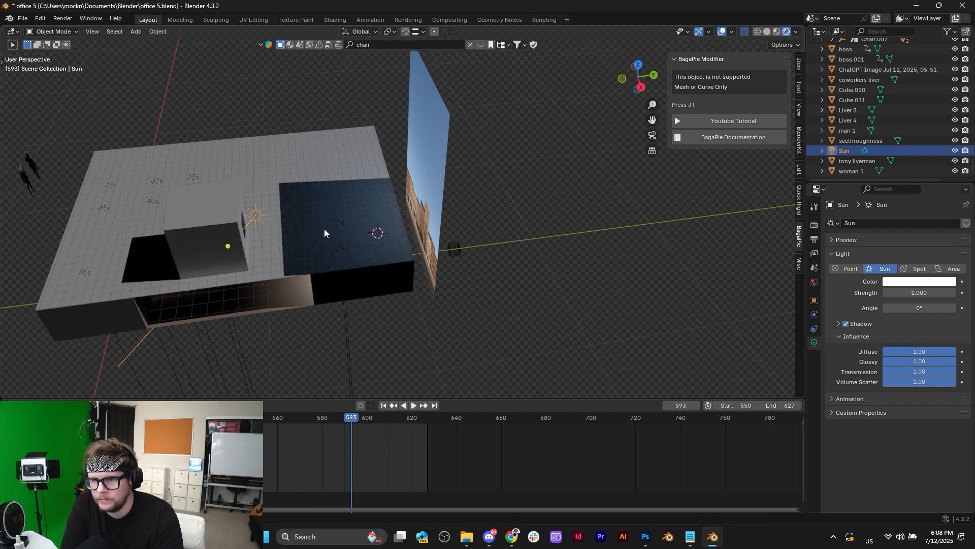
Step: Set the city backdrop material's roughness to 1 and enable shadow backface culling, and check the office through the camera
left_click(427, 186)
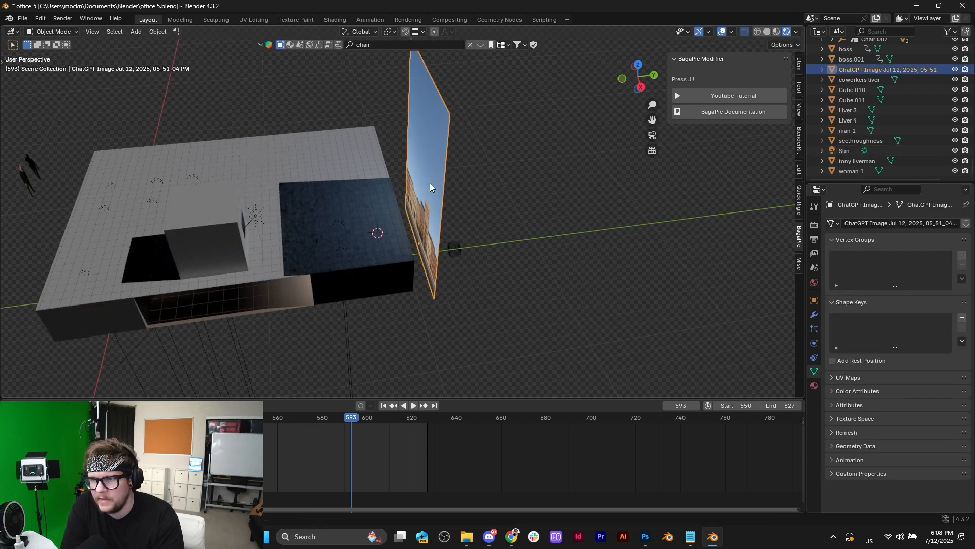
left_click(814, 385)
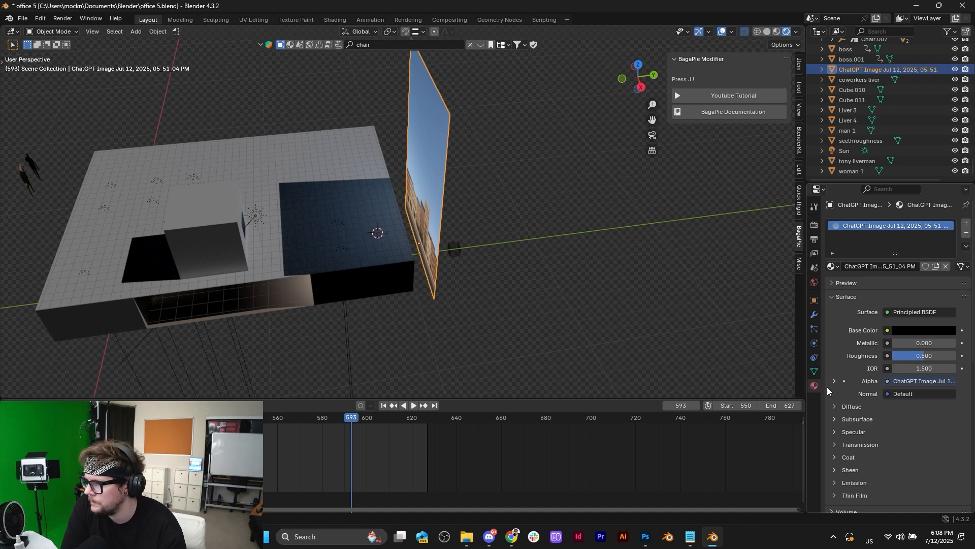
left_click_drag(910, 359, 955, 357)
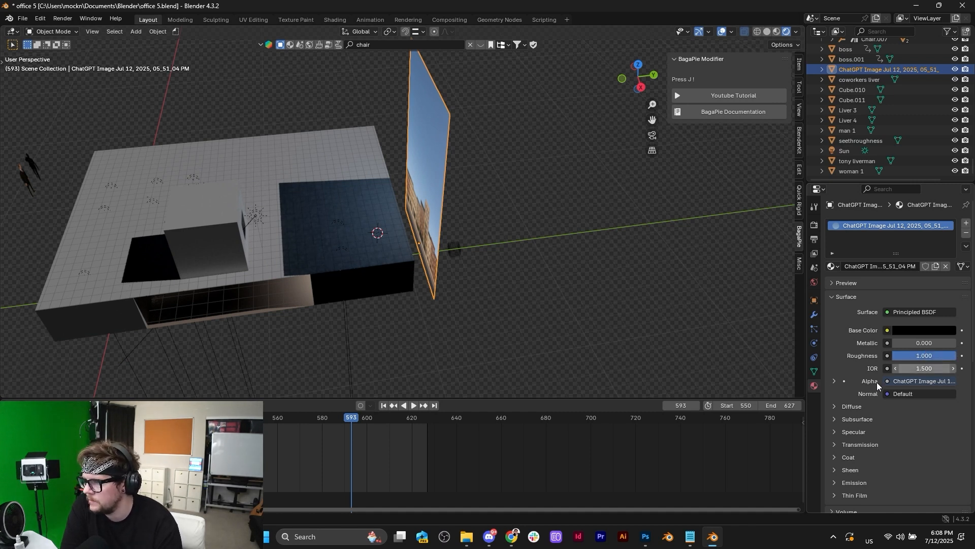
scroll(840, 443, "down", 1)
scroll(840, 437, "down", 5)
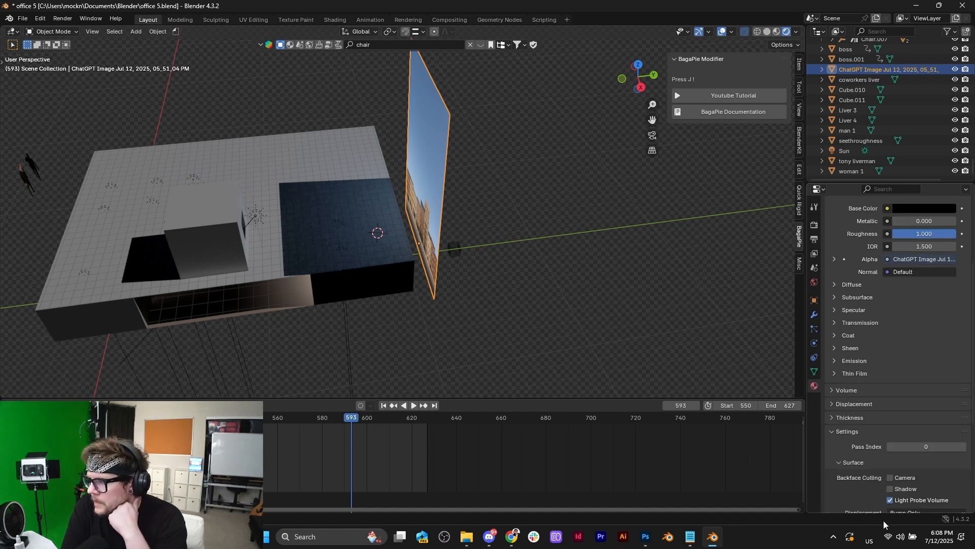
left_click(891, 489)
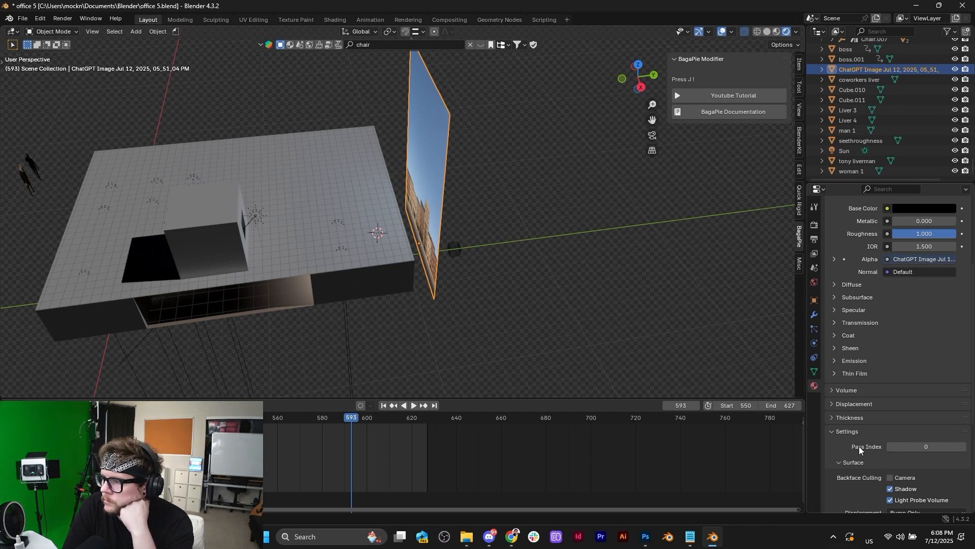
left_click(655, 136)
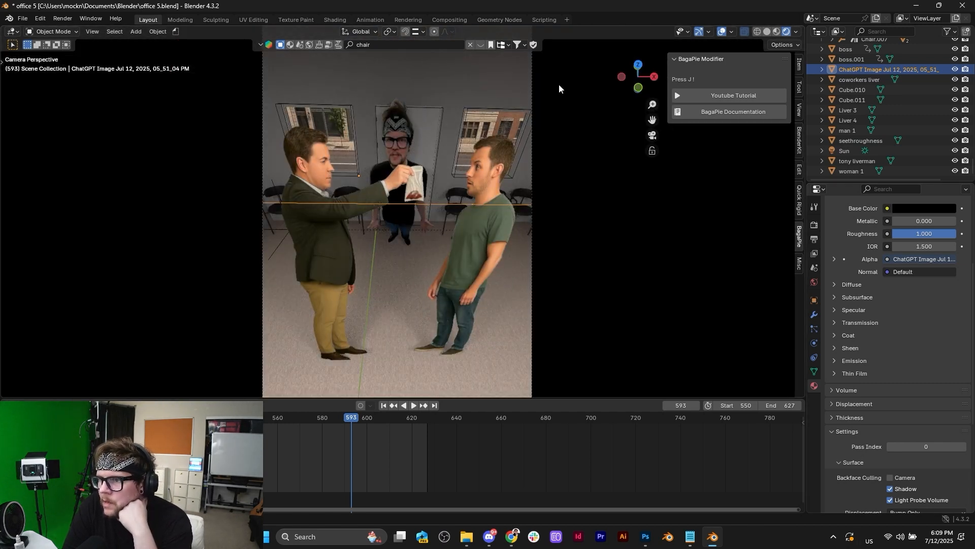
Step: Move the Sun light about 13 m along the Y axis to the city backdrop
key("KP_0")
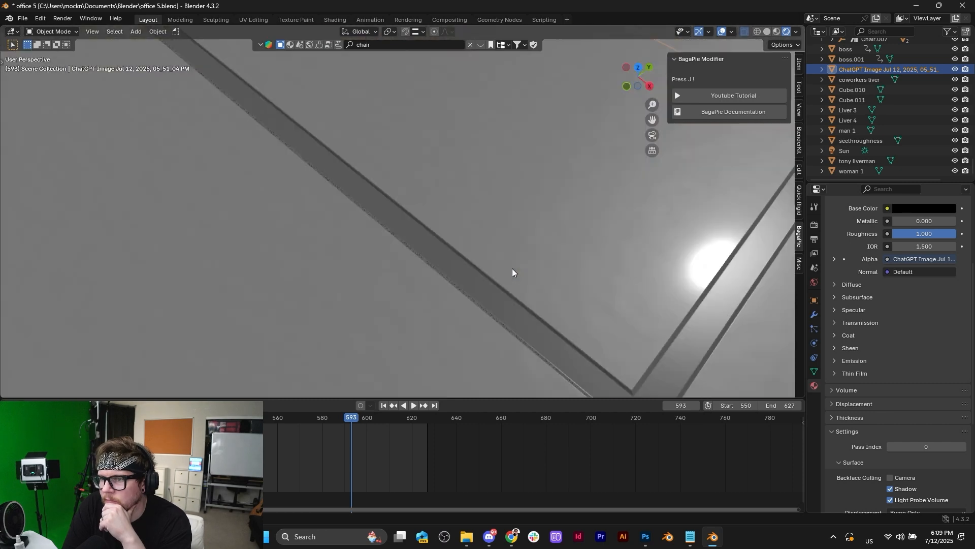
middle_click_drag(512, 269, 475, 269)
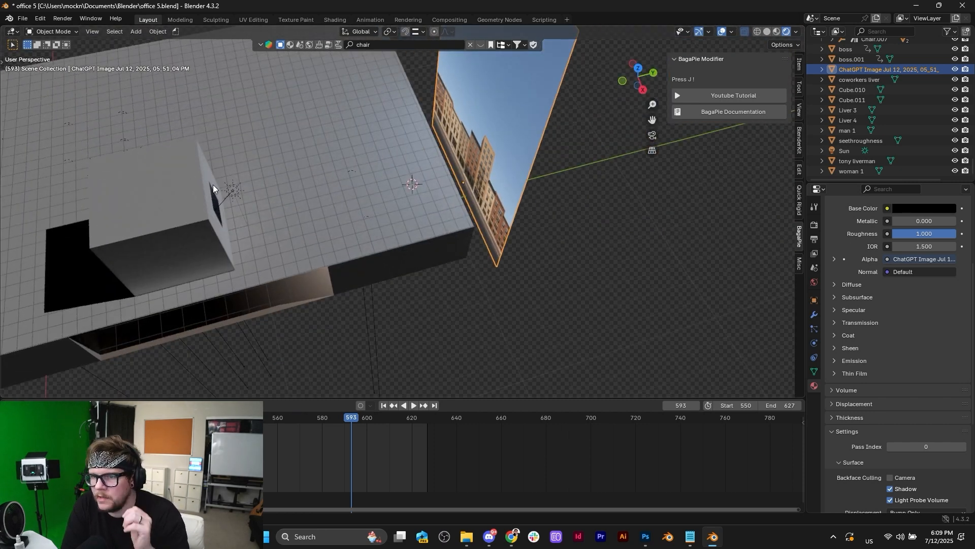
left_click(230, 190)
key("g")
key("y")
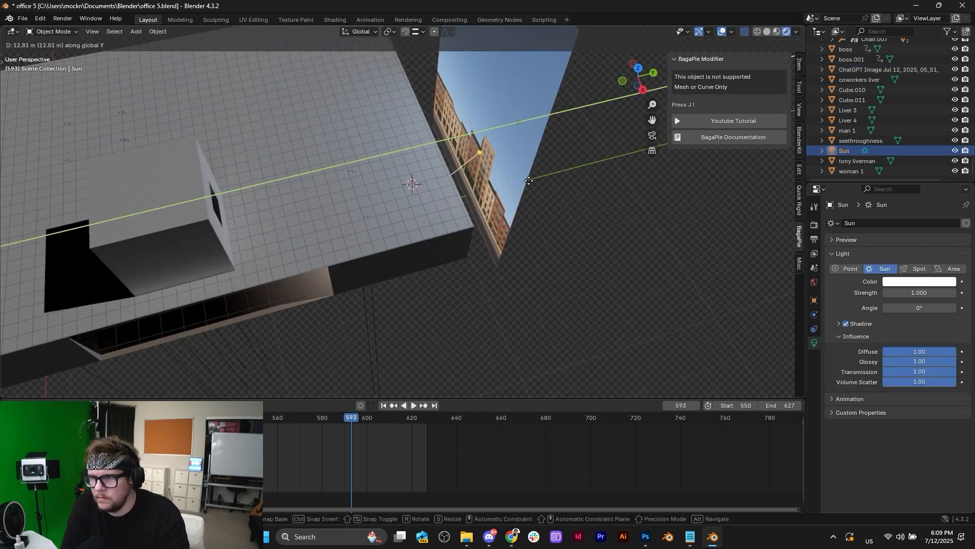
left_click(541, 176)
Step: Shift the Sun light slightly along negative X while viewing the office through the camera
key("KP_0")
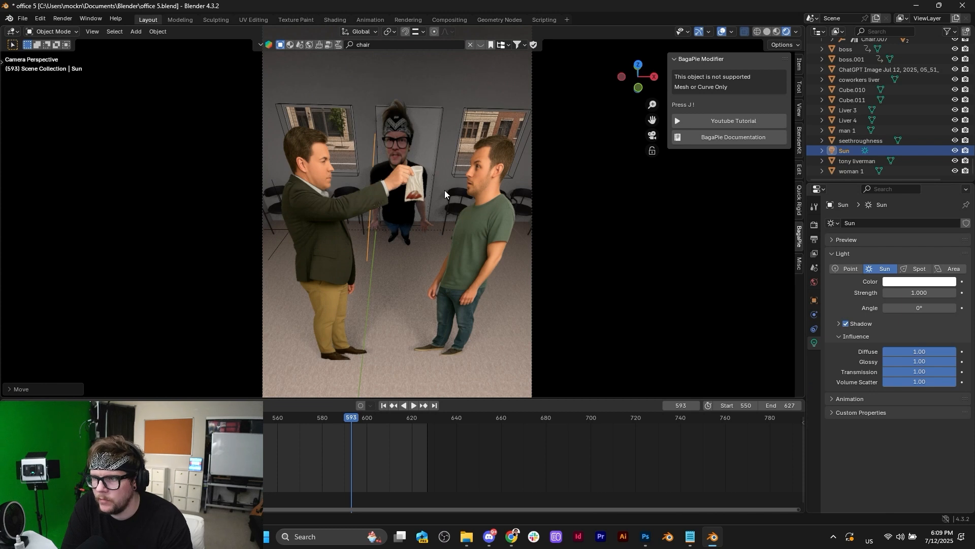
key("g")
key("x")
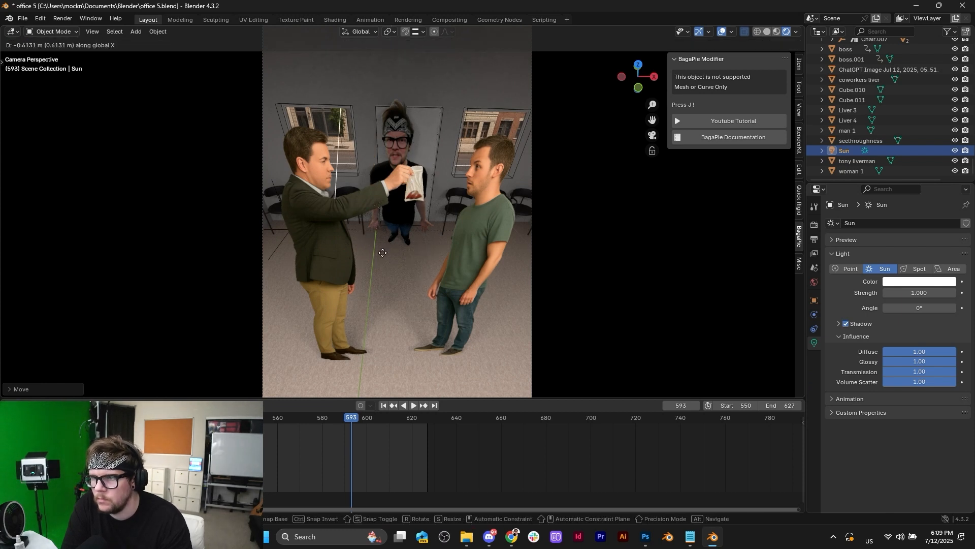
left_click(405, 248)
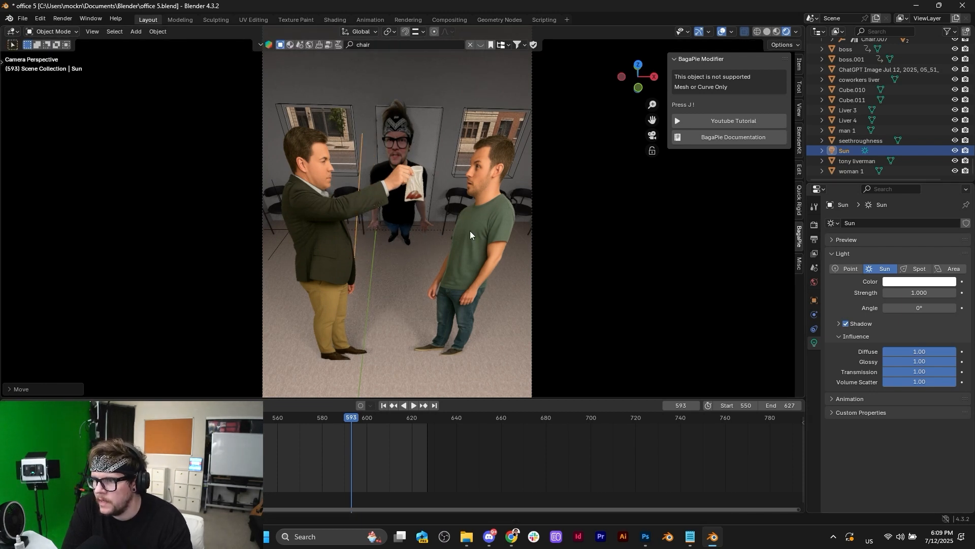
Step: Try Sun light strengths of 10 and 0, and undo both changes
double_click(920, 293)
type("10")
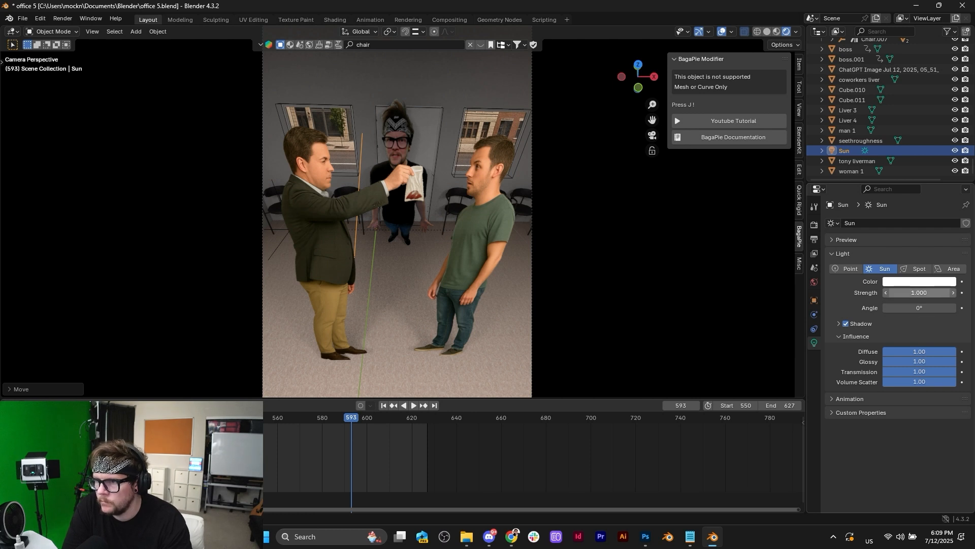
key("Return")
left_click_drag(920, 293, 869, 292)
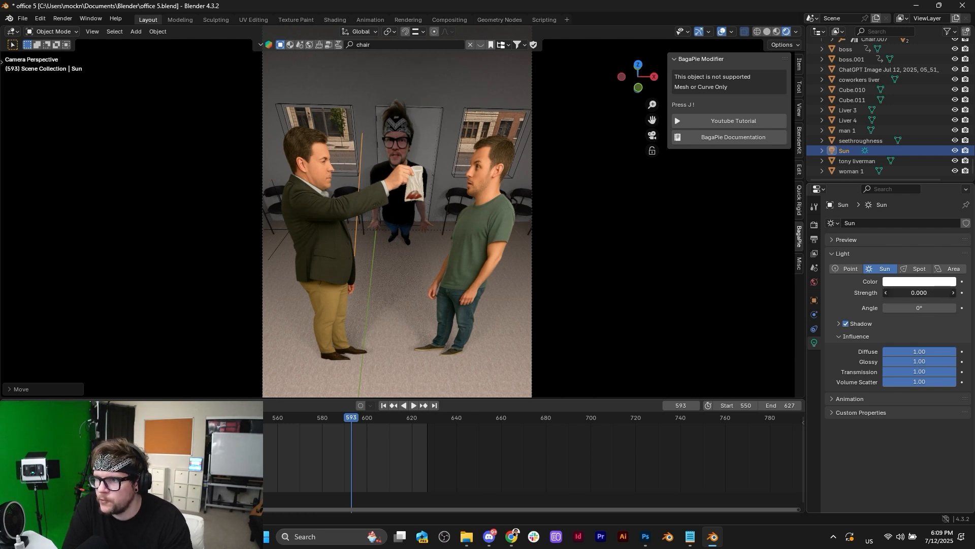
key("ctrl+z")
key("ctrl+z")
left_click(920, 308)
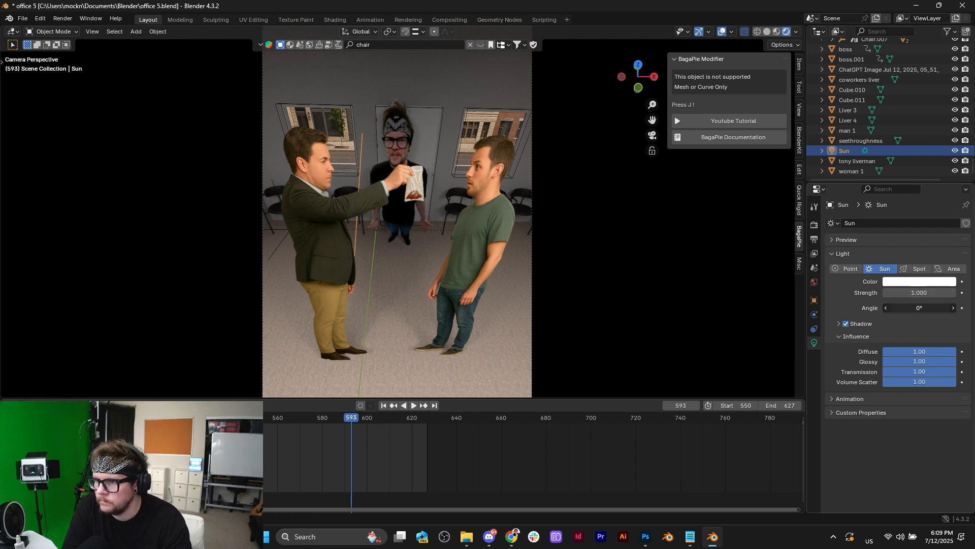
mouse_move(920, 308)
left_mouse_down()
mouse_move(889, 308)
mouse_move(921, 324)
left_mouse_up()
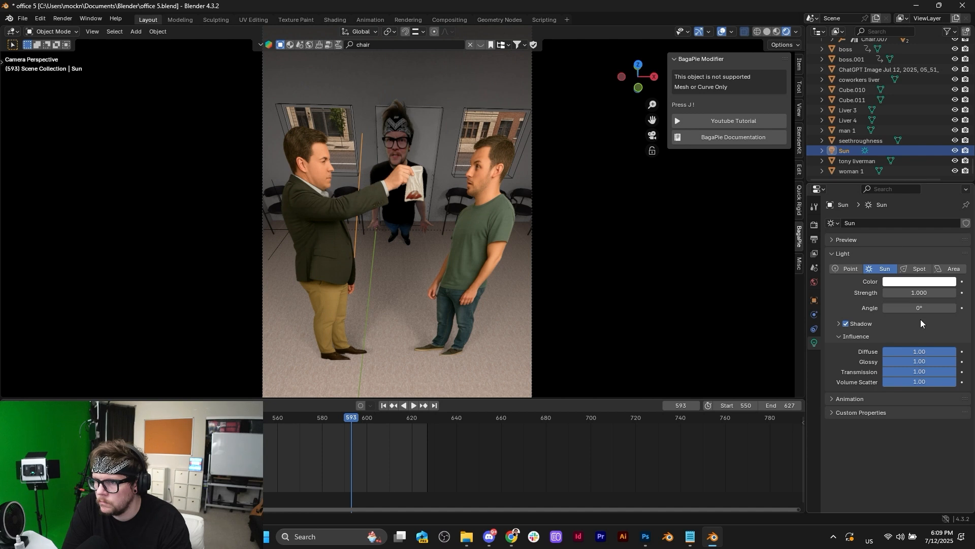
Step: Rotate the Sun light by about -11° around the global X axis to cast window light across the office floor
key("r")
key("x")
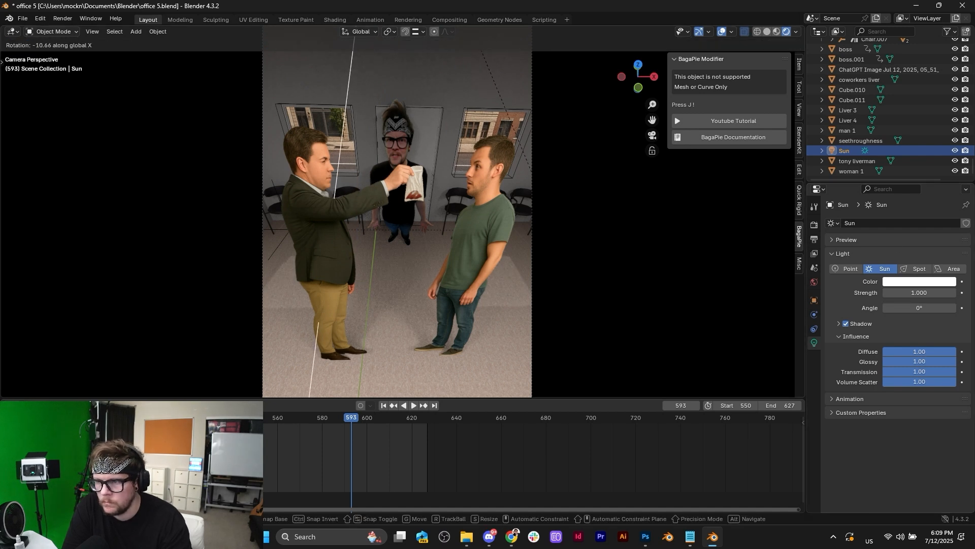
left_click(440, 225)
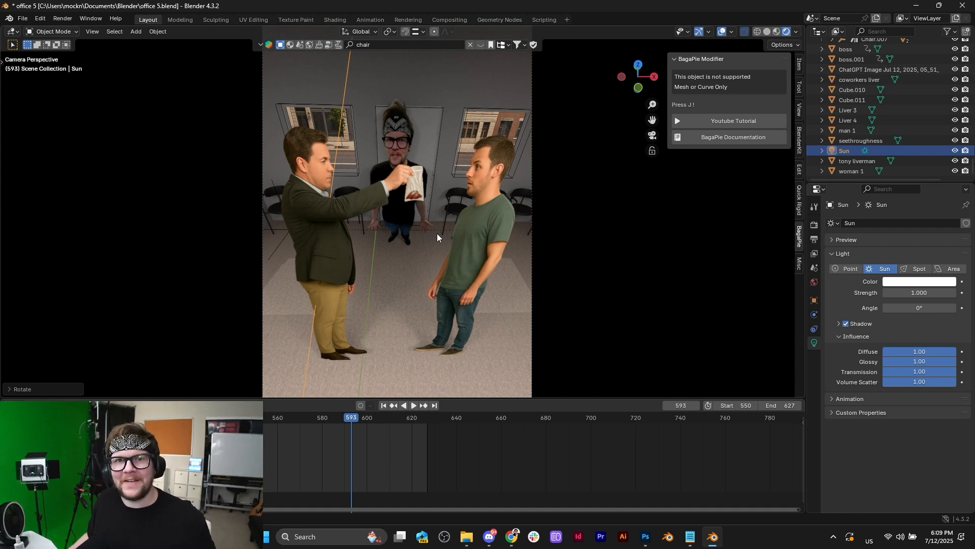
Step: Raise the Sun light's strength to 1.990 and check the whole camera frame
left_click_drag(913, 354, 958, 354)
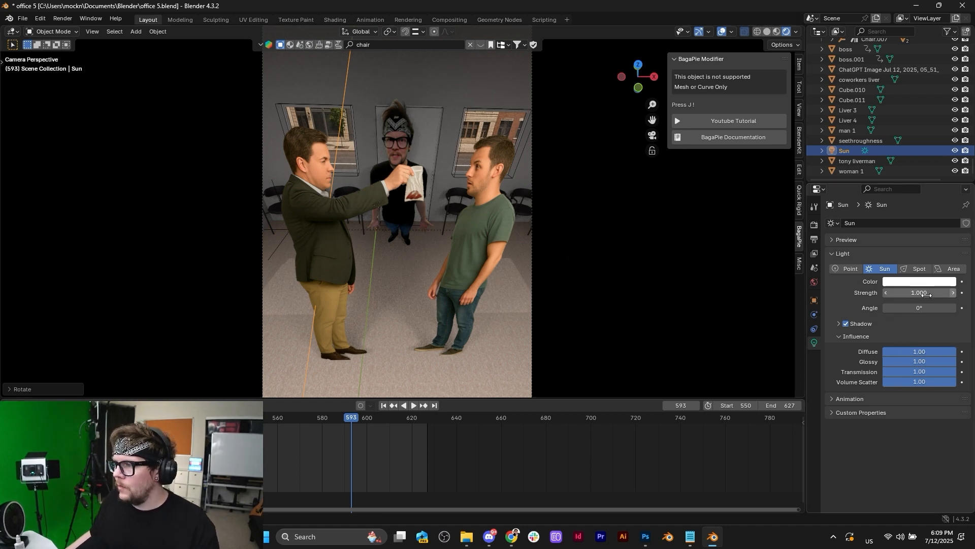
left_click_drag(921, 294, 894, 294)
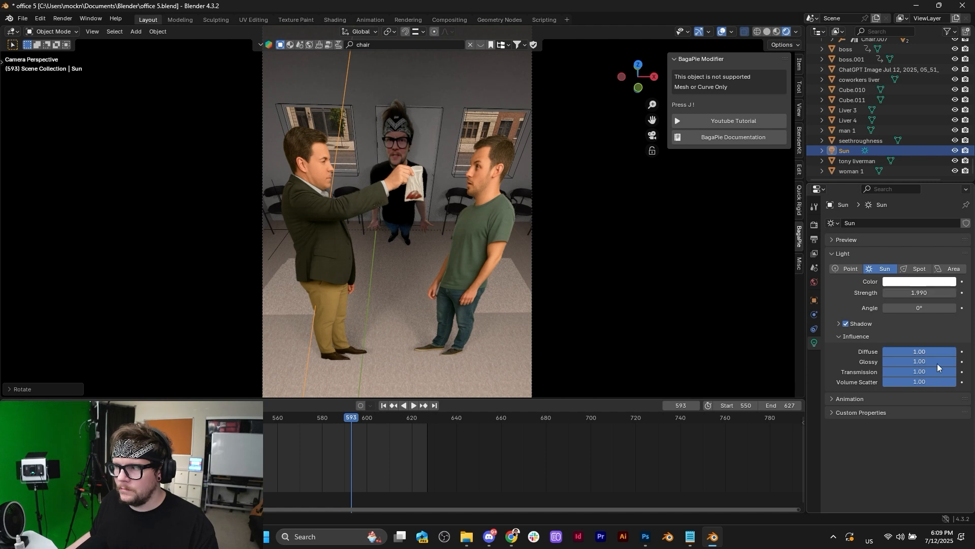
left_click(331, 293)
scroll(398, 283, "down", 2)
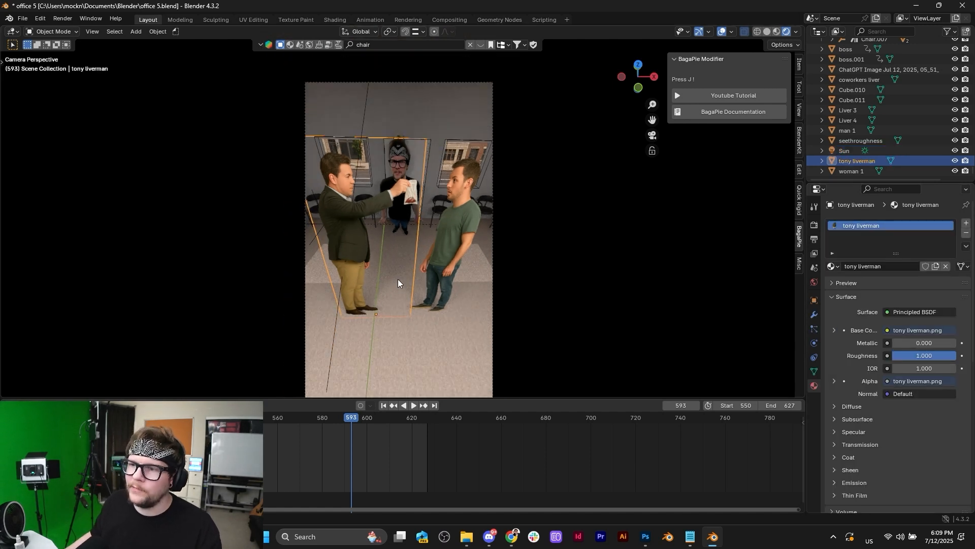
scroll(420, 274, "down", 3)
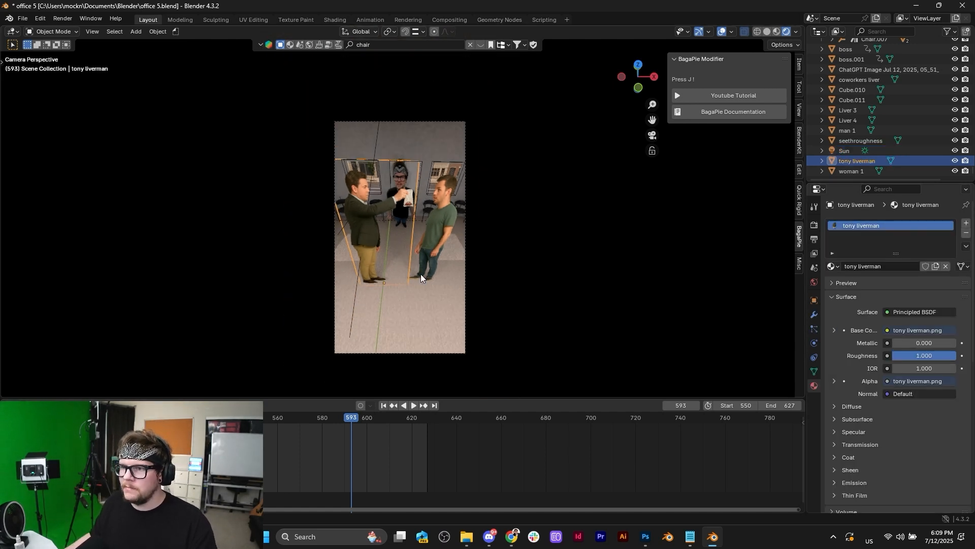
scroll(420, 275, "up", 2)
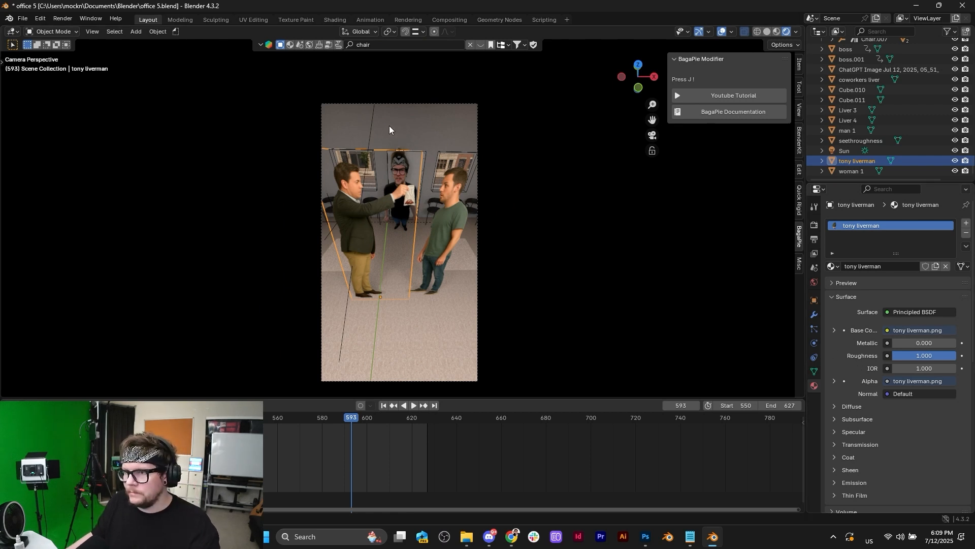
Step: Rotate the Sun light further around the global X axis and lower its diffuse influence to 0.37
left_click(373, 124)
key("r")
key("x")
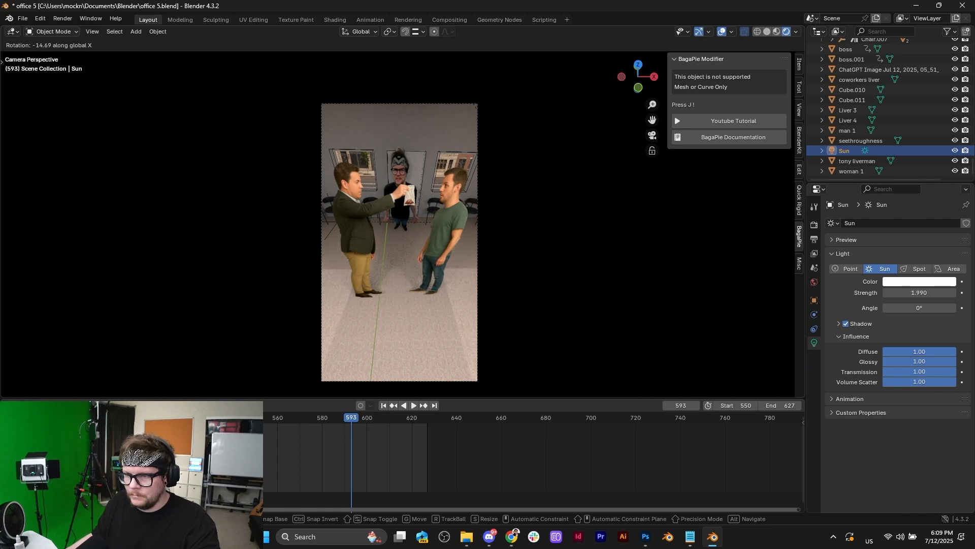
left_click(916, 361)
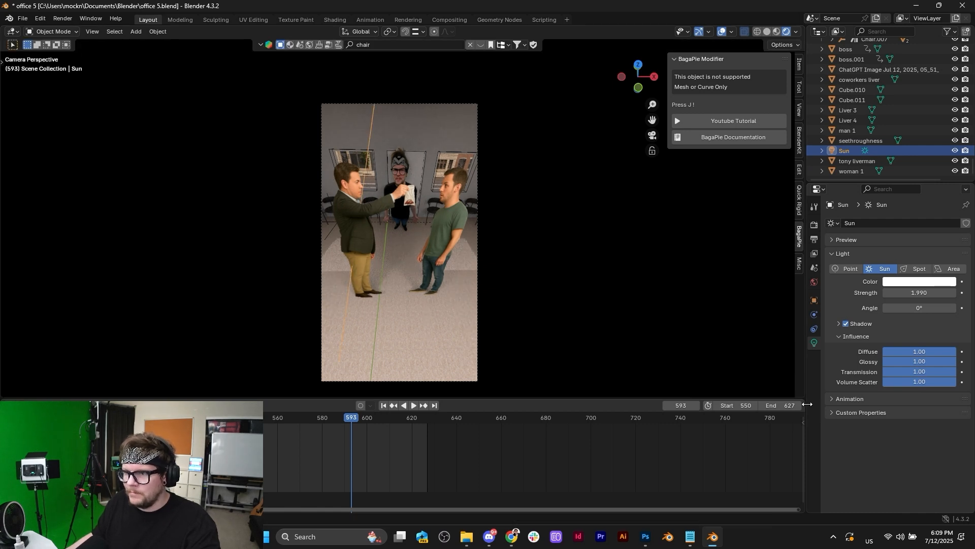
left_click_drag(920, 352, 872, 352)
left_click(839, 323)
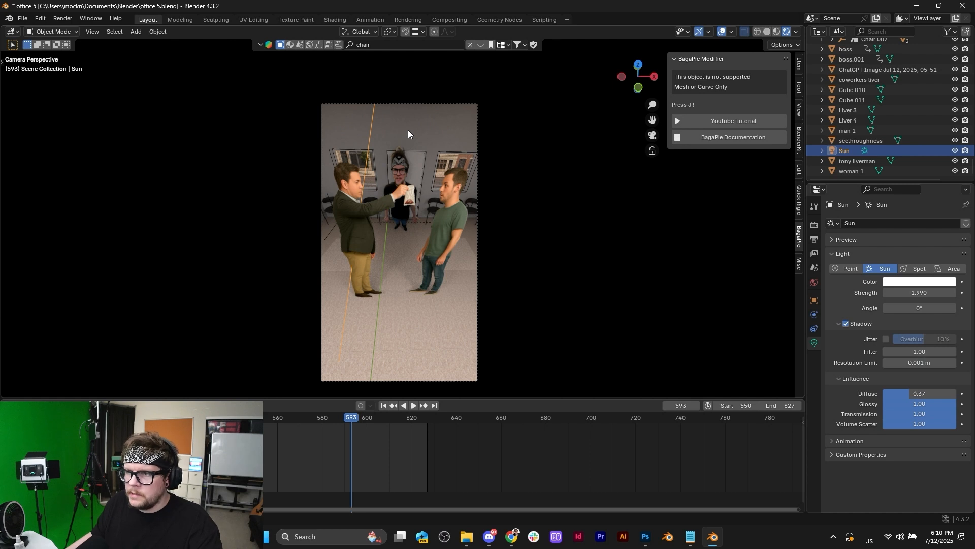
Step: Add a point light at the 3D cursor with a radius of 1.13 m and a power of 31.3 W
key("shift+a")
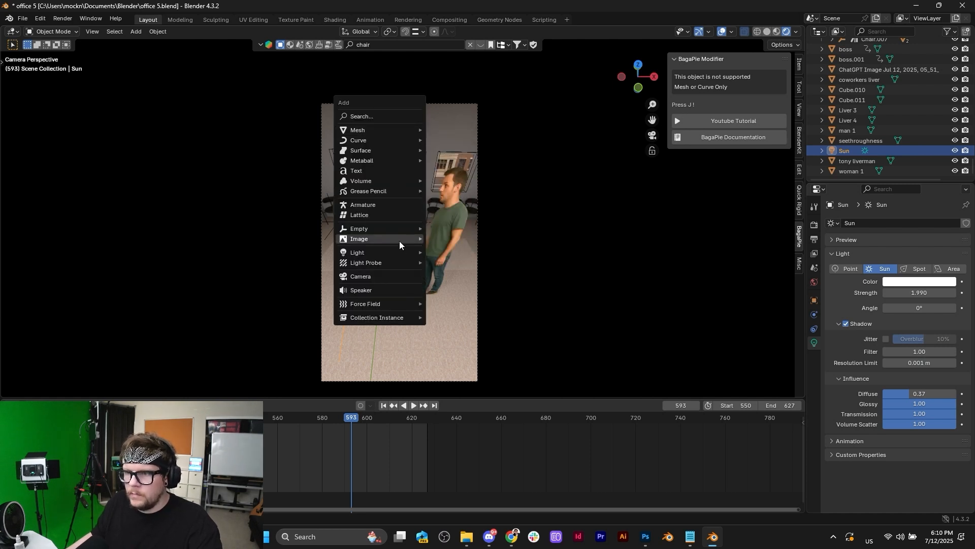
mouse_move(405, 254)
left_click(451, 252)
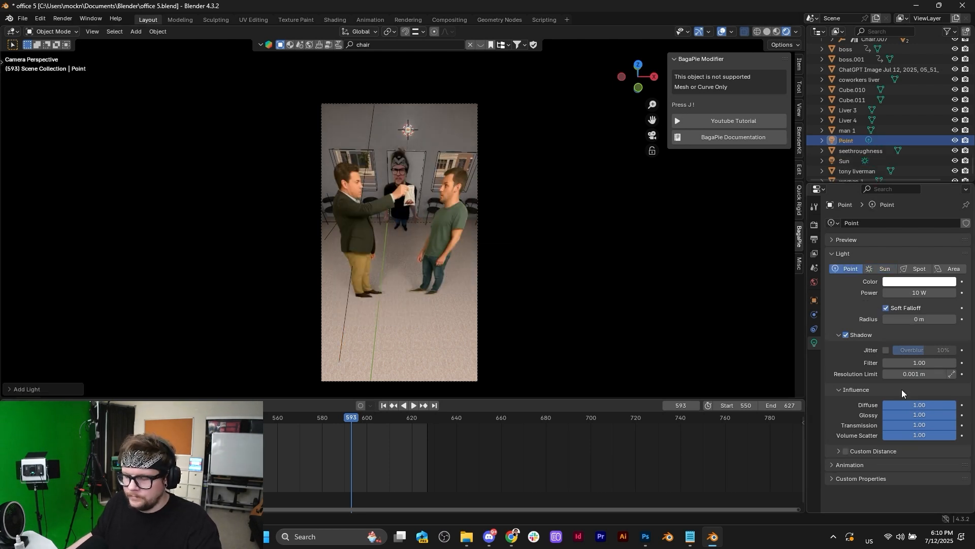
left_click_drag(899, 319, 925, 293)
Step: Reposition the point light toward the camera and lower, centred between the two men in front of the door
key("g")
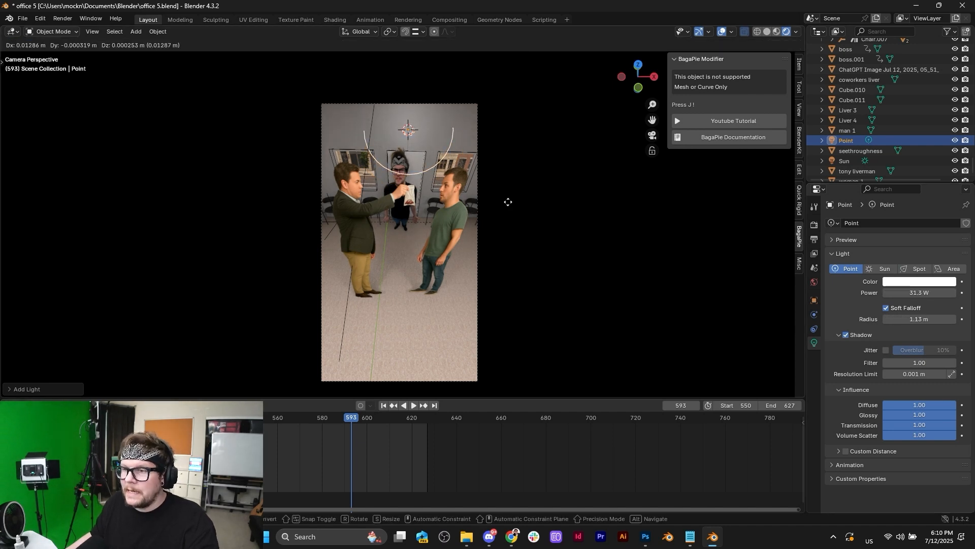
key("y")
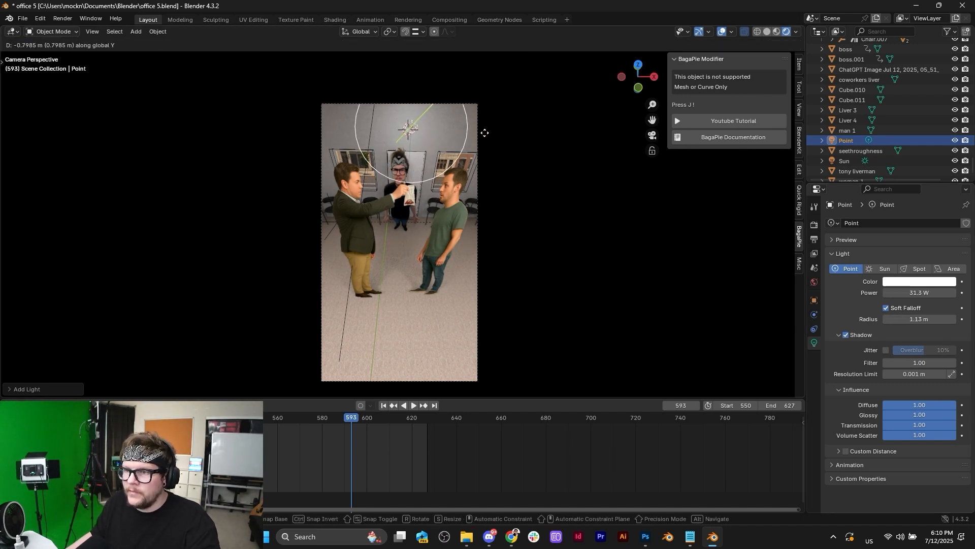
left_click(485, 123)
scroll(380, 142, "up", 2)
middle_click_drag(481, 102, 476, 163, "shift")
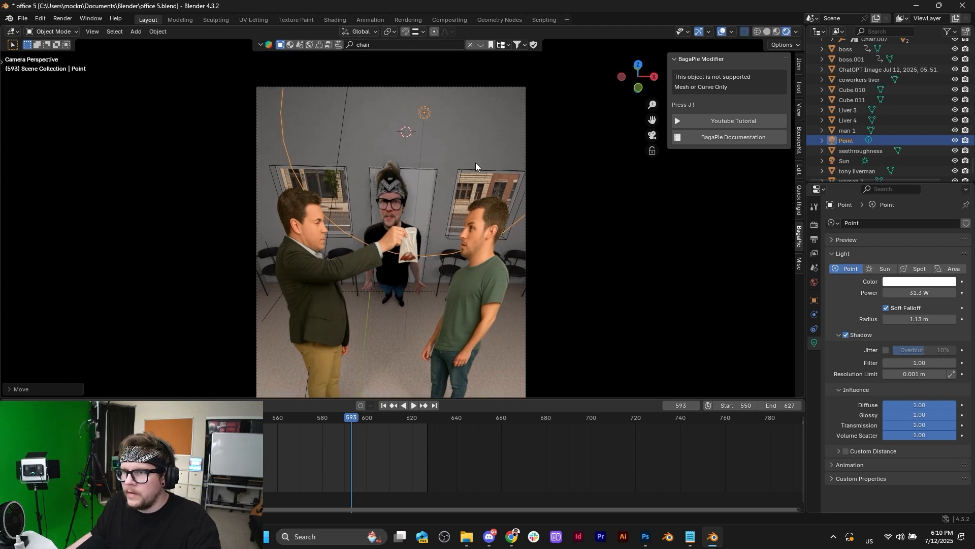
key("g")
key("z")
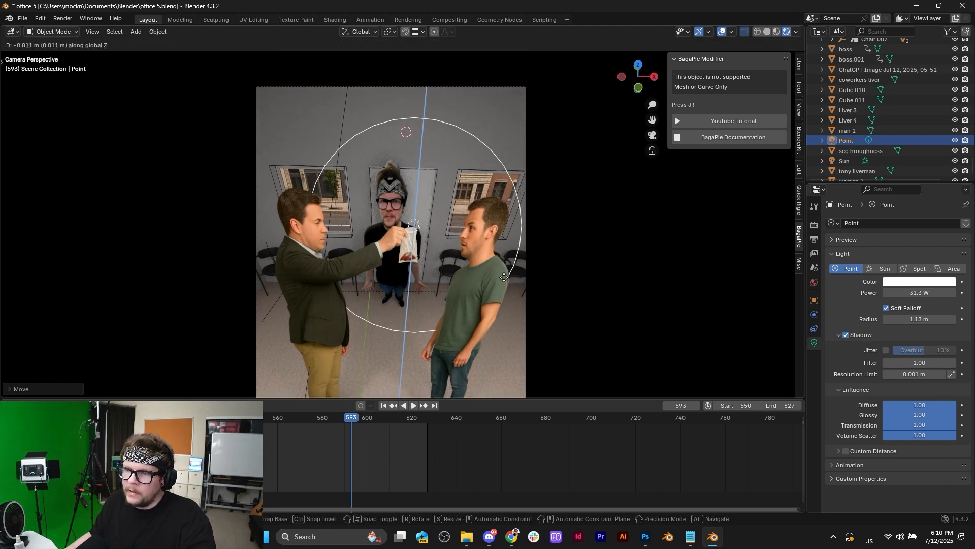
key("y")
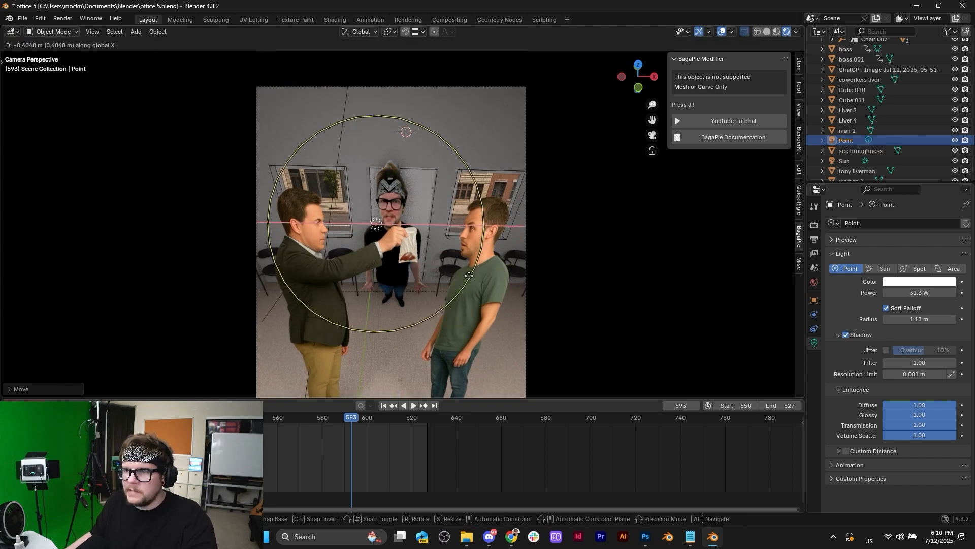
left_click(499, 261)
Step: Turn off the point light's shadow and raise its power to 48.8 W
left_click(846, 335)
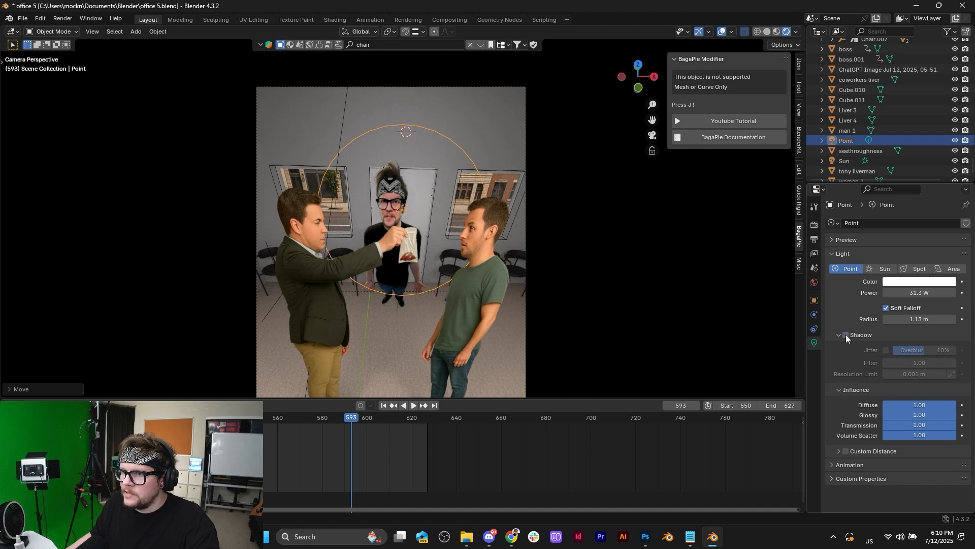
left_click_drag(914, 293, 941, 293)
scroll(485, 196, "down", 4)
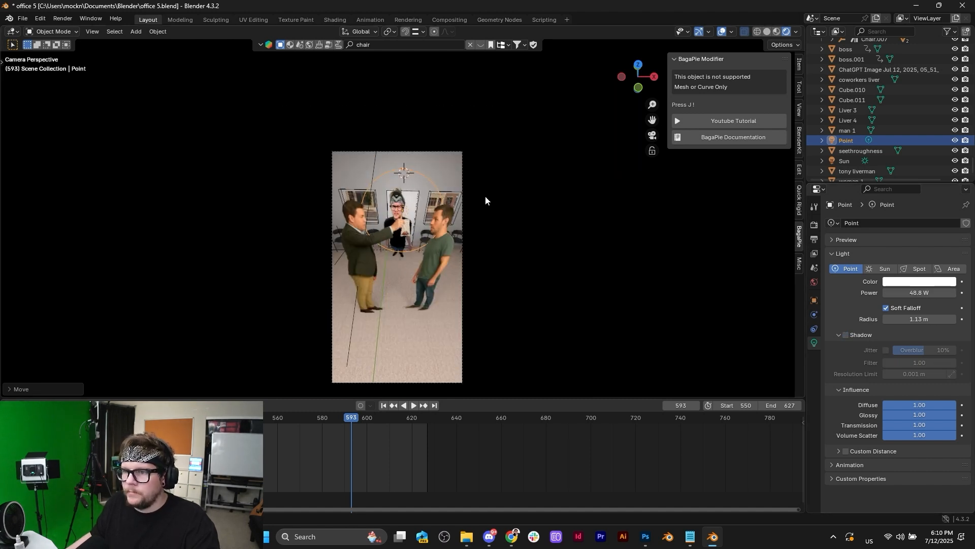
Step: Render the current frame as an image, examine the lighting at several sizes, and close the render
left_click(59, 19)
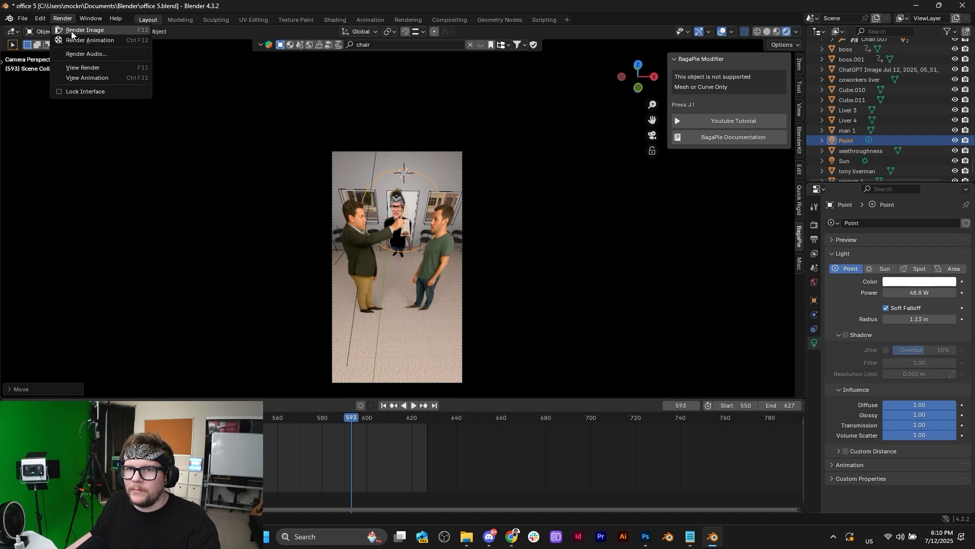
left_click(71, 31)
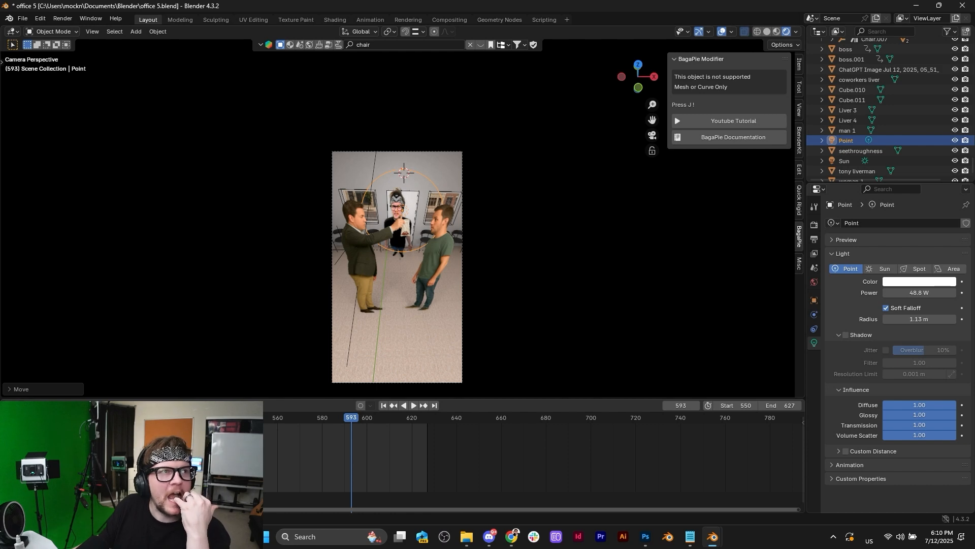
left_click_drag(0, 20, 260, 80)
scroll(354, 368, "down", 4)
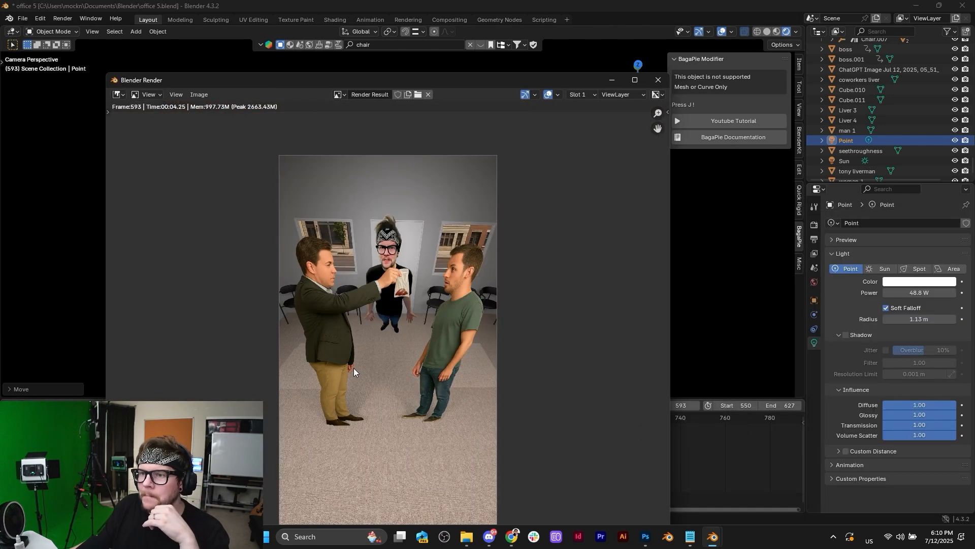
scroll(354, 368, "up", 1)
scroll(346, 367, "down", 1)
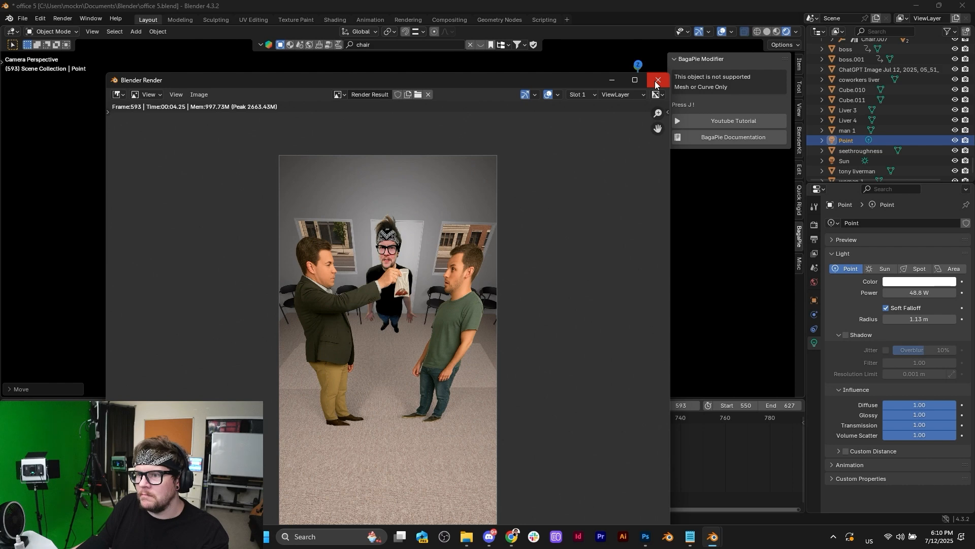
scroll(540, 301, "down", 5)
scroll(529, 308, "up", 4)
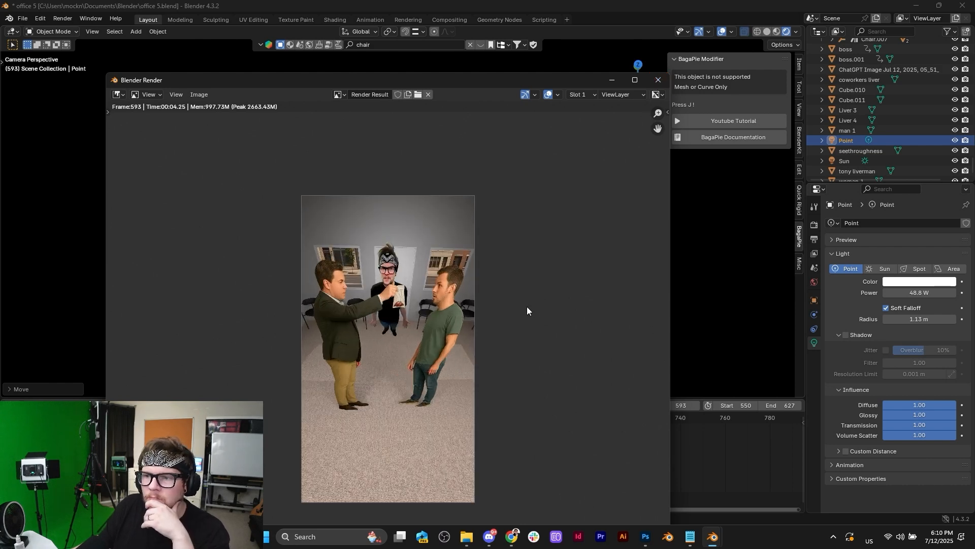
left_click(658, 80)
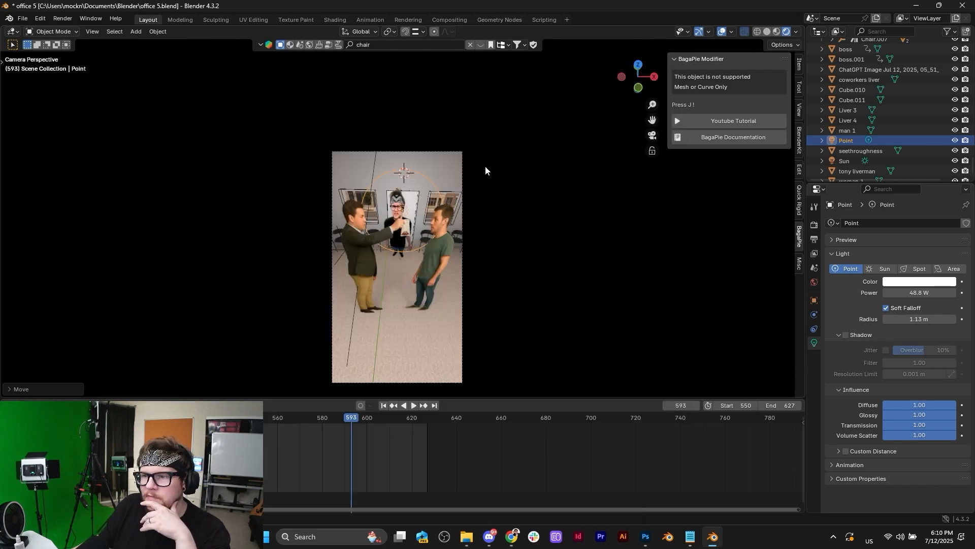
Step: Try to rotate Camera.001 by a few degrees around the global X axis
left_click(379, 148)
key("r")
key("x")
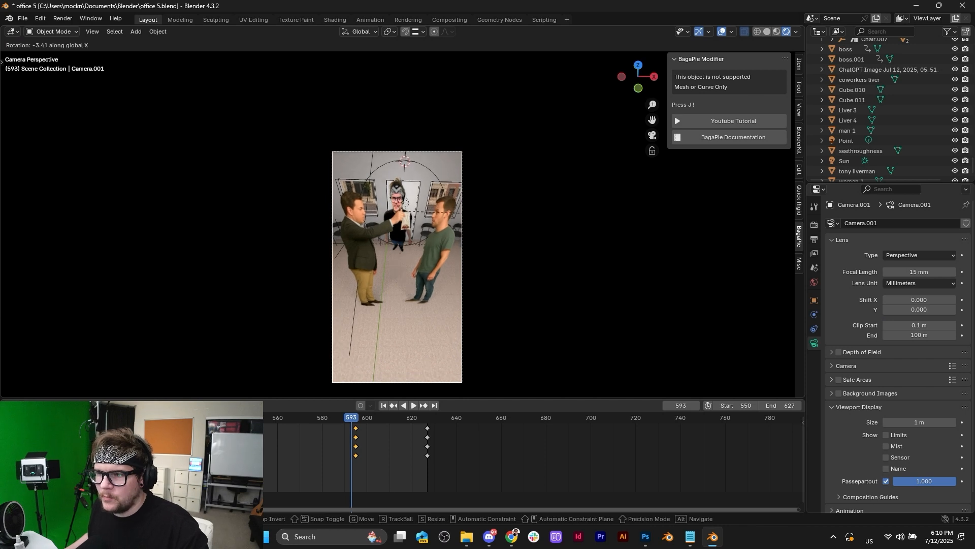
left_click(526, 210)
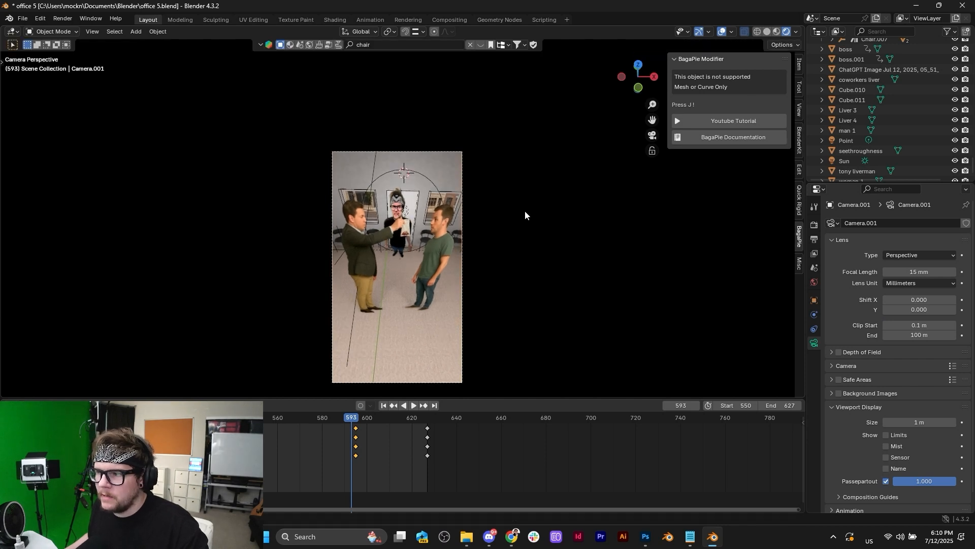
Step: Set Camera.001's delta rotation X to -4° and play back the shot to check the framing
left_click(816, 300)
mouse_move(917, 426)
left_mouse_down()
mouse_move(937, 426)
mouse_move(914, 417)
left_mouse_up()
key("ctrl+z")
right_click(920, 417)
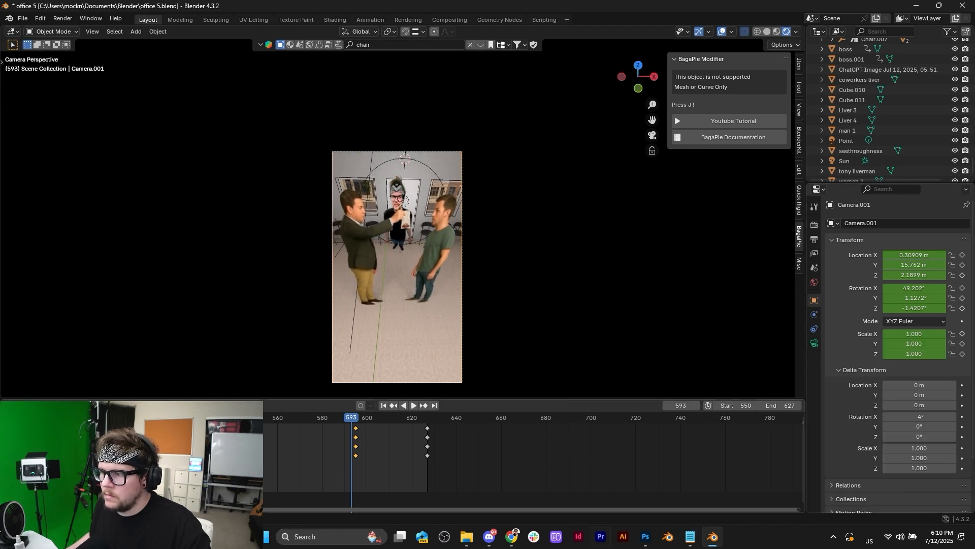
left_click_drag(343, 426, 256, 416)
key("space")
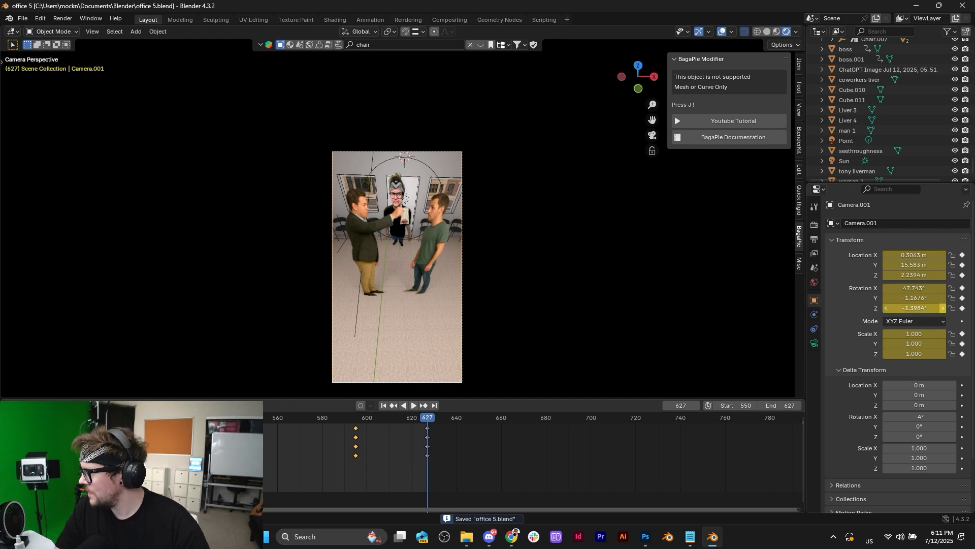
Step: Locate the Liver 5 video in the Liver folder on the Desktop using File Explorer
left_click_drag(974, 284, 291, 86)
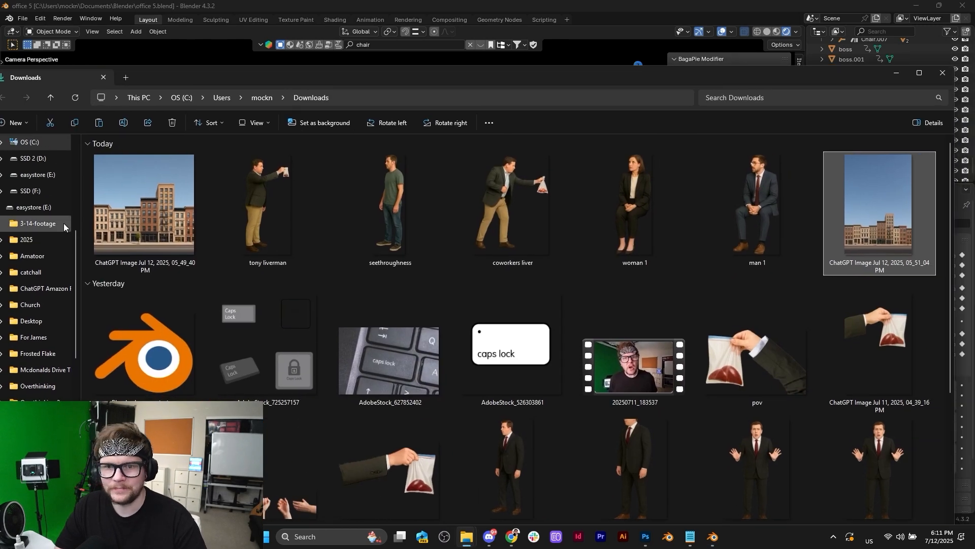
scroll(14, 293, "up", 5)
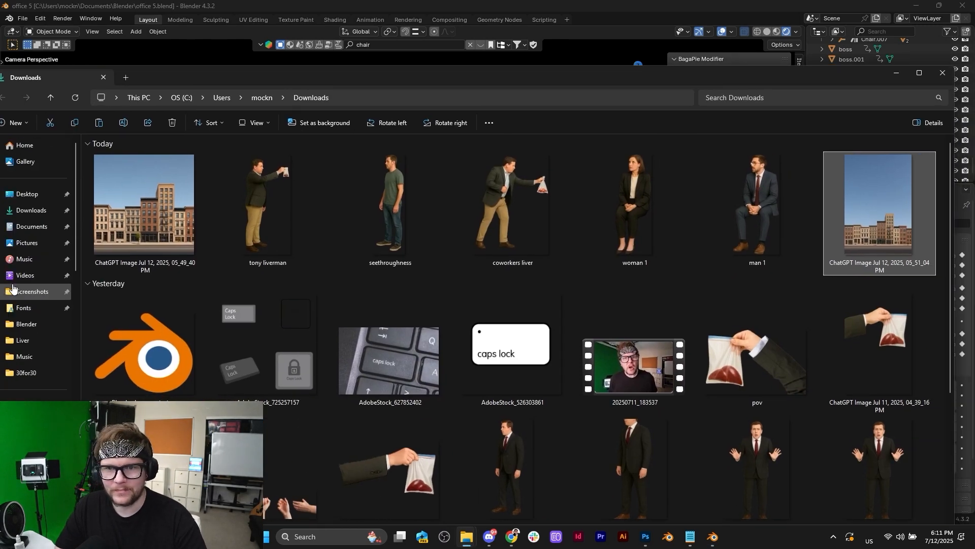
left_click(32, 199)
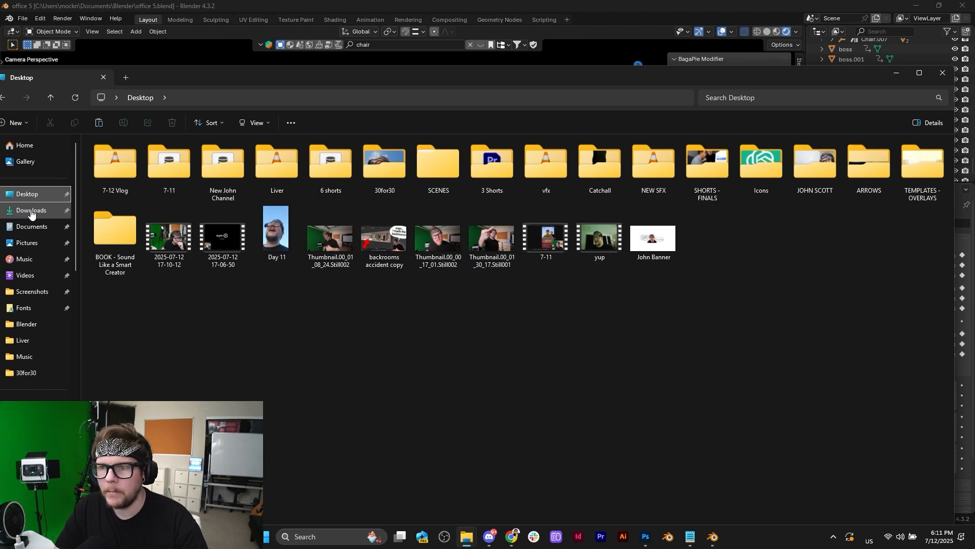
left_click(260, 189)
double_click(260, 189)
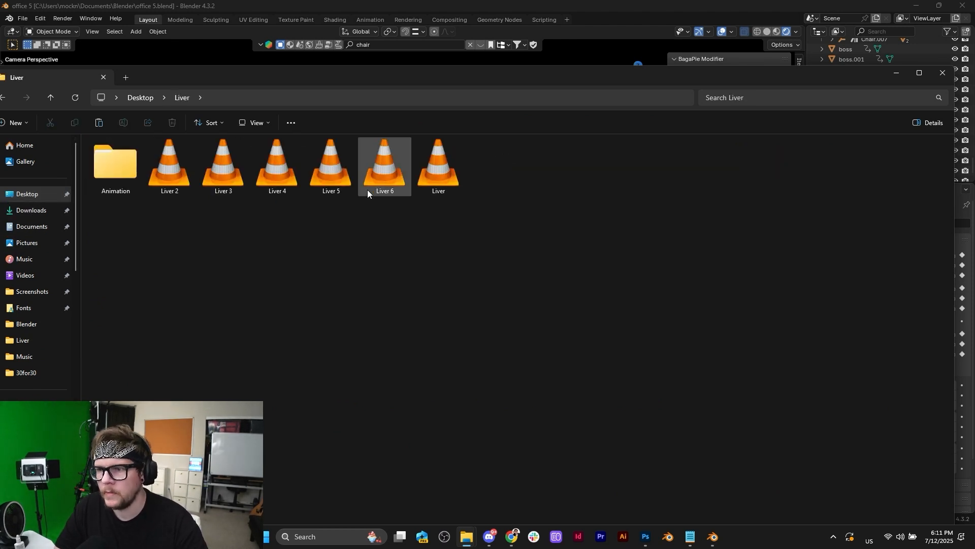
left_click(331, 186)
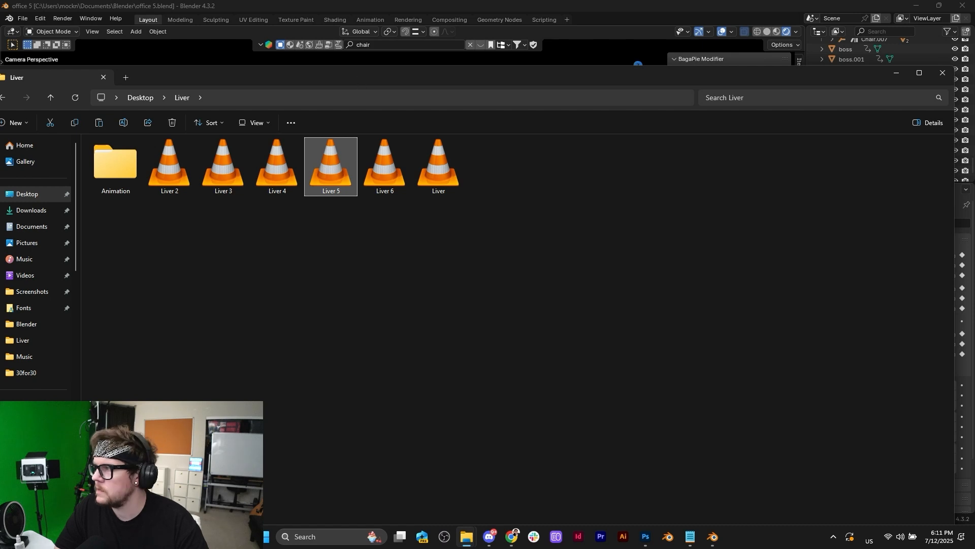
key("alt+F4")
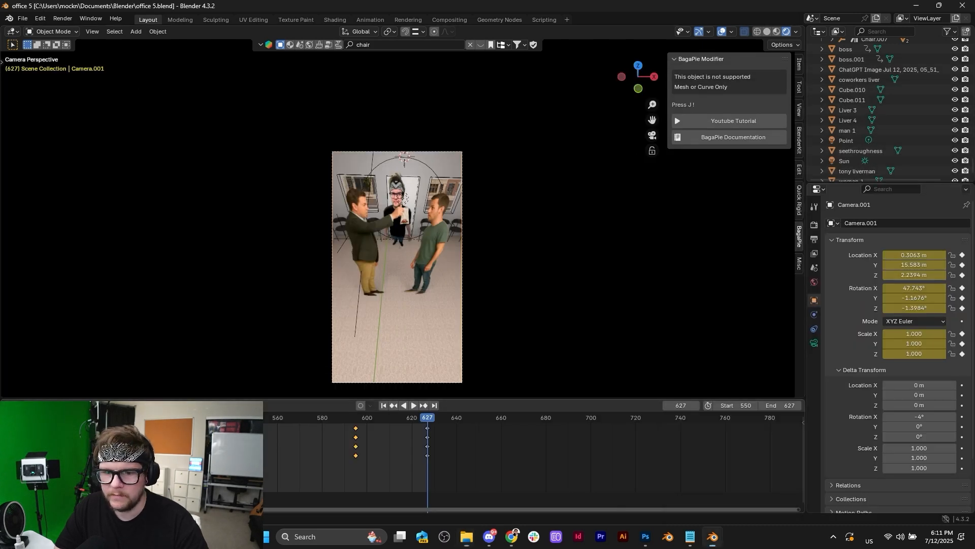
Step: Change the timeline area to the Video Sequencer and show the space after the Liver 4 strip
left_click(13, 405)
left_click(30, 387)
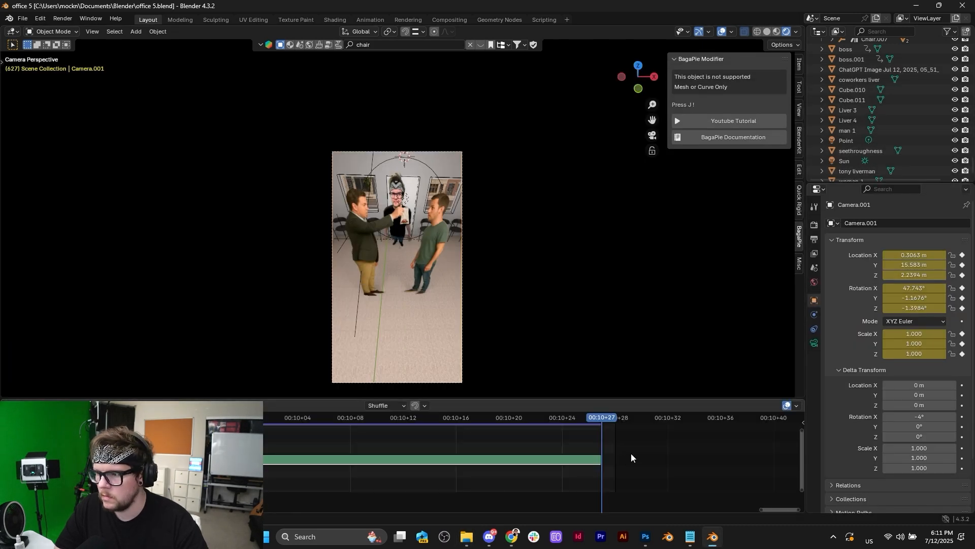
scroll(625, 457, "down", 5)
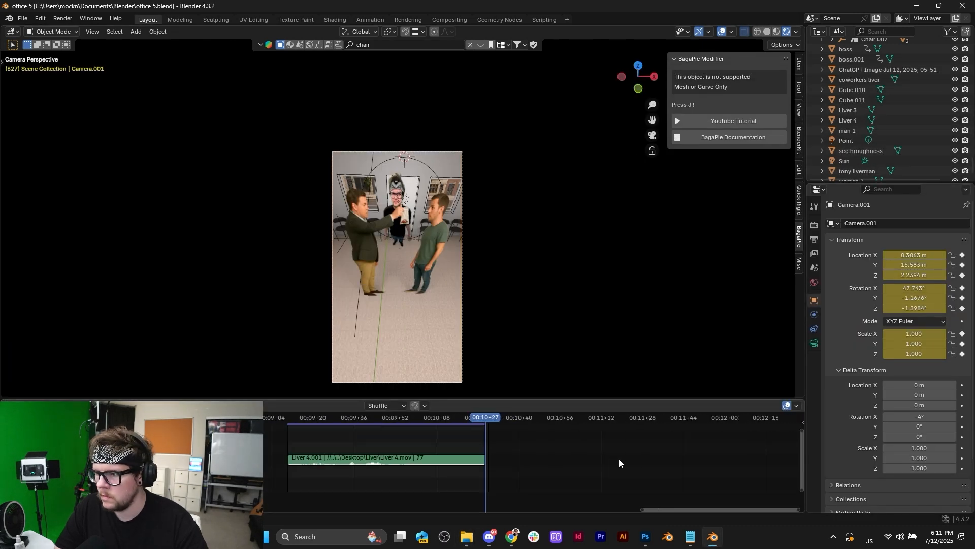
Step: Move the current frame to 640 and save the project as a new file named office 6.blend
left_click(519, 420)
left_click(23, 19)
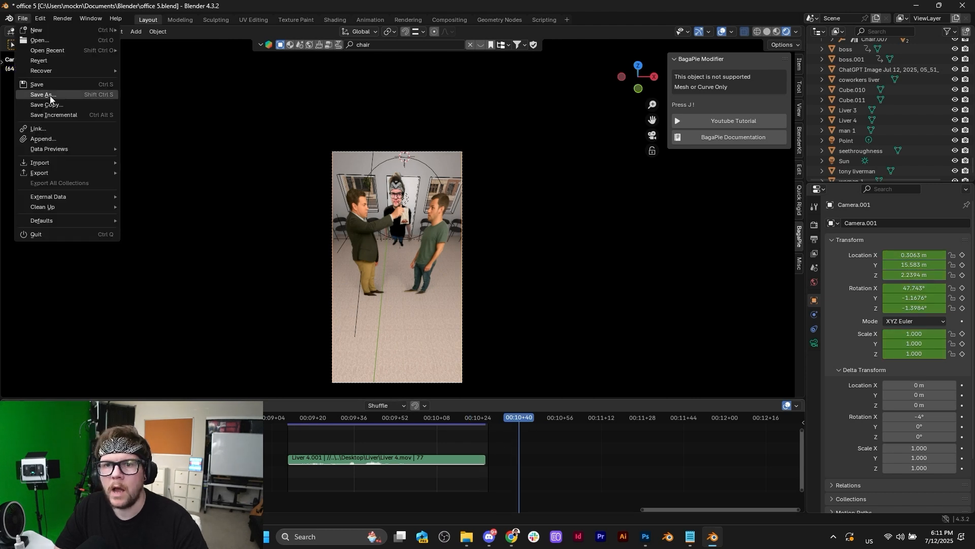
left_click(50, 96)
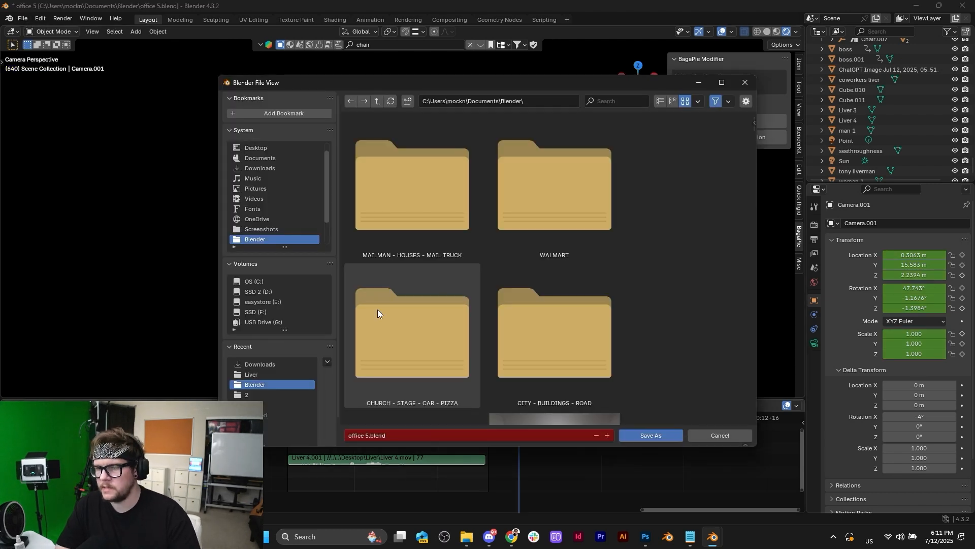
left_click(366, 435)
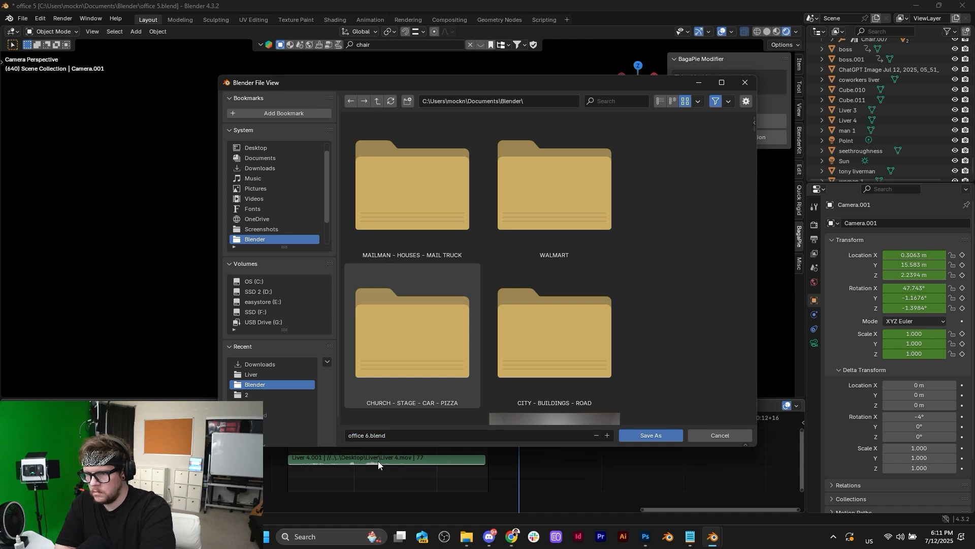
left_click(656, 434)
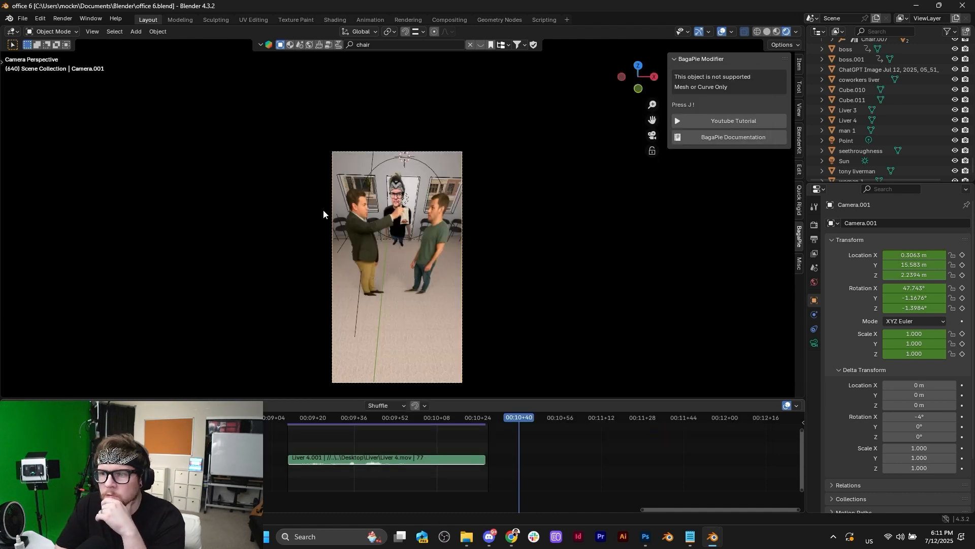
Step: Reopen office 5.blend and play back its shot in rendered viewport shading
mouse_move(47, 51)
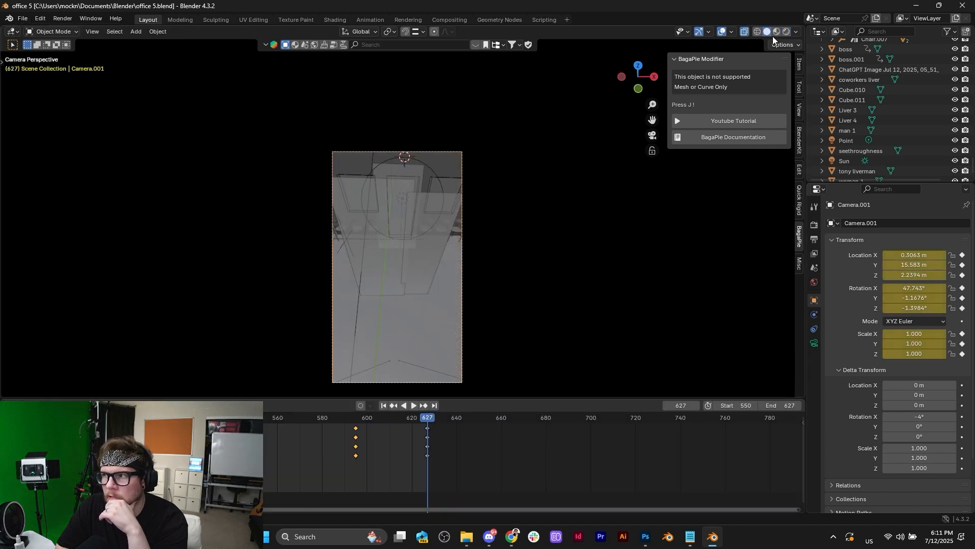
left_click(786, 30)
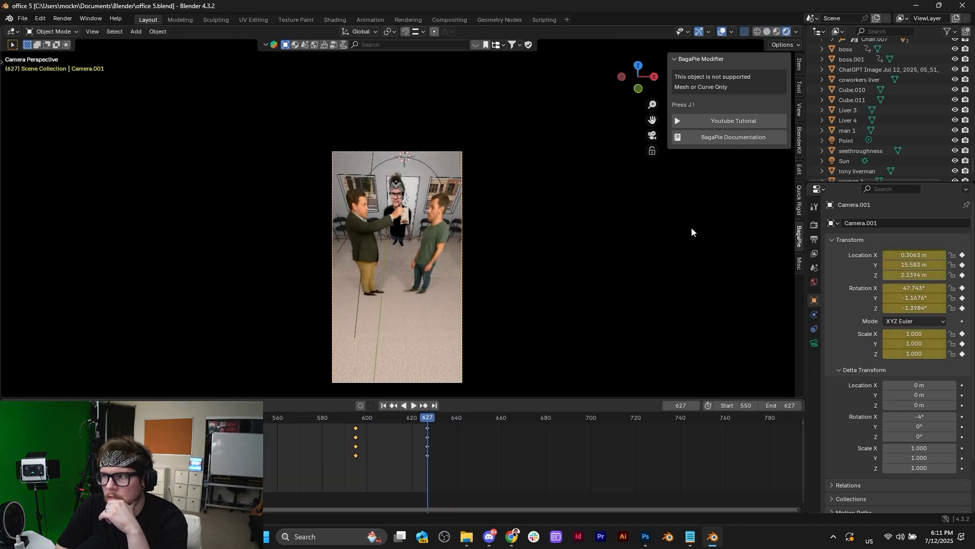
key("space")
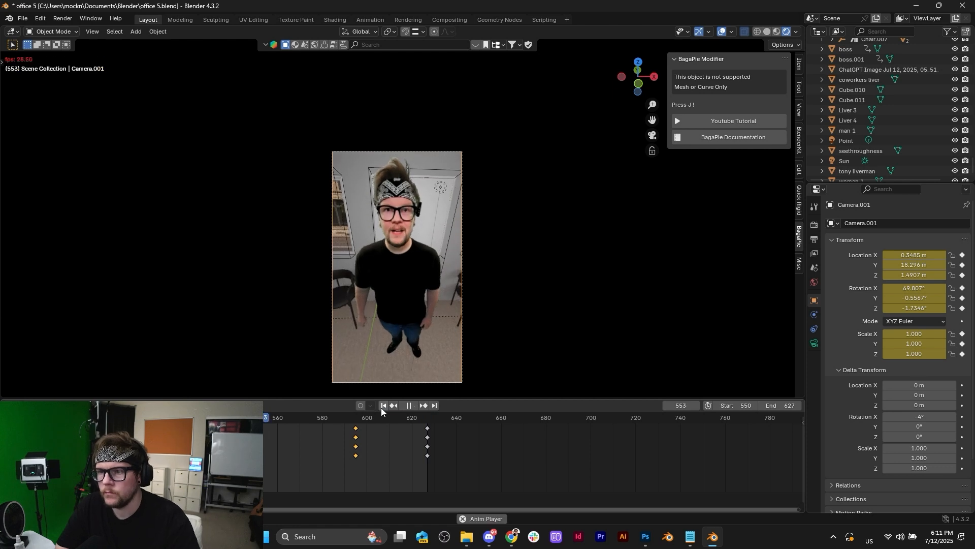
key("space")
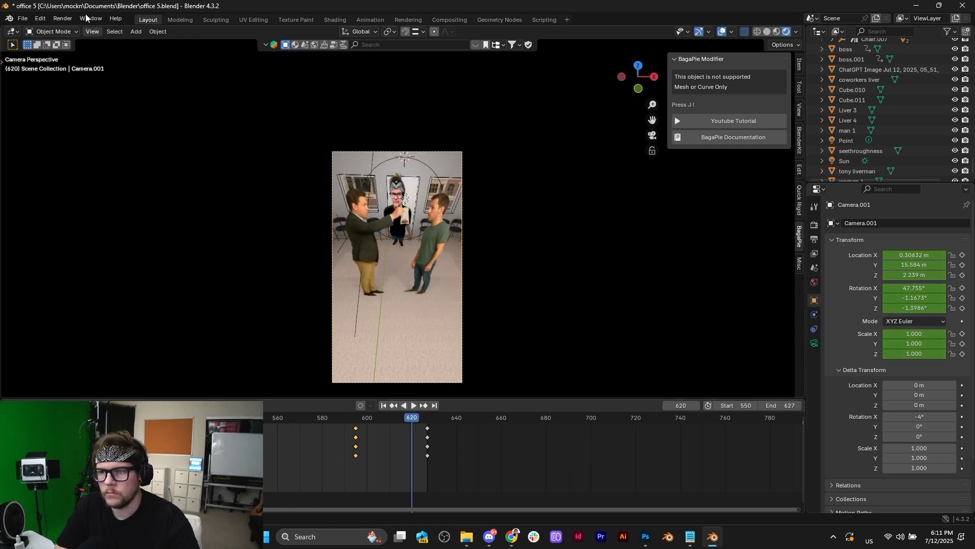
Step: Open the recent file office 6.blend without saving the changes to office 5.blend
left_click(28, 17)
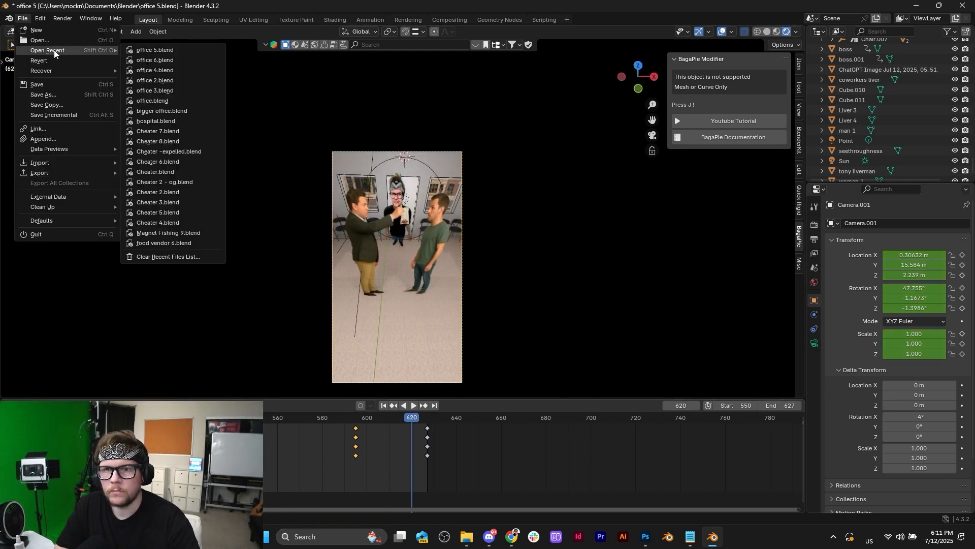
left_click(190, 61)
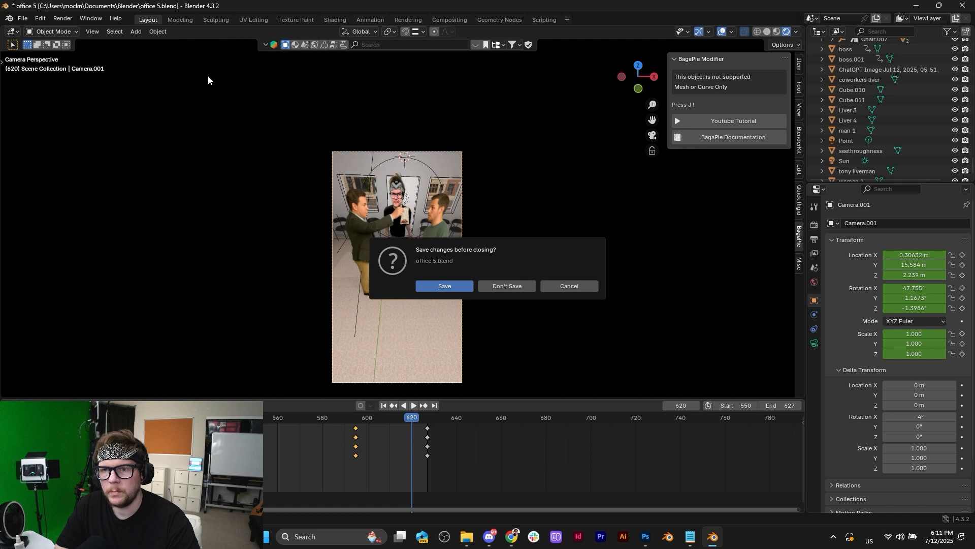
left_click(498, 284)
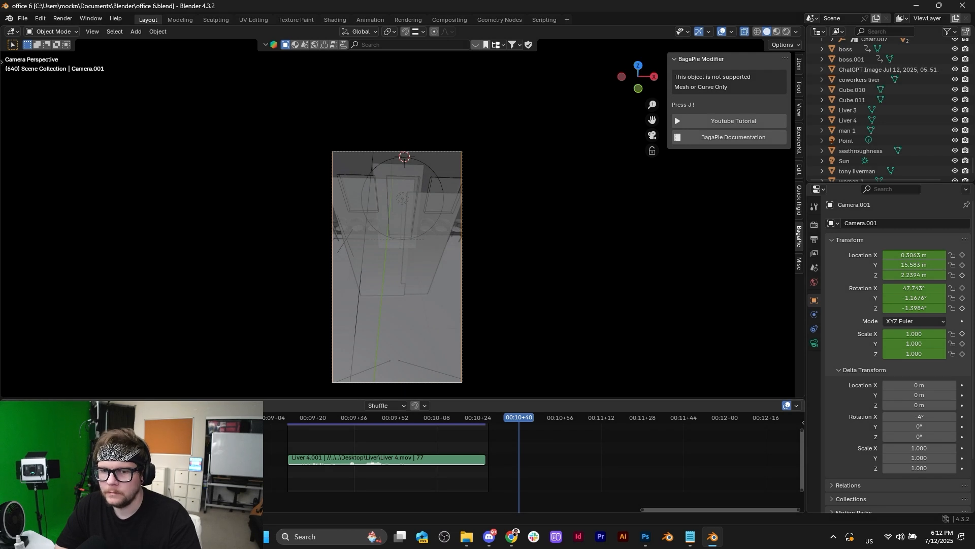
Step: Change the sequencer area to the Timeline, set the frame range to 700–850 and go to the start frame
left_click(13, 405)
left_click(164, 313)
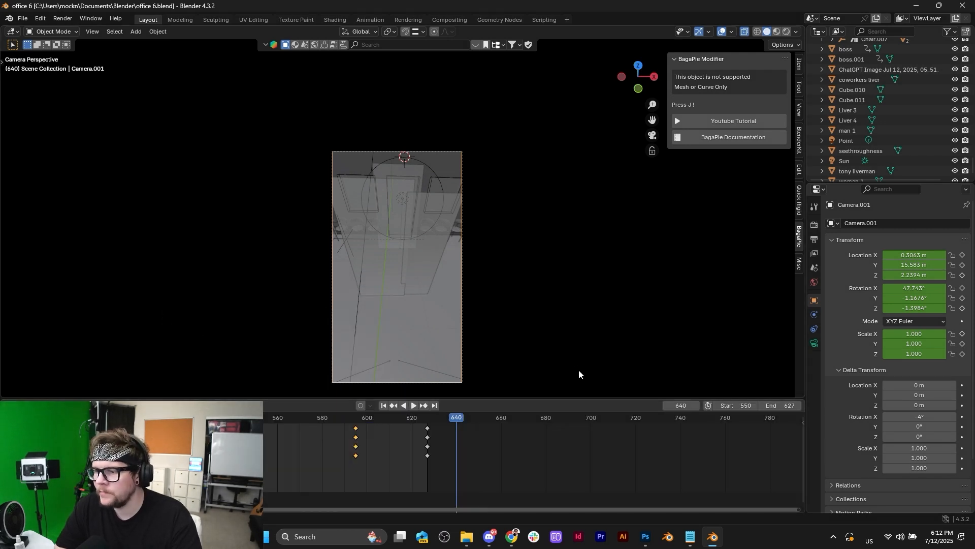
left_click(745, 405)
type("70")
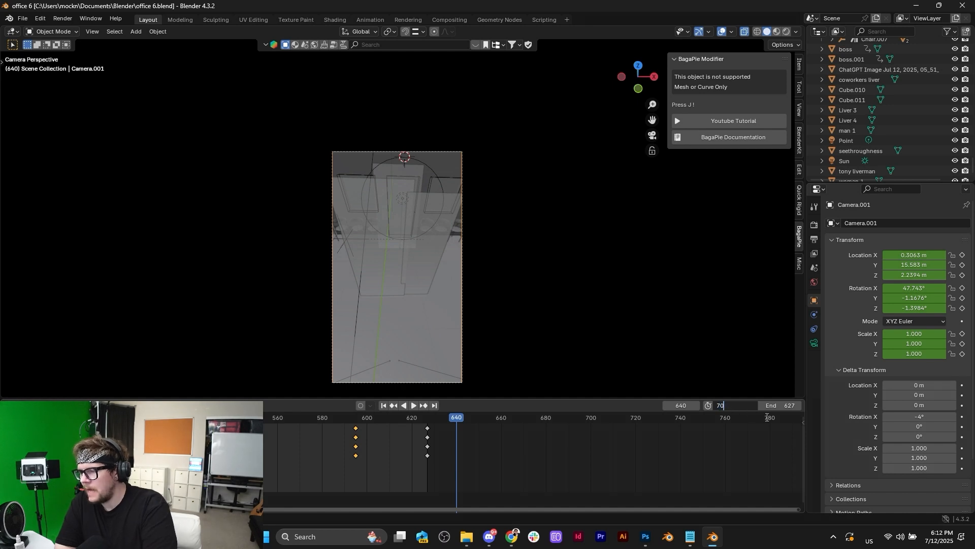
type("0")
key("Return")
left_click(783, 405)
type("85")
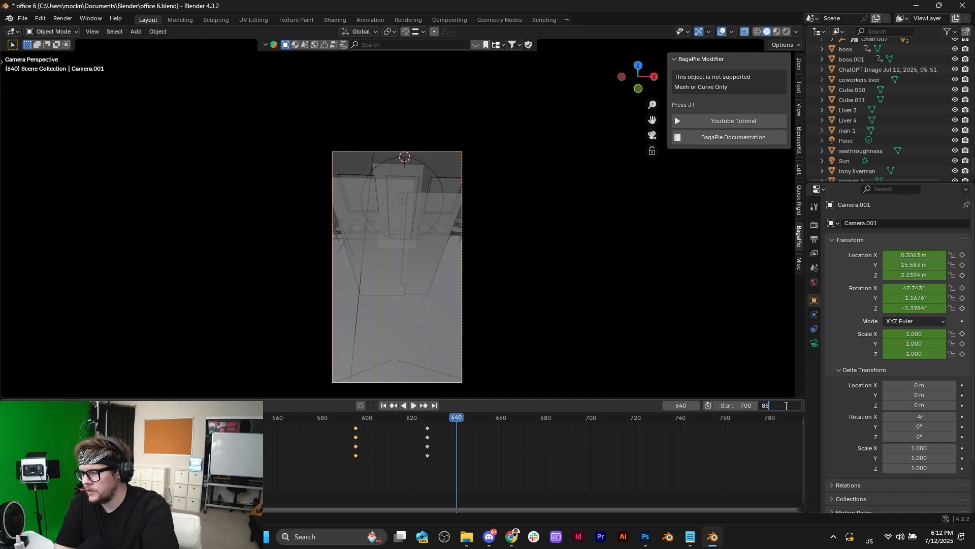
type("0")
key("Return")
left_click(387, 404)
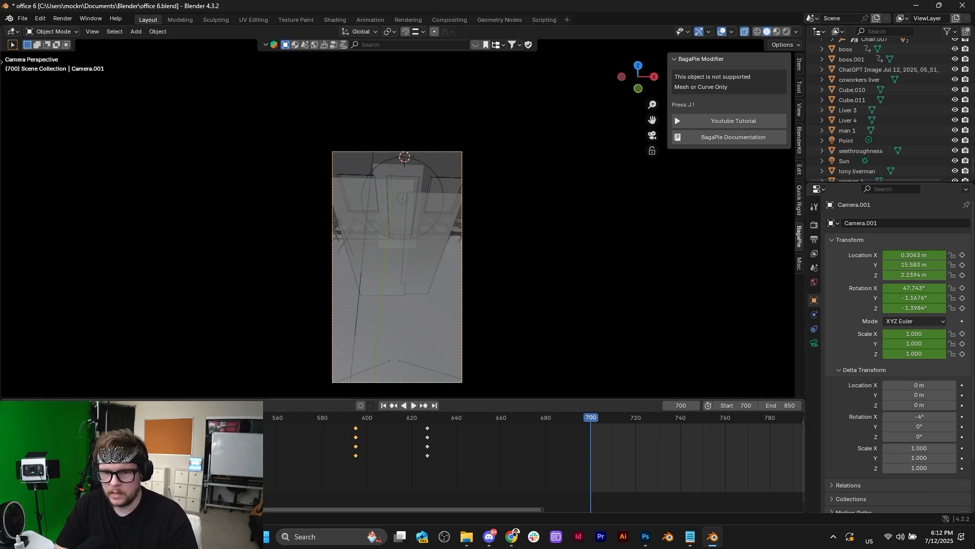
Step: Split the timeline area vertically and make the new part a Video Sequencer taking up about half the width
left_click(12, 404)
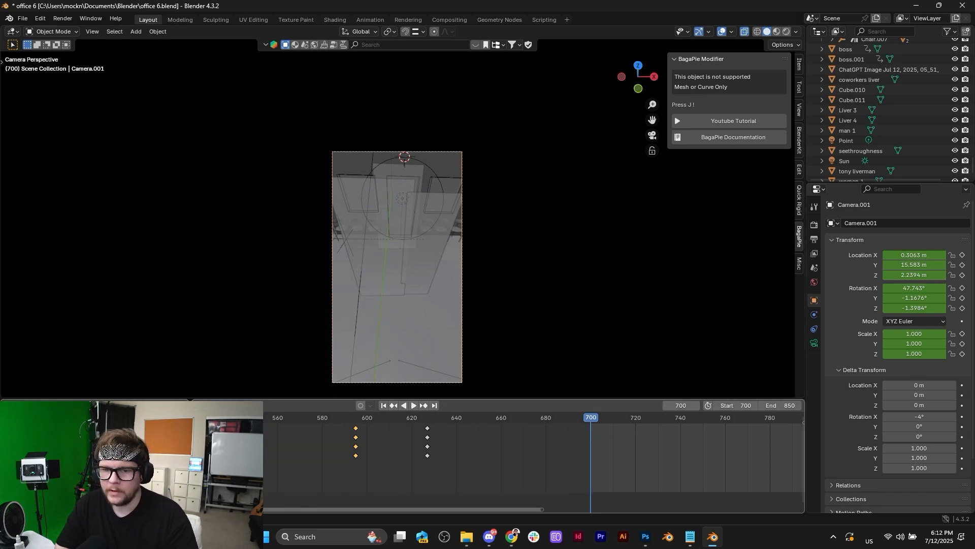
left_click_drag(191, 432, 280, 432)
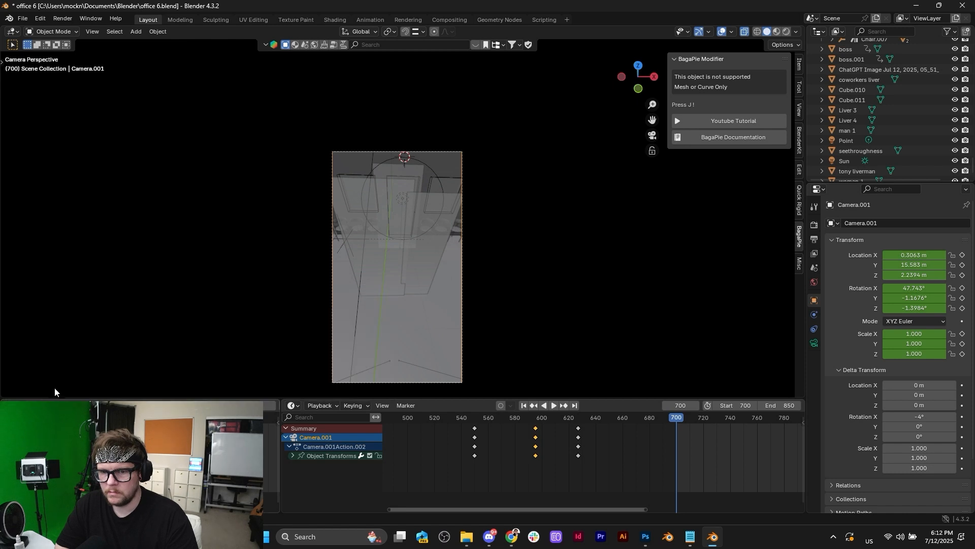
left_click(11, 405)
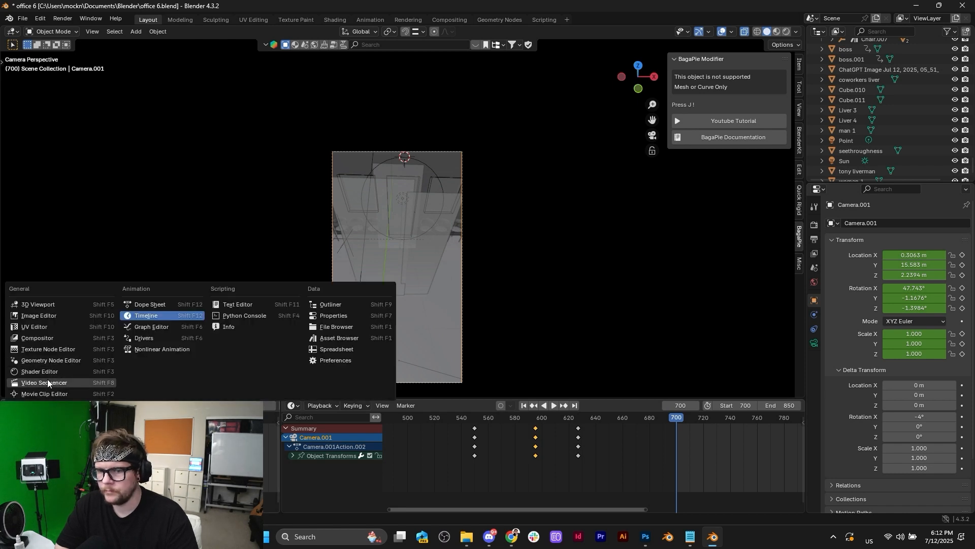
left_click(47, 379)
left_click_drag(281, 447, 431, 447)
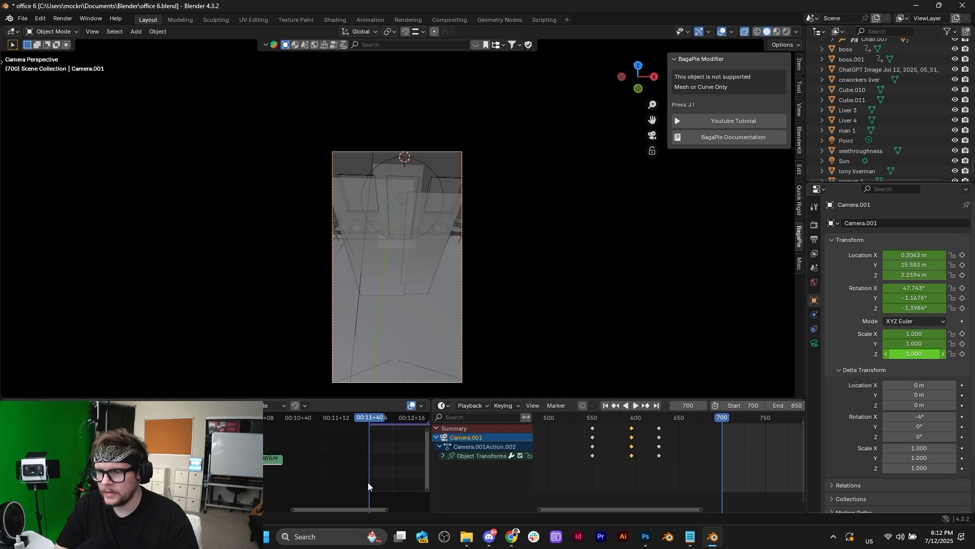
Step: Add Liver 5.mov to the sequencer at frame 700 and delete its video strip, keeping only the sound strip
left_click_drag(371, 457, 372, 458)
scroll(393, 480, "up", 3)
middle_click_drag(392, 479, 133, 489)
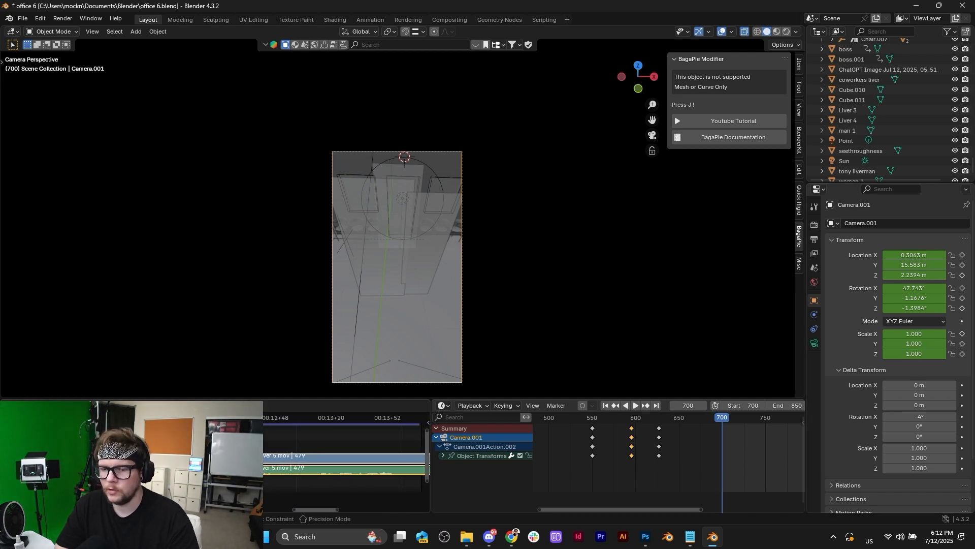
right_click(242, 460)
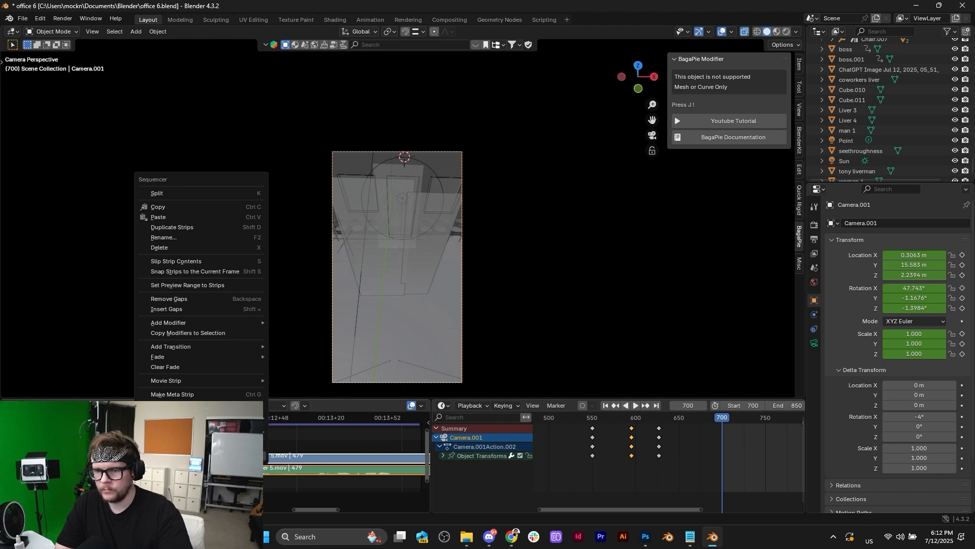
left_click_drag(334, 446, 315, 459)
key("x")
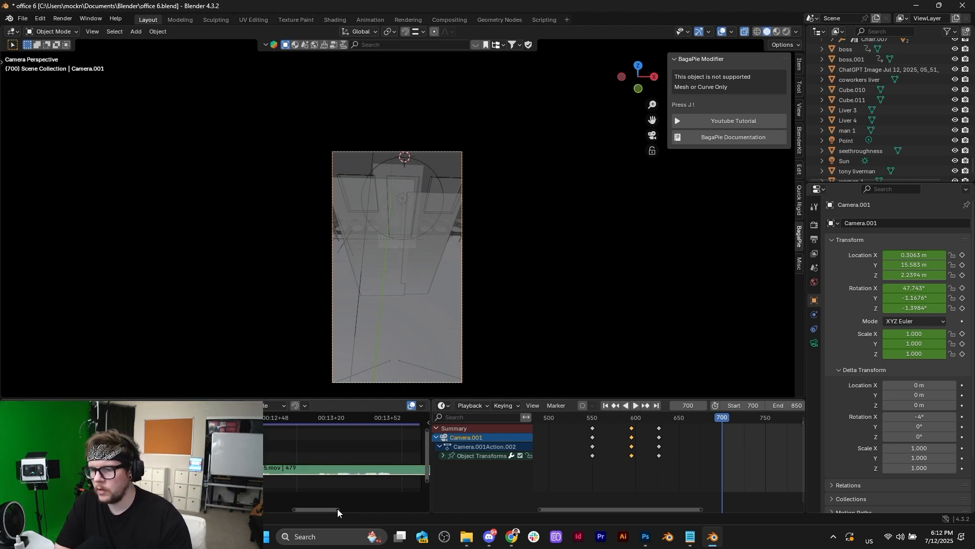
Step: Set the scene's end frame to 1179 to match the end of the Liver 5 sound strip
left_click_drag(337, 509, 470, 505)
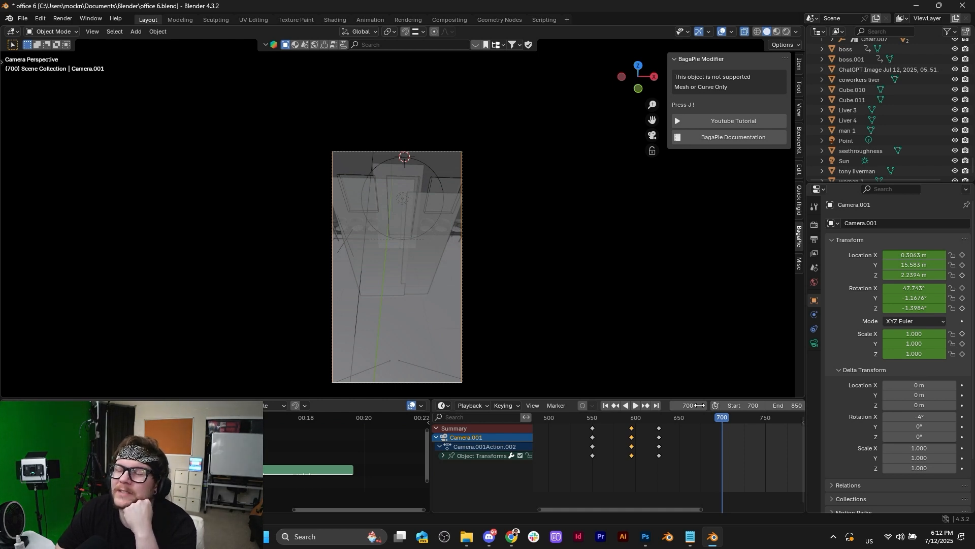
double_click(792, 407)
type("1179")
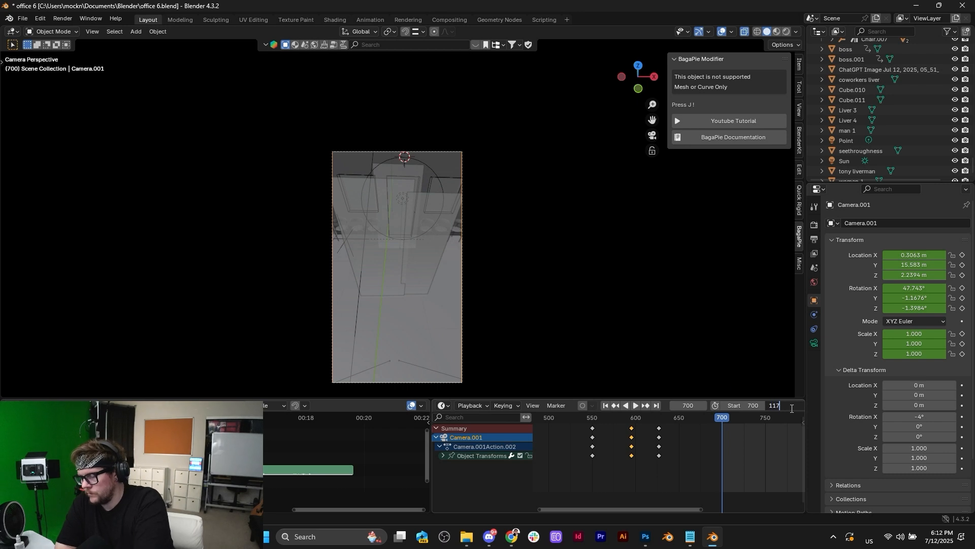
key("Return")
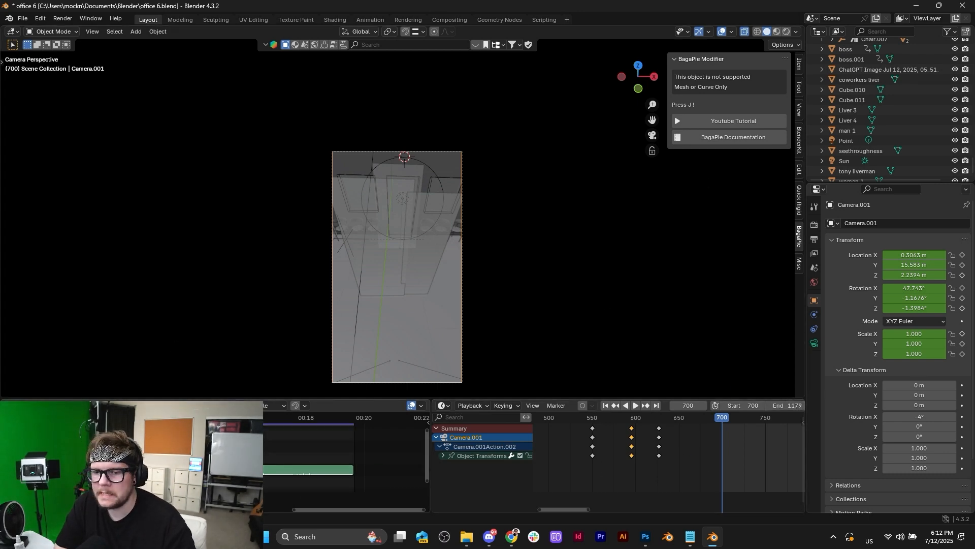
Step: Play back the new frame range to listen to the Liver 5 sound
scroll(345, 457, "down", 2)
key("space")
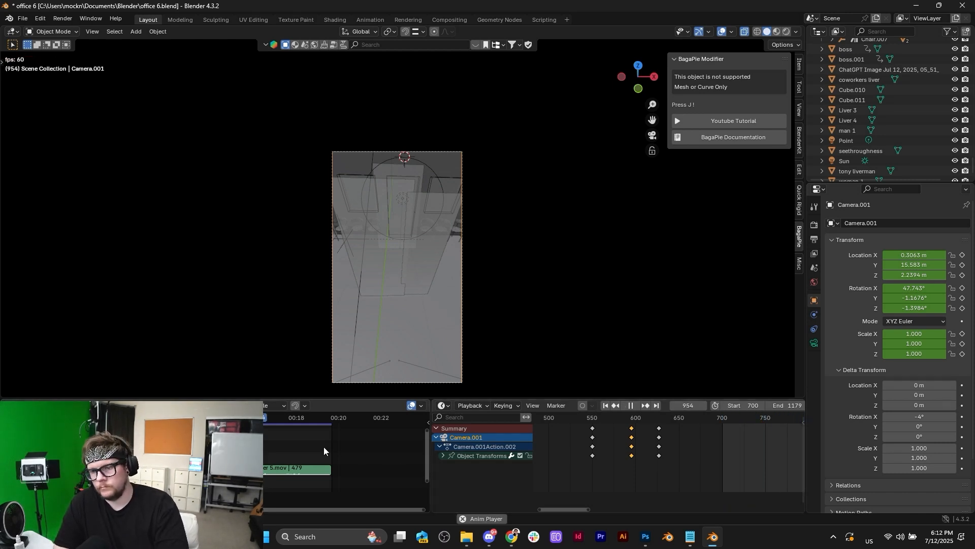
key("space")
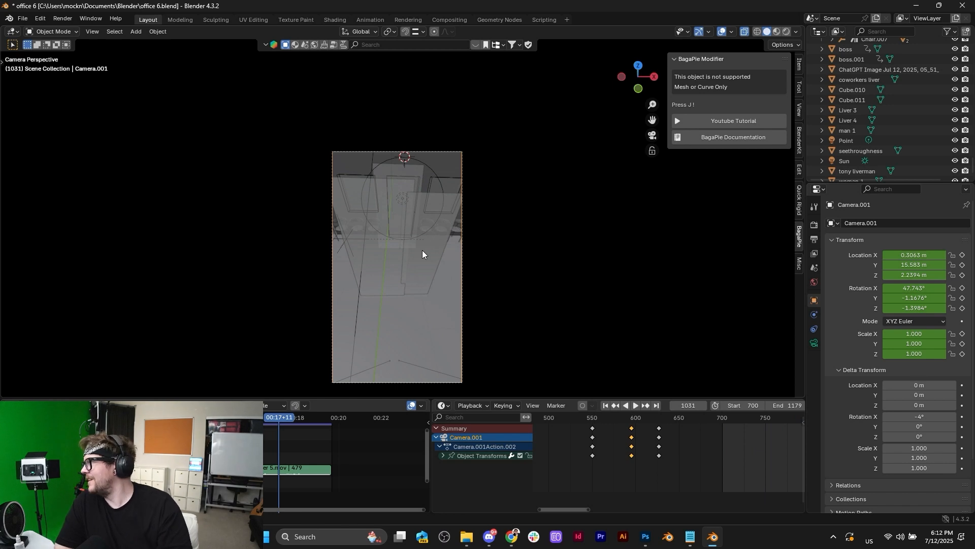
key("space")
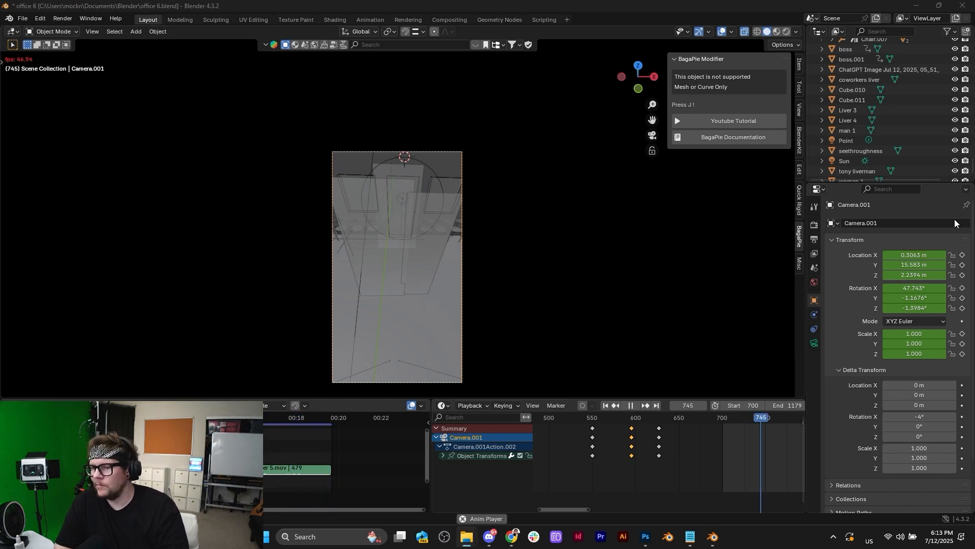
left_click(632, 406)
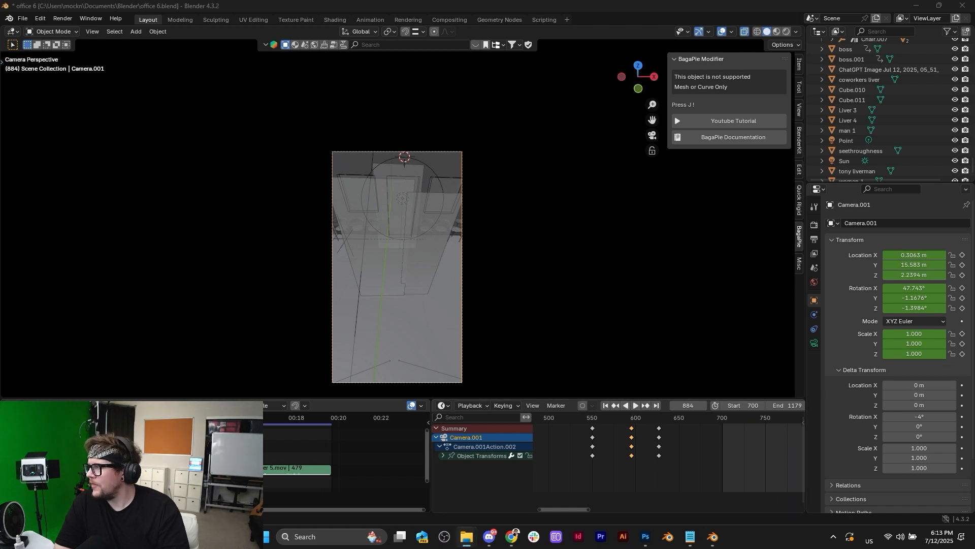
Step: Switch to Photoshop to view the cutout of the man holding the bag, and minimise it again
left_click(645, 537)
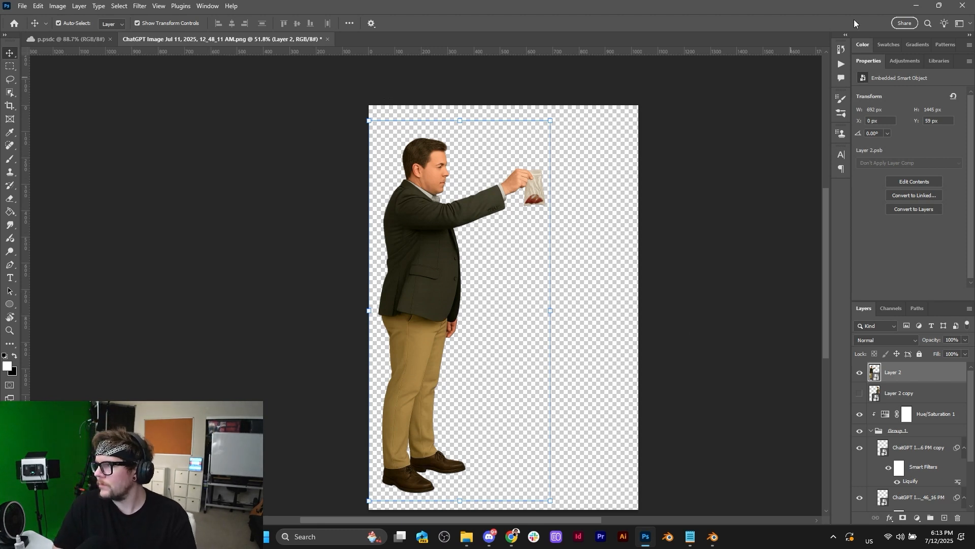
left_click(916, 5)
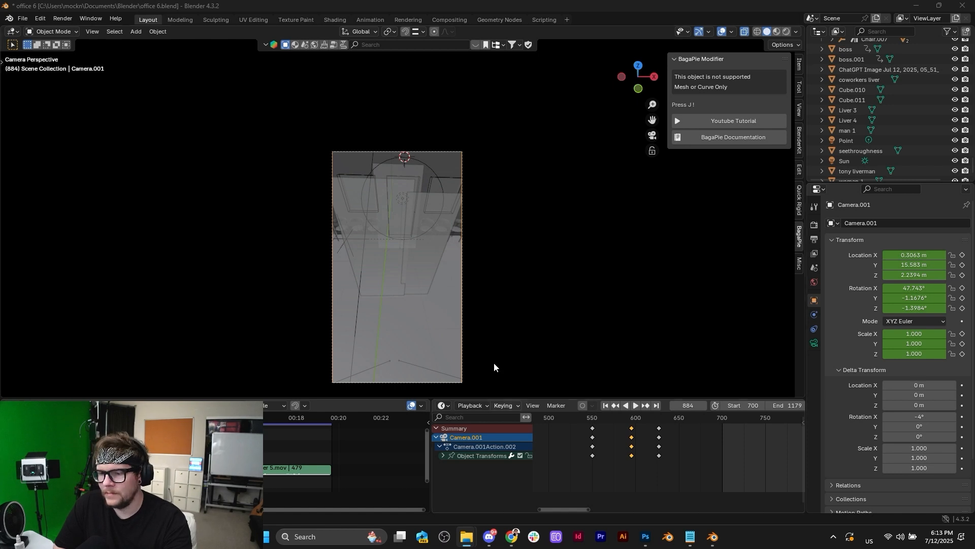
Step: Move the current frame to 706, show the range up to frame 1179 and widen the timeline area beside the sequencer
left_click(725, 417)
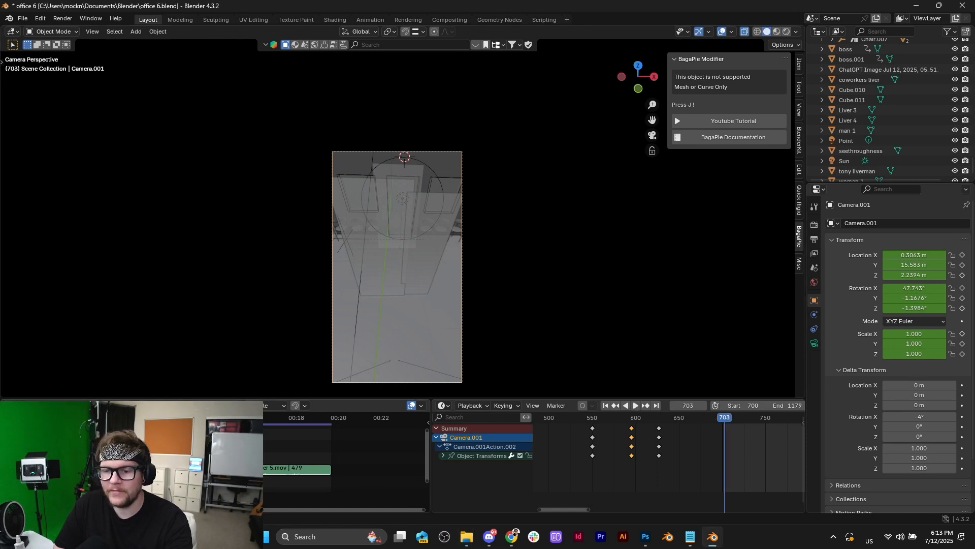
left_click_drag(587, 509, 812, 511)
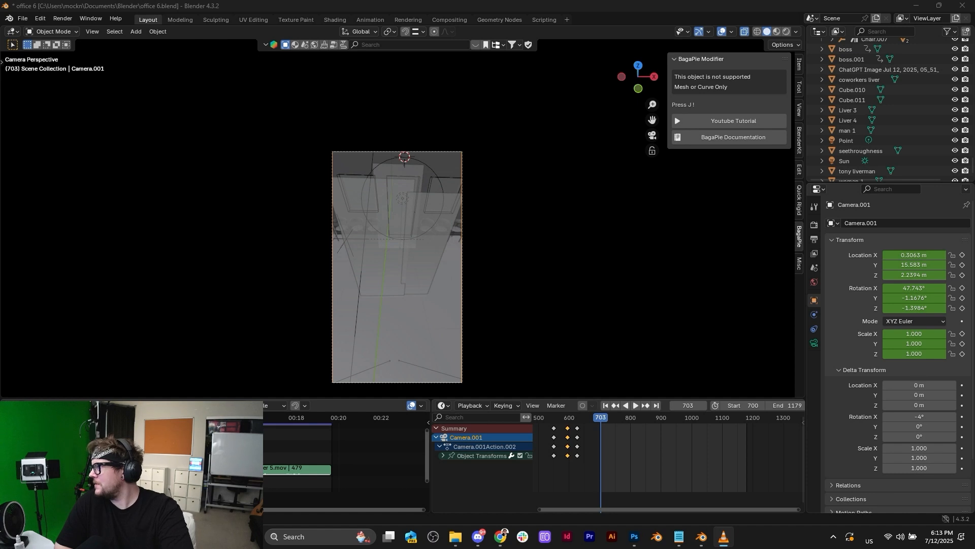
key("alt+F4")
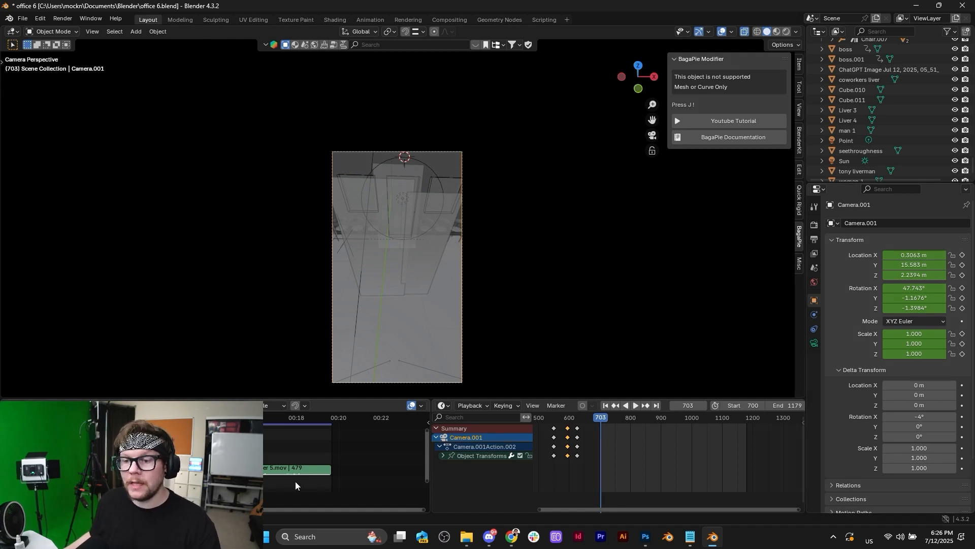
left_click_drag(600, 417, 602, 418)
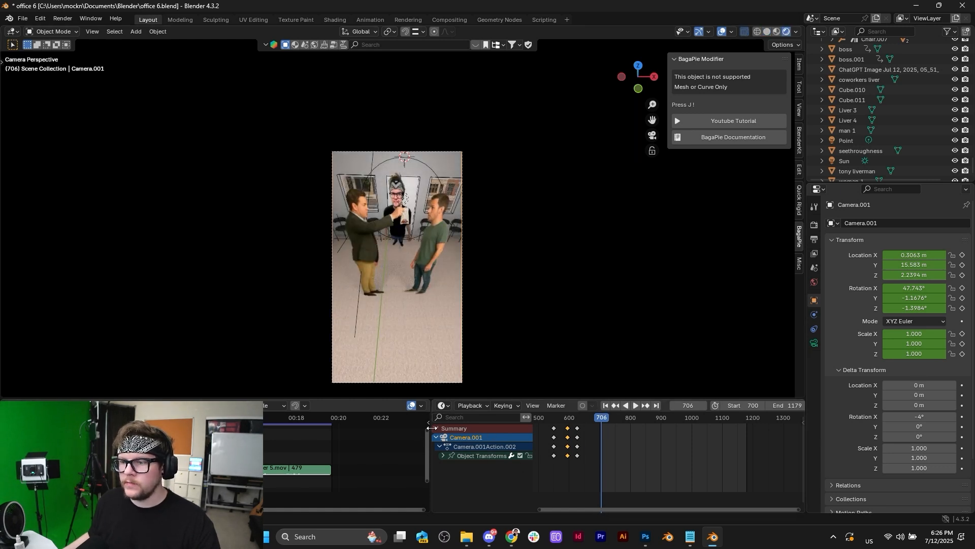
left_click_drag(431, 437, 393, 437)
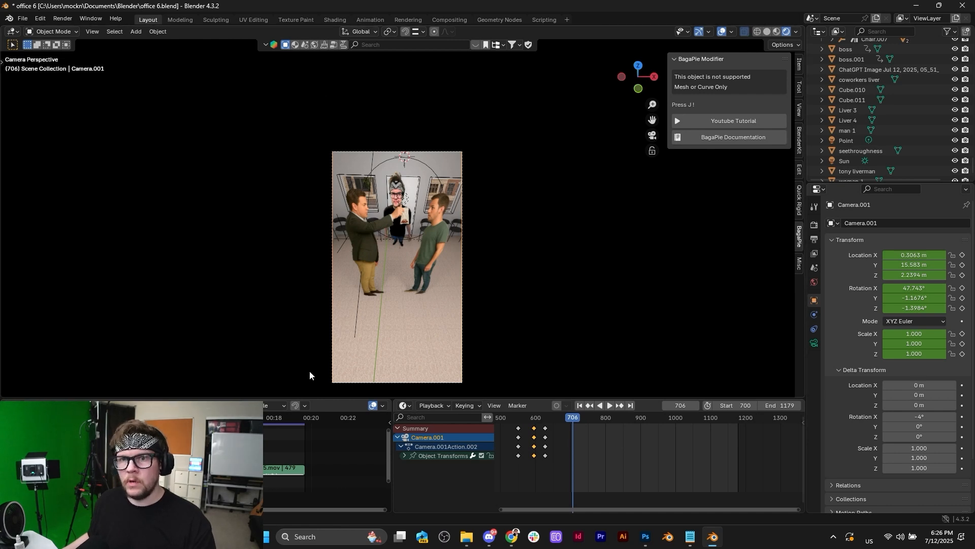
middle_click_drag(440, 261, 508, 272)
scroll(507, 272, "down", 3)
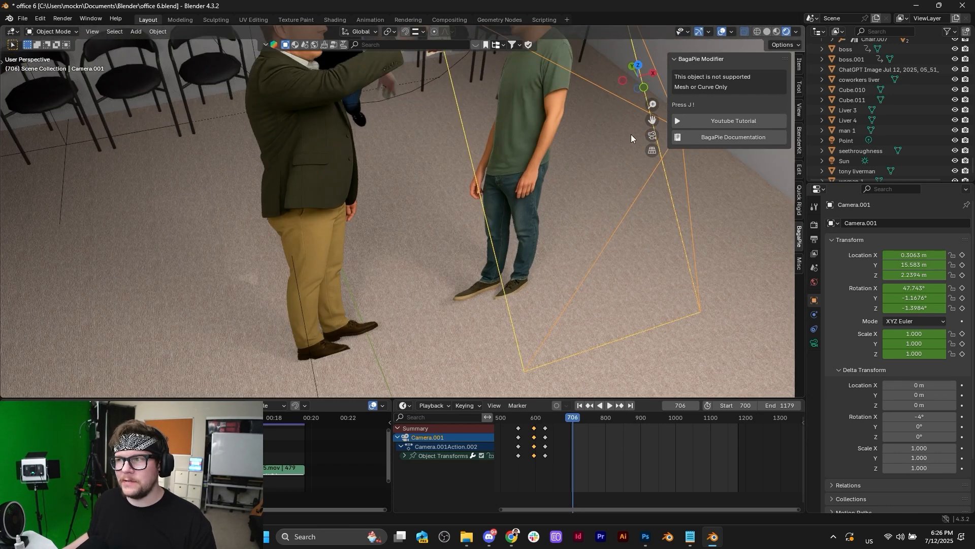
left_click(648, 134)
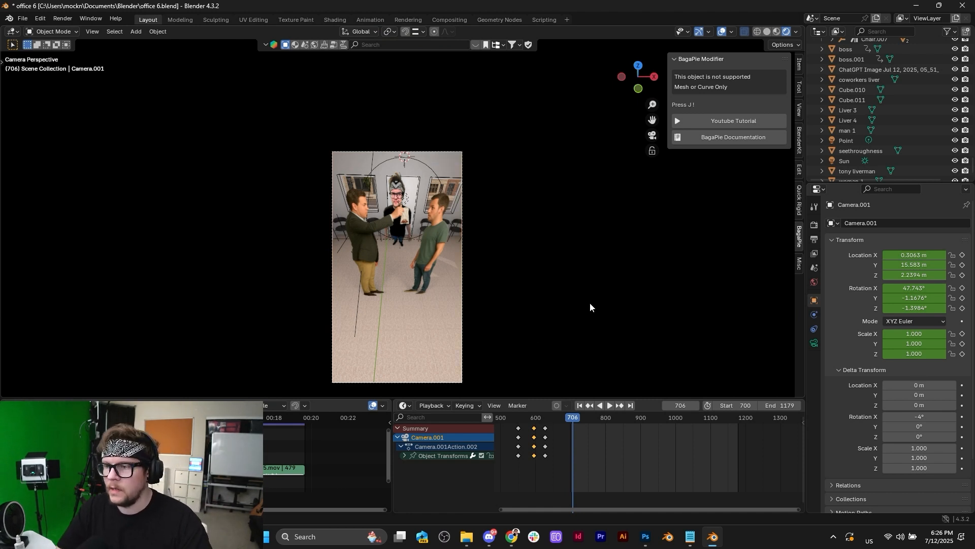
key("r")
key("z")
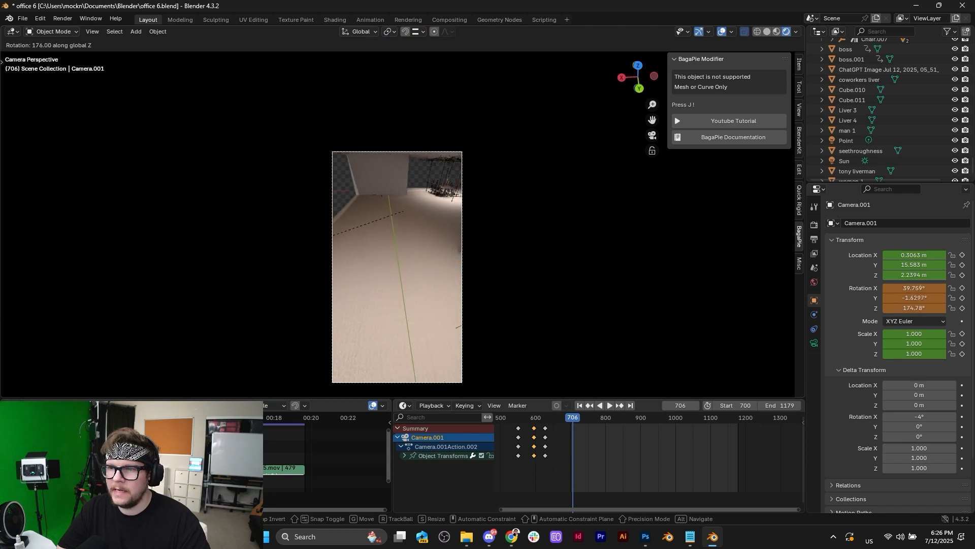
right_click(370, 217)
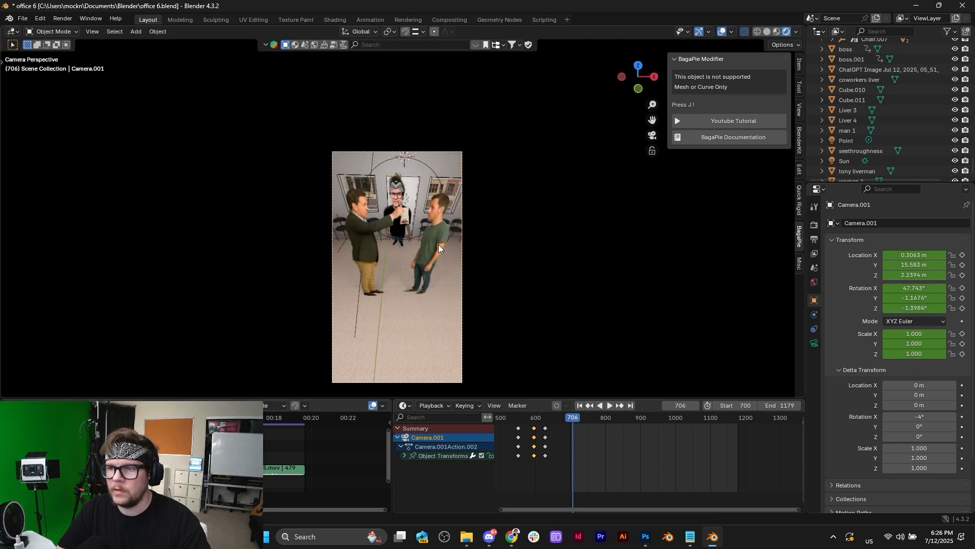
Step: Play the animation from start frame 700 in camera view, stopping at frame 790
scroll(409, 284, "down", 3)
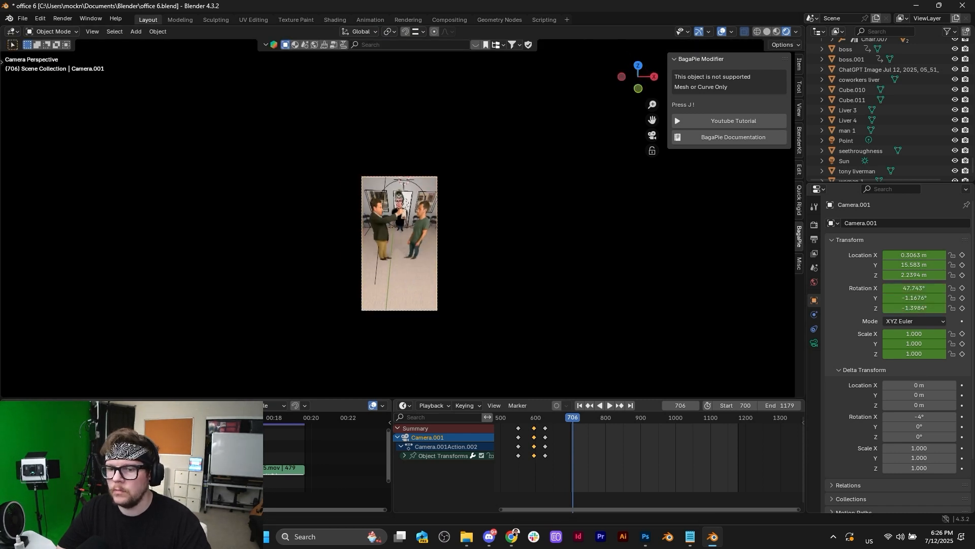
left_click(578, 405)
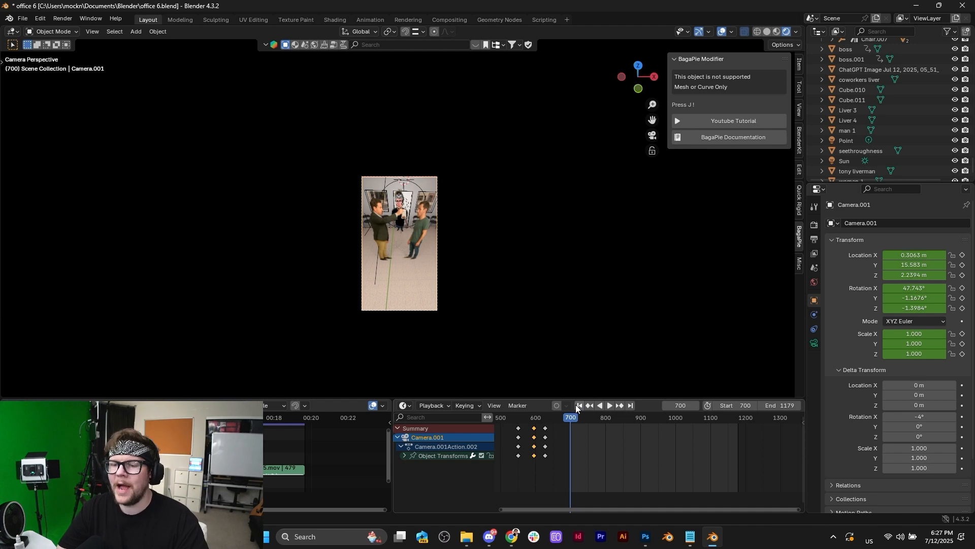
key("space")
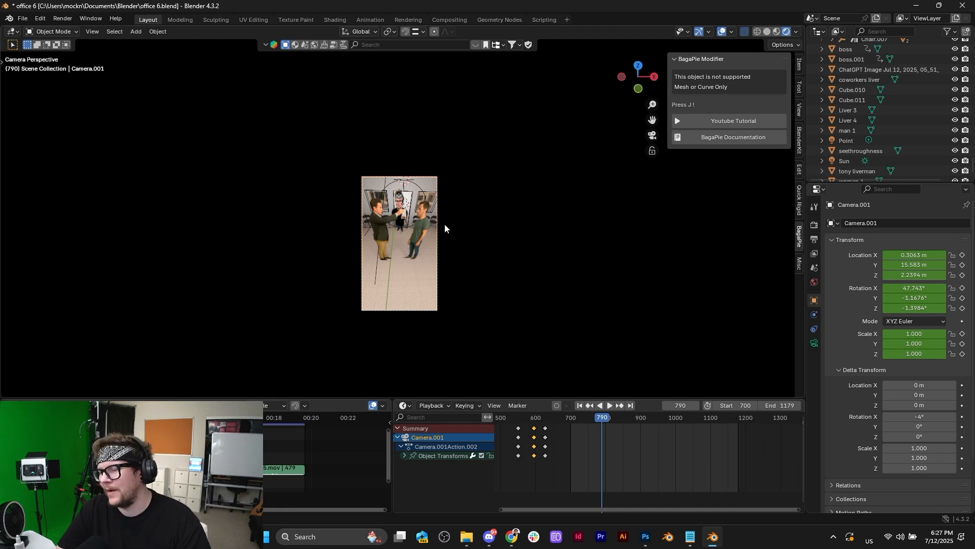
key("g")
key("y")
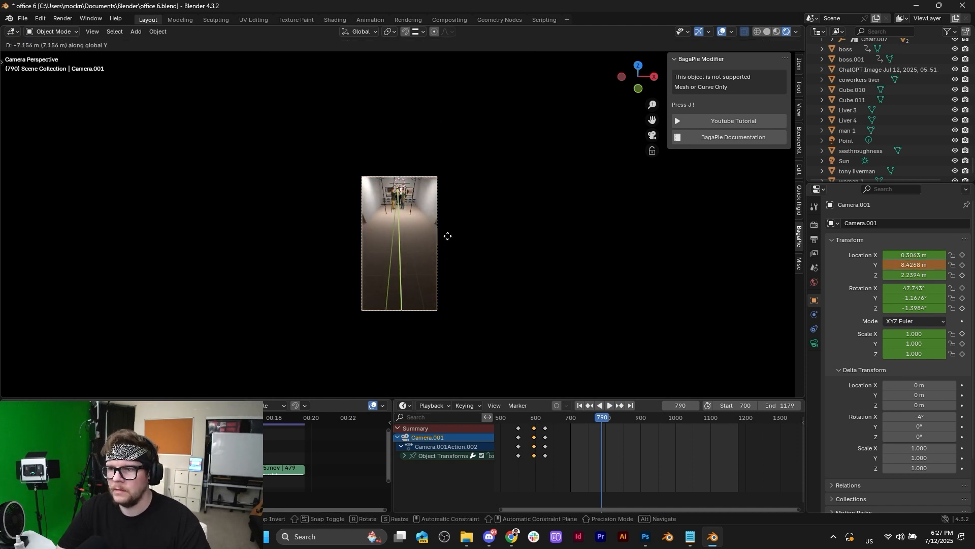
key("Escape")
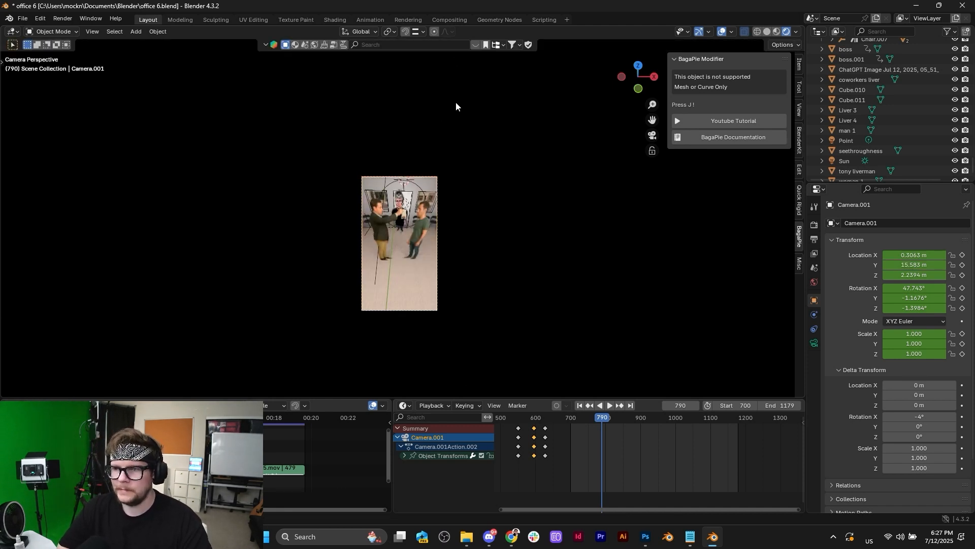
Step: Move Camera.001 along global Y to about -3.07 m and tilt it about global X to about 64.6°, facing the office desk
key("g")
key("y")
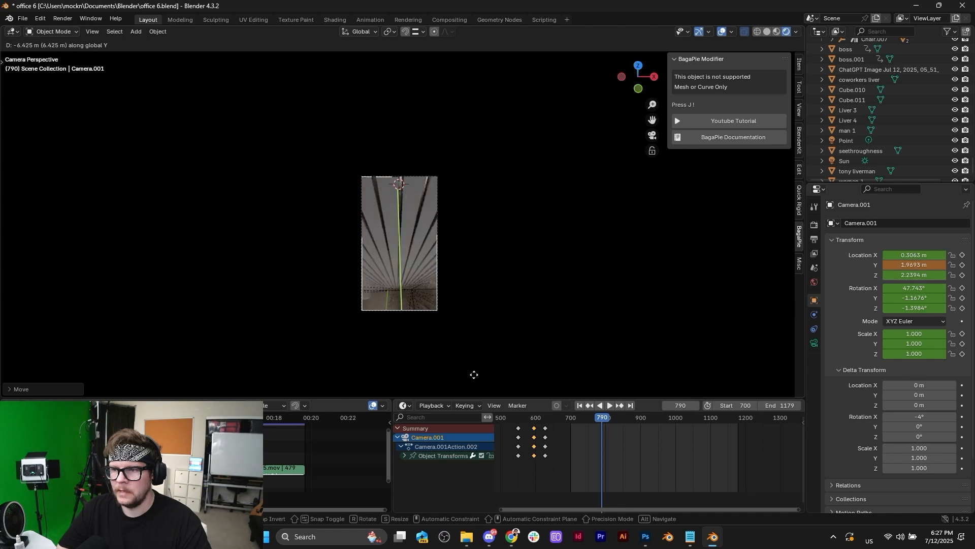
left_click(475, 221)
key("r")
key("x")
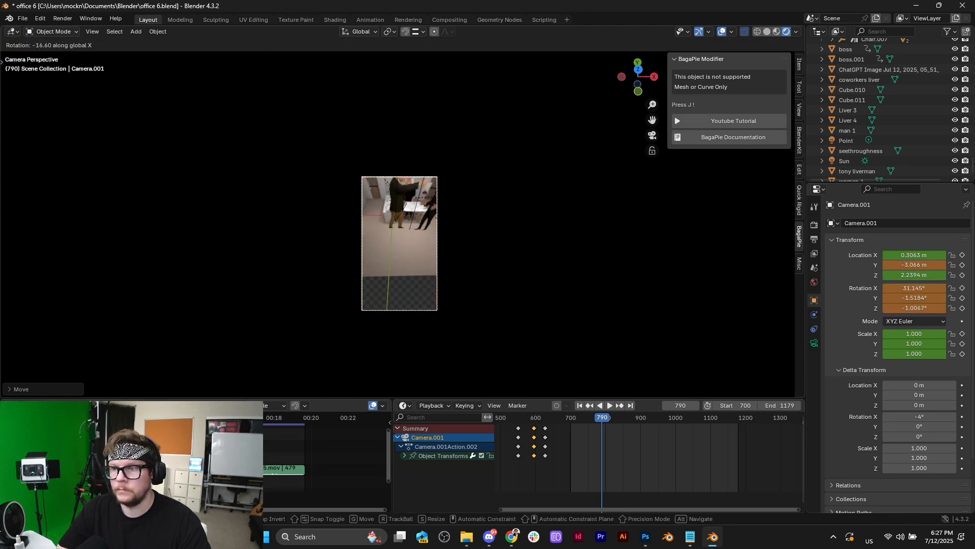
left_click(465, 161)
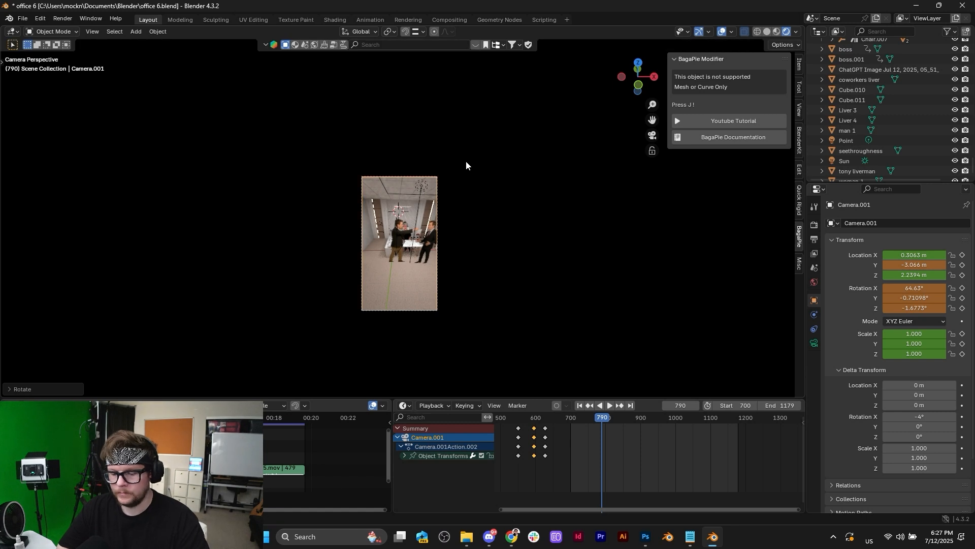
Step: Lower Camera.001 to about 1.51 m on Z and shift it along X to about 0.86 m to frame both standing men
key("g")
key("z")
left_click(466, 166)
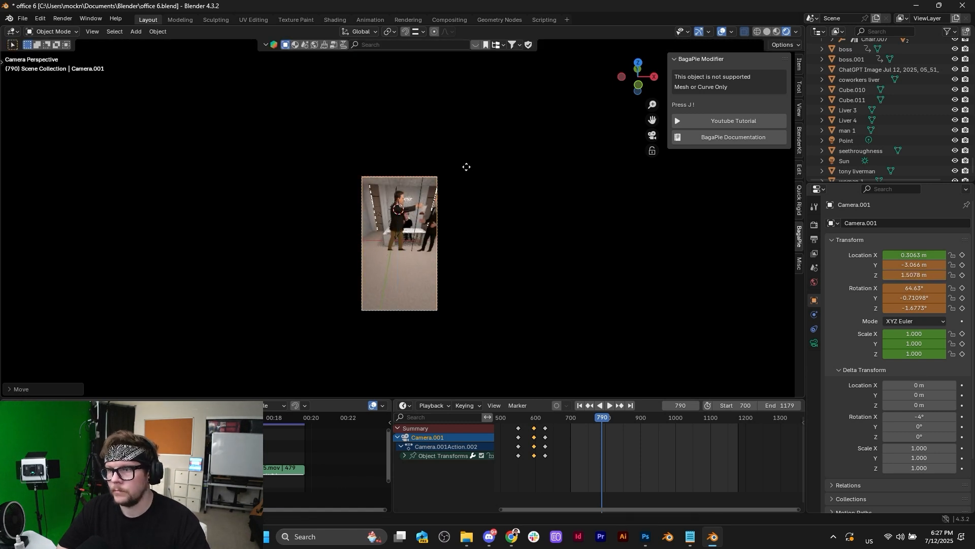
key("g")
key("x")
left_click(471, 166)
scroll(449, 185, "up", 4)
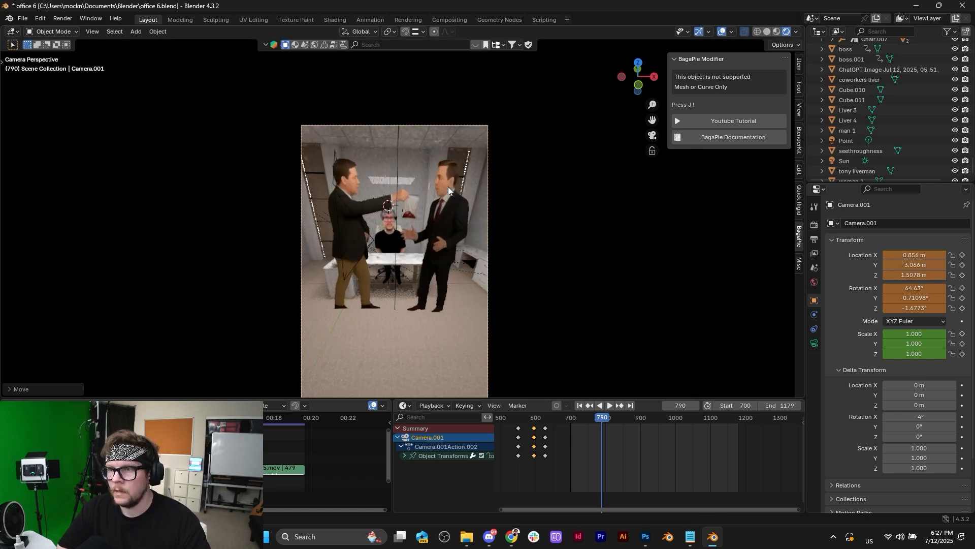
Step: Hide the object liver guy 1, the man holding the bag, in the viewport and in renders
scroll(310, 217, "up", 3)
left_click(313, 217)
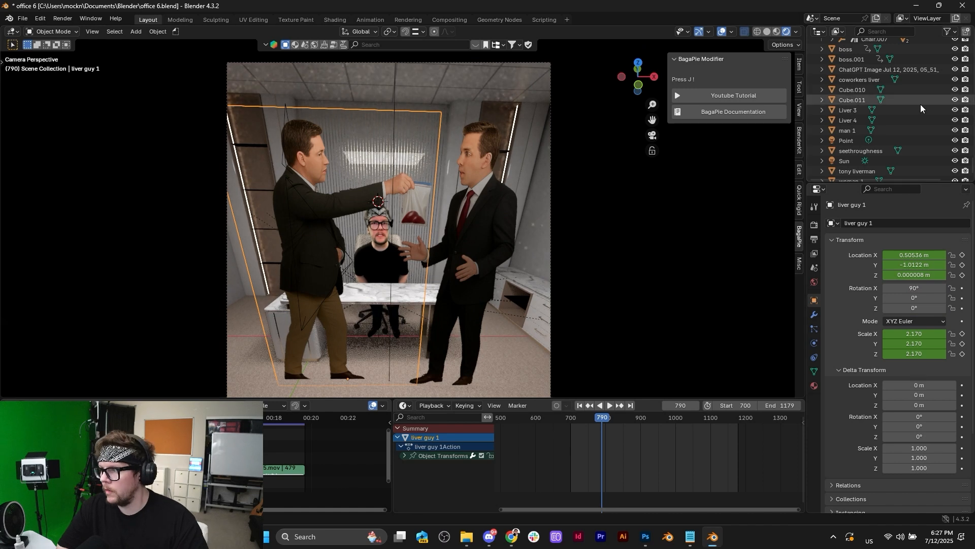
key("period")
left_click(955, 75)
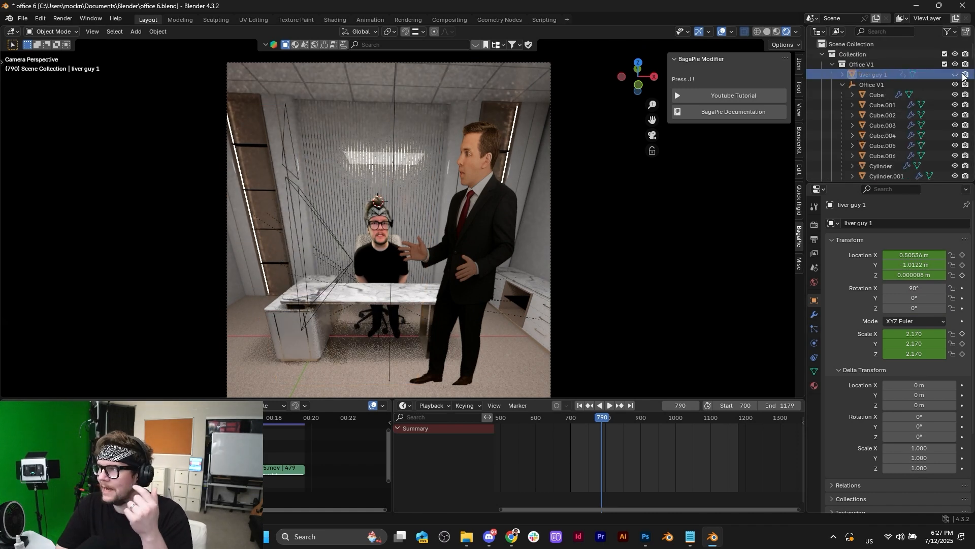
Step: Switch to ChatGPT in Chrome, start a new chat and attach the image of the suited boss character from File Explorer
left_click(496, 214)
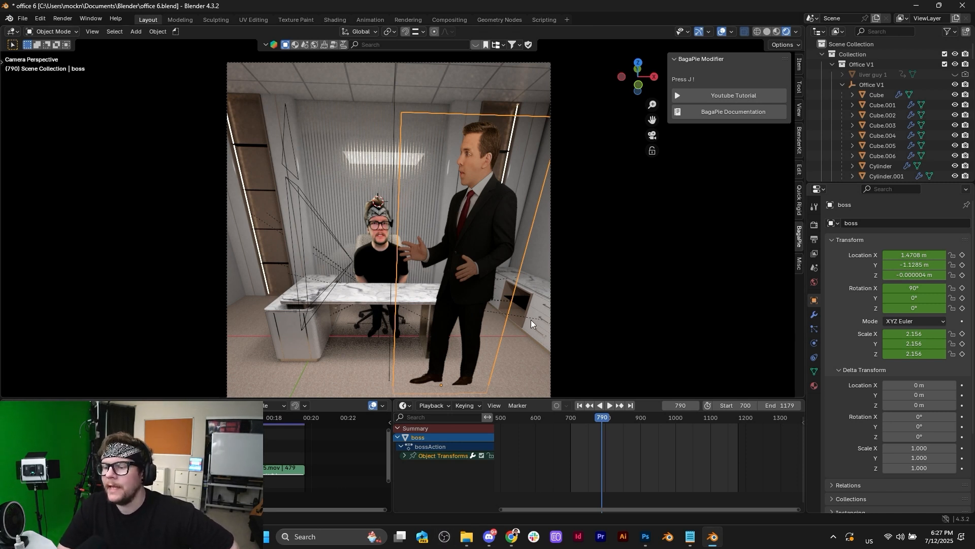
mouse_move(512, 536)
left_click(547, 503)
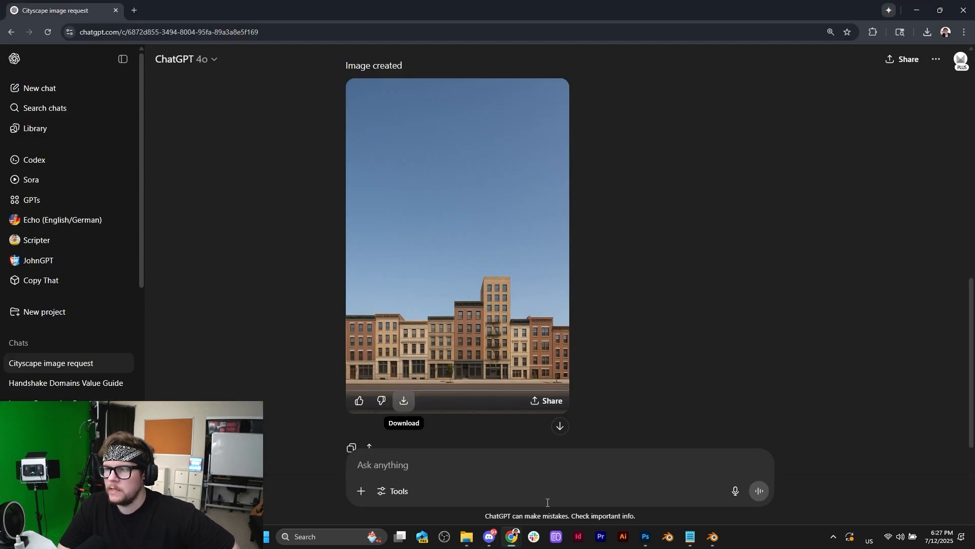
left_click(467, 537)
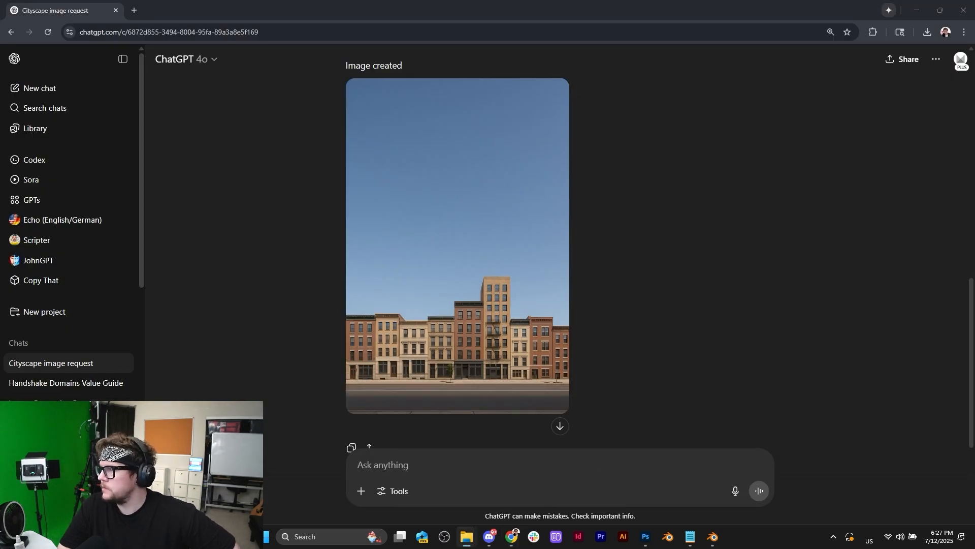
left_click(49, 88)
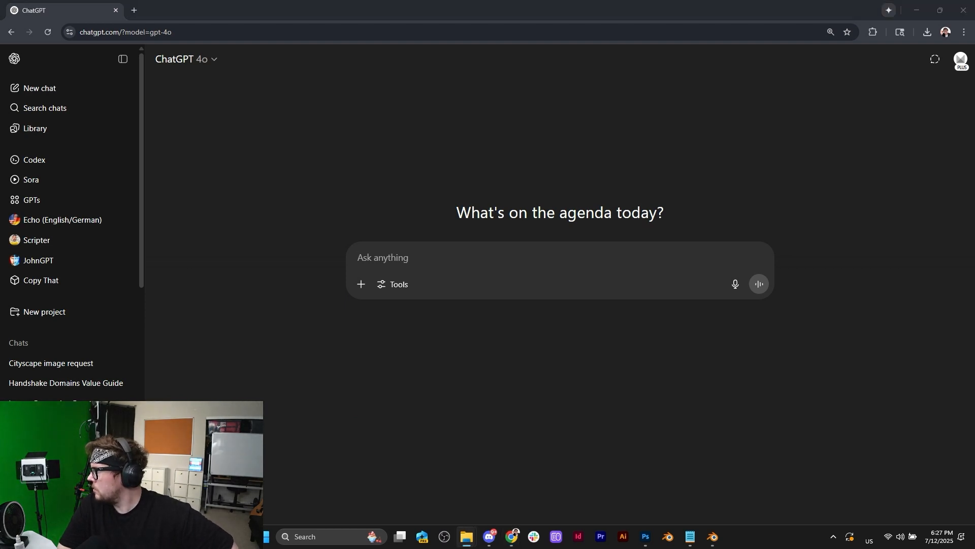
left_click_drag(974, 254, 340, 305)
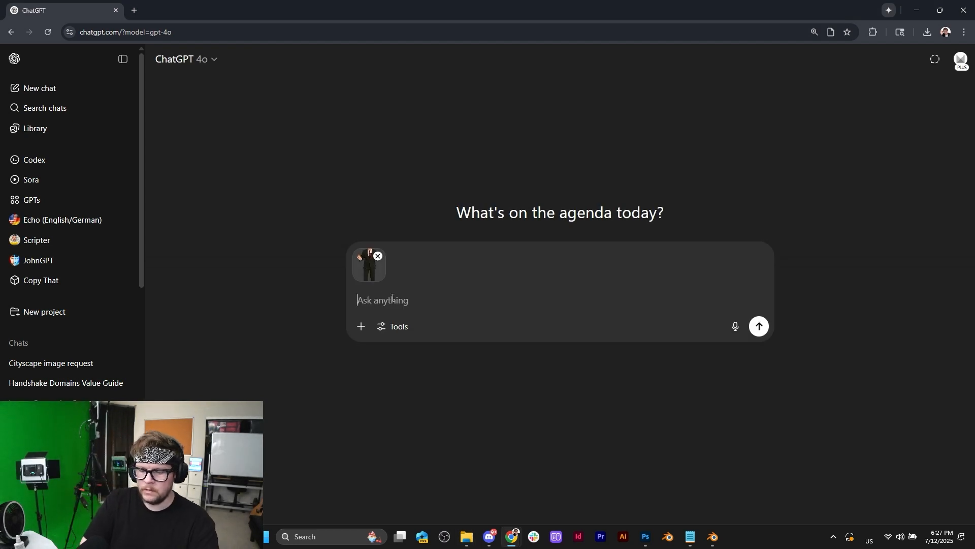
Step: Submit the prompt "please make this character, worried, and thinking, as if hes pacing back and forth, full body transparent png"
type("please make ")
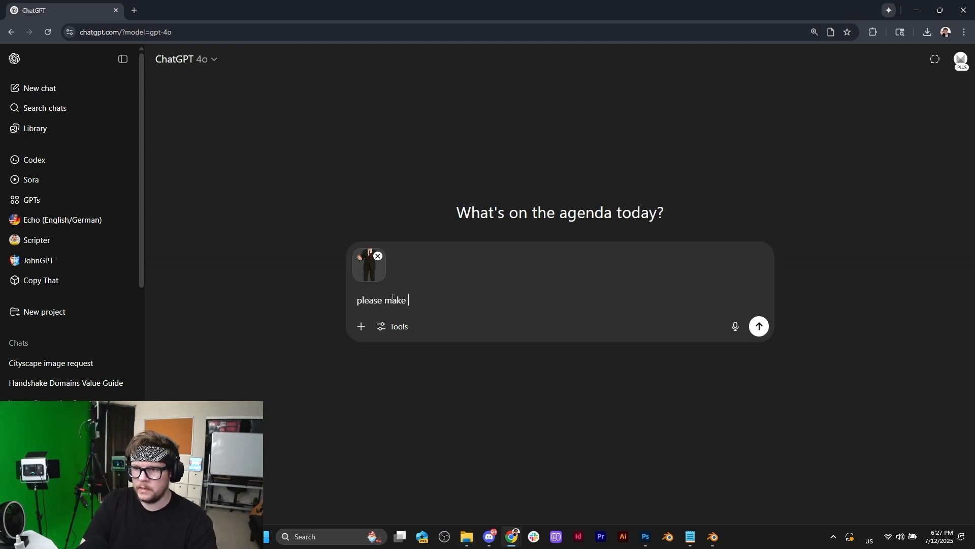
type("this c")
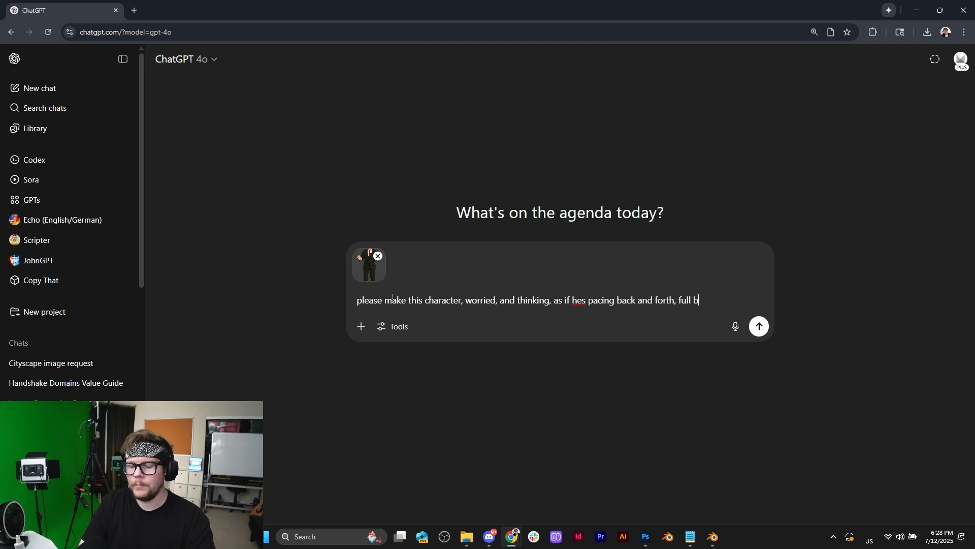
type("sparent png")
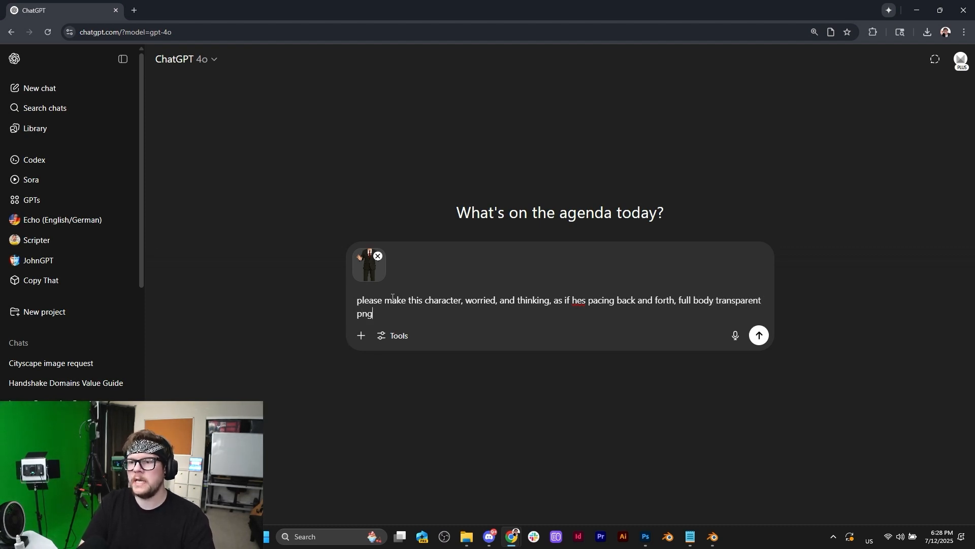
key("Return")
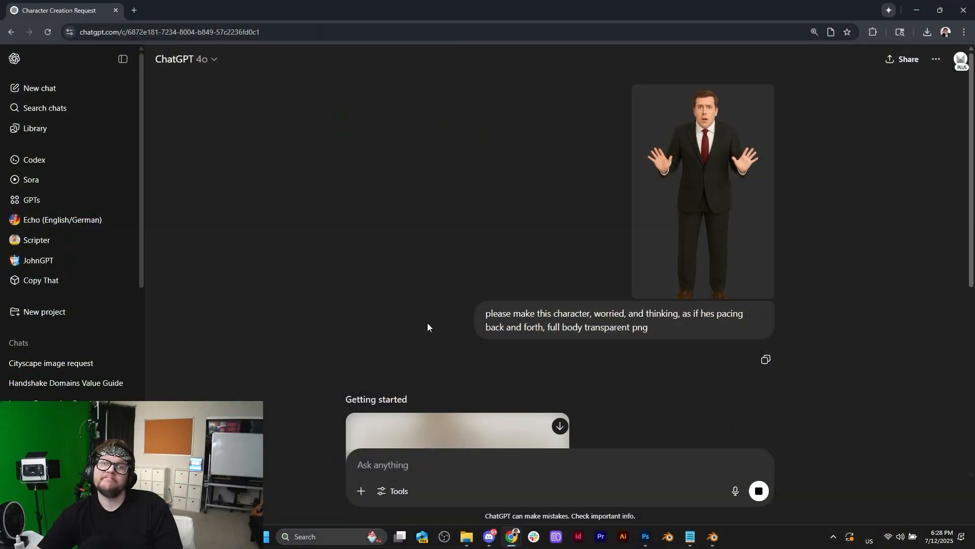
scroll(496, 344, "down", 7)
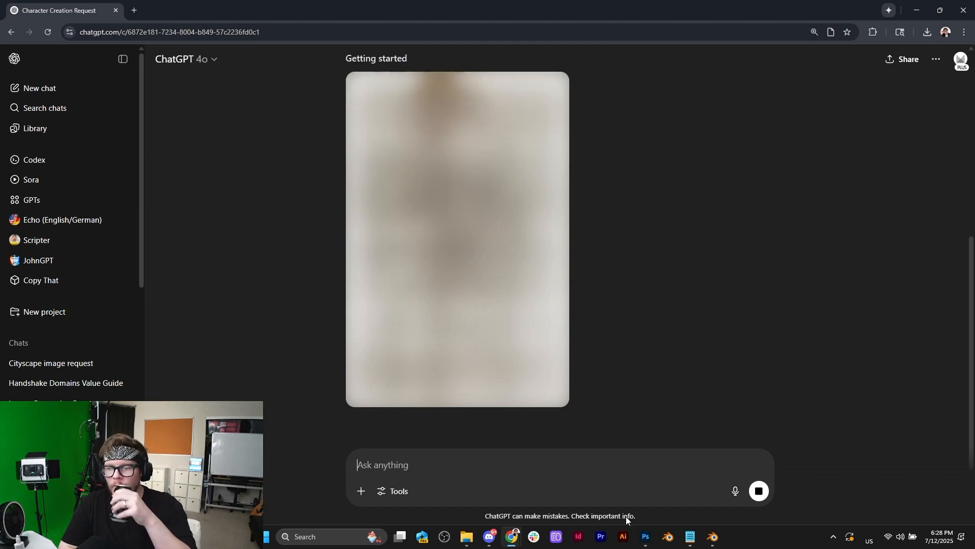
Step: Switch back to Blender, insert a keyframe for Camera.001 at frame 790, and delete all of the camera's keyframes
left_click(718, 547)
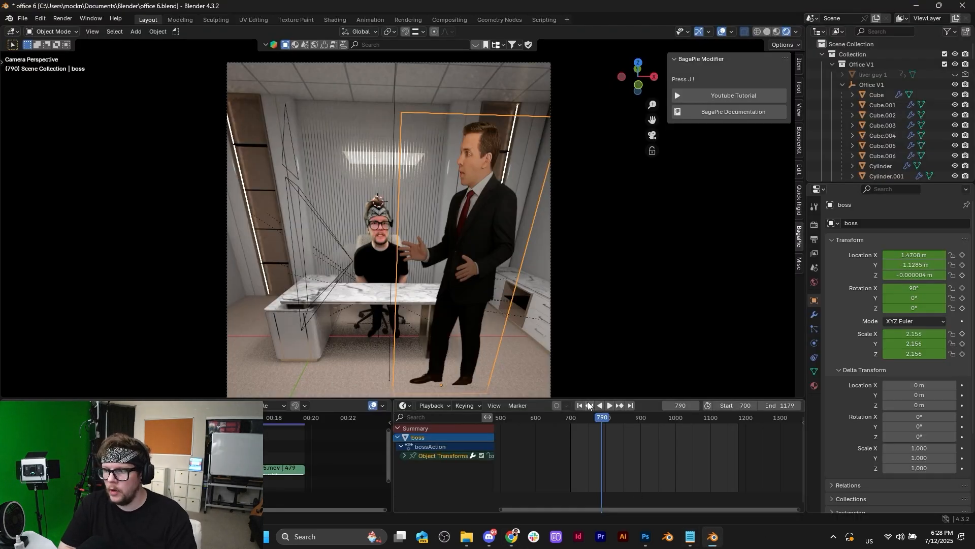
left_click(419, 62)
key("i")
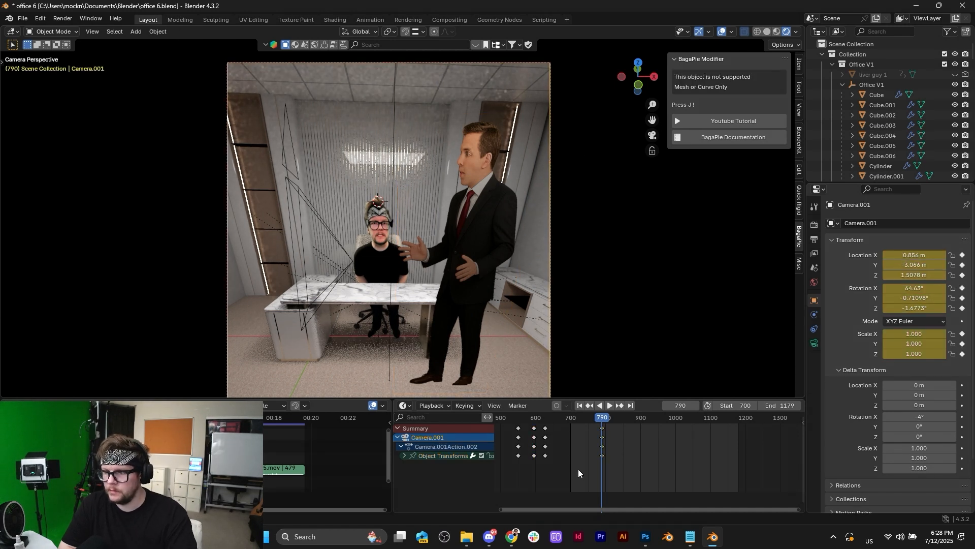
key("x")
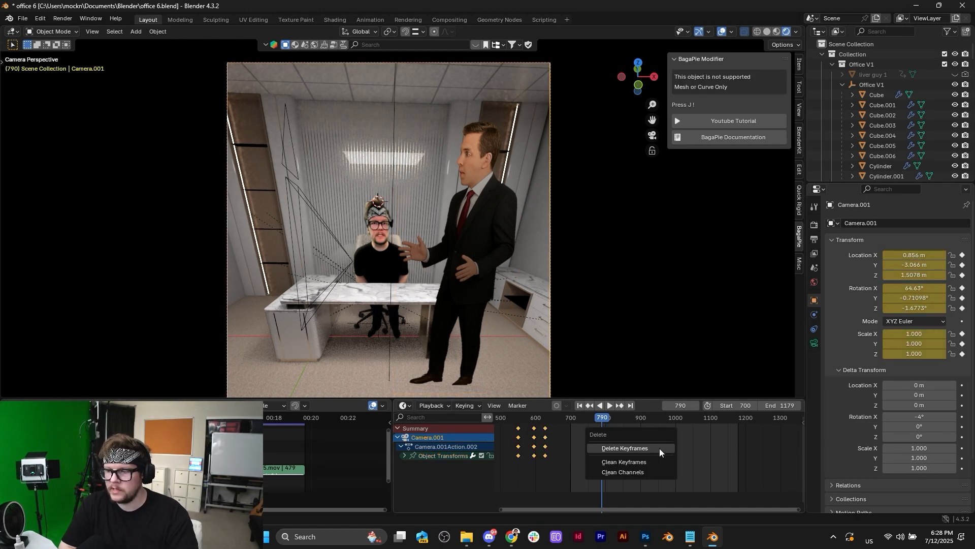
left_click(630, 440)
Step: Play the shot from frame 700 to check the camera framing, stopping at frame 772
left_click(581, 407)
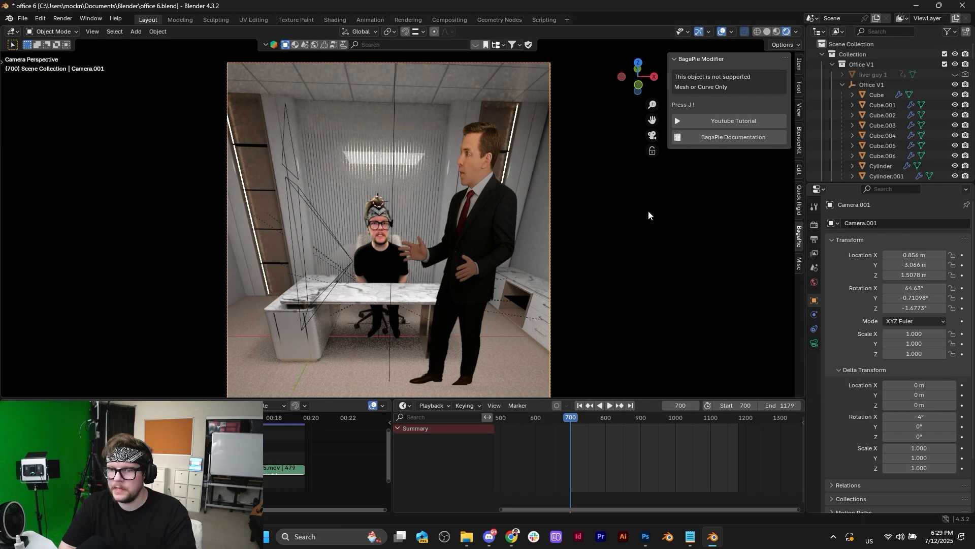
key("space")
key("space")
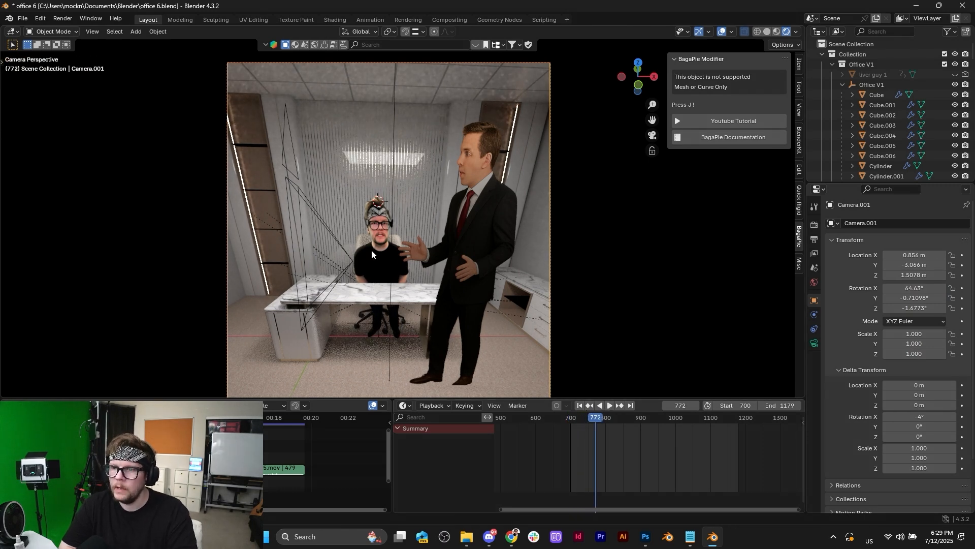
Step: Hide the Liver 2 plane of the seated man in the viewport, keeping the Liver 2.001 legs visible
left_click(371, 249)
scroll(907, 151, "down", 10)
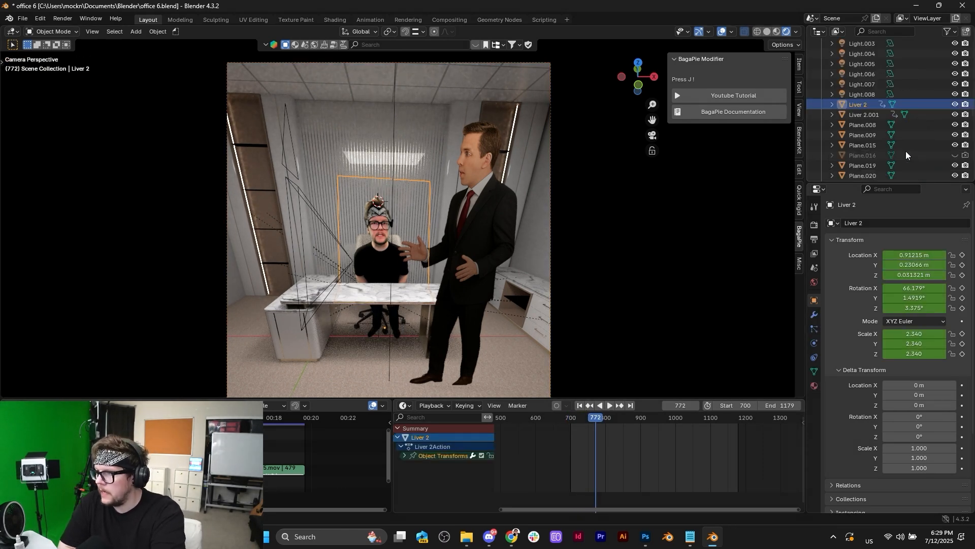
left_click(956, 106)
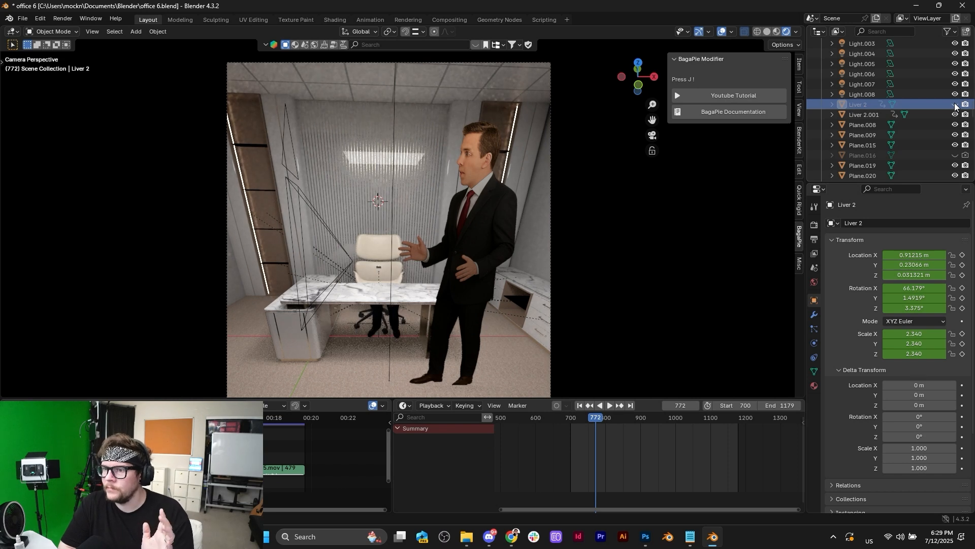
left_click(955, 106)
left_click(956, 105)
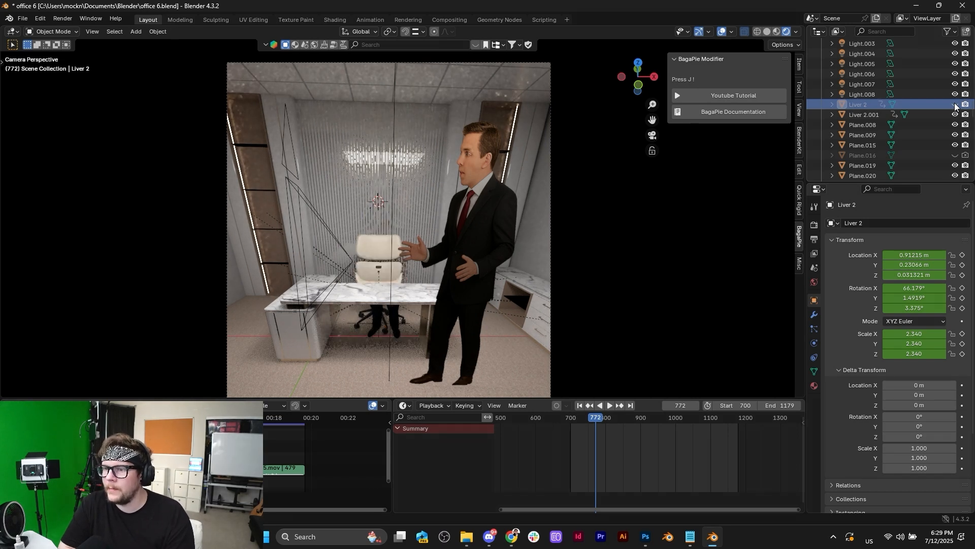
left_click(924, 115)
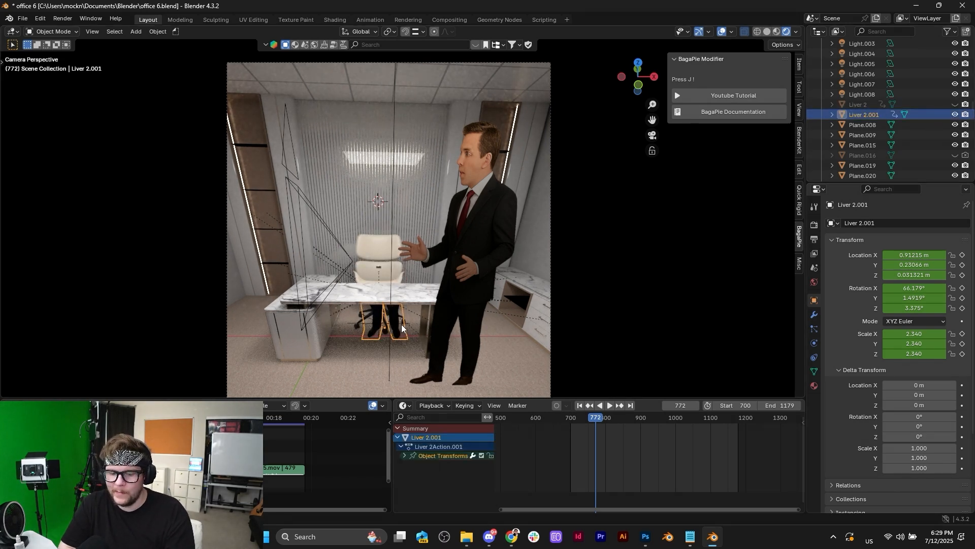
left_click(867, 105)
Step: Place the 3D cursor on the office chair's seat and import Liver 5.mov there as an image plane
scroll(388, 288, "up", 3)
scroll(388, 288, "up", 5)
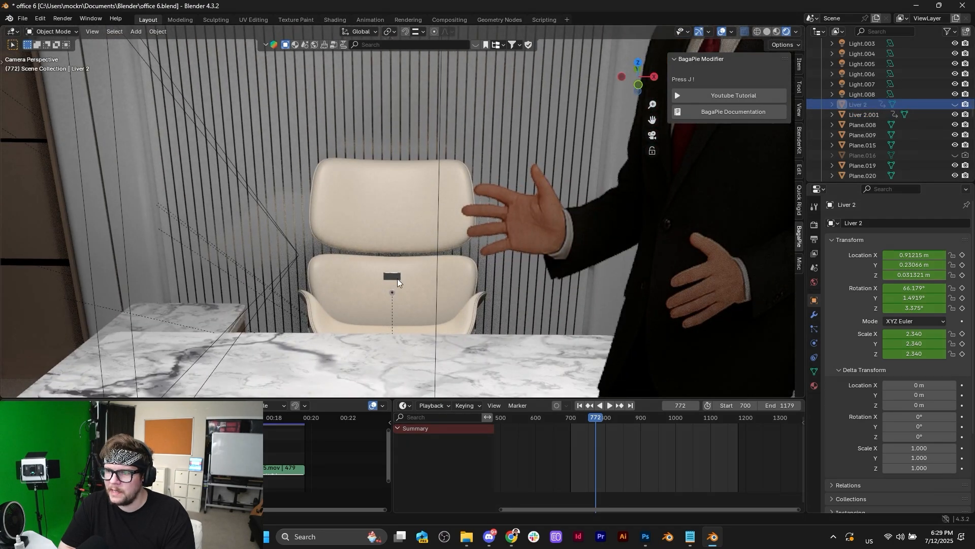
left_click(393, 277)
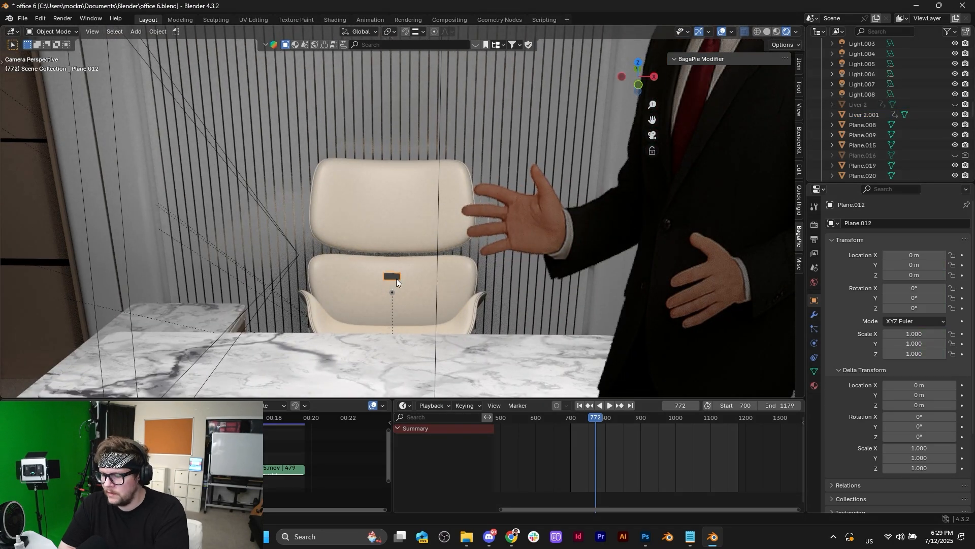
key("KP_Decimal")
scroll(412, 270, "down", 5)
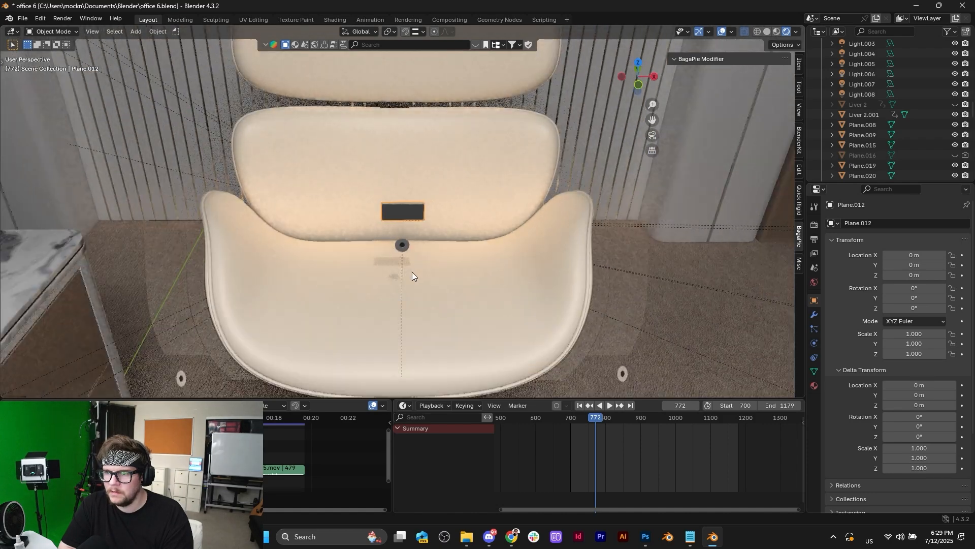
middle_click_drag(413, 272, 337, 282)
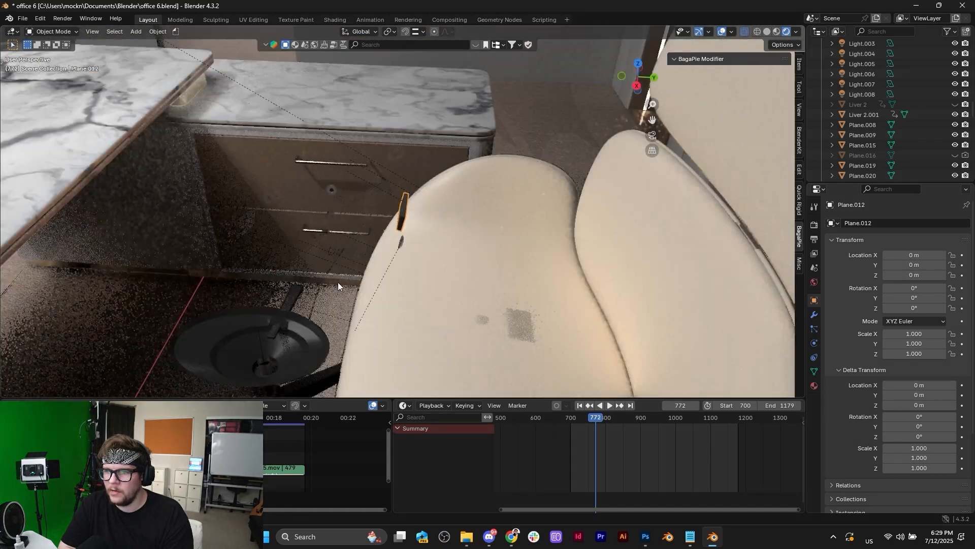
scroll(338, 286, "down", 6)
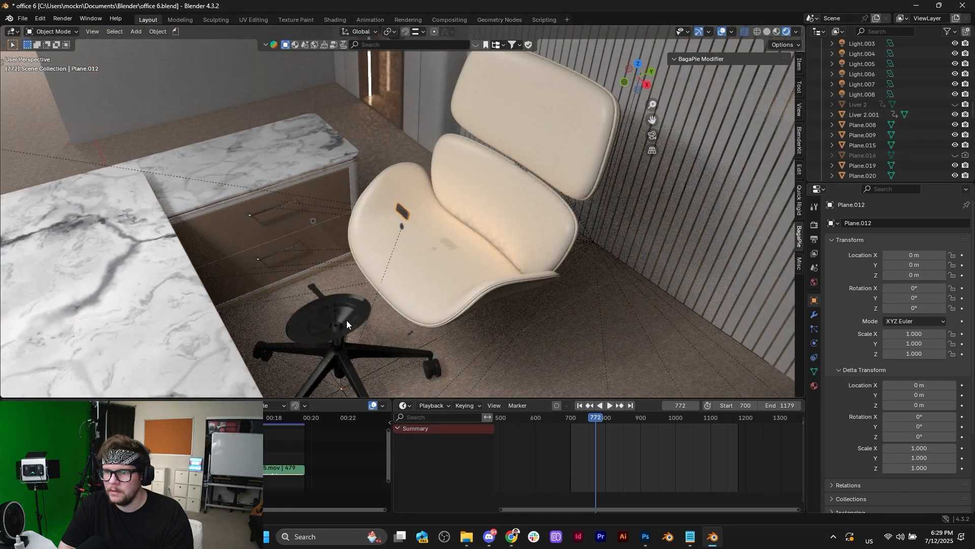
left_click(347, 324)
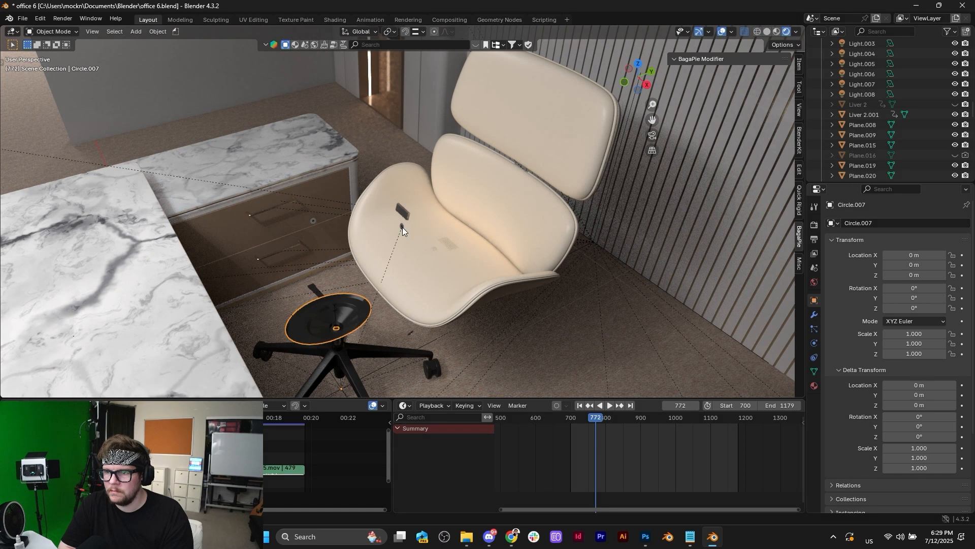
key("shift+a")
mouse_move(397, 275)
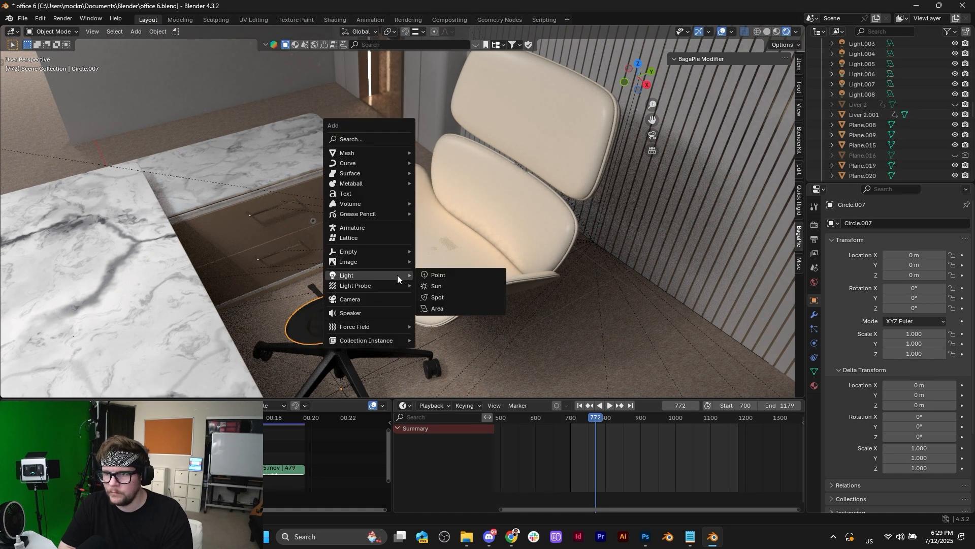
mouse_move(379, 260)
left_click(458, 278)
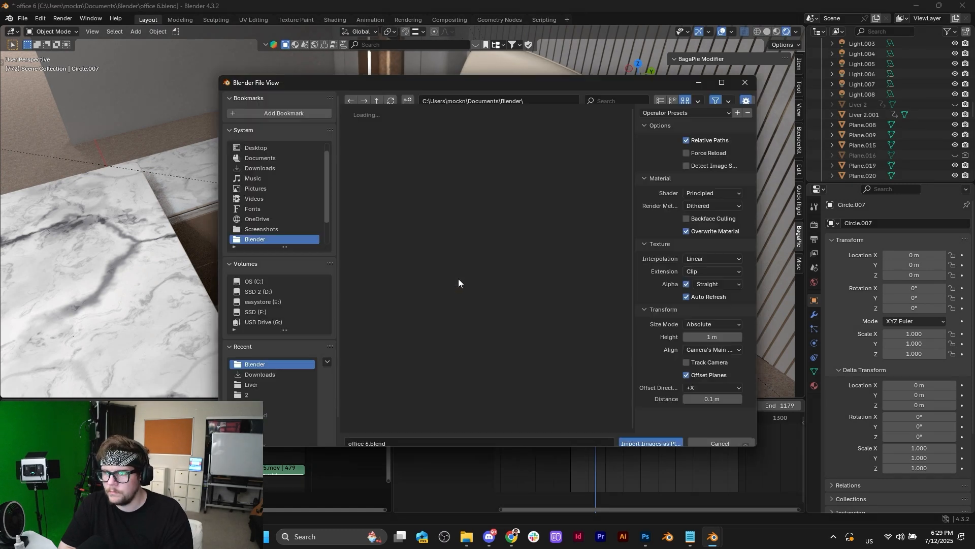
scroll(467, 322, "down", 2)
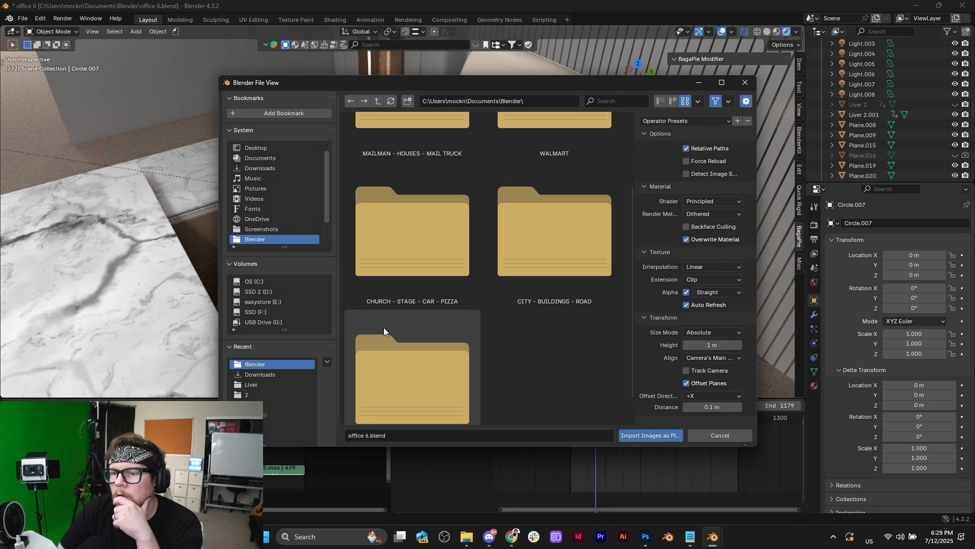
left_click(288, 392)
double_click(424, 334)
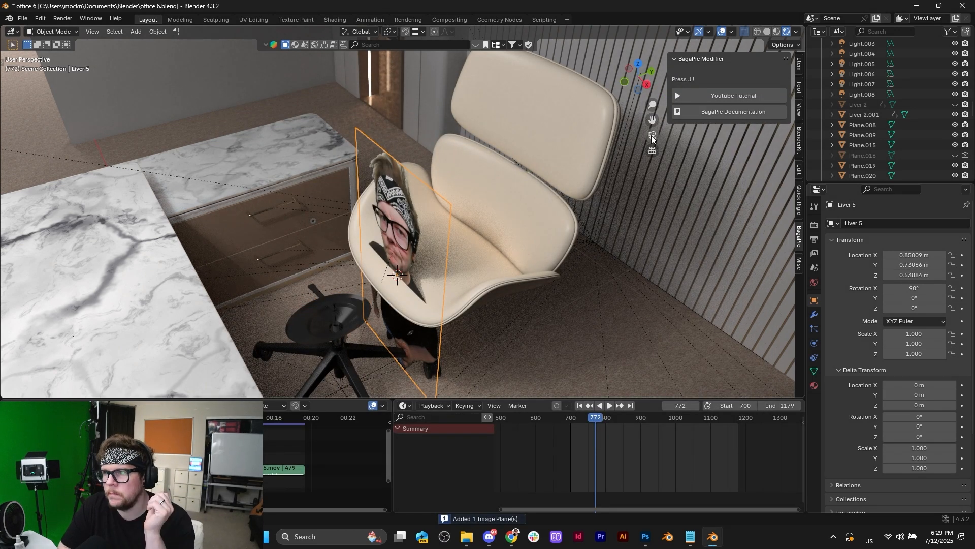
Step: In the camera view, set the start frame of the Liver 5.mov texture to 700 and play the shot from frame 700 to 842
left_click(652, 136)
key("Home")
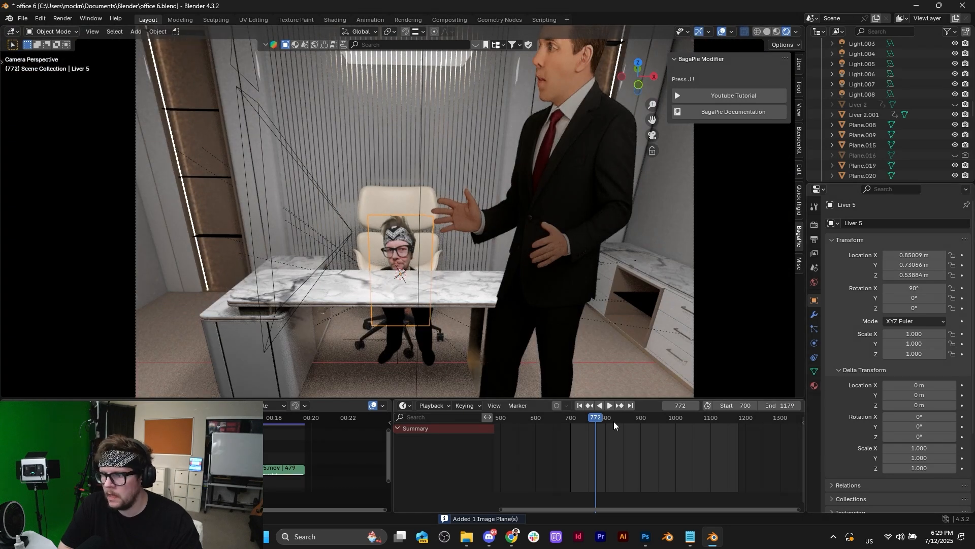
left_click(580, 405)
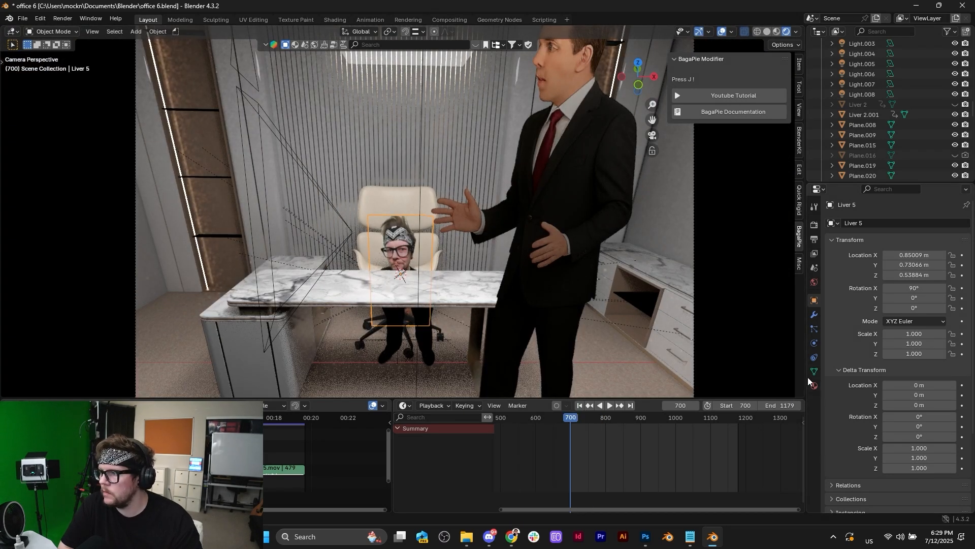
left_click(814, 386)
left_click_drag(921, 355, 957, 356)
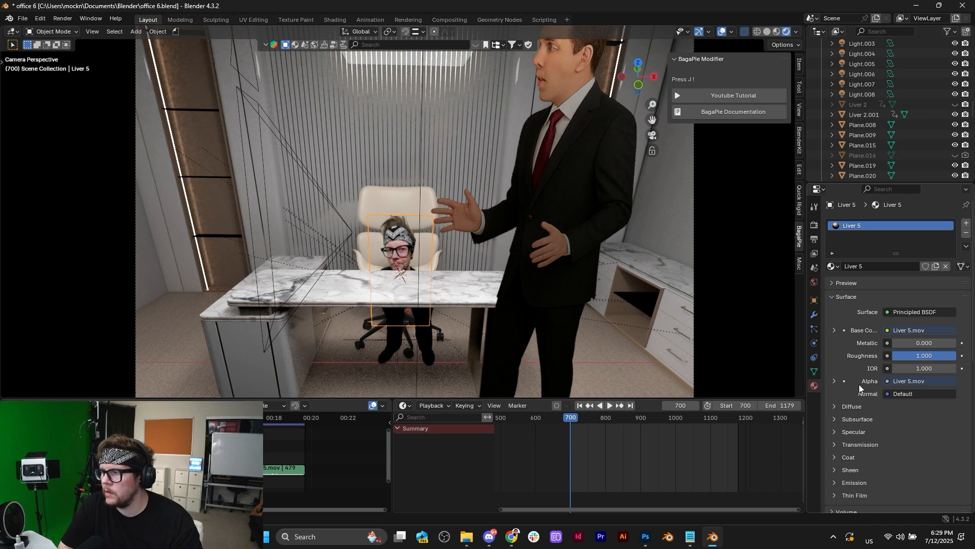
left_click(834, 381)
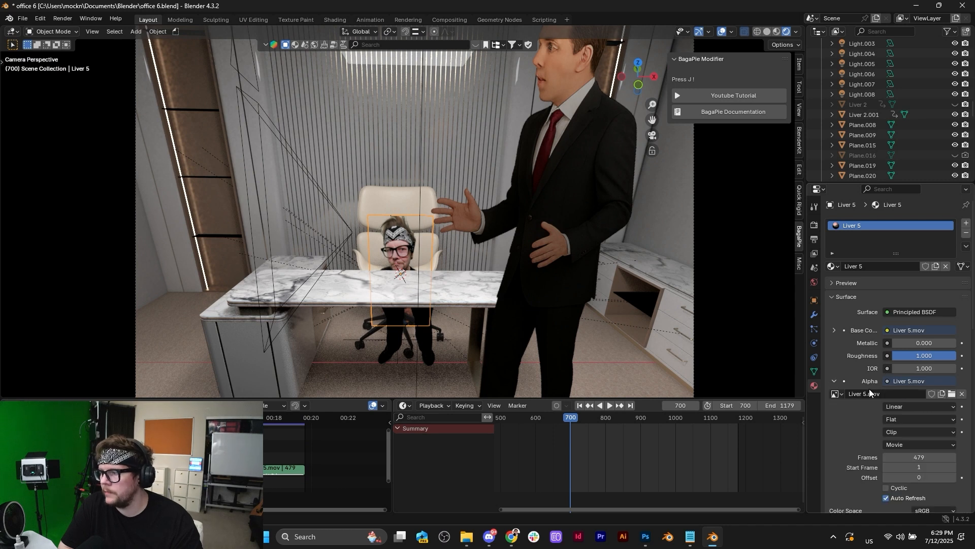
left_click(910, 458)
left_click(909, 468)
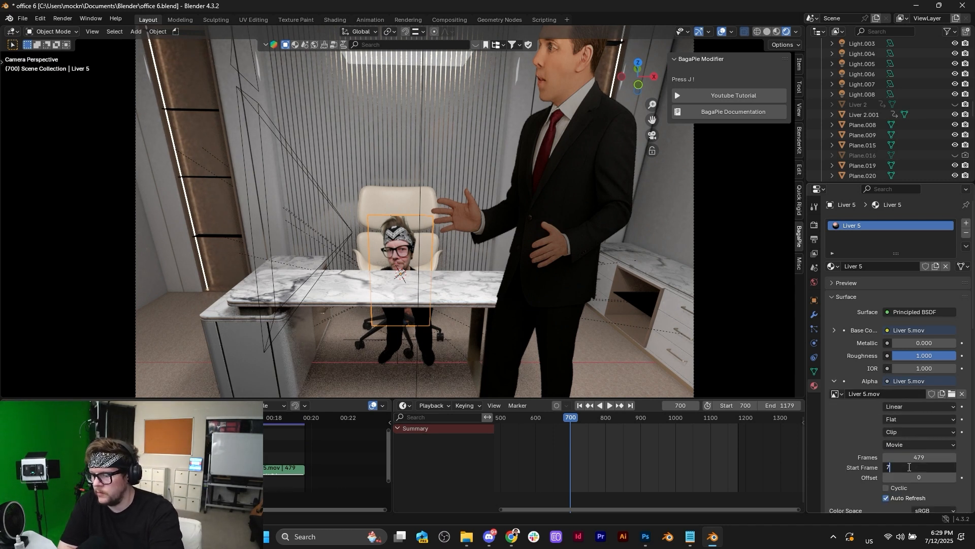
key("Return")
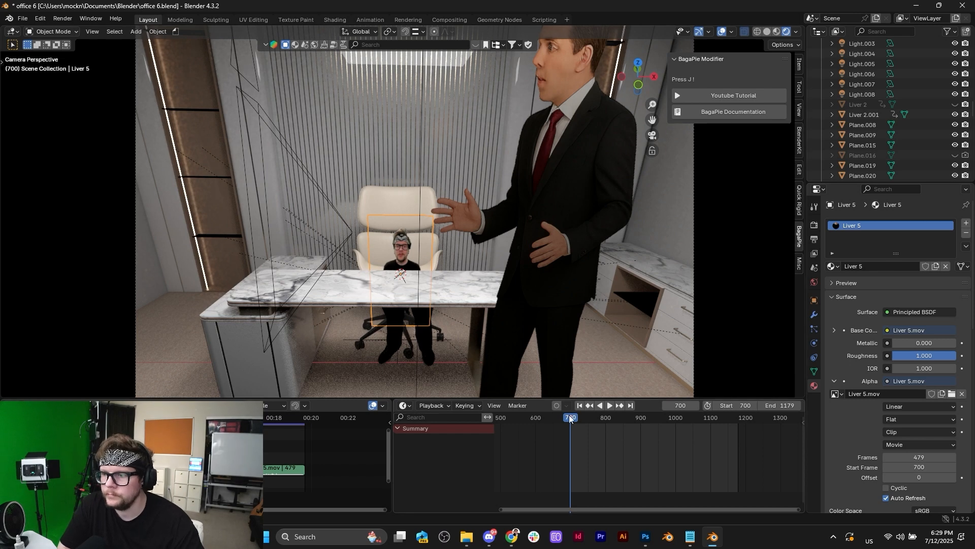
key("space")
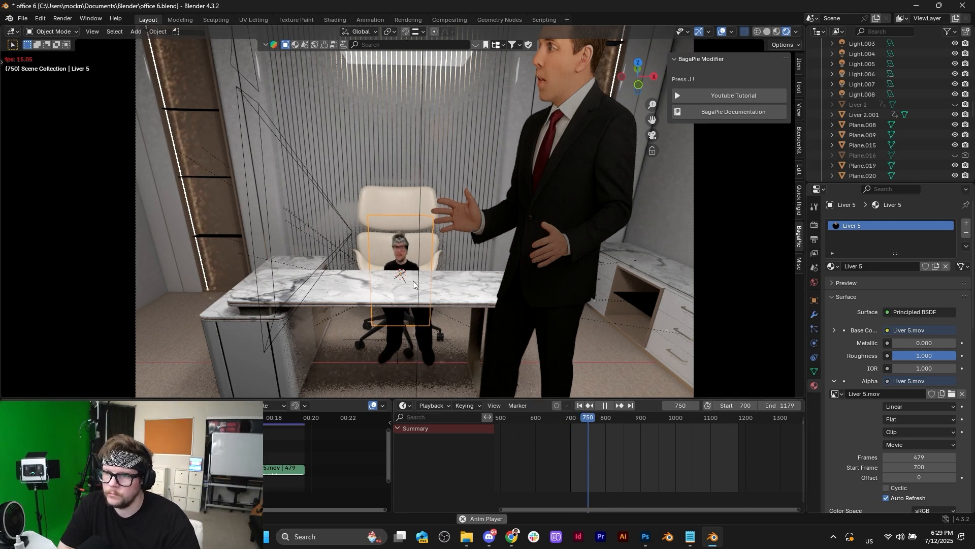
key("space")
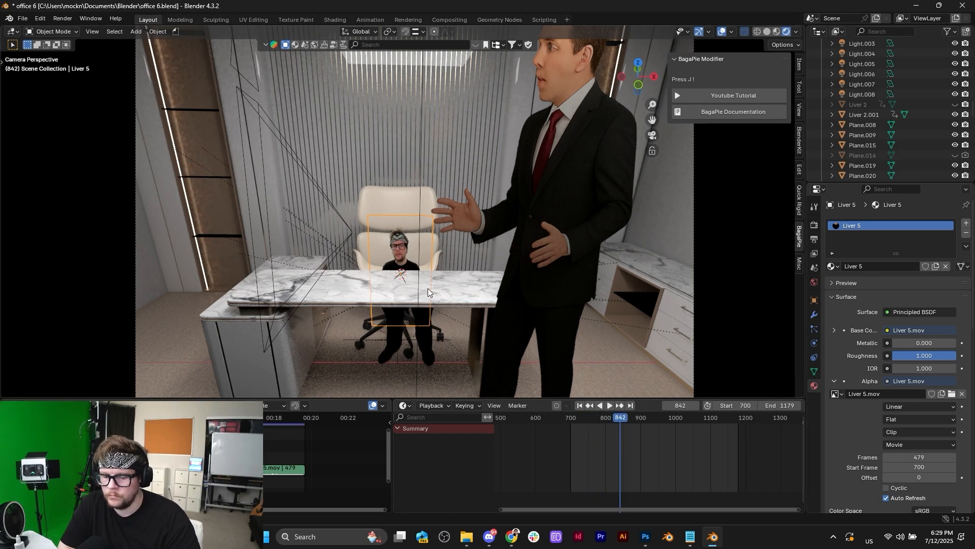
Step: Raise the Liver 5 plane above the desktop, enlarge it by about 1.66, and nudge it along X to sit the man in the chair
key("g")
left_click(422, 258)
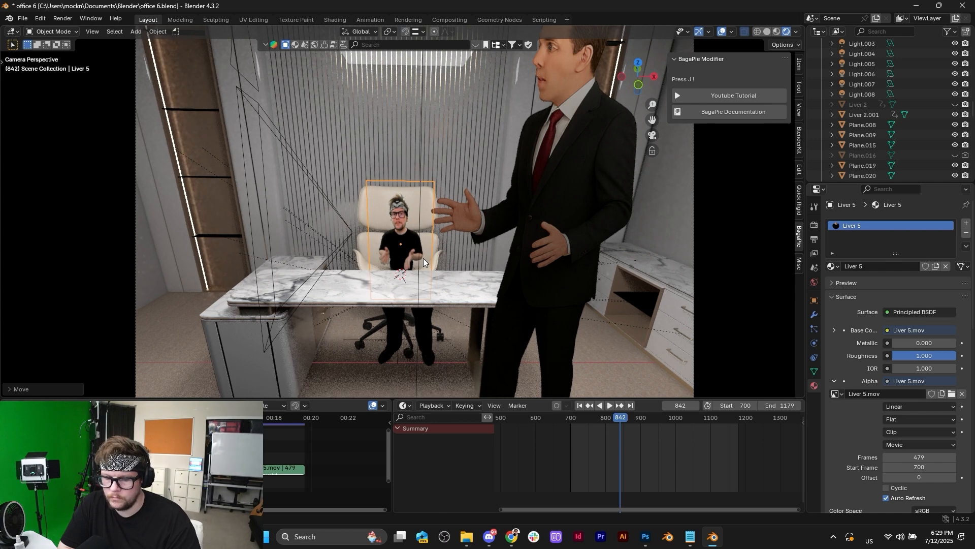
key("s")
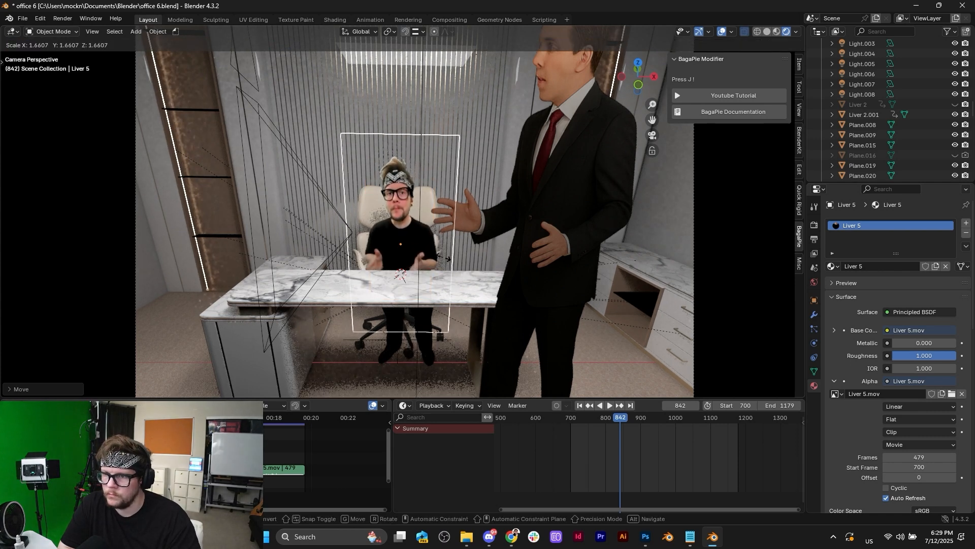
left_click(444, 258)
key("g")
key("x")
left_click(441, 258)
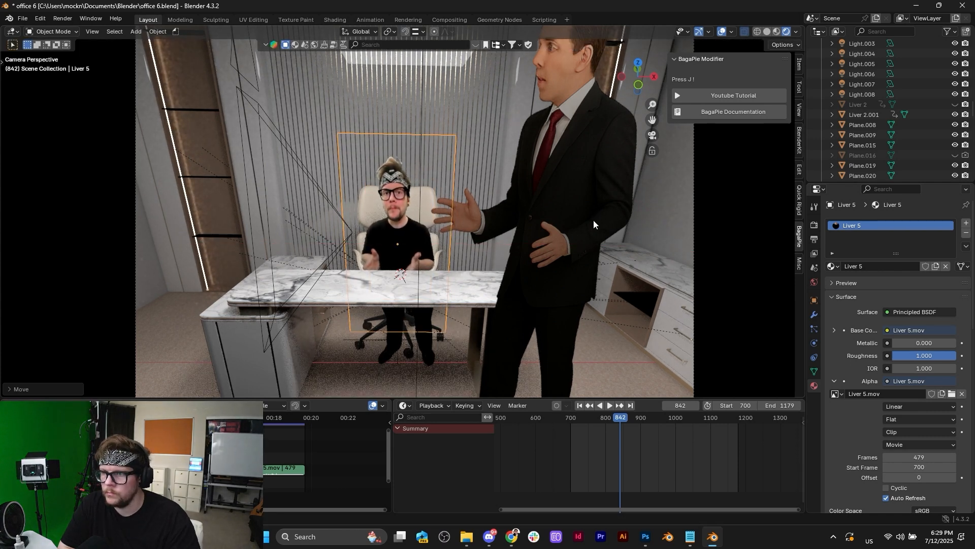
Step: Enlarge the Liver 5 plane further and push it about 0.08 m back along Y toward the chair
key("Home")
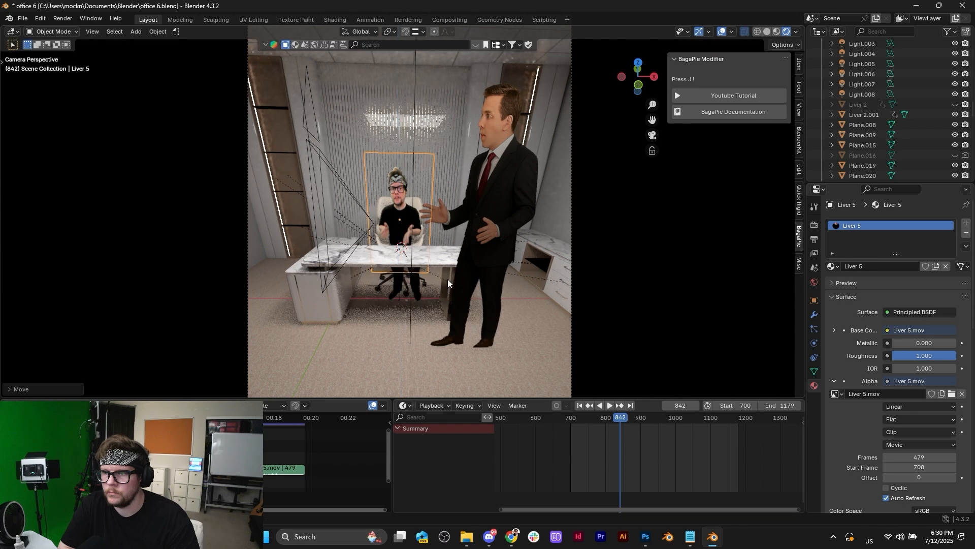
key("s")
left_click(473, 278)
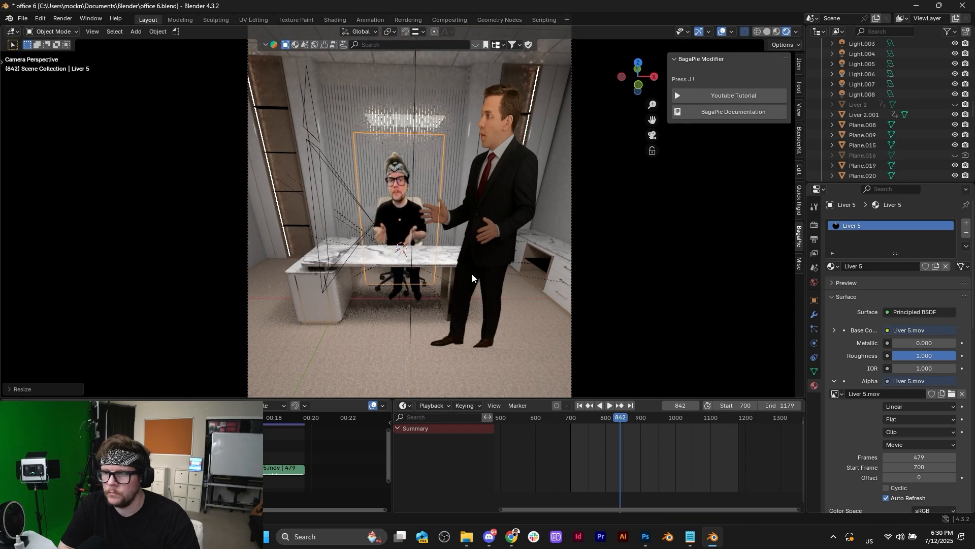
left_click(420, 293)
left_click(419, 293)
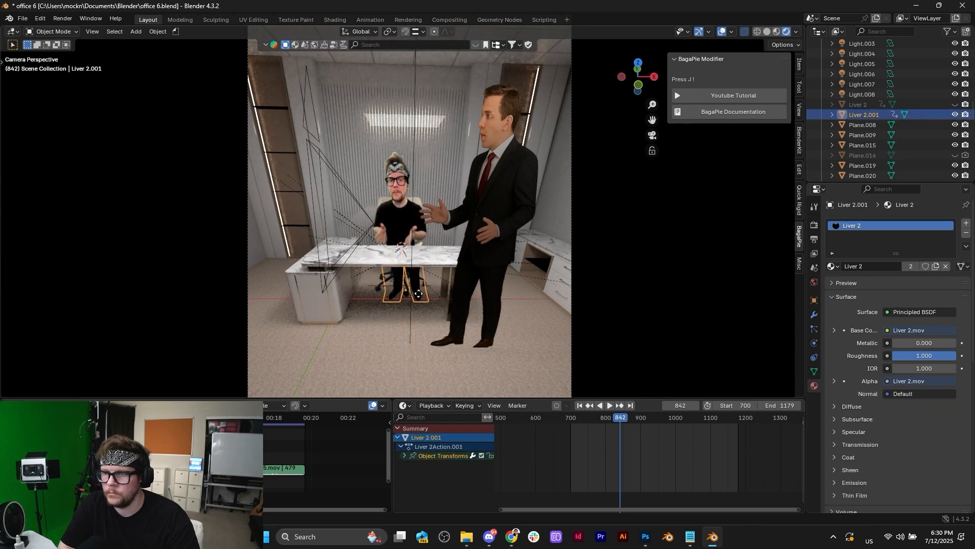
left_click(407, 227)
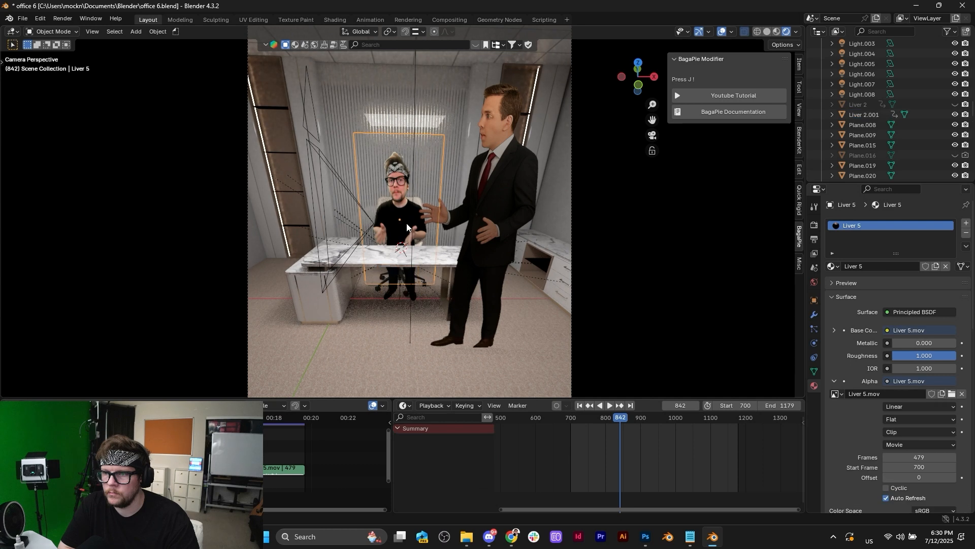
key("g")
key("y")
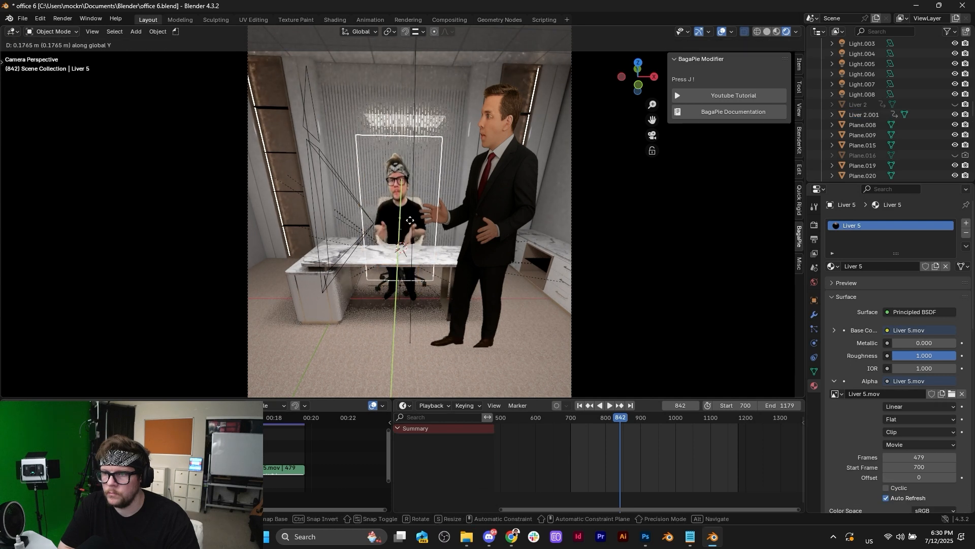
left_click(410, 222)
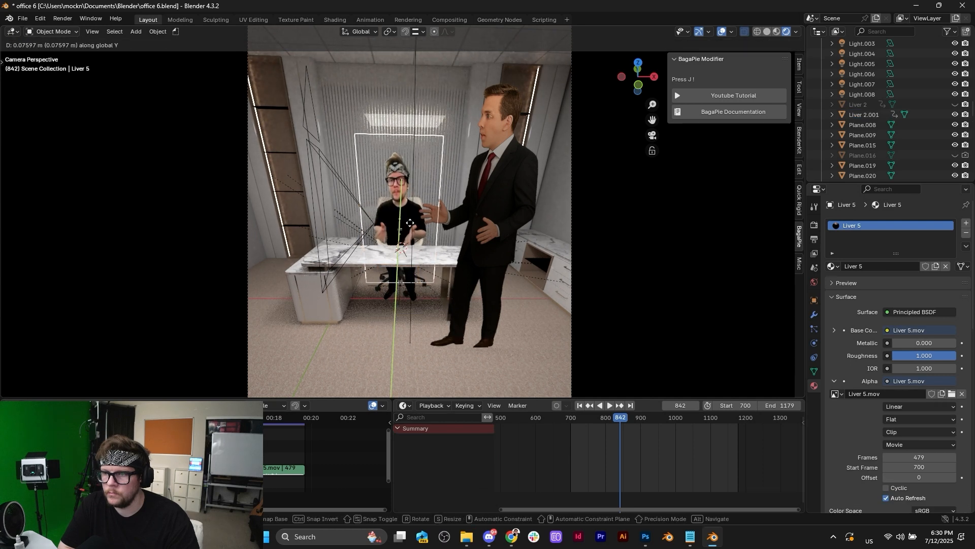
Step: Move the Liver 2.001 legs forward along Y and slightly up along Z under the desk, then reselect the Liver 5 plane
left_click(414, 289)
key("g")
key("y")
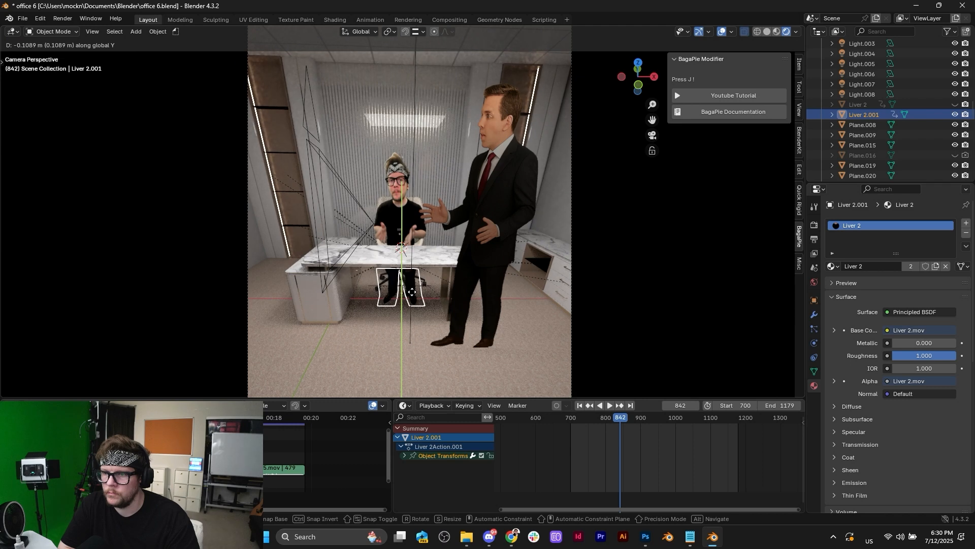
left_click(409, 288)
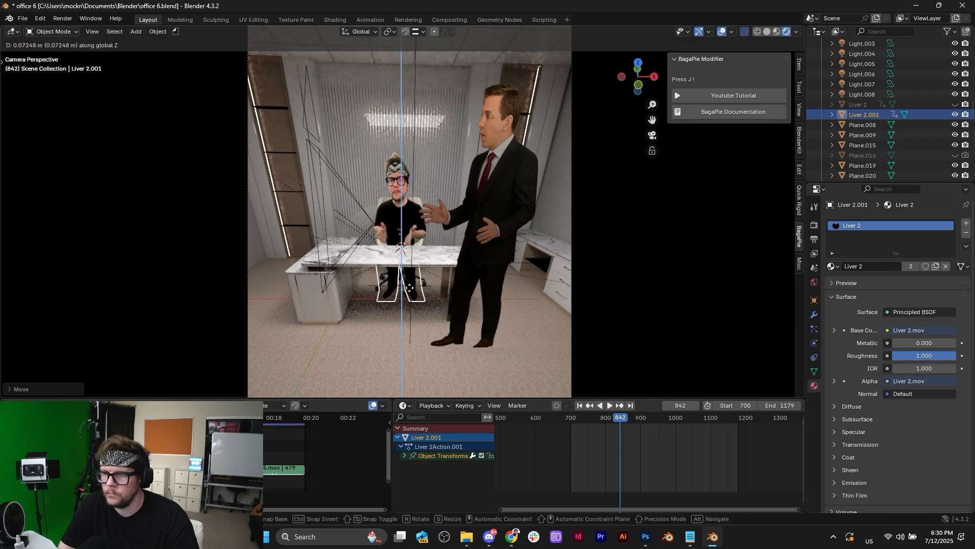
left_click(514, 260)
left_click(377, 211)
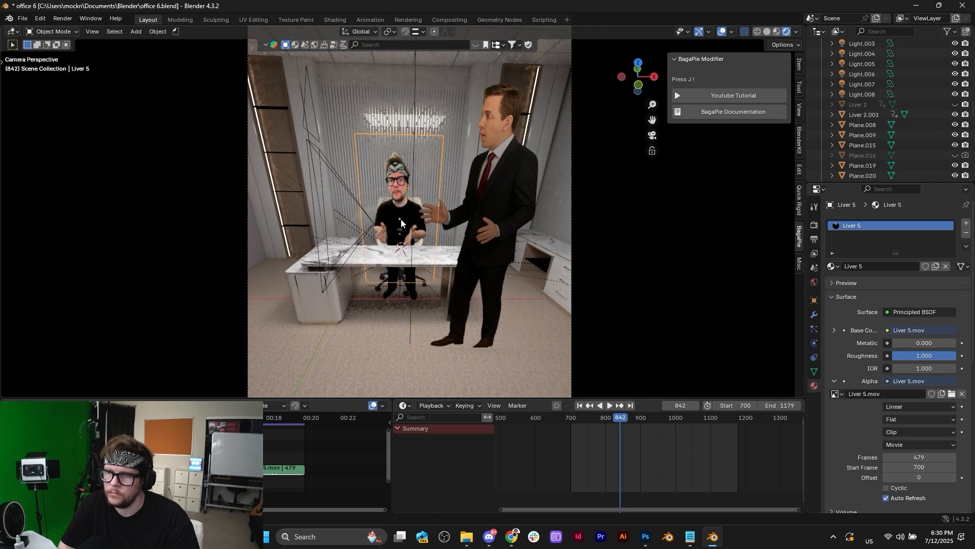
scroll(409, 243, "up", 3)
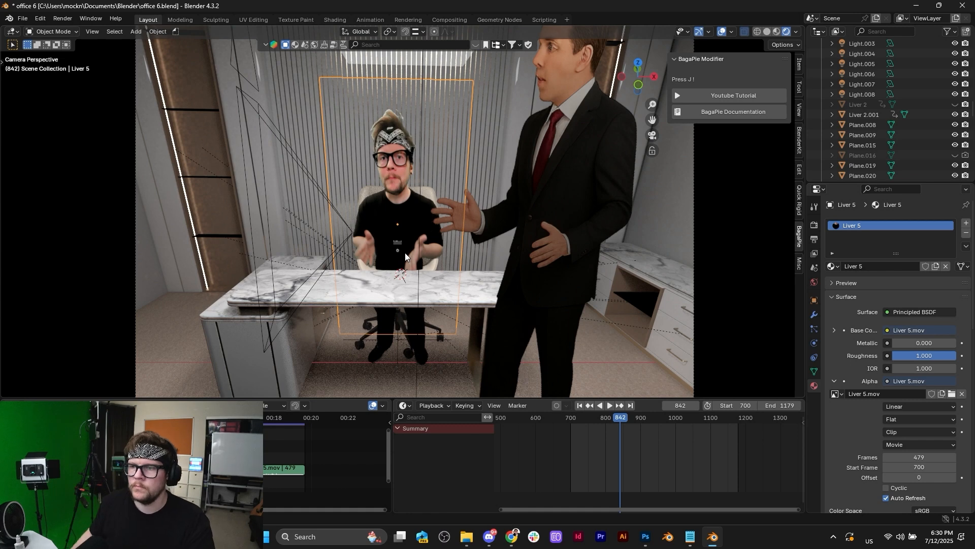
Step: Delete the small steel Plane.012 object in front of the seated man's chest and return to frame 700
left_click(400, 243)
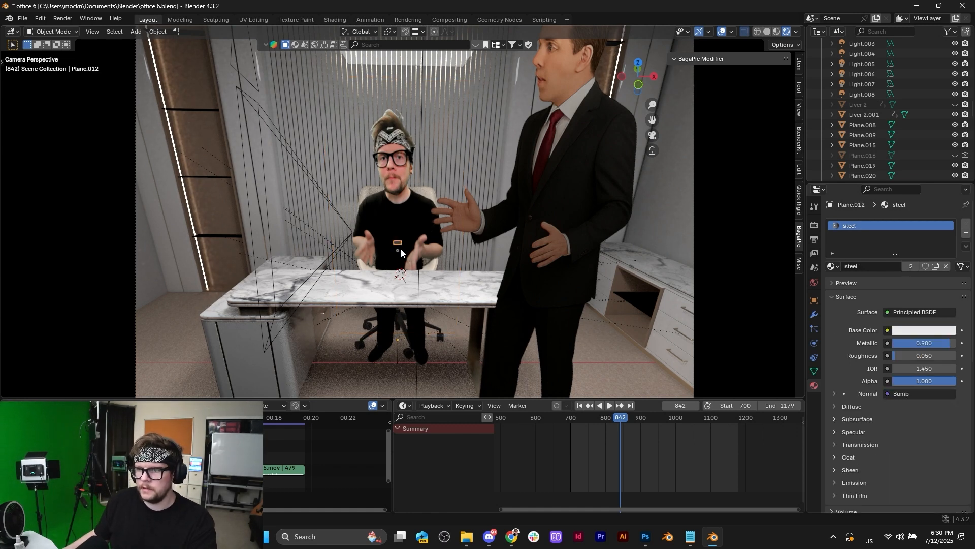
key("x")
left_click(398, 254)
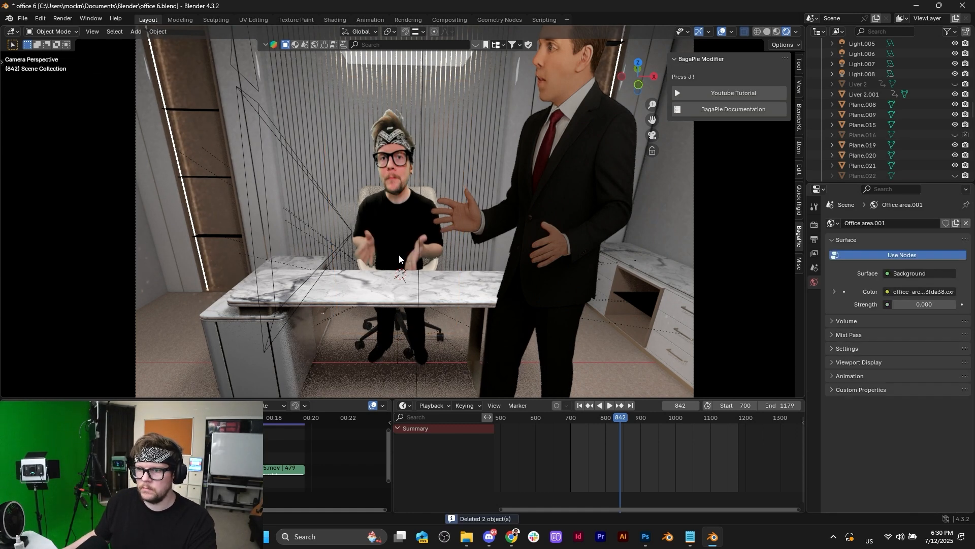
left_click(579, 405)
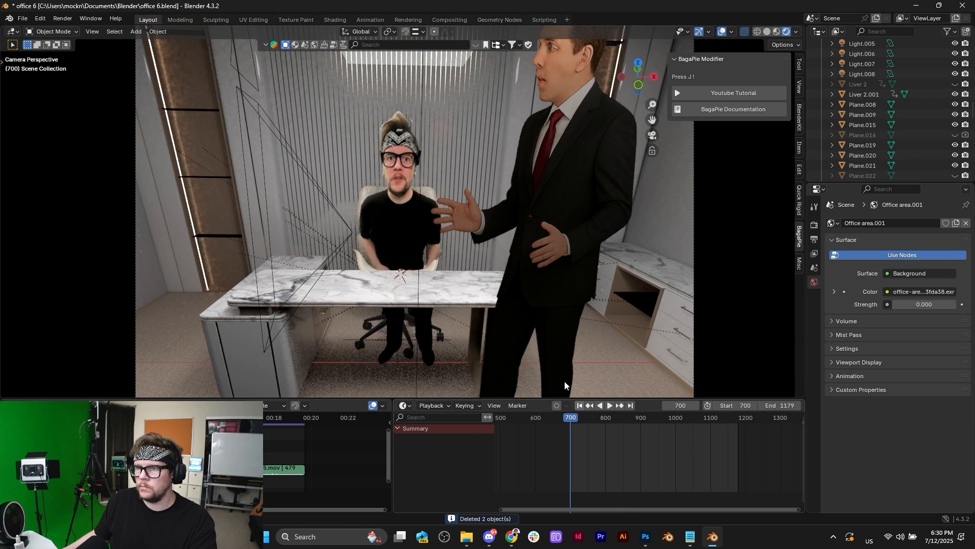
Step: Delete all the keyframes of the Liver 2.001 legs plane, staying at frame 700
left_click(408, 333)
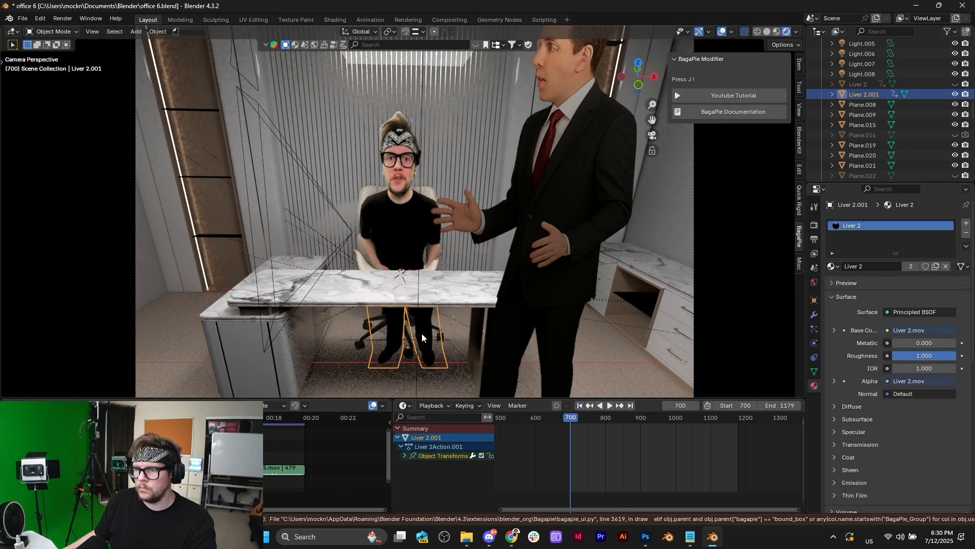
scroll(646, 453, "down", 2)
scroll(646, 453, "down", 4)
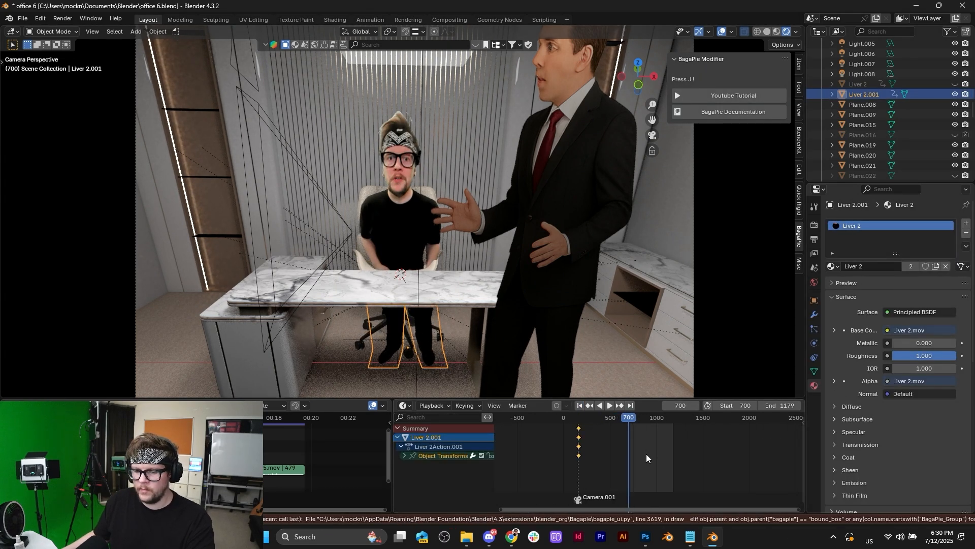
key("Delete")
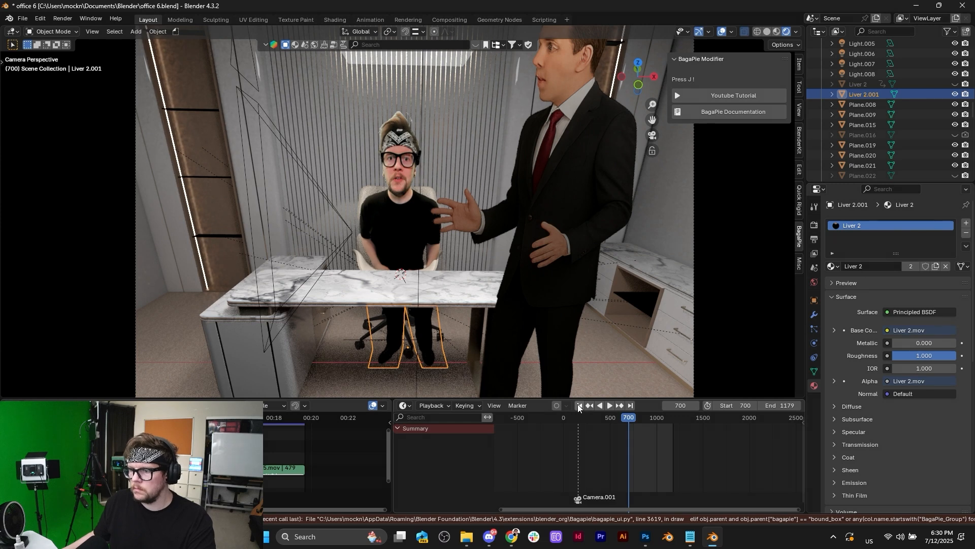
left_click(578, 404)
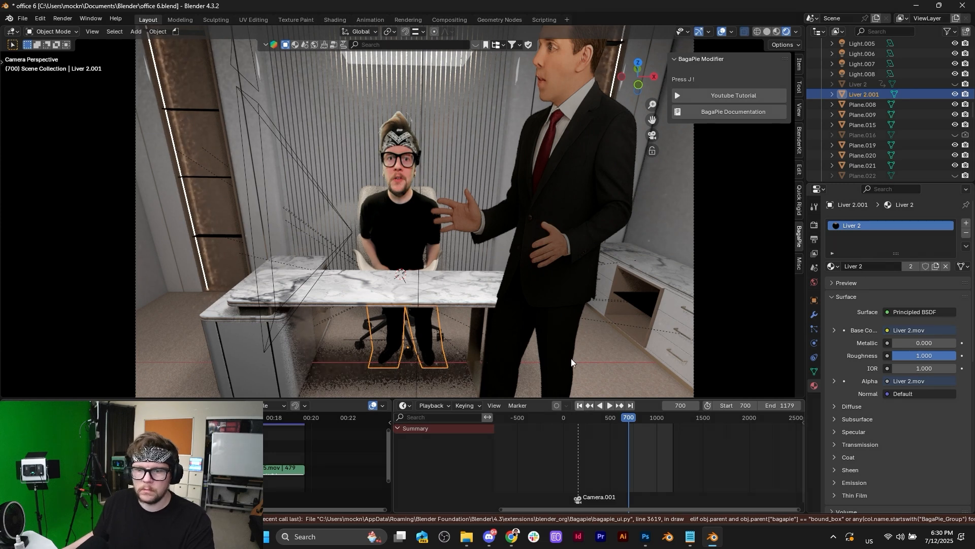
Step: Shift the Liver 2.001 legs slightly along X beneath the man's torso, play the shot, and return to frame 700
key("g")
key("x")
left_click(464, 323)
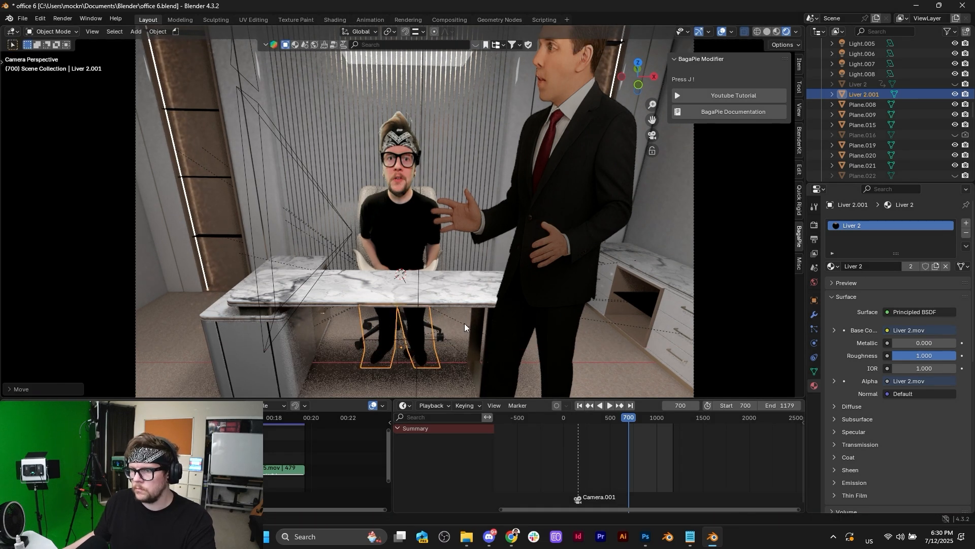
left_click(410, 220)
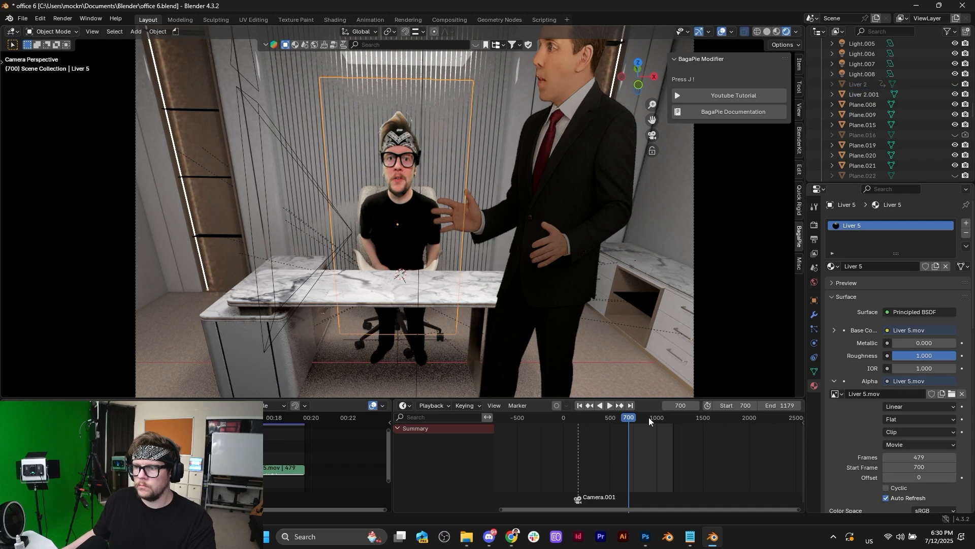
key("space")
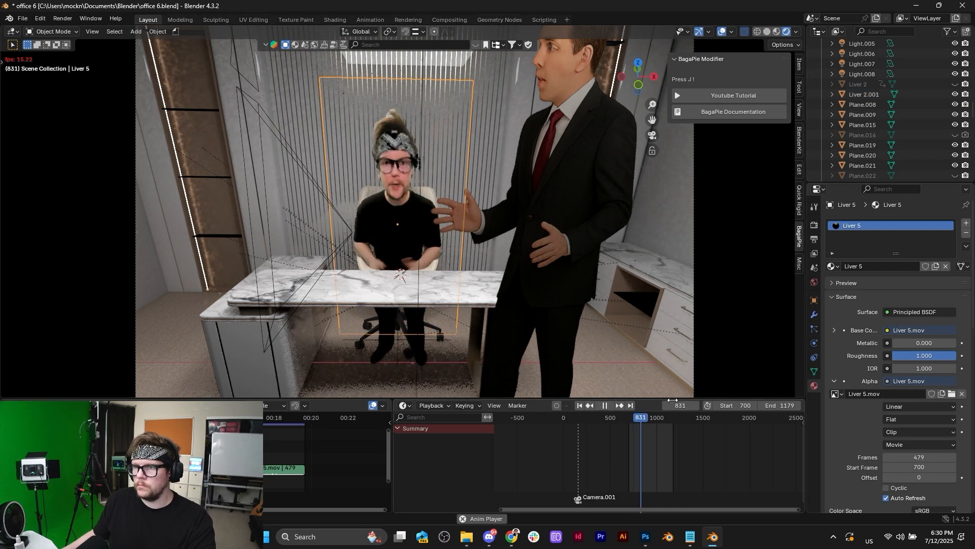
left_click(585, 405)
Step: Move Camera.001 about 1.77 m forward along its local Z axis and raise it along global Z above the desktop
scroll(464, 251, "down", 5)
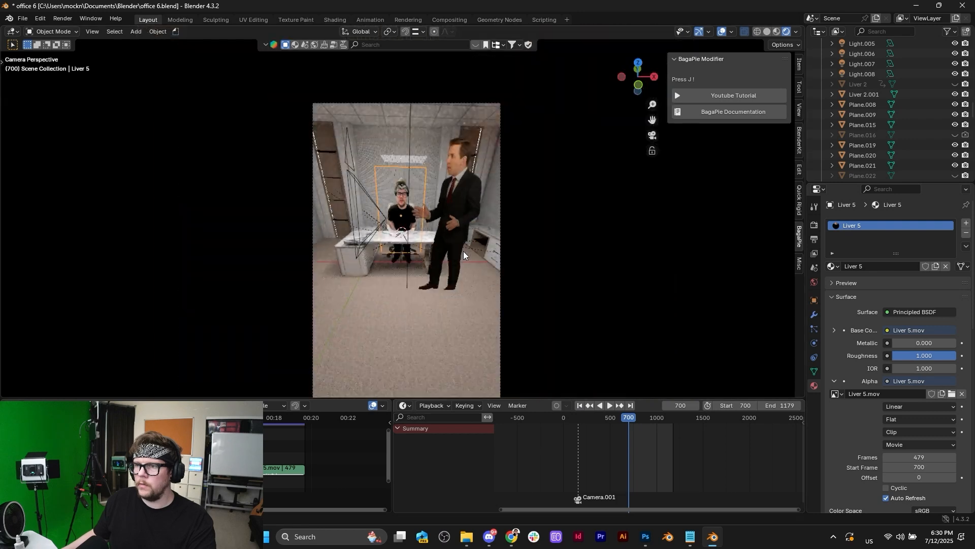
left_click(422, 122)
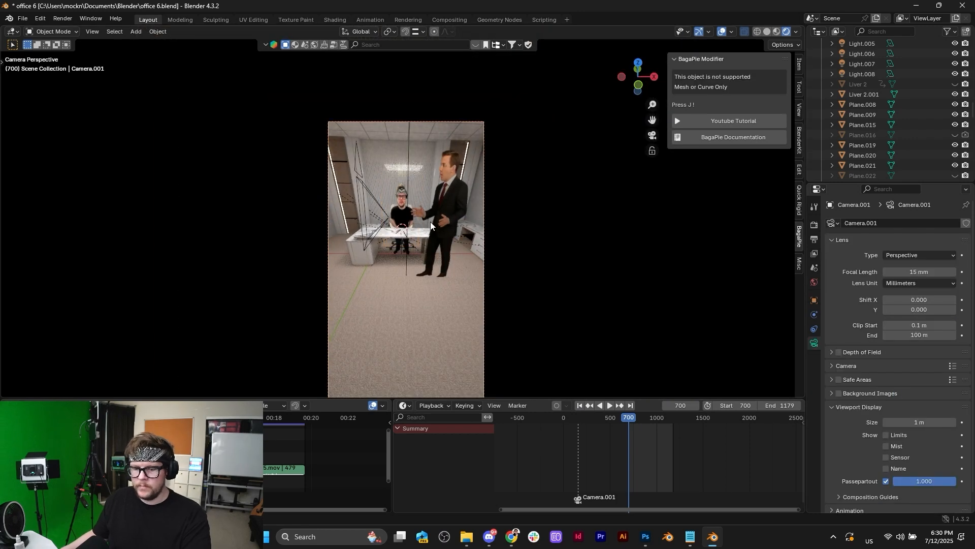
key("g")
key("z")
key("z")
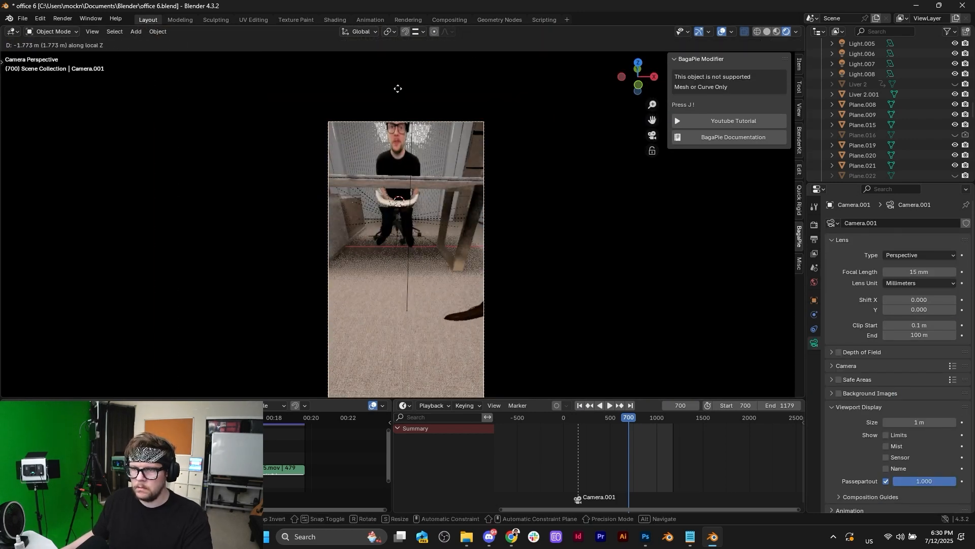
left_click(398, 89)
key("g")
key("z")
left_click(450, 215)
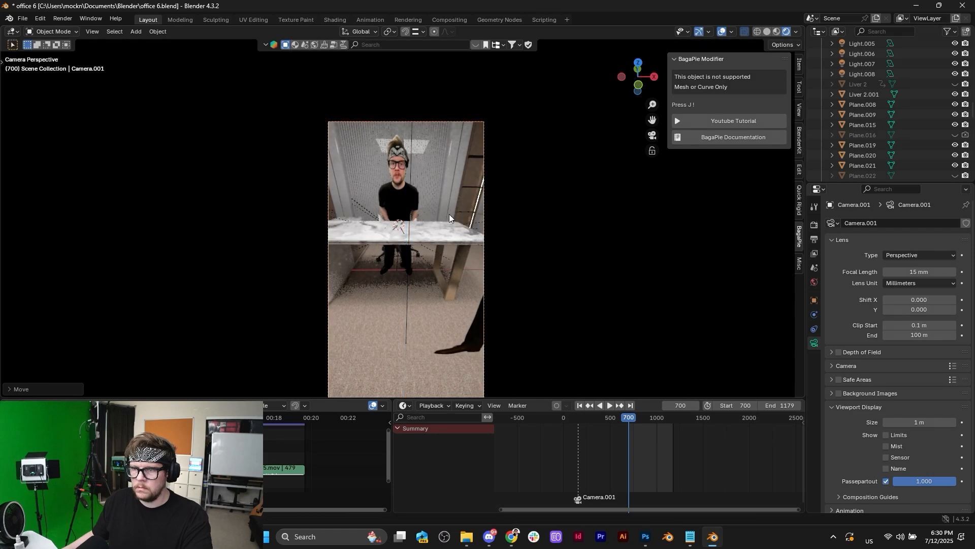
Step: Tilt Camera.001 upward about X and adjust it sideways along X, including about 0.08 m along local X, to center the man
key("g")
key("x")
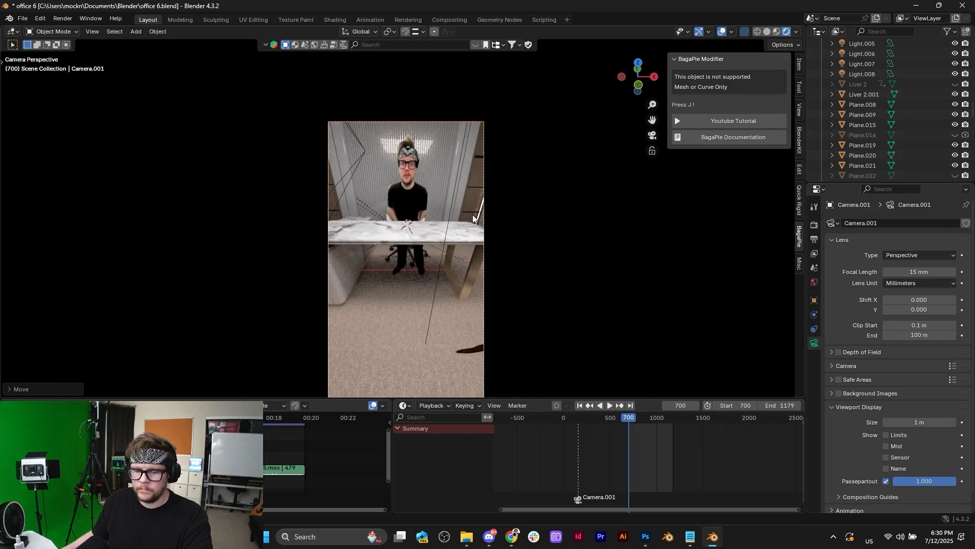
key("r")
key("x")
left_click(472, 199)
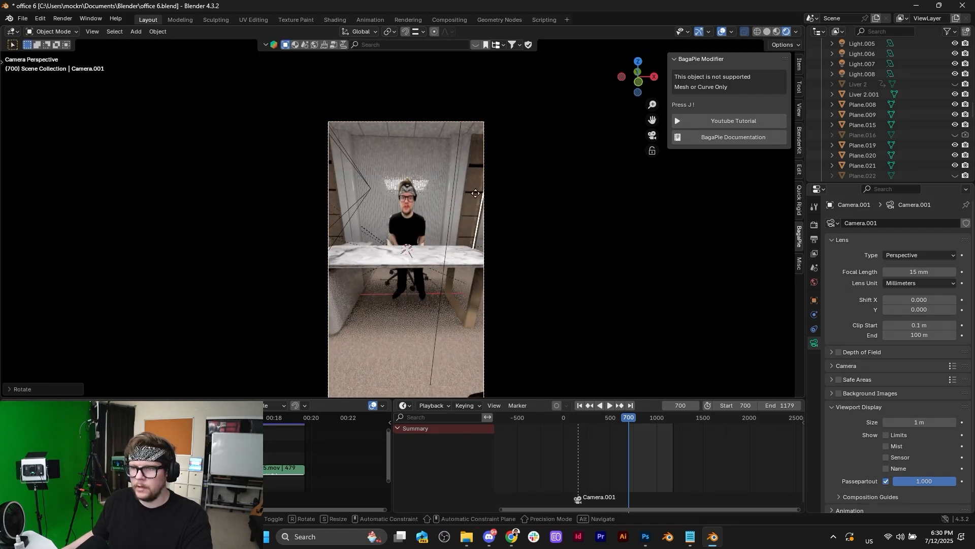
key("g")
key("x")
key("x")
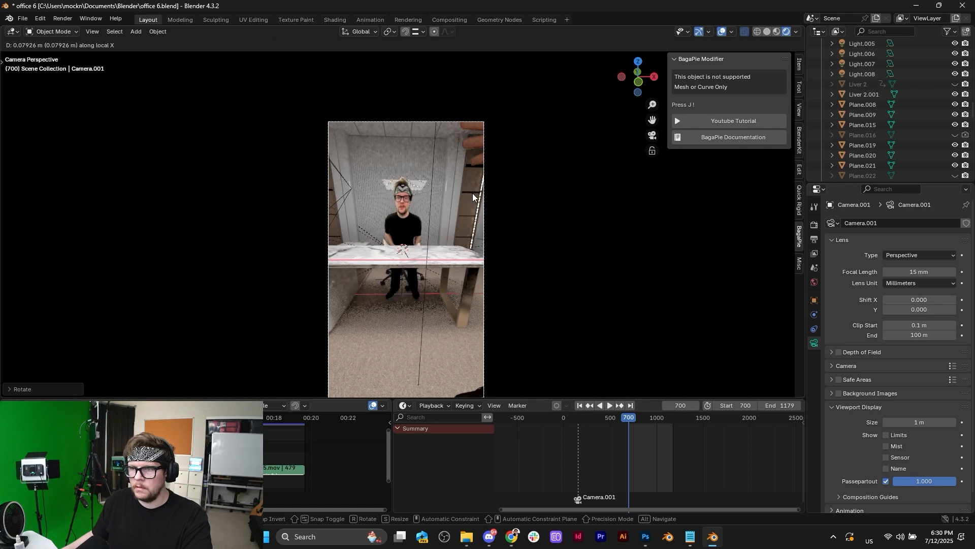
left_click(472, 193)
Step: Push Camera.001 closer to the desk along its local Z axis and rotate it slightly to reframe the man
scroll(457, 188, "down", 4)
key("g")
key("z")
key("z")
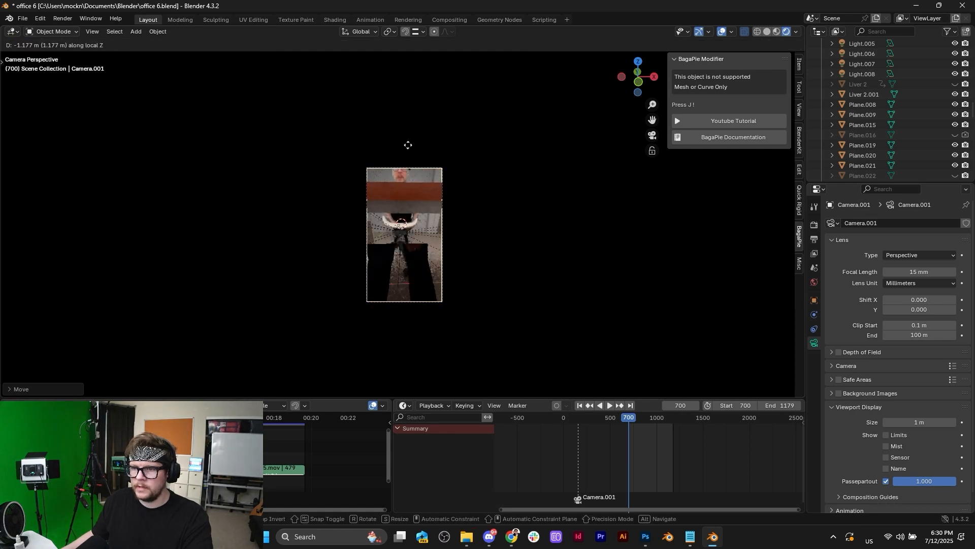
left_click(412, 163)
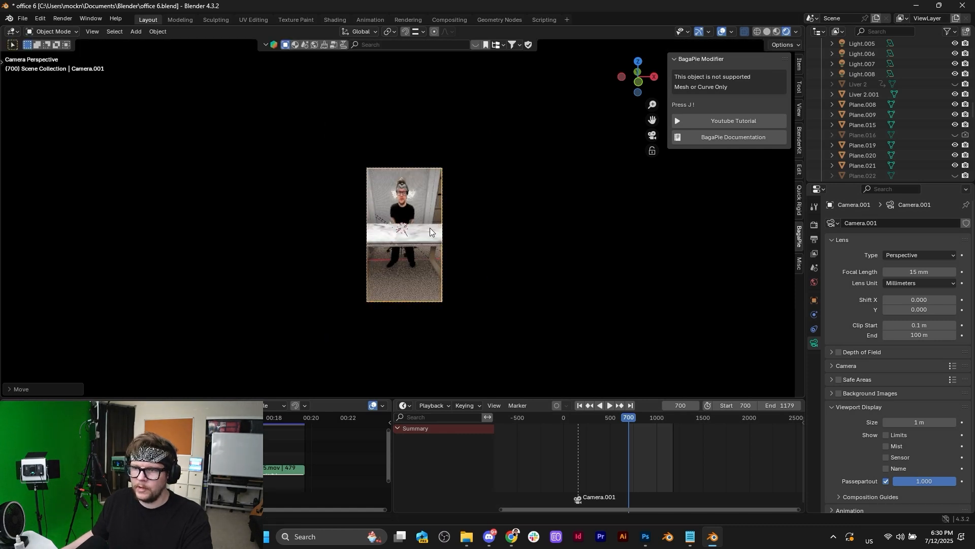
key("r")
left_click(458, 205)
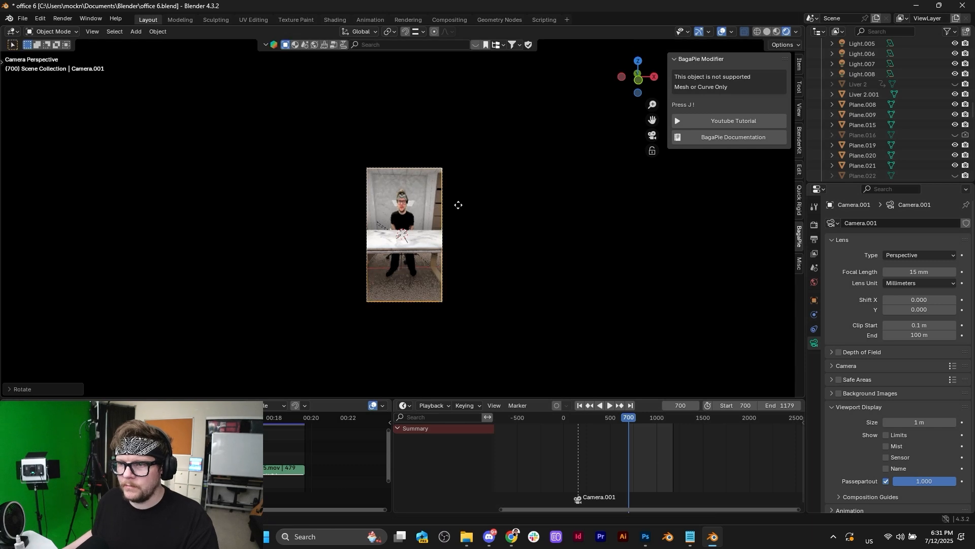
Step: Reposition Camera.001 slightly higher to show more of the desktop and nudge it about -0.016 m along global X
key("g")
left_click(459, 201)
key("g")
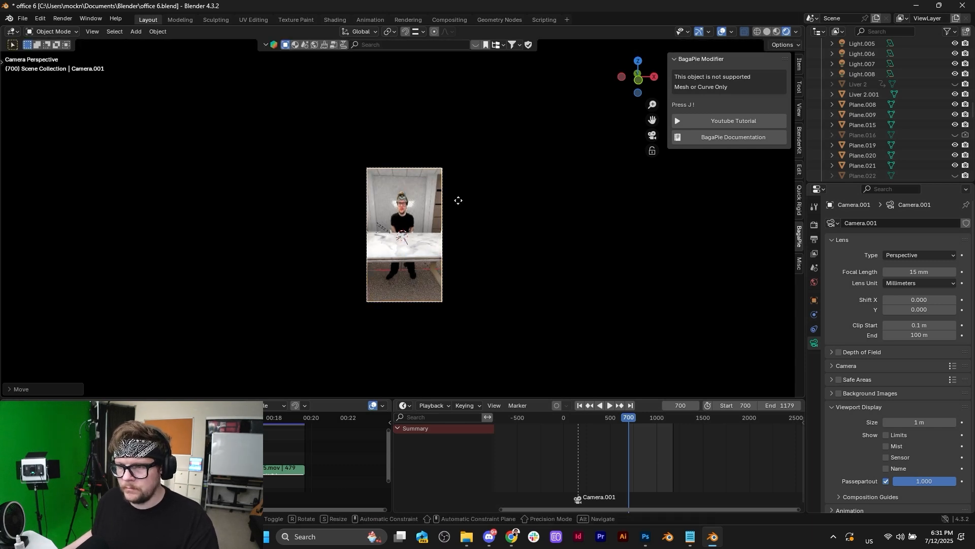
key("x")
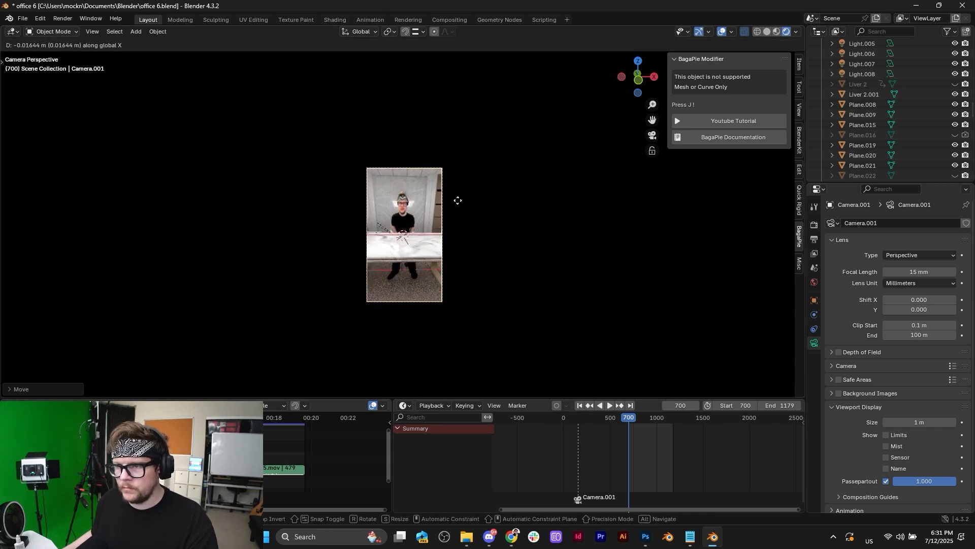
left_click(458, 201)
Step: Move the Liver 2.001 legs back along Y so they sit farther under the desk
scroll(423, 227, "up", 4)
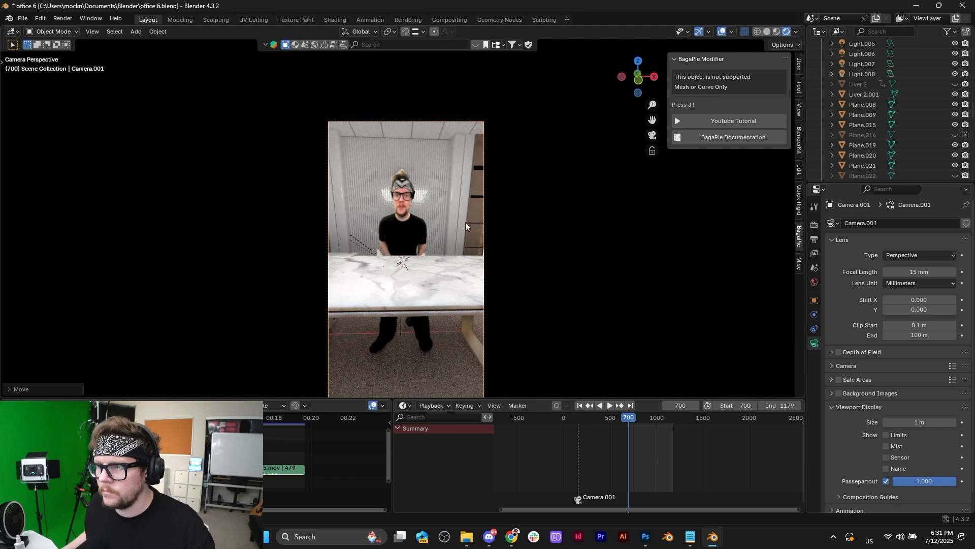
left_click(427, 342)
key("g")
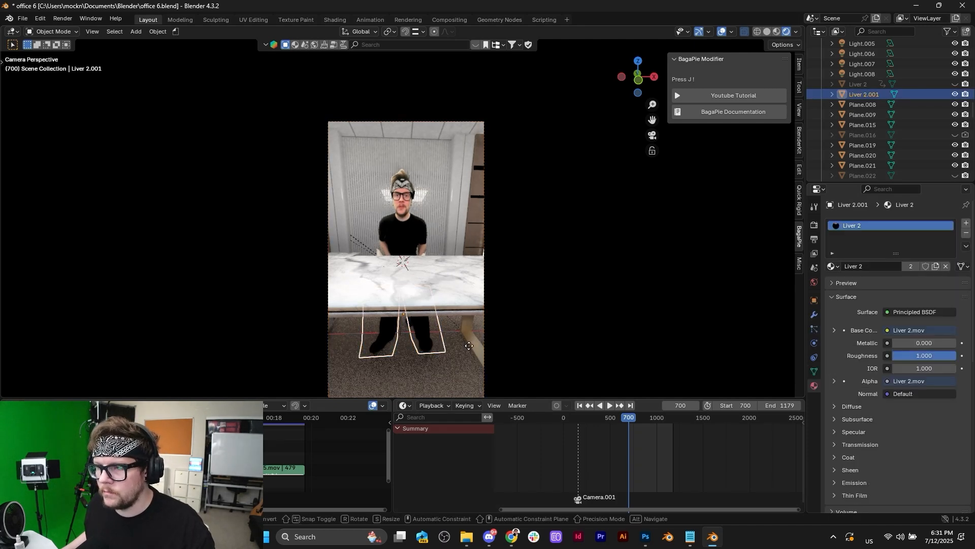
key("y")
left_click(468, 343)
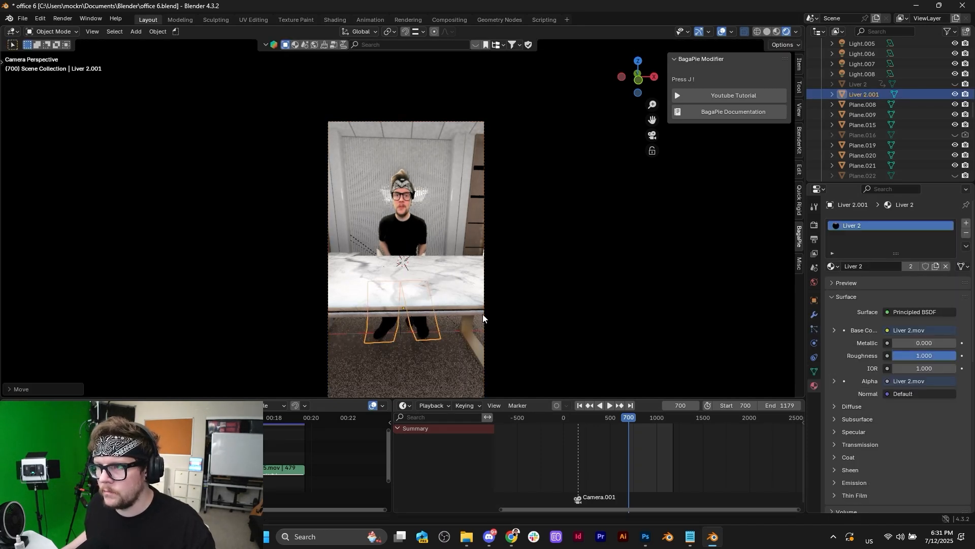
Step: Insert a keyframe for Camera.001 at frame 700
left_click(426, 118)
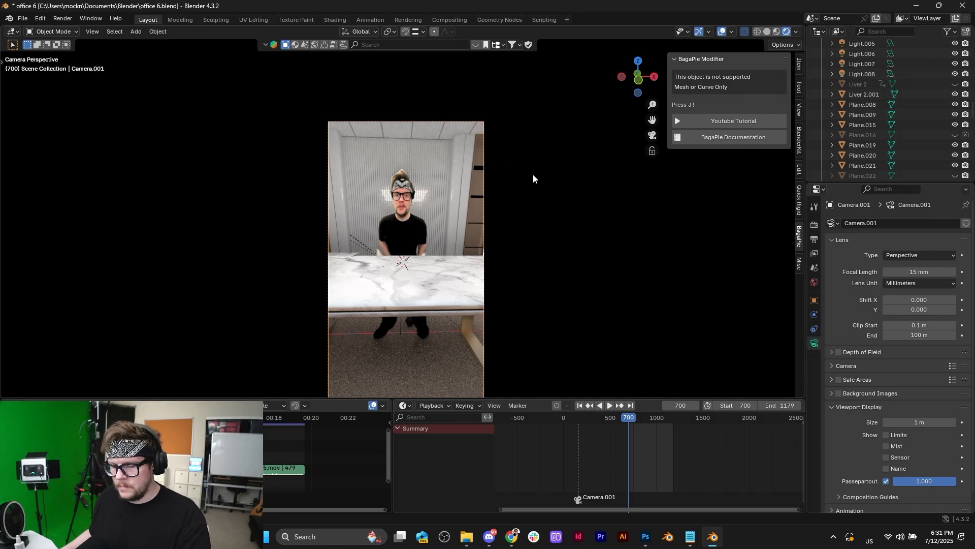
key("i")
Step: Switch to the ChatGPT character chat in Chrome and examine the generated full-body image of the worried boss at 100% zoom
mouse_move(513, 543)
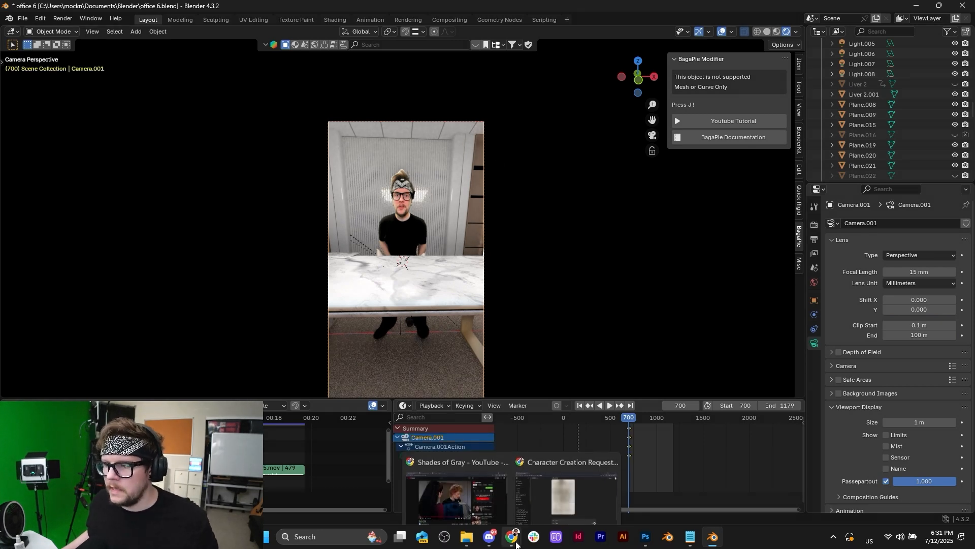
left_click(548, 503)
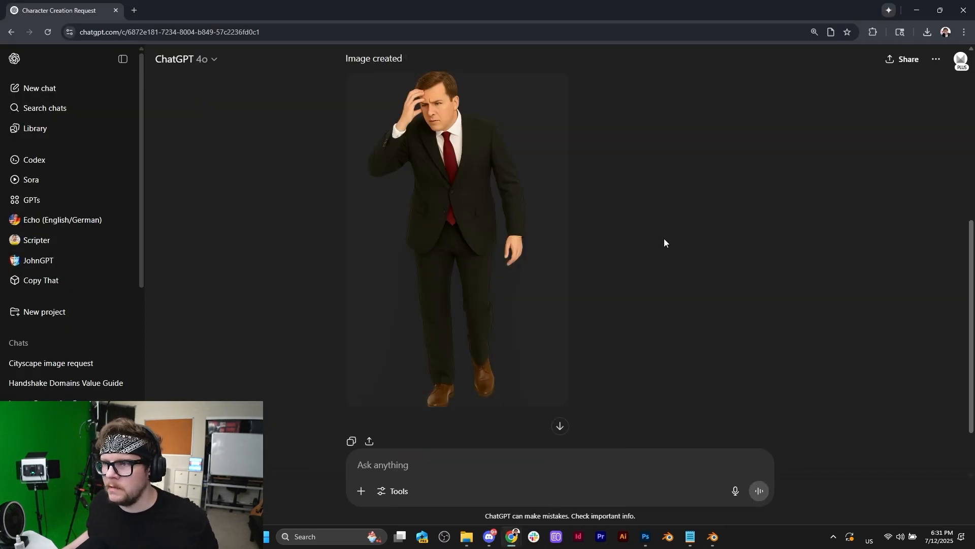
scroll(663, 239, "down", 1)
scroll(647, 248, "up", 4)
scroll(647, 247, "down", 3)
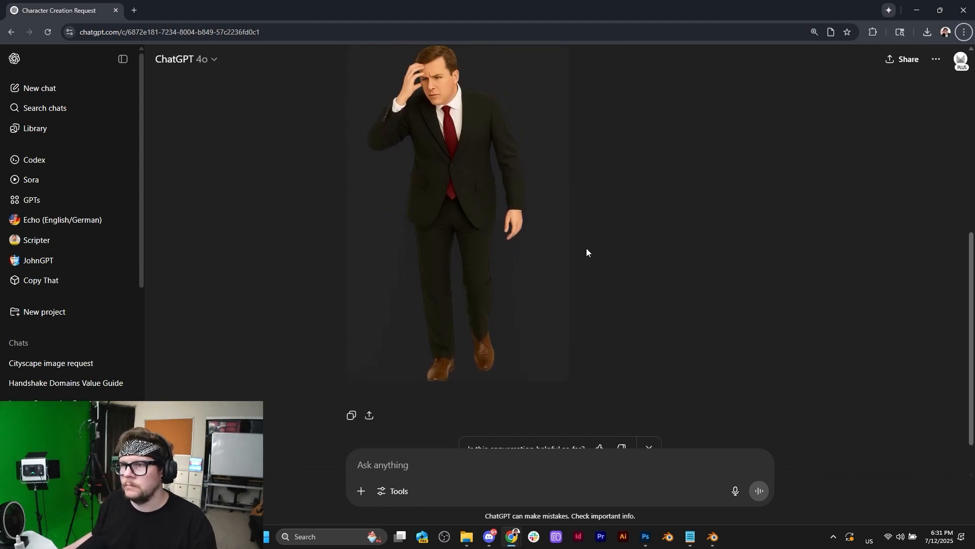
scroll(586, 248, "down", 1, "ctrl")
scroll(586, 248, "up", 2)
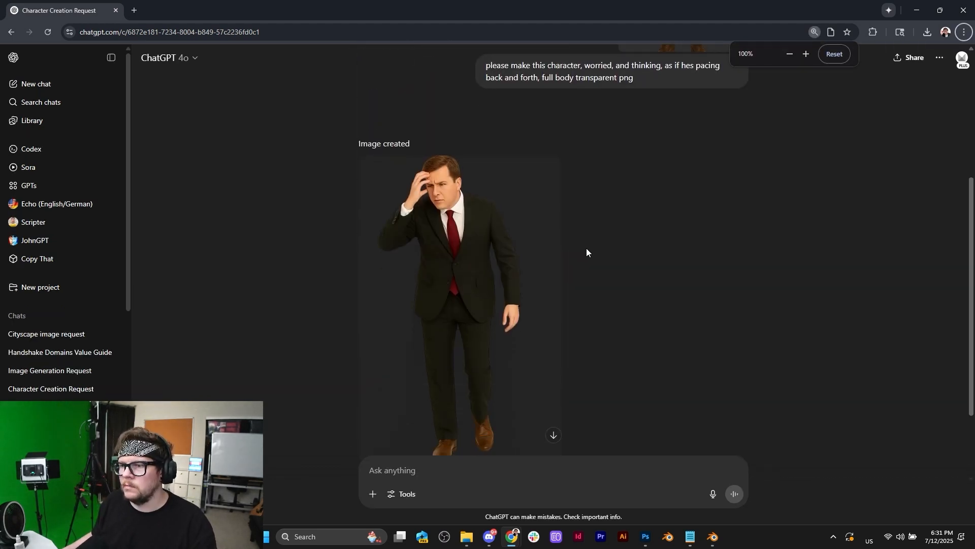
scroll(586, 252, "down", 1)
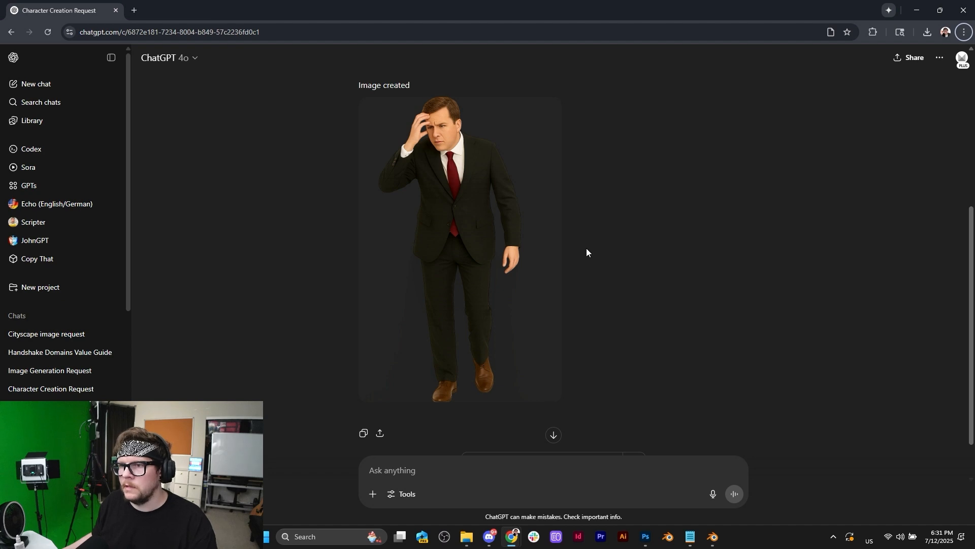
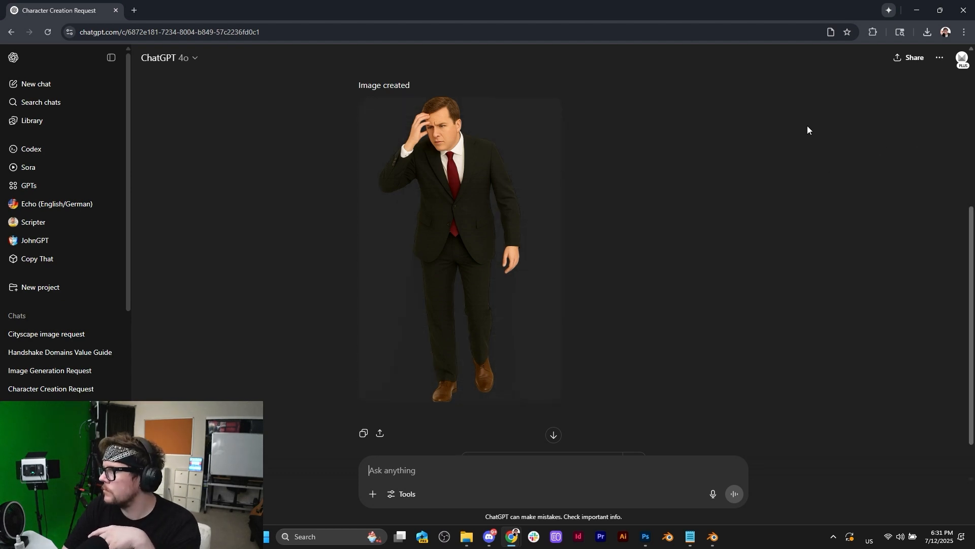
Step: Search Google in a new tab for "worried thinking" and show the image results
left_click(135, 9)
left_click(448, 216)
type("w")
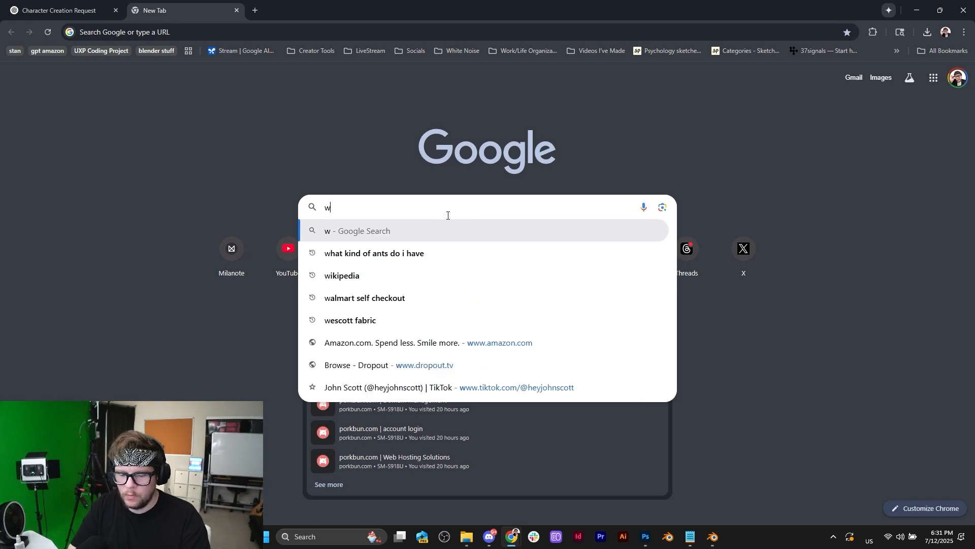
type("orried thinkingf")
key("Return")
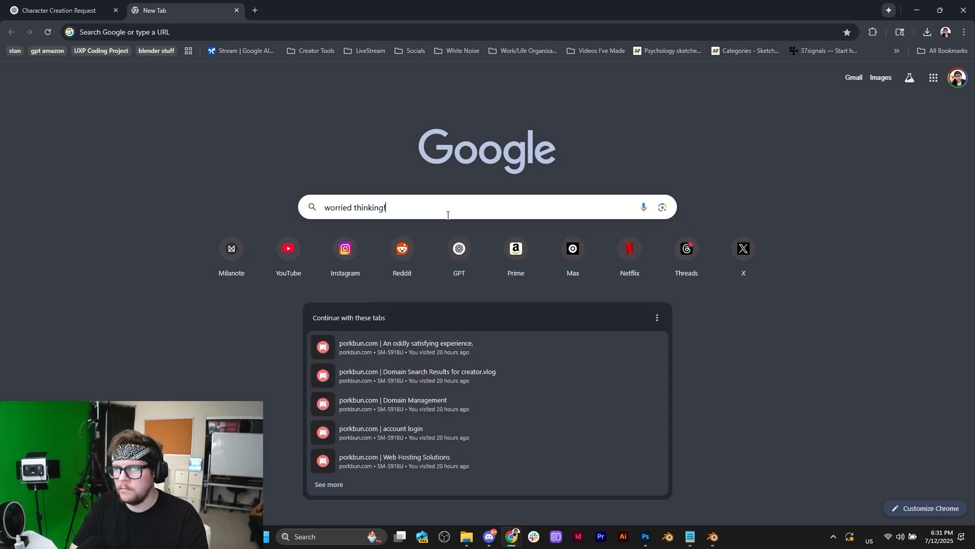
left_click(227, 74)
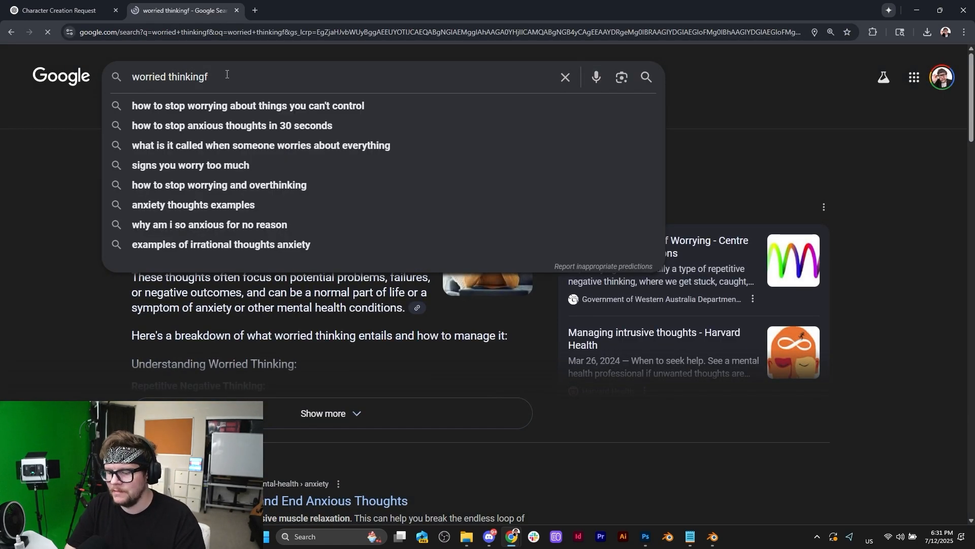
key("Return")
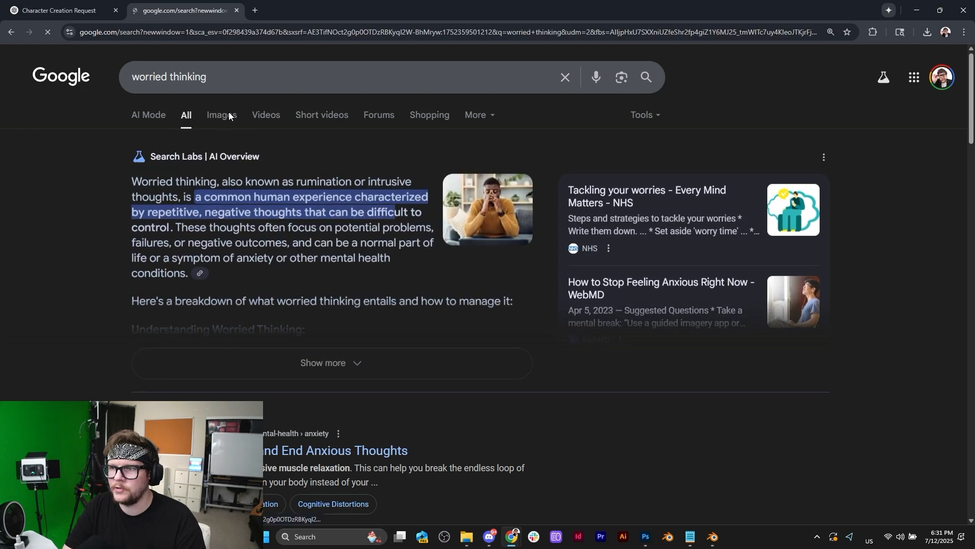
left_click(227, 113)
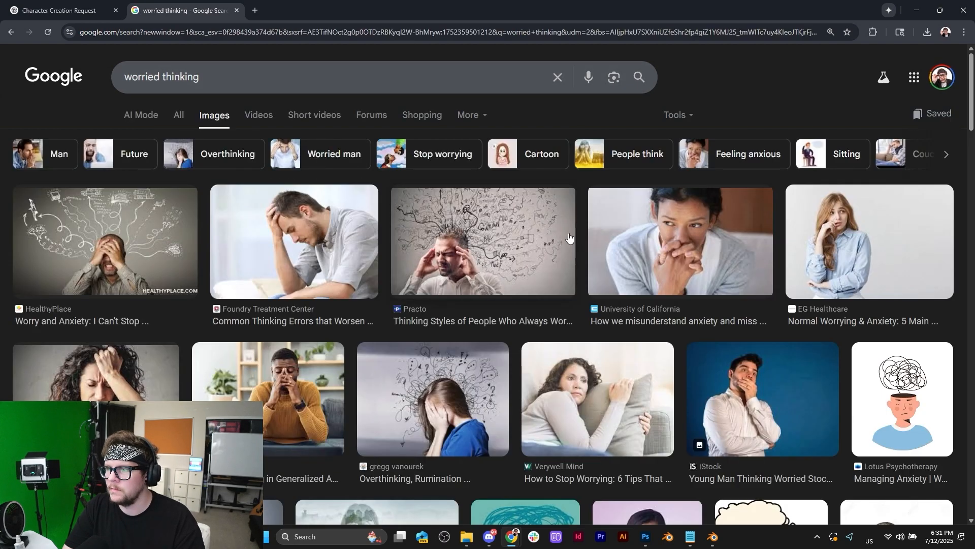
Step: Copy the iStock photo of the young man in a white shirt holding a hand over his mouth
left_click(728, 390)
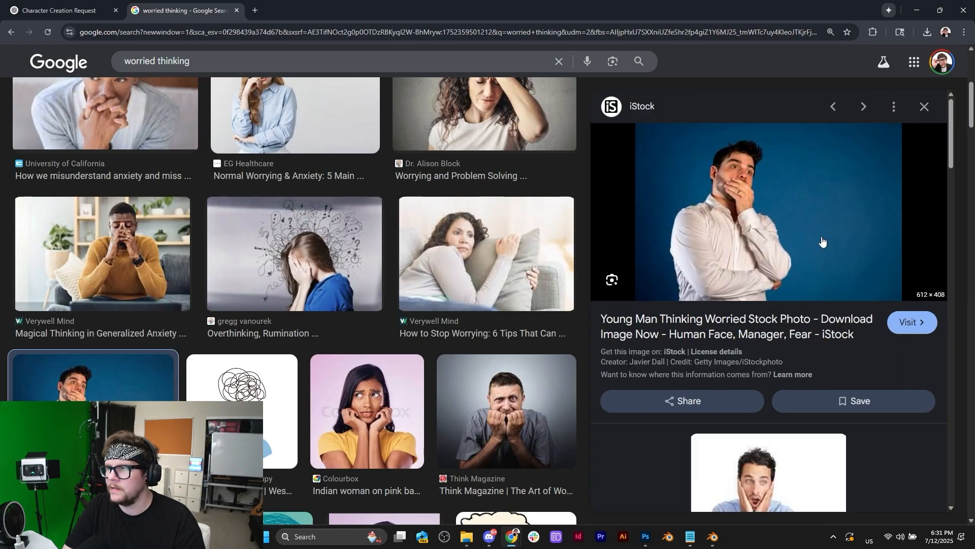
right_click(721, 218)
left_click(768, 387)
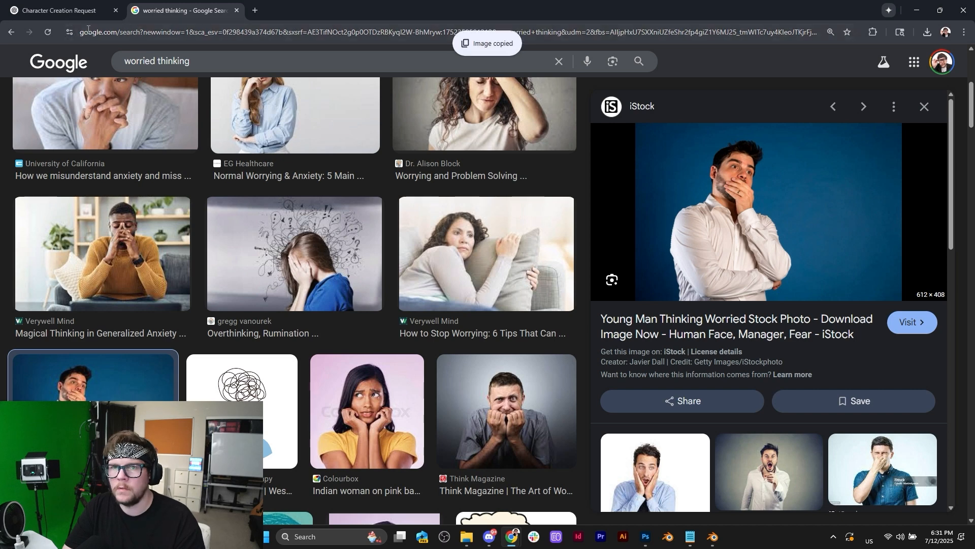
Step: Send the copied photo in the ChatGPT character chat with the message "no, more like this"
left_click(58, 10)
type("no, more like this")
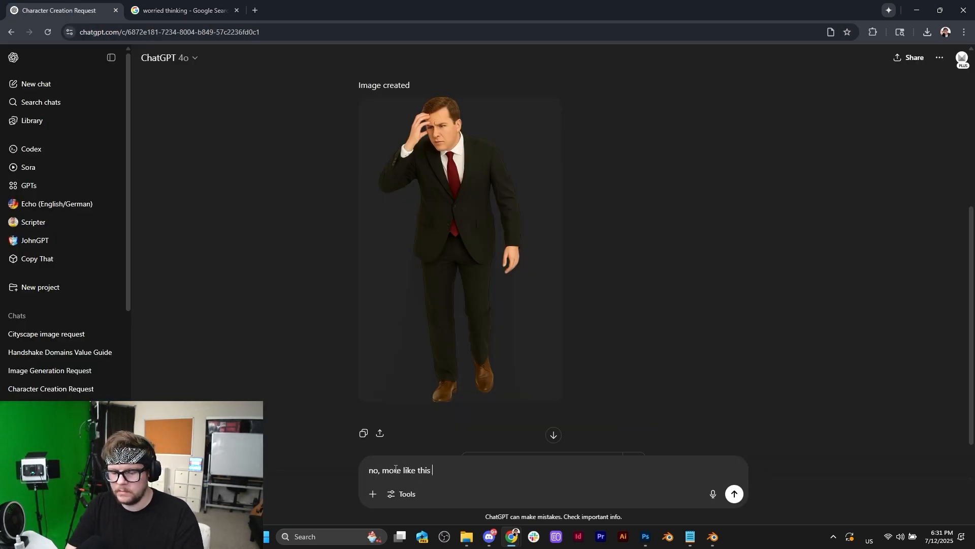
key("ctrl+v")
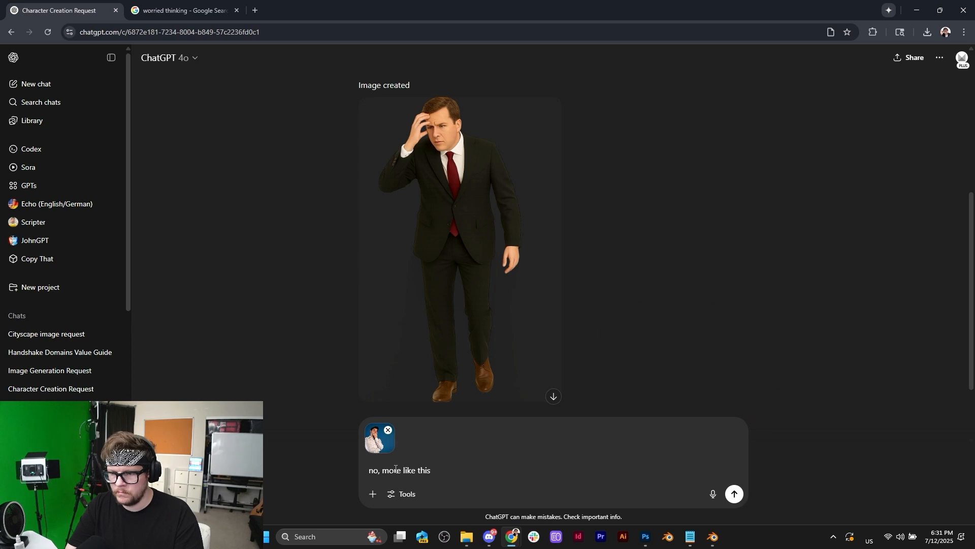
key("Return")
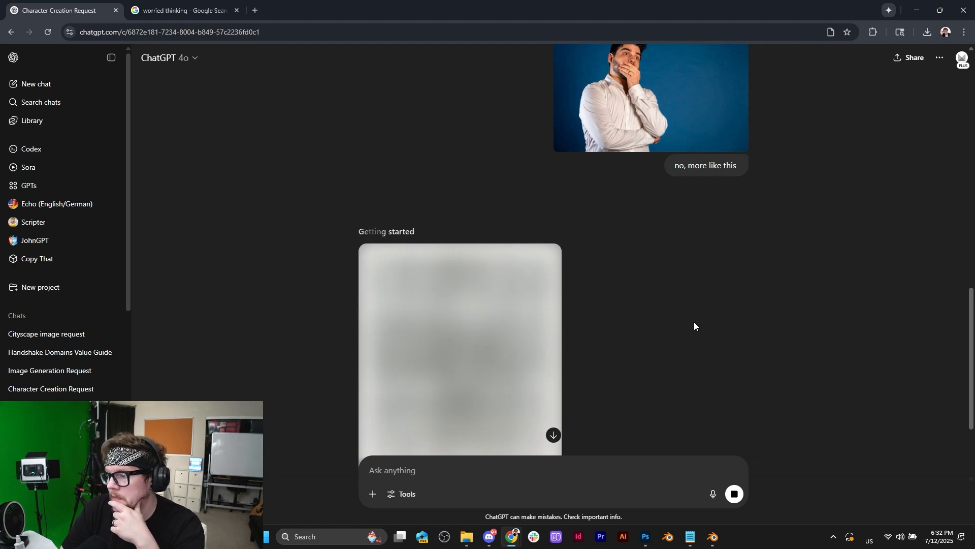
Step: Switch to Blender and rotate Camera.001 slightly at frame 700, first about global Z and again freely
left_click(714, 538)
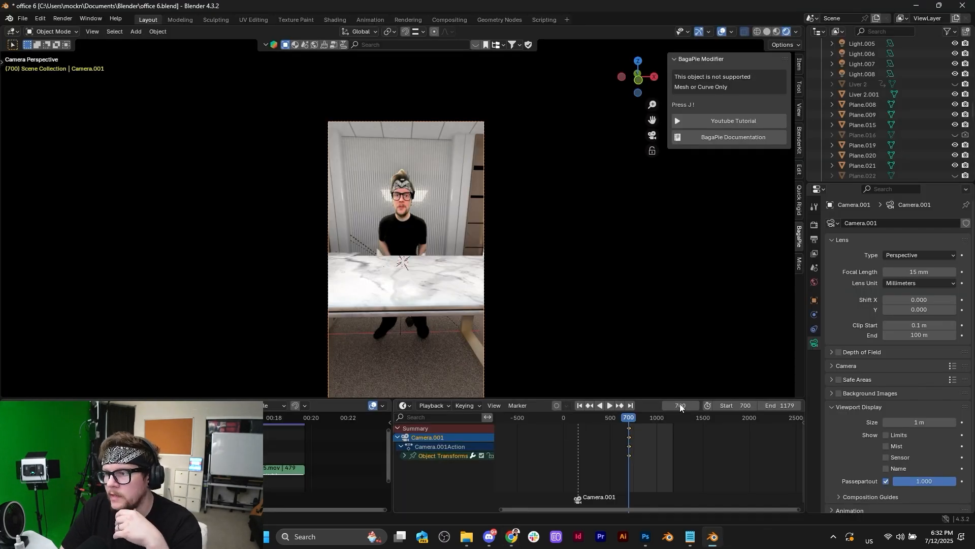
scroll(520, 167, "down", 2)
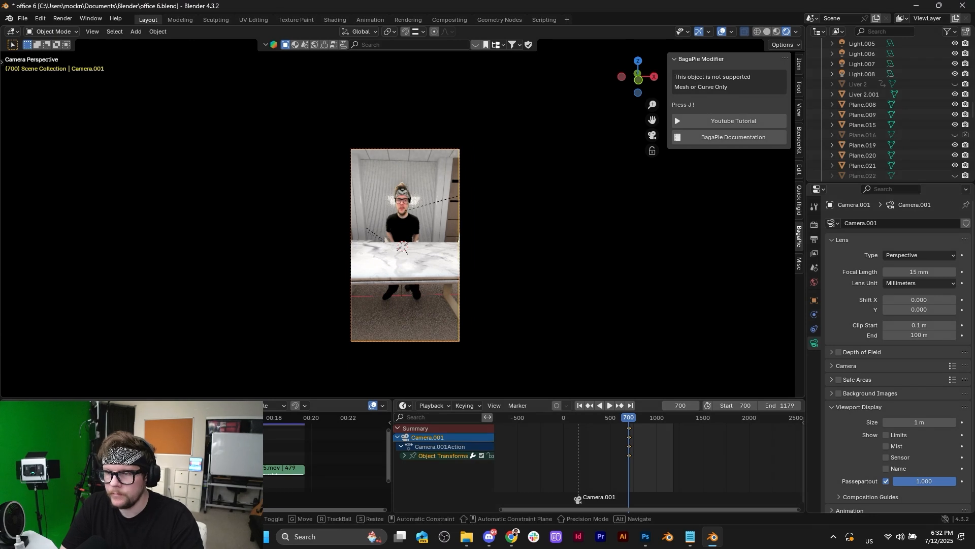
key("r")
key("z")
key("Return")
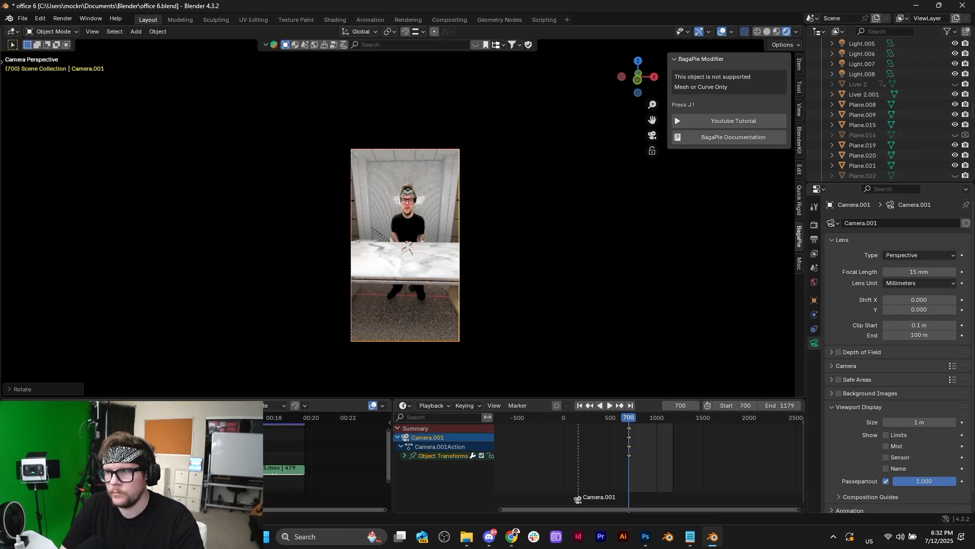
key("r")
key("Return")
Step: Play ahead to frame 772 and move Camera.001 about -1.3 m along global Y and about 0.3 m up along Z
key("space")
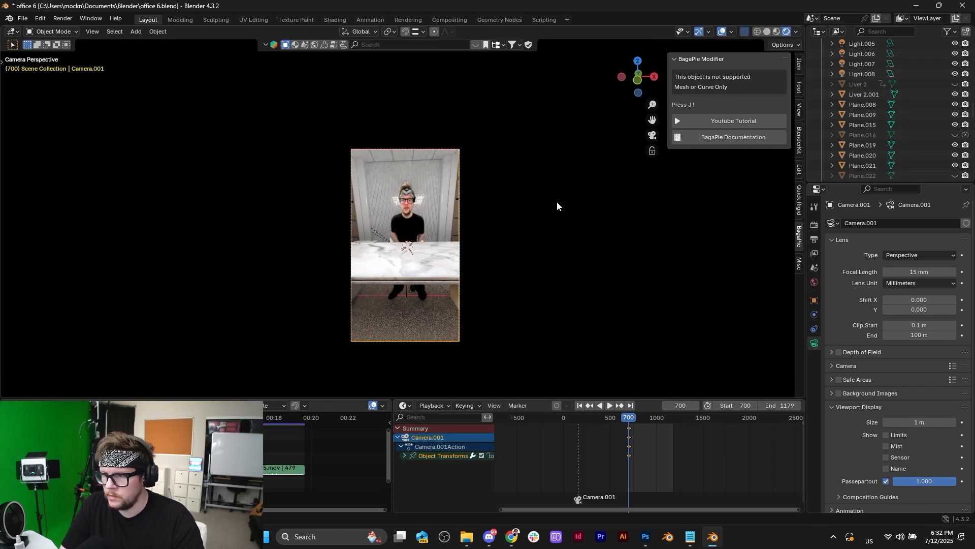
key("space")
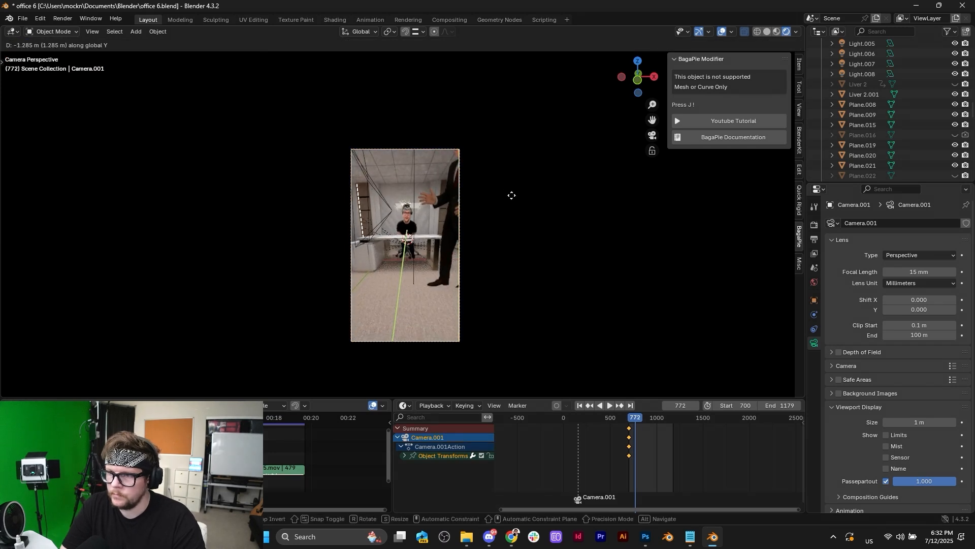
left_click(513, 200)
key("g")
key("z")
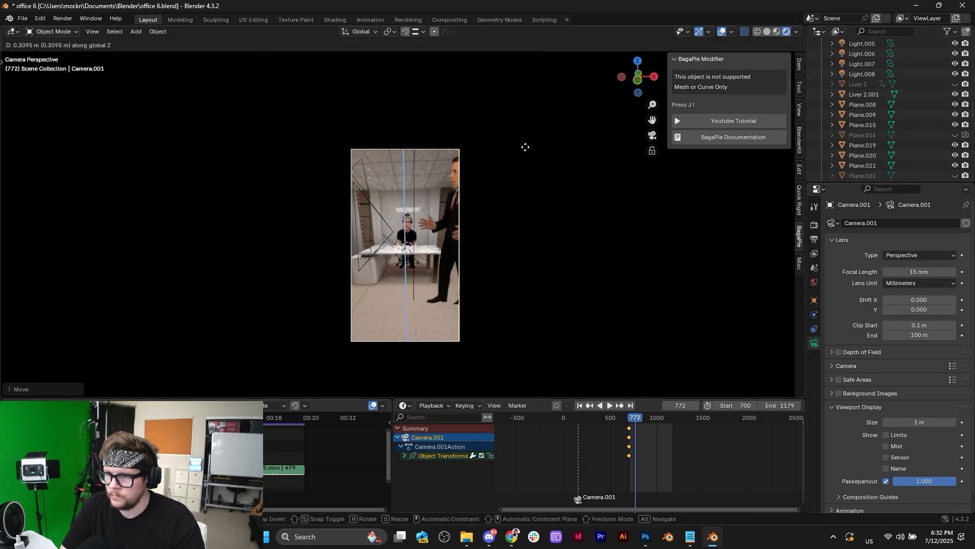
left_click(526, 137)
Step: Tilt Camera.001 with a trackball rotation and move it about -0.46 m along global Y to fit the standing boss
key("r")
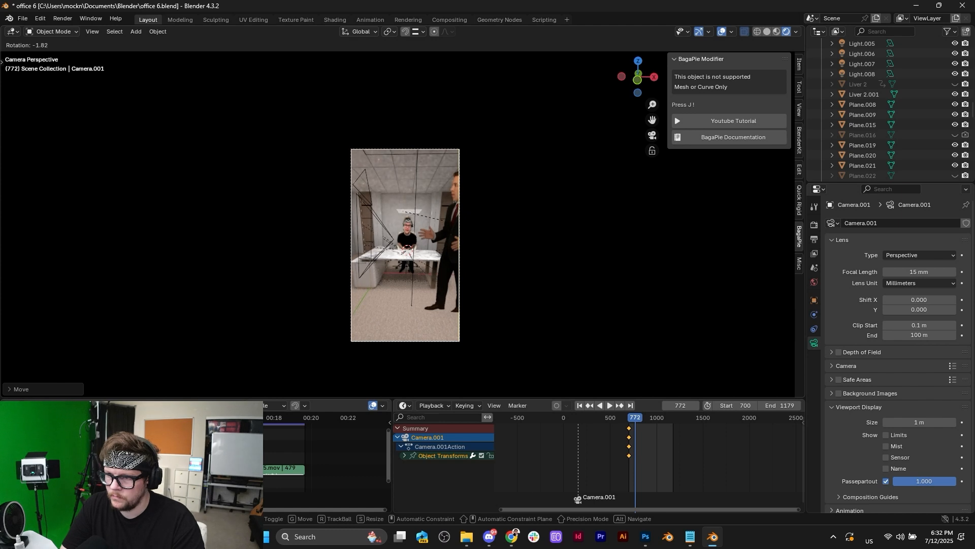
left_click(490, 204)
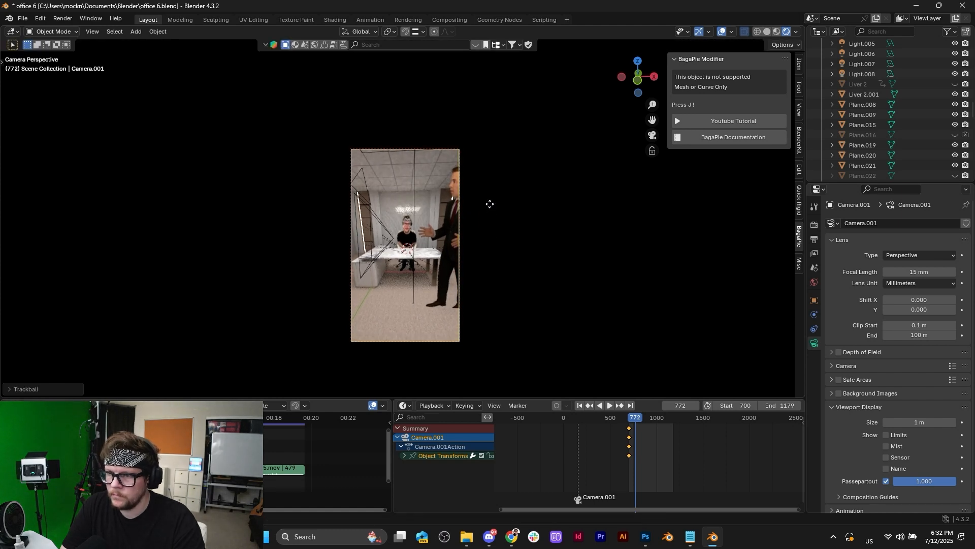
key("g")
key("y")
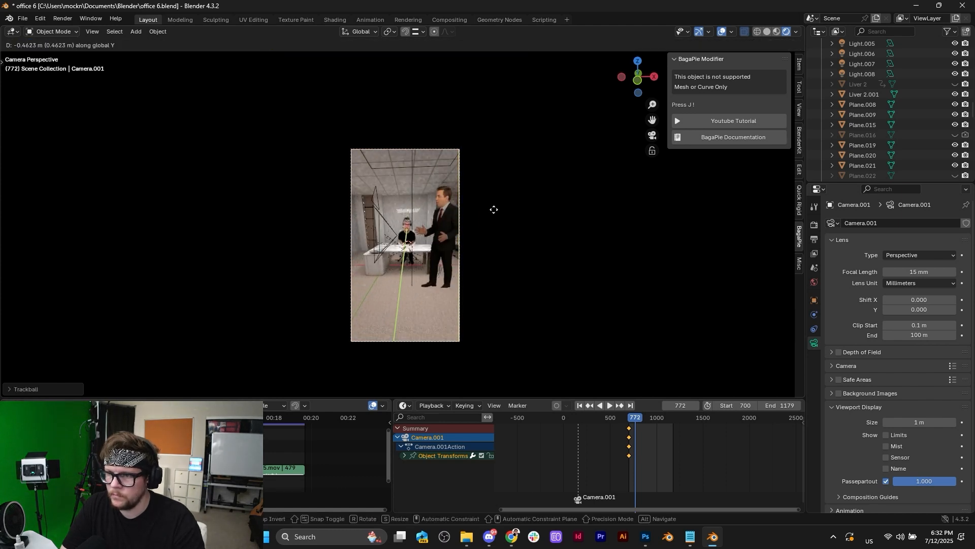
left_click(495, 208)
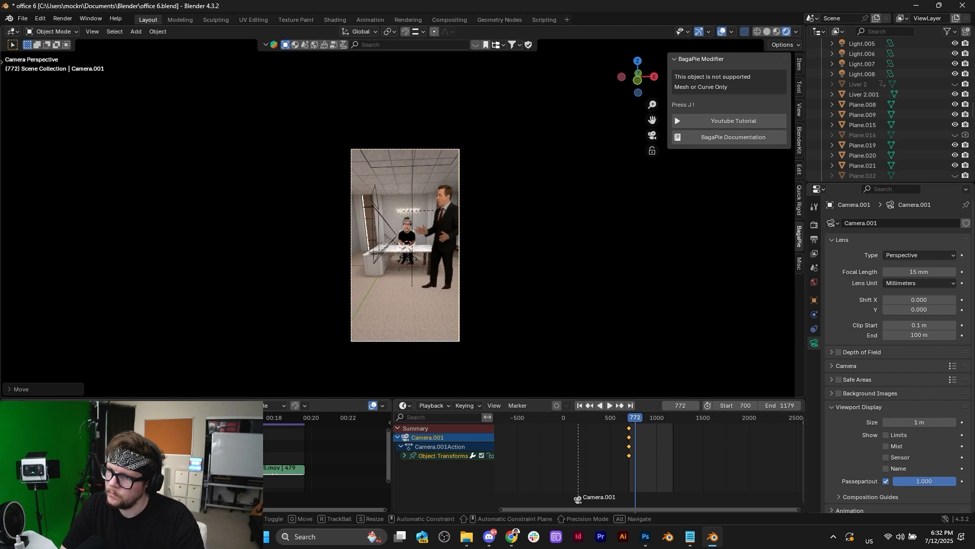
Step: Turn Camera.001 about global Z in two small rotations, about -1.4° and -1°, to bring the boss farther into frame
key("r")
key("z")
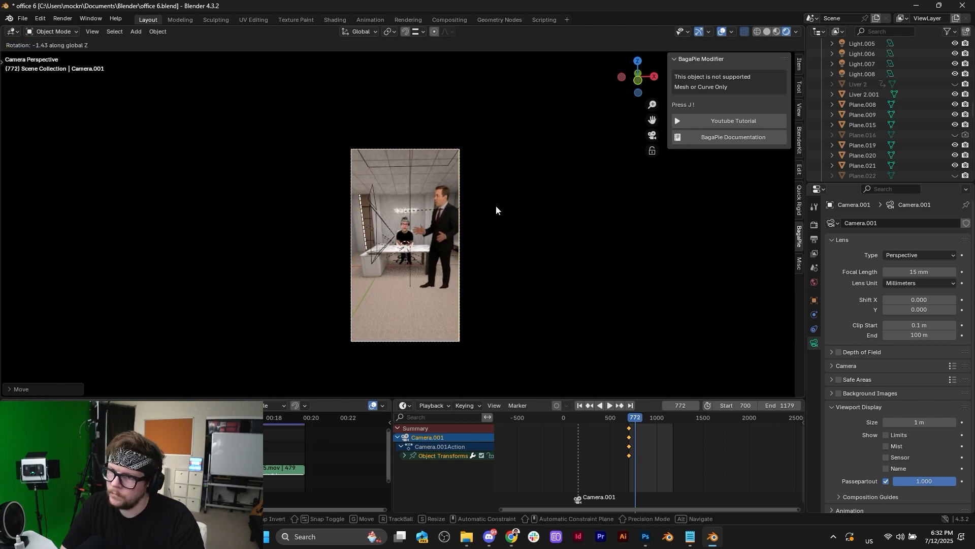
left_click(496, 205)
key("r")
key("z")
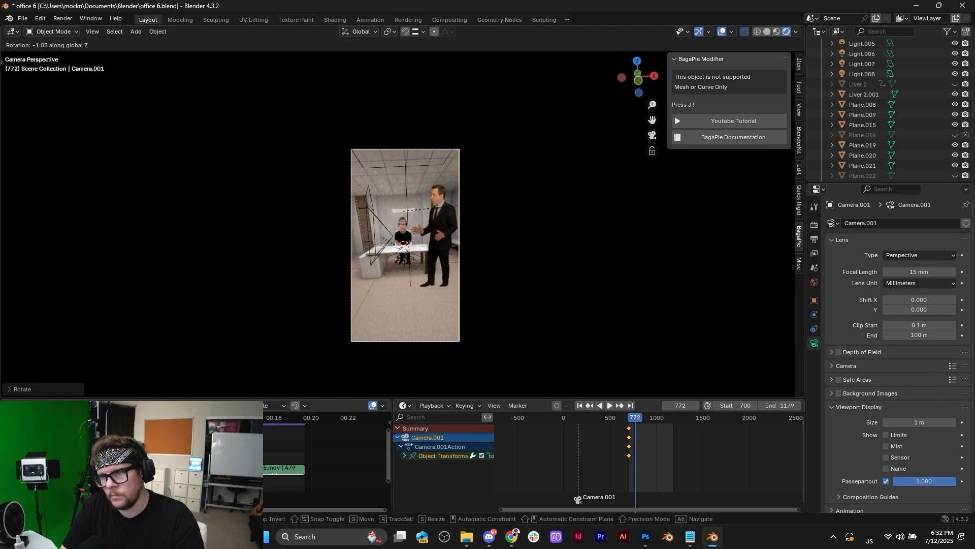
left_click(496, 202)
Step: Roll Camera.001 about 3.5° for a slanted framing, turn it about 1° around global Z, and fine-tune its rotation
key("r")
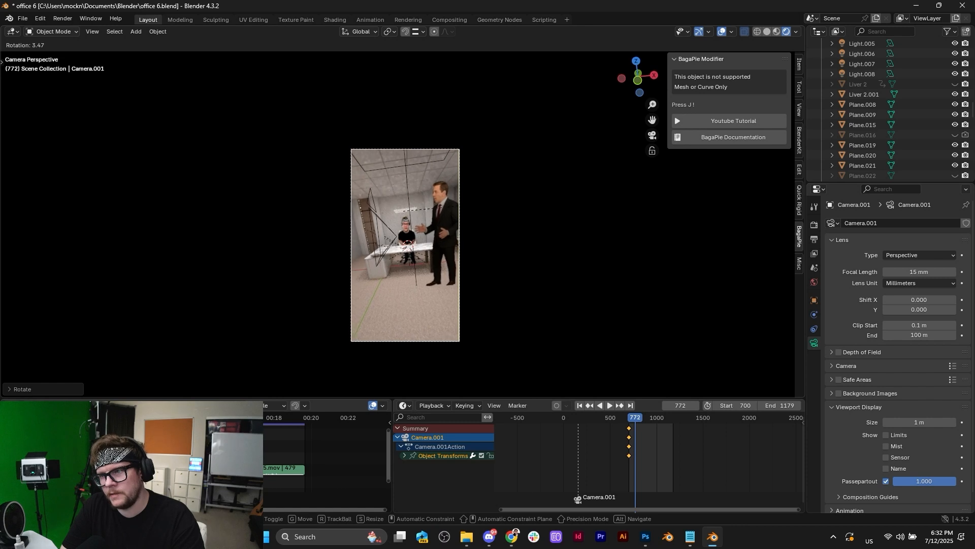
left_click(496, 201)
key("r")
key("z")
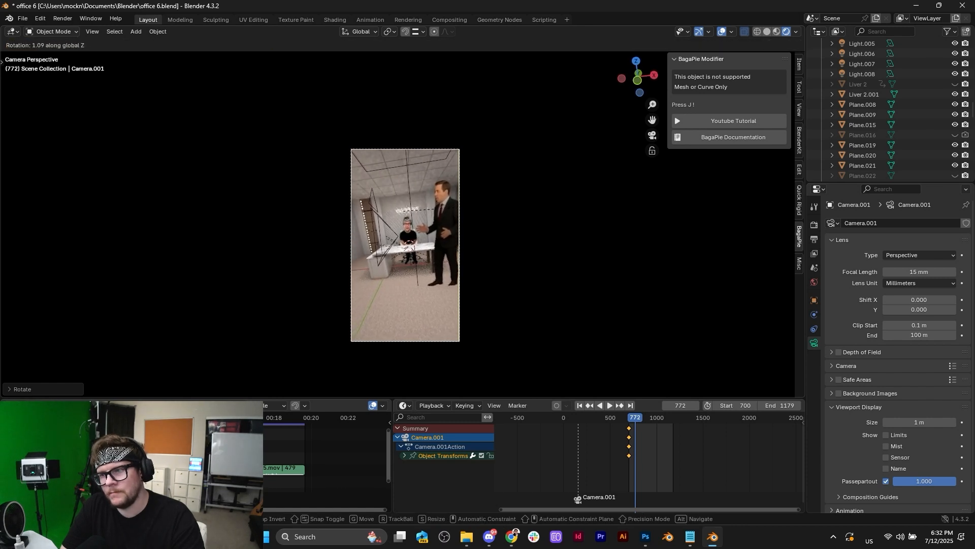
left_click(523, 203)
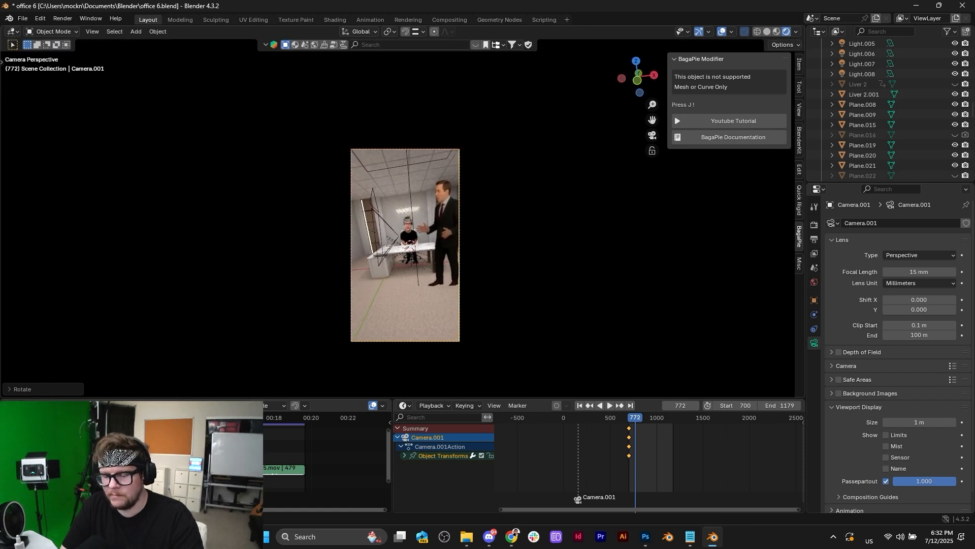
key("r")
left_click(523, 202)
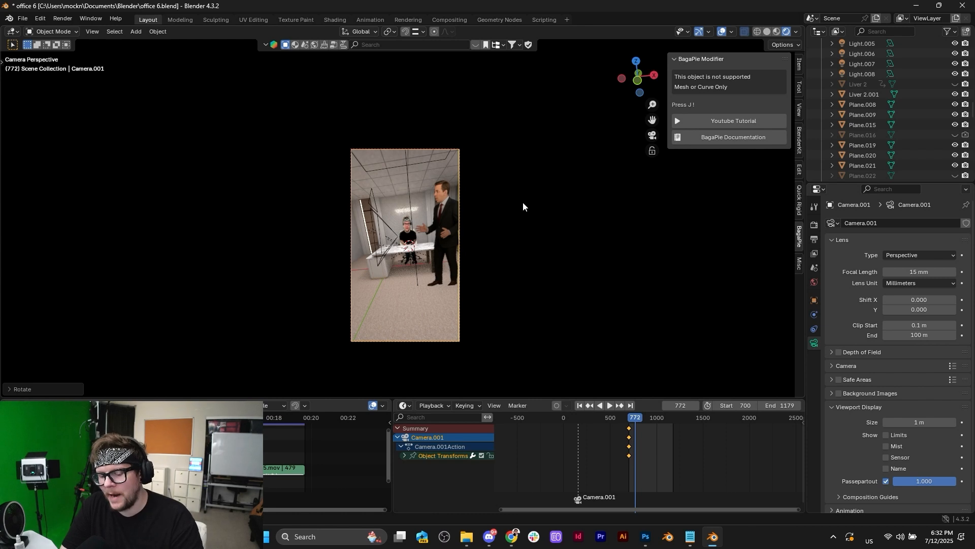
Step: Roll Camera.001 about 2° more, turn it about 0.85° around global Z, and insert a keyframe at frame 772
scroll(521, 201, "up", 3)
scroll(507, 242, "down", 1)
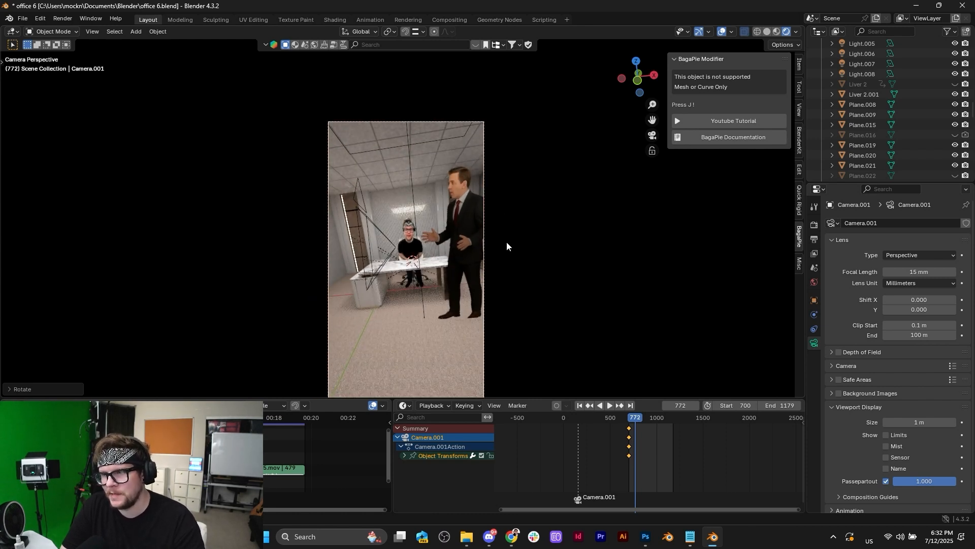
middle_click_drag(517, 262, 513, 238, "shift")
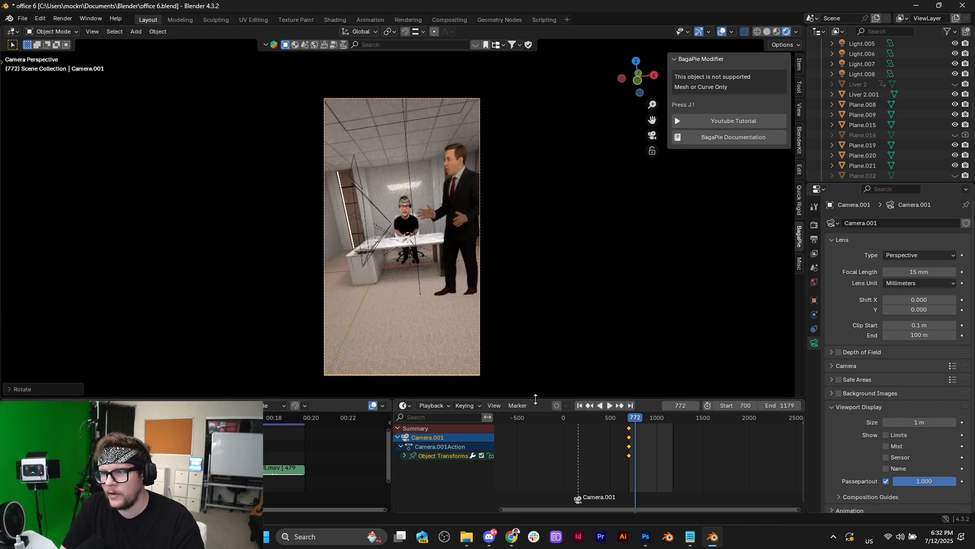
key("r")
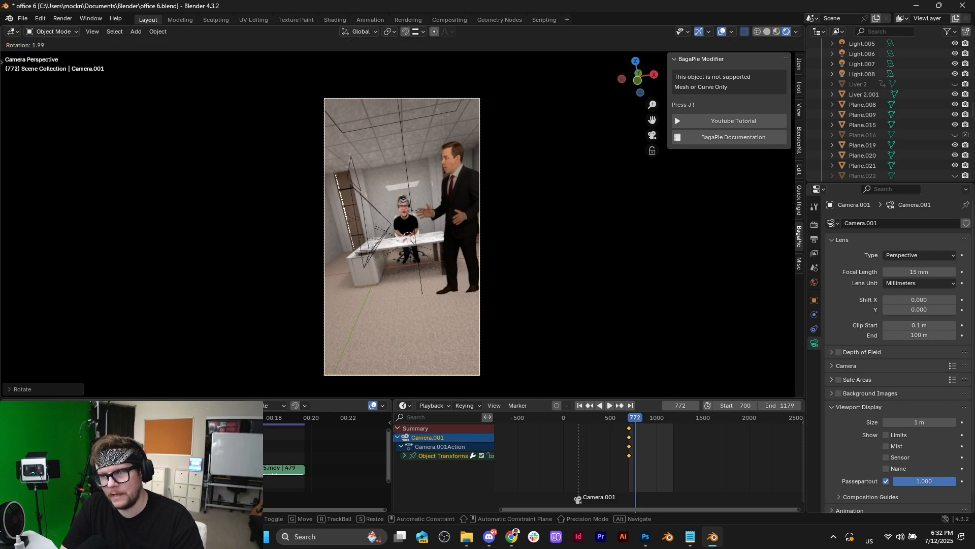
left_click(552, 212)
key("r")
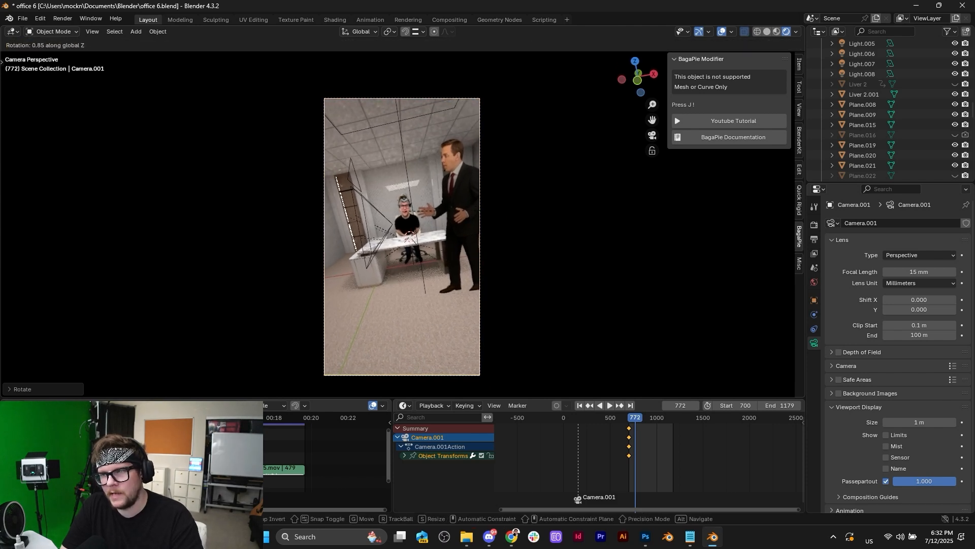
left_click(553, 210)
key("i")
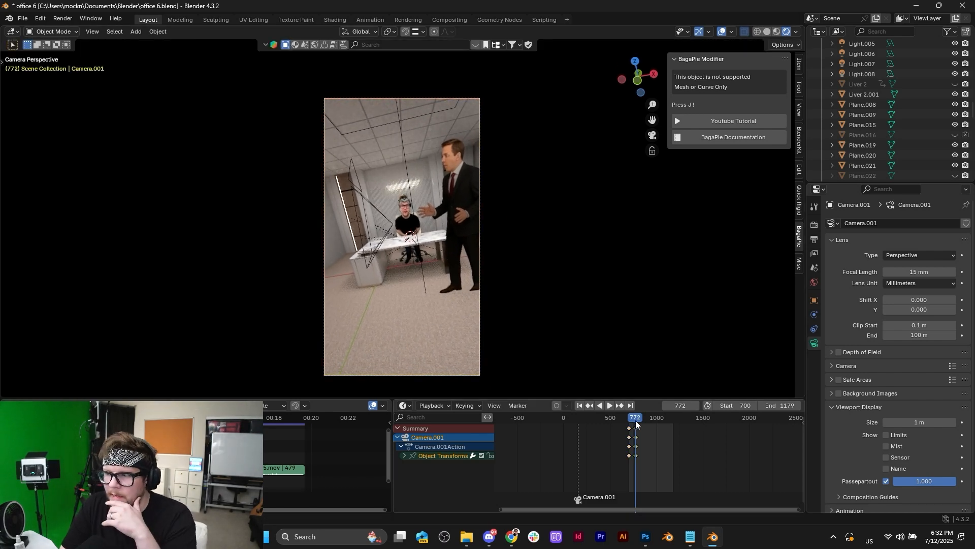
Step: Try shifting Camera.001's second keyframe past frame 1000, and undo the shift
mouse_move(635, 421)
left_mouse_down()
mouse_move(663, 430)
mouse_move(654, 418)
mouse_move(662, 417)
mouse_move(642, 416)
left_mouse_up()
key("ctrl+z")
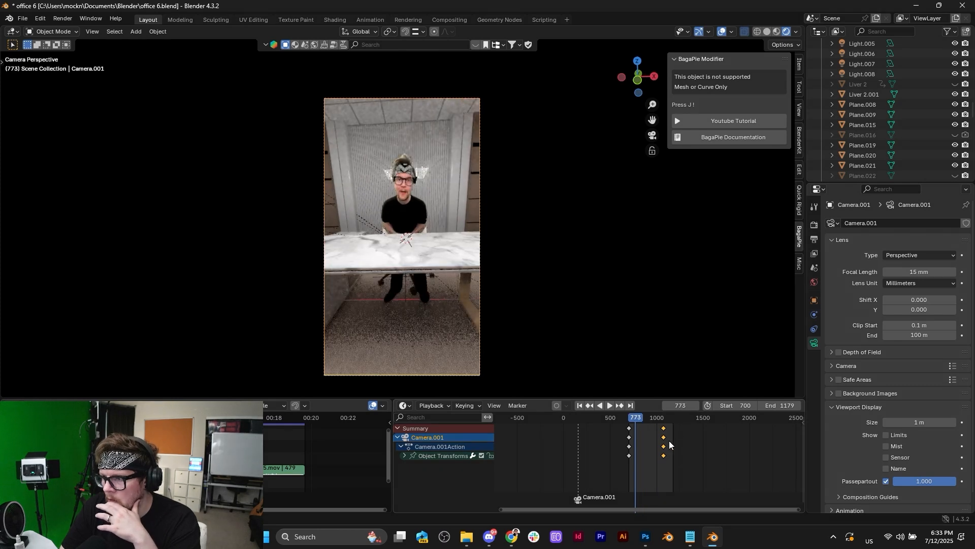
key("ctrl+z")
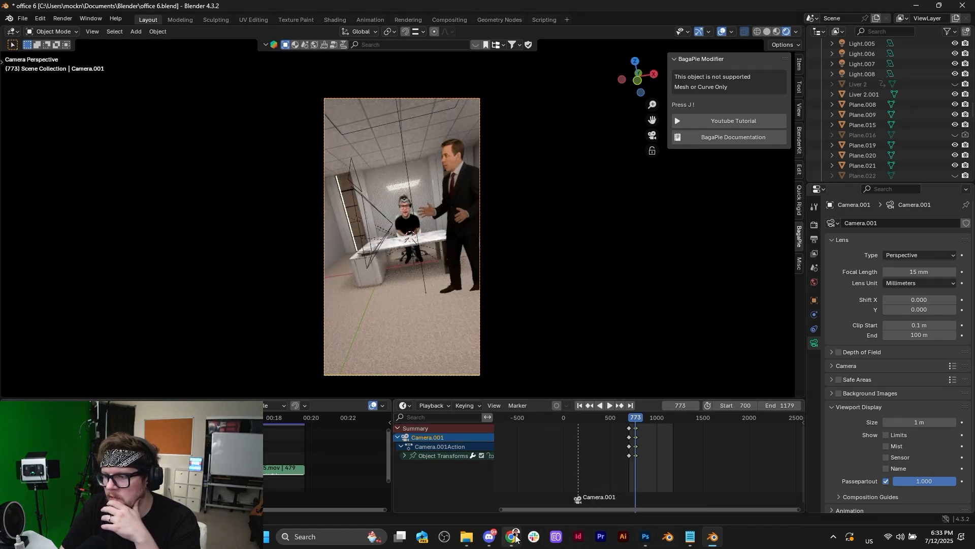
Step: Switch to the ChatGPT character chat in Chrome and examine the newly generated boss image
mouse_move(516, 538)
left_click(555, 495)
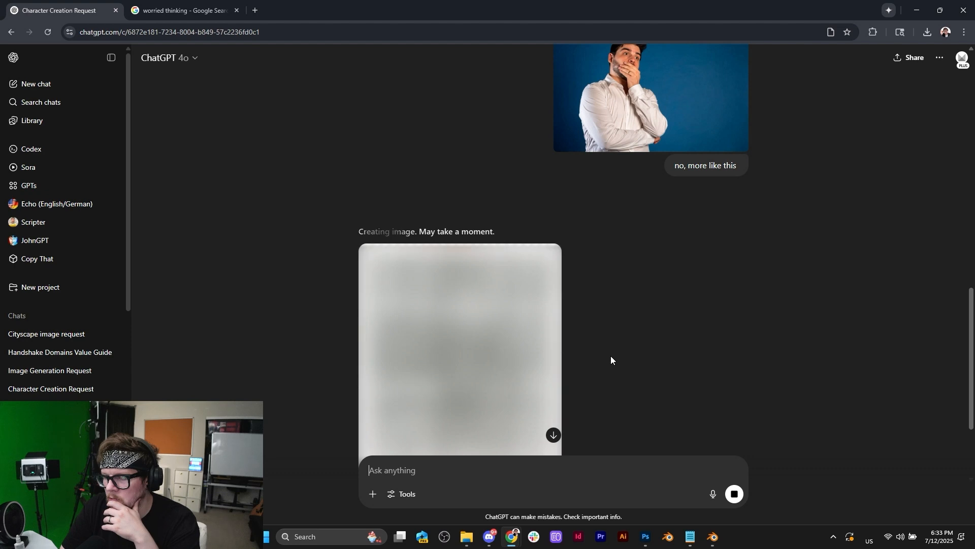
scroll(611, 355, "down", 3)
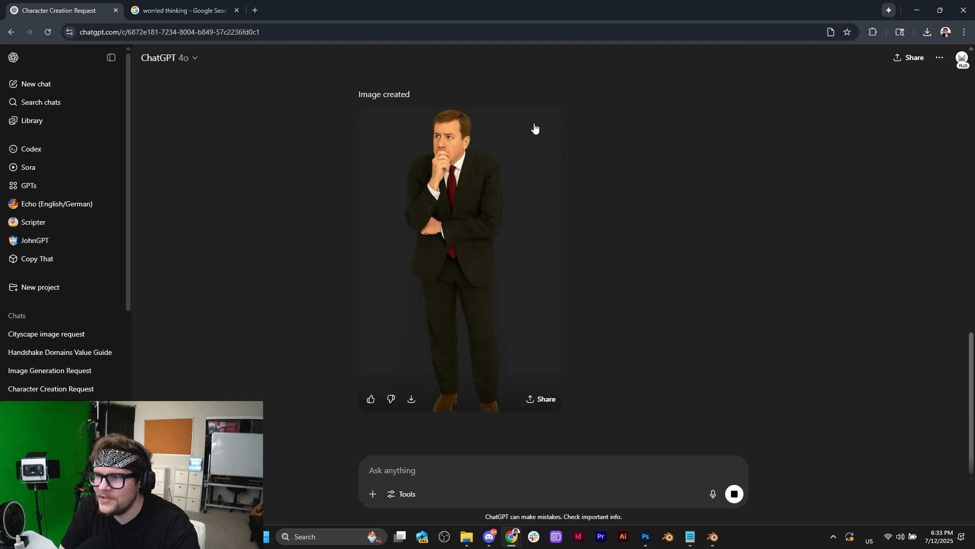
Step: Capture the generated boss's face with Snagit and examine his worried expression enlarged to 800%
key("Print")
left_click_drag(430, 109, 467, 154)
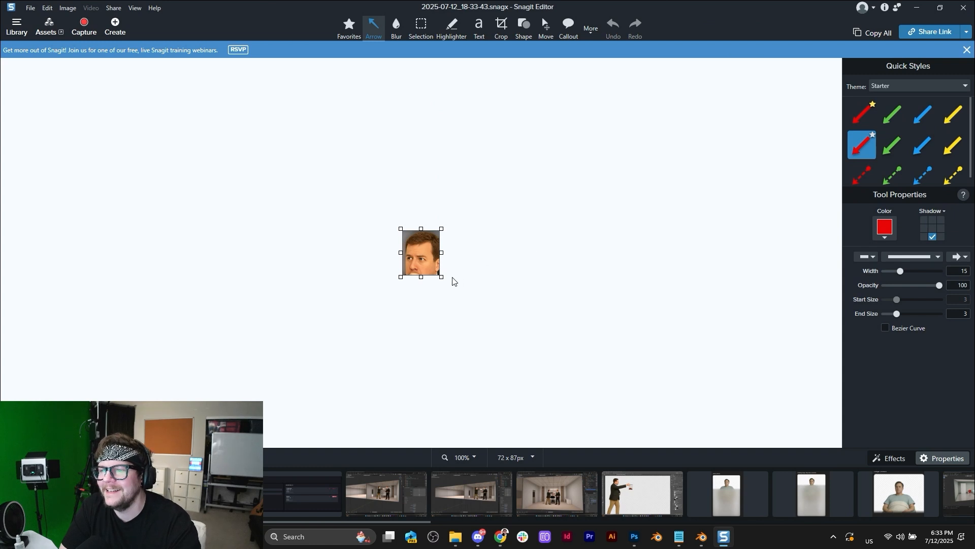
scroll(411, 291, "up", 5, "ctrl")
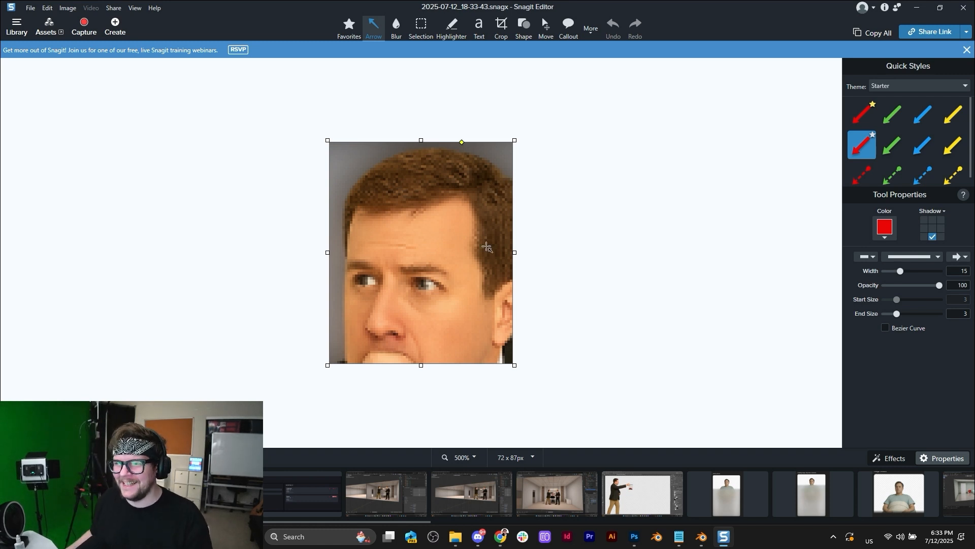
scroll(437, 312, "up", 3, "ctrl")
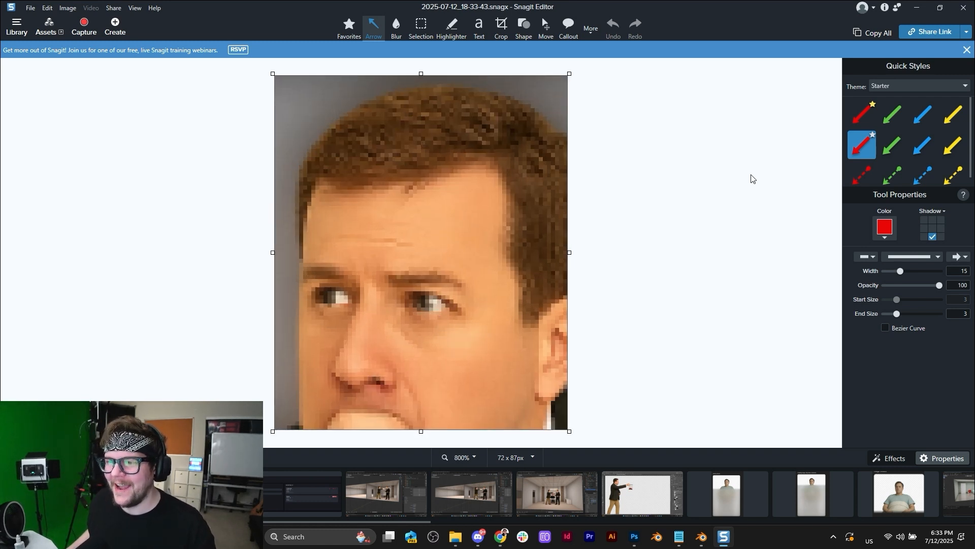
left_click(420, 28)
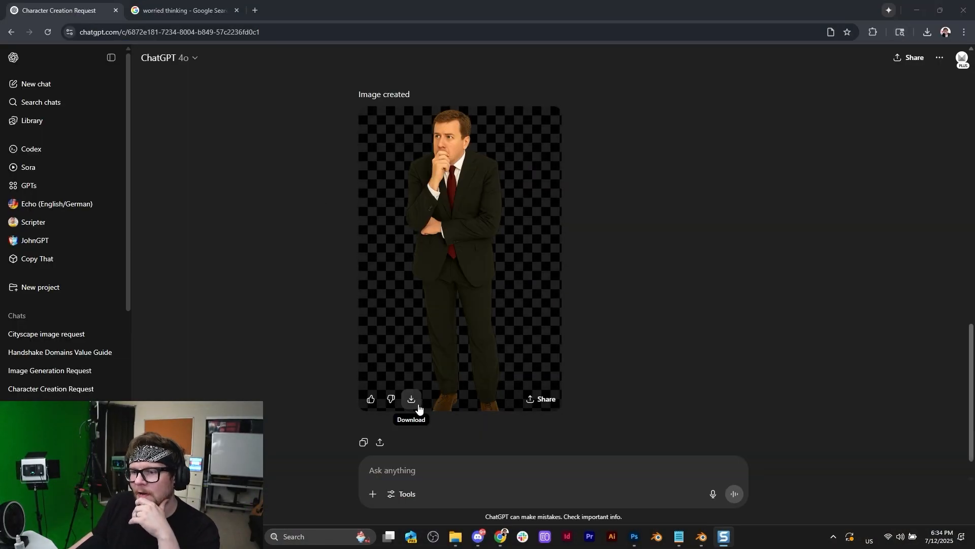
Step: Download the generated boss image from ChatGPT and switch to the office 6 scene in Blender
left_click(417, 405)
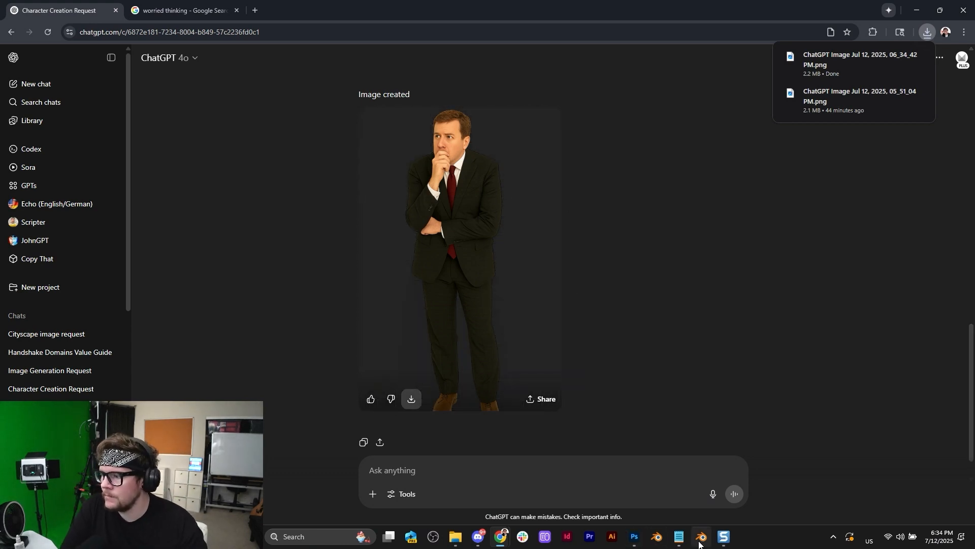
mouse_move(700, 544)
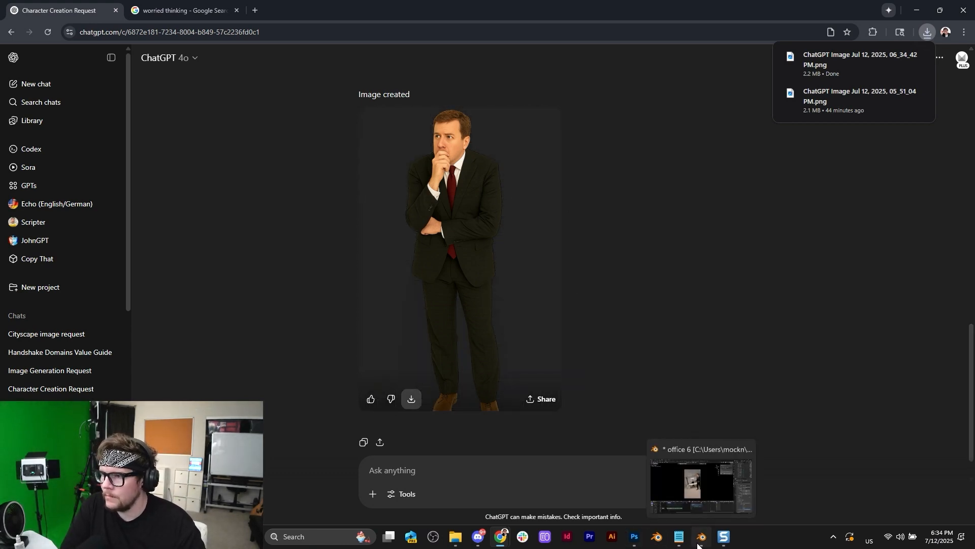
left_click(699, 544)
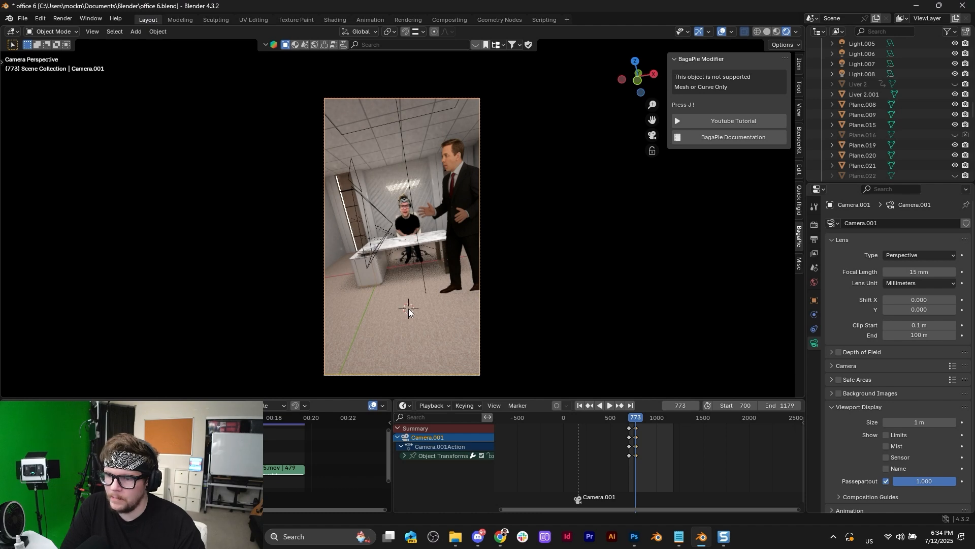
Step: Try importing ChatGPT Image Jul 12, 2025, 06_34_42 PM.png from Downloads into the office scene as an image plane
key("shift+a")
mouse_move(409, 310)
left_click(460, 329)
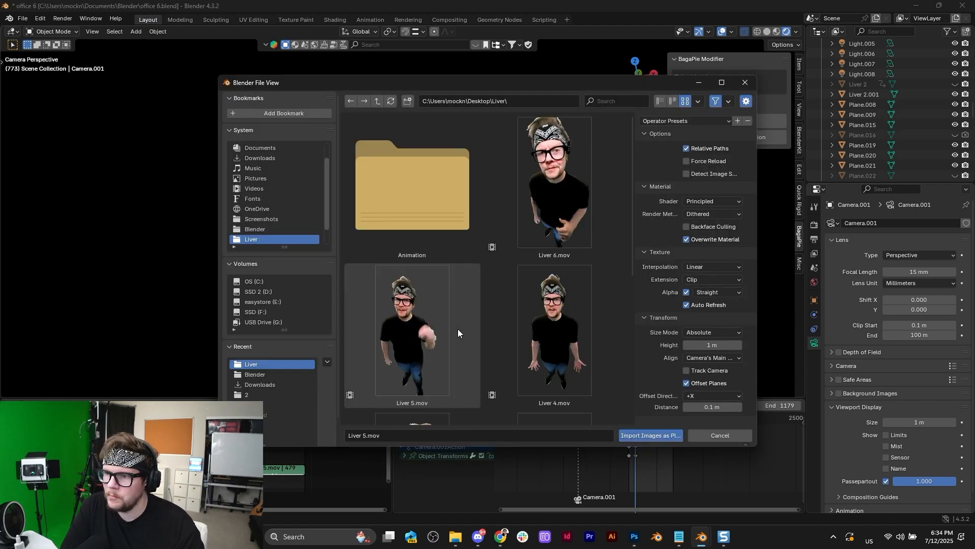
left_click(261, 157)
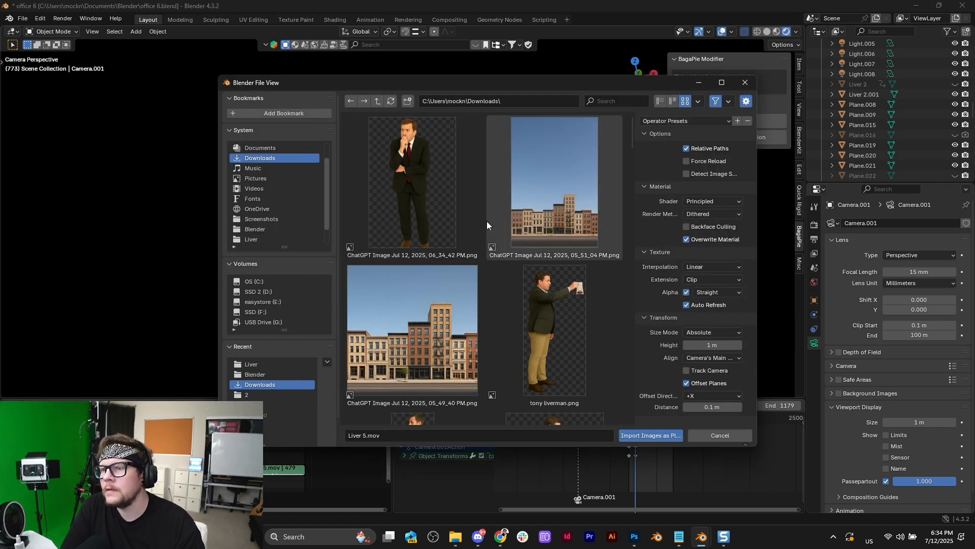
double_click(428, 185)
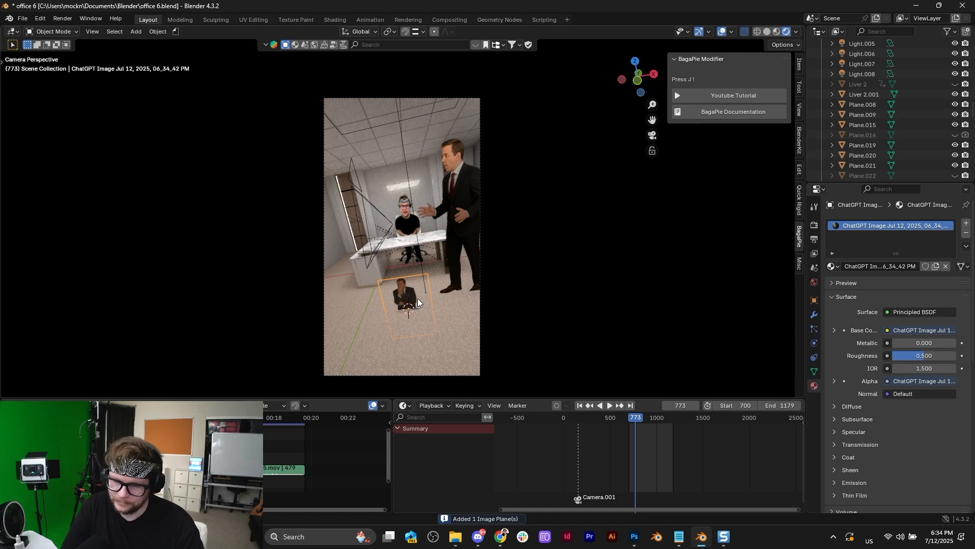
Step: Delete the newly imported thinking-boss image plane from the office scene
key("Tab")
key("r")
left_click(418, 267)
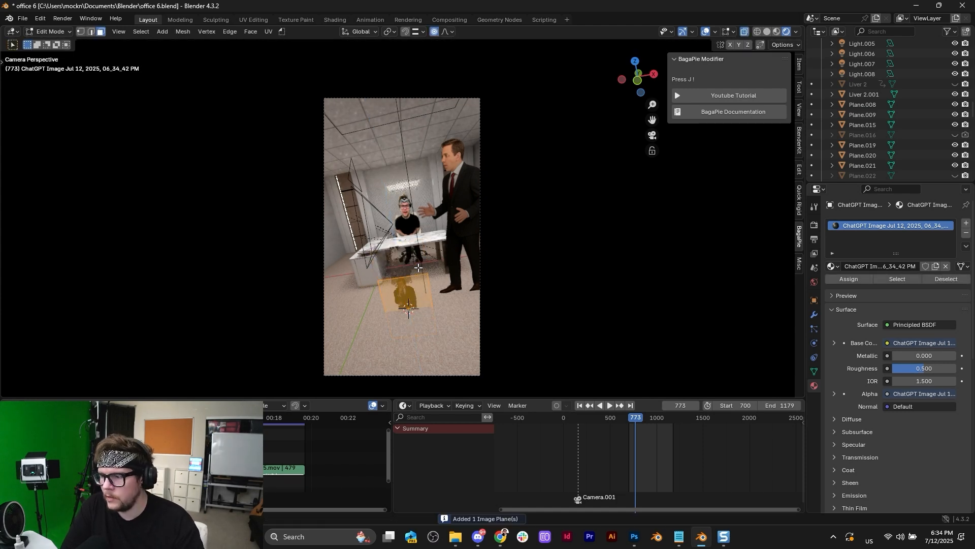
key("Tab")
key("x")
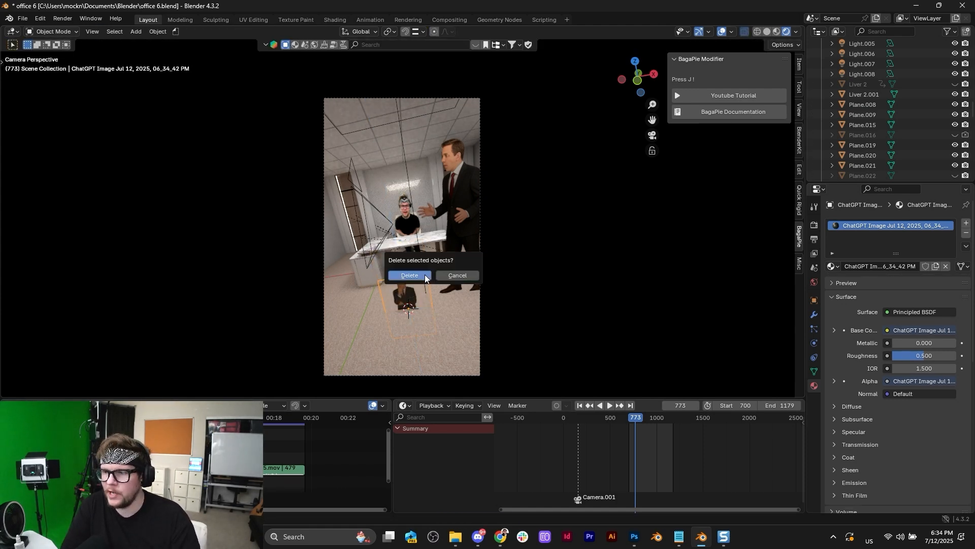
left_click(425, 275)
Step: Switch to Photoshop, hide Layer 2, and place the downloaded thinking-boss PNG into the open document at 100%
left_click(635, 537)
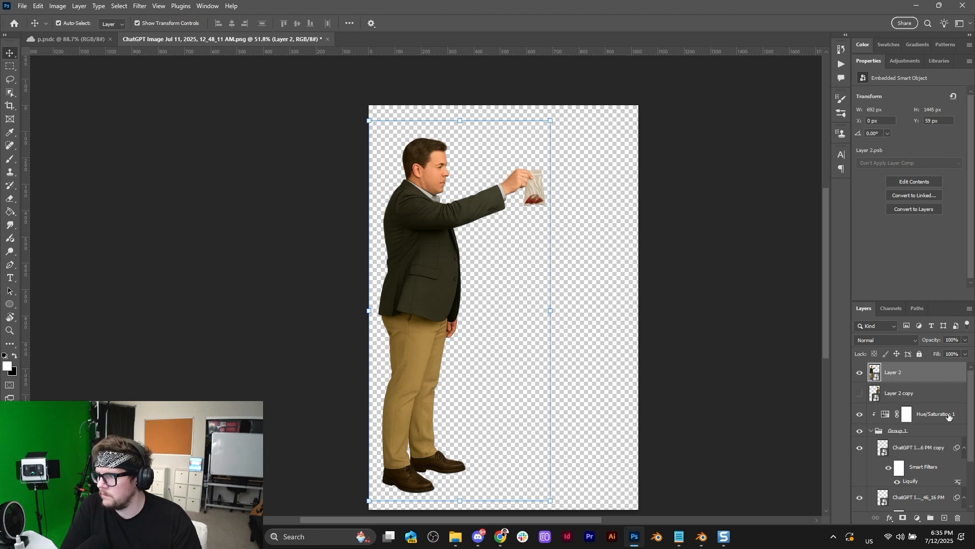
left_click(860, 373)
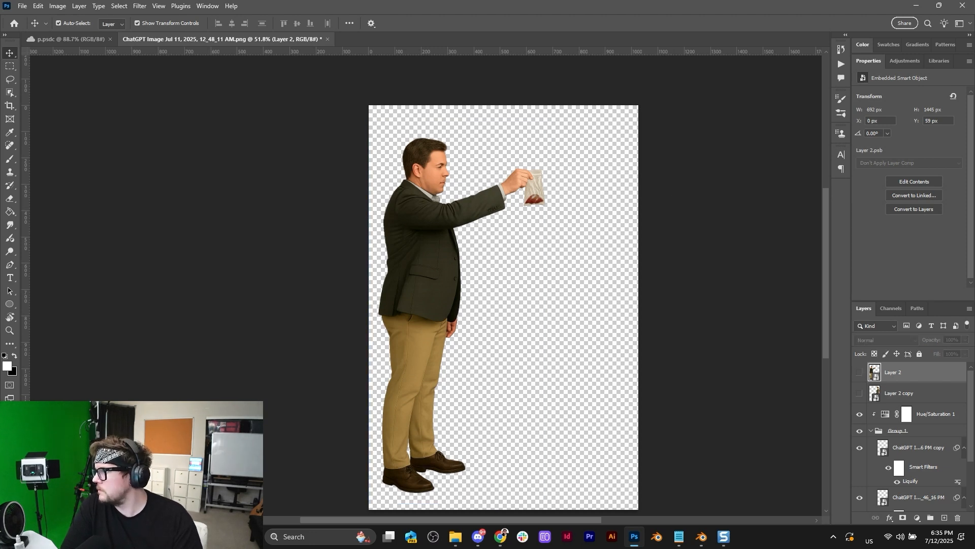
key("super+e")
left_click_drag(643, 325, 573, 325)
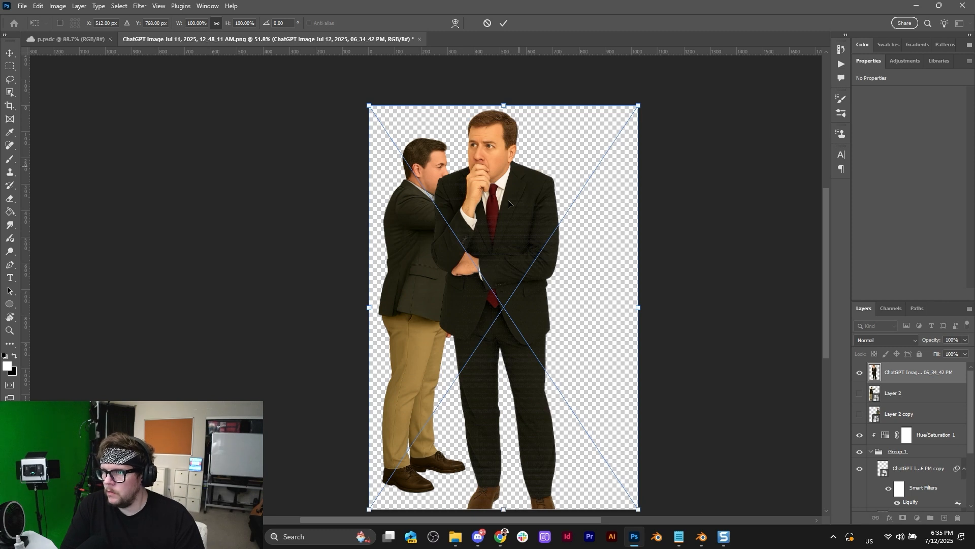
scroll(508, 203, "down", 2, "alt")
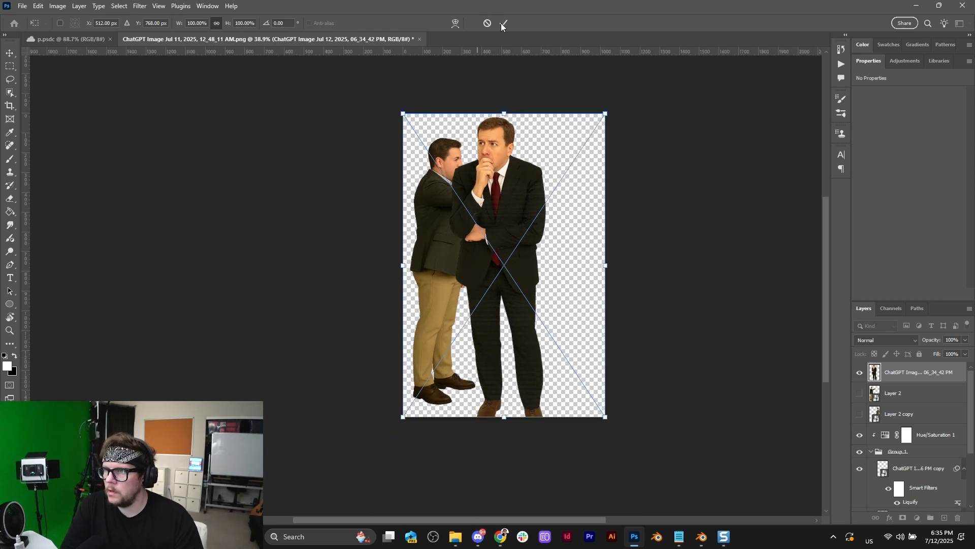
left_click(502, 24)
Step: Hide Hue/Saturation 1, Group 1 and the remaining older layers beneath the placed thinking boss
left_click(909, 468)
left_click(866, 436)
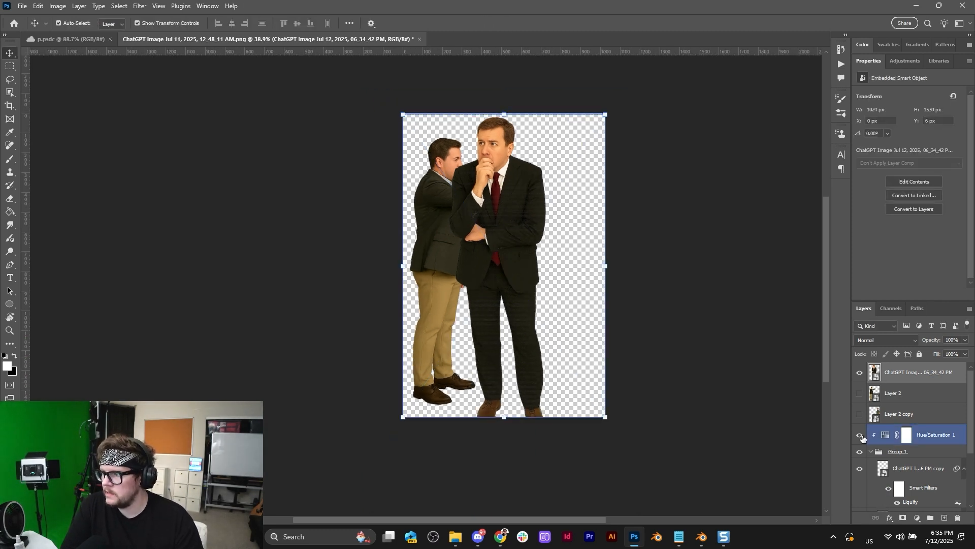
left_click(871, 452)
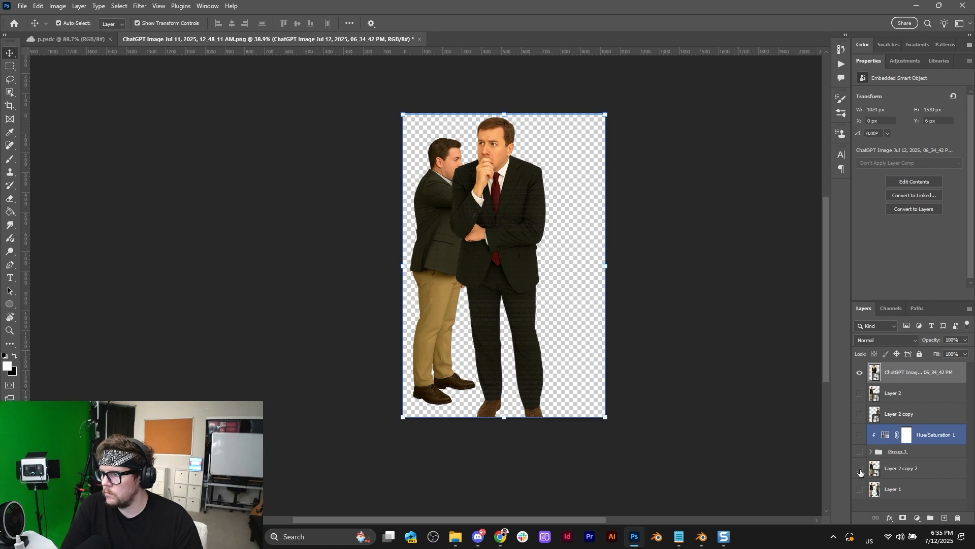
left_click(859, 468)
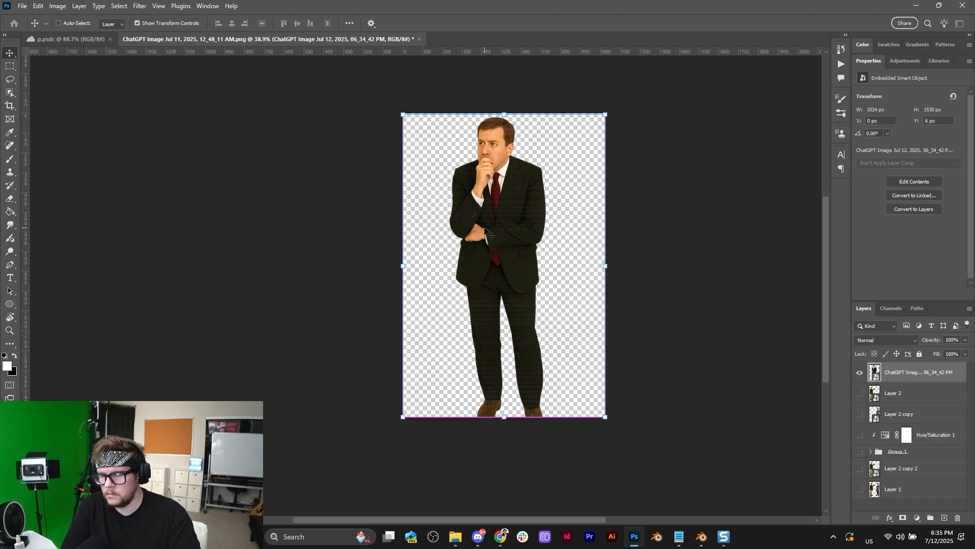
Step: Duplicate the placed thinking-boss layer to make the semi-transparent figure more opaque, and check the result on the canvas
key("ctrl+j")
scroll(503, 175, "up", 2)
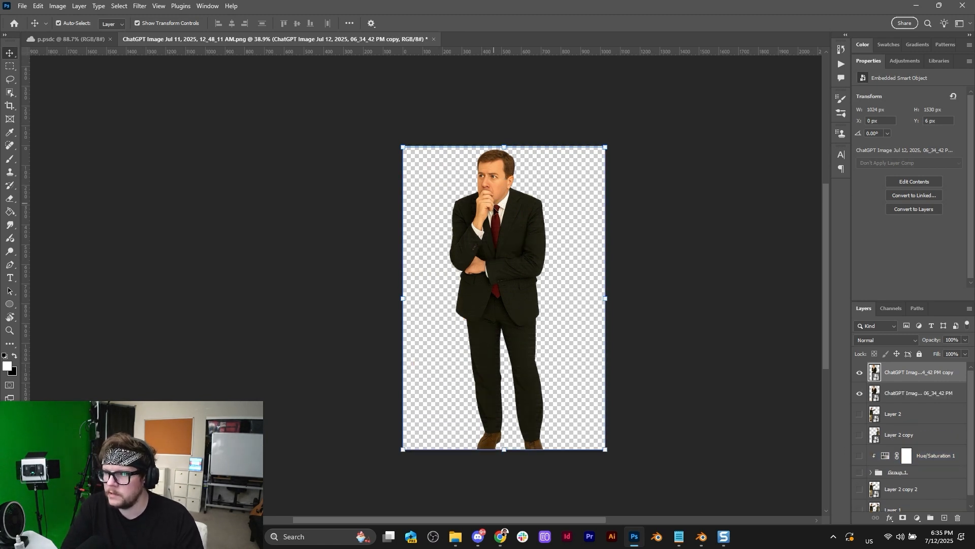
scroll(686, 244, "up", 10)
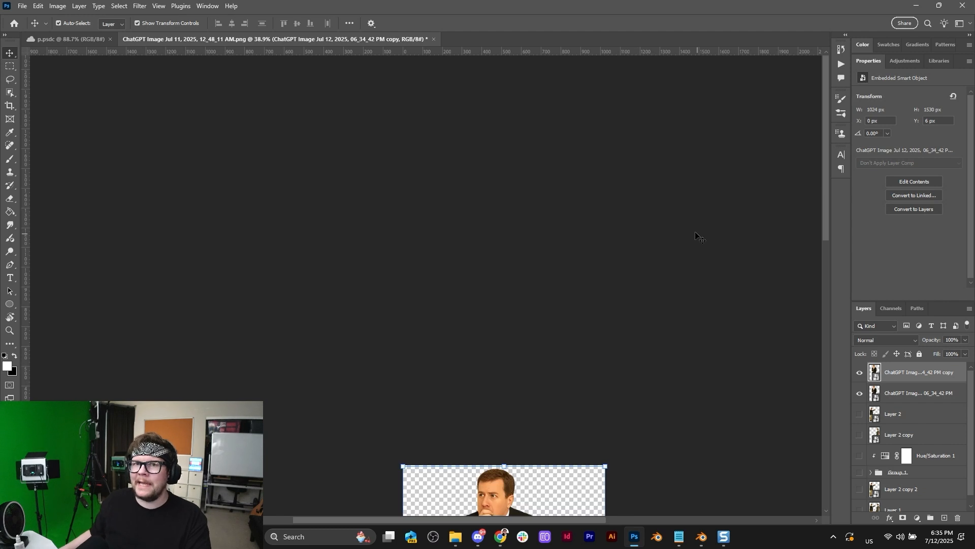
scroll(653, 246, "down", 3)
scroll(635, 239, "down", 10)
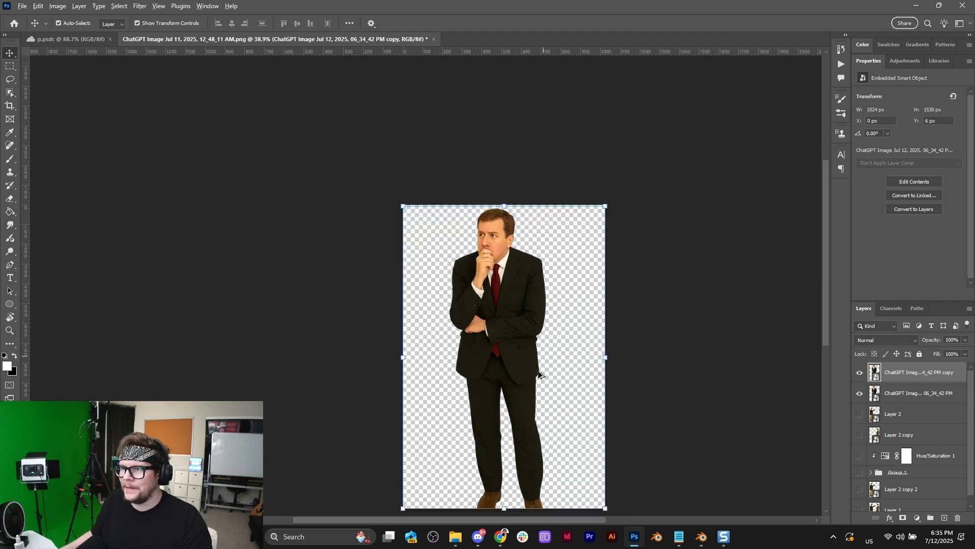
scroll(538, 381, "up", 2, "alt")
scroll(538, 382, "down", 2)
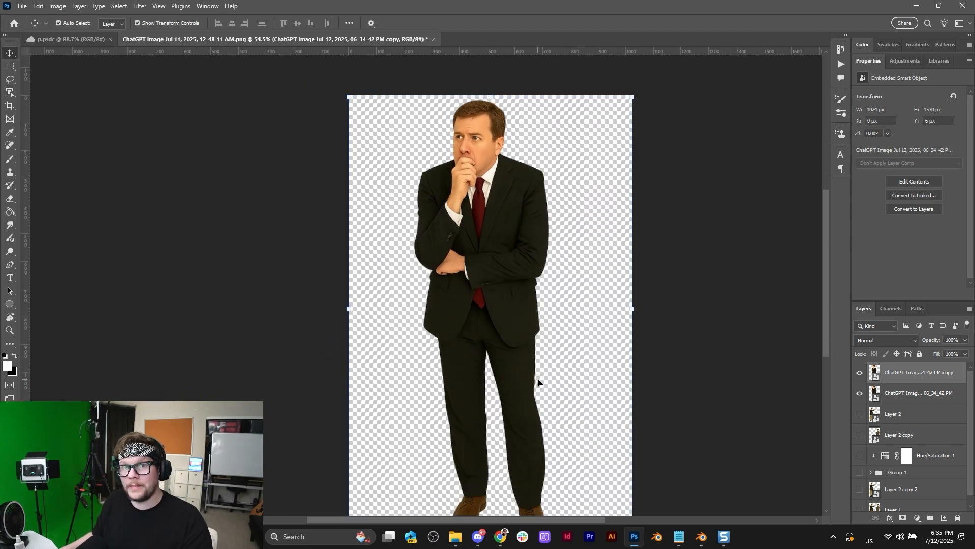
scroll(620, 376, "down", 2)
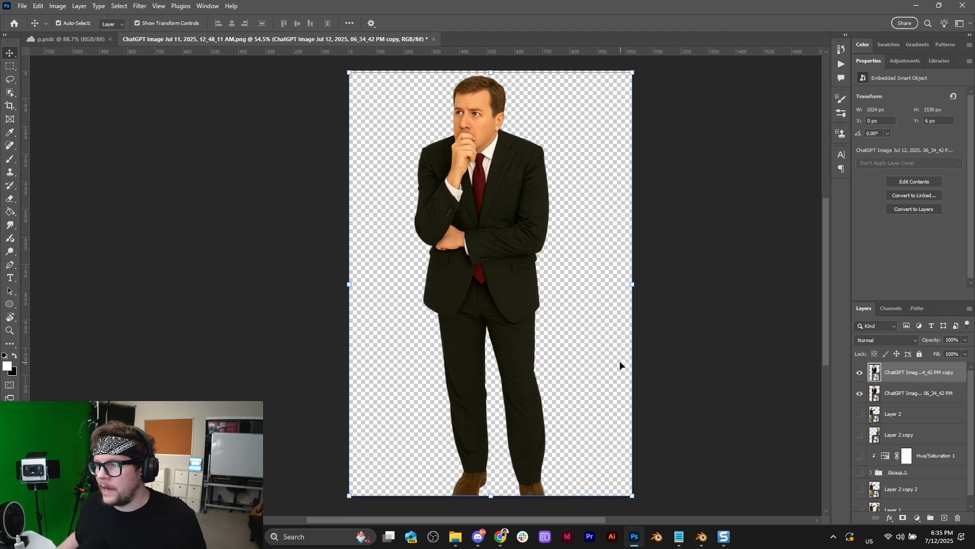
Step: Add a new layer above the two thinking-boss layers and stamp the visible artwork into it
left_click(904, 391)
left_click(909, 374, "shift")
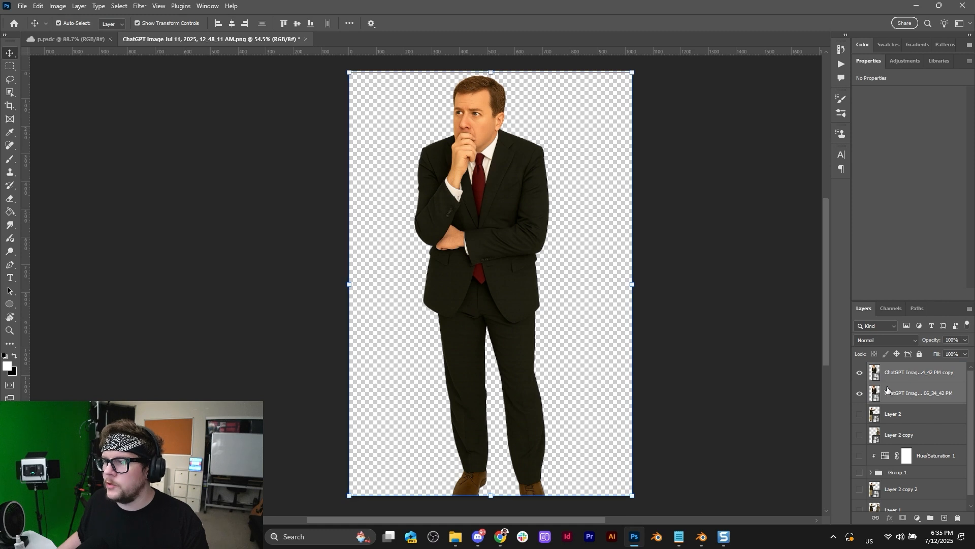
left_click(907, 413)
scroll(907, 468, "up", 1)
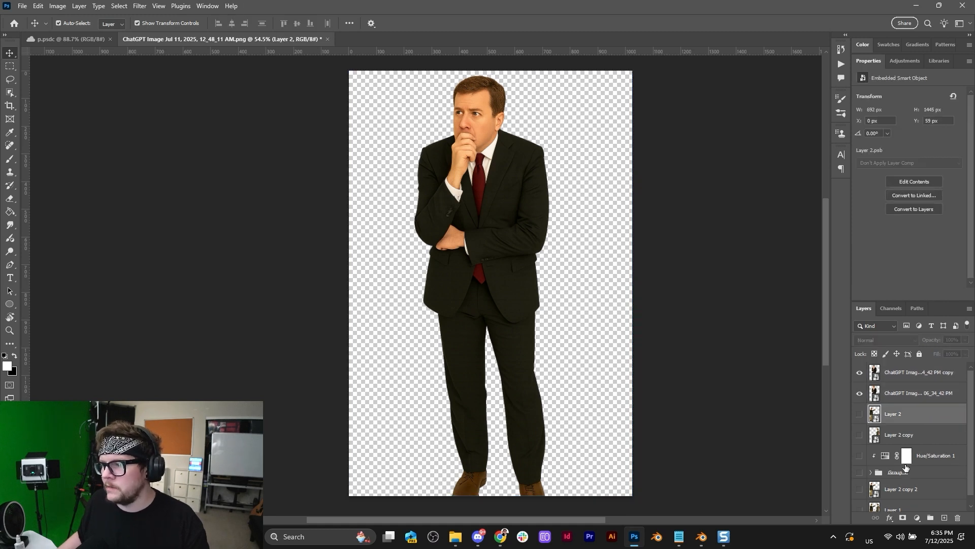
left_click(906, 374)
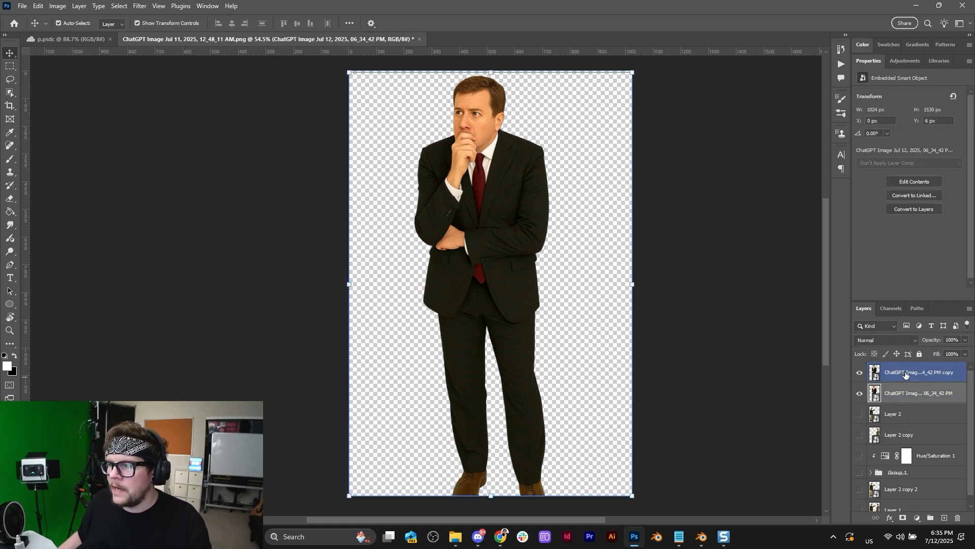
left_click(909, 385, "shift")
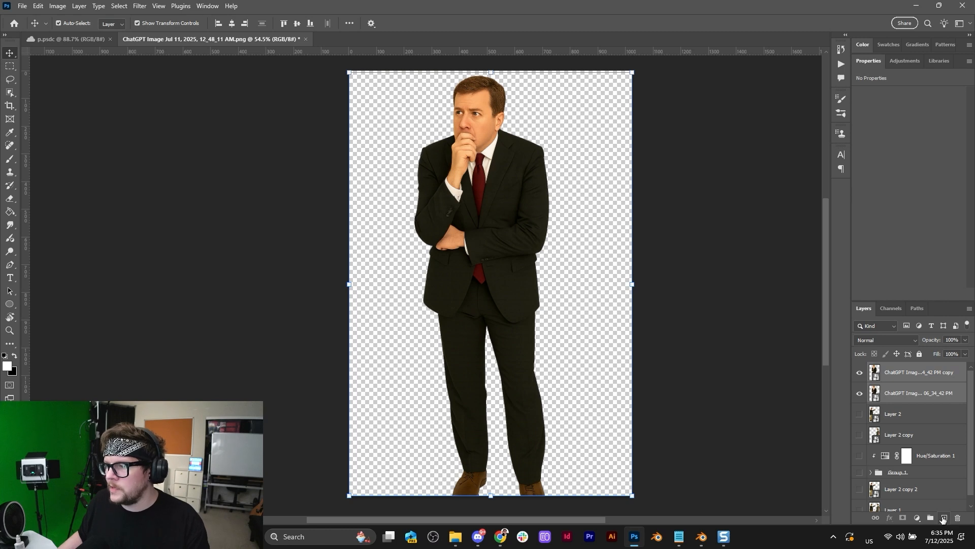
left_click(945, 519)
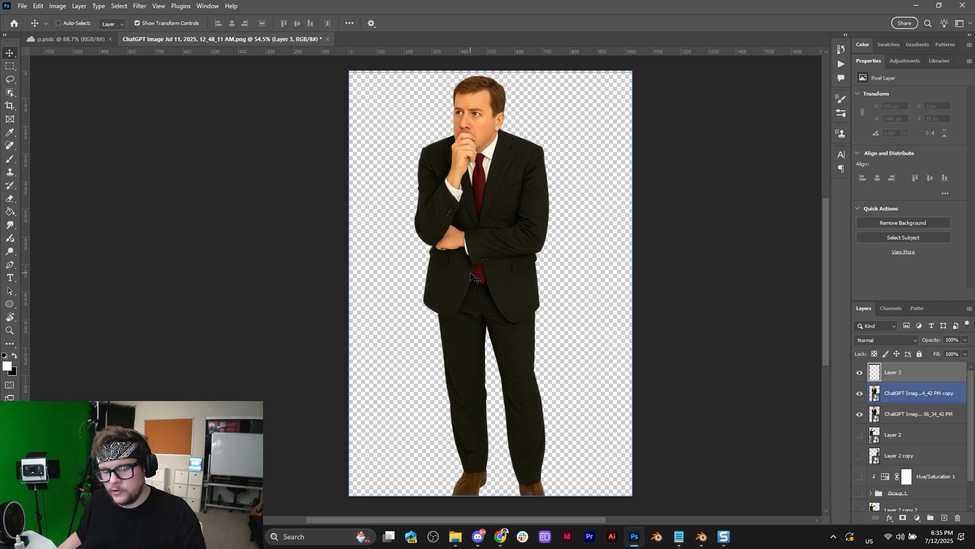
key("ctrl+shift+alt+e")
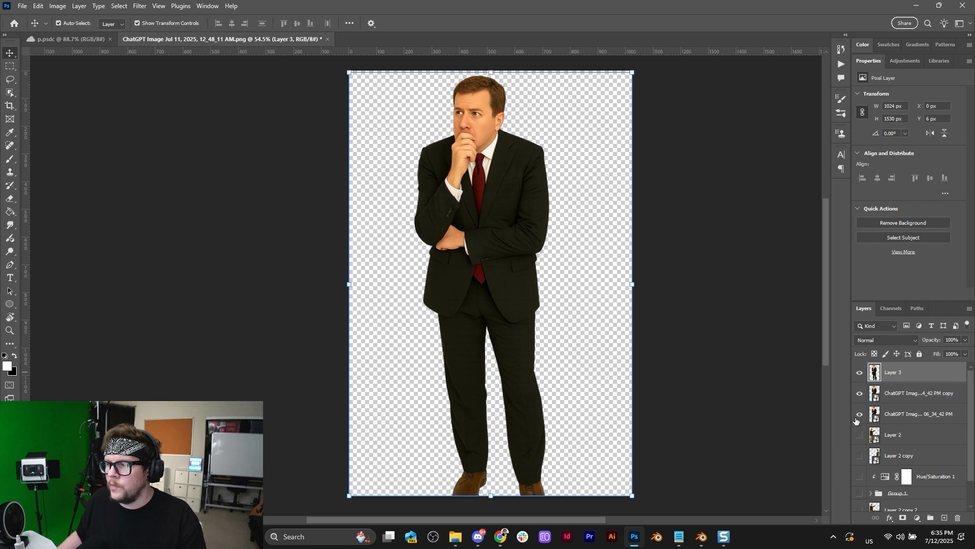
Step: Hide both source thinking-boss layers and select the merged Layer 3
left_click(899, 394)
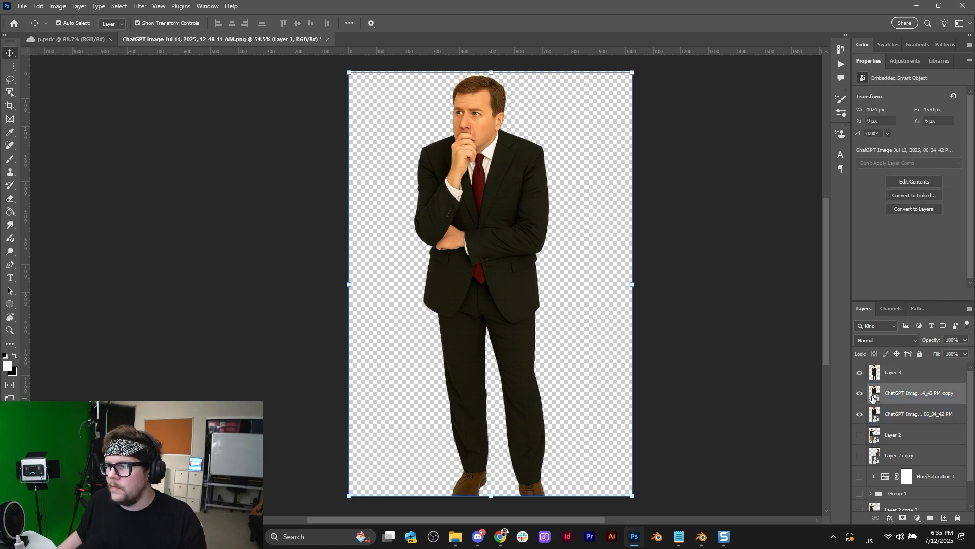
left_click(859, 394)
left_click(859, 414)
left_click(894, 373)
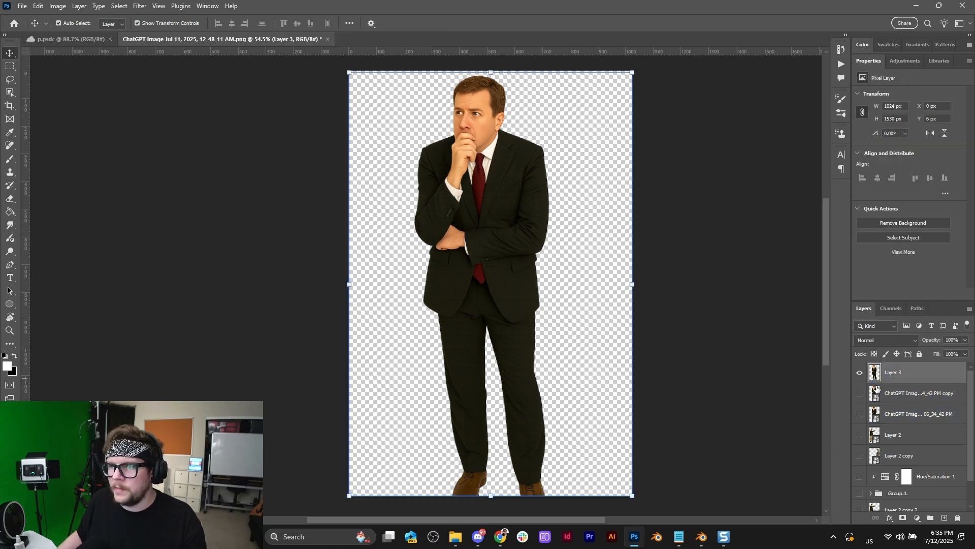
Step: Convert Layer 3 to a smart object and quick-export it as a PNG named tonys boss in Downloads
right_click(886, 374)
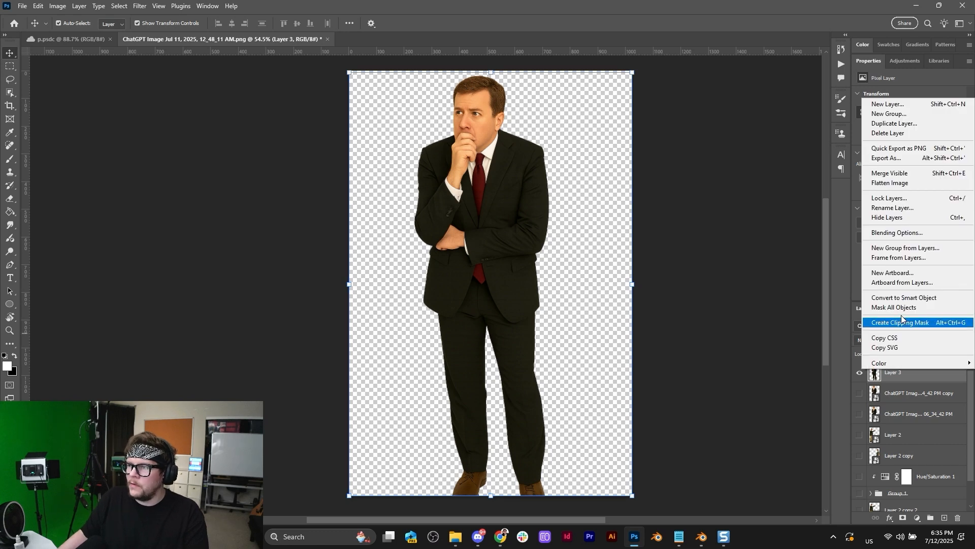
left_click(894, 362)
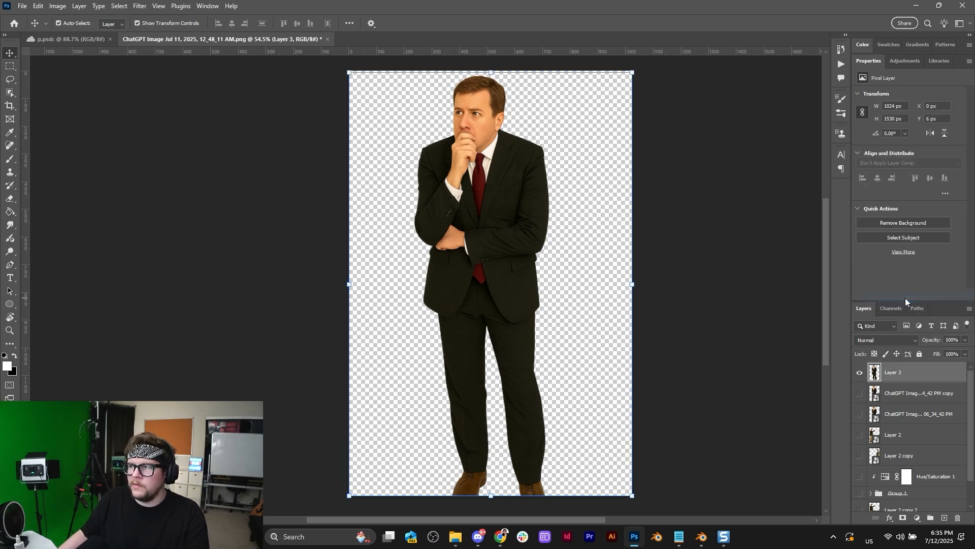
right_click(897, 379)
left_click(904, 74)
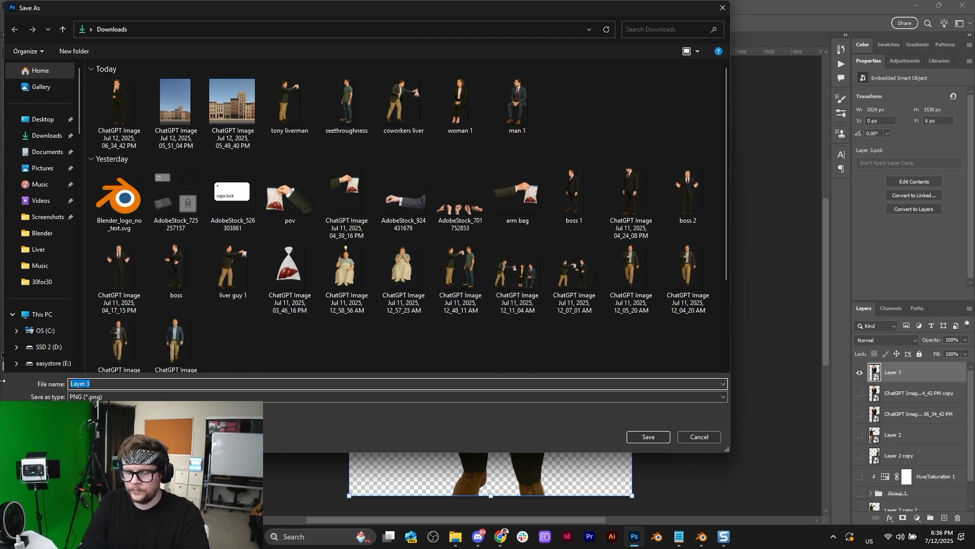
type("tonys boss")
key("Return")
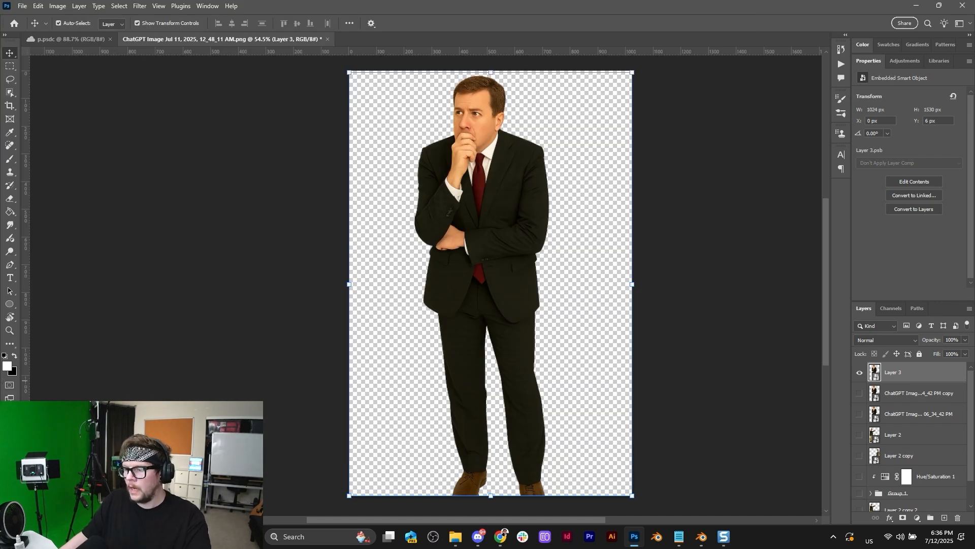
Step: Switch to Blender and import tonys boss.png from Downloads as an image mesh plane
mouse_move(500, 536)
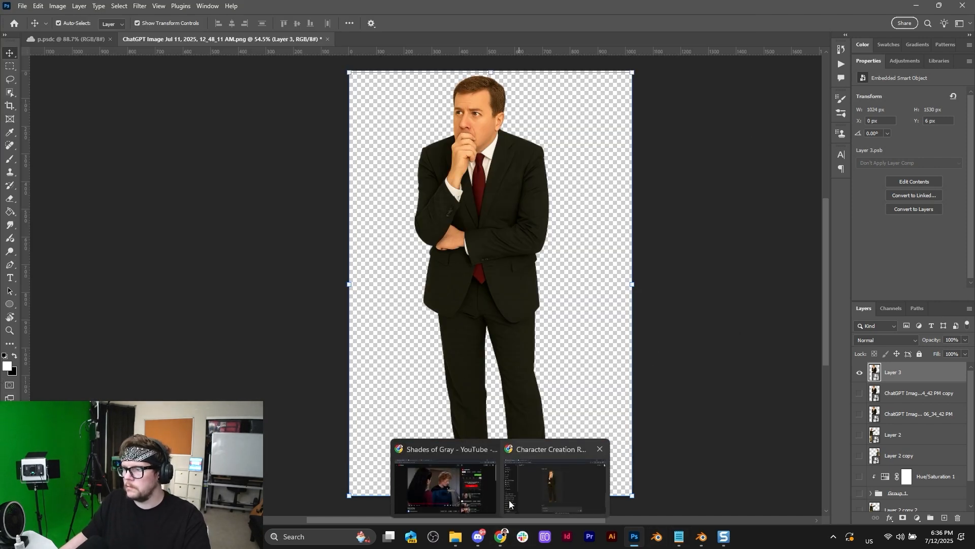
mouse_move(510, 500)
left_click(701, 536)
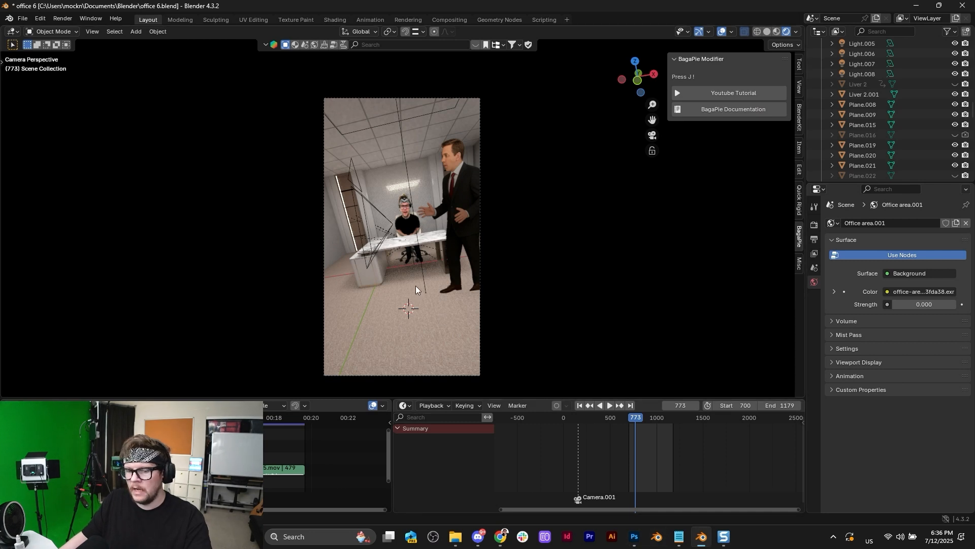
key("shift+a")
mouse_move(416, 284)
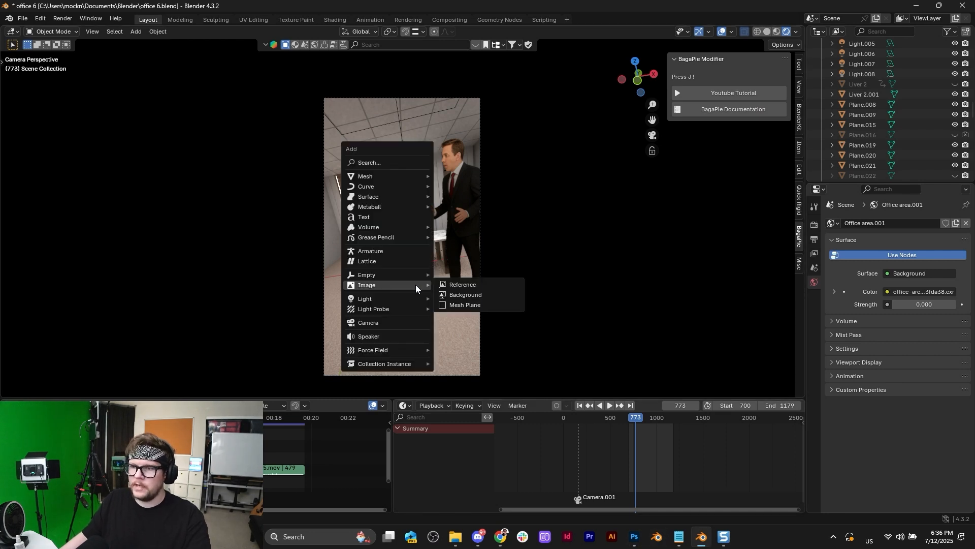
left_click(482, 304)
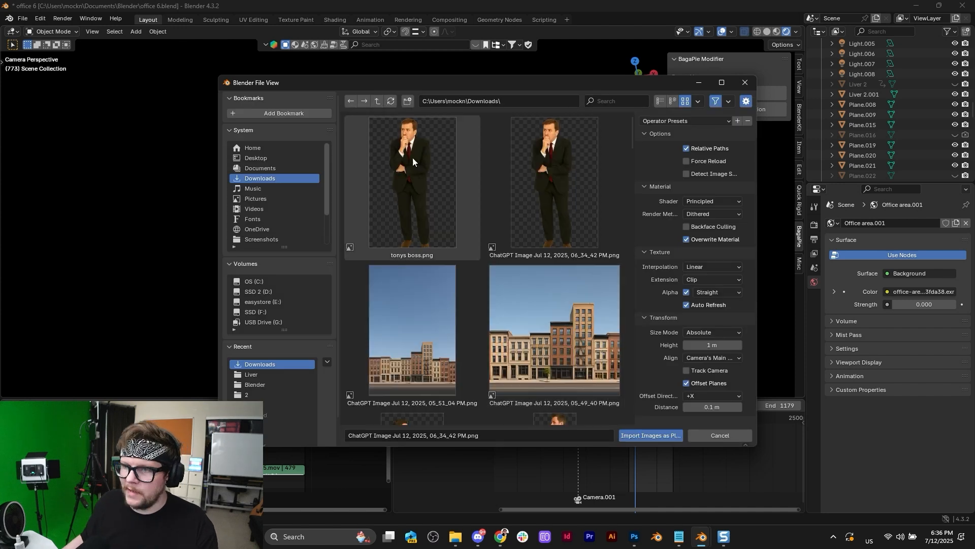
double_click(445, 205)
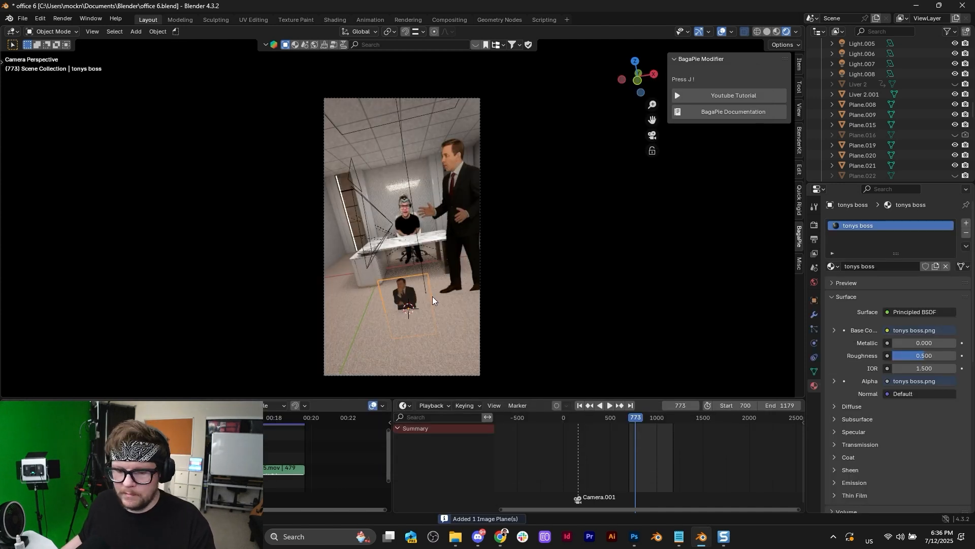
Step: Raise the tonys boss plane's mesh about 0.54 m along Z in Edit Mode so the feet sit at the object's origin
key("Tab")
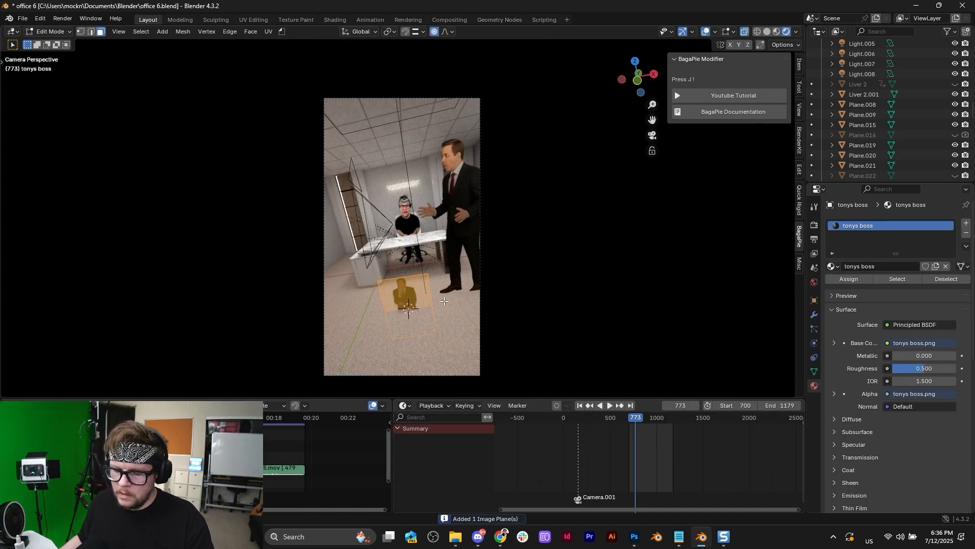
key("g")
key("z")
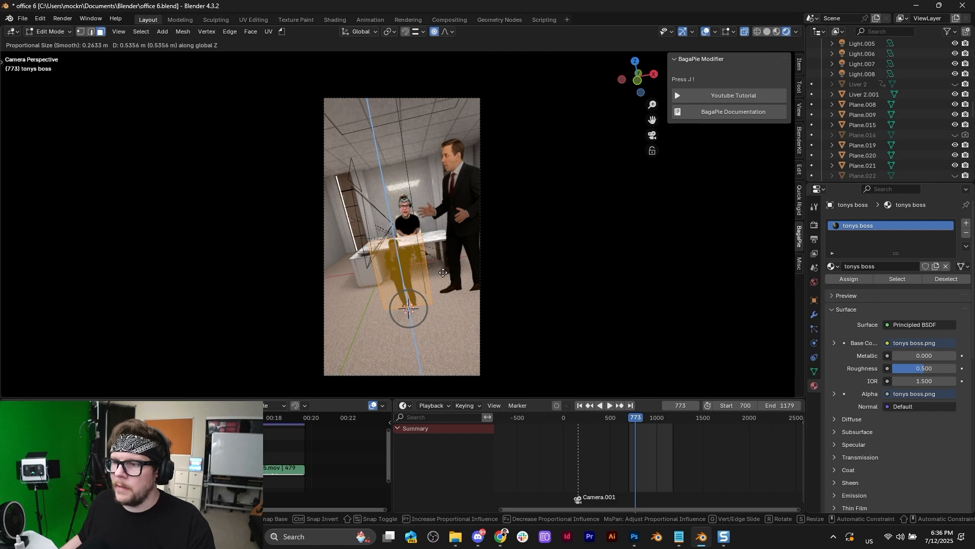
left_click(443, 272)
key("Tab")
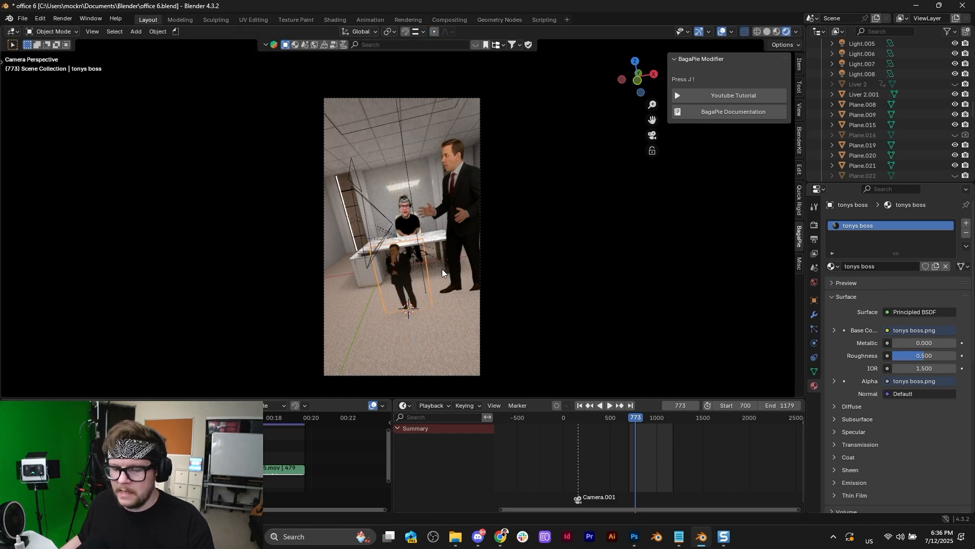
Step: Scale the tonys boss plane to about 2 times its size and set its material's roughness and IOR to 1.000
key("s")
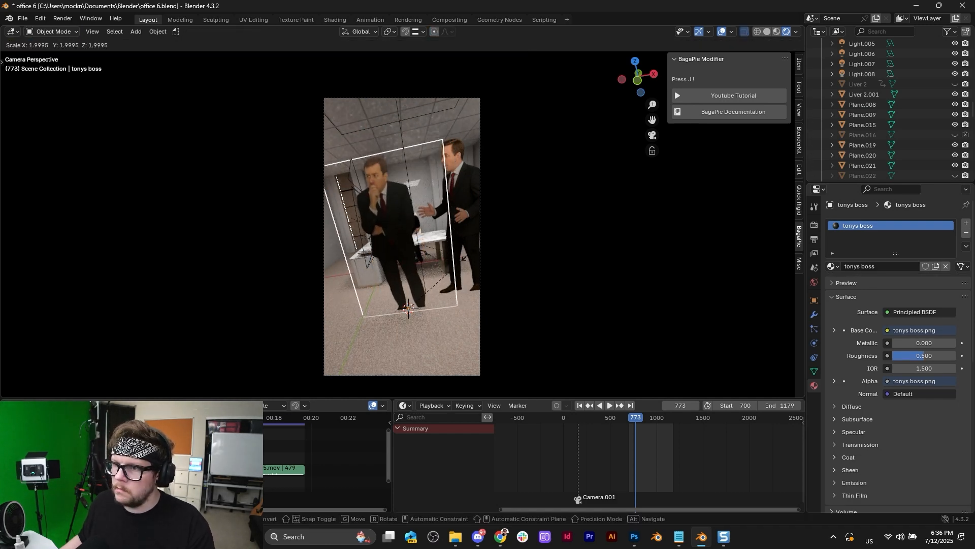
left_click(463, 258)
left_click_drag(914, 356, 879, 368)
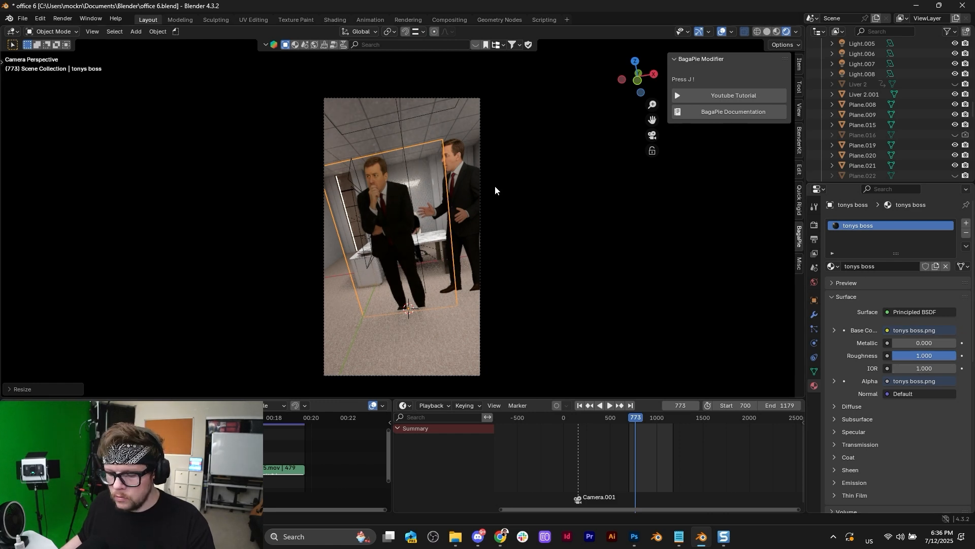
key("g")
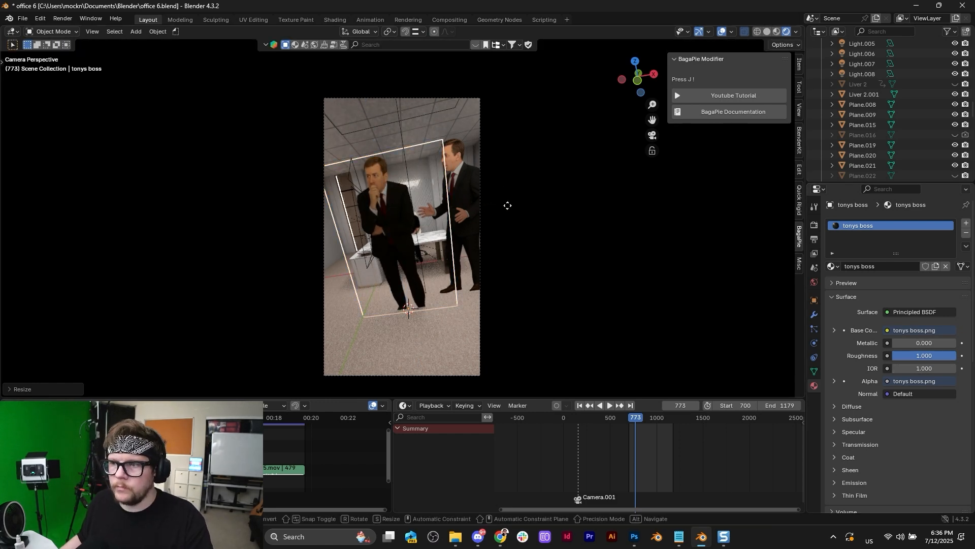
right_click(486, 188)
Step: Hide the old boss plane in both the viewport and the render
left_click(463, 177)
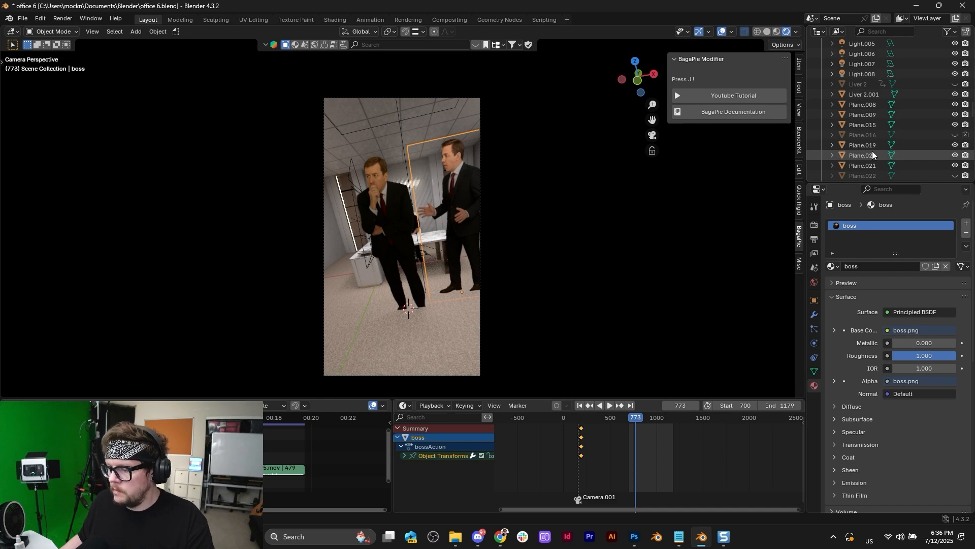
key("KP_Decimal")
left_click(956, 105)
left_click(967, 105)
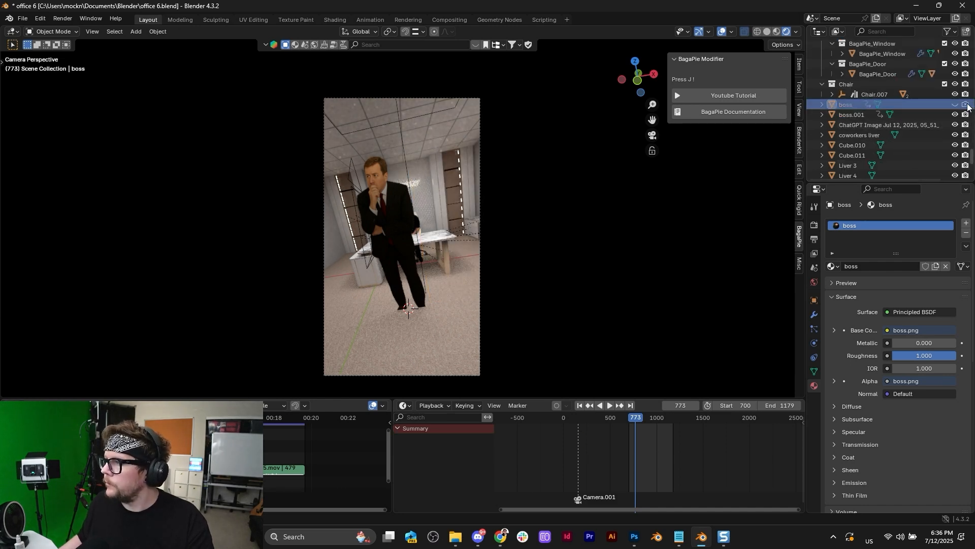
Step: Move the tonys boss plane in front of the desk, beside the seated man, and fine-tune its position along X
left_click(389, 213)
key("g")
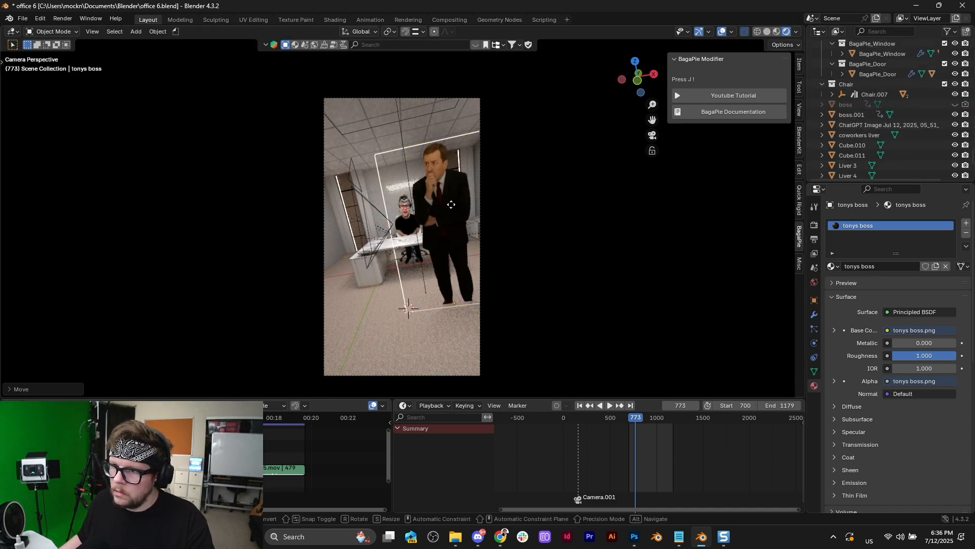
left_click(449, 186)
scroll(448, 183, "up", 5)
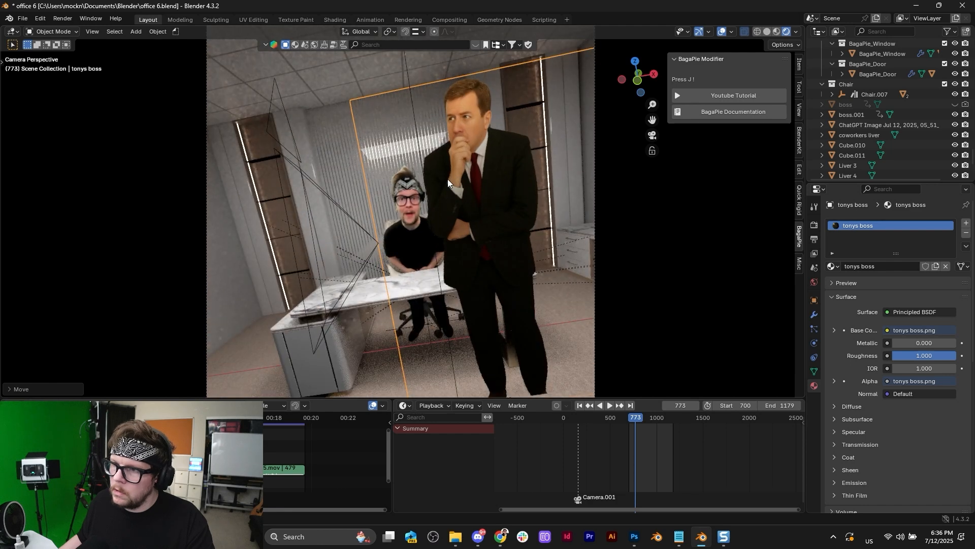
key("g")
key("x")
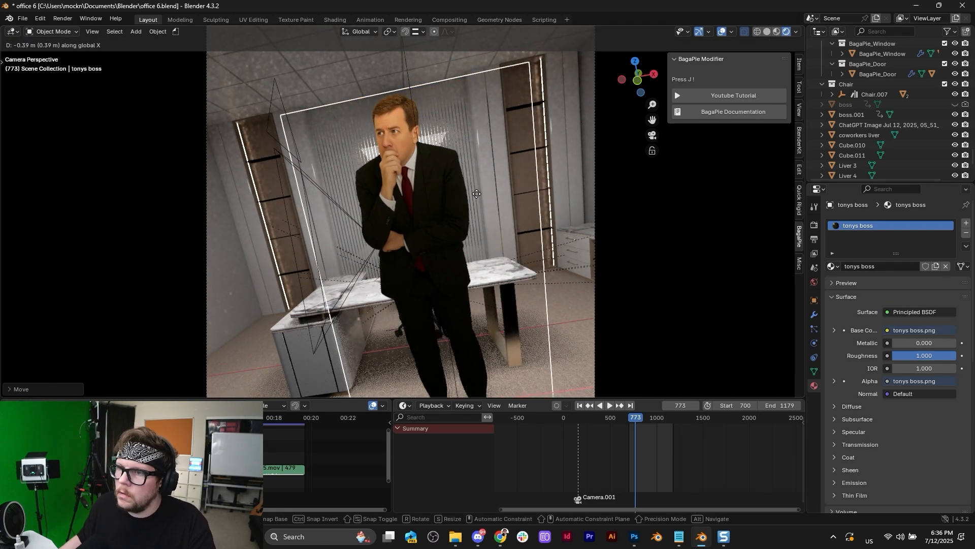
left_click(548, 275)
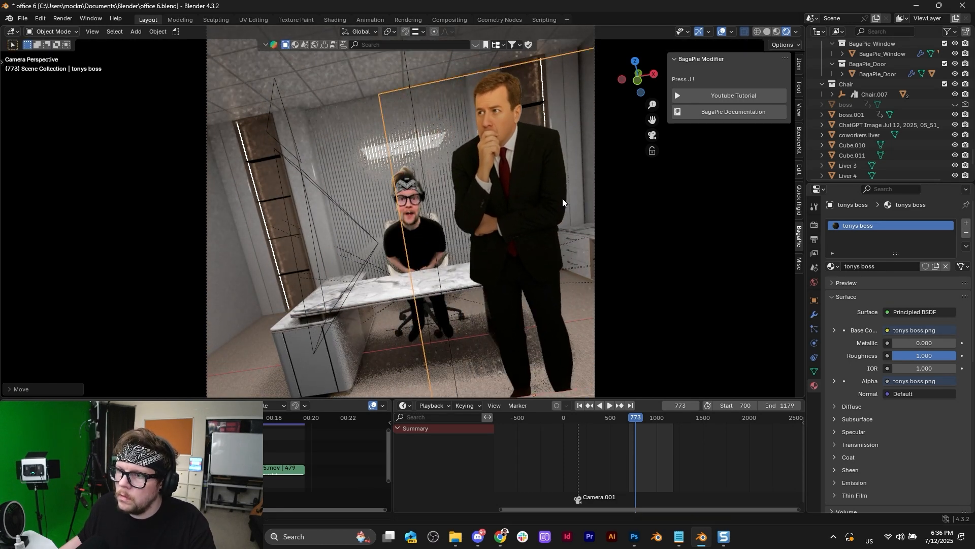
scroll(548, 275, "down", 4)
key("g")
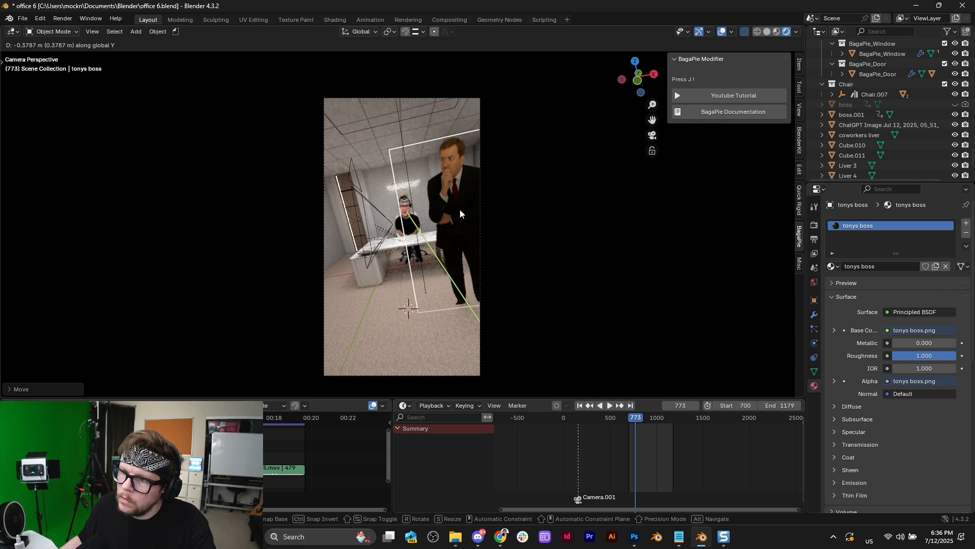
key("x")
left_click(457, 204)
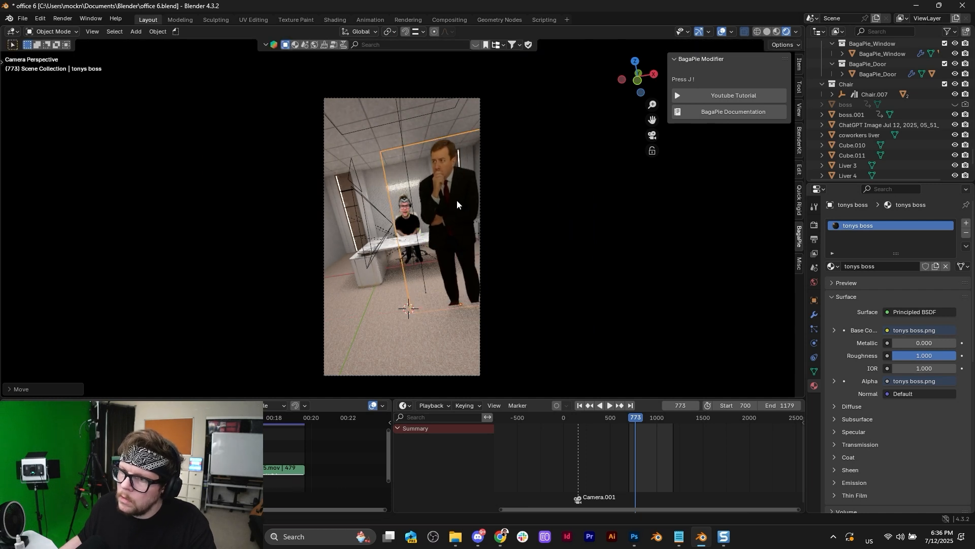
Step: Move the 80.5 W area light along Y toward the standing boss
left_click(409, 136)
key("g")
key("y")
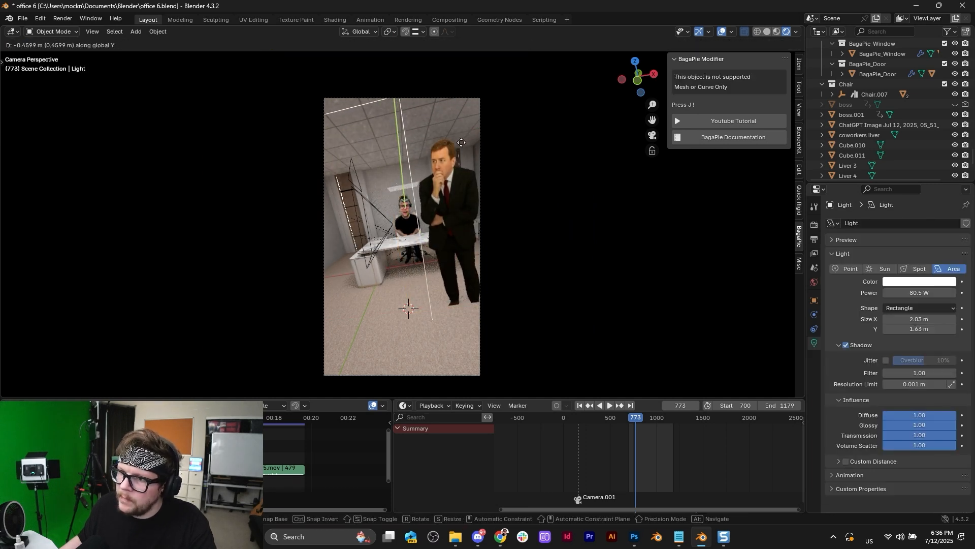
left_click(459, 127)
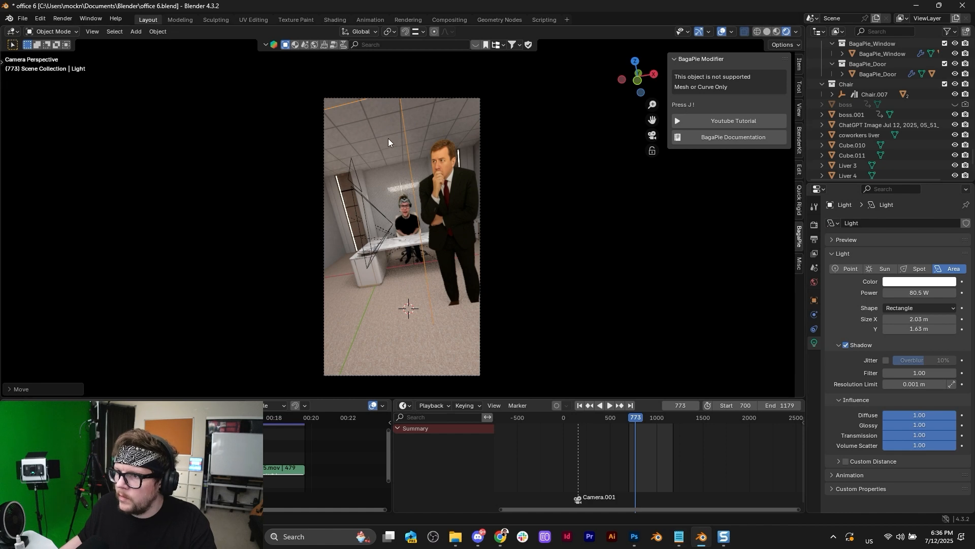
Step: Select the tonys boss plane and play the shot from frame 700 to review the camera framing, stopping at frame 782
left_click(443, 190)
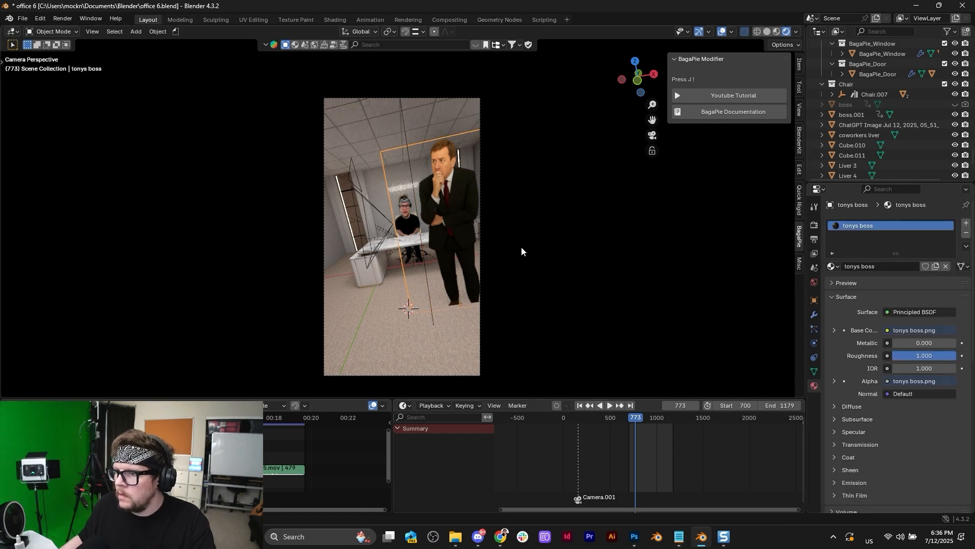
left_click(580, 405)
key("space")
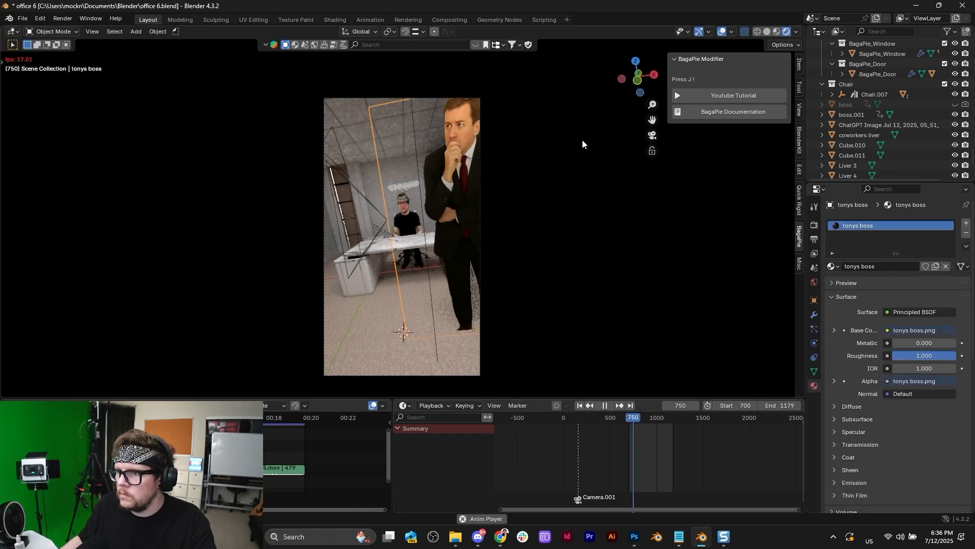
key("space")
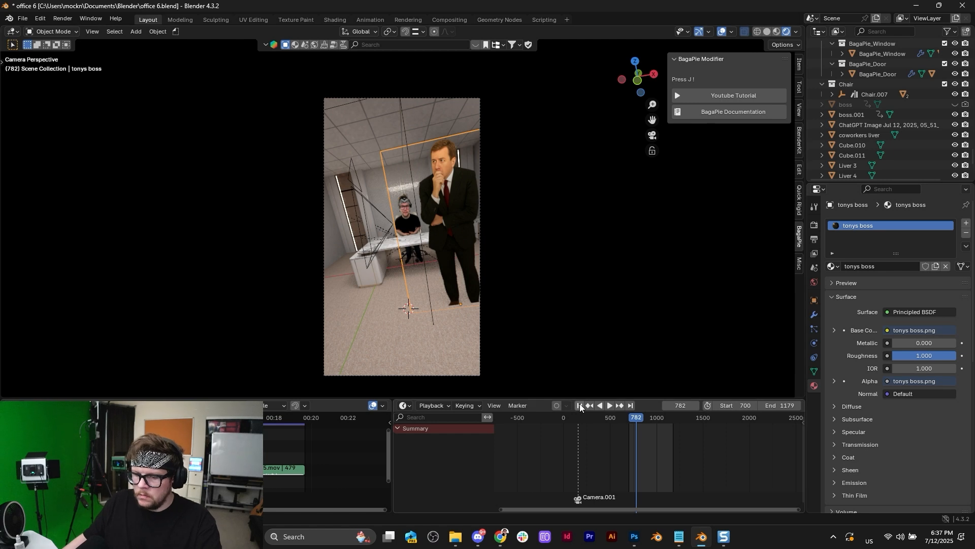
Step: Insert a transform keyframe on the tonys boss plane at frame 782 and move it to the range start, about frame 700
key("i")
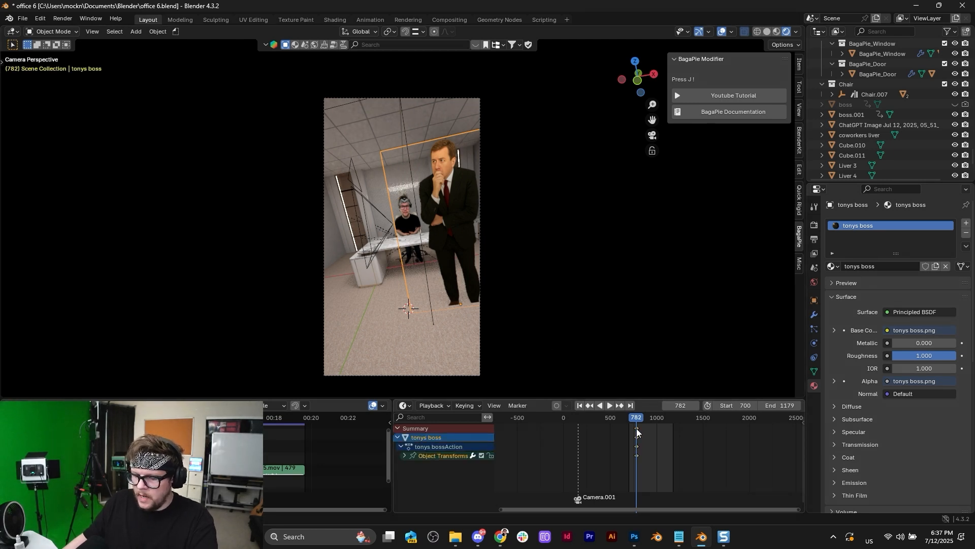
left_click_drag(636, 428, 629, 427)
scroll(575, 285, "up", 3)
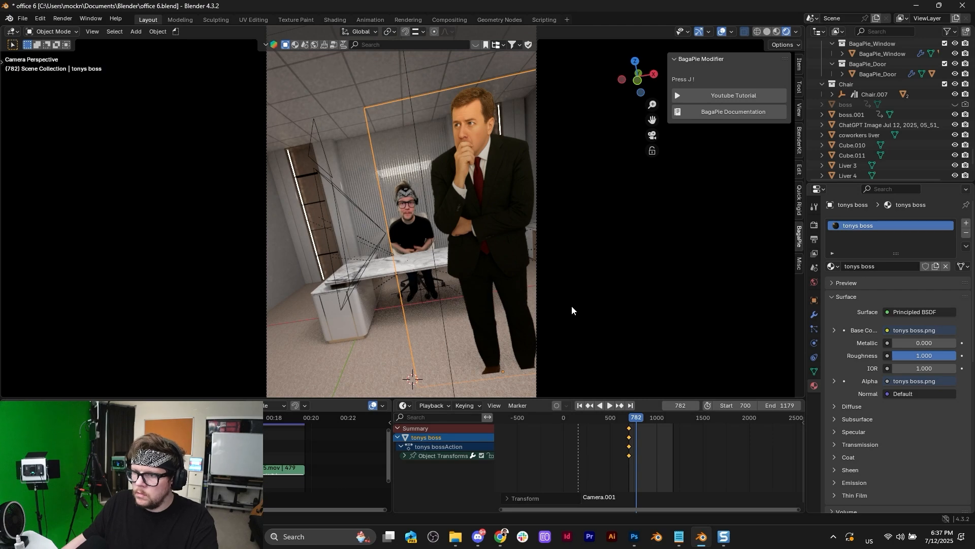
scroll(571, 306, "down", 2)
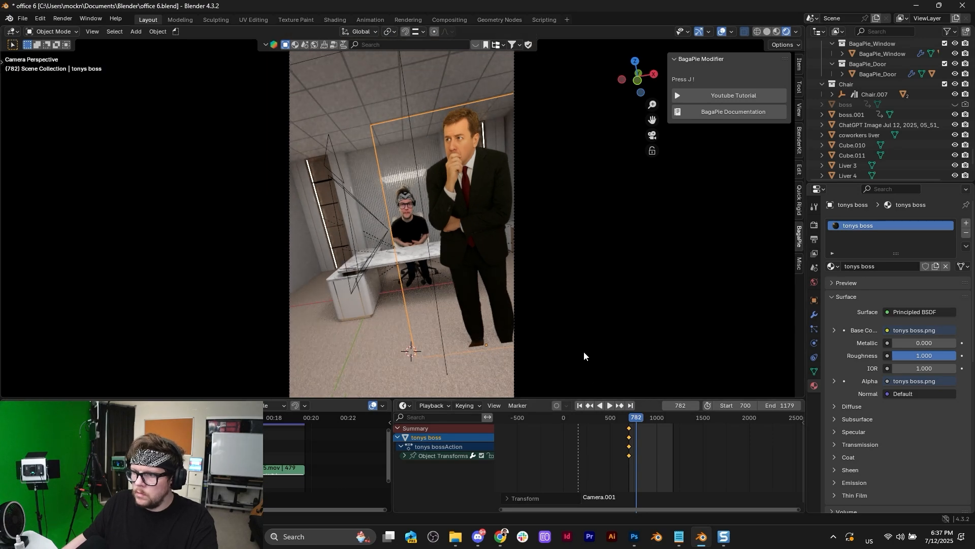
Step: Compare front, side and tilted views of the tonys boss plane at the desk, finishing in the front orthographic view
middle_click_drag(583, 351, 563, 337)
scroll(583, 351, "down", 7)
scroll(563, 336, "up", 4)
key("KP_1")
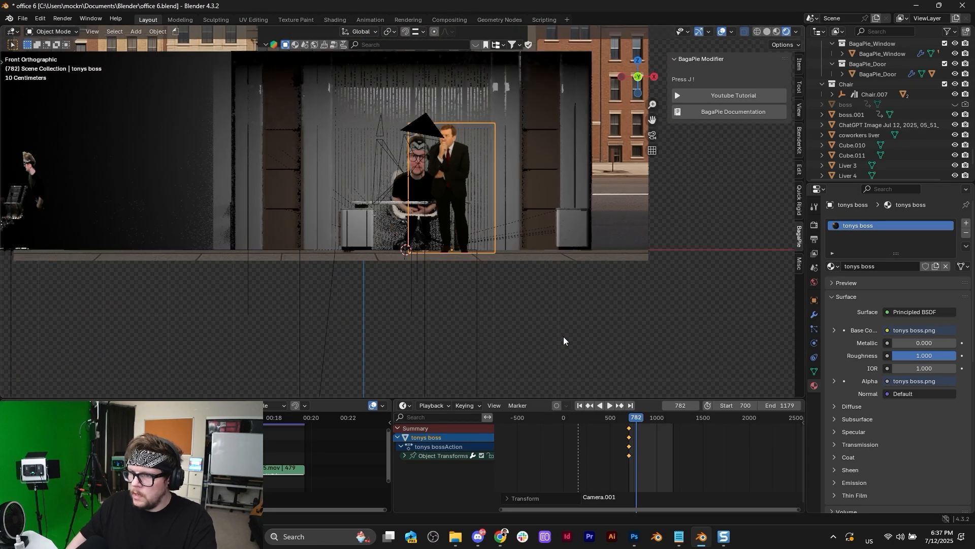
key("KP_0")
key("KP_0")
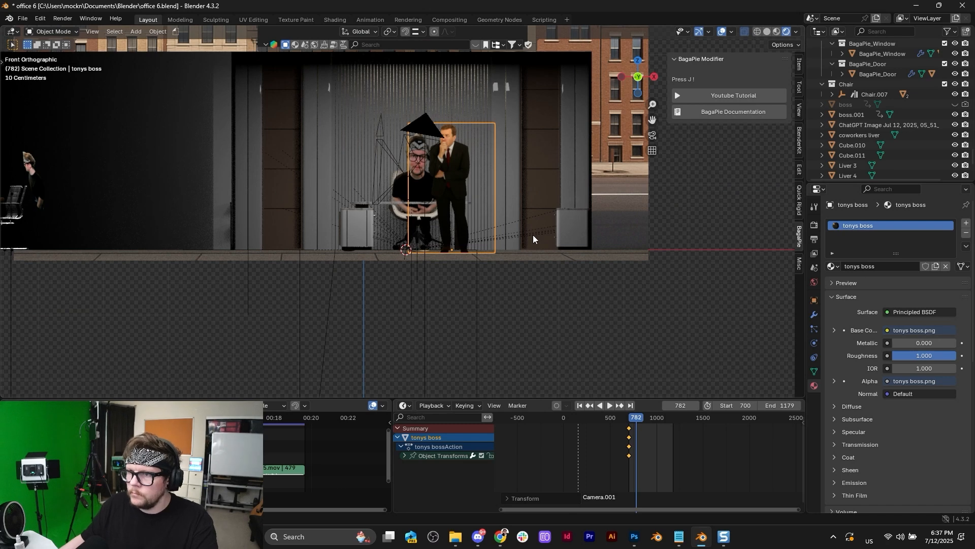
scroll(532, 235, "up", 6)
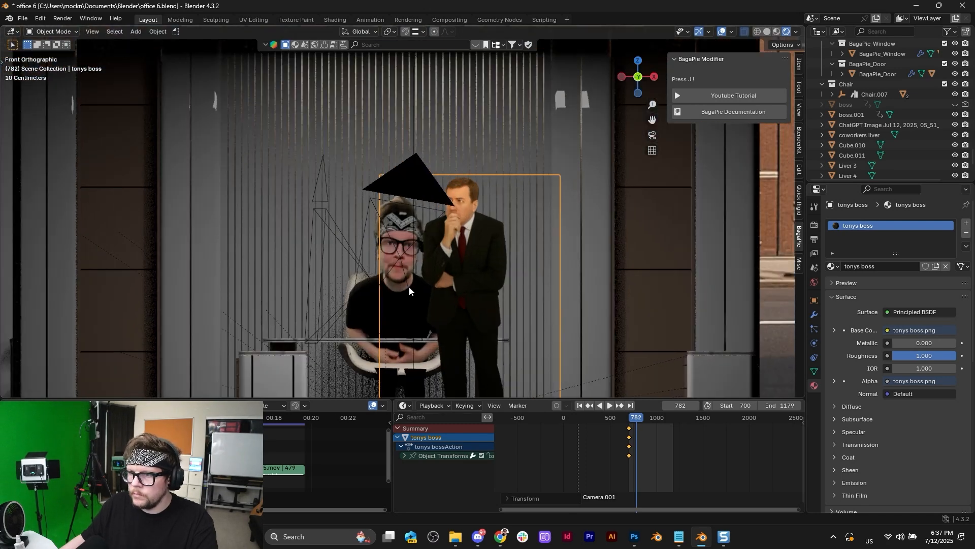
scroll(409, 288, "down", 2)
middle_click_drag(434, 292, 438, 247, "shift")
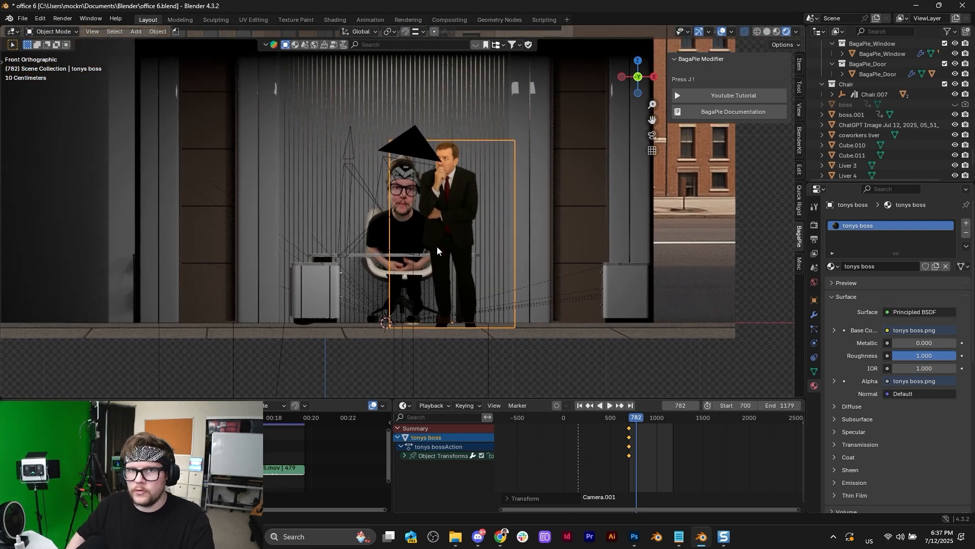
key("KP_3")
key("KP_1")
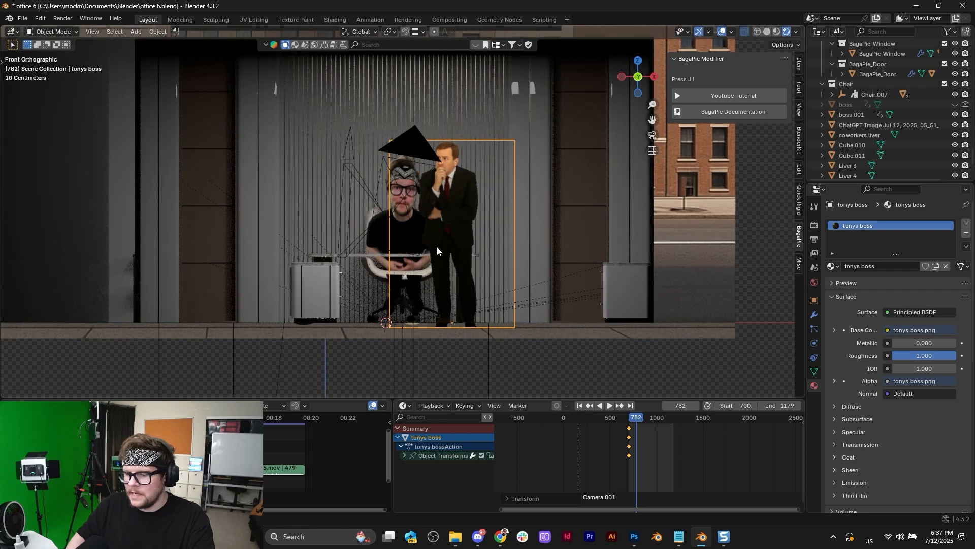
key("ctrl+KP_1")
key("KP_1")
key("KP_8")
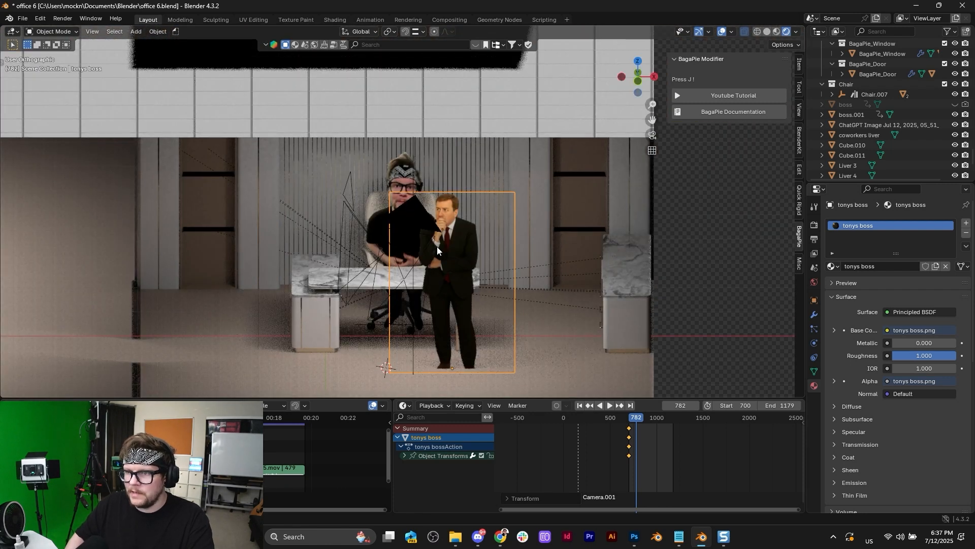
key("KP_2")
key("KP_8")
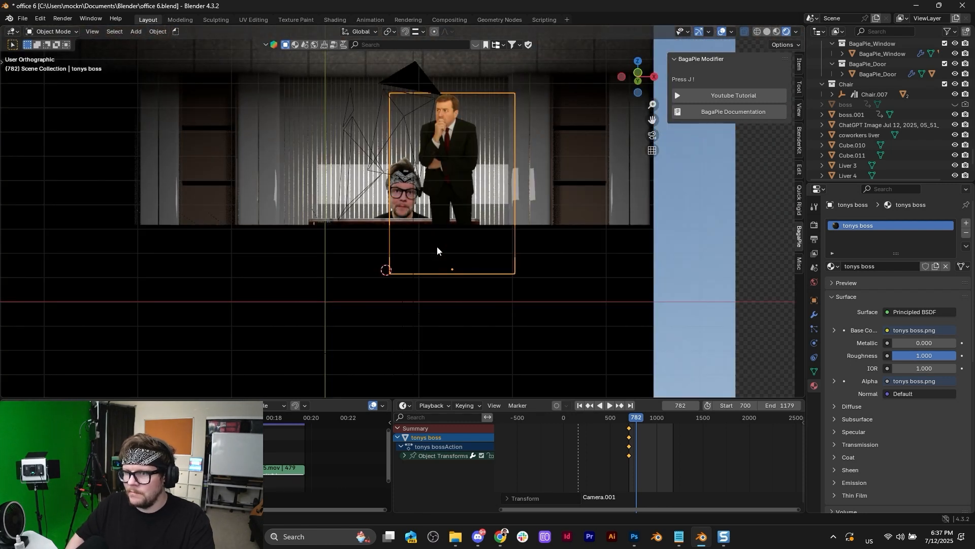
key("KP_1")
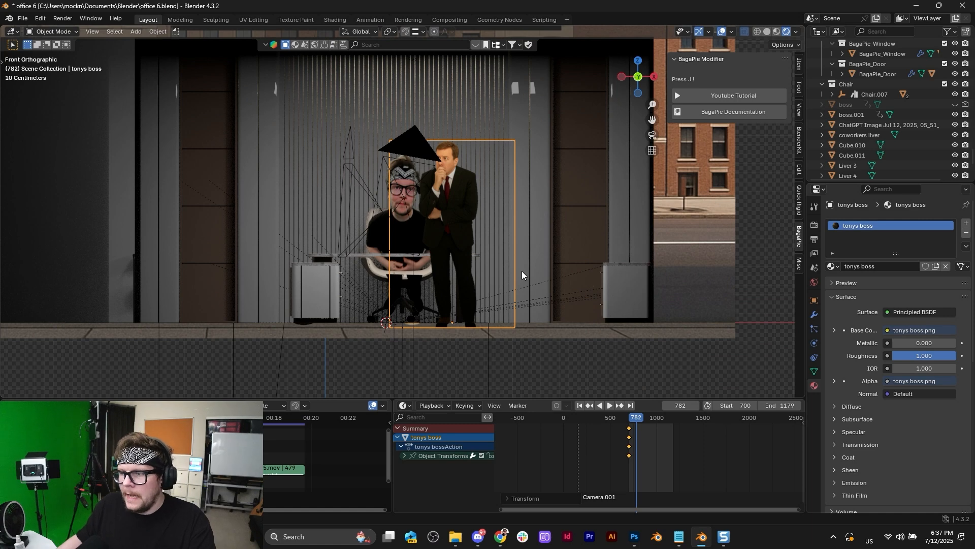
Step: Delete the tonys boss plane's keyframes, then record its leftward move past the seated man with Auto Keying during playback from frame 700
key("Delete")
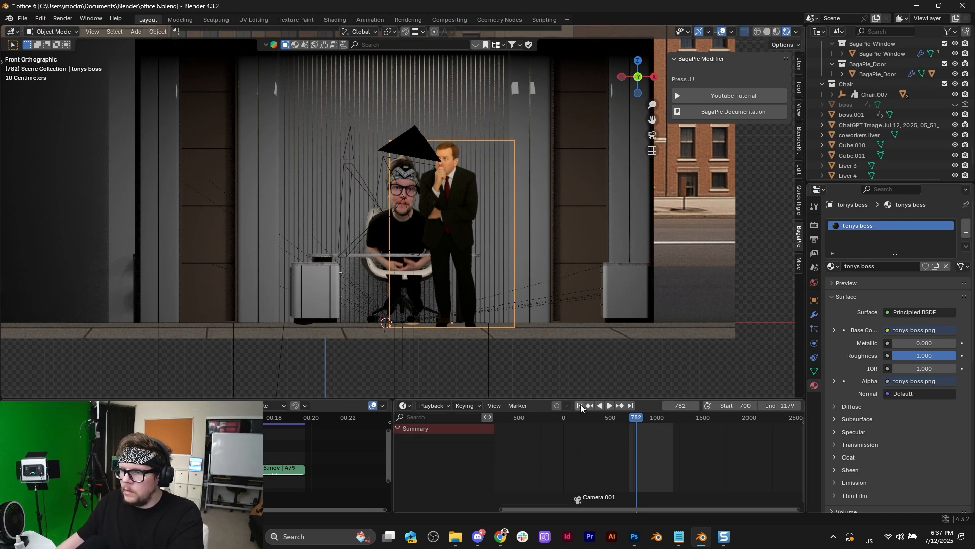
left_click(579, 405)
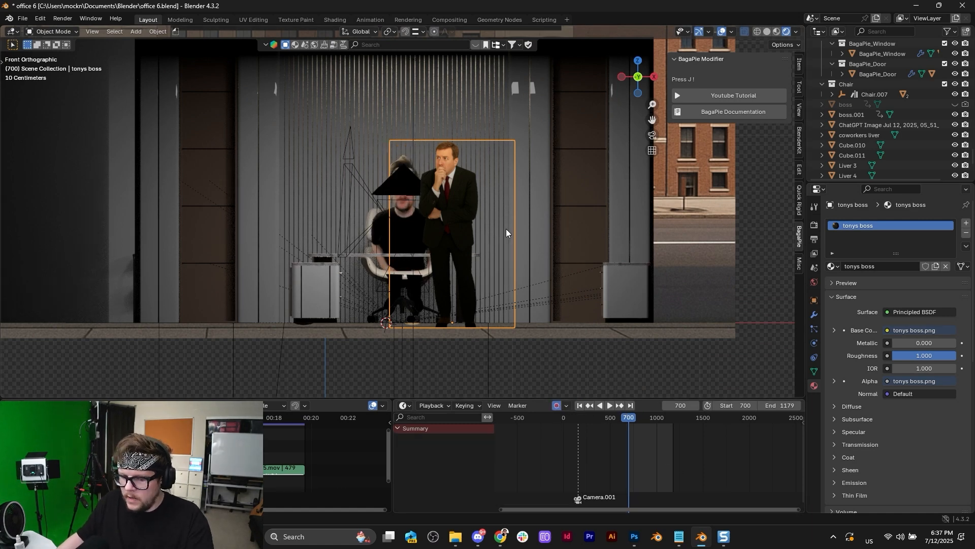
key("space")
key("g")
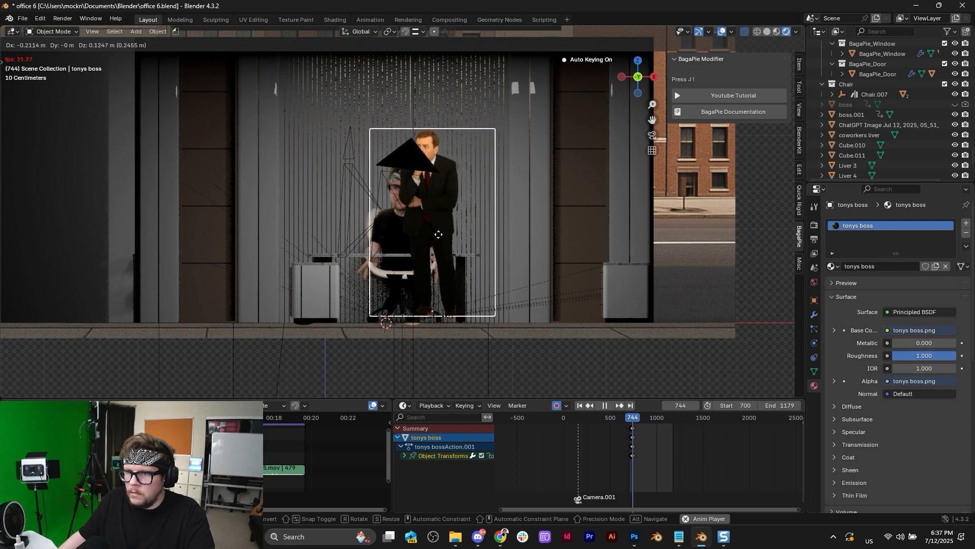
left_click(379, 229)
key("space")
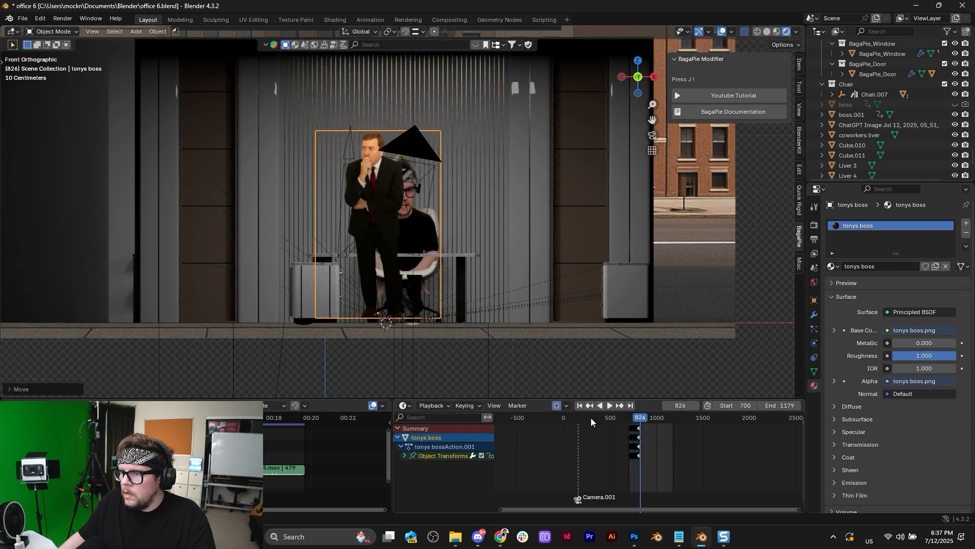
Step: Play the recorded boss movement from frame 700 through the camera, stopping at frame 787
scroll(654, 430, "up", 5)
key("shift+Left")
key("space")
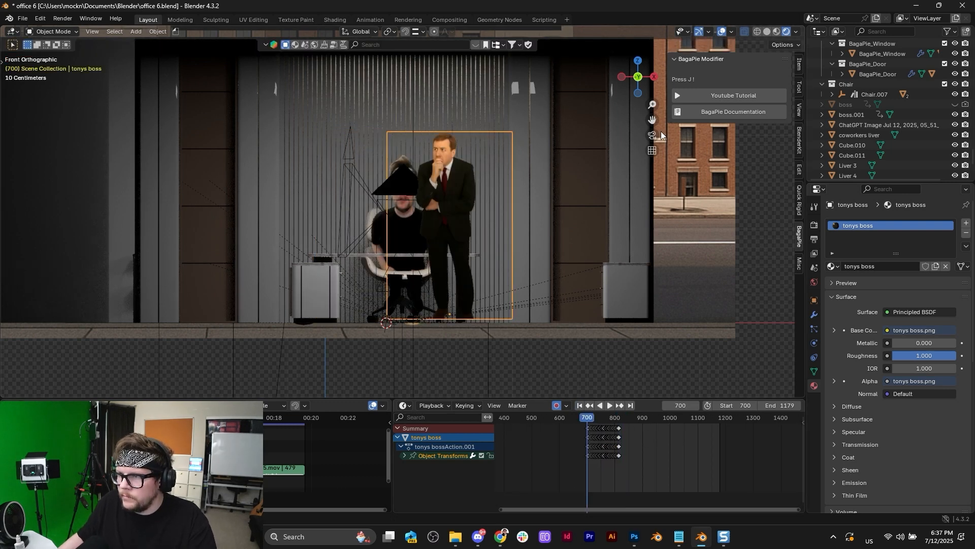
key("KP_0")
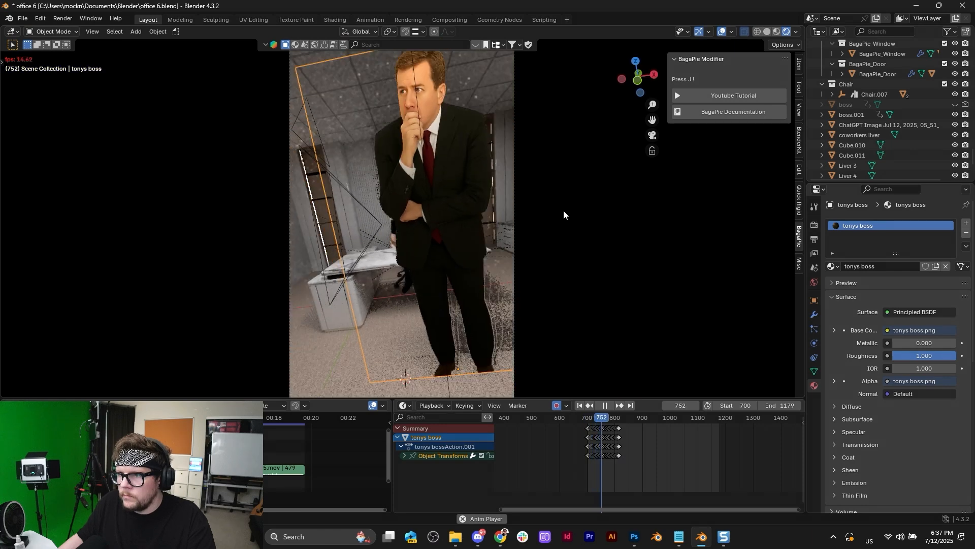
key("space")
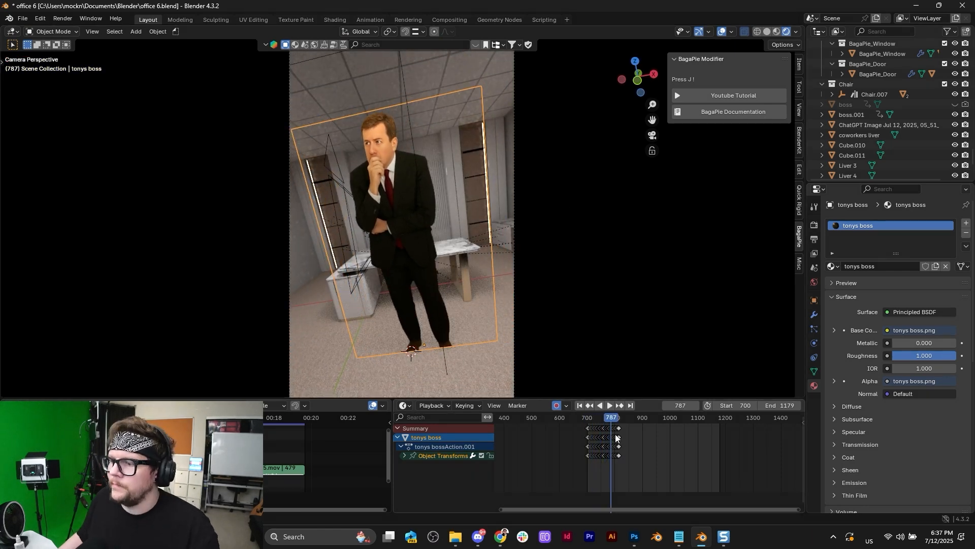
Step: Scrub back to about frame 772 and delete the tonys boss keyframes after frame 774
scroll(615, 447, "up", 14)
middle_click_drag(604, 433, 764, 432)
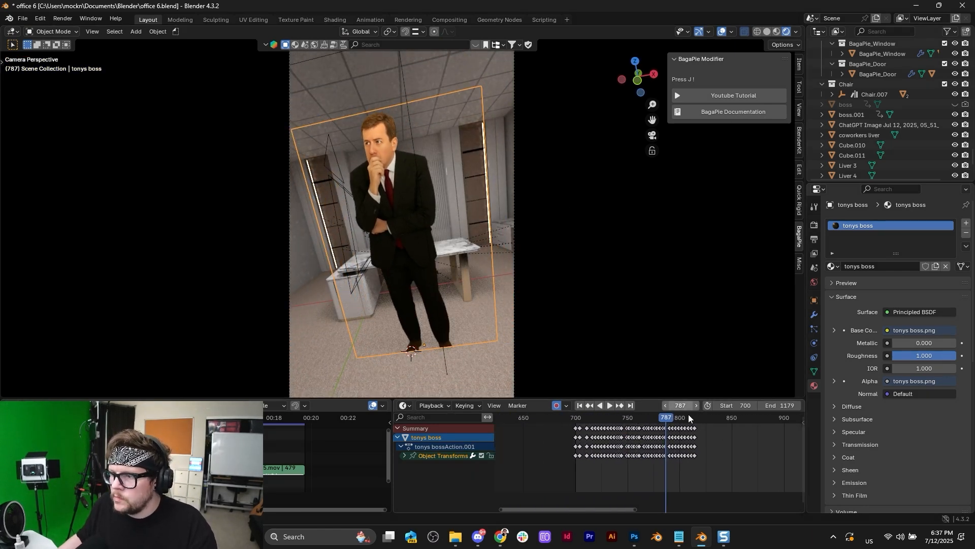
left_click_drag(665, 418, 649, 419)
key("space")
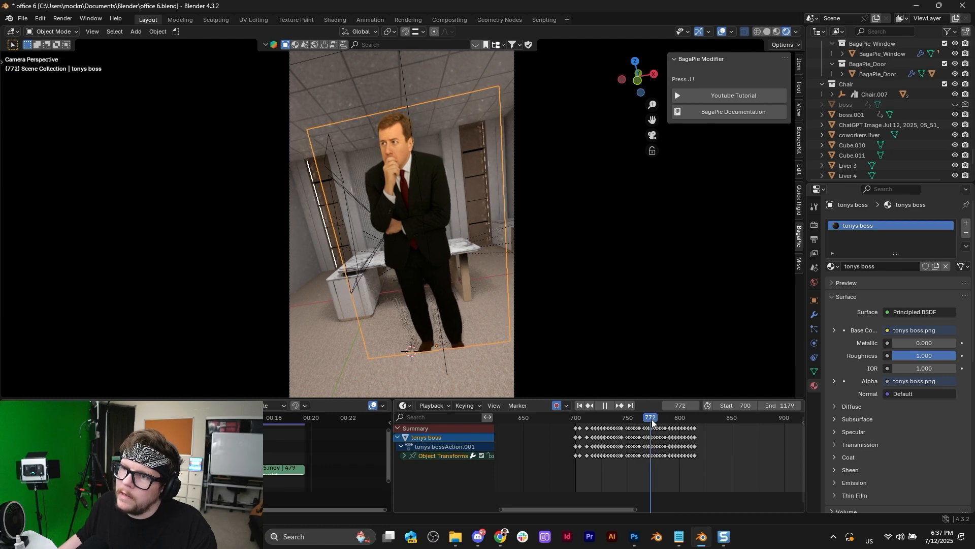
key("space")
left_click_drag(726, 468, 657, 416)
key("Delete")
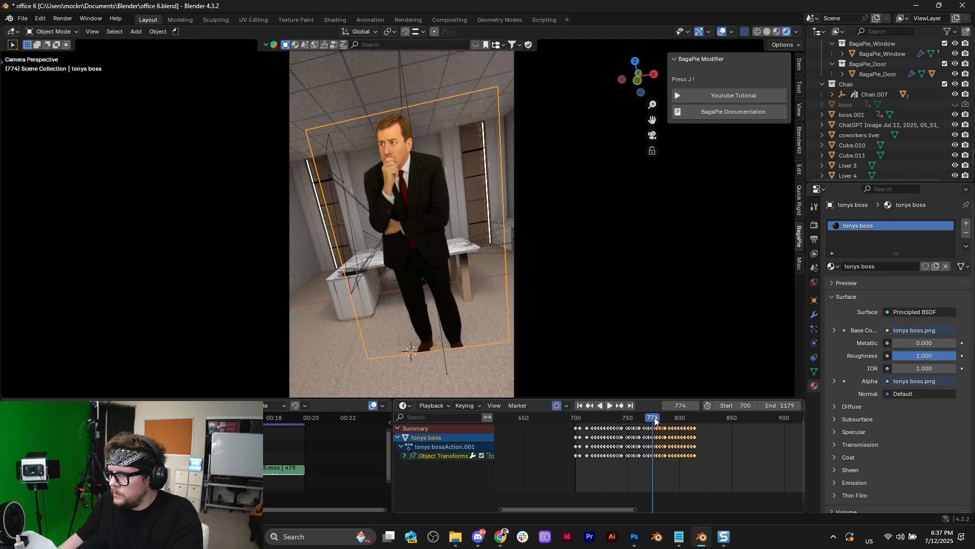
Step: Stretch all remaining tonys boss keyframes from frame 700 to about frame 848 and play the slower move up to frame 799
left_click_drag(682, 456, 572, 422)
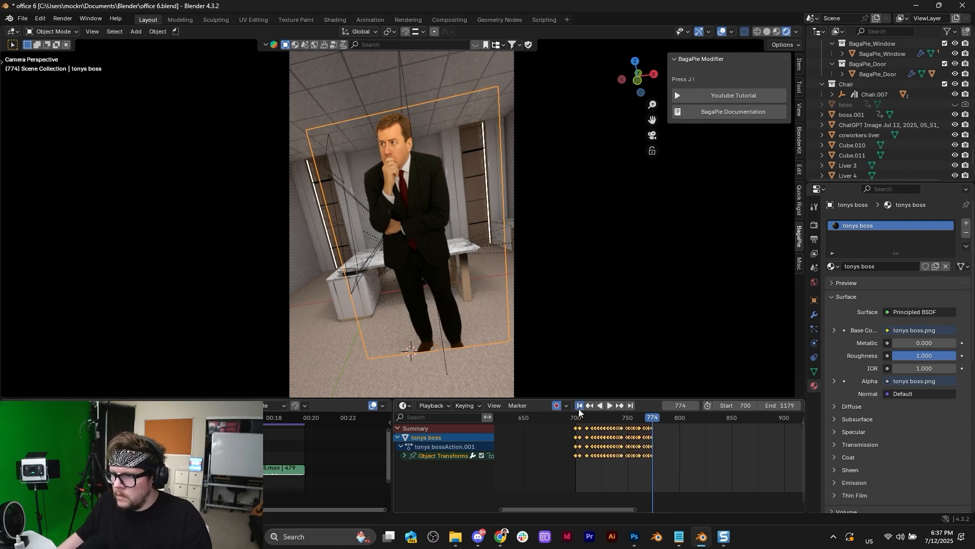
key("shift+Left")
key("s")
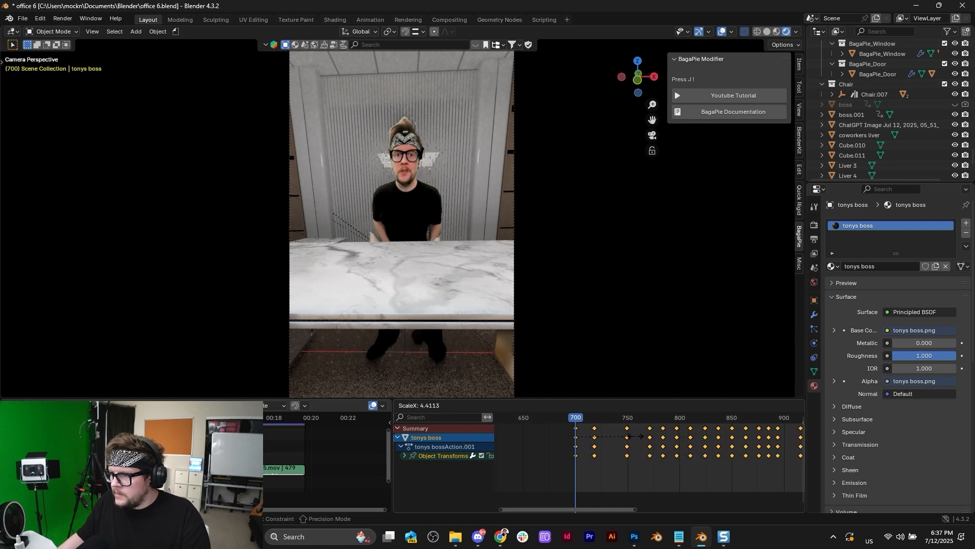
left_click(605, 435)
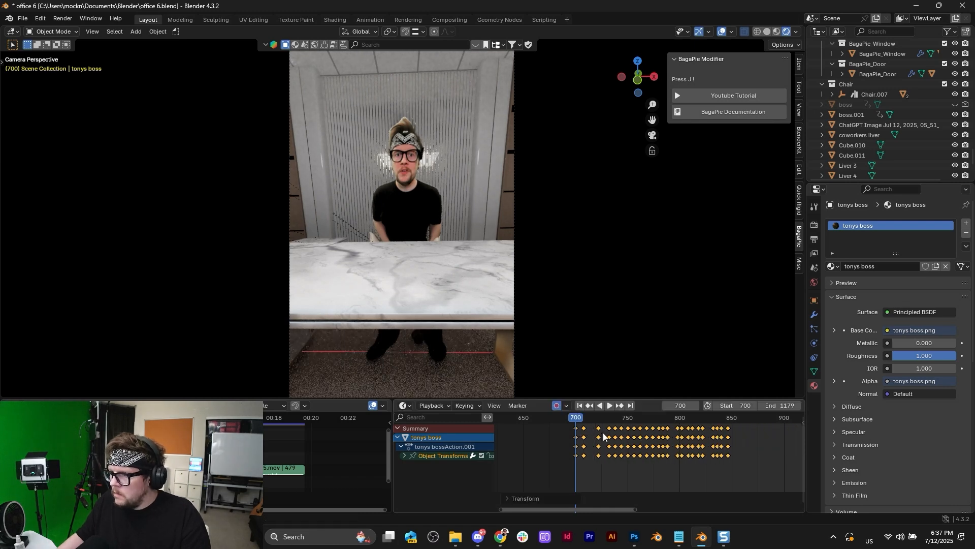
key("space")
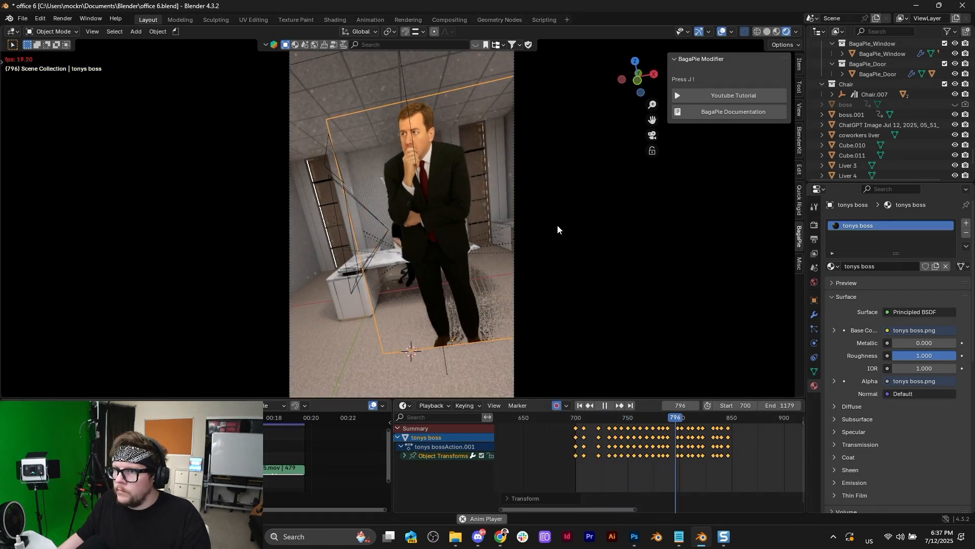
key("space")
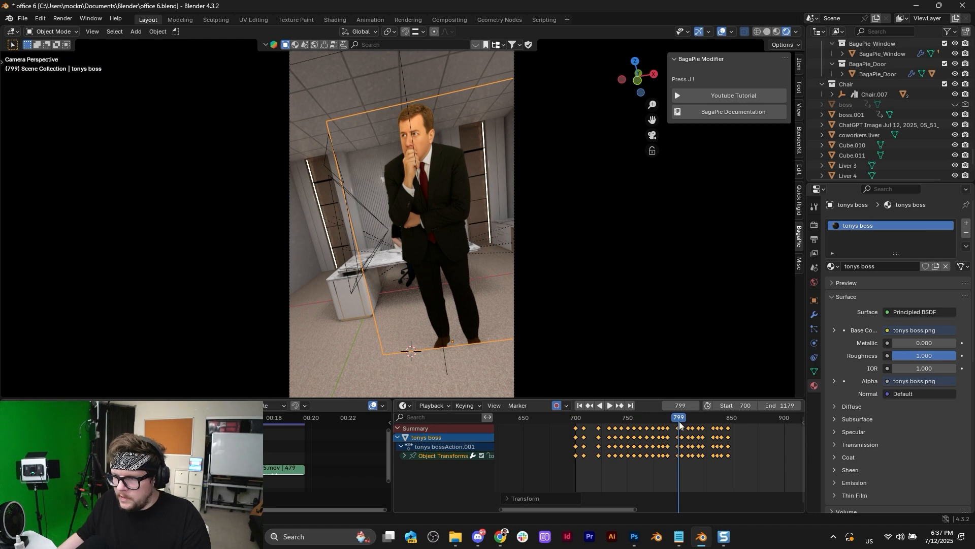
Step: Compress the tonys boss keyframes about the start of the shot to end near frame 824, and play up to frame 792
left_click(577, 419)
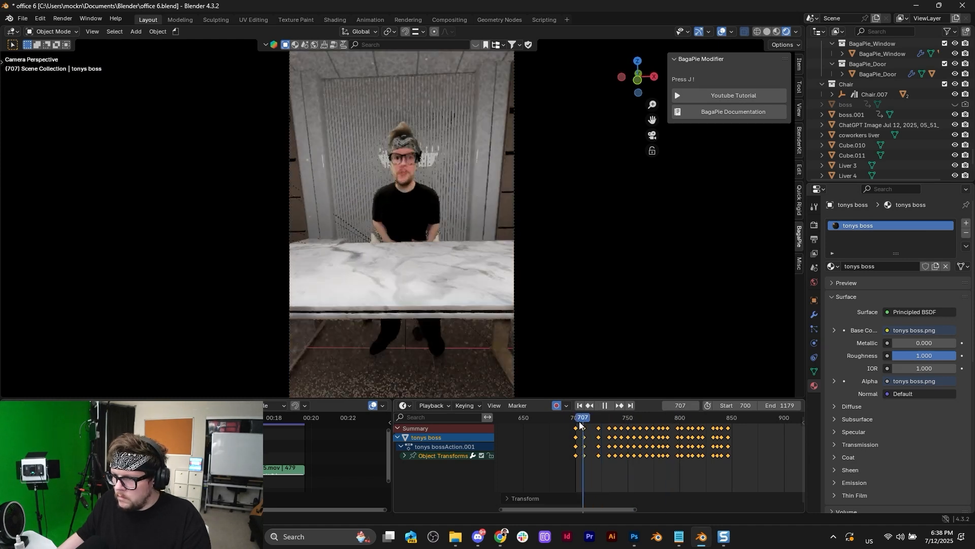
key("s")
left_click(653, 446)
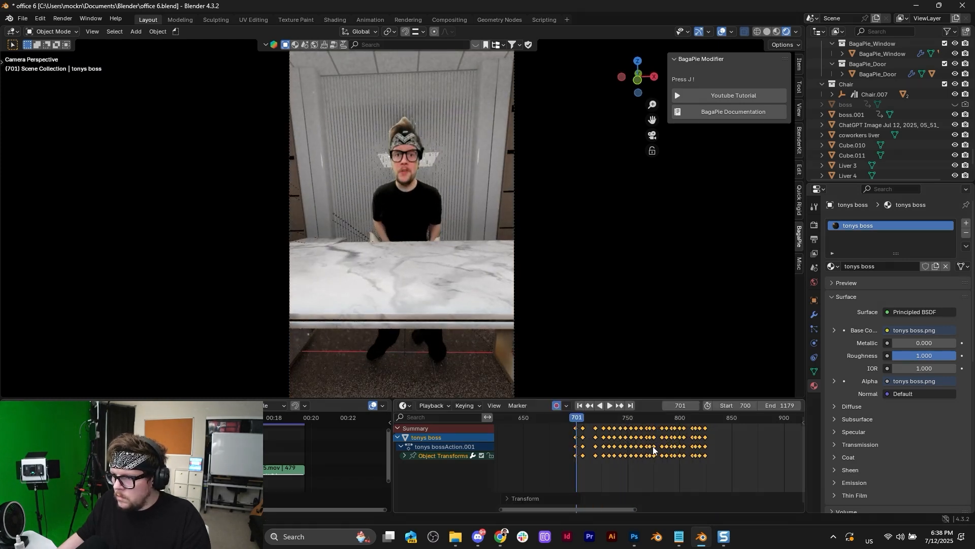
key("space")
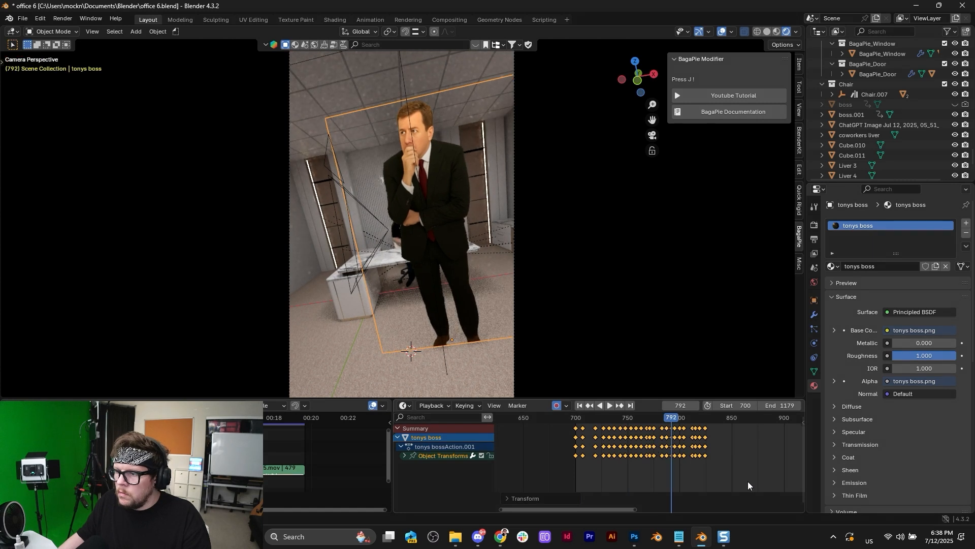
Step: Move all tonys boss keyframes after the second one earlier to close the gap near the start
left_click_drag(748, 480, 662, 421)
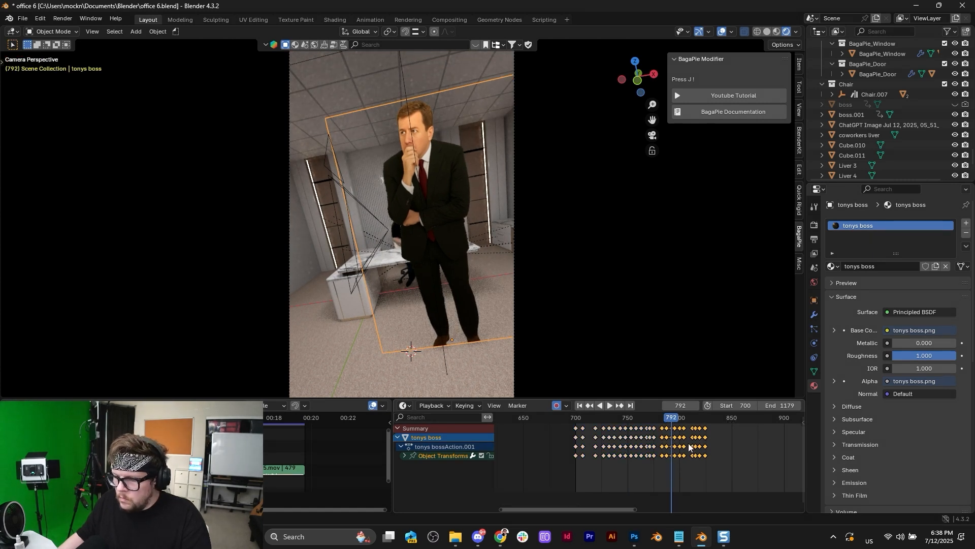
left_click_drag(738, 473, 603, 426)
left_click_drag(734, 464, 592, 427)
key("g")
left_click(581, 429)
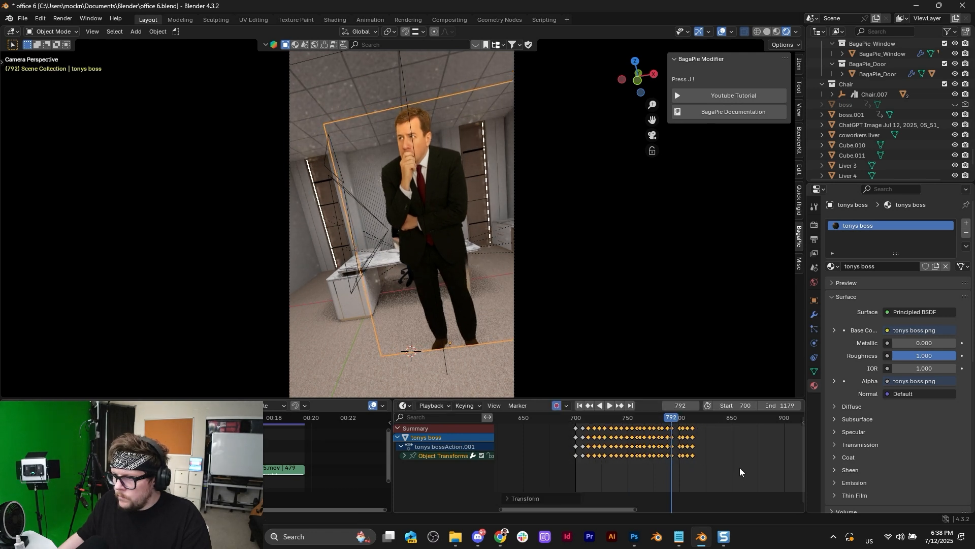
Step: Move all tonys boss keyframes except the first one 4 frames earlier, to start at frame 703
left_click_drag(740, 472, 582, 423)
key("g")
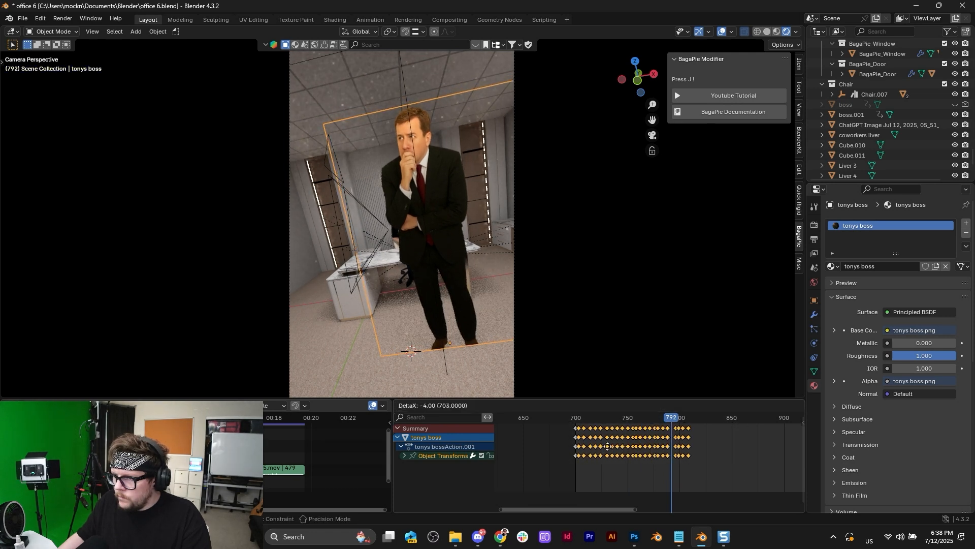
left_click(608, 446)
Step: Check the boss's position around frame 787 and delete the tonys boss keyframes after frame 789, leaving the playhead on 789
key("space")
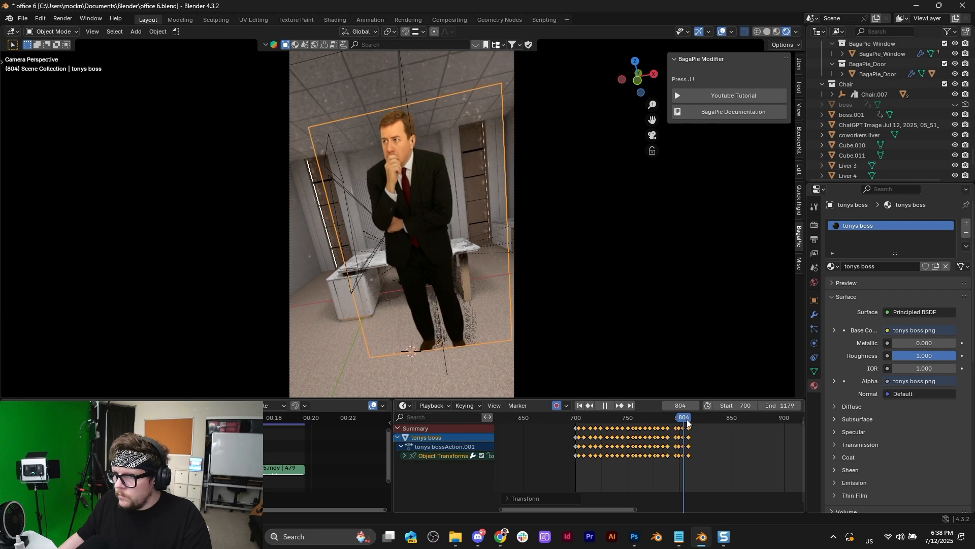
left_click_drag(677, 420, 666, 419)
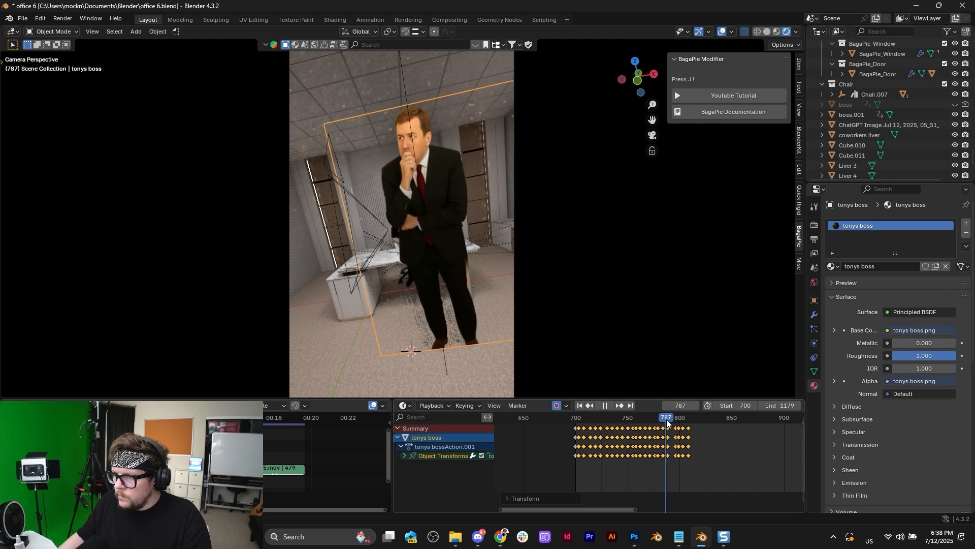
left_click_drag(750, 476, 663, 419)
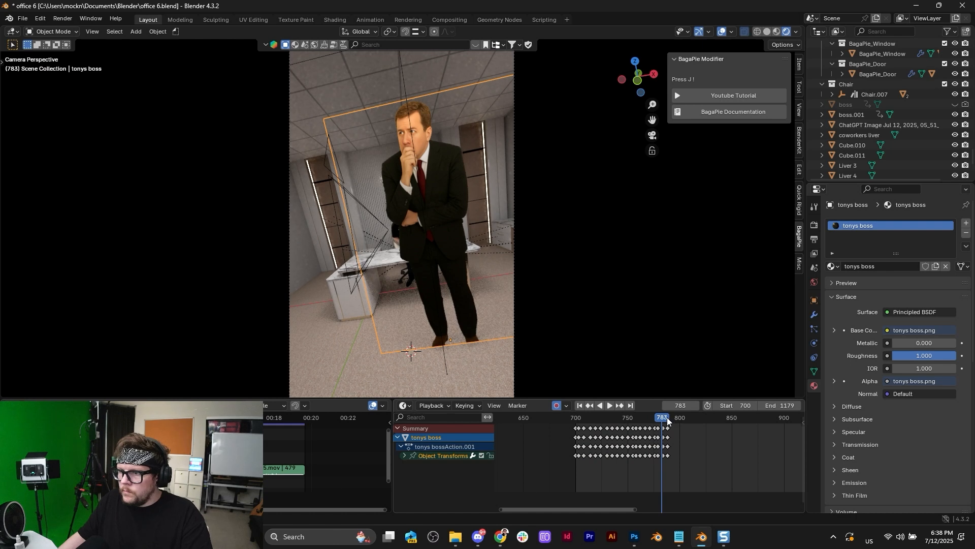
left_click(669, 417)
Step: Reframe Camera.001 at frame 789 by shifting it slightly along global X and pulling it back about 0.15 m along its local Z
scroll(519, 255, "down", 5)
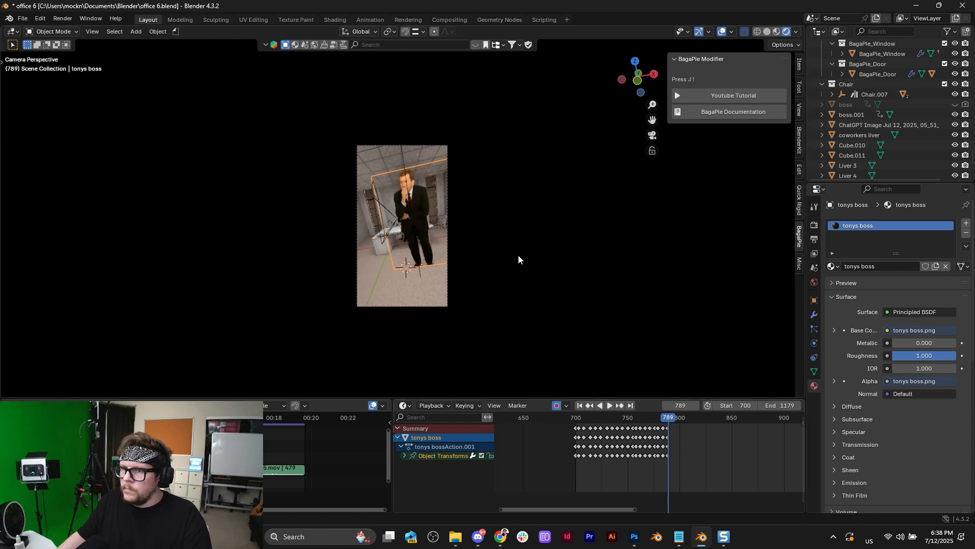
left_click(423, 143)
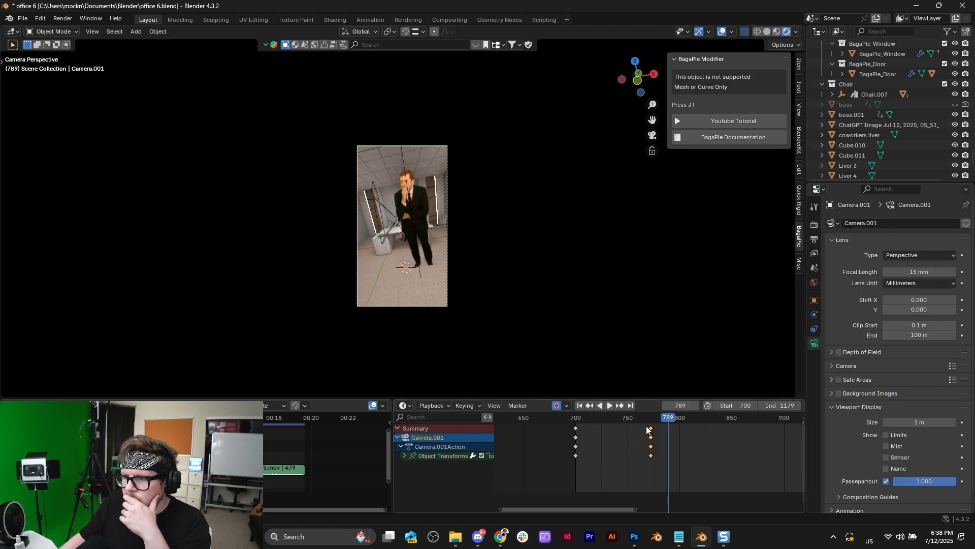
key("g")
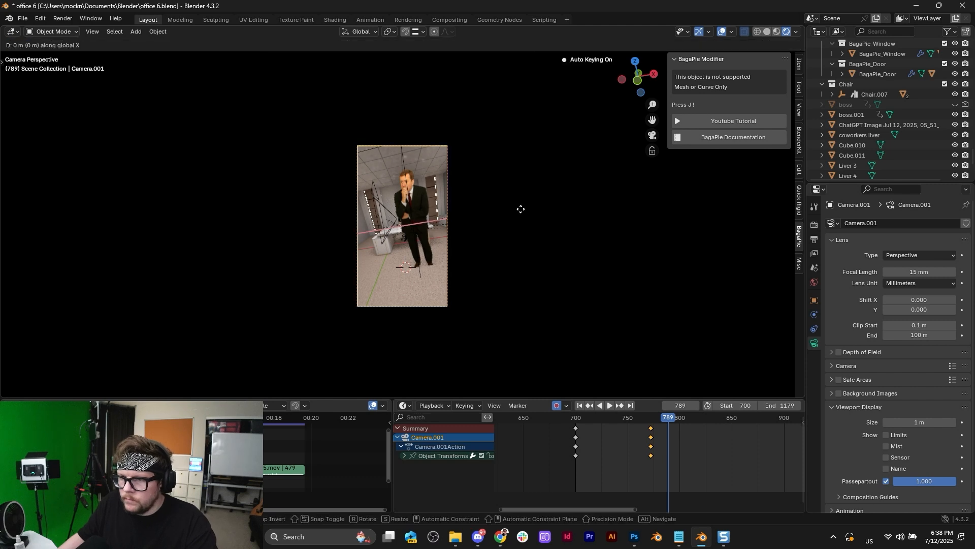
key("x")
left_click(529, 210)
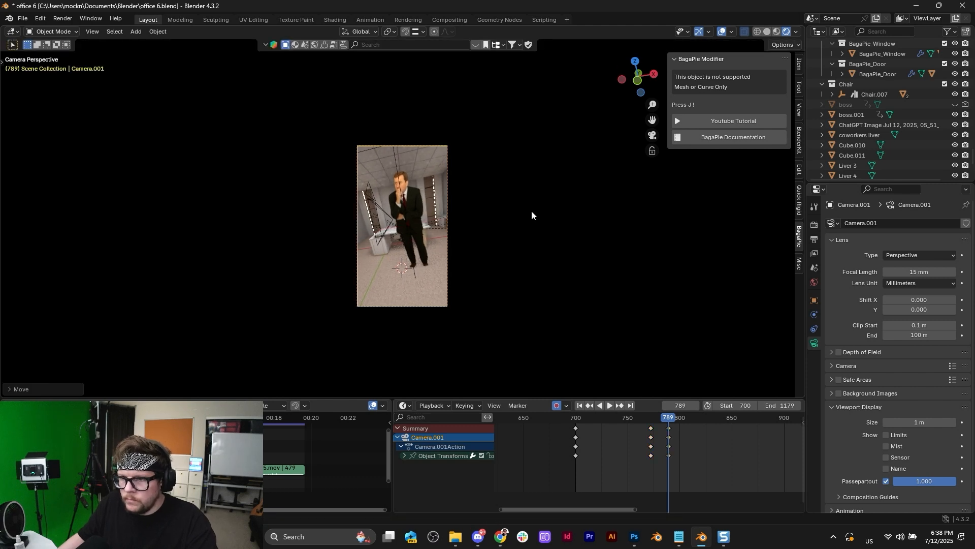
key("g")
key("z")
key("z")
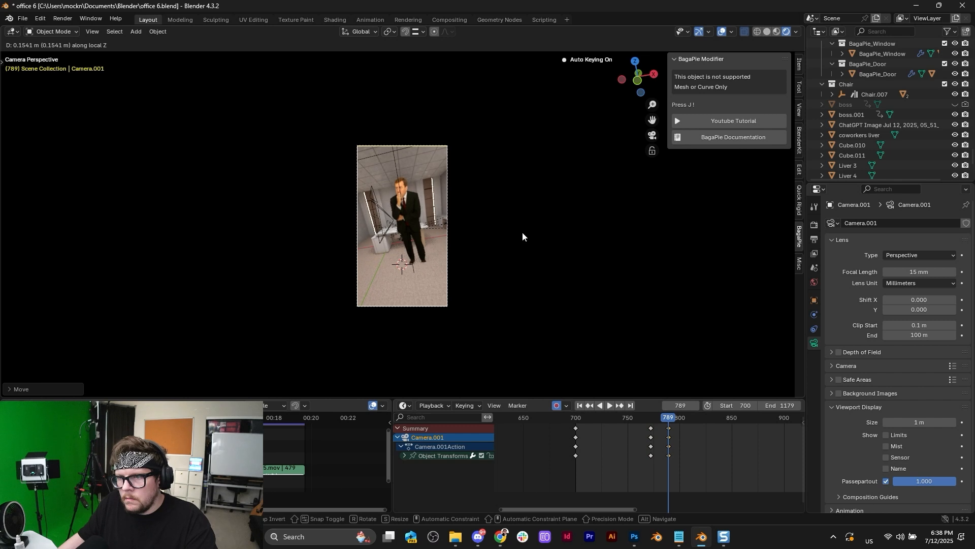
left_click(522, 233)
key("g")
key("x")
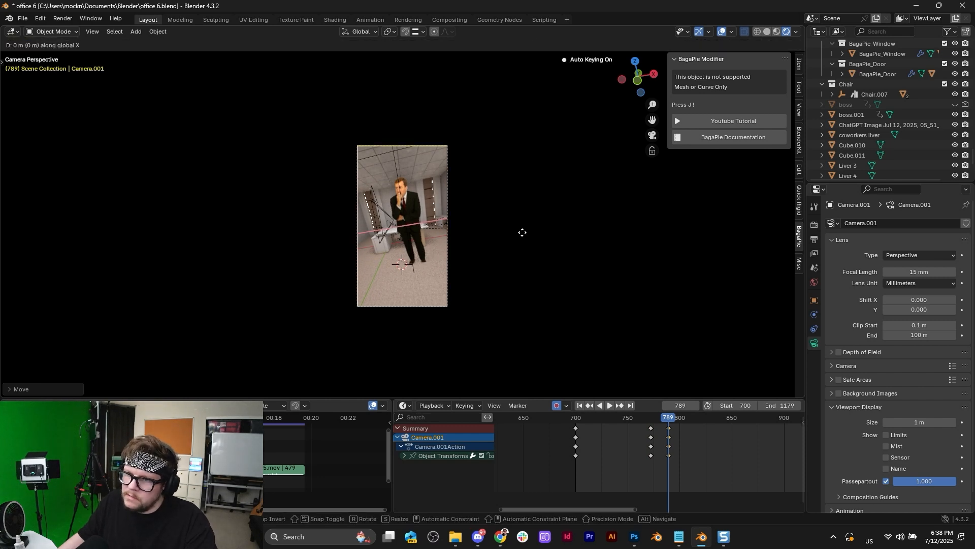
right_click(526, 231)
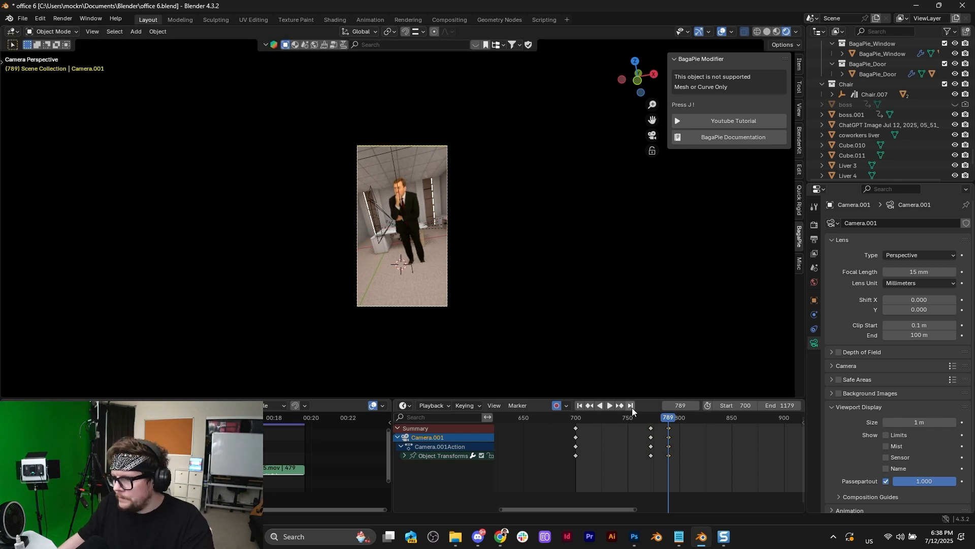
Step: Remove the middle Camera.001 keyframe before frame 789 and play the shot from frame 700 to about frame 799
left_click_drag(664, 417, 573, 422)
key("space")
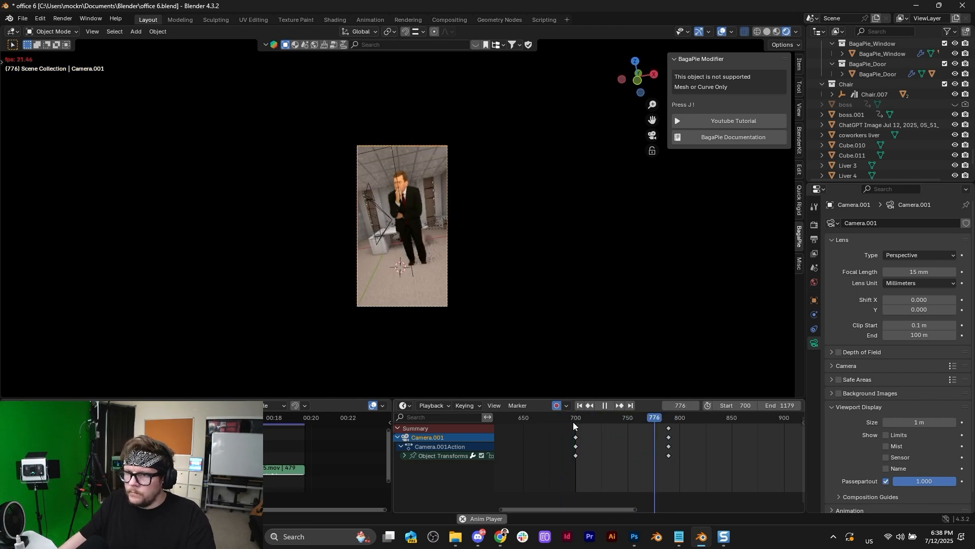
key("space")
key("g")
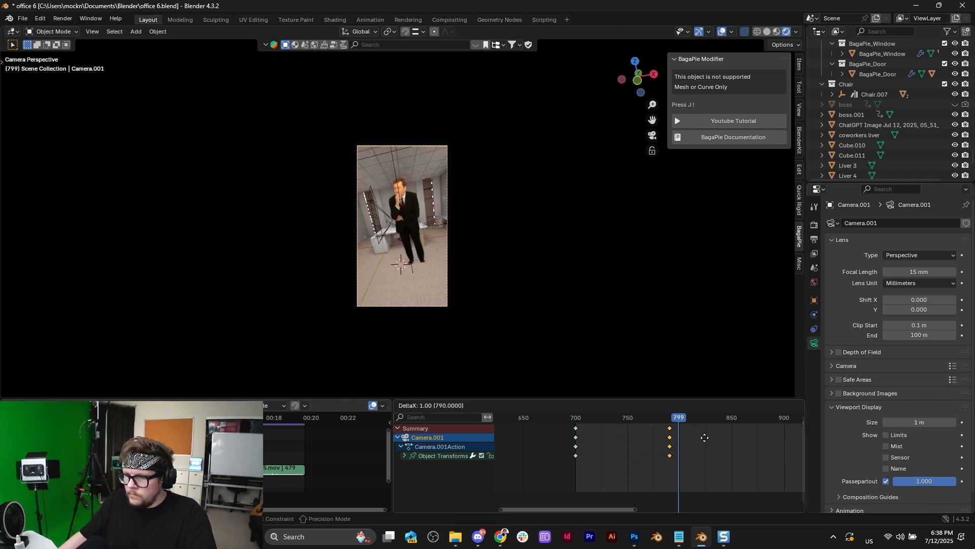
key("Escape")
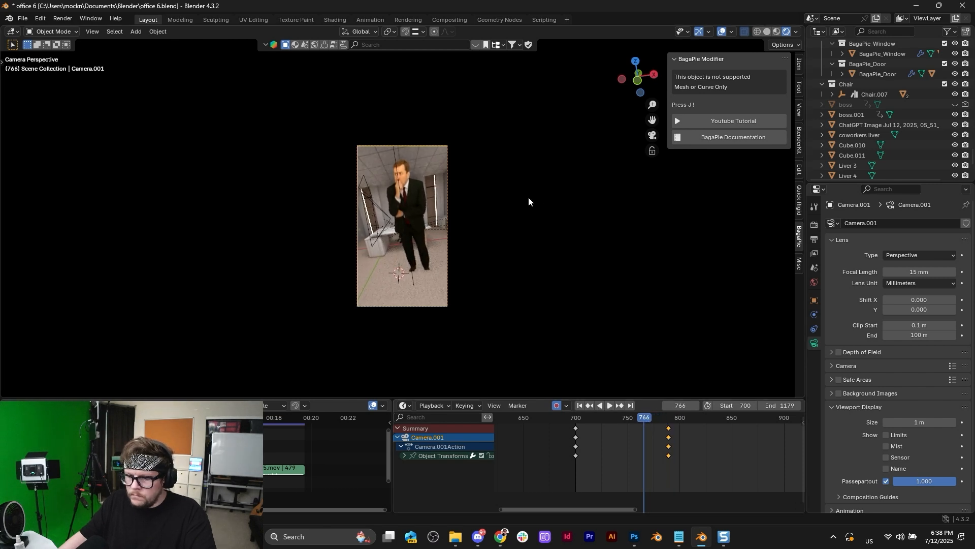
Step: Raise Camera.001 slightly along global Z and shift it about 0.02 m along global X at frame 766
key("g")
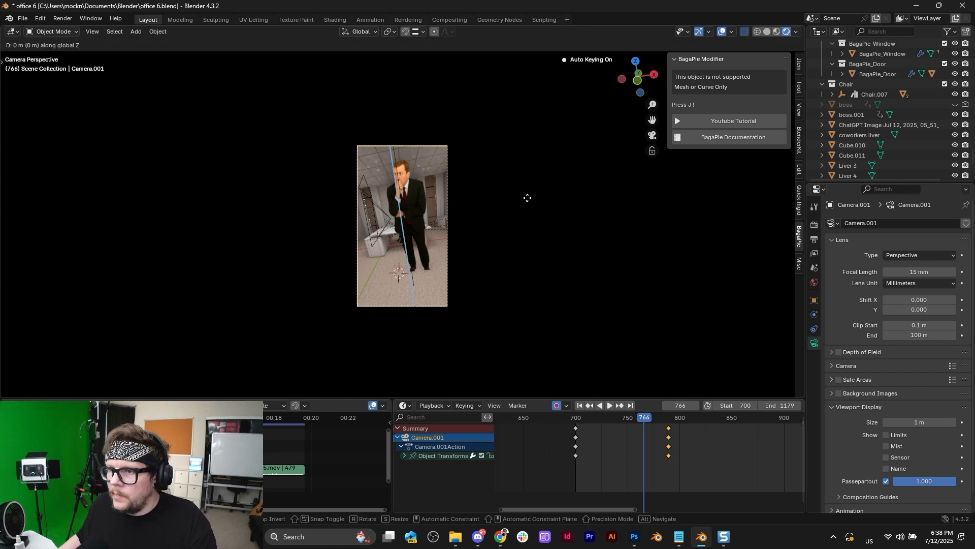
key("z")
left_click(528, 184)
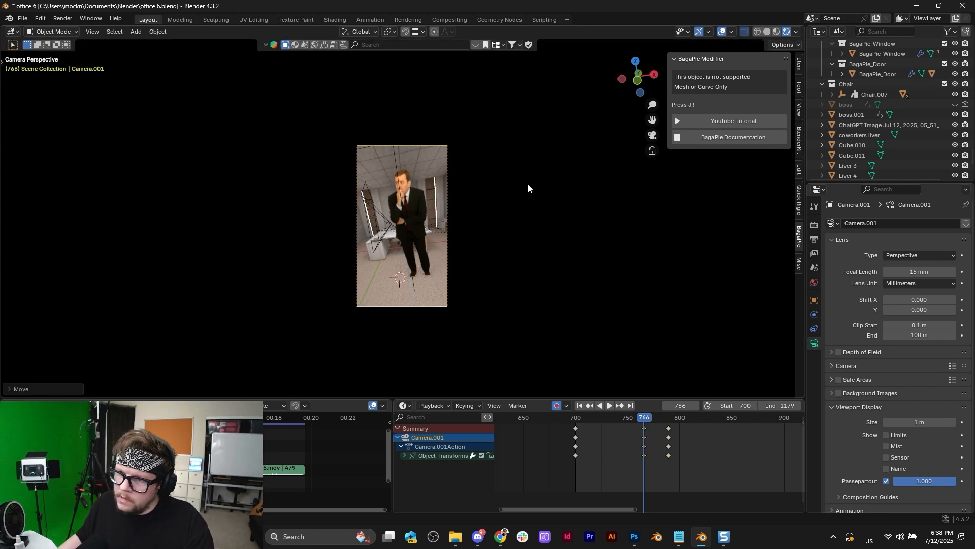
key("g")
key("x")
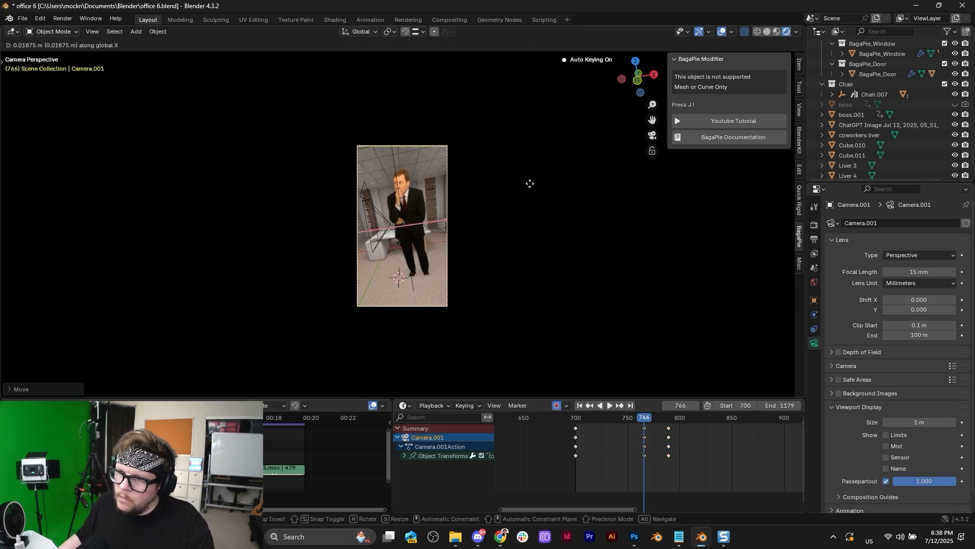
left_click(530, 184)
Step: Move the last Camera.001 keyframe to about frame 889 and play the pull-back from the start of the shot
left_click_drag(727, 470, 660, 428)
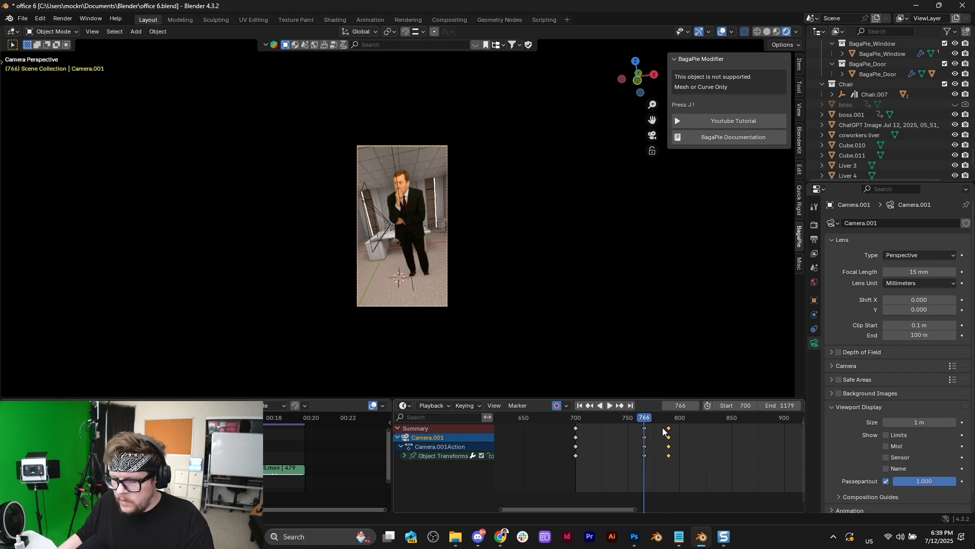
scroll(663, 431, "down", 2)
key("g")
left_click(750, 431)
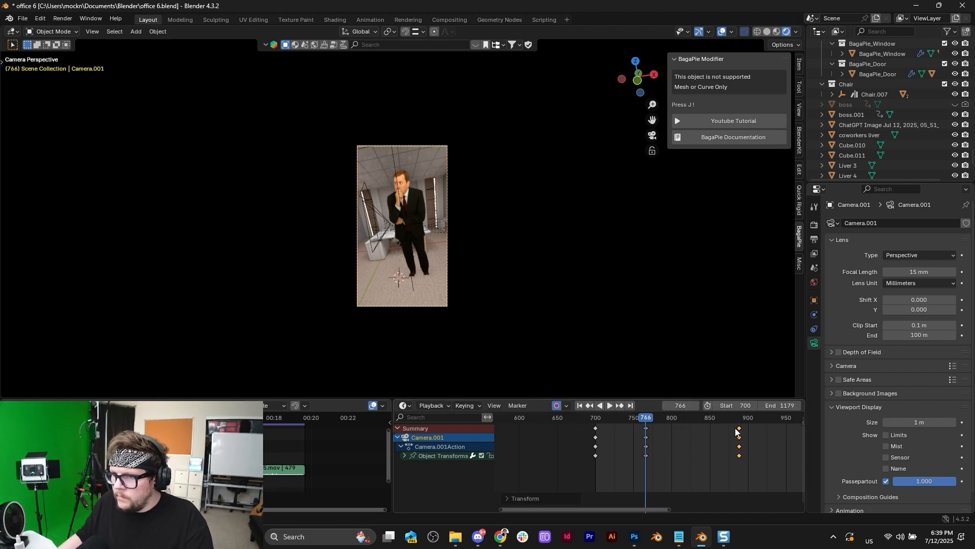
key("space")
left_click(595, 422)
key("space")
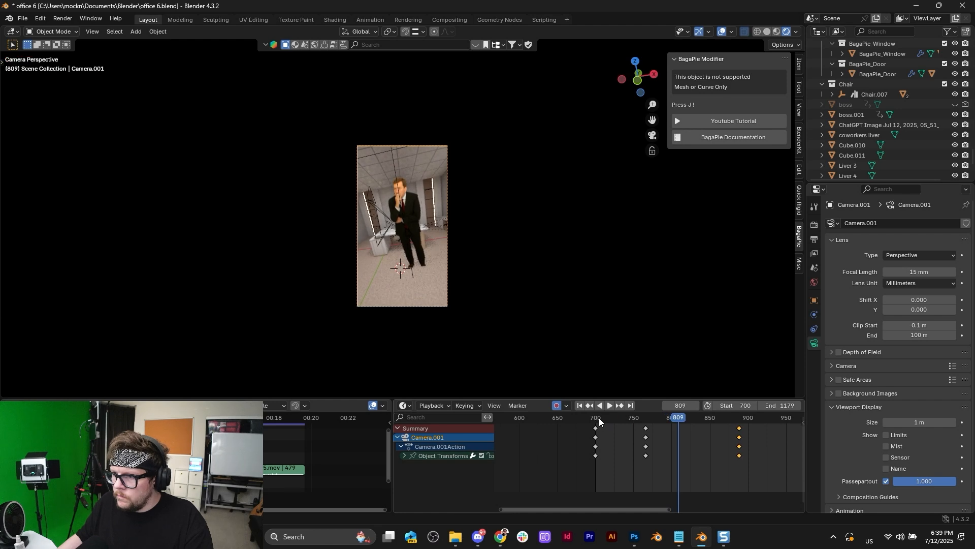
left_click(599, 418)
scroll(503, 224, "up", 3)
key("space")
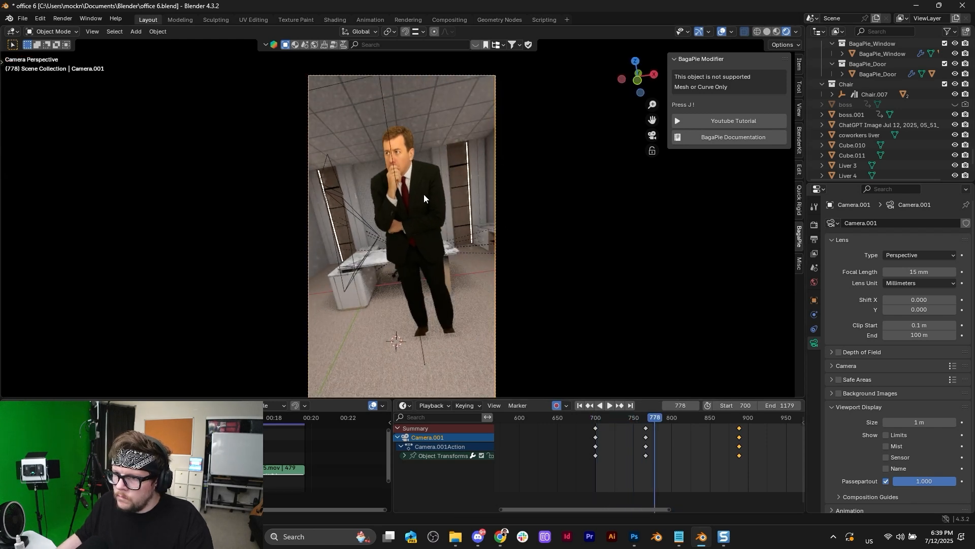
Step: Delete all tonys boss keyframes except the first one, and return to frame 700 in the front view
left_click(423, 194)
scroll(682, 487, "up", 4)
left_click_drag(704, 468, 577, 419)
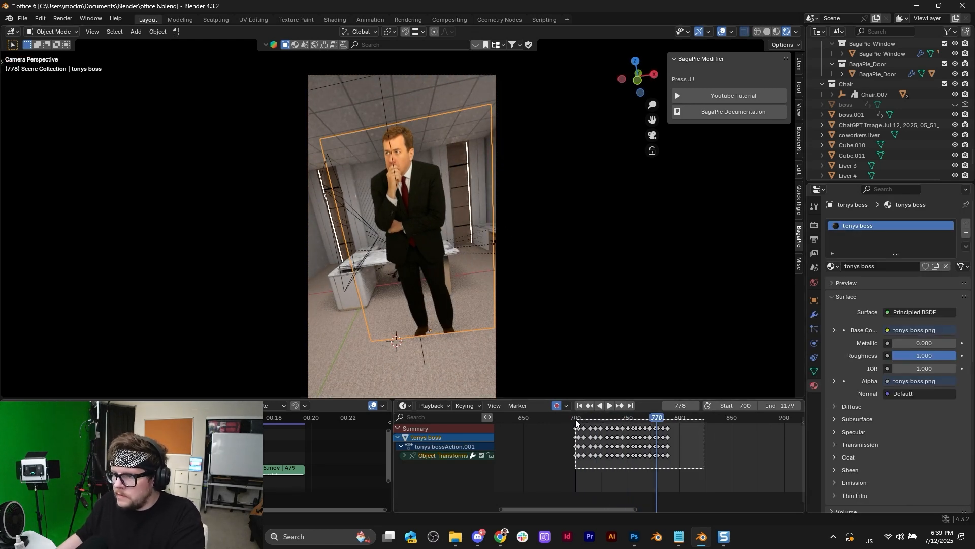
key("Delete")
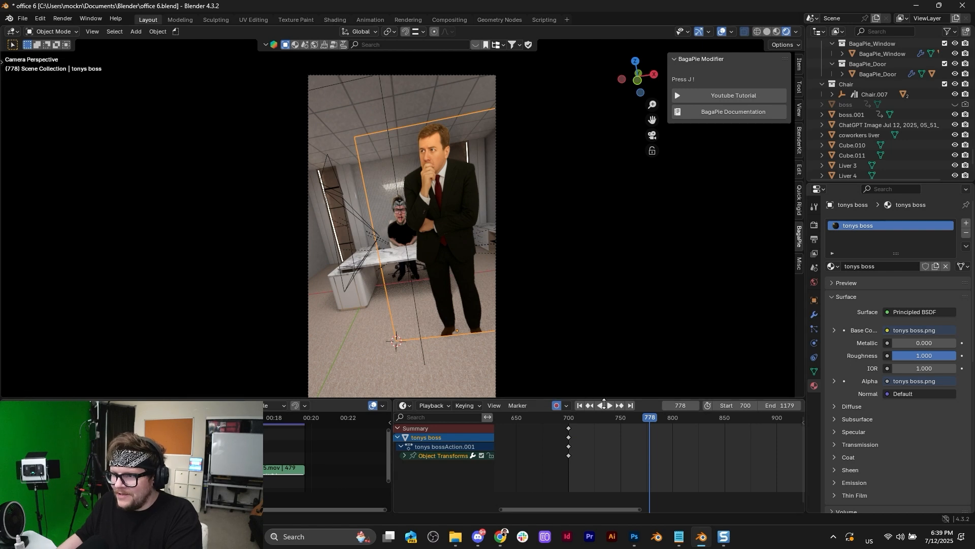
key("KP_1")
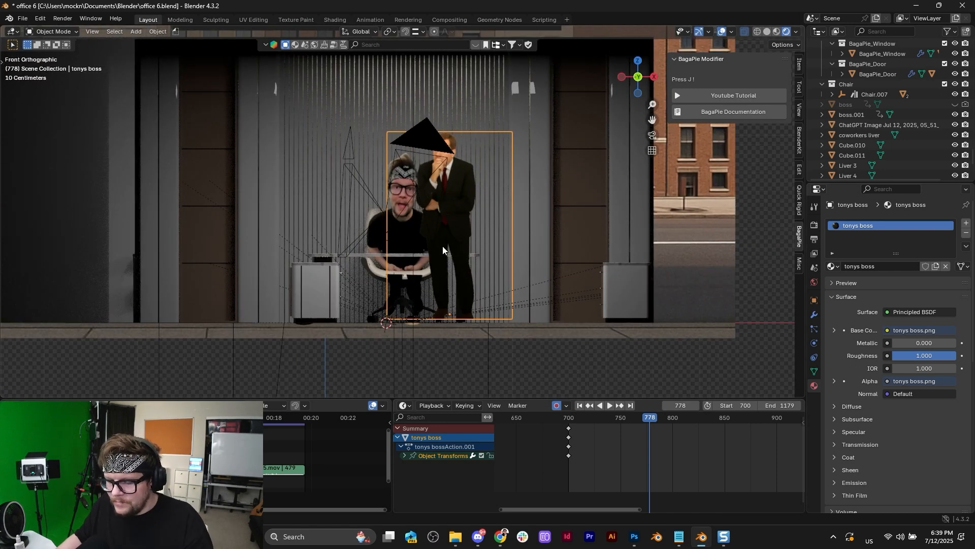
left_click(580, 404)
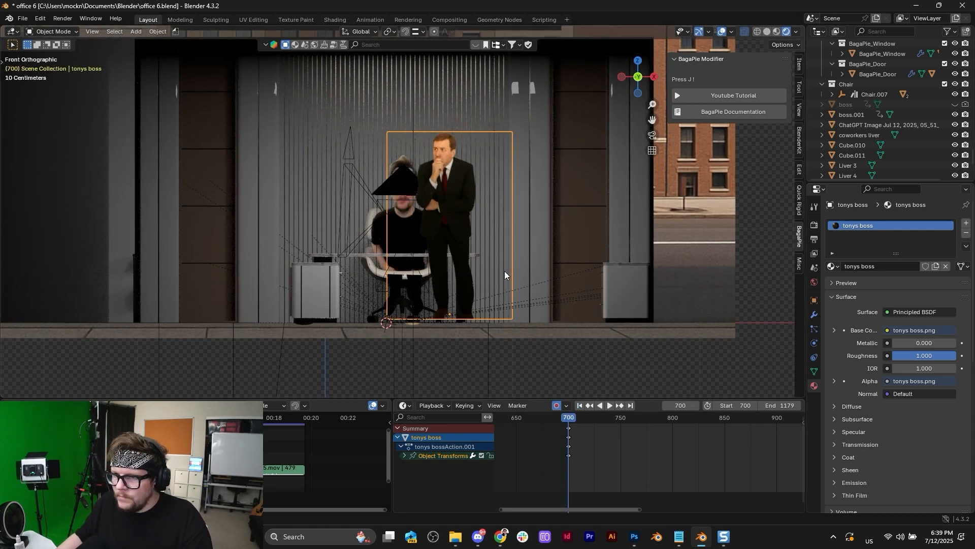
key("space")
key("g")
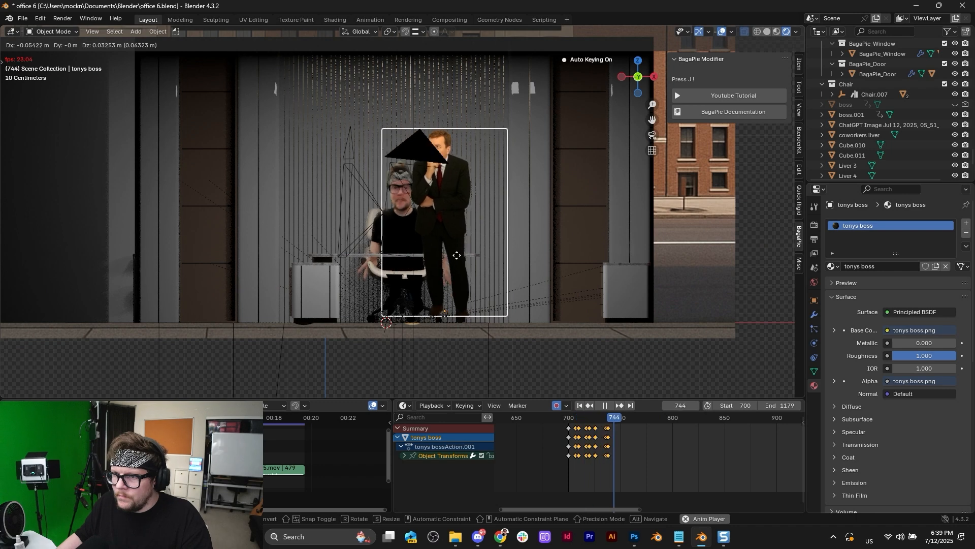
key("Escape")
key("Escape")
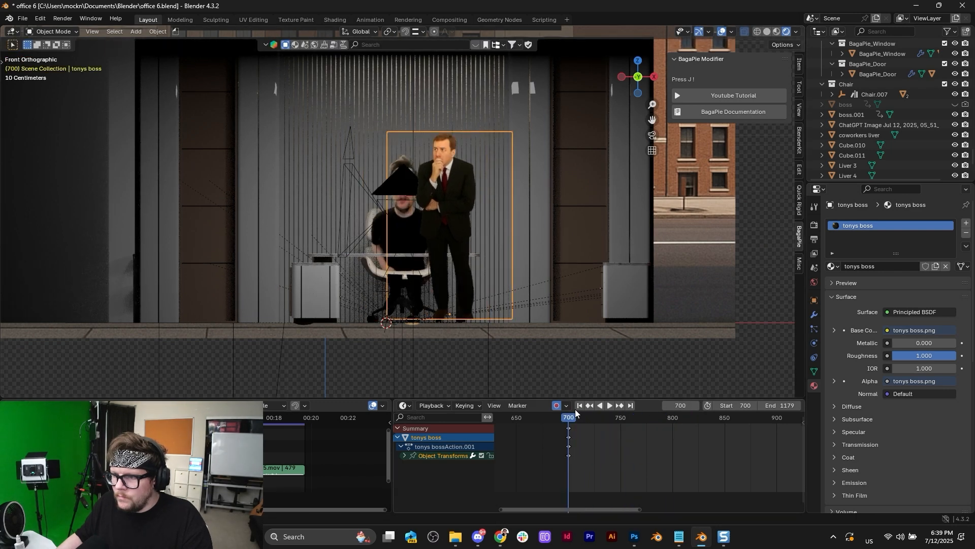
Step: Try to record the boss plane's sideways walk in front of the desk during playback from frame 700, and undo it
key("space")
key("g")
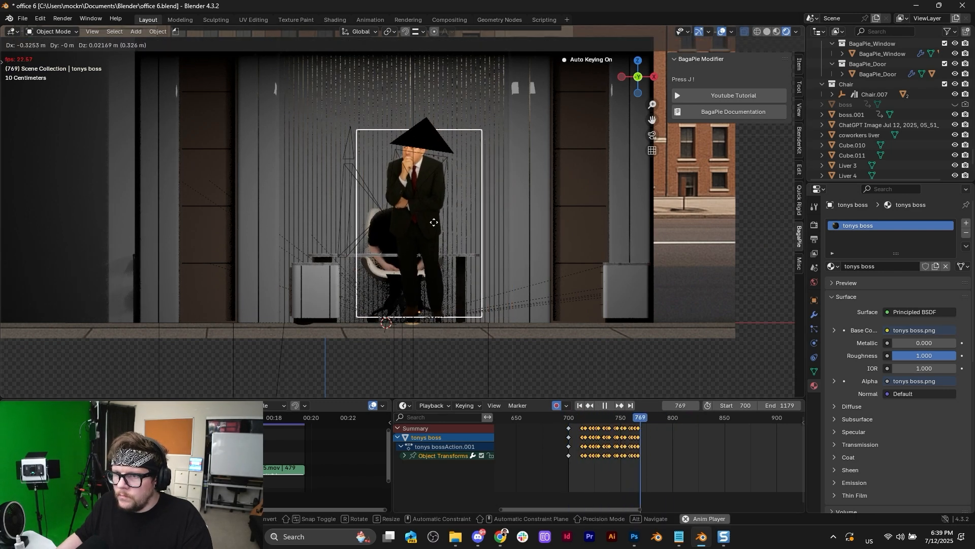
left_click(427, 223)
key("space")
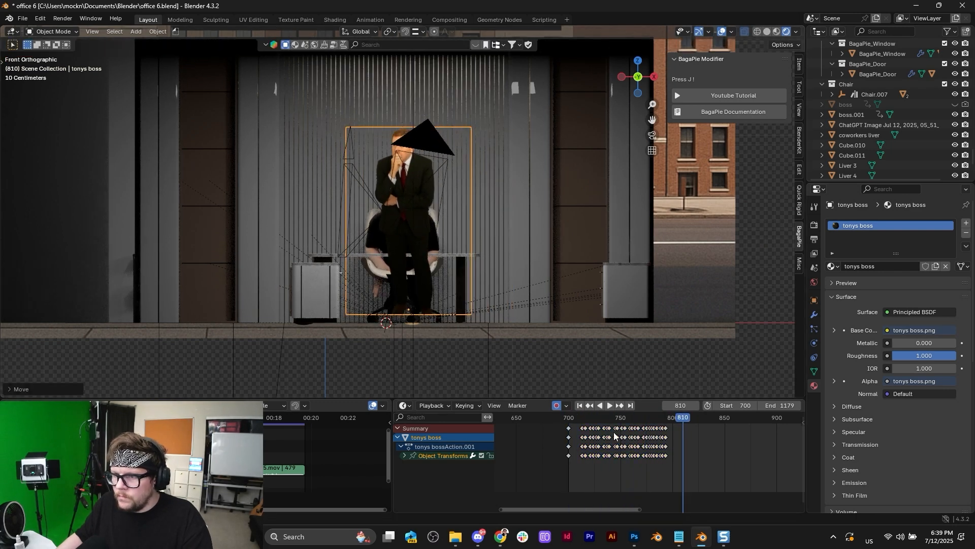
left_click(581, 404)
key("ctrl+z")
key("ctrl+z")
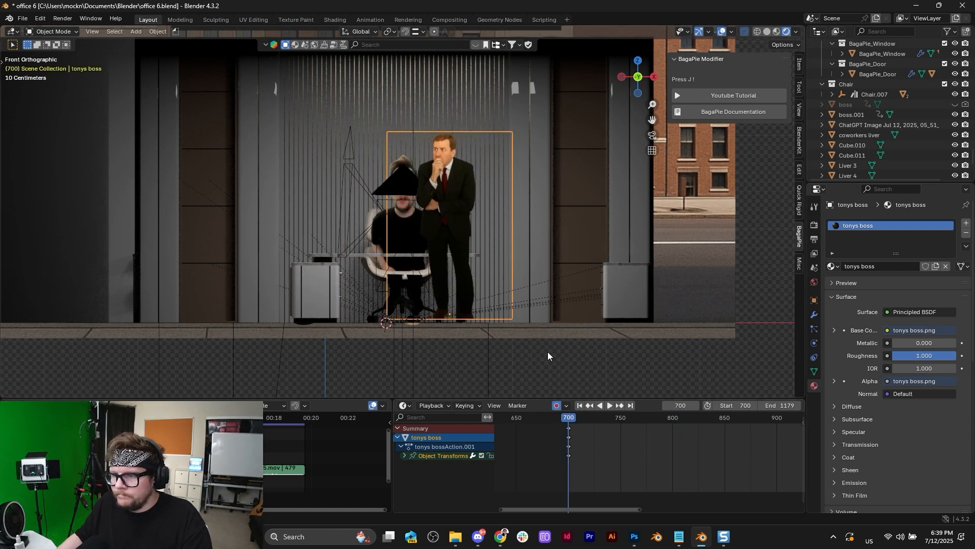
Step: Record the tonys boss plane moving toward negative X in front of the desk during playback, from frame 700 to about 799
key("space")
key("g")
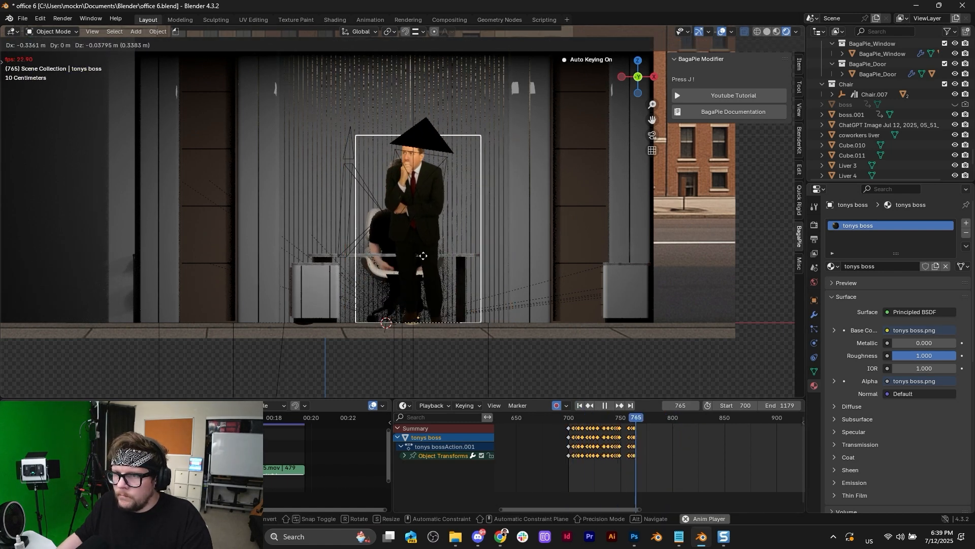
left_click(415, 259)
key("space")
Step: Review the boss's recorded walk through the camera from frame 700, then inspect frame 773 in the front view
left_click(581, 405)
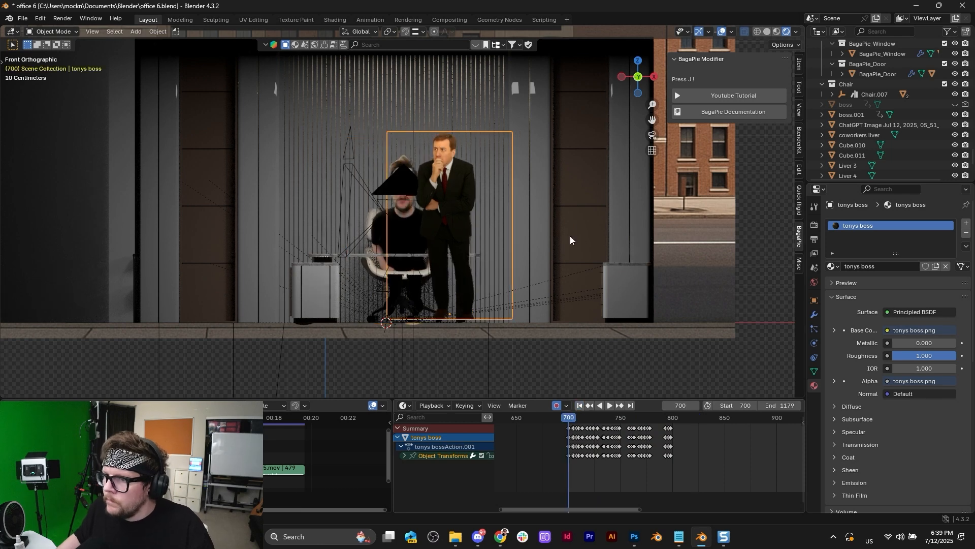
left_click(652, 135)
key("space")
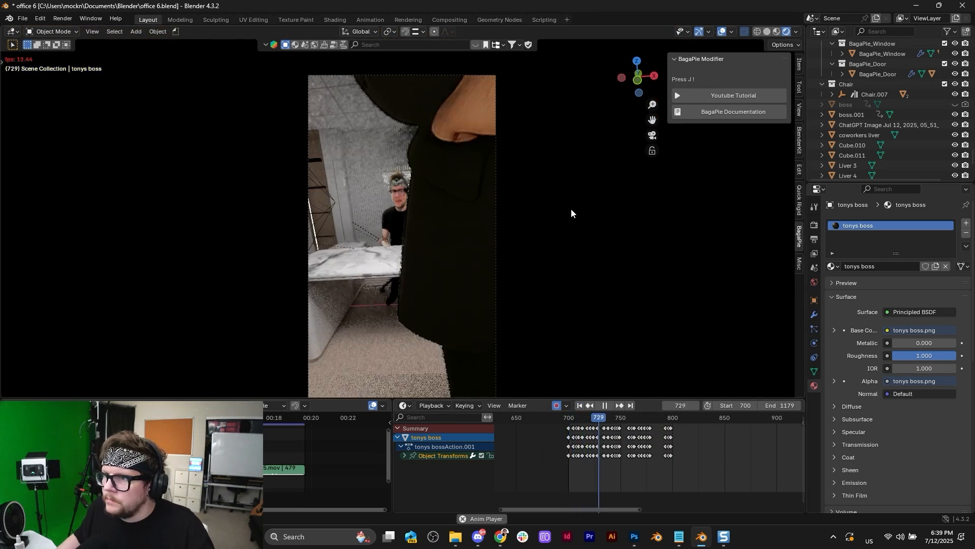
key("space")
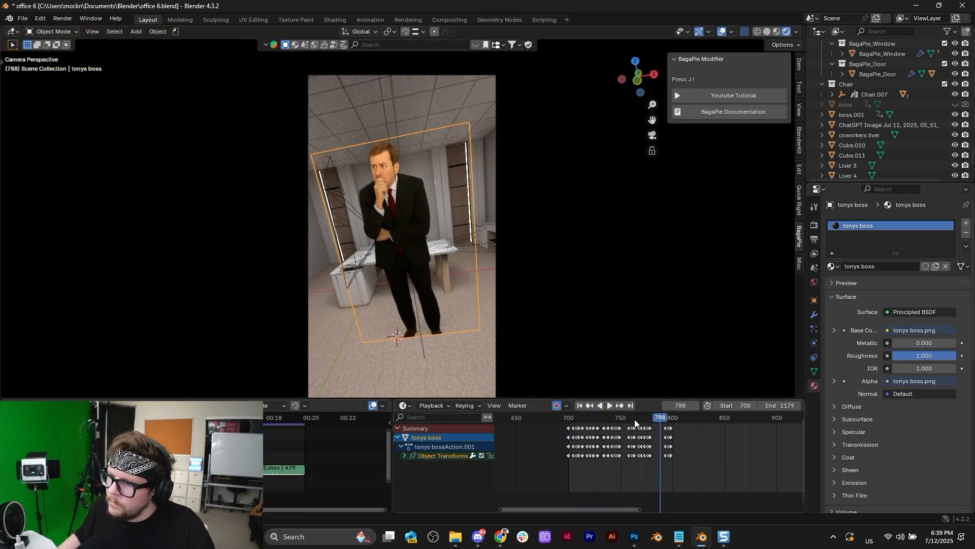
left_click(620, 419)
key("space")
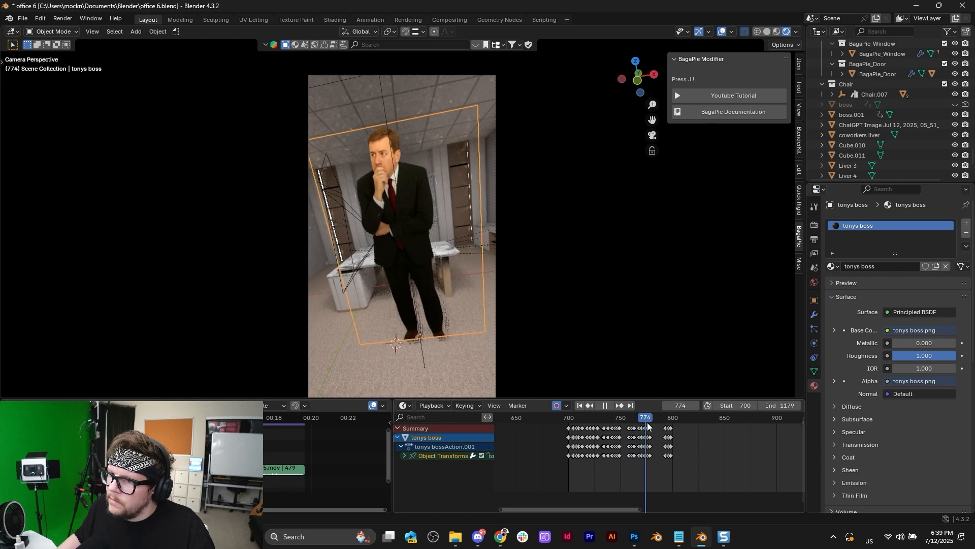
scroll(655, 442, "up", 5)
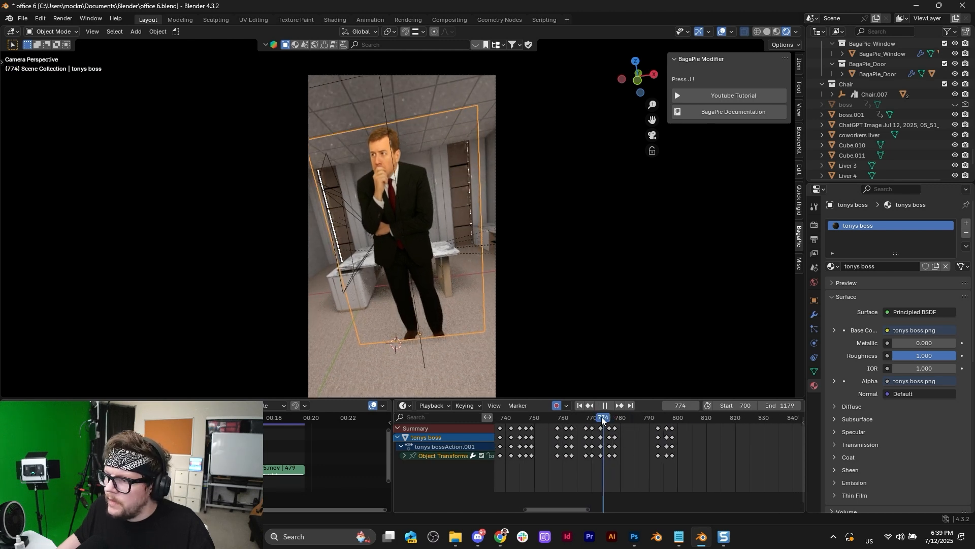
left_click(602, 417)
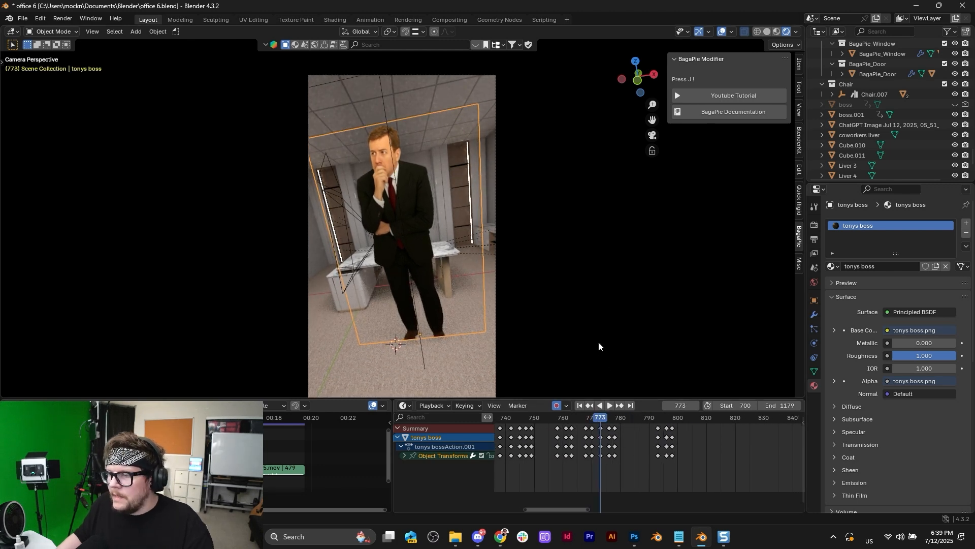
left_click(653, 136)
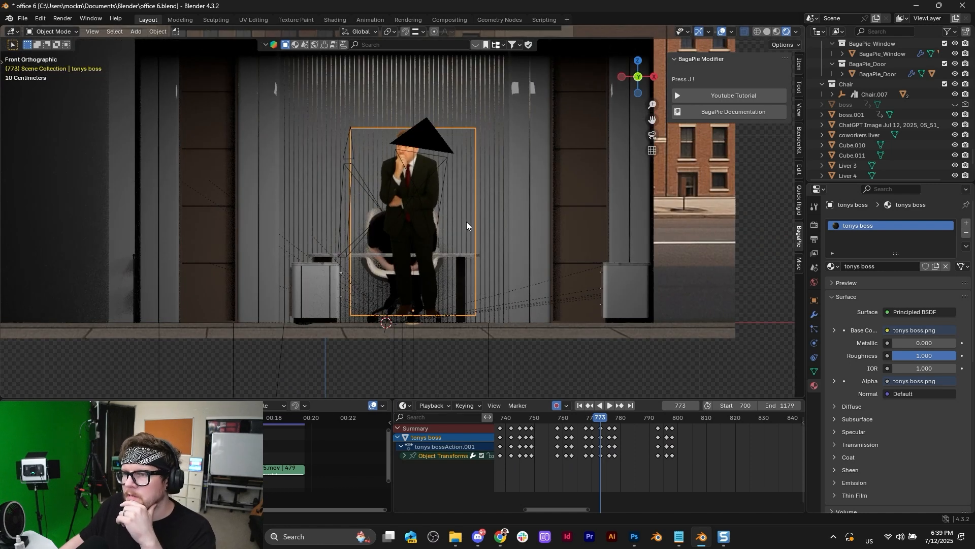
scroll(632, 454, "down", 5)
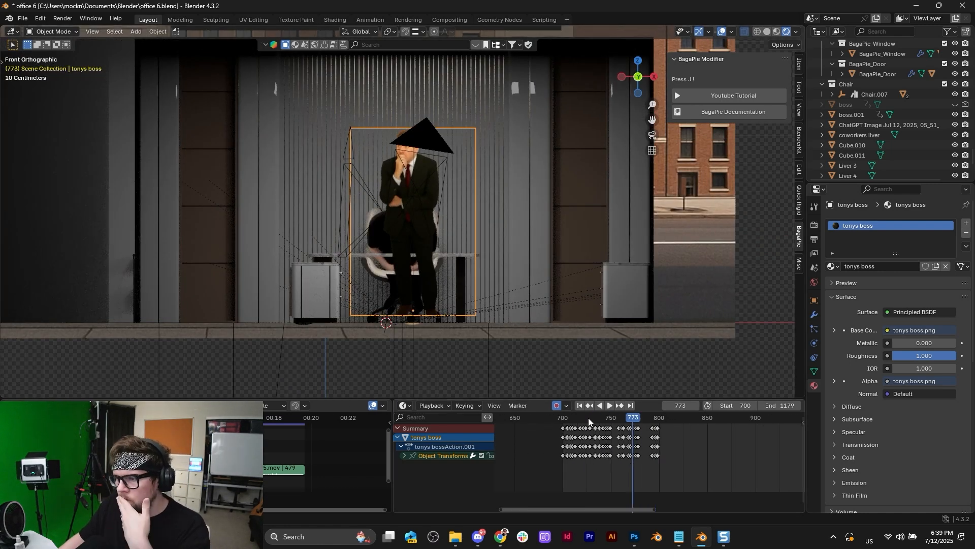
Step: Replace all tonys boss keyframes after the first with a newly recorded move toward negative X, running from frame 700 to about 788
left_click_drag(588, 418, 567, 417)
left_click_drag(713, 476, 566, 420)
key("Delete")
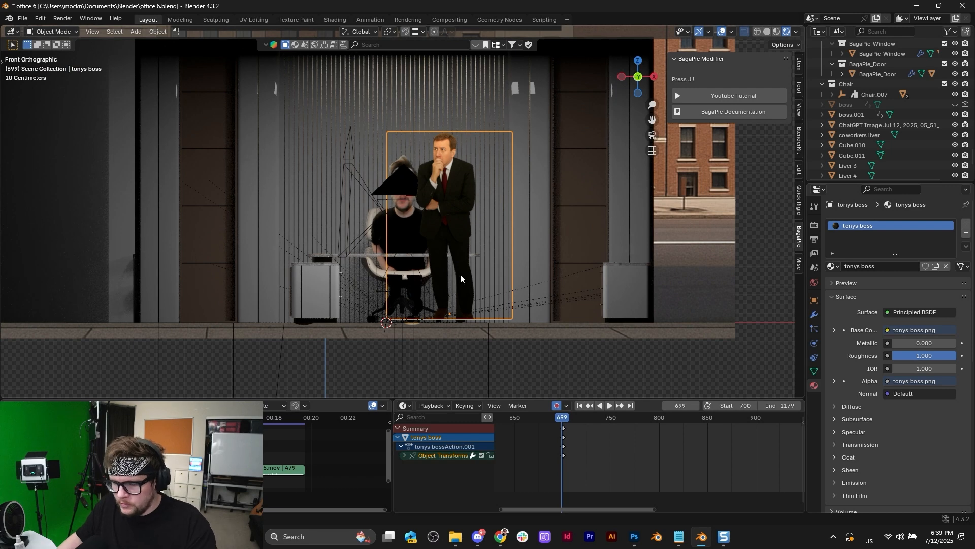
key("space")
key("g")
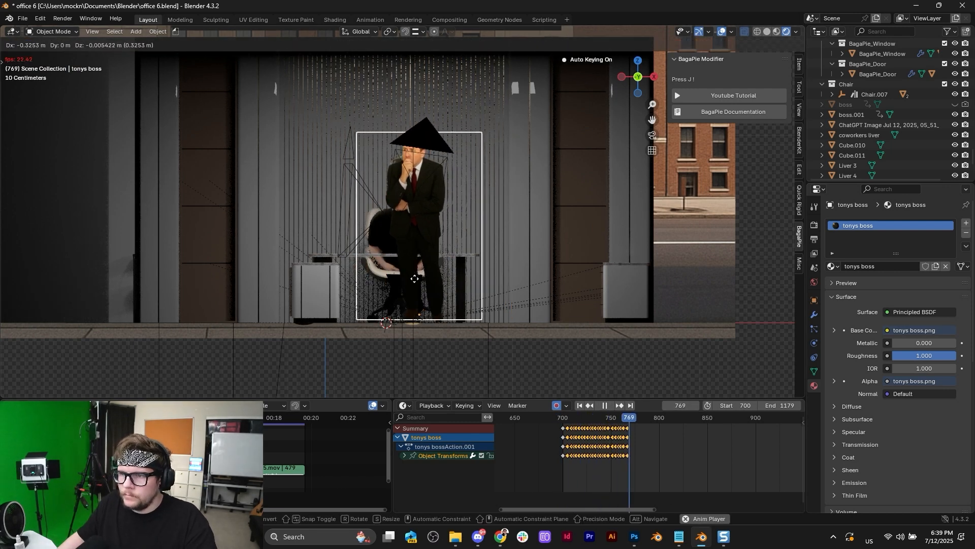
left_click(390, 279)
key("space")
Step: Review the boss's recorded walk from the start of the shot in the front view and through the camera
left_click(565, 419)
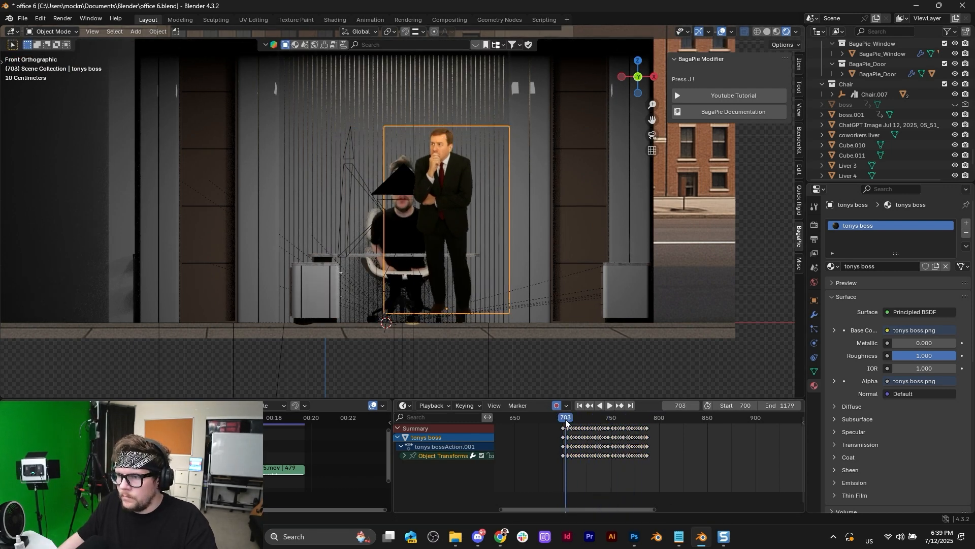
key("space")
key("space")
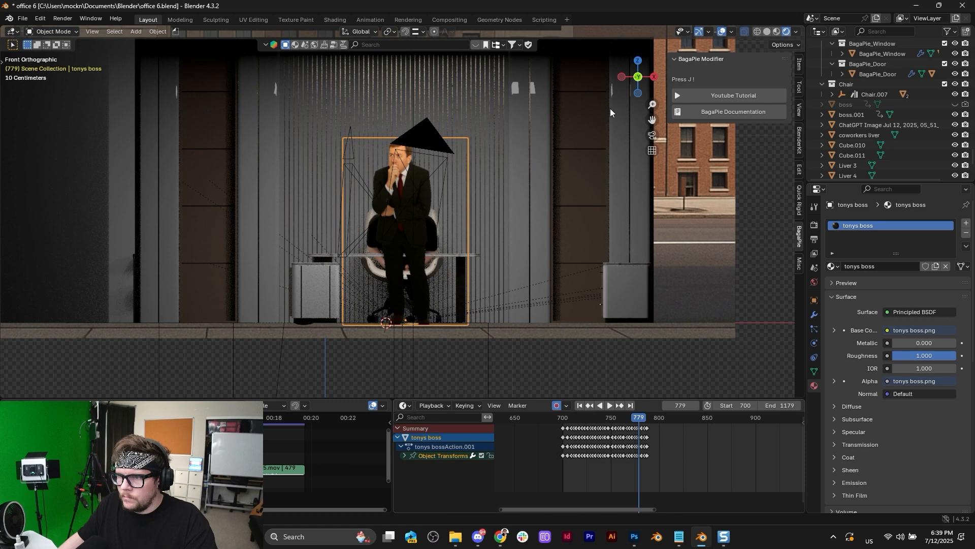
left_click(653, 136)
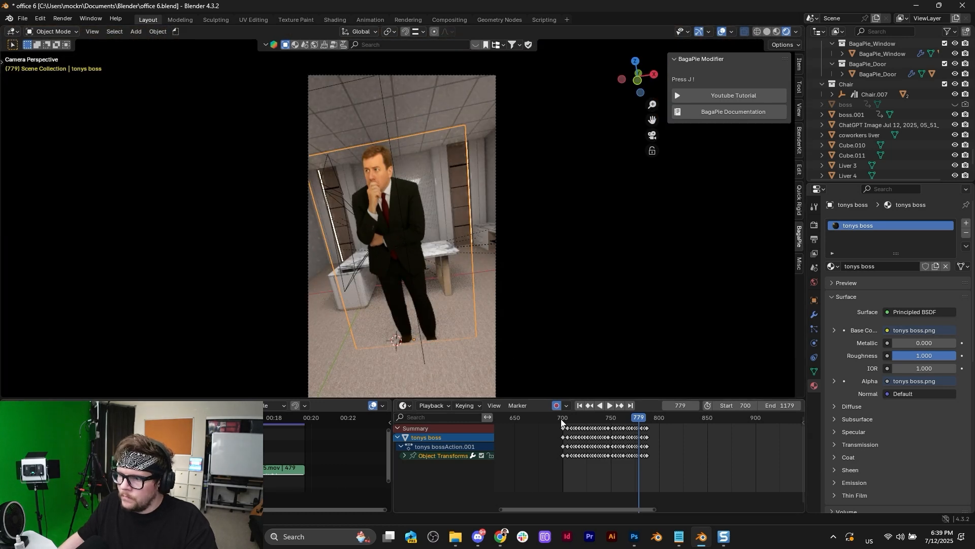
left_click(561, 418)
key("space")
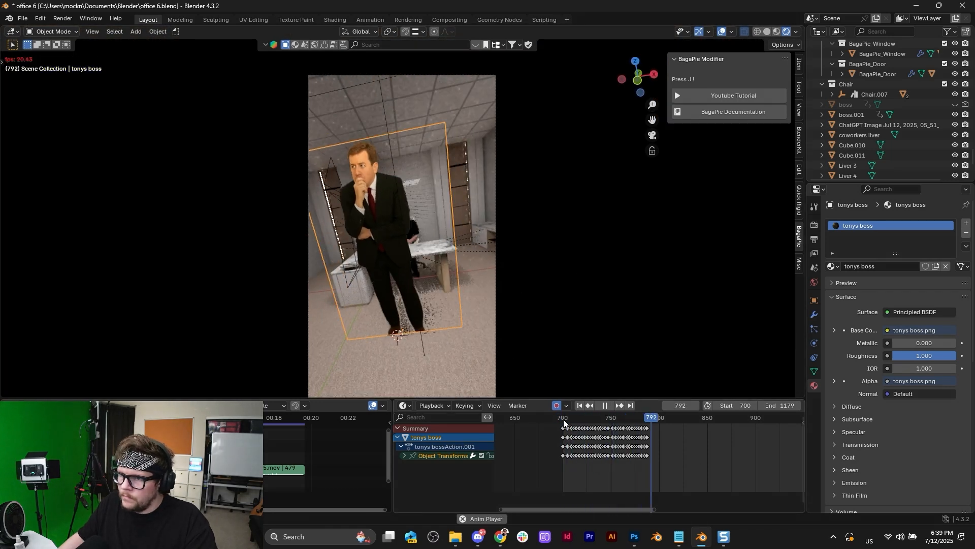
key("space")
Step: Try rotating Camera.001 about the global Z axis at frame 787, and play the shot to check it
left_click_drag(624, 419, 648, 420)
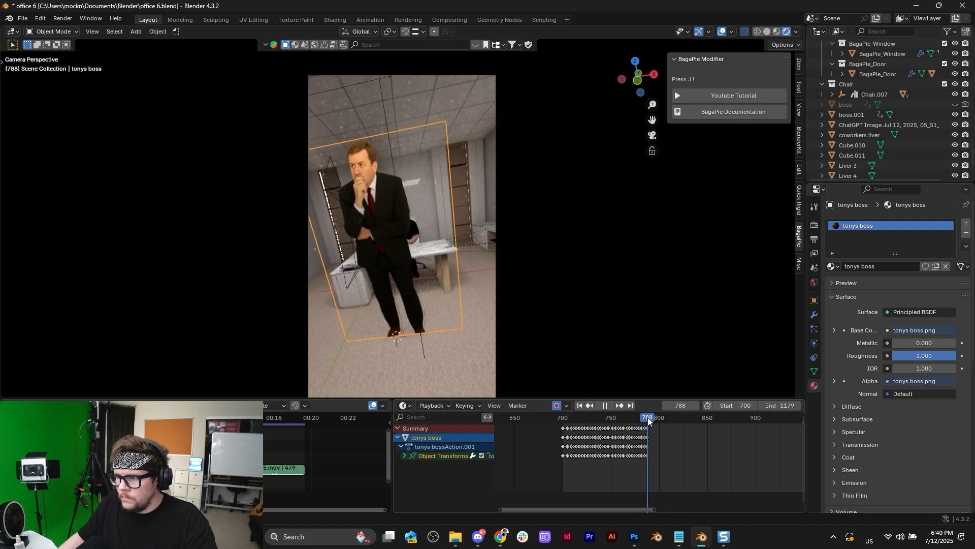
left_click(438, 76)
key("r")
key("z")
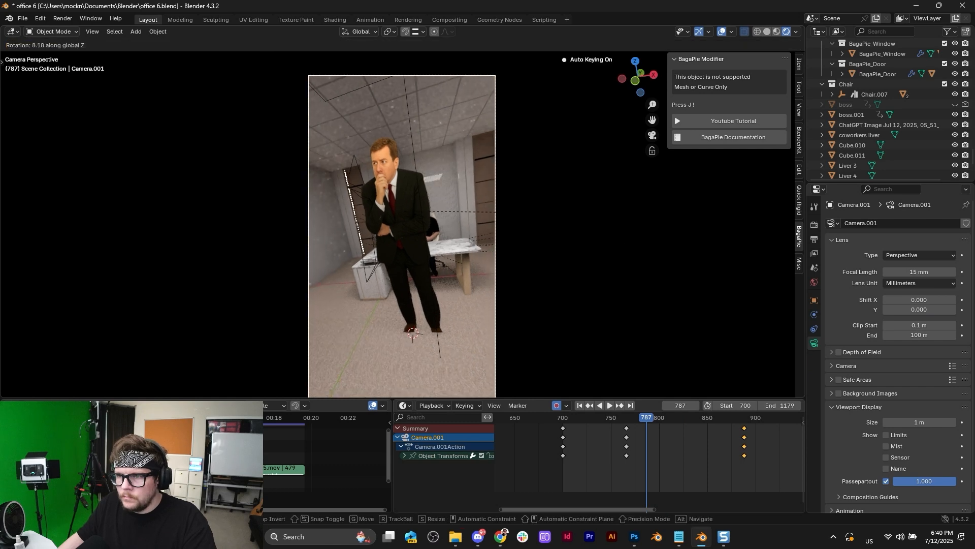
left_click(608, 209)
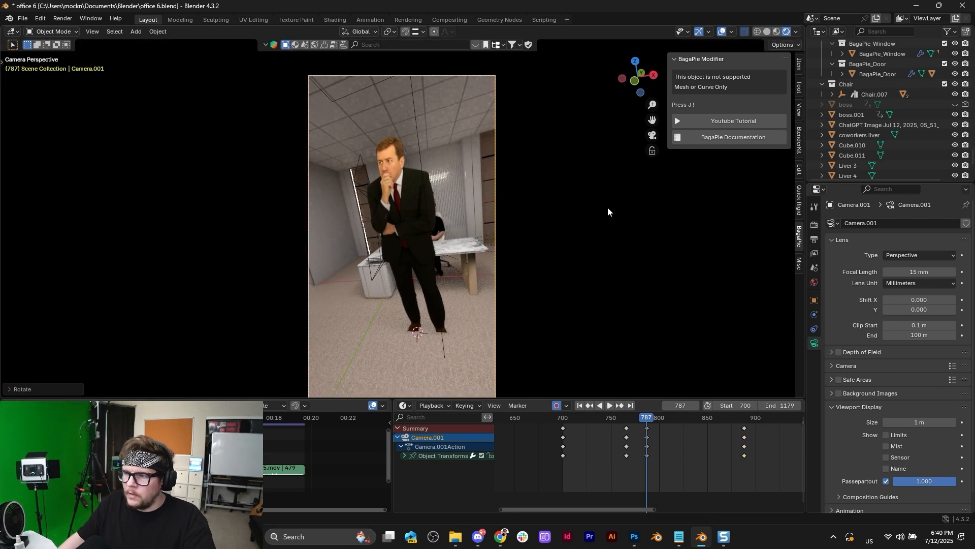
key("space")
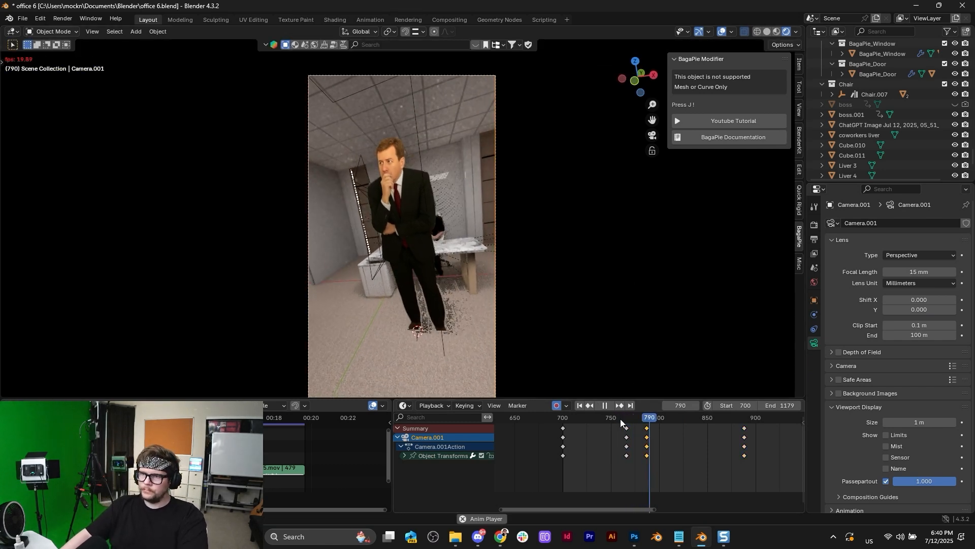
left_click(562, 417)
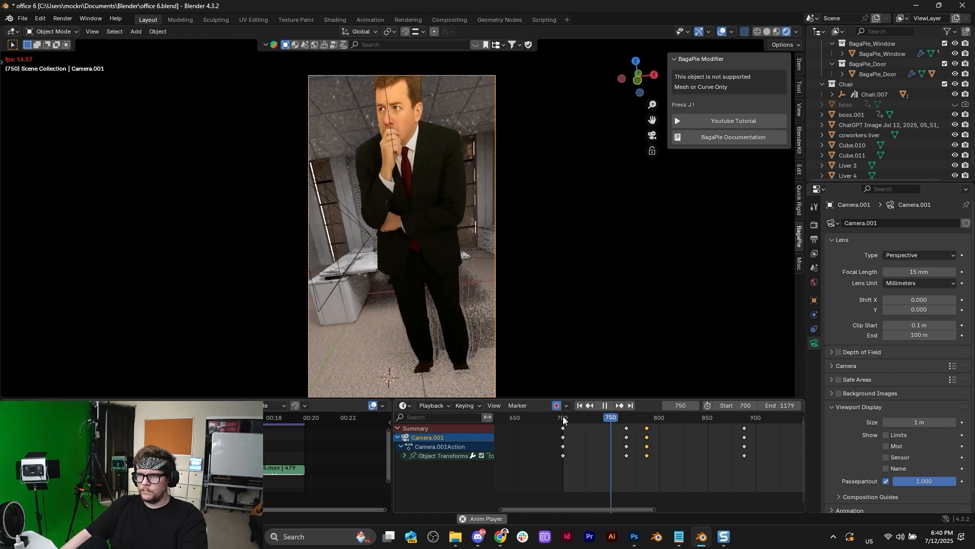
key("space")
Step: Try deleting the Camera.001 keyframe at about frame 766, and play the camera move from the start of the shot
left_click(614, 418)
left_click_drag(639, 443, 619, 427)
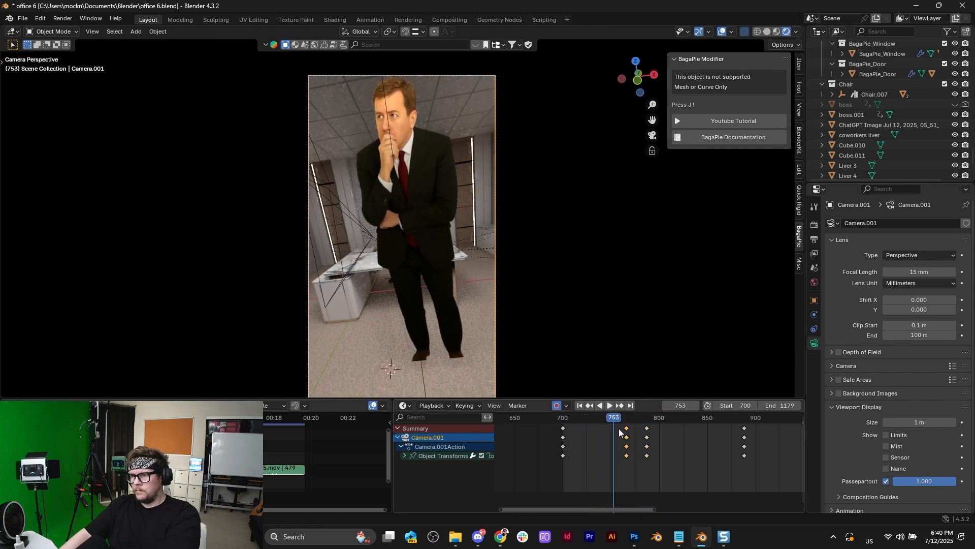
key("Delete")
left_click(571, 414)
key("space")
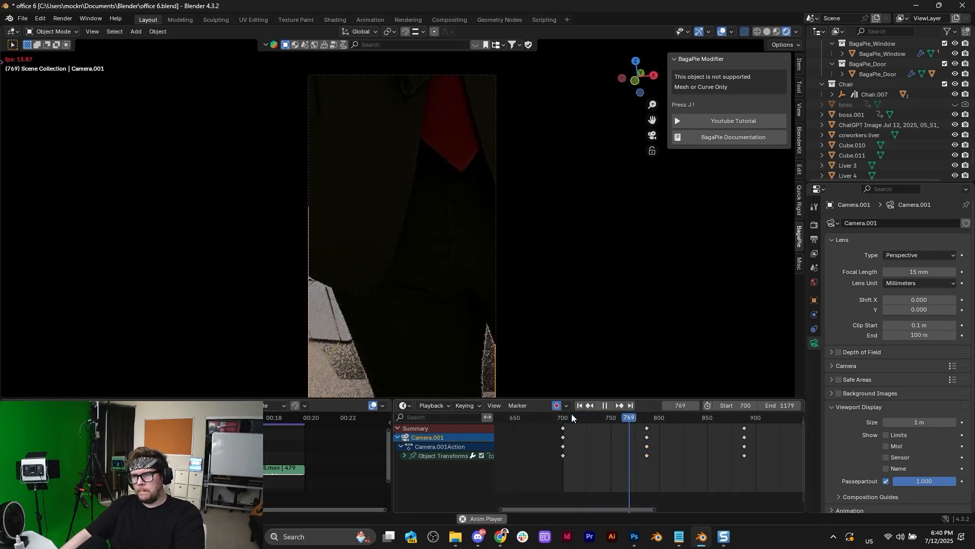
Step: Undo the Camera.001 keyframe deletion and the Z rotation at frame 787
key("ctrl+z")
key("ctrl+z")
key("ctrl+z")
key("ctrl+z")
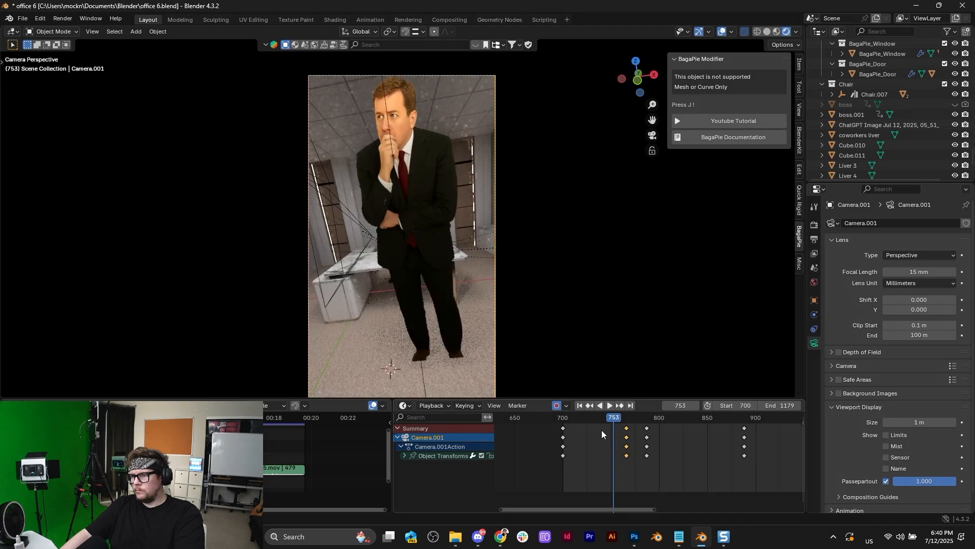
key("ctrl+z")
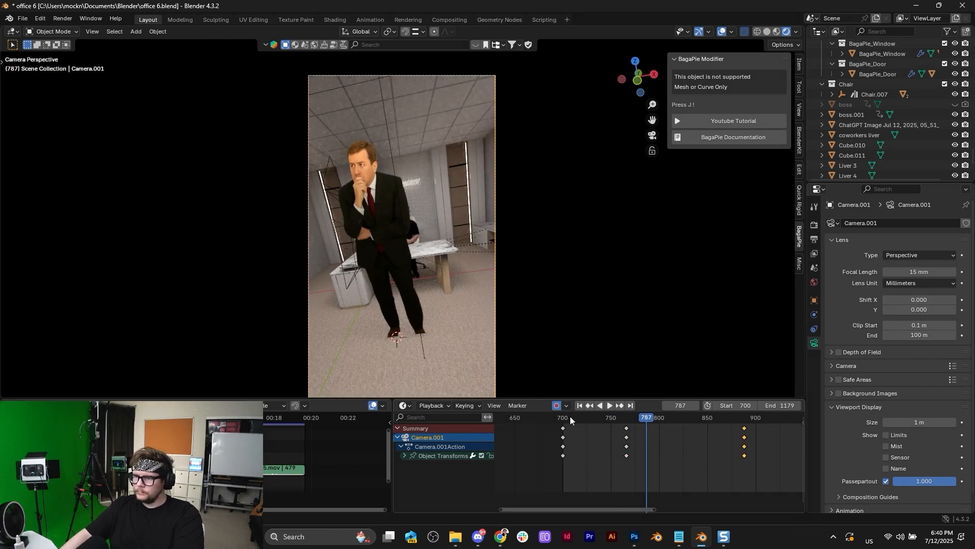
Step: Review the boss's walk through the camera from the start of the shot, with the tonys boss plane selected
left_click(570, 416)
key("space")
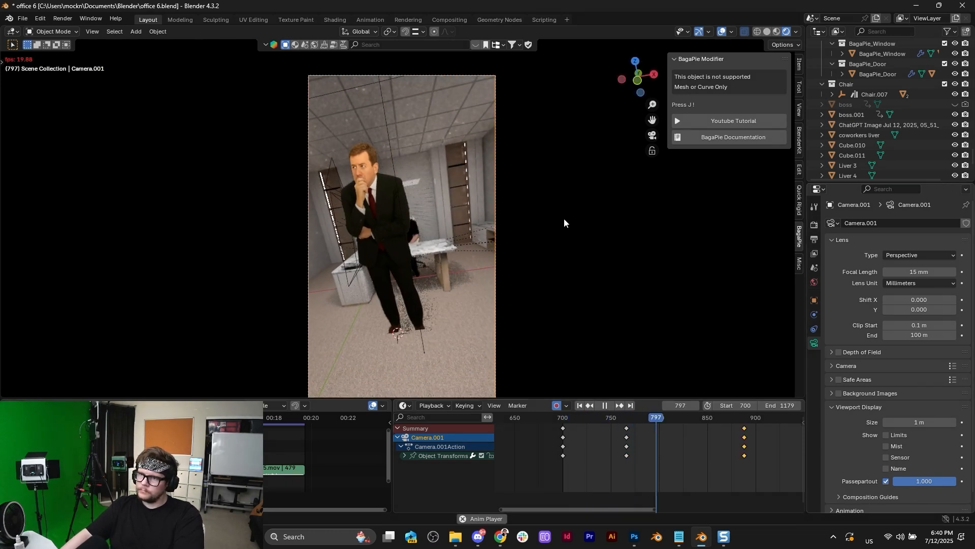
key("space")
left_click(380, 195)
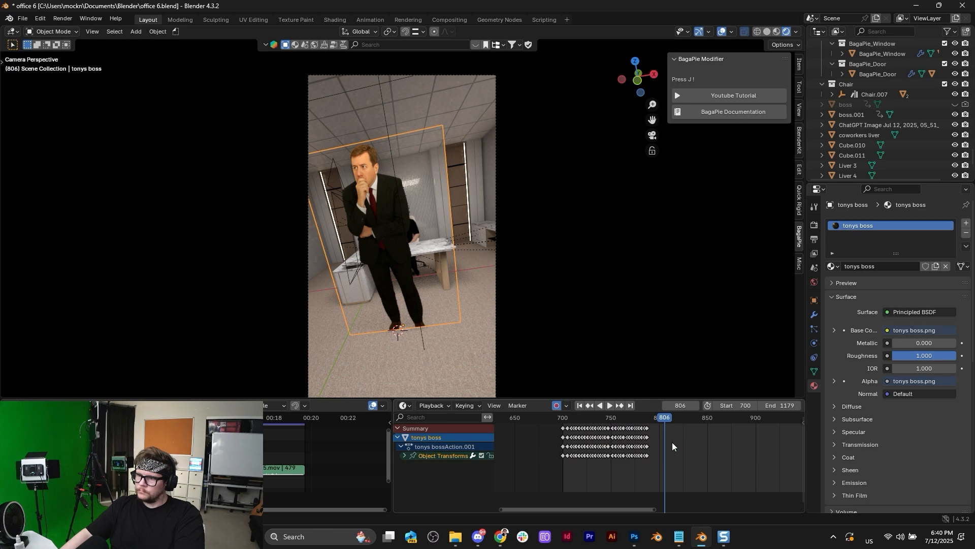
left_click_drag(557, 416, 557, 416)
left_click(567, 418)
key("space")
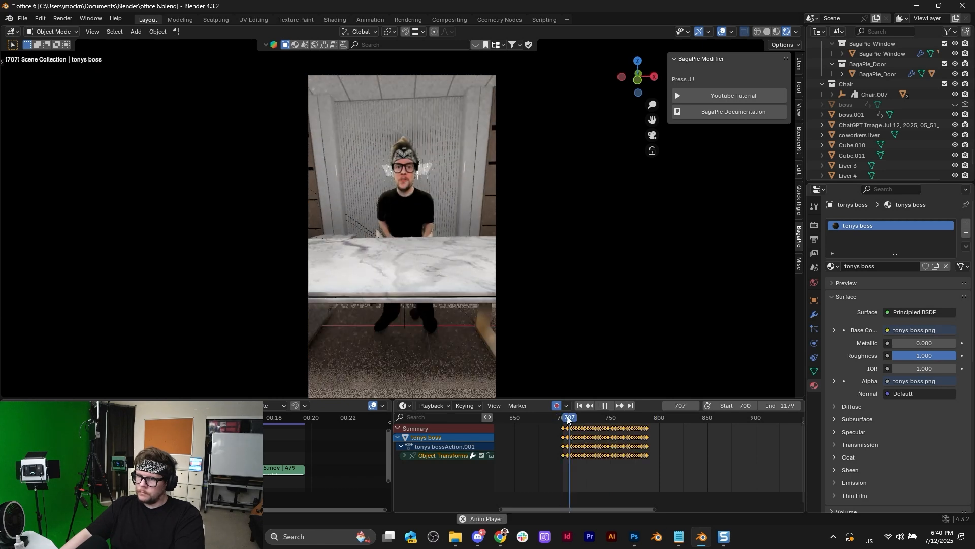
right_click(568, 418)
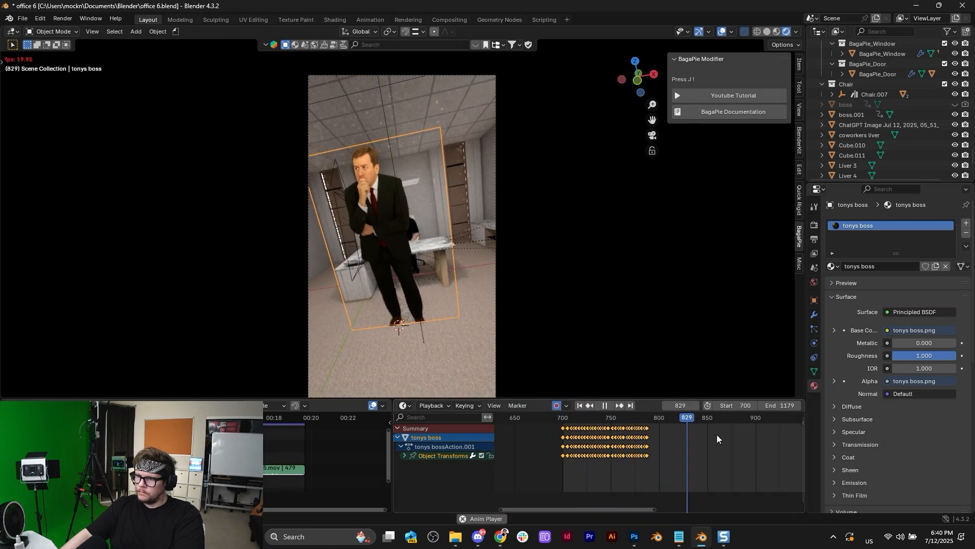
key("space")
Step: Delete all tonys boss keyframes except the first, and go to frame 701 in the front view
left_click(673, 438)
left_click_drag(565, 419, 565, 420)
key("Delete")
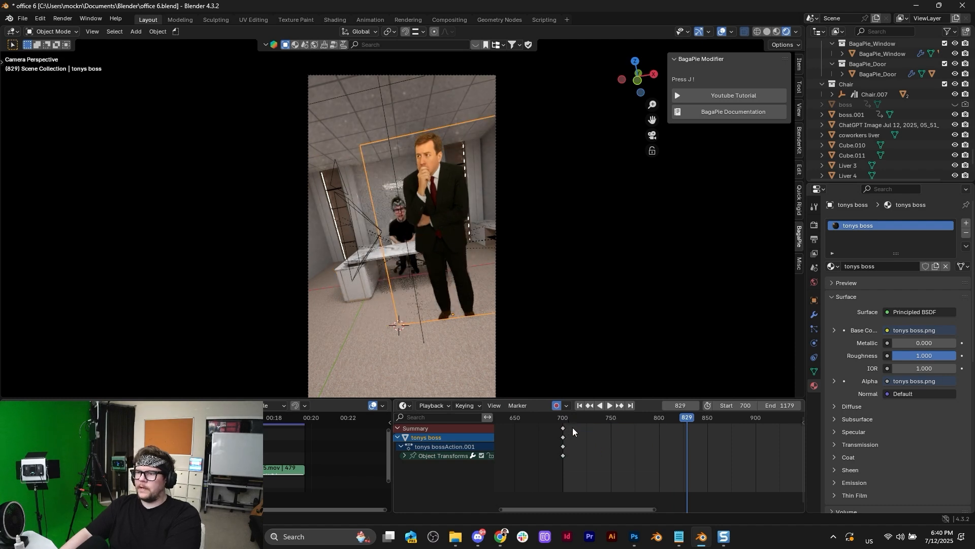
left_click(564, 418)
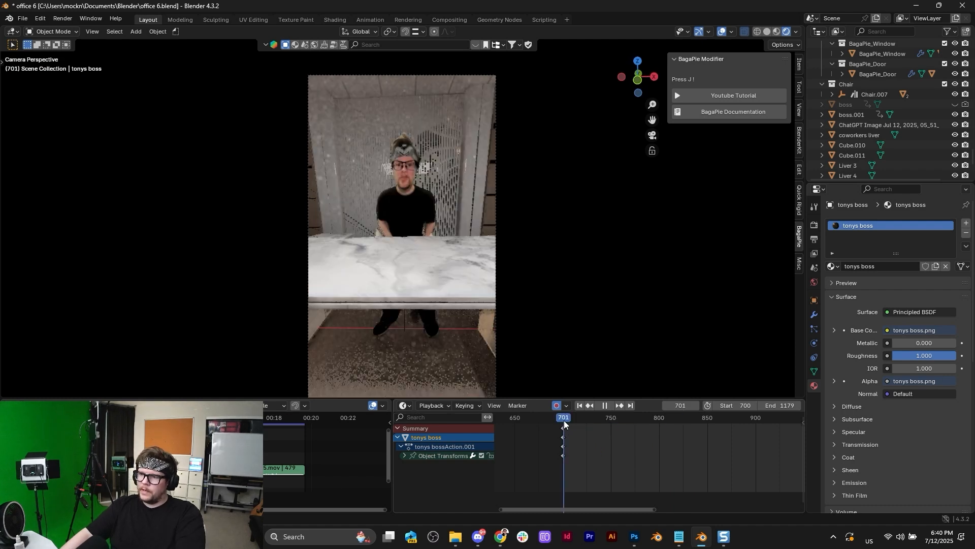
left_click(651, 136)
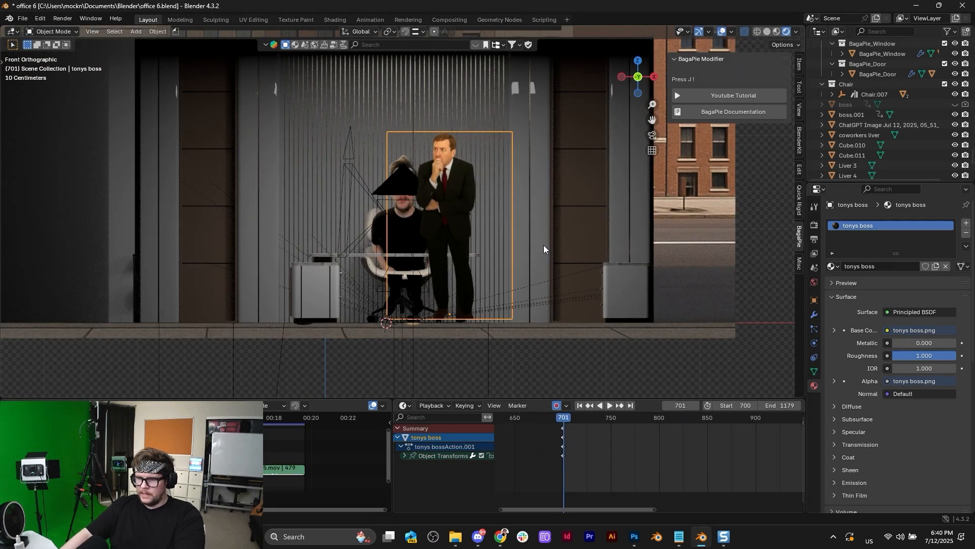
Step: Raise the tonys boss plane slightly along Z at frame 710 to key the top of a step bob
scroll(543, 245, "down", 9, "alt")
key("g")
key("z")
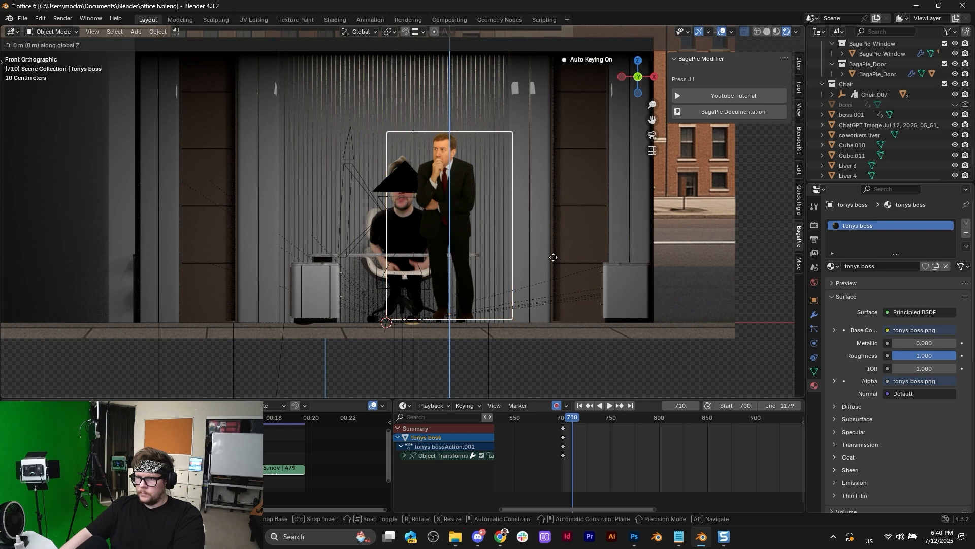
left_click(553, 249)
Step: Duplicate the lowered frame 700 keyframe to about frames 713 and 707, on both sides of the raised pose
scroll(605, 437, "up", 2)
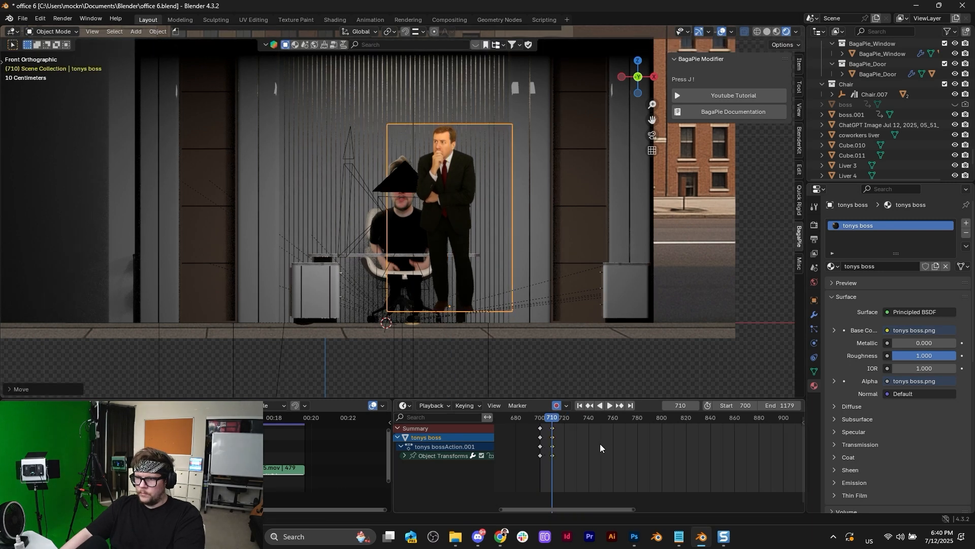
scroll(547, 429, "up", 3)
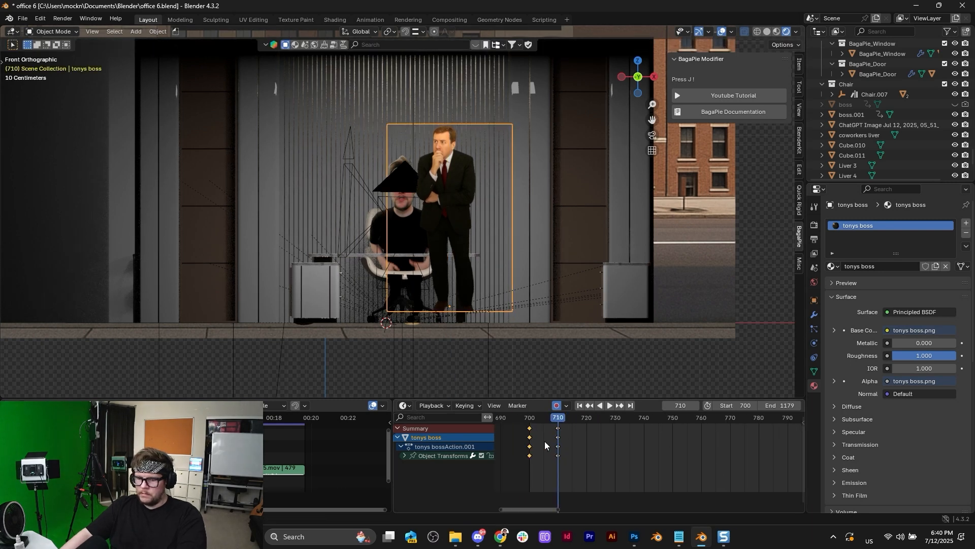
key("shift+d")
left_click(584, 446)
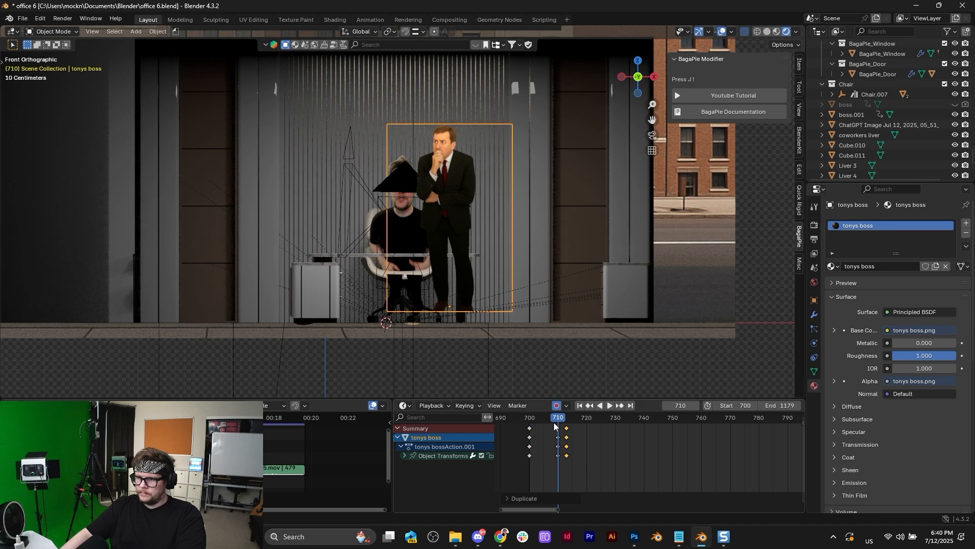
key("shift+d")
left_click(549, 433)
Step: Duplicate the bob keyframes 11 frames ahead, and repeat the duplication until they reach about frame 779
left_click_drag(588, 443, 538, 418)
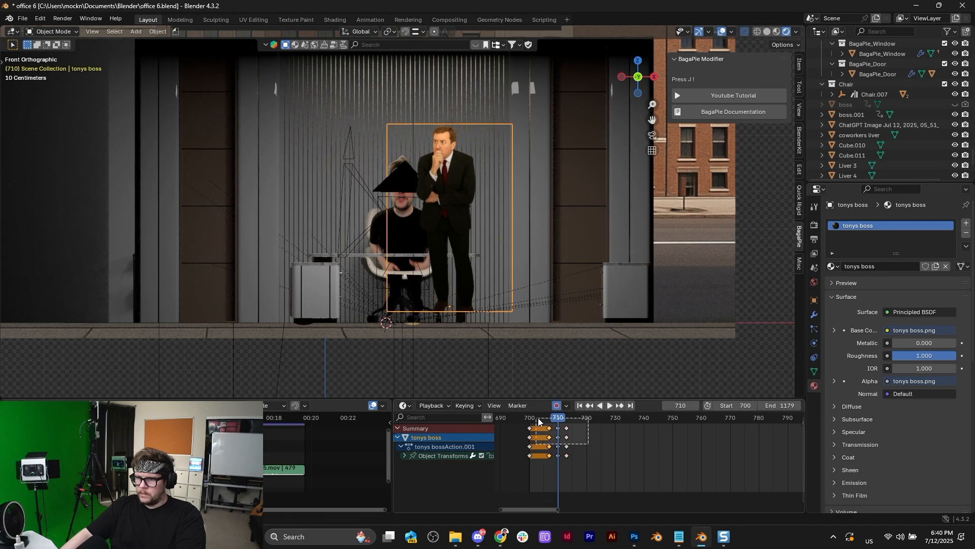
key("shift+d")
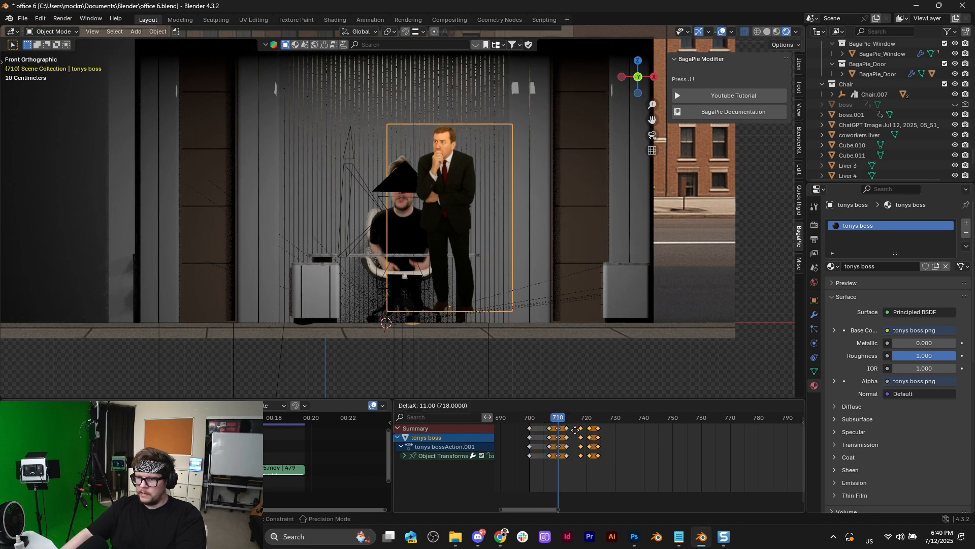
left_click(576, 433)
key("shift+r")
key("shift+r")
key("shift+r")
key("shift+r")
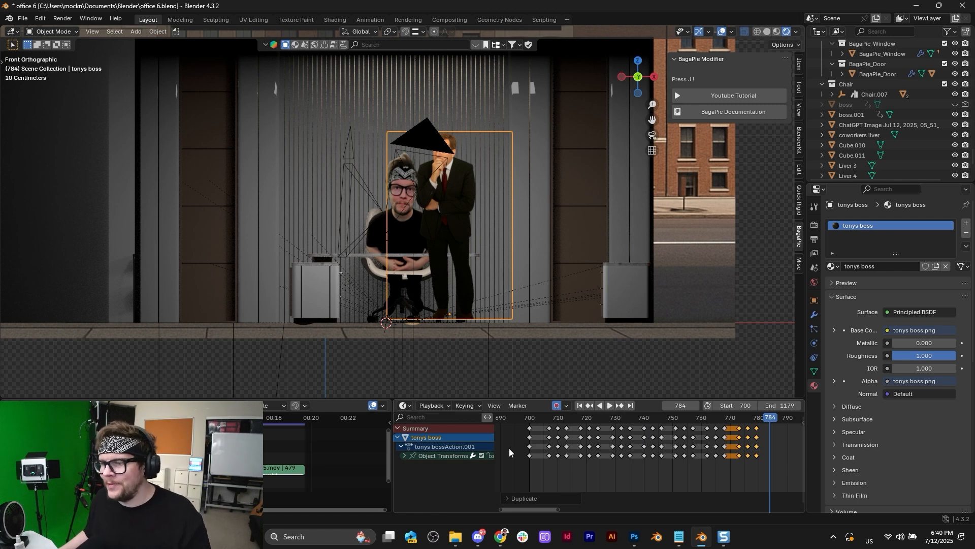
Step: Preview the boss's bob through the camera from frame 700, and extend the repeated bob keyframes to about frame 800
left_click(530, 417)
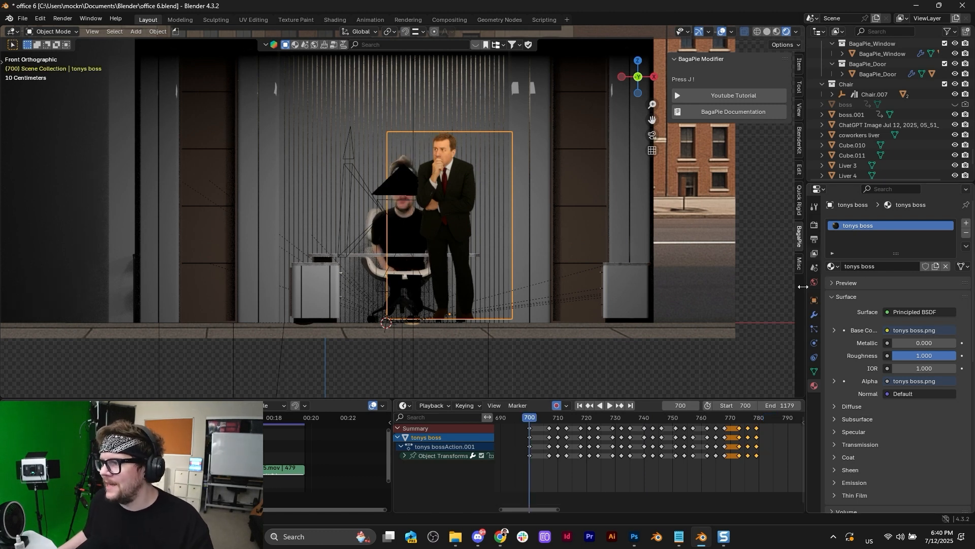
left_click(814, 302)
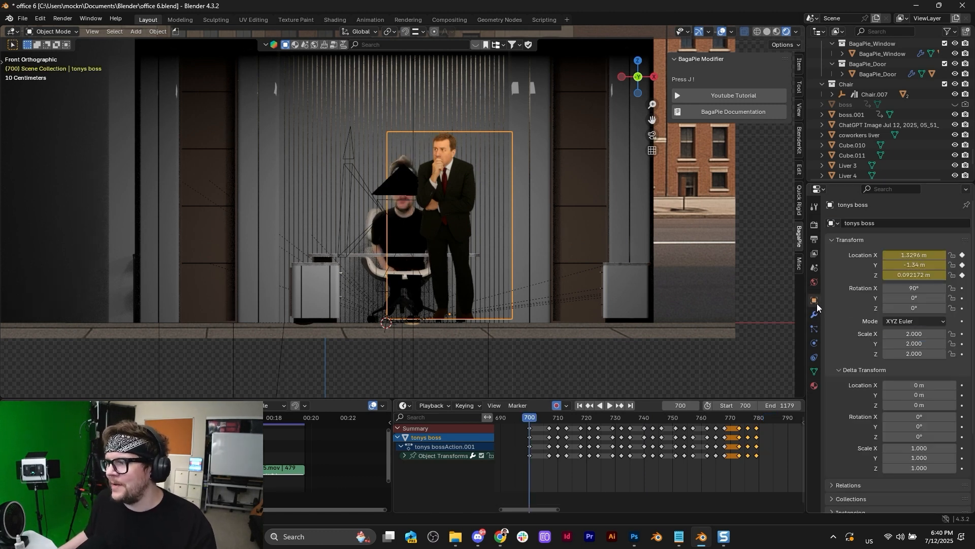
left_click(652, 136)
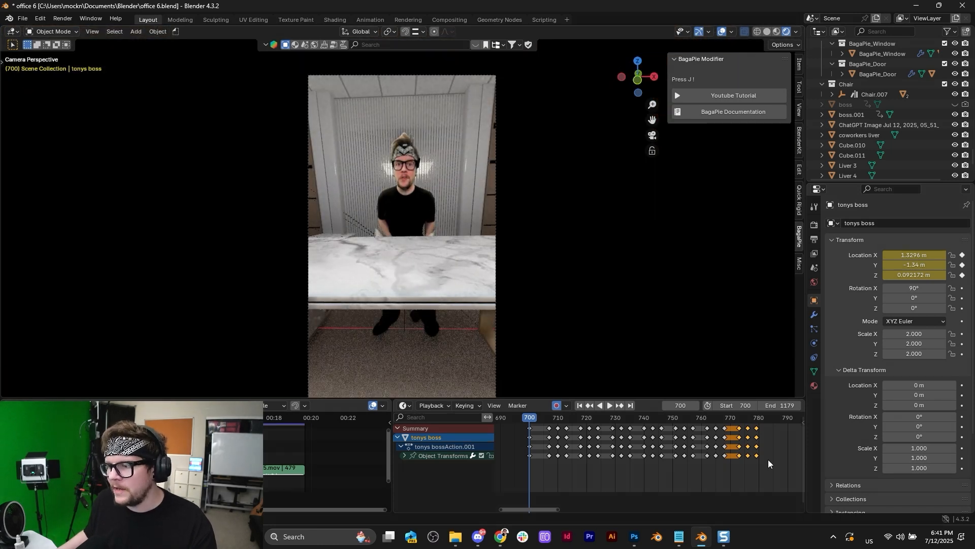
key("space")
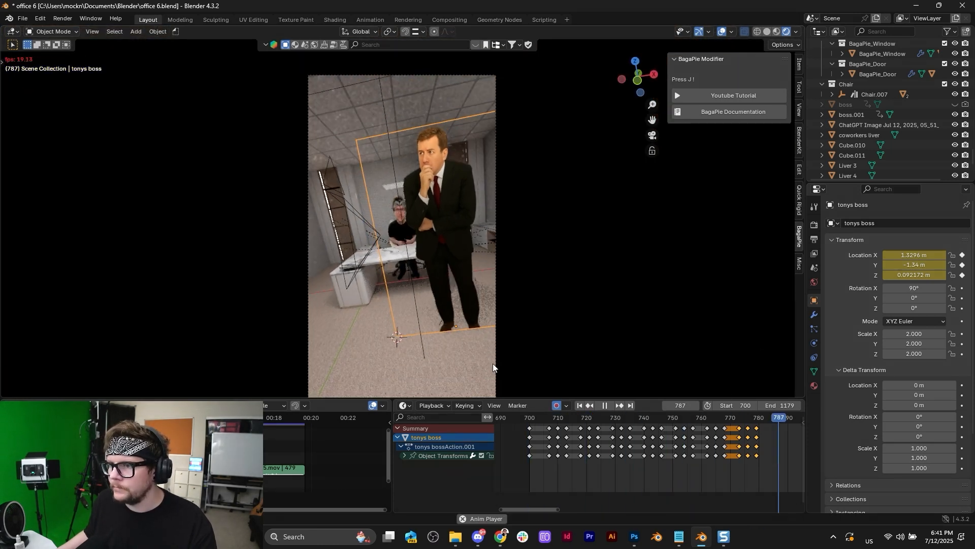
scroll(758, 437, "down", 3)
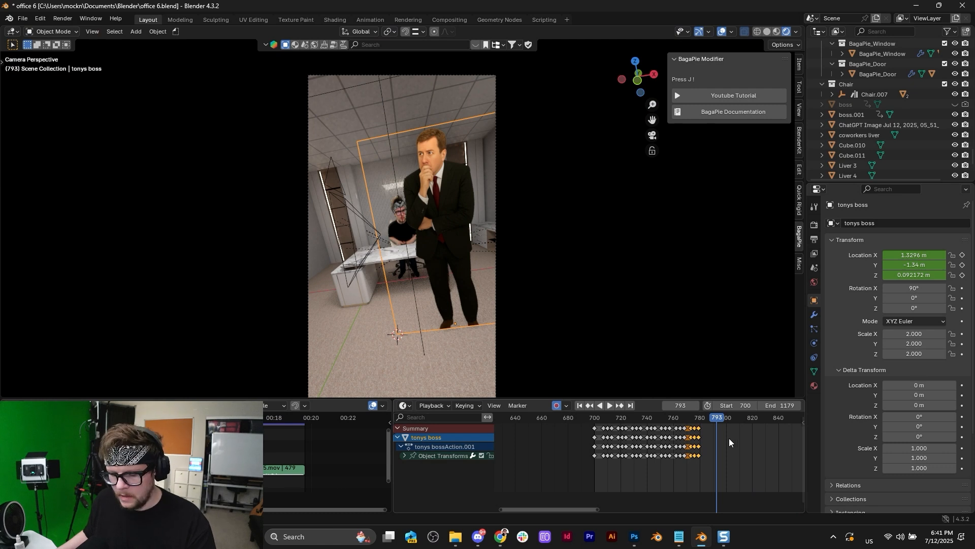
key("space")
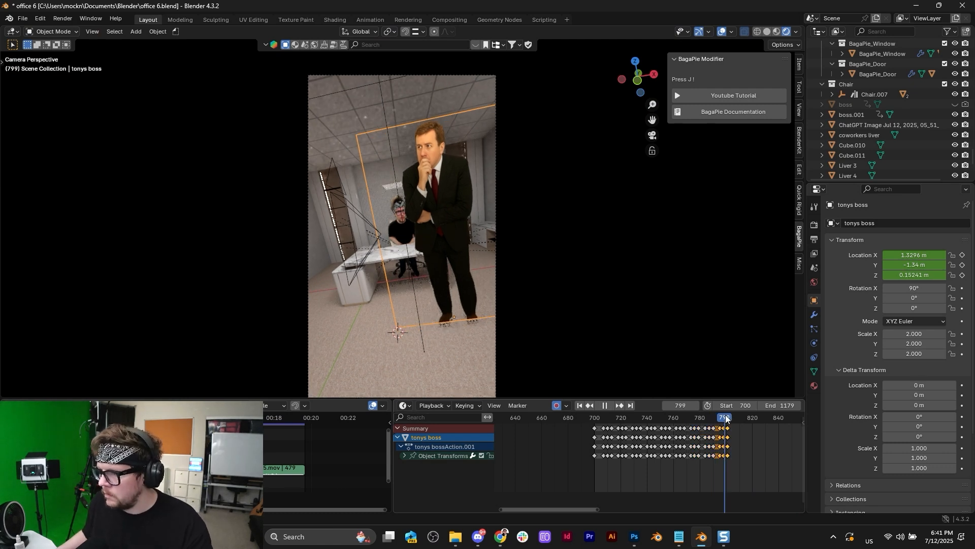
Step: Keyframe the tonys boss plane's Delta Location X at 0 m, and move that keyframe to frame 700
key("space")
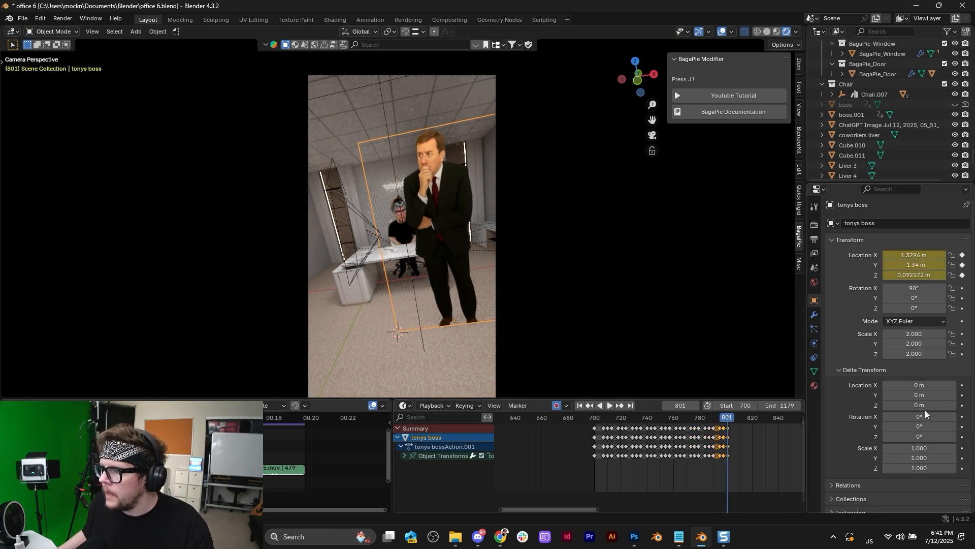
left_click(962, 385)
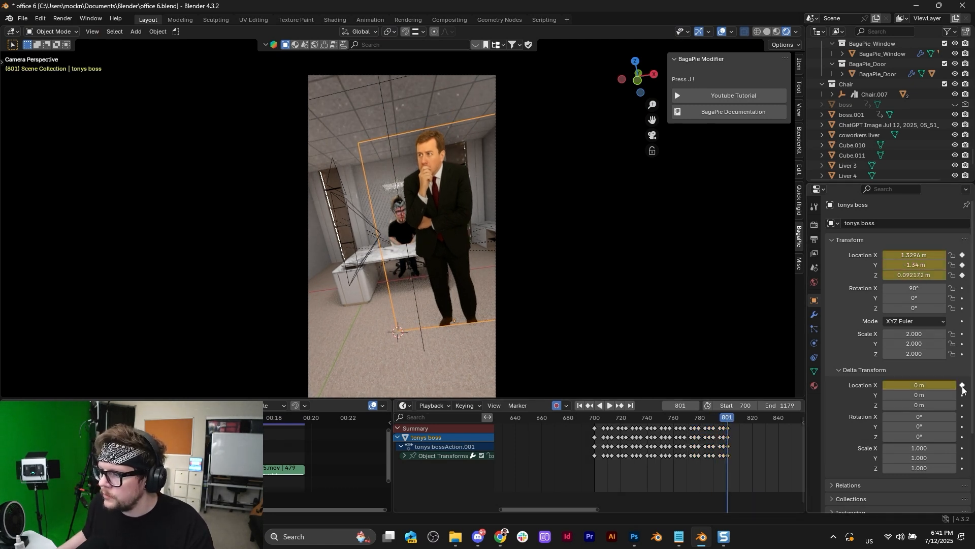
left_click(405, 456)
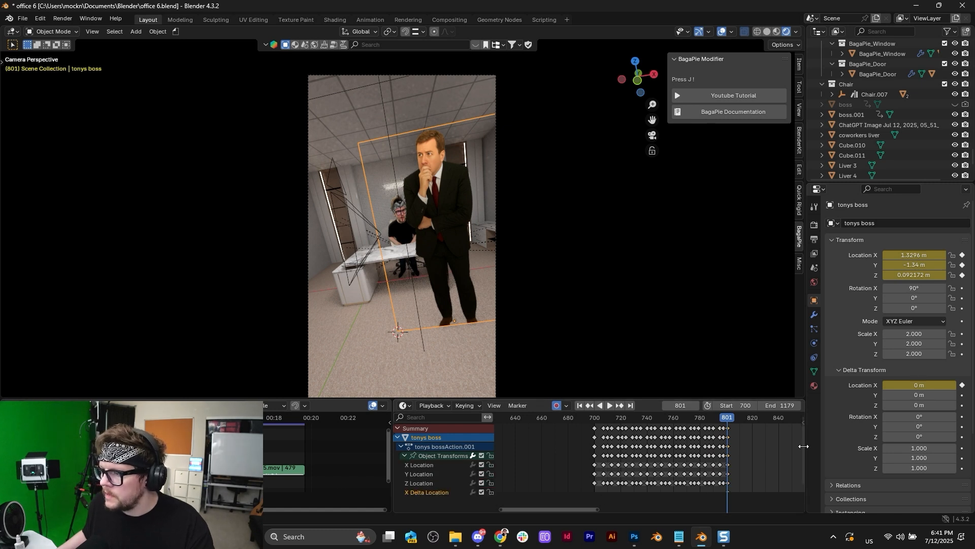
left_click_drag(803, 447, 803, 460)
left_click_drag(921, 386, 879, 386)
left_click_drag(747, 486, 725, 476)
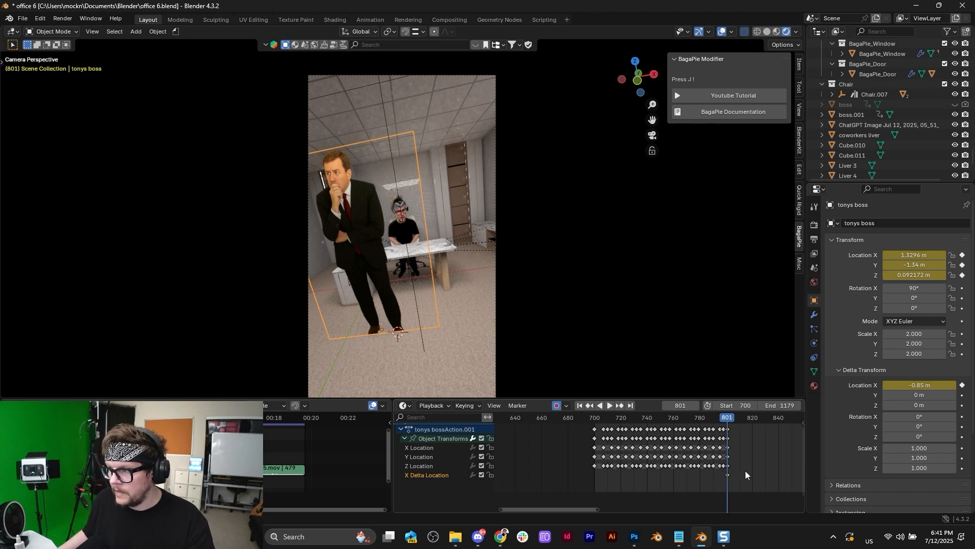
key("ctrl+z")
key("g")
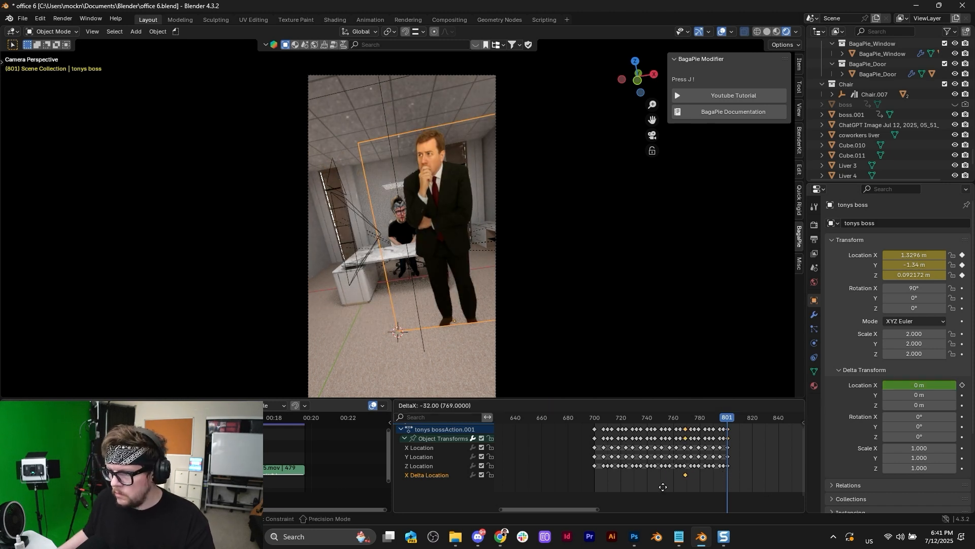
left_click(609, 484)
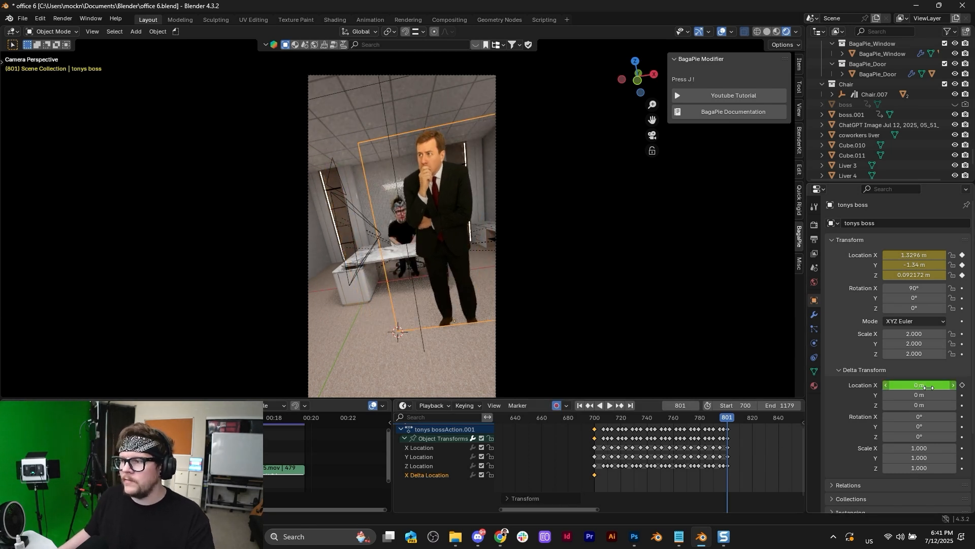
Step: Key Delta Location X at -0.36 m on frame 801 and play the shot from frame 700
left_click_drag(921, 386, 901, 386)
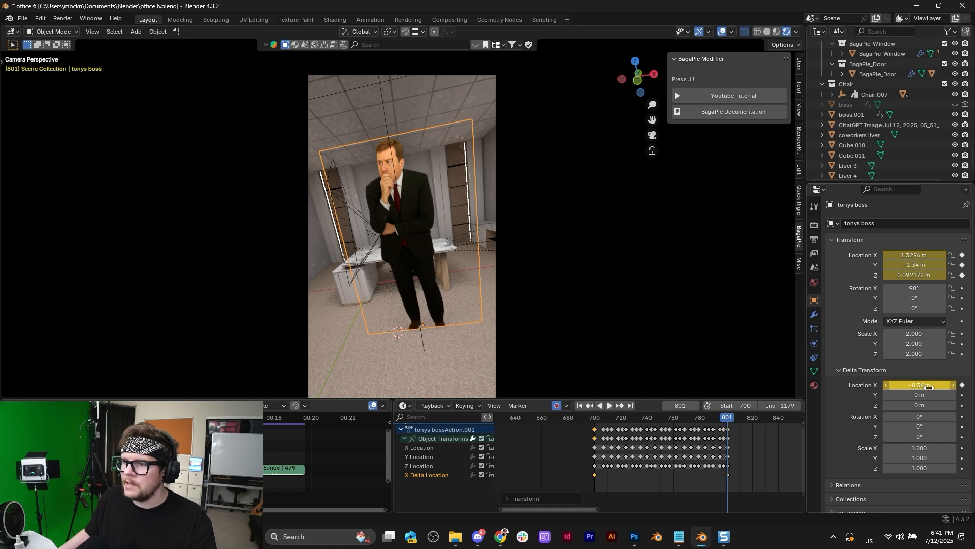
left_click(963, 384)
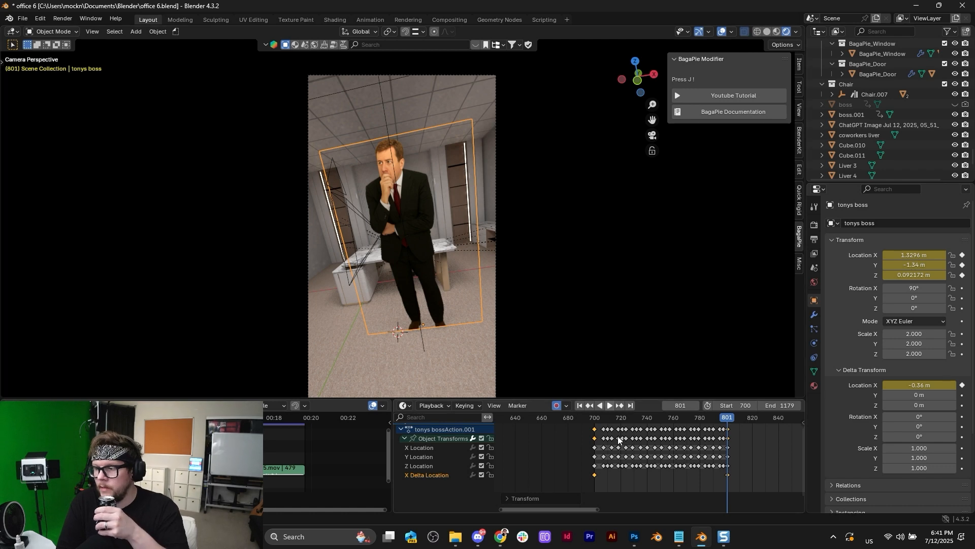
left_click(579, 405)
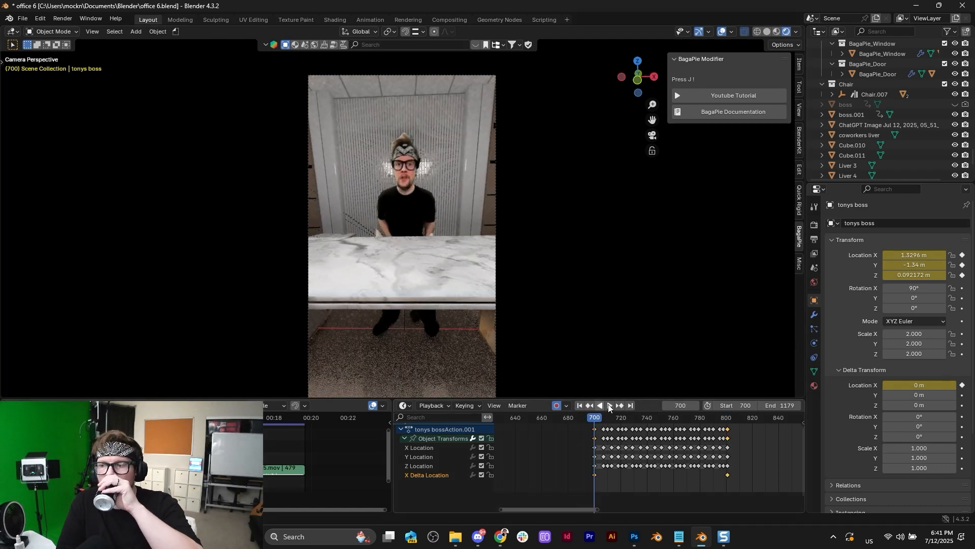
left_click(608, 405)
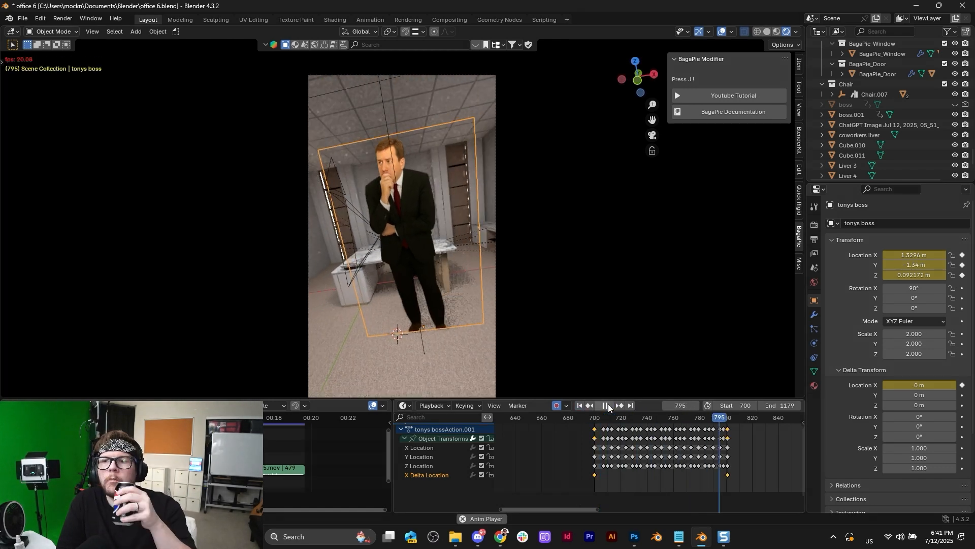
left_click(608, 405)
Step: Set both X Delta Location keyframes to Linear interpolation and preview the boss's walk from frame 700
left_click_drag(779, 493, 587, 473)
right_click(585, 468)
mouse_move(585, 444)
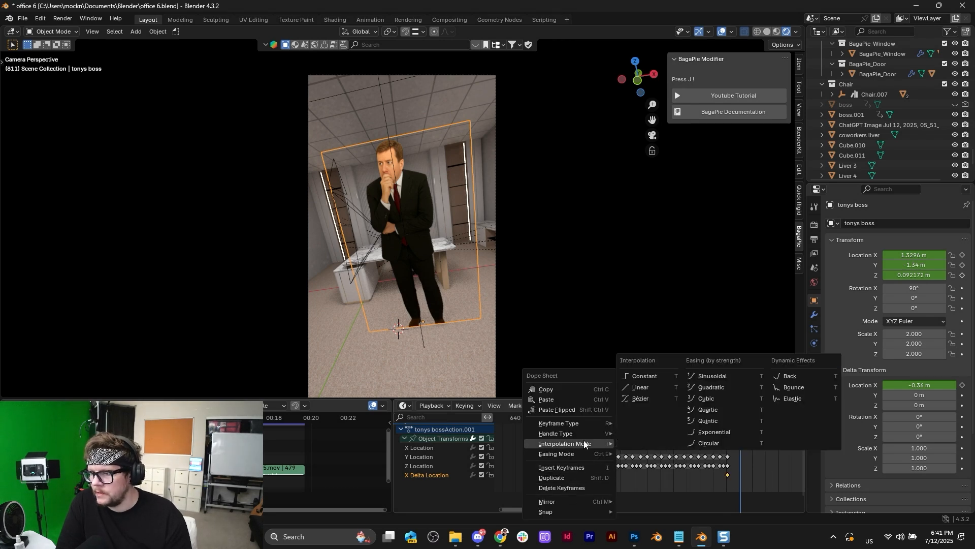
left_click(659, 389)
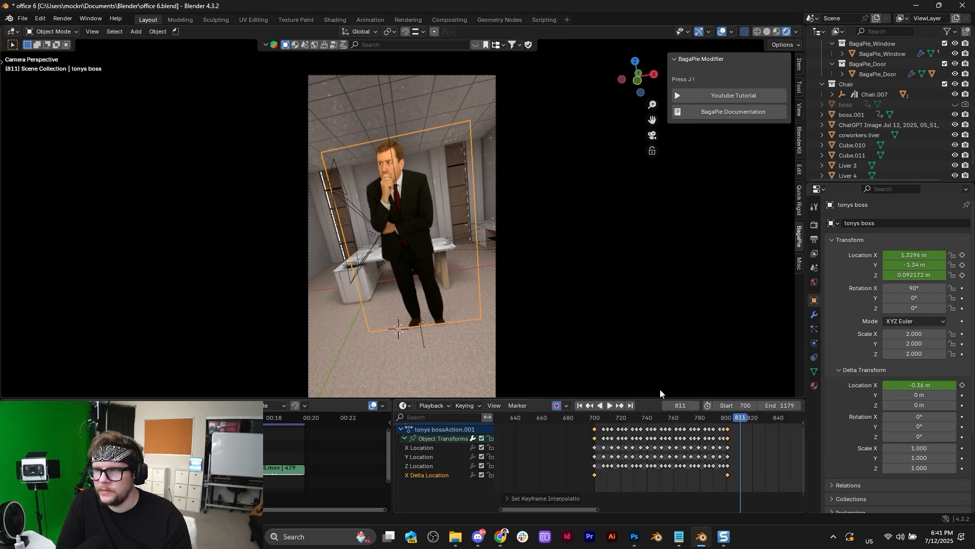
left_click(596, 417)
key("space")
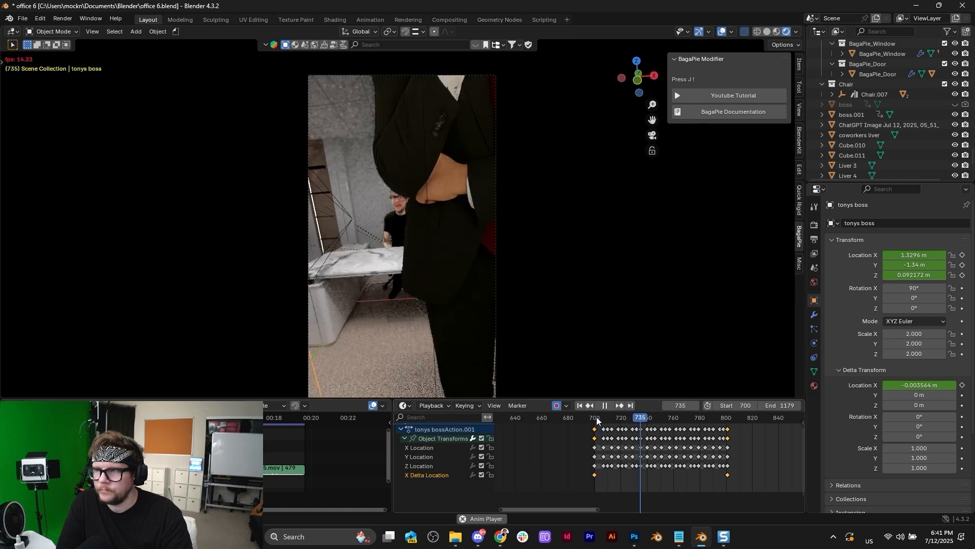
key("space")
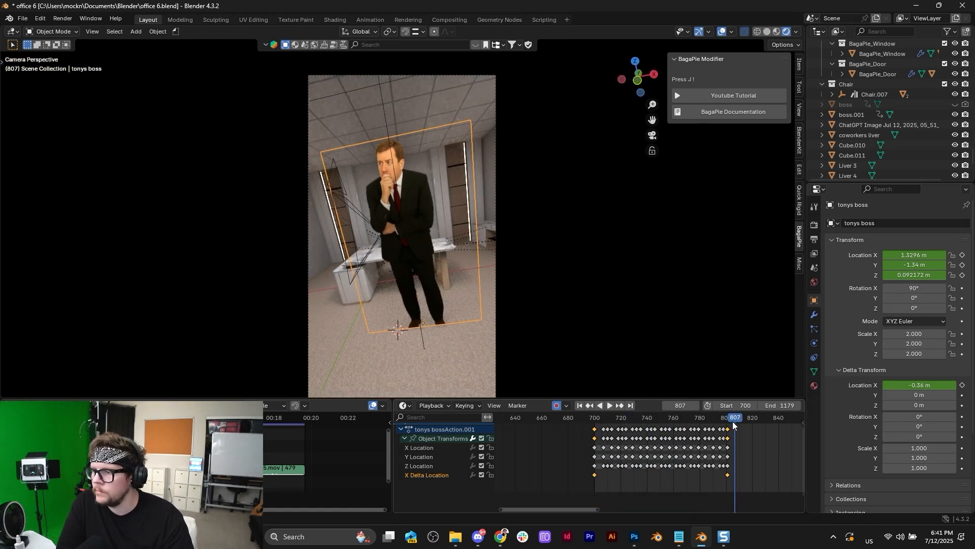
Step: Set the boss's Delta Location X at frame 801 to -0.57 m, and preview the walk from frame 700
left_click_drag(733, 423, 728, 422)
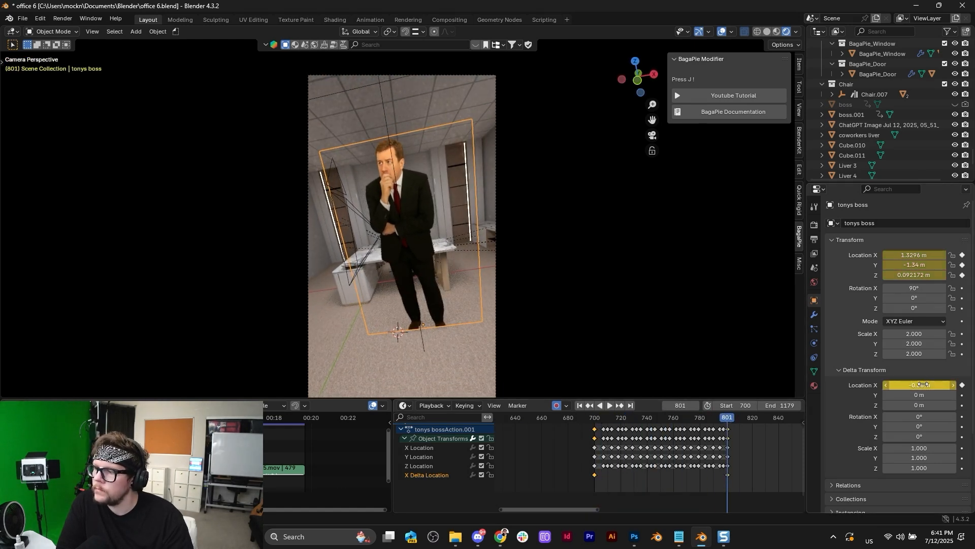
left_click_drag(923, 384, 905, 384)
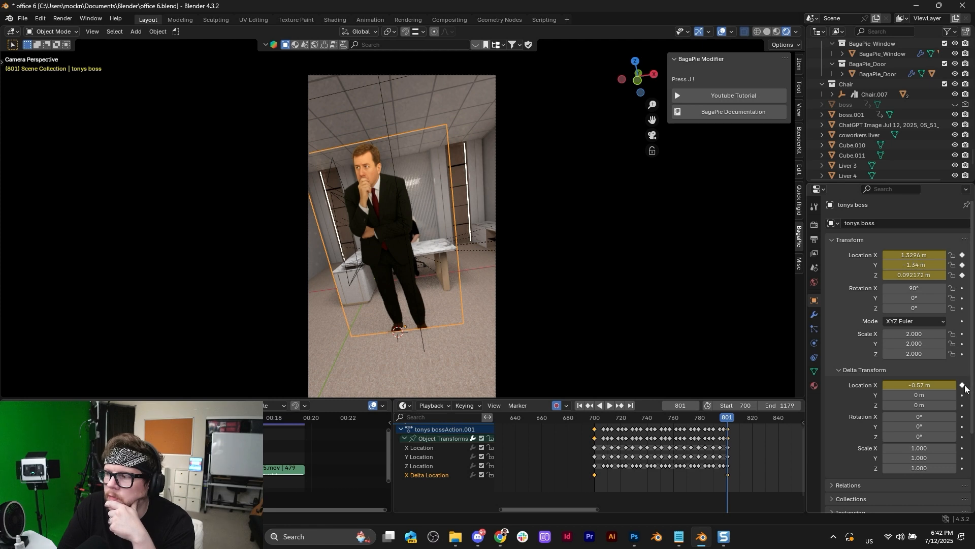
left_click(595, 421)
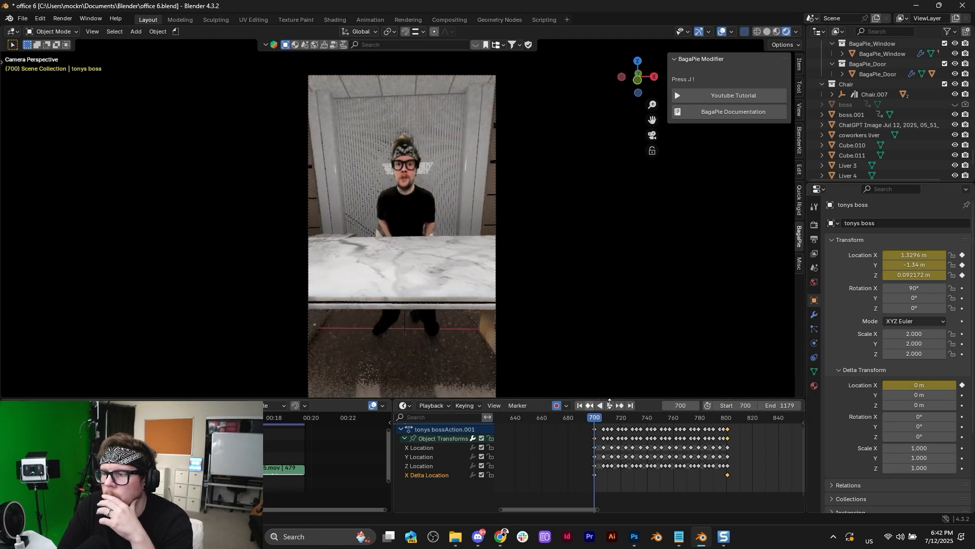
left_click(610, 406)
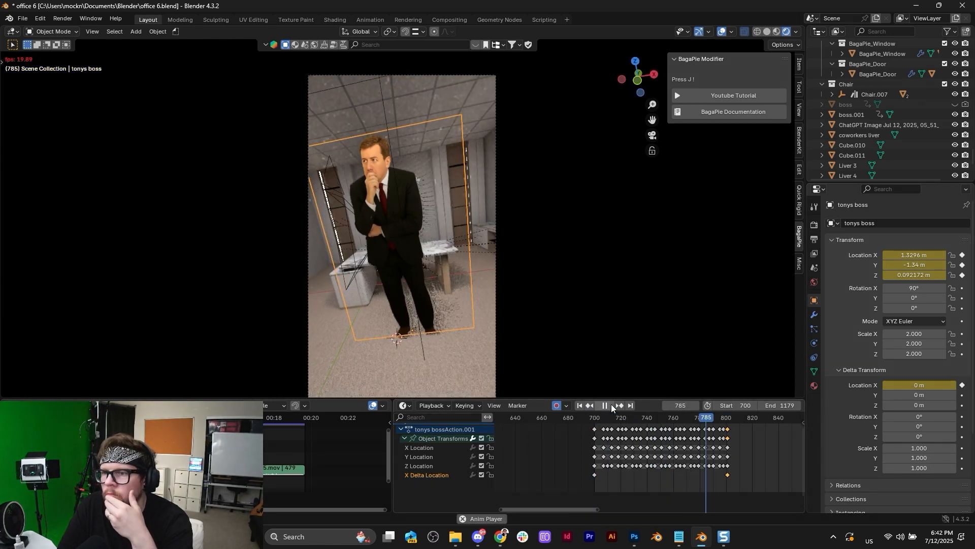
left_click(612, 406)
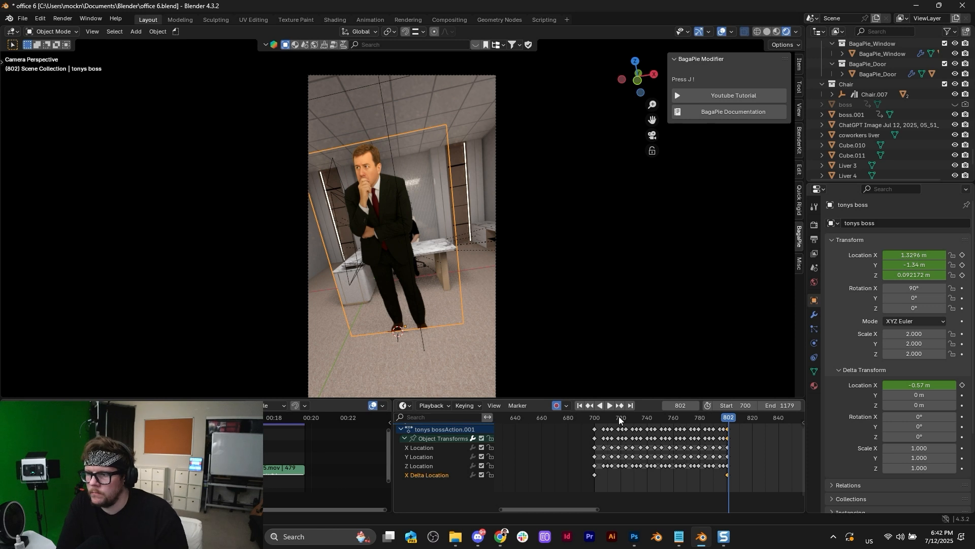
key("space")
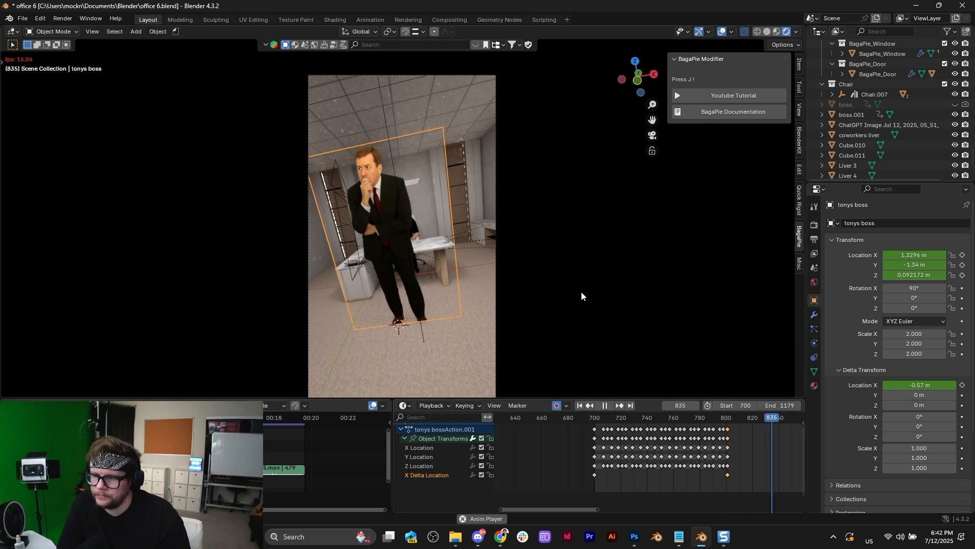
key("space")
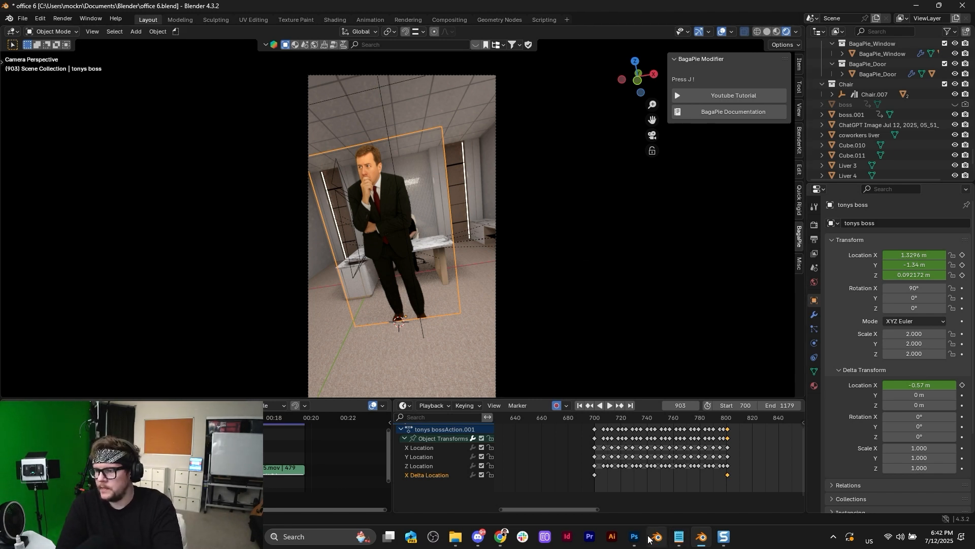
Step: Save the project as a new file named office 7.blend in the Blender folder
left_click(23, 19)
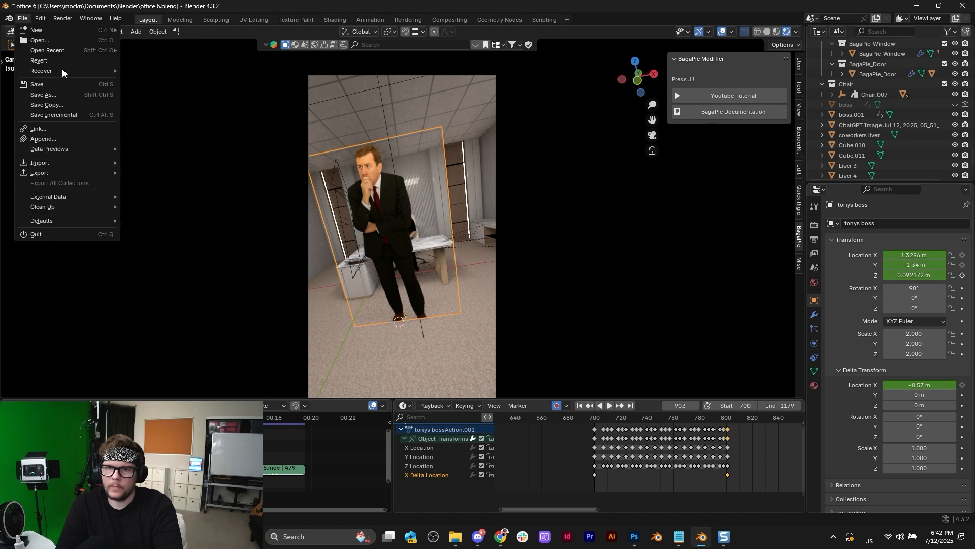
left_click(71, 95)
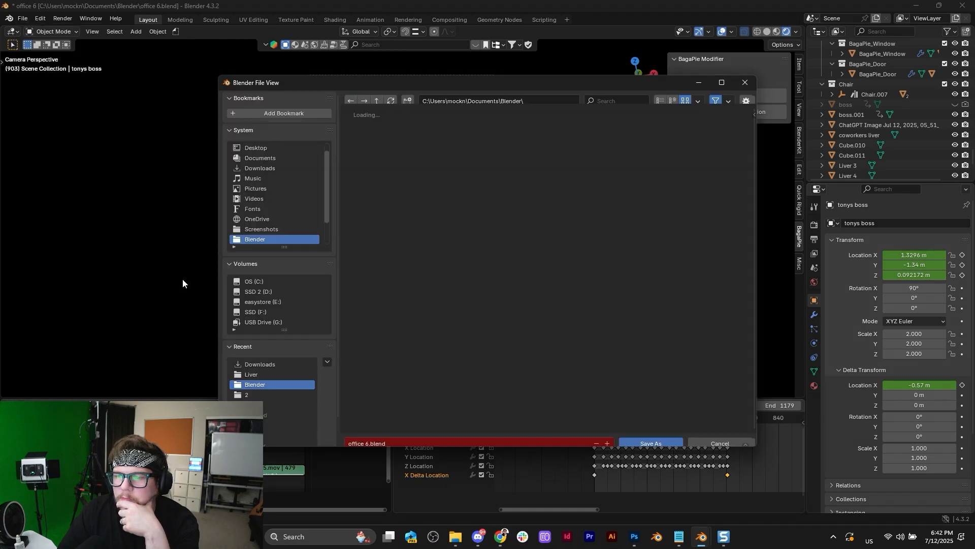
left_click(367, 435)
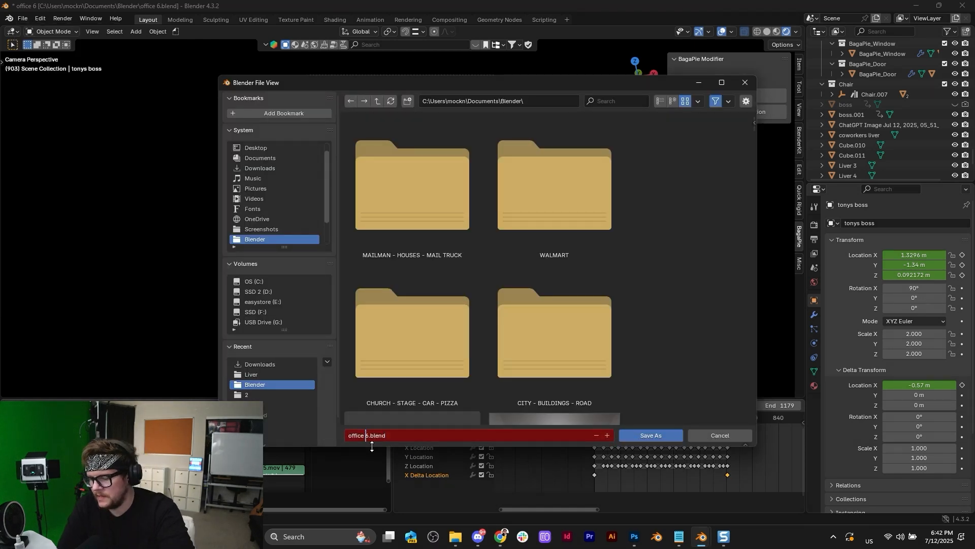
key("Delete")
type("7")
left_click(672, 433)
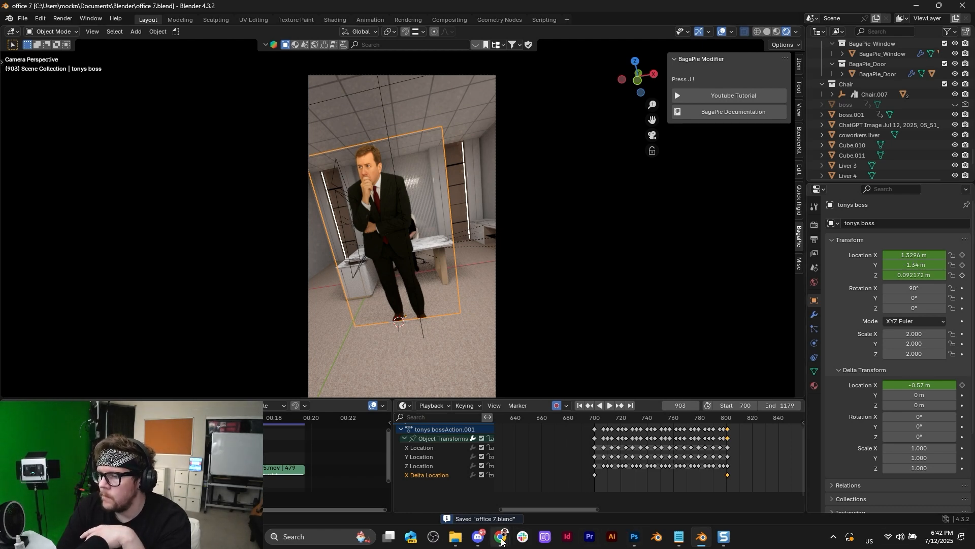
Step: Switch to ChatGPT in Chrome, review the generated boss images, and bring the Downloads folder window into view
mouse_move(500, 537)
left_click(538, 495)
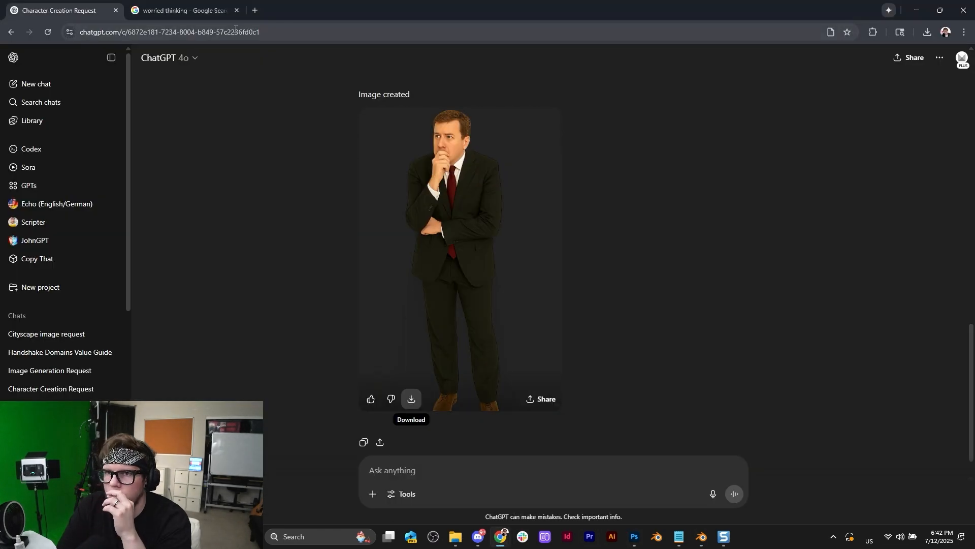
scroll(719, 333, "up", 10)
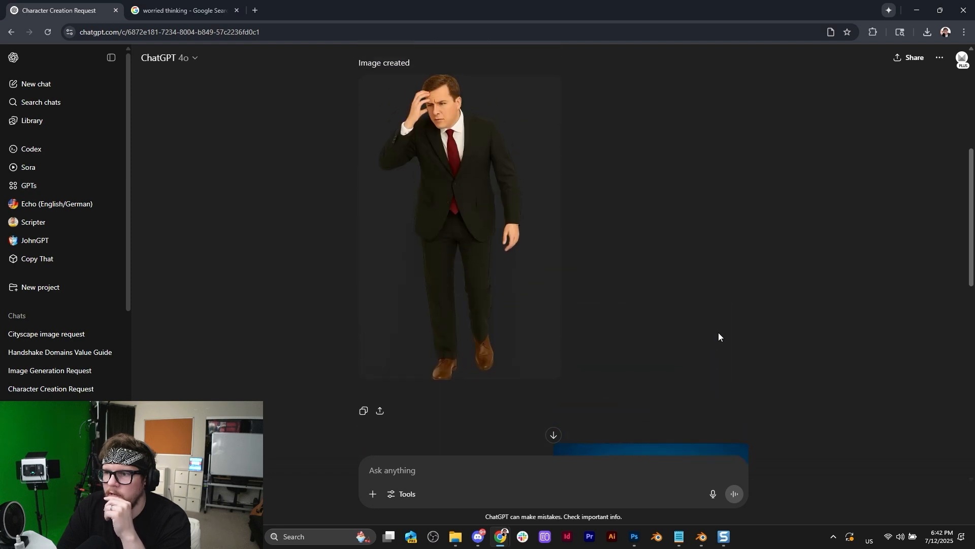
scroll(718, 333, "down", 9)
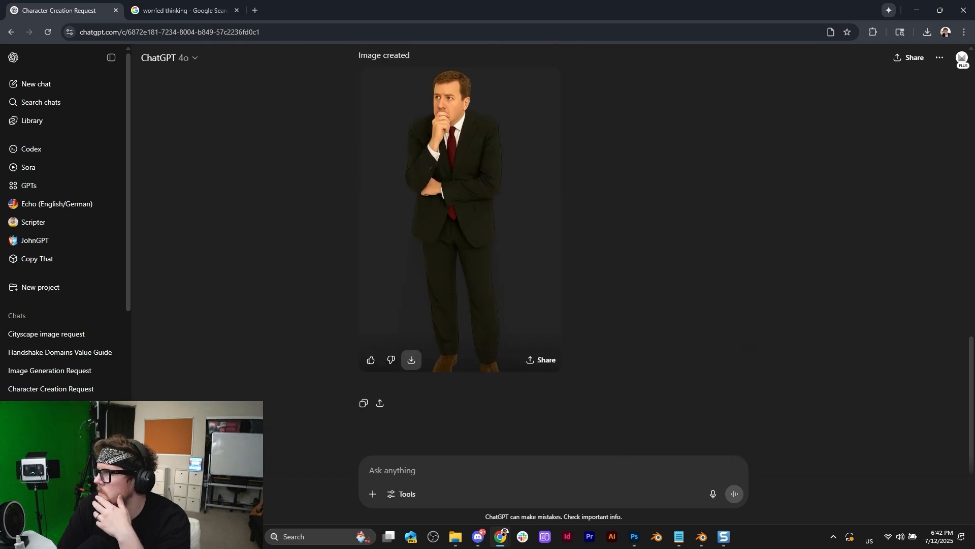
left_click(412, 360)
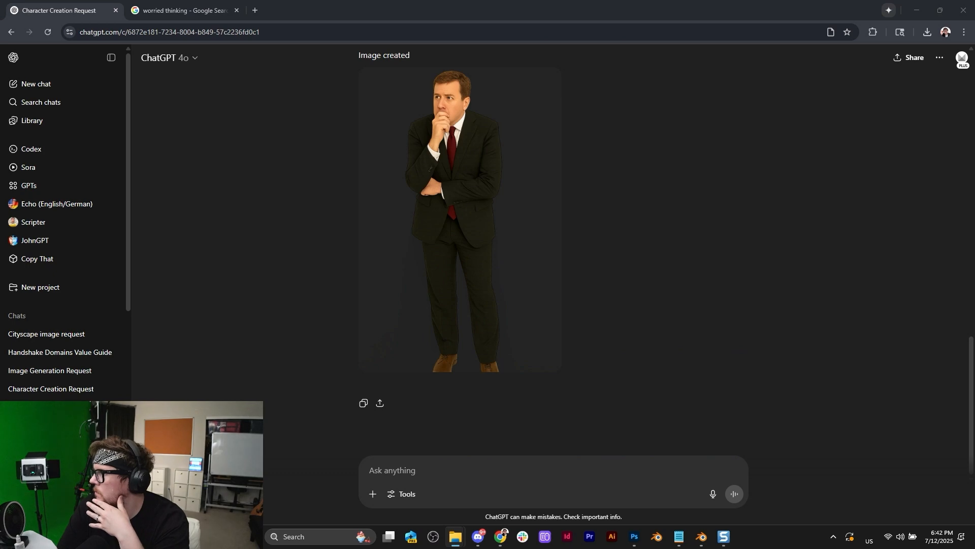
left_click_drag(974, 127, 625, 58)
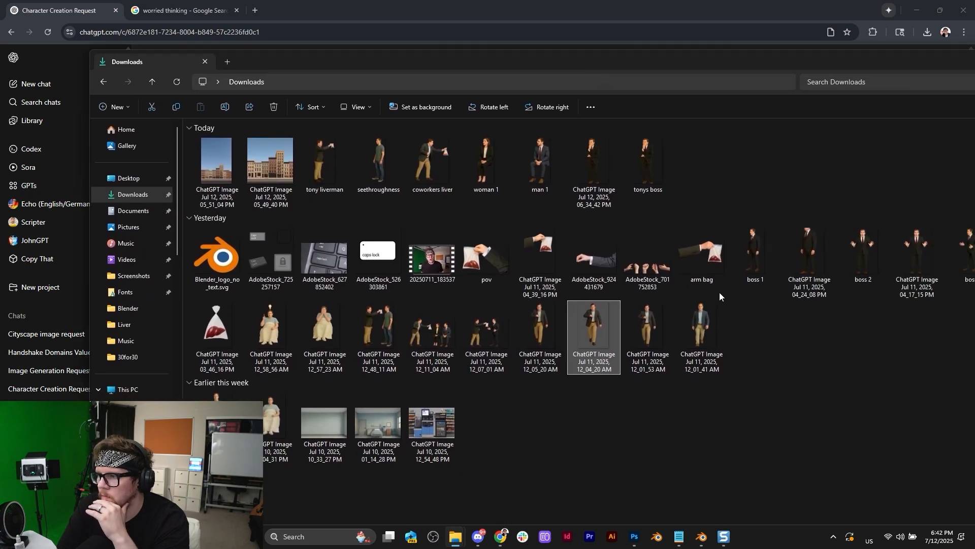
Step: Compare the walking-man images timestamped 12_04_20 AM, 12_01_53 AM and 12_01_41 AM from the Downloads folder at larger size
double_click(606, 335)
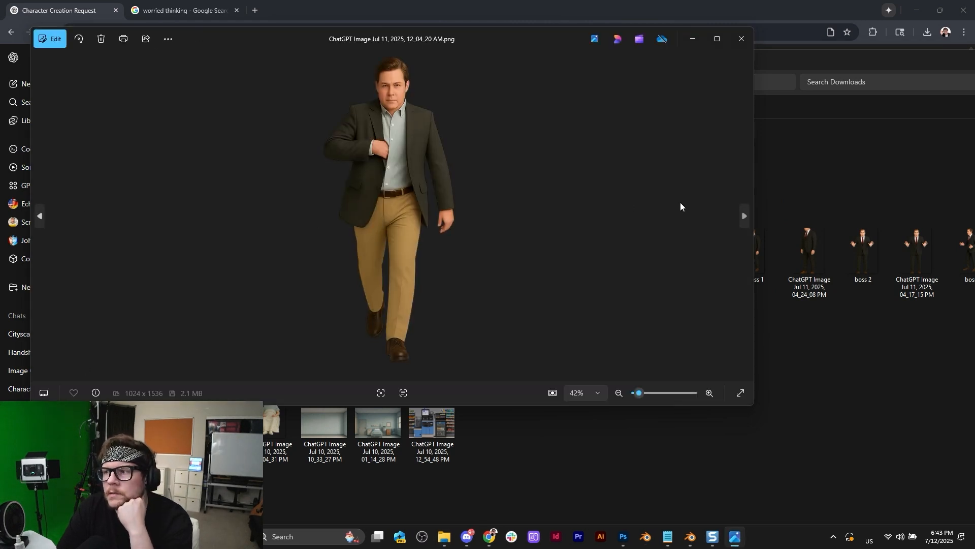
left_click(744, 216)
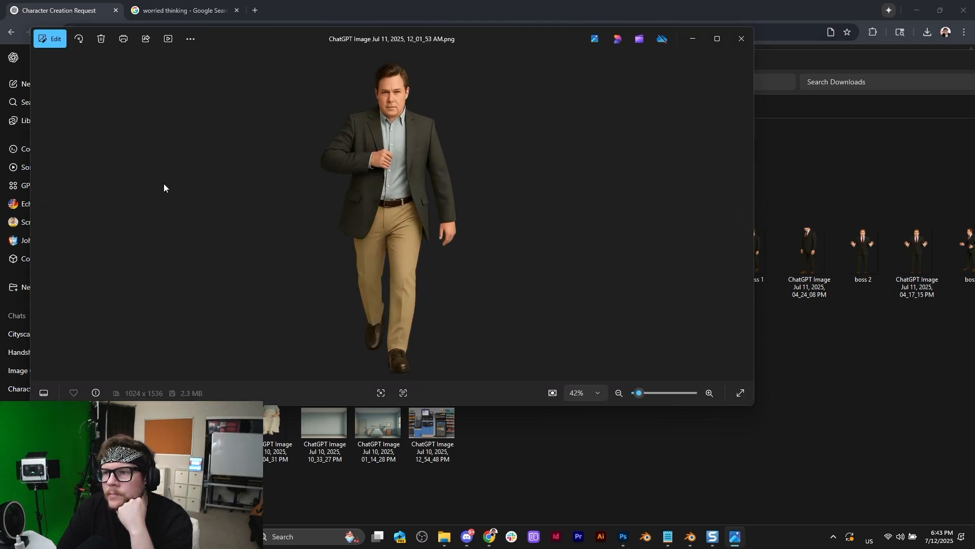
left_click(742, 216)
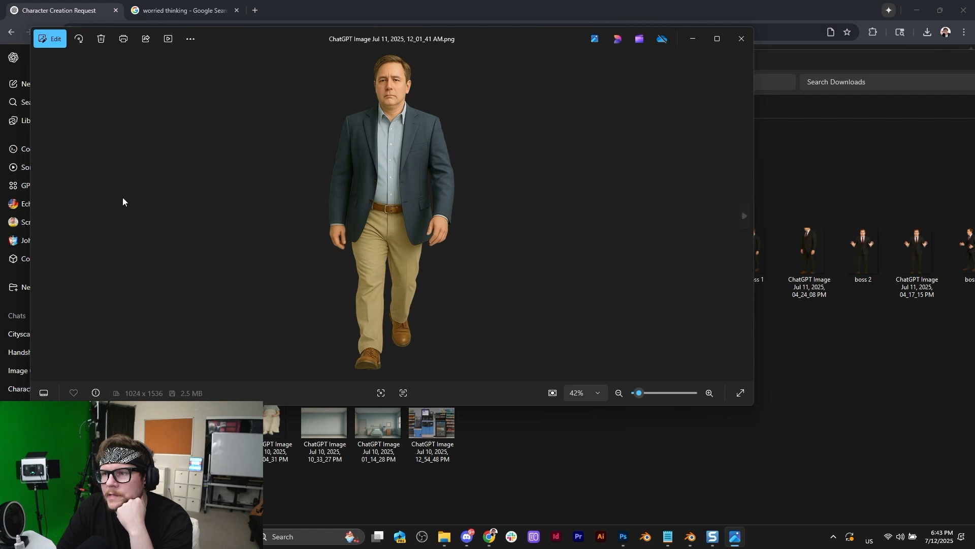
left_click(40, 218)
left_click(40, 218)
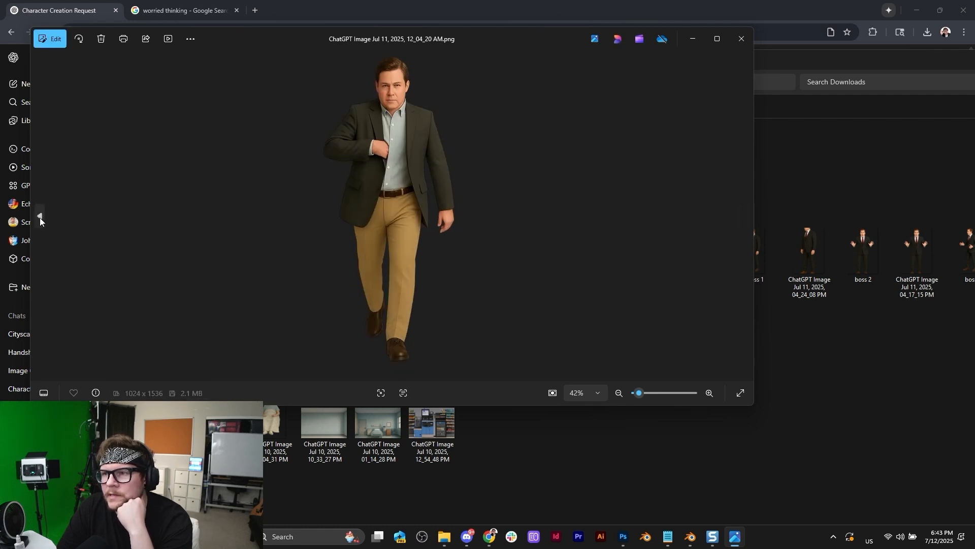
left_click(40, 218)
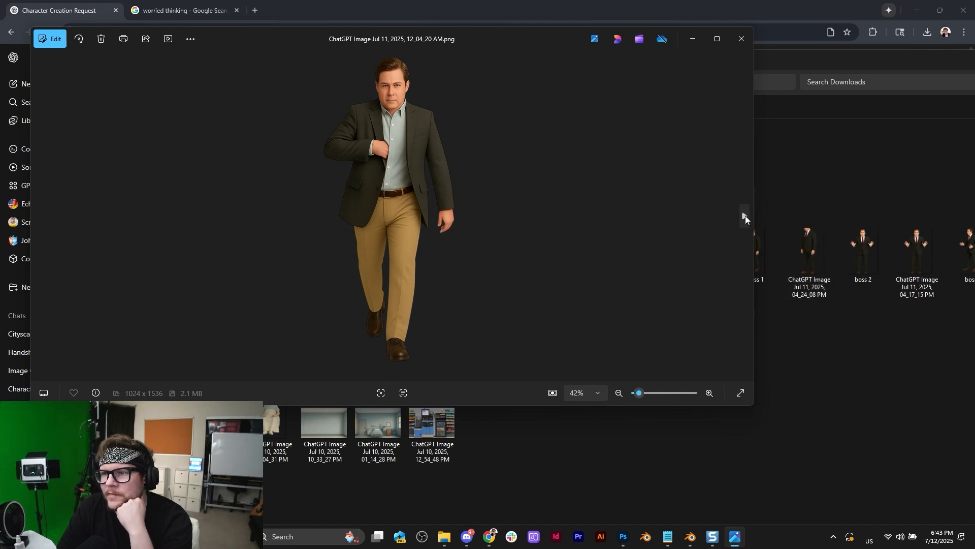
left_click(745, 216)
left_click(745, 215)
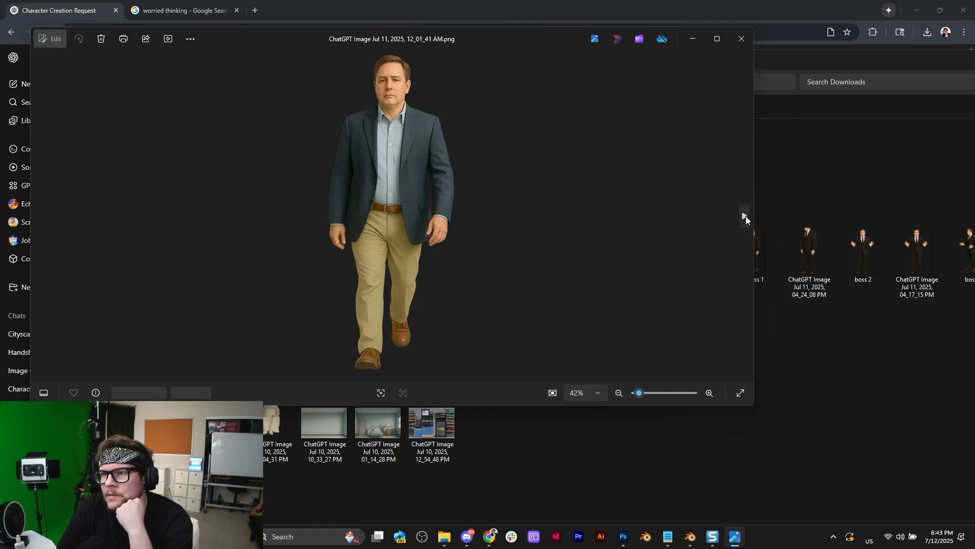
left_click(40, 216)
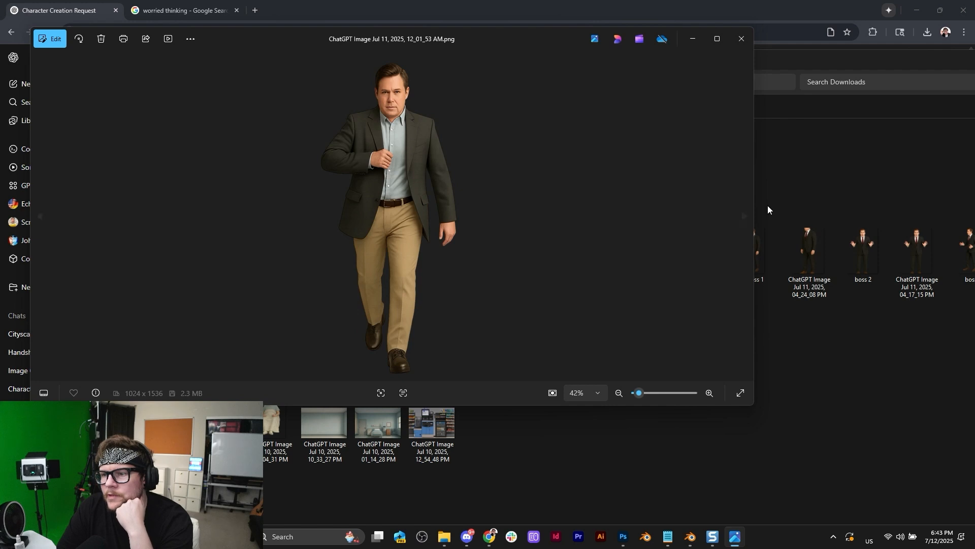
left_click(744, 214)
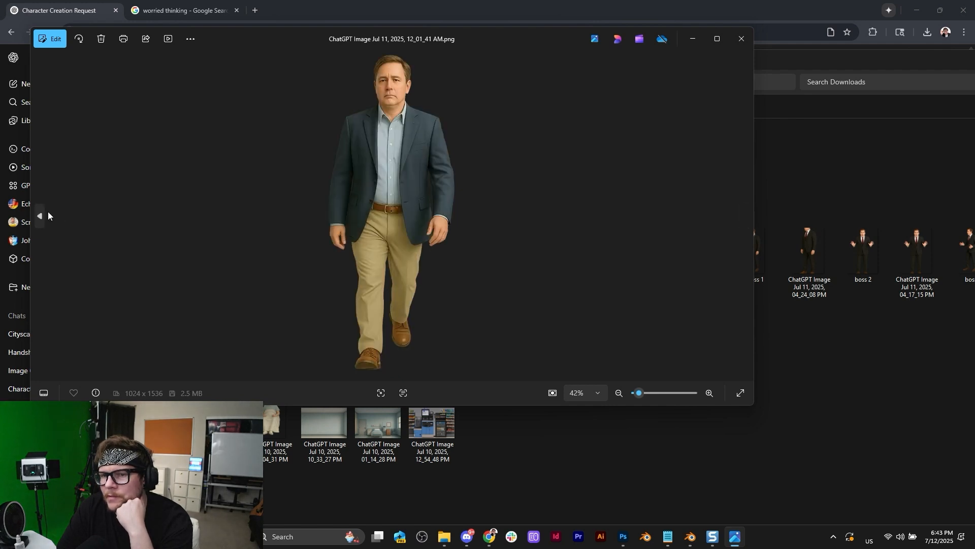
left_click(46, 213)
left_click(744, 216)
left_click(40, 215)
left_click(744, 216)
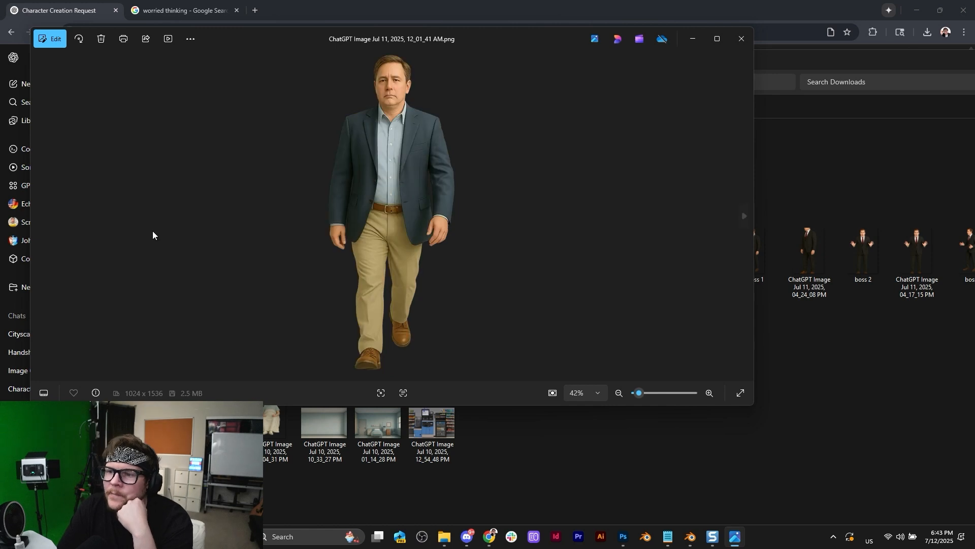
left_click(43, 213)
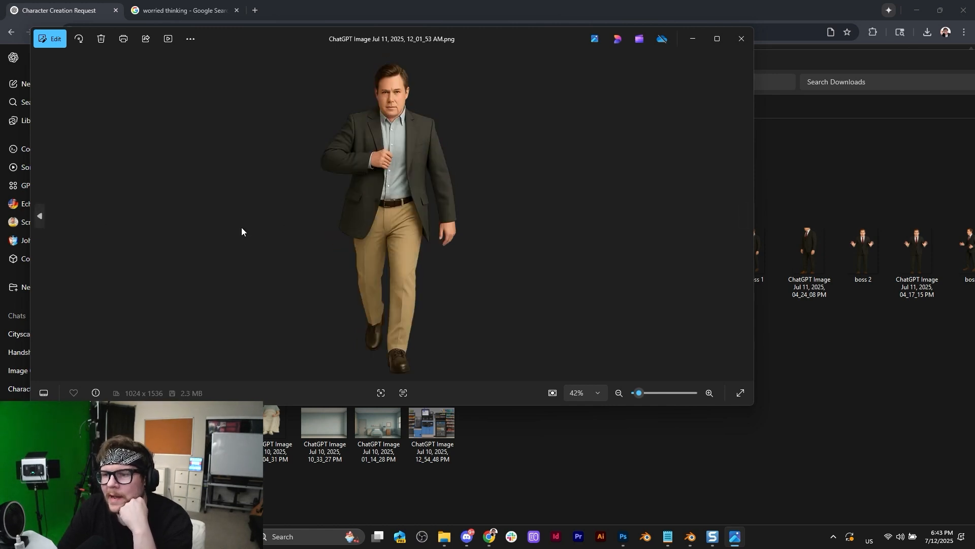
left_click(744, 217)
left_click(41, 218)
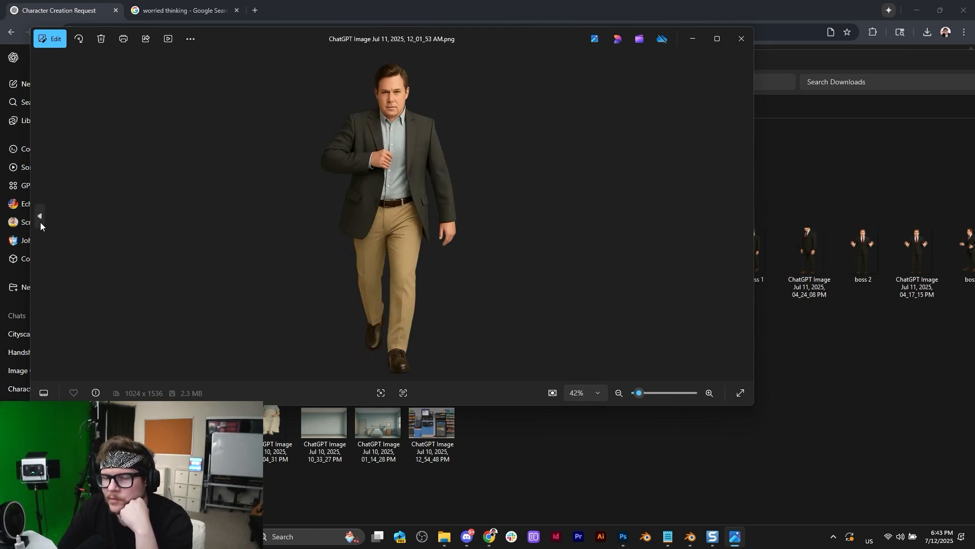
left_click(745, 216)
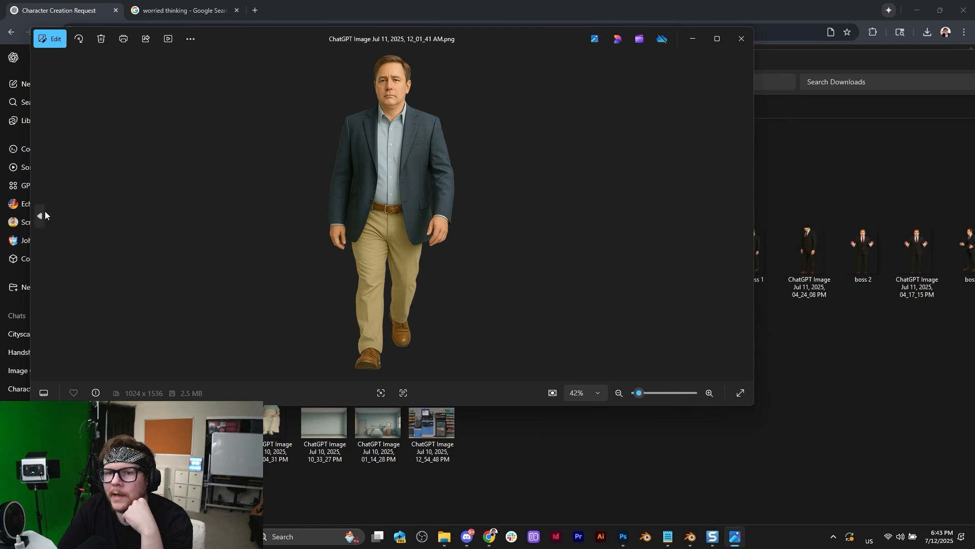
left_click(44, 214)
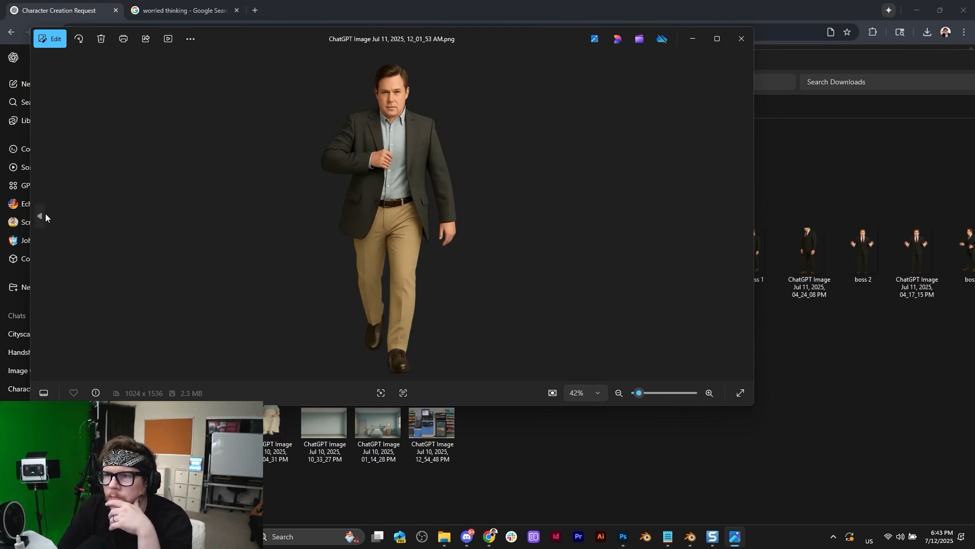
left_click(741, 39)
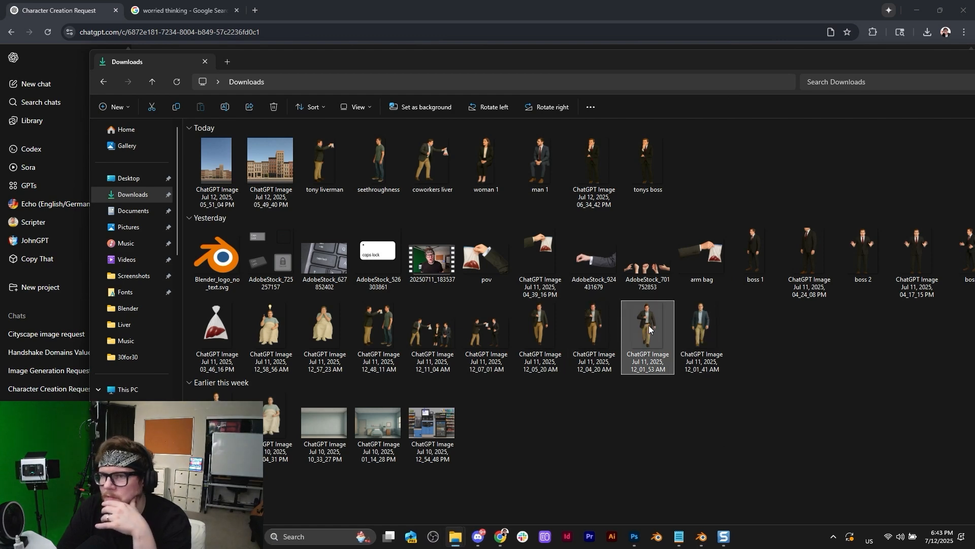
Step: Start a new ChatGPT chat and attach the 12_01_53 AM walking-man image from the Downloads folder
left_click_drag(614, 60, 974, 204)
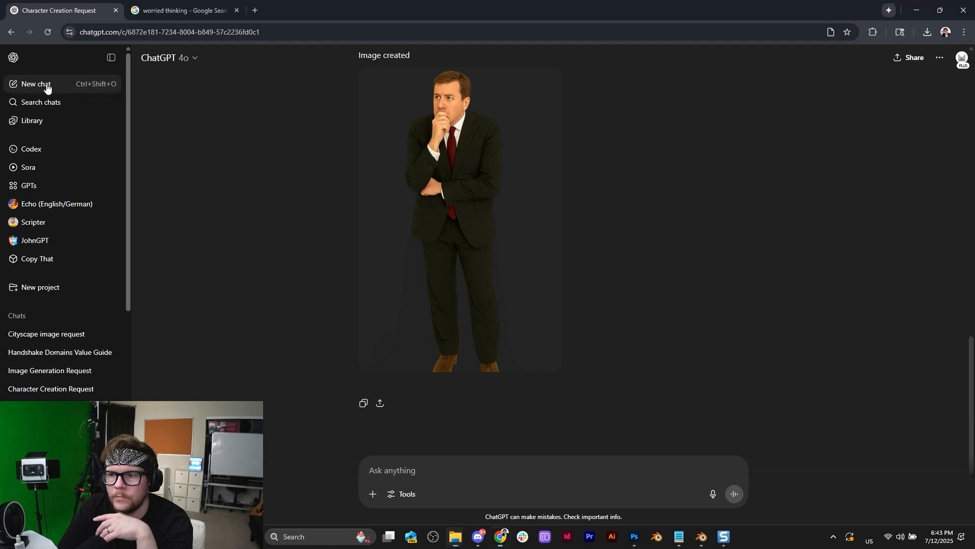
left_click(19, 85)
left_click_drag(974, 304, 490, 259)
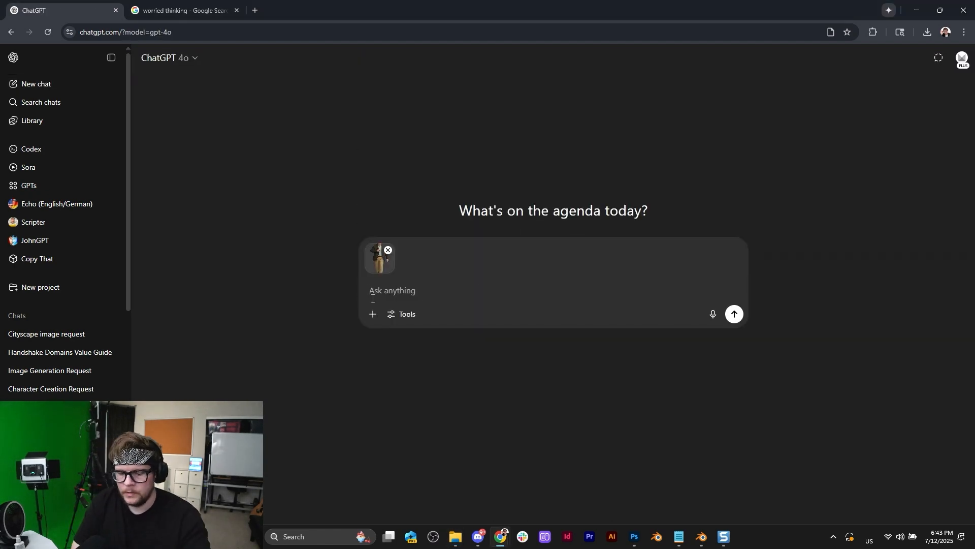
Step: Submit the prompt "Please recreate this charater hyperrealistic, and standing facing straight with his arms crossed like hes waiting for an apology. full body transparent png"
type("Please recreate this")
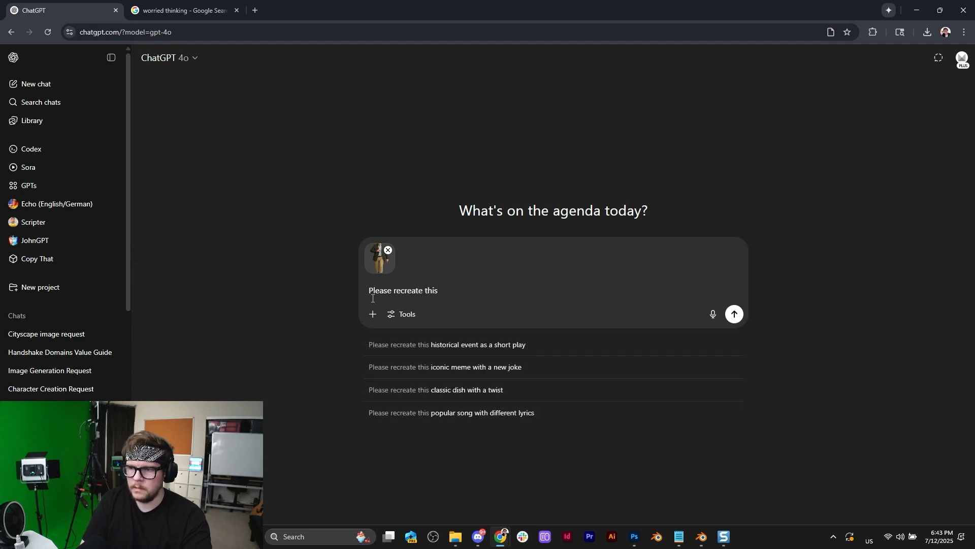
type(" charater")
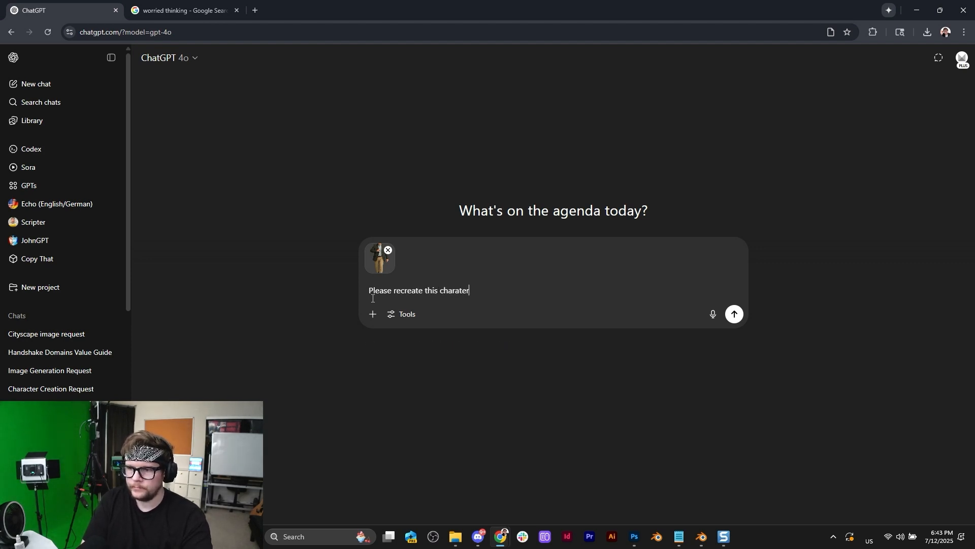
type(" hyperrealistic, and")
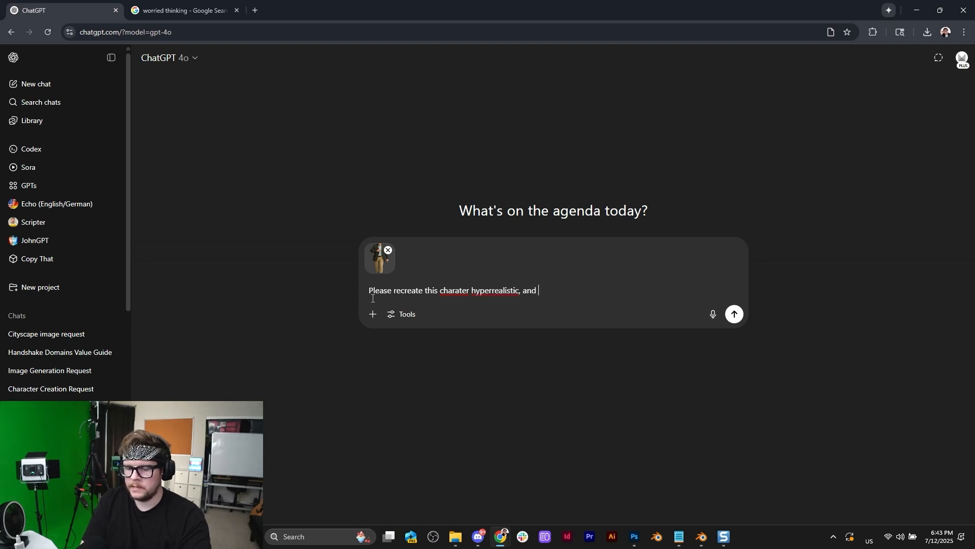
type(" standing ")
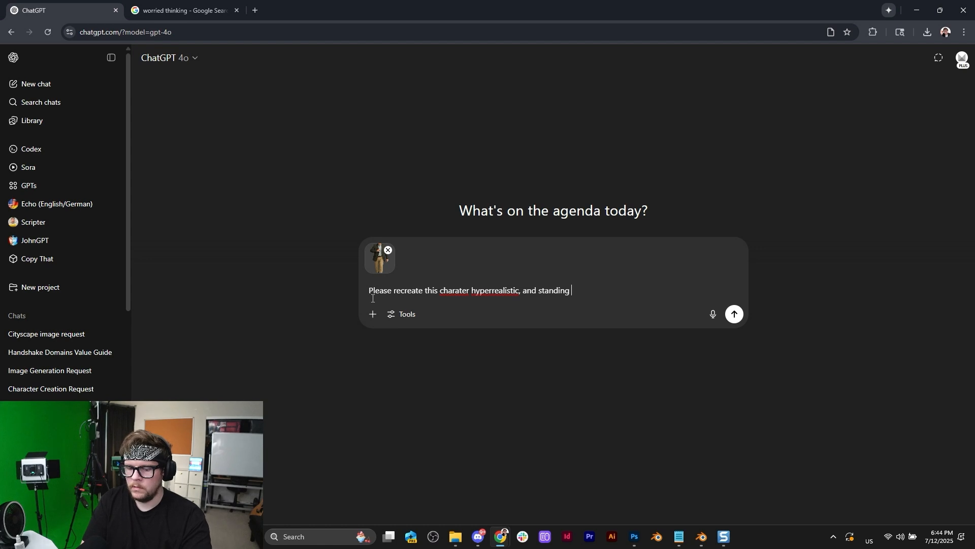
type("facing straig")
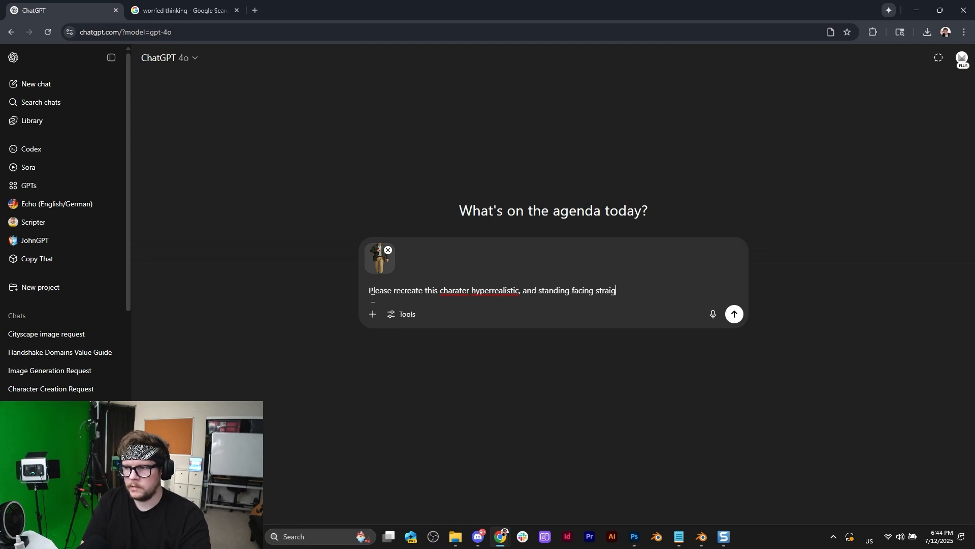
type("ht with his ")
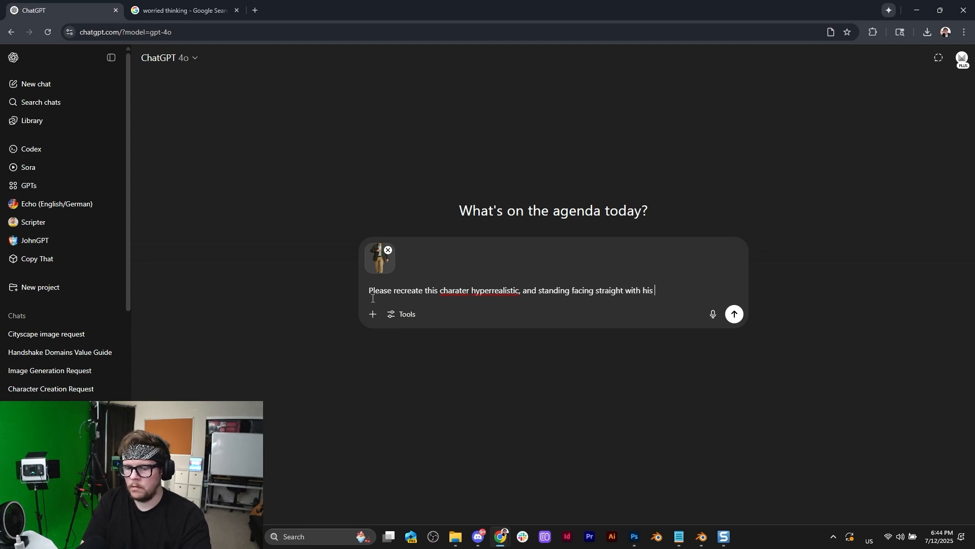
type("arms crossed")
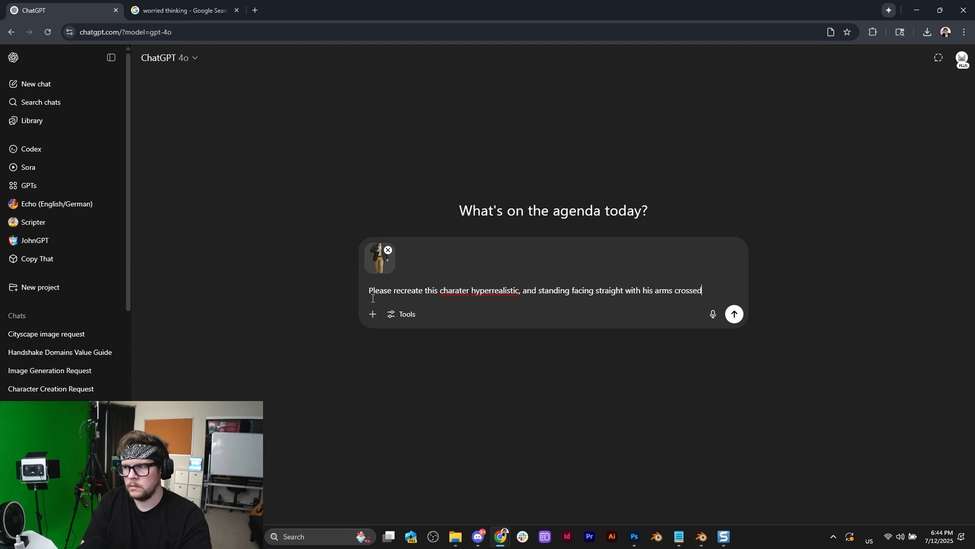
type(" like hes waiting for an apology. full body transparent png")
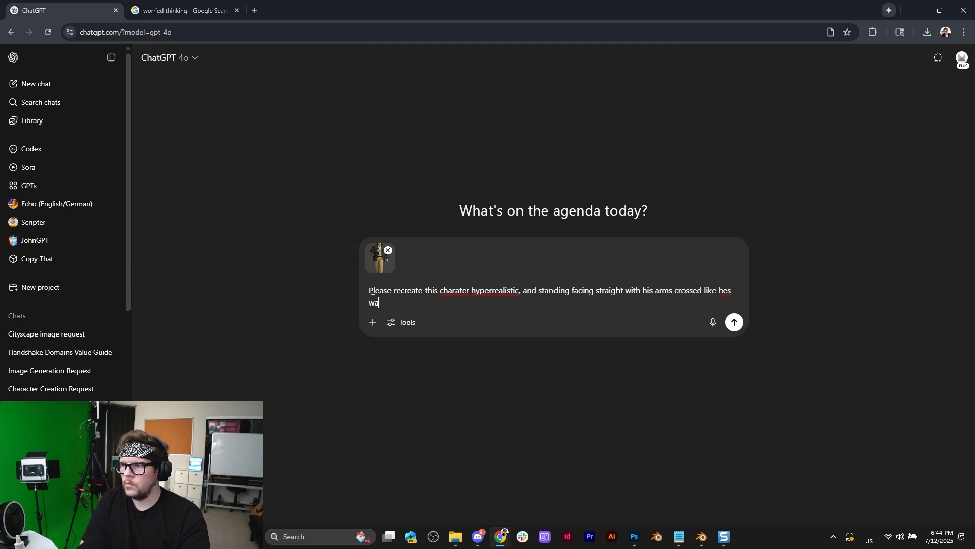
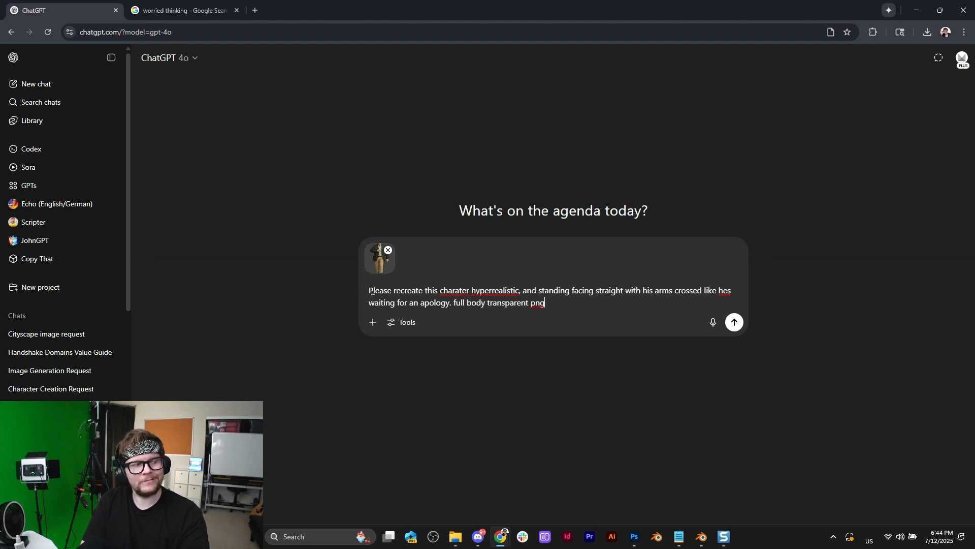
key("Return")
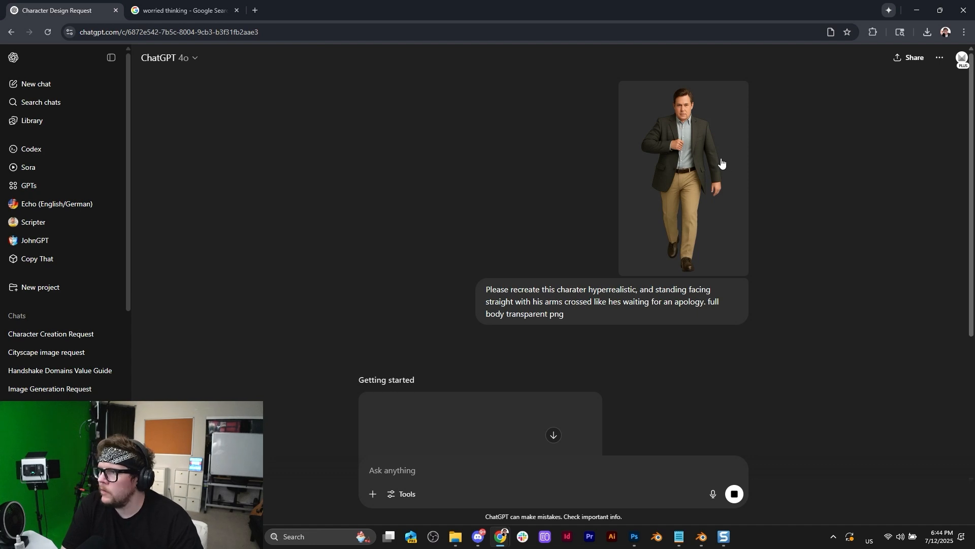
Step: Examine the attached character enlarged and the older Downloads images, and check the progress of the image generation
left_click(685, 147)
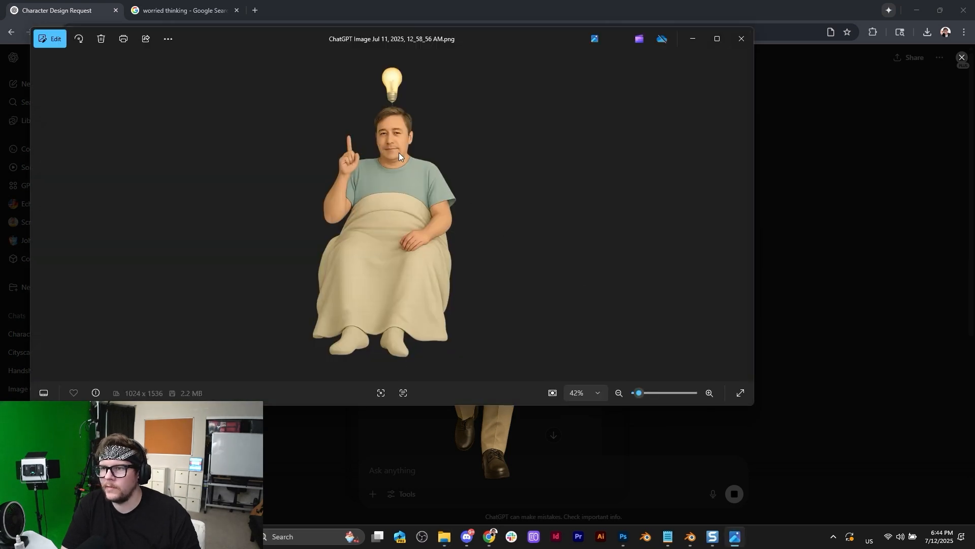
left_click(742, 222)
left_click(740, 223)
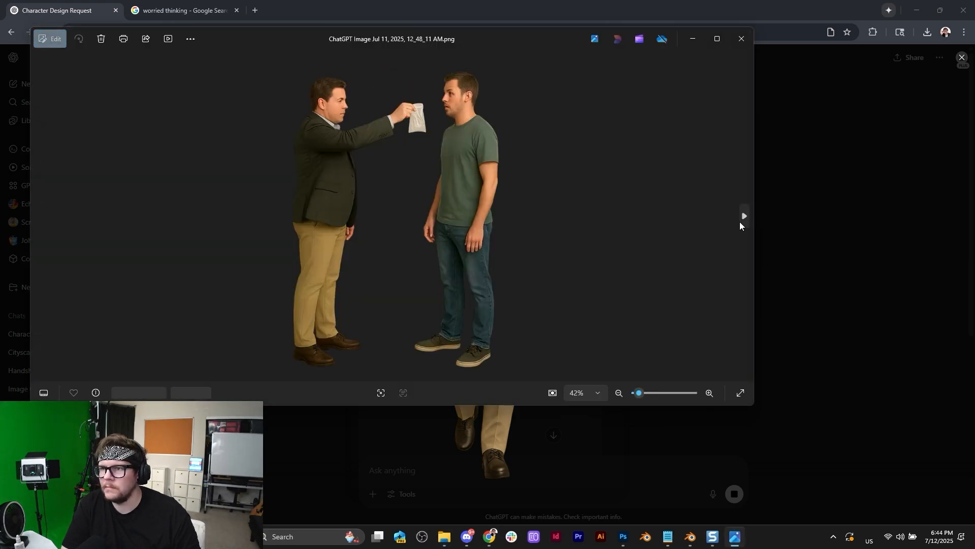
left_click(741, 39)
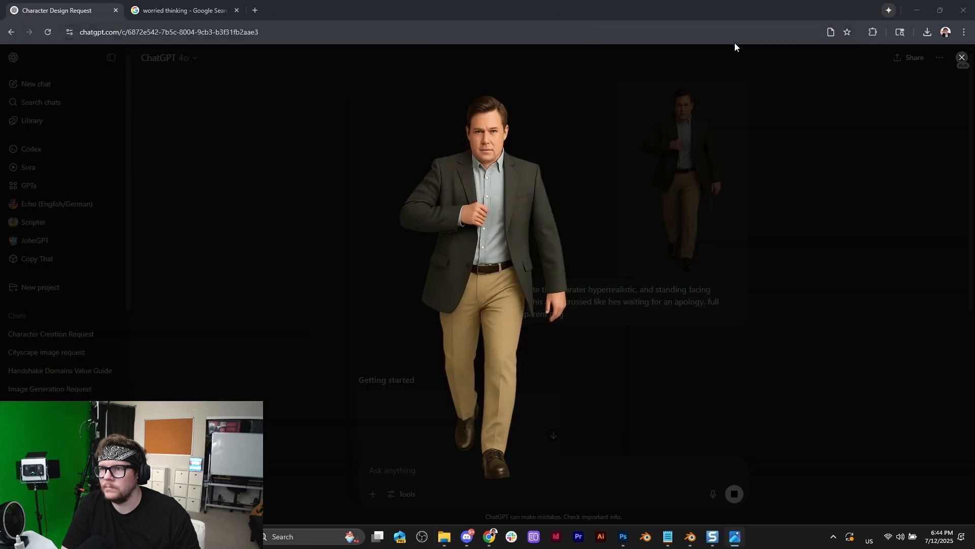
left_click(841, 309)
scroll(841, 309, "down", 5)
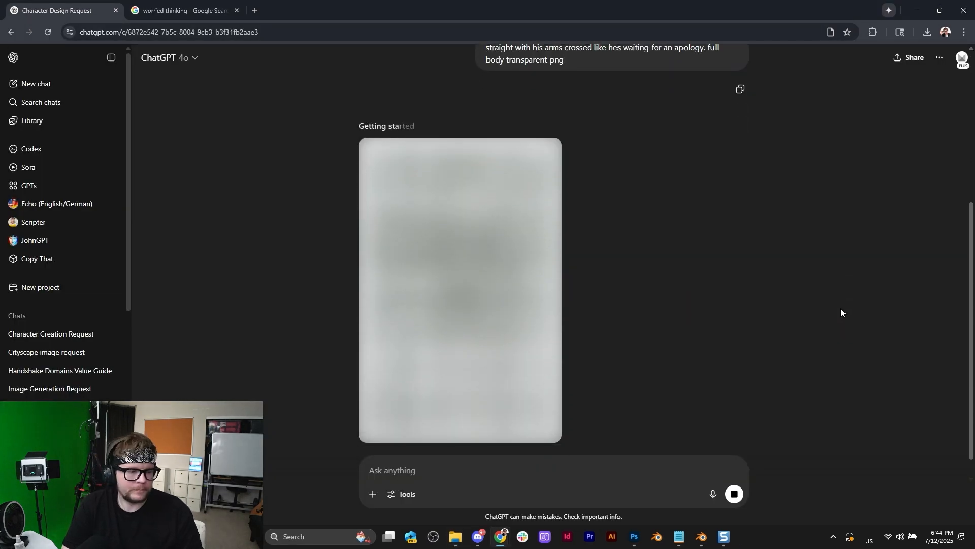
Step: Switch to the office 7 project in Blender and preview the boss's walk from frame 700 to around frame 790
left_click(701, 537)
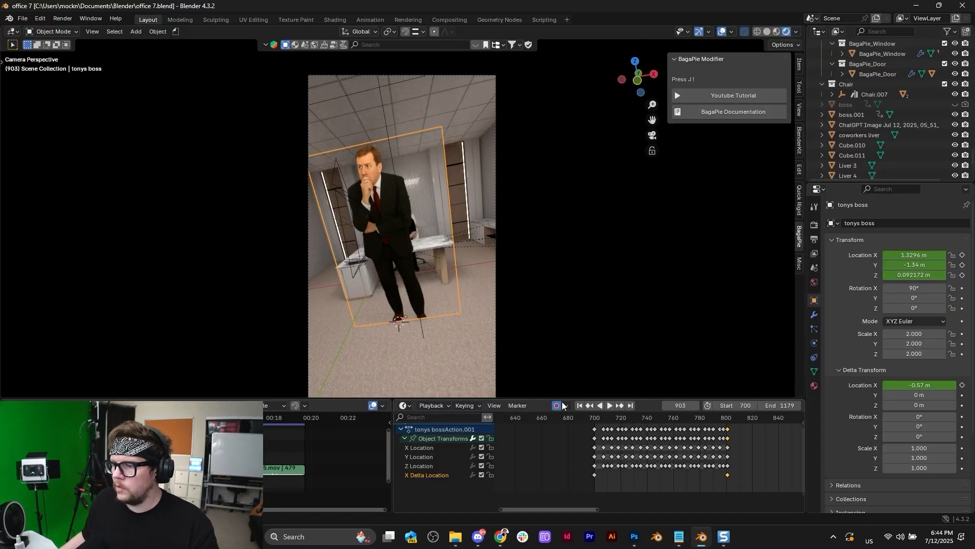
left_click(603, 422)
key("space")
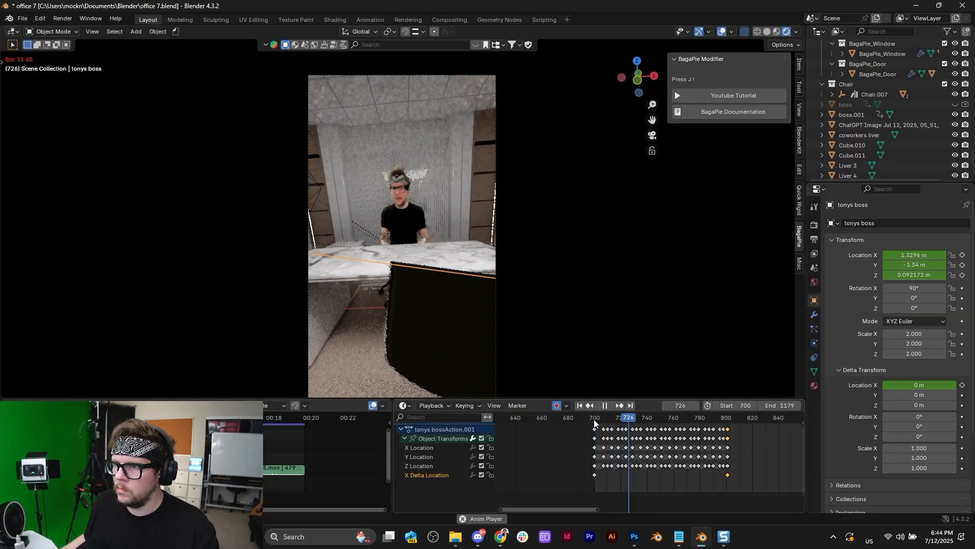
key("space")
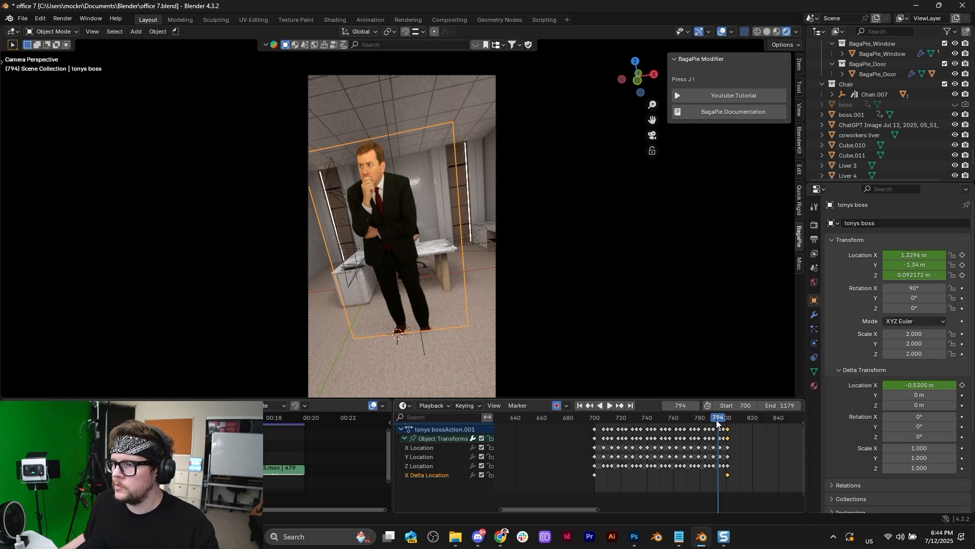
mouse_move(719, 424)
left_mouse_down()
mouse_move(732, 424)
mouse_move(715, 423)
left_mouse_up()
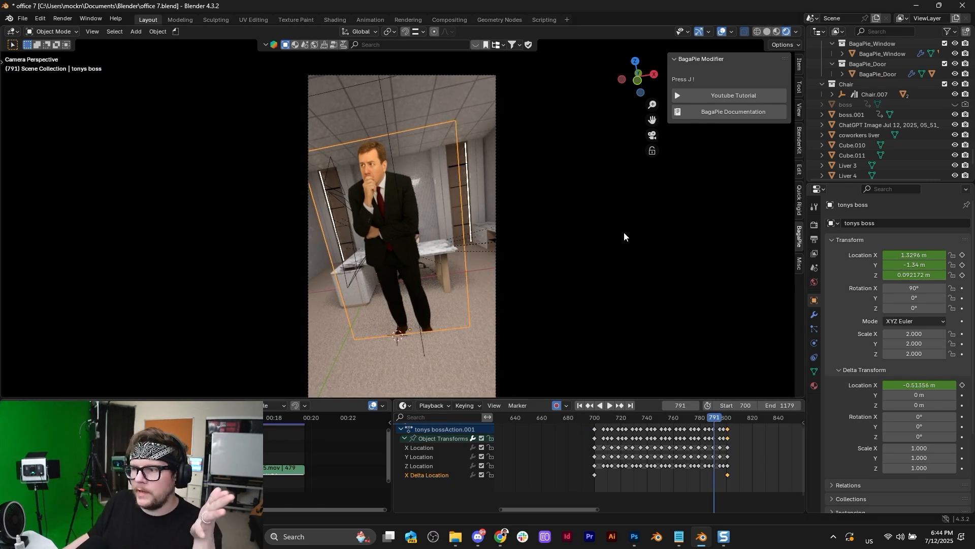
key("space")
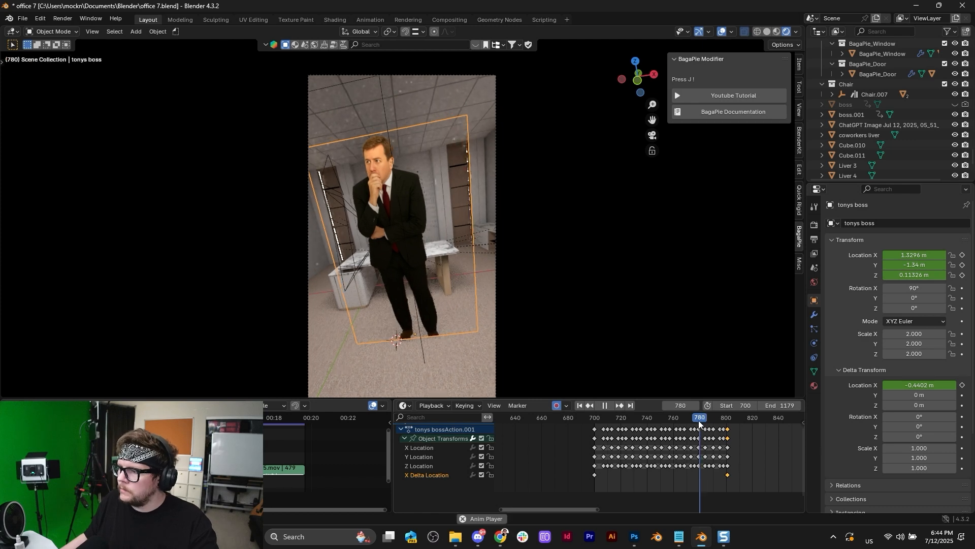
Step: Stop playback at frame 790, keyframe the camera's transforms there, and advance the animation to frame 807
left_click(694, 426)
key("space")
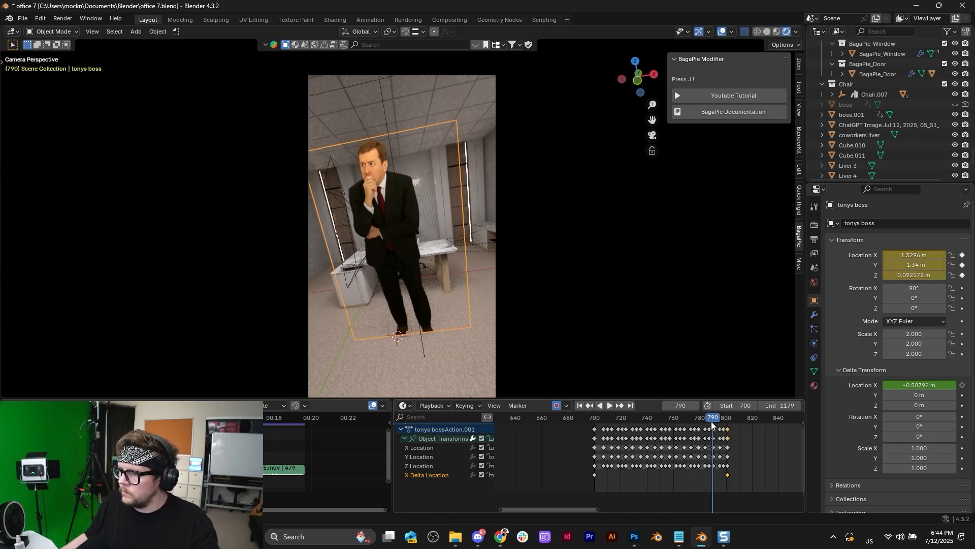
left_click(491, 74)
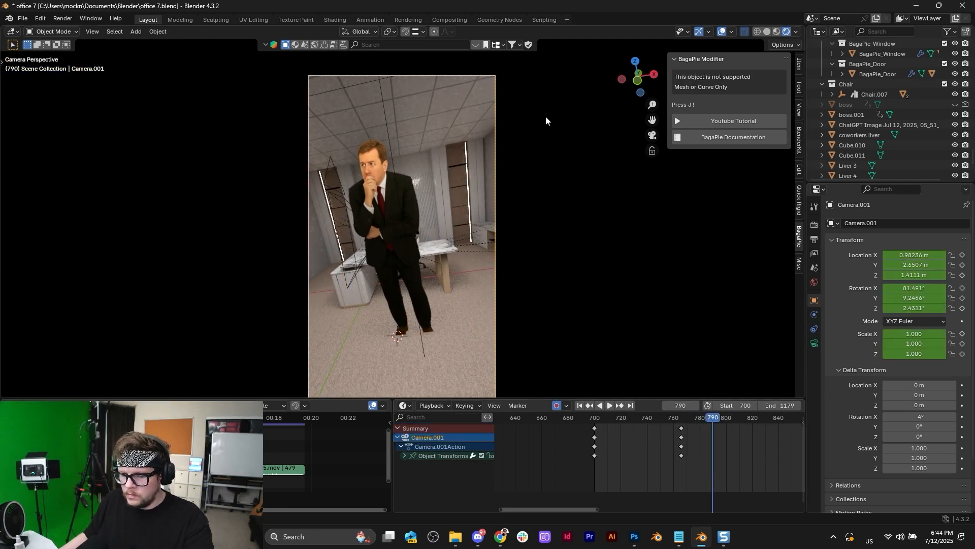
key("space")
key("space")
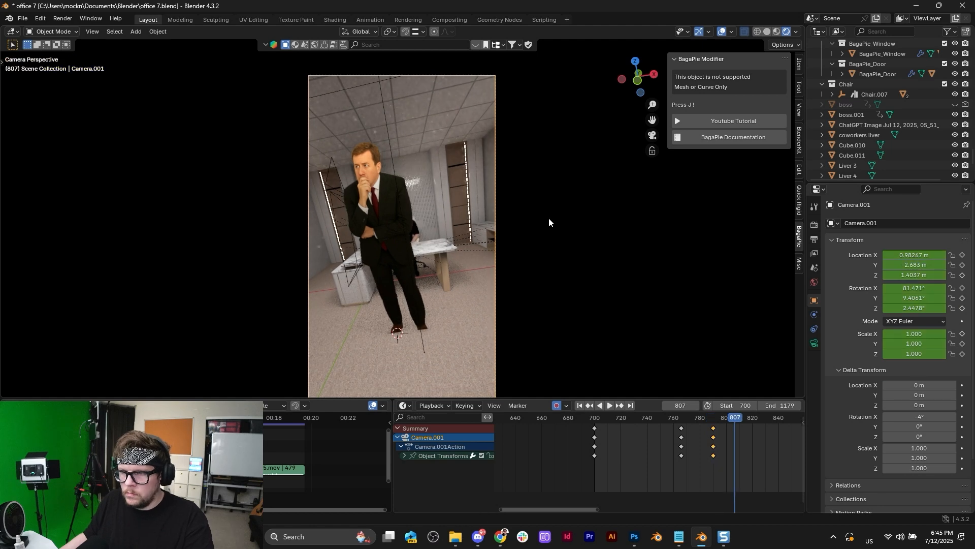
Step: Rotate the camera about 74° around global Z at frame 807 so it faces the doorway wall
key("r")
key("z")
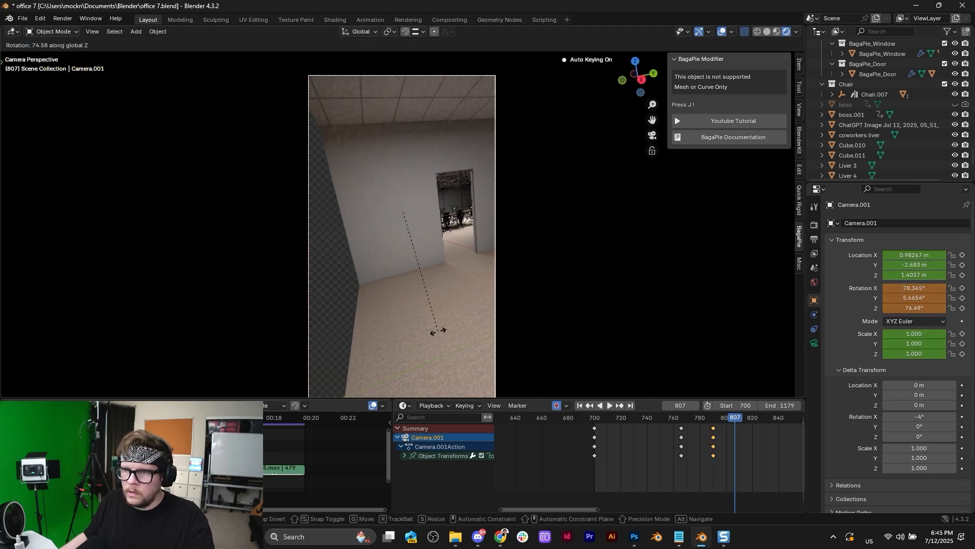
left_click(455, 327)
Step: Move the camera along global X and Y to about X -0.27 m, Y -0.90 m, bringing the doorway into frame
key("g")
key("x")
key("y")
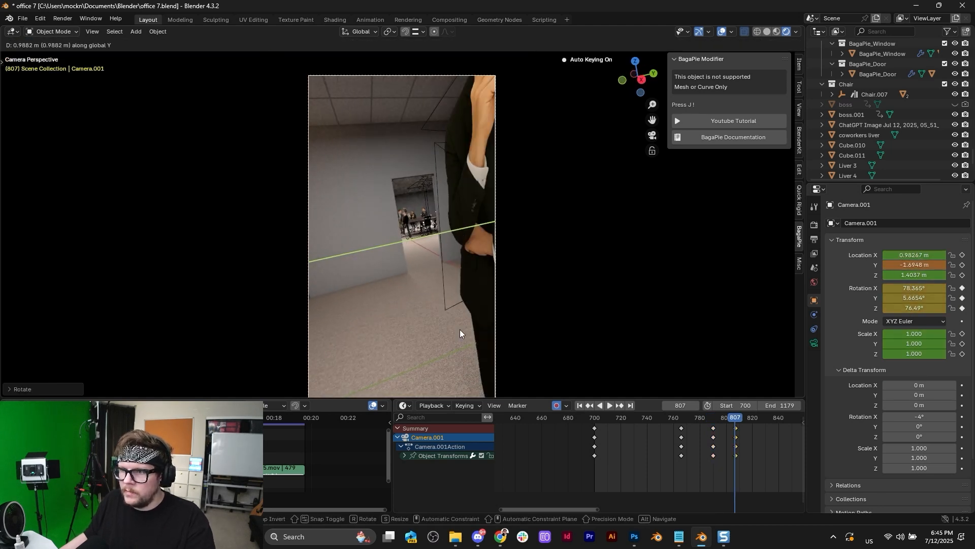
left_click(461, 333)
key("g")
key("x")
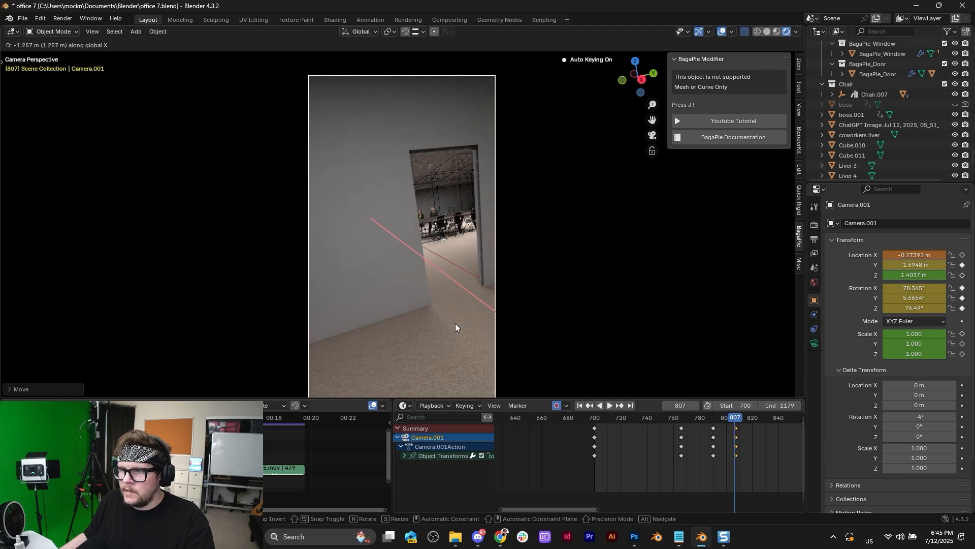
key("y")
left_click(634, 277)
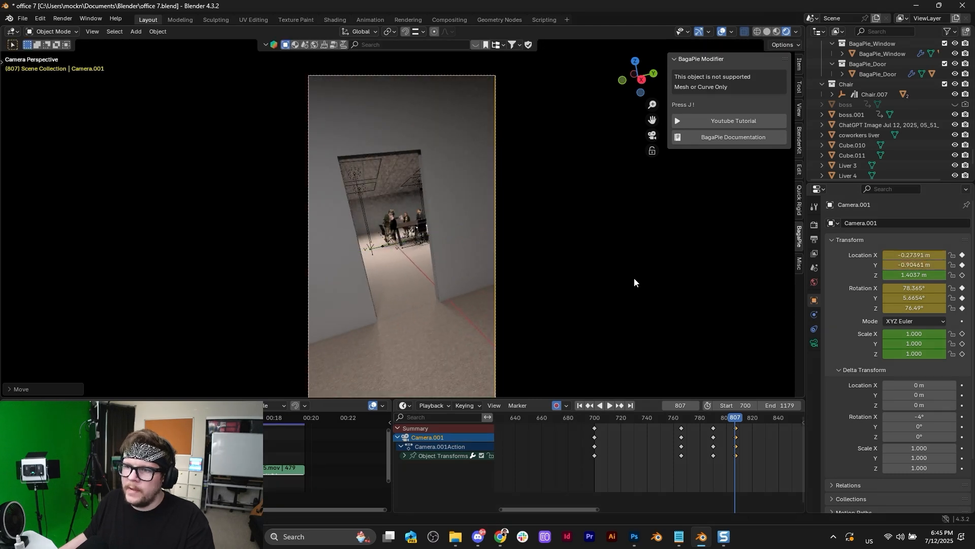
Step: Level and turn the camera to about -3.6° Y and 83.8° Z rotation, and dolly it forward to about X -0.64 m
key("r")
left_click(626, 200)
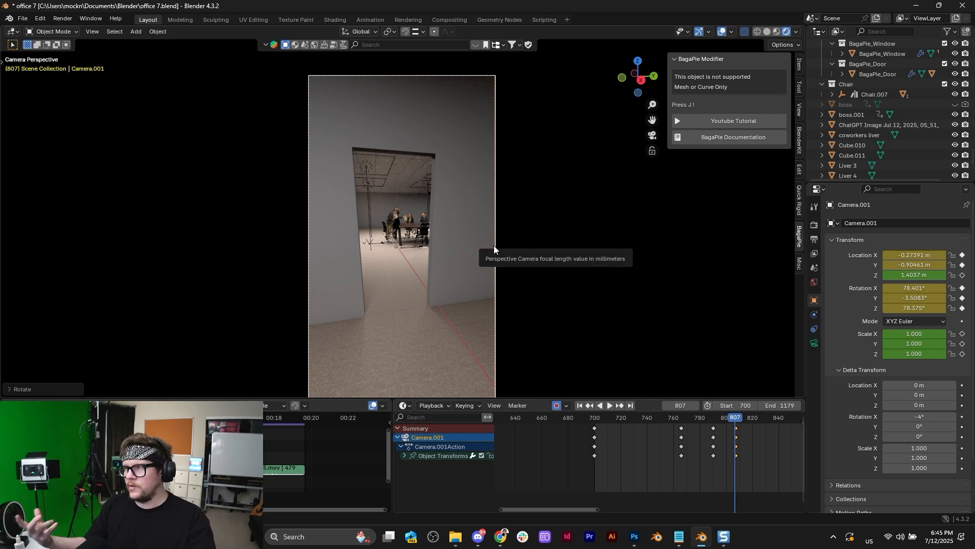
key("r")
key("z")
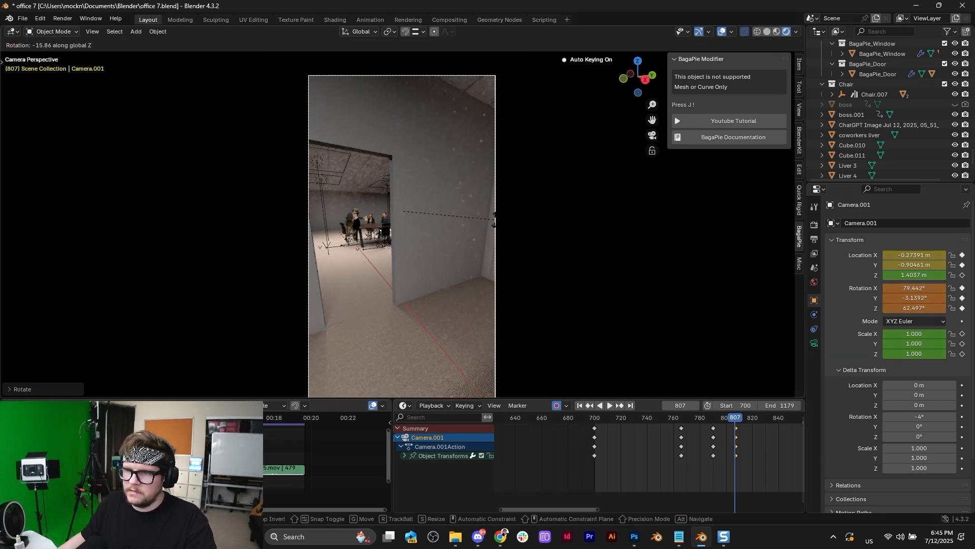
left_click(494, 258)
key("g")
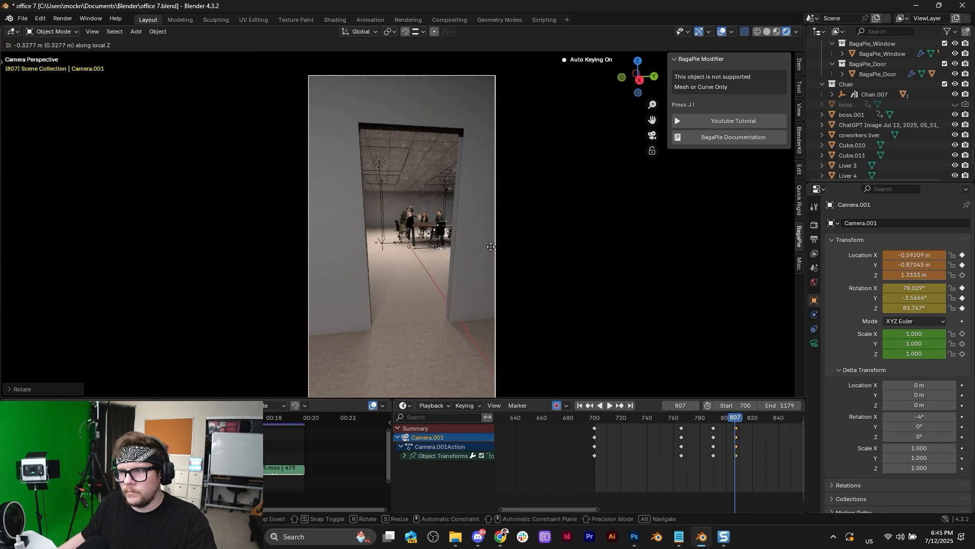
left_click(436, 203)
Step: Hide the Liver 3 and coworkers liver planes in the conference room
scroll(416, 191, "up", 5)
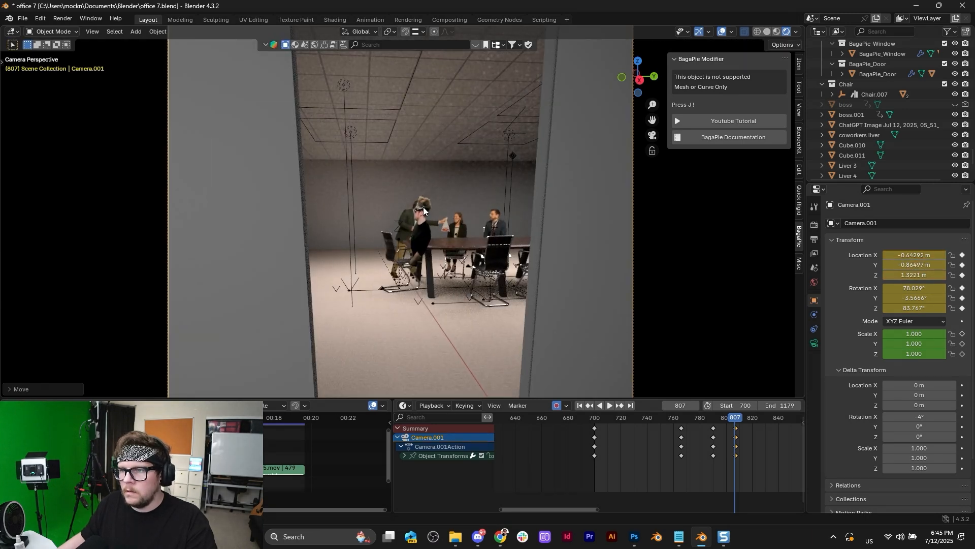
left_click(423, 206)
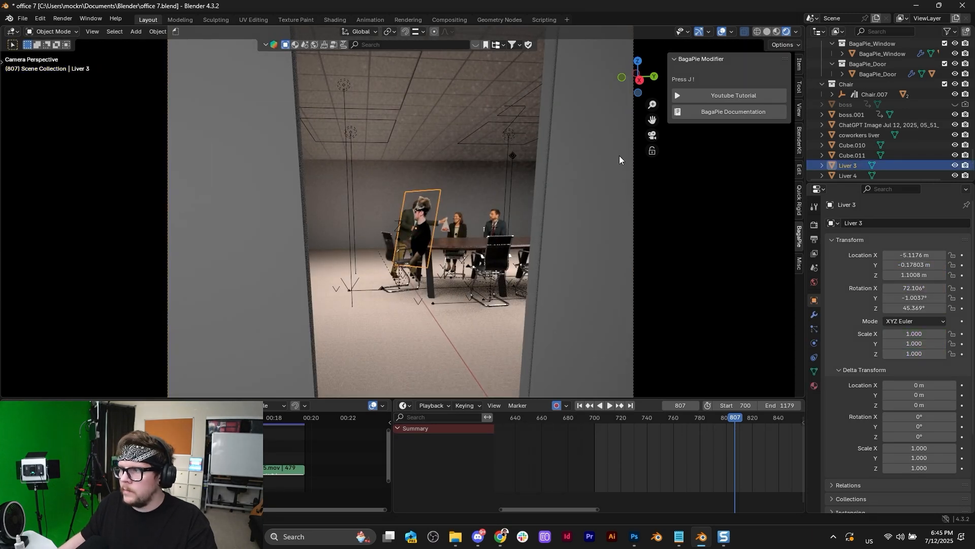
left_click(955, 165)
left_click(422, 202)
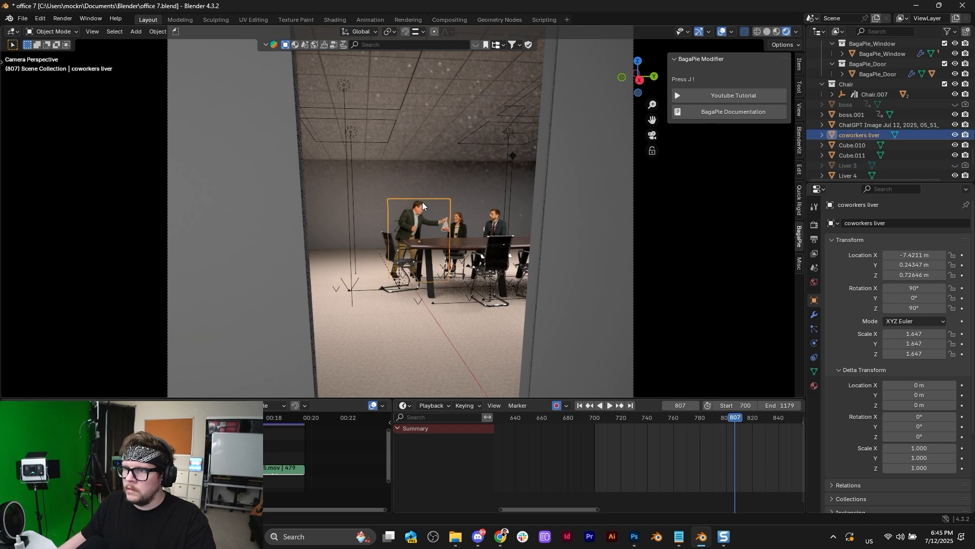
left_click(955, 135)
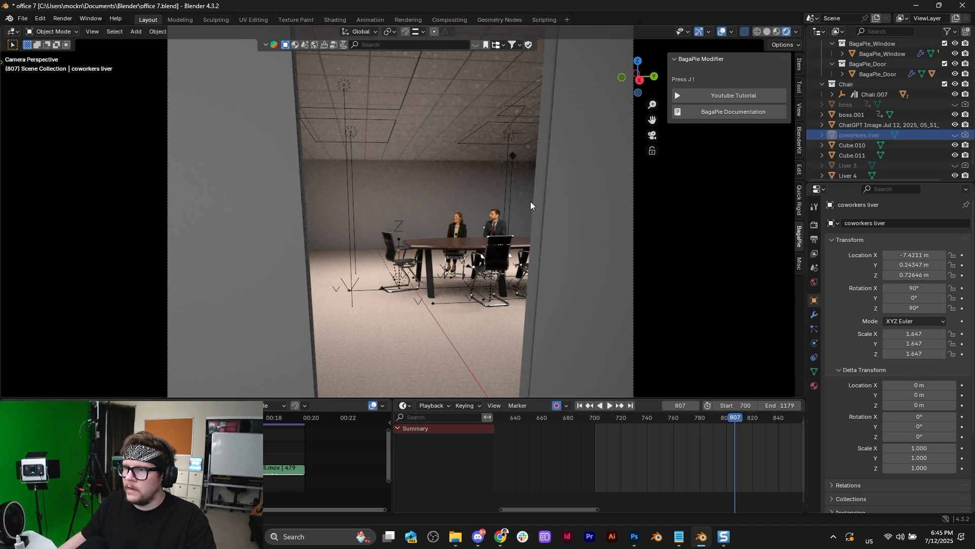
Step: Rotate the seated woman 1 plane 180° around global Z
left_click(463, 214)
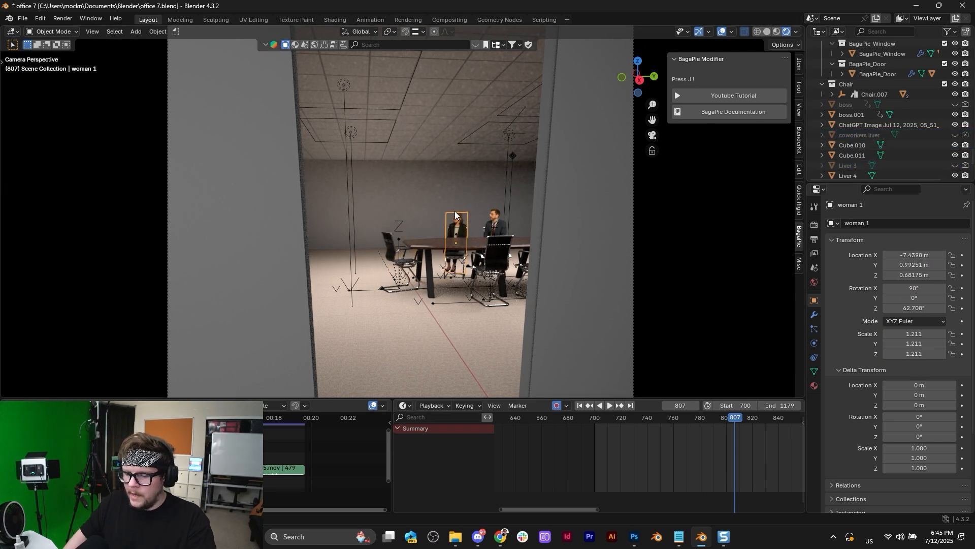
type("rz")
type("180")
key("Return")
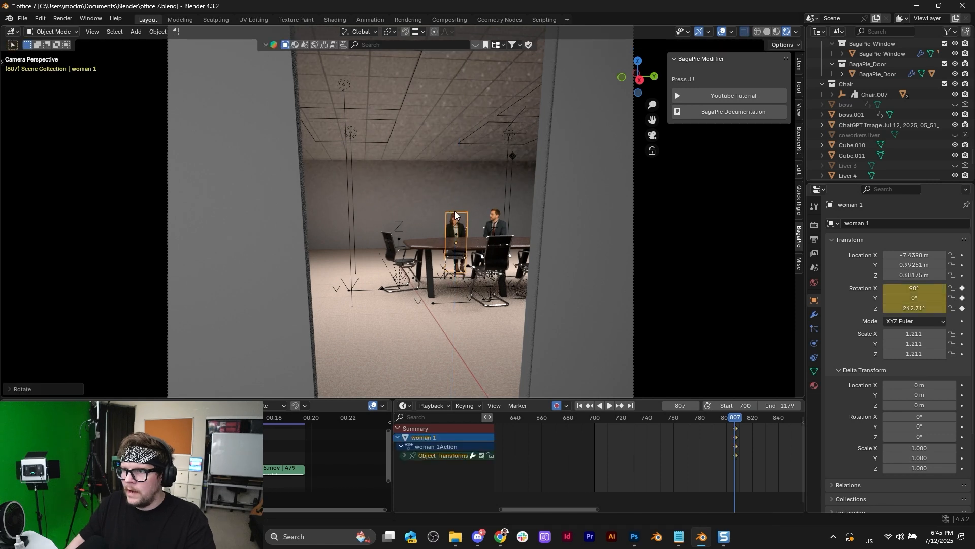
left_click(474, 194)
Step: Select the seated man 1 plane at the conference table
left_click(497, 216)
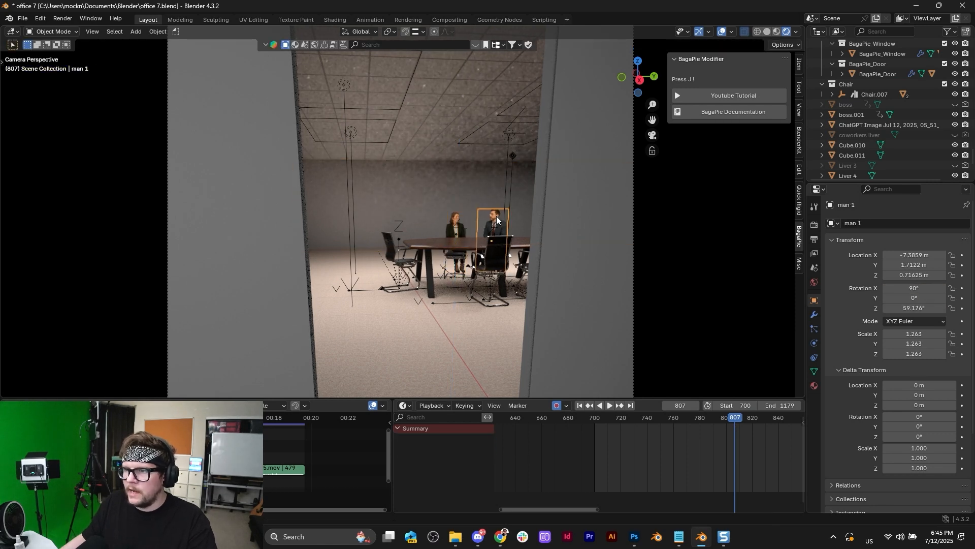
Step: Delete the keyframes of the seated woman, woman 1, at frame 807
left_click(450, 223)
scroll(532, 214, "down", 5)
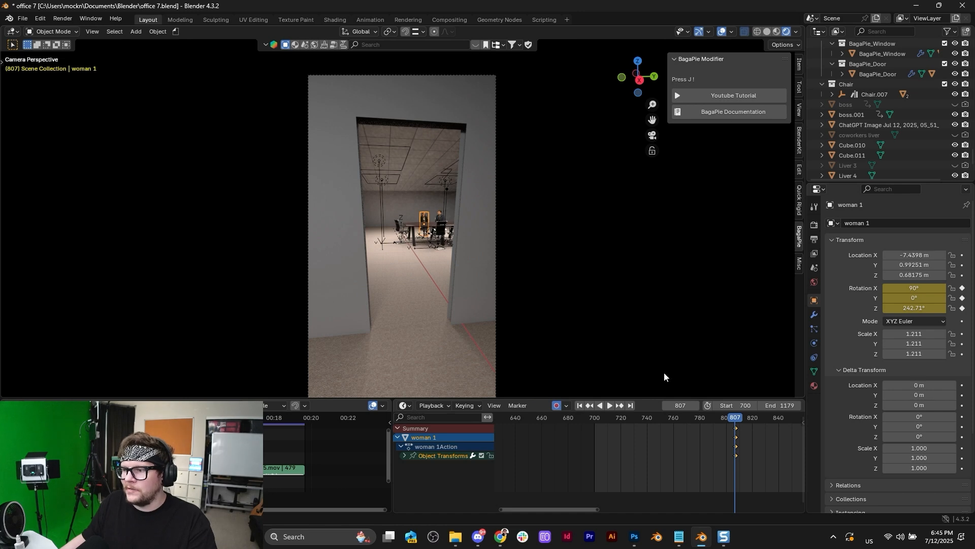
key("x")
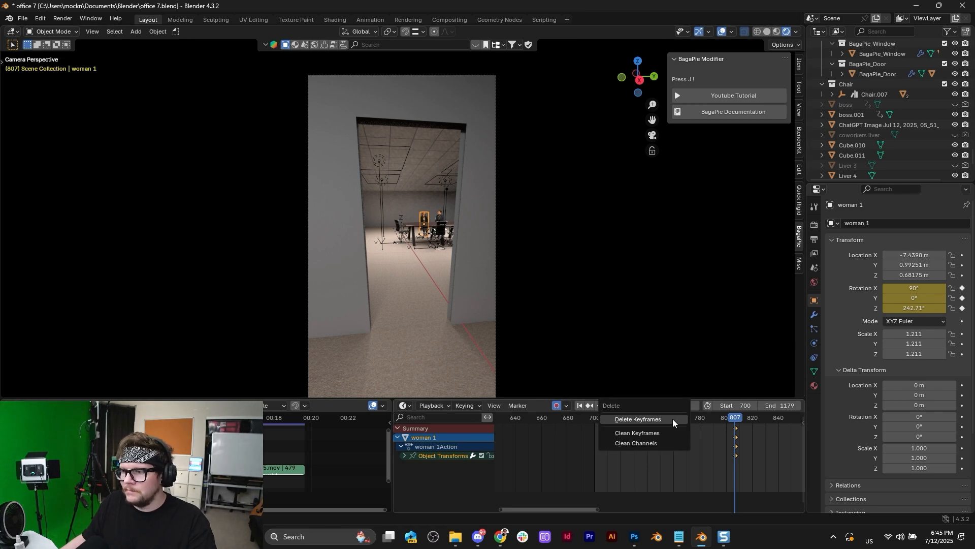
left_click(672, 418)
Step: Play the animation from frame 700 and replay the camera turn toward the meeting-room doorway
left_click(579, 405)
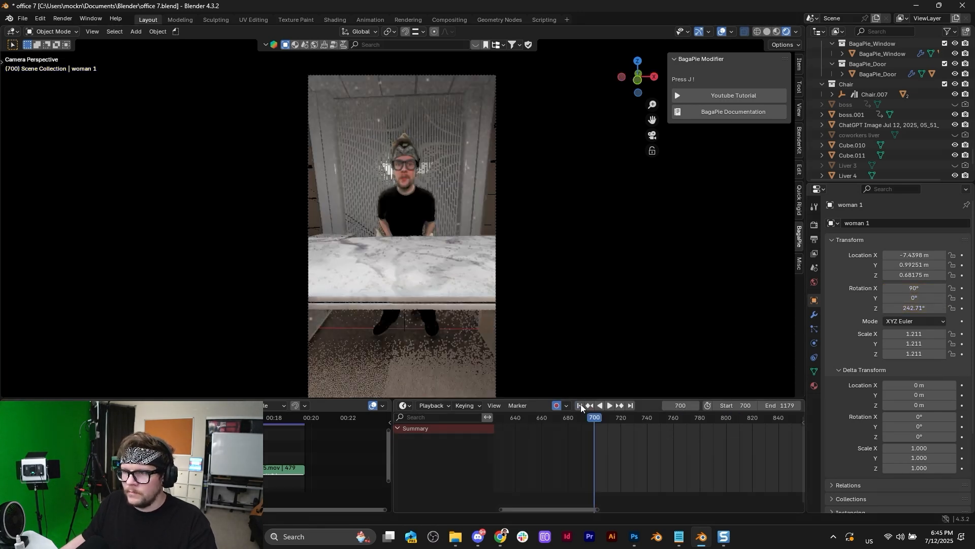
key("space")
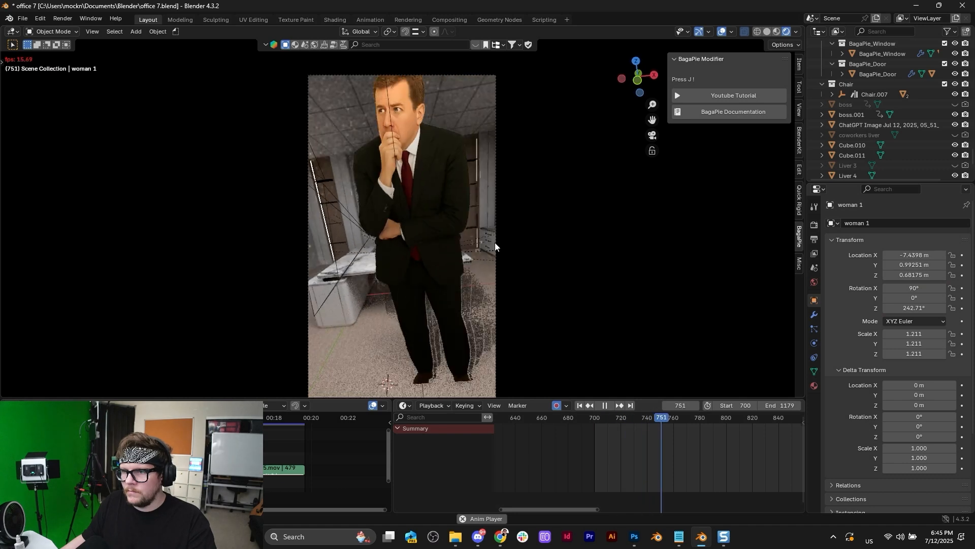
key("space")
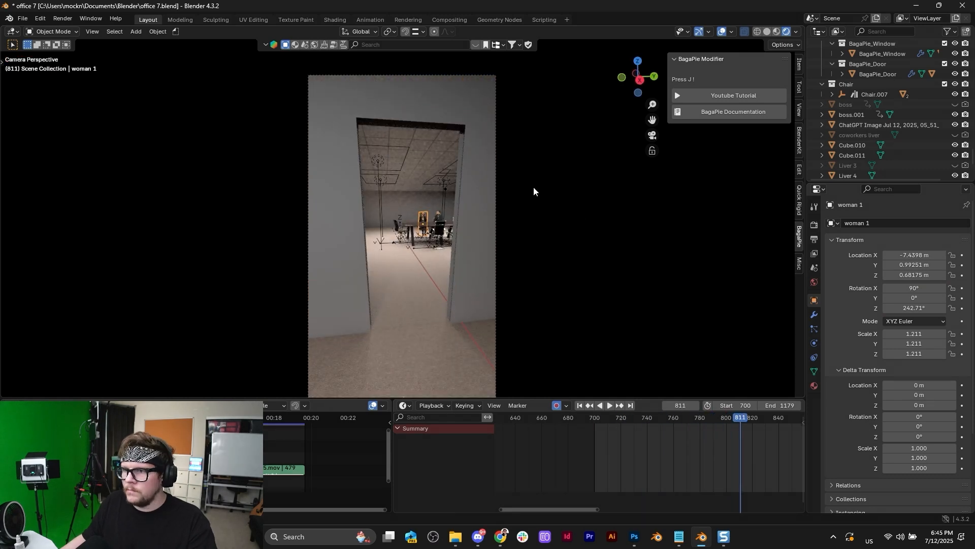
left_click(701, 417)
key("space")
key("space")
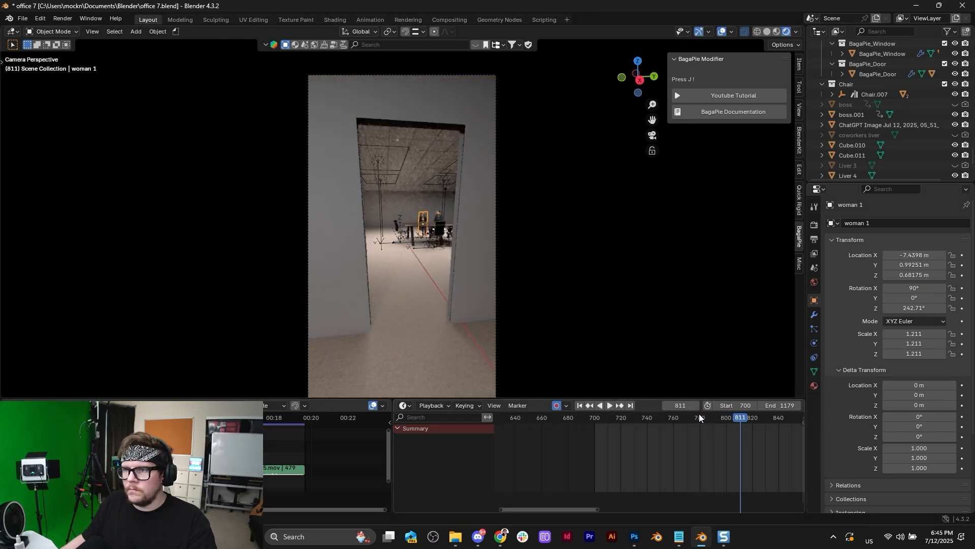
left_click(695, 417)
key("space")
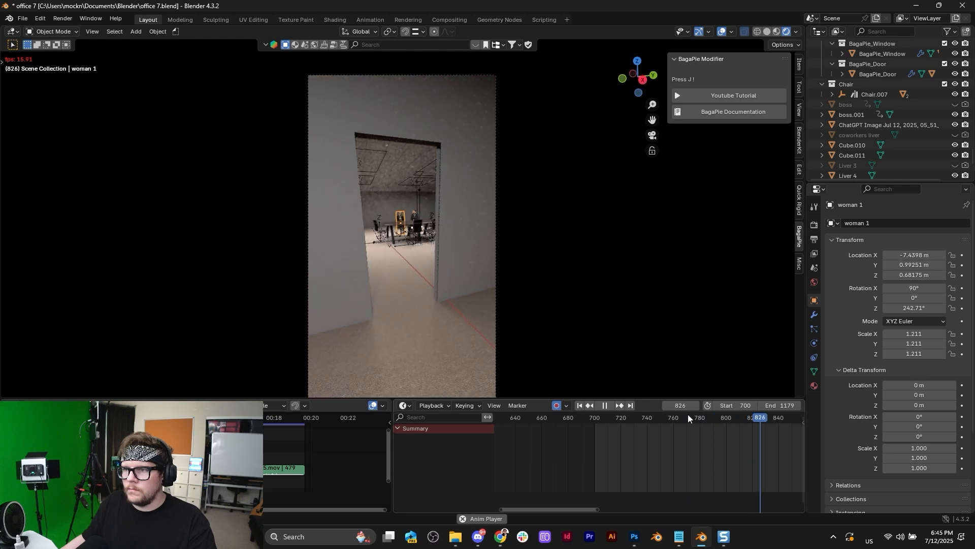
key("space")
Step: Delete the last keyframe of Camera.001, near frame 890
left_click(453, 73)
left_click(455, 75)
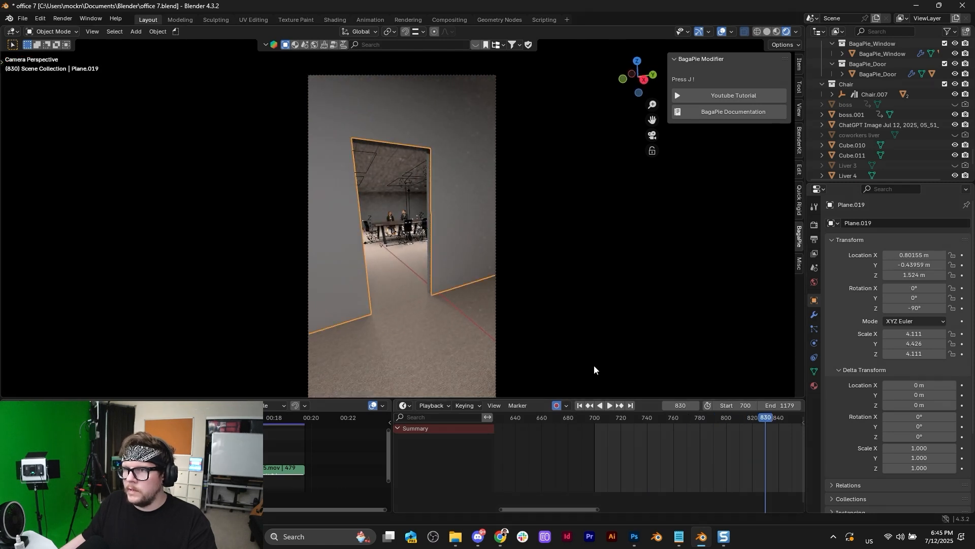
scroll(711, 457, "down", 5)
left_click_drag(698, 424, 696, 418)
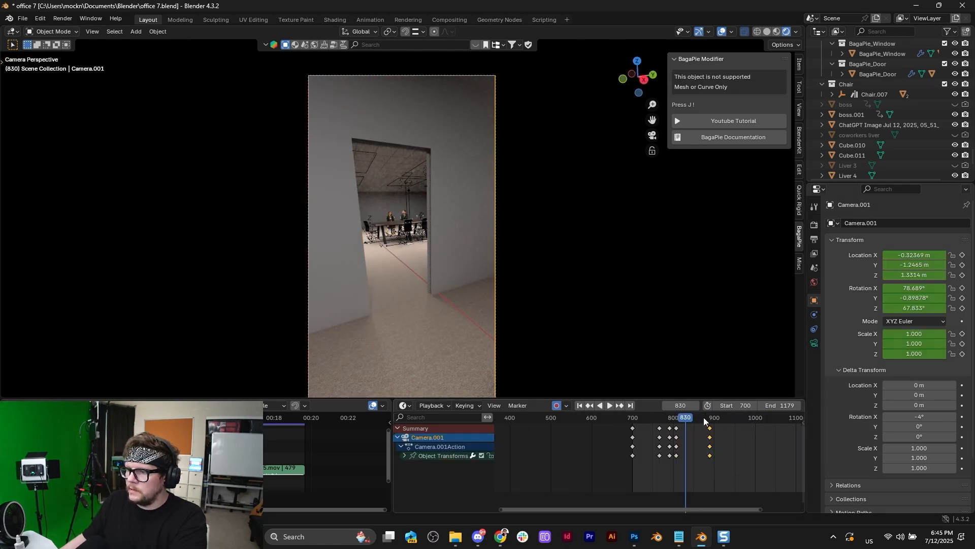
key("Delete")
Step: At frame 830, move Camera.001 slightly forward along its local Z axis and tilt it to an X rotation of about 79.8°
scroll(711, 446, "up", 6)
key("g")
key("z")
key("z")
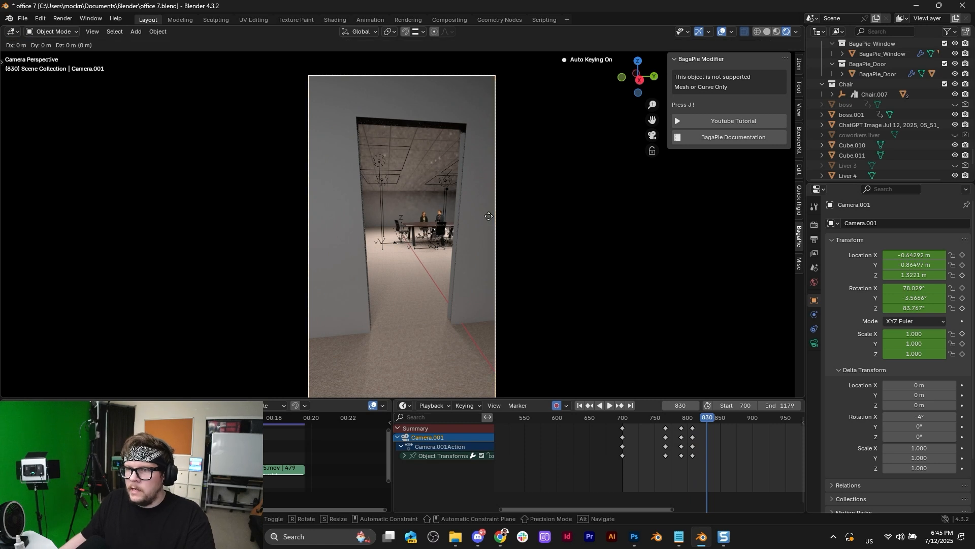
left_click(475, 186)
key("r")
key("r")
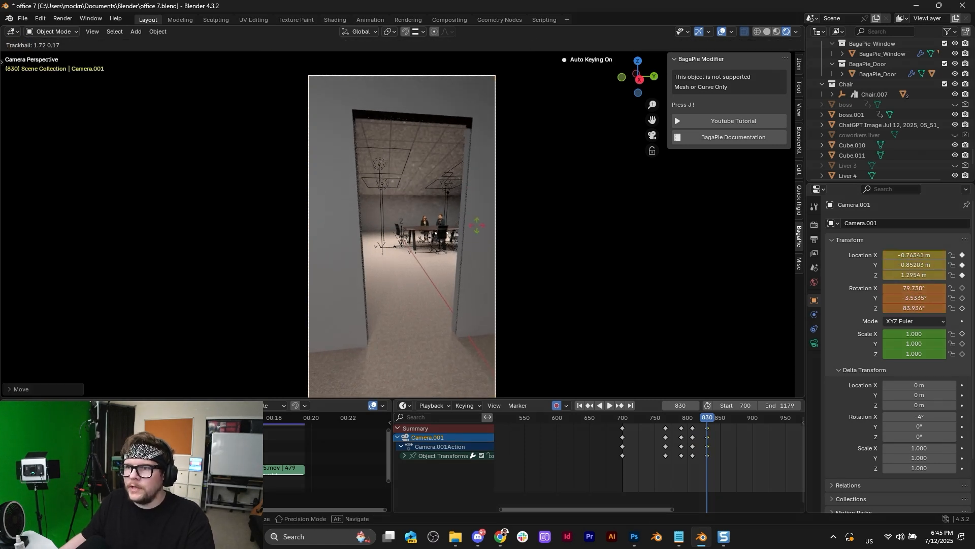
left_click(477, 226)
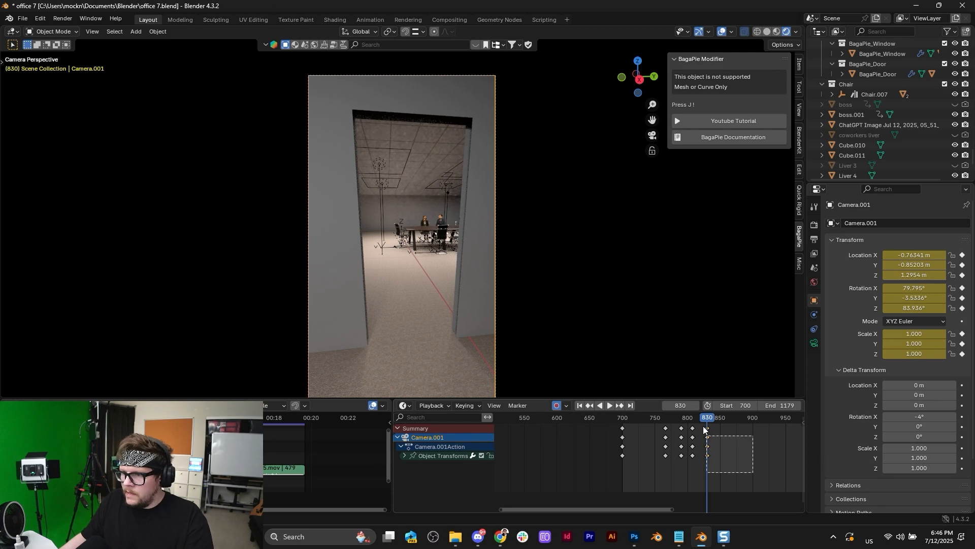
Step: Move the camera's frame 830 keyframe to frame 1000 and play back the slower push toward the doorway
middle_click_drag(670, 457, 540, 458)
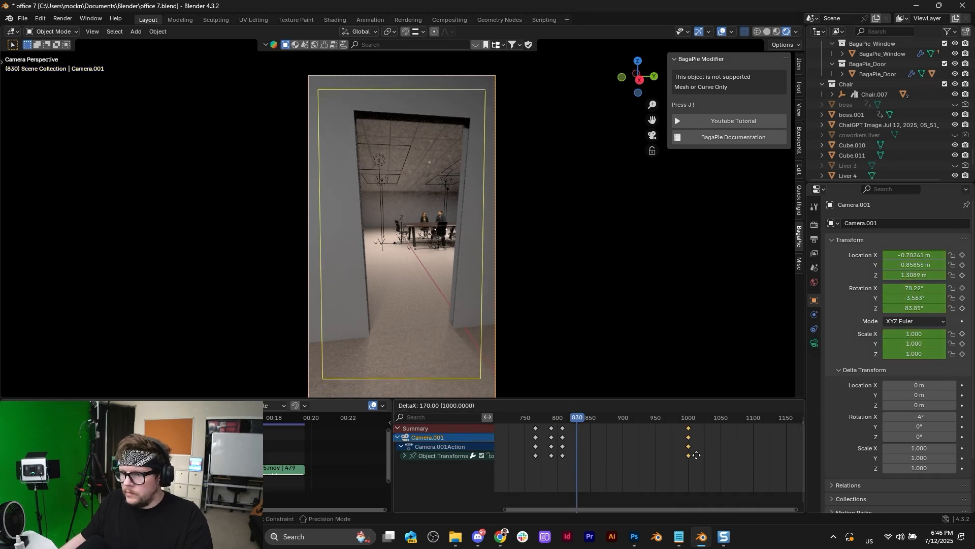
left_click(696, 454)
left_click(551, 419)
key("space")
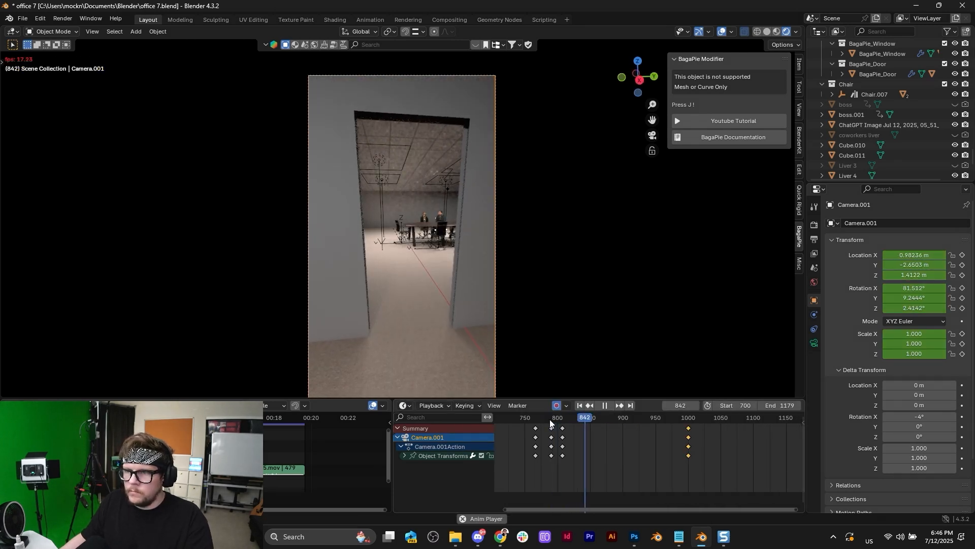
left_click(527, 419)
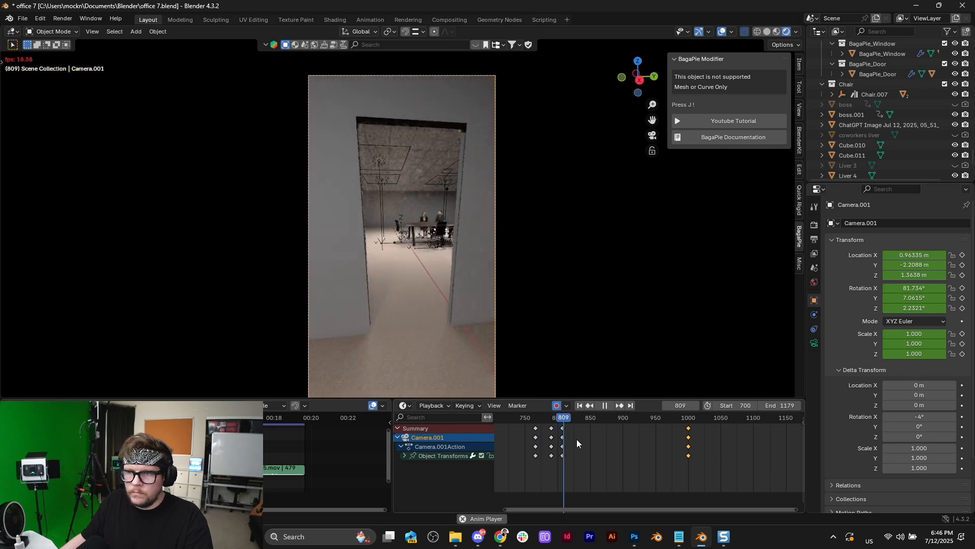
key("space")
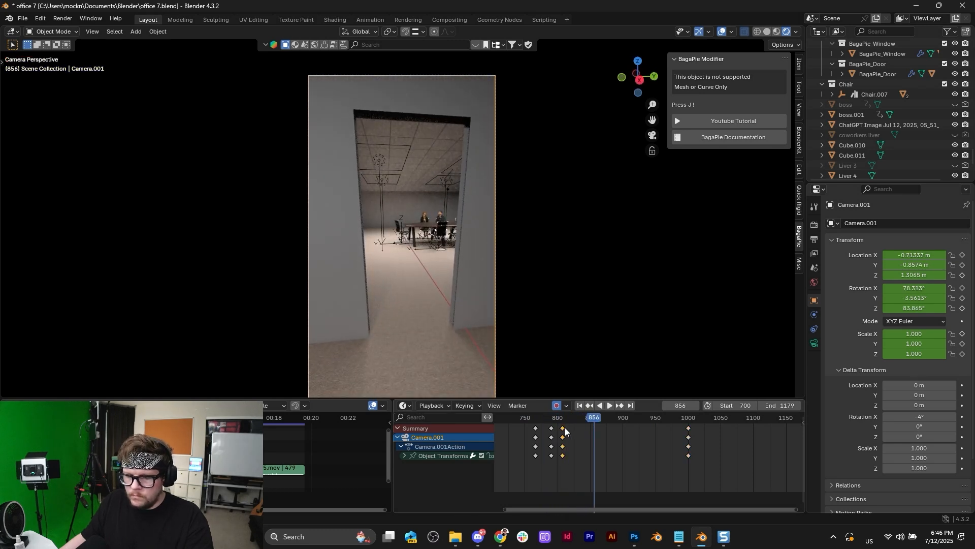
Step: Shift the camera keyframe that ends the turn to about frame 815 and play back the timing
key("g")
left_click(570, 428)
left_click(544, 417)
key("space")
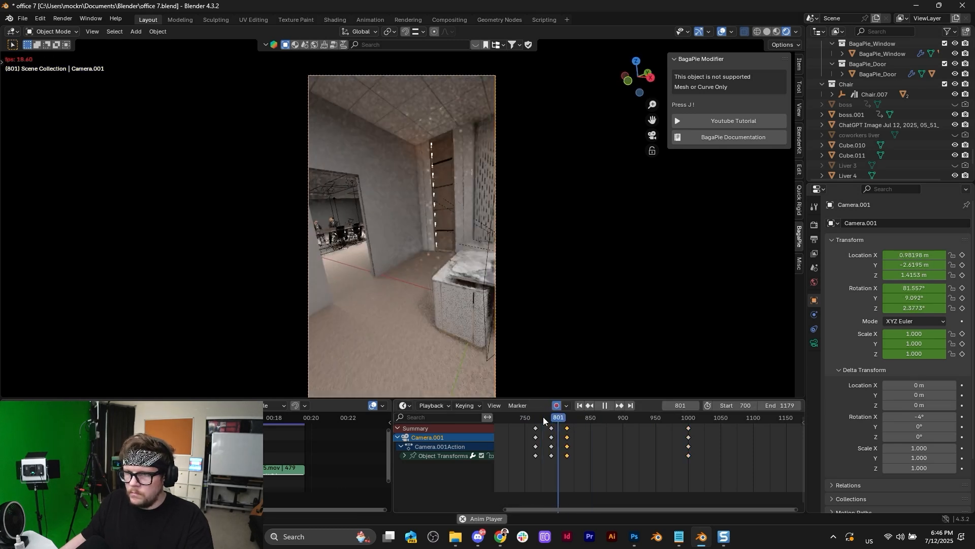
key("space")
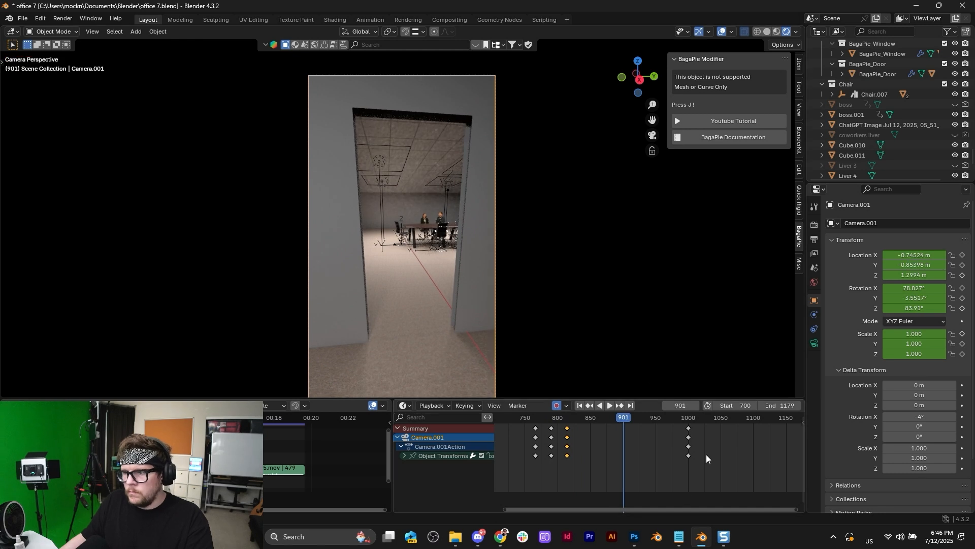
Step: Play on through the slow camera push and move the final camera keyframe to frame 930
scroll(706, 454, "down", 6)
middle_click_drag(698, 455, 660, 459)
key("space")
key("space")
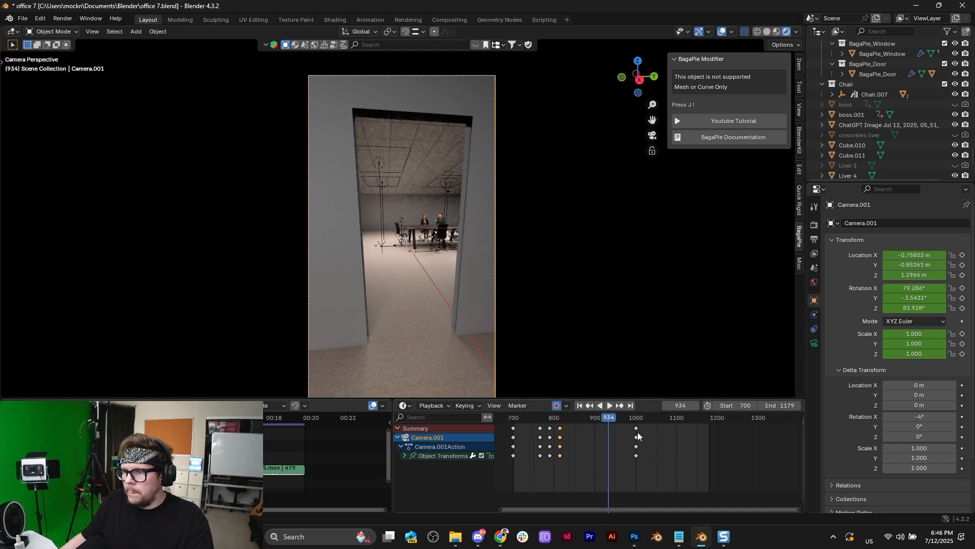
key("space")
key("space")
left_click_drag(637, 429, 608, 431)
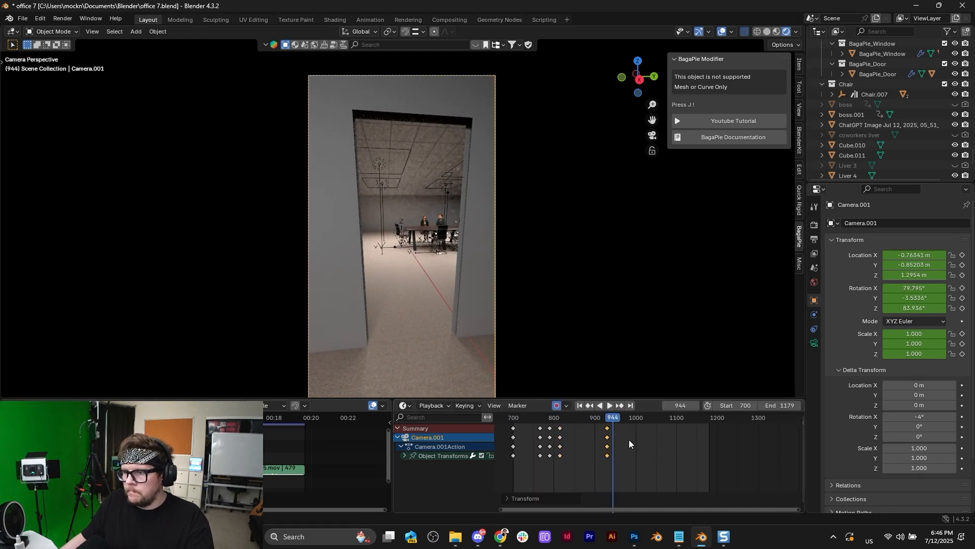
Step: Set the last two camera keyframes to Linear interpolation and play back the push toward the doorway
right_click(557, 425)
mouse_move(557, 425)
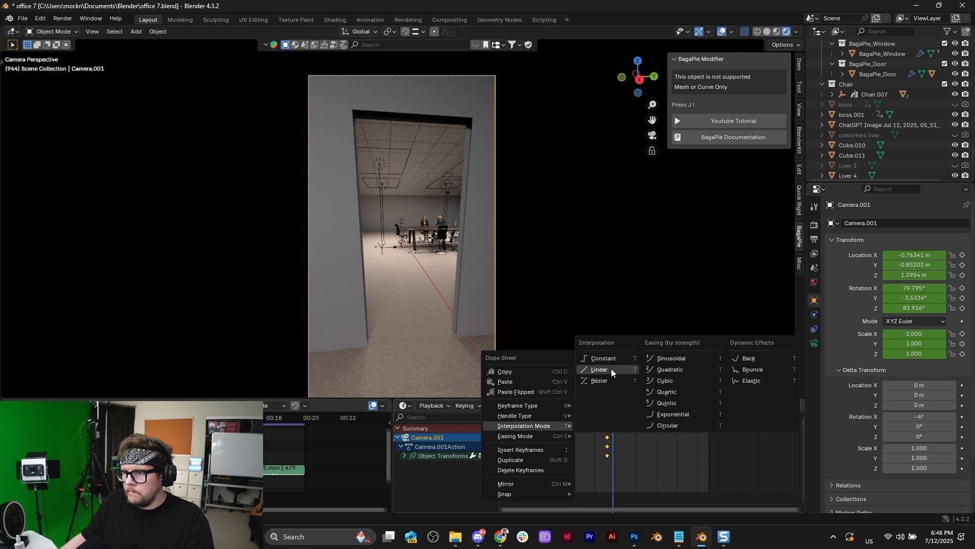
left_click(612, 370)
left_click(556, 421)
key("space")
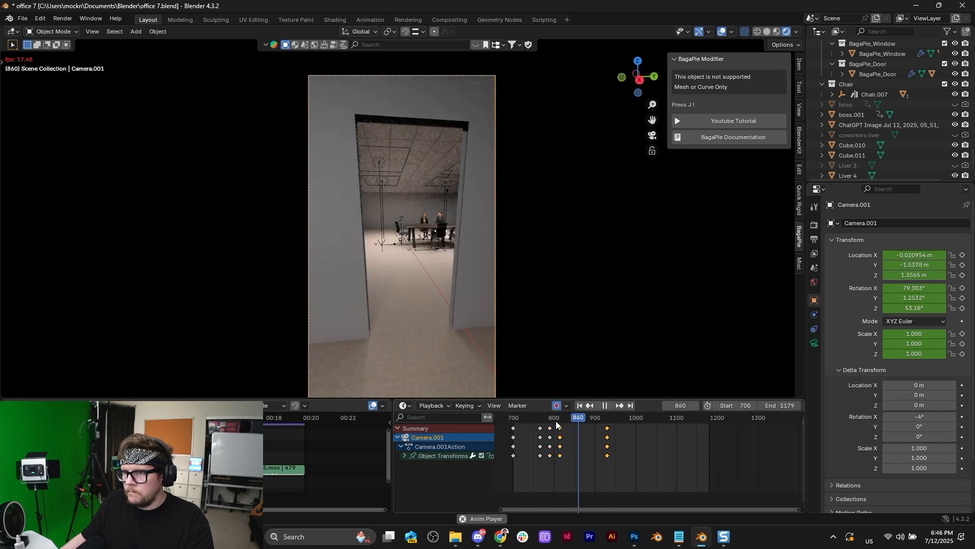
key("space")
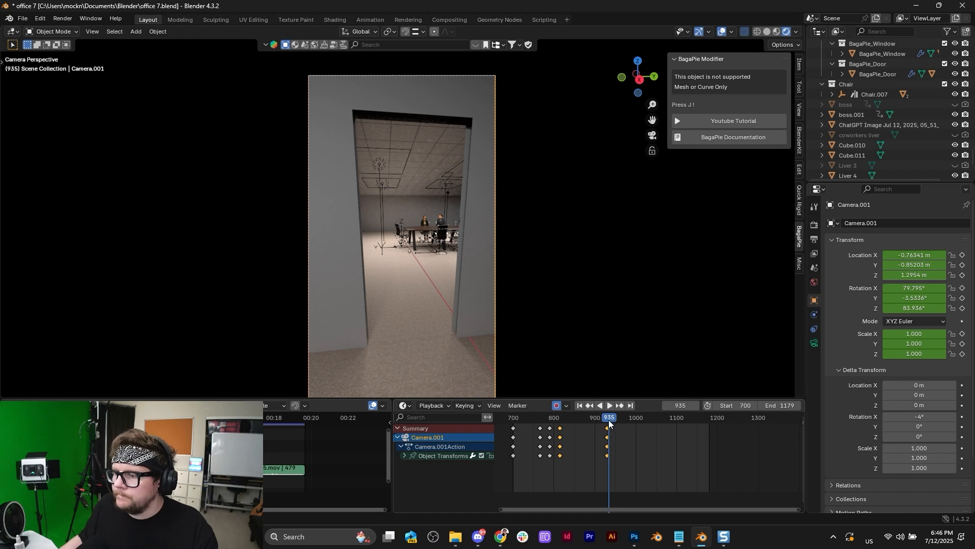
Step: At frame 930, move Camera.001 about 0.09 m forward along its local Z axis and raise it to Z 1.3454 m
left_click(606, 419)
left_click(620, 404)
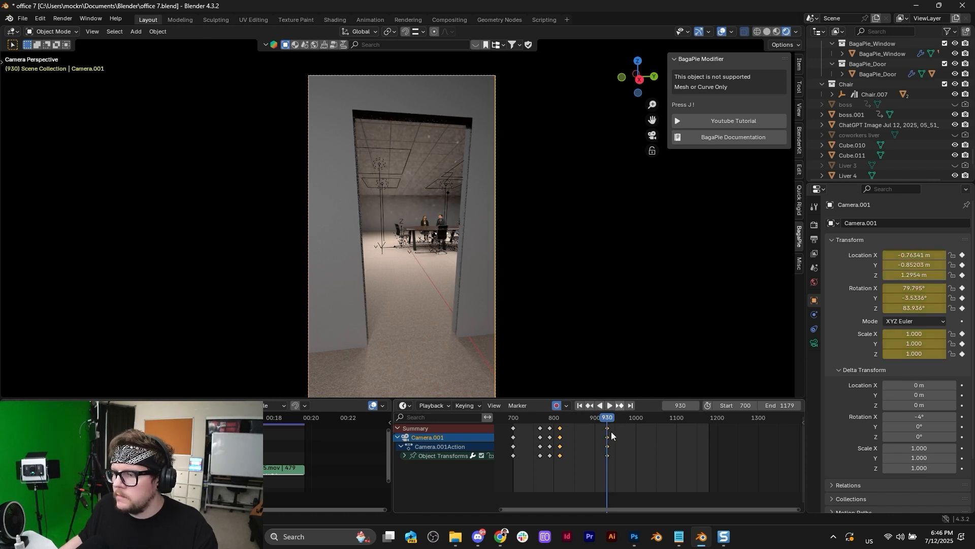
key("g")
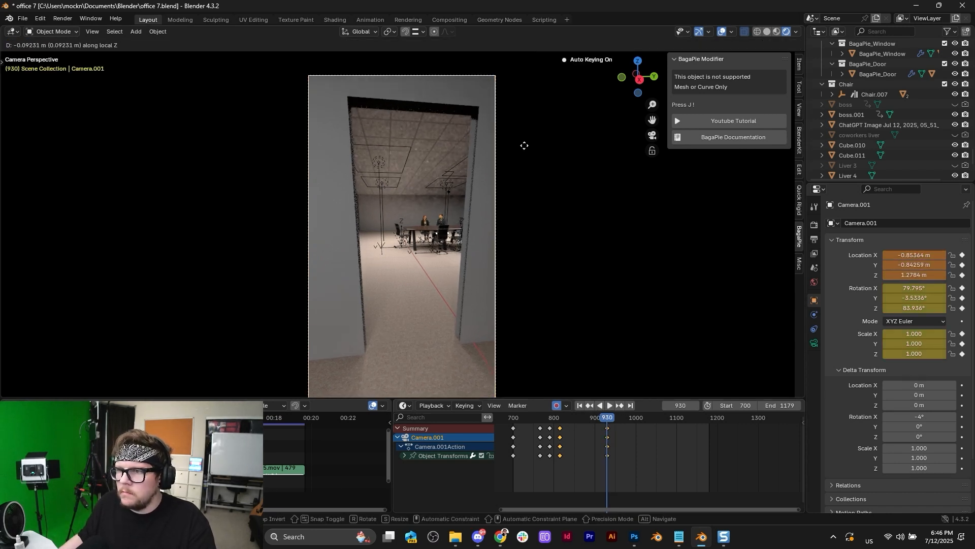
left_click(525, 149)
key("g")
key("z")
left_click(523, 126)
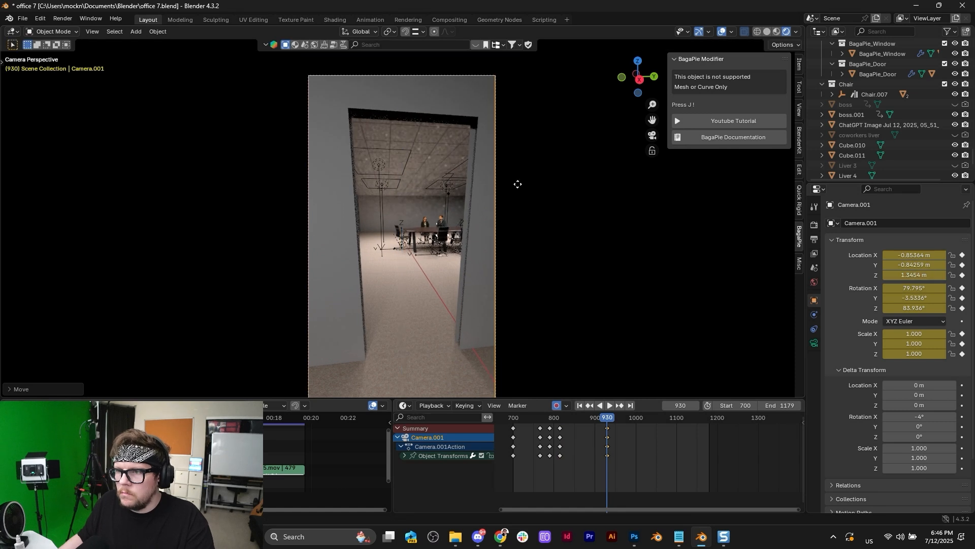
Step: Reposition Camera.001 at frame 930 closer to the doorway, at about X -0.978 m, Y -0.803 m, Z 1.369 m
key("g")
key("z")
key("z")
key("z")
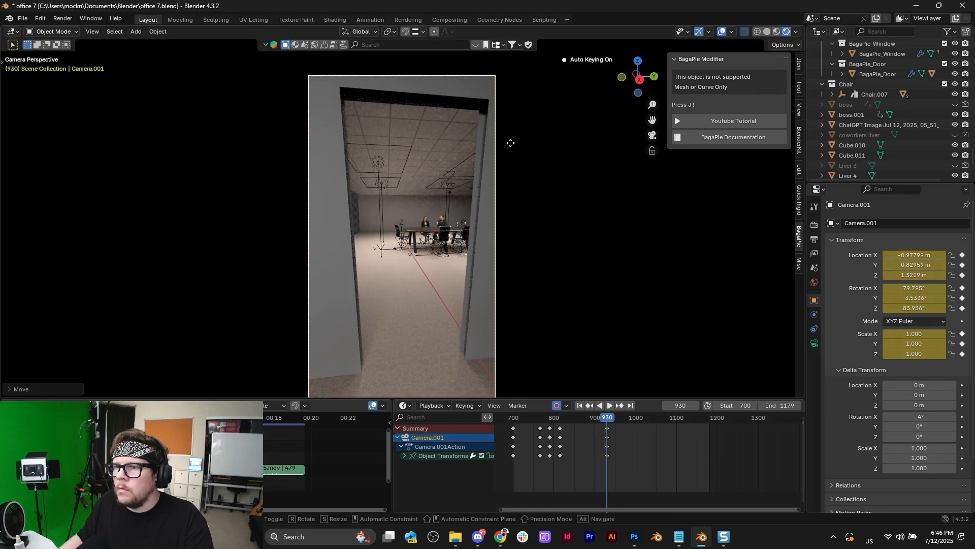
key("z")
left_click(514, 133)
key("g")
key("y")
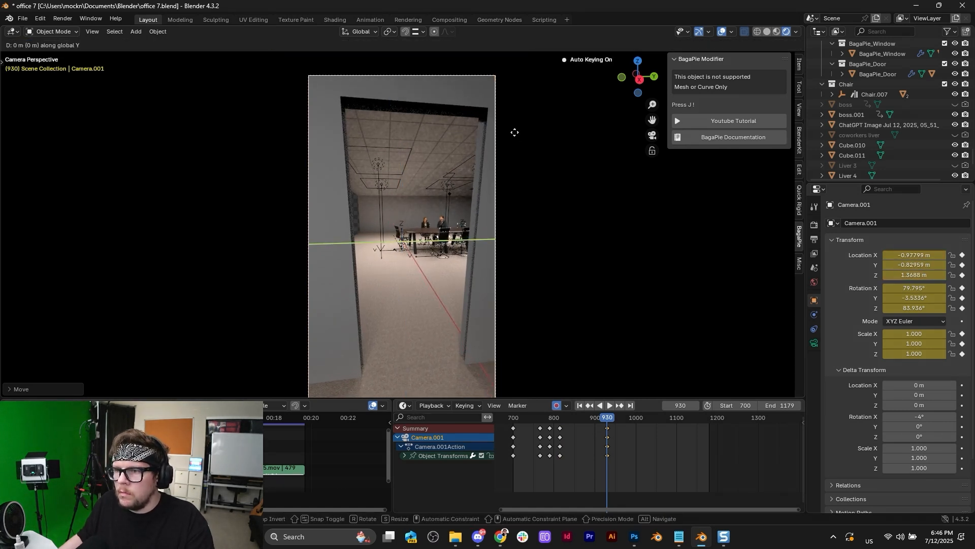
left_click(520, 132)
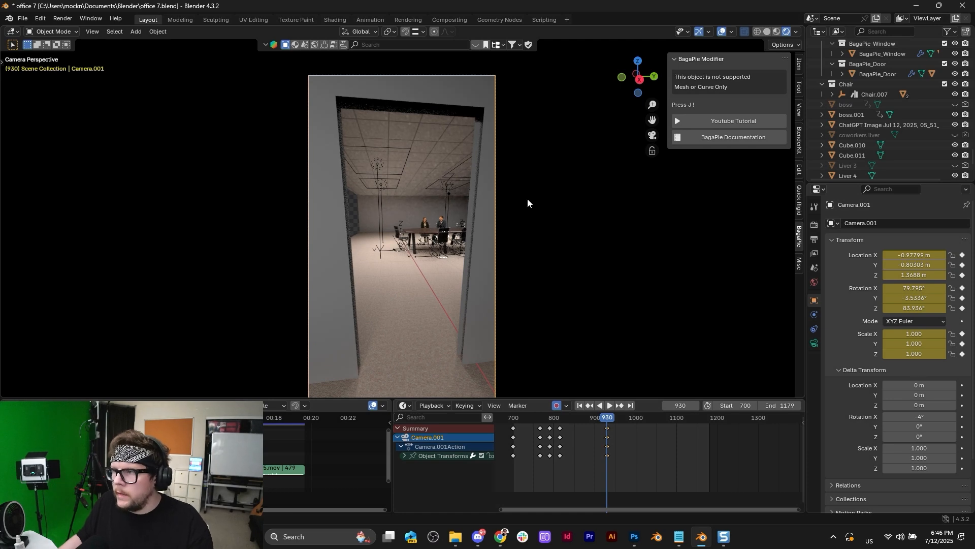
Step: View the office from outside, enlarge the object list and locate the meeting room's outer wall, Plane.021, in it
middle_click_drag(443, 200, 423, 221)
scroll(448, 198, "down", 10)
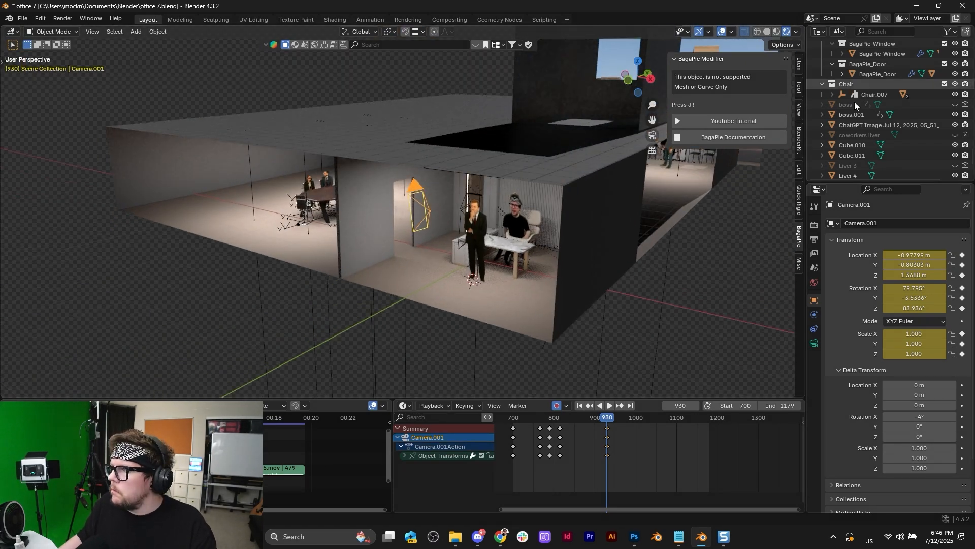
left_click_drag(941, 183, 939, 295)
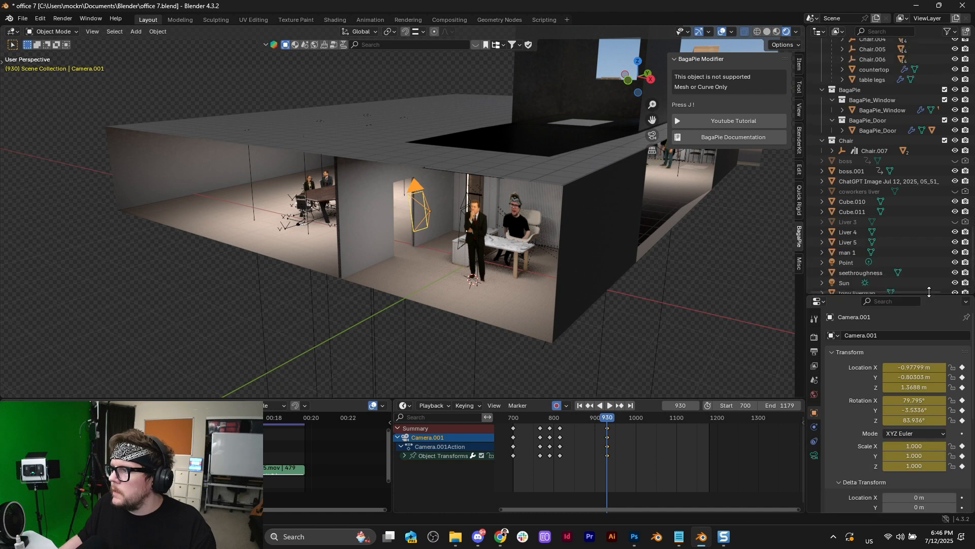
scroll(928, 239, "up", 20)
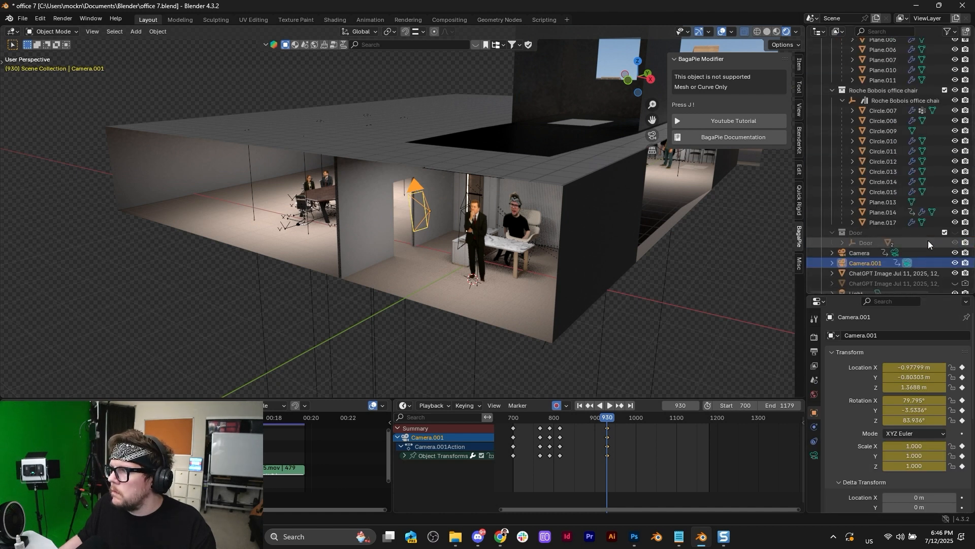
left_click(178, 172)
key("KP_Decimal")
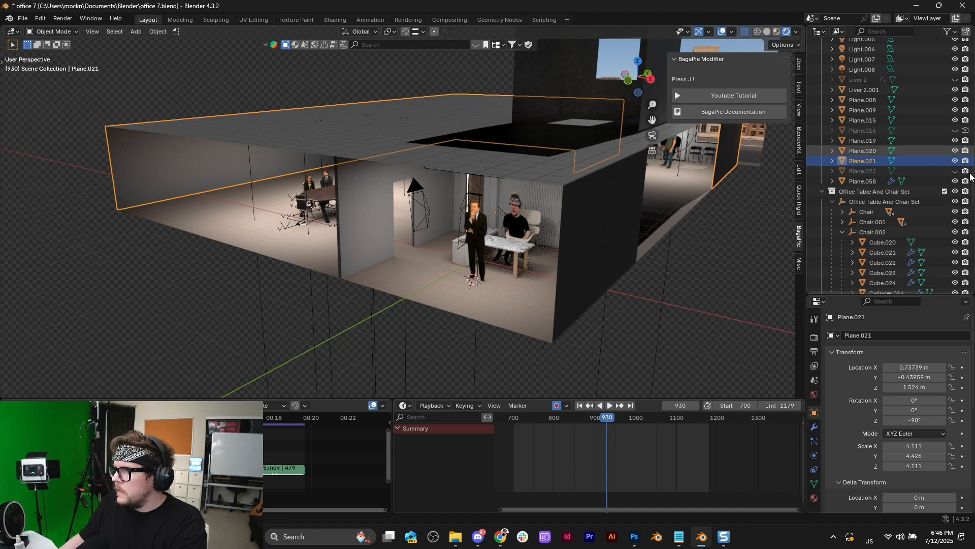
Step: Toggle the viewport visibility of Plane.022 on and off to check it, and select that plane
left_click(955, 172)
left_click(955, 172)
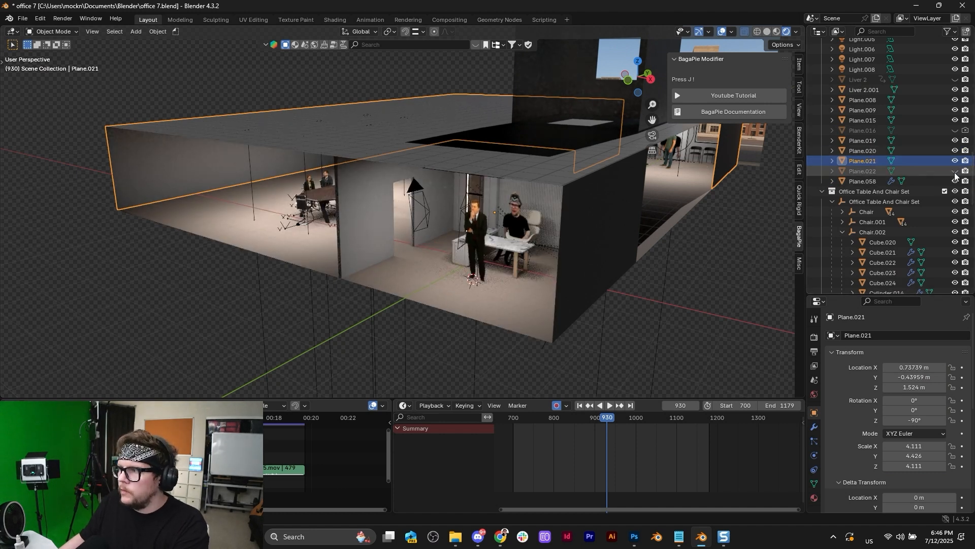
left_click(873, 171)
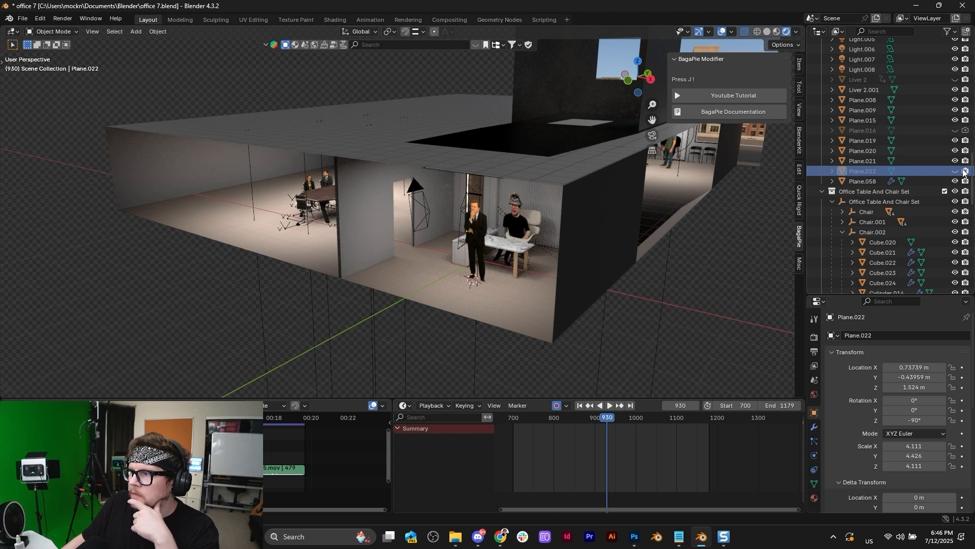
Step: Toggle Plane.022's viewport visibility on and off again and examine the meeting-room doorway up close from outside
left_click(955, 171)
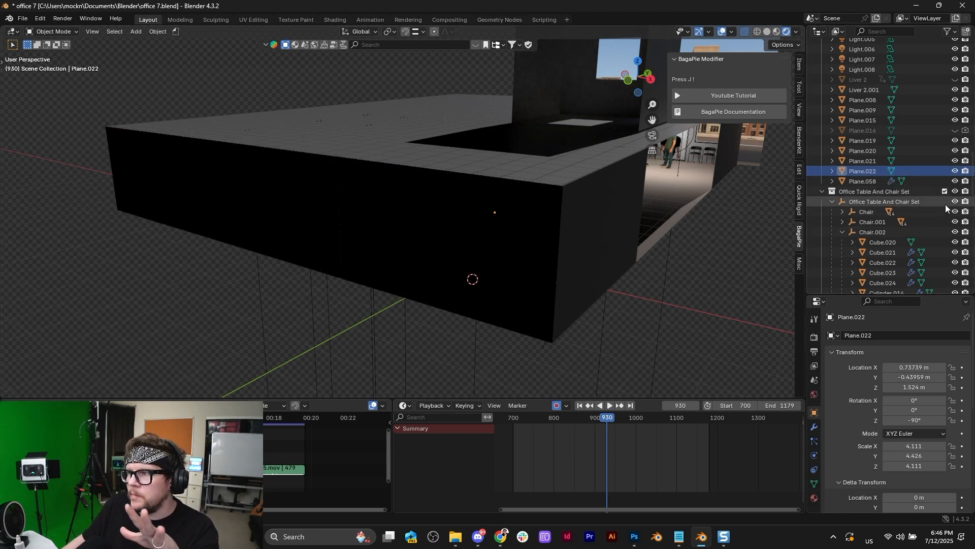
left_click(955, 171)
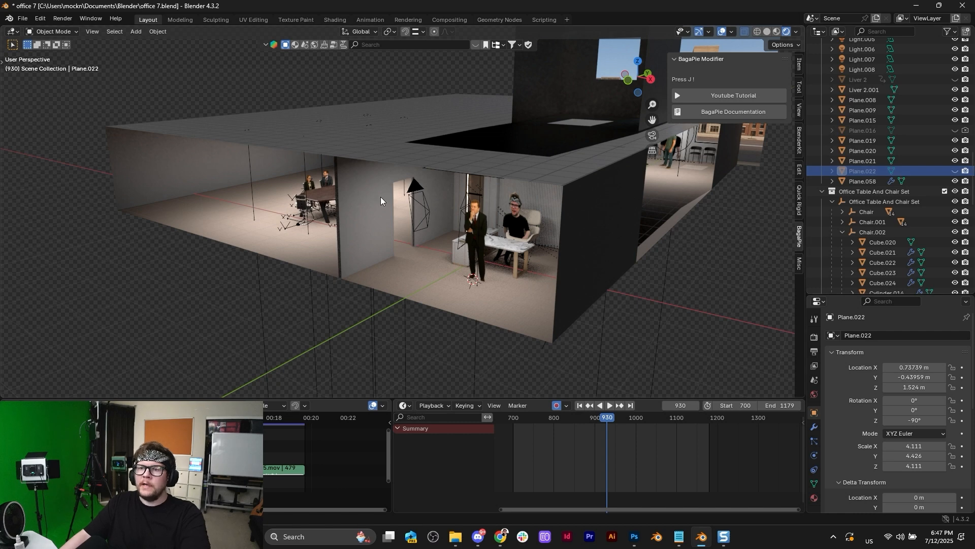
scroll(381, 203, "up", 5)
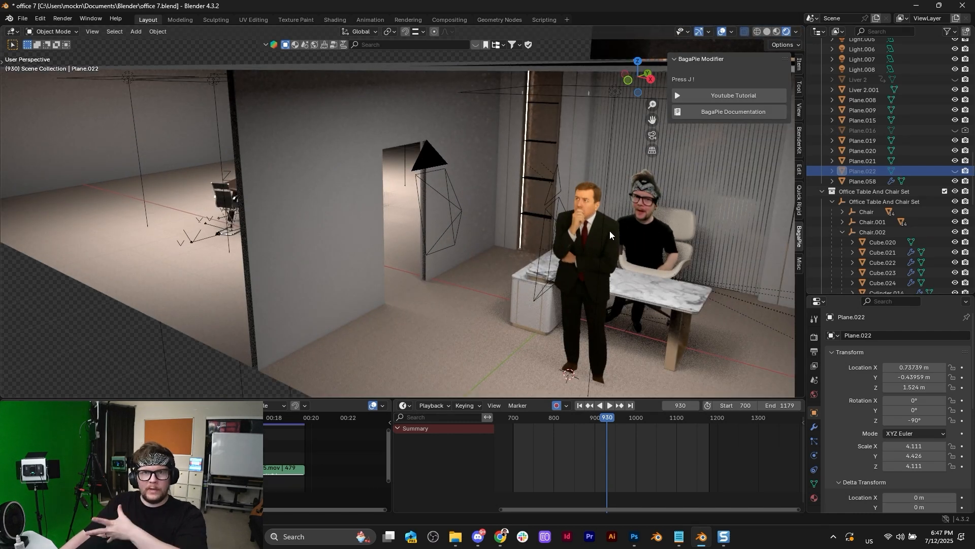
middle_click_drag(635, 250, 612, 252)
scroll(422, 248, "up", 5)
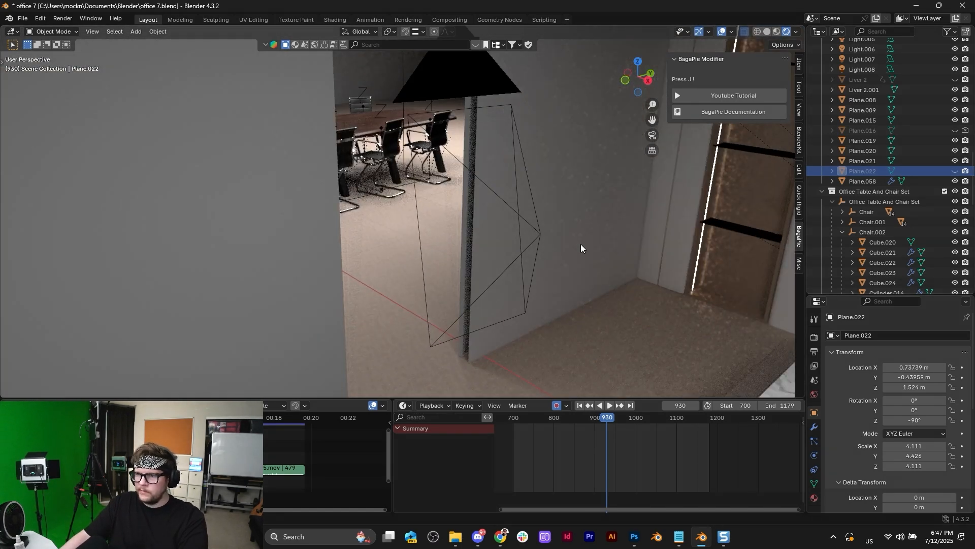
Step: Look through the camera at frame 700 and at frame 996, examining the meeting room beyond the doorway
left_click(652, 135)
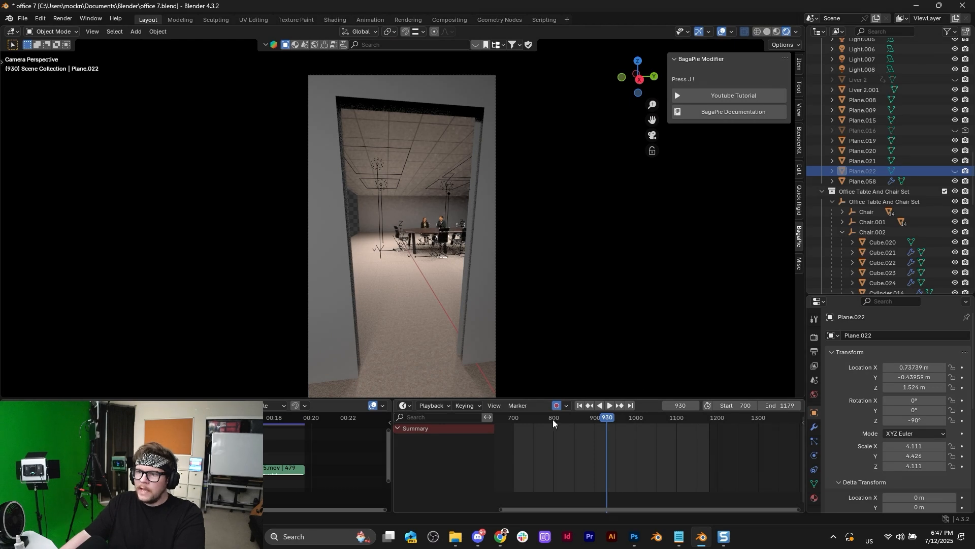
left_click(579, 406)
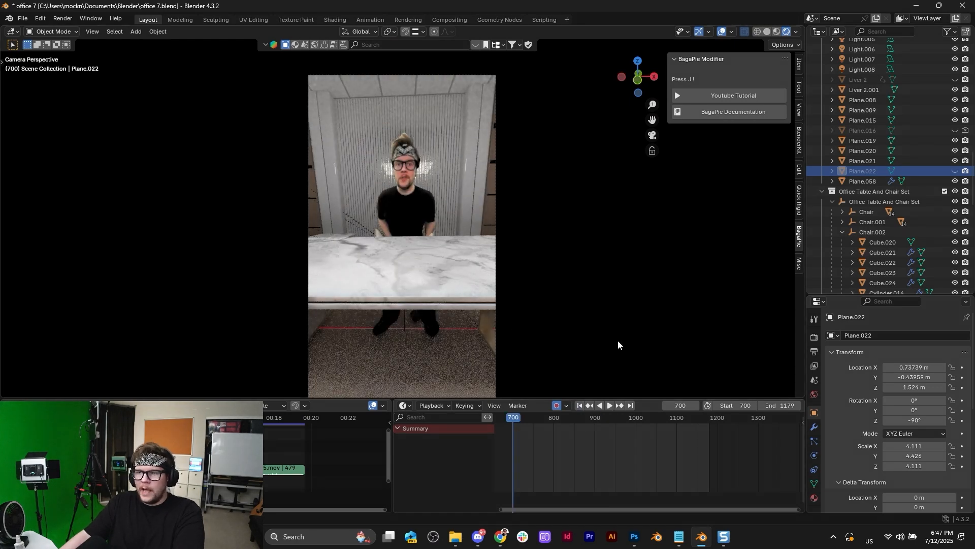
left_click(634, 418)
scroll(295, 207, "up", 4)
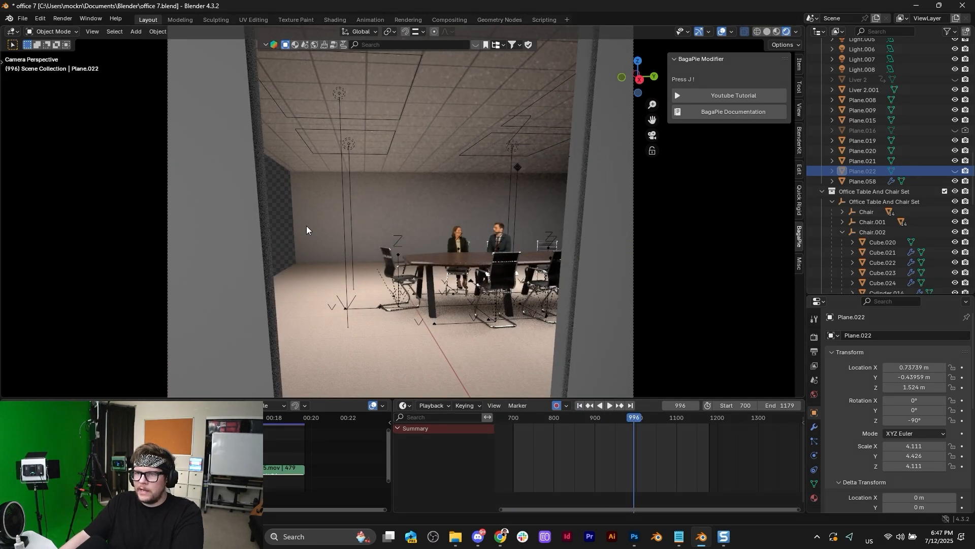
scroll(238, 200, "up", 2)
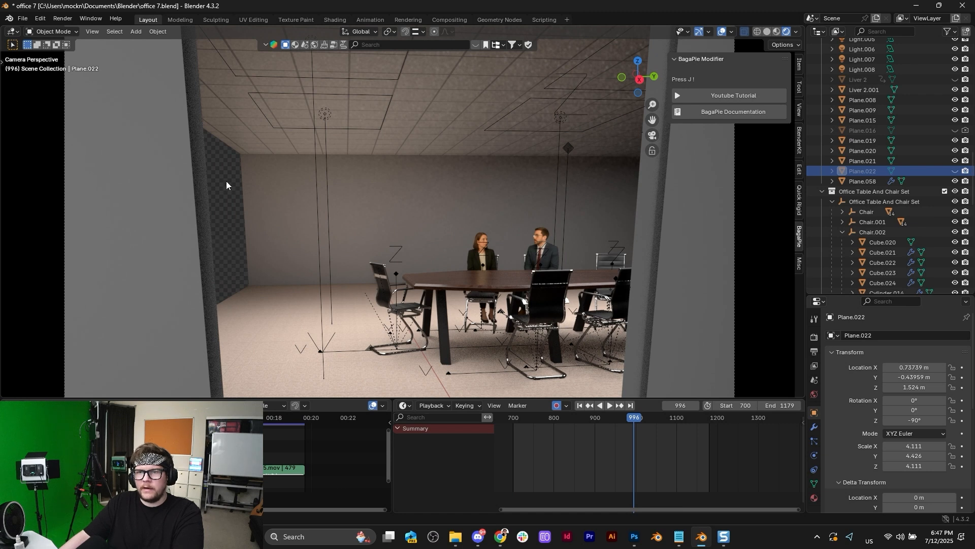
Step: Render a still of frame 996 and, in Chrome, download ChatGPT's image of the man with crossed arms
left_click(62, 18)
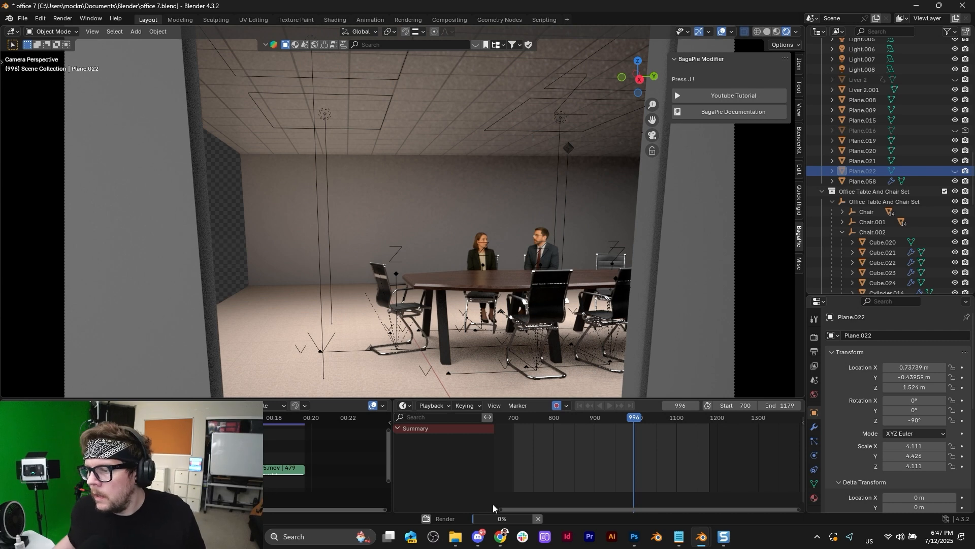
mouse_move(500, 536)
left_click(563, 494)
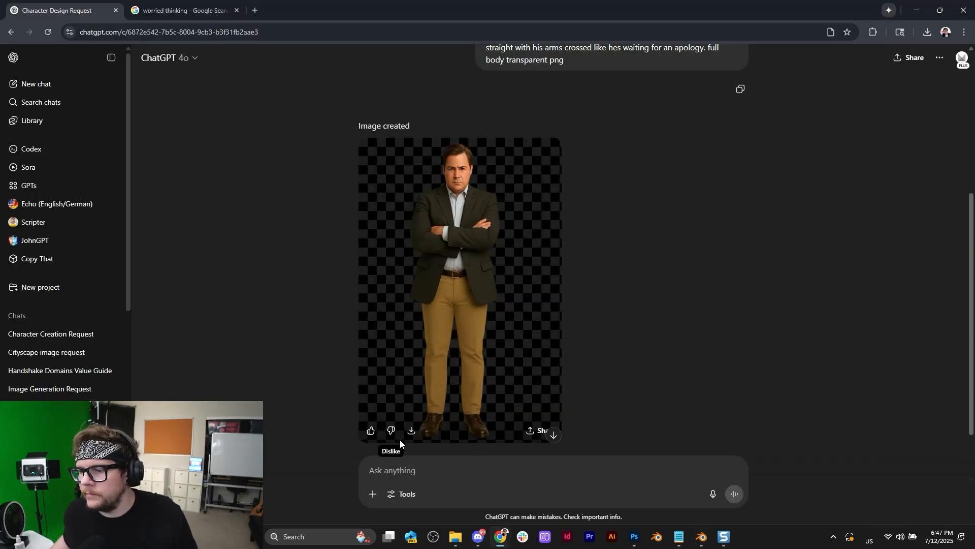
left_click(412, 431)
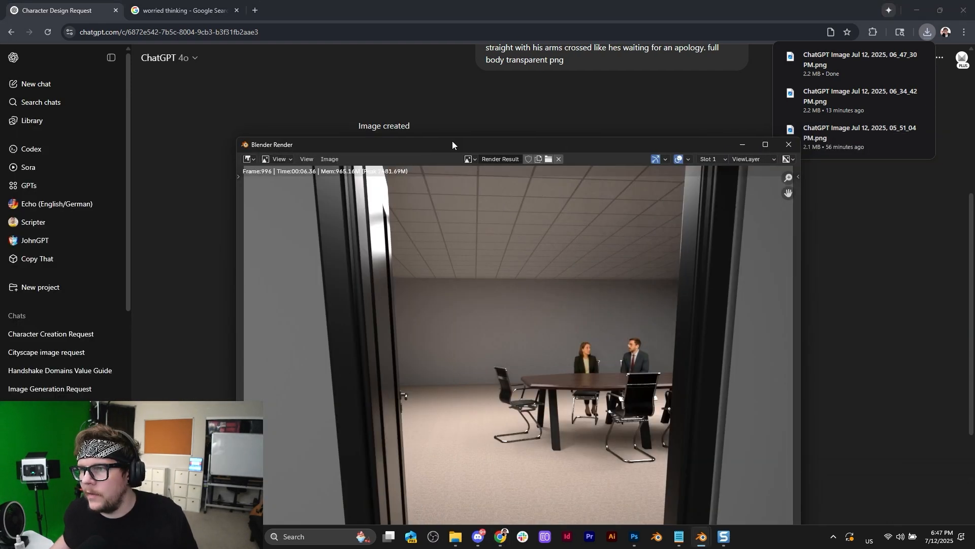
Step: Enlarge the finished frame 996 render, examine the whole doorway shot and close the render window
double_click(452, 142)
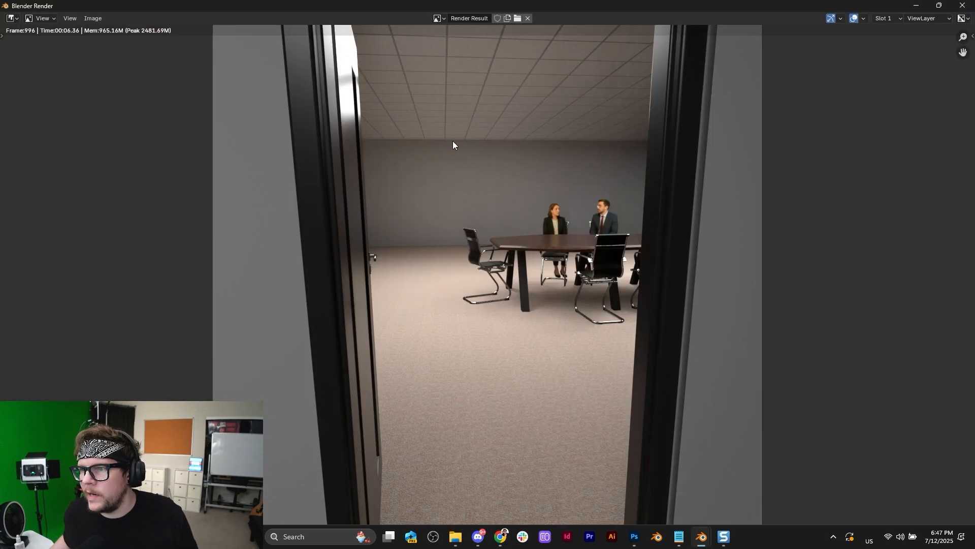
scroll(644, 305, "down", 5)
scroll(641, 305, "up", 1)
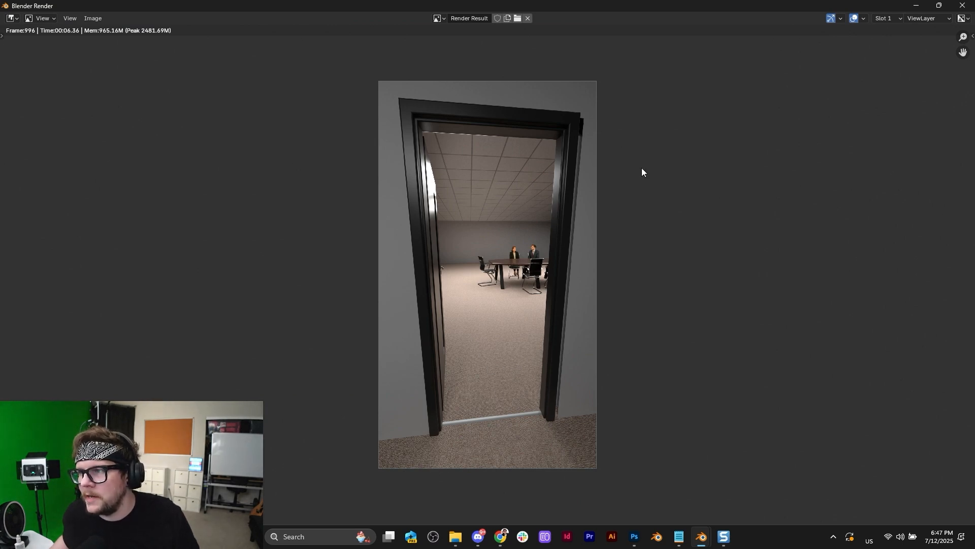
left_click(964, 6)
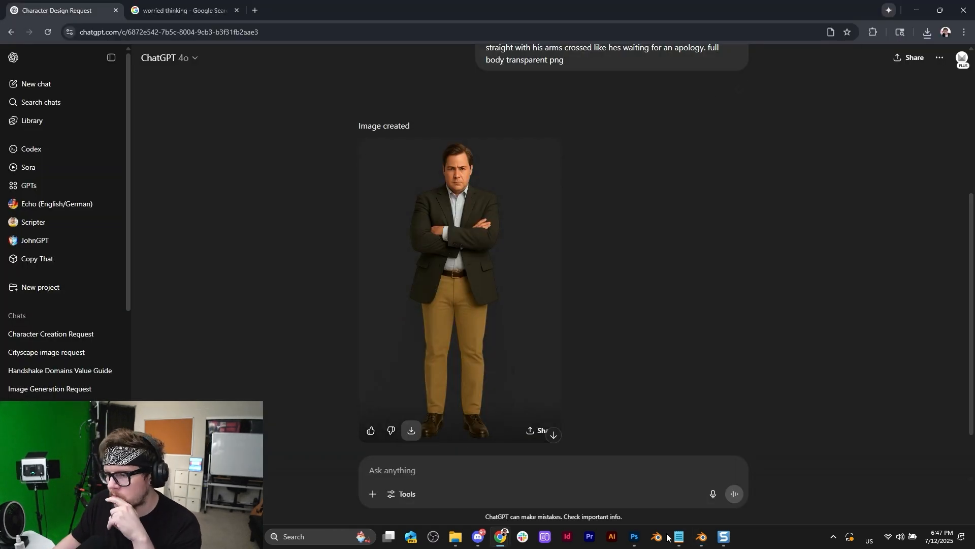
Step: Switch back to Blender, check Liver 2 in the viewport, disable it in renders and select it
left_click(695, 543)
key("KP_0")
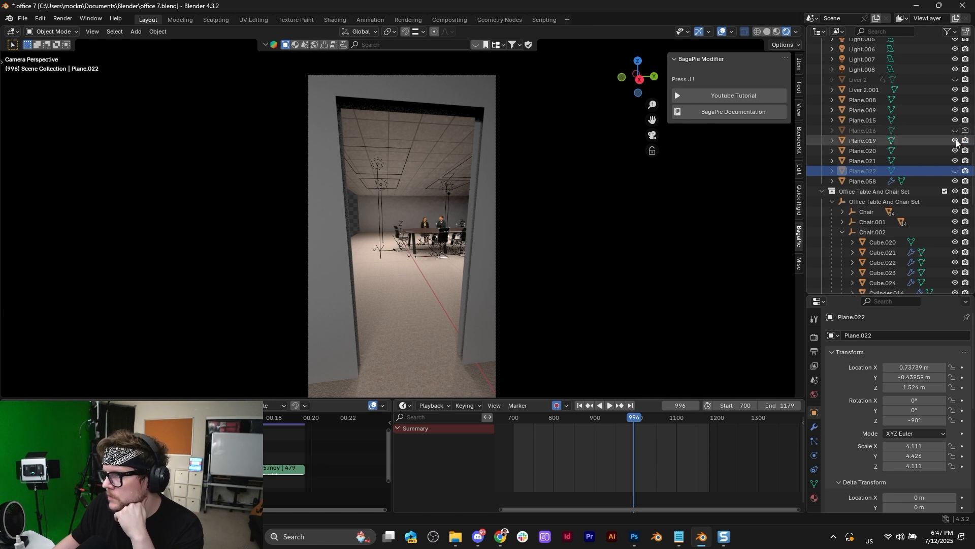
left_click(956, 80)
left_click(956, 79)
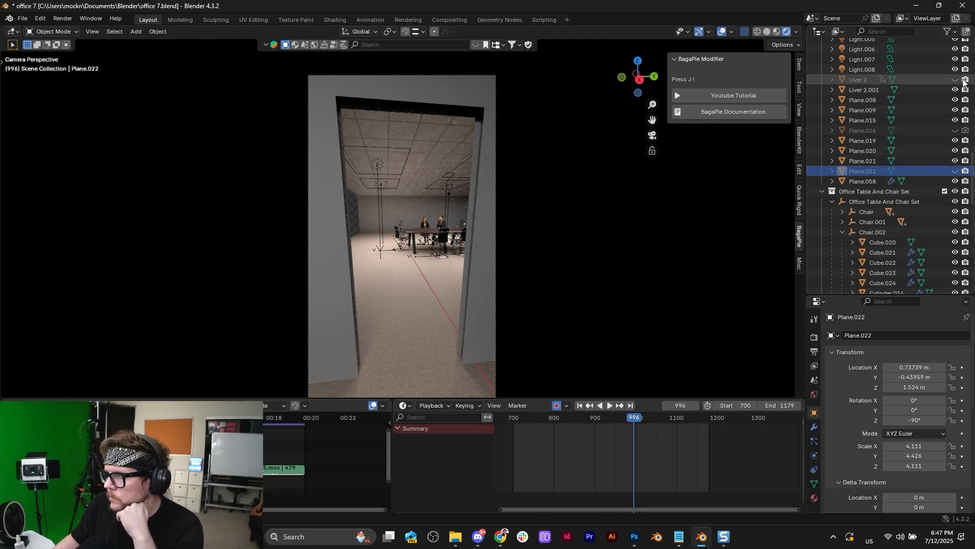
left_click(966, 80)
left_click(928, 79)
Step: Find the Door collection in the scene's object list and make it visible in the viewport
scroll(949, 197, "down", 1)
scroll(949, 197, "down", 12)
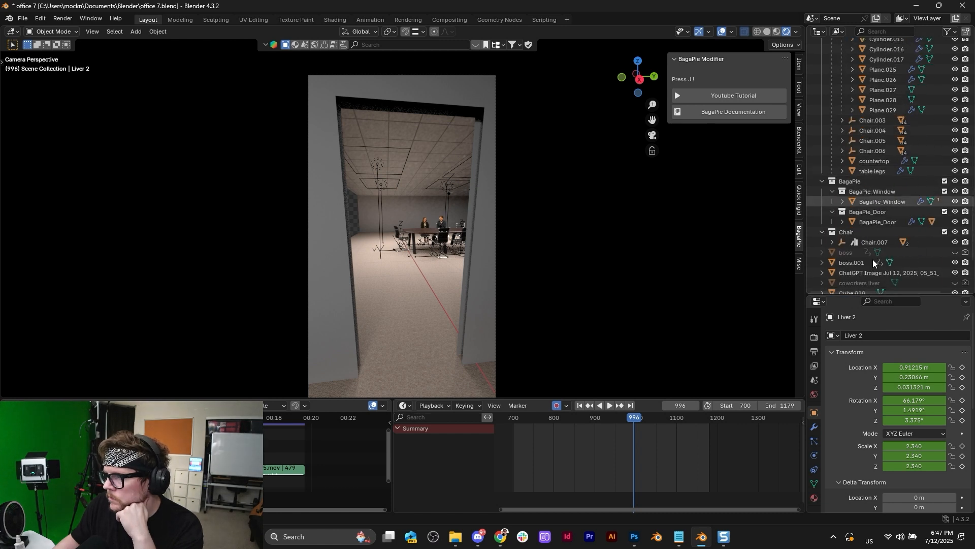
scroll(872, 249, "down", 5)
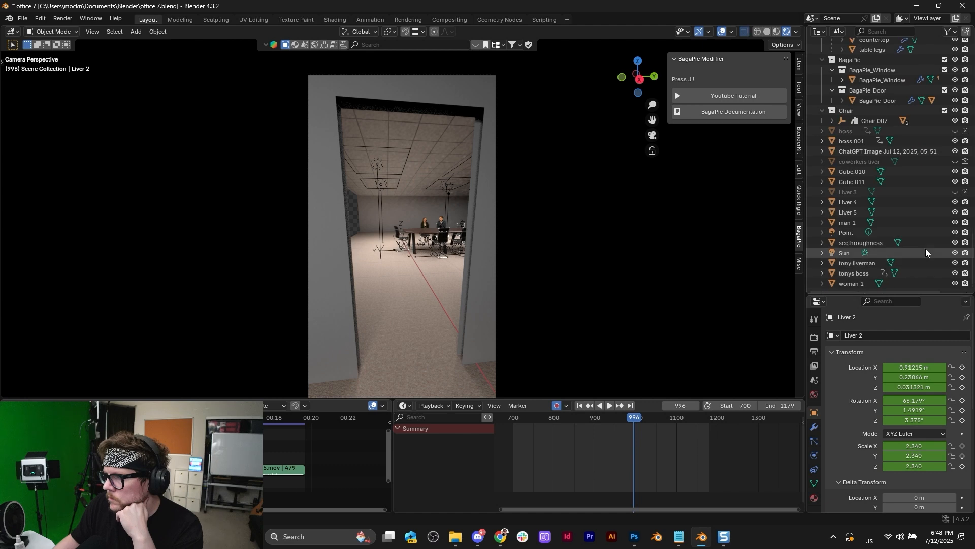
scroll(927, 249, "up", 20)
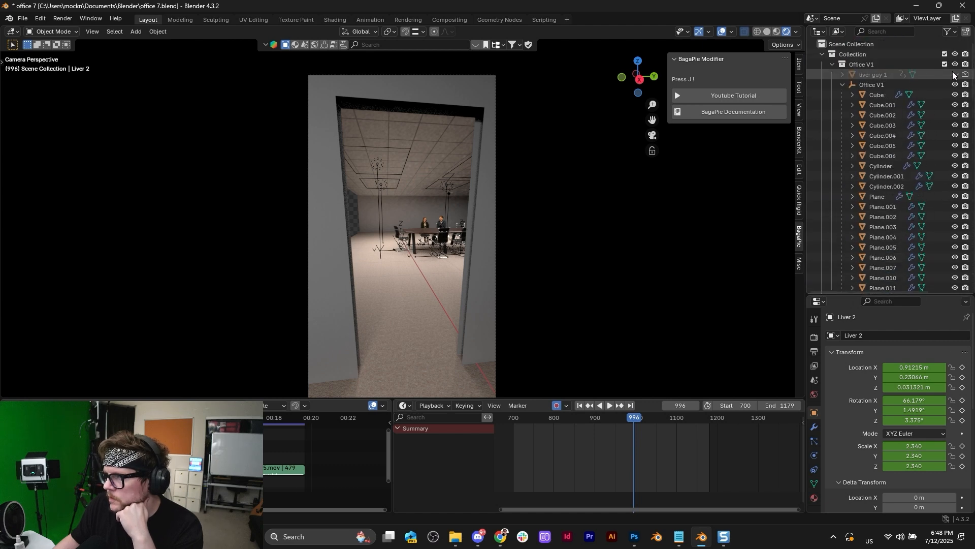
scroll(868, 235, "down", 5)
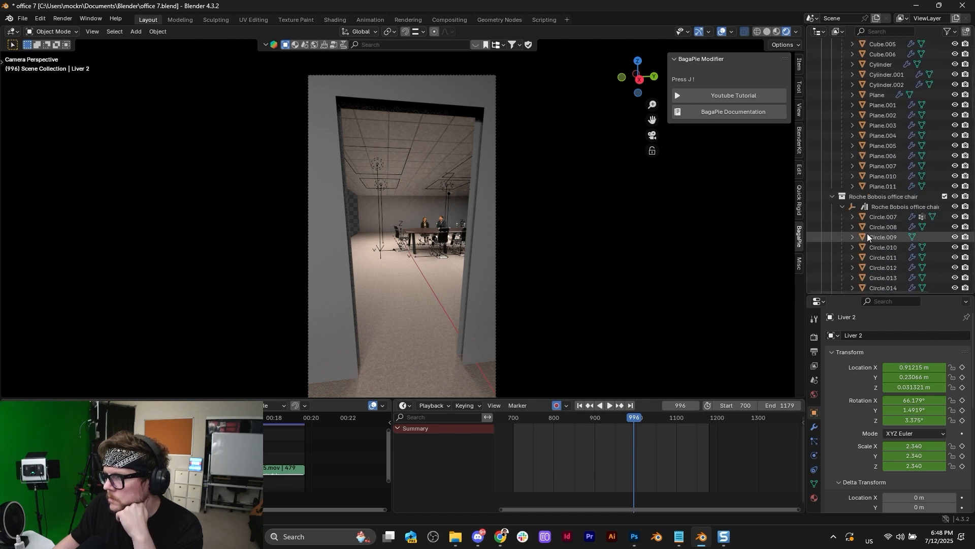
scroll(881, 203, "down", 7)
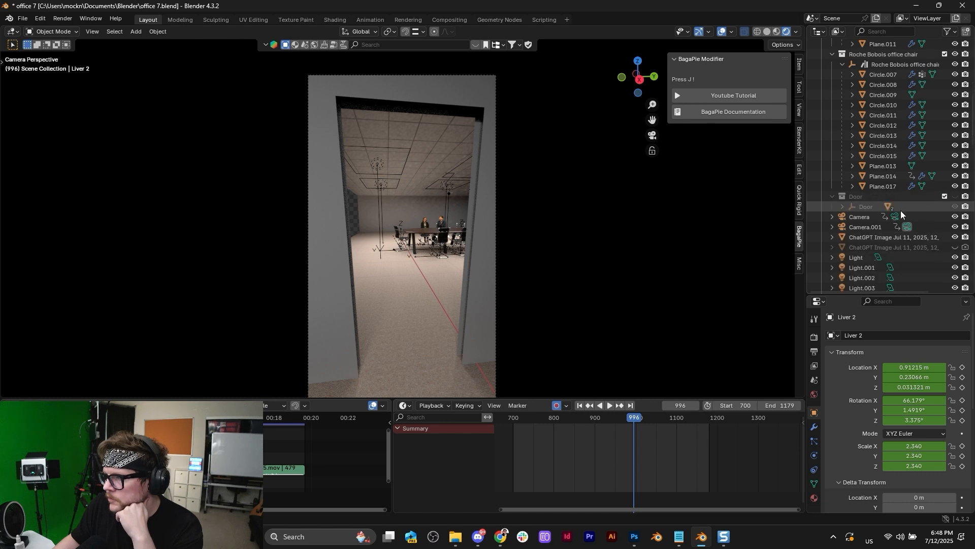
left_click(955, 196)
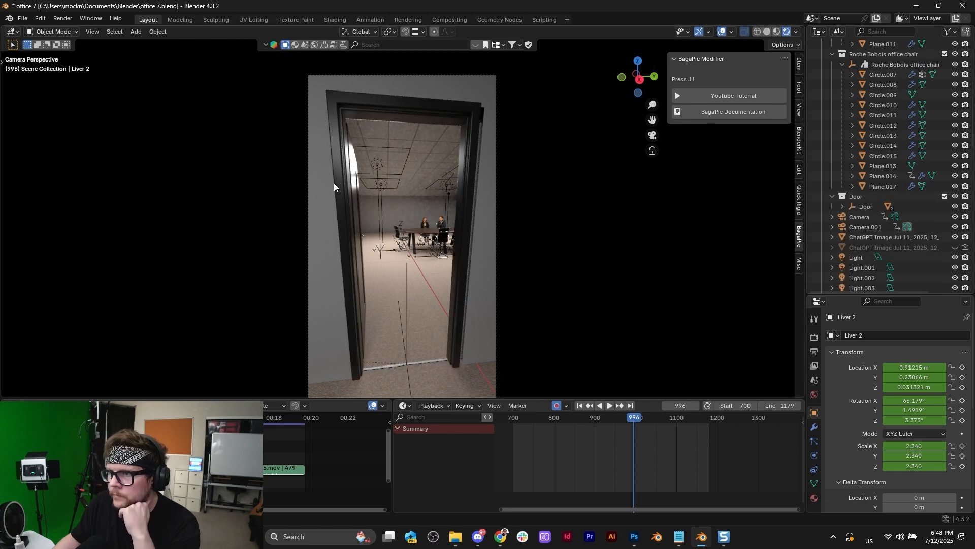
Step: Move the door frame about 0.04 m along the global Y axis, to local X -0.0999 m, centring it in the opening
left_click(437, 115)
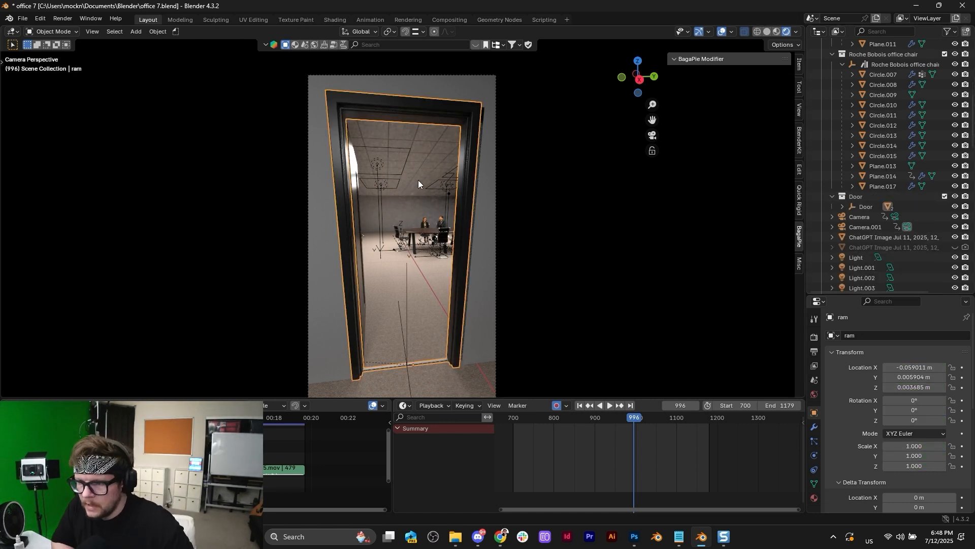
key("g")
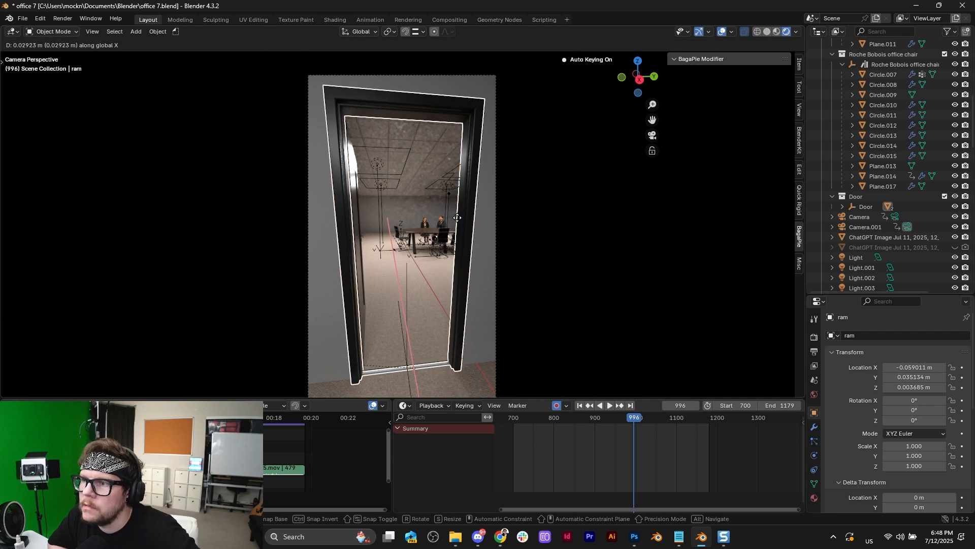
key("y")
left_click(416, 261)
left_click(416, 261)
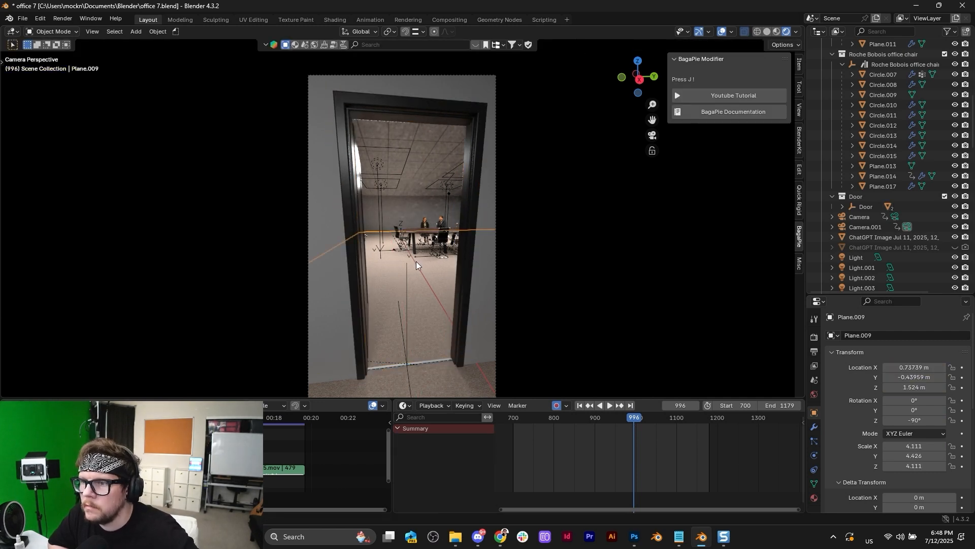
Step: Reselect the door frame and delete its location keyframe at frame 996
scroll(384, 339, "down", 3)
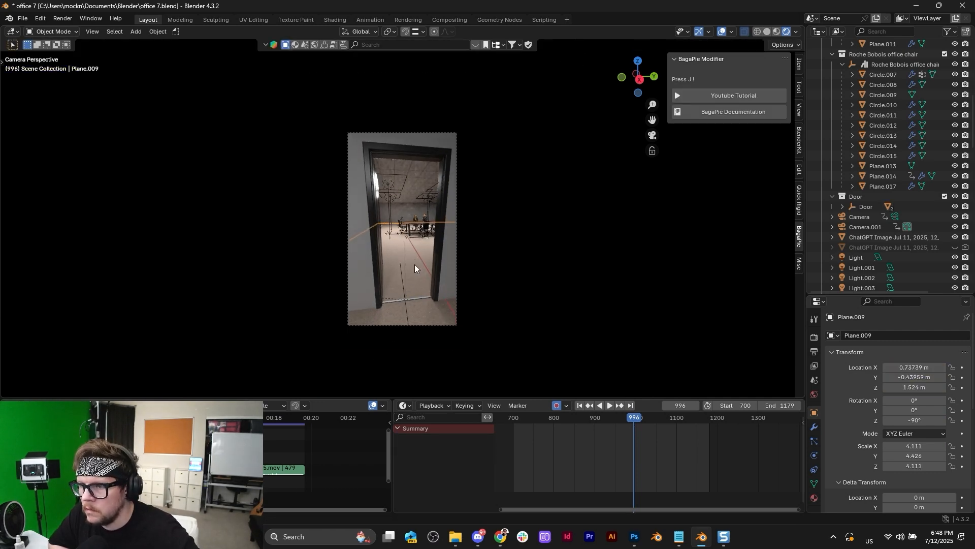
scroll(415, 275, "up", 3)
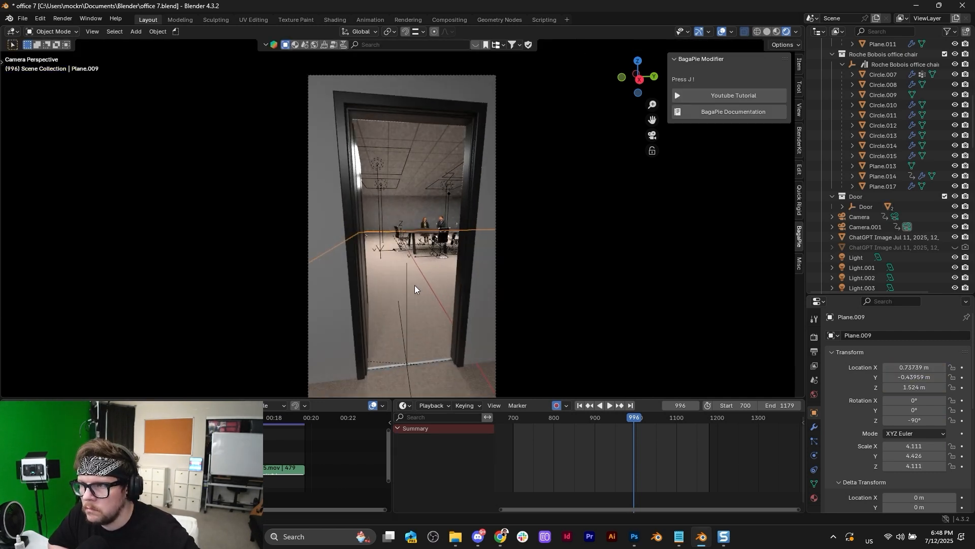
left_click(366, 92)
key("g")
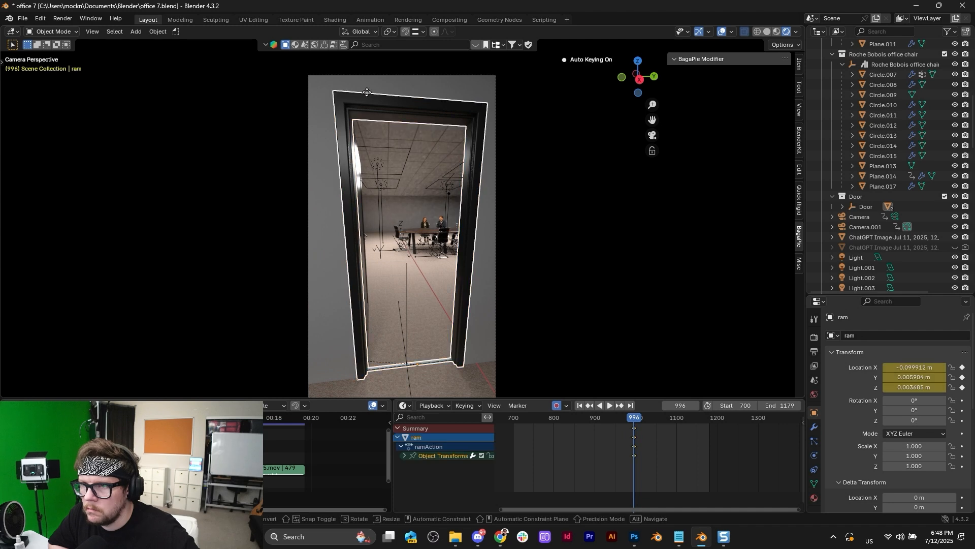
left_click(376, 99)
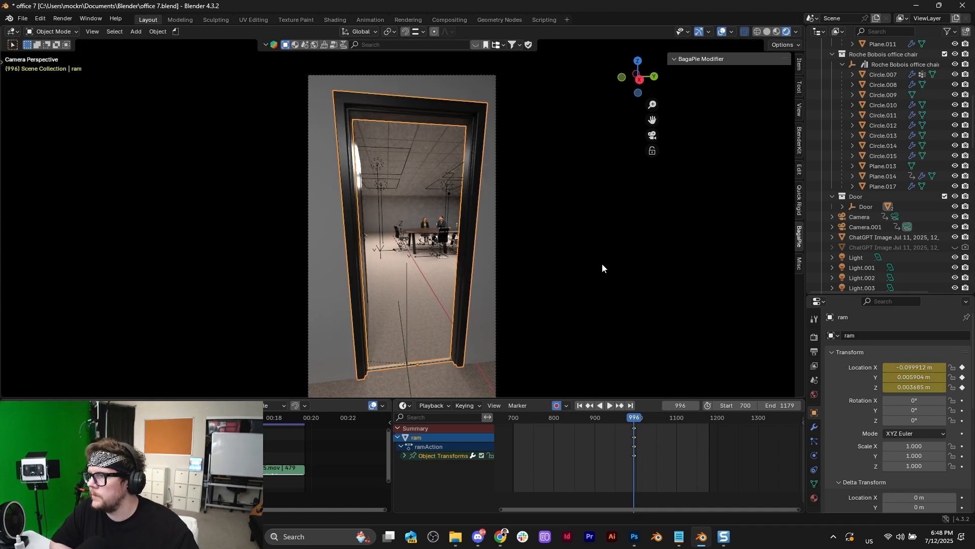
key("Delete")
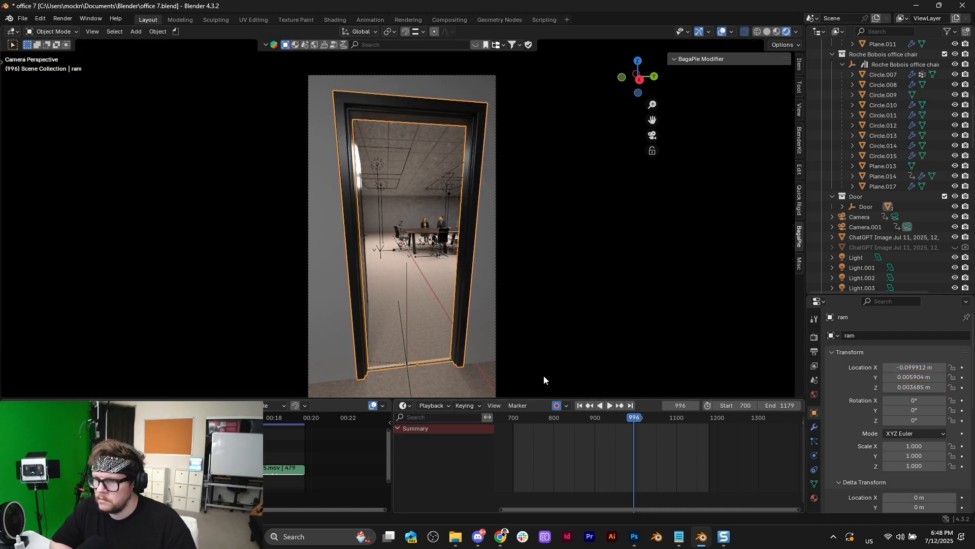
Step: Import "ChatGPT Image Jul 12, 2025, 06_47_30 PM.png" as an image plane on the floor at the doorway
scroll(409, 302, "down", 5)
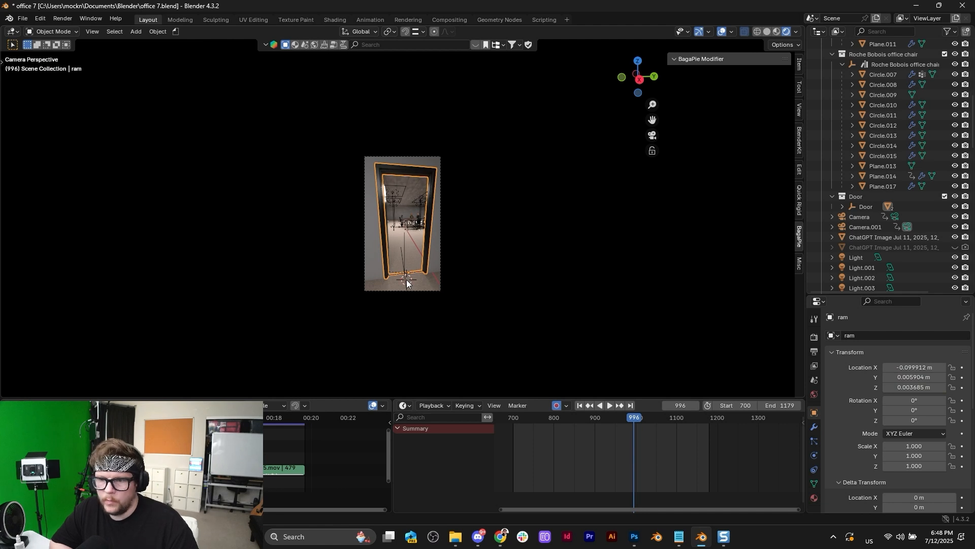
key("shift+a")
mouse_move(406, 279)
left_click(450, 299)
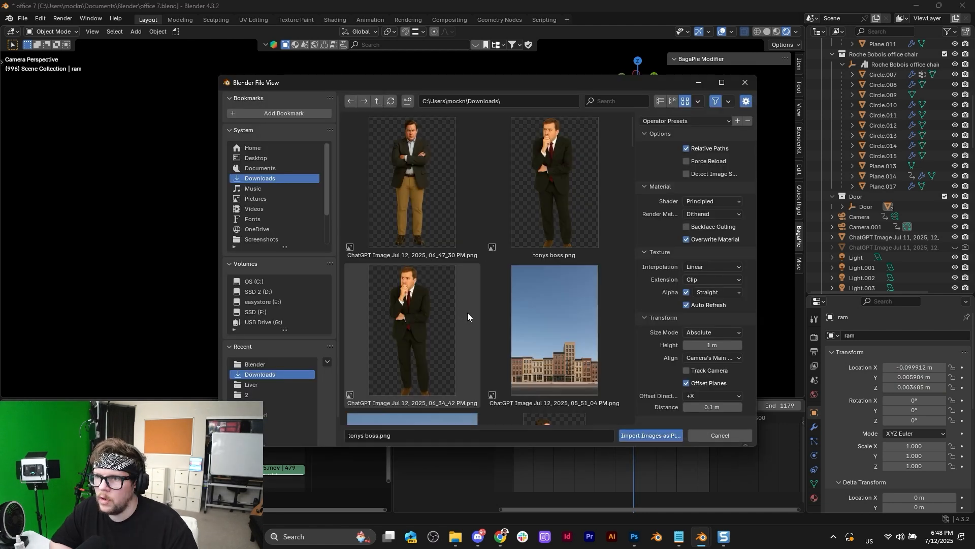
key("Escape")
scroll(453, 160, "up", 5)
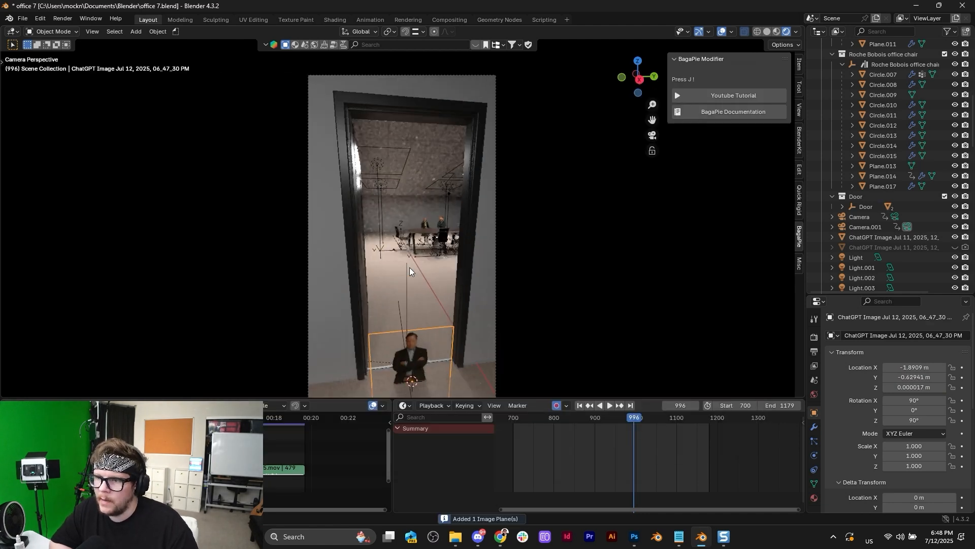
Step: Delete the newly imported image plane of the crossed-arms man
key("z")
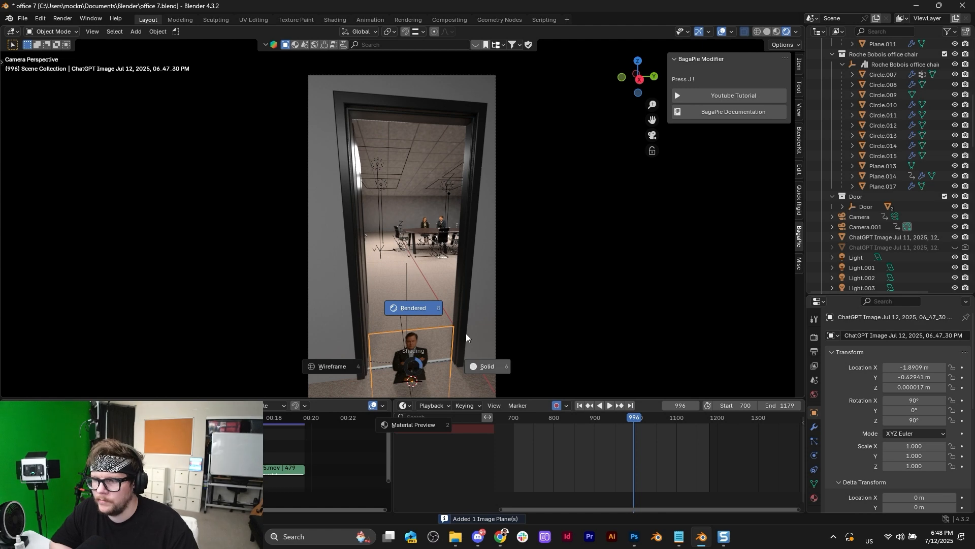
key("Escape")
key("x")
key("Return")
Step: Switch to the character document in Photoshop, hide Layer 3 and place "ChatGPT Image Jul 12, 2025, 06_47_30 PM" on the canvas
left_click(634, 536)
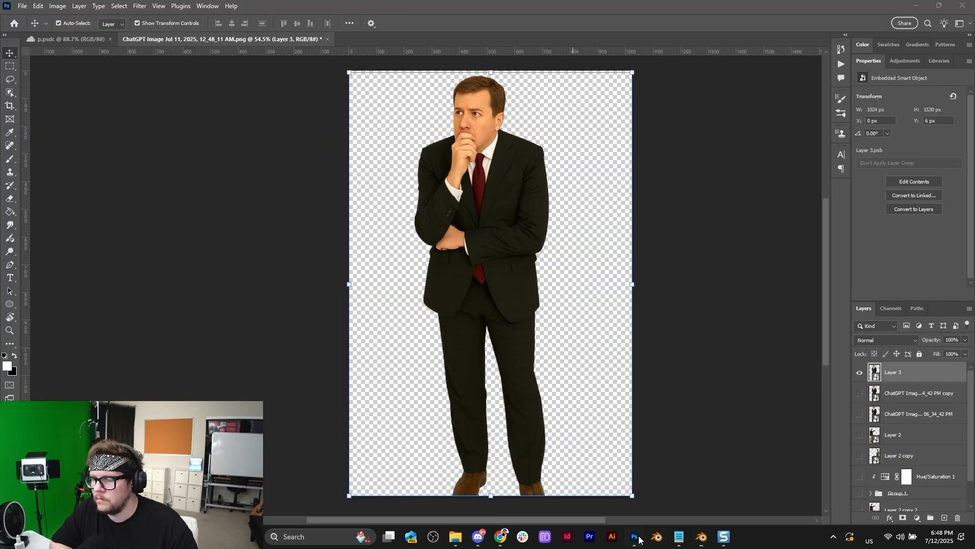
left_click(860, 375)
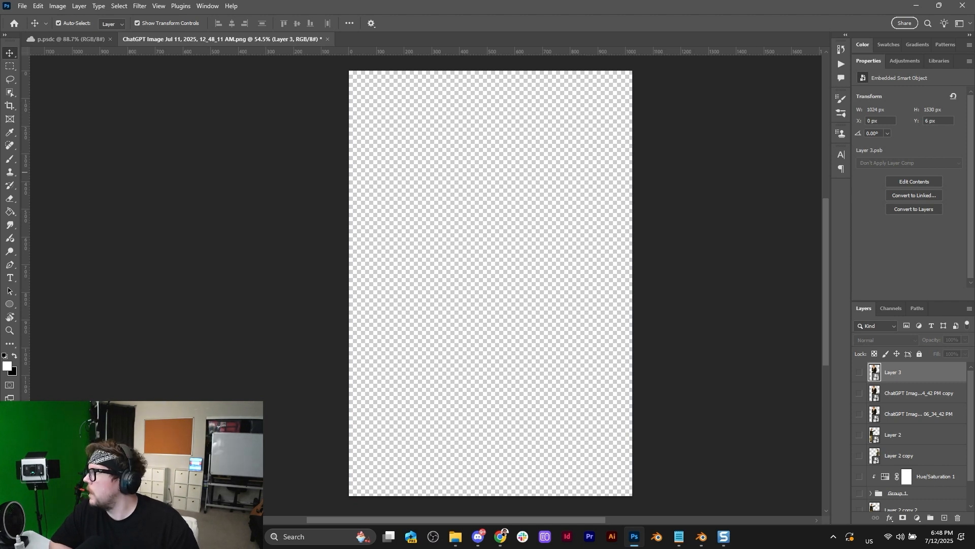
left_click_drag(974, 264, 458, 301)
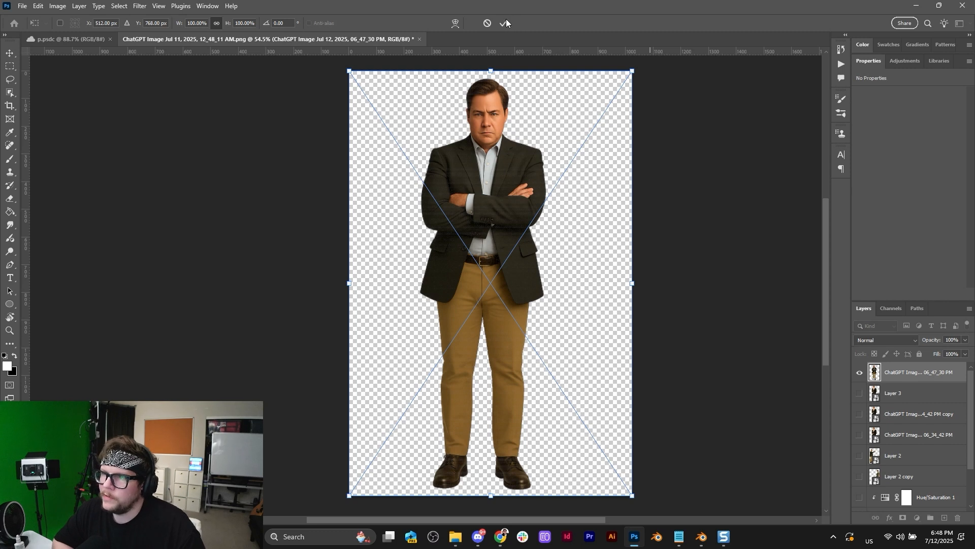
left_click(506, 22)
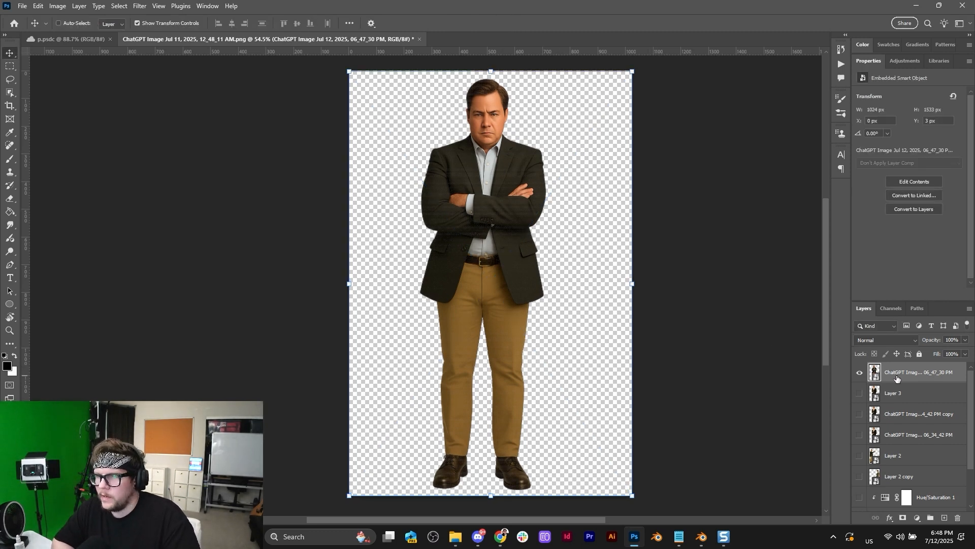
Step: Duplicate the crossed-arms man's layer and convert both copies into one smart object
key("ctrl+j")
right_click(914, 394)
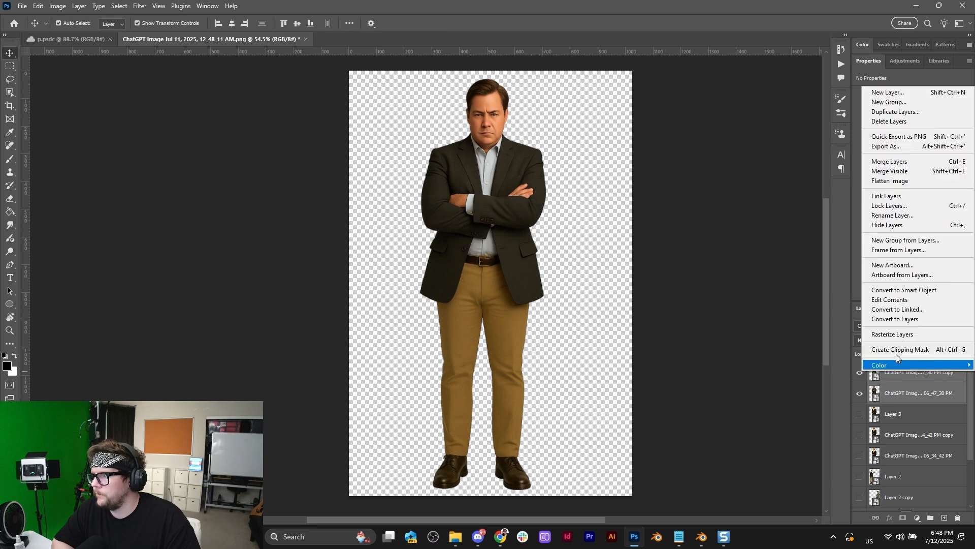
left_click(892, 288)
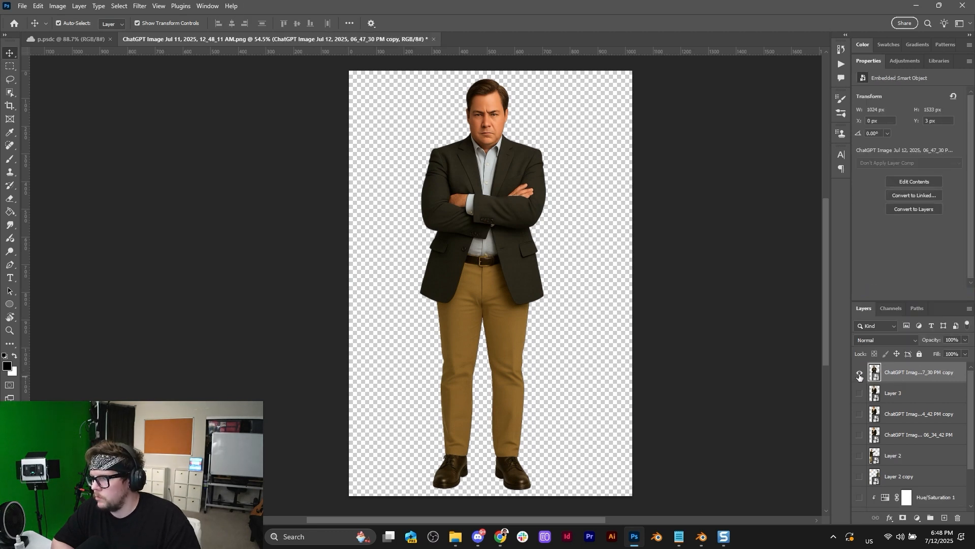
right_click(897, 377)
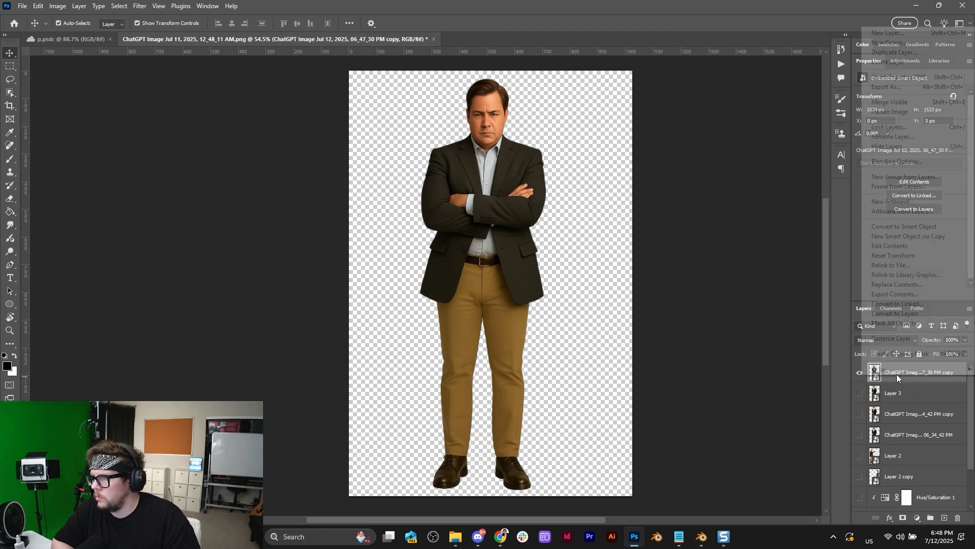
left_click(855, 401)
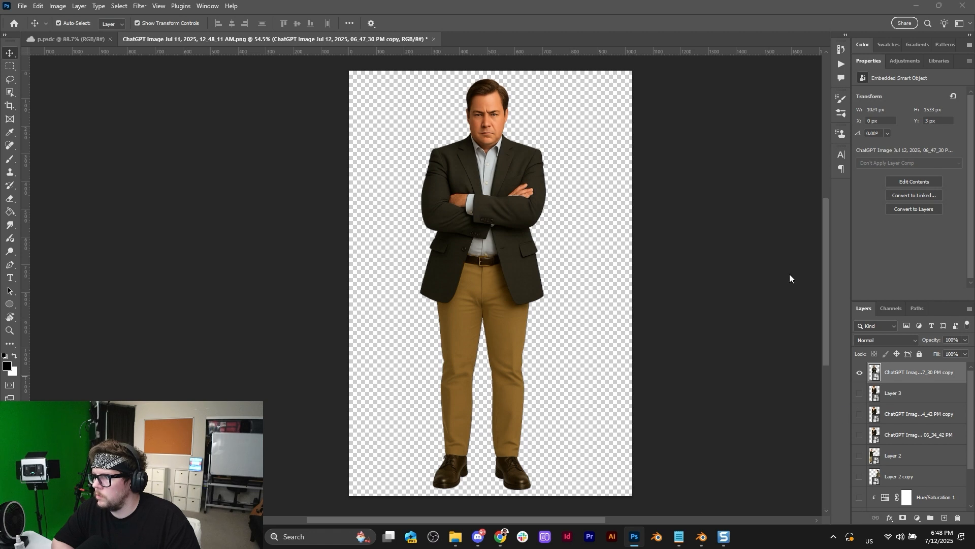
Step: Save the cutout as a PNG named "tony arms crossed" in the Downloads folder
key("ctrl+shift+s")
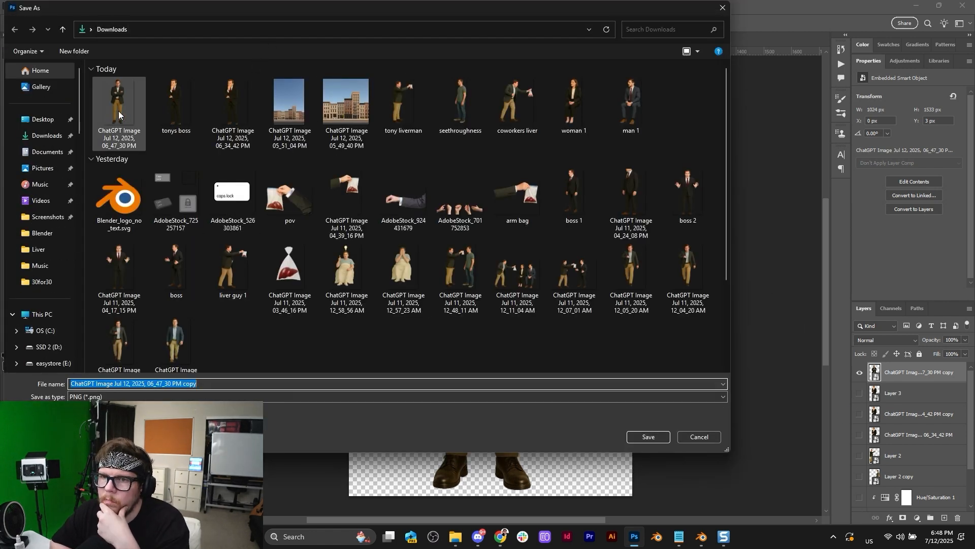
type("tony ")
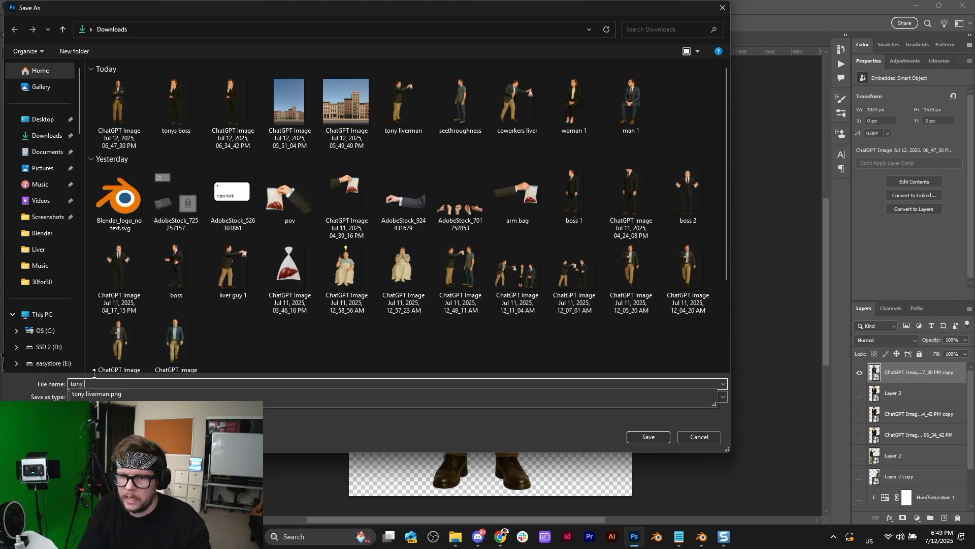
type("arms crossed")
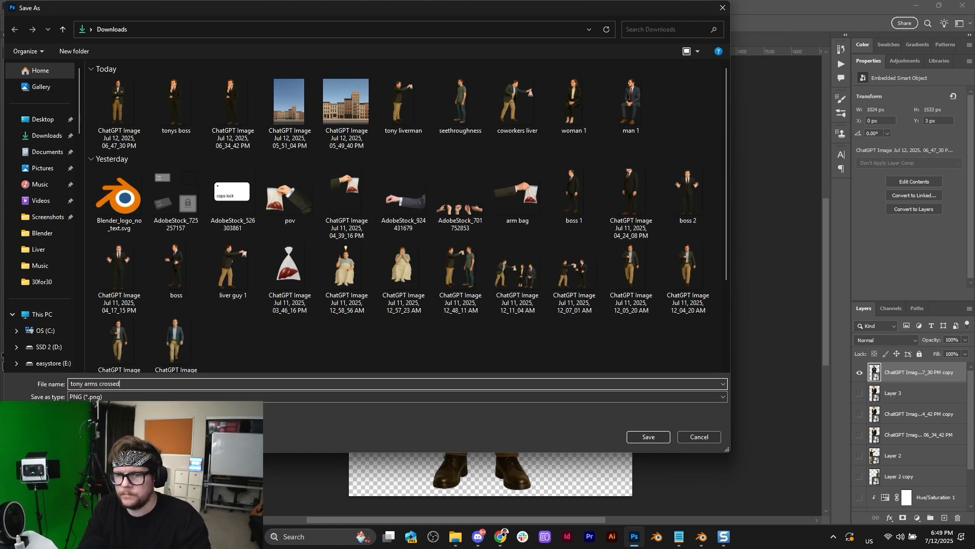
key("Return")
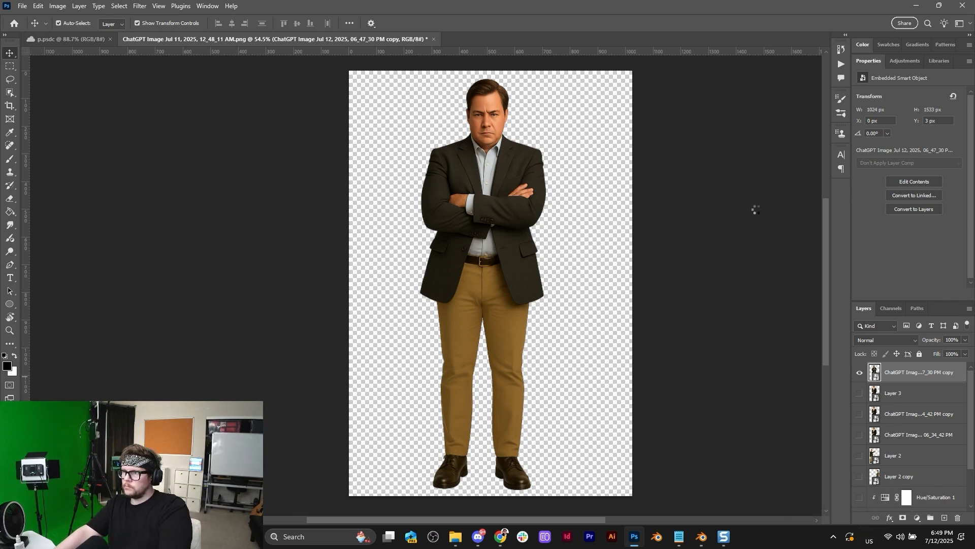
Step: Return to Blender and import "tony arms crossed.png" as a mesh image plane on the floor at the doorway
left_click(700, 541)
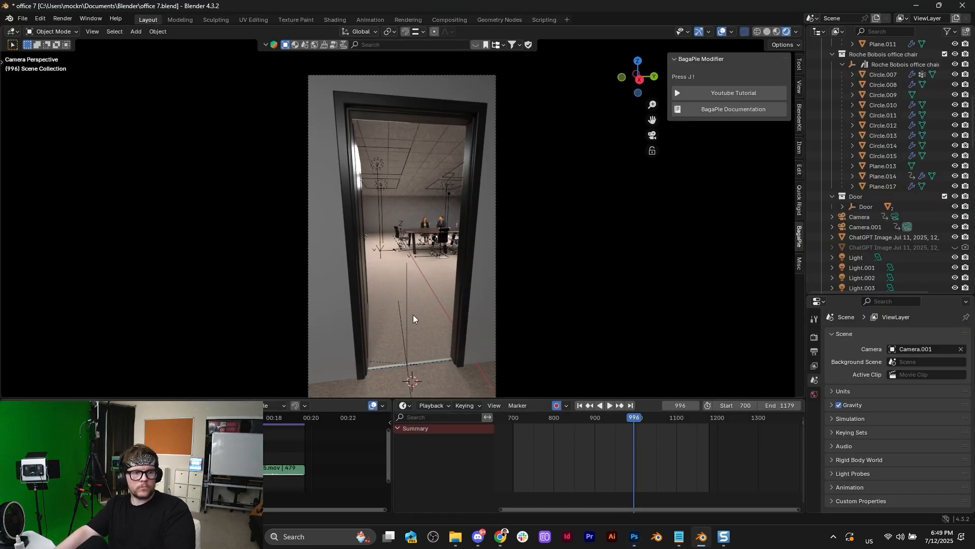
key("shift+a")
mouse_move(442, 319)
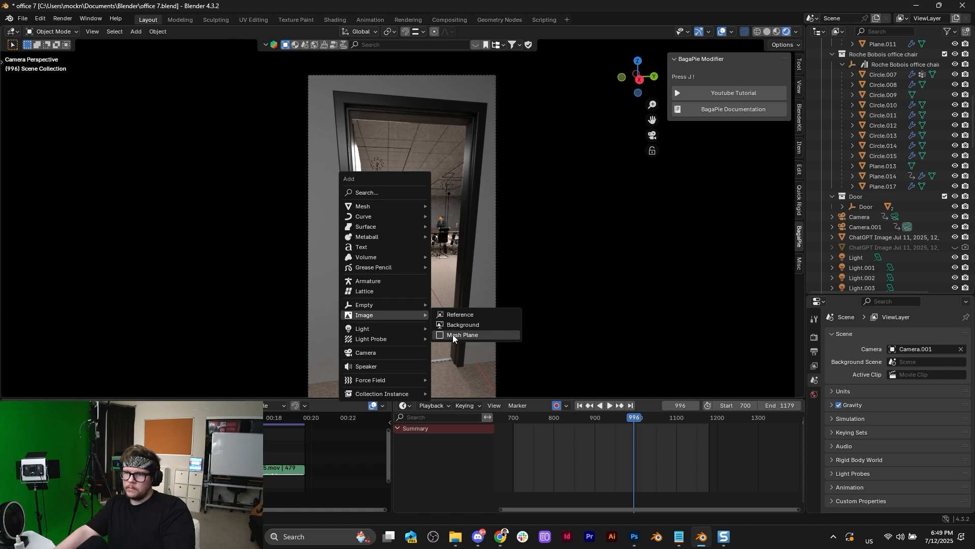
left_click(452, 334)
double_click(413, 221)
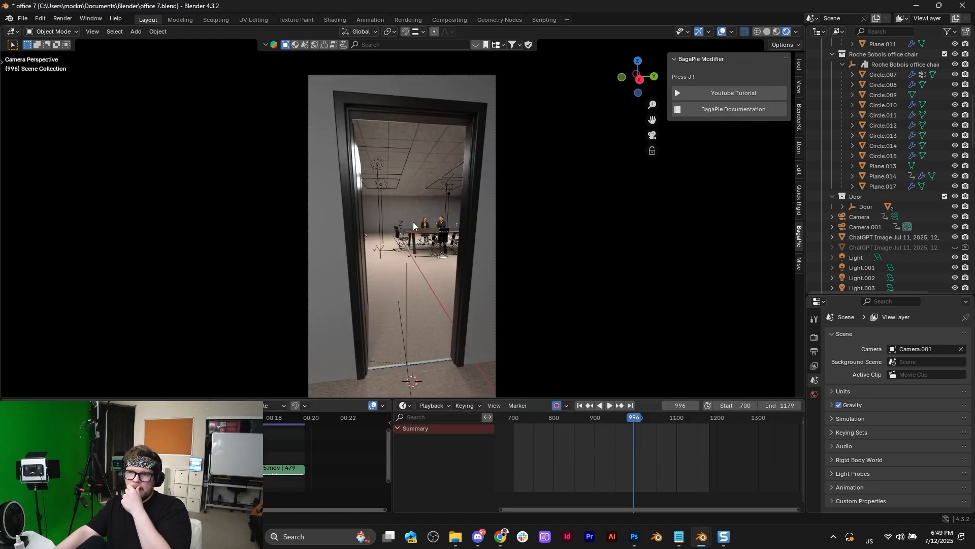
Step: Raise the image plane's mesh about 0.46 m along Z above its origin and scale the object to about 1.795
key("Tab")
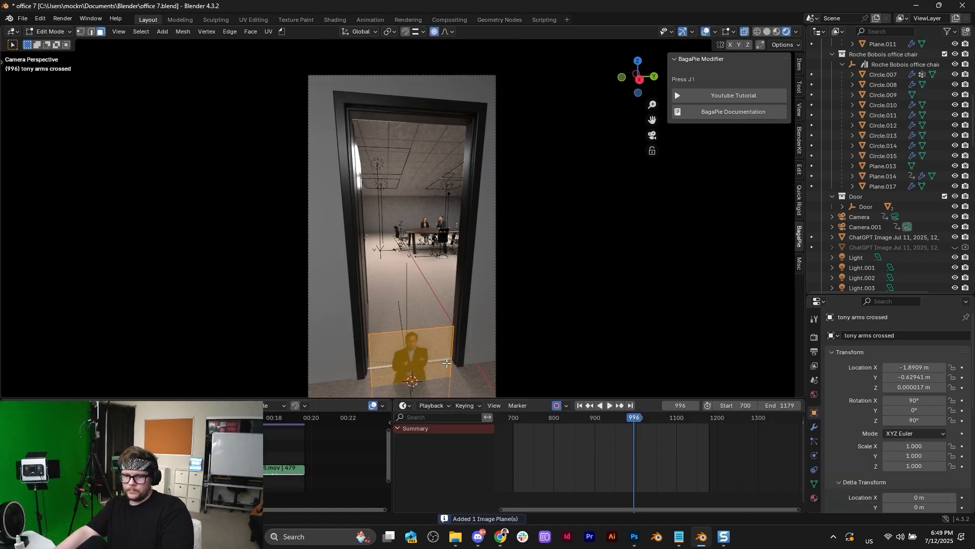
key("g")
key("z")
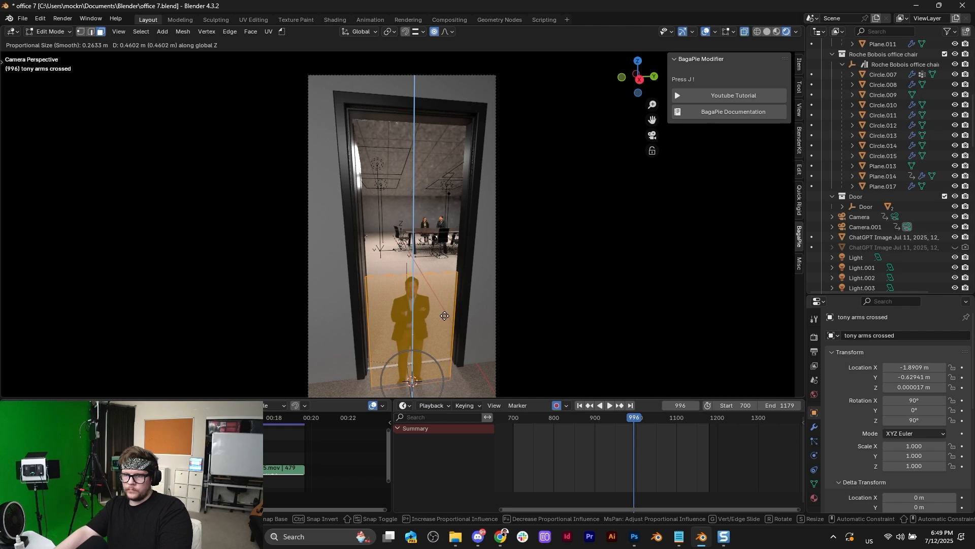
left_click(444, 315)
key("Tab")
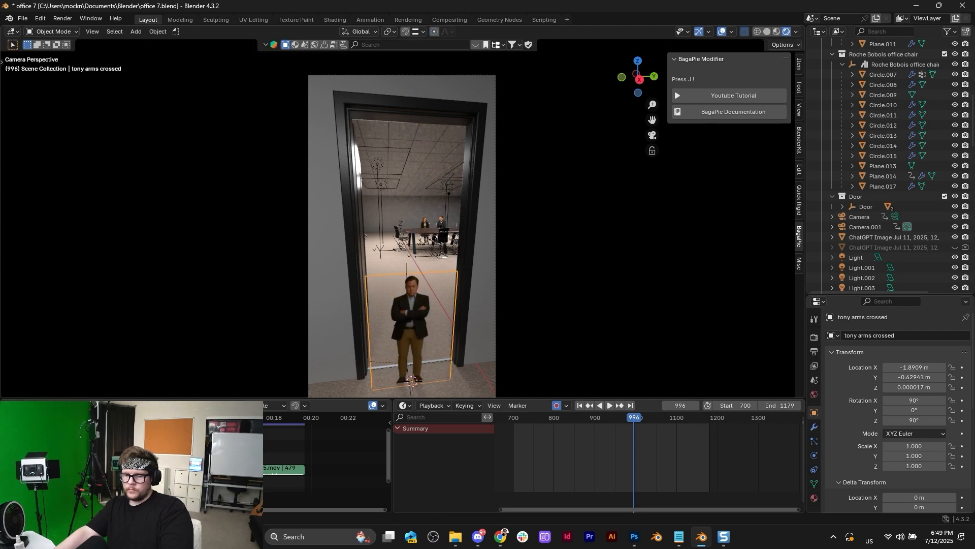
key("s")
left_click(492, 370)
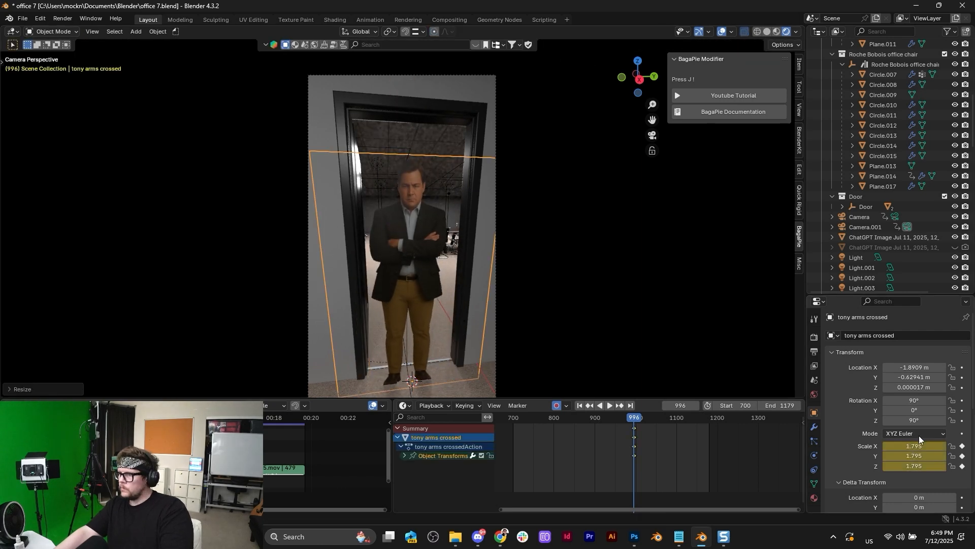
Step: Set the roughness and IOR of the crossed-arms man's material to 1.000
left_click(814, 498)
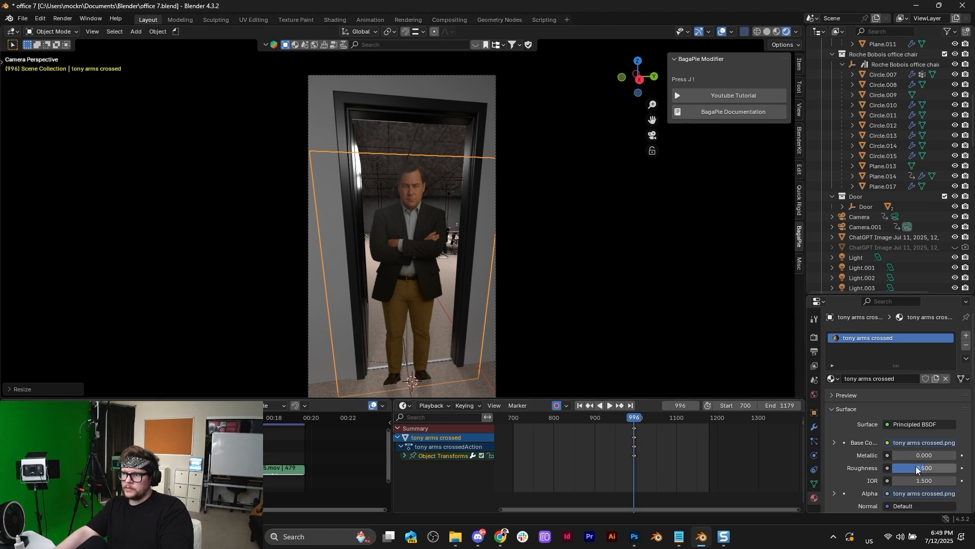
left_click_drag(889, 294, 892, 133)
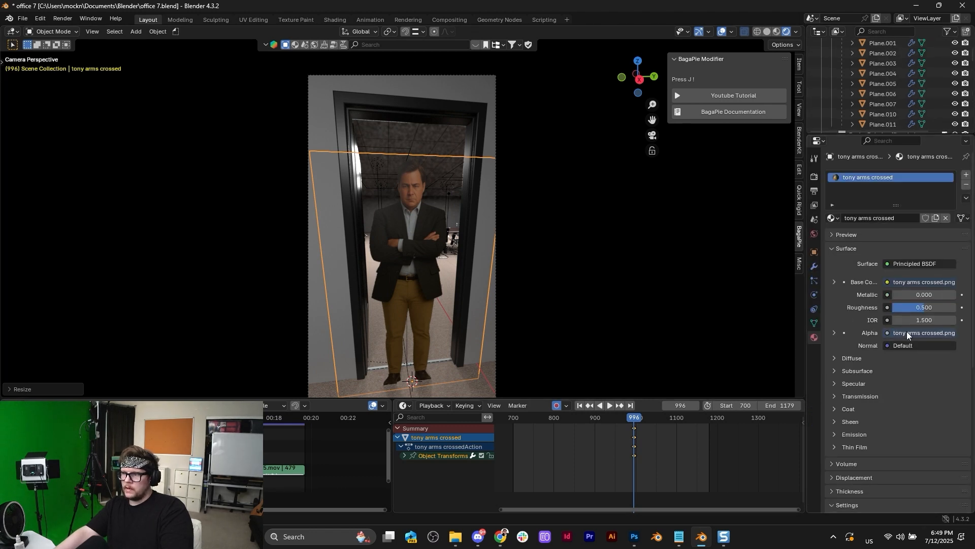
mouse_move(909, 310)
left_mouse_down()
mouse_move(957, 310)
mouse_move(854, 320)
left_mouse_up()
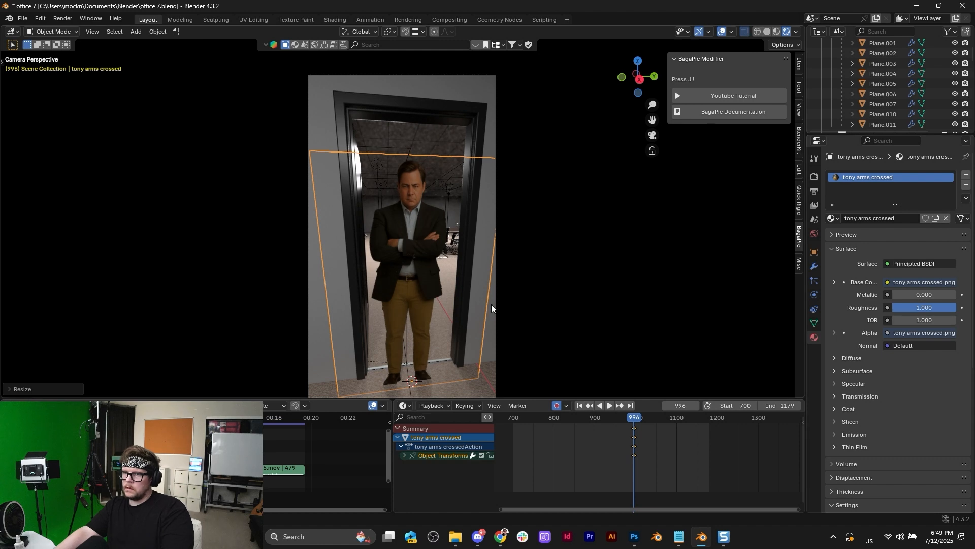
Step: Add a point light at the man's upper chest and move it along the global X axis in front of him
right_click(400, 211, "shift")
key("shift+a")
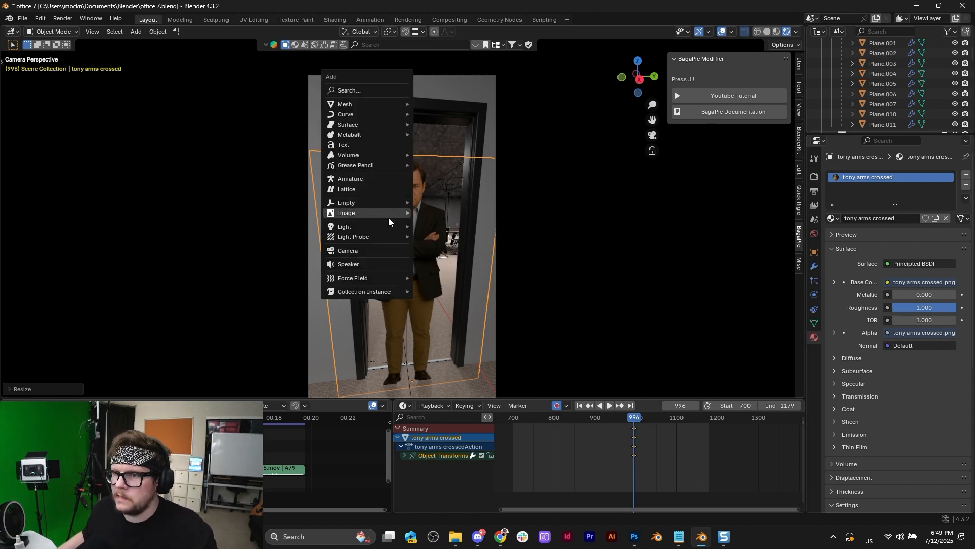
mouse_move(394, 227)
left_click(486, 227)
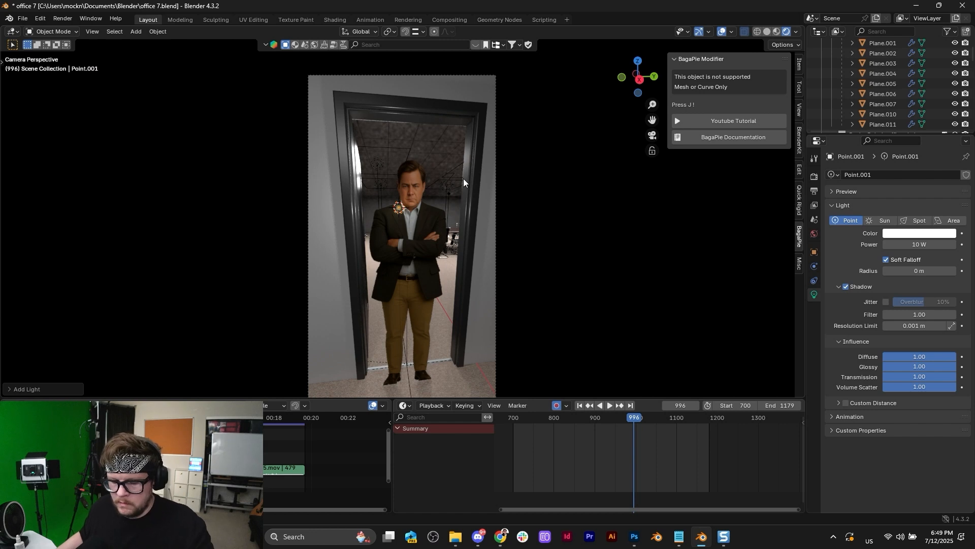
key("g")
key("y")
key("x")
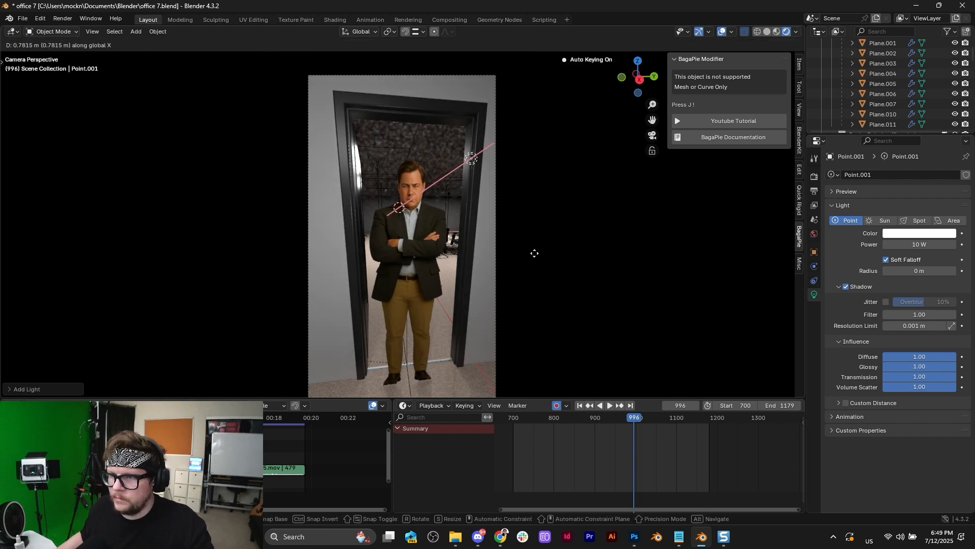
left_click(496, 172)
Step: Set the point light's power to 18.7 W and its radius to 0.02 m, and turn off its shadow
left_click_drag(908, 271, 91, 242)
left_click(845, 287)
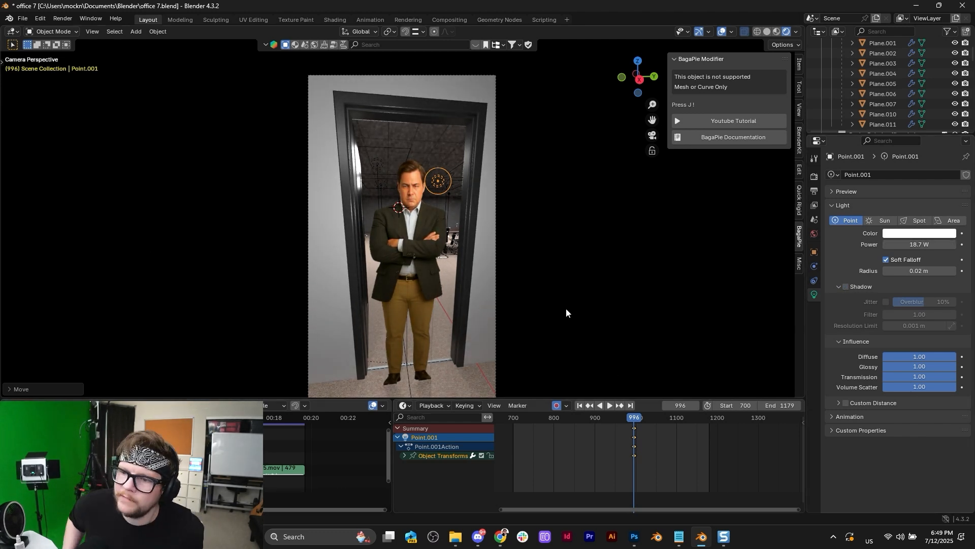
left_click(484, 287)
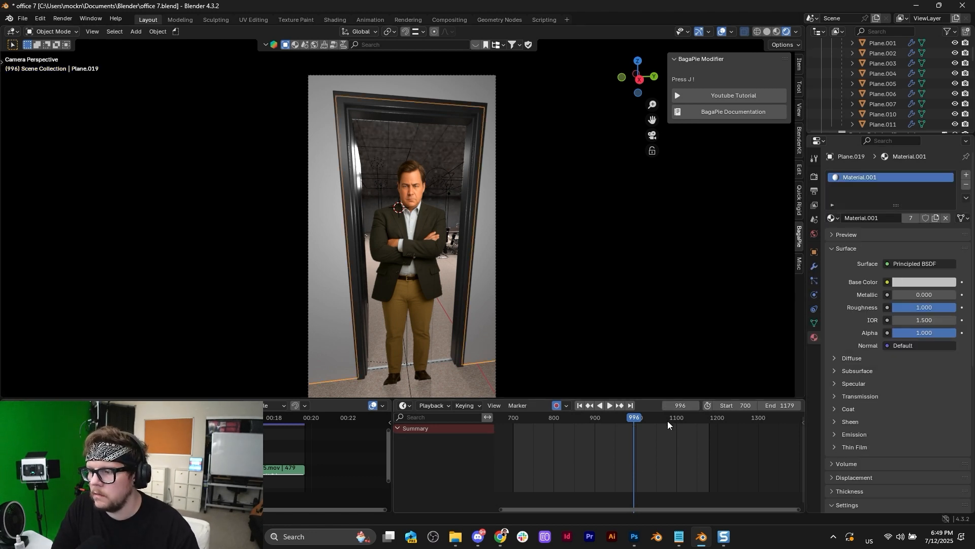
Step: Preview earlier frames of the camera push and scale the man's image plane up slightly at frame 858
scroll(465, 357, "down", 2)
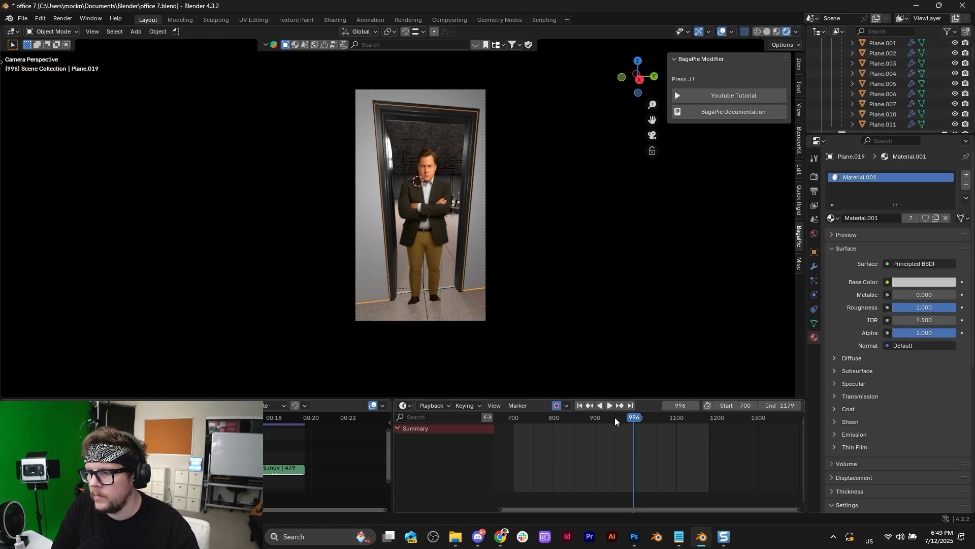
left_click(602, 419)
key("space")
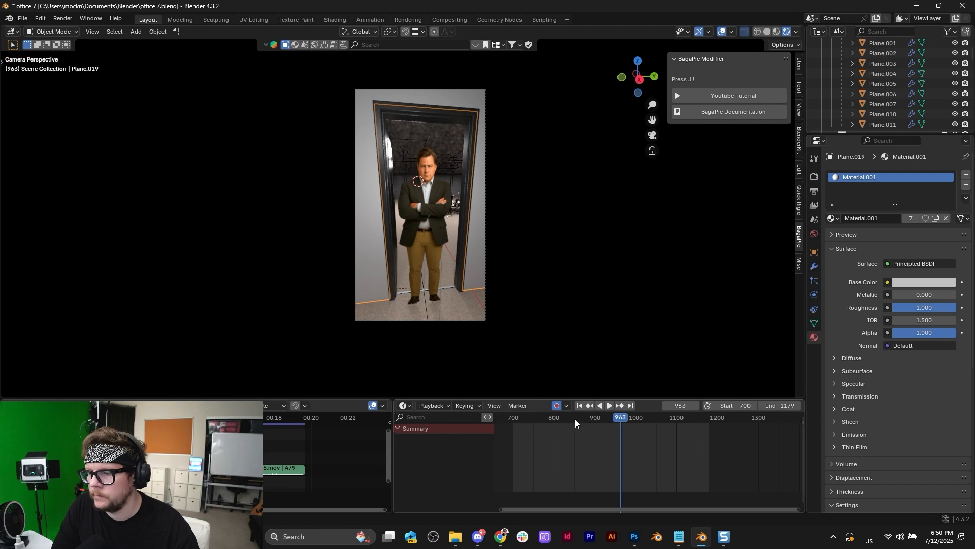
left_click(550, 419)
key("space")
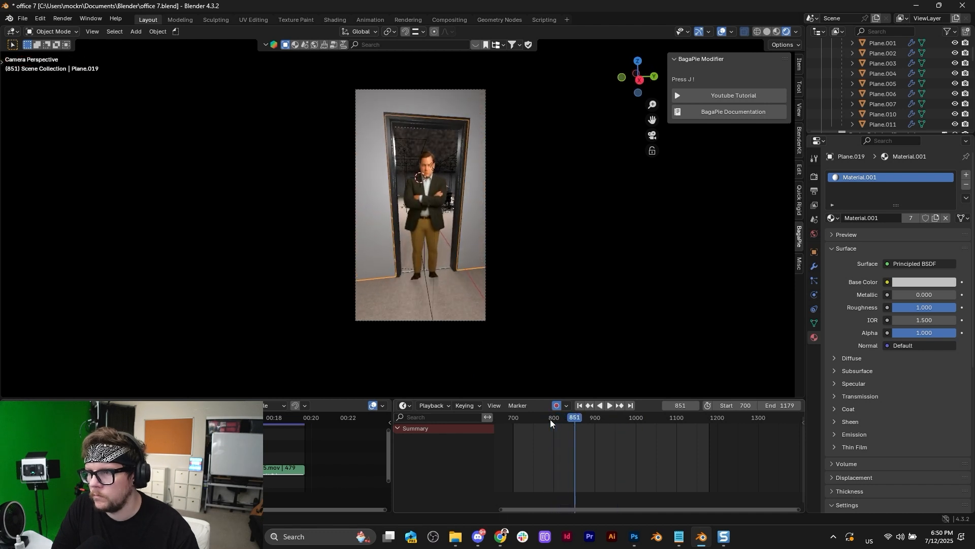
left_click(423, 157)
scroll(447, 233, "up", 2)
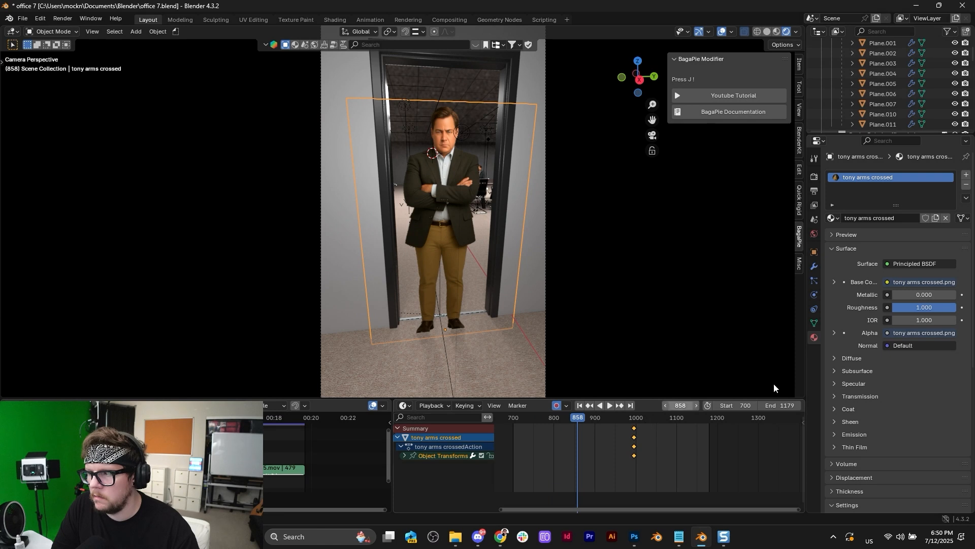
key("s")
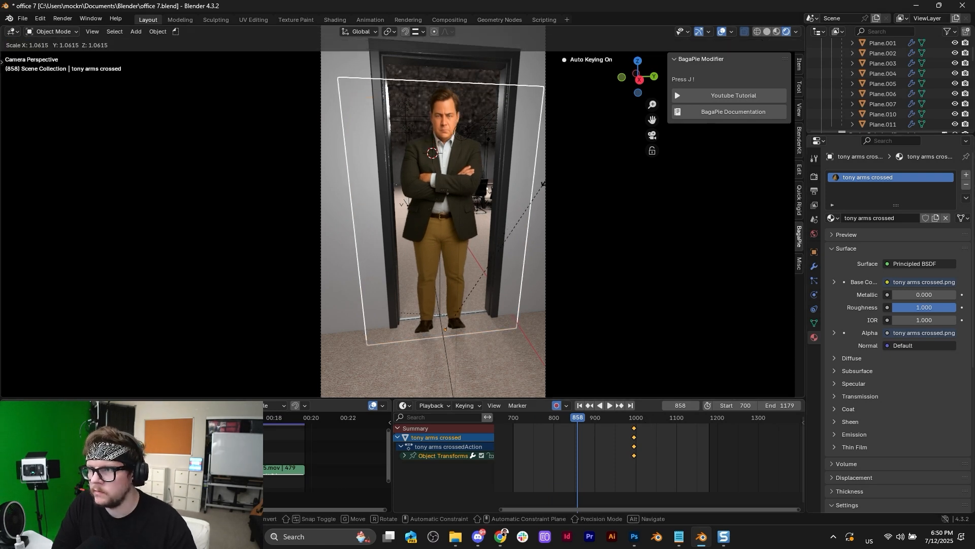
left_click(550, 208)
scroll(549, 208, "down", 3)
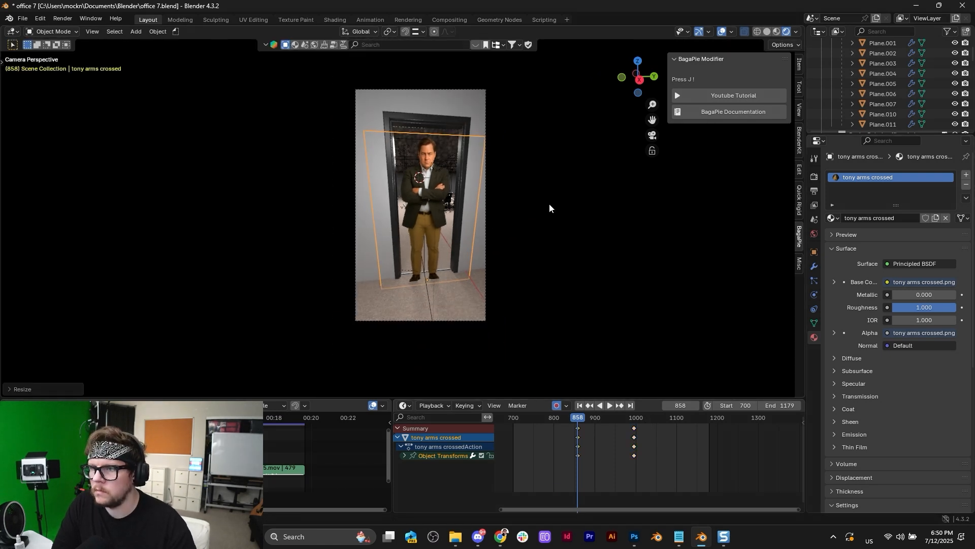
middle_click_drag(549, 208, 544, 224, "shift")
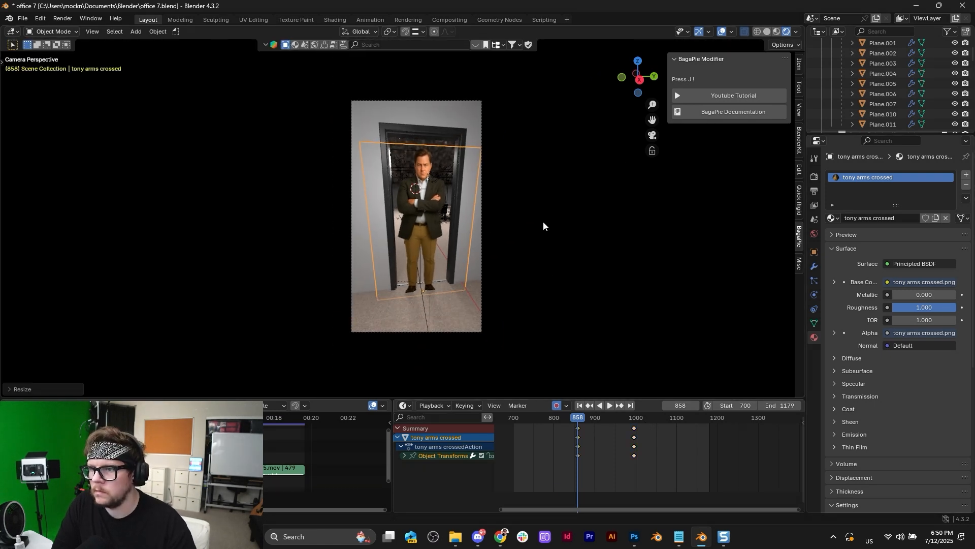
Step: Delete all keyframes of the crossed-arms man's image plane
key("a")
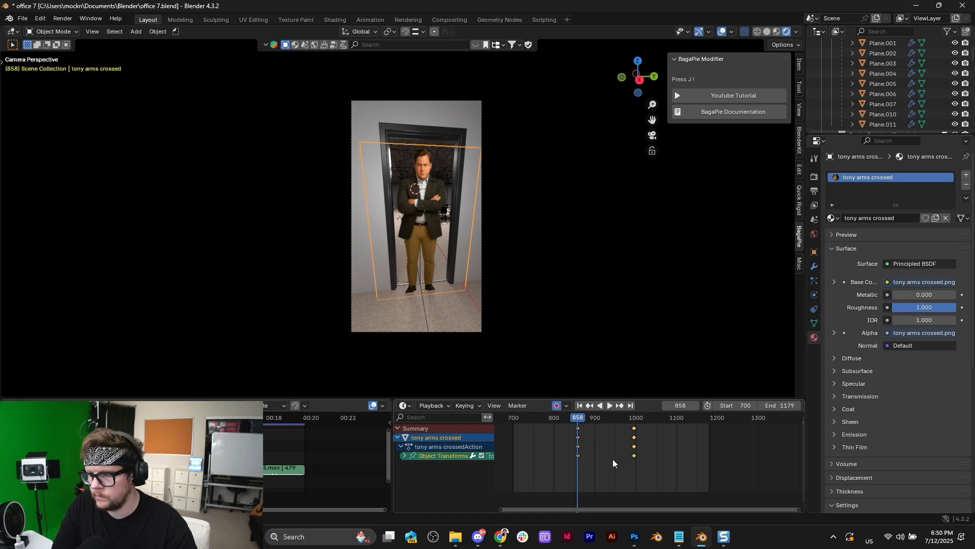
key("x")
left_click(610, 455)
Step: Play the camera push from frame 700 up to the doorway to check the man's size in the shot
left_click(581, 408)
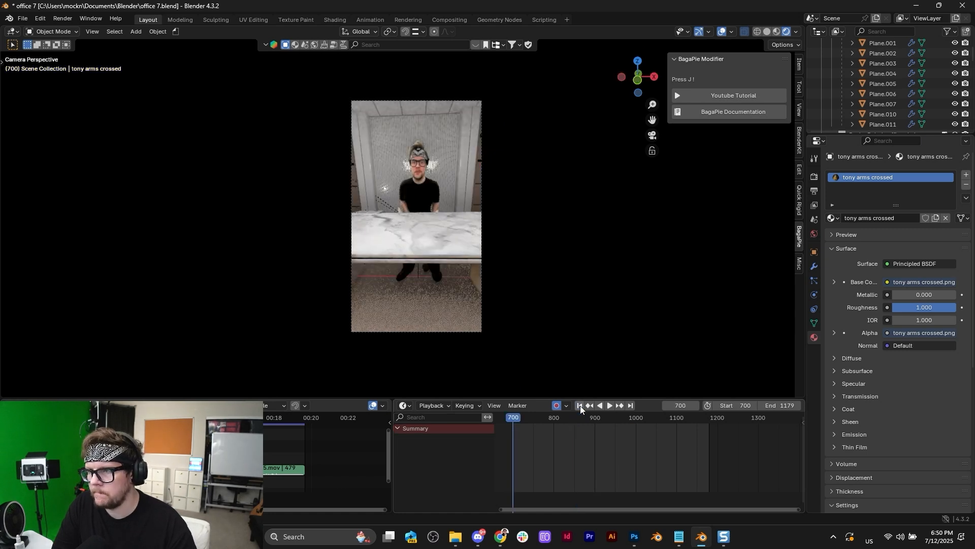
key("space")
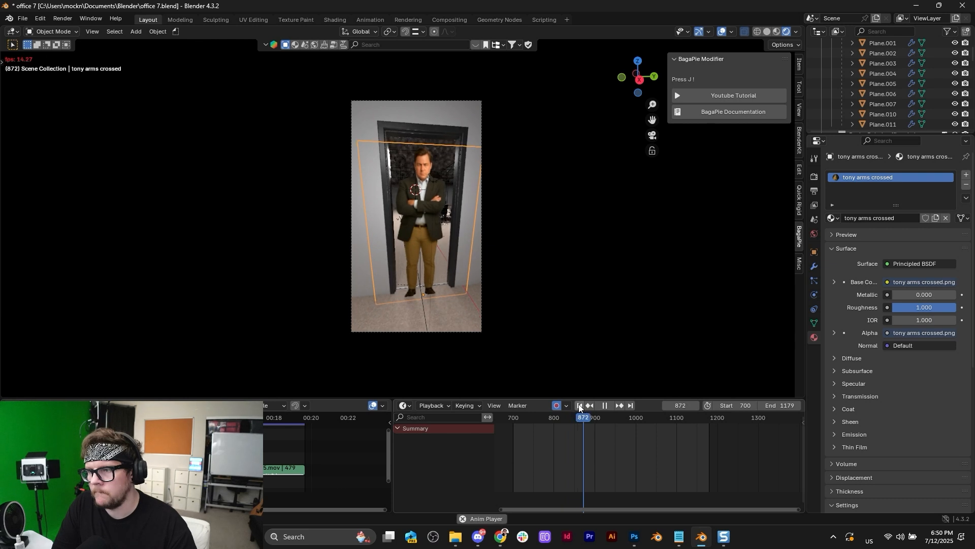
key("space")
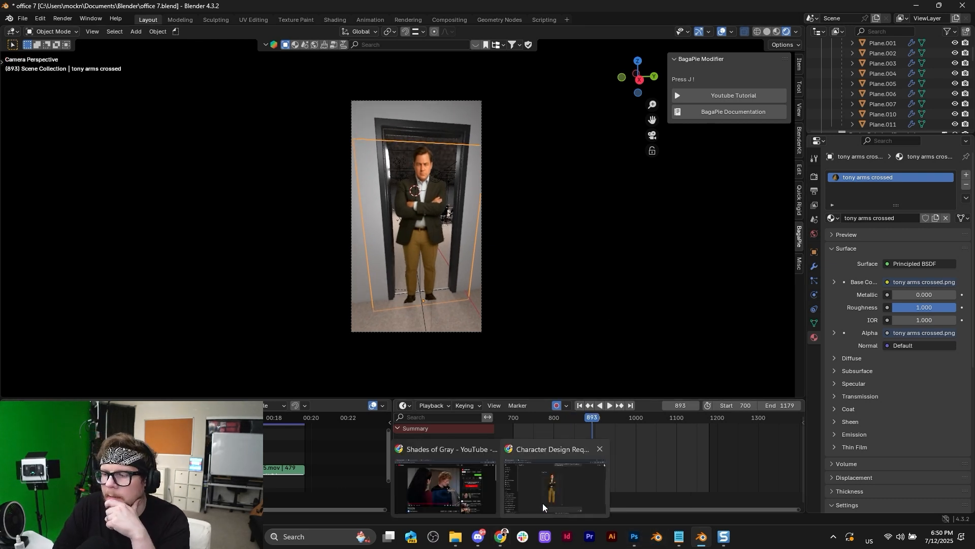
Step: In a new ChatGPT chat, write a prompt for a pov arm in a black suits sleeve handing out a paycheck, as a transparent png
left_click(542, 503)
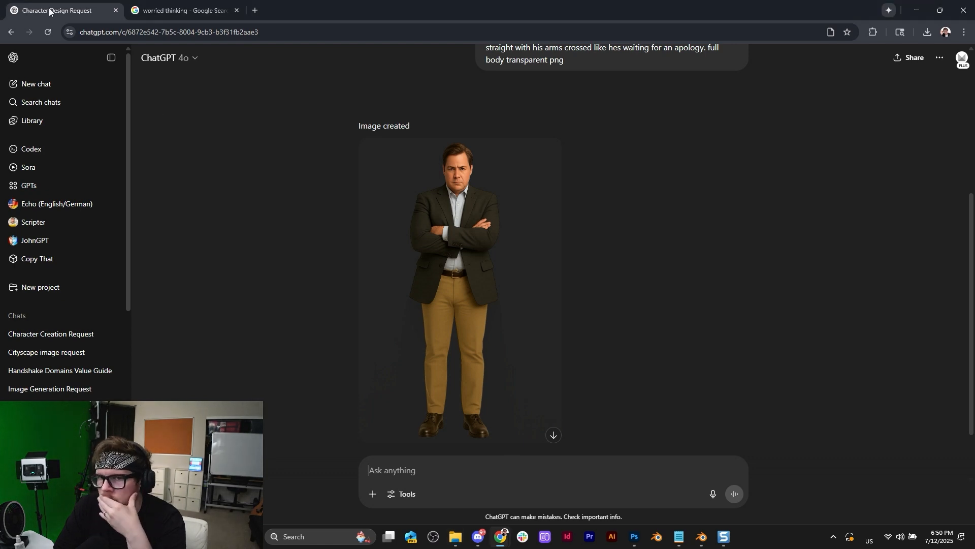
left_click(42, 87)
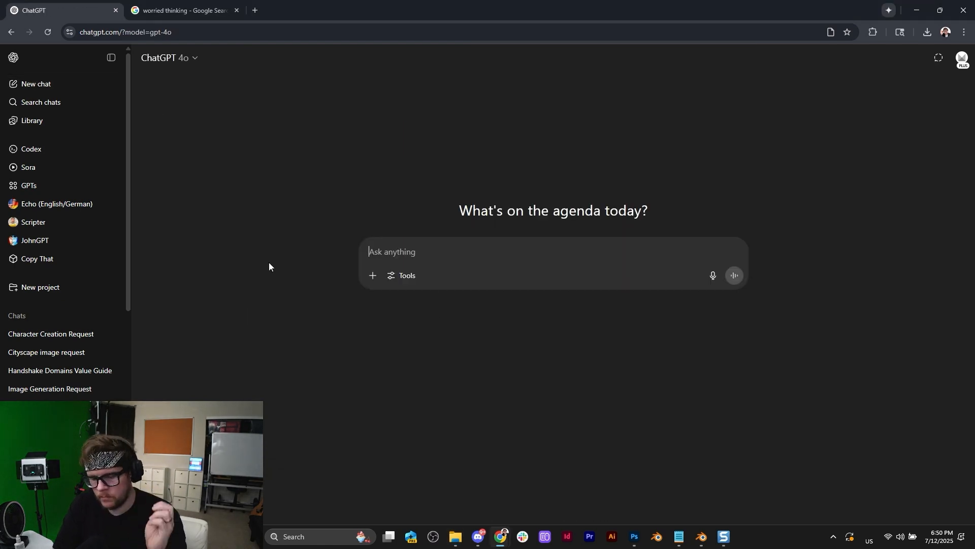
type("please gener")
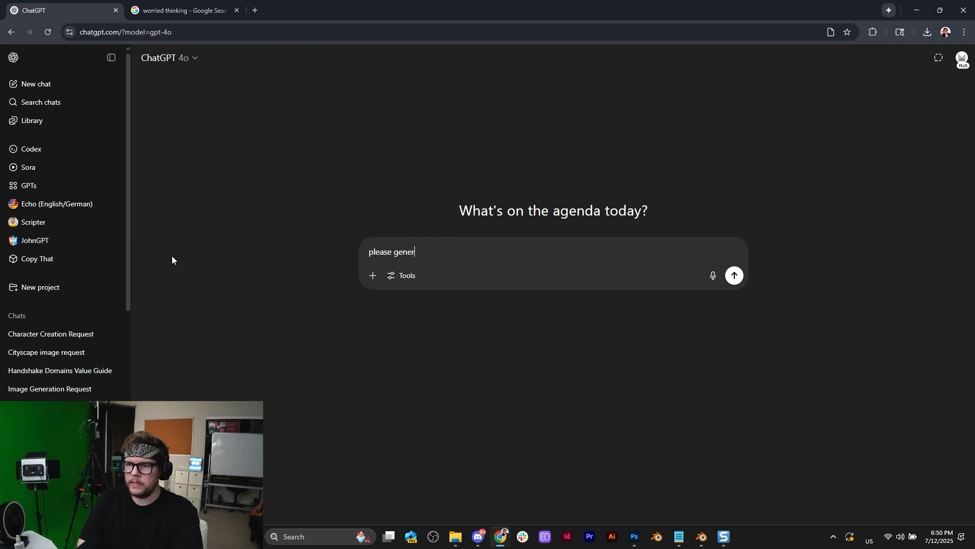
type("ate a pov arm handing out a paycheck, please make the arm in a suits sleeve")
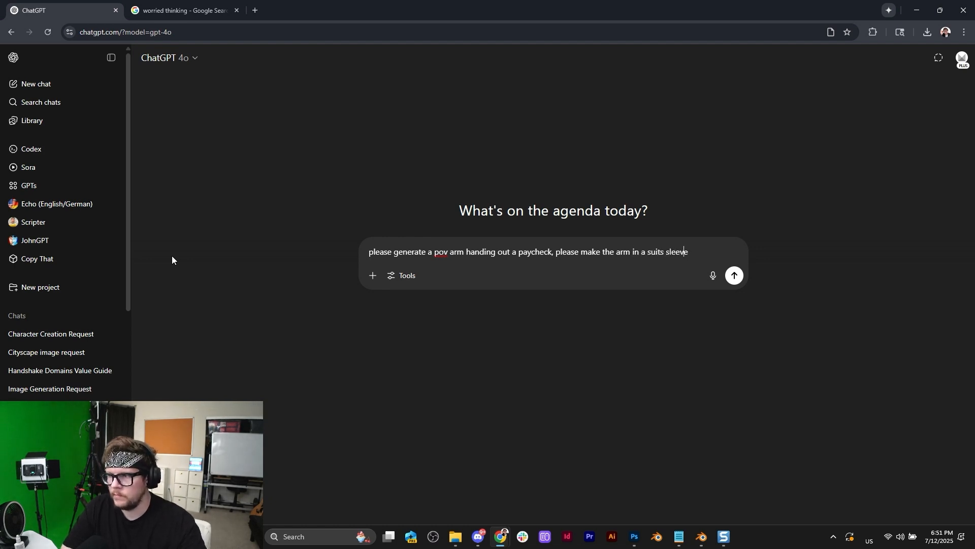
type("blavk")
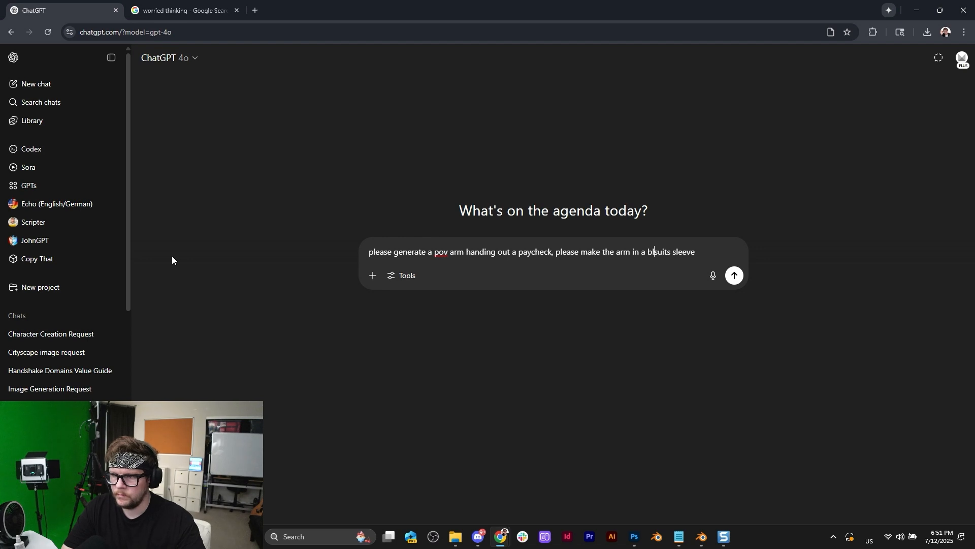
key("BackSpace")
key("BackSpace")
type("ck")
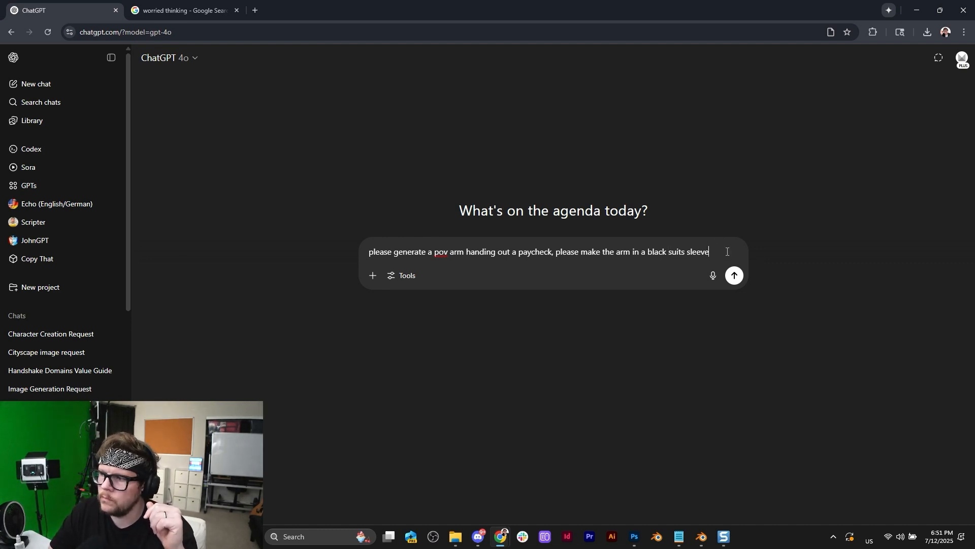
type(",")
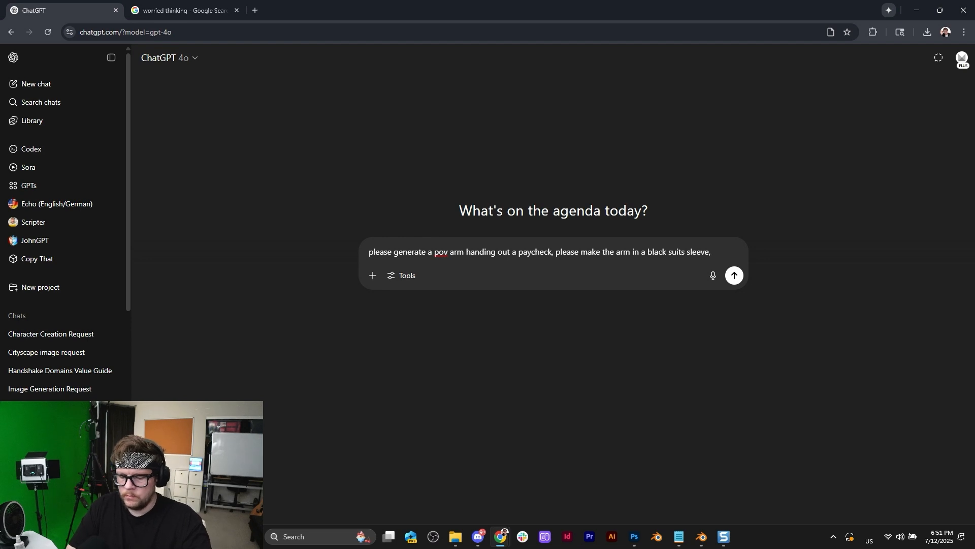
type(" transparent png")
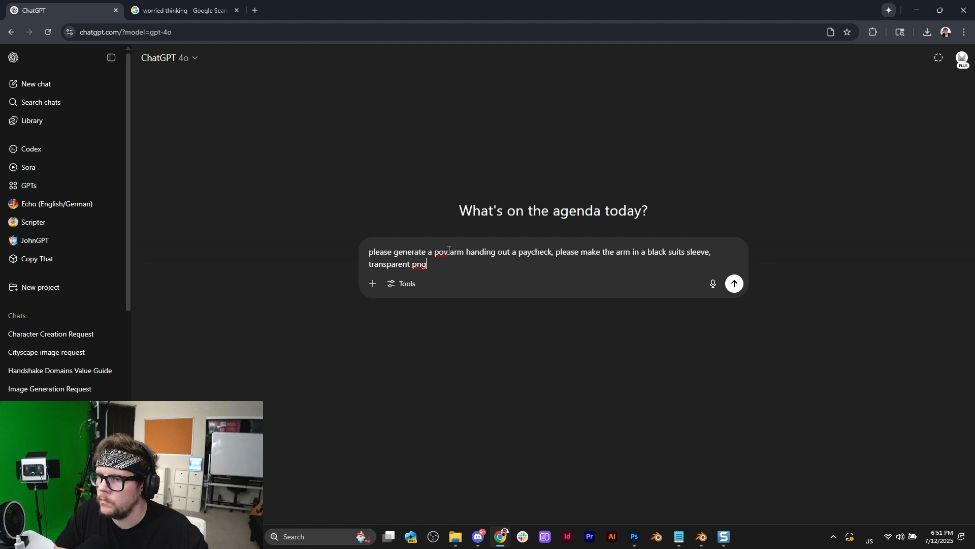
type("POV vie")
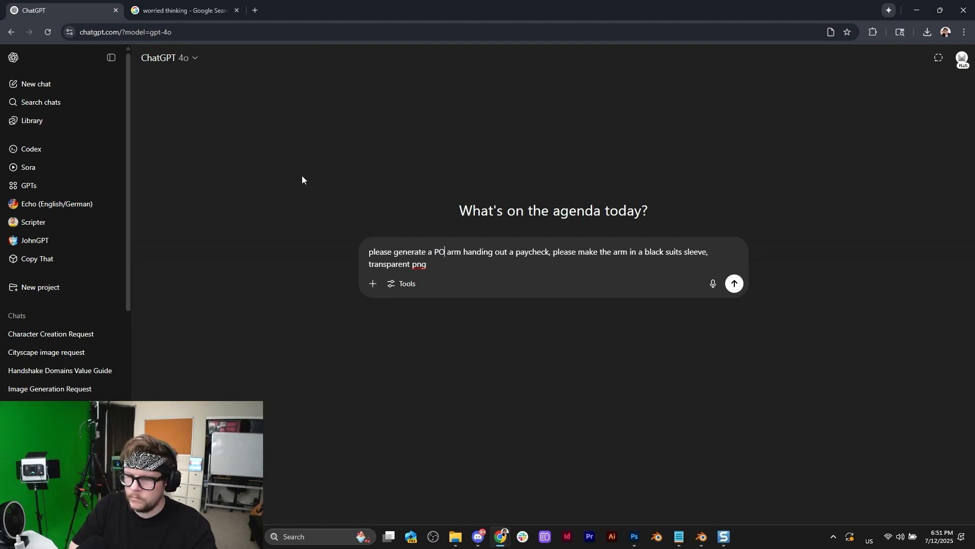
type("w of ")
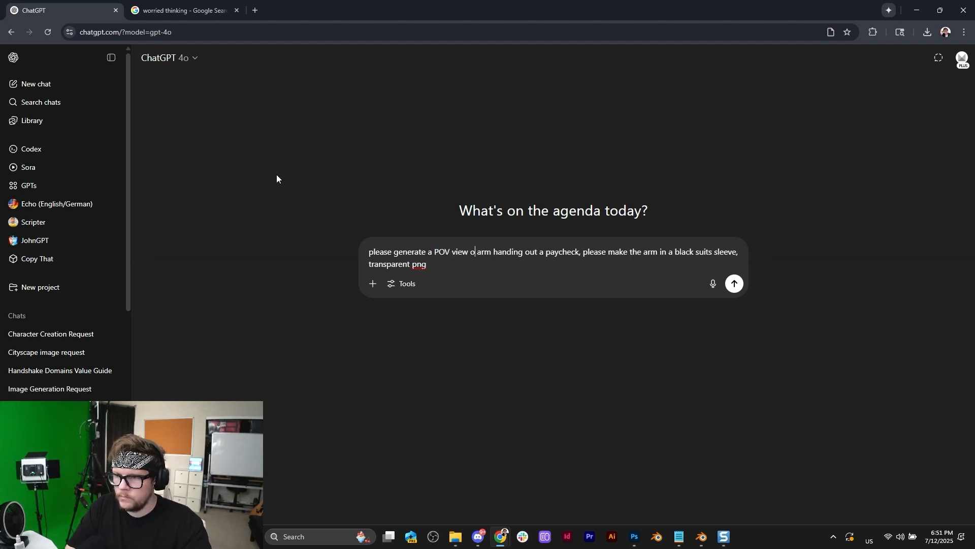
type("an")
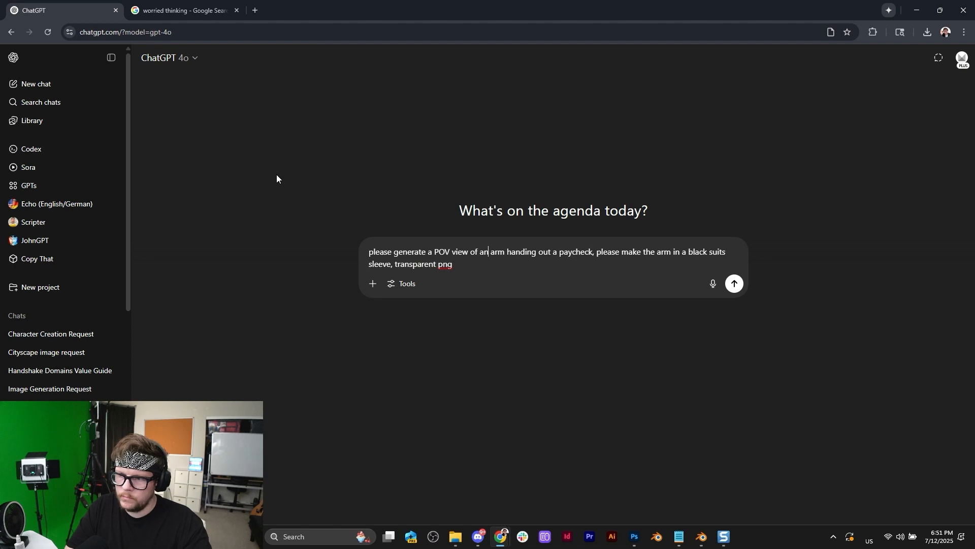
key("BackSpace")
key("BackSpace")
key("BackSpace")
key("BackSpace")
key("BackSpace")
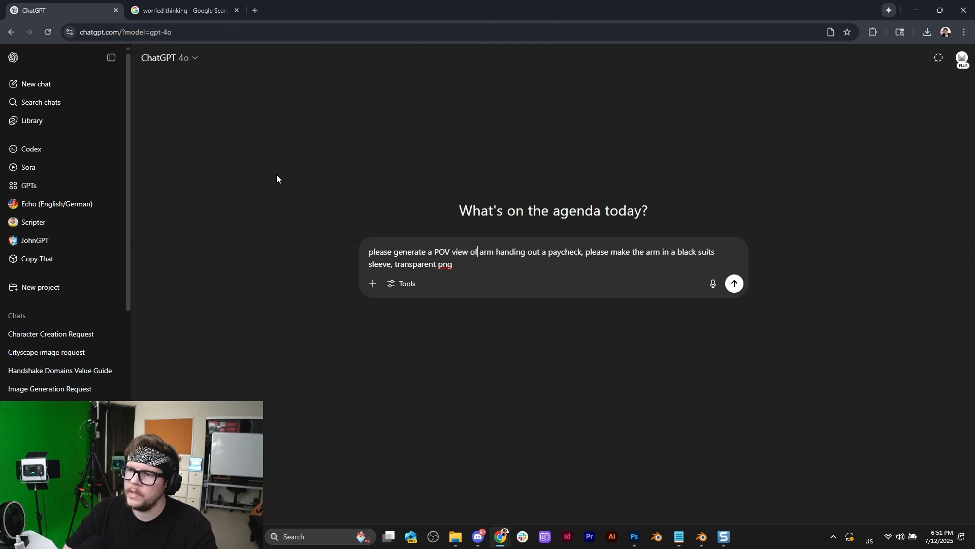
key("BackSpace")
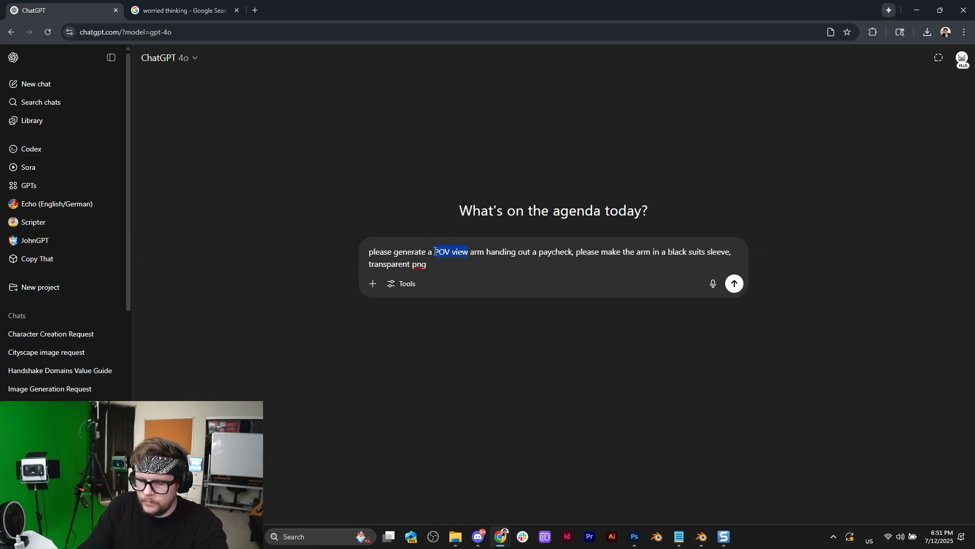
Step: Reword the prompt's opening to "please generate a first person view of handing out a paycheck" and submit it
type("first person")
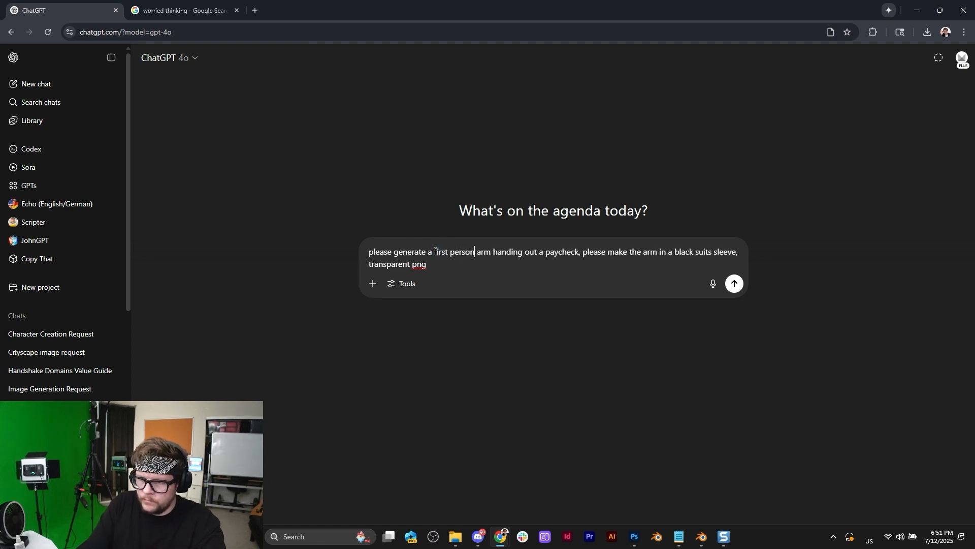
type(" view")
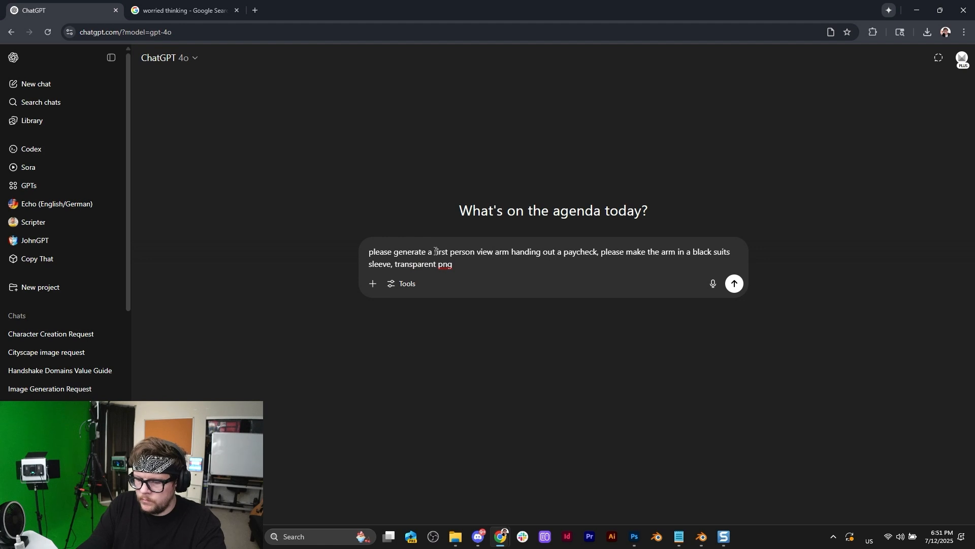
type(" of")
key("Delete")
key("Delete")
key("Delete")
key("Delete")
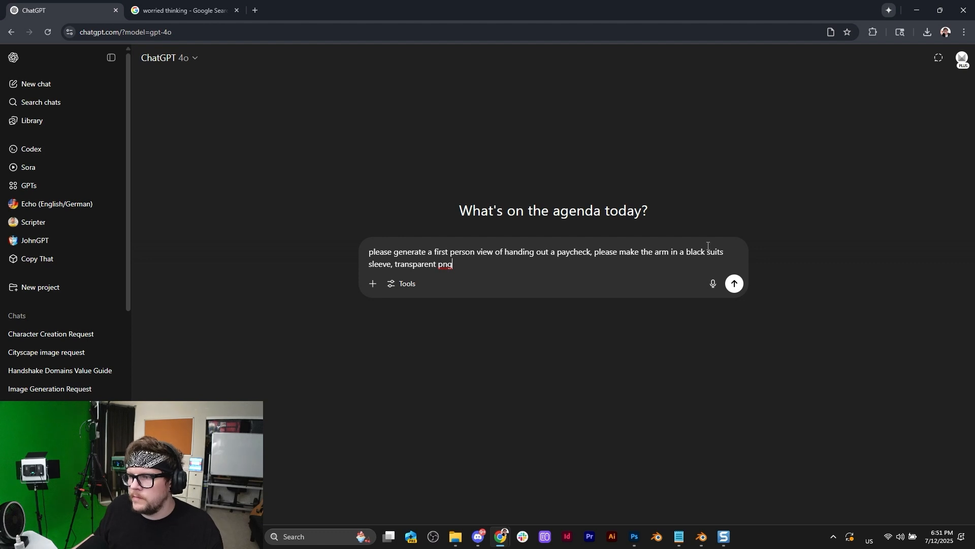
left_click(734, 284)
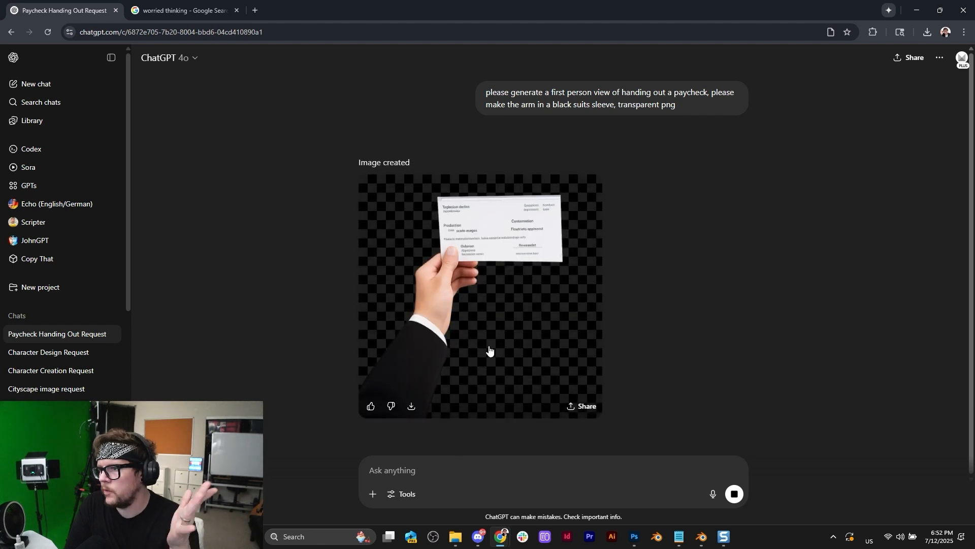
Step: Download the generated paycheck hand image, open it as its own document in Photoshop and inspect the check's lettering up close
left_click(411, 406)
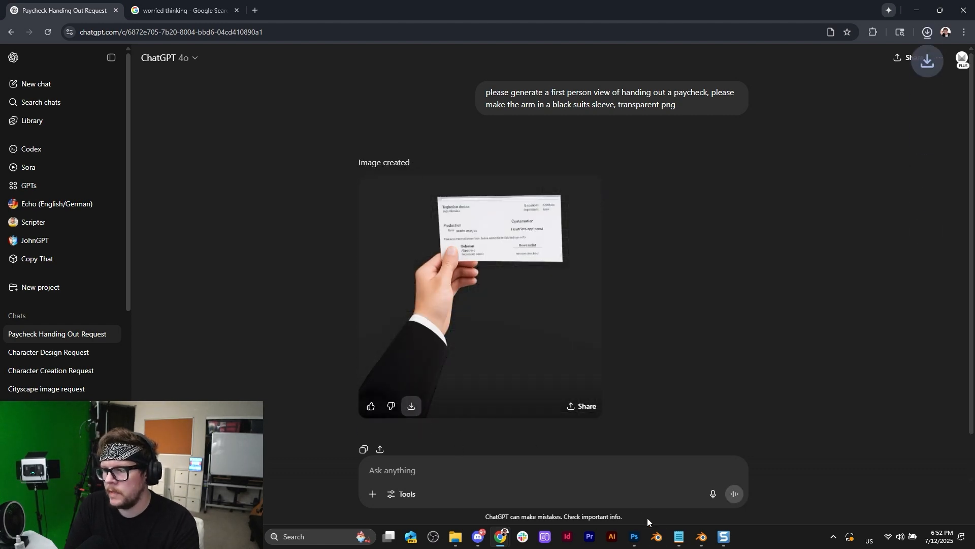
left_click(634, 534)
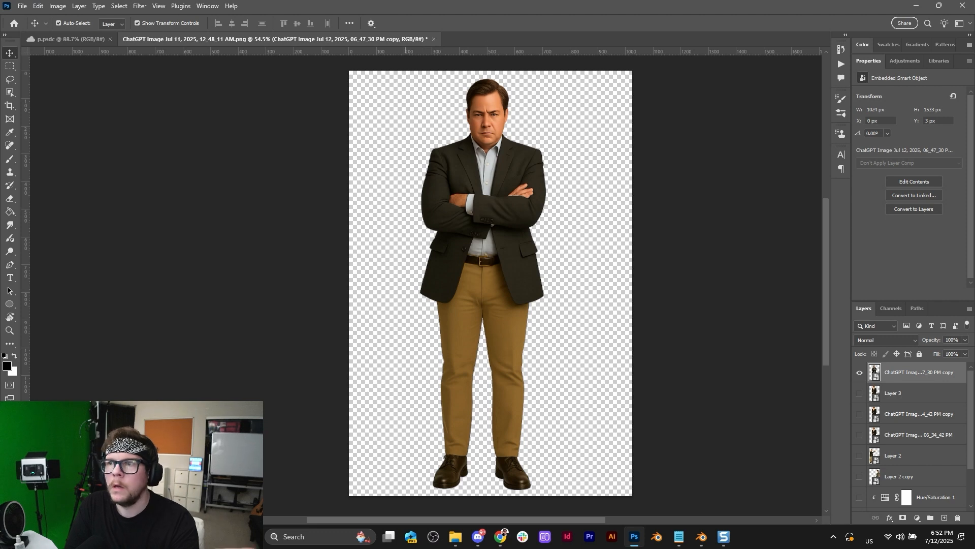
left_click(22, 6)
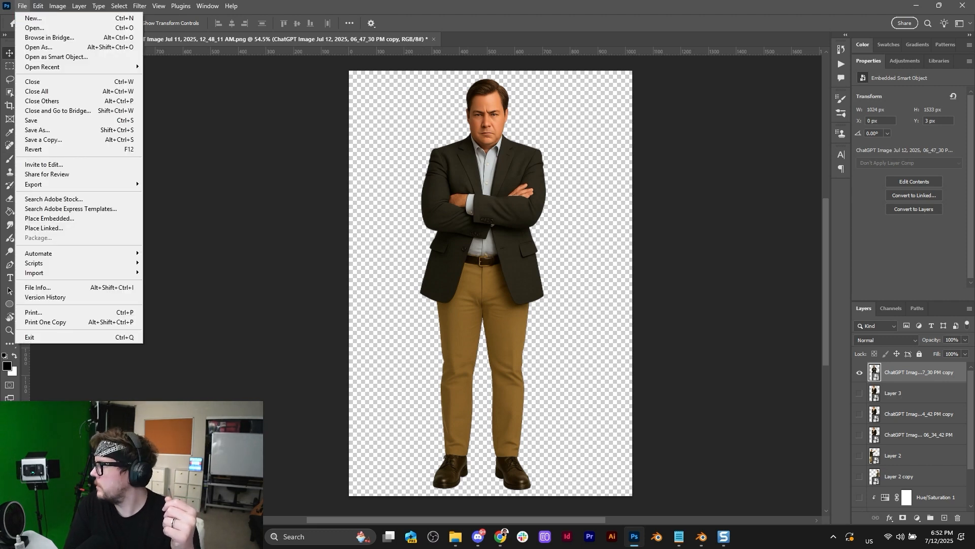
left_click_drag(681, 170, 656, 41)
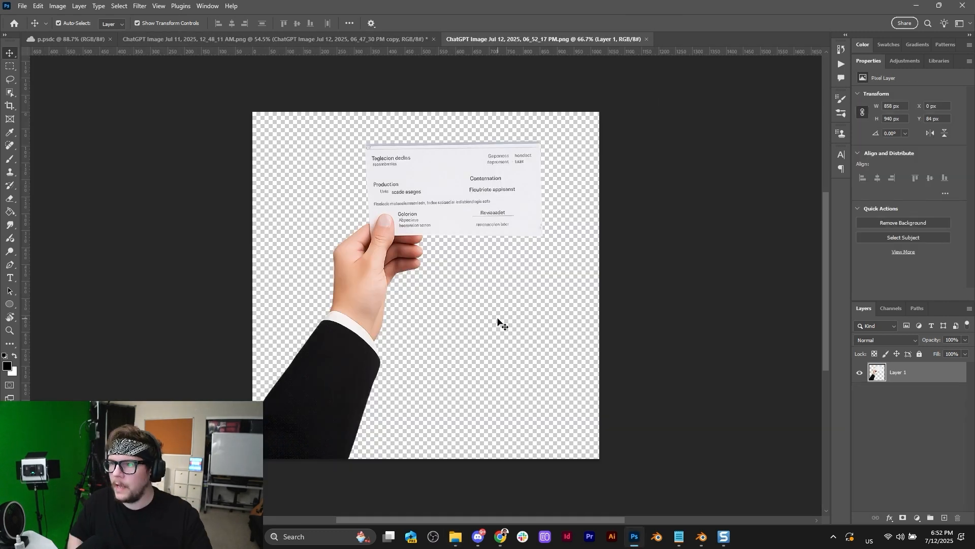
scroll(474, 188, "up", 3, "alt")
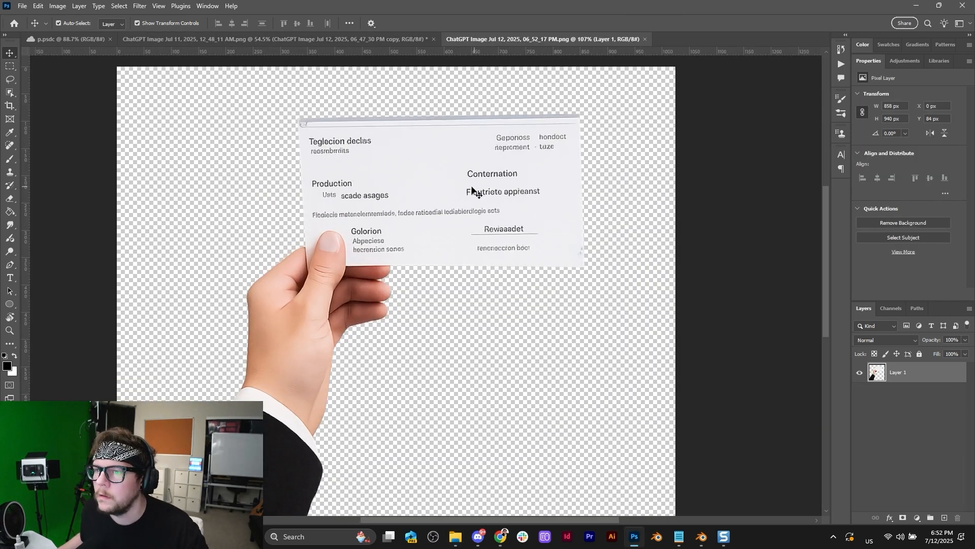
scroll(474, 191, "up", 2, "alt")
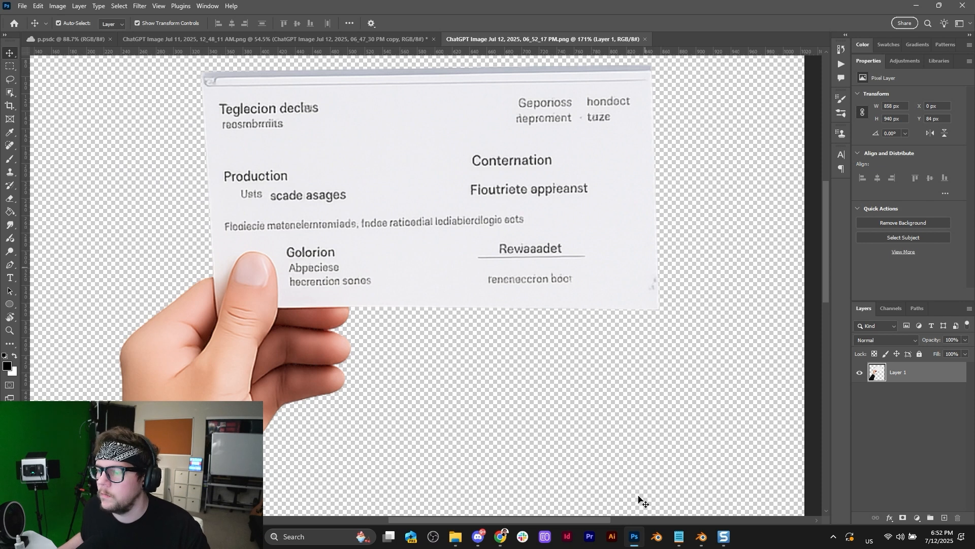
Step: Switch back to Chrome, open a window with another browser profile and go to Adobe Stock
mouse_move(506, 537)
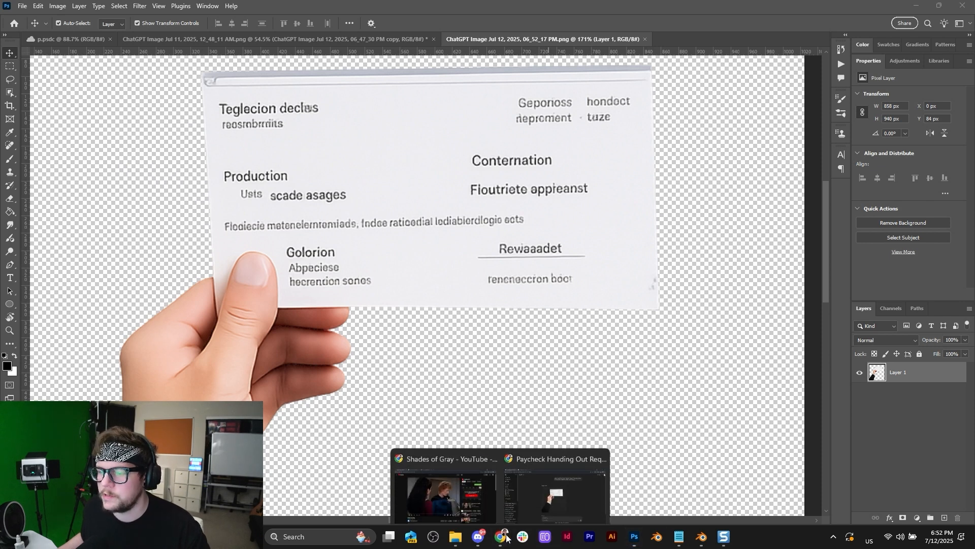
left_click(557, 486)
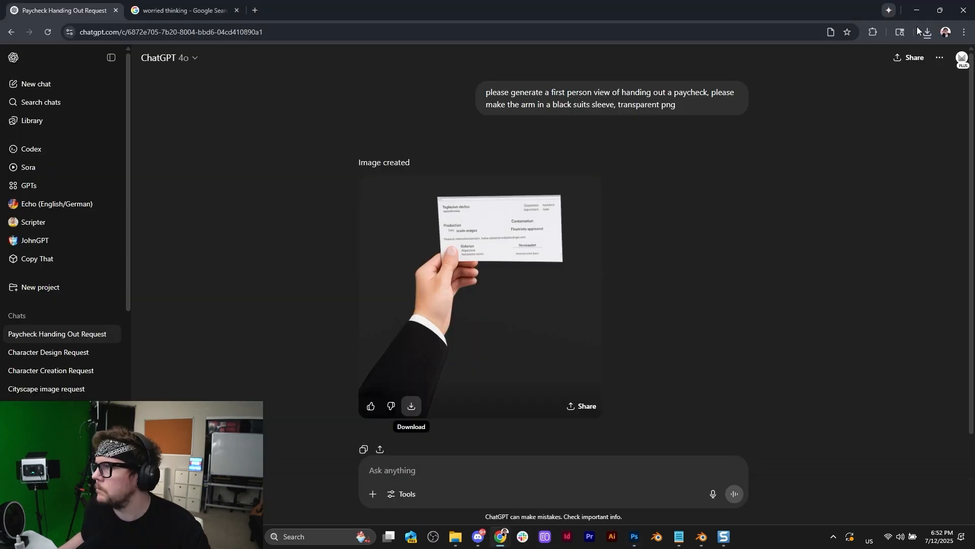
left_click(946, 32)
left_click(925, 264)
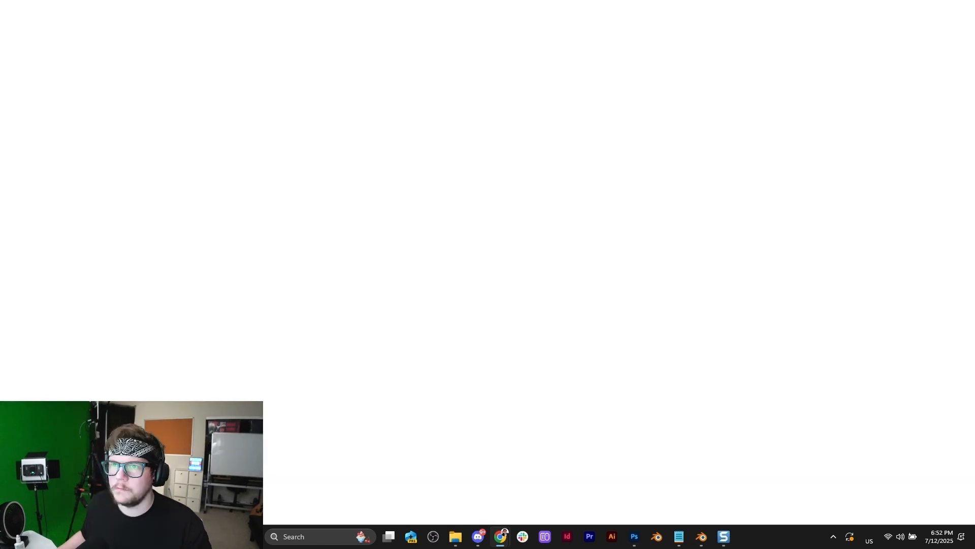
left_click(324, 52)
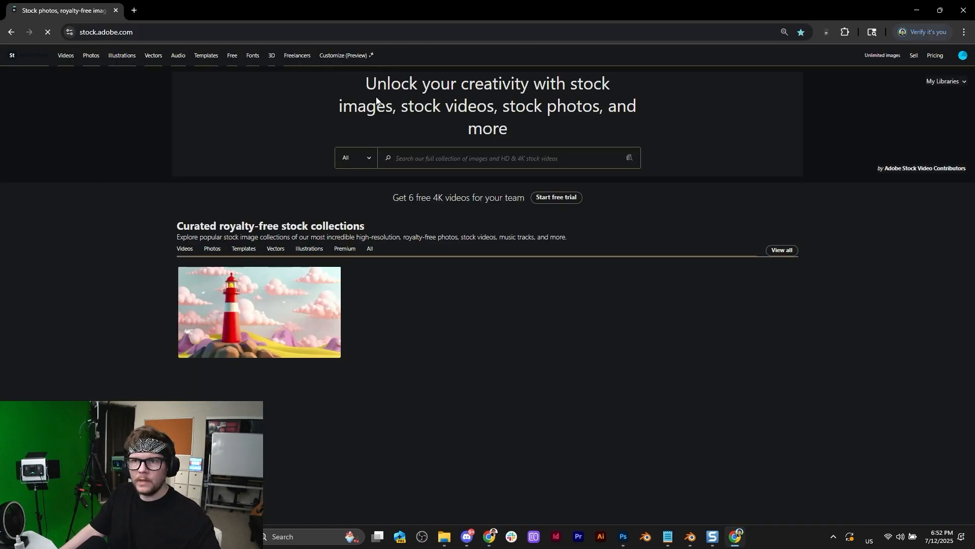
Step: Search Adobe Stock for "paycheck"
left_click(468, 147)
type("po")
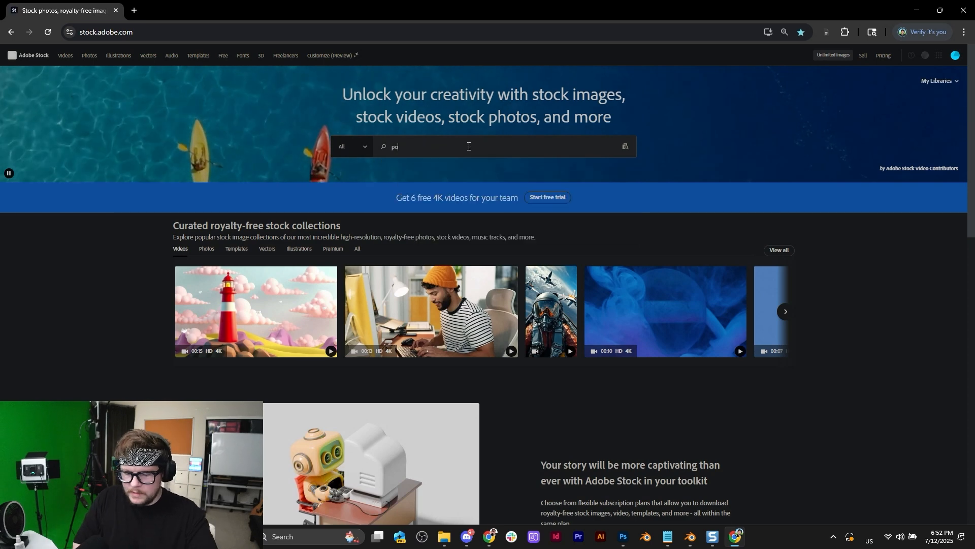
type("aycheck")
key("ctrl+a")
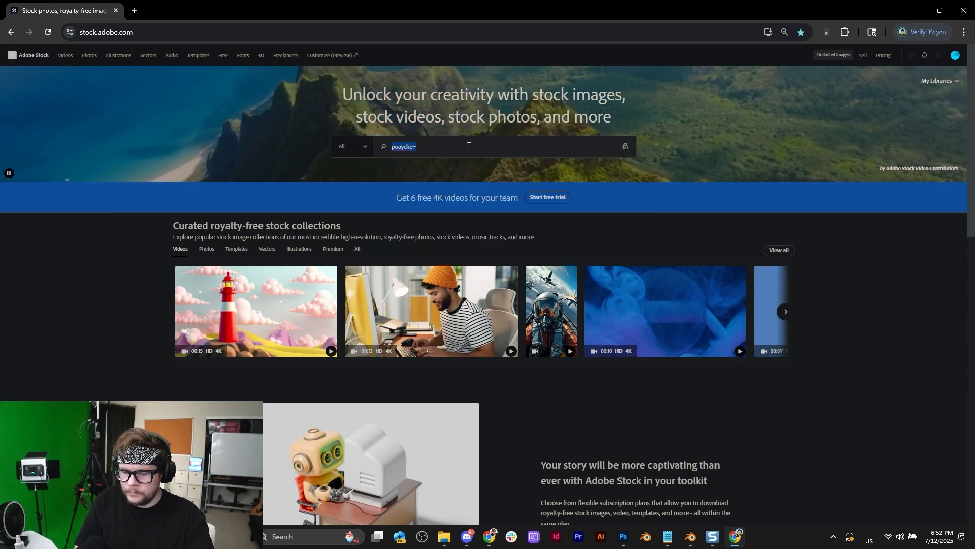
type("paycheck")
key("Return")
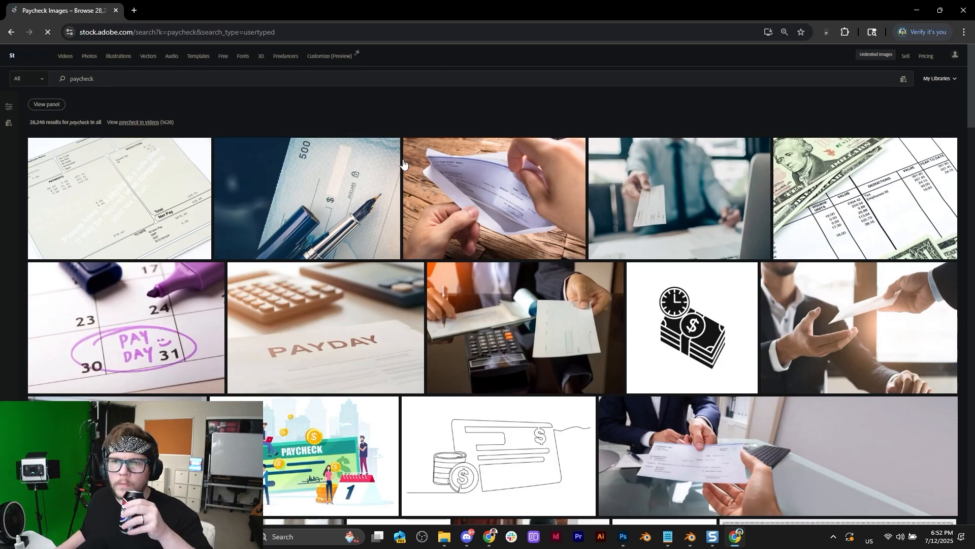
Step: Download the blank Statue of Liberty check from the results as a JPEG, and switch back to the paycheck hand document in Photoshop
scroll(481, 298, "down", 10)
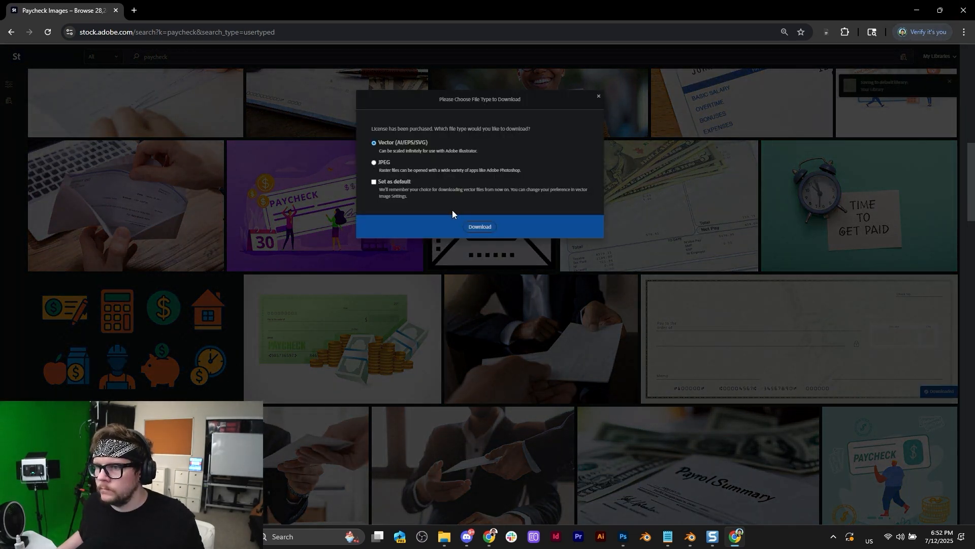
left_click(374, 162)
left_click(475, 227)
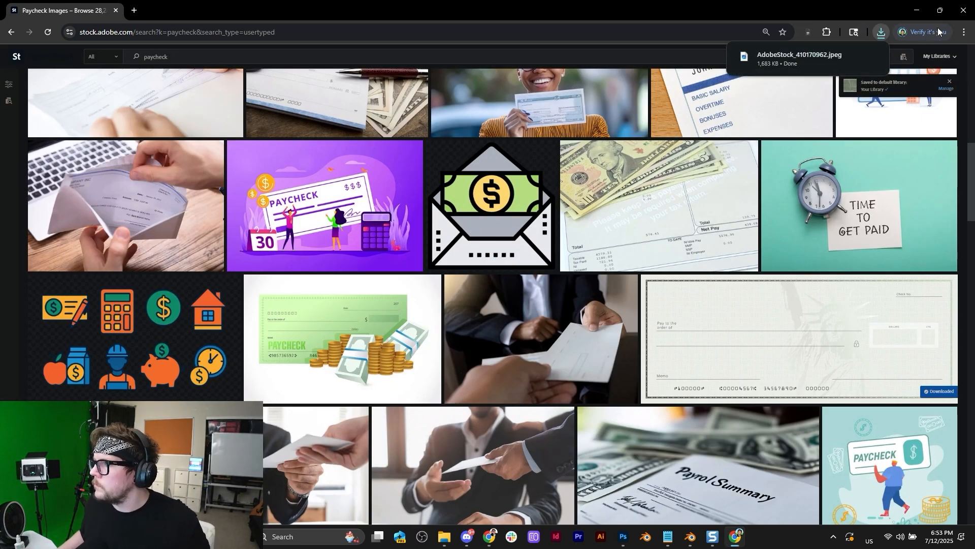
left_click(916, 12)
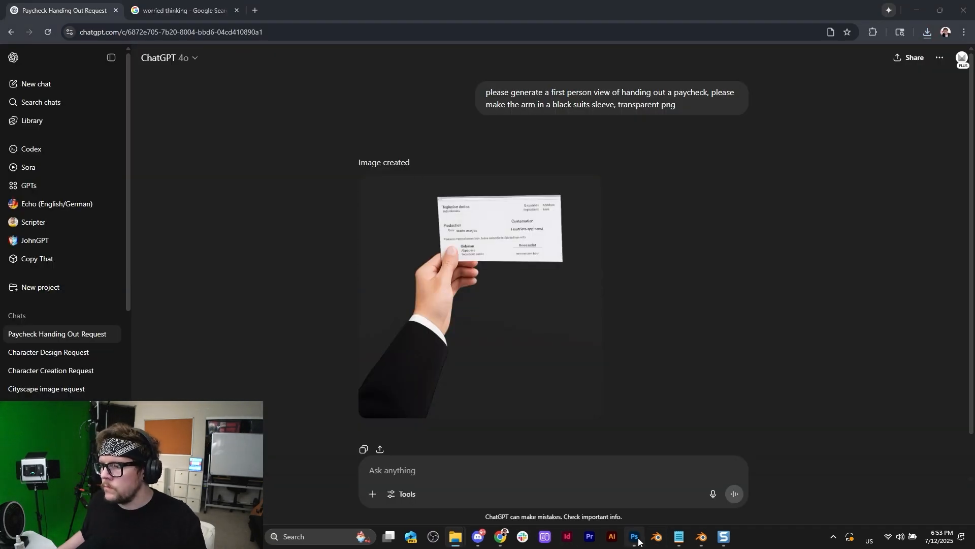
left_click(635, 537)
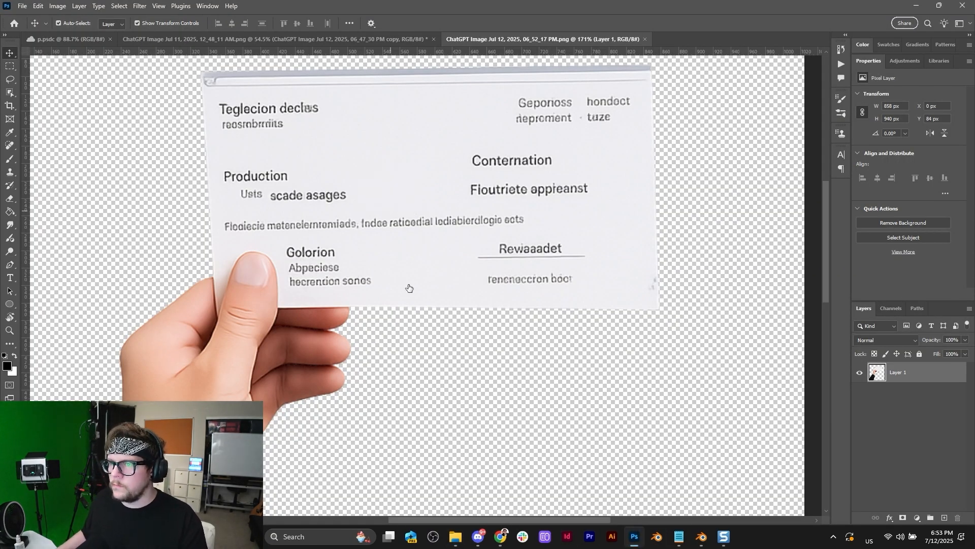
Step: Try to fit the stock check over the generated paycheck by scaling it and distorting its corners, and delete the placed layer
scroll(417, 282, "down", 1)
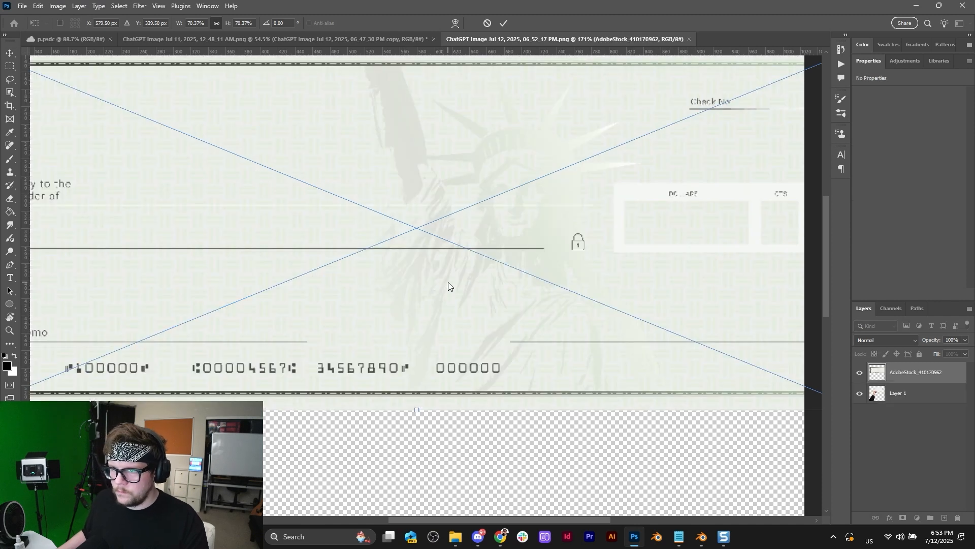
scroll(444, 285, "down", 6, "alt")
scroll(444, 285, "down", 1, "alt")
left_click_drag(436, 189, 445, 207)
left_click_drag(524, 193, 517, 184, "ctrl")
left_click_drag(381, 194, 380, 184, "ctrl")
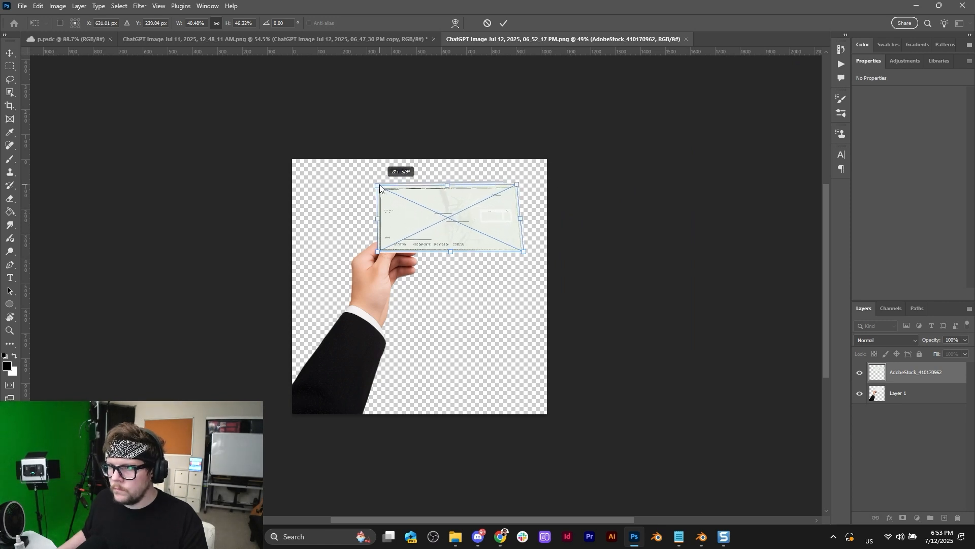
left_click_drag(523, 251, 517, 246, "ctrl")
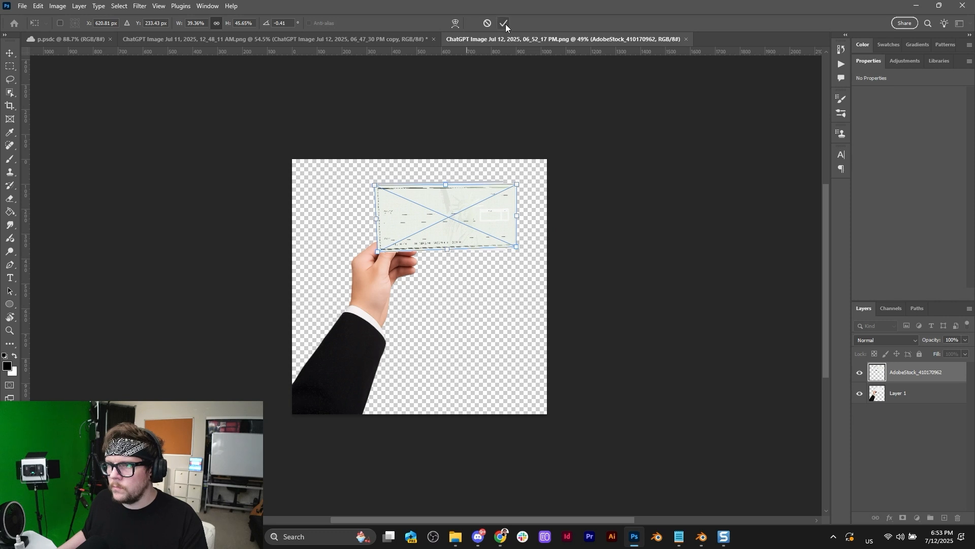
left_click(504, 24)
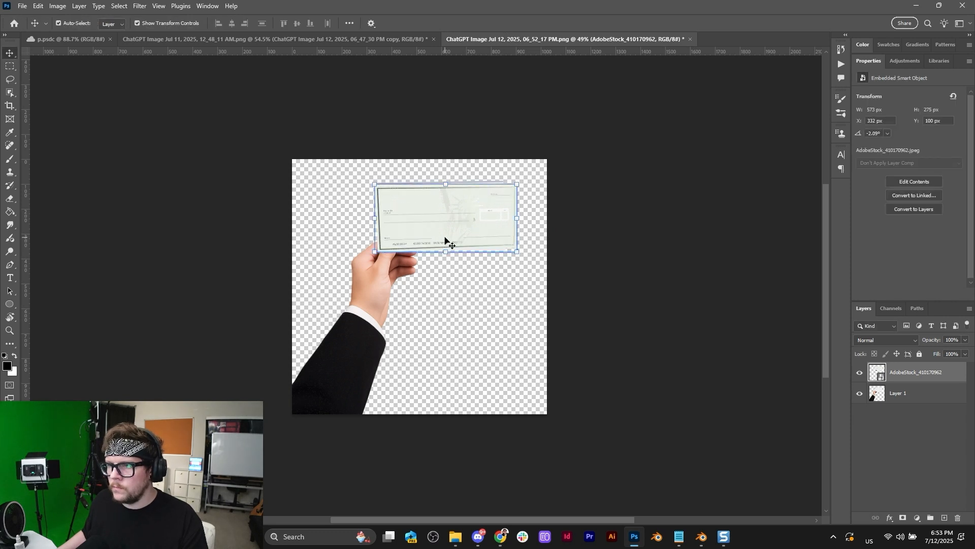
key("Delete")
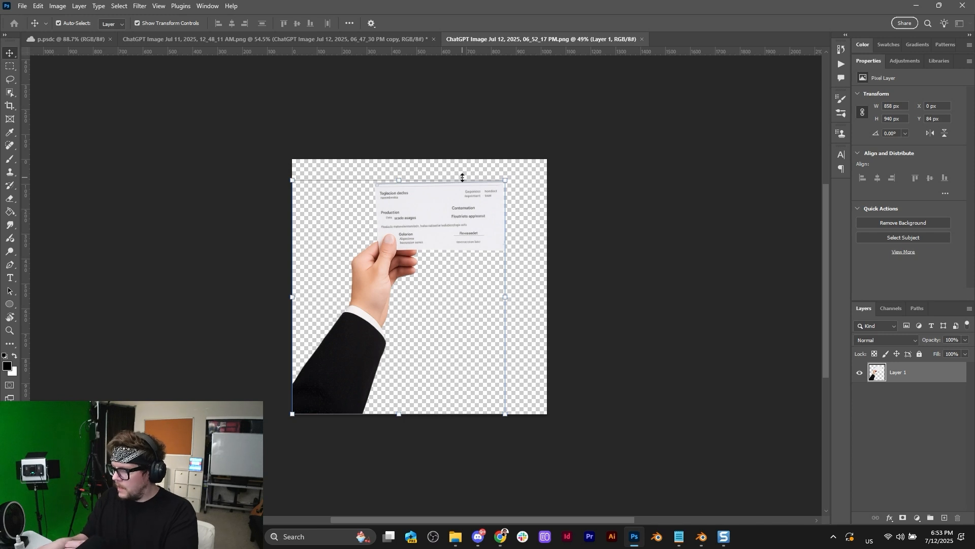
Step: Flip the hand layer horizontally and shift it to X 187 px so the sleeve reaches the canvas edge
key("ctrl+shift+h")
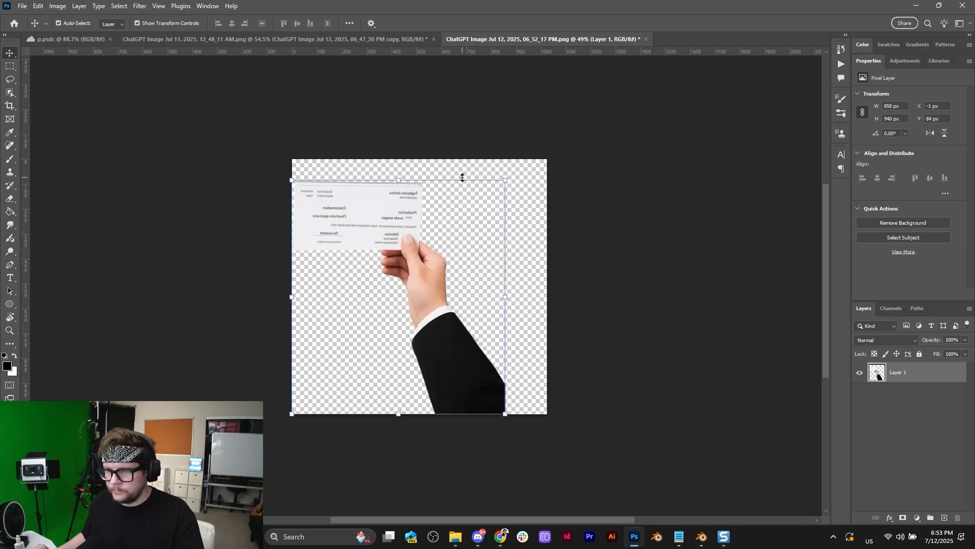
left_click_drag(415, 307, 462, 312)
scroll(467, 206, "up", 1, "alt")
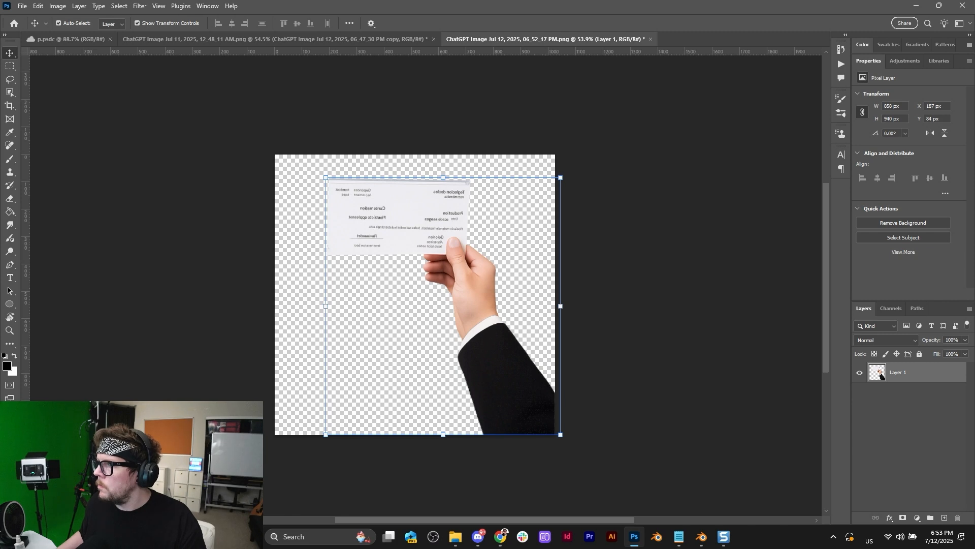
Step: Place the stock check image again, scale it to about 39% by 48%, rotate it about 22.7° and position it at the hand
left_click_drag(389, 283, 363, 278)
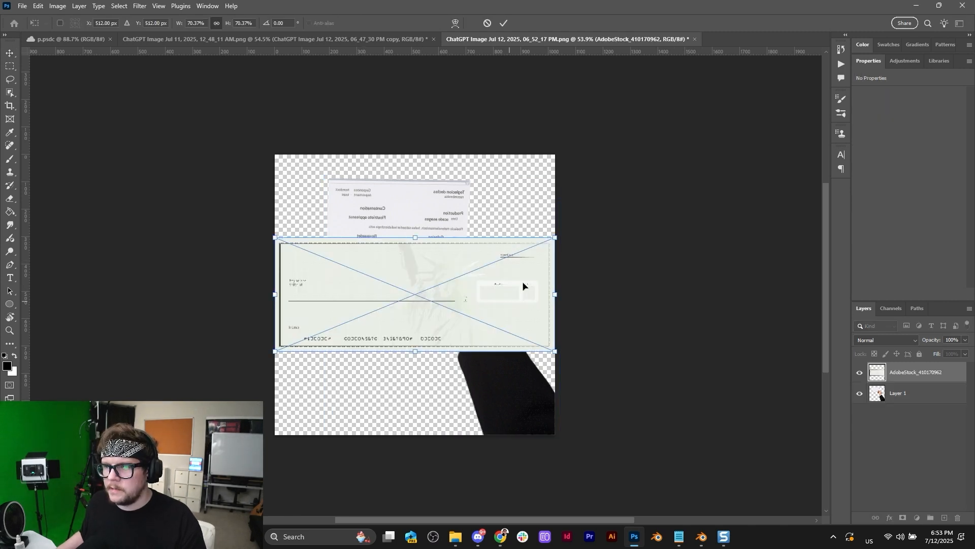
left_click_drag(572, 240, 569, 293)
left_click_drag(460, 359, 457, 330)
left_click_drag(544, 316, 448, 266)
left_click_drag(432, 261, 449, 245)
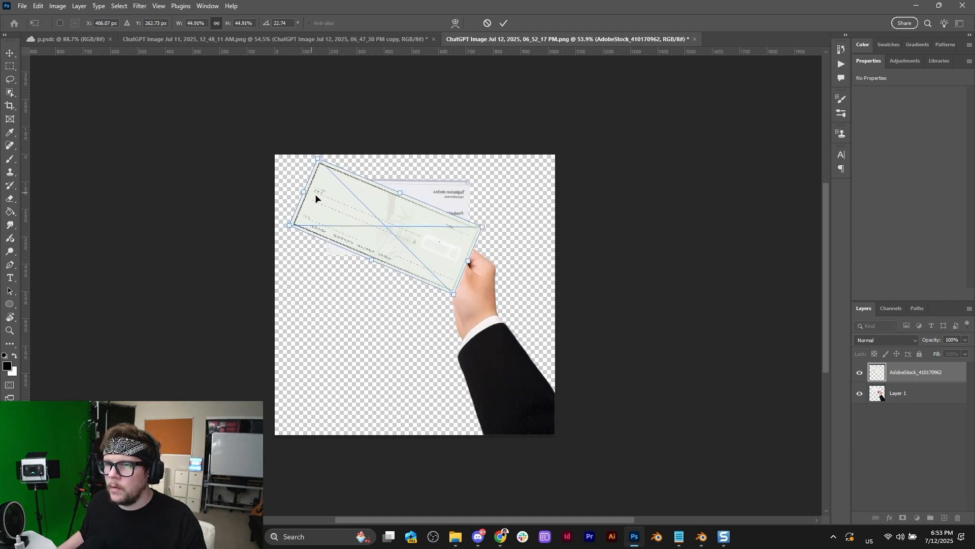
left_click_drag(305, 193, 326, 201)
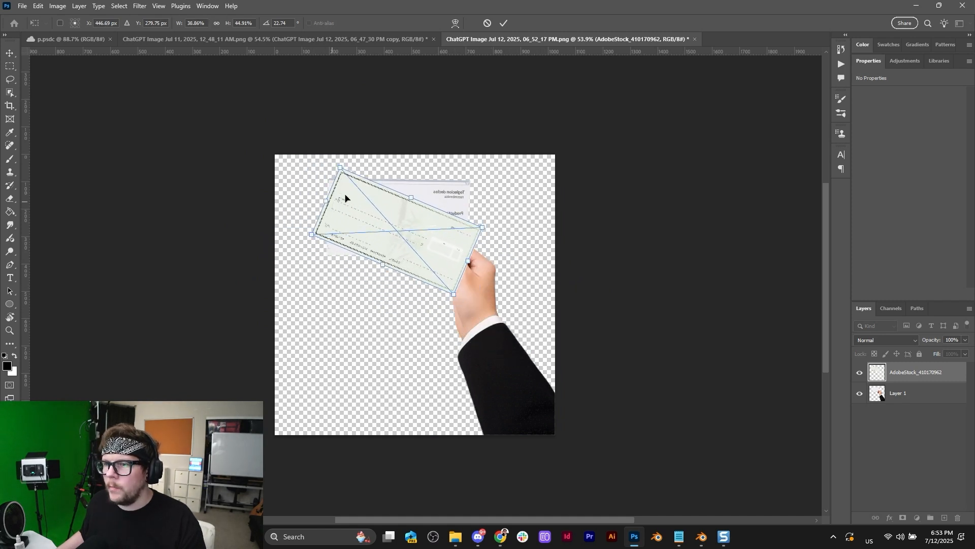
left_click_drag(416, 197, 419, 194)
mouse_move(431, 225)
left_mouse_down()
mouse_move(411, 202)
mouse_move(427, 217)
left_mouse_up()
left_click(504, 23)
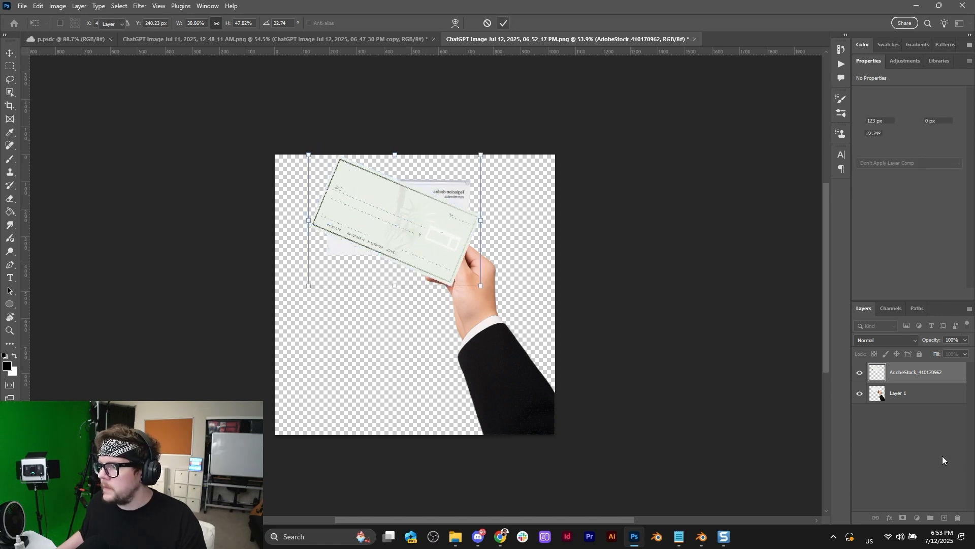
Step: Hide the stock check, add a layer mask to the hand layer and paint out the generated paycheck except near the thumb and fingers
left_click(860, 375)
left_click(898, 392)
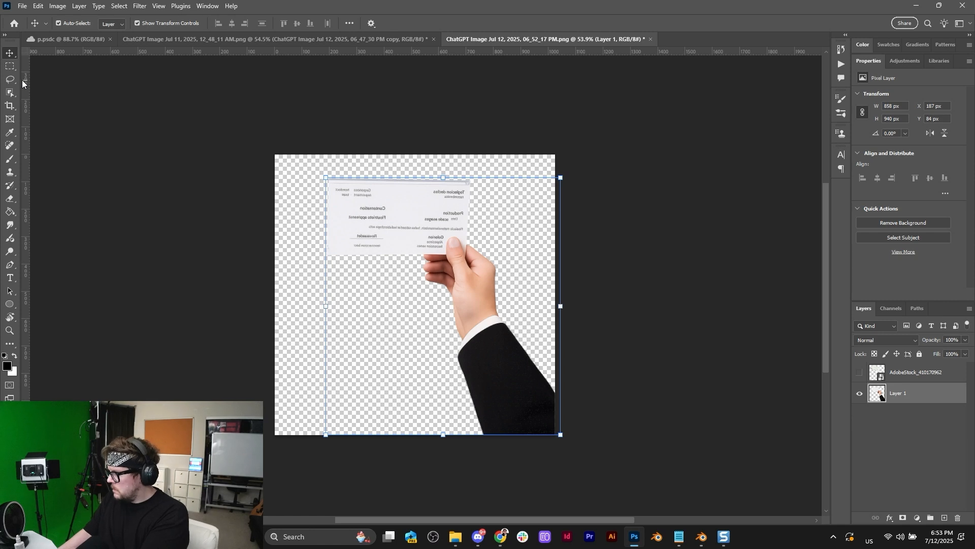
left_click(9, 80)
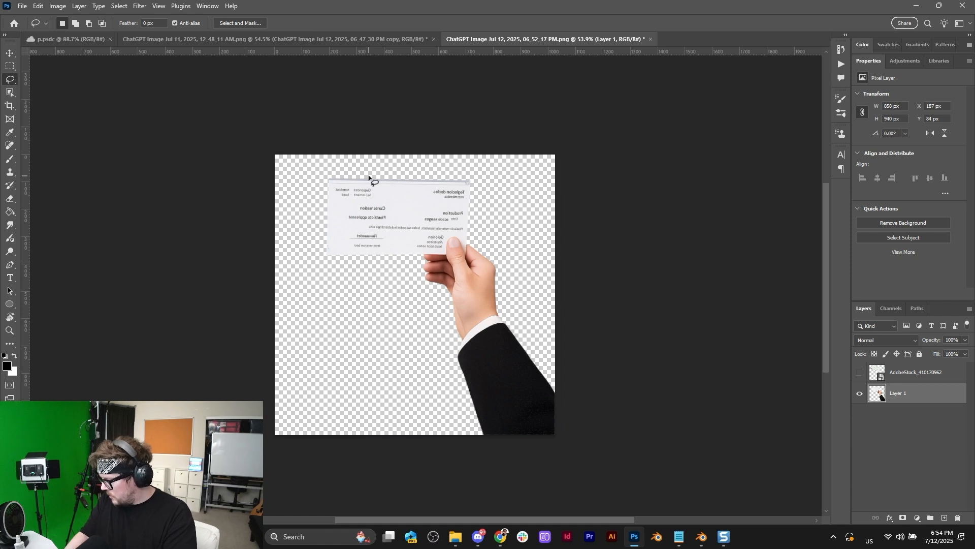
scroll(348, 208, "up", 3, "alt")
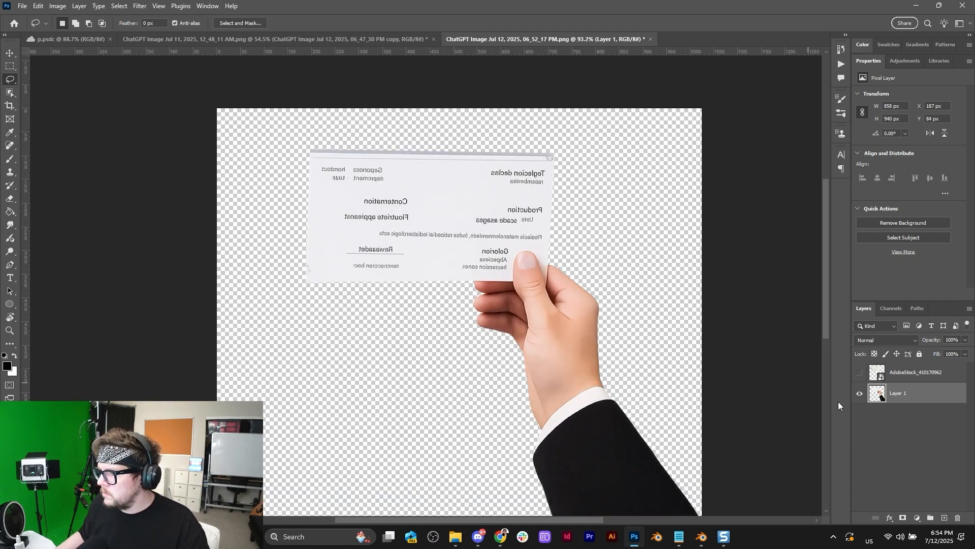
left_click(904, 518)
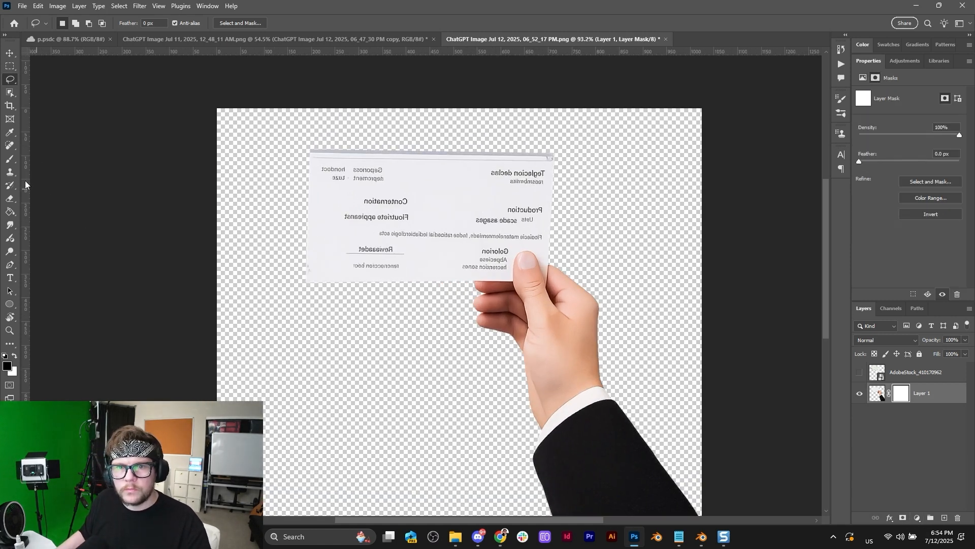
left_click(10, 159)
mouse_move(339, 175)
left_mouse_down()
mouse_move(325, 254)
mouse_move(375, 120)
left_mouse_up()
mouse_move(558, 178)
left_mouse_down()
mouse_move(564, 235)
mouse_move(505, 222)
mouse_move(487, 236)
left_mouse_up()
mouse_move(448, 249)
left_mouse_down()
mouse_move(437, 124)
mouse_move(238, 242)
mouse_move(261, 218)
left_mouse_up()
left_click_drag(425, 256, 446, 281)
Step: Show the stock check and duplicate the masked hand layer above it
left_click(10, 67)
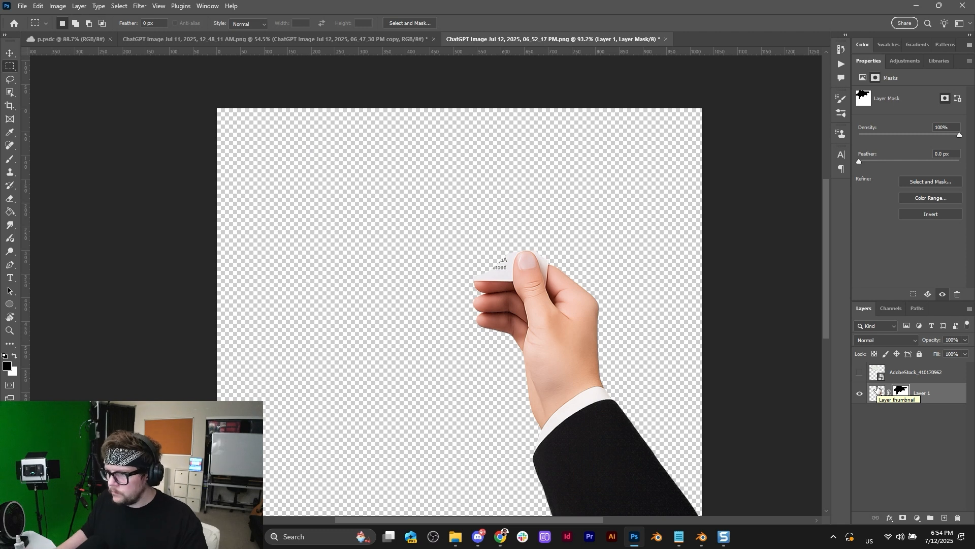
left_click(859, 373)
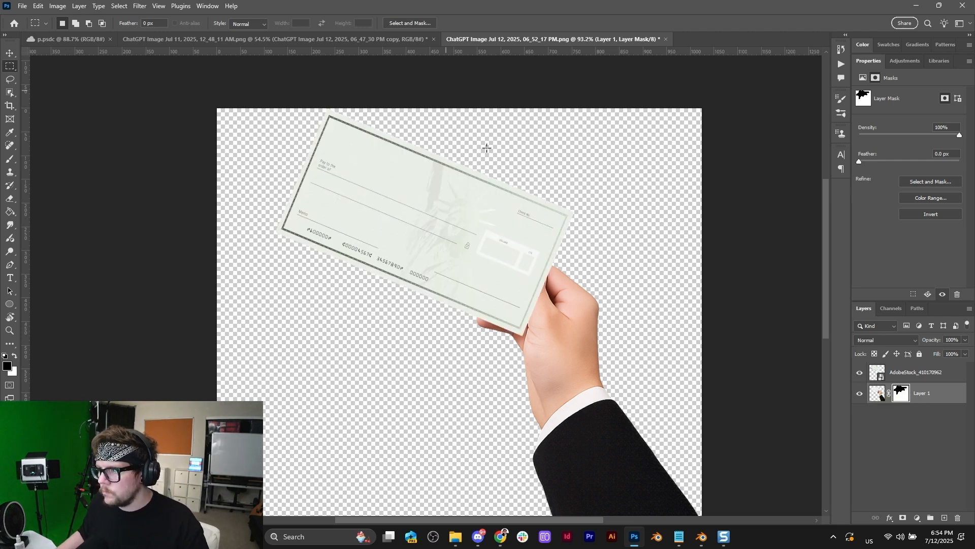
left_click_drag(930, 395, 925, 365, "alt")
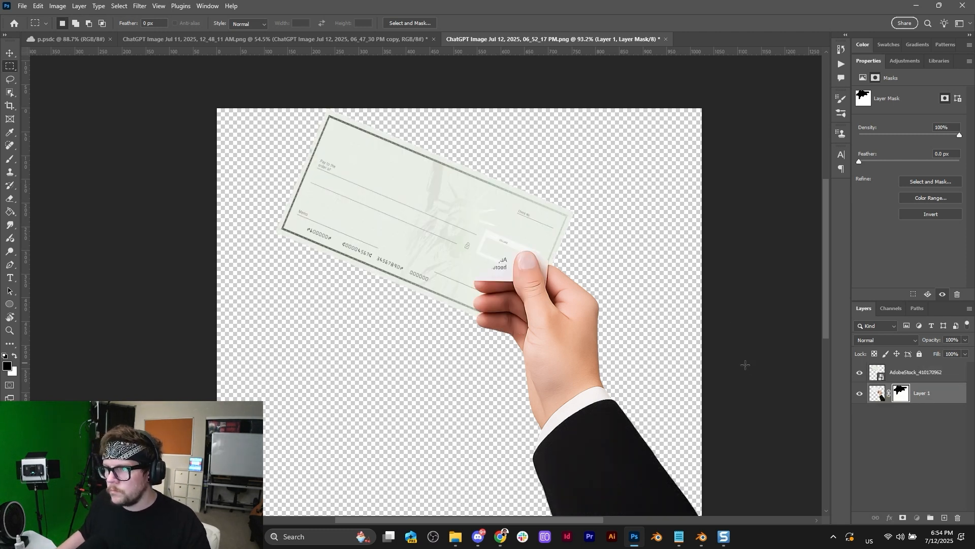
Step: Load the stock check's outline as a selection and mask out the fingers covering the check on the upper hand copy
left_click(10, 158)
left_click(902, 372)
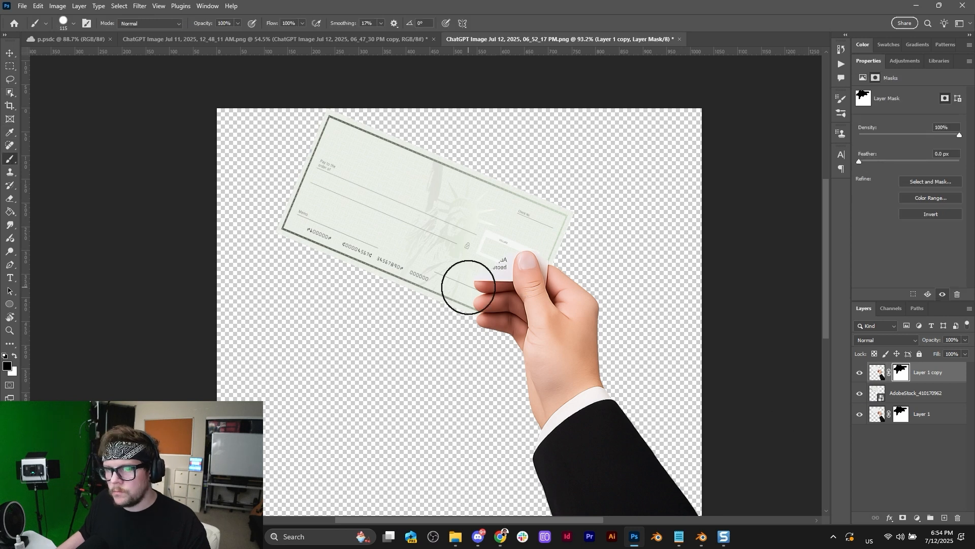
right_click_drag(489, 300, 463, 286, "alt")
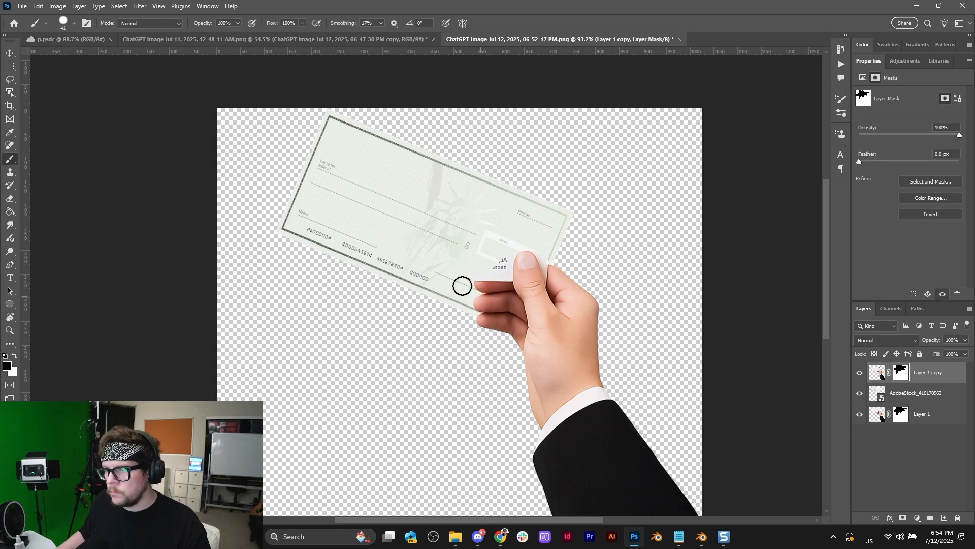
left_click(878, 393, "ctrl")
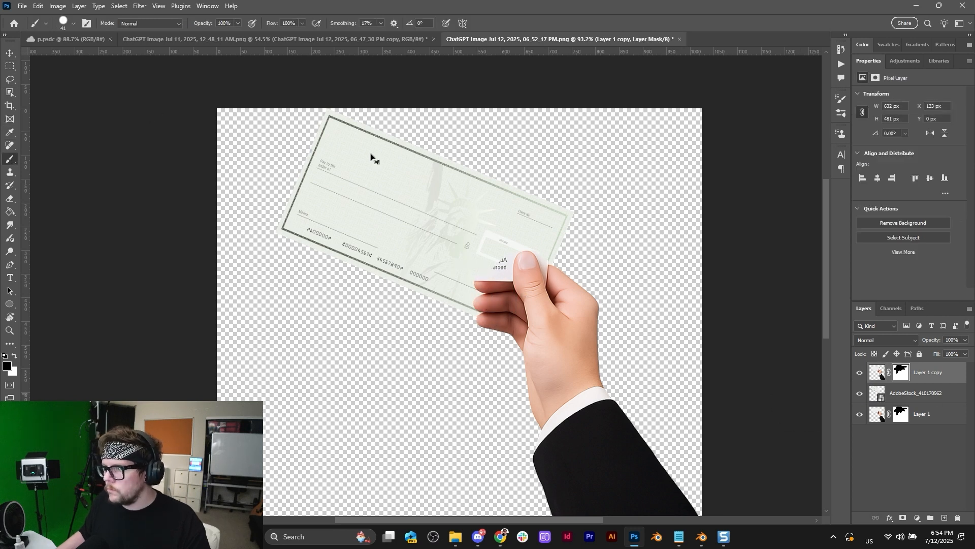
left_click(898, 372)
right_click_drag(437, 290, 464, 288, "alt")
left_click_drag(463, 288, 490, 290)
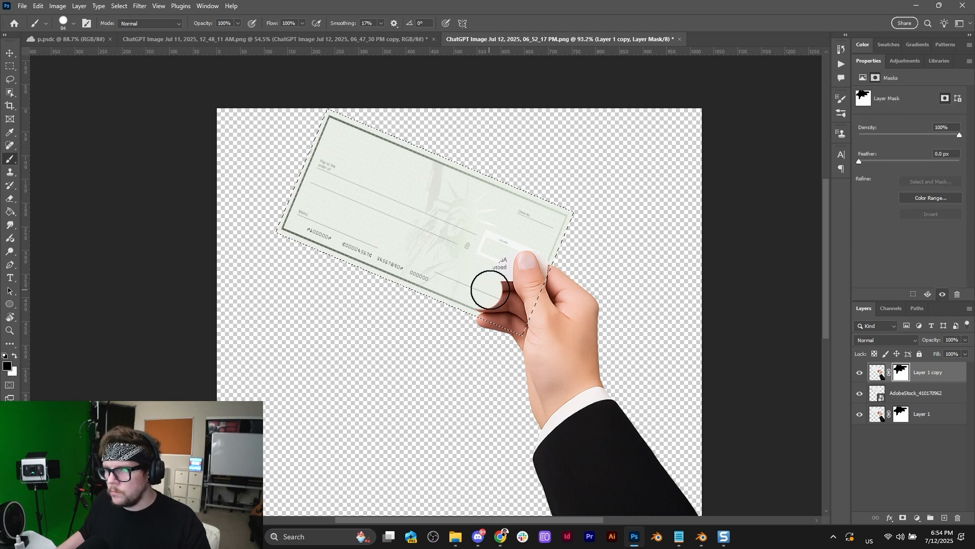
scroll(495, 296, "up", 3, "alt")
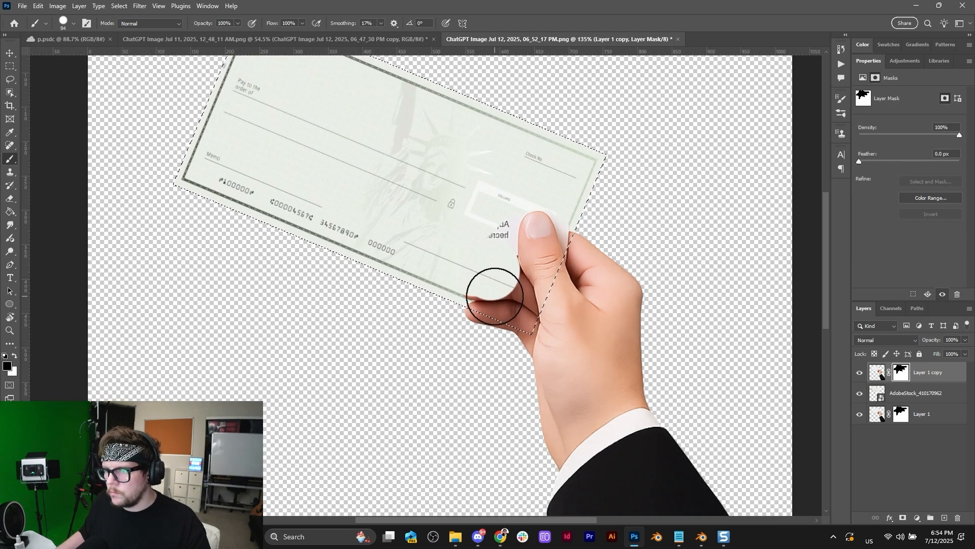
right_click_drag(495, 296, 475, 297, "alt")
mouse_move(525, 329)
left_mouse_down()
mouse_move(446, 293)
mouse_move(511, 270)
left_mouse_up()
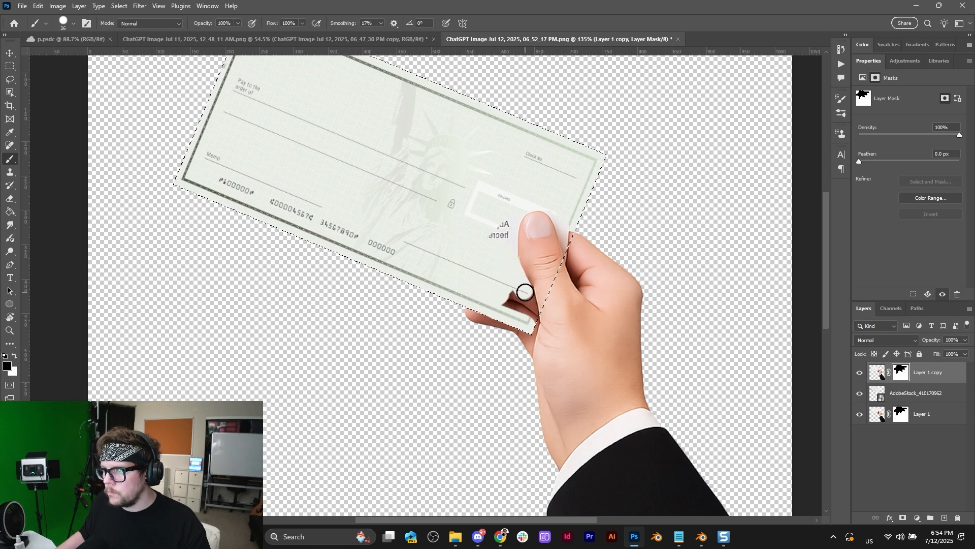
left_click_drag(525, 291, 531, 330)
Step: Mask out the leftover generated paper and lettering around the thumb on the upper hand copy, and clear the selection
mouse_move(496, 224)
left_mouse_down()
mouse_move(496, 234)
mouse_move(477, 224)
mouse_move(508, 261)
left_mouse_up()
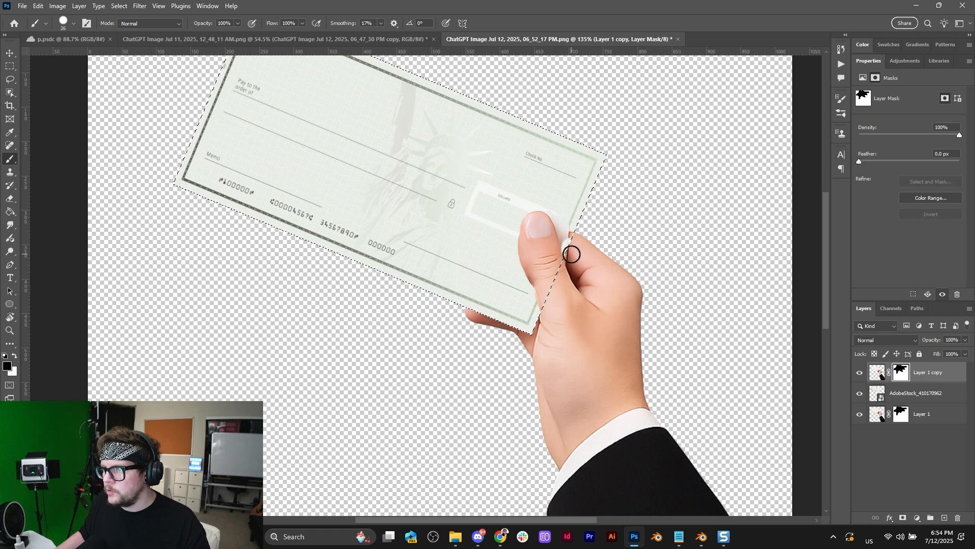
left_click_drag(572, 254, 549, 206)
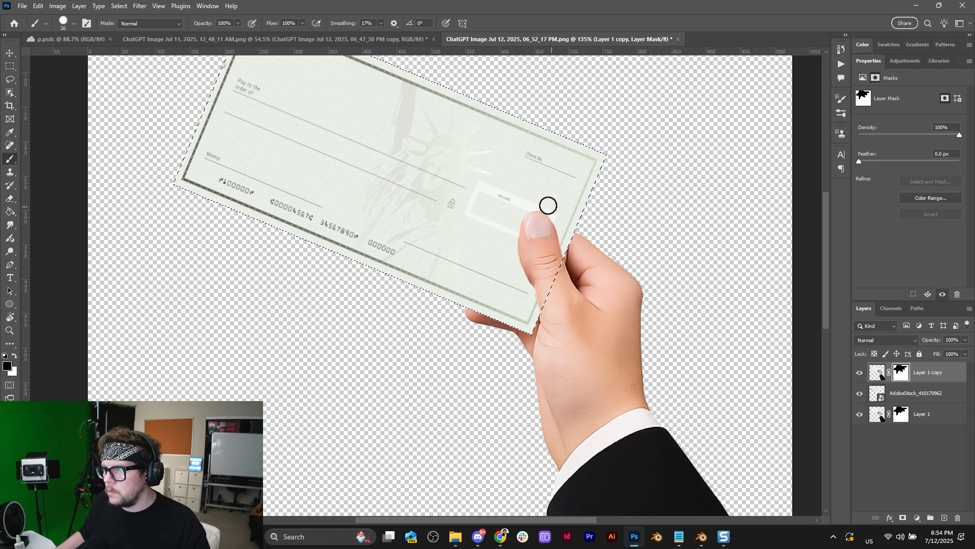
scroll(486, 211, "down", 2, "alt")
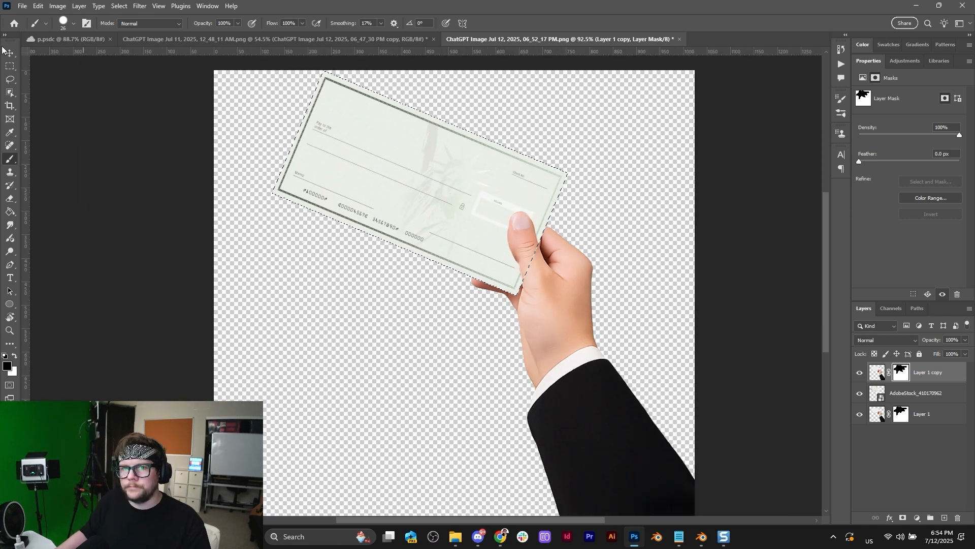
left_click(10, 66)
key("ctrl+d")
scroll(327, 278, "down", 2, "alt")
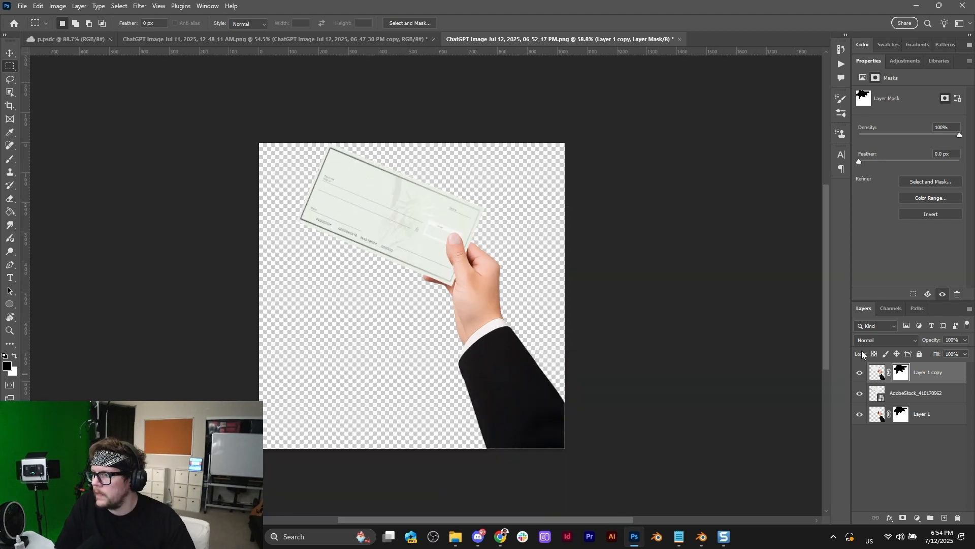
Step: Touch up the thumb's edge on the upper hand copy's layer mask by painting it back with white
scroll(428, 244, "up", 6, "alt")
left_click(10, 158)
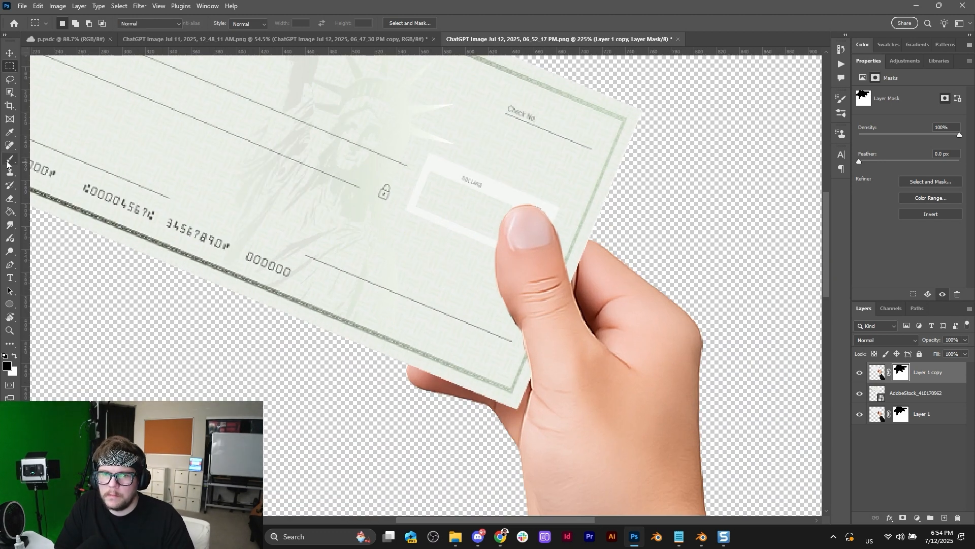
key("x")
left_click_drag(513, 244, 522, 227)
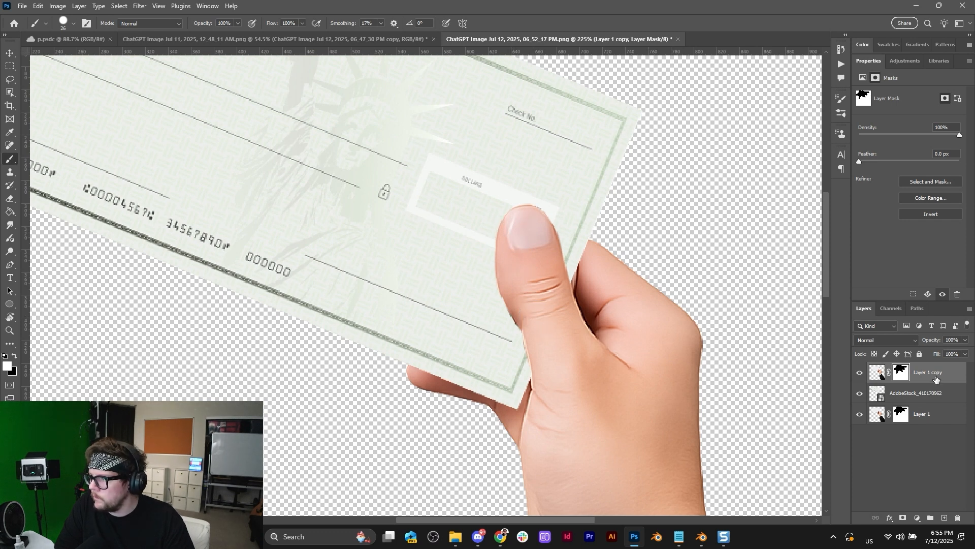
Step: Add a new layer above the stock check and paint a soft black shadow around the thumb with a 55 px Soft Round brush
left_click(936, 392)
left_click(945, 518)
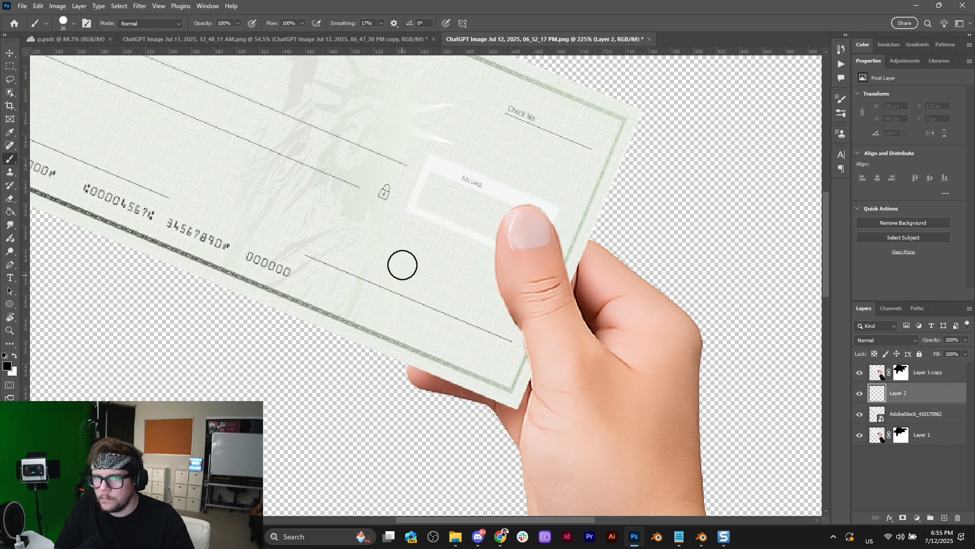
left_click(73, 24)
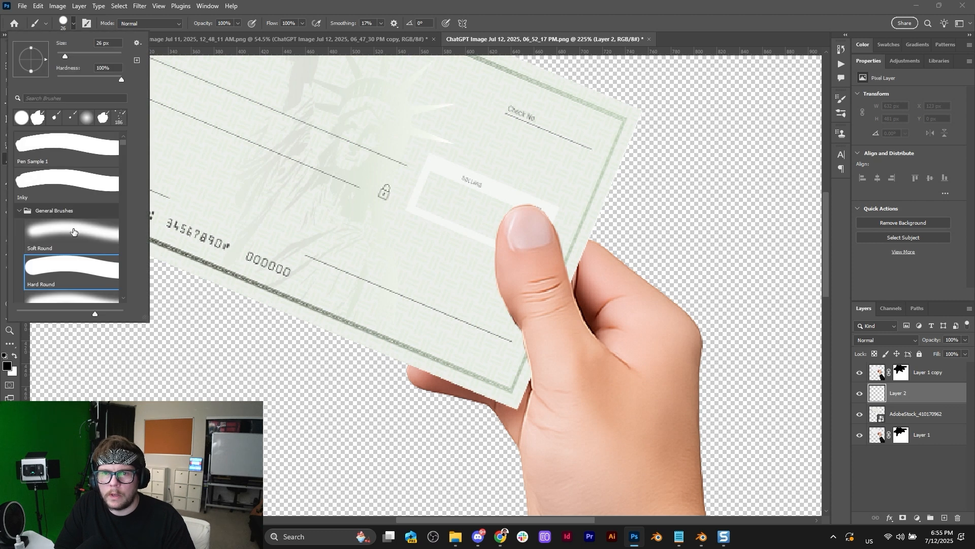
left_click(71, 234)
left_click(380, 7)
key("bracketright")
key("bracketright")
key("bracketright")
key("bracketright")
key("bracketright")
key("bracketright")
key("bracketright")
key("bracketright")
key("bracketright")
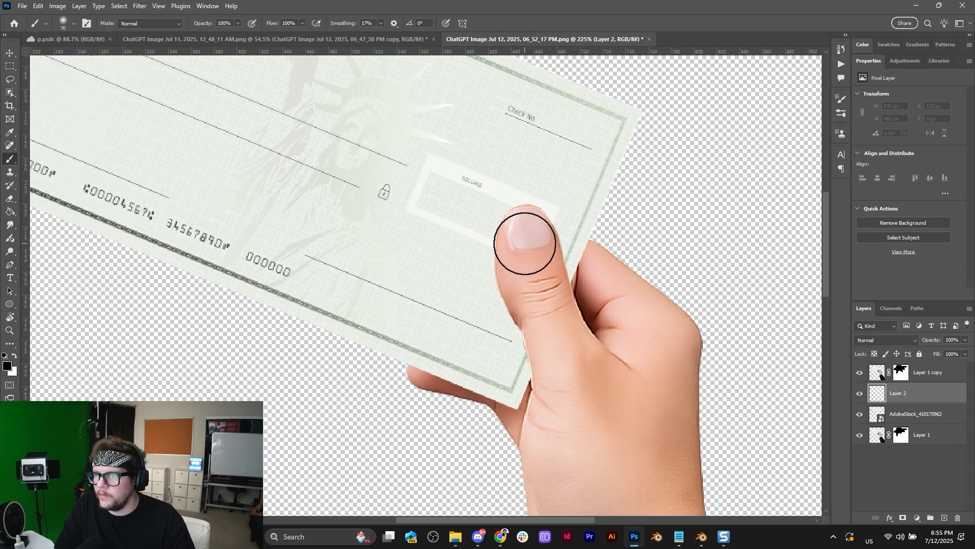
key("bracketleft")
key("bracketleft")
key("bracketleft")
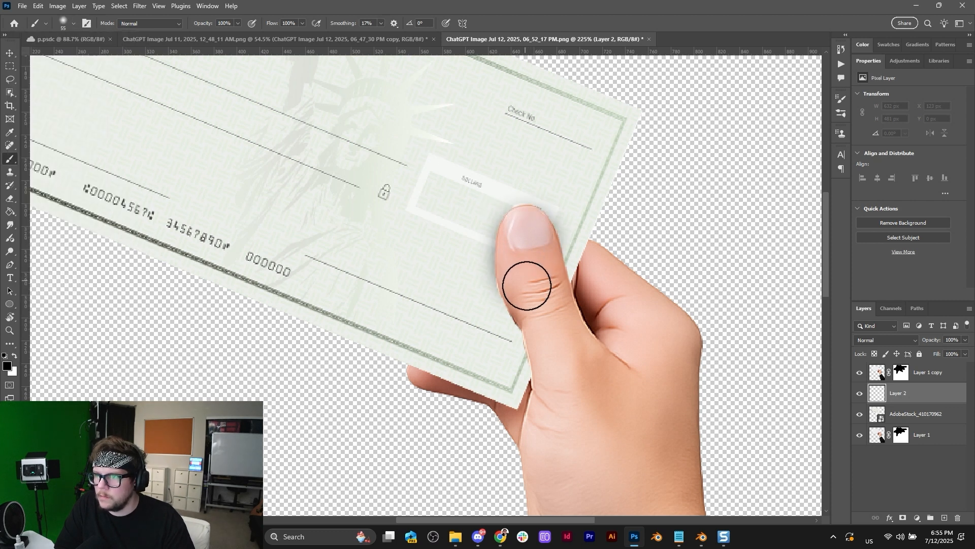
scroll(564, 362, "down", 6, "alt")
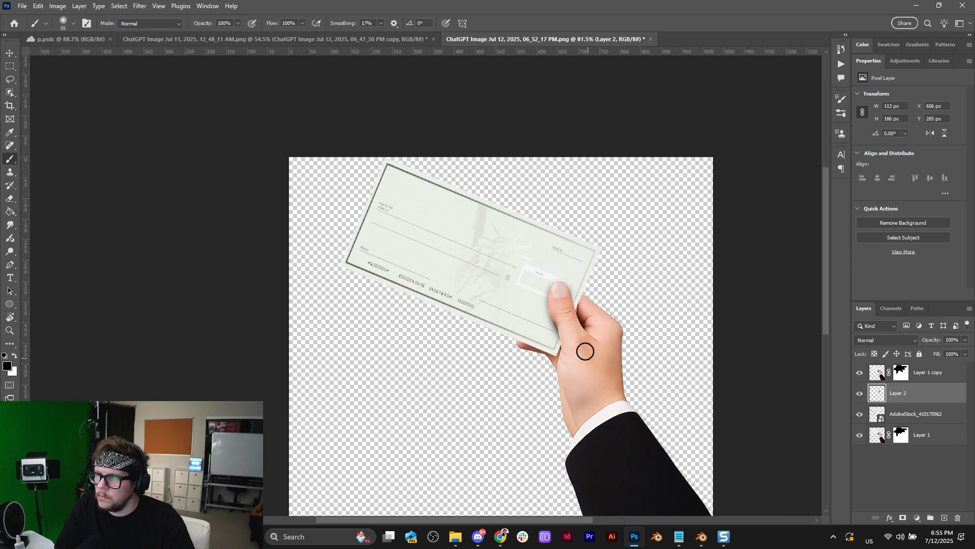
Step: Clean up the thumb's outline on the upper hand copy's layer mask with a Hard Round brush in black
scroll(584, 350, "up", 3, "alt")
left_click(899, 374)
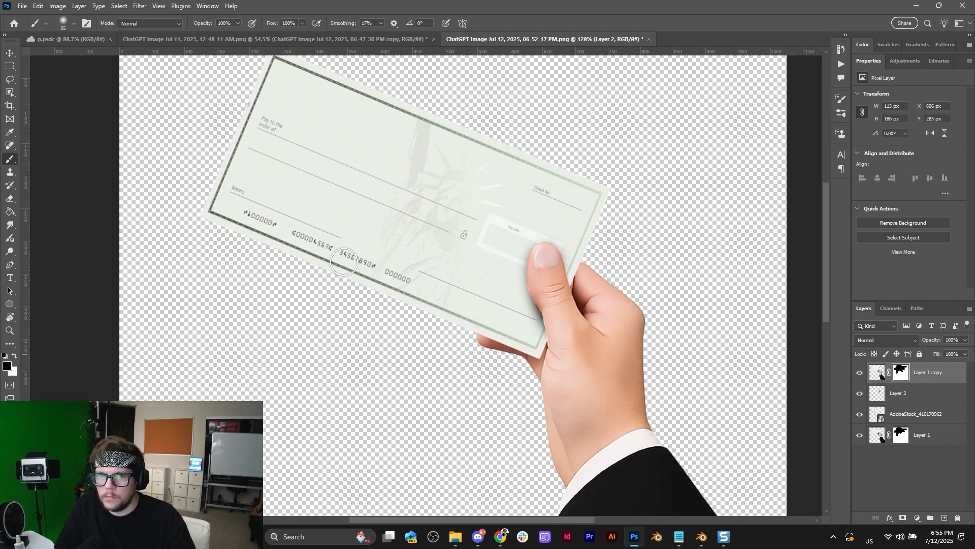
key("x")
left_click(74, 24)
left_click(54, 279)
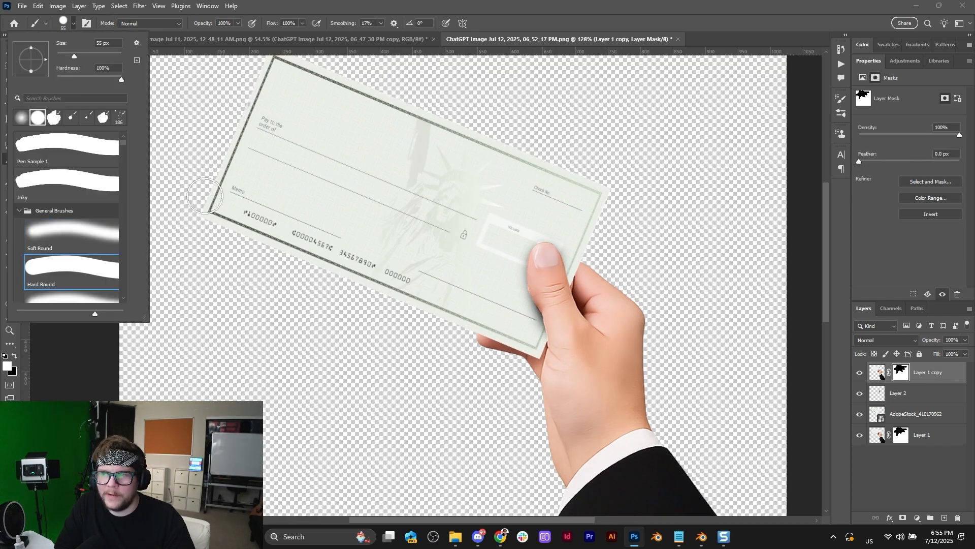
left_click(549, 15)
key("x")
scroll(542, 295, "up", 4, "alt")
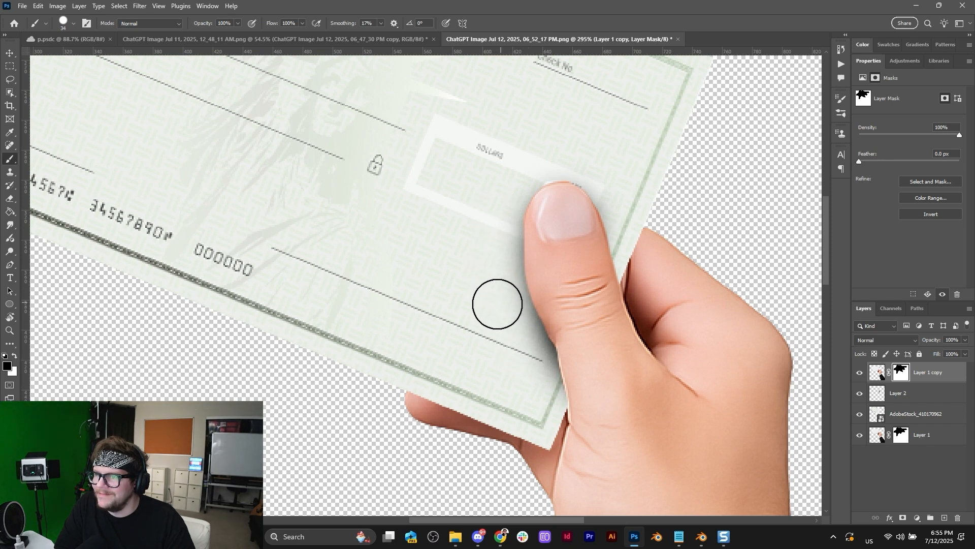
scroll(498, 299, "down", 5, "alt")
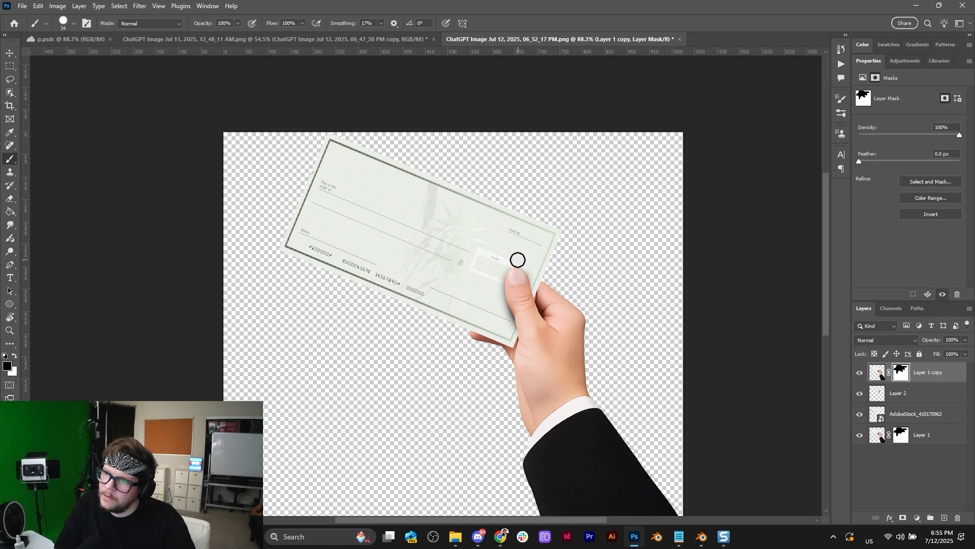
scroll(503, 244, "up", 3, "alt")
scroll(503, 246, "down", 2, "alt")
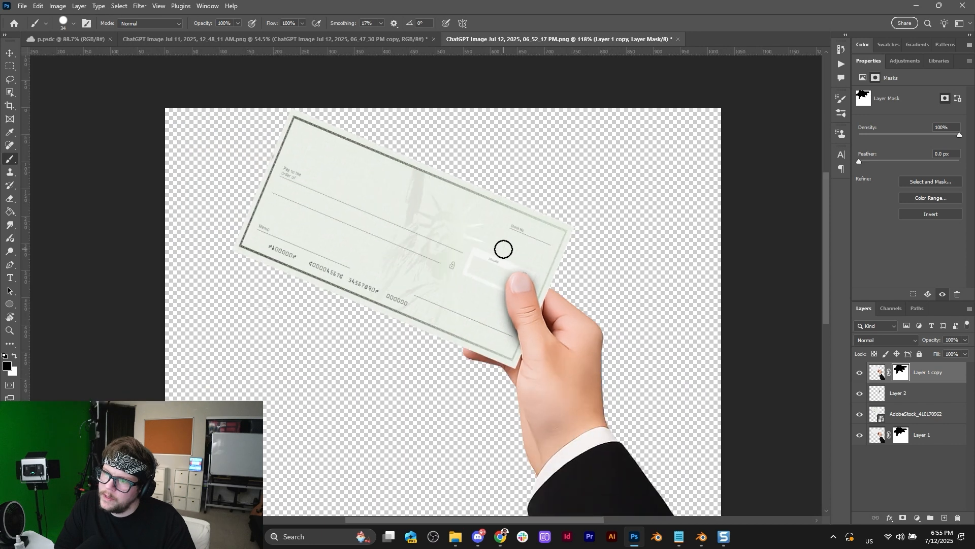
scroll(505, 292, "down", 1, "alt")
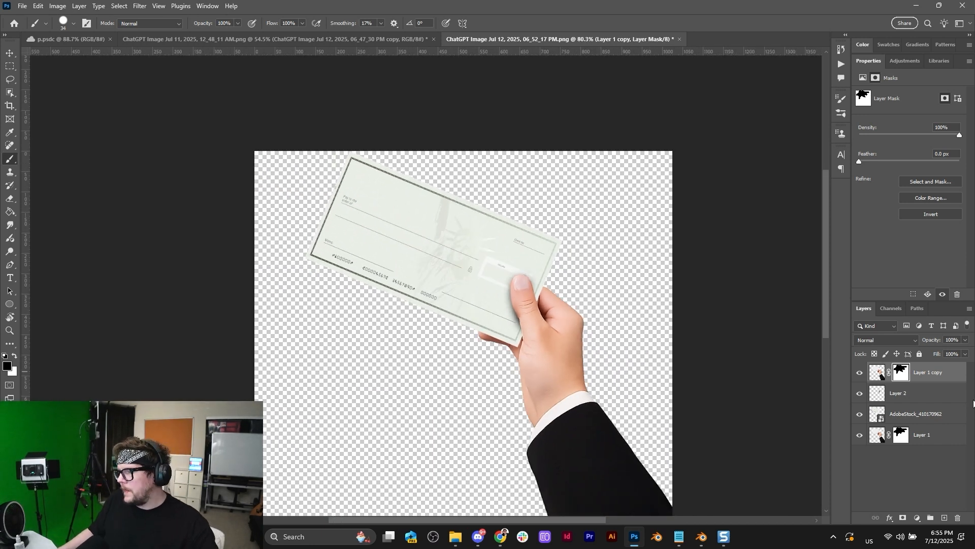
Step: Add a text layer on top with the creator's Discord invite link and widen its box so the text fits on one line
left_click(946, 520)
scroll(357, 244, "up", 2, "alt")
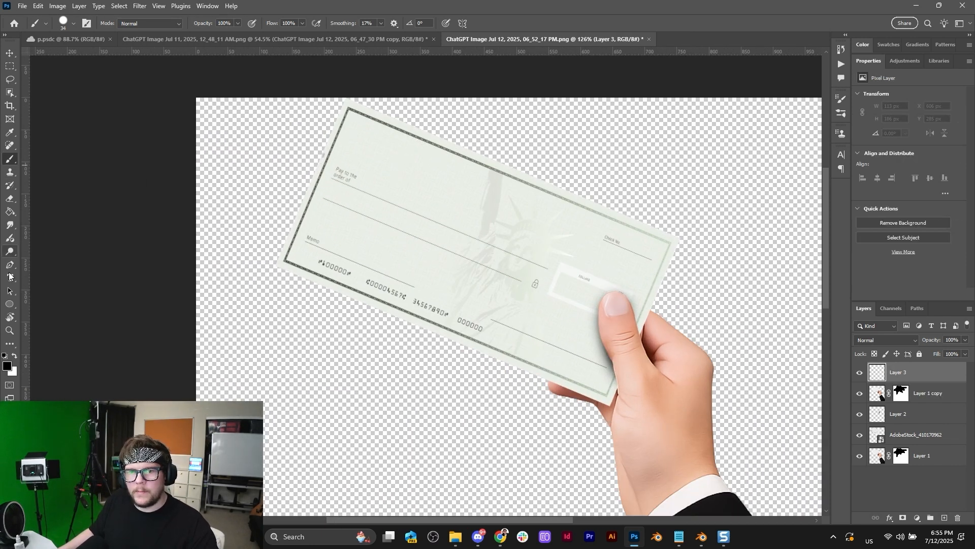
left_click(10, 278)
left_click_drag(347, 177, 549, 287)
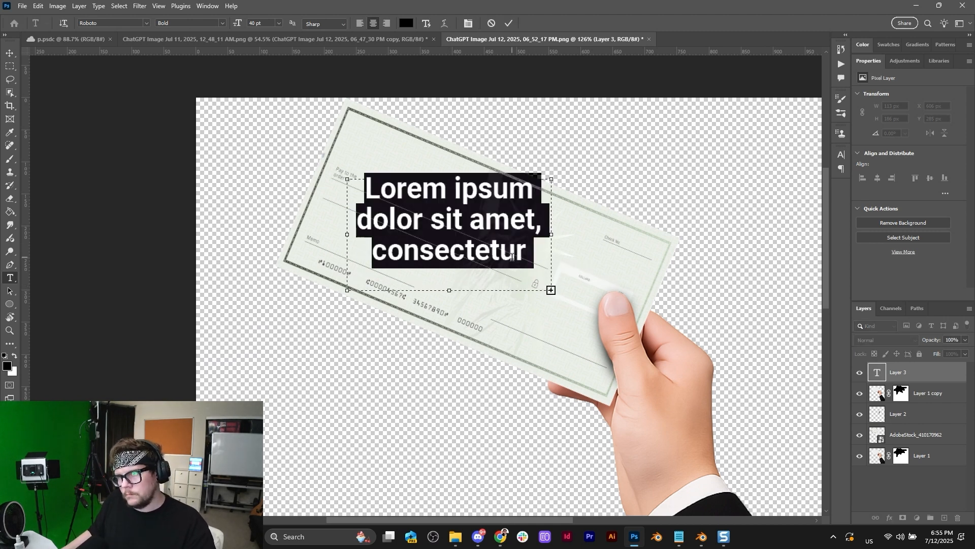
type("Tony")
key("ctrl+a")
type("dis")
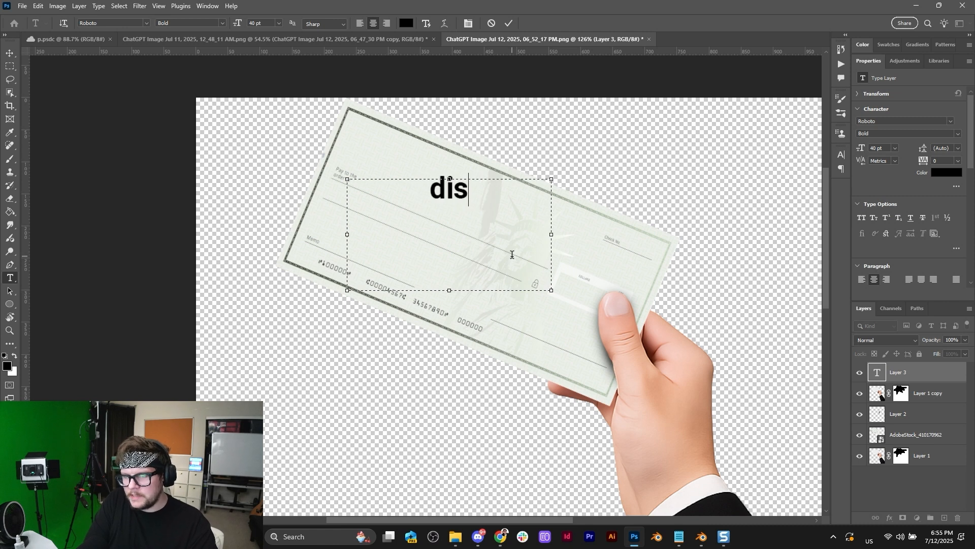
type("cord.gg/johnscott")
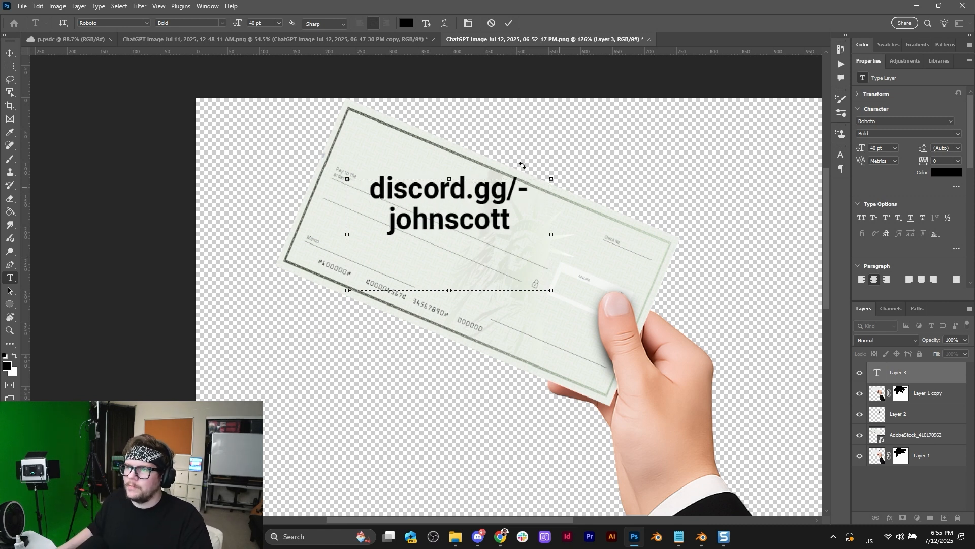
left_click_drag(555, 243, 641, 234)
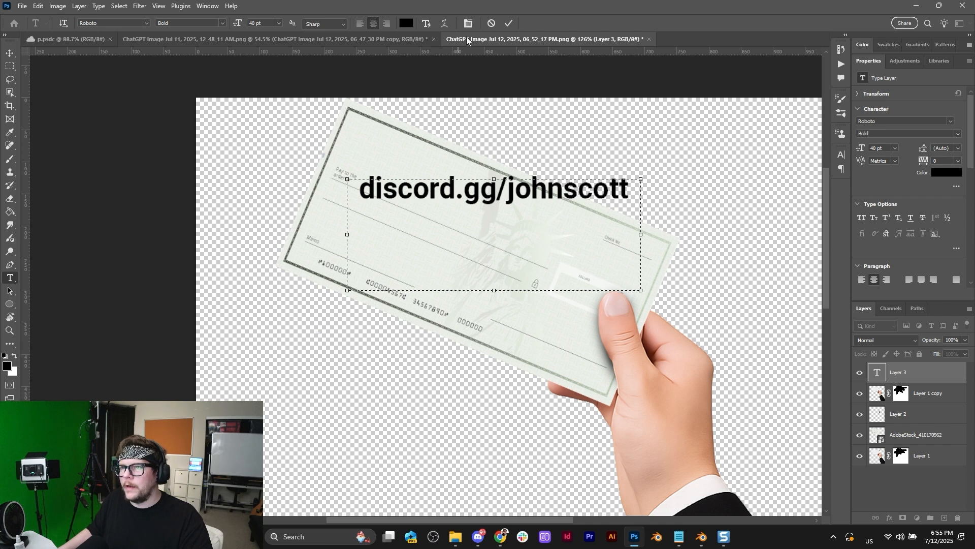
Step: Rotate the link text about 23.7° to match the check's slant, and scale it down to fit the payee line
left_click(9, 53)
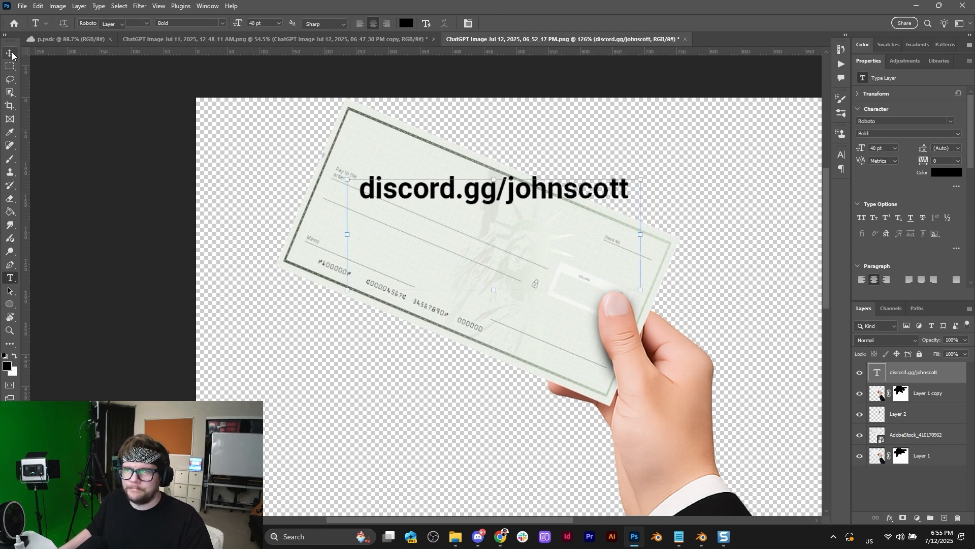
left_click_drag(647, 176, 648, 244)
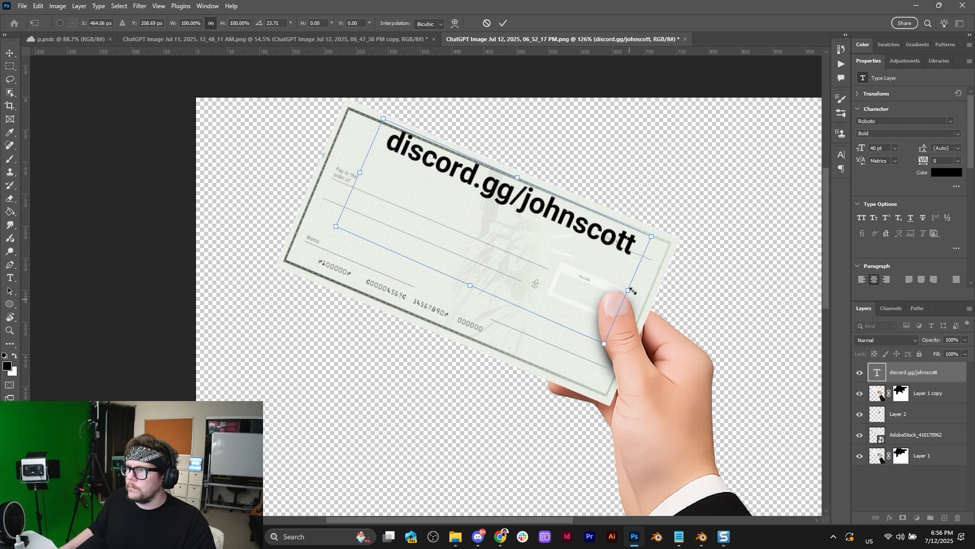
left_click_drag(630, 287, 525, 265)
left_click_drag(581, 253, 582, 252)
left_click(501, 24)
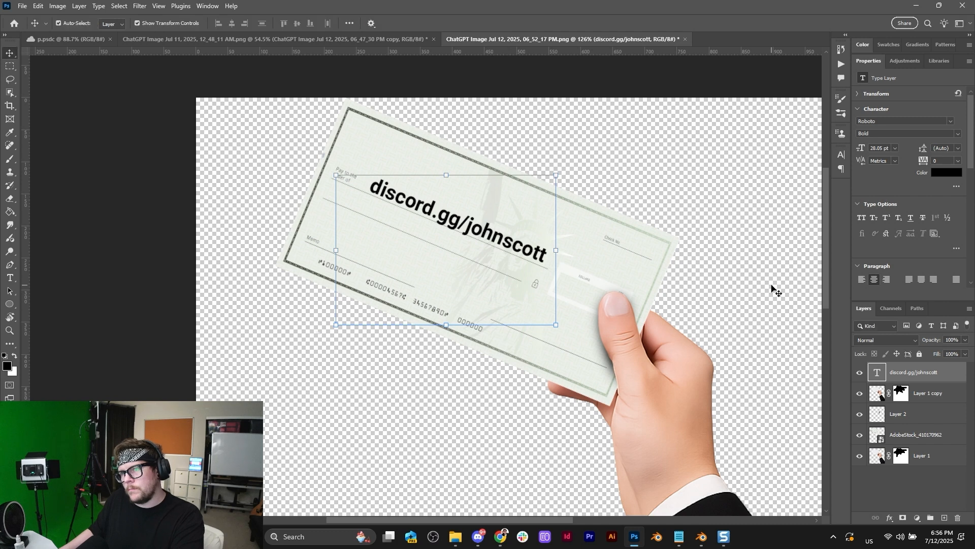
Step: Nudge the link text into place just above the check's payee line and deselect it
key("Up")
key("Up")
key("Up")
key("Up")
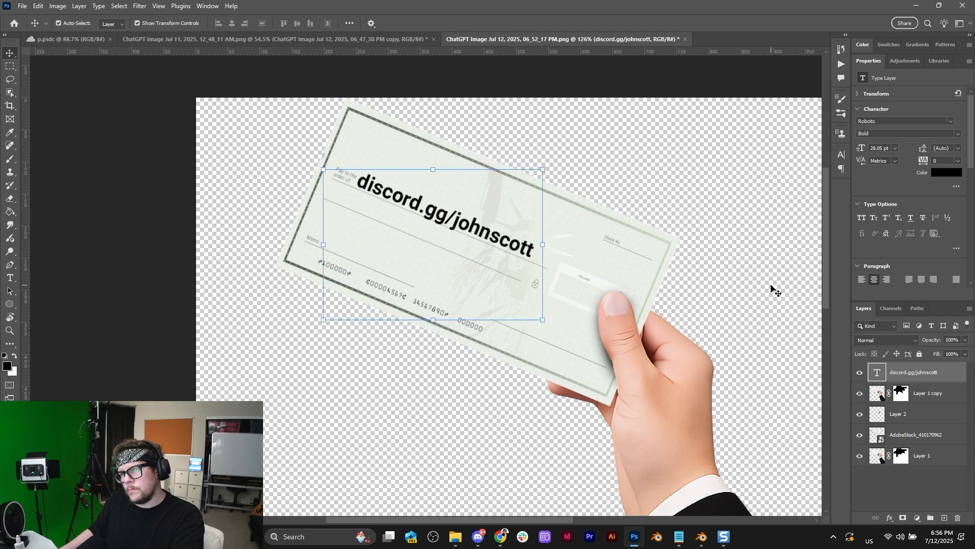
key("Right")
key("Right")
key("Right")
key("Right")
key("Right")
key("Right")
key("Right")
key("Right")
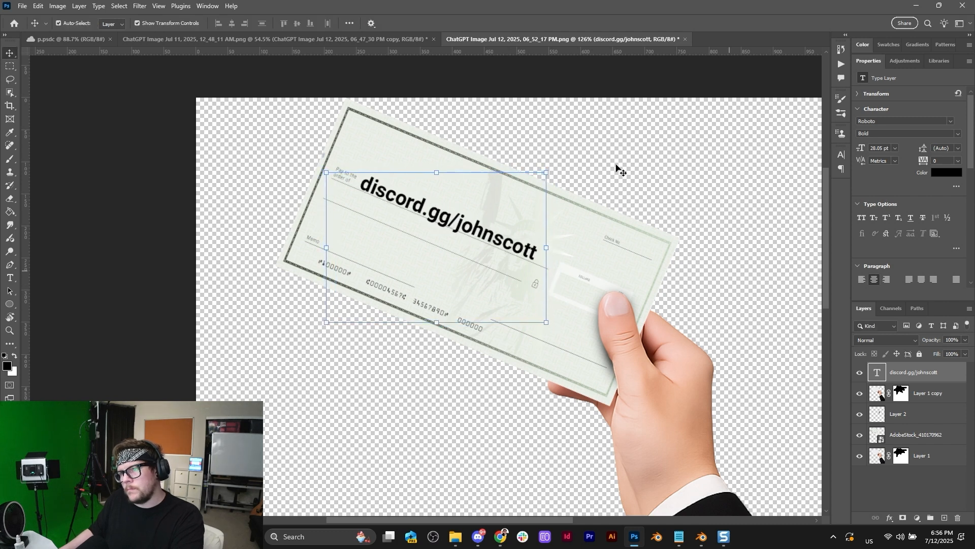
key("Down")
key("Down")
left_click(587, 167)
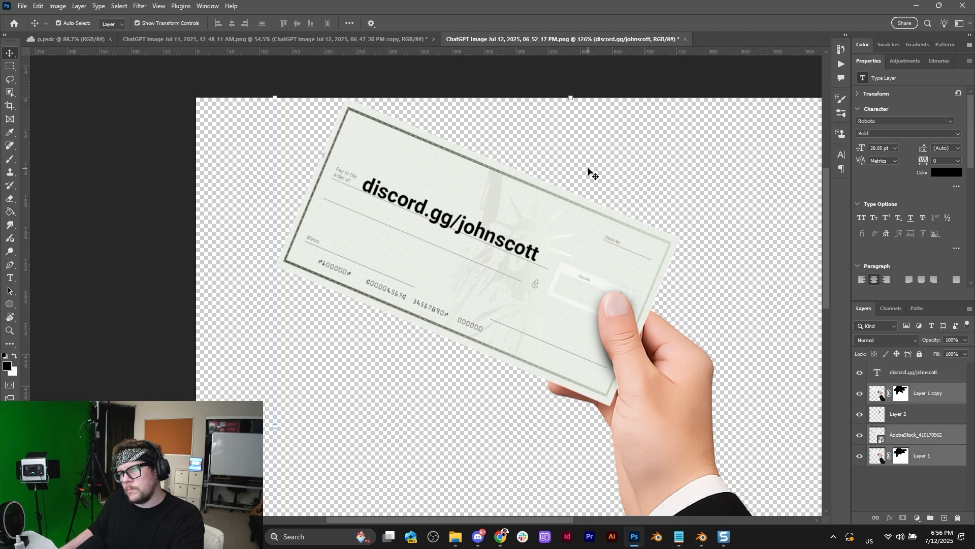
left_click(202, 109)
Step: Set the link text's font style to Roboto Regular and deselect the layer
scroll(515, 247, "down", 8, "alt")
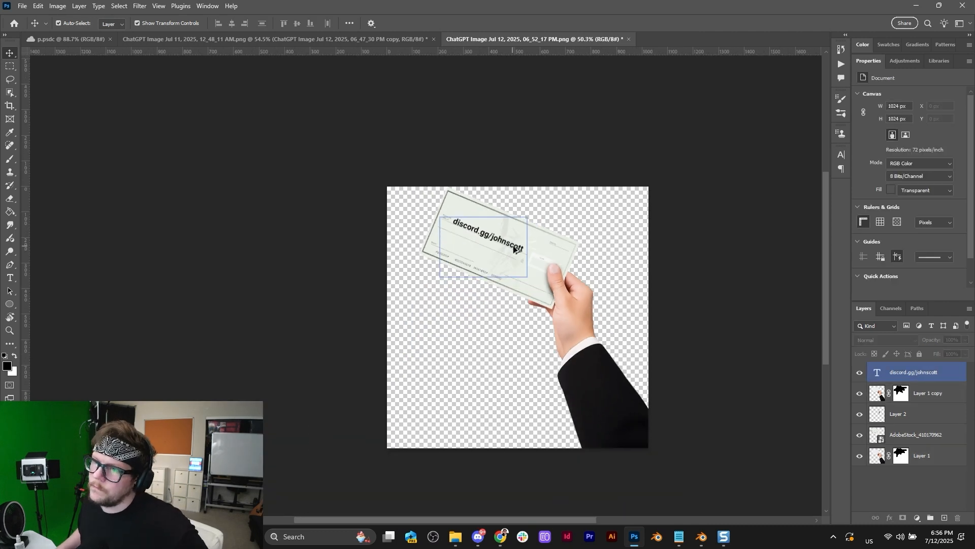
left_click(482, 235)
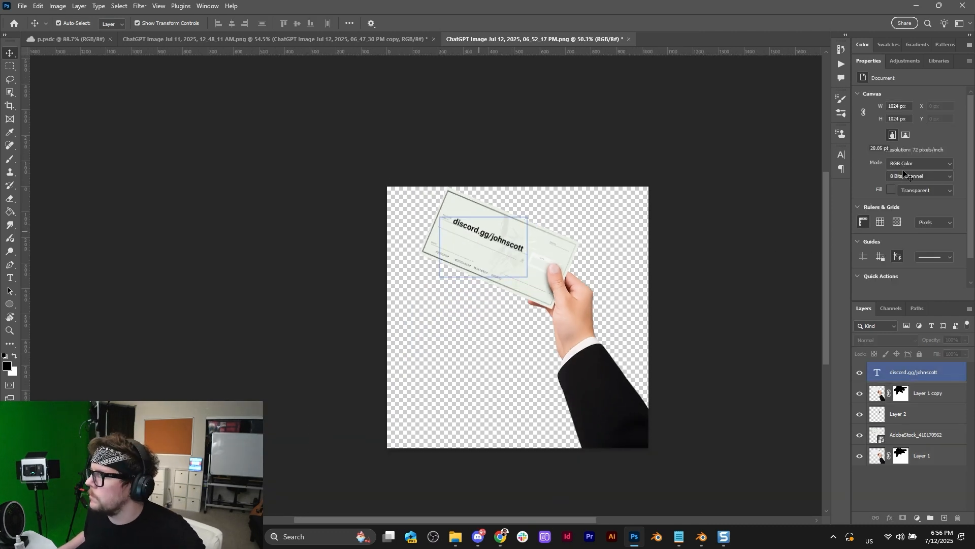
left_click(959, 135)
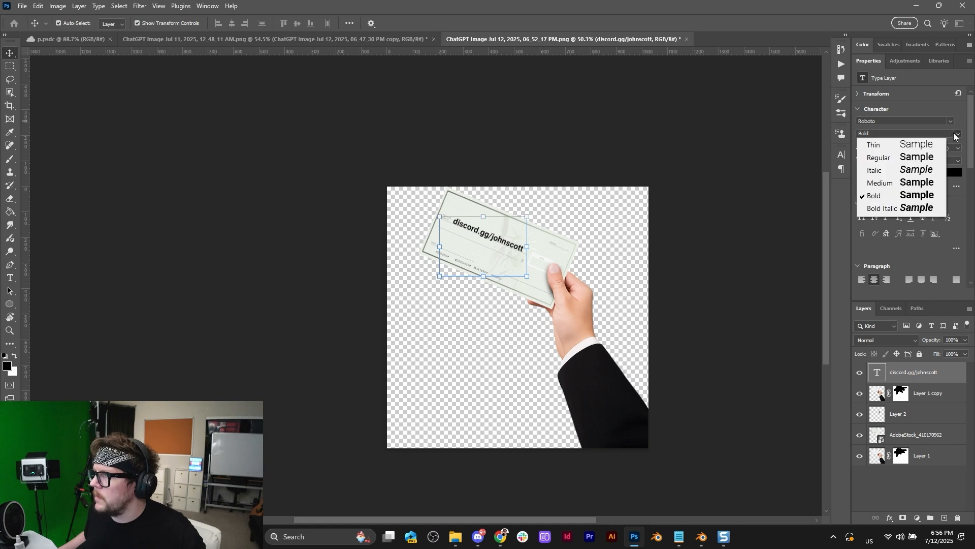
left_click(900, 158)
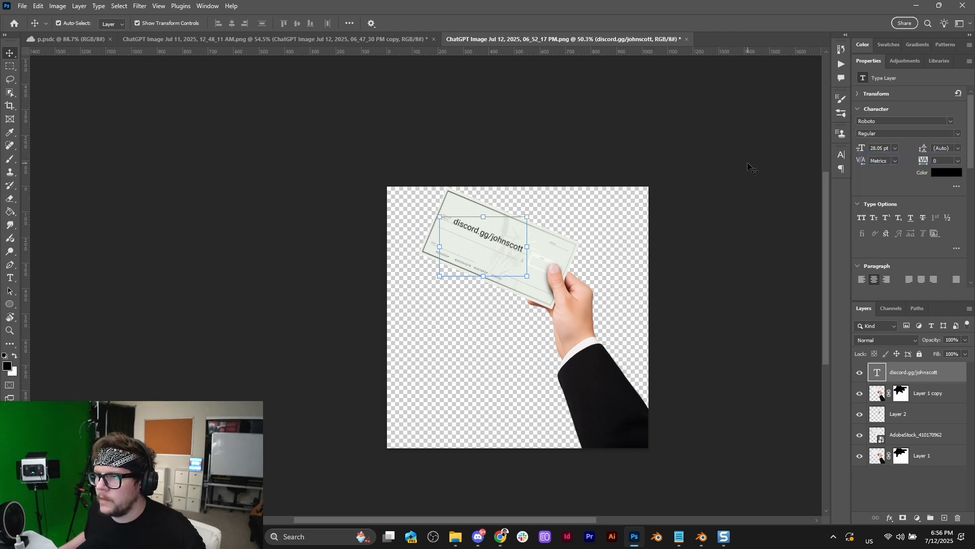
left_click(725, 210)
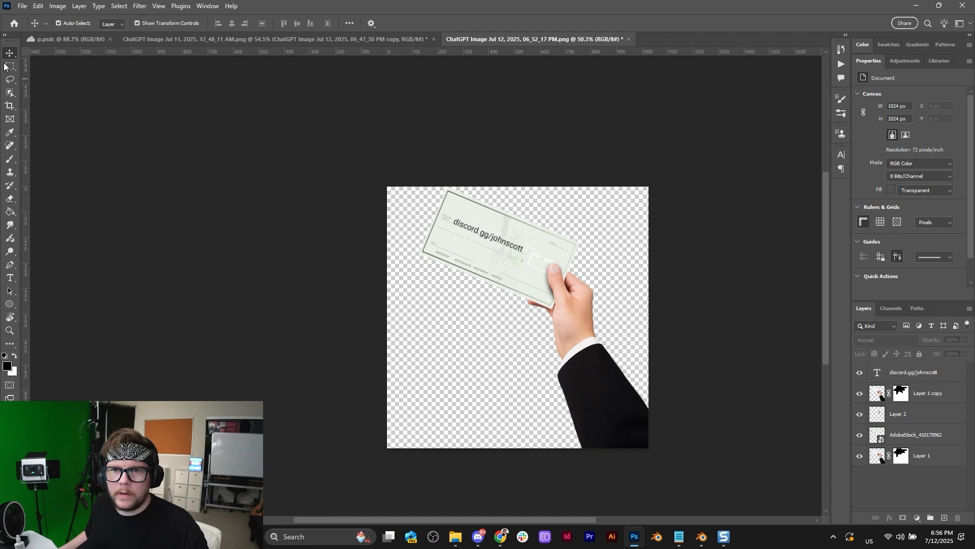
Step: Extend the canvas to 1251 × 1390 px with the Crop tool, adding space around the cut-off sleeve
left_click(9, 105)
left_click_drag(519, 433, 519, 457)
left_click_drag(652, 268, 678, 278)
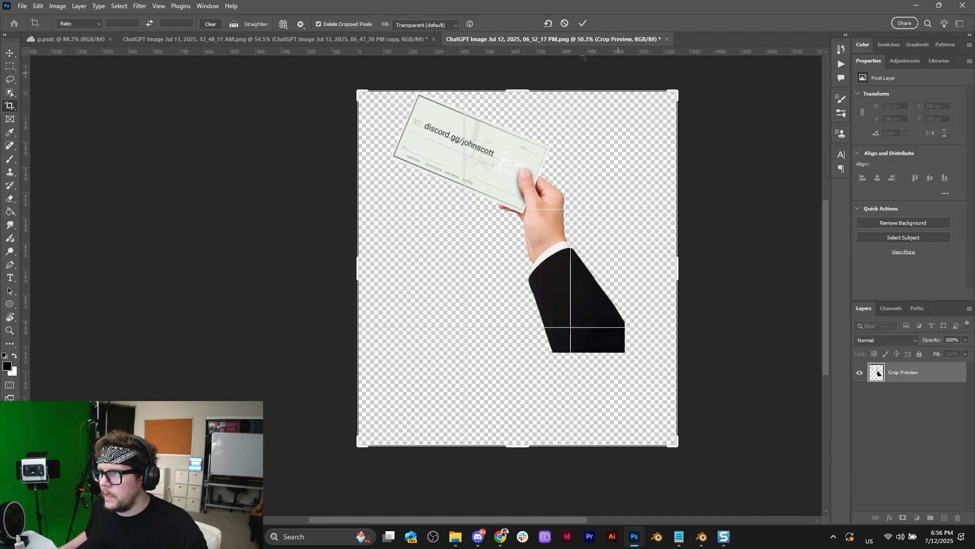
key("Return")
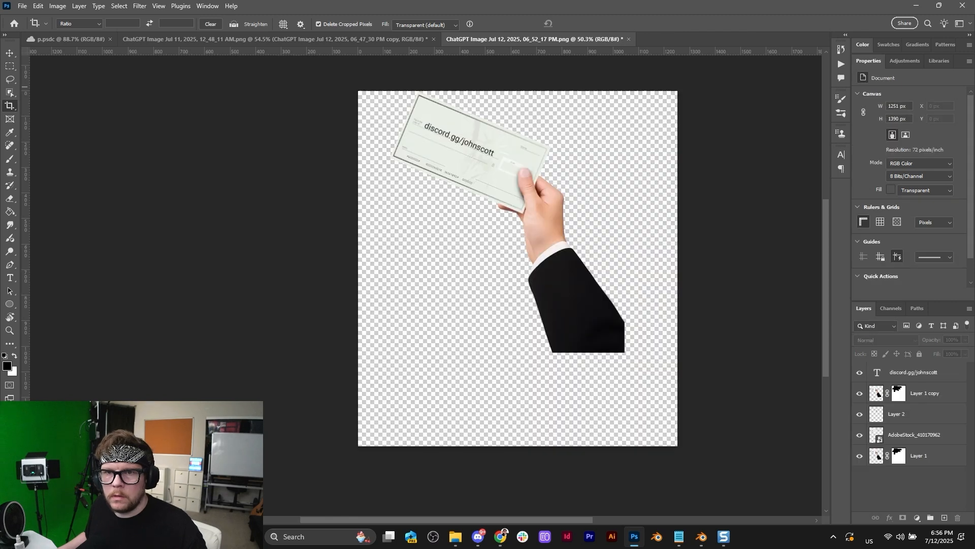
Step: Outline the missing lower sleeve with the Polygonal Lasso, from the cut-off cuff end down past the canvas's lower edge
left_click(12, 80)
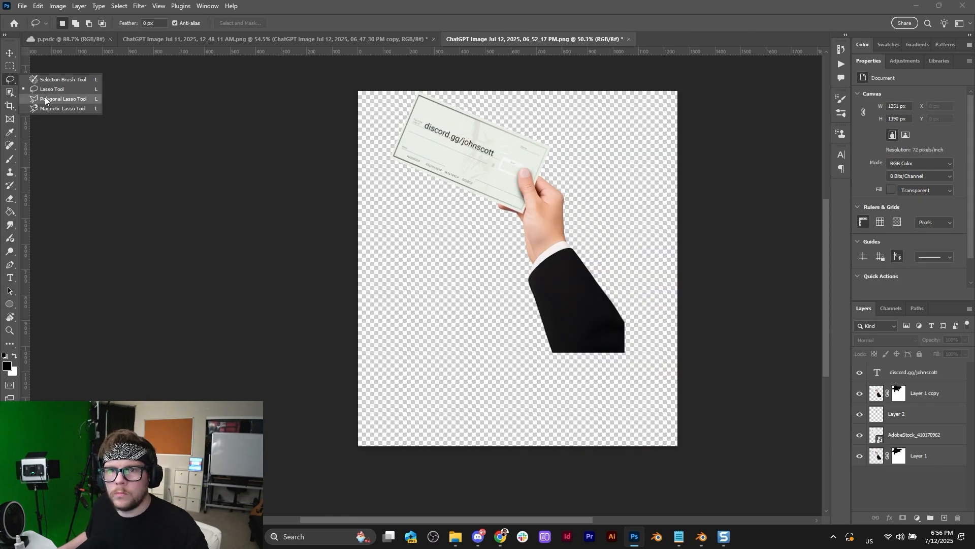
left_click(46, 99)
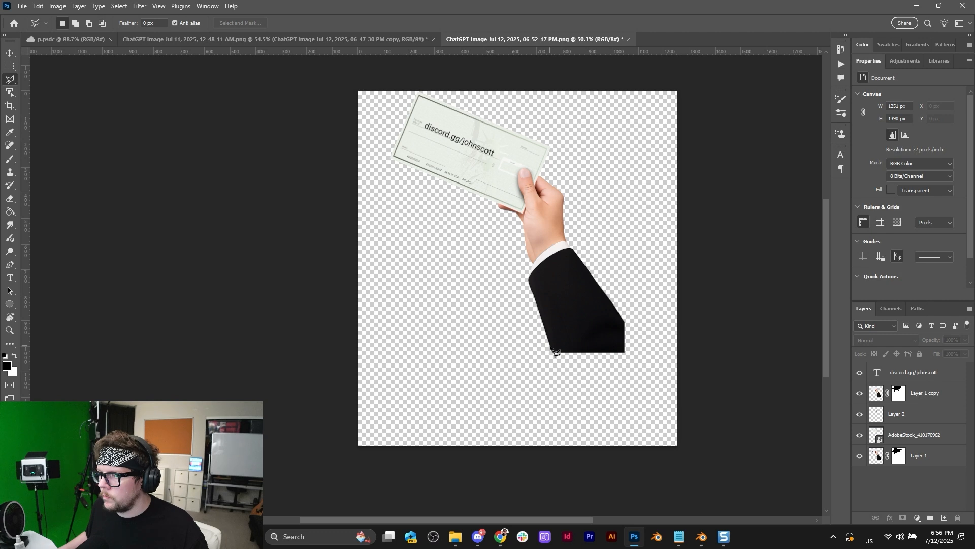
left_click(589, 462)
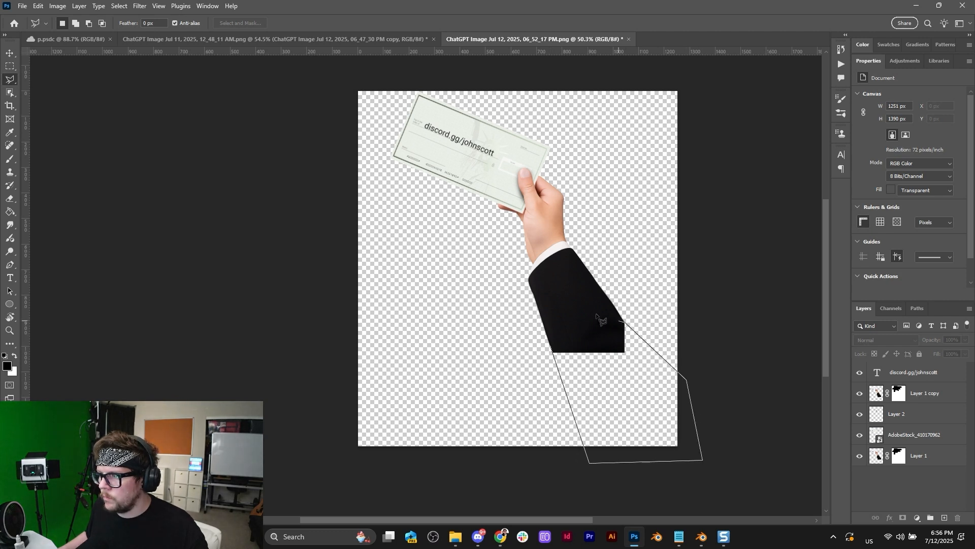
double_click(576, 305)
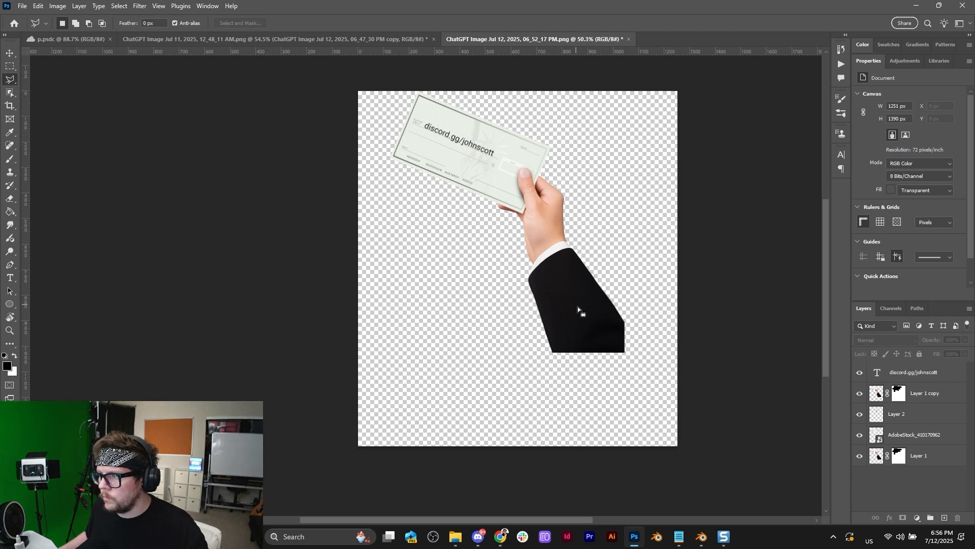
Step: Subtract the wedge beyond the sleeve's outer edge from the selection so it narrows to the canvas's lower corner
left_click(625, 319)
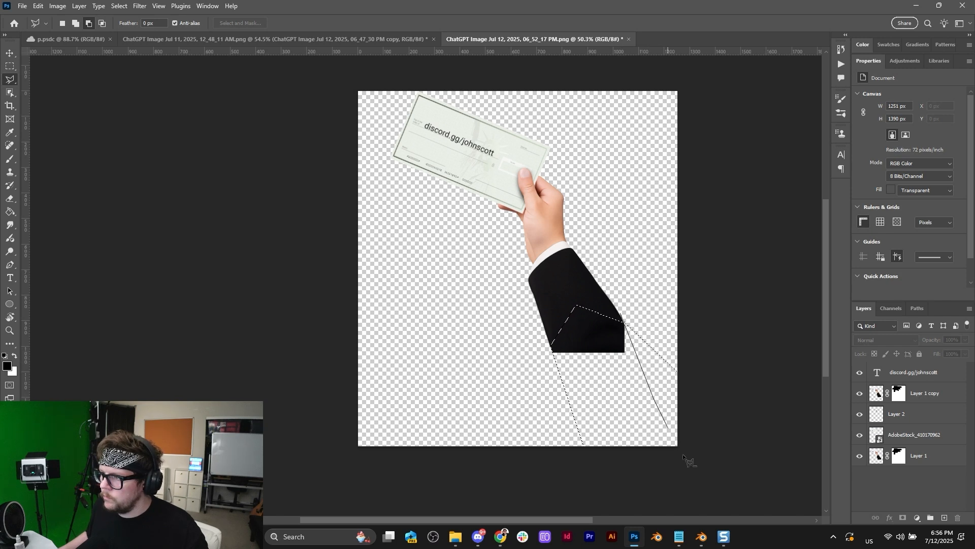
left_click(704, 495)
left_click(749, 398)
double_click(627, 284)
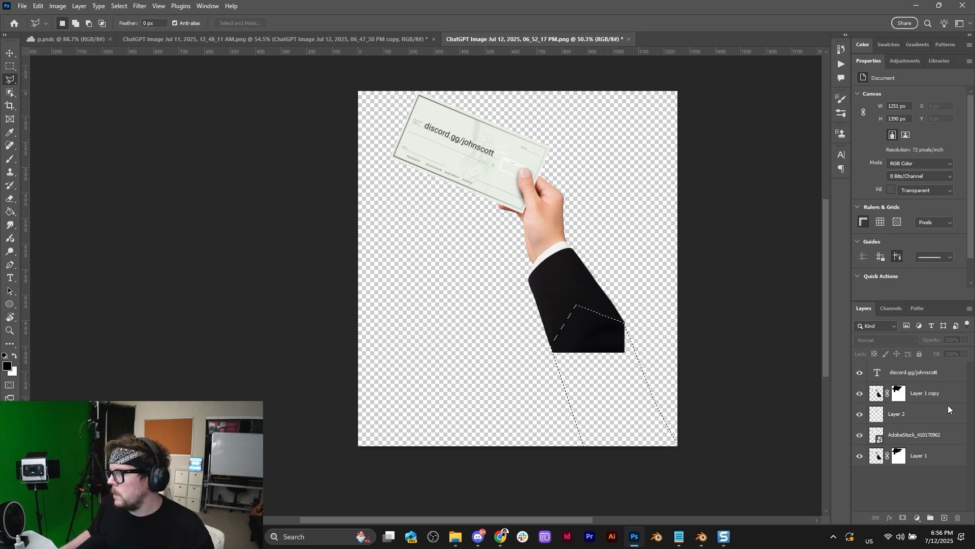
Step: Fill the selection with the sleeve's sampled black on a new layer above the link text, and deselect
left_click(933, 377)
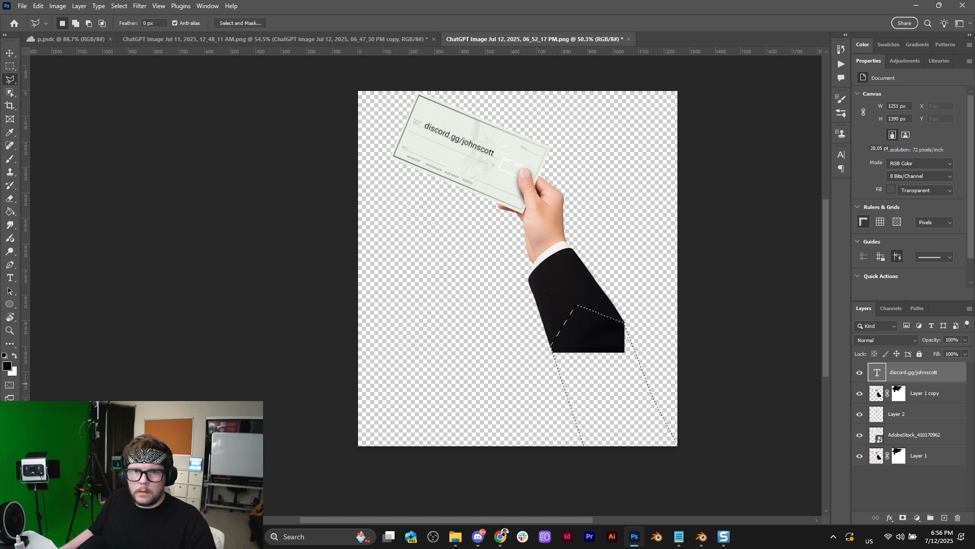
left_click(13, 210)
key("ctrl+alt+shift+n")
left_click(574, 323, "alt")
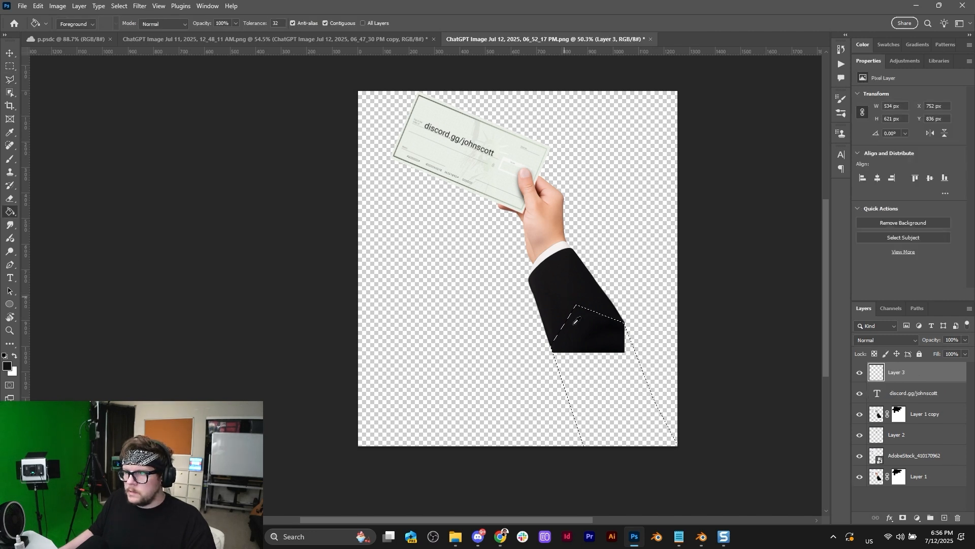
left_click(603, 381)
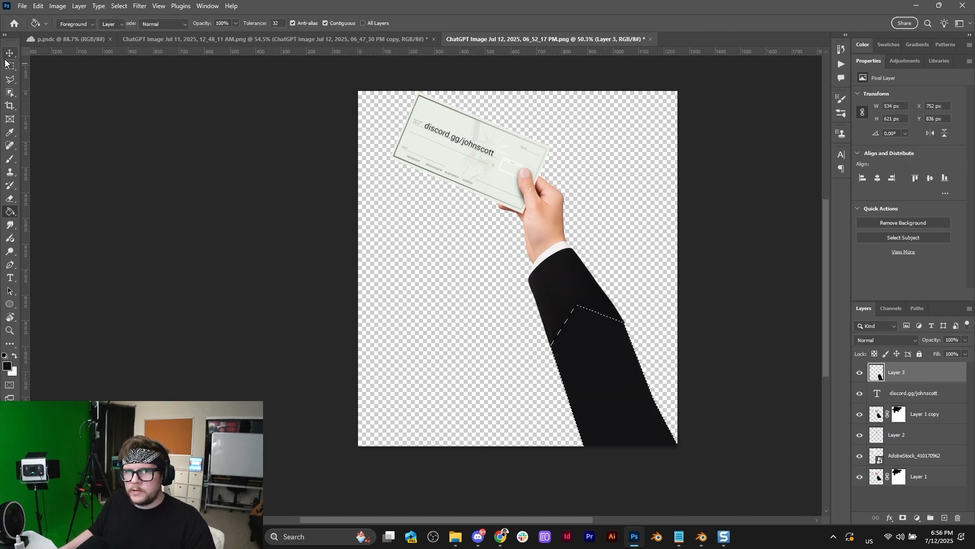
key("v")
key("m")
key("ctrl+d")
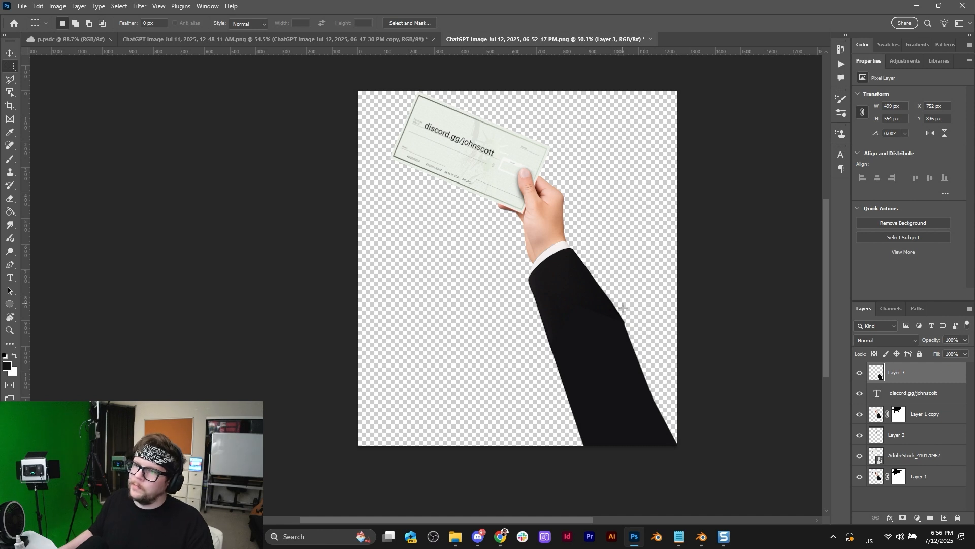
Step: Brush a straight black edge along the extended sleeve's outer side, from the elbow to the canvas's lower corner
scroll(623, 310, "up", 2, "alt")
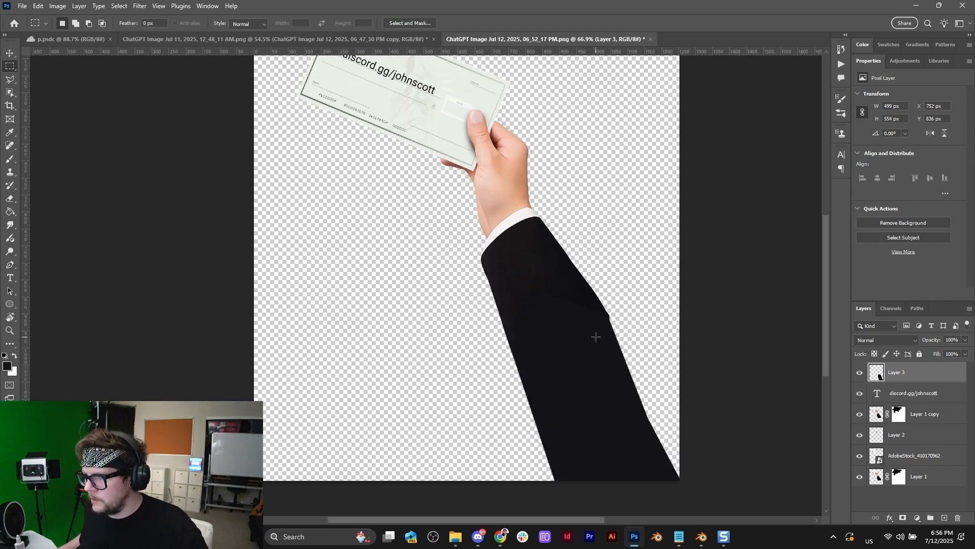
left_click(8, 160)
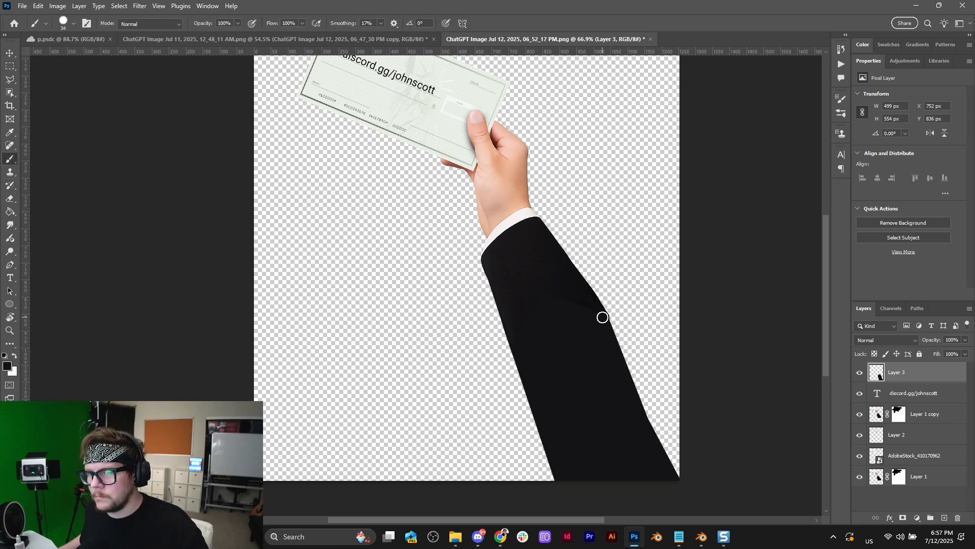
left_click(677, 480, "shift")
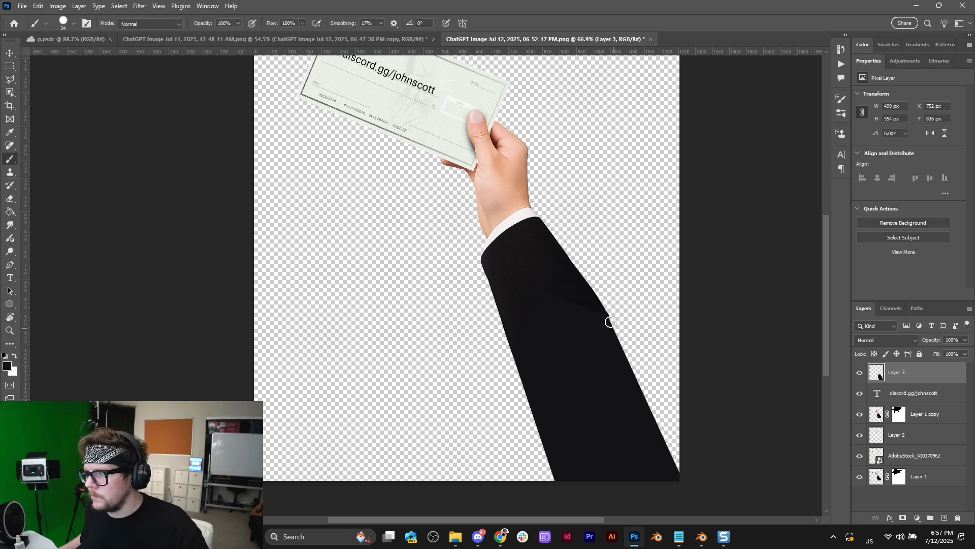
Step: Paint on Layer 1 copy's mask to remove the protruding corner where the original sleeve meets its extension
left_click(898, 416)
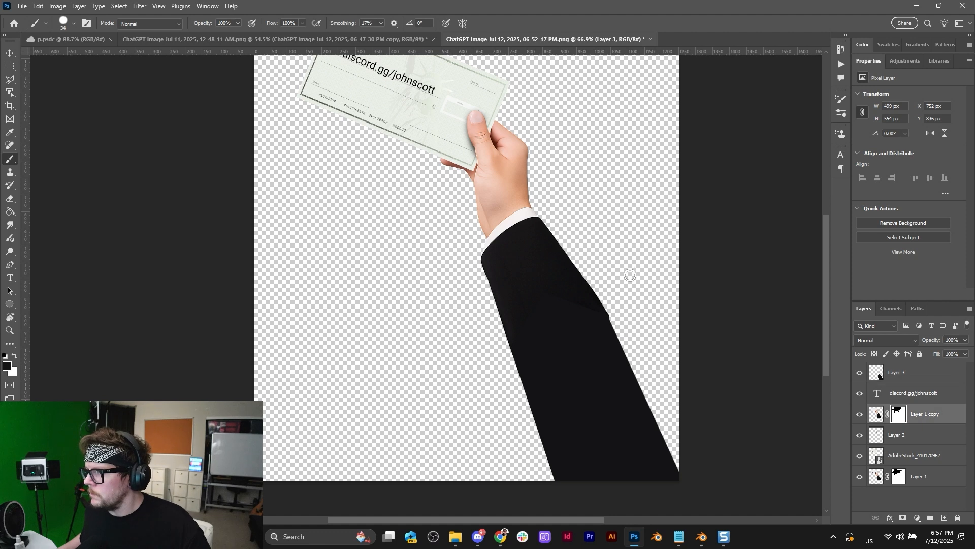
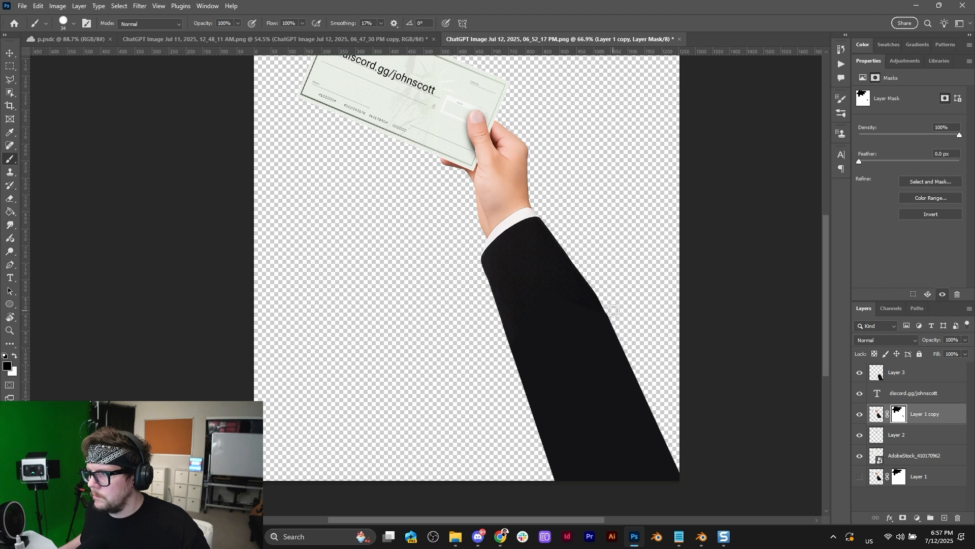
scroll(620, 324, "down", 3, "alt")
scroll(647, 333, "up", 2, "alt")
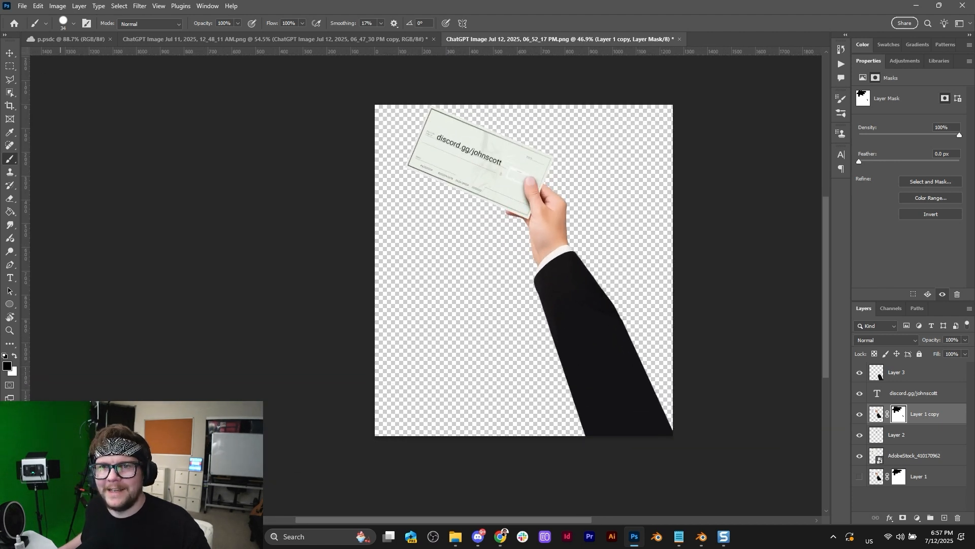
left_click(23, 6)
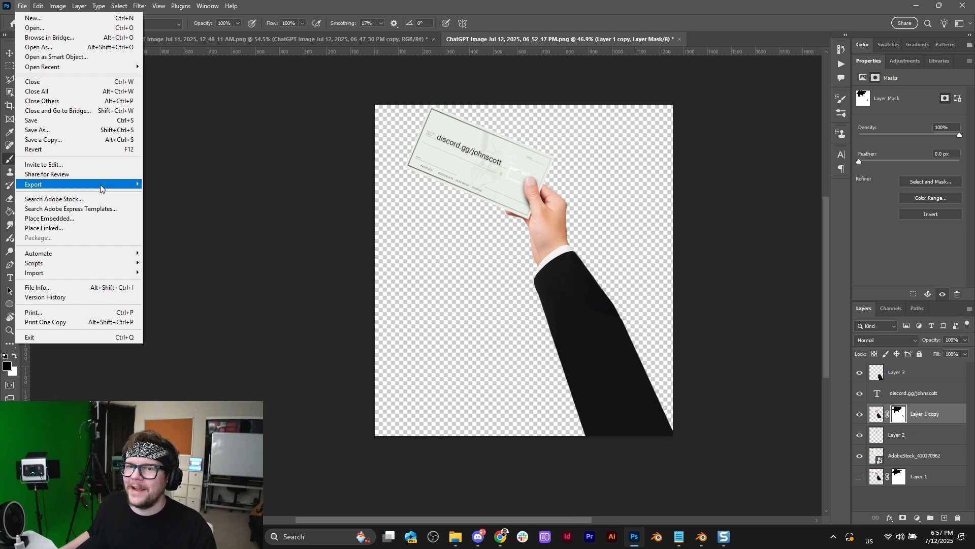
mouse_move(102, 184)
left_click(215, 184)
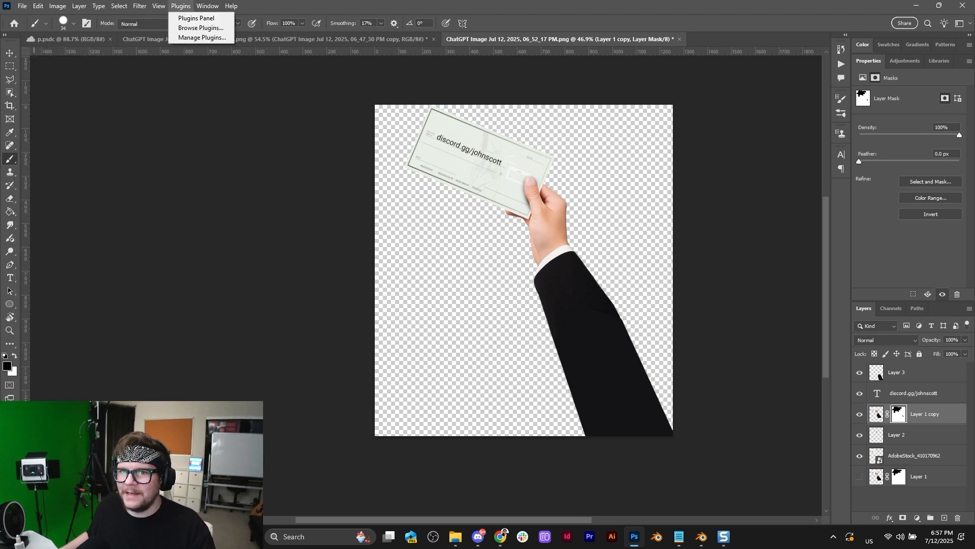
Step: Show Layer 1 again and paint on its mask to remove the same protruding sleeve corner
left_click(856, 477)
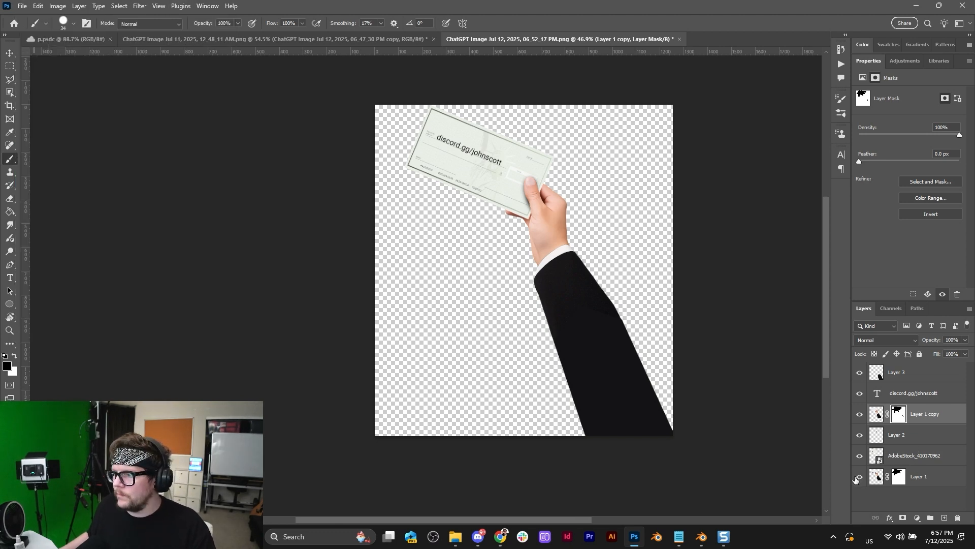
left_click(897, 480)
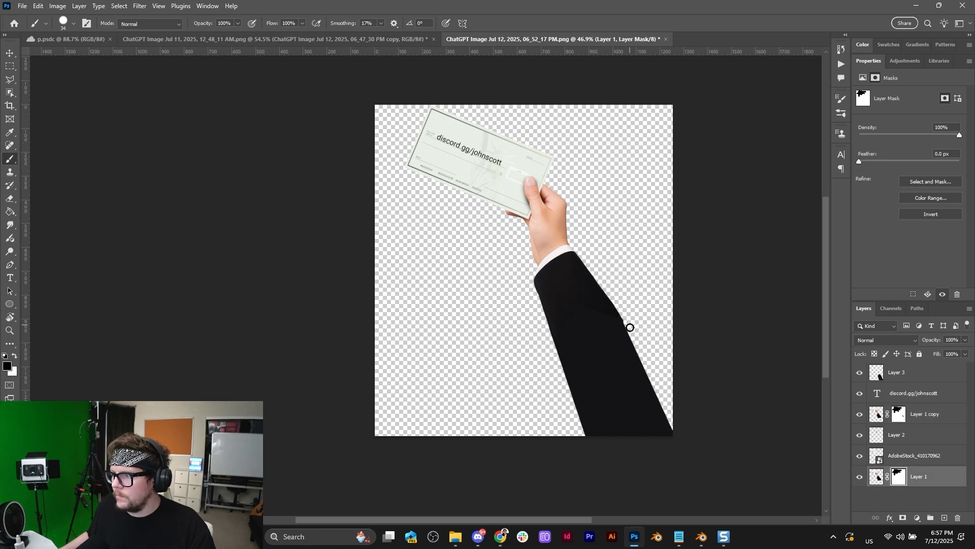
Step: Export the finished hand image as a PNG named "arm check" in the Downloads folder
left_click(22, 7)
mouse_move(98, 185)
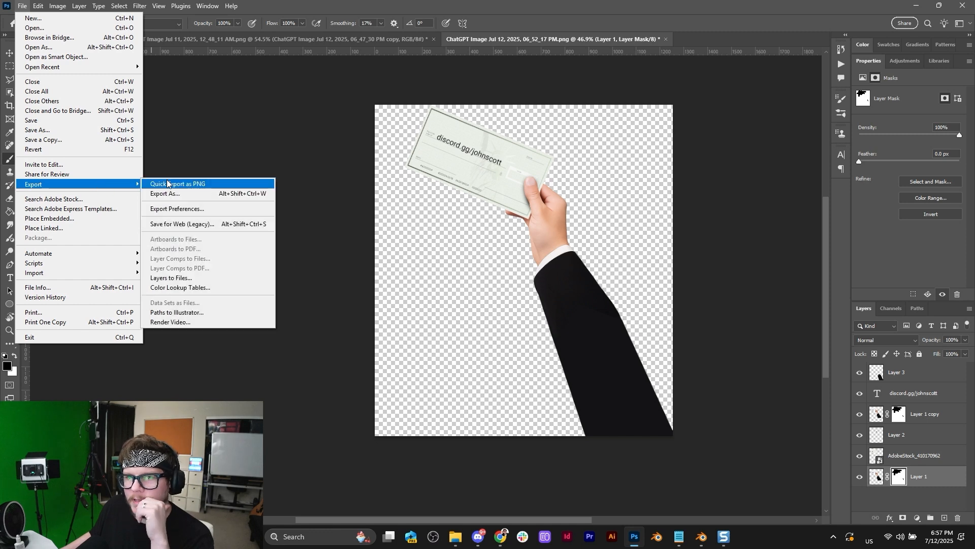
left_click(169, 184)
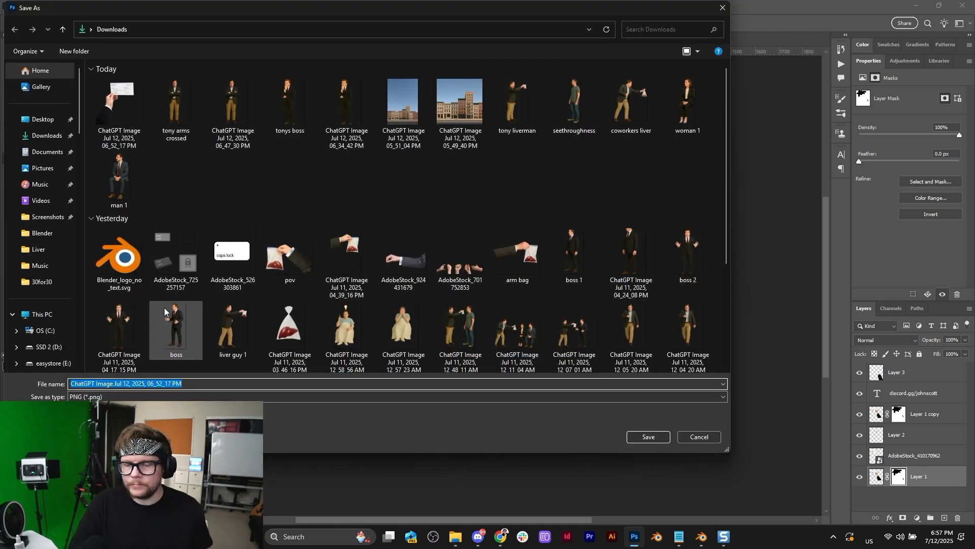
type("arm ")
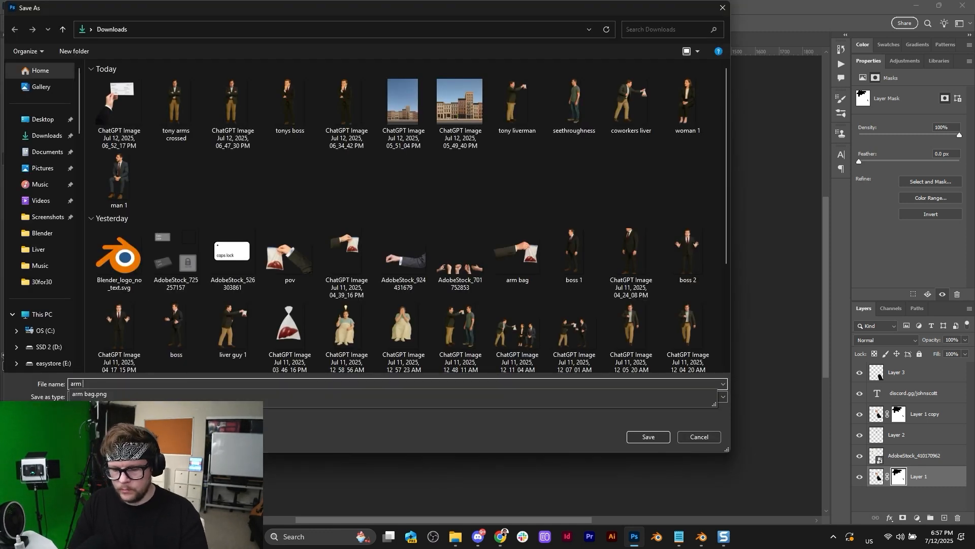
type("check")
key("Return")
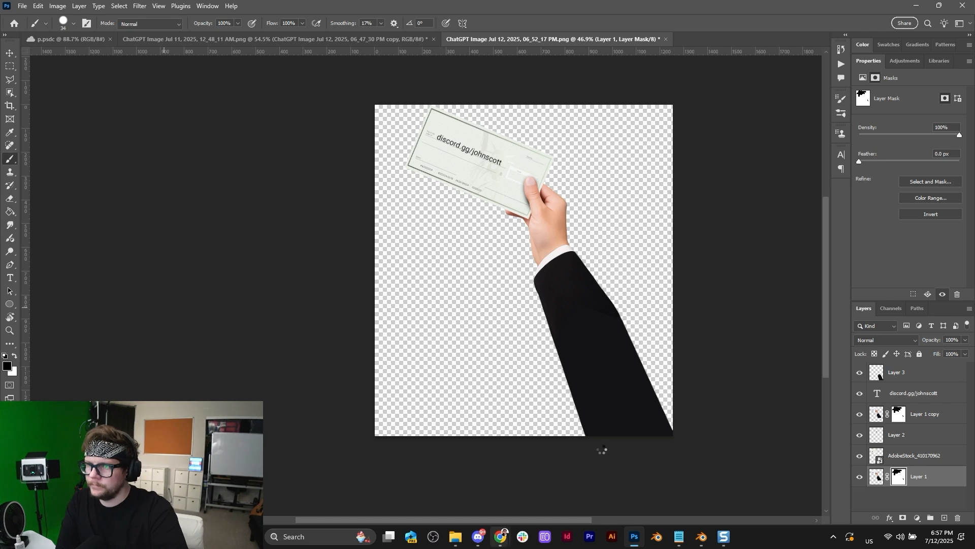
Step: Switch to Blender and import arm check.png as a mesh plane at the 3D cursor, placed on the floor before the doorway
mouse_move(501, 537)
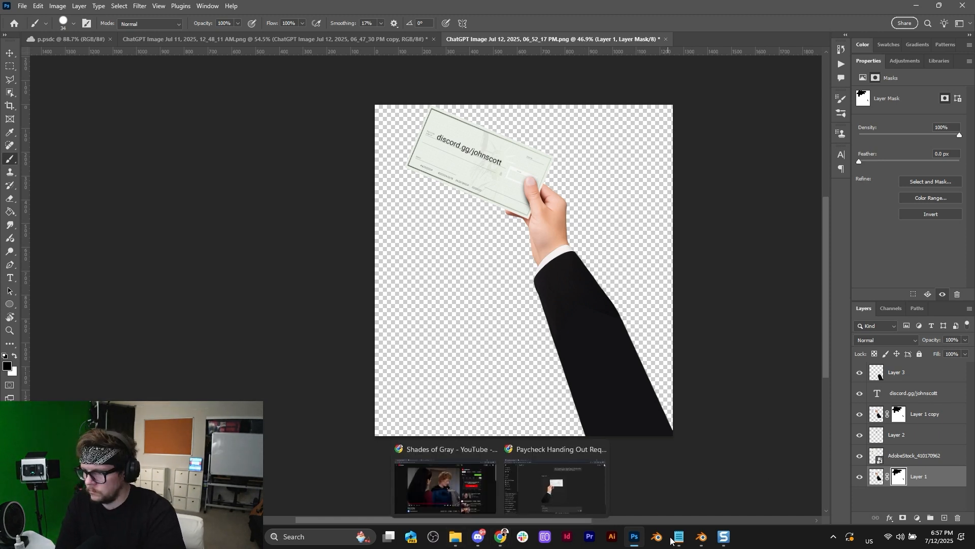
left_click(701, 537)
middle_click_drag(519, 349, 501, 356)
scroll(512, 343, "down", 9)
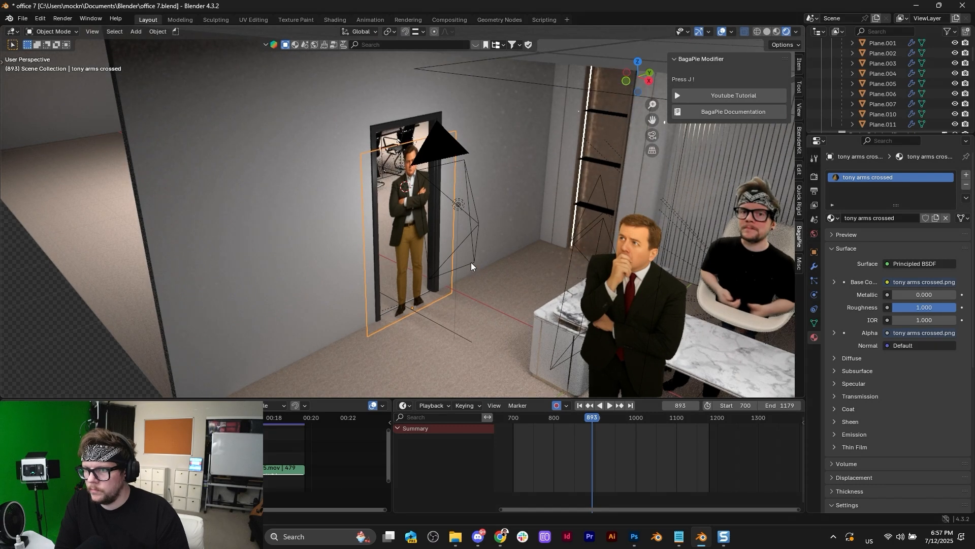
middle_click_drag(498, 317, 484, 210)
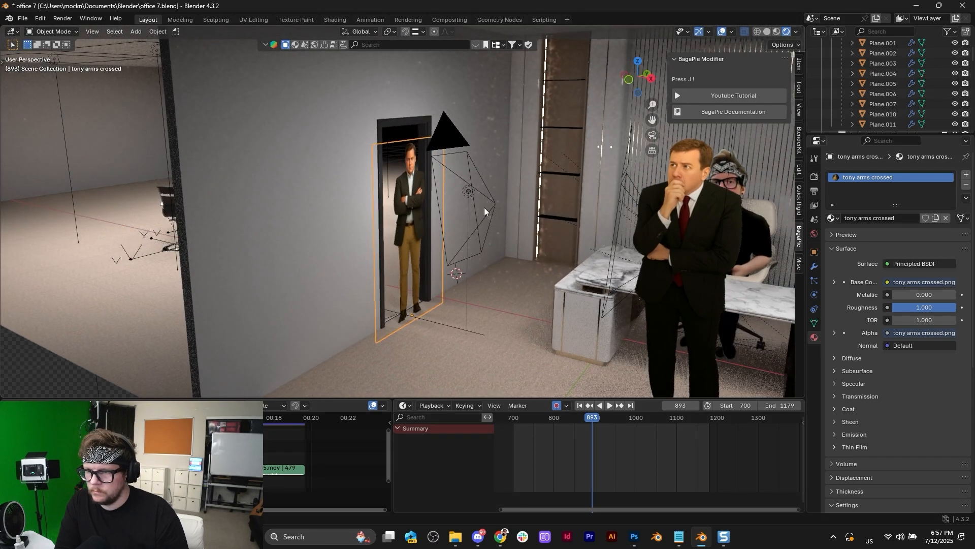
middle_click_drag(550, 286, 516, 285)
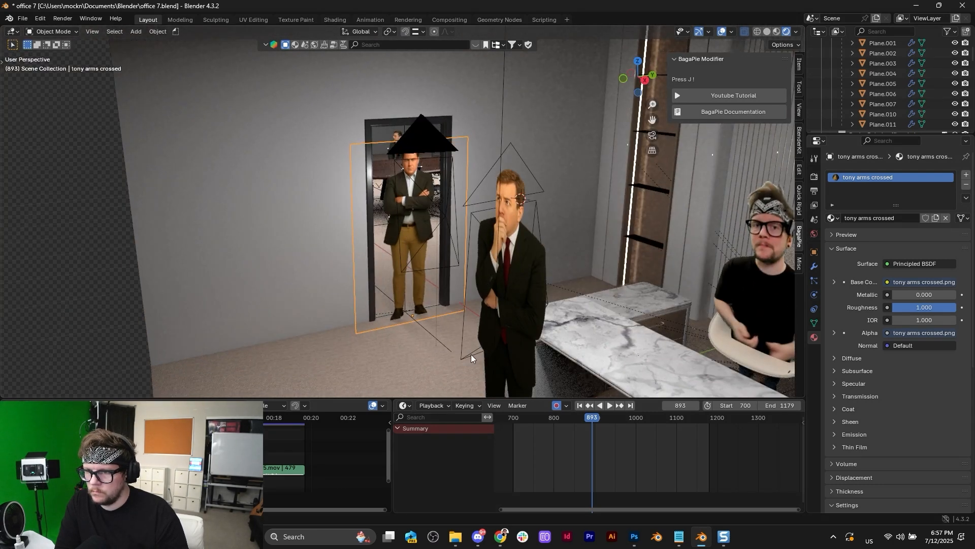
middle_click_drag(471, 355, 457, 349)
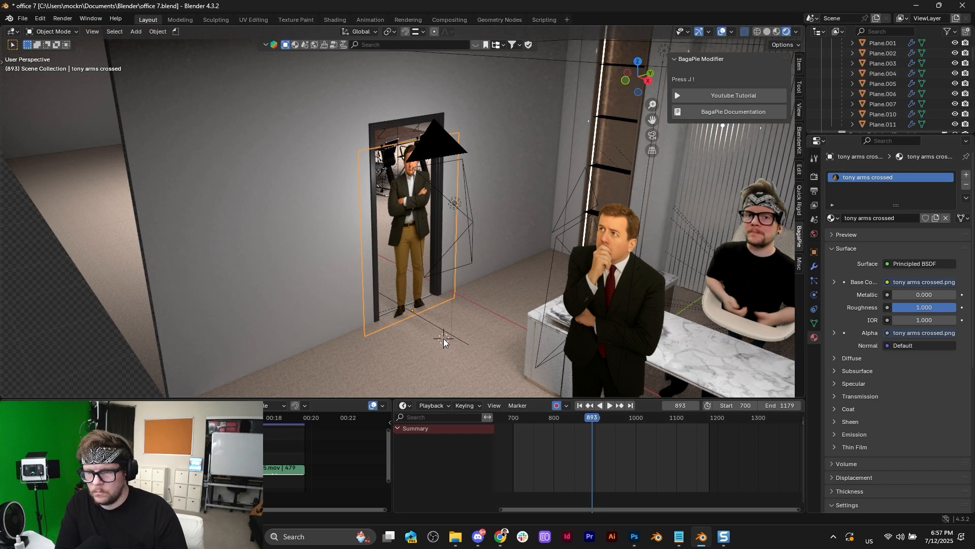
key("shift+a")
mouse_move(443, 338)
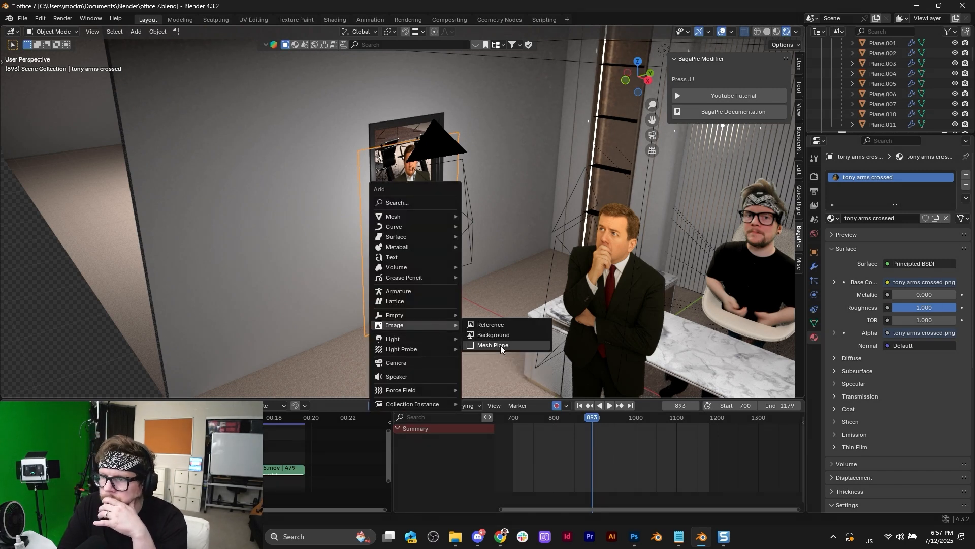
left_click(500, 346)
double_click(435, 198)
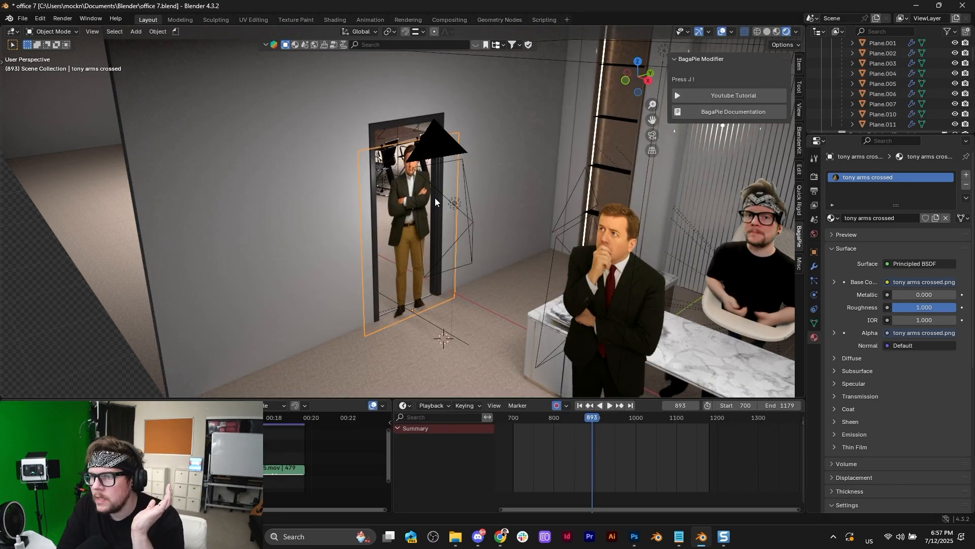
Step: Raise the arm check plane along Z to camera height and view it through the scene camera
key("g")
key("z")
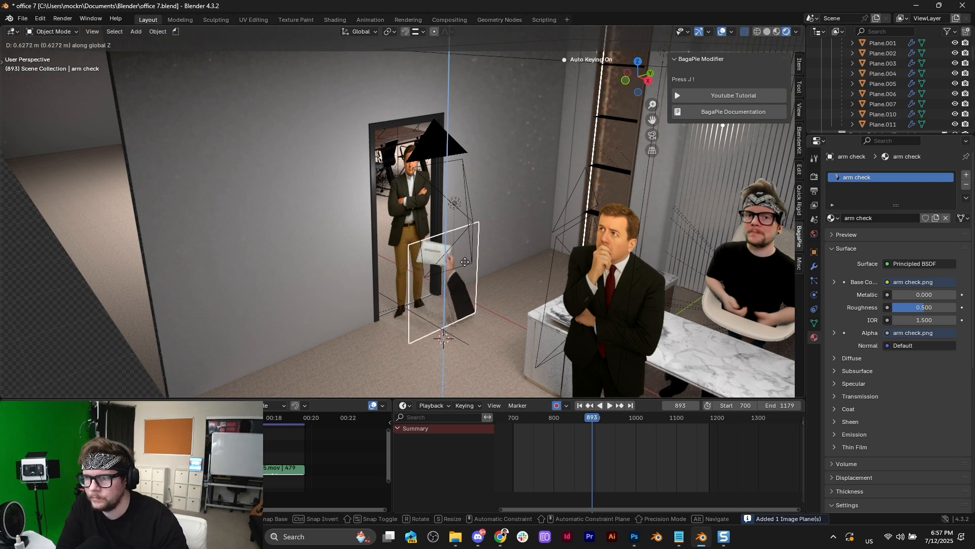
left_click(628, 154)
left_click(653, 136)
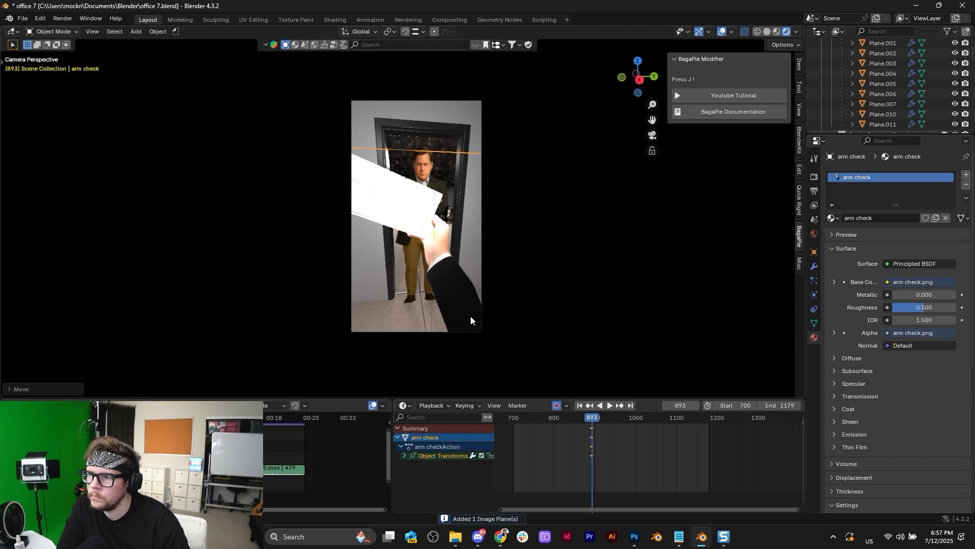
Step: Move the arm check plane along X and rotate it about Z to fit the hand and whole check within the camera frame
key("g")
key("x")
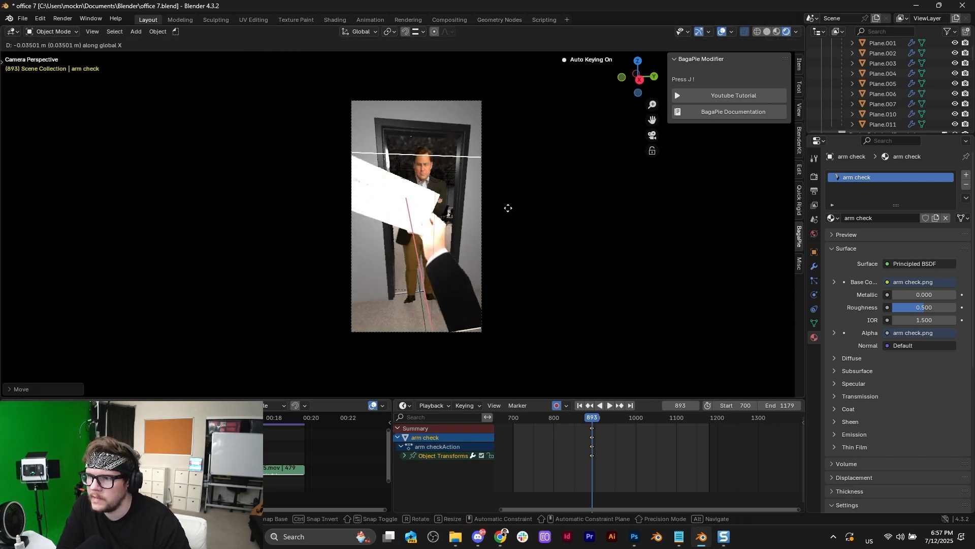
left_click(520, 222)
key("r")
key("z")
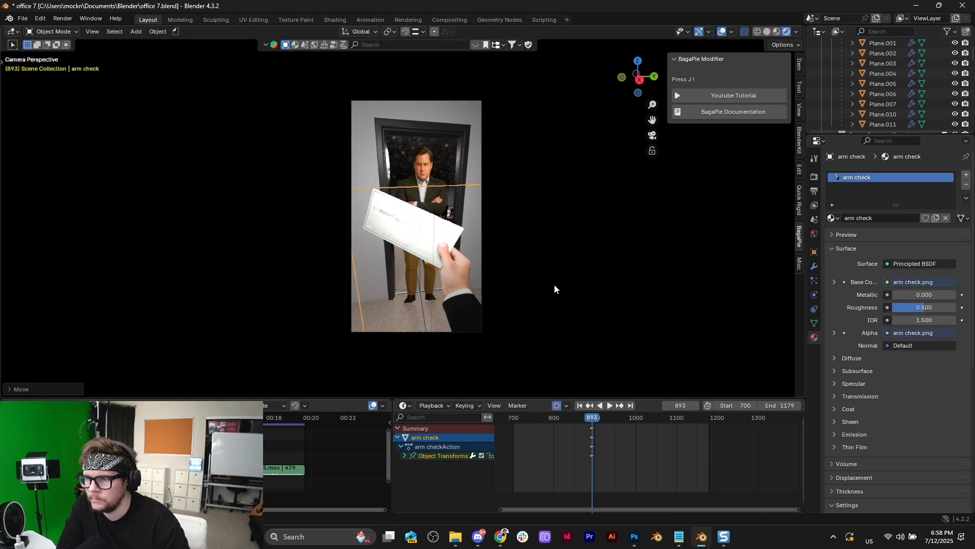
left_click(505, 259)
key("g")
key("x")
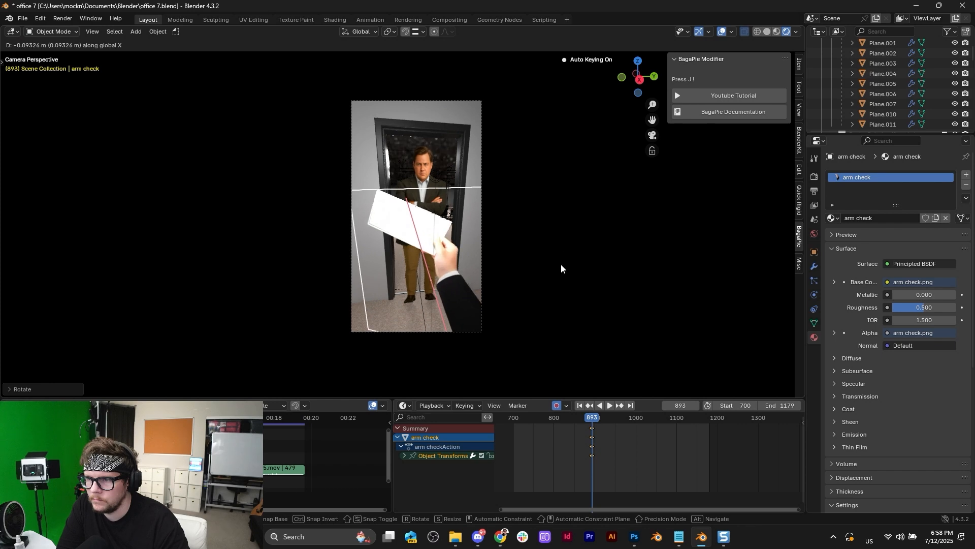
left_click(561, 264)
Step: Select the Point.001 light at the man's shoulder, try moving it along X, and undo the move
left_click(437, 176)
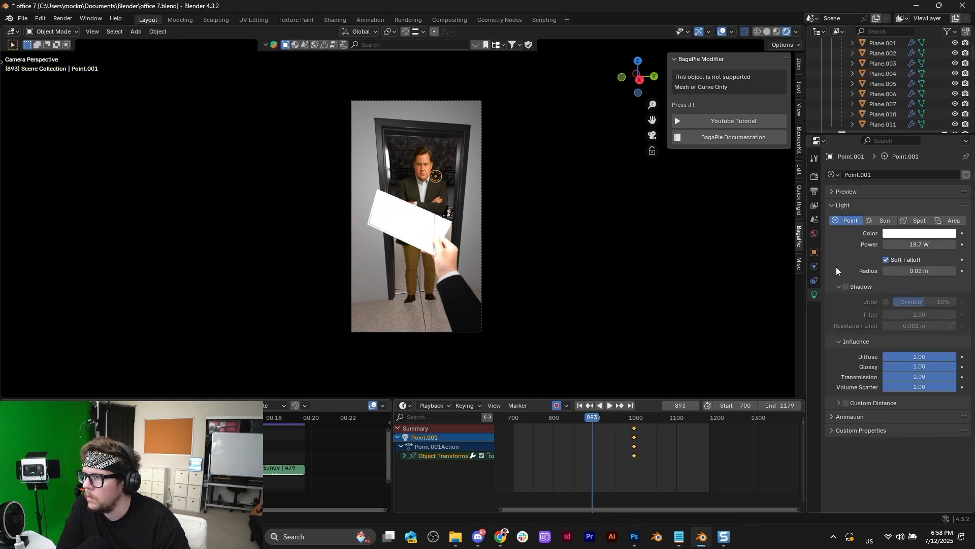
key("g")
key("y")
key("y")
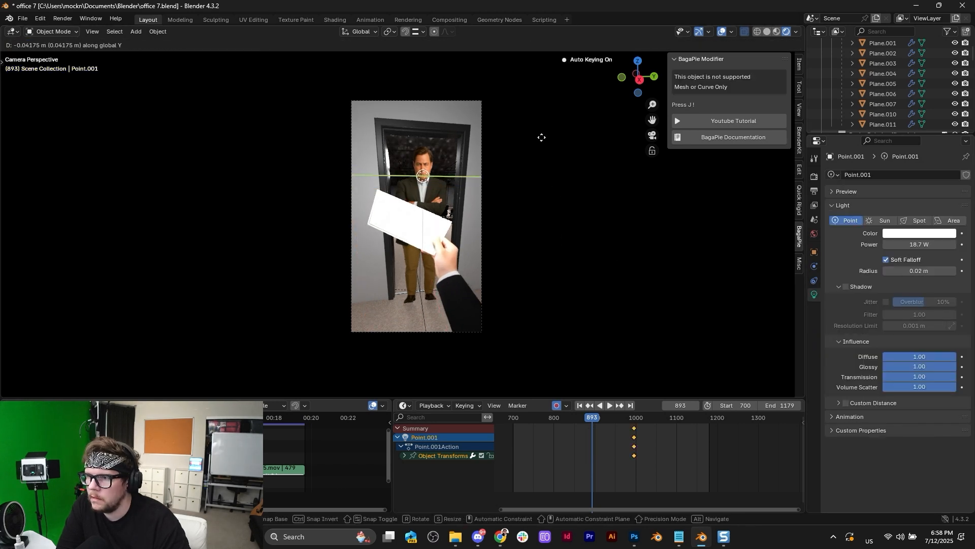
key("Escape")
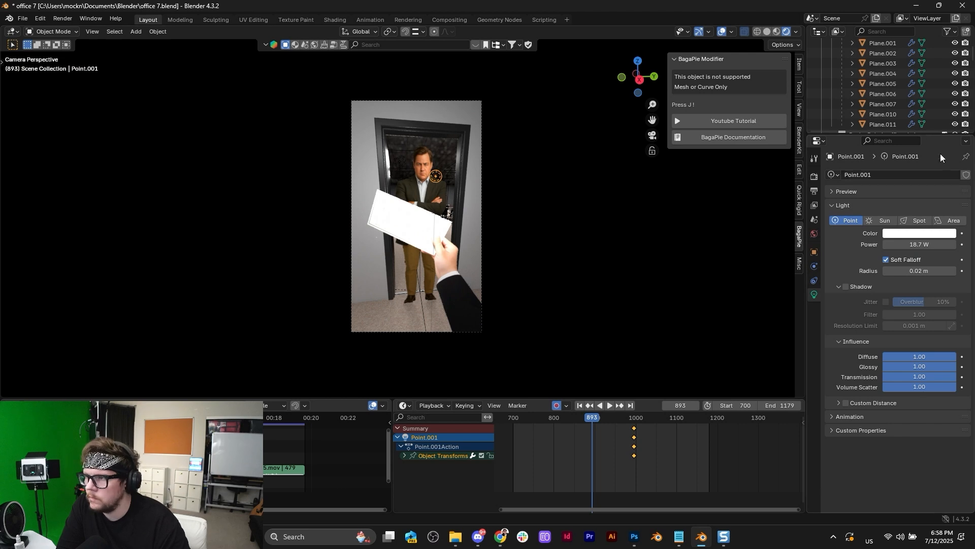
key("KP_Decimal")
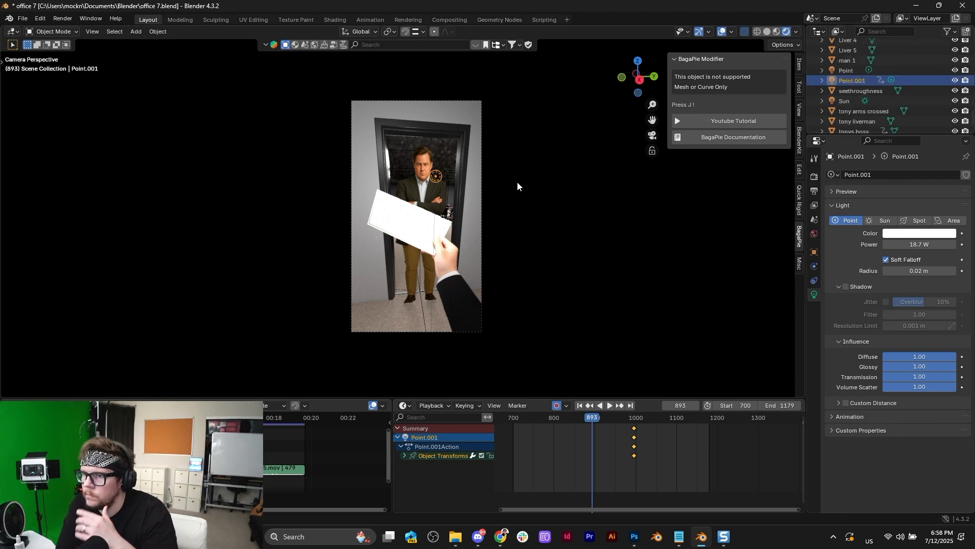
key("g")
key("x")
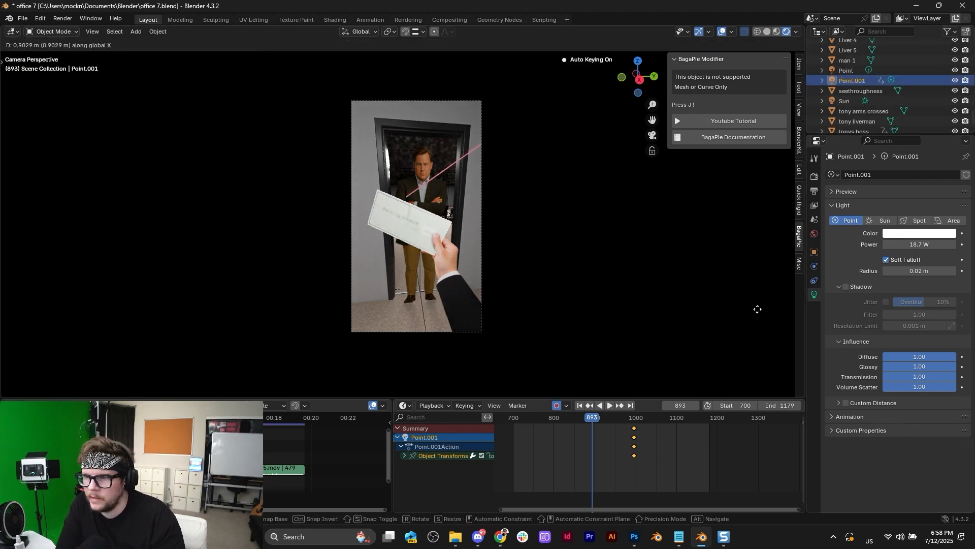
left_click(759, 374)
scroll(528, 297, "up", 5)
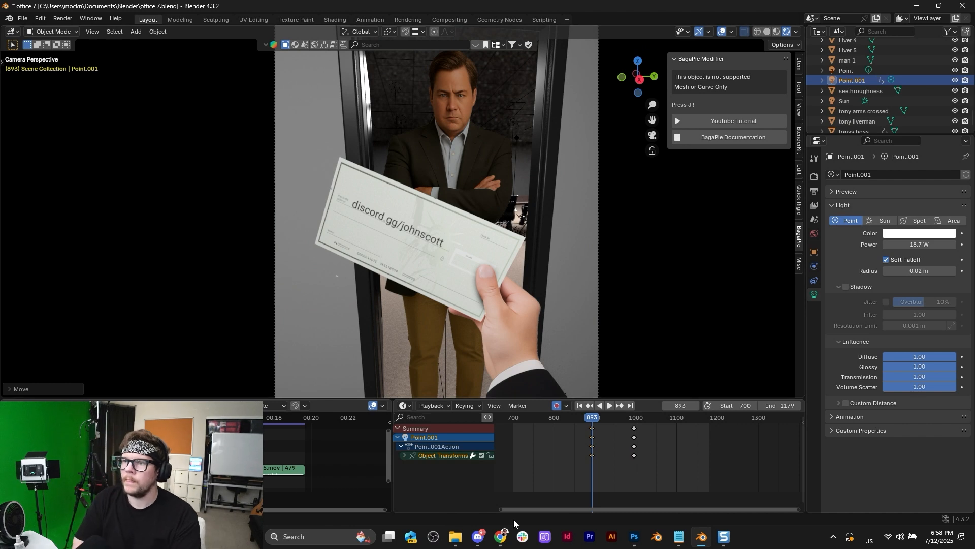
scroll(566, 206, "down", 4)
key("ctrl+z")
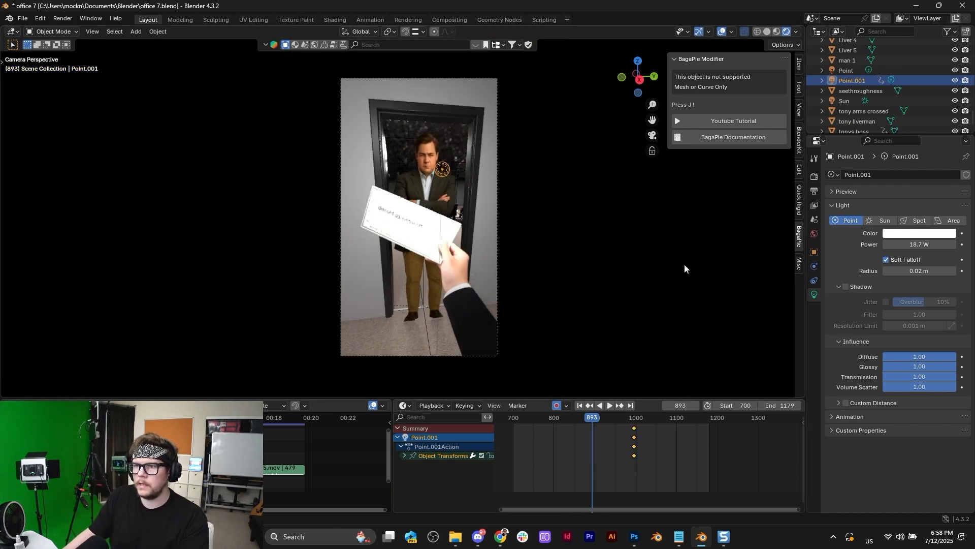
Step: Set the Point.001 light's radius to 0.08 m and raise it about 0.3 m along Z
mouse_move(920, 271)
left_mouse_down()
mouse_move(950, 271)
mouse_move(935, 271)
left_mouse_up()
key("g")
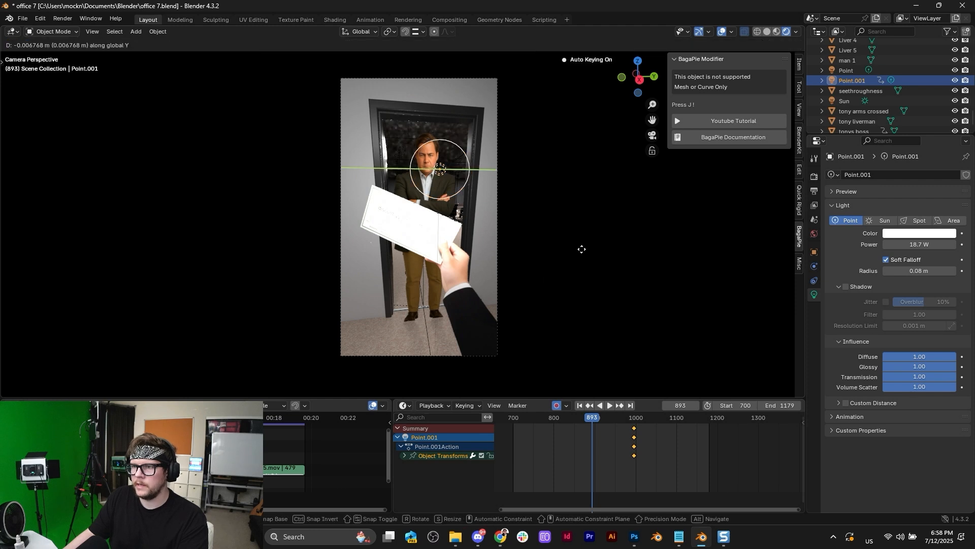
key("x")
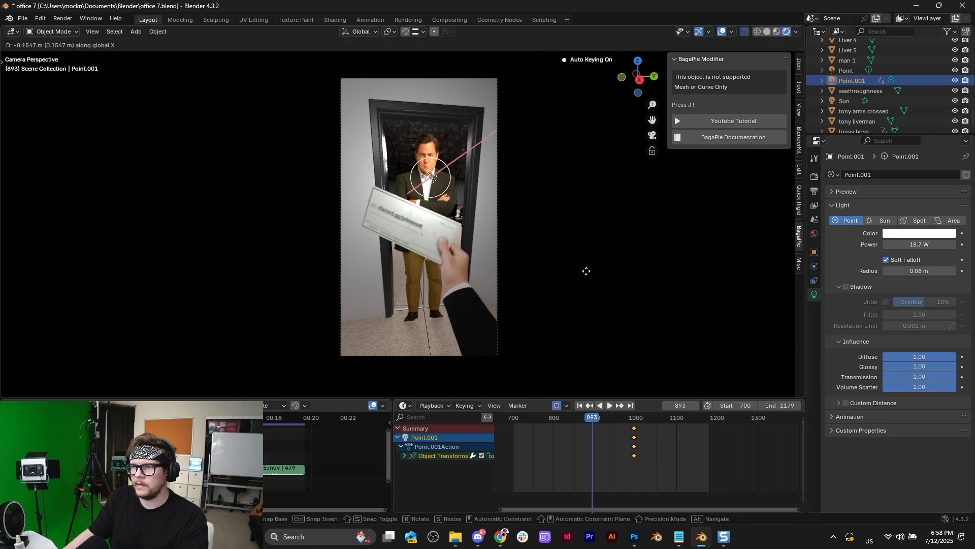
key("z")
left_click(583, 201)
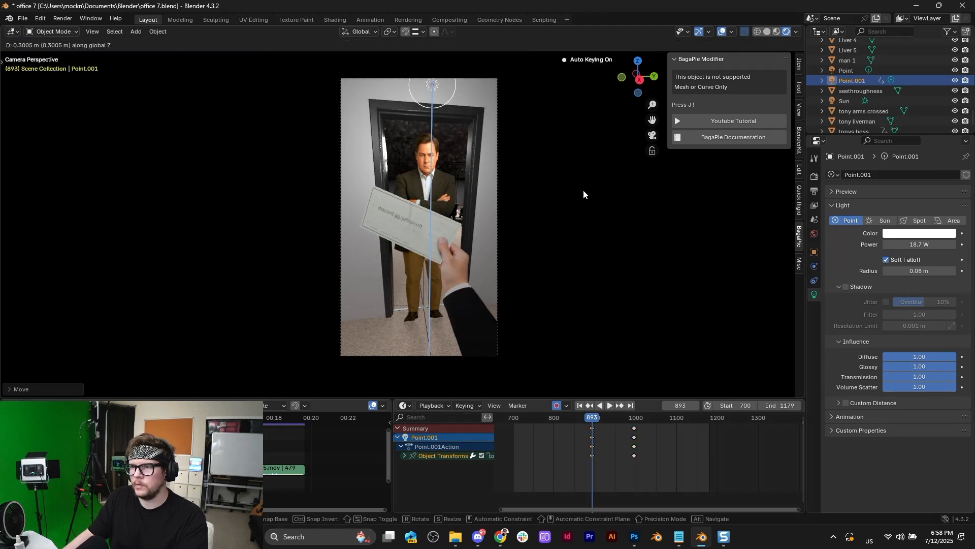
Step: Reselect the Point.001 light above the doorway and move it slightly higher
left_click(429, 168)
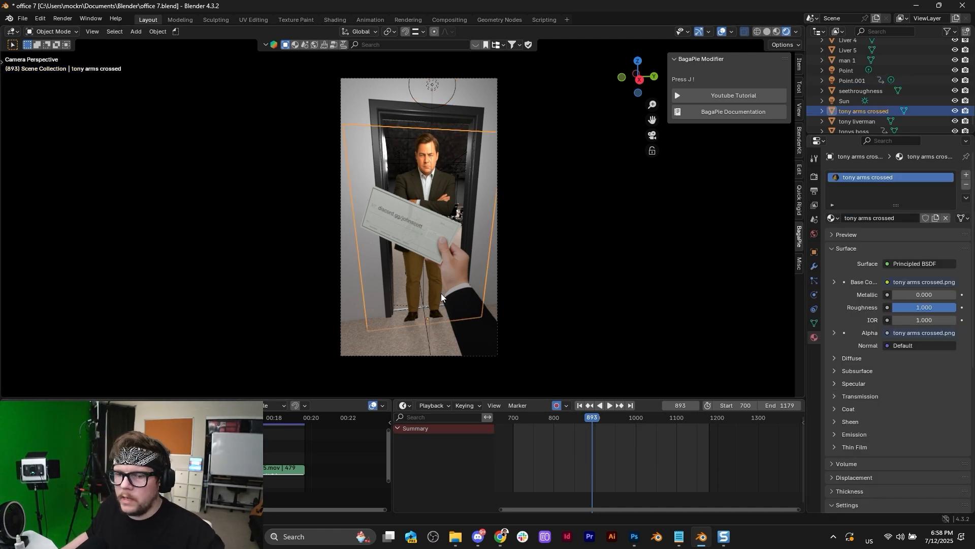
left_click(434, 89)
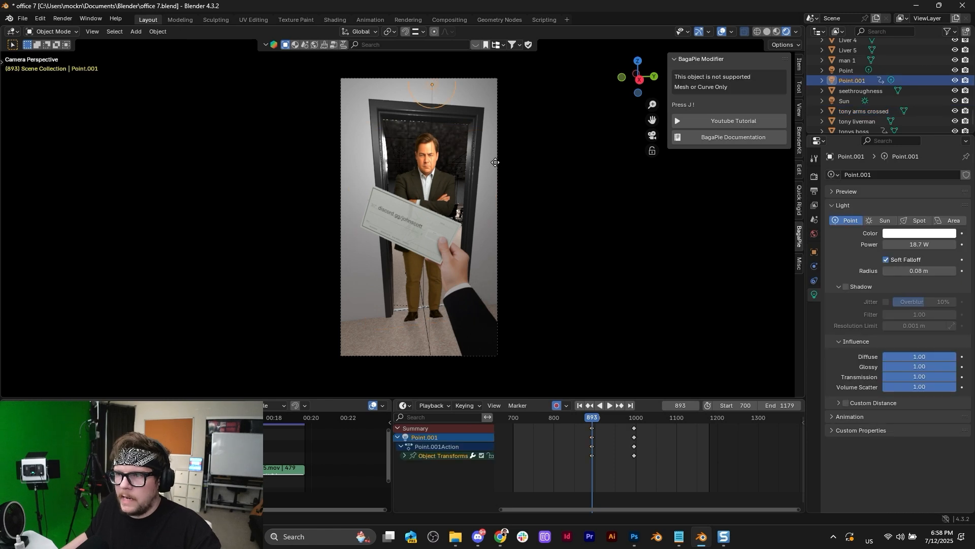
key("g")
left_click(376, 191)
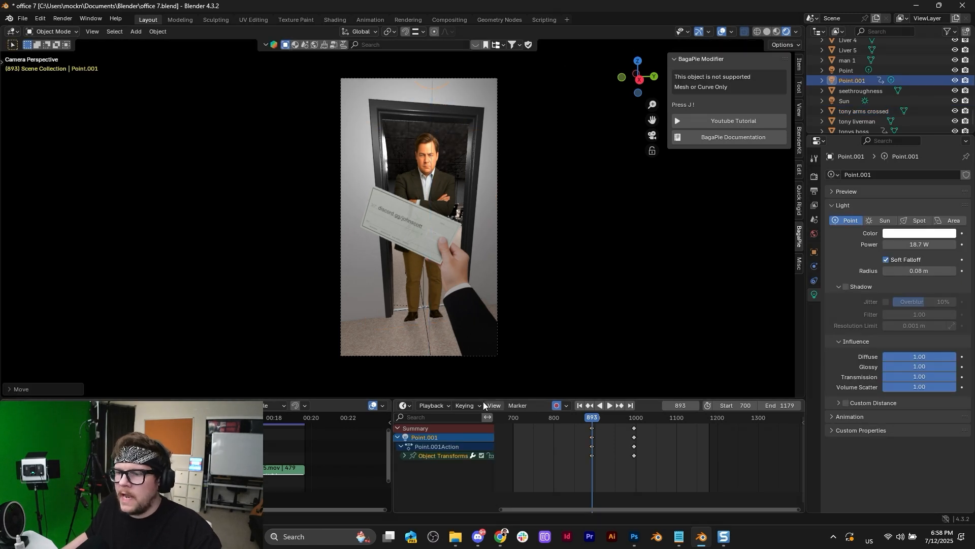
Step: Change the timeline area to the Shader Editor and enlarge it upward
left_click(409, 405)
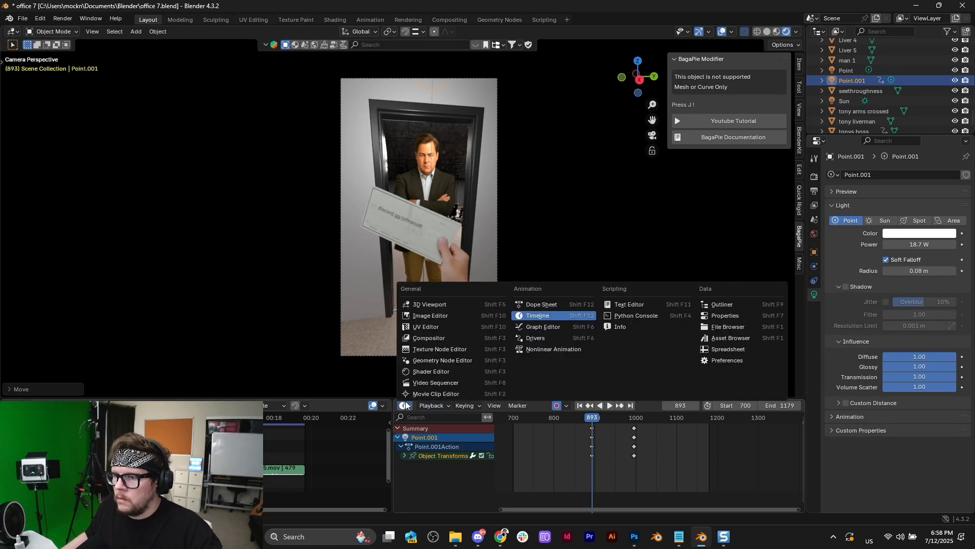
left_click(428, 372)
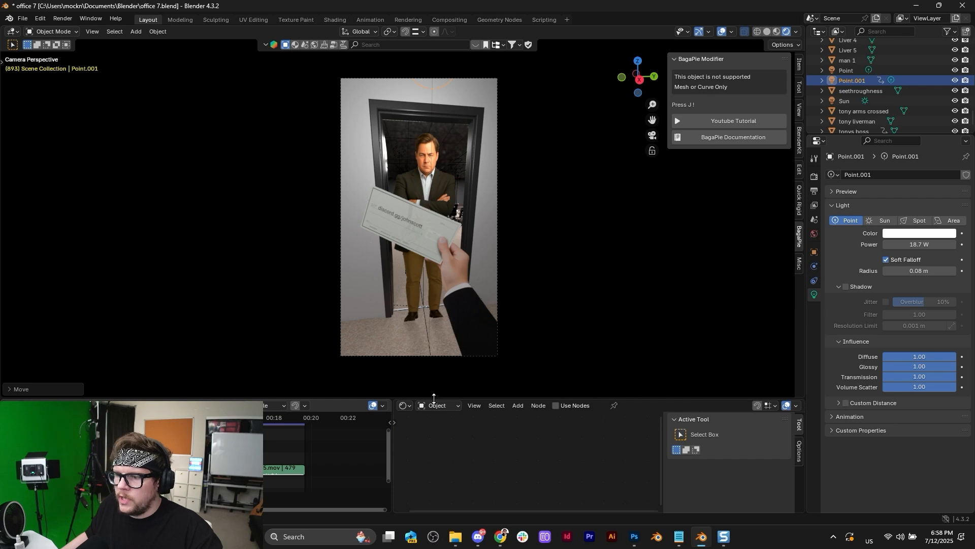
left_click_drag(433, 398, 434, 226)
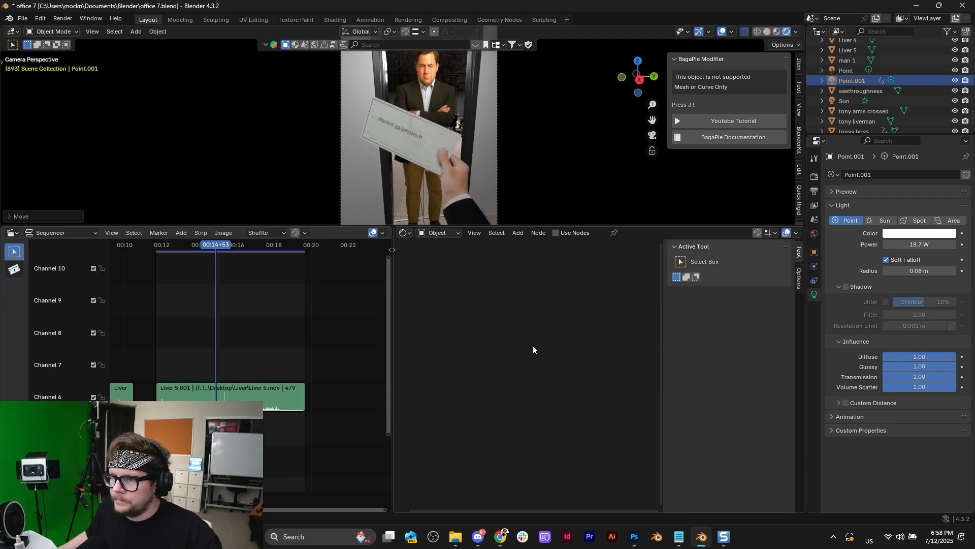
Step: Connect the image texture's Color to Emission Color in the tony arms crossed material and set Emission Strength to 0.25
left_click(465, 90)
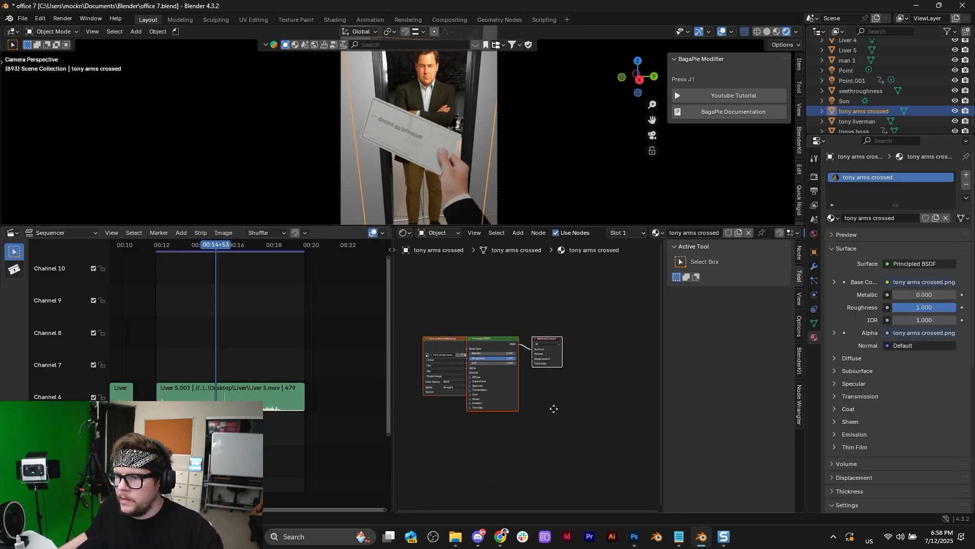
scroll(446, 368, "up", 5)
middle_click_drag(551, 291, 477, 307)
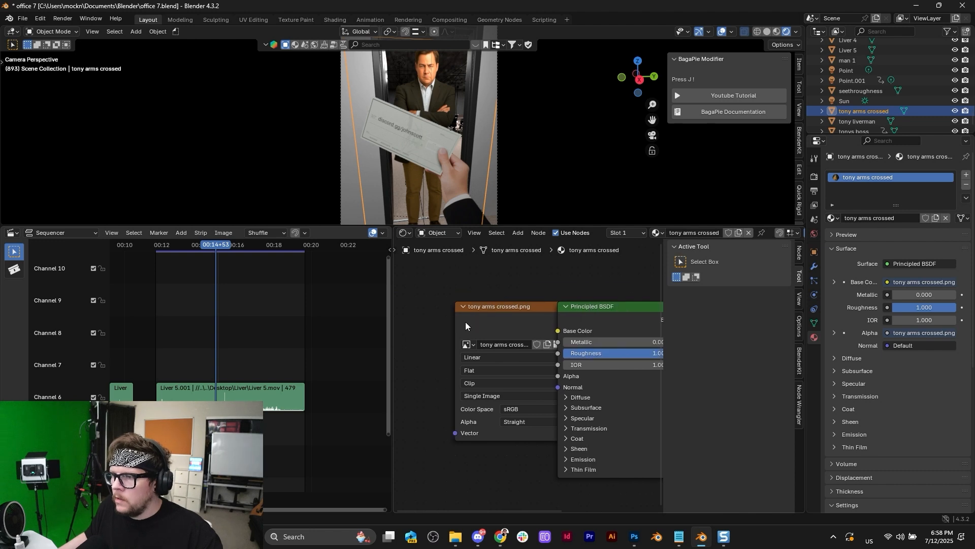
middle_click_drag(562, 375, 519, 392)
left_click(520, 420)
scroll(501, 431, "down", 2)
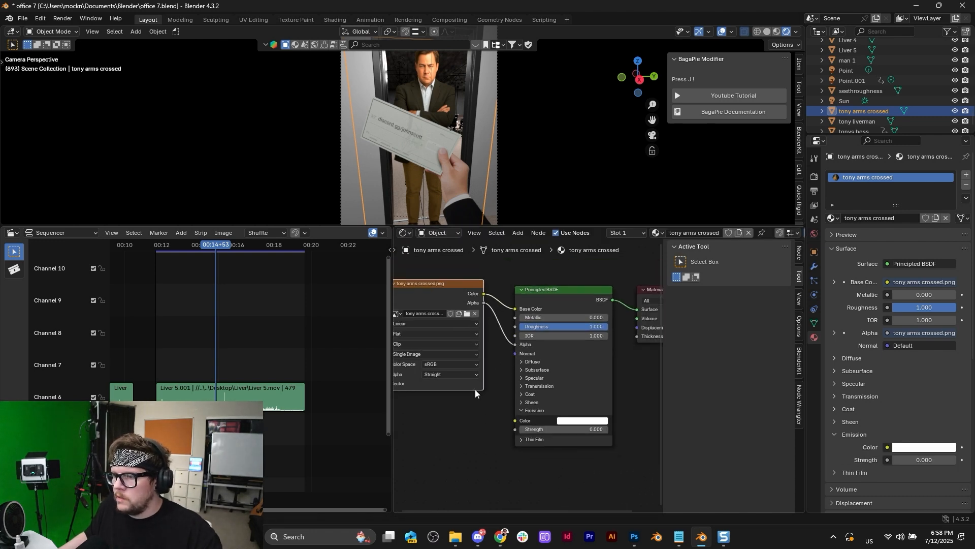
scroll(497, 319, "down", 1)
left_click_drag(514, 425, 516, 440)
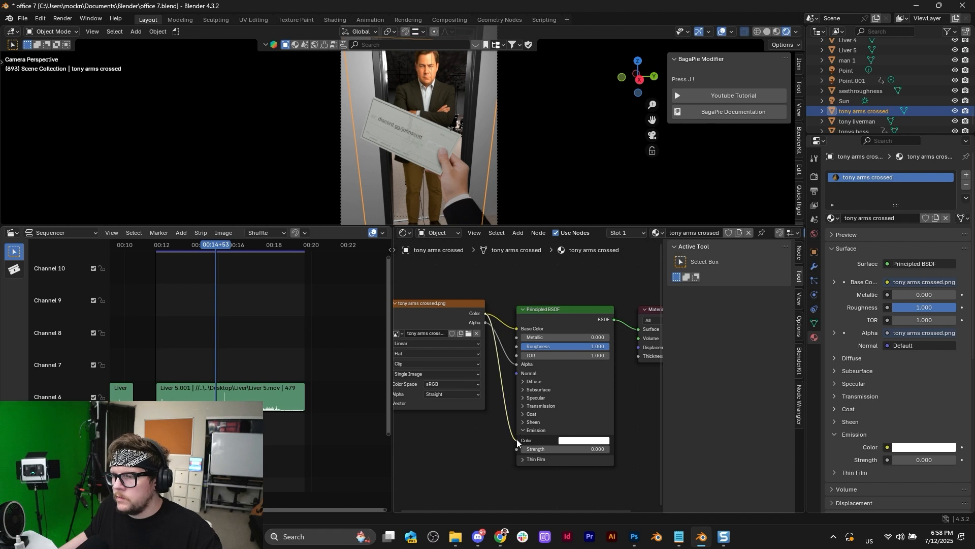
left_click(577, 450)
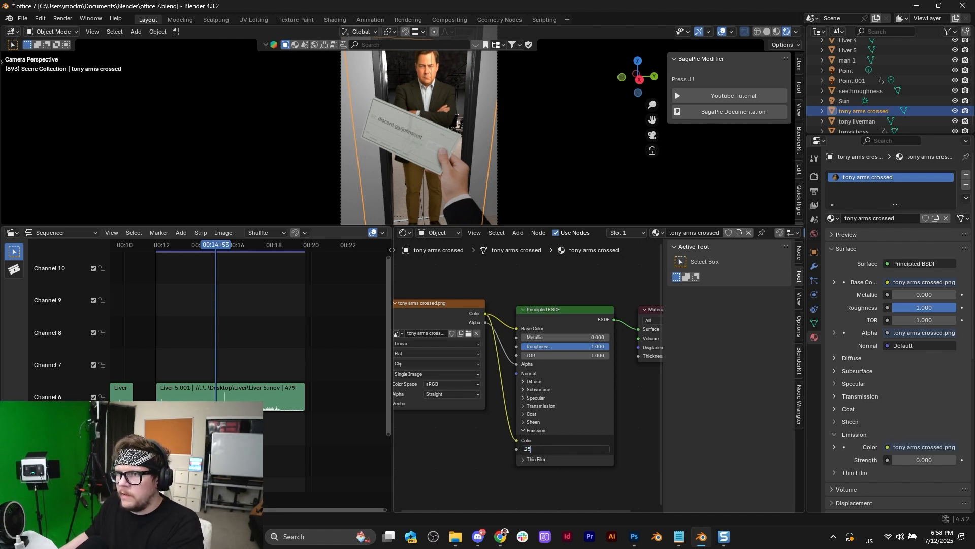
type(".25")
key("Return")
Step: Enlarge the 3D viewport again, centre the camera frame, and hide the Point.001 light
scroll(529, 158, "down", 3)
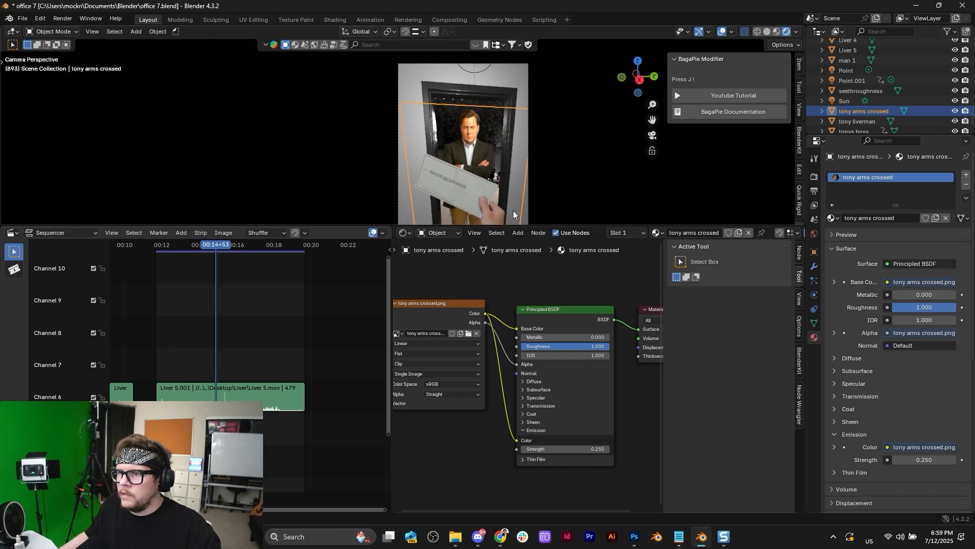
left_click_drag(524, 224, 531, 375)
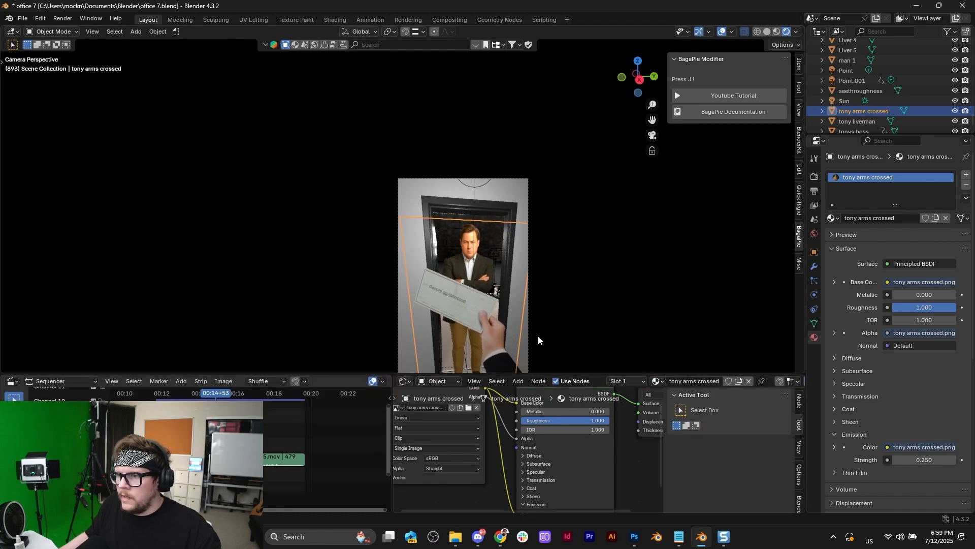
scroll(538, 339, "up", 2)
middle_click_drag(516, 271, 476, 163, "shift")
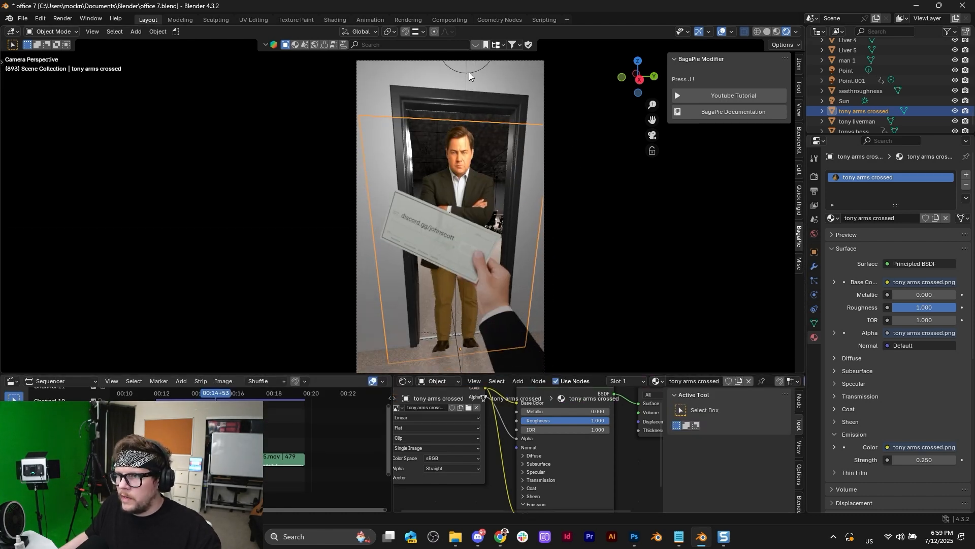
left_click(468, 72)
left_click(955, 80)
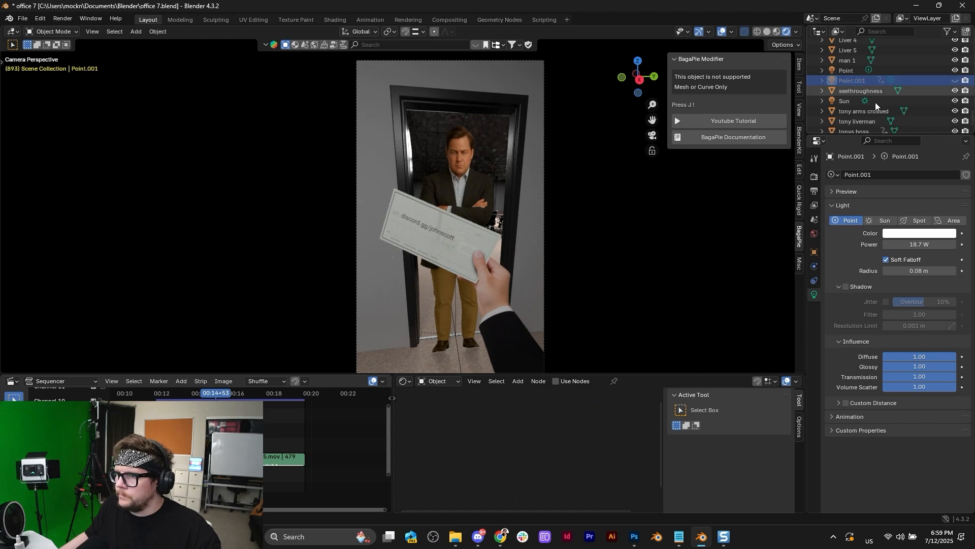
Step: Set the tony arms crossed material's Emission Strength to 1.4
left_click(481, 167)
middle_click_drag(610, 458, 602, 404)
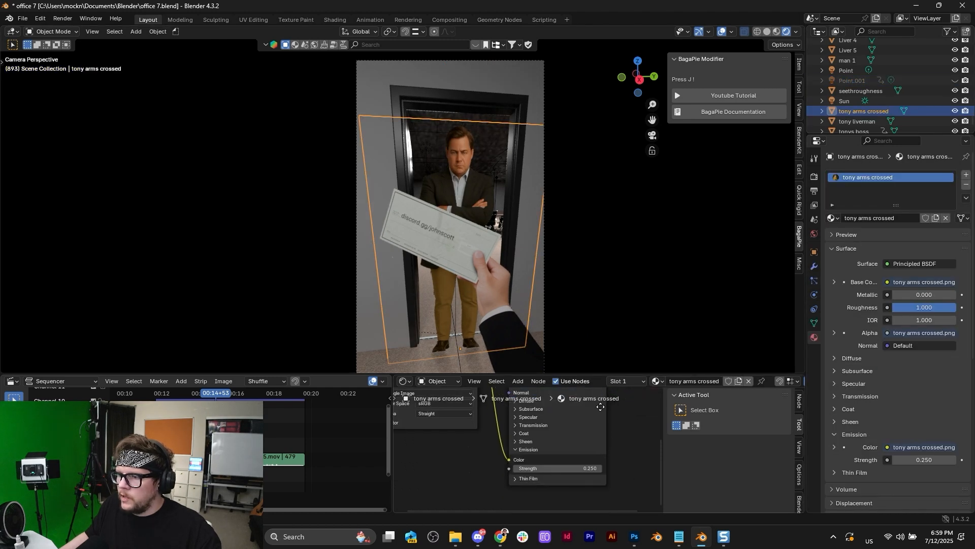
left_click_drag(552, 469, 587, 468)
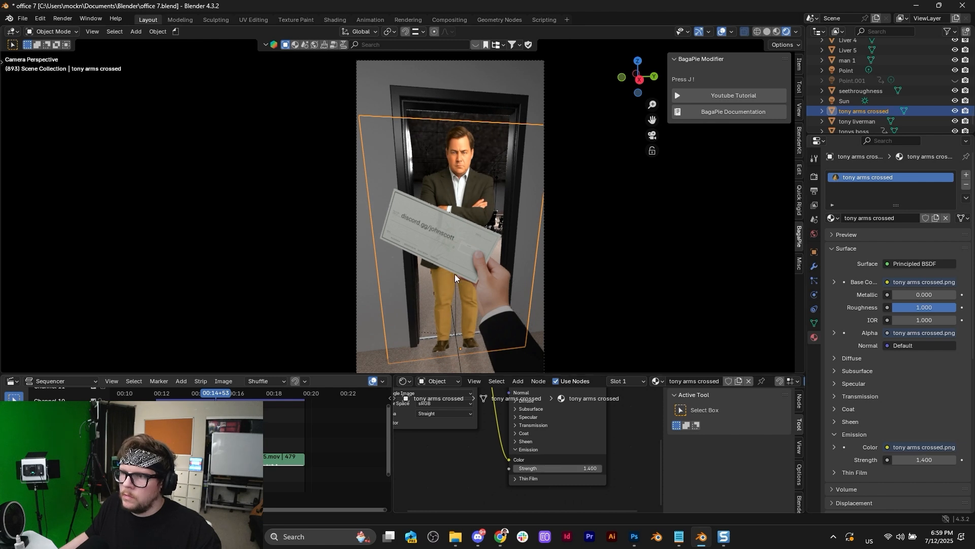
Step: Show the Point.001 light again and change its type to Area
left_click(498, 270)
scroll(510, 324, "down", 3)
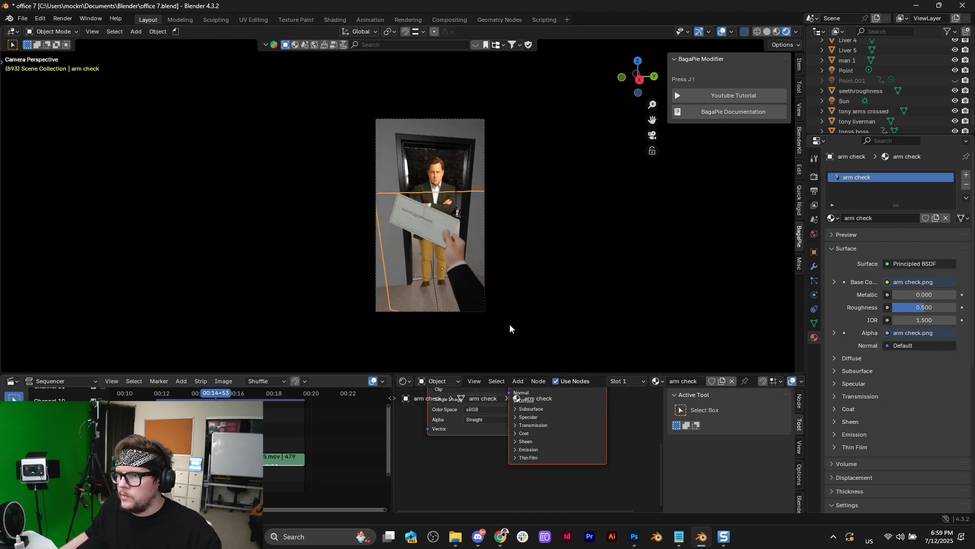
left_click(955, 81)
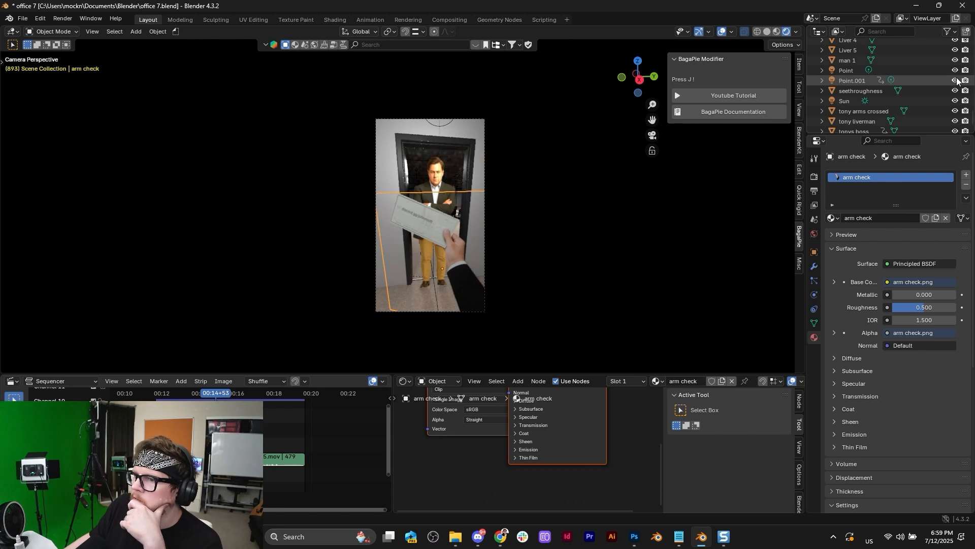
left_click(441, 124)
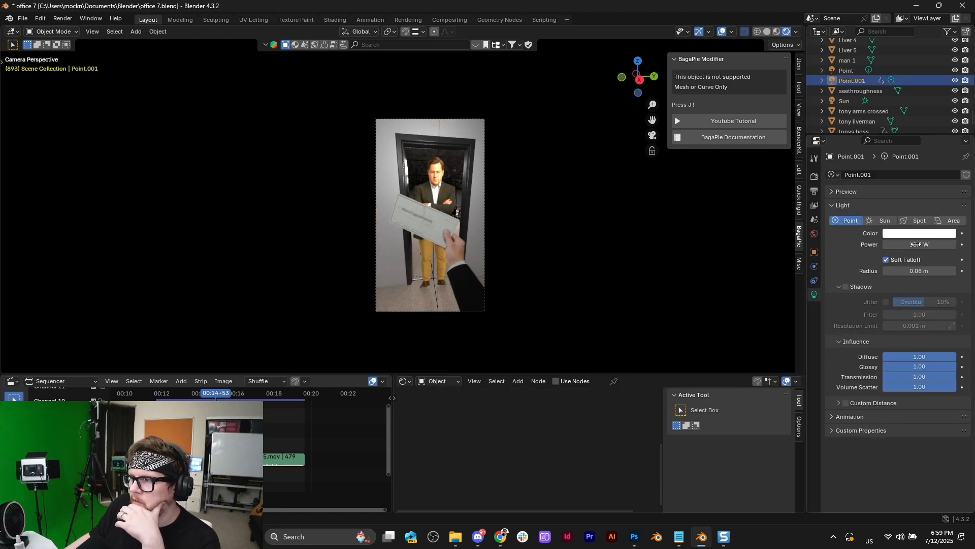
left_click(939, 222)
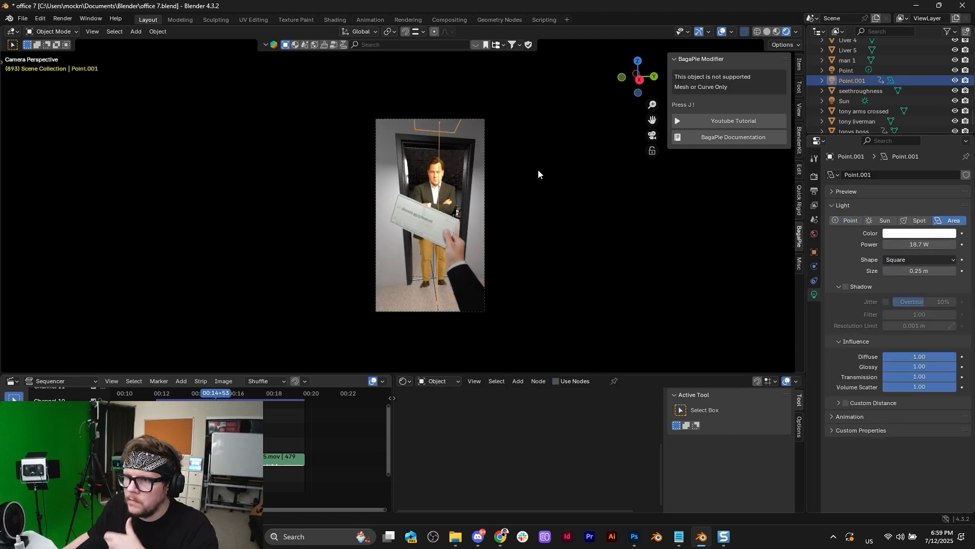
Step: Clear the Point.001 light's rotation and reposition it in front of the doorway along the global Z and X axes
key("alt+r")
key("g")
key("z")
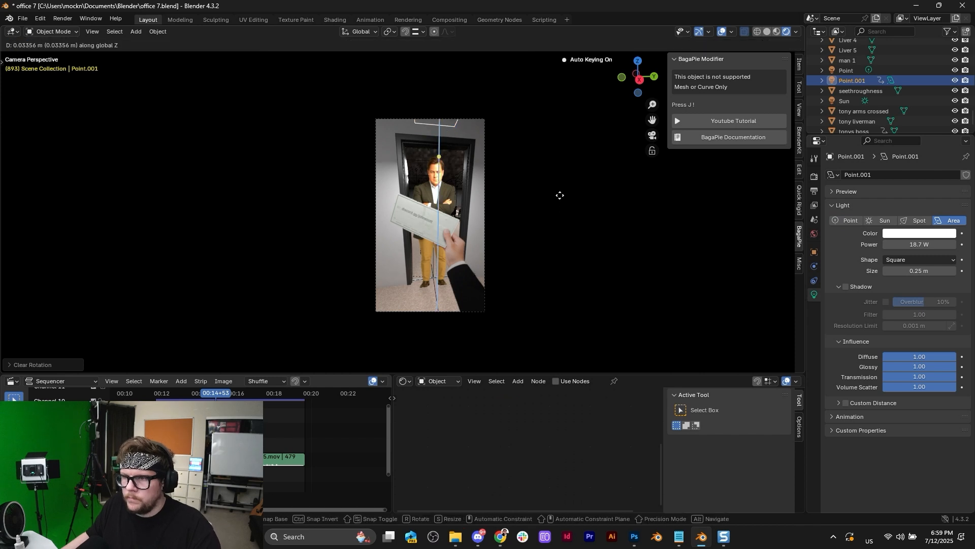
left_click(561, 76)
key("g")
key("x")
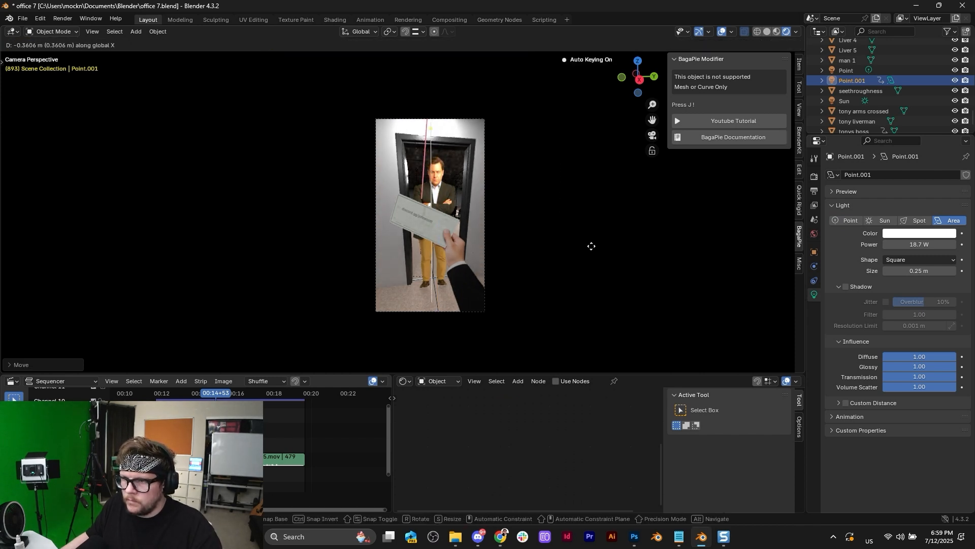
left_click(516, 127)
Step: Set the tony arms crossed material's Emission Strength to 0.26
scroll(511, 142, "up", 5)
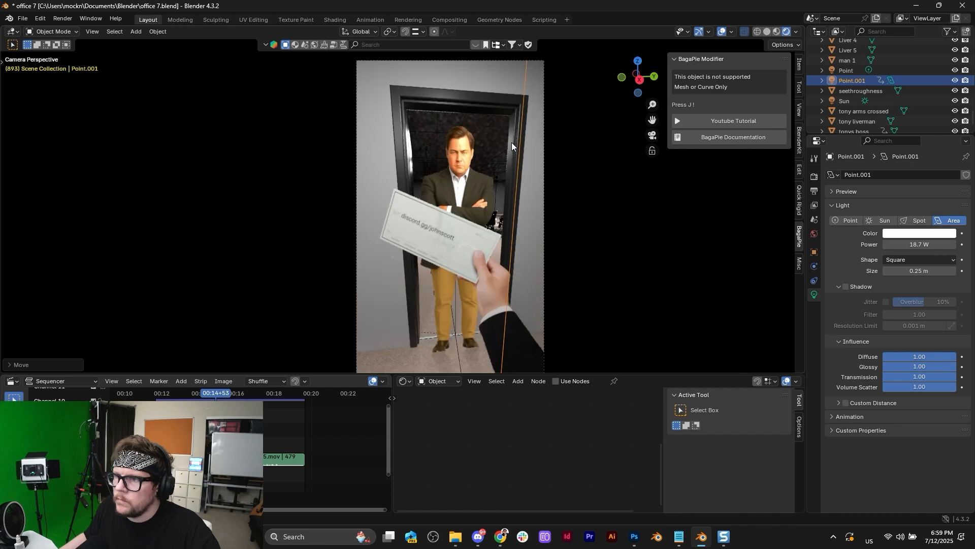
left_click(475, 156)
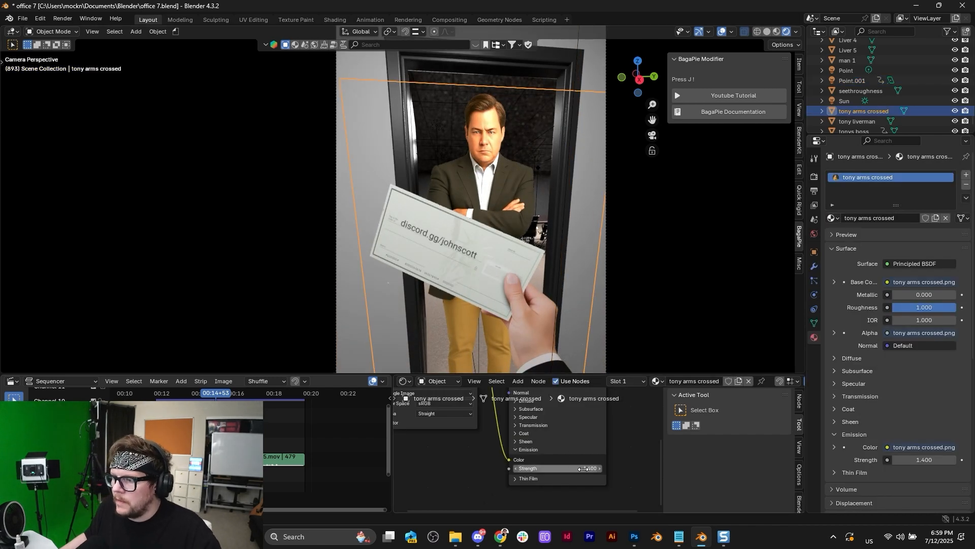
left_click_drag(567, 468, 503, 468)
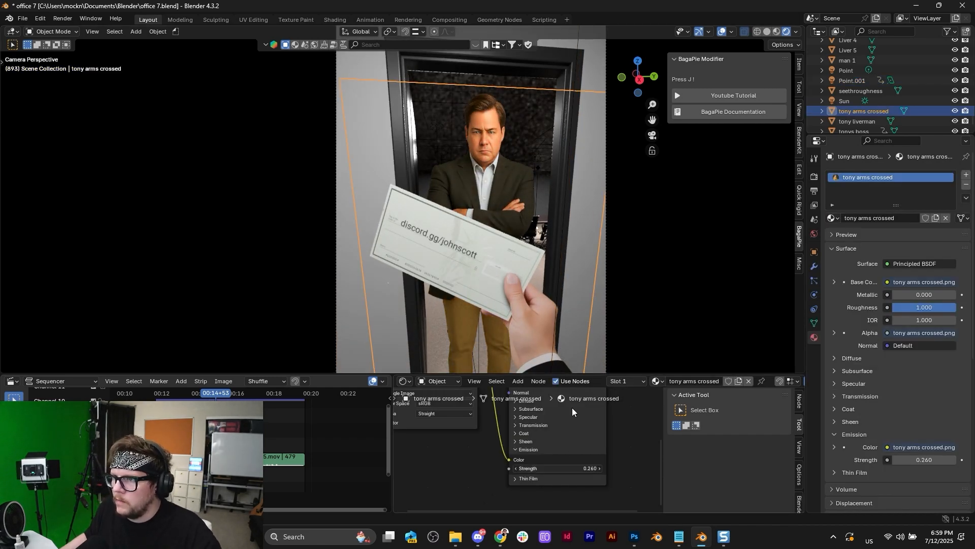
Step: Select the arm check, replace the Shader Editor with the Timeline, and delete the arm check's keyframes at frame 893
scroll(535, 306, "down", 5)
left_click(458, 257)
scroll(486, 273, "up", 3)
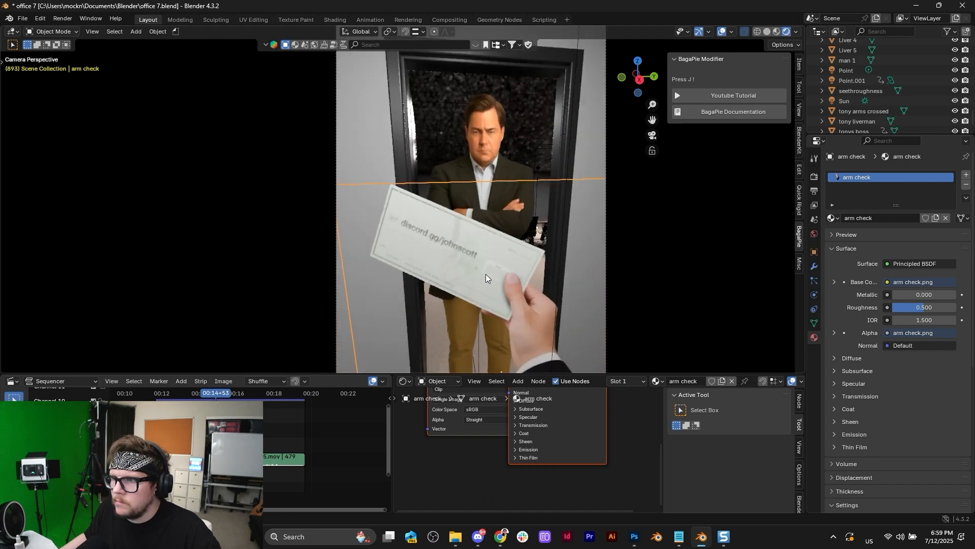
scroll(536, 252, "down", 3)
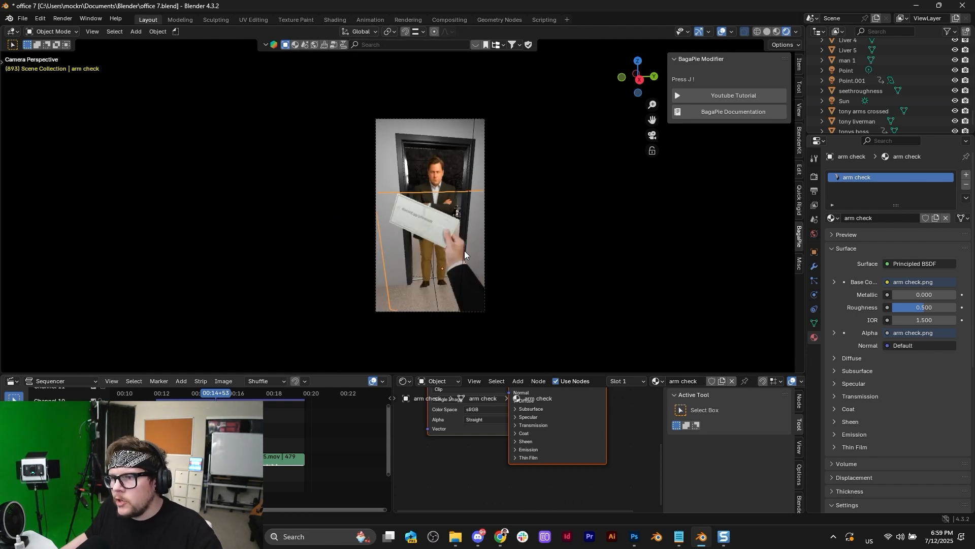
left_click(404, 382)
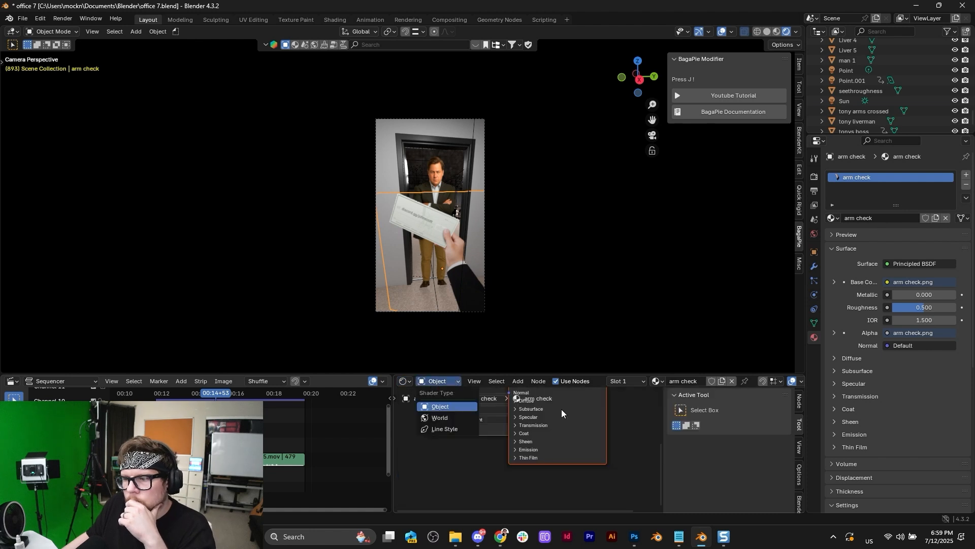
left_click(410, 381)
left_click(543, 420)
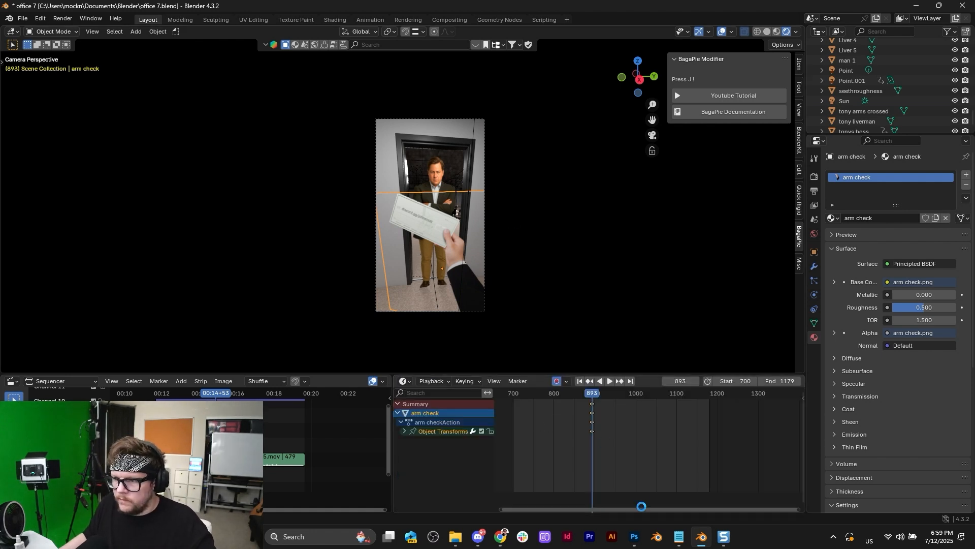
key("x")
left_click(615, 436)
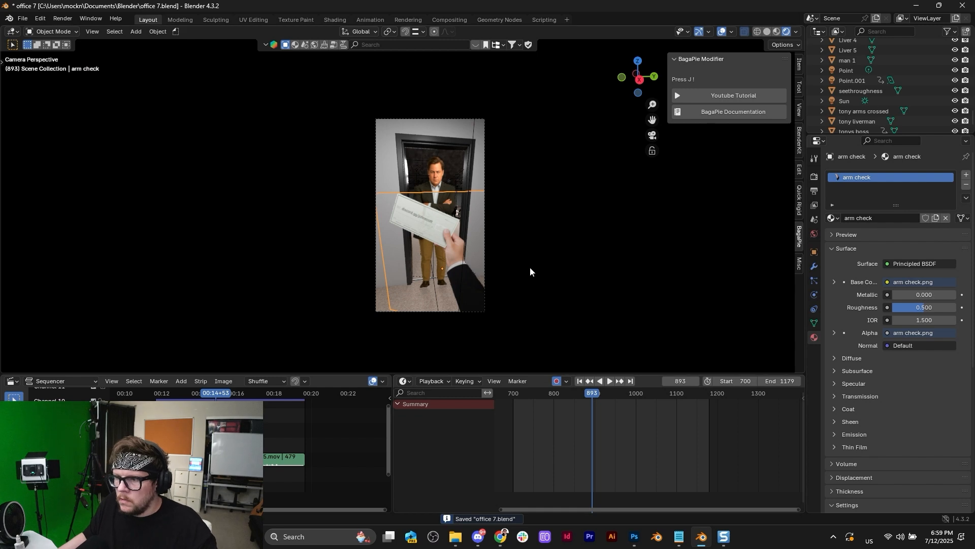
Step: Select the Point.001 light and delete all of its keyframes
scroll(530, 272, "down", 2)
left_click(452, 151)
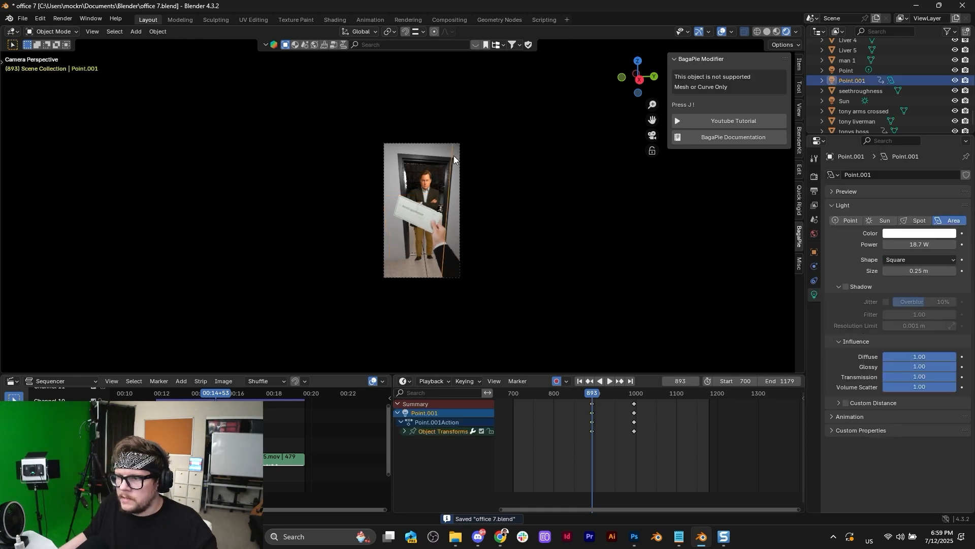
scroll(606, 430, "down", 2)
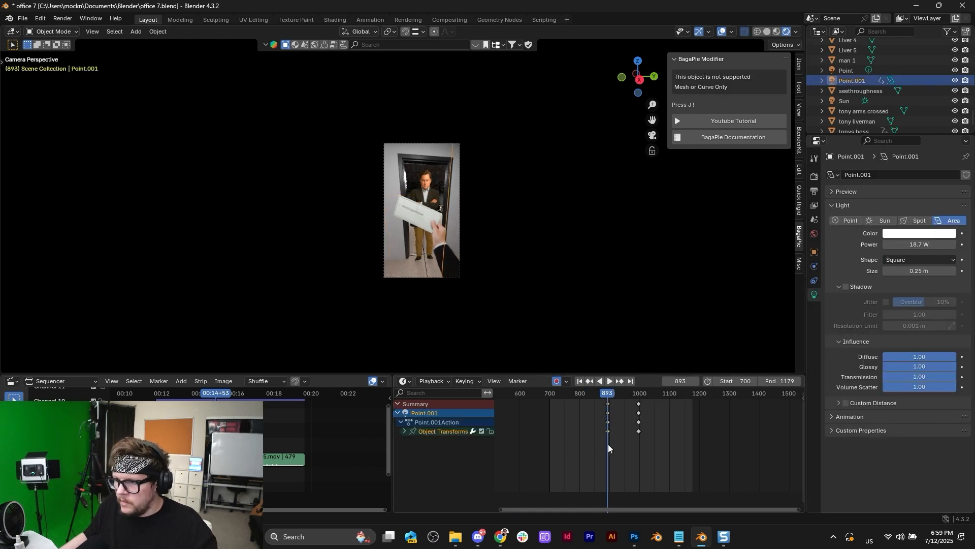
key("x")
left_click(609, 444)
Step: Play the camera move from frame 781, stop at frame 870, and insert a keyframe on the arm check there
scroll(485, 201, "up", 4)
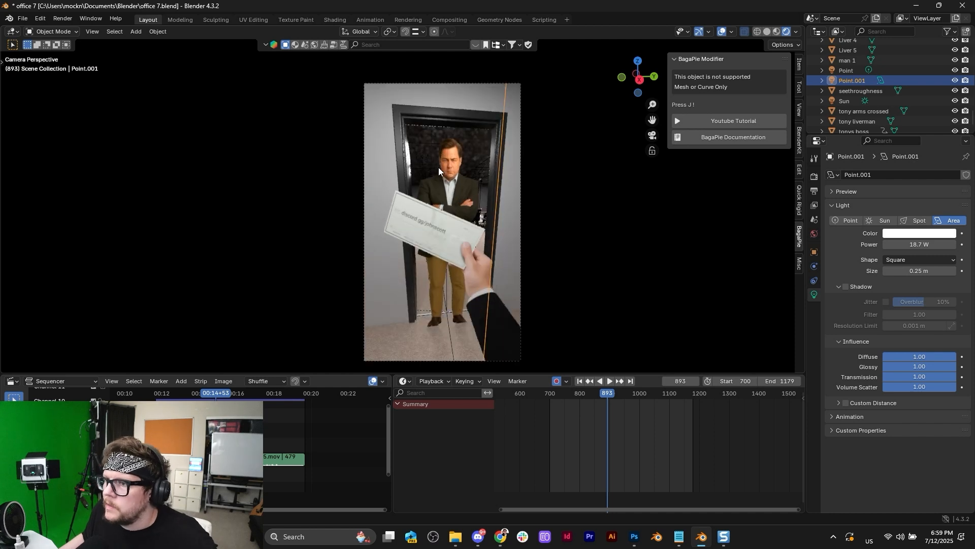
left_click(440, 165)
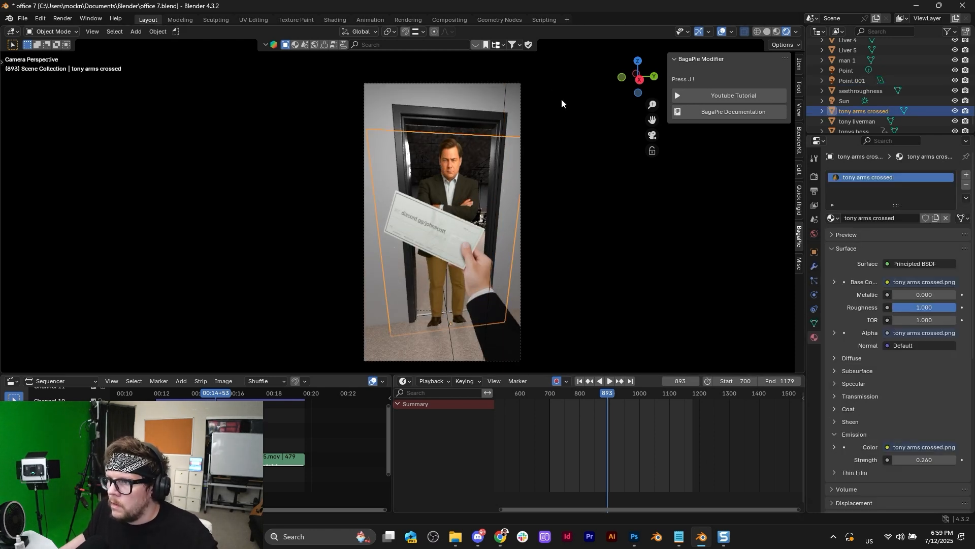
left_click(513, 82)
left_click(575, 396)
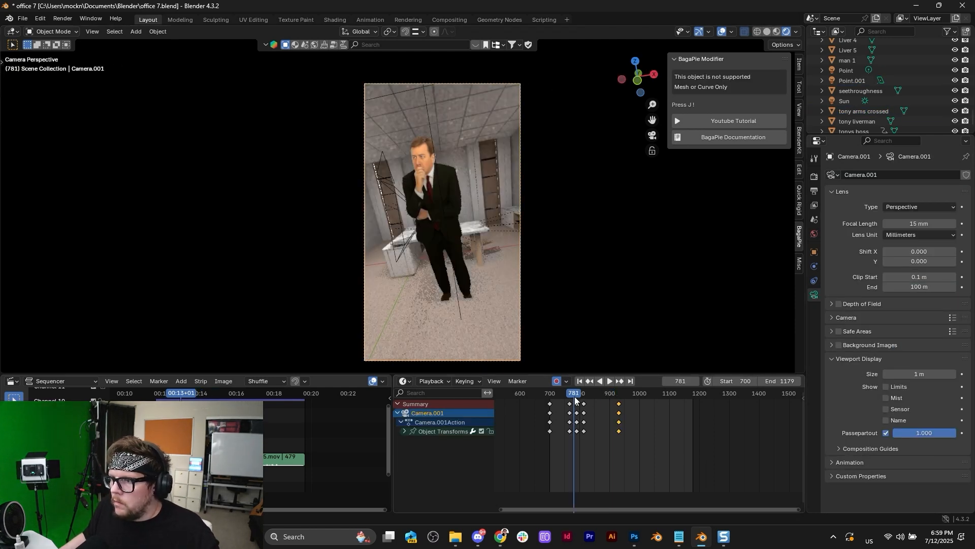
key("space")
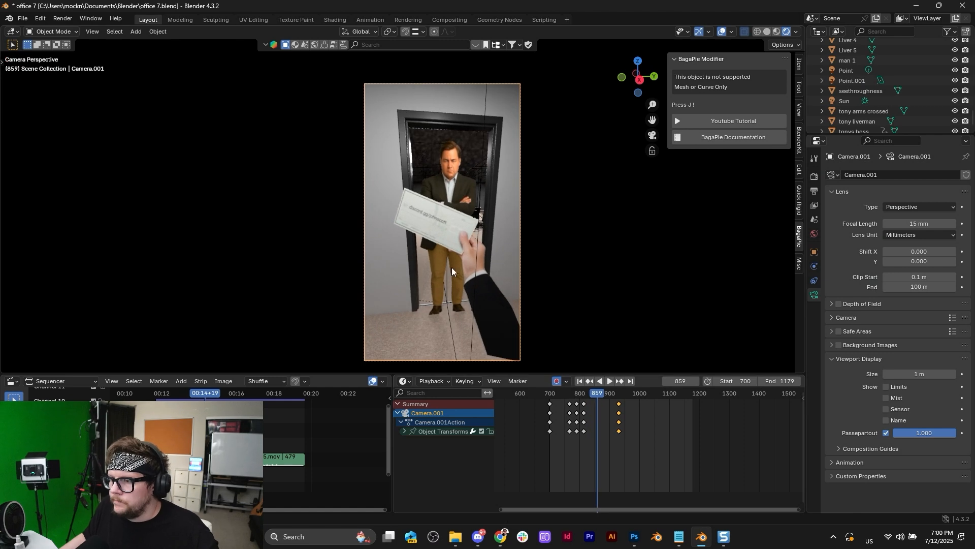
key("space")
left_click(499, 312)
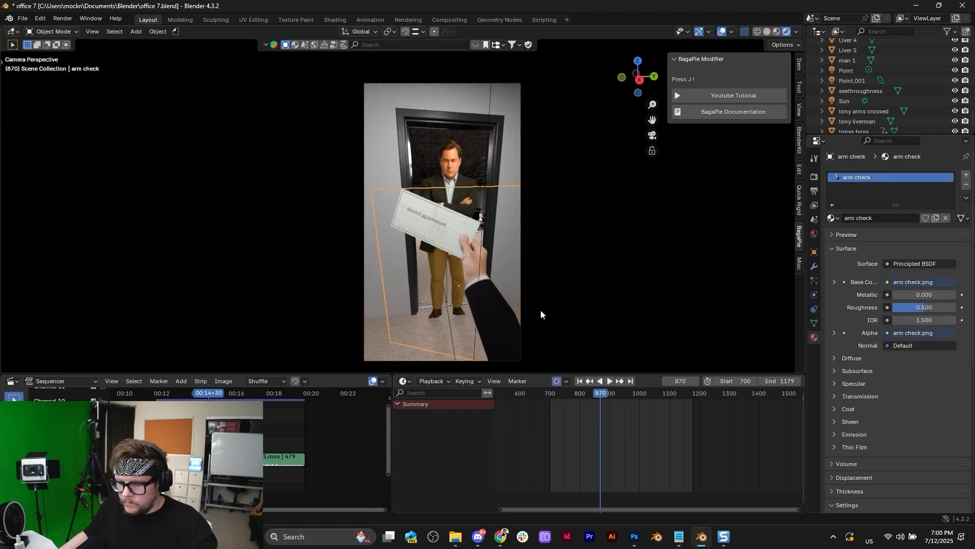
key("i")
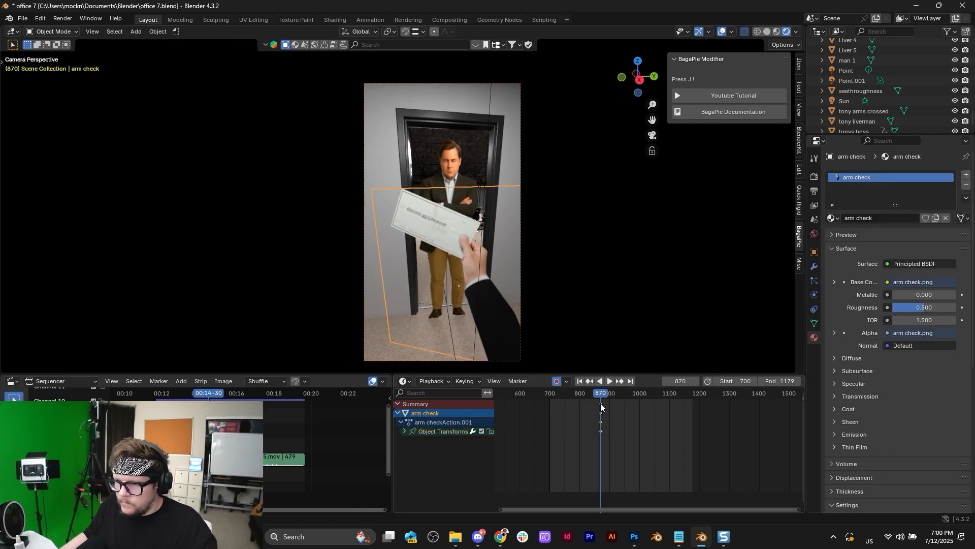
Step: At frame 922, move Camera.001 forward along its local Z axis toward the man in the doorway
left_click(444, 84)
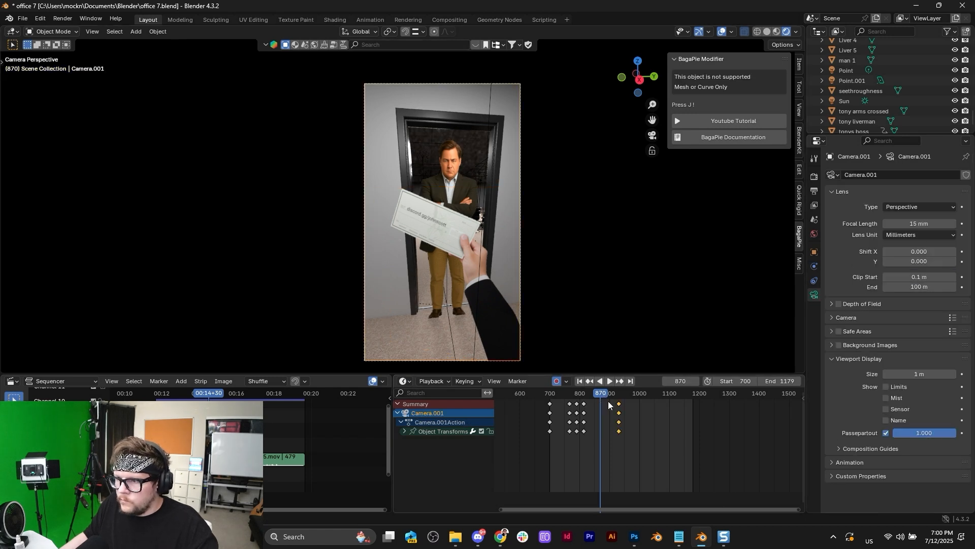
left_click_drag(602, 400, 619, 396)
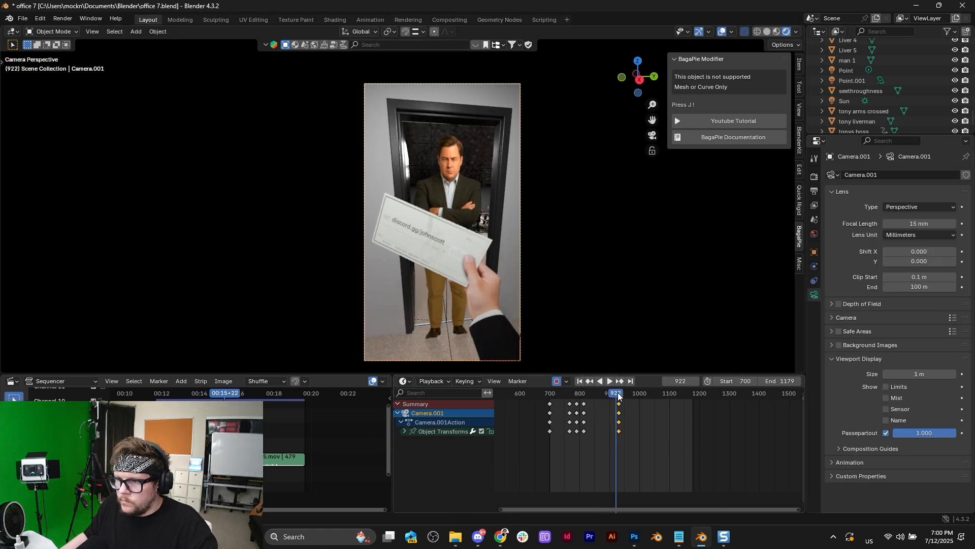
key("g")
key("z")
key("z")
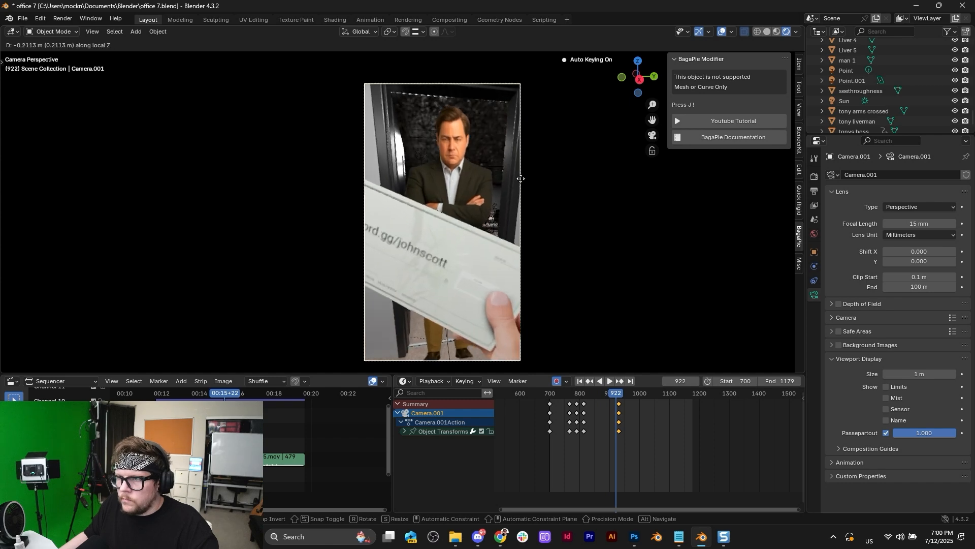
left_click(520, 172)
Step: Raise Camera.001 along global Z and rotate it about -3.3° around global Z to frame the man in the doorway
key("g")
key("z")
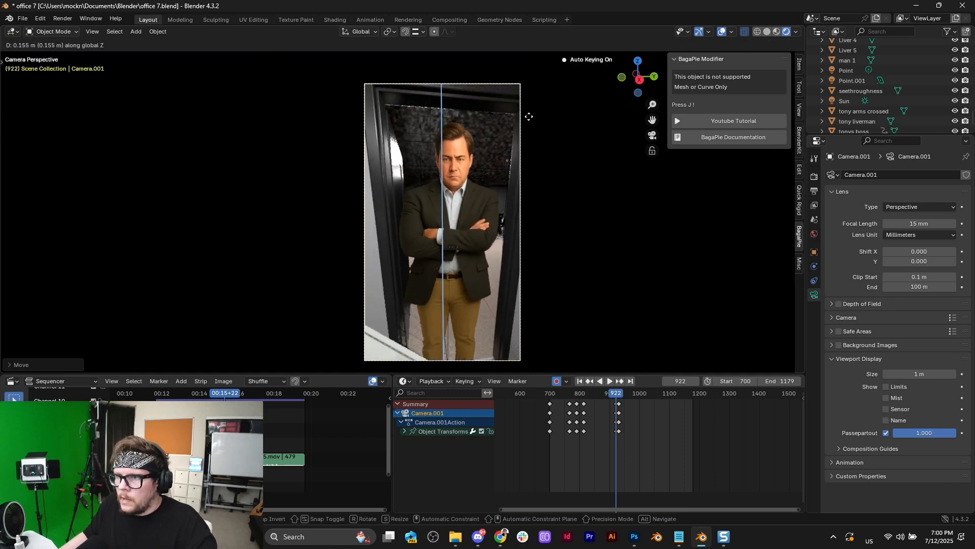
left_click(529, 130)
key("r")
key("z")
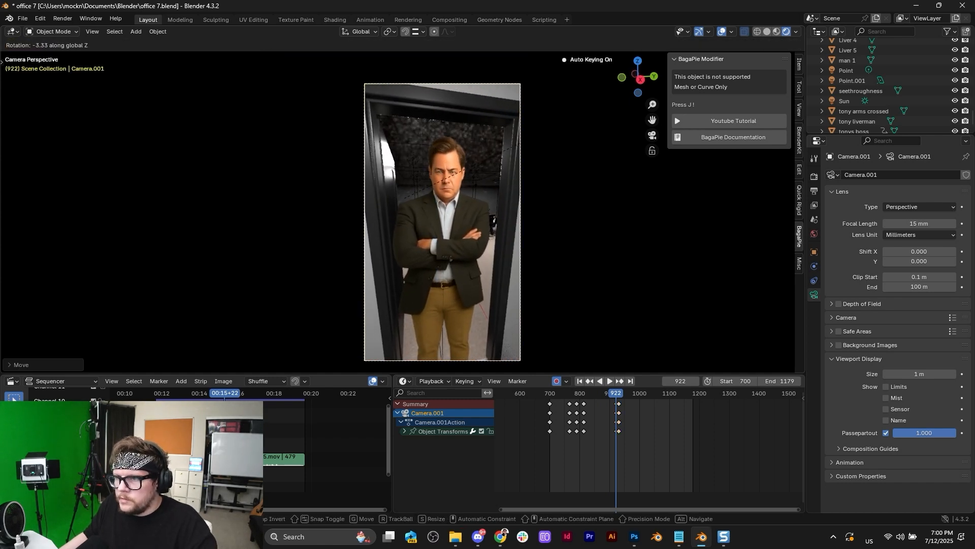
left_click(529, 139)
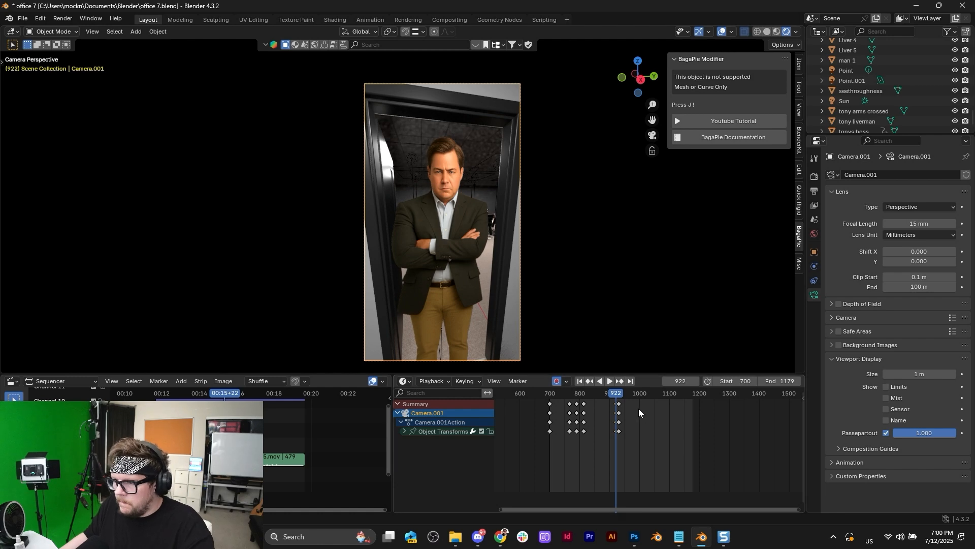
Step: Play back the camera push toward the doorway, and replay it up to frame 844
left_click(577, 393)
key("space")
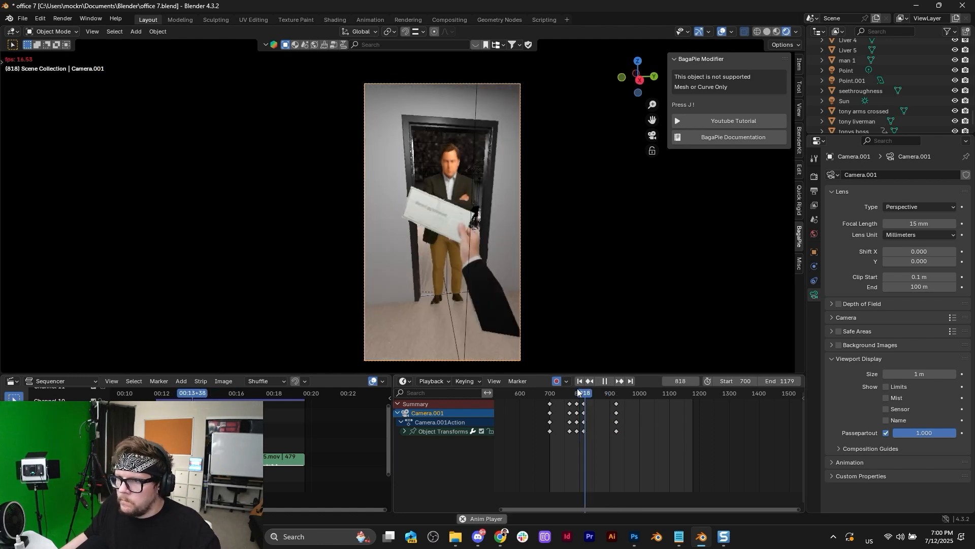
key("space")
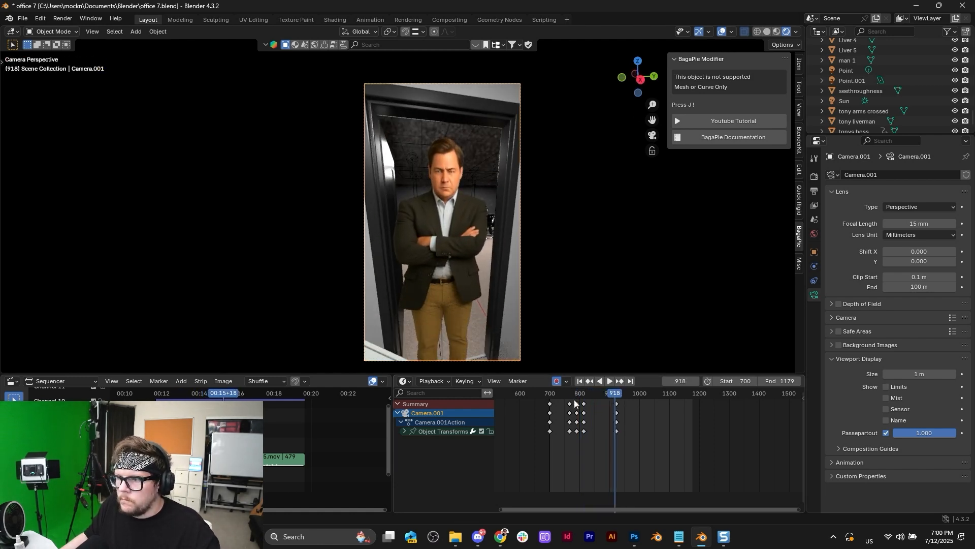
left_click(574, 394)
key("space")
key("space")
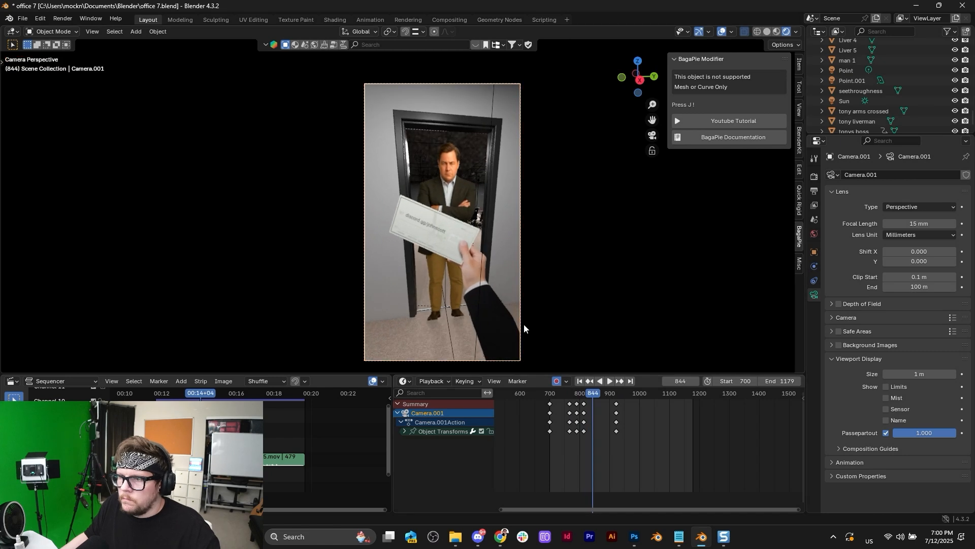
Step: Lower the arm check along global Z at frame 844
left_click(474, 239)
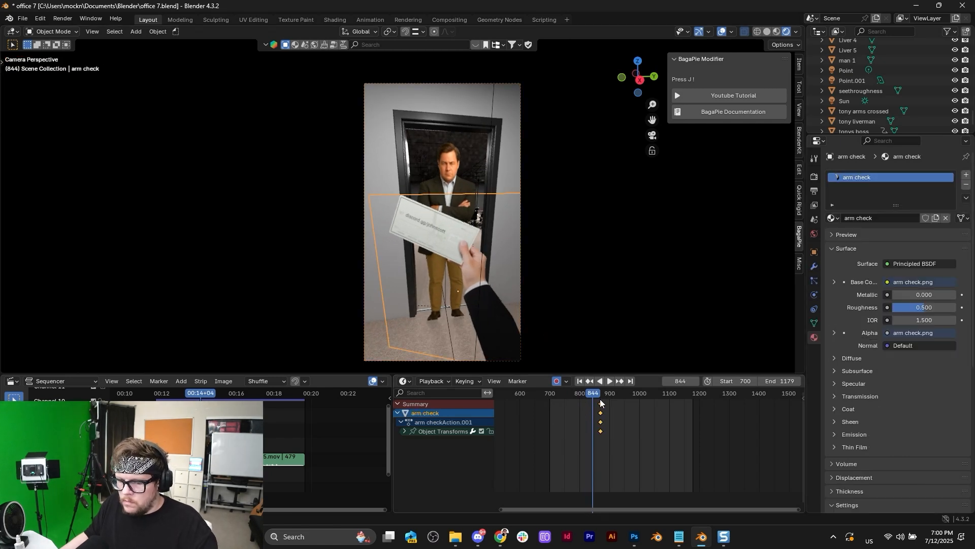
key("g")
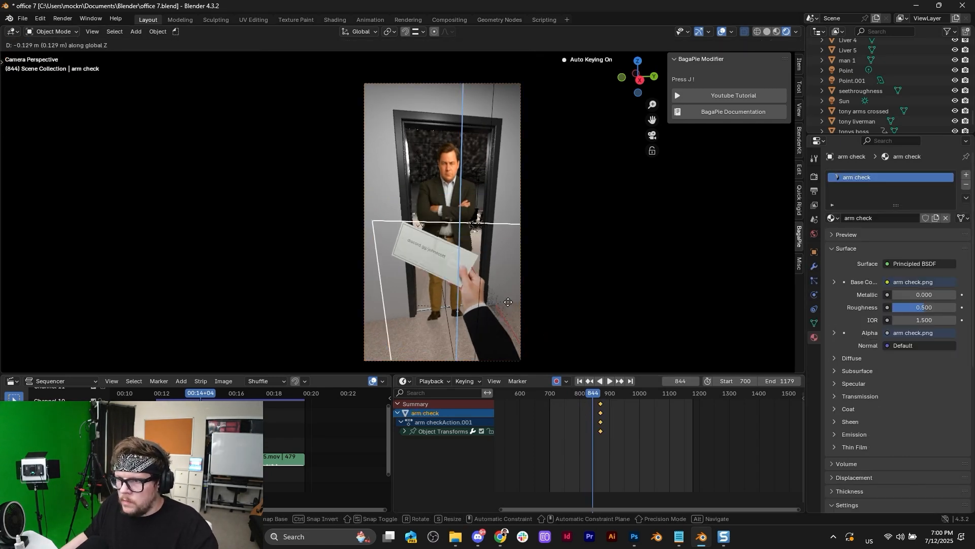
left_click(499, 341)
Step: Outside the camera view, lower the arm check below the floor along Z and reduce its keys to one at about frame 882
key("KP_0")
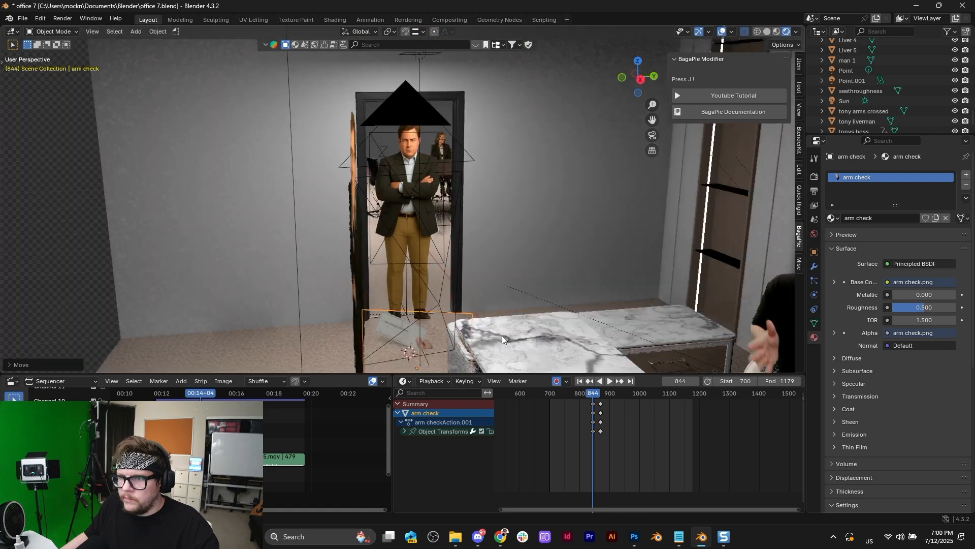
key("g")
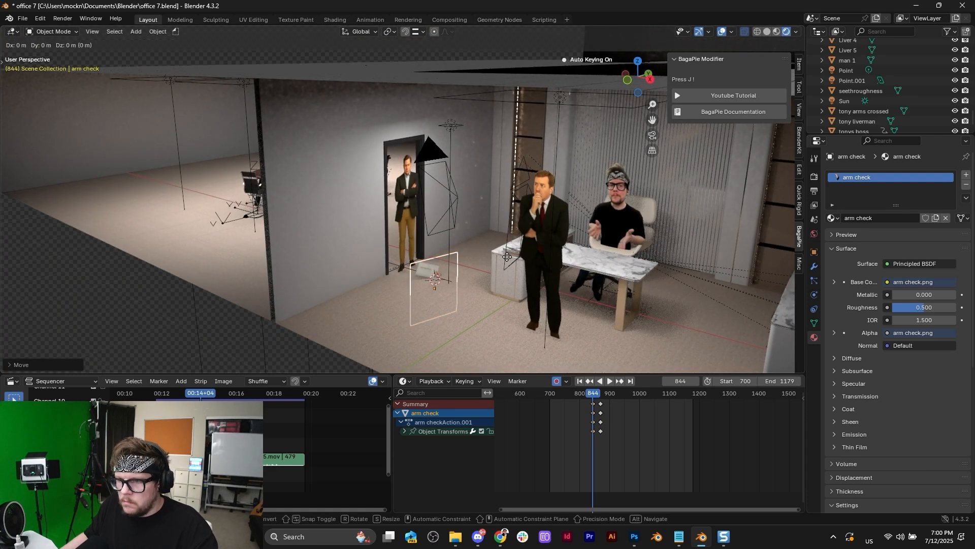
key("z")
left_click(617, 429)
left_click_drag(644, 450, 610, 398)
key("g")
left_click(620, 402)
key("Delete")
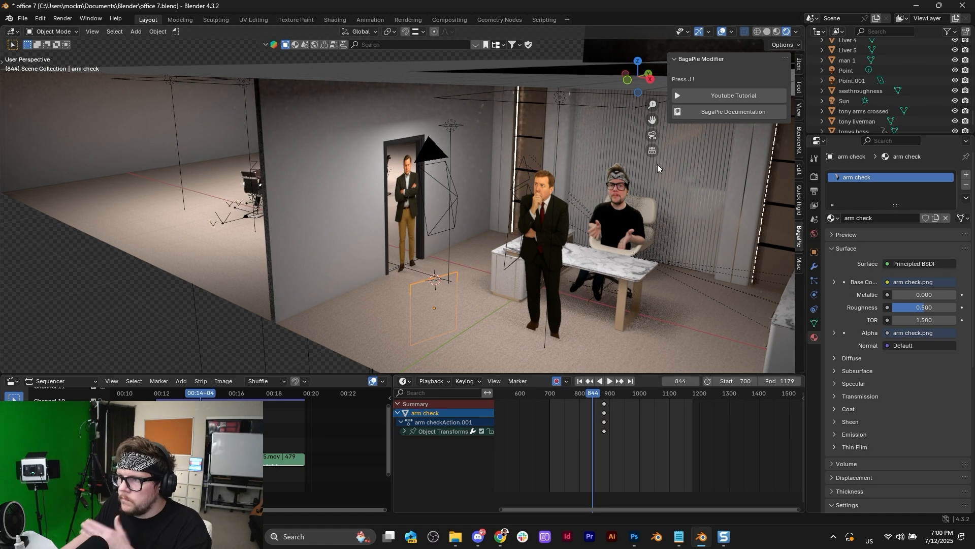
Step: Play the shot in camera view up to frame 886, and return to Camera.001's keyframe at frame 814
left_click(654, 134)
key("space")
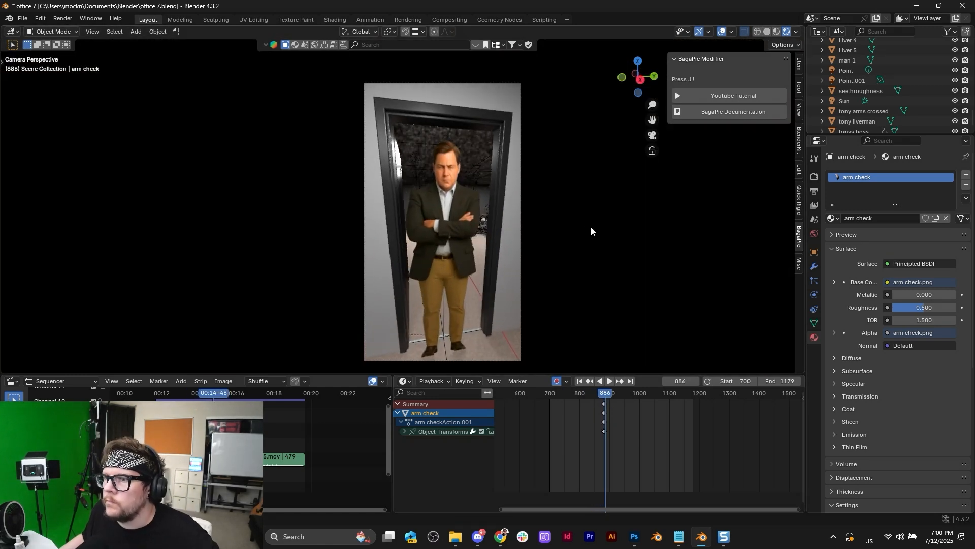
scroll(428, 93, "down", 3)
left_click(434, 132)
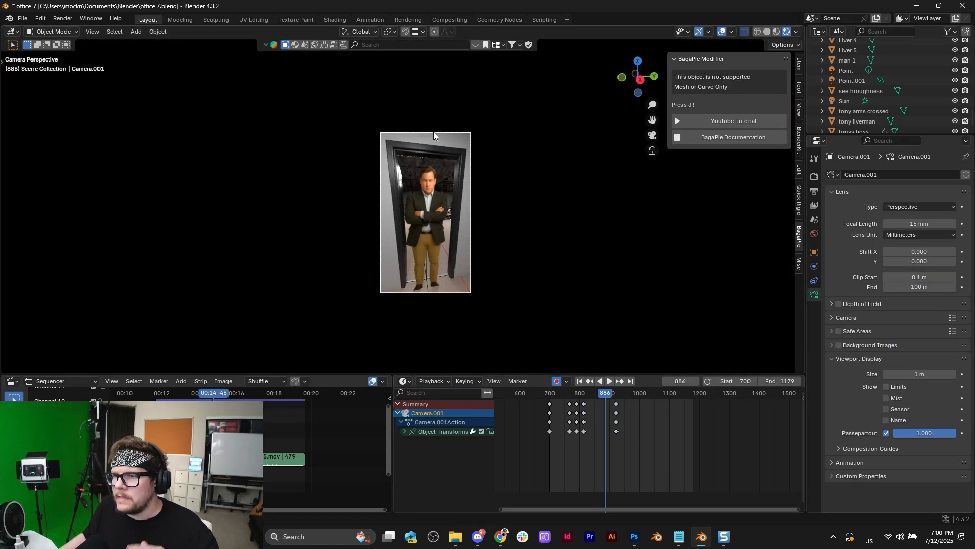
left_click(589, 381)
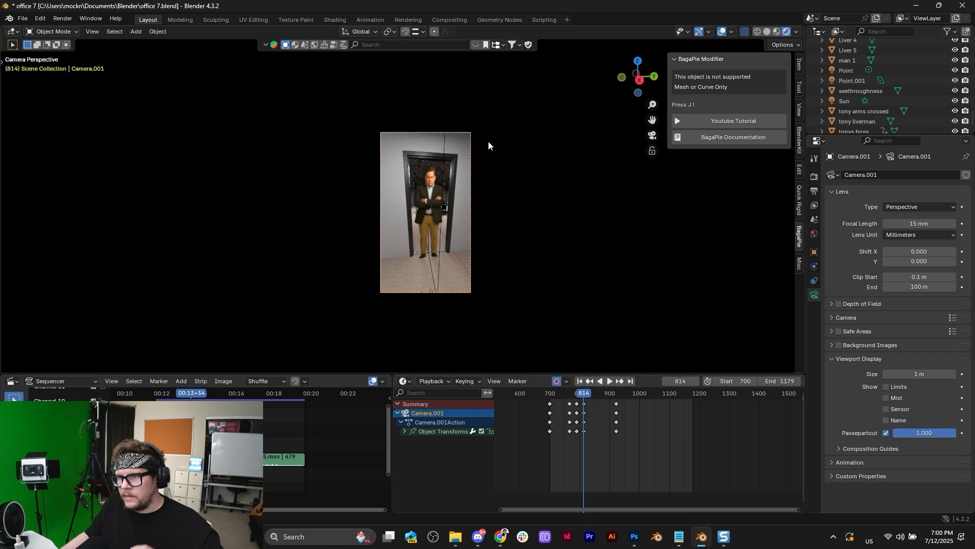
Step: Tilt Camera.001 upward at frame 814 with a free trackball rotation
key("r")
key("x")
right_click(511, 211)
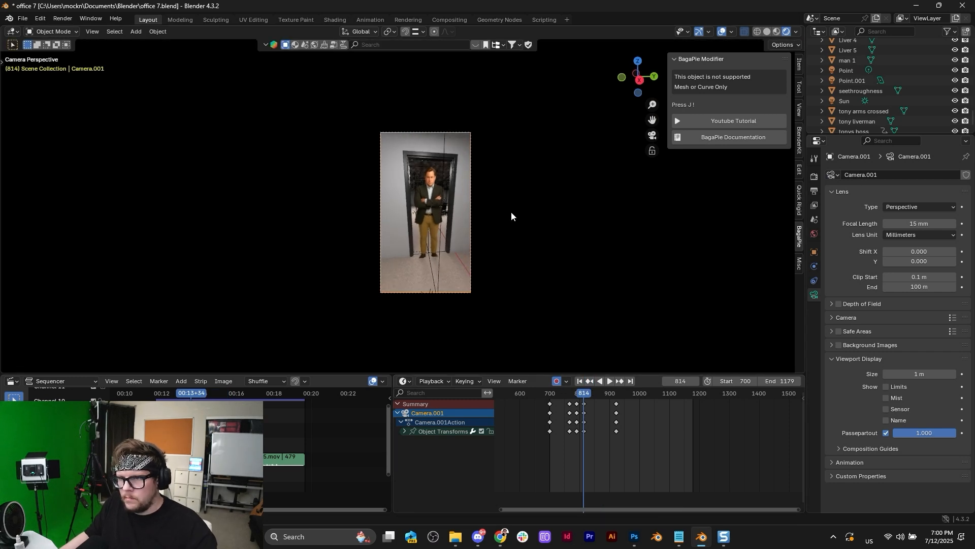
key("r")
key("r")
left_click(507, 298)
Step: Push Camera.001 toward the man in the doorway along its local Z, and raise it slightly along global Z
key("g")
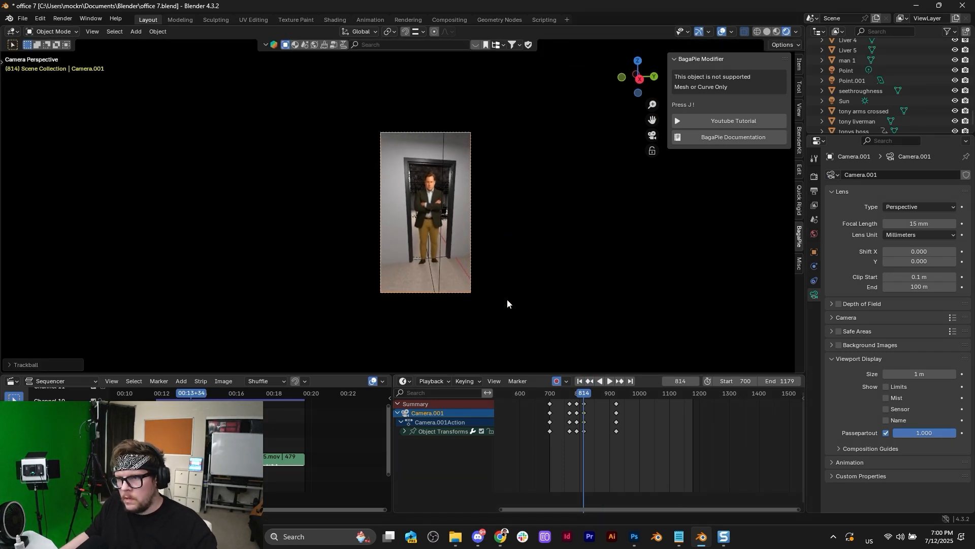
key("z")
key("z")
left_click(499, 267)
key("g")
key("z")
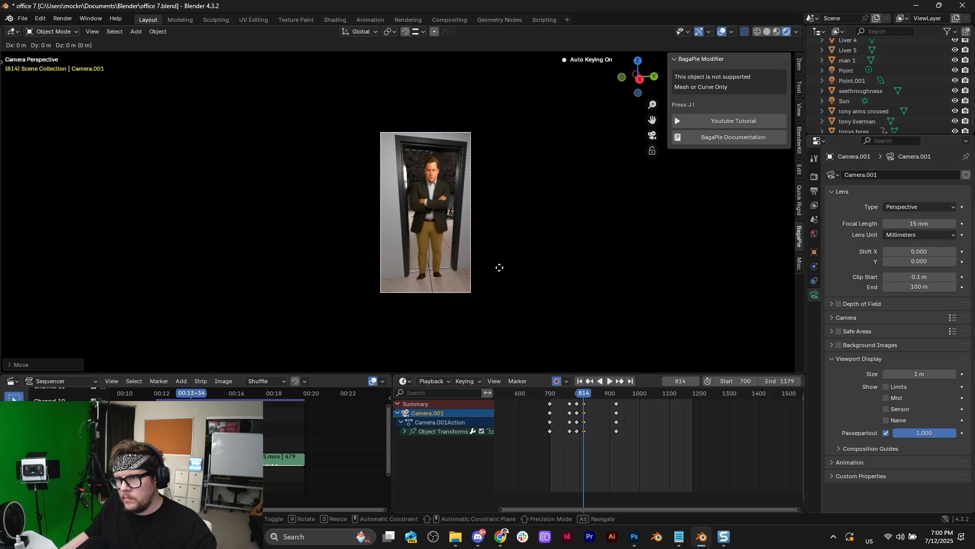
left_click(500, 258)
Step: Shift Camera.001 about 0.05 m along global Y and rotate it about 3° around global Z to centre the doorway
key("g")
key("x")
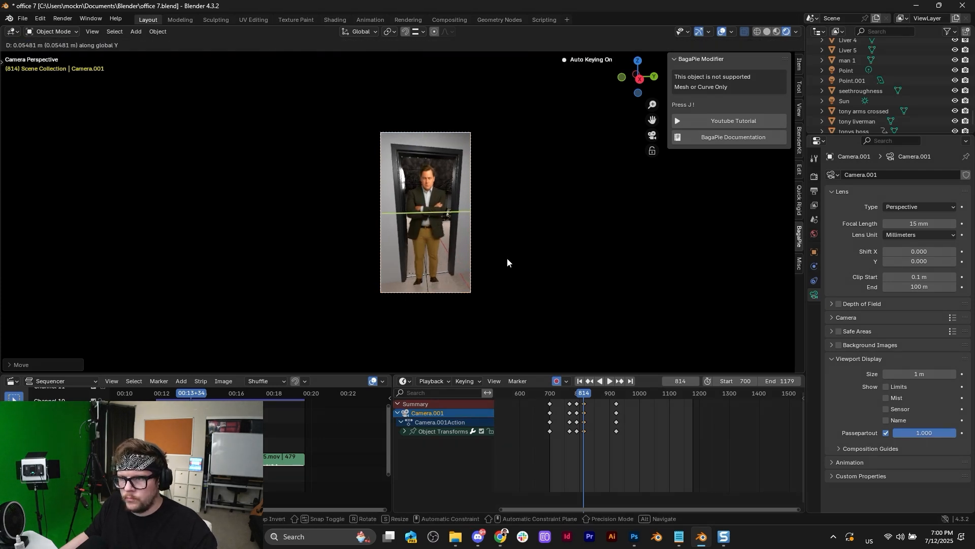
key("r")
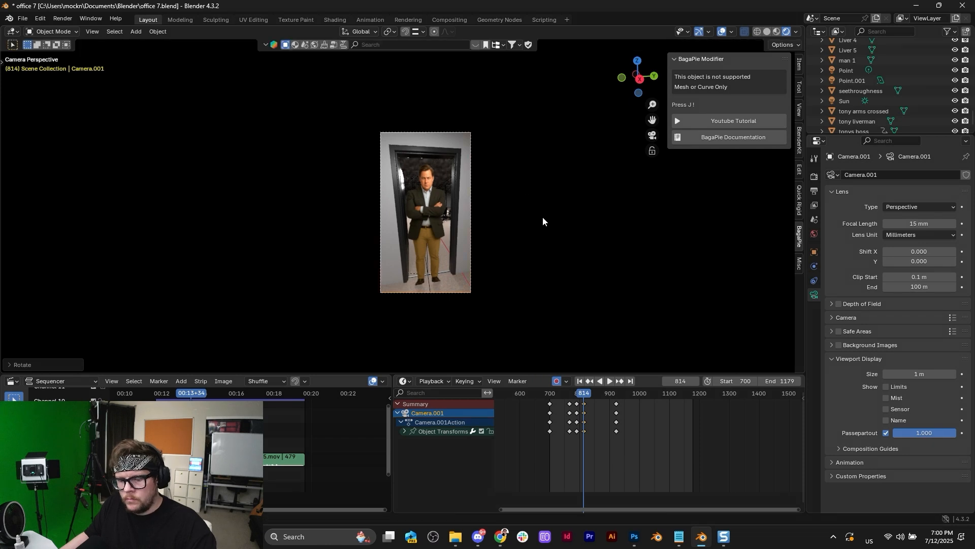
key("z")
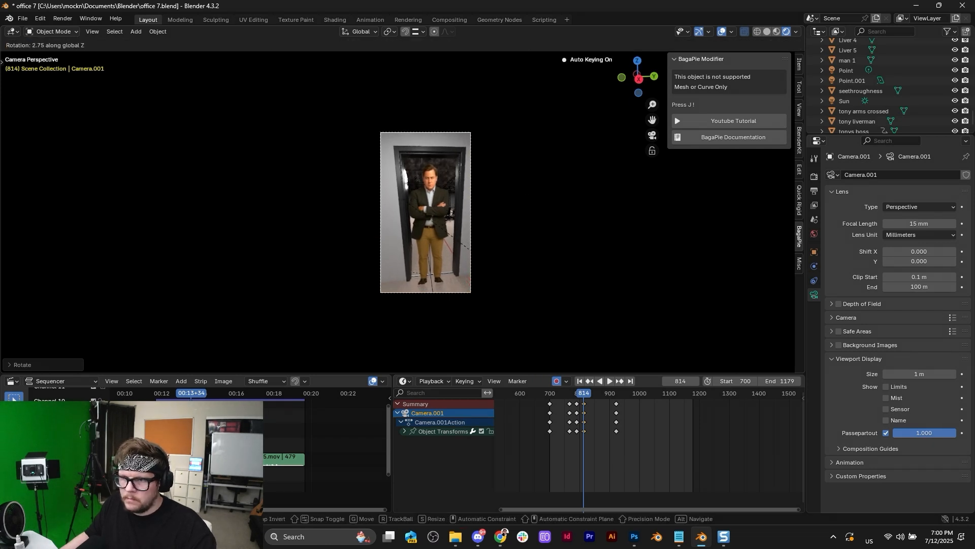
left_click(452, 310)
Step: Play back the camera move from frame 790 past frame 886 to check the push
key("space")
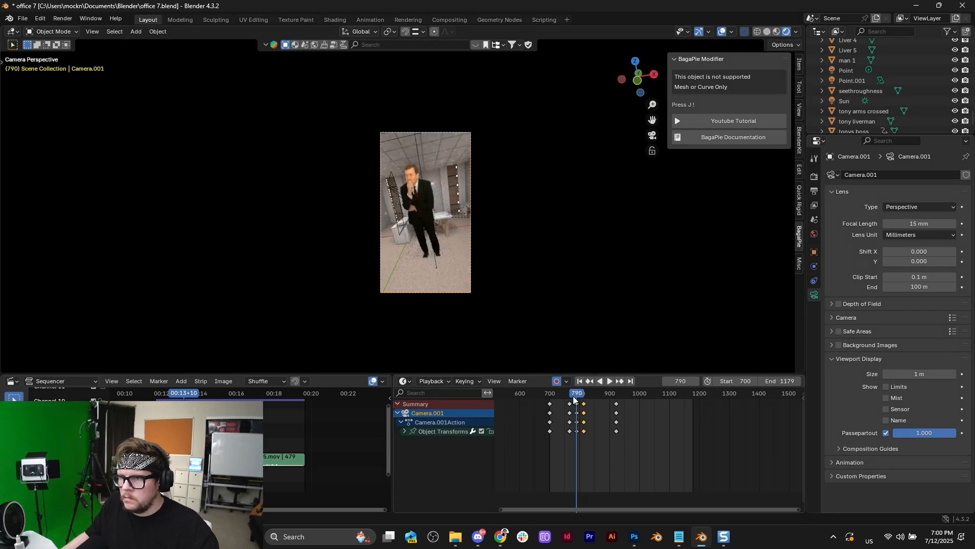
key("space")
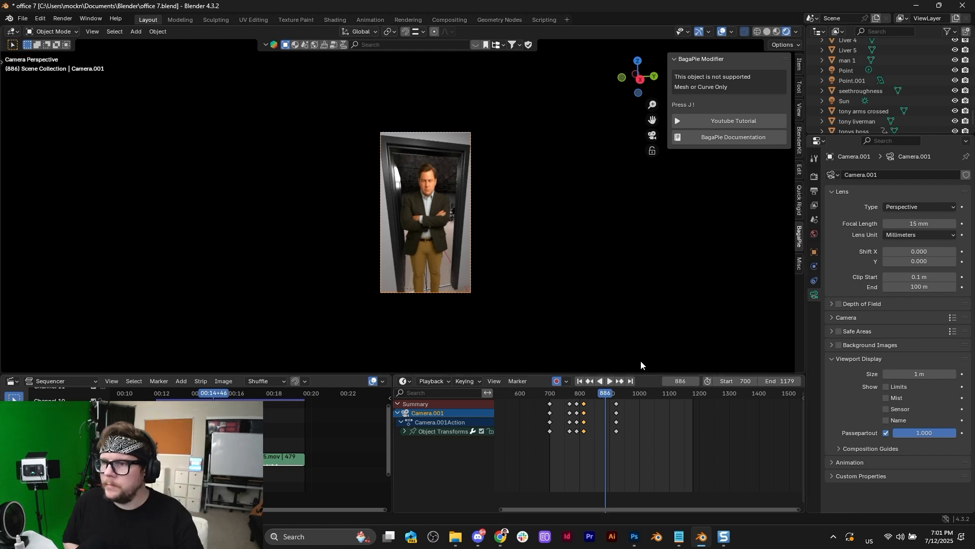
key("space")
key("space")
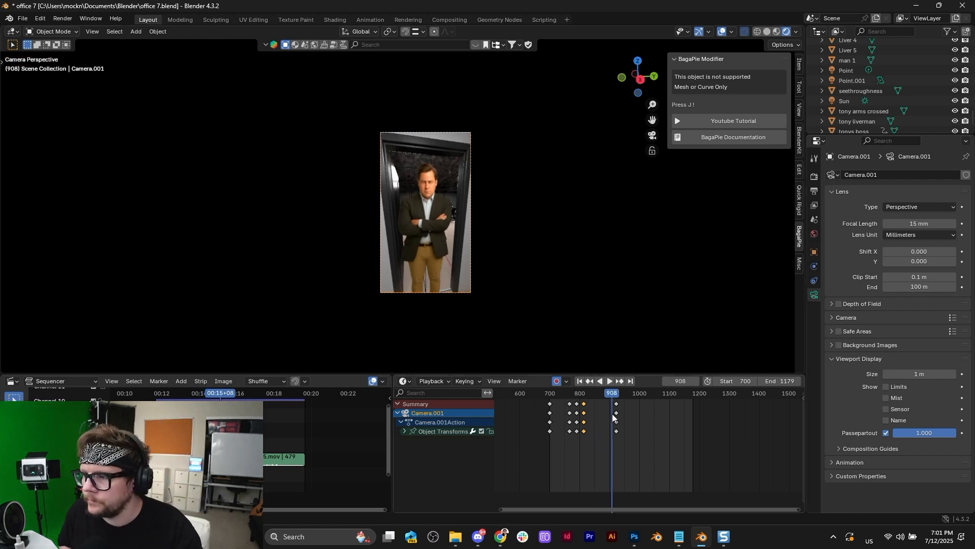
Step: Go to Camera.001's last keyframe at frame 922 and lower the camera slightly along global Z
left_click(621, 381)
key("g")
key("z")
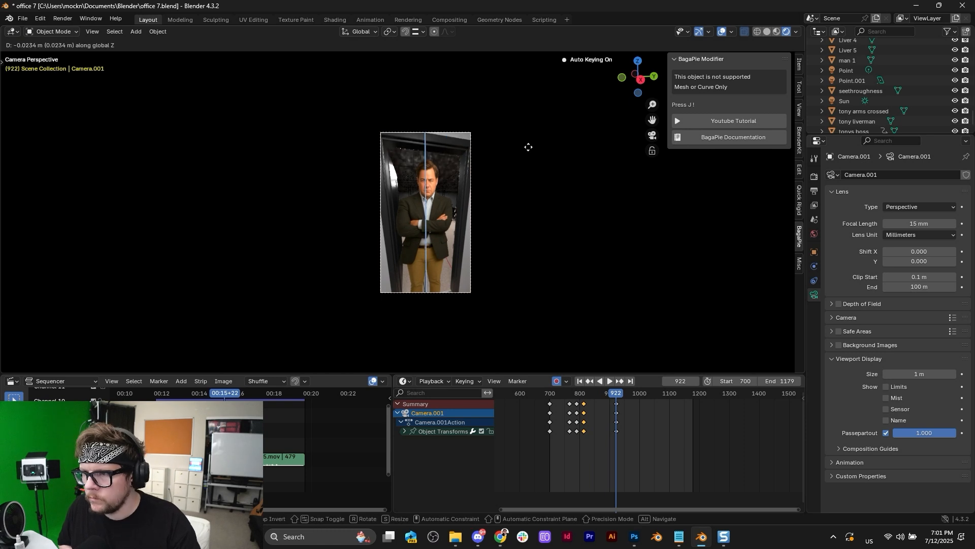
left_click(532, 152)
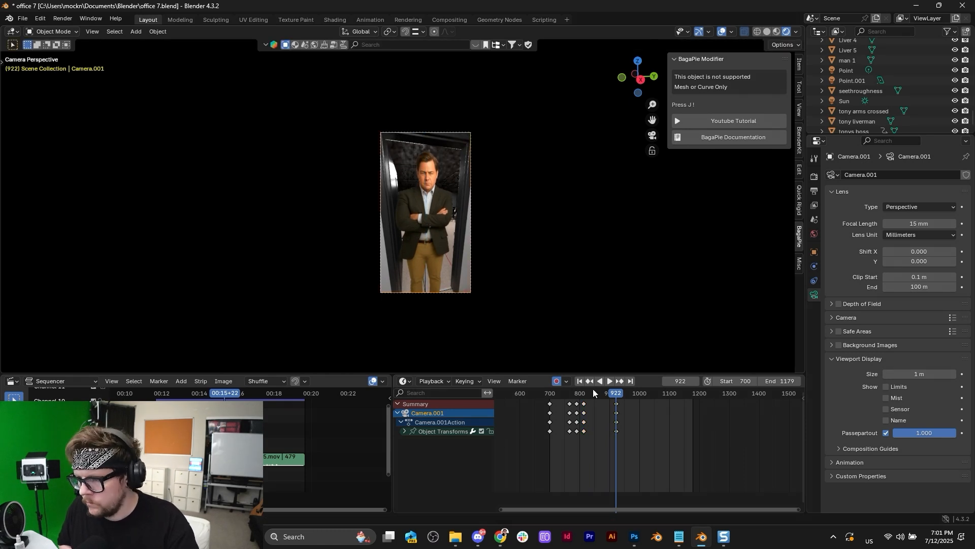
Step: Replay the doorway push and stop at frame 871
key("shift+ctrl+space")
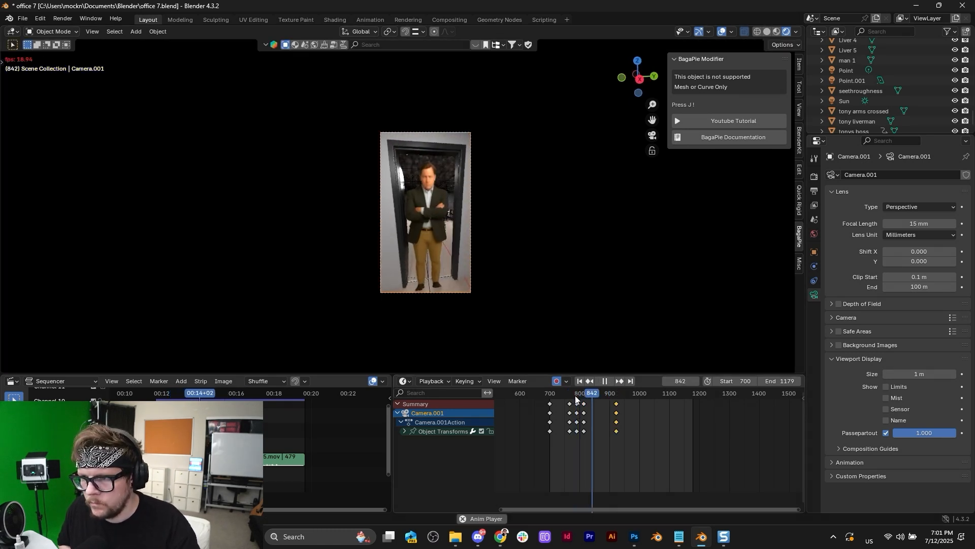
key("space")
key("space")
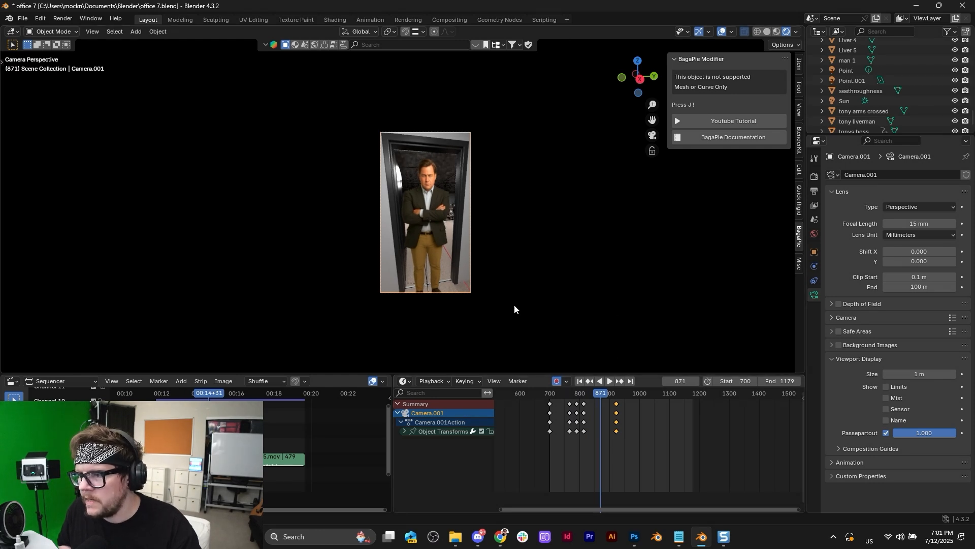
Step: Outside the camera view, select the arm check below the floor and shift its keyframe to about frame 869
left_click(424, 300)
key("KP_0")
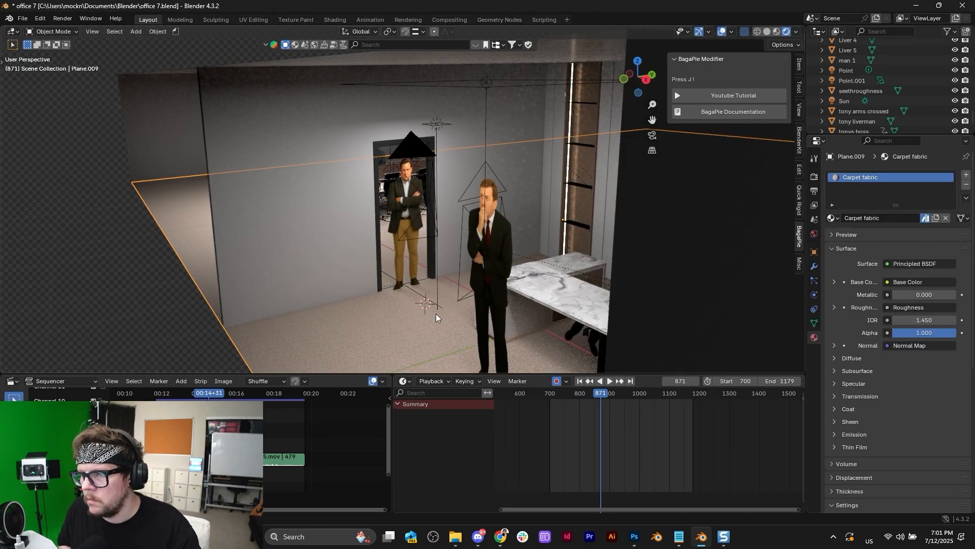
middle_click_drag(436, 318, 467, 288)
left_click(452, 325)
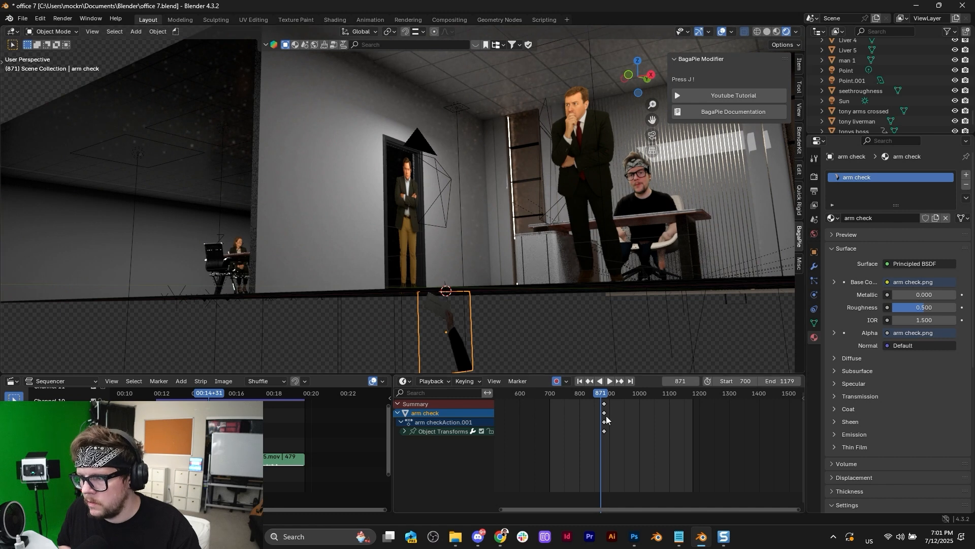
key("g")
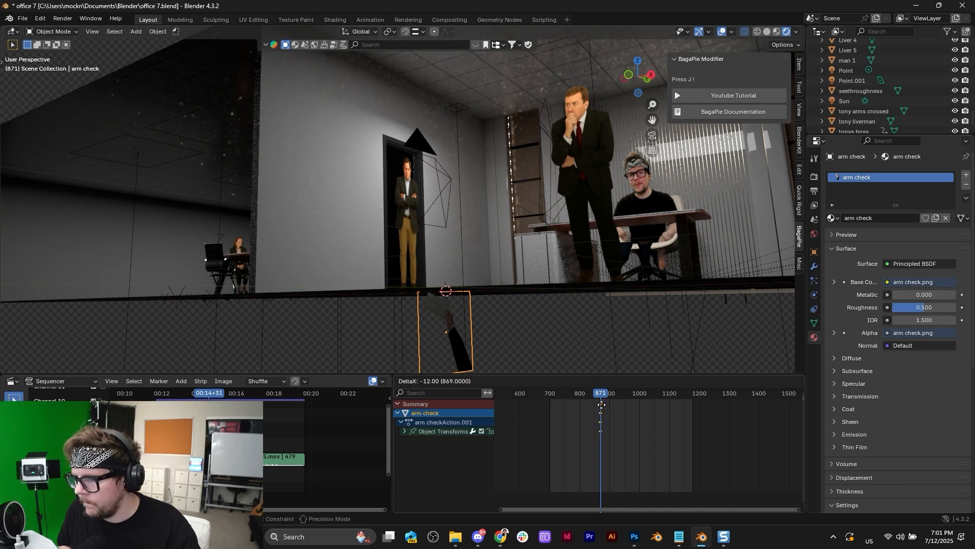
left_click(601, 404)
Step: In camera view at frame 871, raise the arm check about 1.4 m along global Z
key("KP_0")
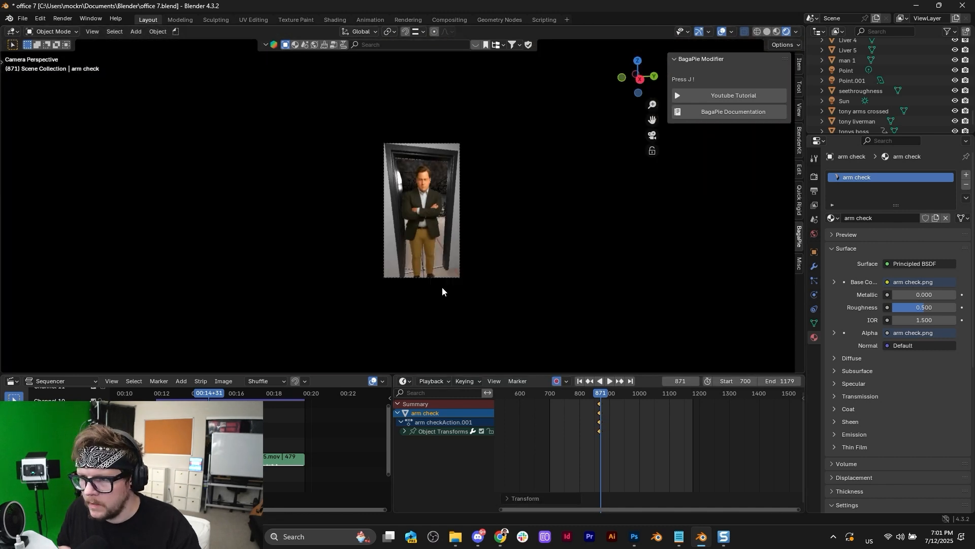
key("g")
key("z")
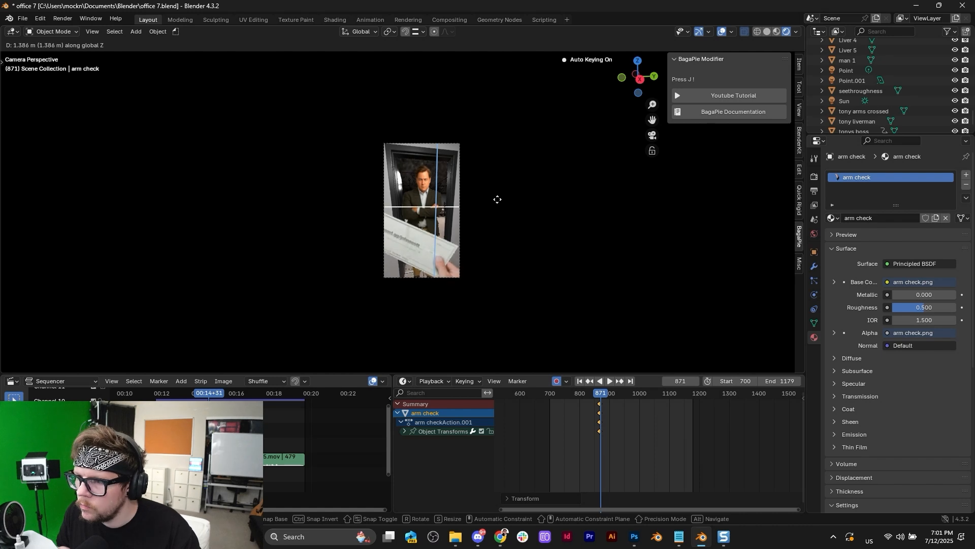
left_click(496, 212)
Step: Move the arm check about 0.16 m along global X toward the camera at frame 871
key("g")
key("y")
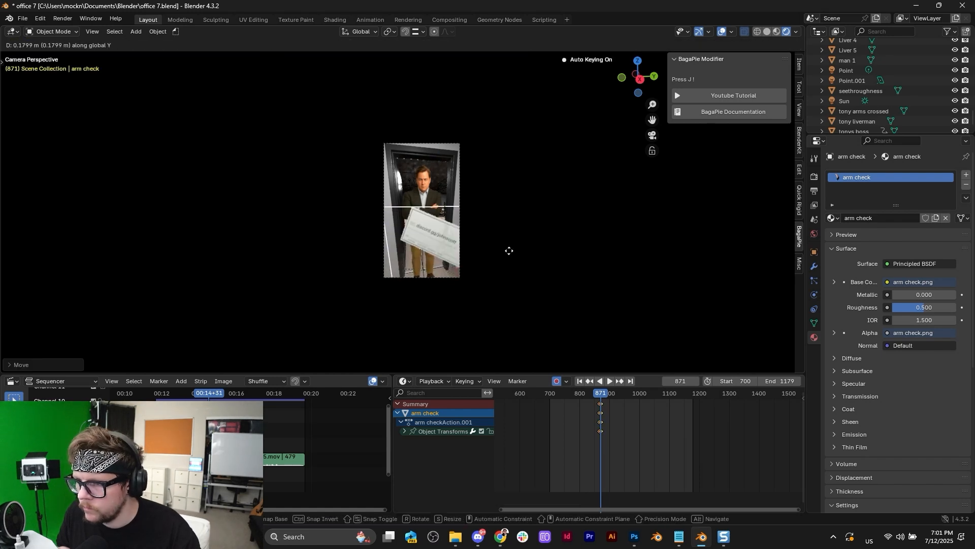
key("x")
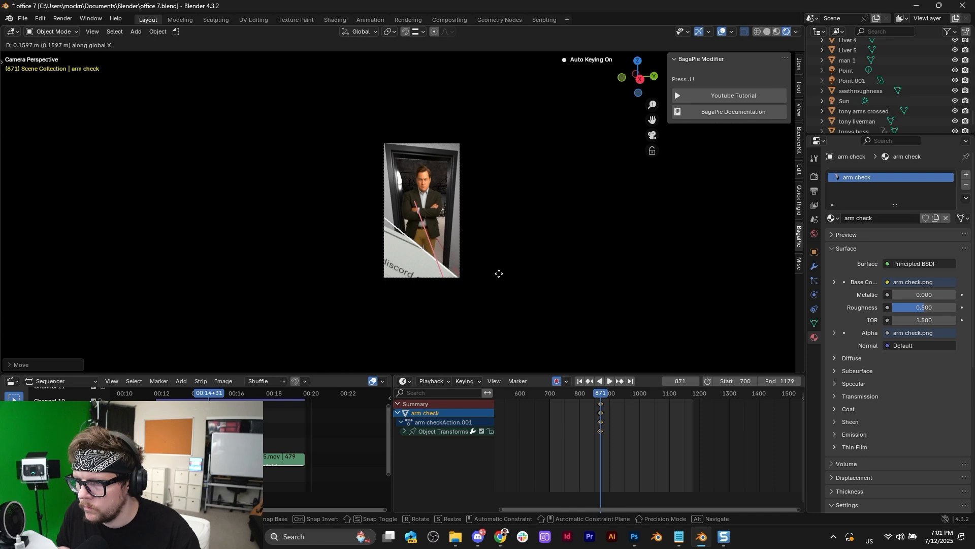
left_click(499, 268)
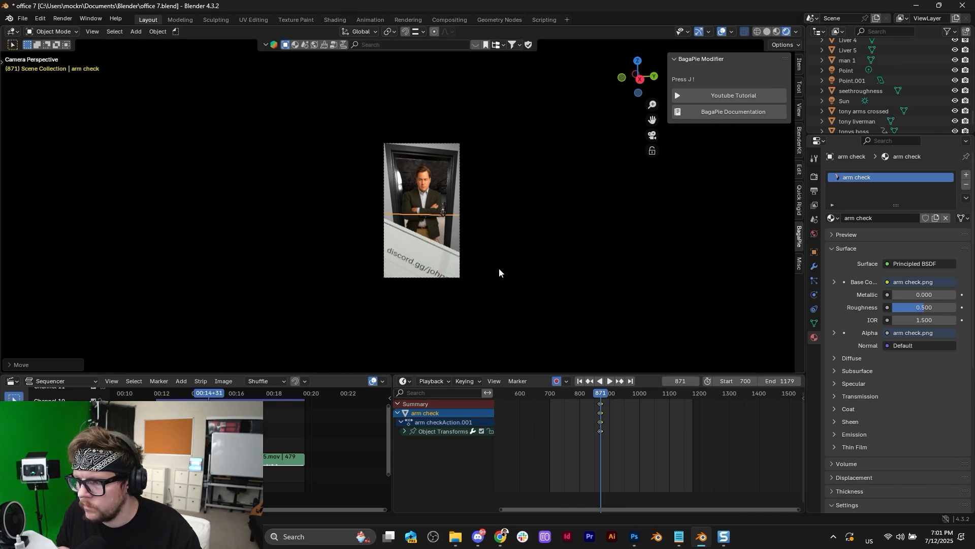
Step: Inspect the framing at frame 871 and advance the shot to frame 900
scroll(499, 275, "up", 8)
scroll(498, 278, "down", 7)
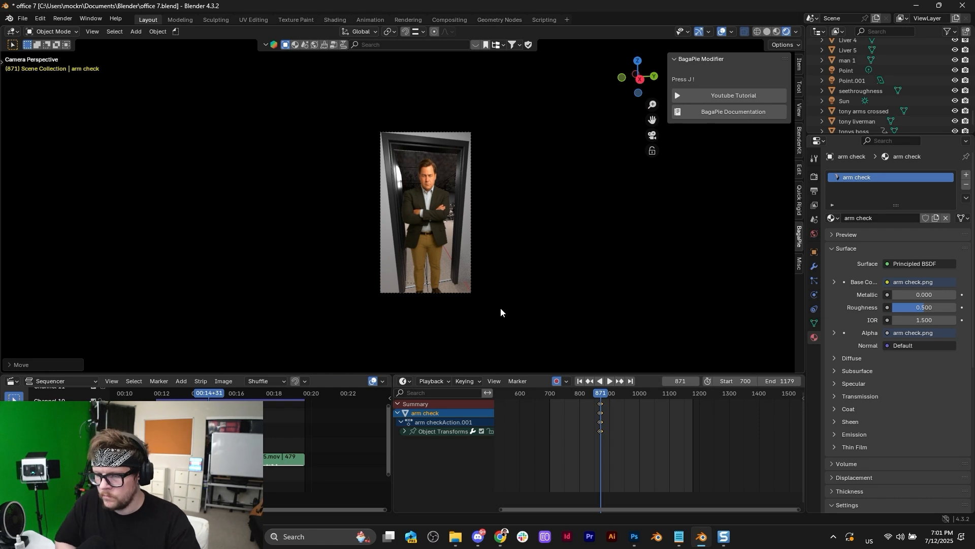
key("space")
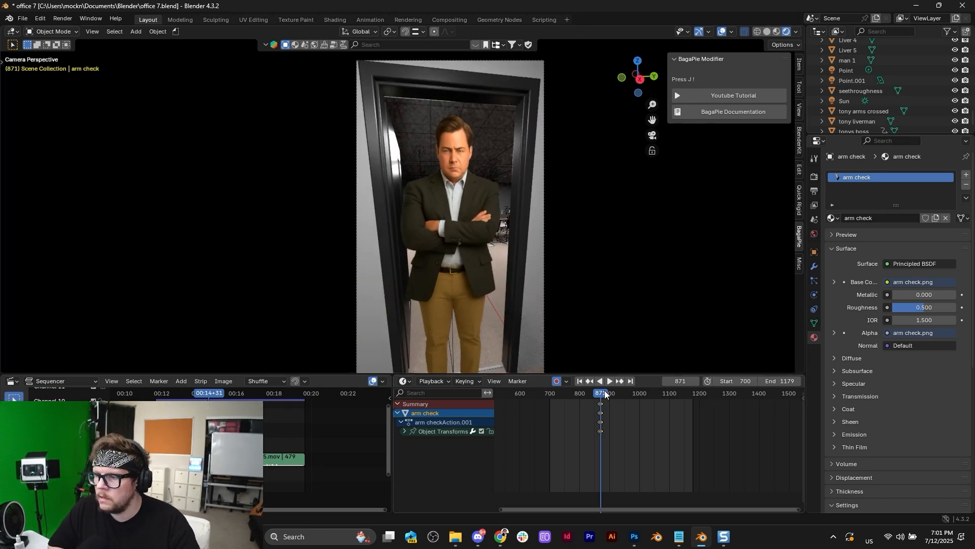
key("g")
key("x")
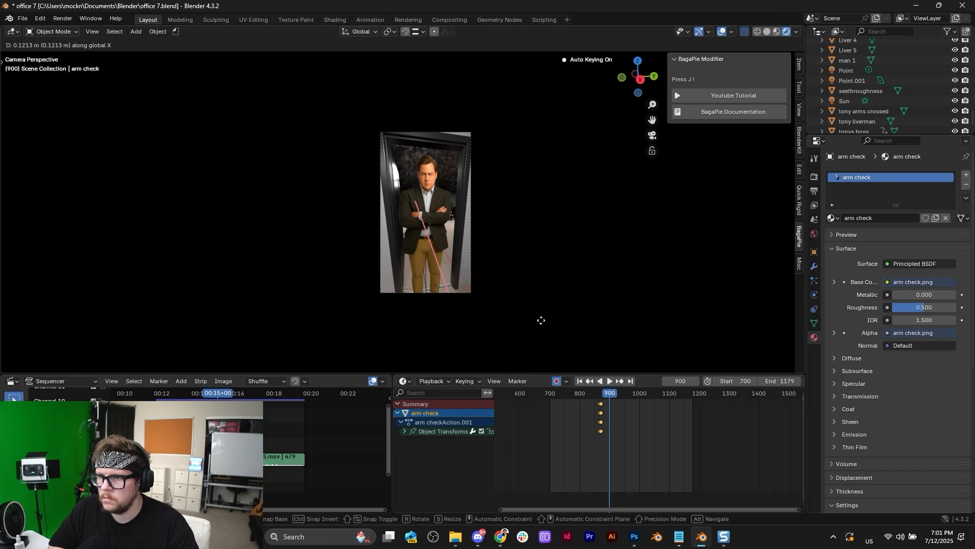
left_click(440, 111)
key("g")
key("x")
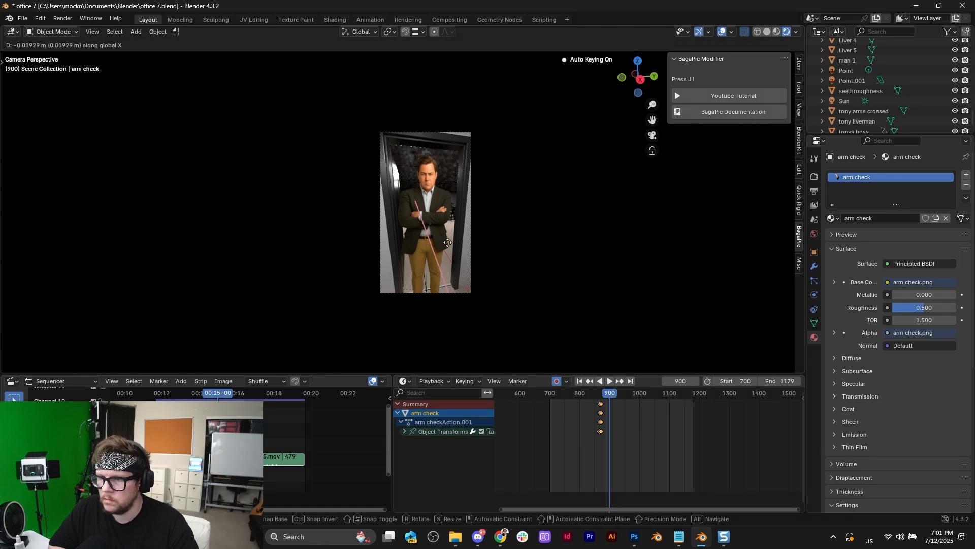
left_click(439, 131)
Step: At frame 900, move the arm check along global X toward the doorway until the hand and check fit in the camera frame
key("KP_0")
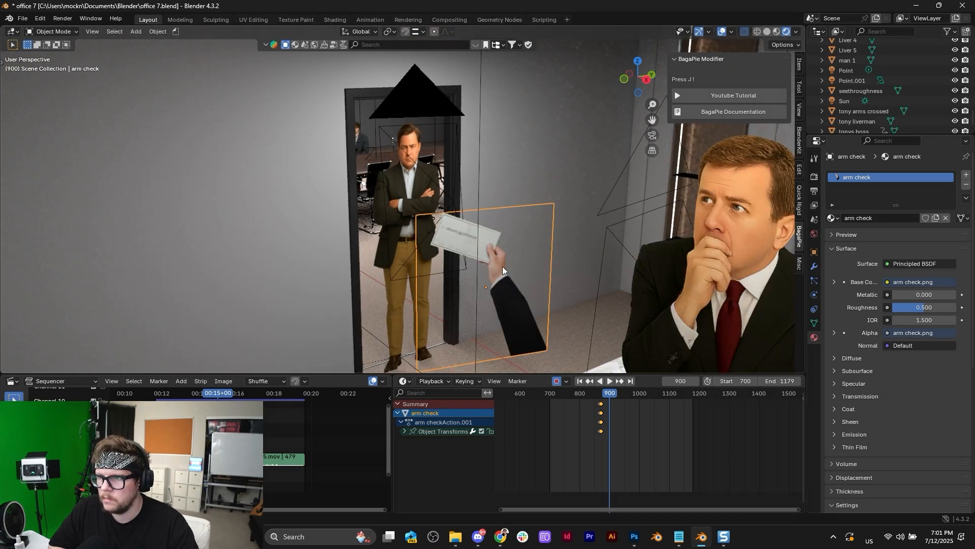
key("g")
key("x")
left_click(690, 153)
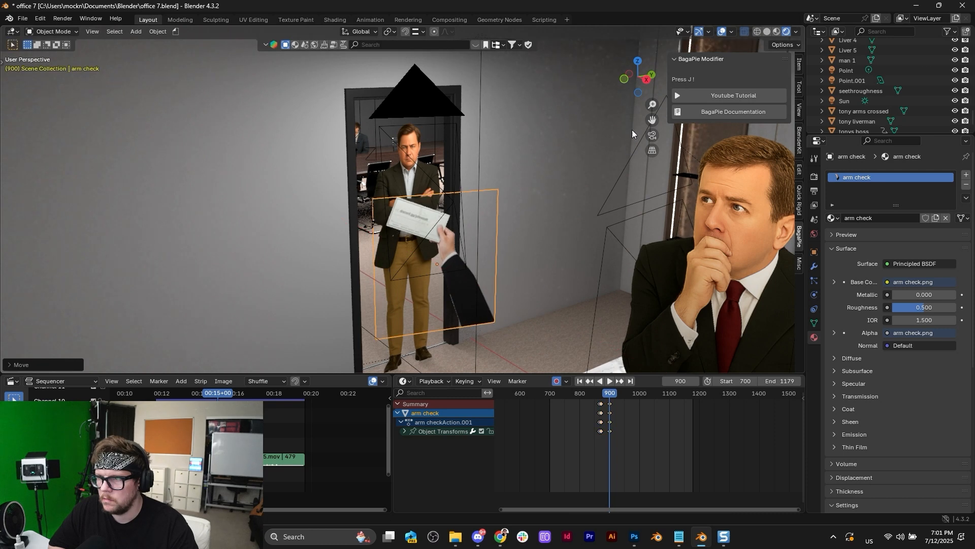
left_click(652, 135)
key("g")
key("x")
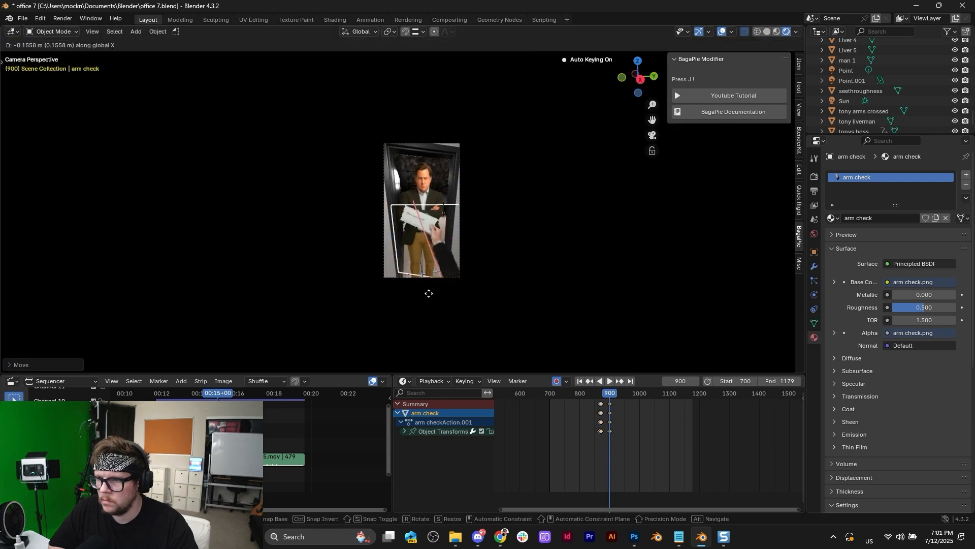
left_click(430, 294)
Step: Rotate the arm check about -2° around global Z, and tilt it slightly within the camera view
scroll(430, 293, "up", 2)
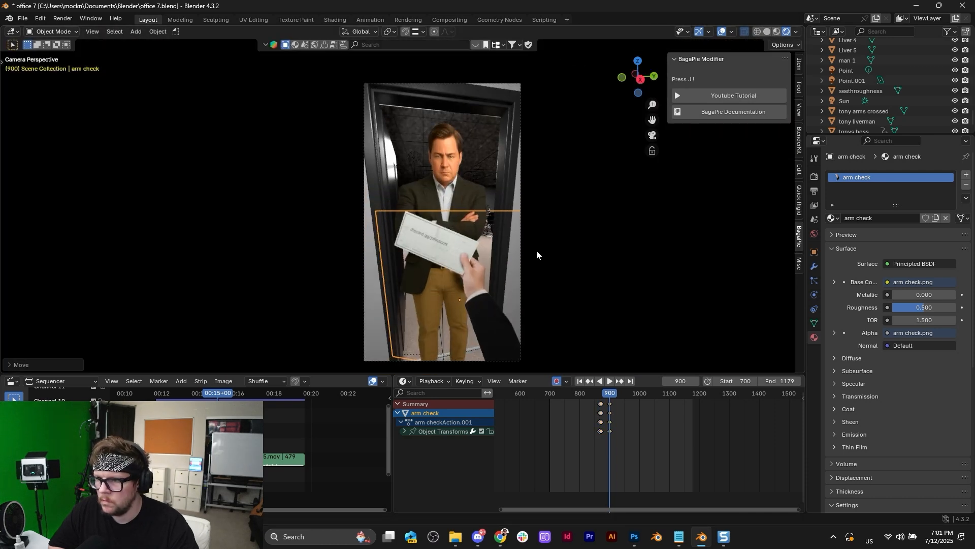
key("r")
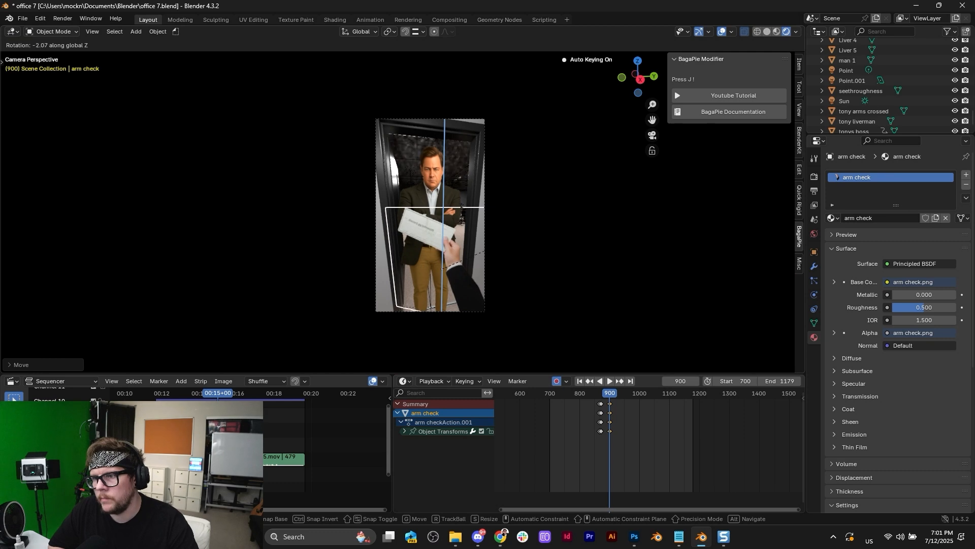
left_click(540, 227)
key("r")
left_click(551, 227)
Step: Raise the arm check slightly along global Z and shift it about 0.03 m along global Y at frame 900
key("g")
key("z")
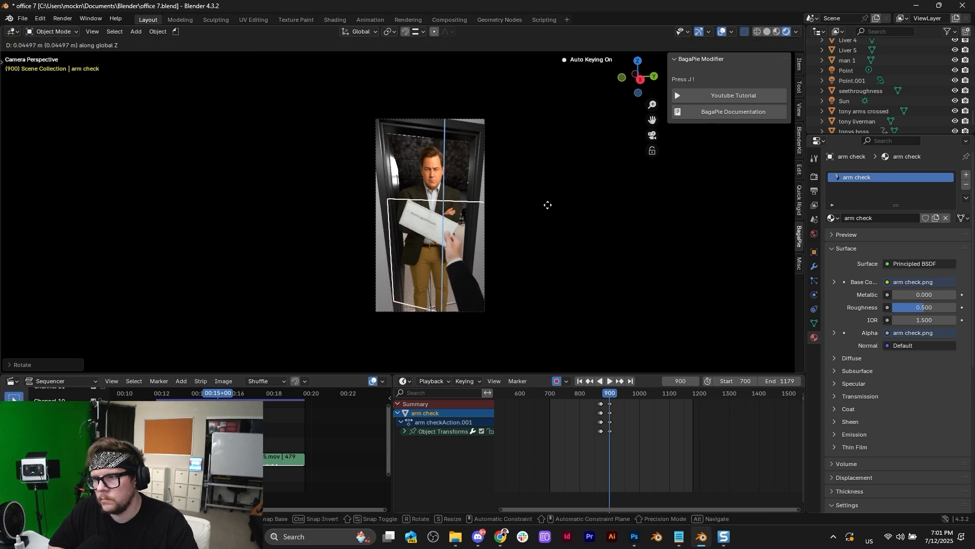
left_click(548, 216)
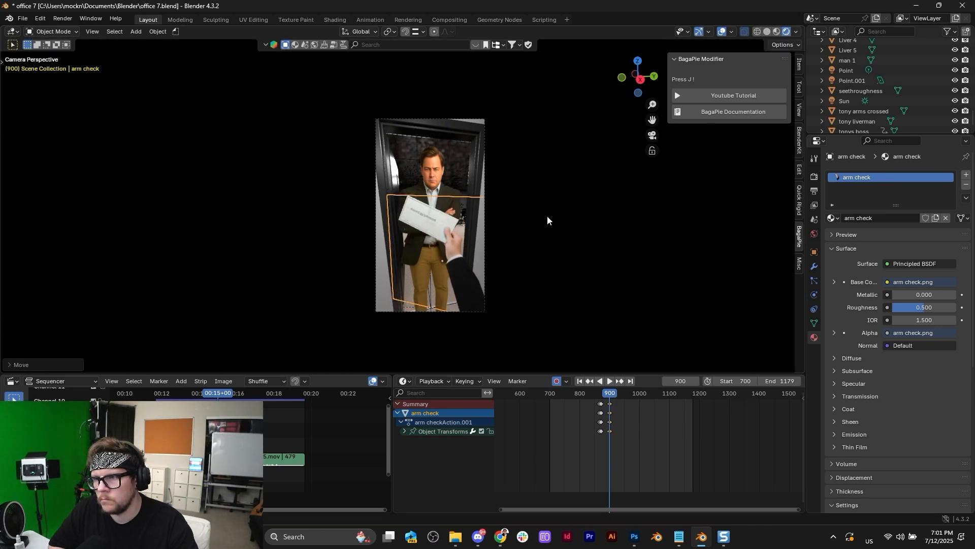
key("g")
key("y")
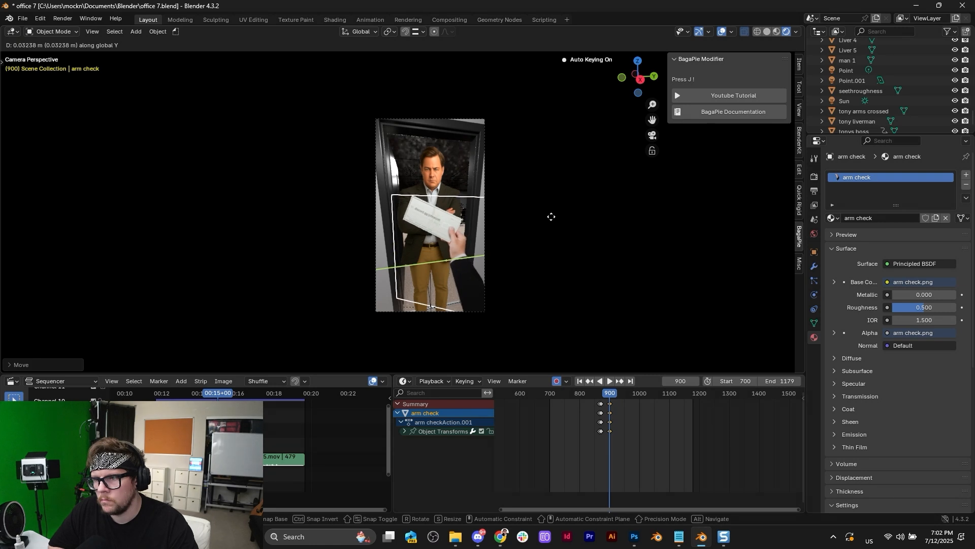
left_click(552, 219)
Step: Play back the hand bringing in the check through to frame 914
scroll(597, 414, "up", 4)
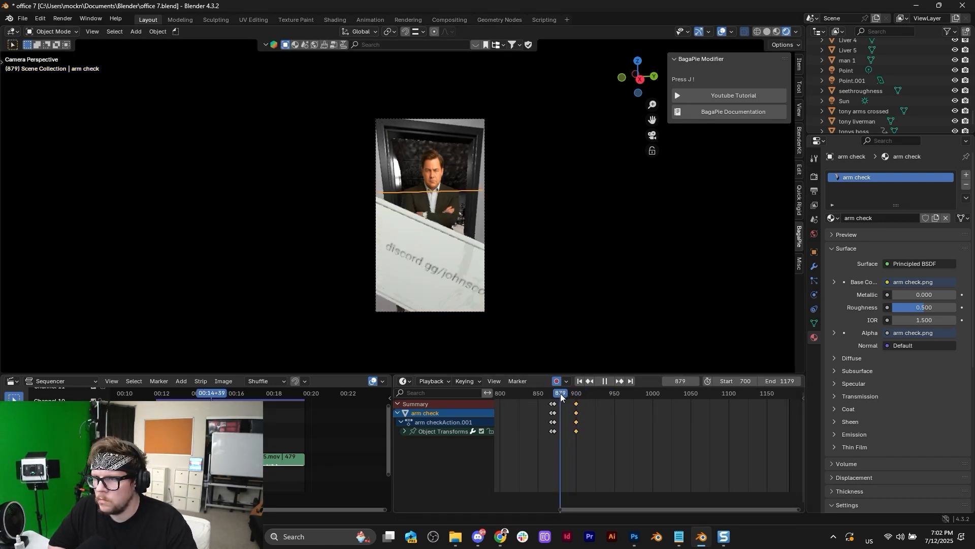
key("space")
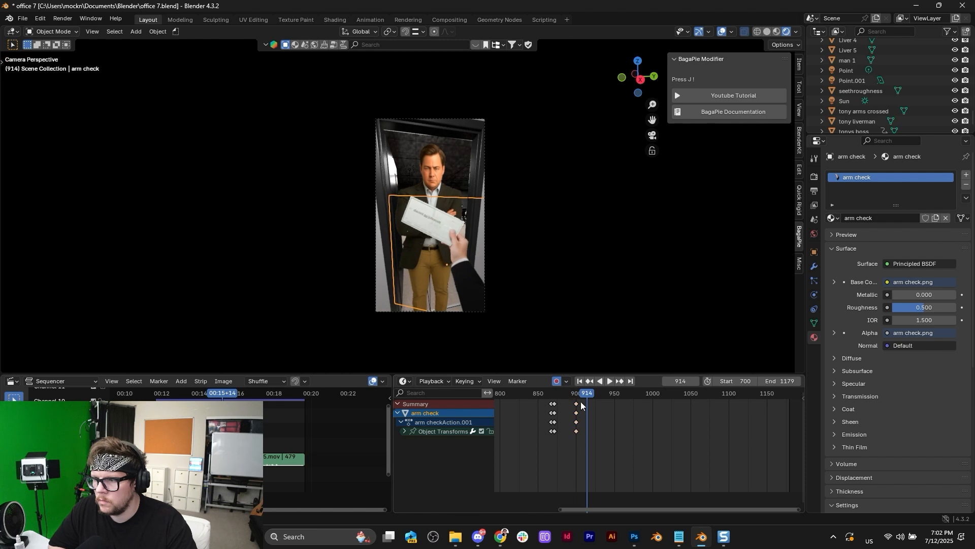
Step: Retime the arm check's last keyframe to about frame 920 and play back the hand's entrance
left_click_drag(582, 405, 553, 398)
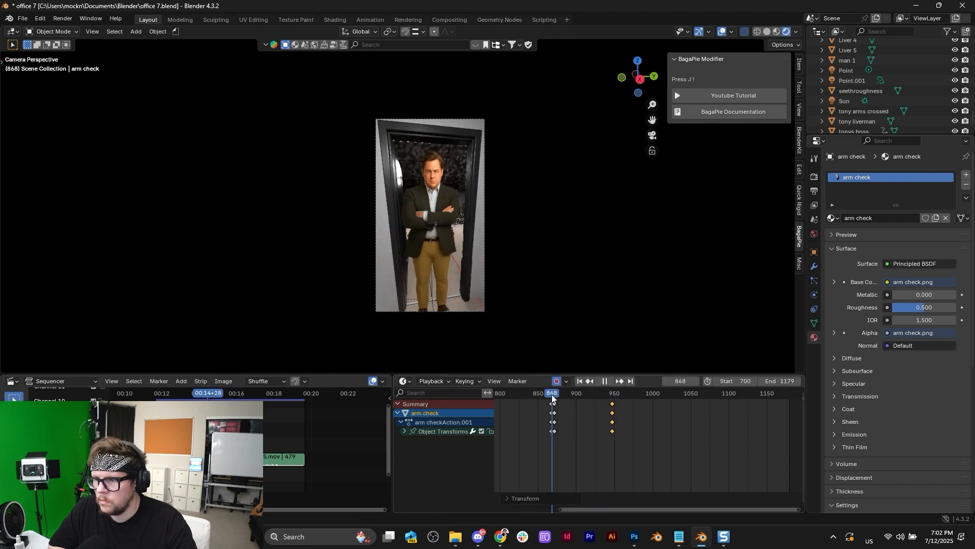
key("space")
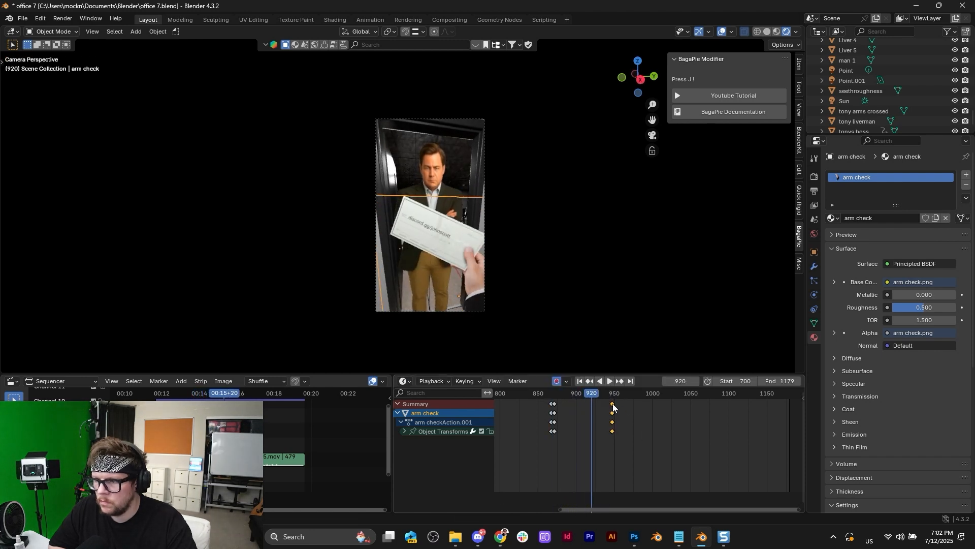
key("g")
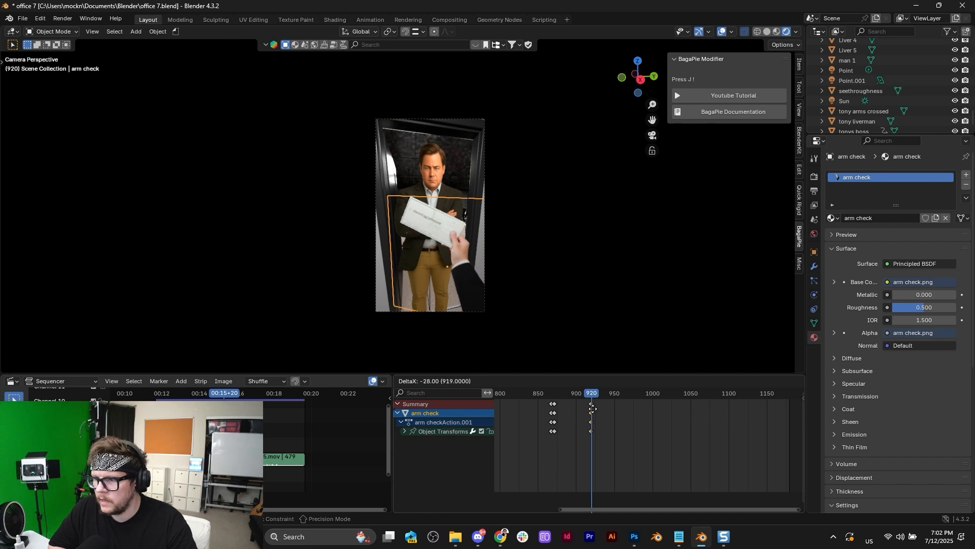
left_click(593, 409)
left_click_drag(592, 395, 553, 401)
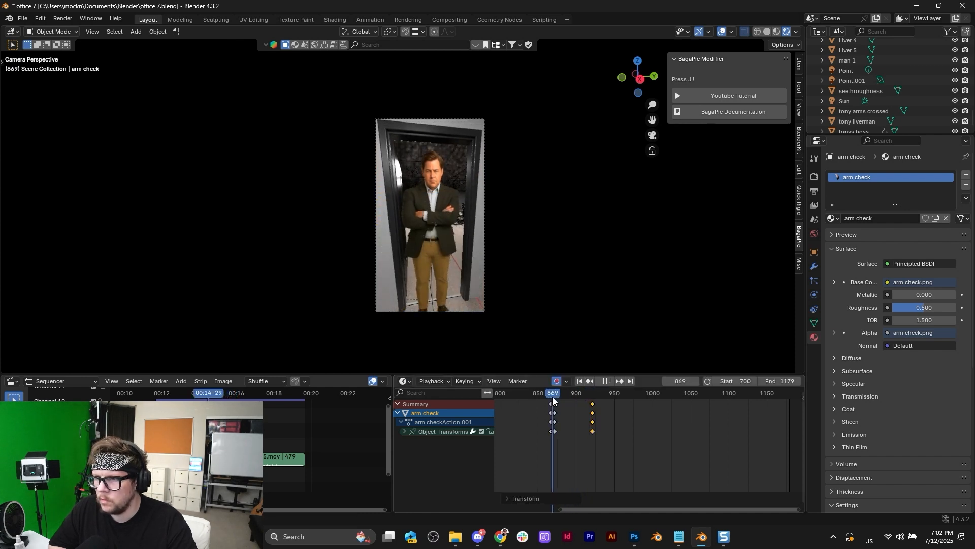
key("Escape")
Step: Shift all of the arm check's keyframes about 18 frames earlier and play back the result
left_click_drag(621, 442, 540, 421)
key("space")
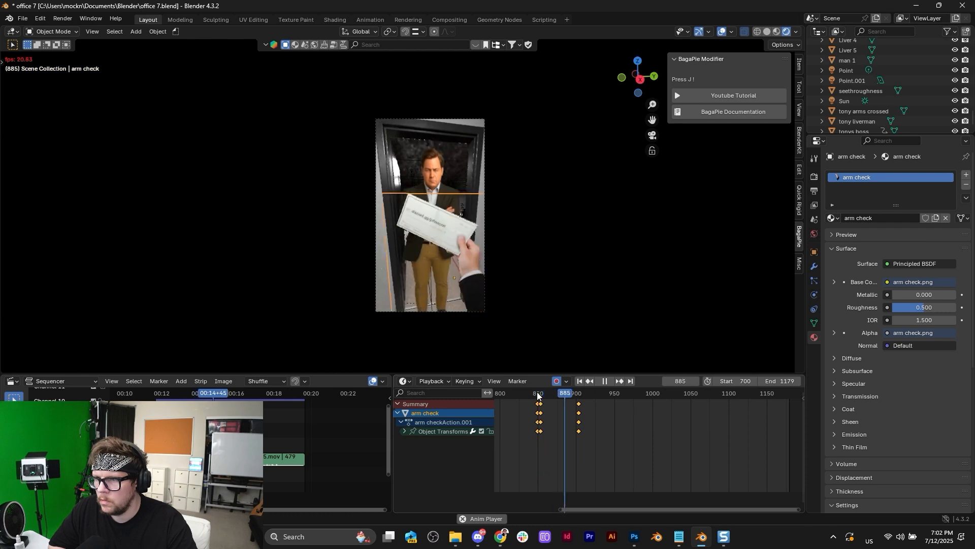
key("Escape")
key("space")
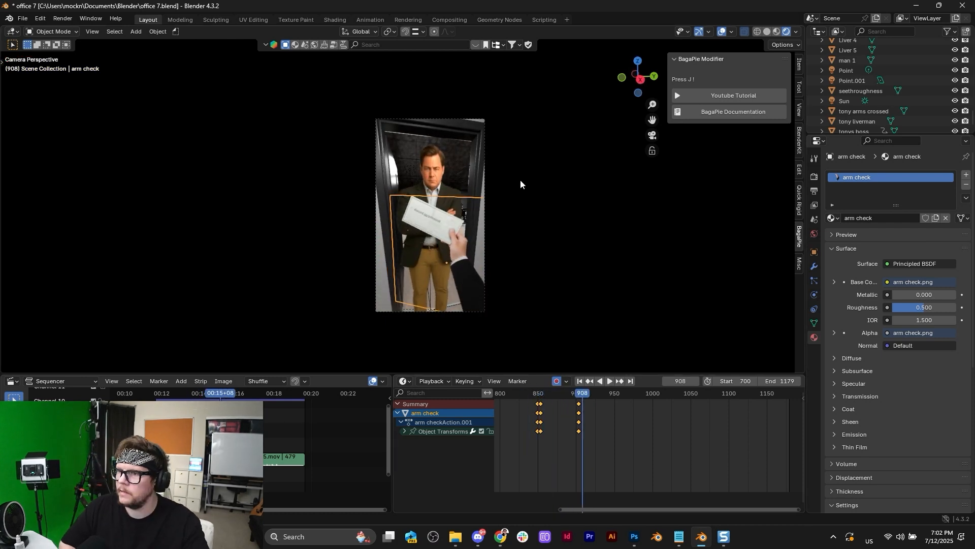
Step: Hide the viewport overlays and review the playback of the hand presenting the check
left_click(721, 34)
scroll(525, 264, "up", 4)
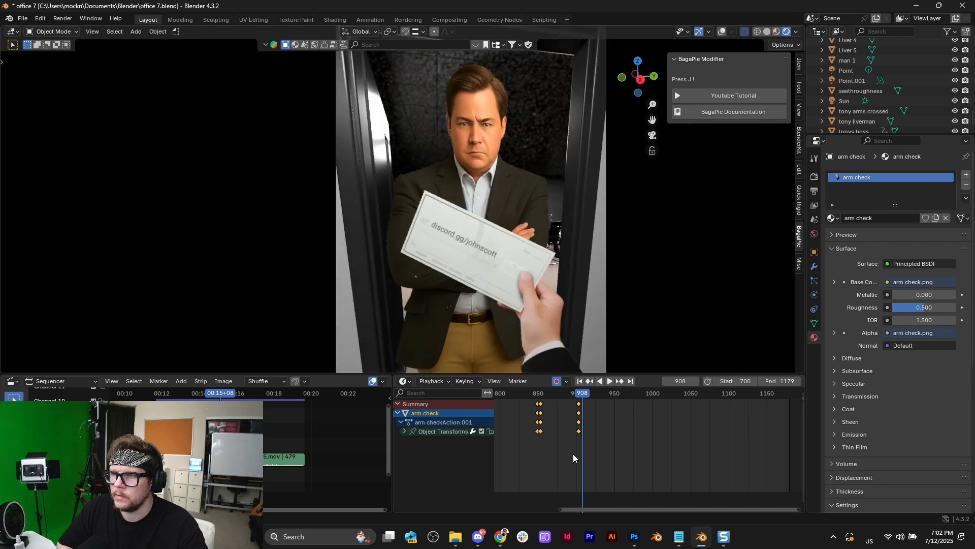
left_click(526, 398)
key("space")
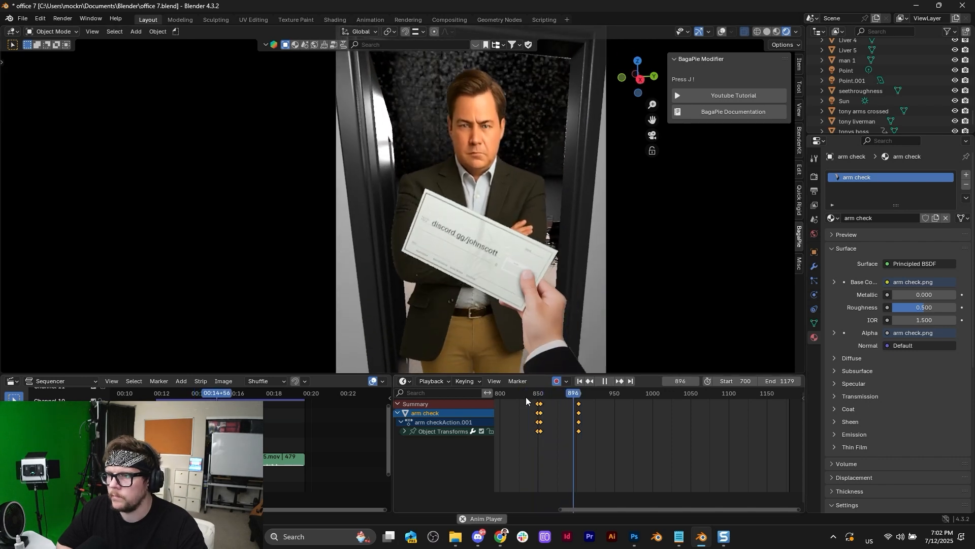
key("space")
scroll(537, 250, "down", 3)
left_click(590, 396)
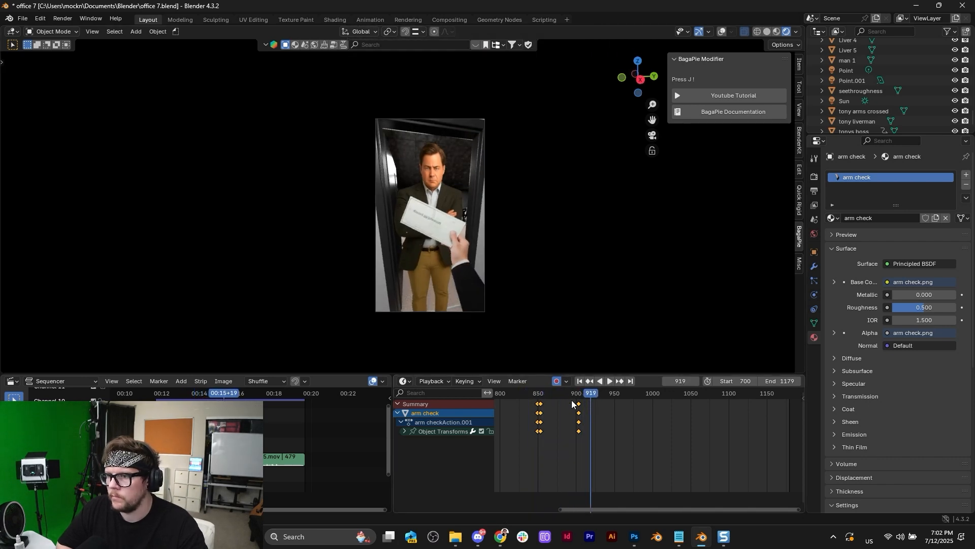
left_click(579, 381)
key("space")
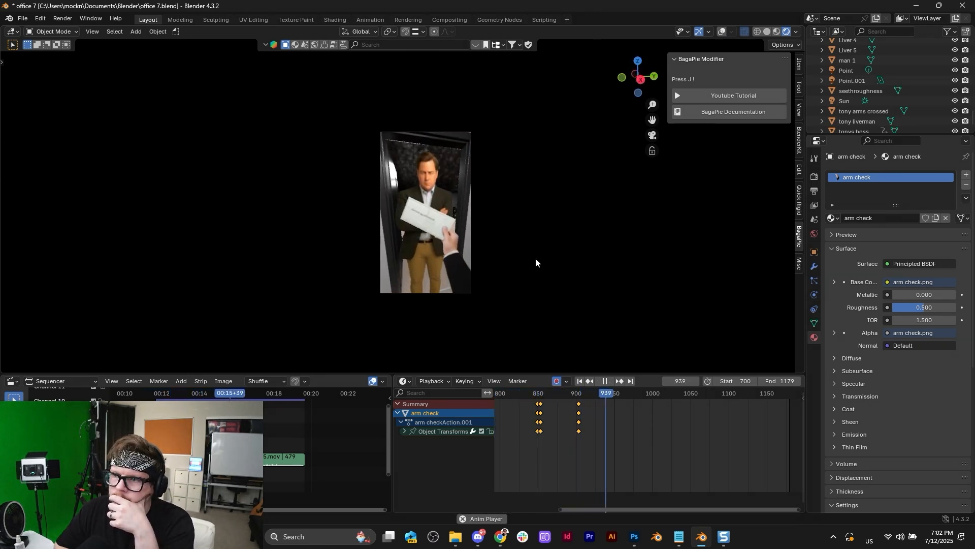
key("space")
Step: Turn the viewport overlays back on and select Camera.001 at frame 918
left_click(590, 394)
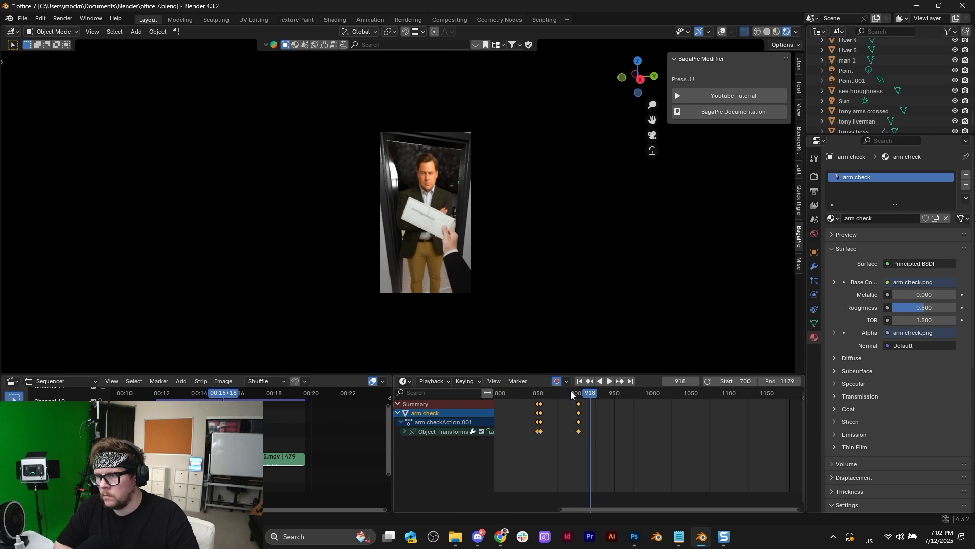
left_click(461, 132)
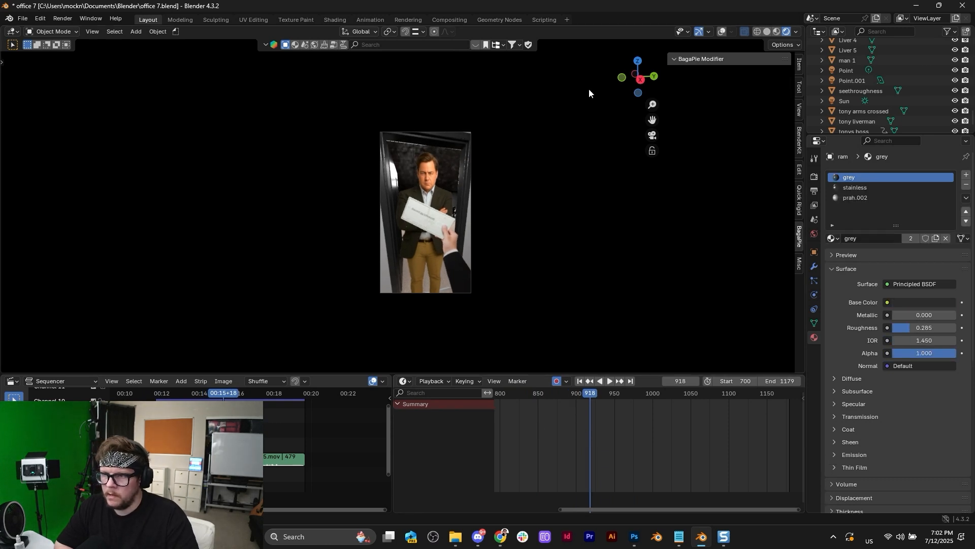
left_click(722, 32)
left_click(444, 132)
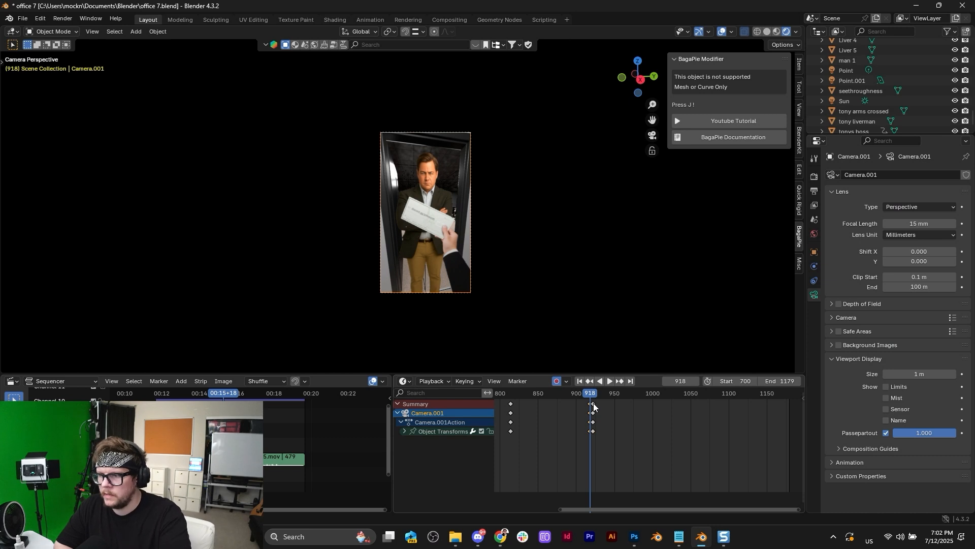
Step: At frame 930, rotate Camera.001 about 100° around global Z to swing it away from the doorway
key("Right")
key("Right")
key("Right")
key("Right")
key("Right")
key("Right")
key("Right")
key("Right")
key("Right")
key("Right")
key("Right")
key("Right")
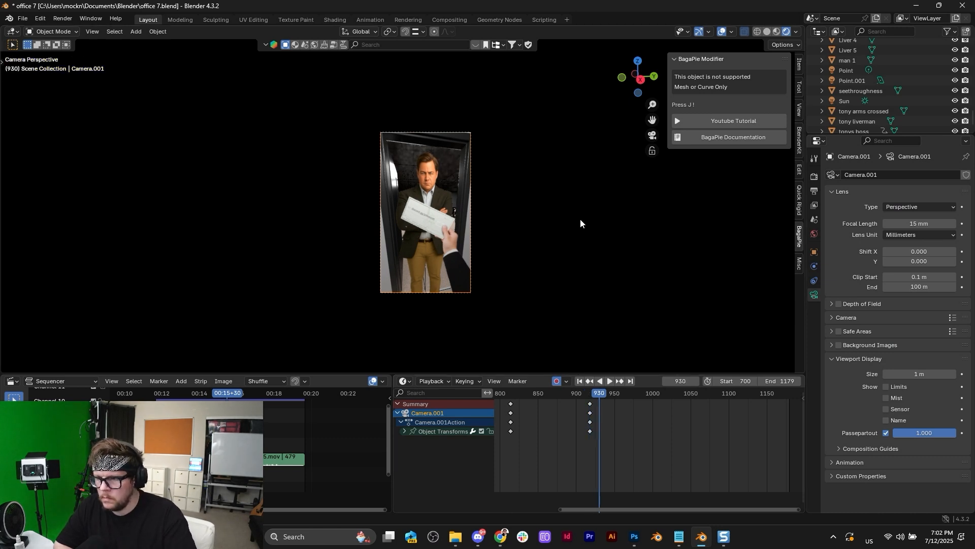
key("r")
key("z")
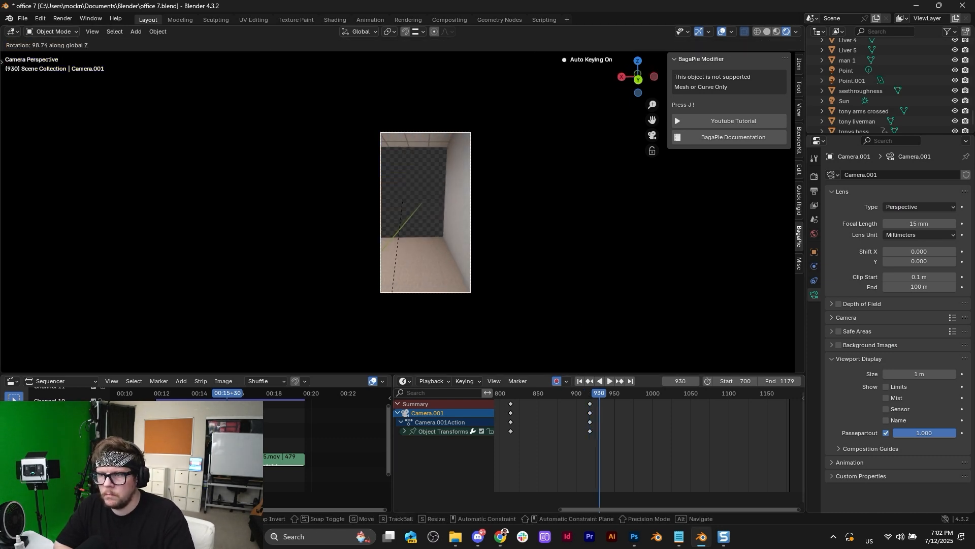
left_click(396, 186)
key("r")
key("z")
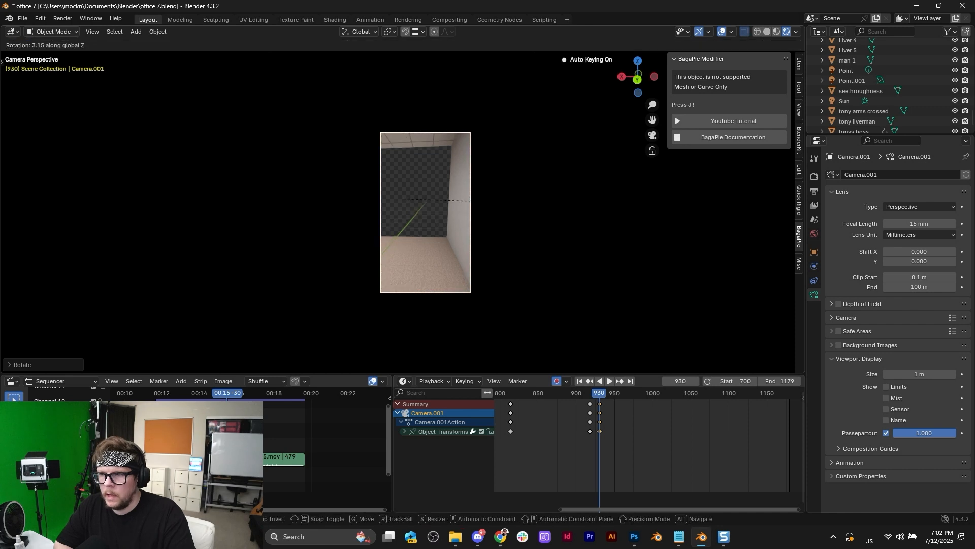
left_click(590, 211)
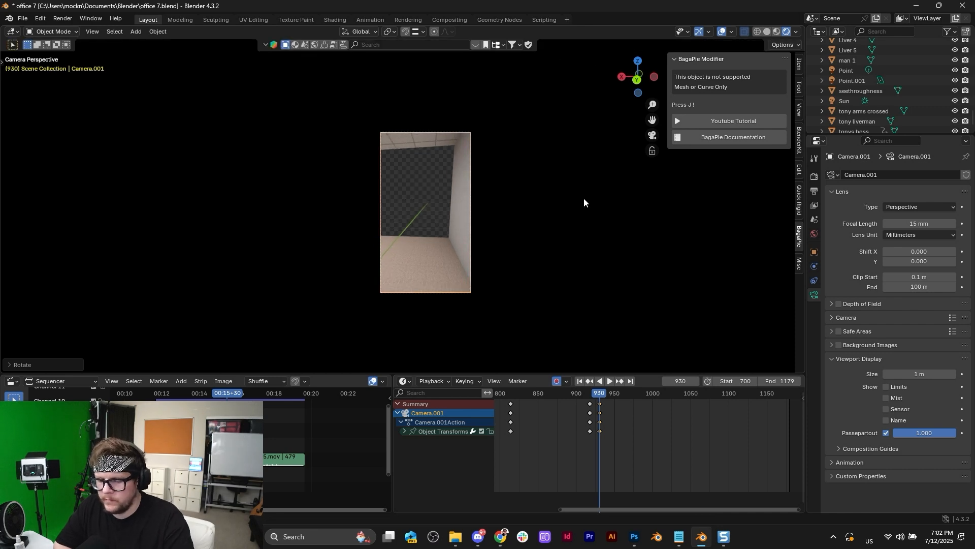
key("q")
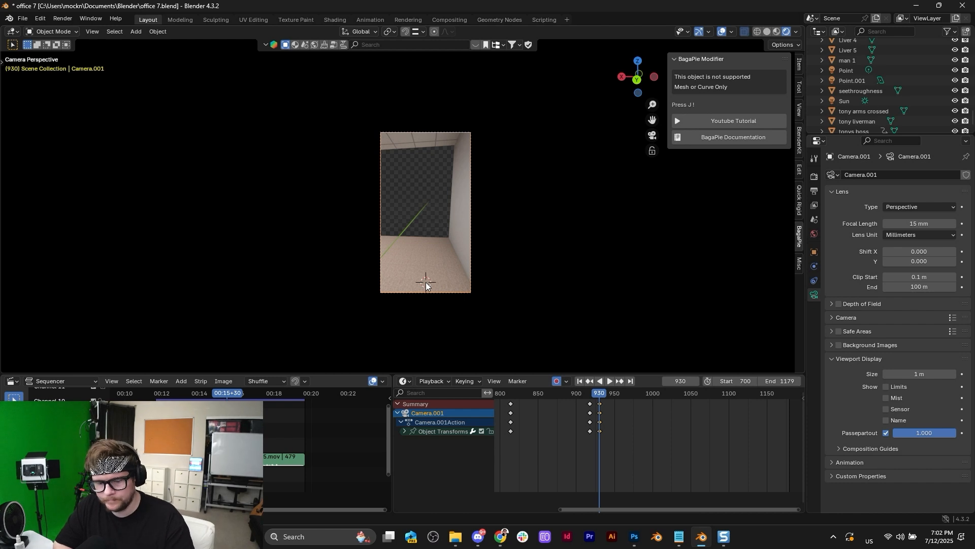
key("shift+a")
mouse_move(426, 283)
left_click(474, 304)
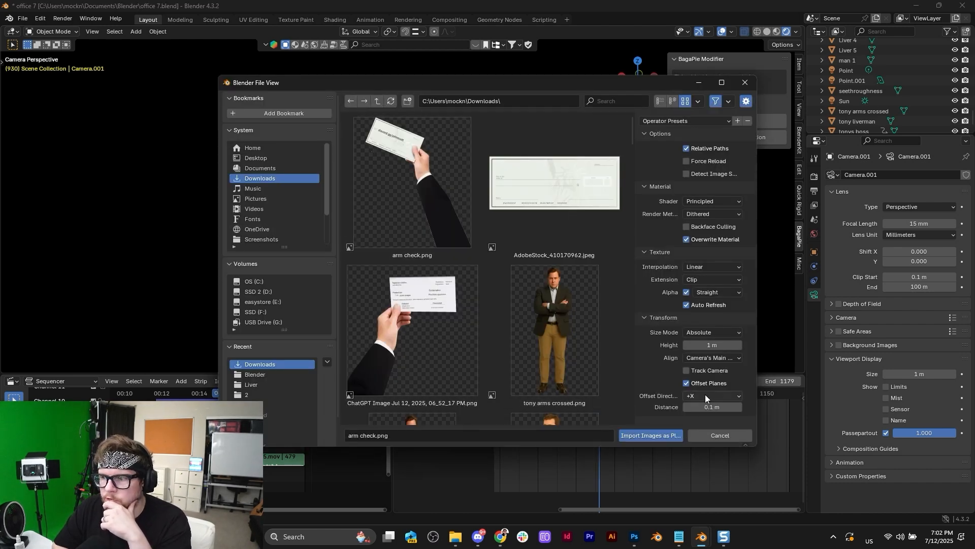
scroll(468, 318, "down", 6)
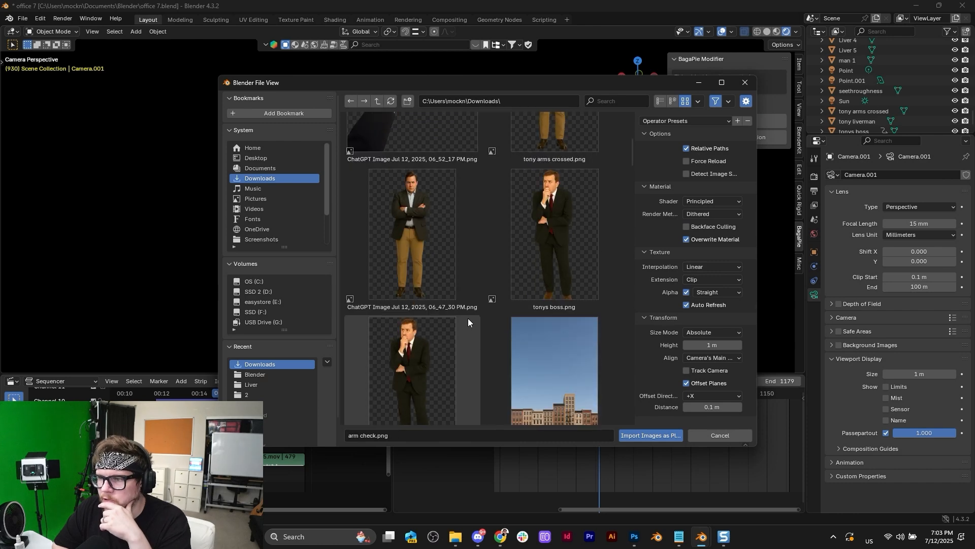
left_click(732, 434)
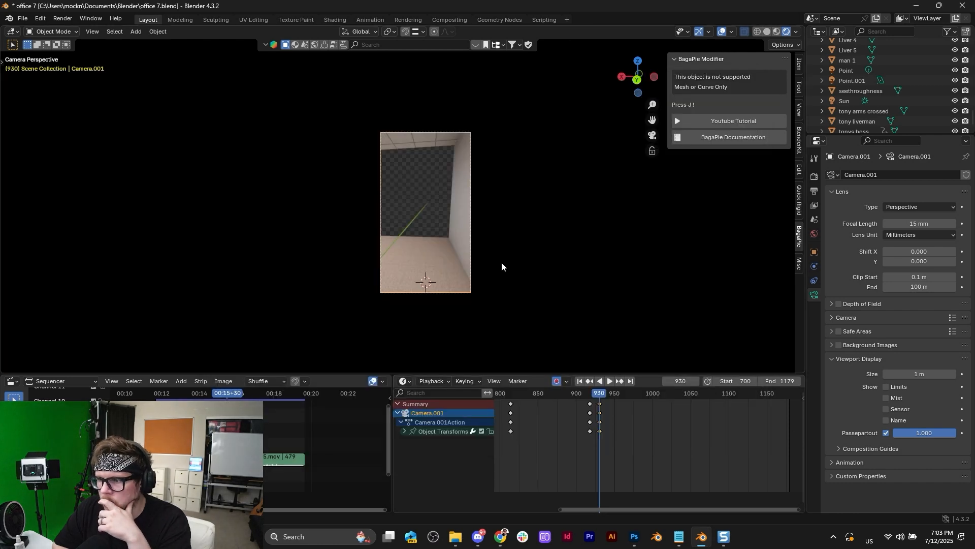
Step: Insert a keyframe on the Liver 5 plane behind the desk and move that keyframe to frame 897
middle_click_drag(501, 262, 500, 262)
scroll(500, 263, "down", 10)
scroll(432, 277, "up", 5)
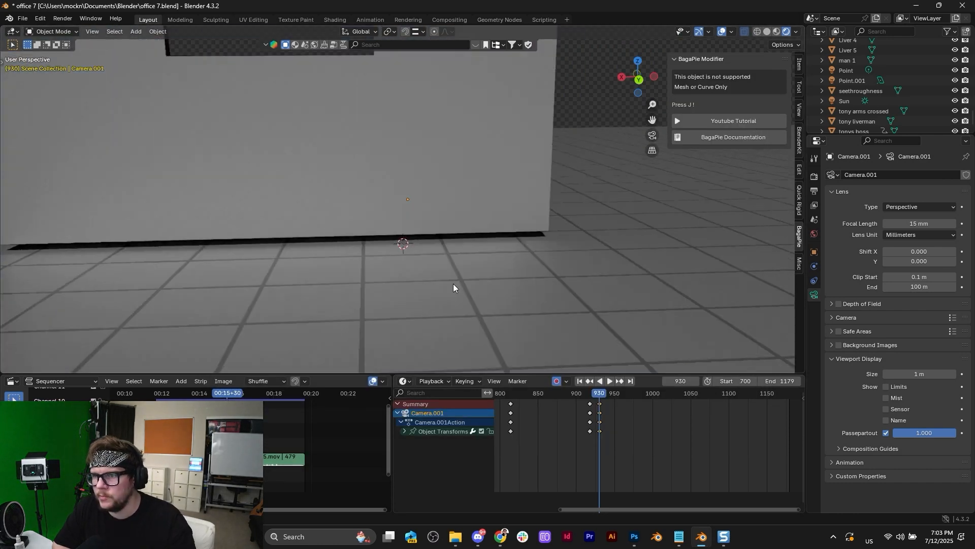
middle_click_drag(454, 283, 609, 267)
scroll(609, 264, "up", 5)
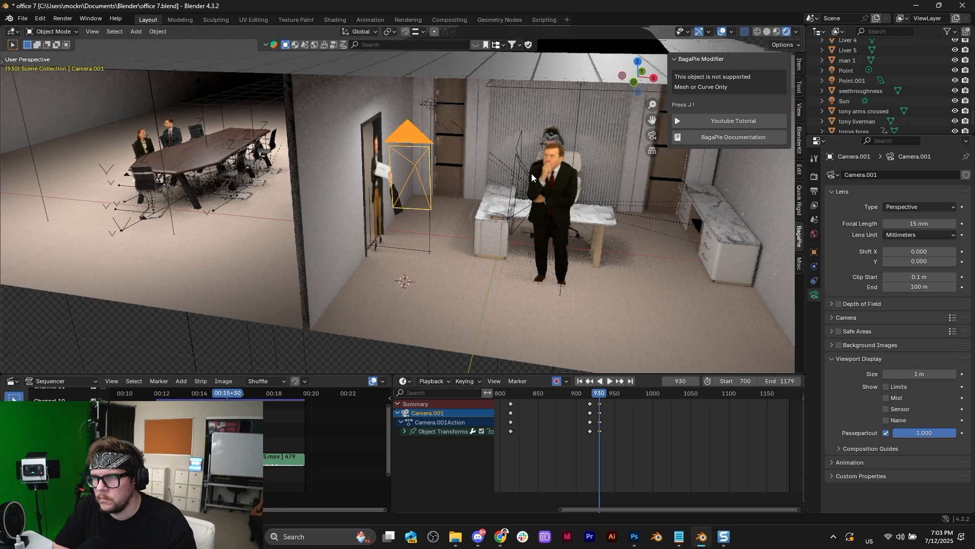
left_click(548, 131)
scroll(585, 254, "up", 4)
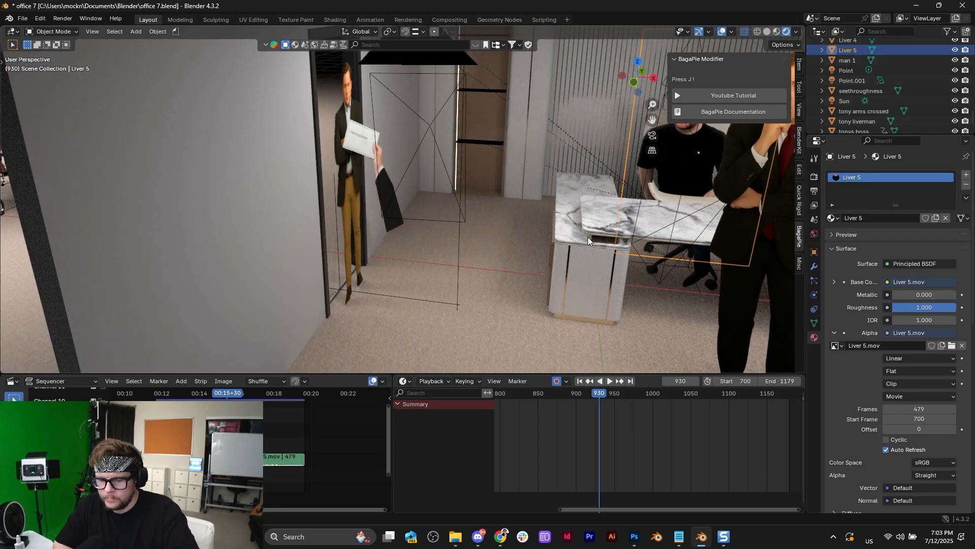
key("i")
key("Escape")
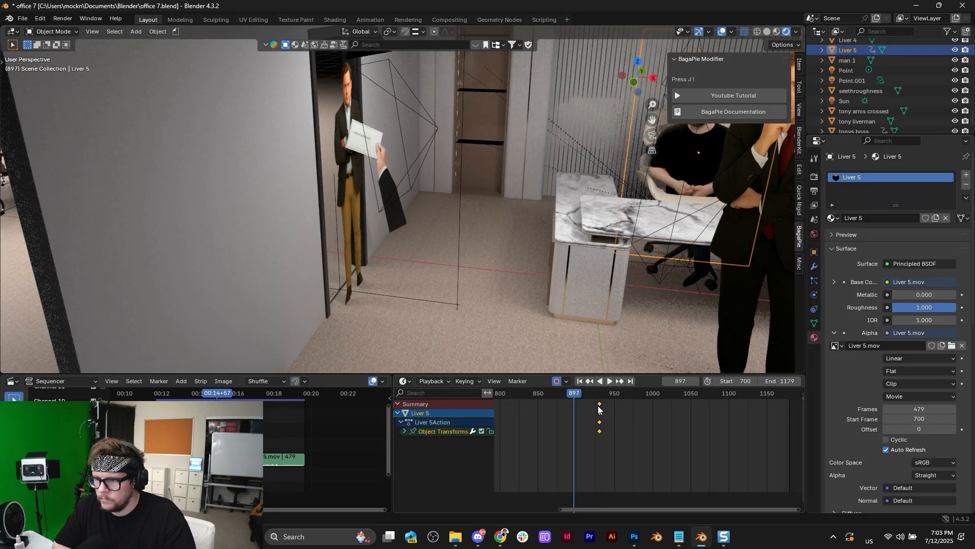
key("g")
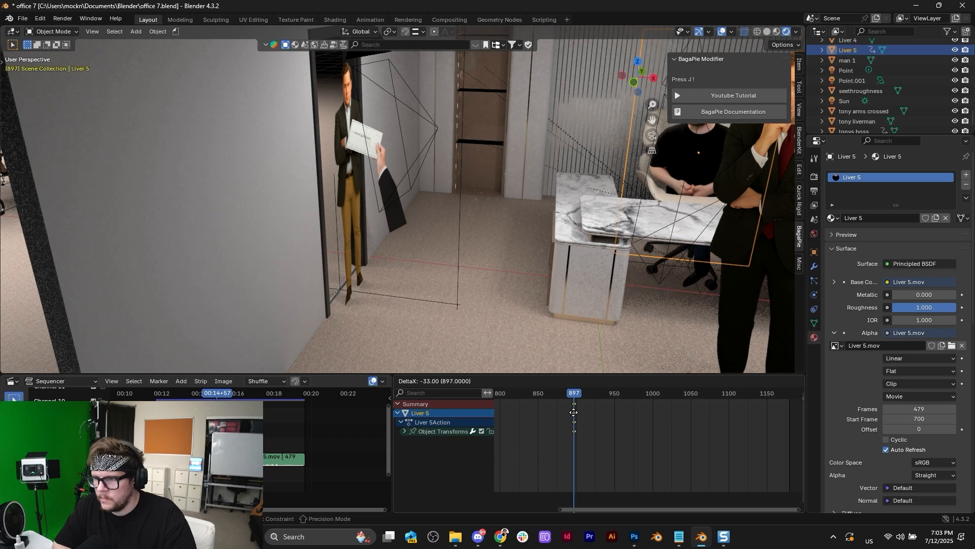
left_click(574, 412)
Step: At frame 957, move the Liver 5 plane along negative global X from the desk toward the camera
key("space")
key("r")
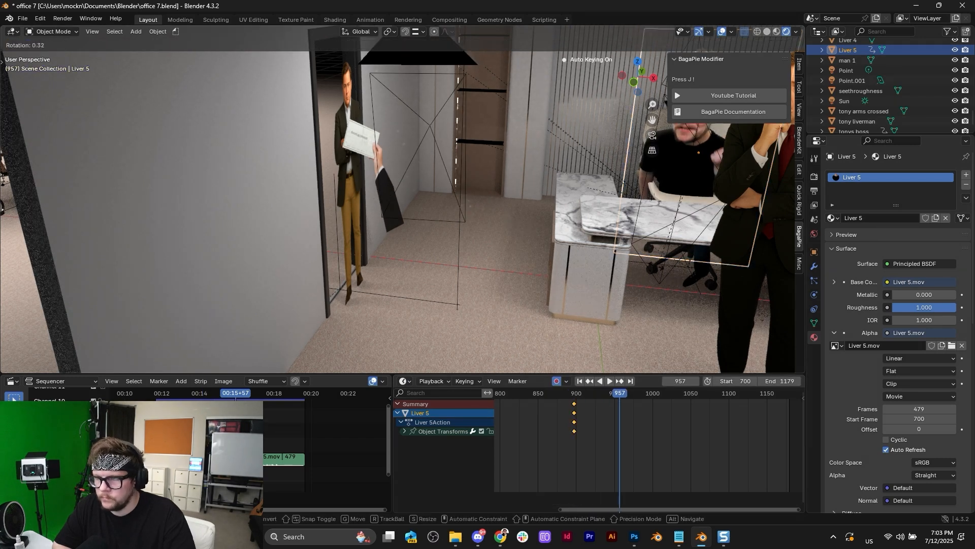
right_click(624, 209)
key("g")
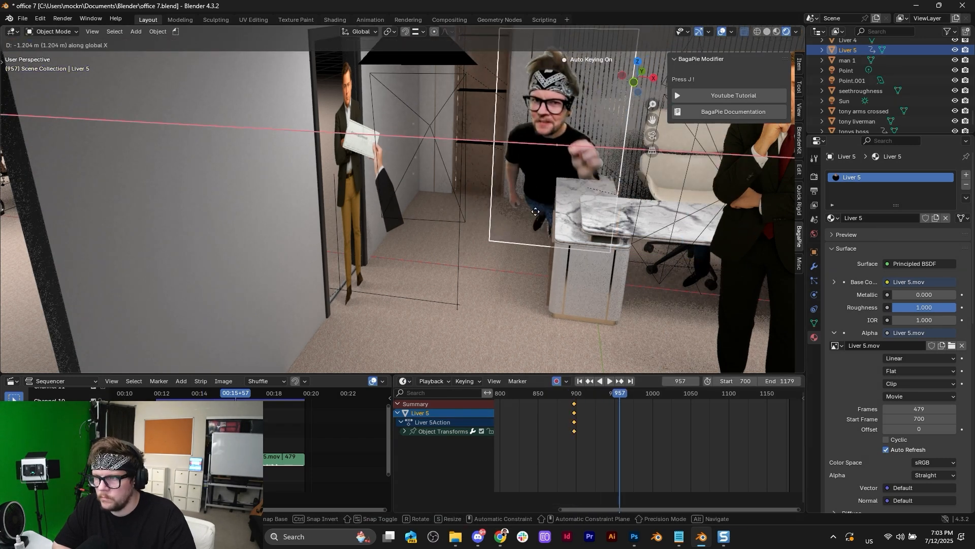
left_click(500, 221)
Step: Tilt the Liver 5 plane about -8° around global X and move it about -0.34 m along global Y
key("r")
key("x")
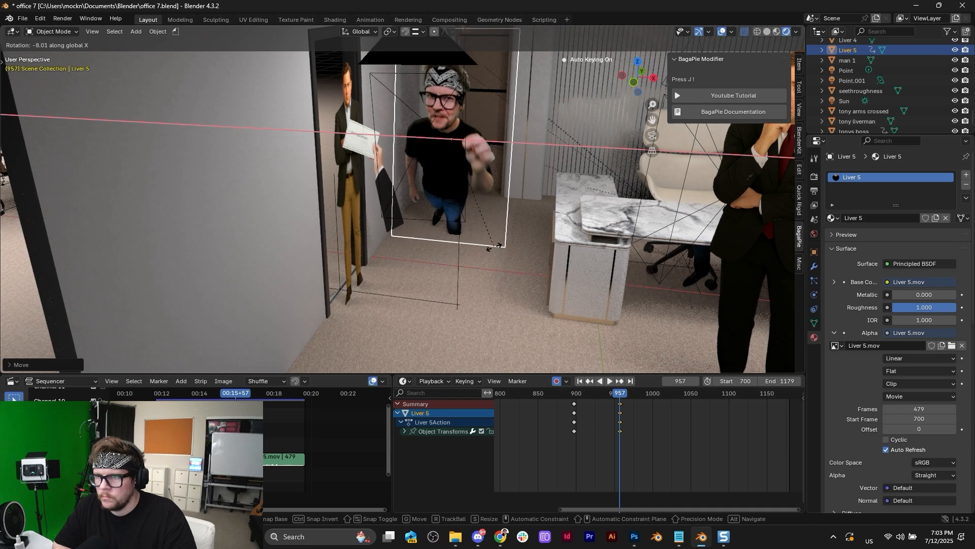
left_click(500, 221)
key("g")
key("y")
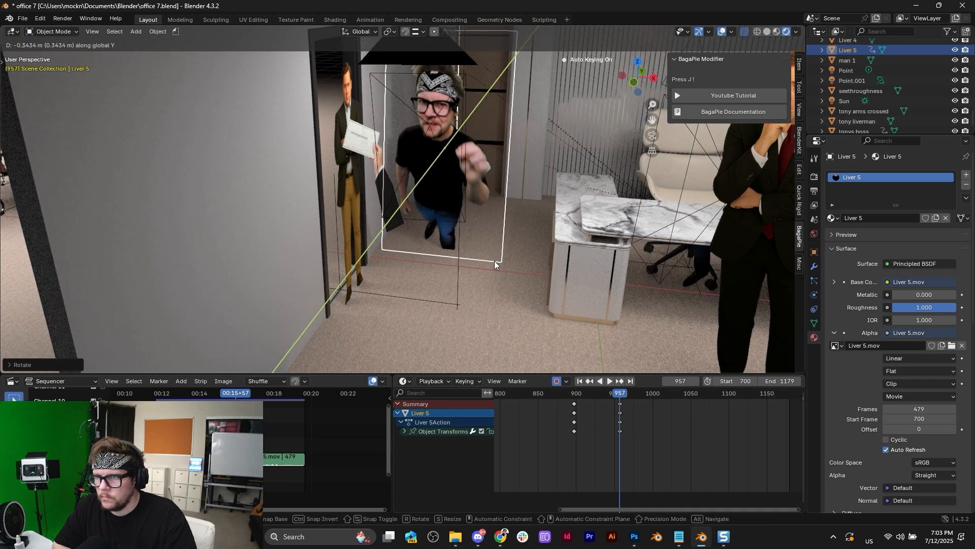
left_click(494, 261)
Step: At frame 957, rotate Camera.001 about -181° around global Z to face the Liver 5 plane
left_click(653, 136)
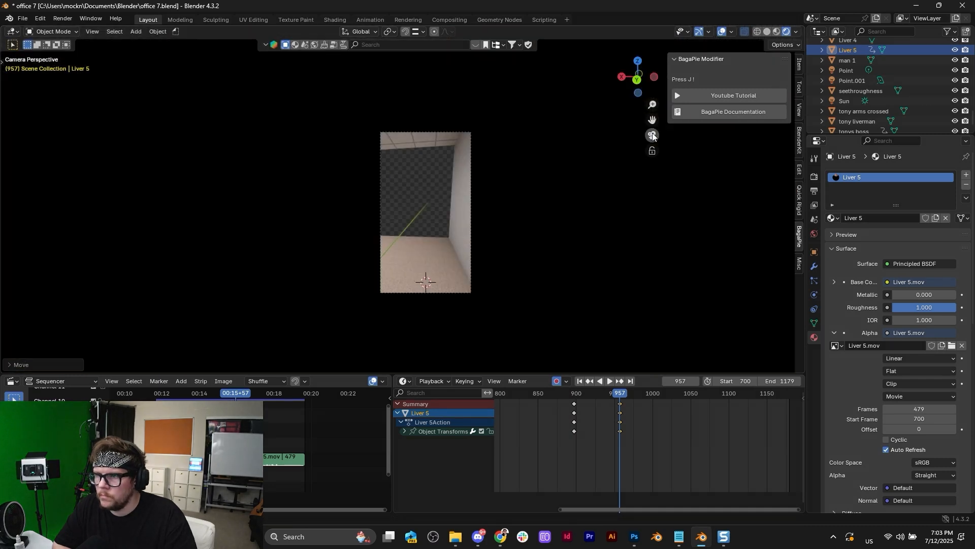
left_click(450, 130)
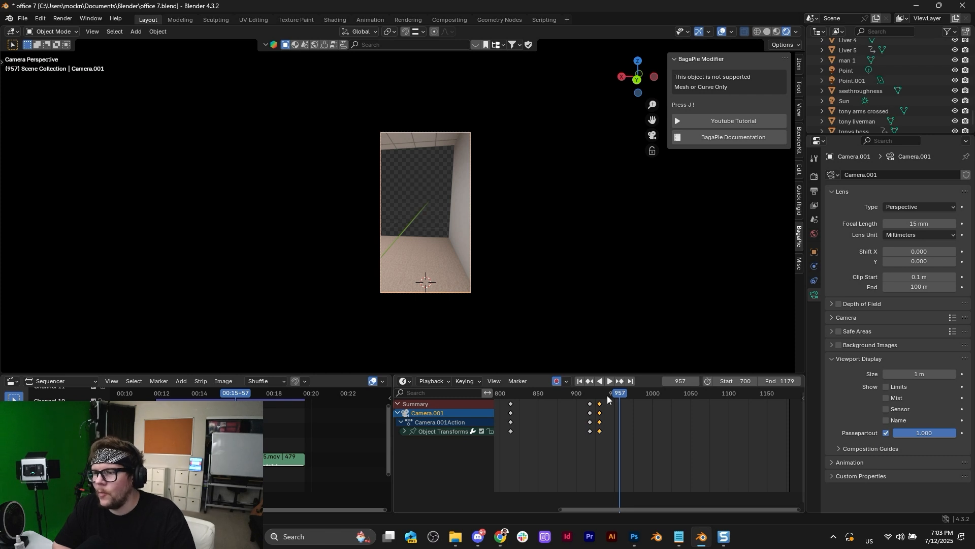
key("r")
key("z")
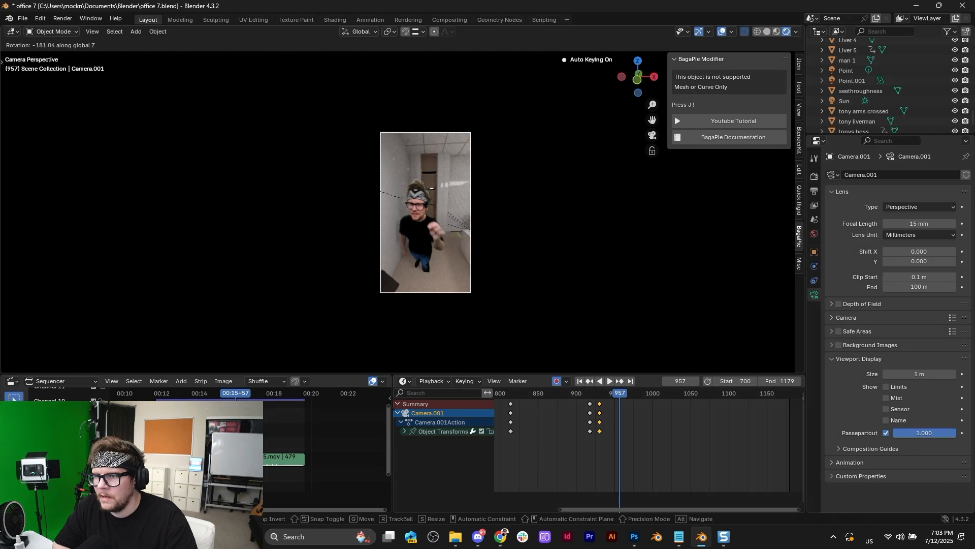
left_click(349, 188)
Step: Try a slight further rotation of Camera.001 around global Z at frame 957
scroll(386, 224, "up", 3)
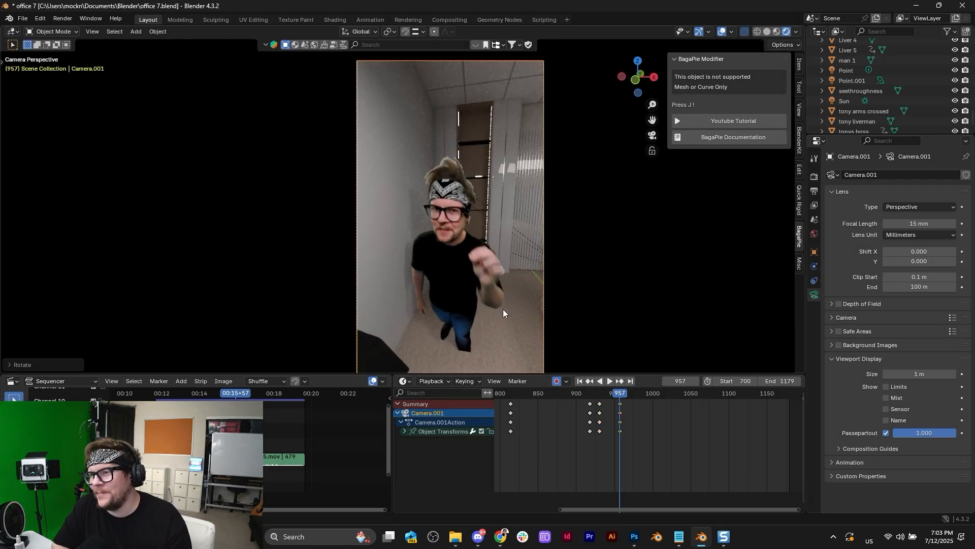
key("r")
key("z")
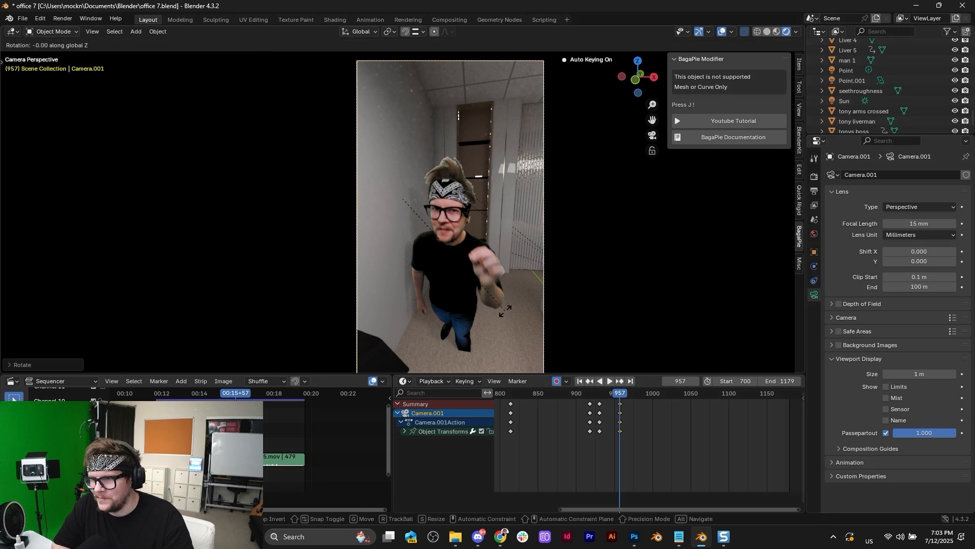
left_click(499, 330)
scroll(498, 333, "down", 4)
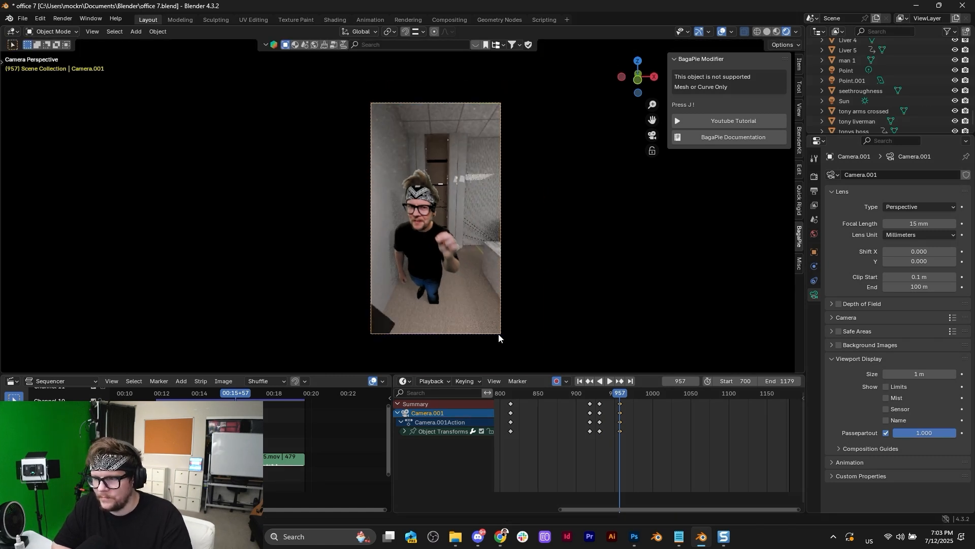
key("ctrl+z")
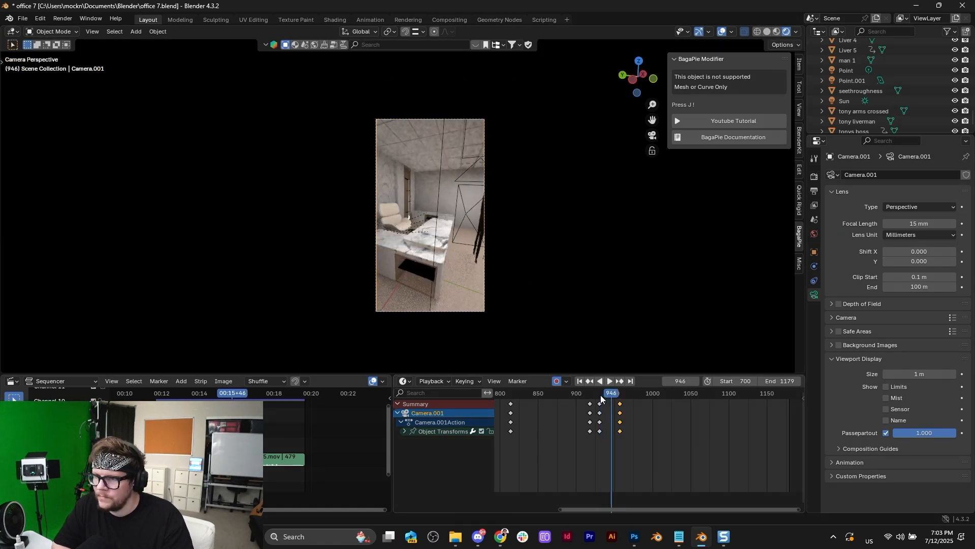
Step: Move the Camera.001 keyframe from frame 957 back to frame 930 so the turn happens sooner
left_click_drag(619, 409, 600, 405)
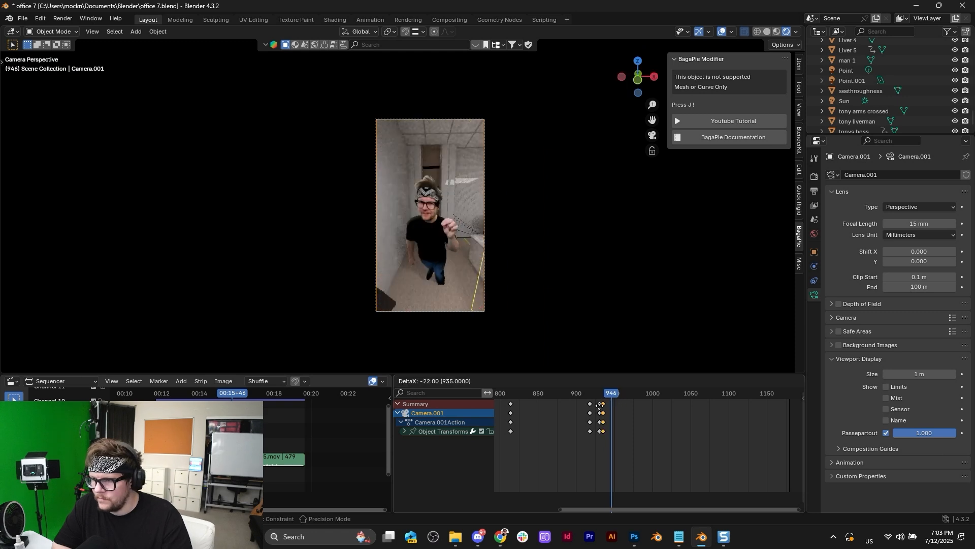
left_click(598, 405)
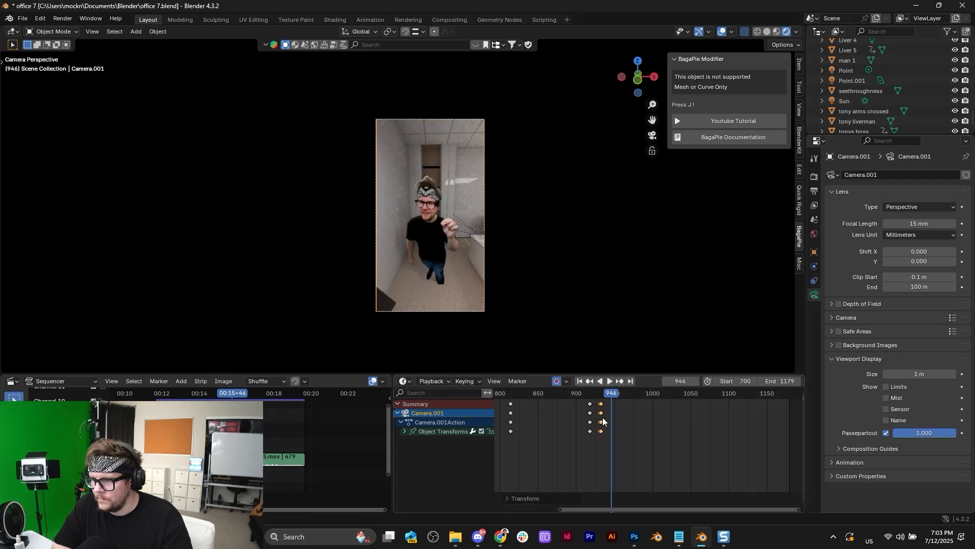
scroll(614, 422, "up", 6)
middle_click_drag(642, 429, 687, 422)
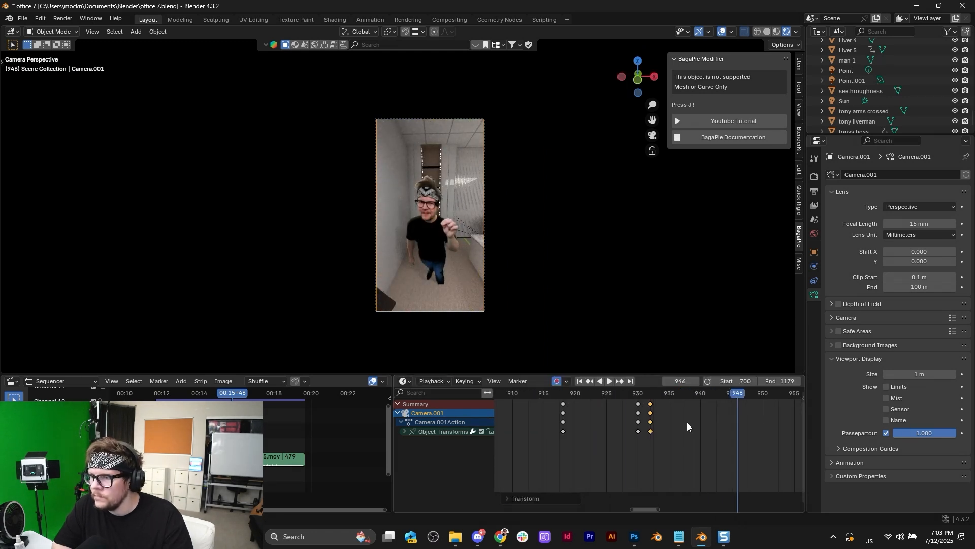
key("g")
left_click(648, 411)
Step: Play the animation repeatedly from around frame 914 to review the timing of the camera's turn
left_click(538, 392)
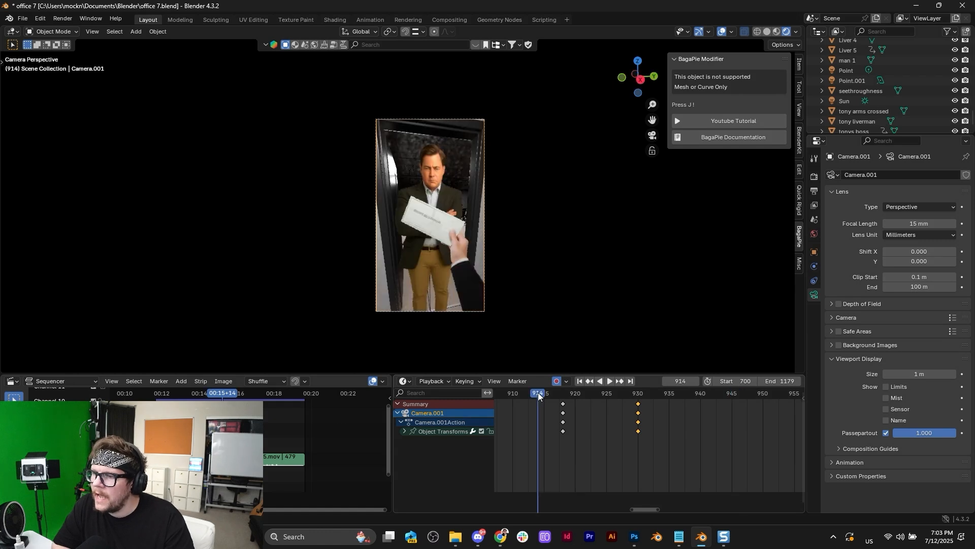
key("space")
left_click(531, 393)
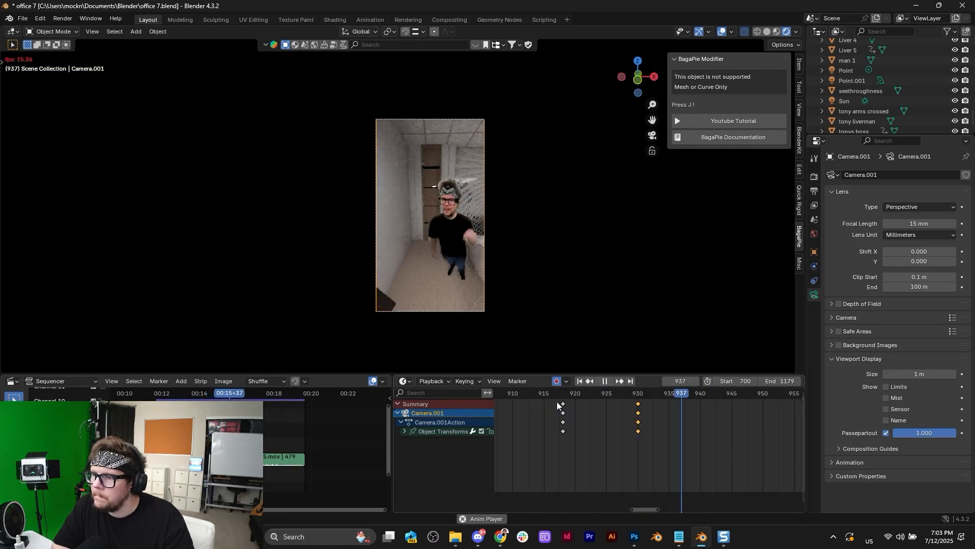
left_click(537, 392)
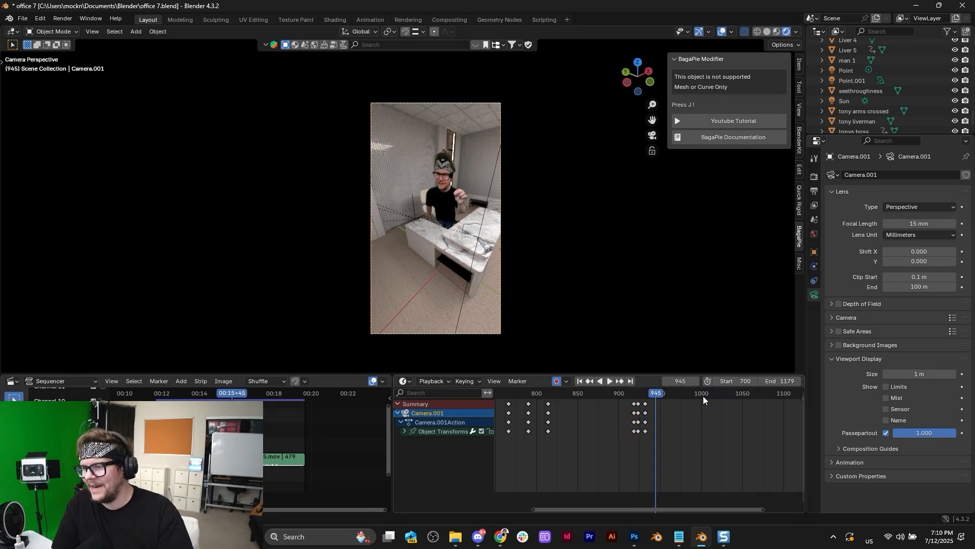